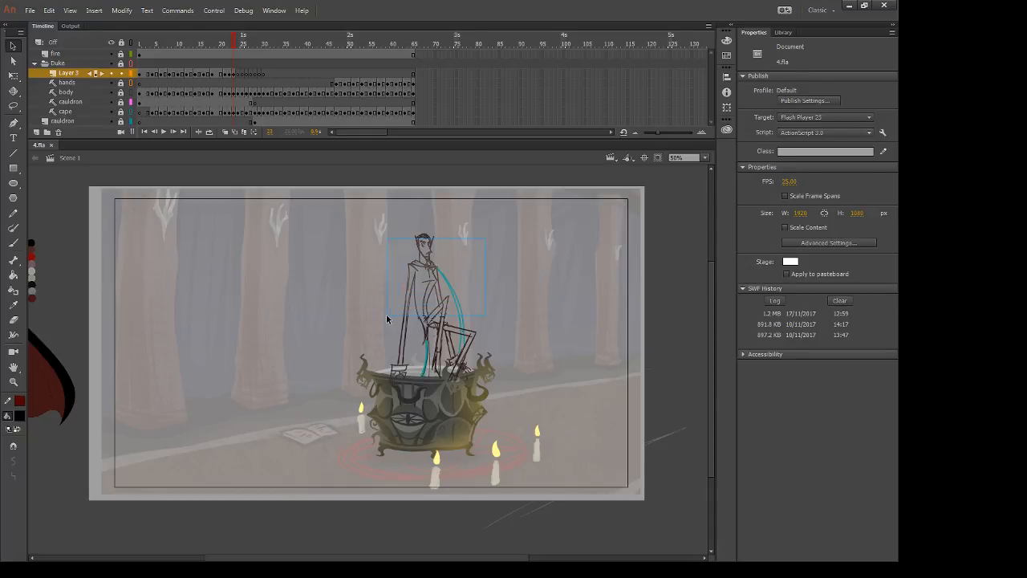
Step: Sample the dark red line colour from the character's inked head on frame 23 as the fill colour
click(405, 342)
key(ctrl+1)
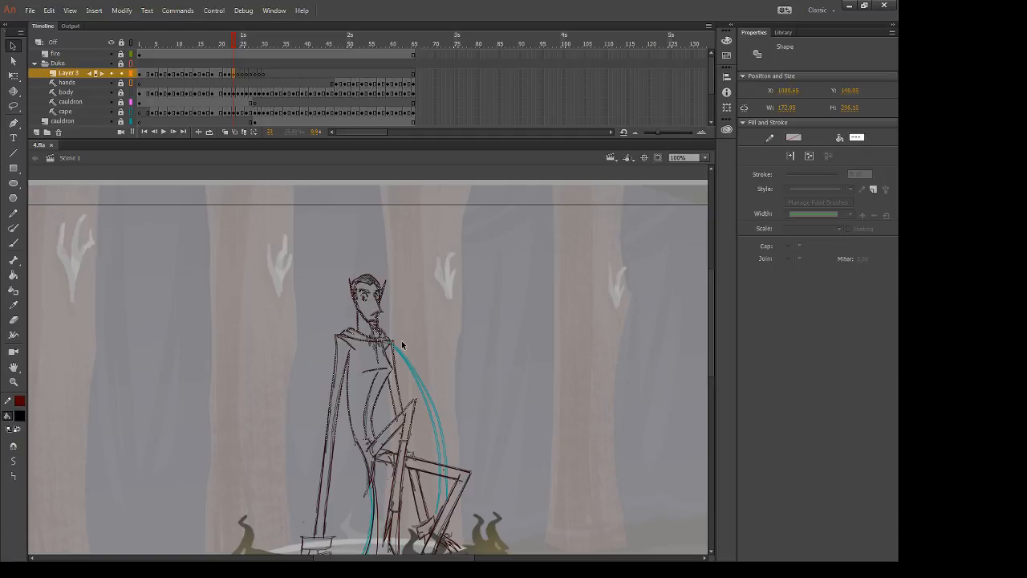
key(b)
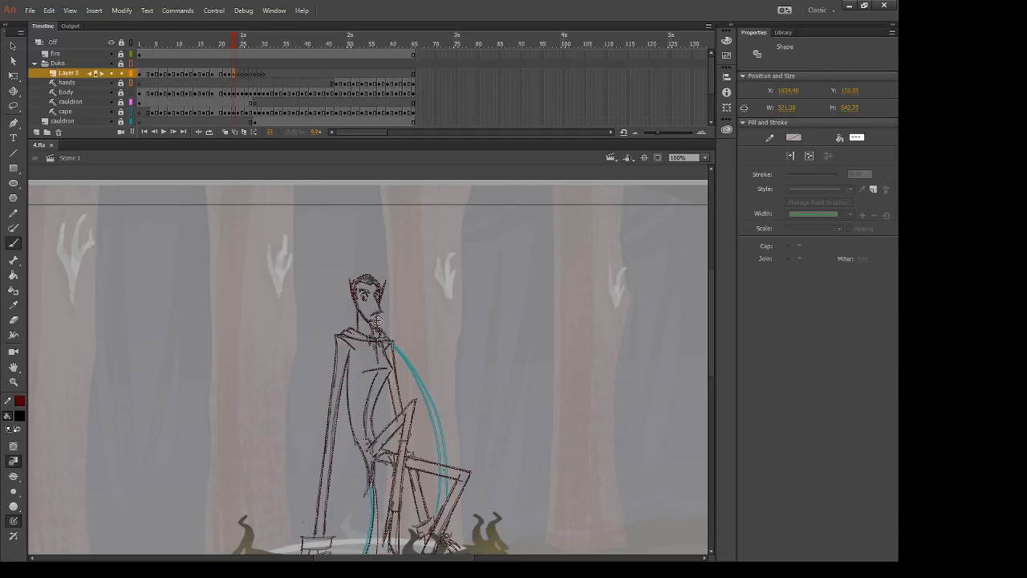
key(ctrl+=)
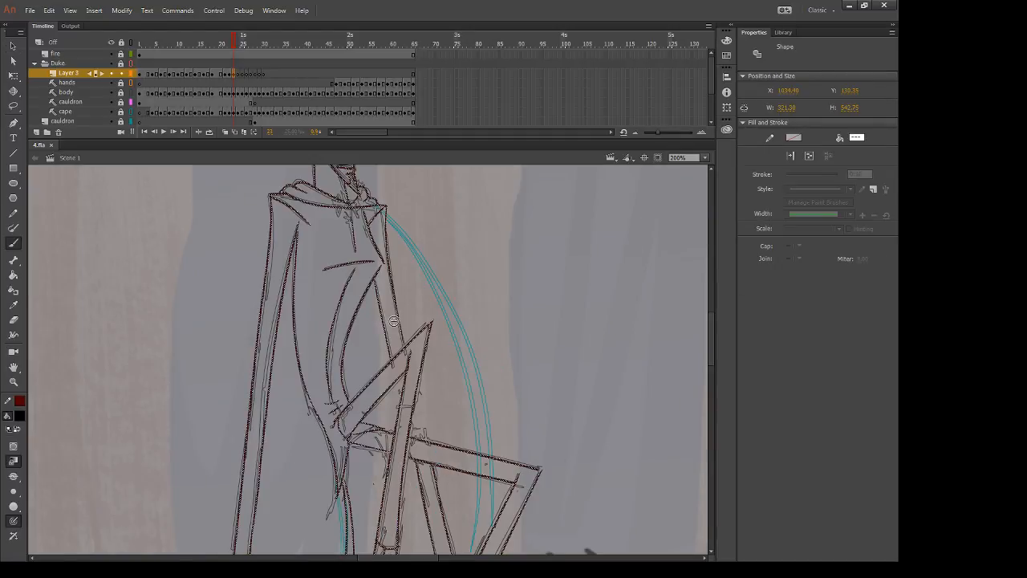
drag(393, 321, 429, 455)
key(l)
click(401, 261)
key(u)
key(i)
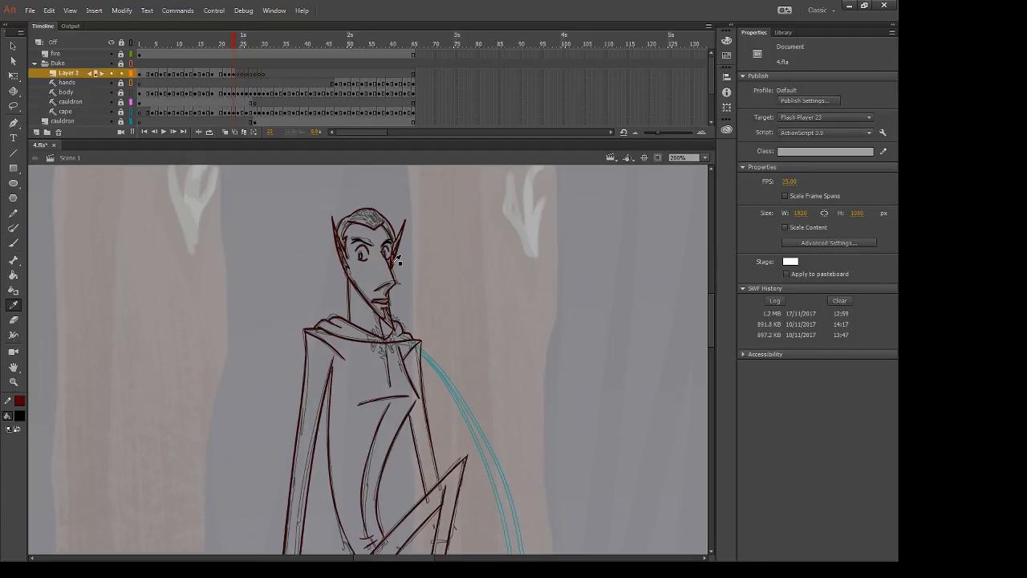
click(395, 262)
Step: Set the brush size to 4, checking it with test strokes beside the character and undoing them
drag(544, 471, 490, 385)
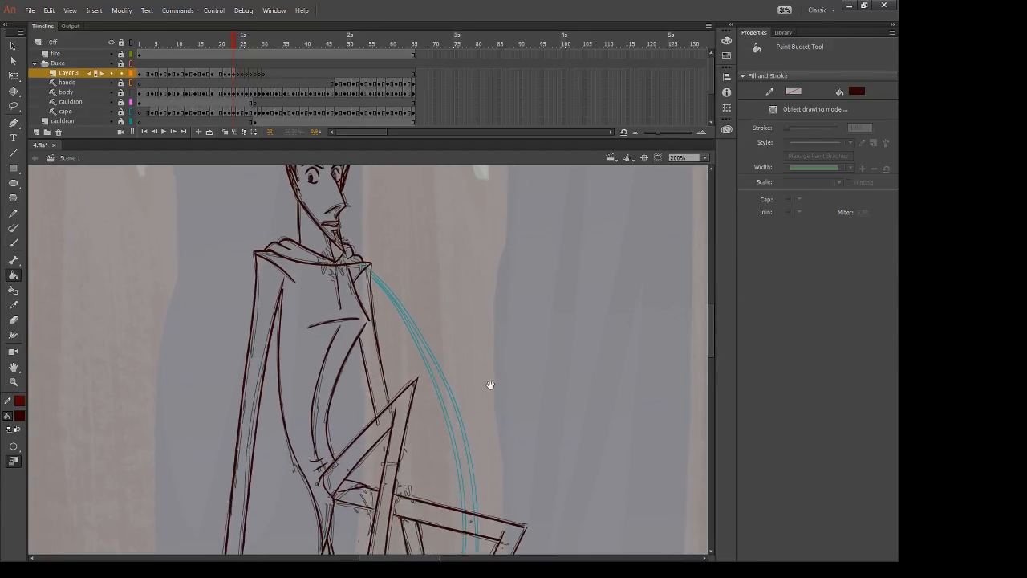
scroll(494, 378, down, 3)
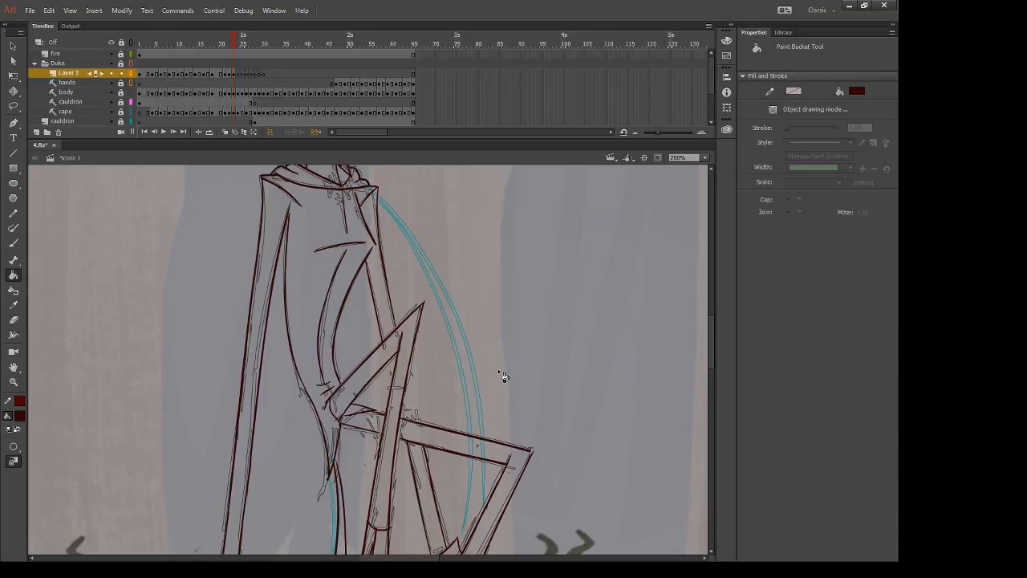
key(b)
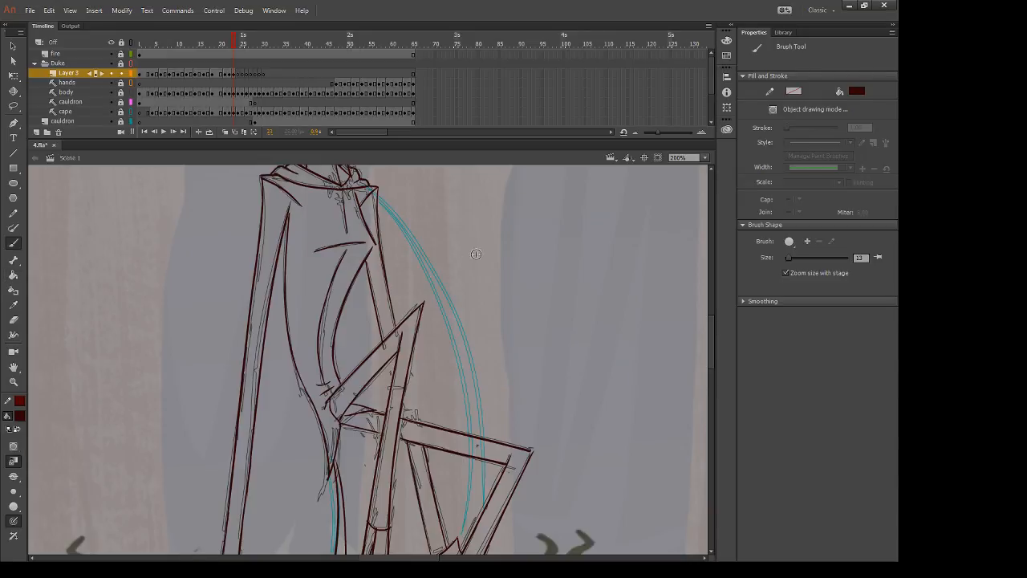
mouse_move(475, 255)
mouse_down()
mouse_move(484, 320)
mouse_move(544, 289)
mouse_up()
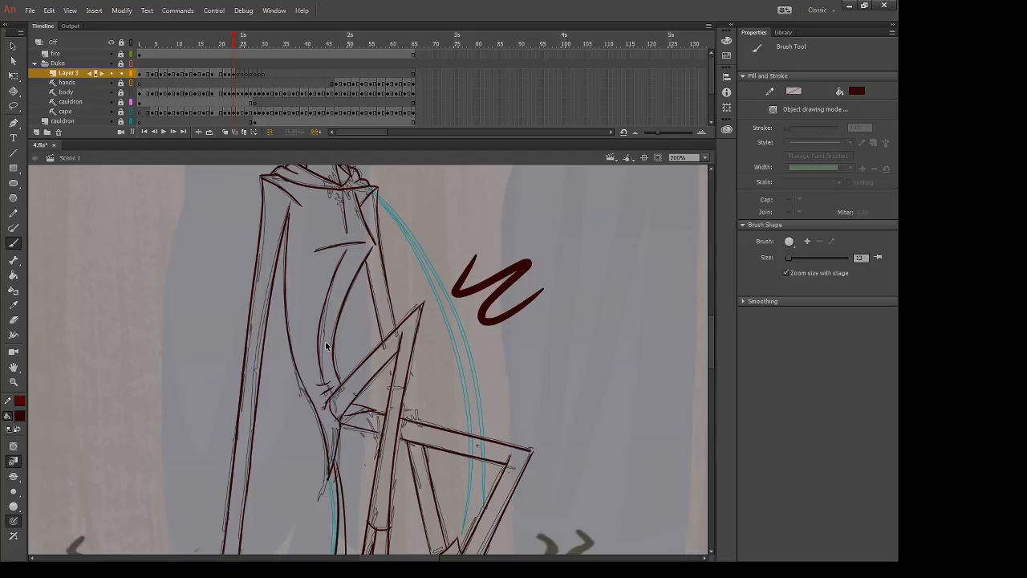
key(ctrl+z)
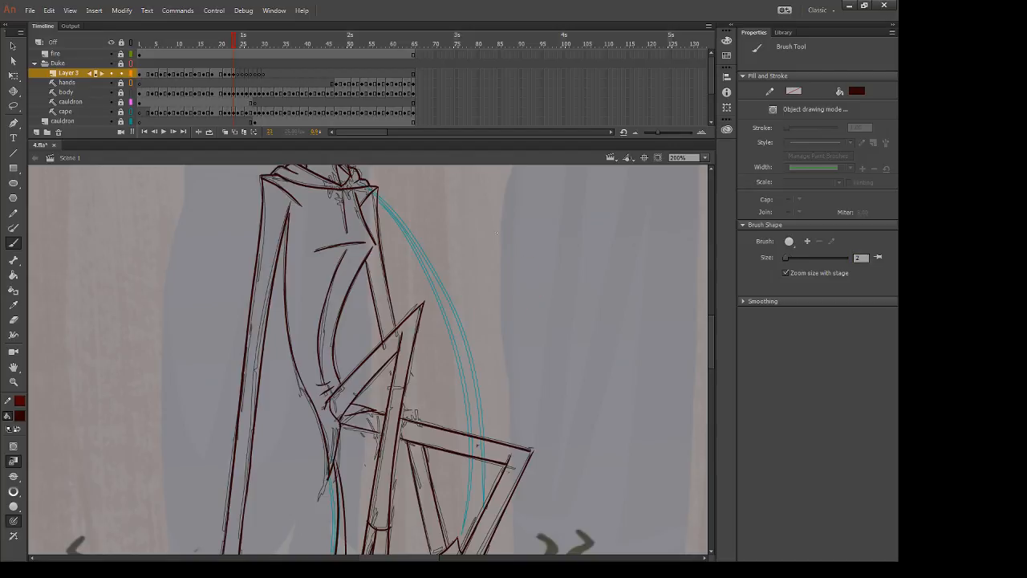
mouse_move(495, 235)
mouse_down()
mouse_move(521, 260)
mouse_move(537, 330)
mouse_up()
drag(786, 259, 788, 259)
key(ctrl+z)
mouse_move(524, 279)
mouse_down()
mouse_move(516, 309)
mouse_move(614, 346)
mouse_up()
key(ctrl+z)
Step: Ink the two curved edges of the cape from the shoulder down behind the thigh on frame 23, redoing unsatisfactory strokes
drag(520, 265, 438, 296)
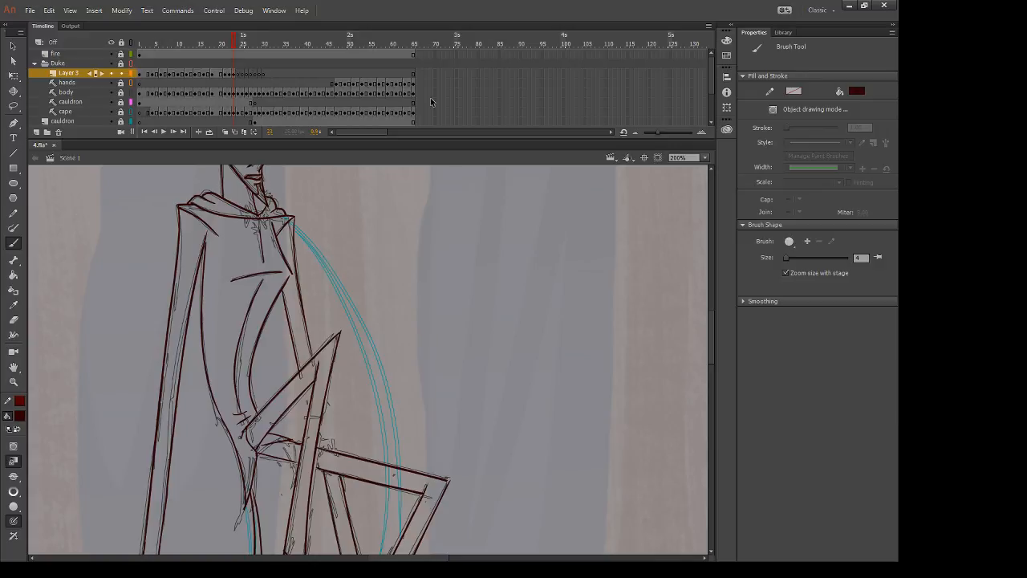
drag(350, 239, 342, 220)
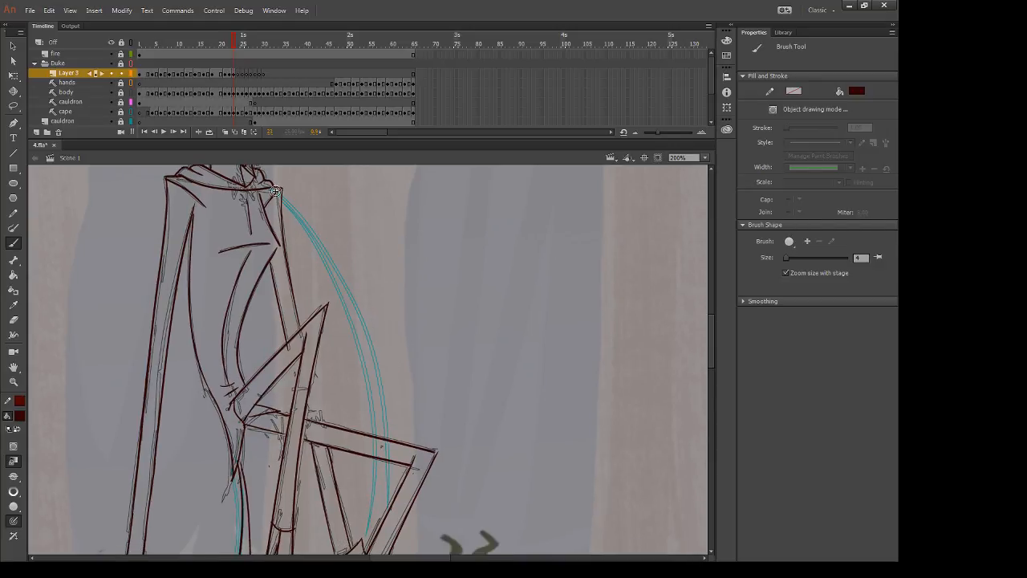
drag(278, 193, 399, 467)
key(ctrl+z)
key(comma)
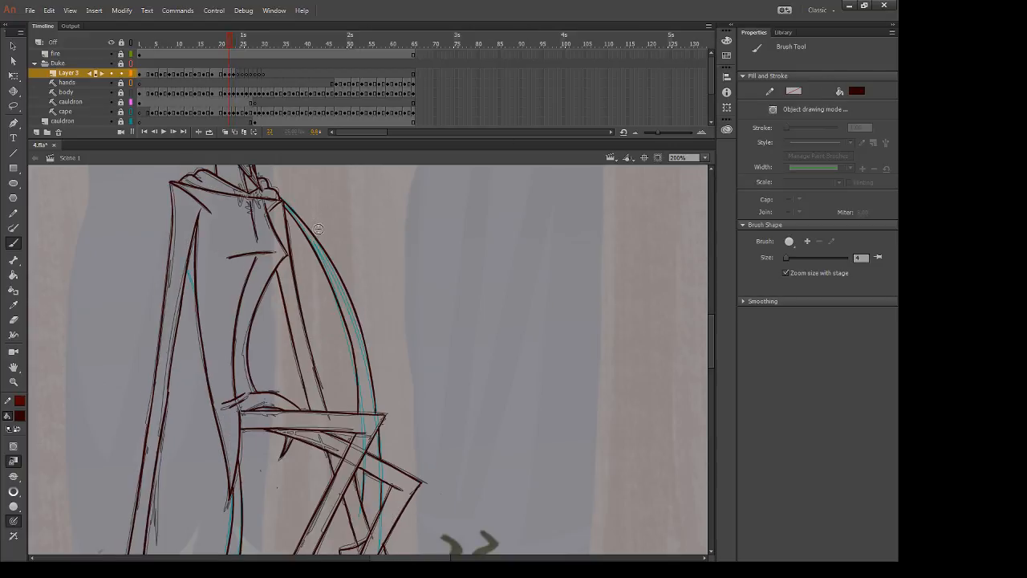
key(period)
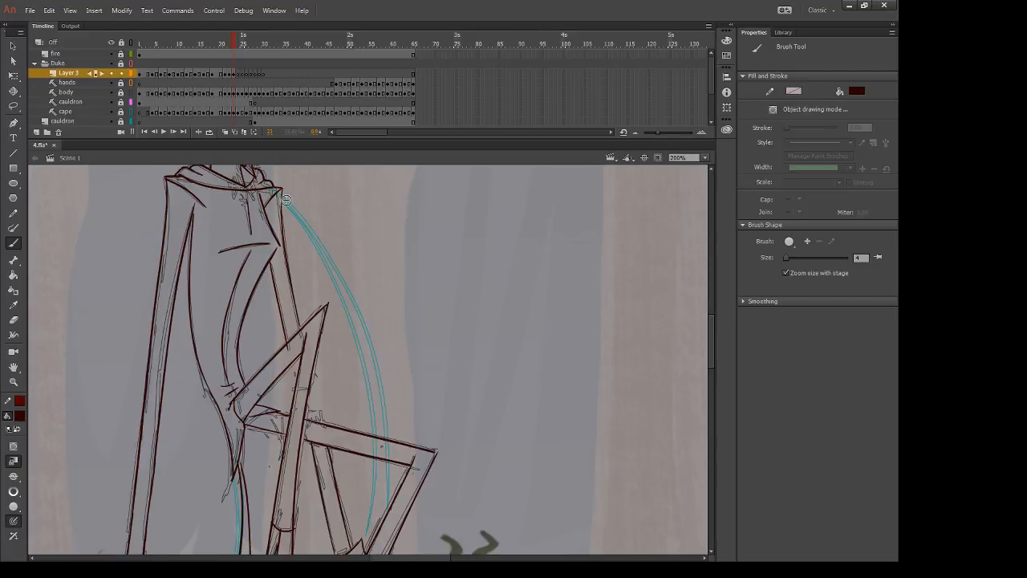
mouse_move(284, 198)
mouse_down()
mouse_move(342, 287)
mouse_move(387, 434)
mouse_up()
key(ctrl+z)
drag(283, 198, 387, 434)
key(ctrl+z)
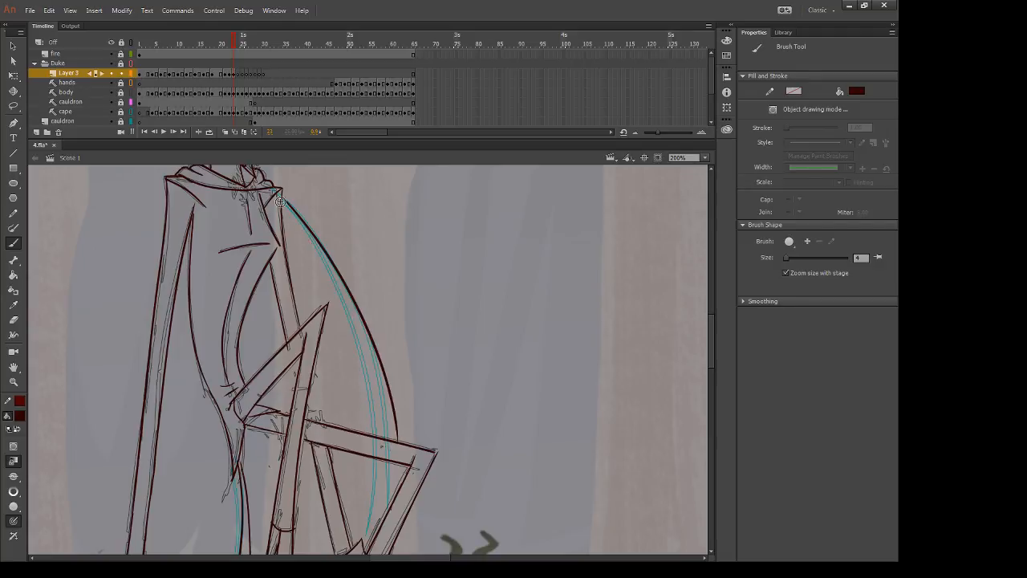
mouse_move(282, 198)
mouse_down()
mouse_move(373, 469)
mouse_move(376, 426)
mouse_move(388, 454)
mouse_up()
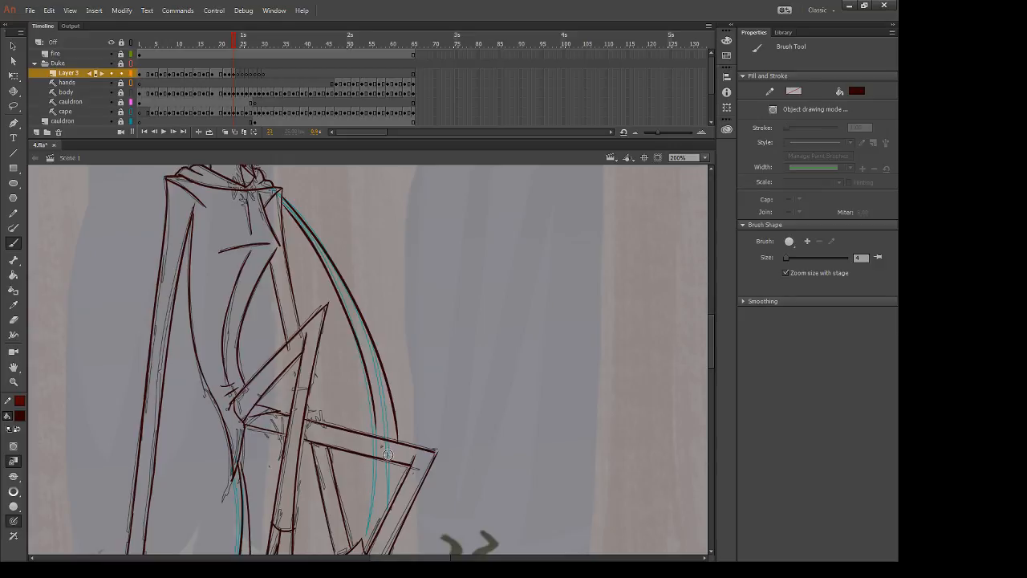
scroll(388, 455, down, 3)
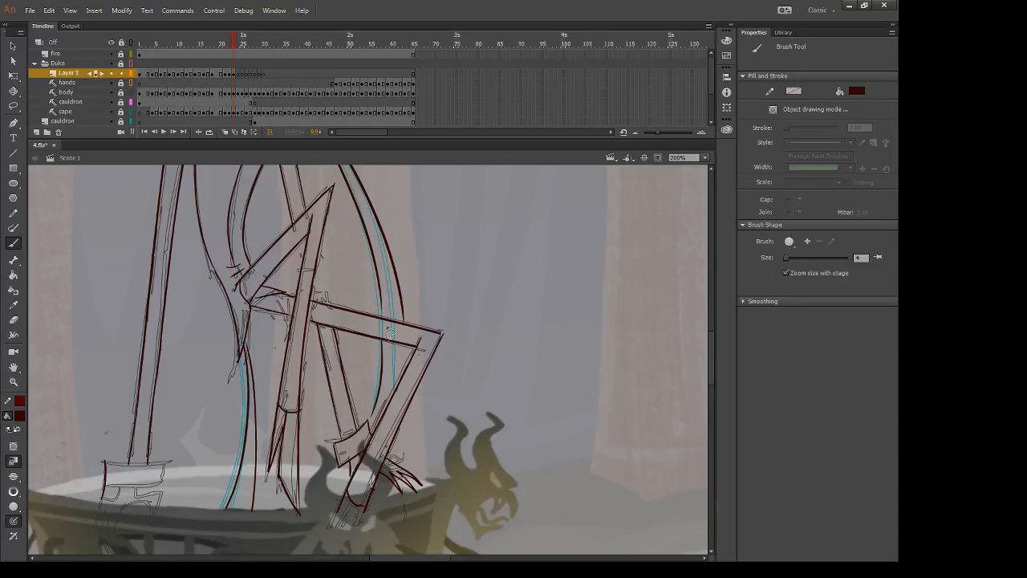
drag(403, 344, 401, 375)
Step: Ink the rectangular sleeve cuff above the cauldron rim on frame 23 and erase the overshooting line ends
scroll(207, 360, down, 3)
scroll(206, 360, left, 5)
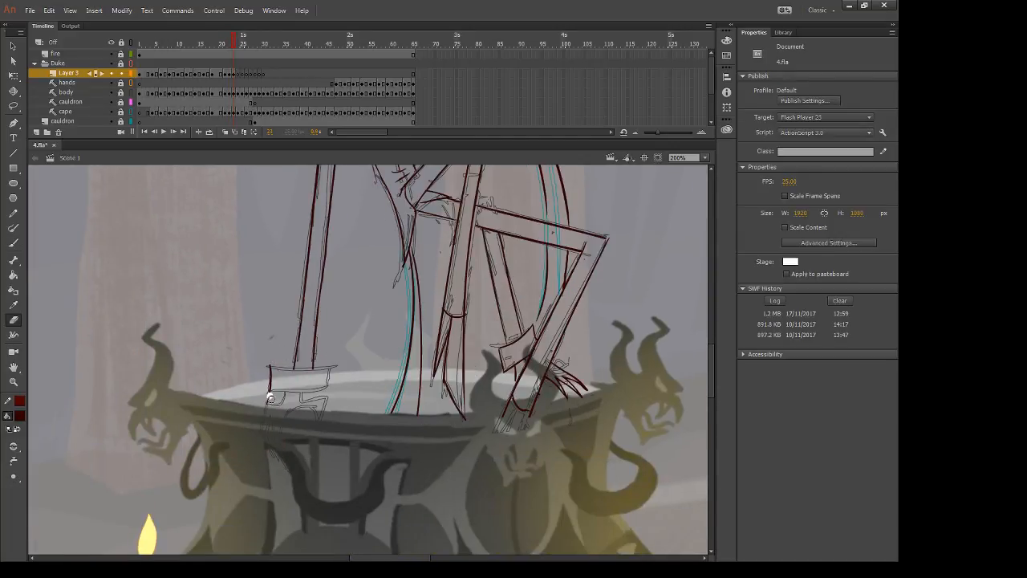
drag(265, 367, 353, 350)
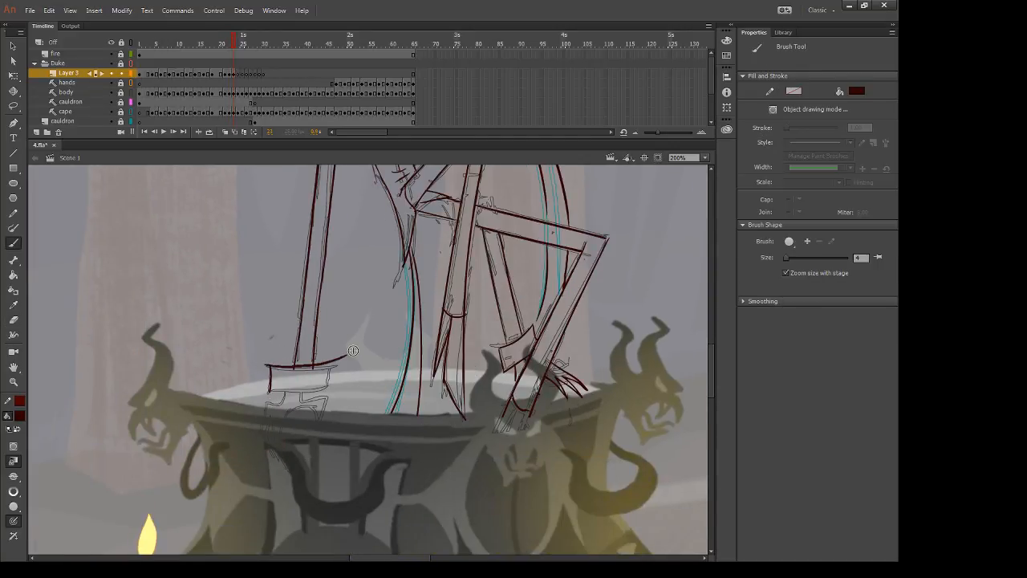
key(ctrl+z)
drag(266, 367, 342, 358)
key(ctrl+z)
mouse_move(266, 366)
mouse_down()
mouse_move(339, 368)
mouse_move(336, 394)
mouse_move(268, 391)
mouse_up()
key(e)
drag(336, 360, 334, 393)
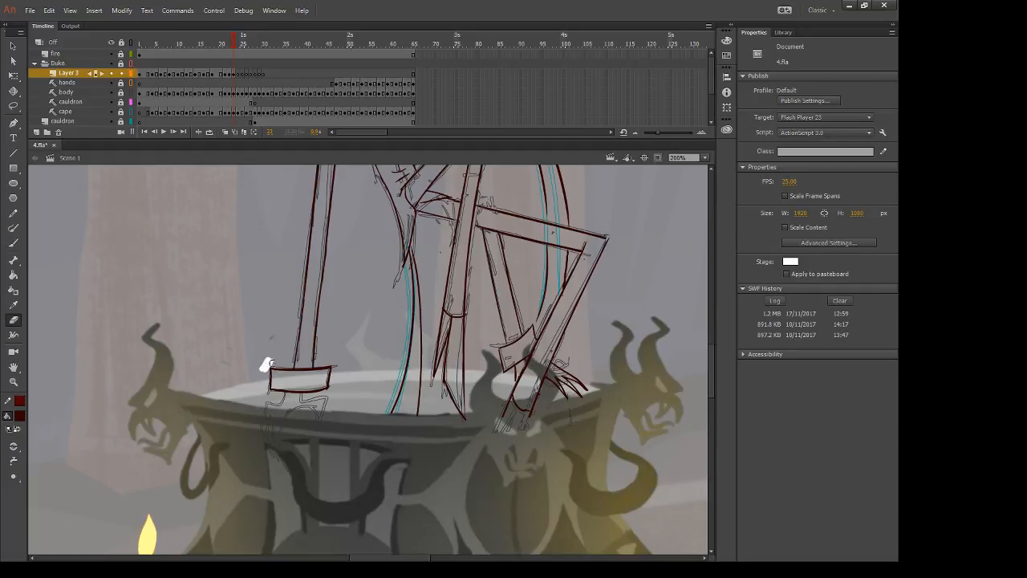
Step: Ink the fingers hanging over the cauldron rim below the cuff on frame 23, comparing with the previous frame
key(b)
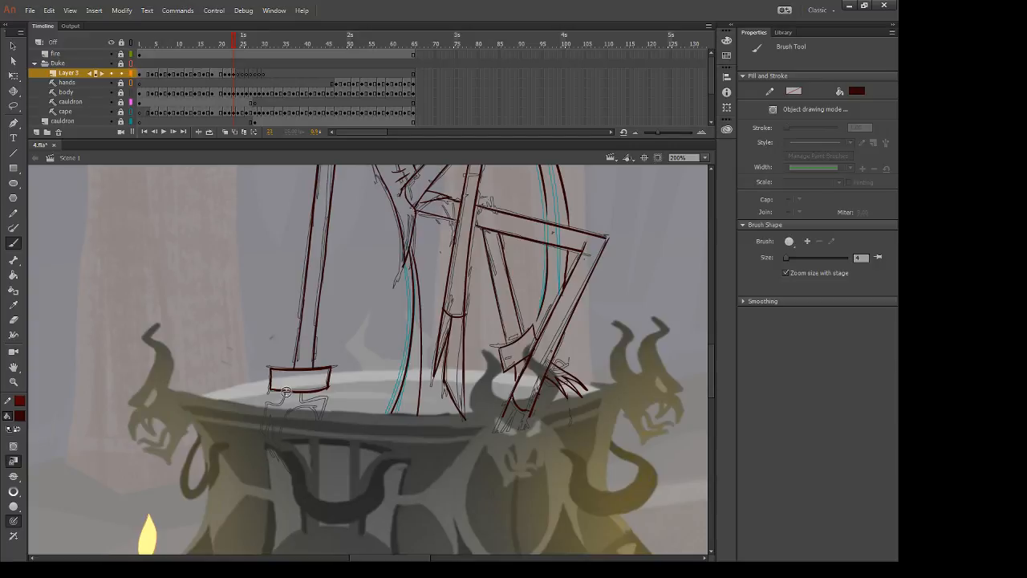
drag(286, 392, 279, 459)
drag(269, 415, 273, 439)
mouse_move(275, 415)
mouse_down()
mouse_move(285, 461)
mouse_move(286, 416)
mouse_move(287, 463)
mouse_up()
key(comma)
key(period)
Step: Clean up the finger lines with the eraser and ink the thumb side of the hand on frame 23
key(e)
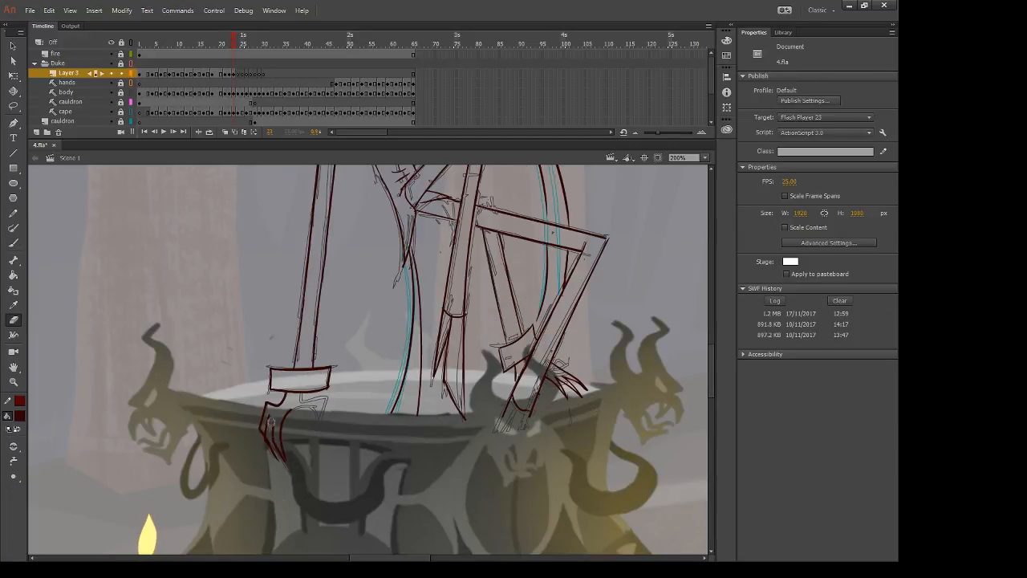
drag(269, 411, 279, 469)
key(b)
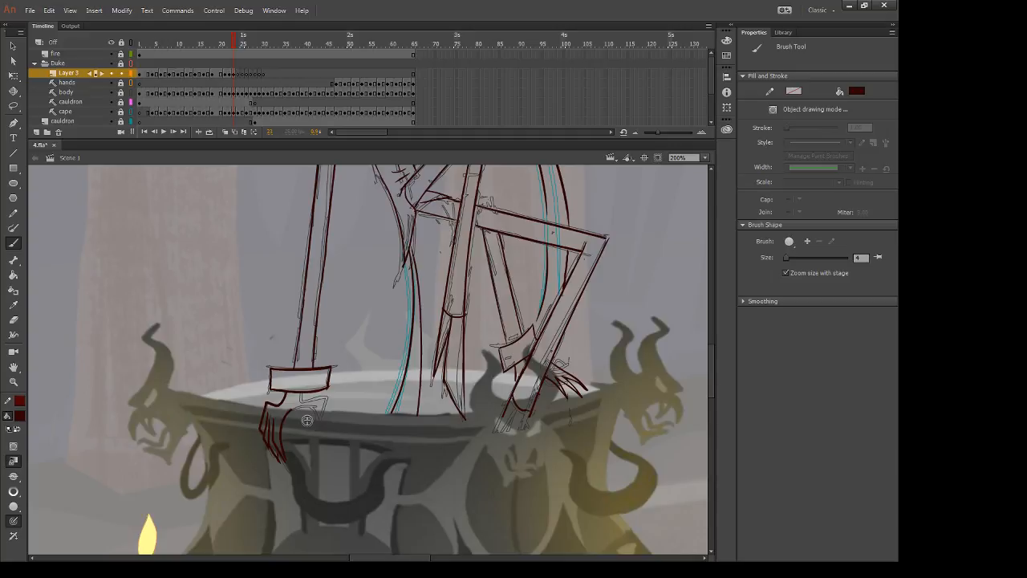
drag(301, 394, 328, 398)
drag(292, 410, 324, 408)
key(comma)
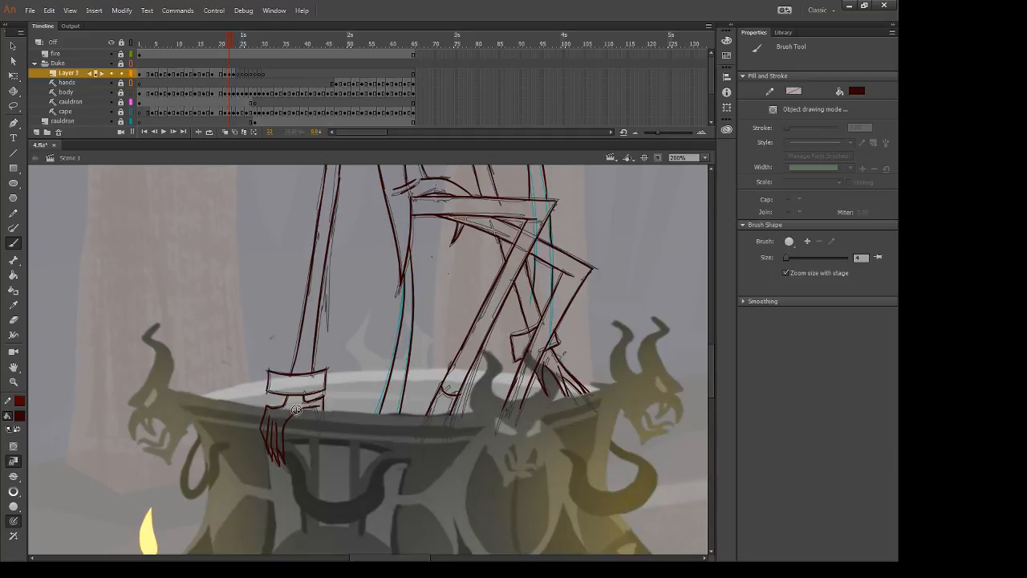
key(period)
Step: Ink the sleeve cuff above the cauldron rim on frame 24 and erase the line ends sticking out at its corners
drag(485, 303, 432, 545)
drag(482, 431, 487, 255)
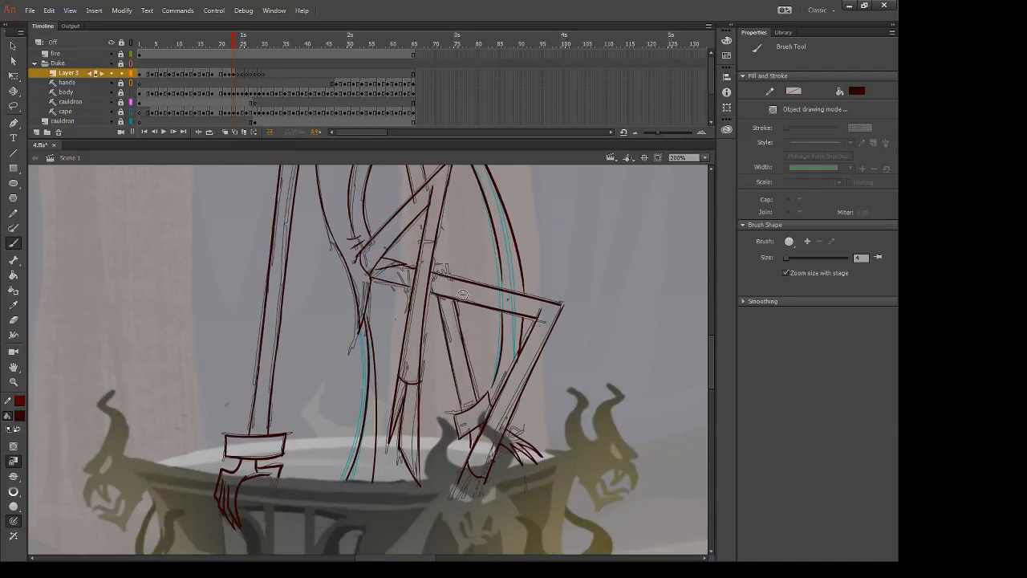
key(period)
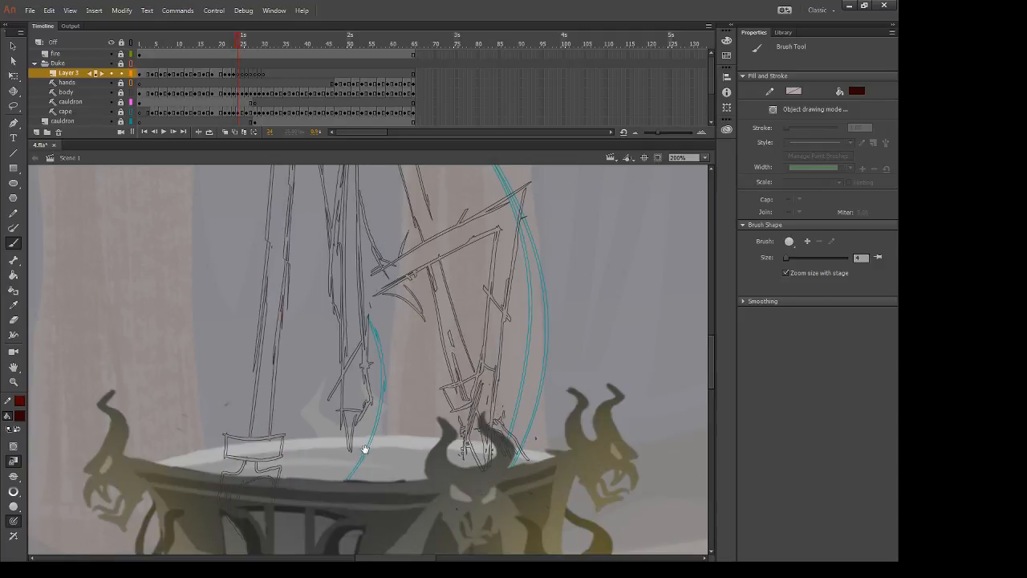
drag(365, 449, 412, 366)
mouse_move(289, 356)
mouse_down()
mouse_move(288, 389)
mouse_move(351, 357)
mouse_up()
key(ctrl+z)
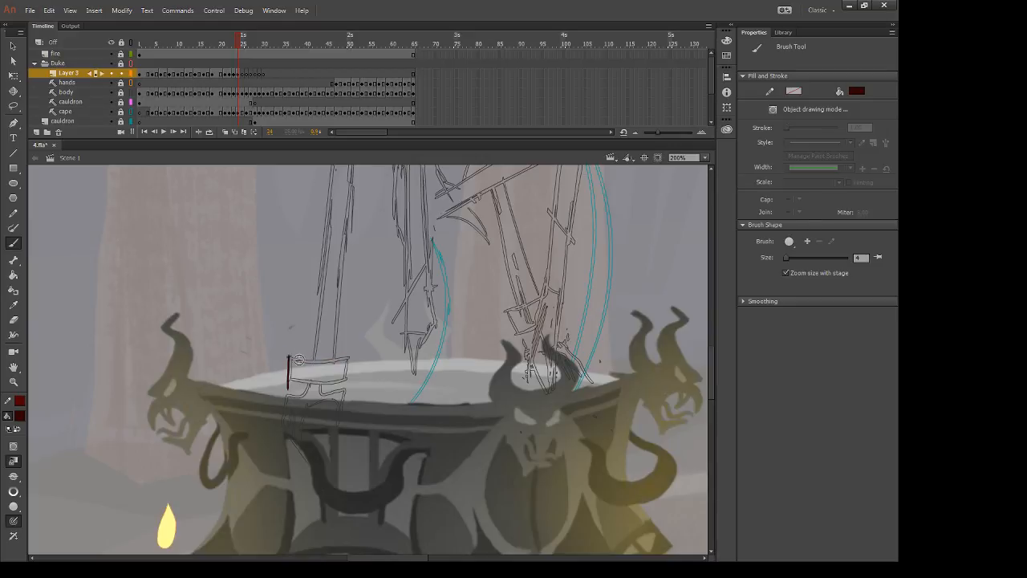
drag(289, 357, 358, 350)
key(ctrl+z)
mouse_move(289, 356)
mouse_down()
mouse_move(361, 348)
mouse_move(347, 388)
mouse_up()
key(ctrl+z)
key(e)
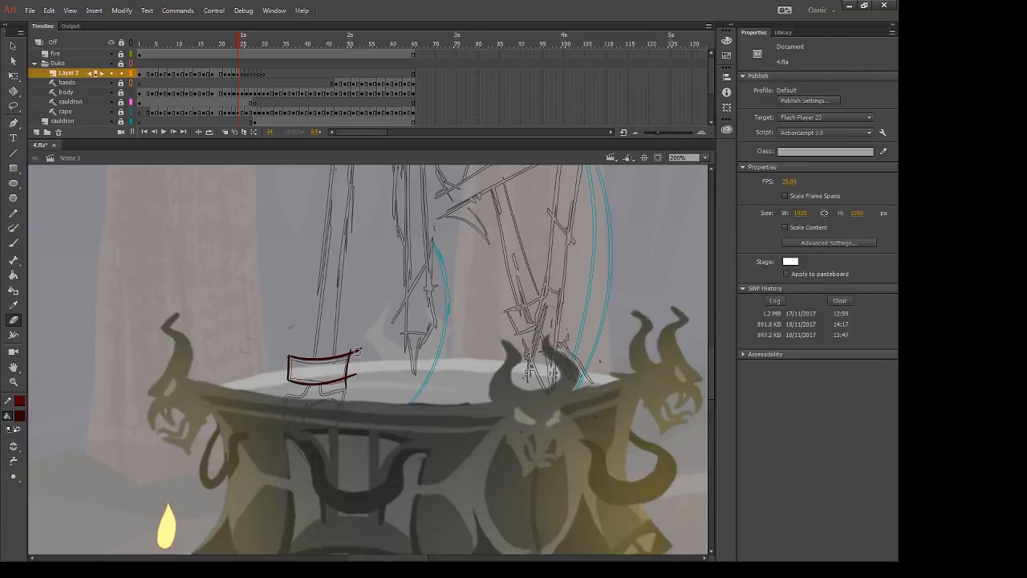
mouse_move(354, 352)
mouse_down()
mouse_move(368, 372)
mouse_move(361, 351)
mouse_up()
Step: Ink the back of the hand and the first finger lines on frame 24, using frame 23 as reference
key(comma)
key(period)
key(b)
mouse_move(290, 394)
mouse_down()
mouse_move(310, 388)
mouse_move(282, 408)
mouse_move(283, 432)
mouse_up()
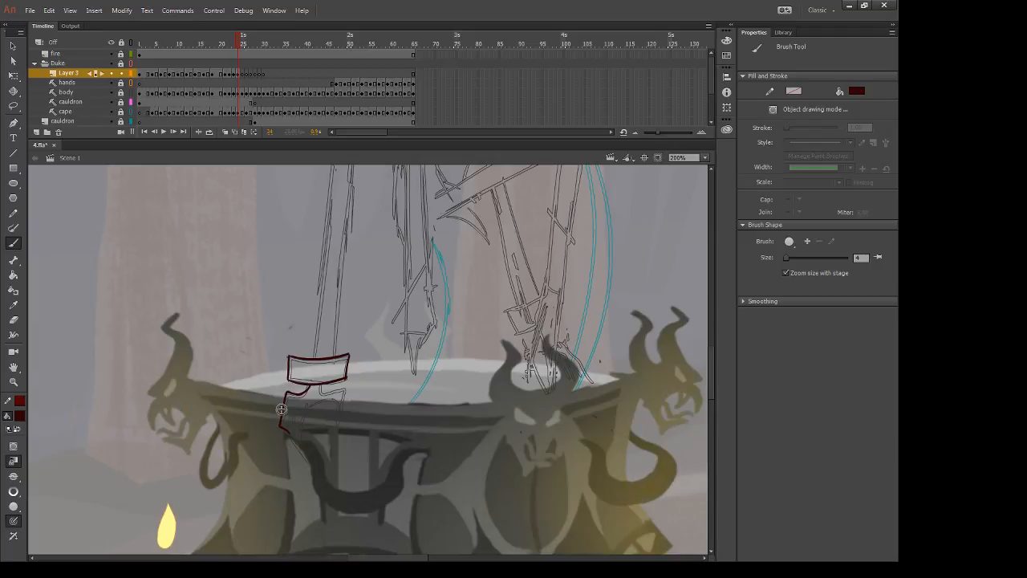
mouse_move(292, 404)
mouse_down()
mouse_move(288, 437)
mouse_move(309, 468)
mouse_up()
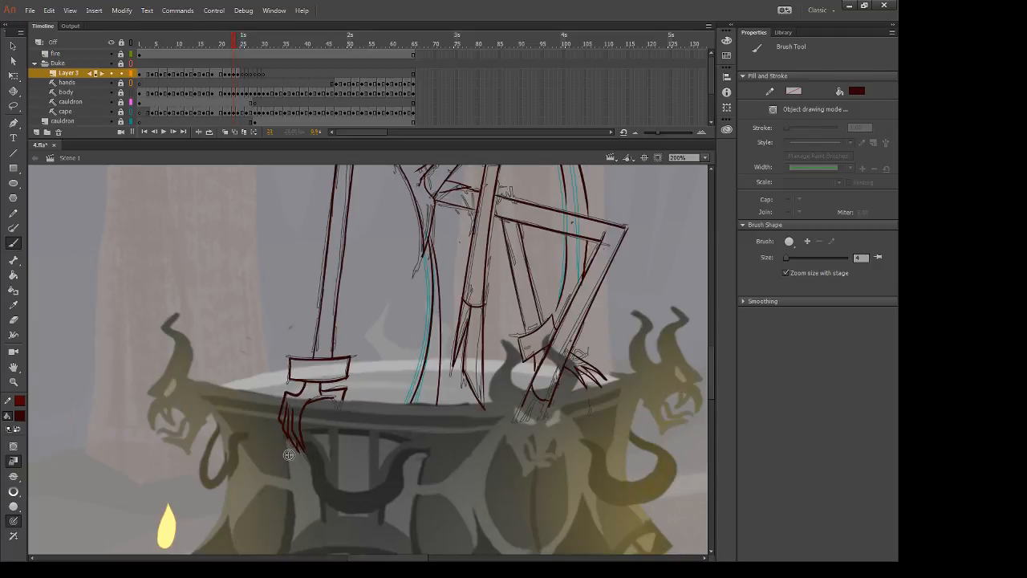
key(.)
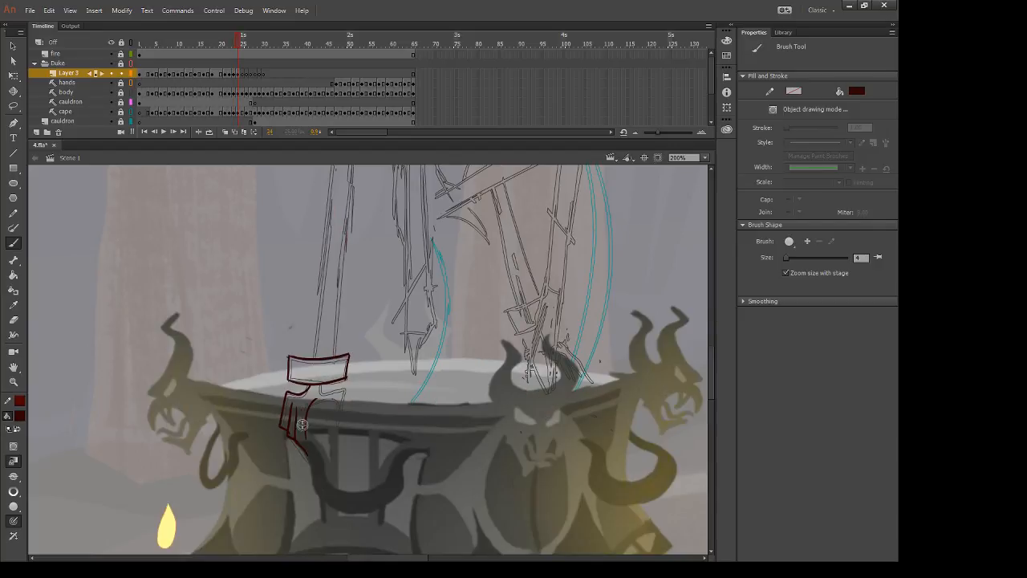
Step: Ink the remaining fingers and the thumb on frame 24, and compare the hand with the previous frame
drag(300, 407, 310, 464)
drag(296, 409, 295, 438)
mouse_move(324, 395)
mouse_down()
mouse_move(346, 390)
mouse_move(345, 400)
mouse_move(323, 395)
mouse_up()
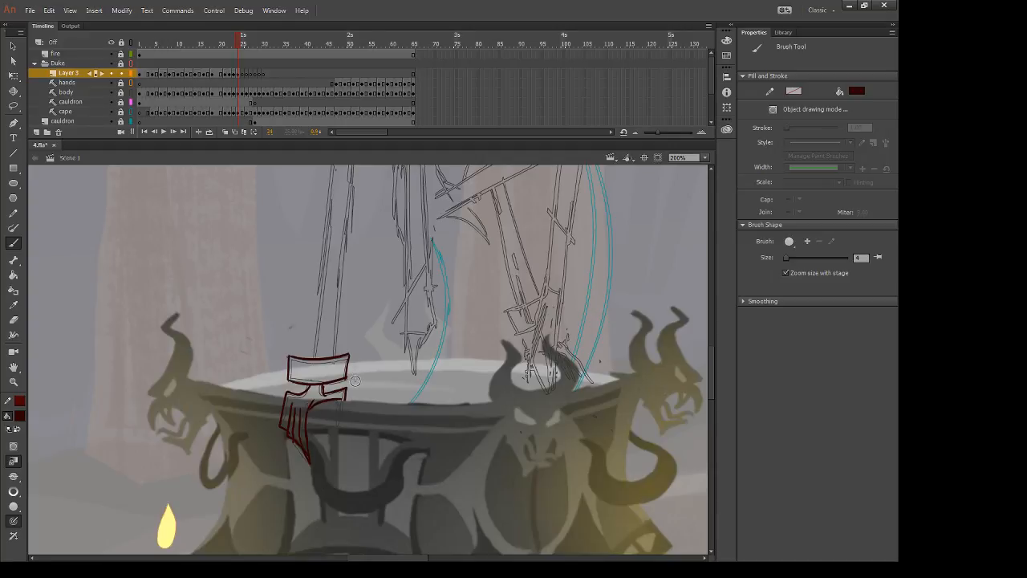
key(comma)
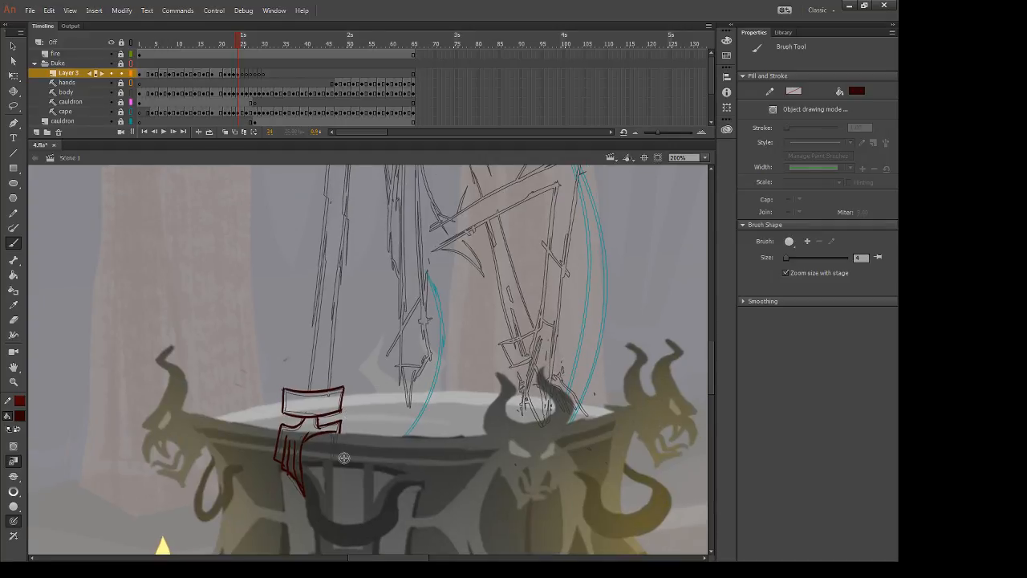
key(comma)
key(period)
key(period)
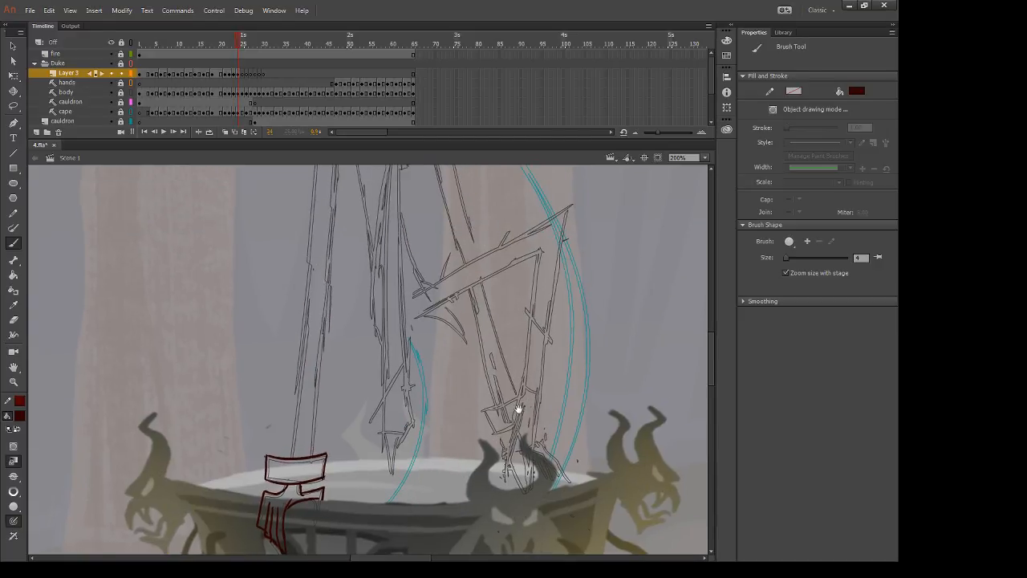
Step: Ink the slanted upper edge and the two sides of the pointed foot above the cauldron on frame 24, checking against frame 23
drag(518, 409, 515, 422)
drag(405, 370, 374, 437)
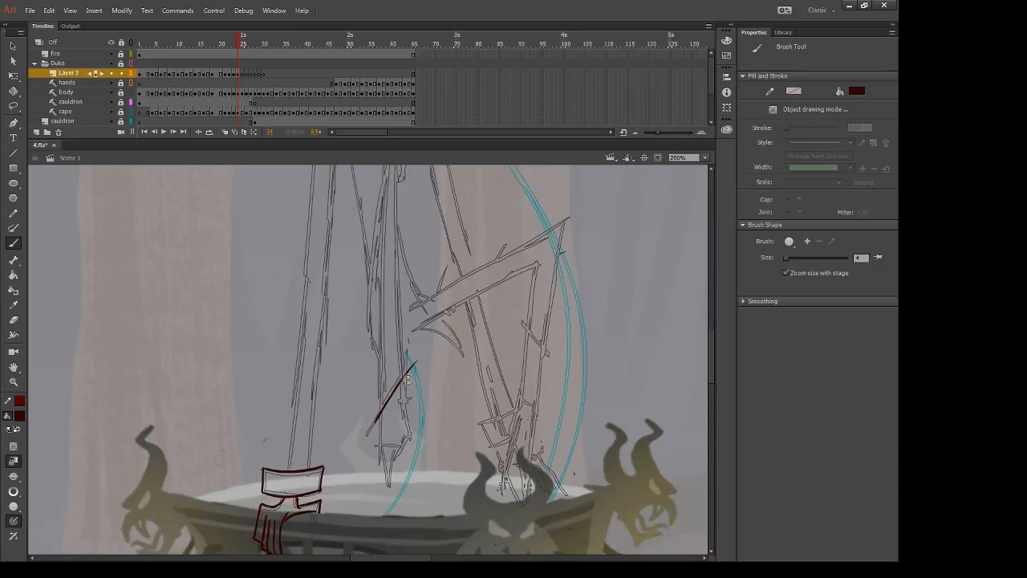
drag(412, 371, 411, 462)
mouse_move(384, 405)
mouse_down()
mouse_move(381, 463)
mouse_move(399, 450)
mouse_up()
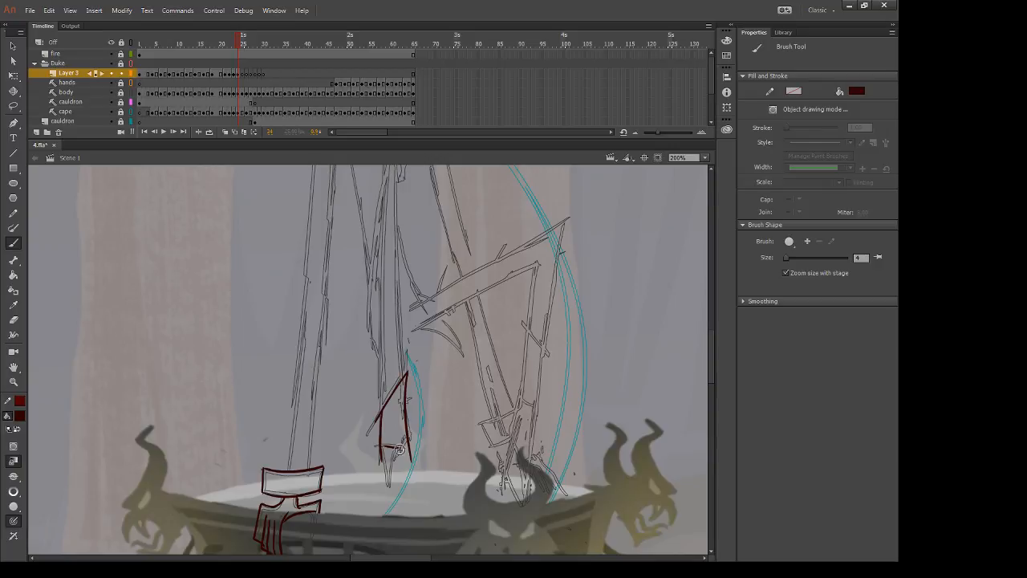
key(ctrl+z)
key(comma)
key(period)
Step: Erase the overshooting side line of the foot, then ink its crossing line and the far edge of the toe
key(e)
mouse_move(387, 413)
mouse_down()
mouse_move(377, 436)
mouse_move(384, 484)
mouse_up()
key(b)
drag(380, 419, 384, 481)
key(e)
mouse_move(382, 401)
mouse_down()
mouse_move(374, 432)
mouse_move(401, 455)
mouse_move(406, 441)
mouse_move(393, 492)
mouse_up()
key(b)
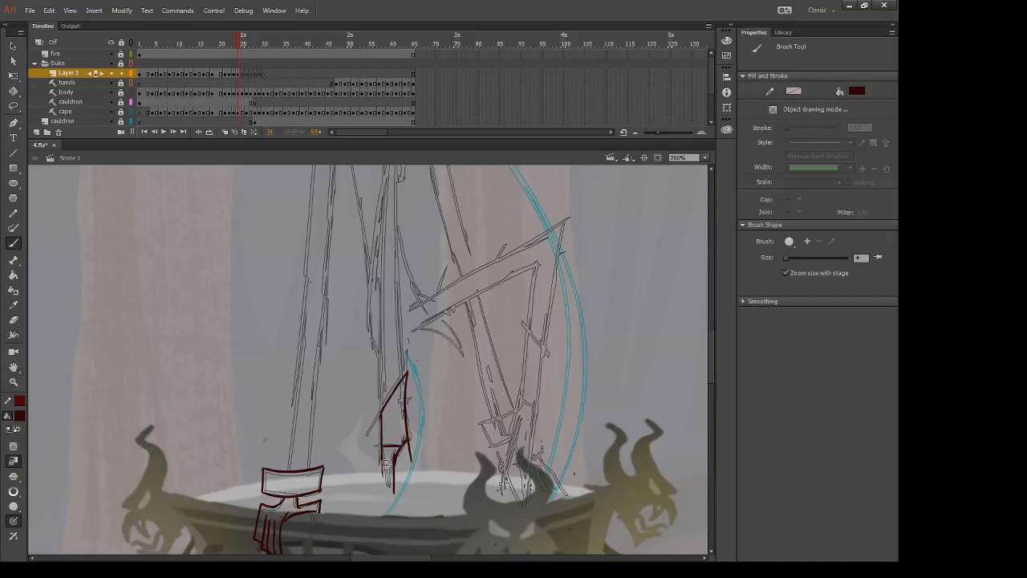
Step: Ink the near edge of the toe down to a sharp tip and erase the stray line end beside the foot
key(e)
drag(379, 452, 390, 490)
key(b)
drag(382, 450, 393, 487)
key(e)
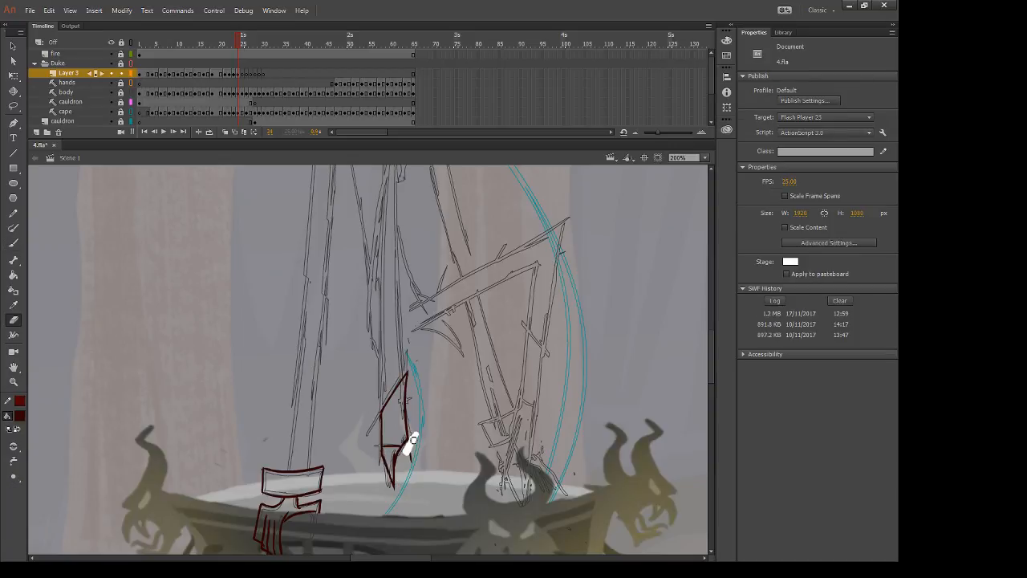
key(b)
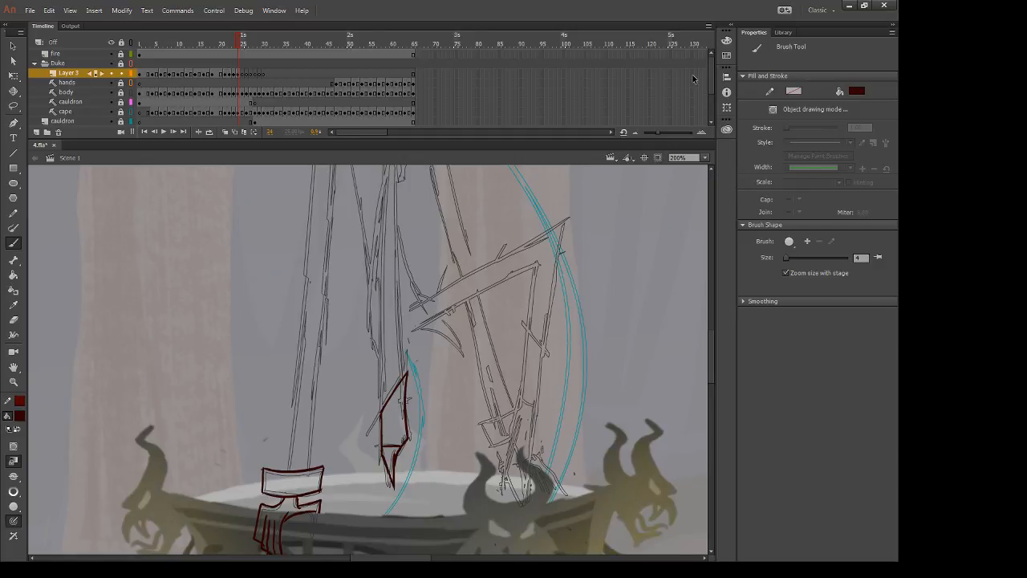
Step: Ink the inner line of the near ear on frame 24 and try a long jaw stroke from ear tip to chin
drag(543, 333, 557, 528)
key(comma)
key(period)
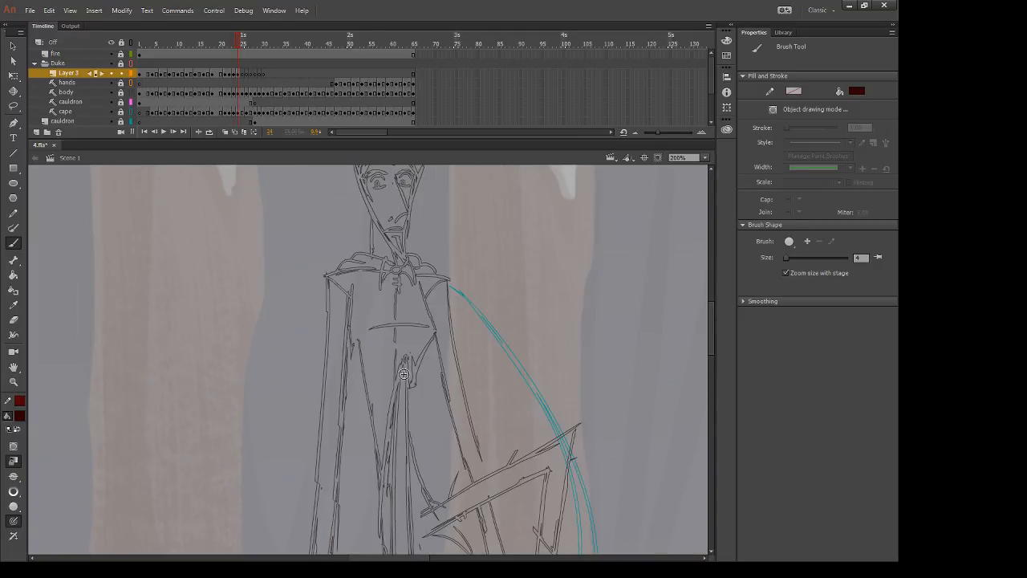
drag(514, 259, 534, 382)
key(comma)
key(period)
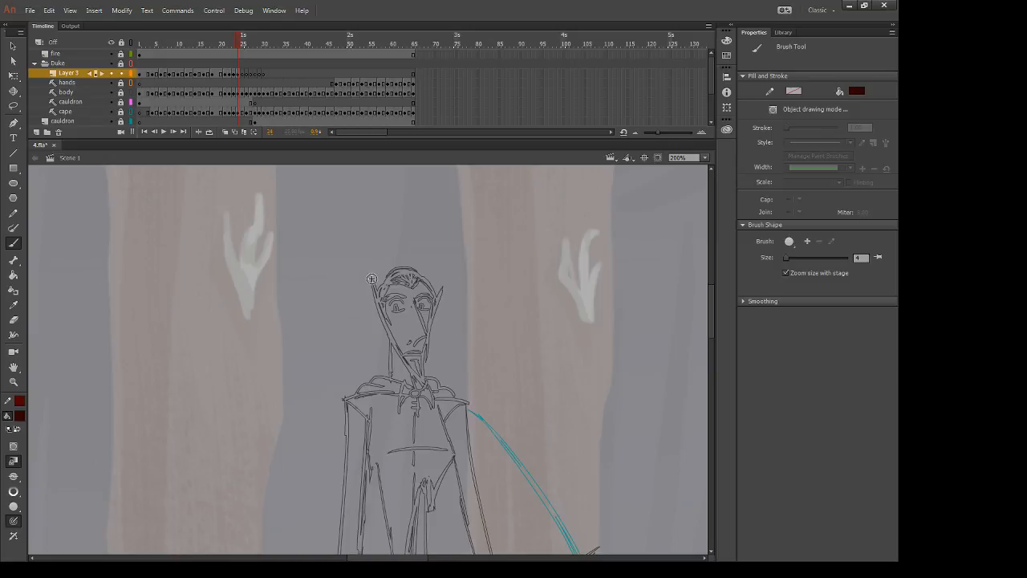
drag(372, 278, 419, 388)
key(ctrl+z)
drag(370, 281, 423, 396)
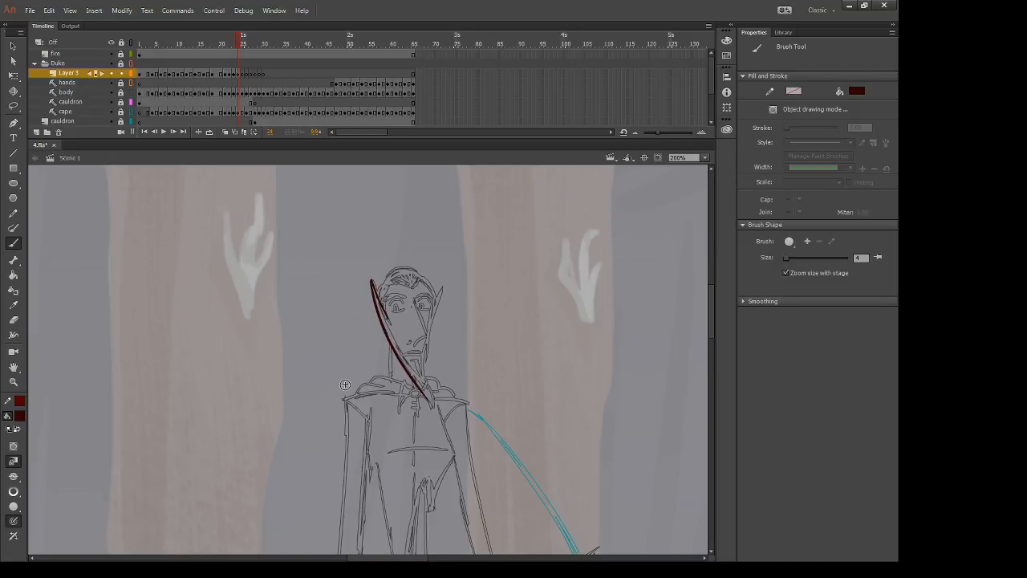
key(ctrl+z)
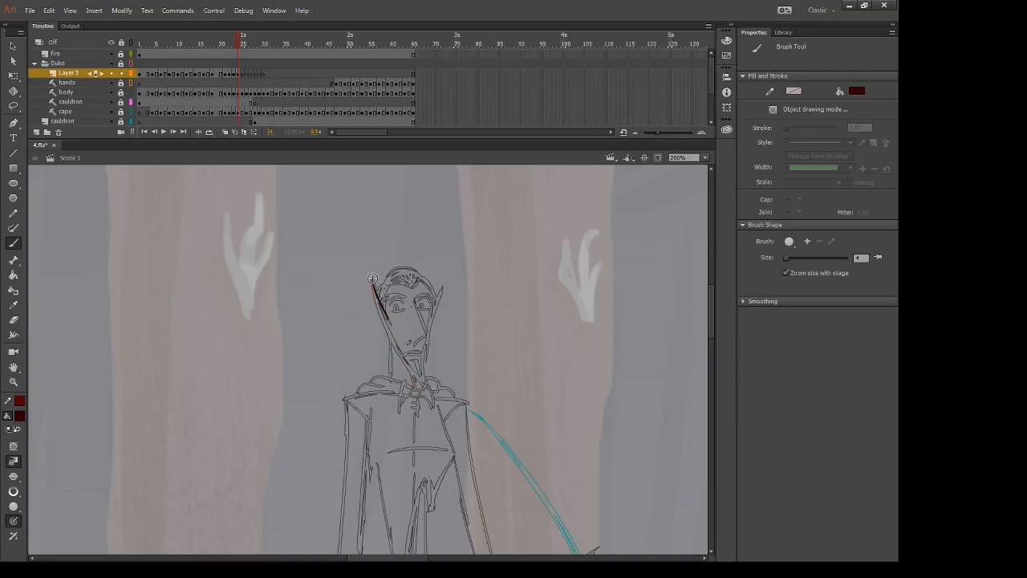
Step: Try several more versions of the curved jaw stroke from the ear tip to the chin, undoing each one
drag(373, 280, 422, 389)
key(ctrl+z)
drag(372, 278, 423, 392)
key(ctrl+z)
drag(371, 277, 422, 390)
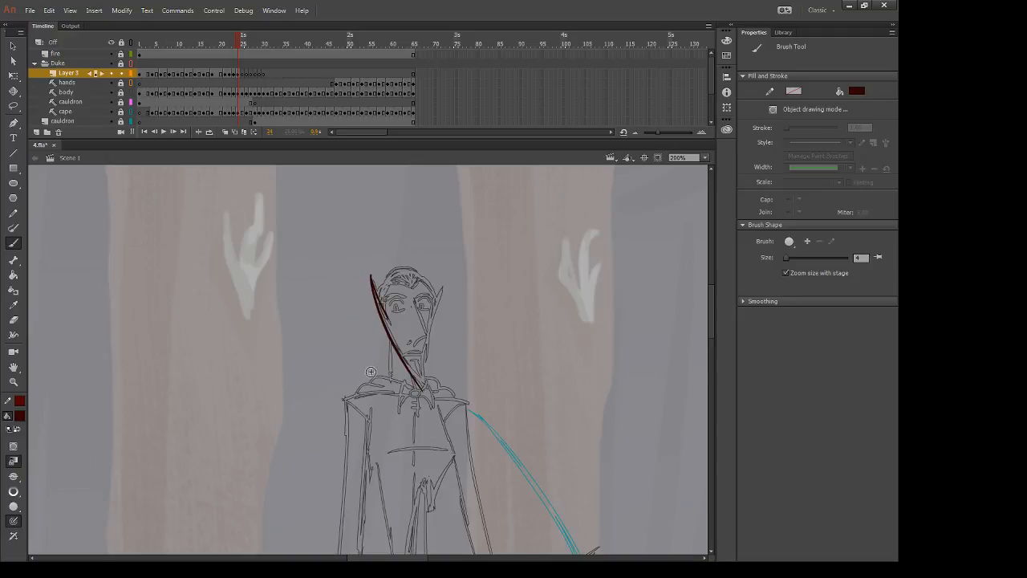
key(ctrl+z)
mouse_move(371, 275)
mouse_down()
mouse_move(410, 402)
mouse_move(392, 341)
mouse_move(440, 401)
mouse_up()
key(ctrl+z)
Step: Ink the near jaw line from the ear tip past the chin and erase its overshooting end at the chin
mouse_move(371, 276)
mouse_down()
mouse_move(406, 367)
mouse_move(440, 401)
mouse_up()
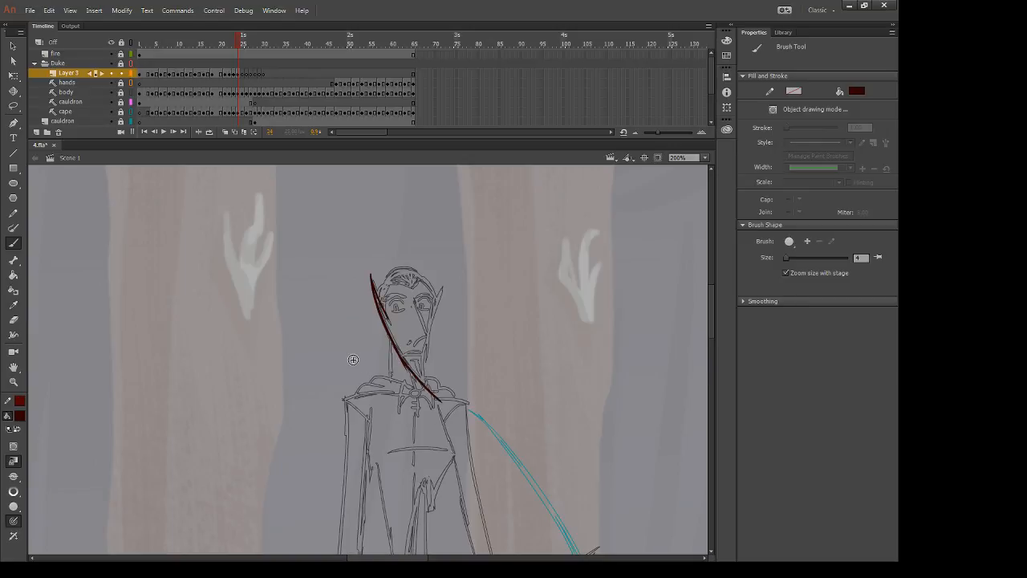
key(ctrl+z)
drag(392, 341, 442, 402)
key(ctrl+z)
key(e)
drag(431, 381, 447, 404)
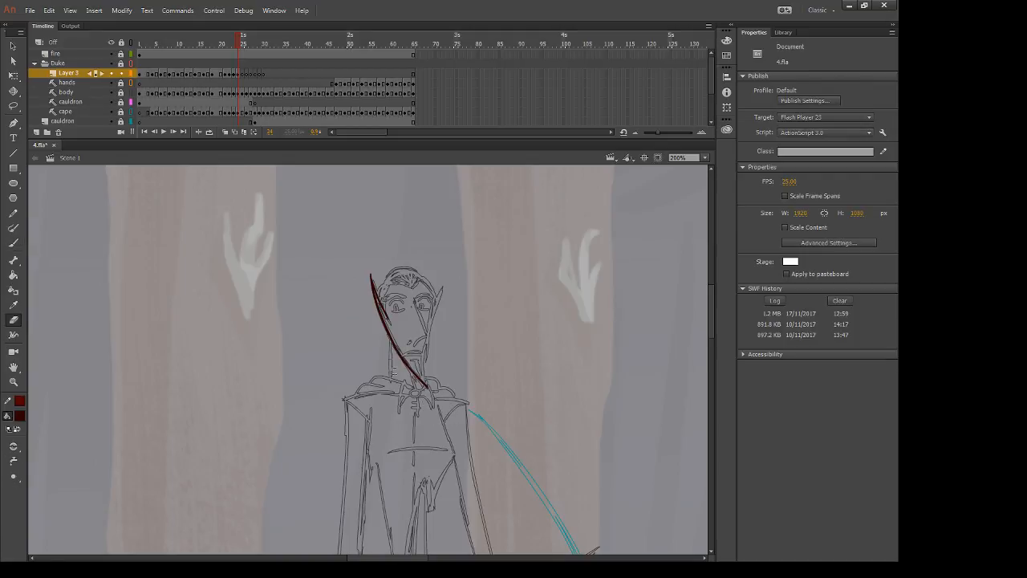
key(b)
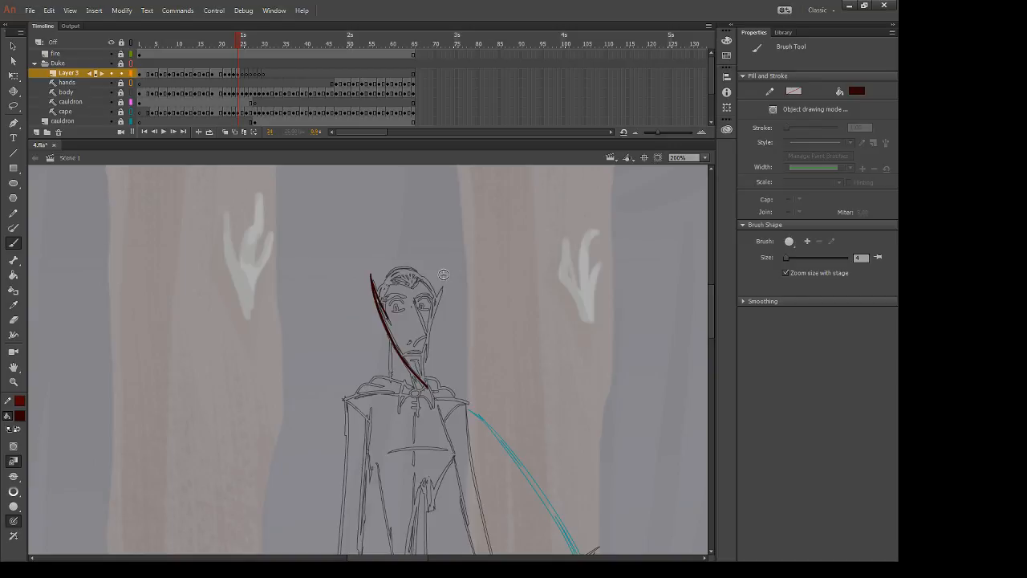
Step: Ink the nose with its nostrils, trim the nose tip, and ink the far side of the face down to the chin
drag(414, 300, 430, 345)
key(ctrl+z)
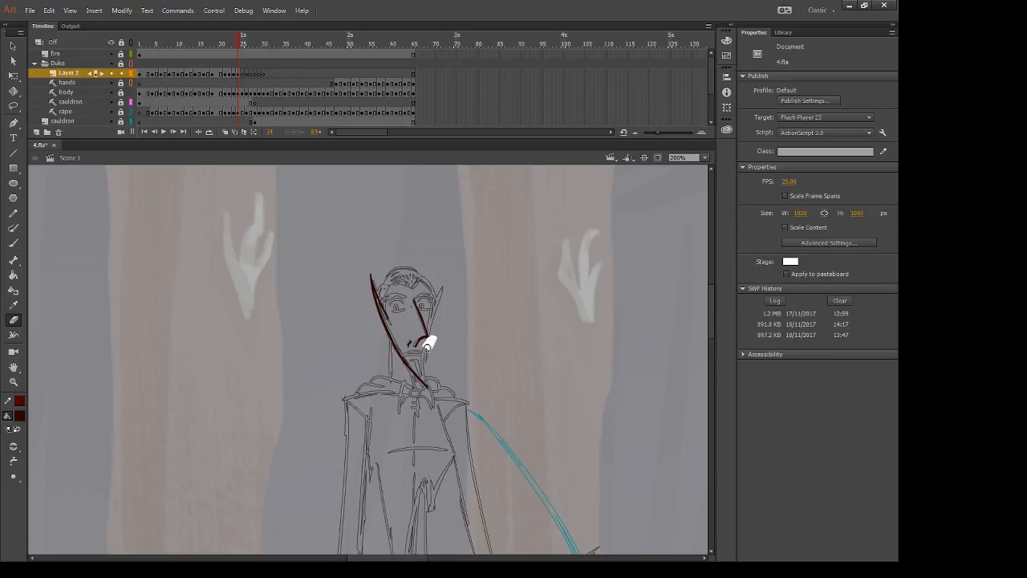
drag(409, 347, 427, 338)
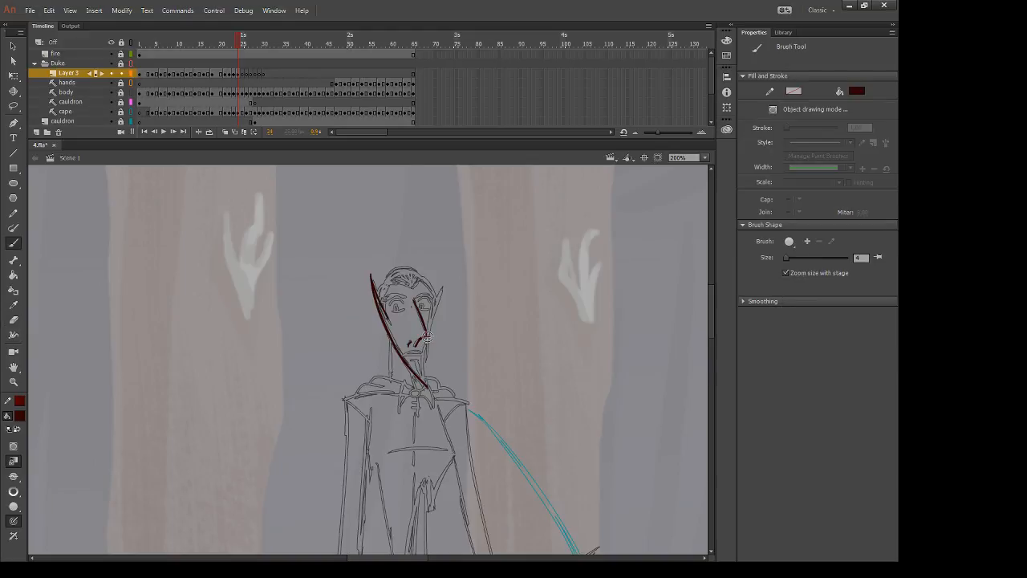
drag(435, 299, 424, 387)
Step: Ink the pointed hairline and the rounded top of the head on frame 24, using frame 23 as reference
mouse_move(386, 281)
mouse_down()
mouse_move(414, 291)
mouse_move(427, 278)
mouse_up()
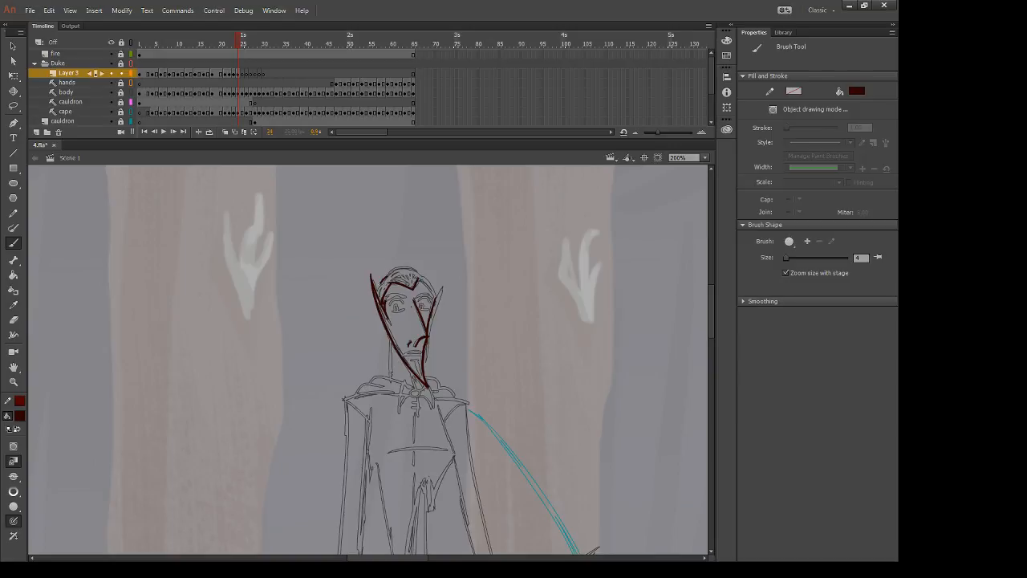
key(period)
key(comma)
mouse_move(386, 276)
mouse_down()
mouse_move(405, 267)
mouse_move(433, 285)
mouse_up()
key(period)
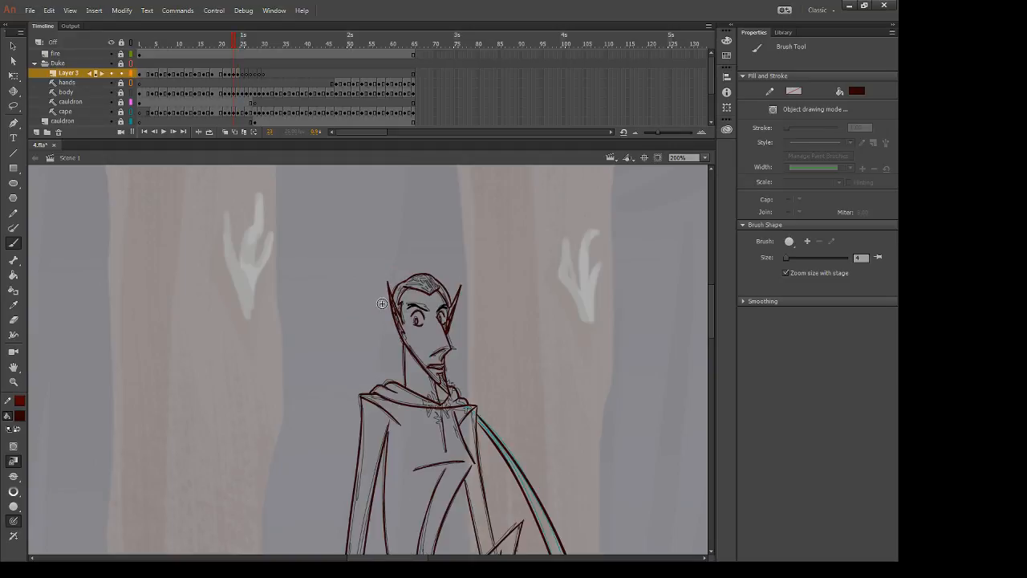
key(comma)
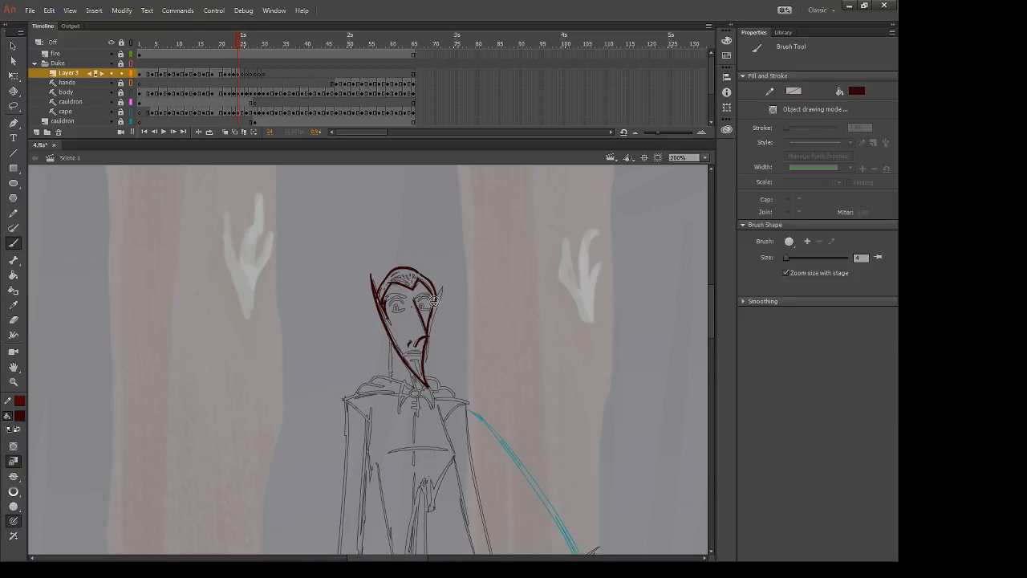
Step: Ink the facial details at 400% zoom: both eyes with their pupils, the mouth and the goatee
key(ctrl+a)
scroll(434, 301, down, 1)
key(ctrl+equal)
drag(519, 249, 465, 449)
scroll(424, 347, up, 5)
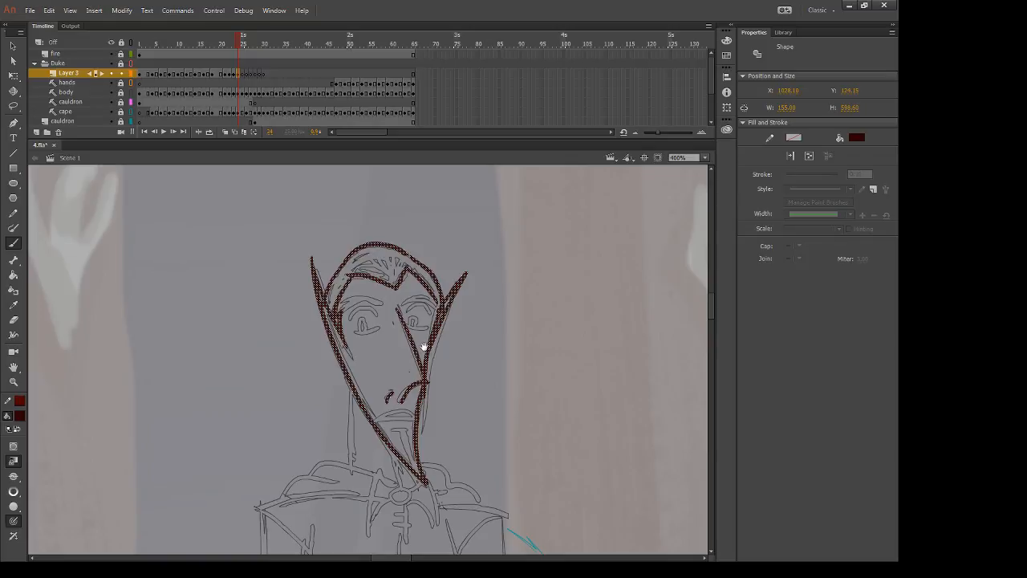
mouse_move(348, 320)
mouse_down()
mouse_move(381, 316)
mouse_move(380, 330)
mouse_move(361, 331)
mouse_move(429, 313)
mouse_up()
mouse_move(409, 328)
mouse_down()
mouse_move(427, 328)
mouse_move(416, 325)
mouse_up()
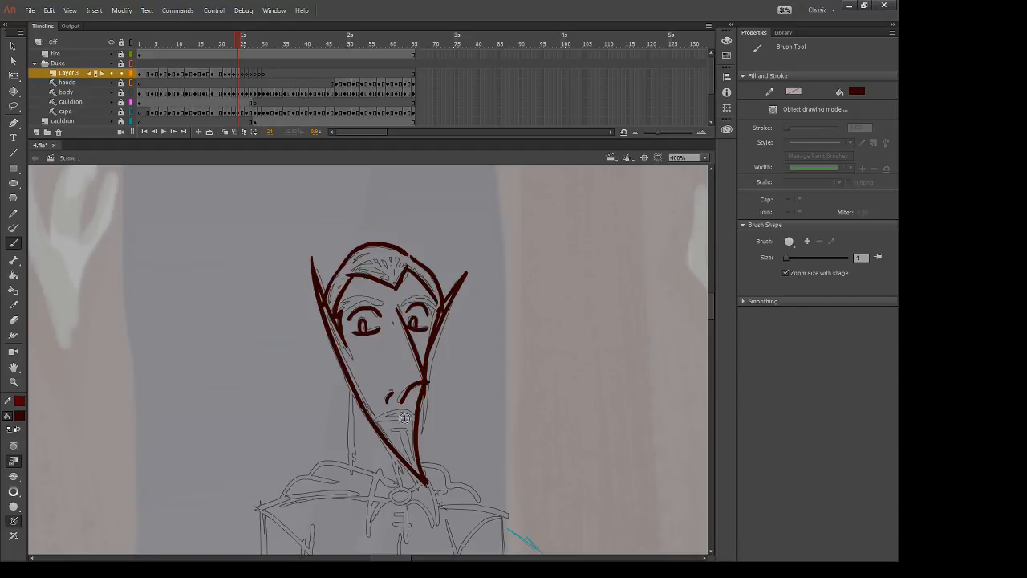
mouse_move(405, 415)
mouse_down()
mouse_move(413, 415)
mouse_move(380, 420)
mouse_move(414, 417)
mouse_move(381, 420)
mouse_move(408, 429)
mouse_move(405, 454)
mouse_up()
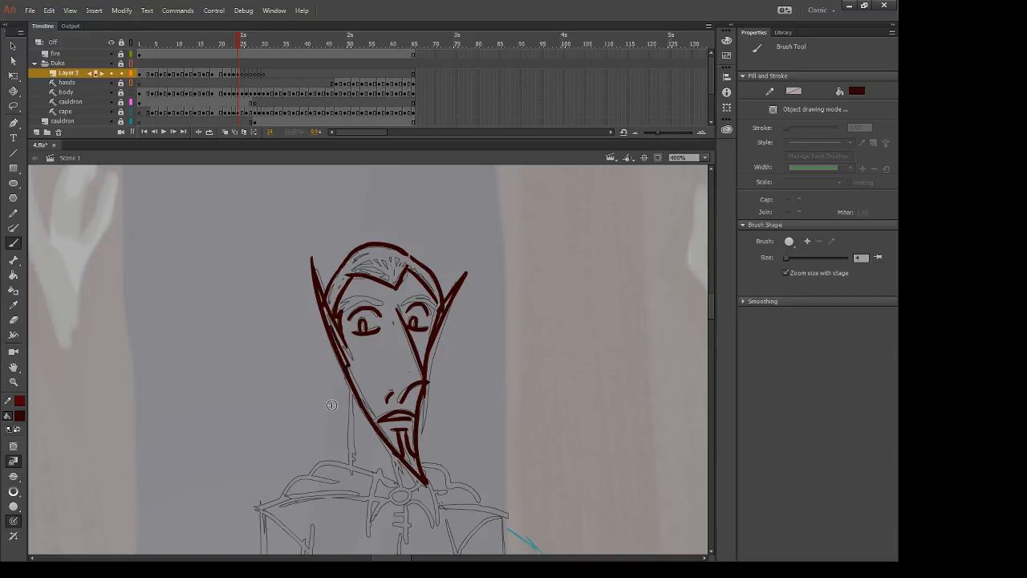
Step: Ink the neck line and the near side's collar folds, erasing the fold's line end at the shoulder
drag(436, 387, 453, 310)
mouse_move(370, 290)
mouse_down()
mouse_move(366, 388)
mouse_move(366, 376)
mouse_move(443, 387)
mouse_up()
key(e)
key(b)
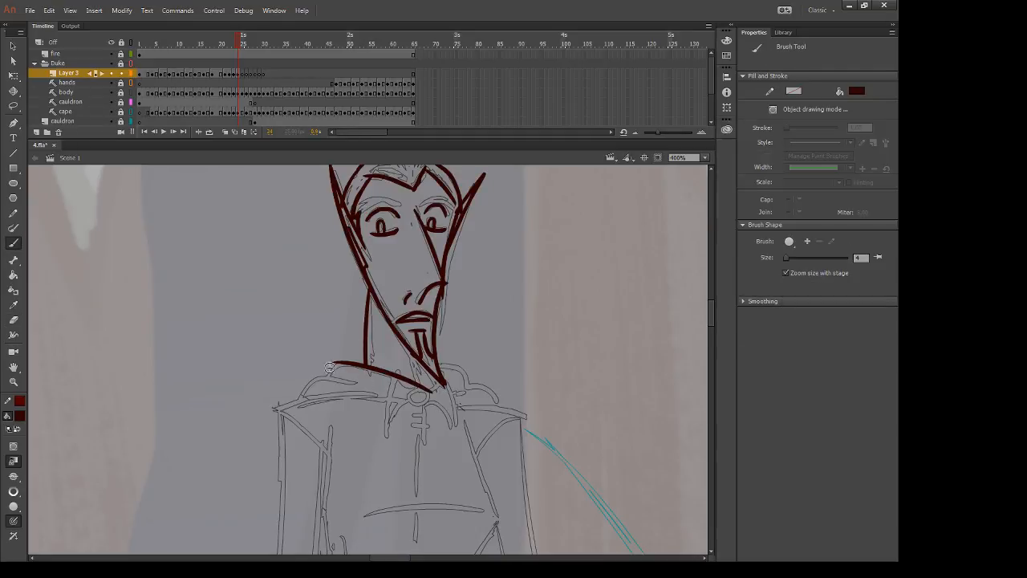
drag(335, 377, 293, 411)
key(e)
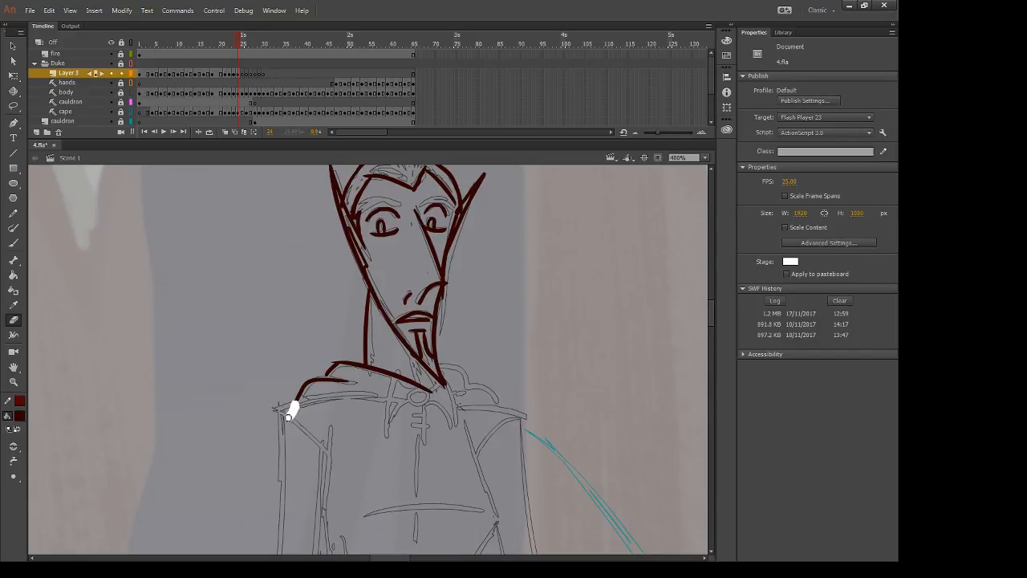
Step: Ink the curved shoulder line across the chest from one shoulder point to the other, along with the far collar folds
key(b)
drag(279, 409, 435, 413)
key(ctrl+z)
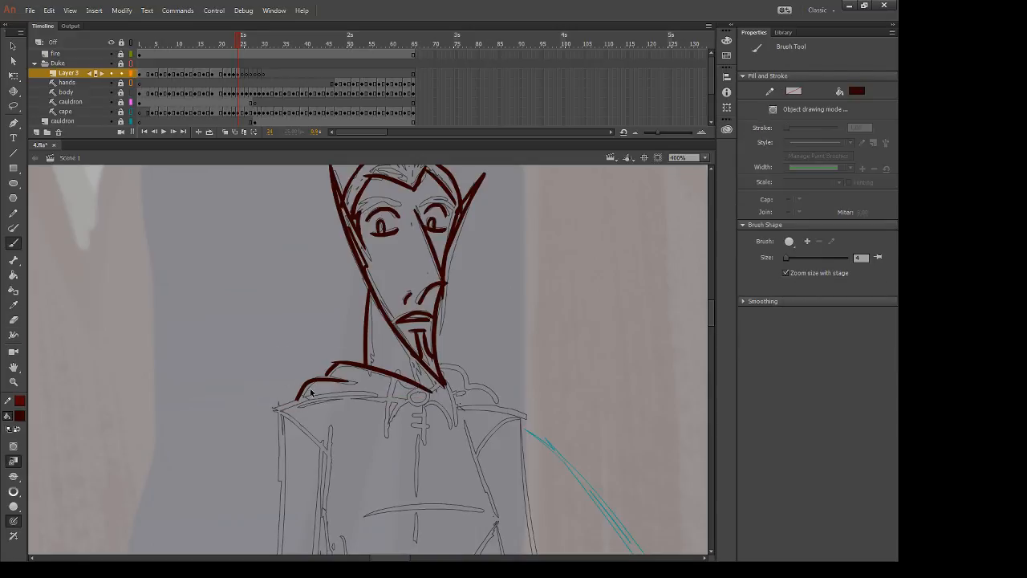
mouse_move(270, 408)
mouse_down()
mouse_move(485, 377)
mouse_move(507, 409)
mouse_up()
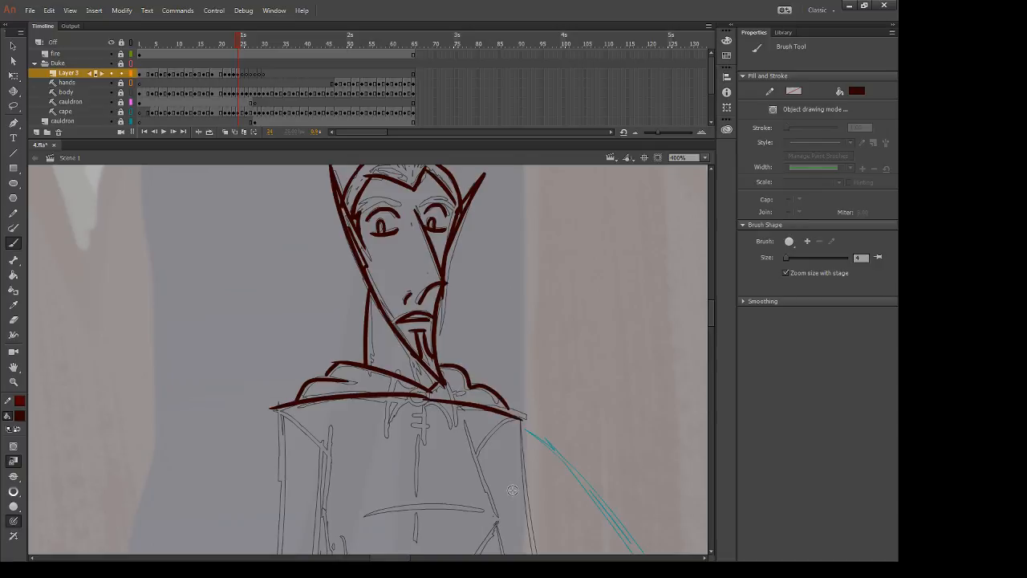
drag(423, 395, 528, 416)
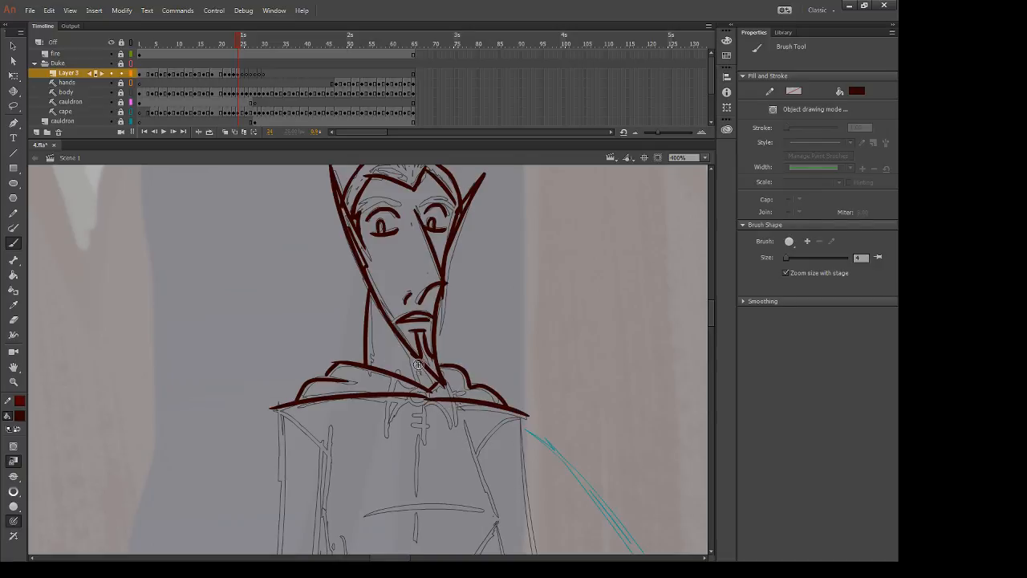
Step: Ink both sides of the torso and the curved edge sweeping down and inward from the far side of the waist
drag(426, 456, 445, 263)
drag(354, 247, 342, 355)
mouse_move(483, 233)
mouse_down()
mouse_move(533, 377)
mouse_move(452, 490)
mouse_up()
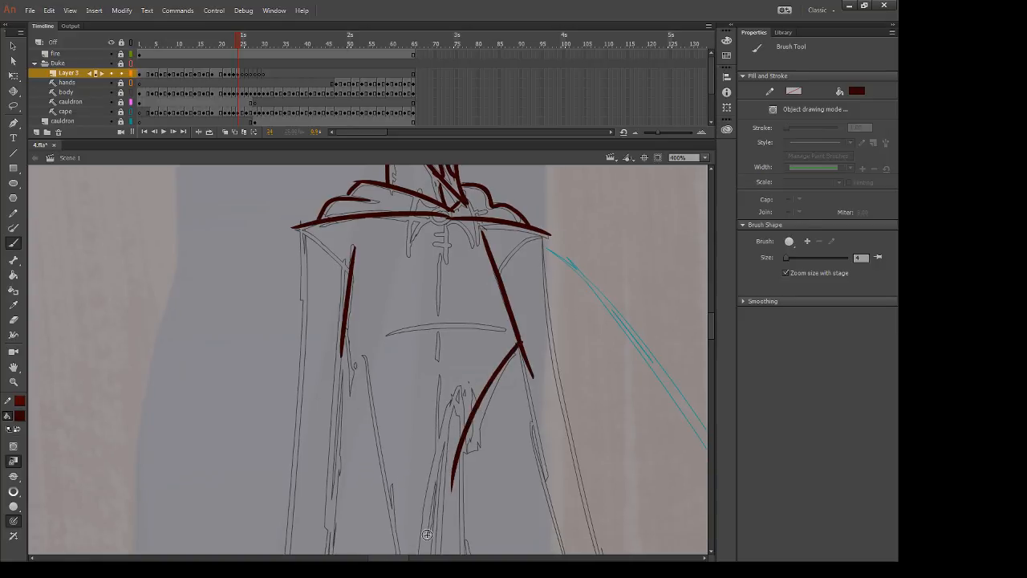
key(ctrl+z)
drag(521, 344, 457, 477)
Step: Ink the curved line across the lower chest and the vertical centre line, and erase the overshooting ends at the far waist corner
drag(385, 336, 516, 327)
key(ctrl+z)
key(ctrl+z)
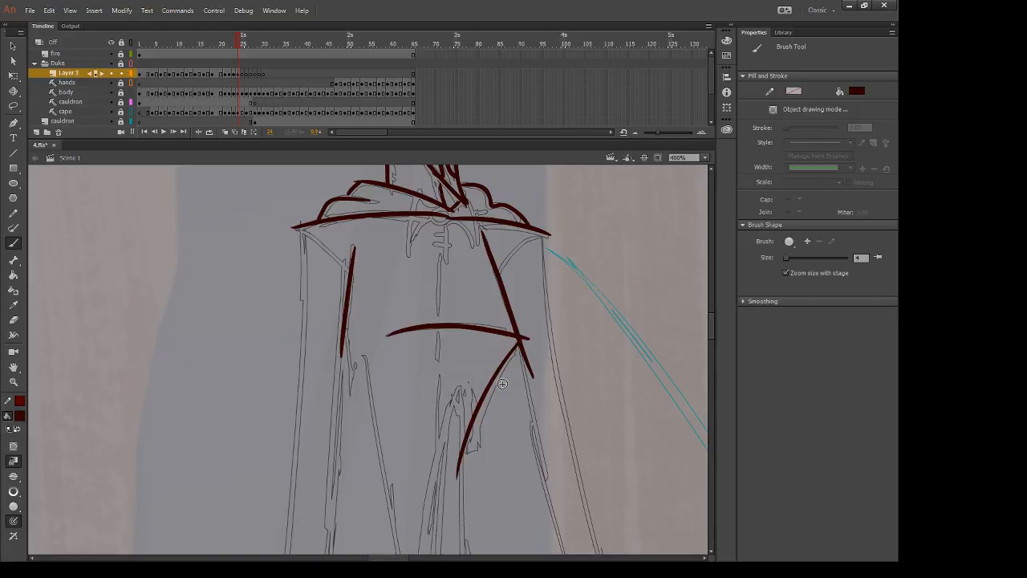
key(ctrl+z)
mouse_move(386, 335)
mouse_down()
mouse_move(513, 340)
mouse_move(519, 356)
mouse_move(533, 347)
mouse_move(534, 385)
mouse_up()
key(e)
mouse_move(350, 313)
mouse_down()
mouse_move(337, 337)
mouse_move(347, 375)
mouse_up()
mouse_move(314, 297)
mouse_down()
mouse_move(371, 374)
mouse_move(338, 357)
mouse_up()
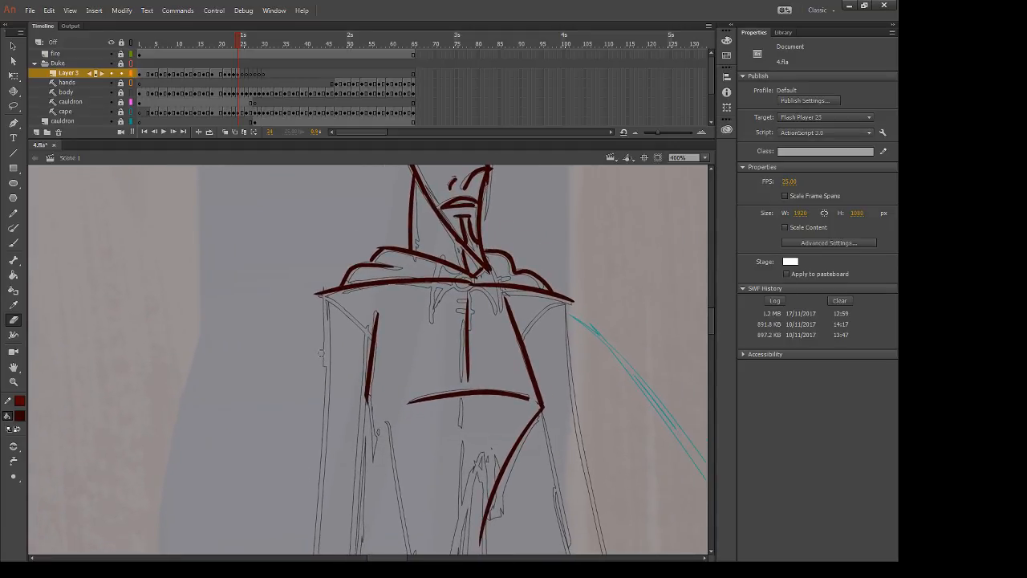
key(b)
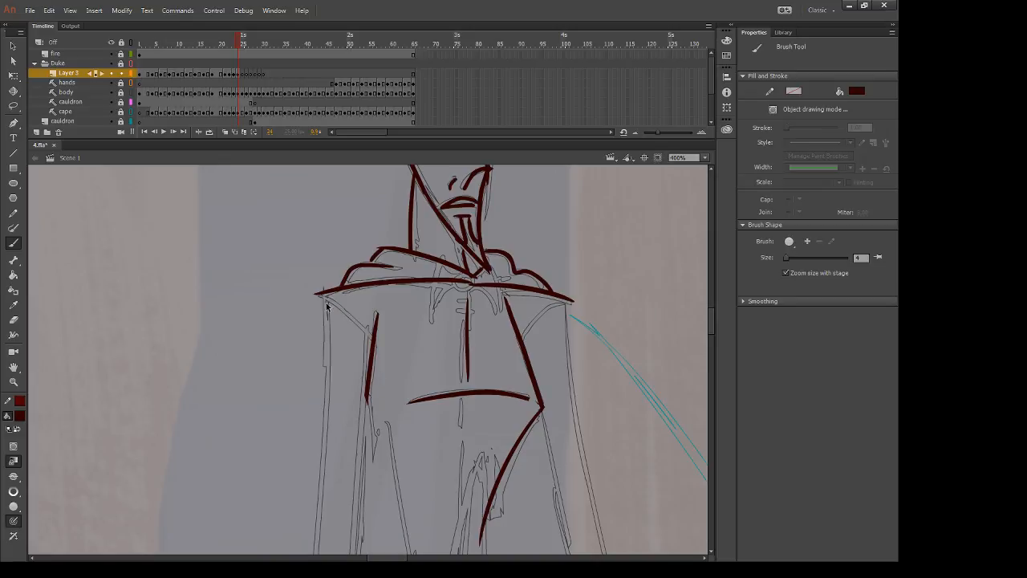
Step: Ink the slanted edges from both shoulder points to the torso and erase the line ends sticking out at their corners
mouse_move(316, 293)
mouse_down()
mouse_move(381, 353)
mouse_move(383, 331)
mouse_up()
key(e)
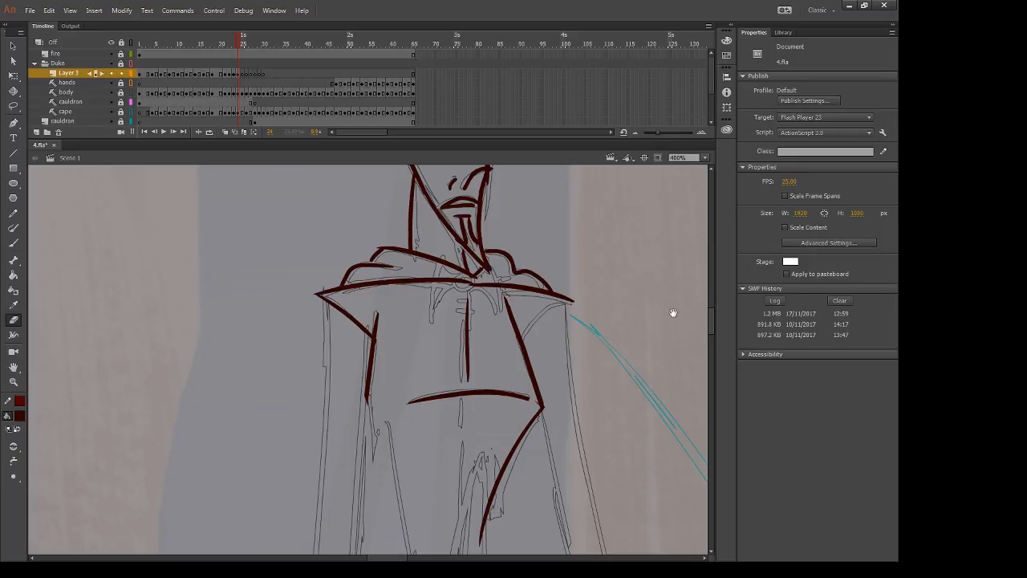
drag(671, 314, 586, 292)
key(b)
key(e)
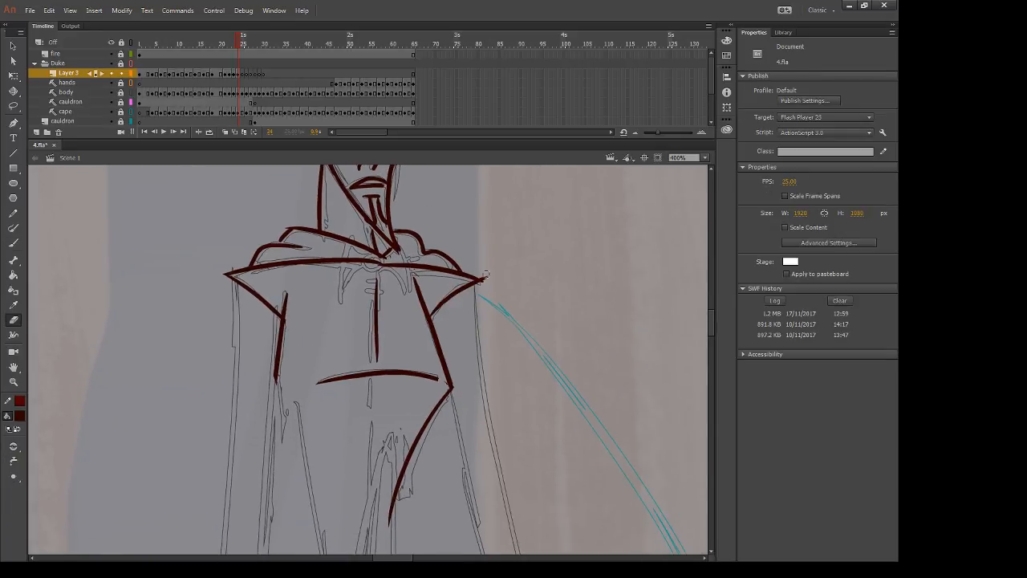
drag(484, 280, 489, 278)
key(b)
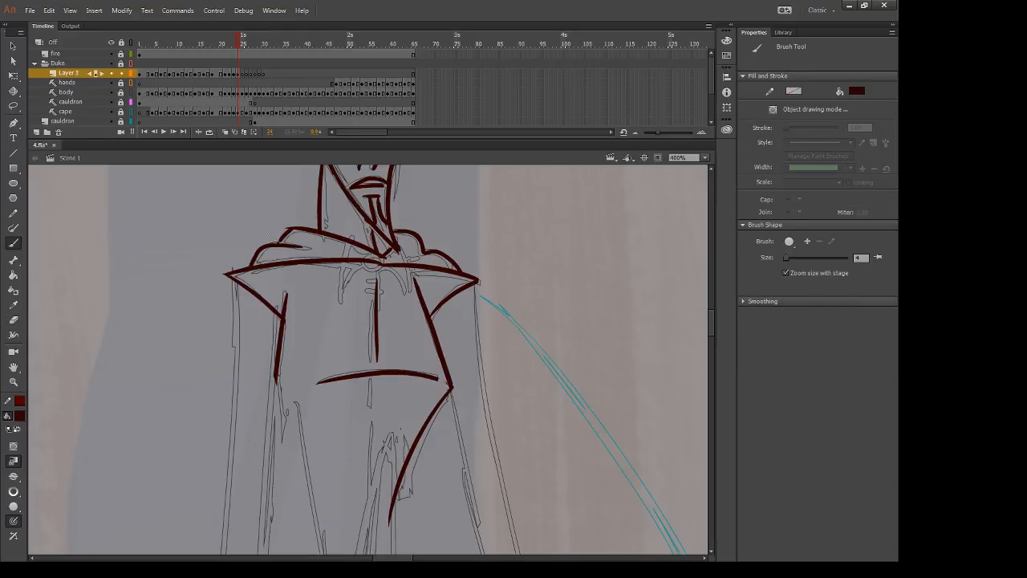
key(e)
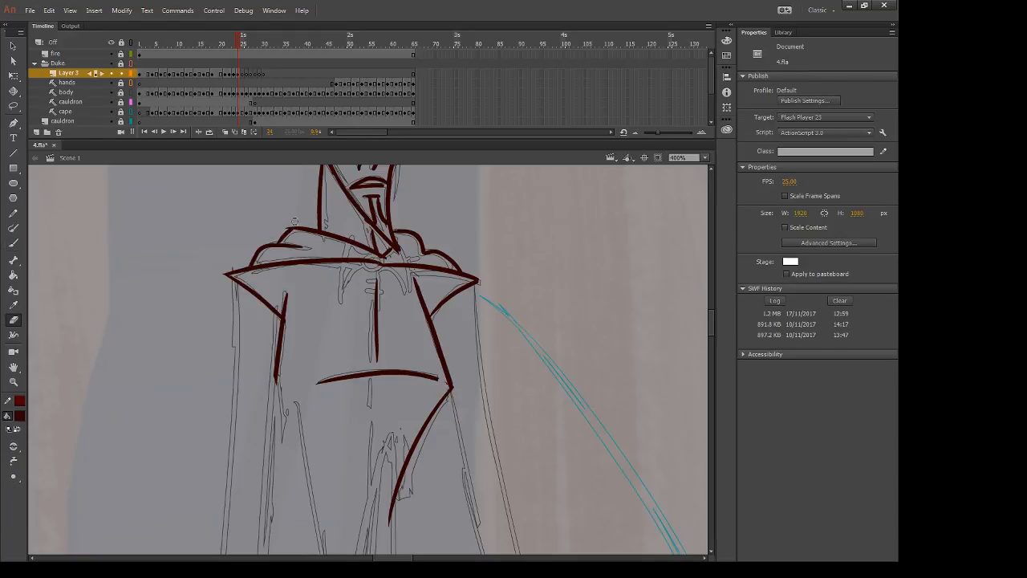
mouse_move(551, 222)
mouse_down()
mouse_move(541, 380)
mouse_move(561, 254)
mouse_move(552, 244)
mouse_move(541, 325)
mouse_move(555, 428)
mouse_up()
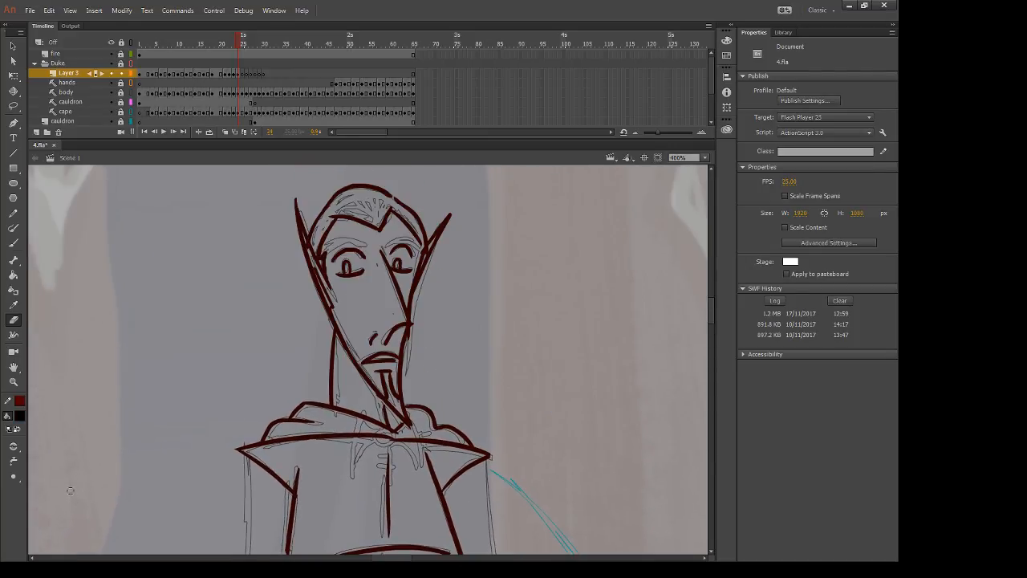
Step: Paint both eyebrows in solid black with tapered brush strokes above the eyes
key(b)
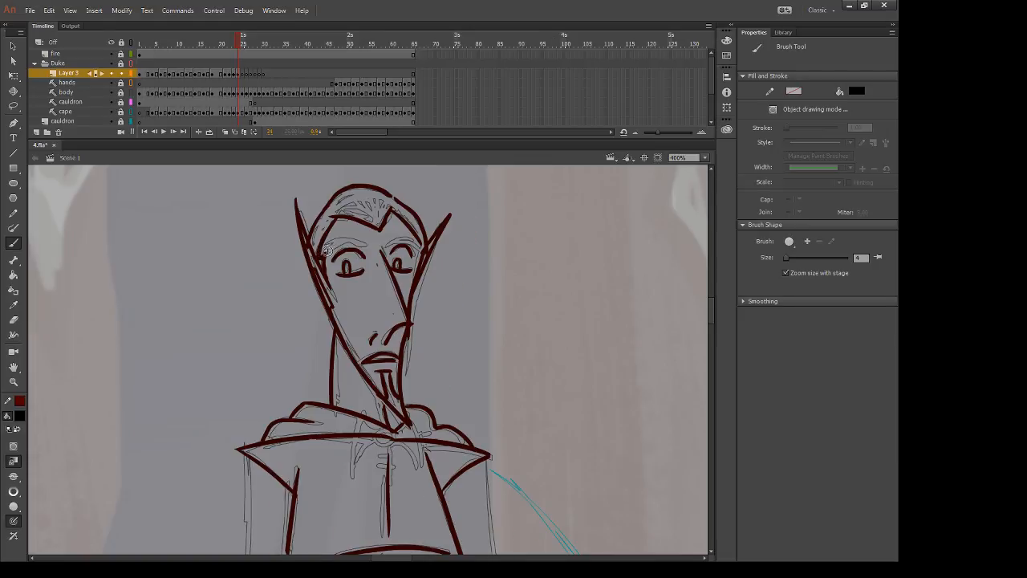
drag(324, 246, 365, 243)
drag(328, 242, 367, 244)
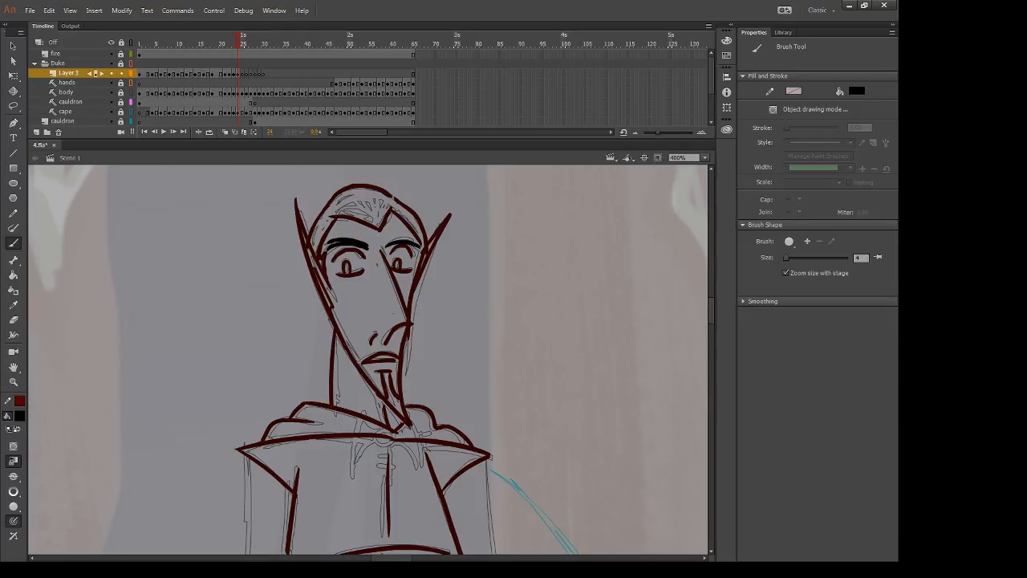
Step: Sample the dark red line colour again and ink the long outlines of the straight leg from the hip down to the boot
key(i)
click(383, 227)
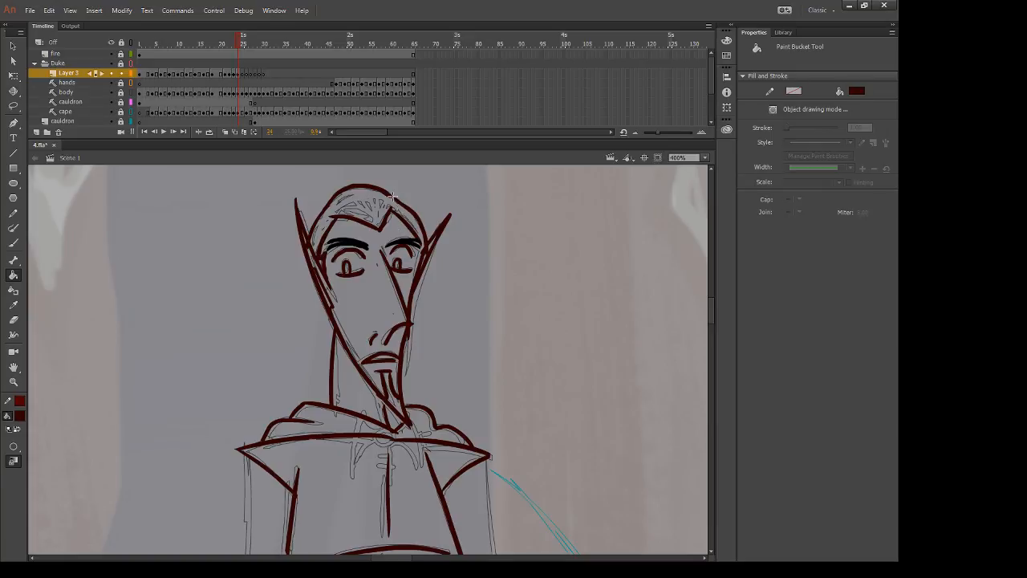
key(n)
key(b)
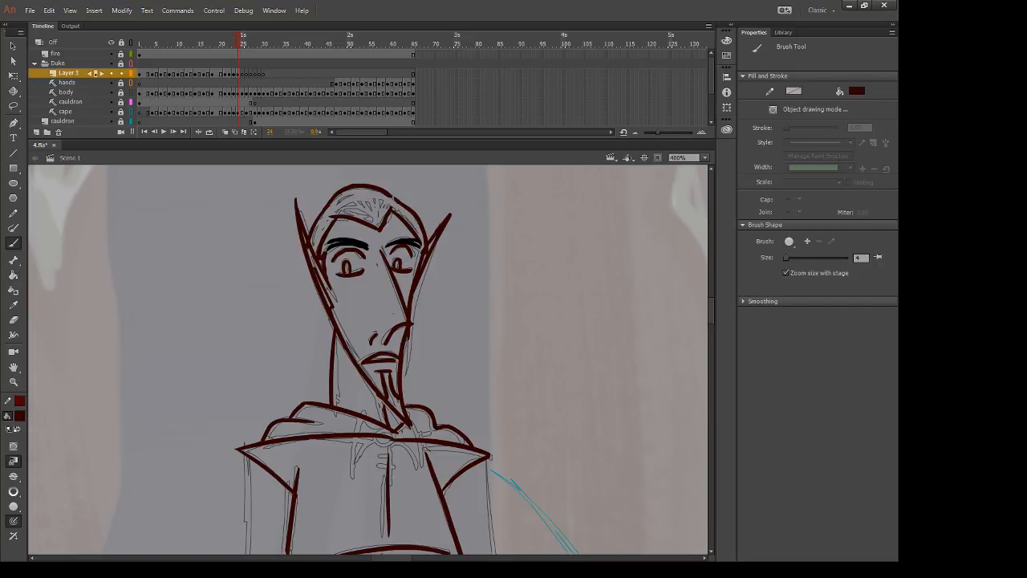
scroll(394, 289, down, 10)
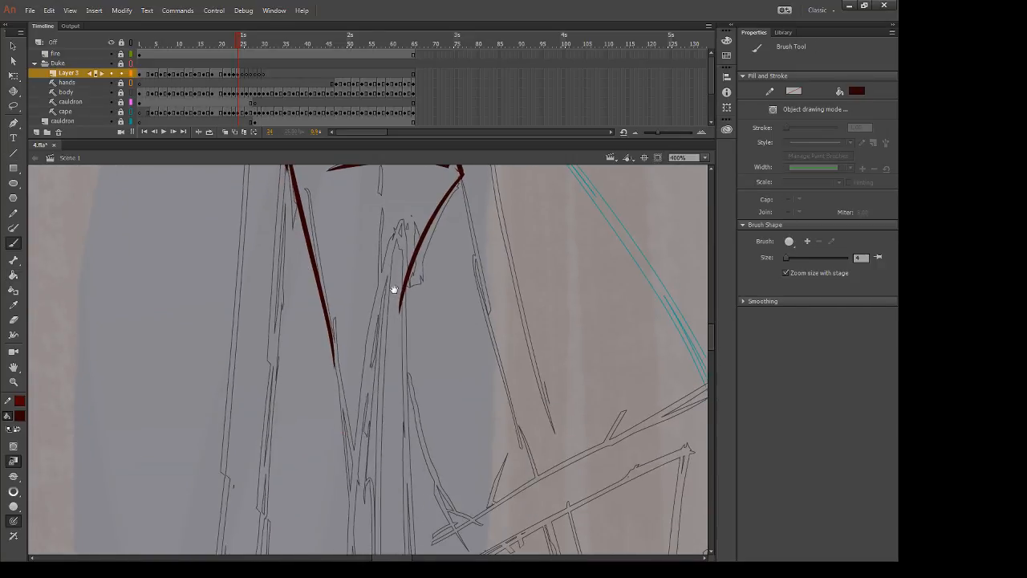
key(ctrl+minus)
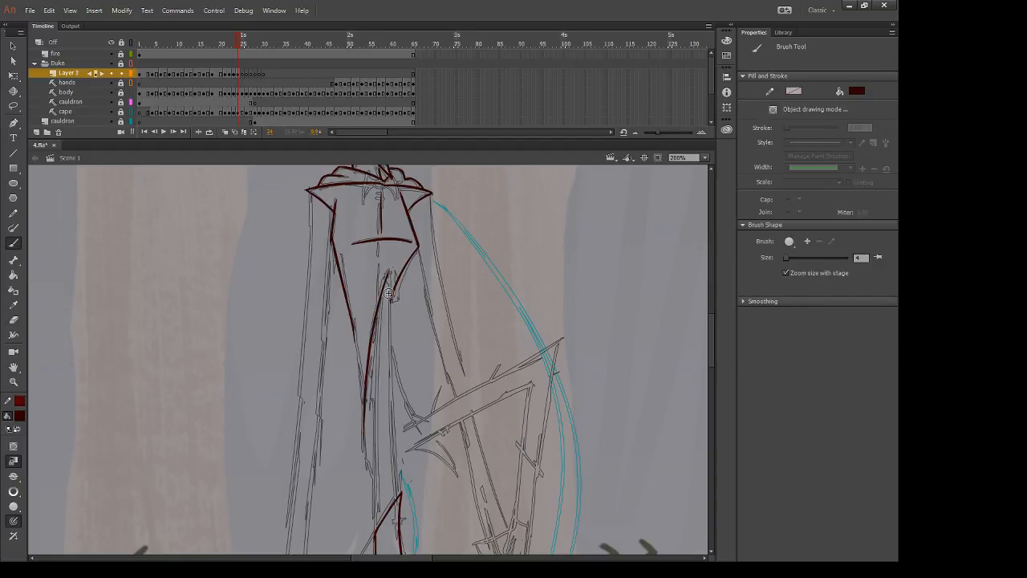
drag(389, 272, 396, 474)
drag(415, 424, 419, 340)
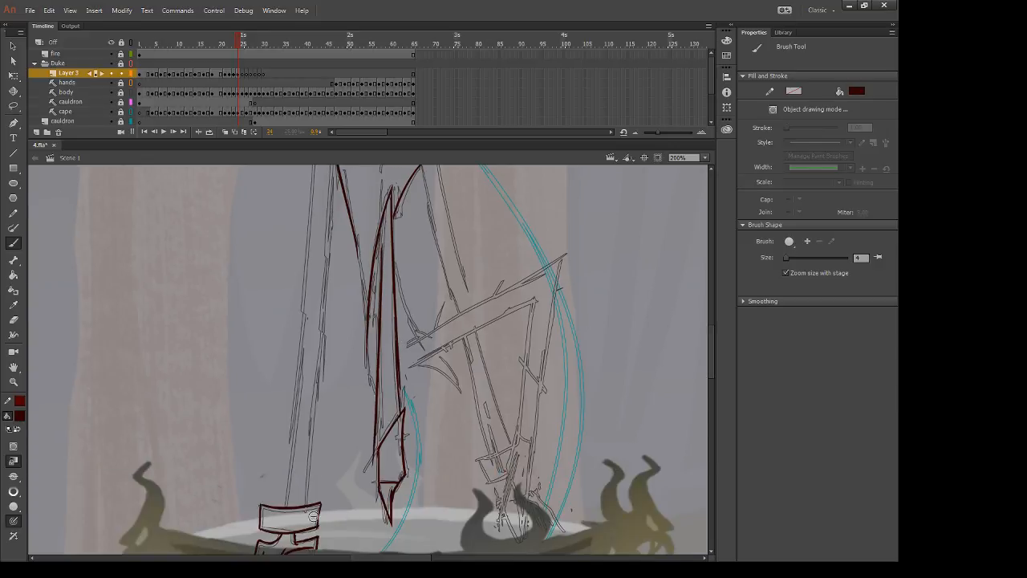
drag(382, 243, 372, 402)
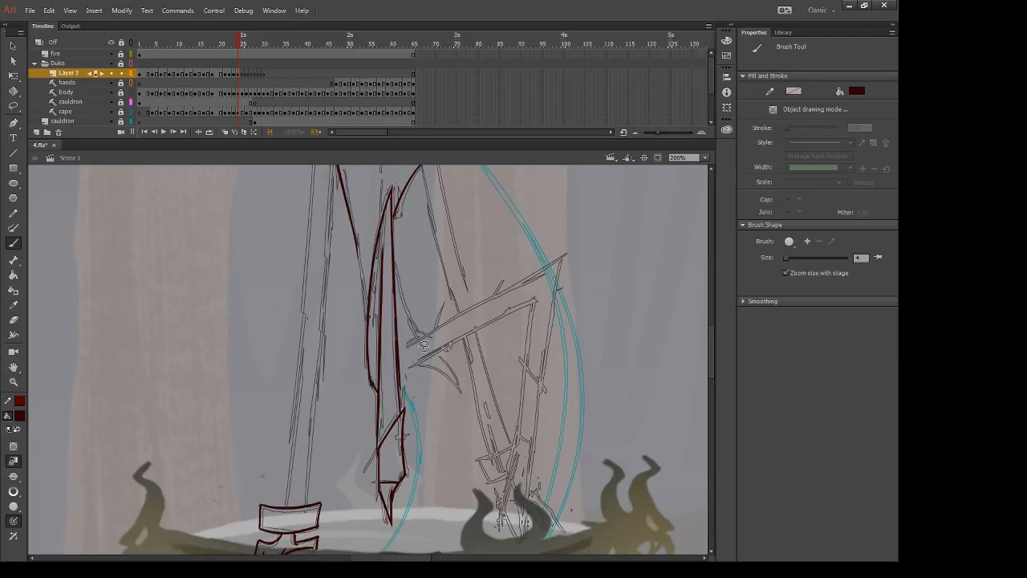
Step: Ink the upper and lower edges of the bent leg's thigh out to the knee and erase the overshoot past the knee
drag(398, 350, 589, 270)
key(ctrl+z)
drag(399, 350, 600, 246)
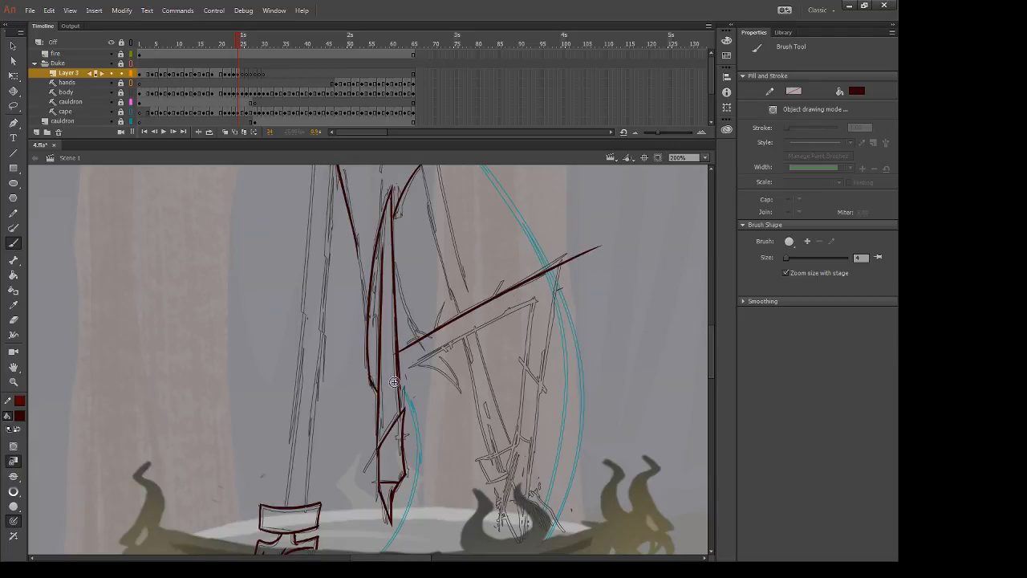
drag(396, 372, 557, 285)
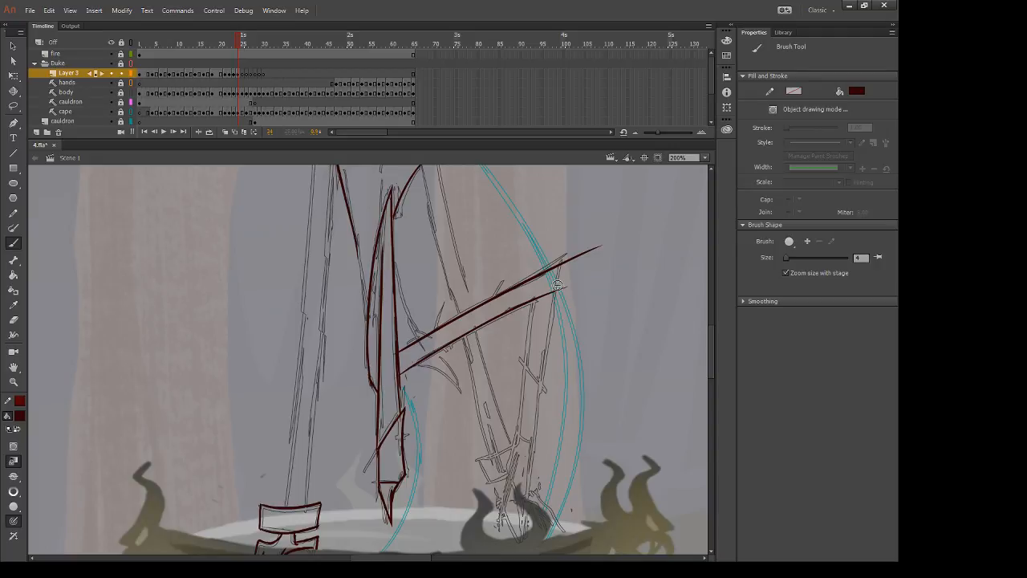
key(ctrl+z)
key(e)
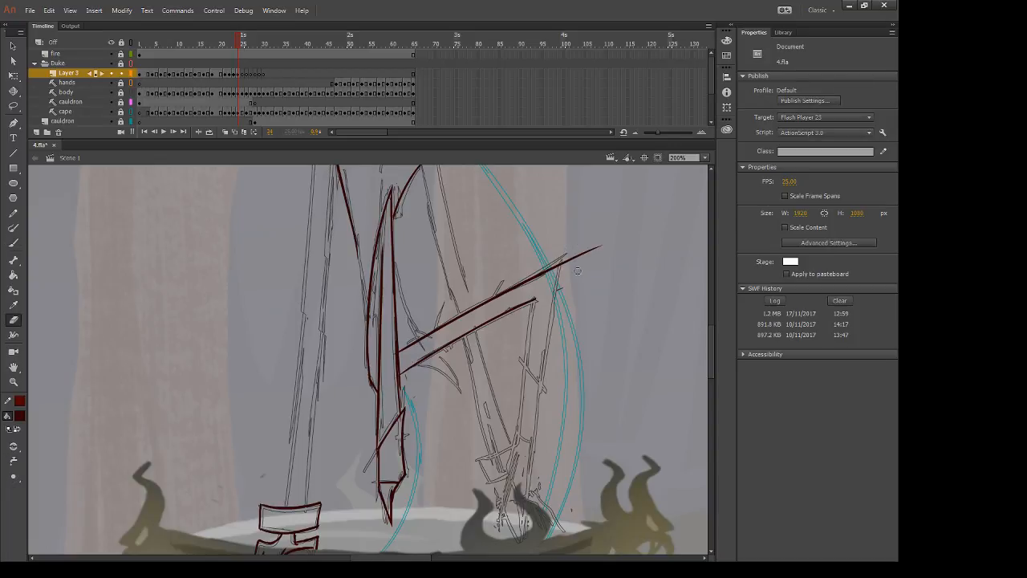
drag(572, 255, 572, 259)
Step: Compare with the previous frame and ink the outer edge of the bent leg's shin from the knee down to the cauldron
key(b)
drag(592, 350, 557, 299)
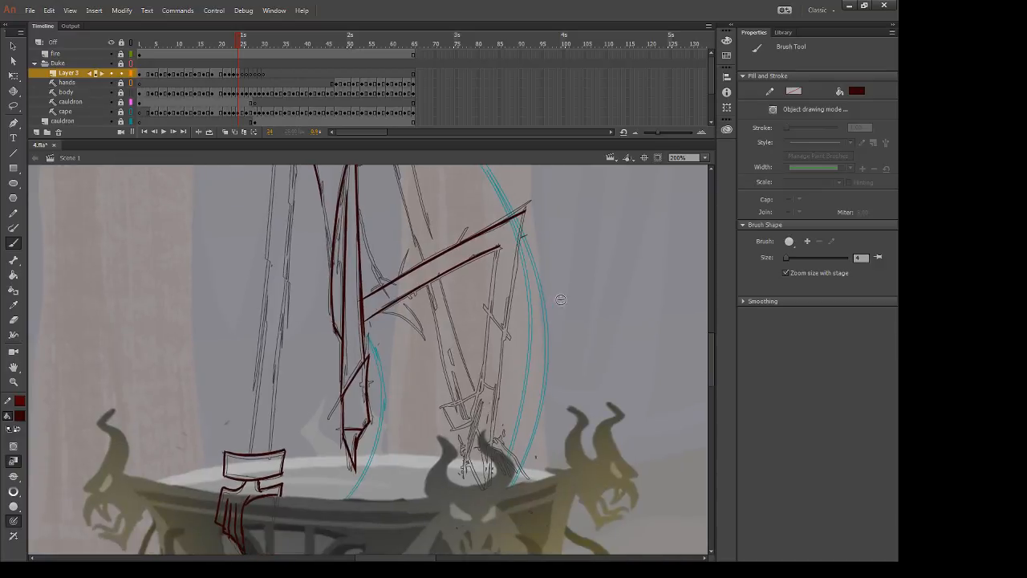
key(comma)
key(period)
drag(526, 212, 485, 496)
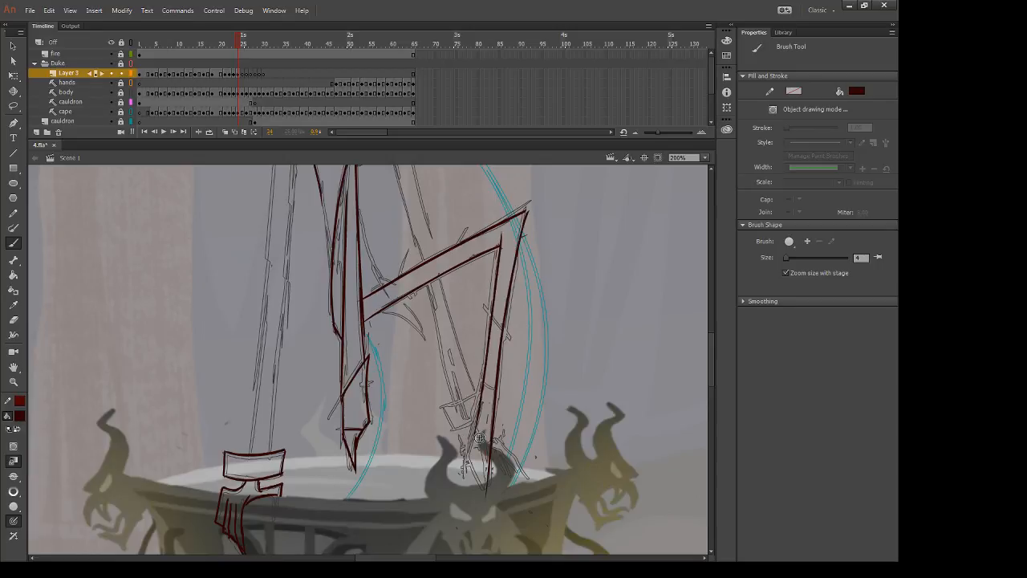
Step: Ink the inner edge of the bent leg's shin, redrawing the stroke until it runs cleanly from the inner knee to the foot
drag(499, 241, 458, 473)
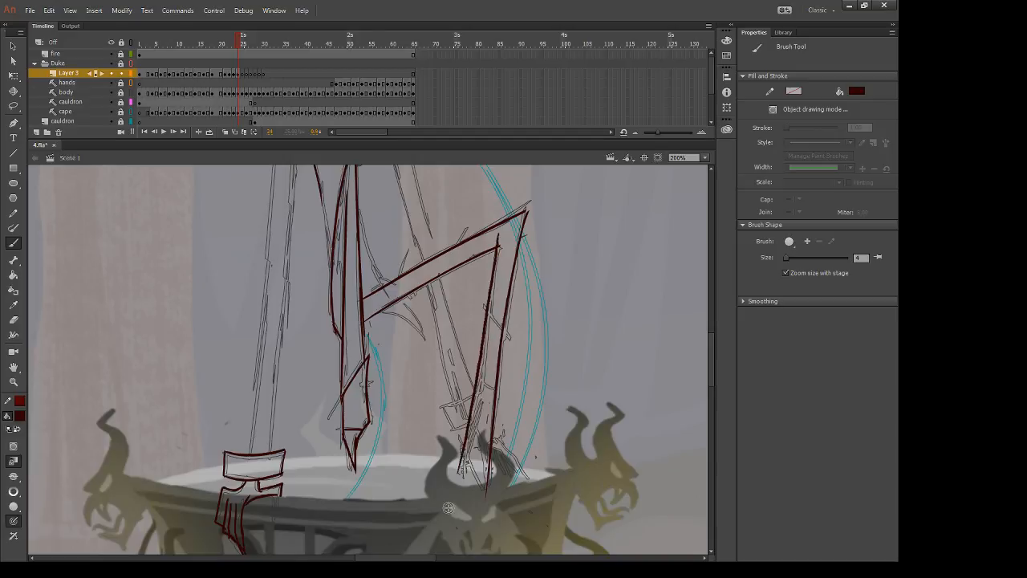
key(ctrl+z)
drag(498, 239, 466, 442)
key(ctrl+z)
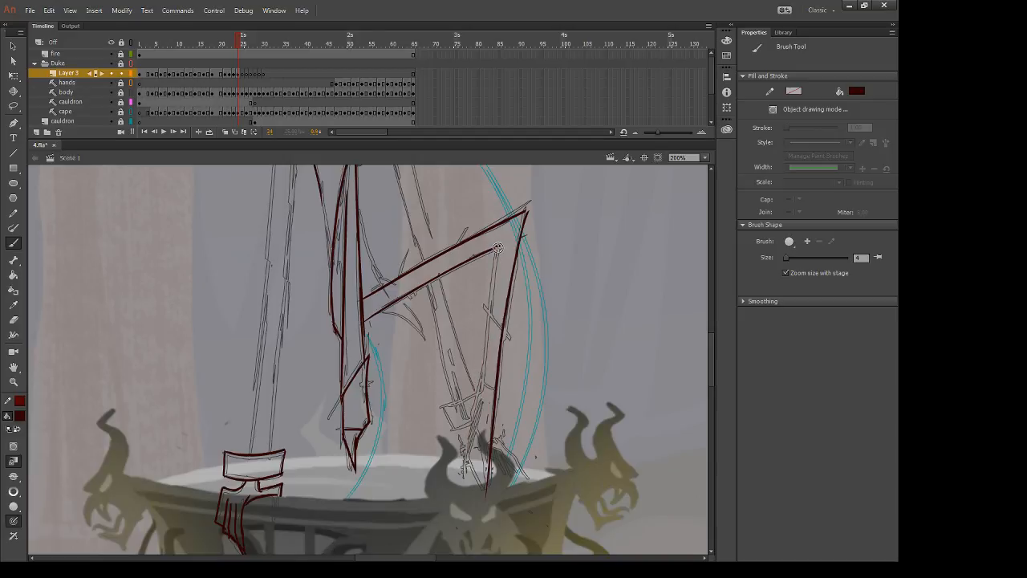
drag(499, 240, 463, 460)
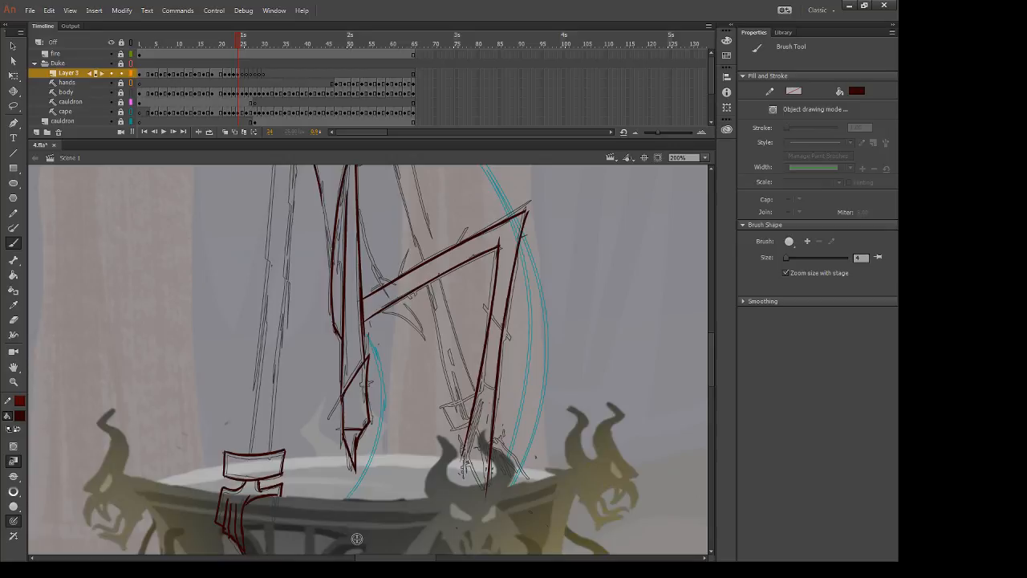
key(ctrl+z)
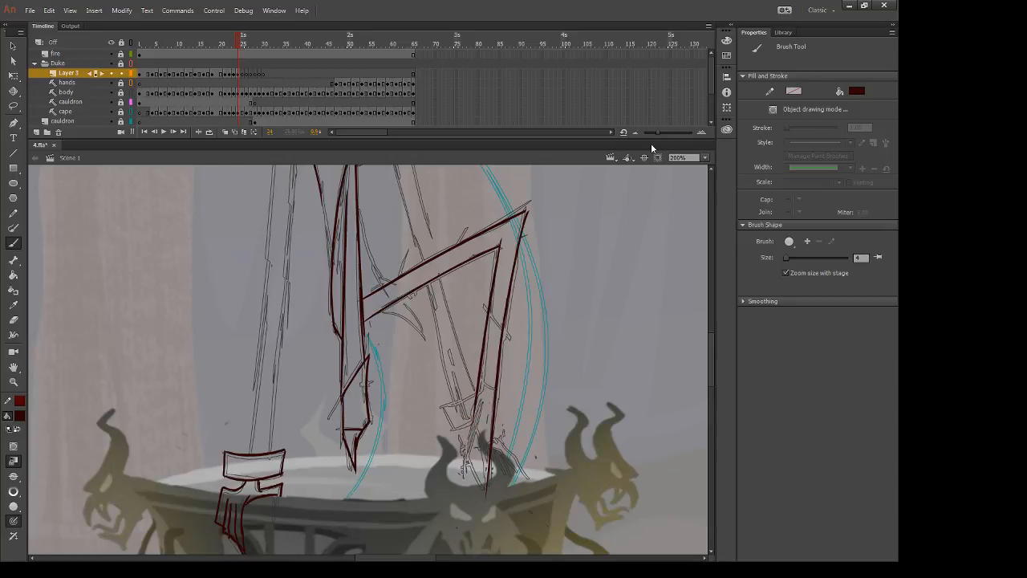
key(ctrl+z)
drag(499, 234, 472, 433)
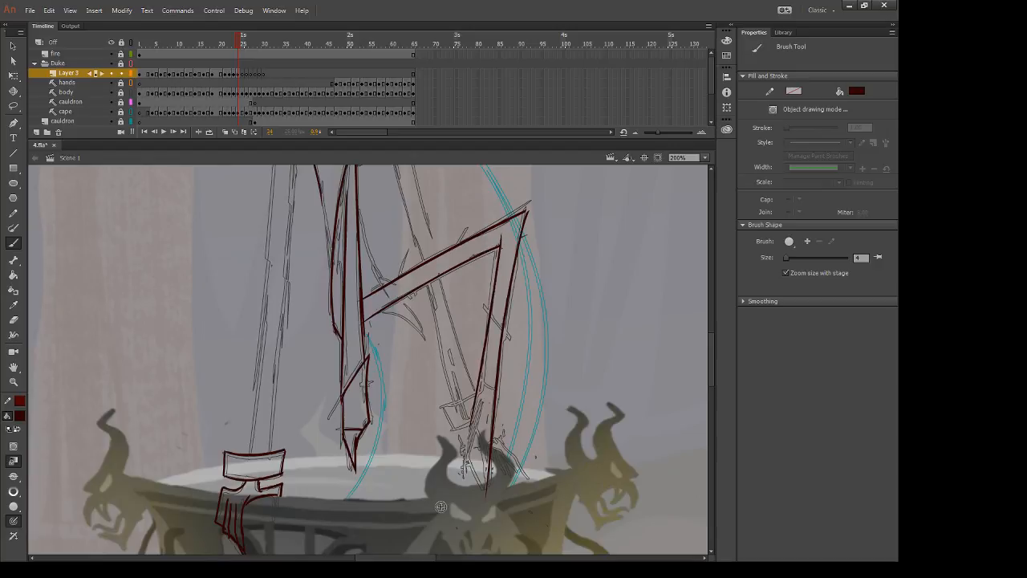
key(ctrl+z)
Step: Check the boot on the previous frame, ink the bent leg's boot top and pointed foot, and erase the ends past the toe
key(comma)
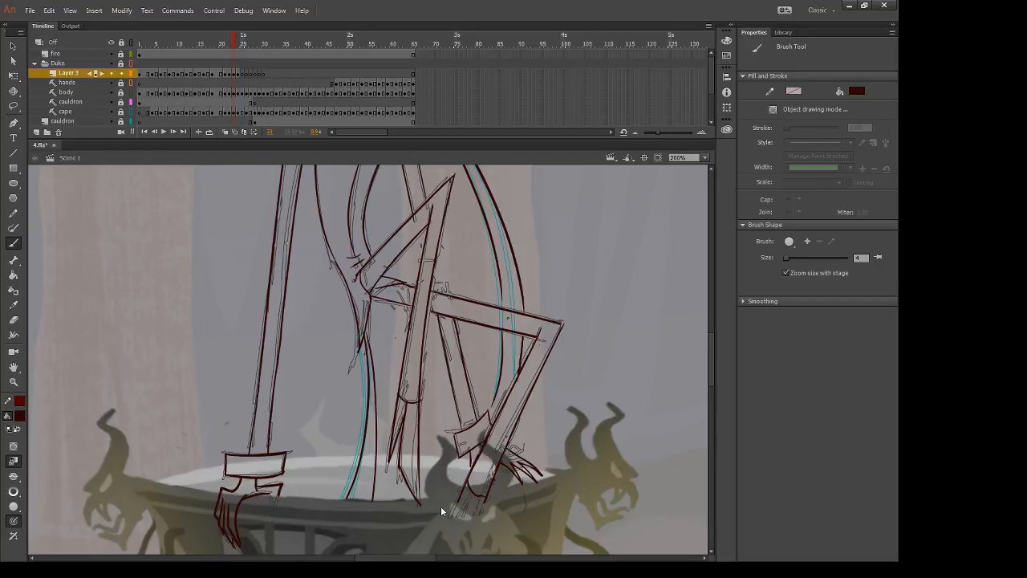
key(period)
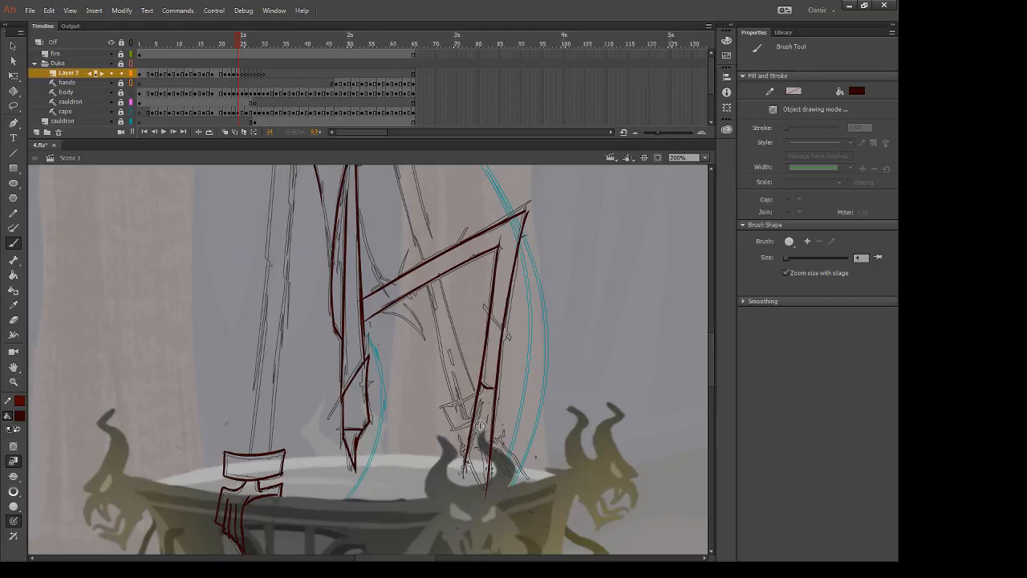
mouse_move(483, 399)
mouse_down()
mouse_move(468, 462)
mouse_move(492, 499)
mouse_up()
key(e)
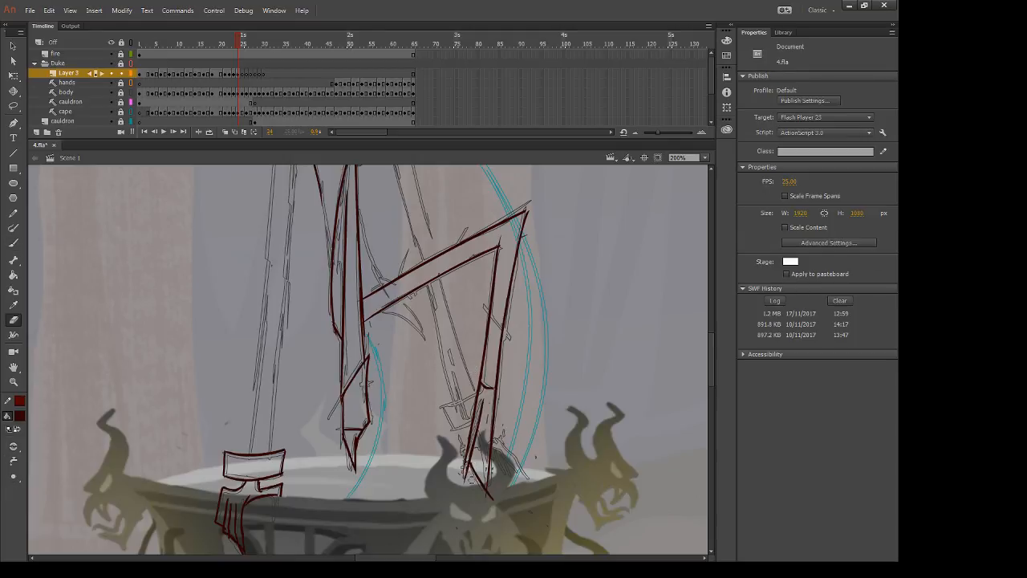
drag(462, 459, 467, 469)
key(b)
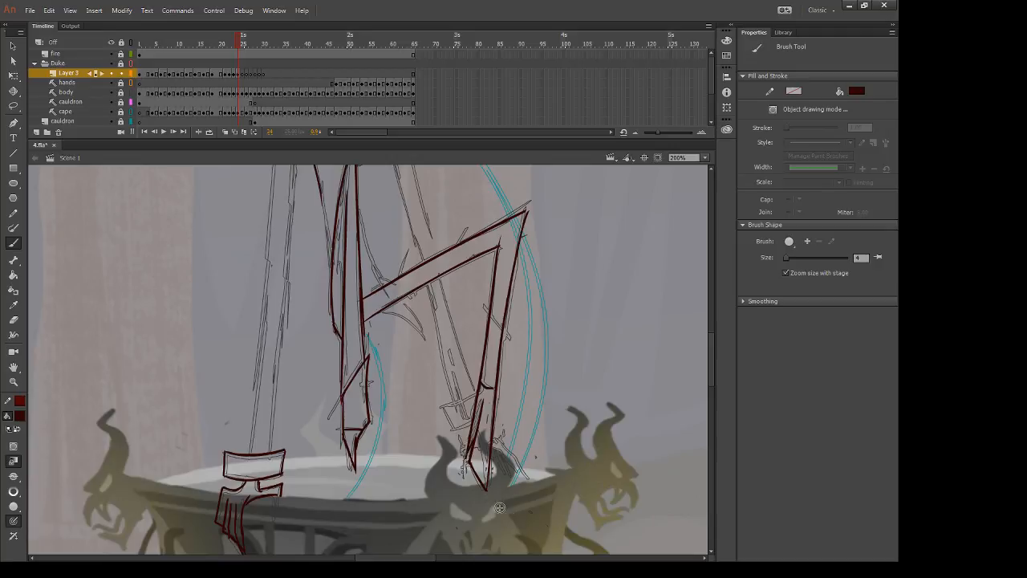
Step: Ink the cape's inner curve beside the straight leg and erase the part that runs over the cauldron rim
key(period)
key(comma)
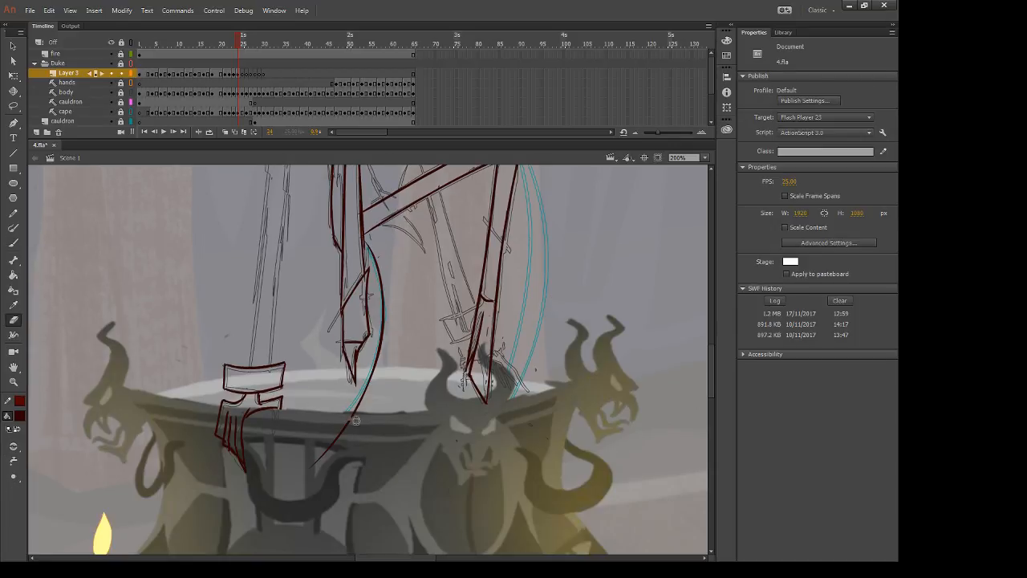
drag(352, 418, 339, 441)
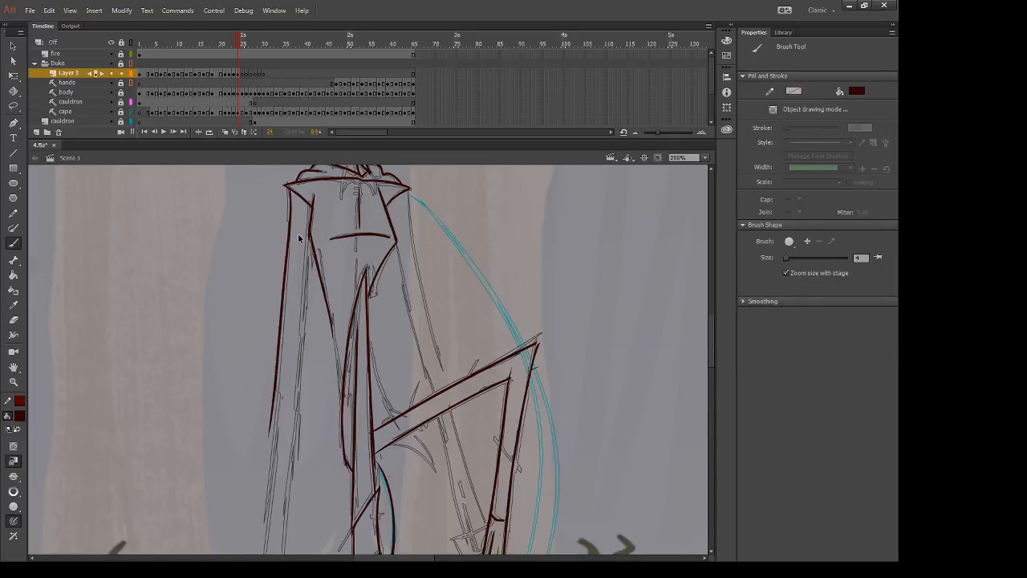
Step: Ink the outer edge of the near arm from the shoulder point downward, redrawing it until it follows the sketch
key(ctrl+z)
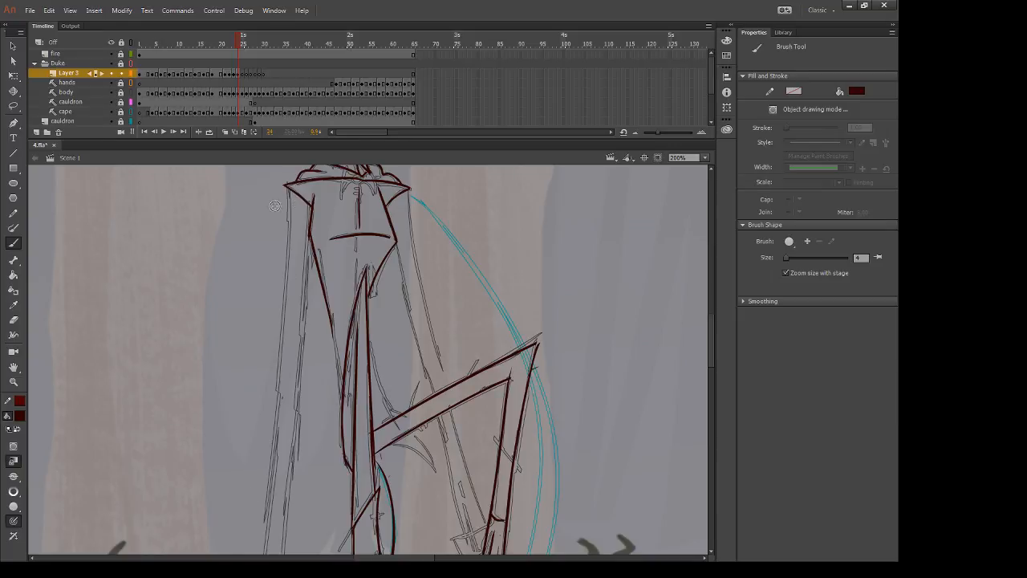
drag(287, 189, 274, 410)
key(ctrl+z)
drag(289, 186, 277, 462)
key(ctrl+z)
drag(289, 183, 275, 412)
Step: Ink the inner edge of the near arm from the torso side down towards the wrist, retrying the stroke until it is smooth
drag(310, 239, 291, 479)
drag(325, 397, 332, 363)
key(ctrl+z)
drag(318, 196, 302, 437)
key(ctrl+z)
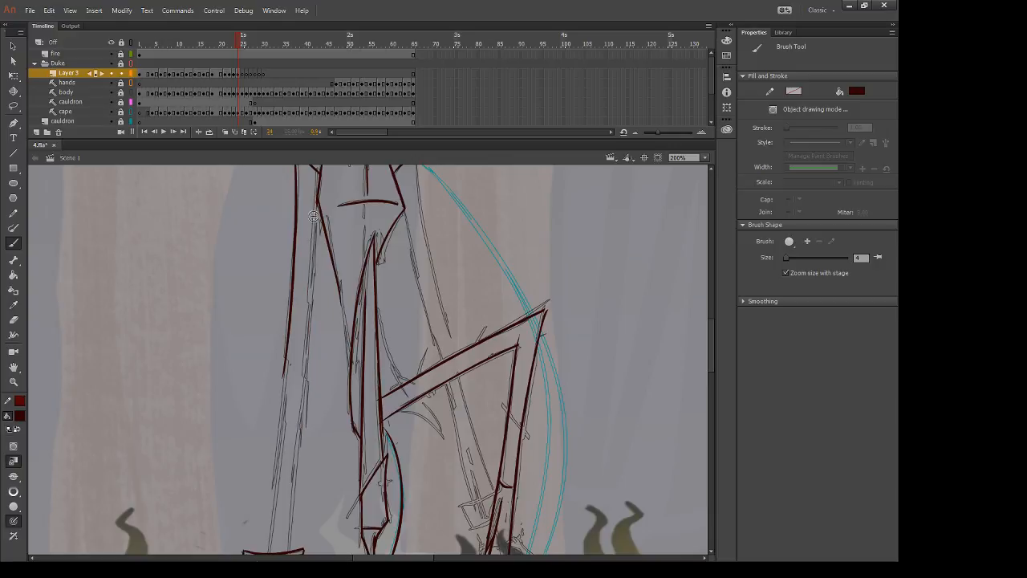
mouse_move(318, 202)
mouse_down()
mouse_move(292, 456)
mouse_move(309, 353)
mouse_up()
key(ctrl+z)
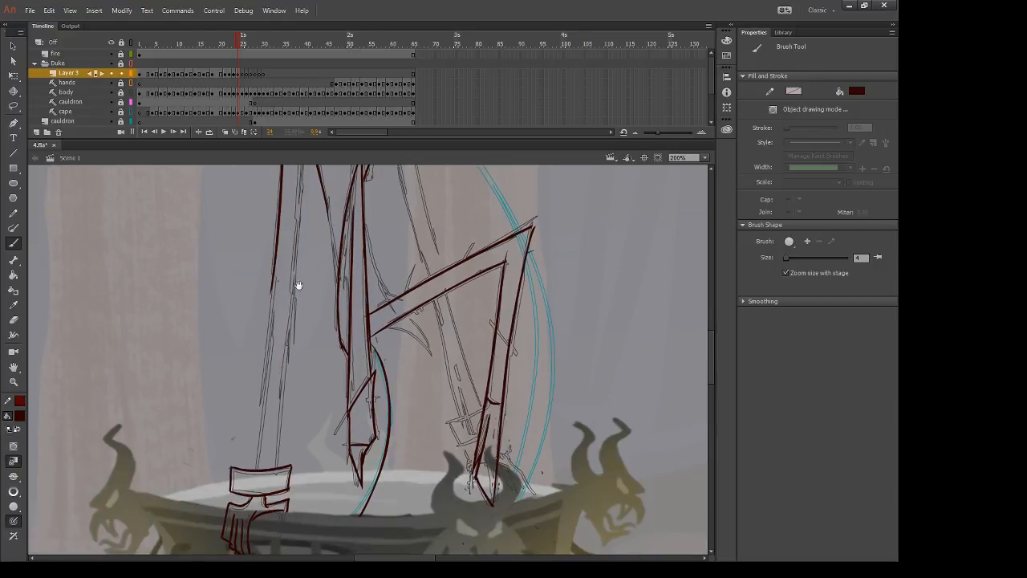
drag(296, 273, 305, 345)
drag(320, 183, 290, 496)
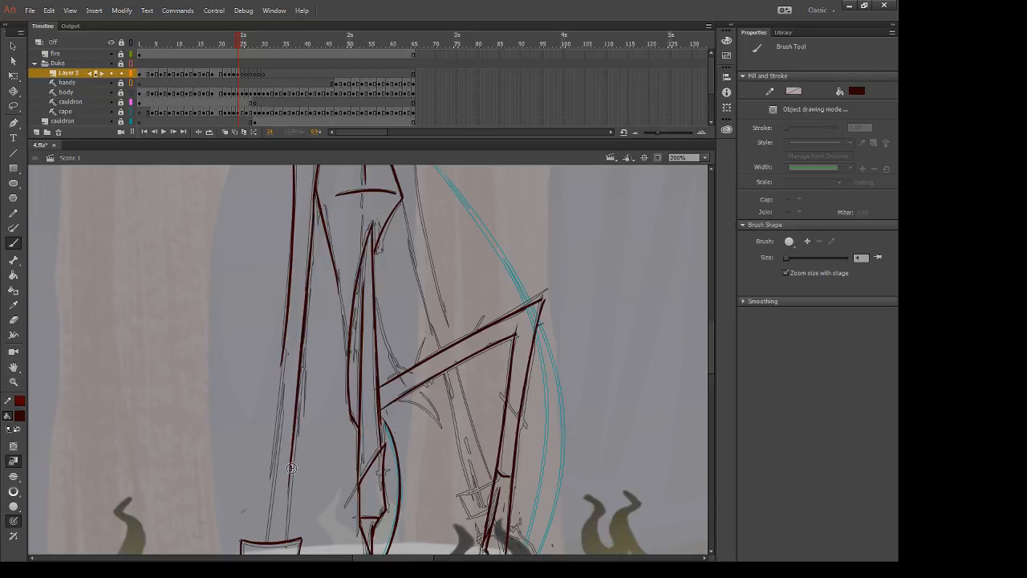
Step: Extend both edges of the near arm down to the cuff, checking the previous frame, and erase the ends overlapping the cuff
mouse_move(282, 353)
mouse_down()
mouse_move(258, 542)
mouse_move(270, 470)
mouse_up()
mouse_move(284, 283)
mouse_down()
mouse_move(260, 508)
mouse_move(266, 479)
mouse_move(283, 477)
mouse_up()
key(e)
key(comma)
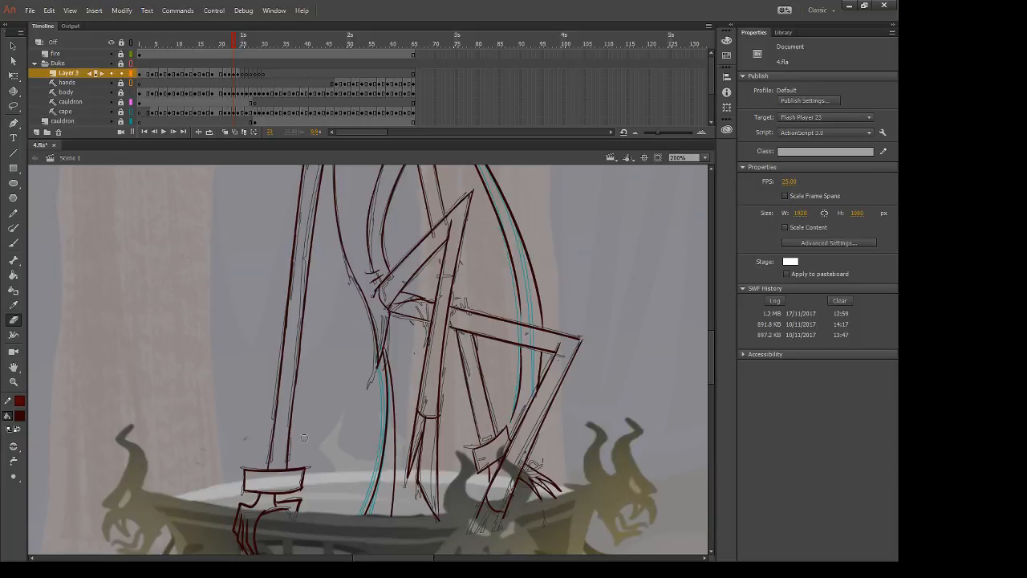
key(period)
key(b)
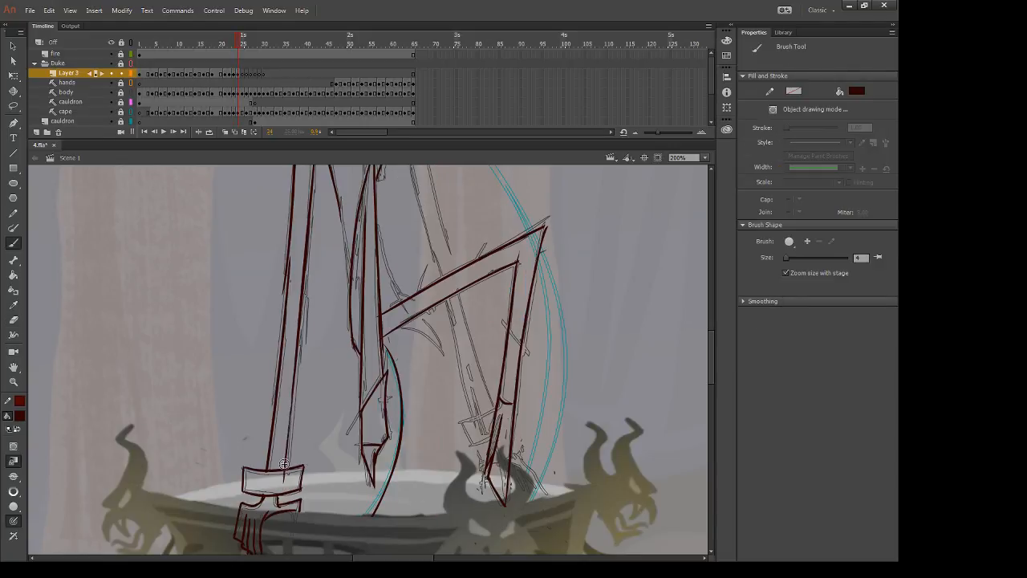
drag(293, 392, 287, 457)
key(e)
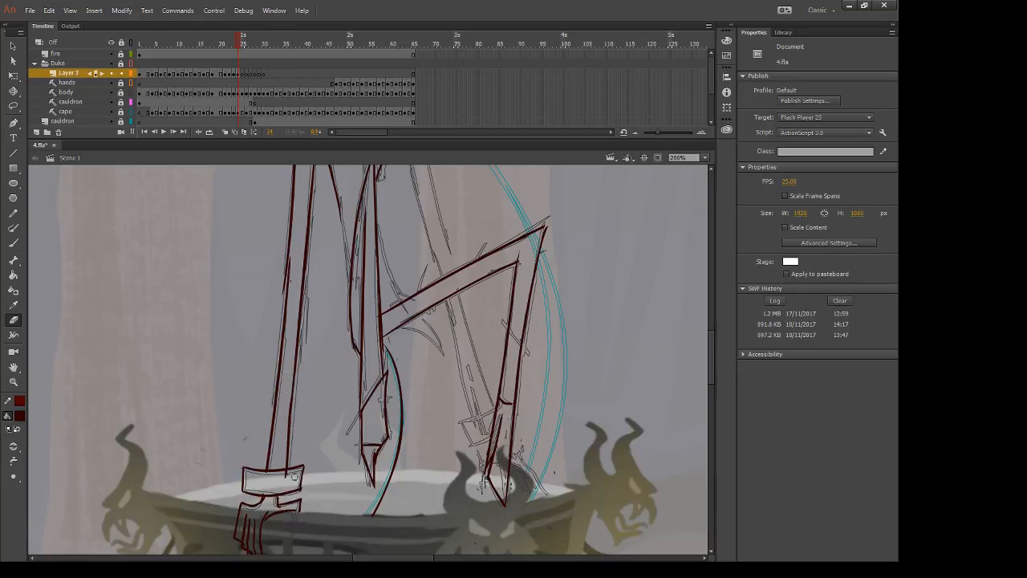
key(b)
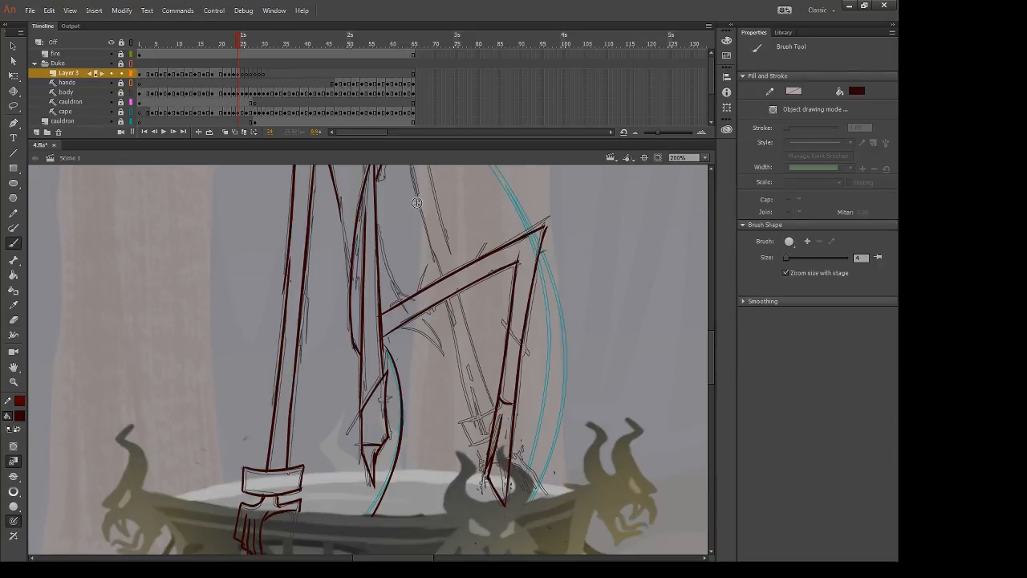
Step: Erase the uneven join halfway down the near arm's outer edge and re-ink it as one continuous line
drag(416, 202, 415, 297)
key(e)
drag(282, 390, 289, 365)
key(b)
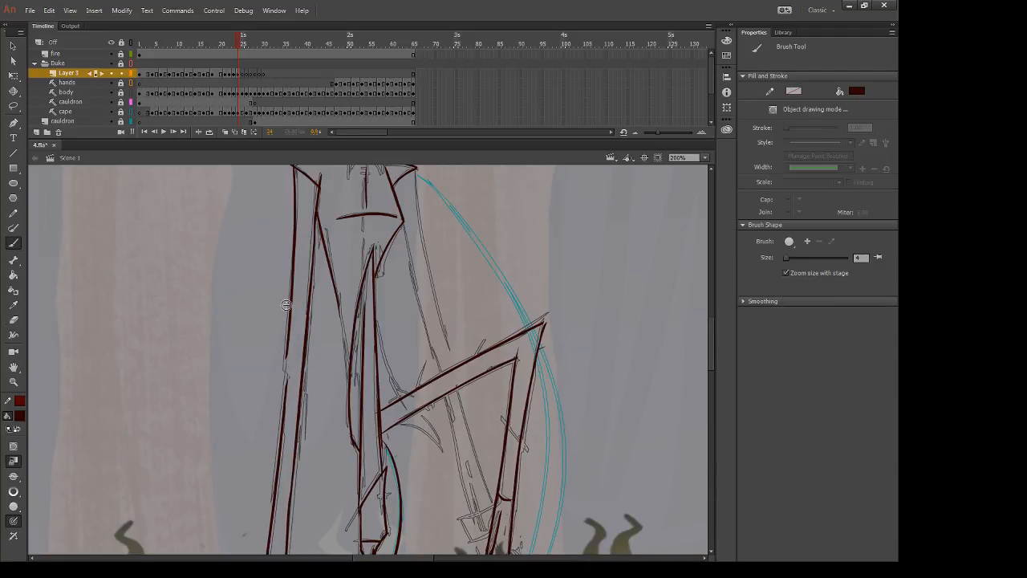
drag(289, 346, 286, 392)
drag(288, 360, 285, 412)
drag(288, 342, 286, 405)
key(ctrl+z)
key(ctrl+z)
drag(287, 355, 285, 409)
key(e)
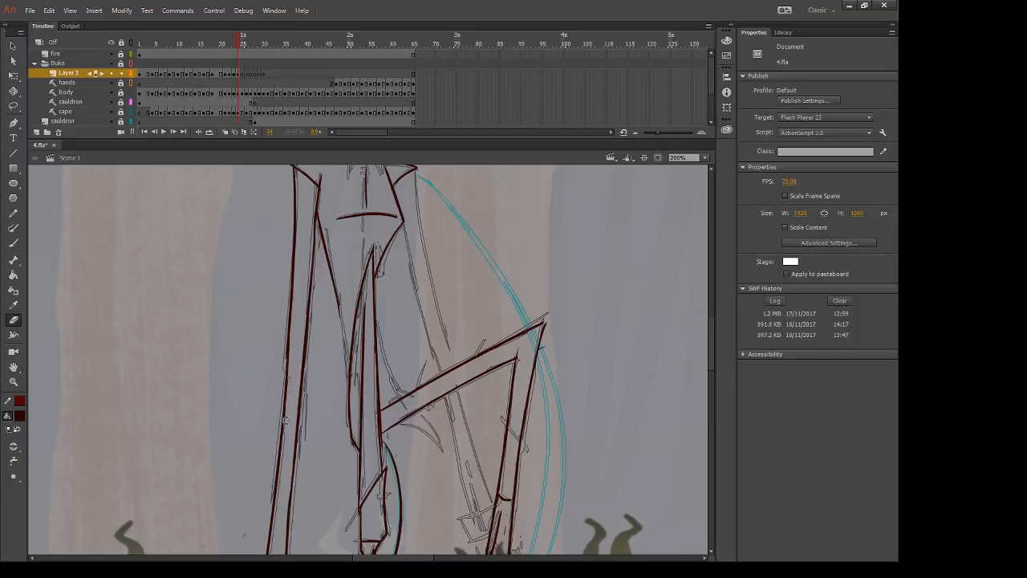
key(b)
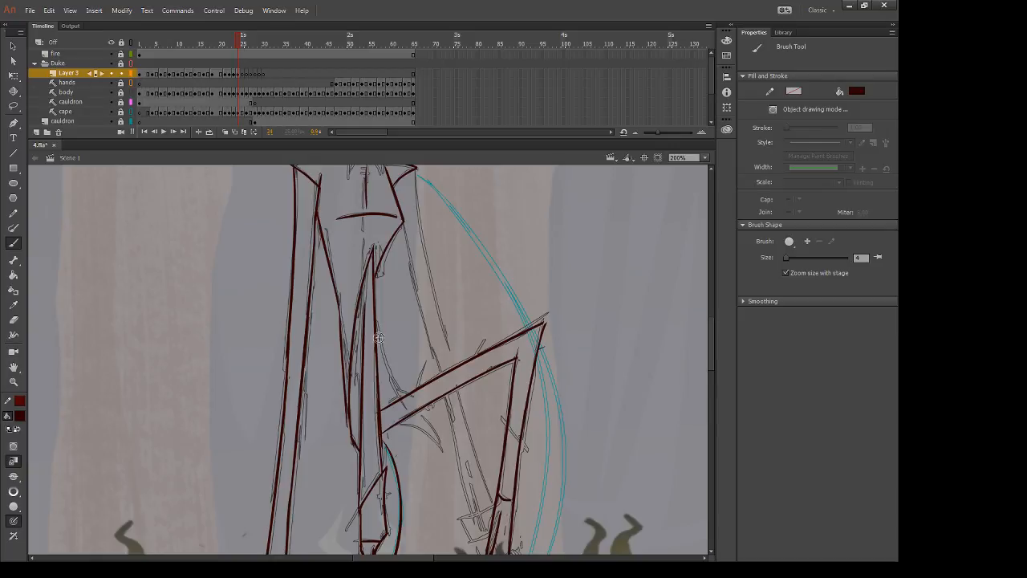
Step: Ink the curved coat edge from the waist down to the raised thigh and the pointed coat tail beneath the thigh
drag(378, 323, 411, 403)
key(ctrl+z)
drag(389, 429, 450, 456)
Step: Ink both edges of the far upper arm from the shoulder to the raised thigh, redrawing the outer edge and trimming the overlap
key(space)
drag(476, 318, 464, 367)
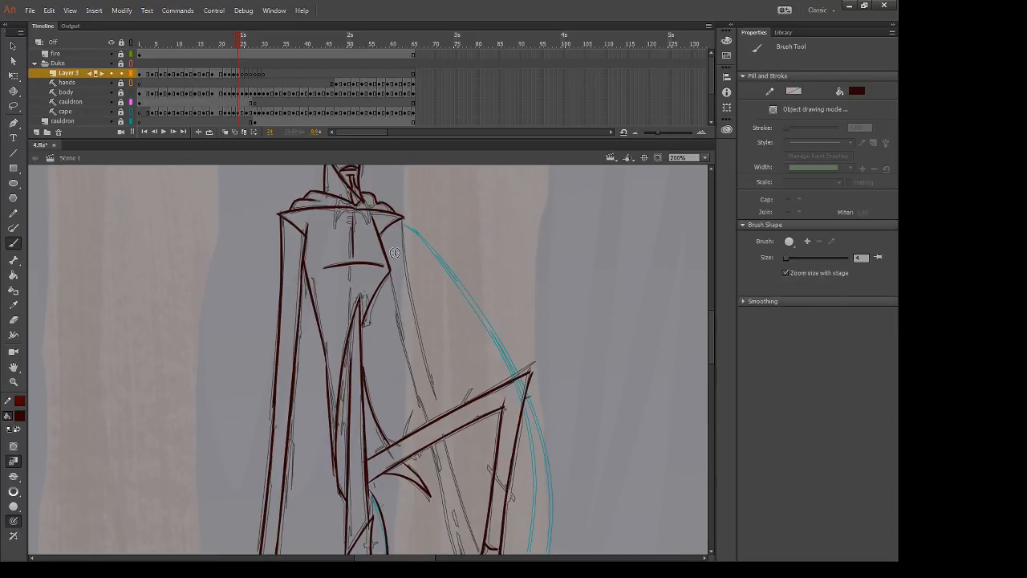
drag(398, 228, 441, 424)
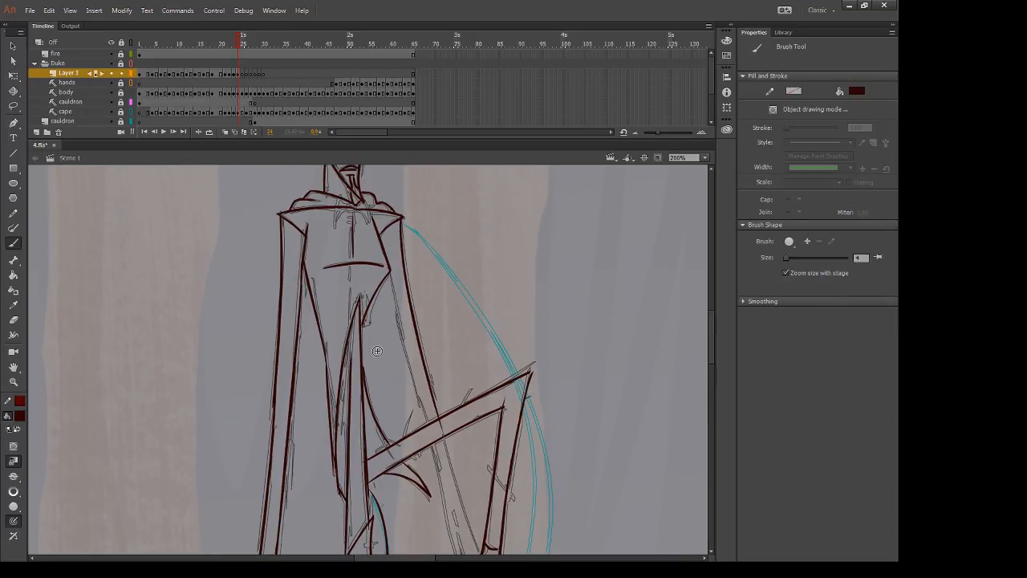
key(ctrl+z)
drag(402, 218, 451, 431)
mouse_move(390, 274)
mouse_down()
mouse_move(425, 428)
mouse_move(450, 421)
mouse_move(437, 427)
mouse_up()
key(e)
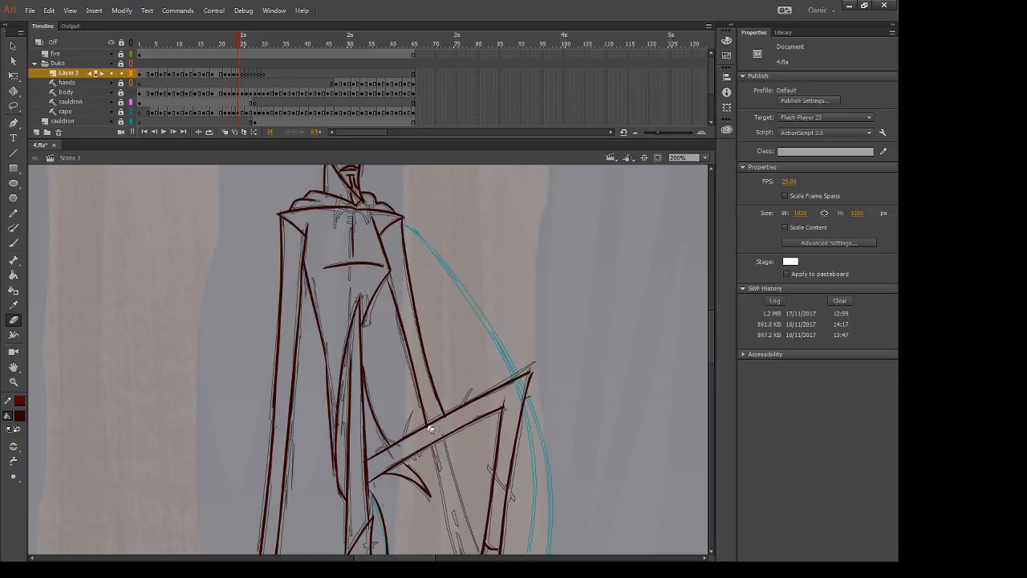
key(b)
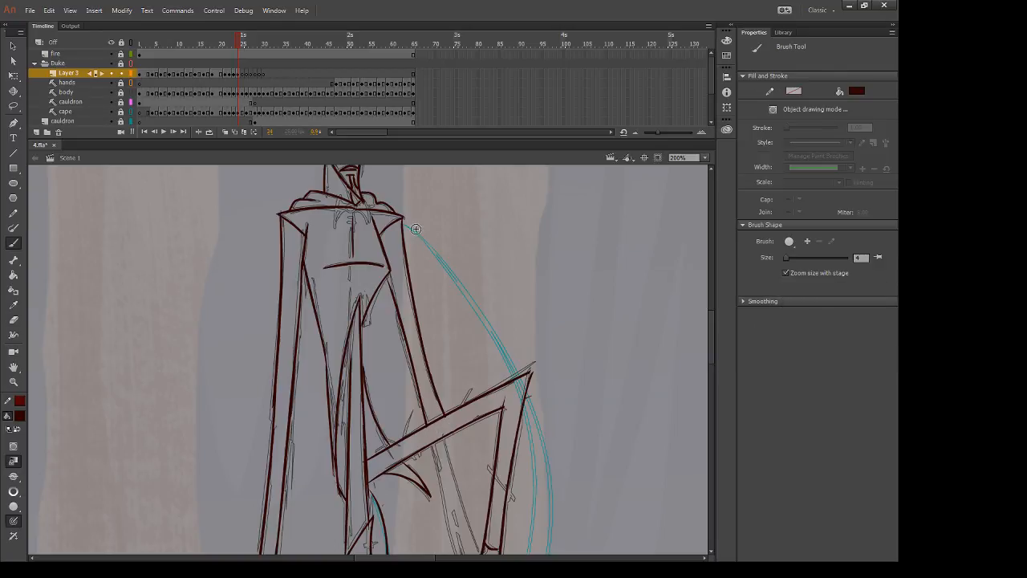
Step: Ink the cape's outer edge from the shoulder down to the raised knee, redrawing it as a smooth curve
drag(416, 228, 520, 382)
key(ctrl+z)
drag(449, 277, 520, 385)
key(e)
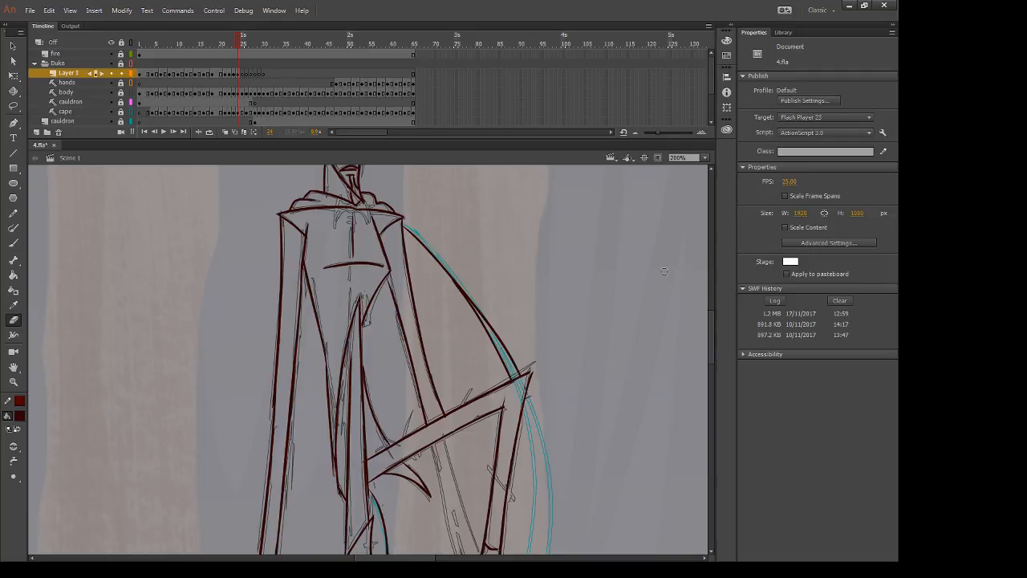
Step: Ink the cape's outer and inner edges from the raised knee down to the cauldron rim, retrying the inner curve and trimming its end
drag(664, 271, 589, 144)
key(b)
drag(451, 269, 447, 521)
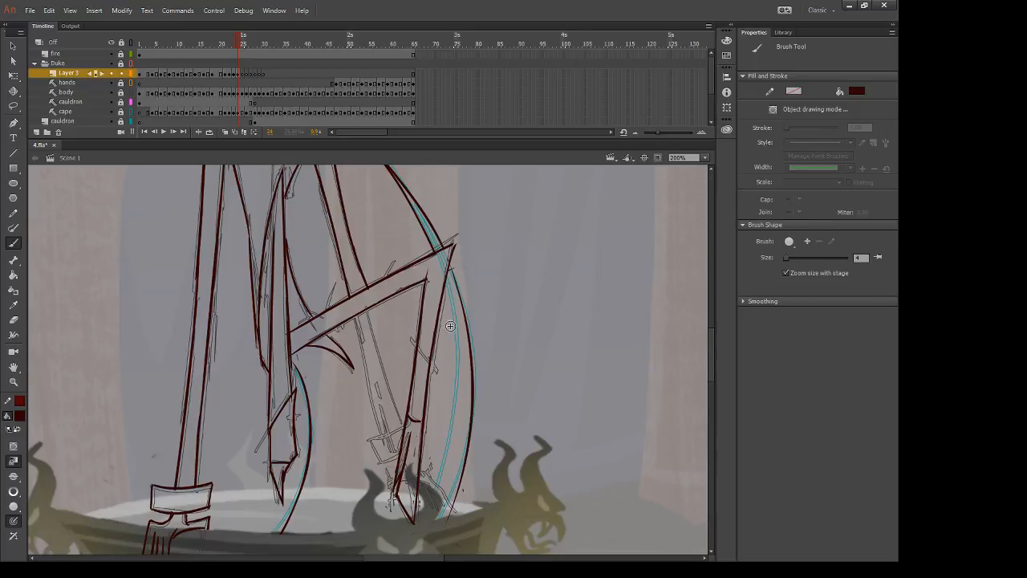
drag(447, 271, 424, 496)
key(ctrl+z)
drag(447, 281, 428, 496)
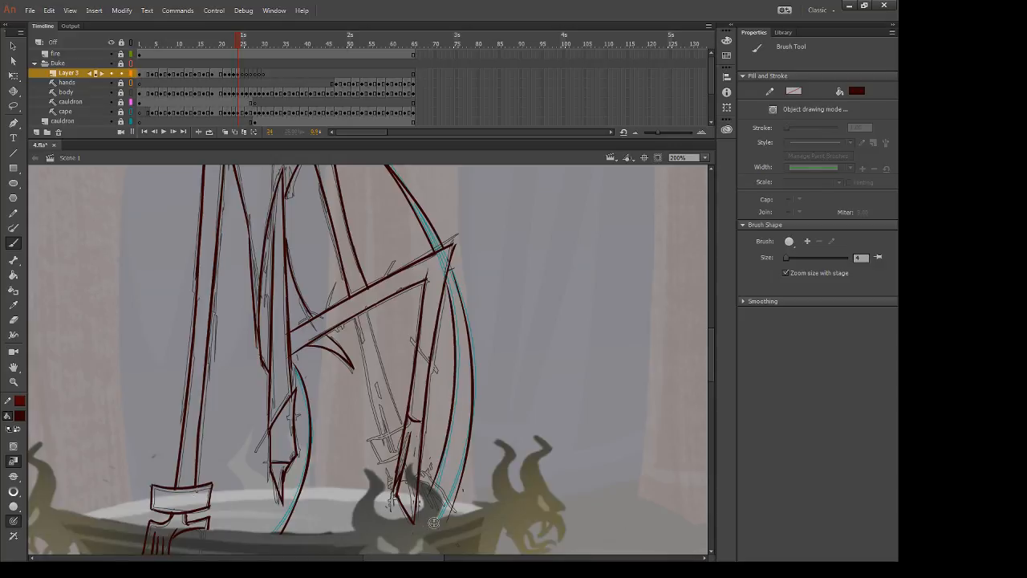
key(e)
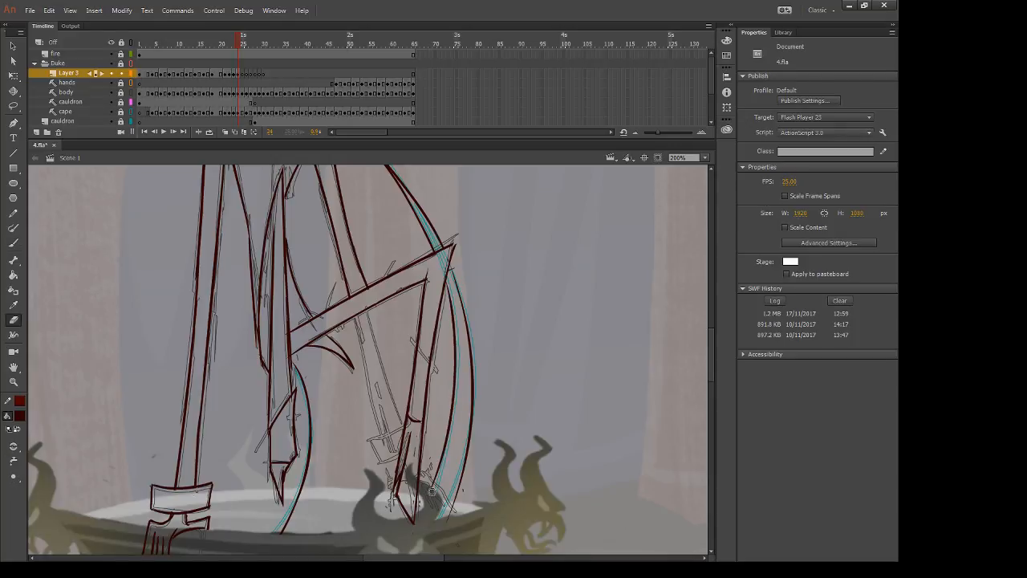
drag(432, 491, 433, 488)
Step: Check the far cuff against the previous frame, ink its outline behind the raised leg, and erase the overshooting end
key(comma)
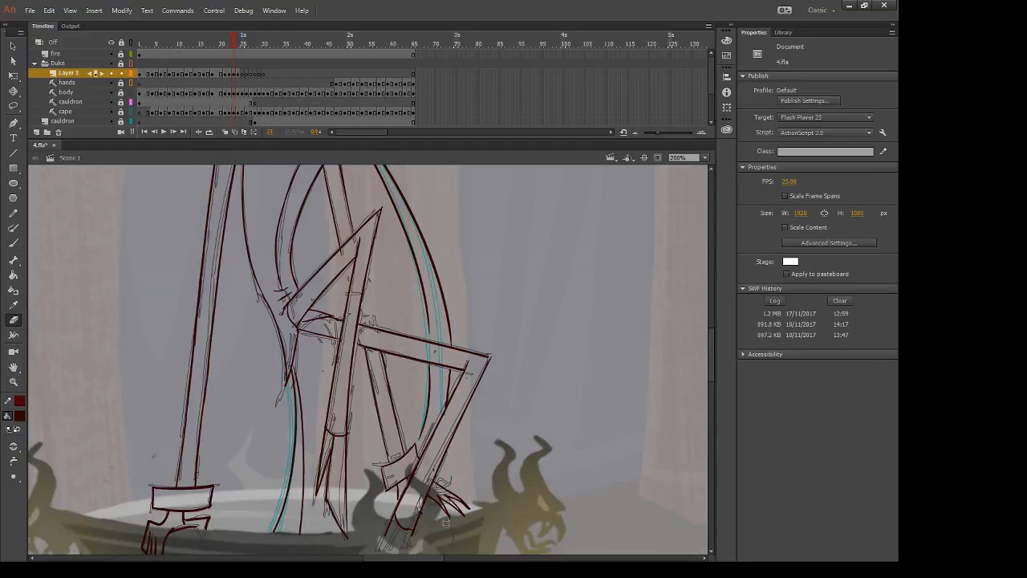
key(period)
key(b)
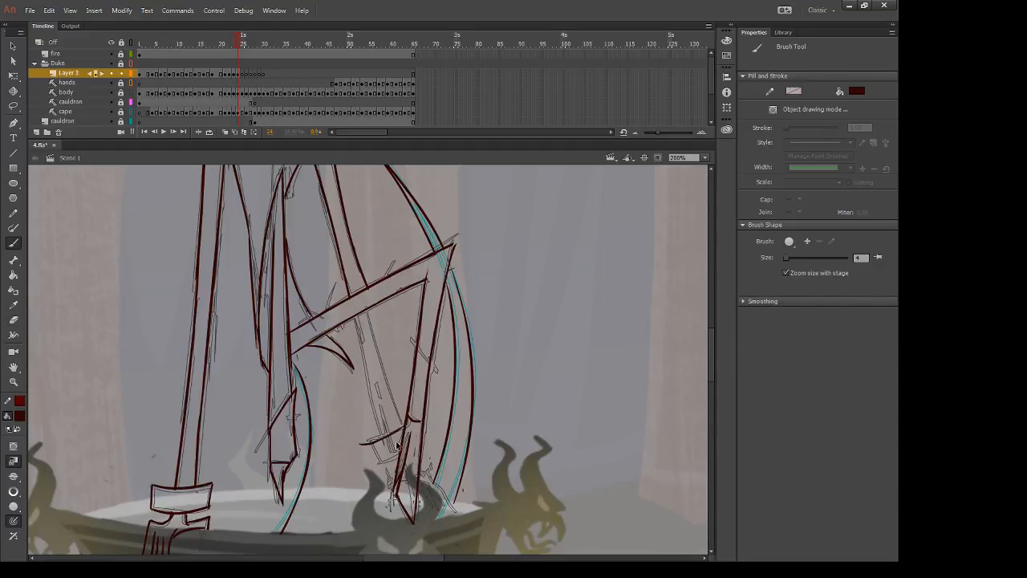
drag(405, 425, 358, 444)
key(e)
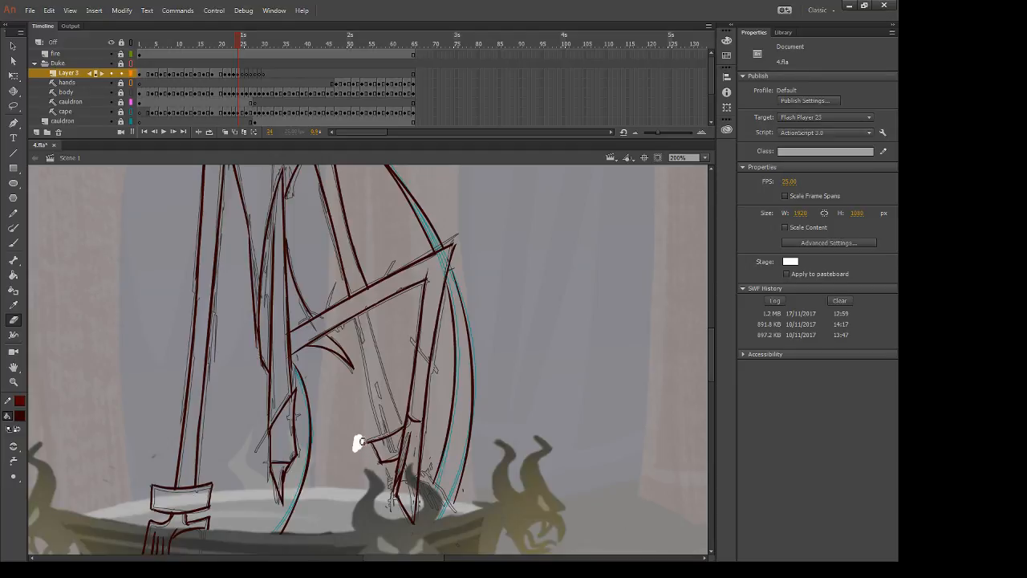
key(b)
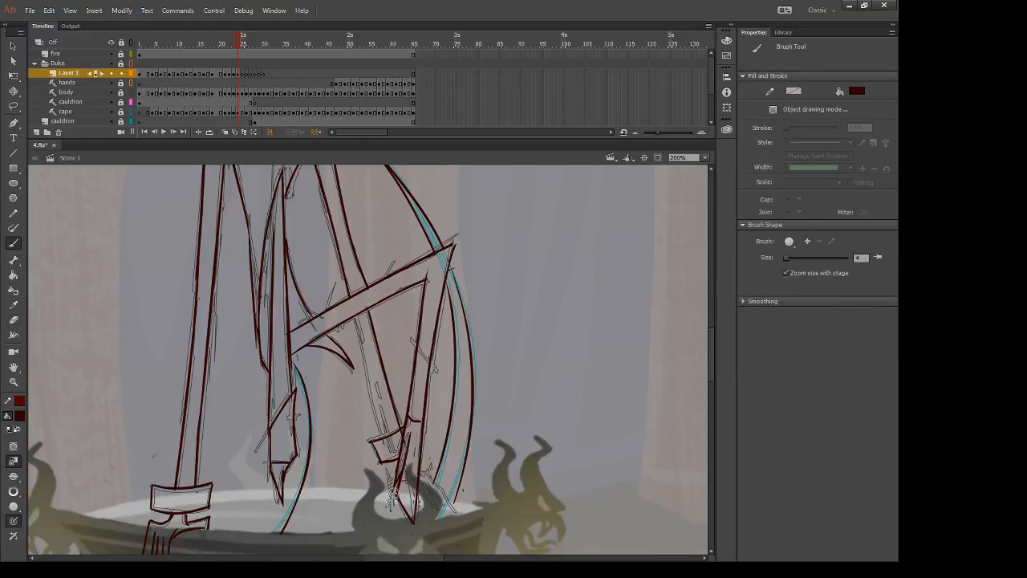
Step: Ink both edges of the far forearm from below the raised thigh to the cuff, redrawing one edge and cleaning the overlap
drag(366, 312, 402, 426)
drag(355, 321, 384, 458)
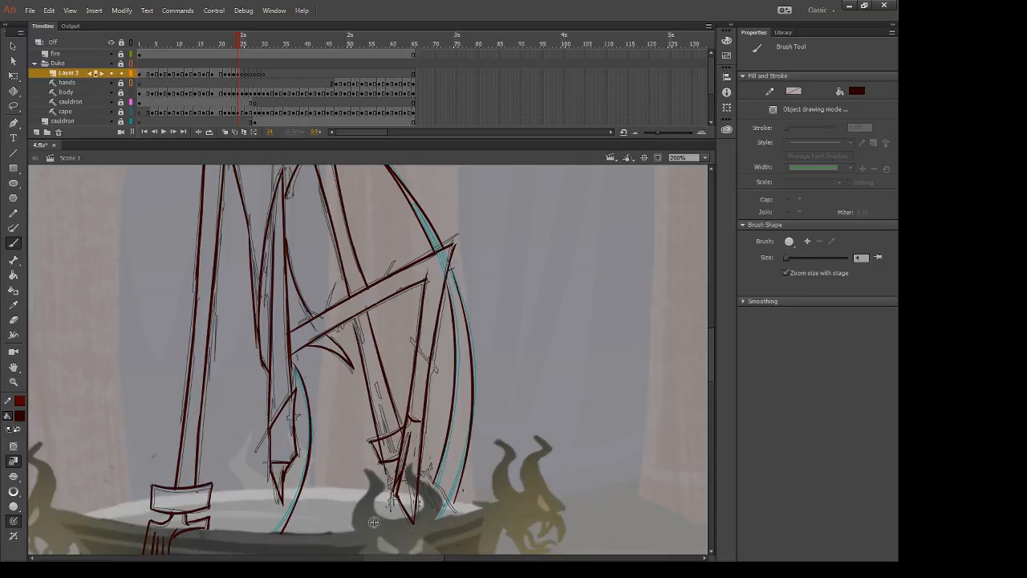
key(ctrl+z)
drag(353, 320, 386, 459)
key(ctrl+z)
drag(354, 319, 387, 459)
key(e)
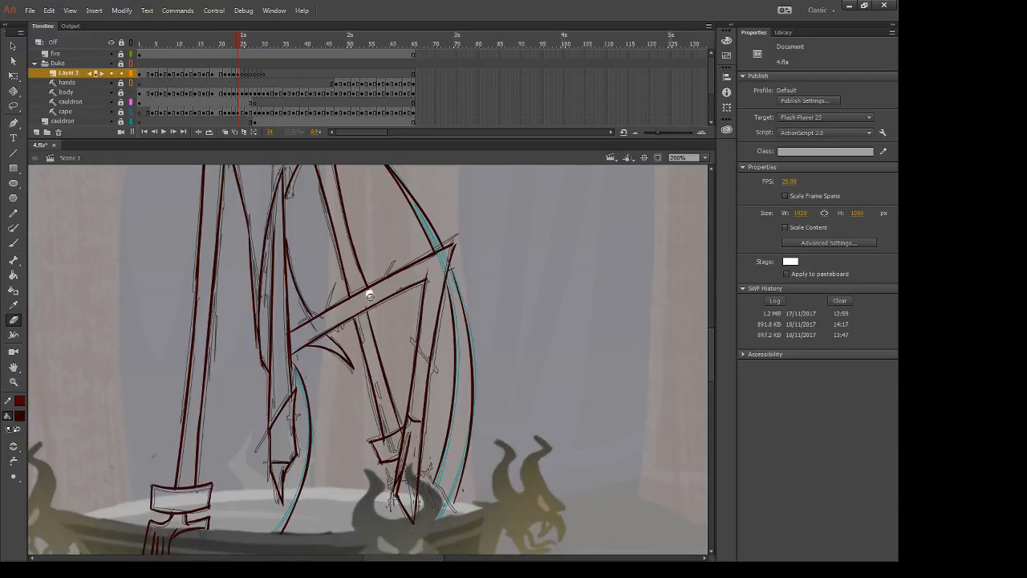
key(b)
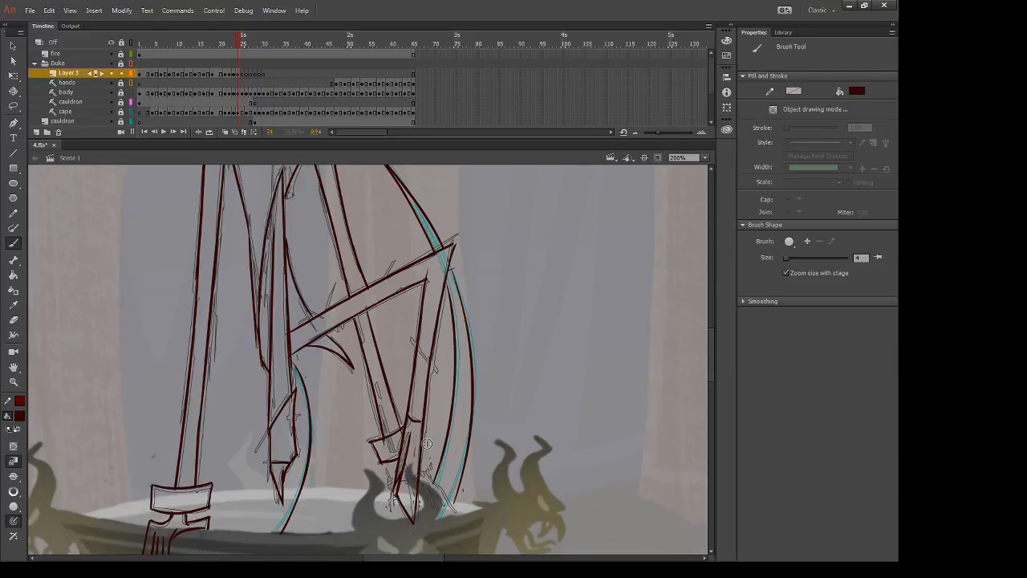
Step: Ink the far hand's fingers and the lower cape curve behind the standing leg, checking the previous frame and erasing the overshoot
drag(422, 472, 455, 511)
drag(306, 502, 343, 461)
key(comma)
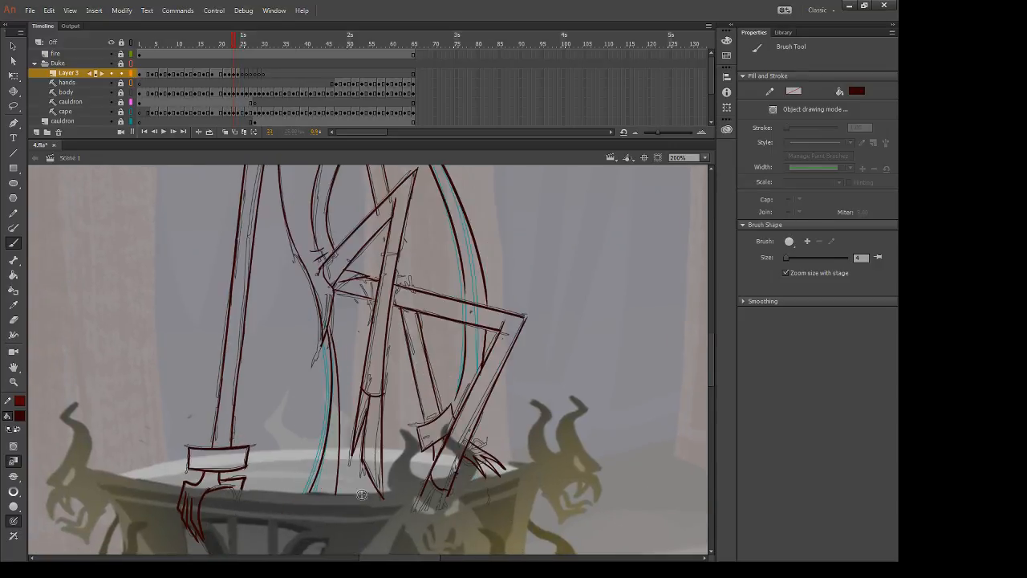
key(period)
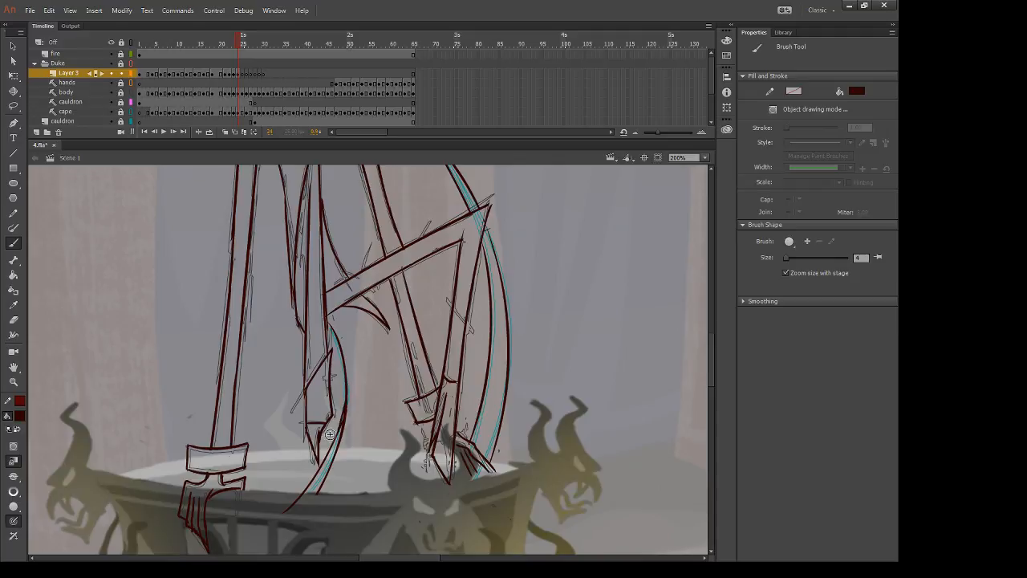
key(e)
drag(315, 498, 274, 526)
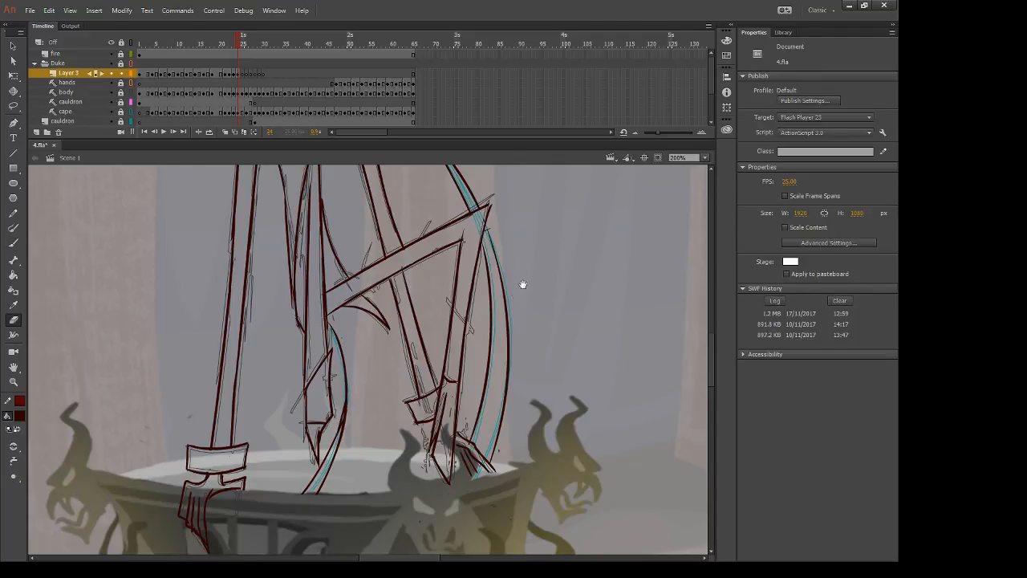
Step: Copy the finished line art of frame 24 on Layer 3 into frame 25
mouse_move(522, 287)
mouse_down()
mouse_move(521, 319)
mouse_move(522, 296)
mouse_move(533, 327)
mouse_up()
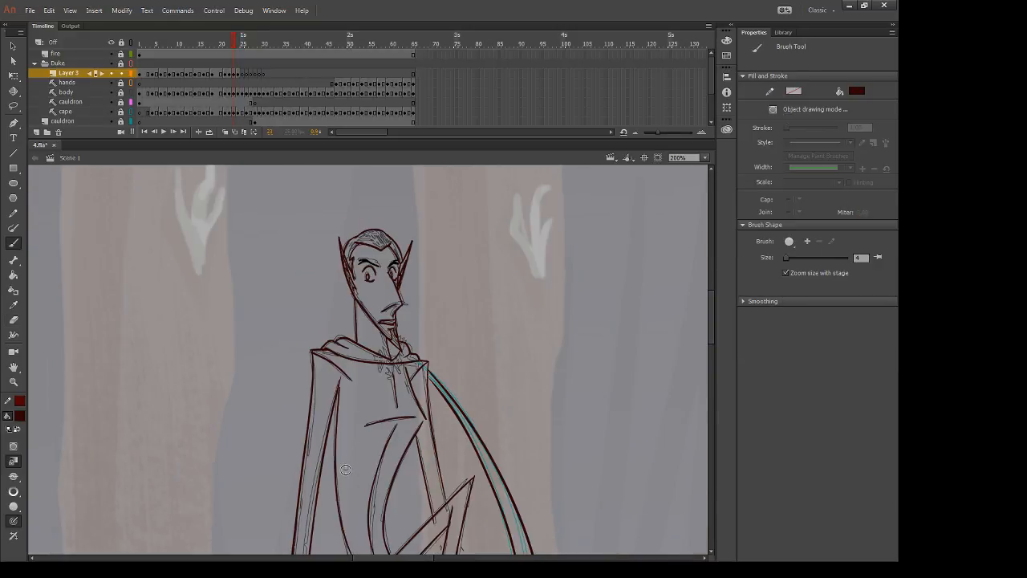
key(.)
key(.)
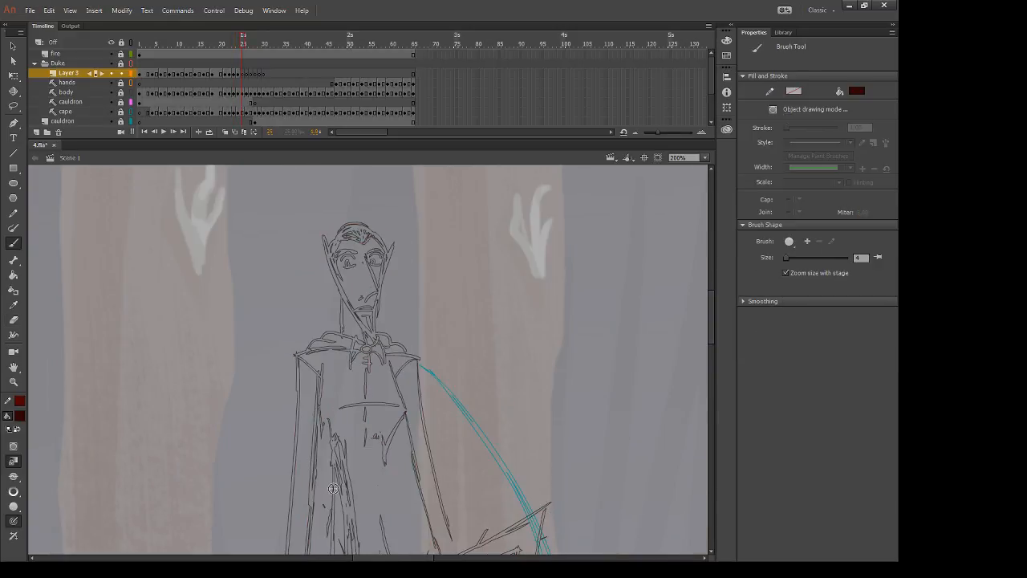
click(241, 75)
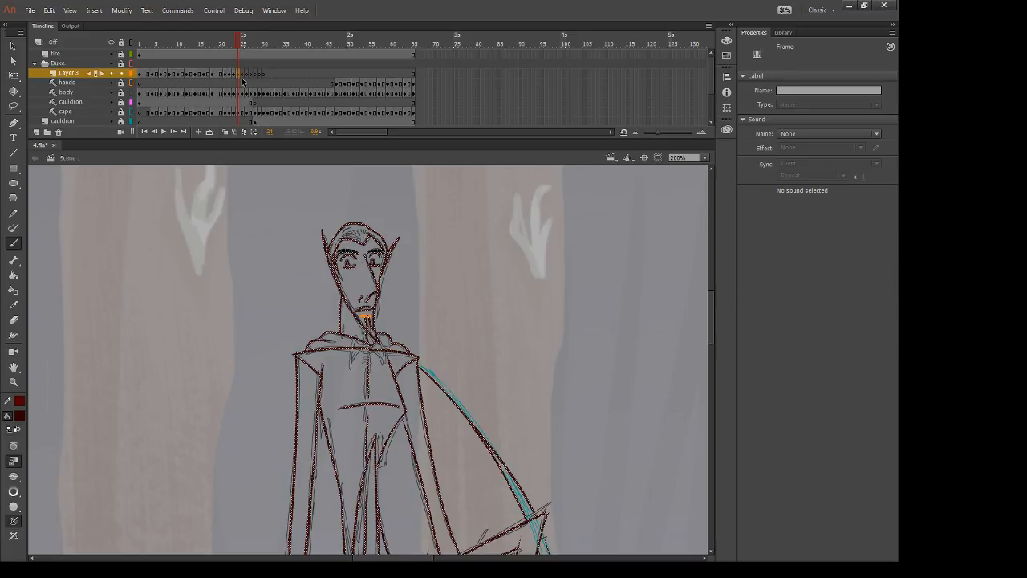
click(243, 74)
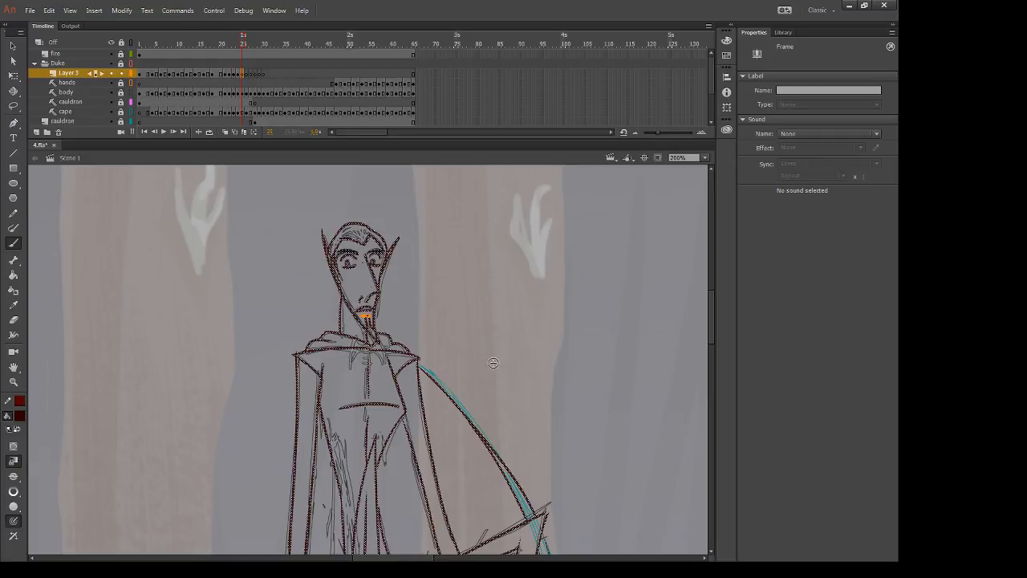
Step: Lasso the standing leg and its foot in the line art on frame 25 and delete them
scroll(492, 363, down, 5)
key(l)
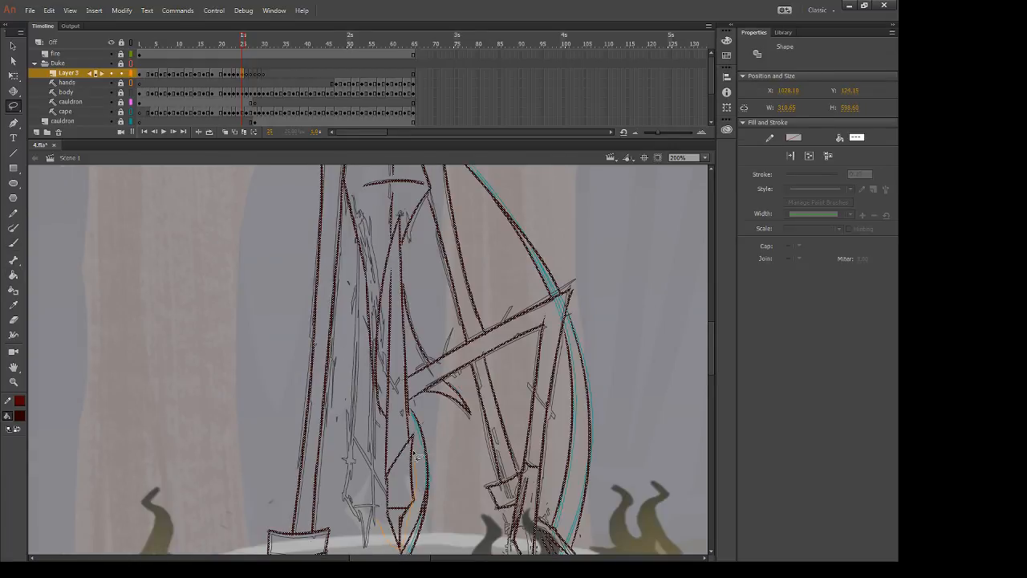
mouse_move(417, 456)
mouse_down()
mouse_move(413, 256)
mouse_move(400, 206)
mouse_move(384, 292)
mouse_up()
drag(376, 507, 374, 507)
key(Delete)
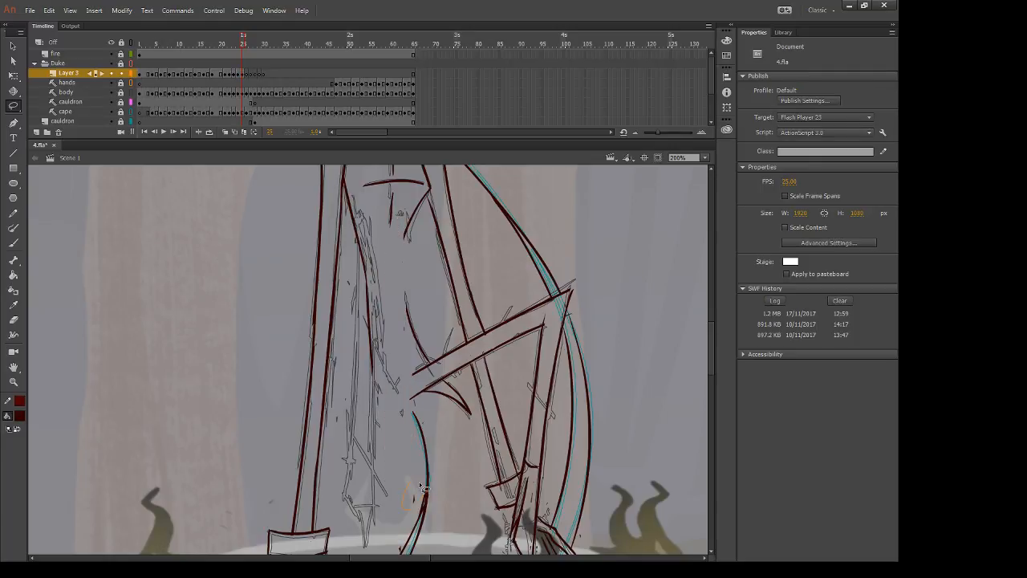
Step: Erase the leftover line below the waist and ink the curved upper edge of the repositioned leg, comparing with frame 24
key(e)
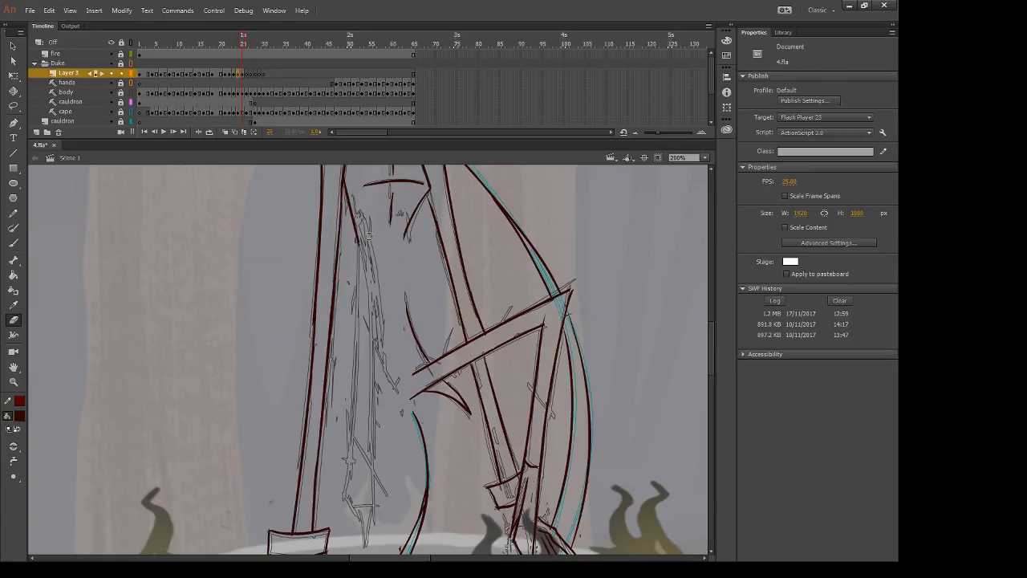
drag(365, 225, 365, 267)
key(b)
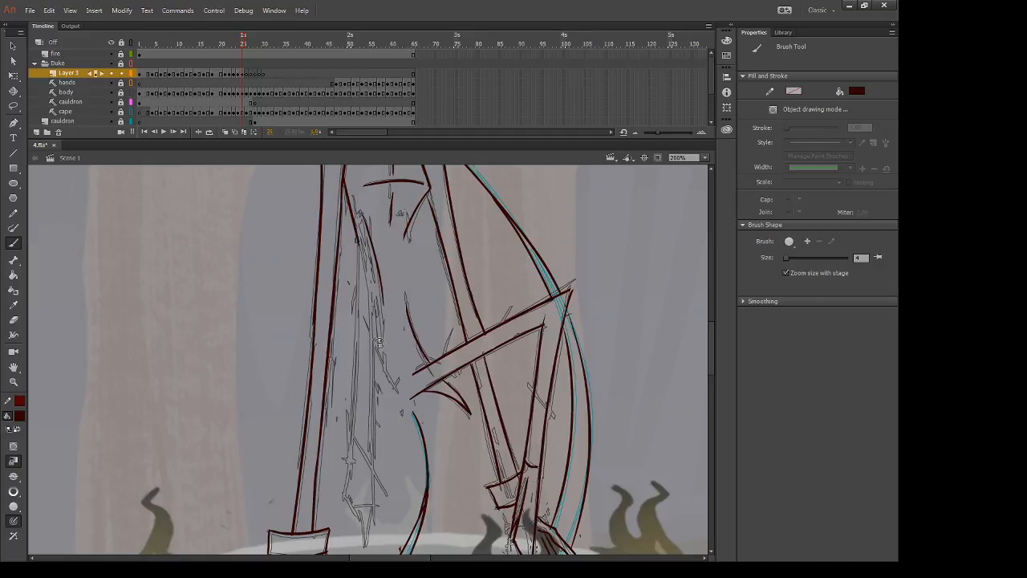
key(ctrl+a)
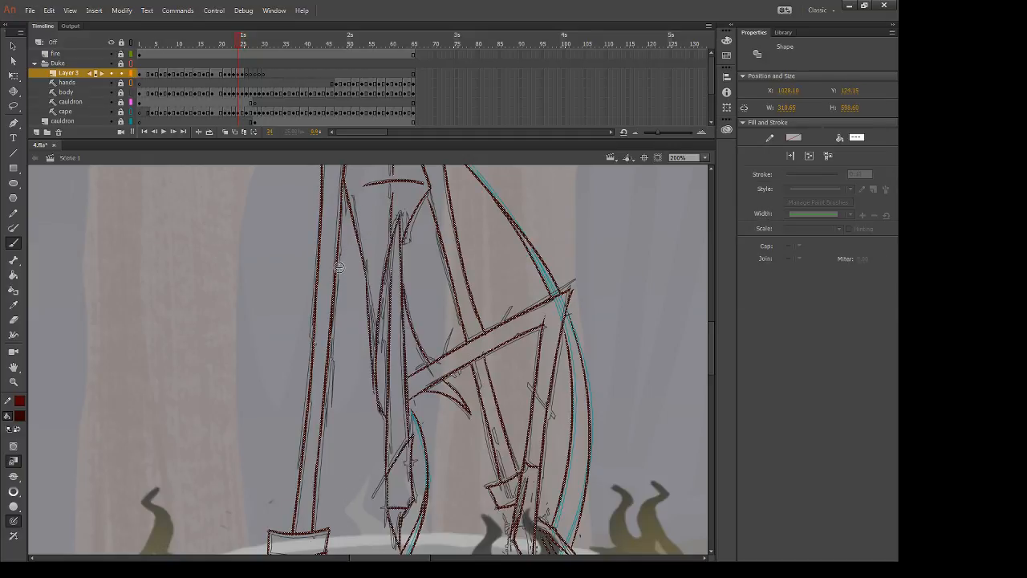
key(period)
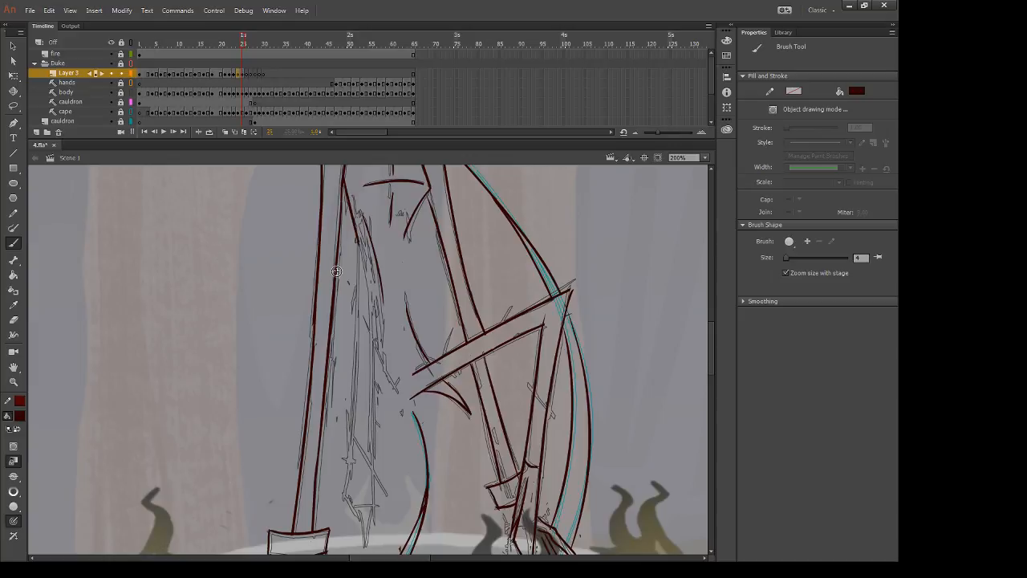
Step: Ink the long outer edge of the repositioned leg from the waist towards the ankle, redrawing it until it follows the sketch
key(e)
drag(359, 227, 351, 454)
key(b)
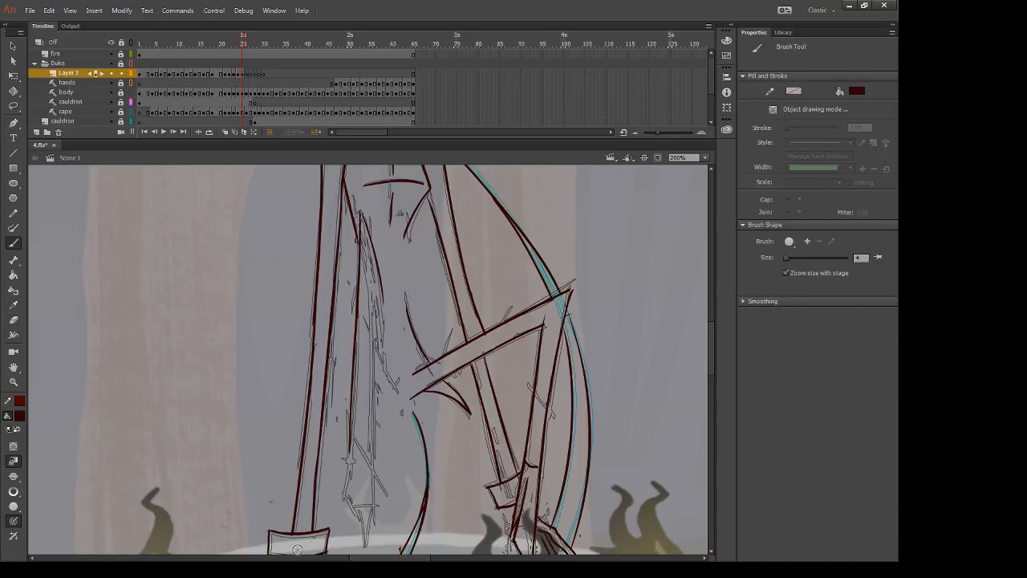
key(ctrl+z)
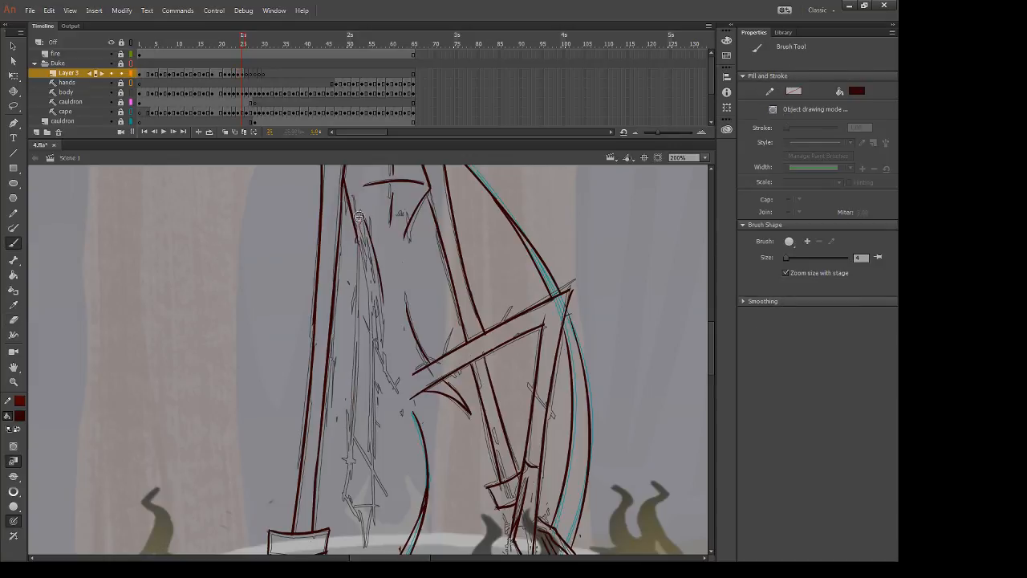
drag(359, 212, 358, 481)
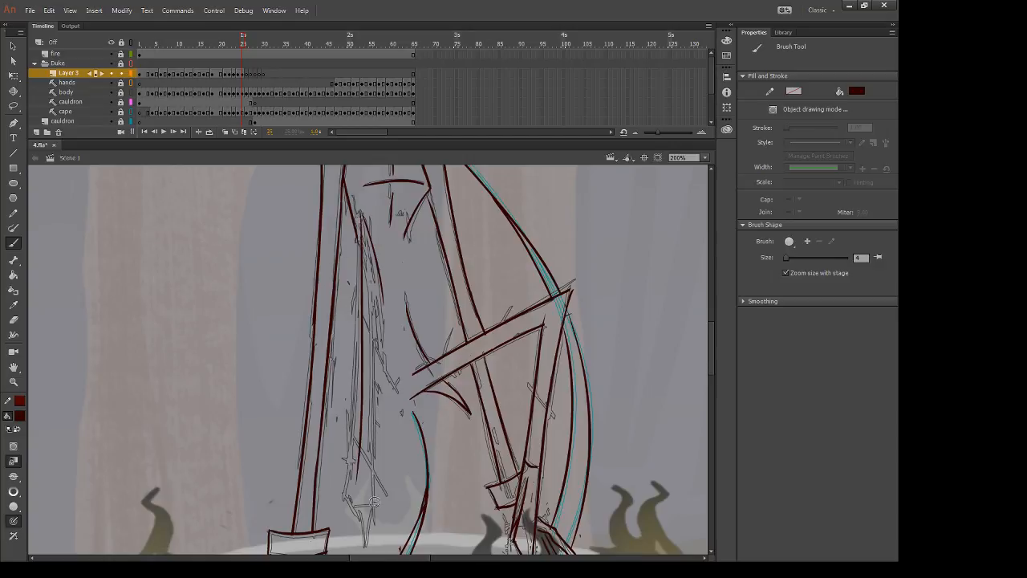
key(ctrl+z)
drag(361, 222, 353, 287)
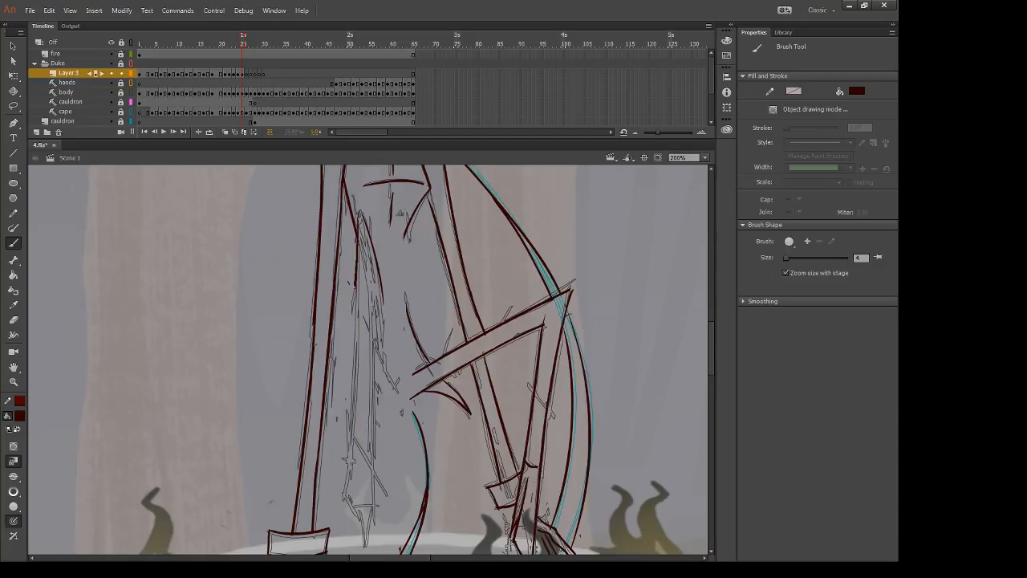
key(e)
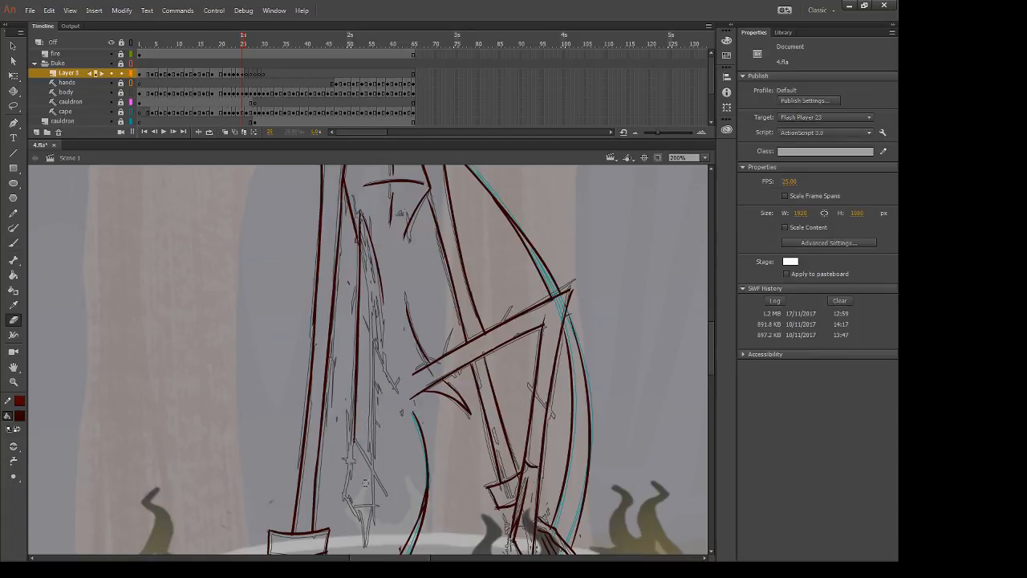
drag(358, 443, 343, 405)
Step: Ink the repositioned leg's pointed foot on frame 25 and erase the overshooting line ends, comparing with frame 24
key(b)
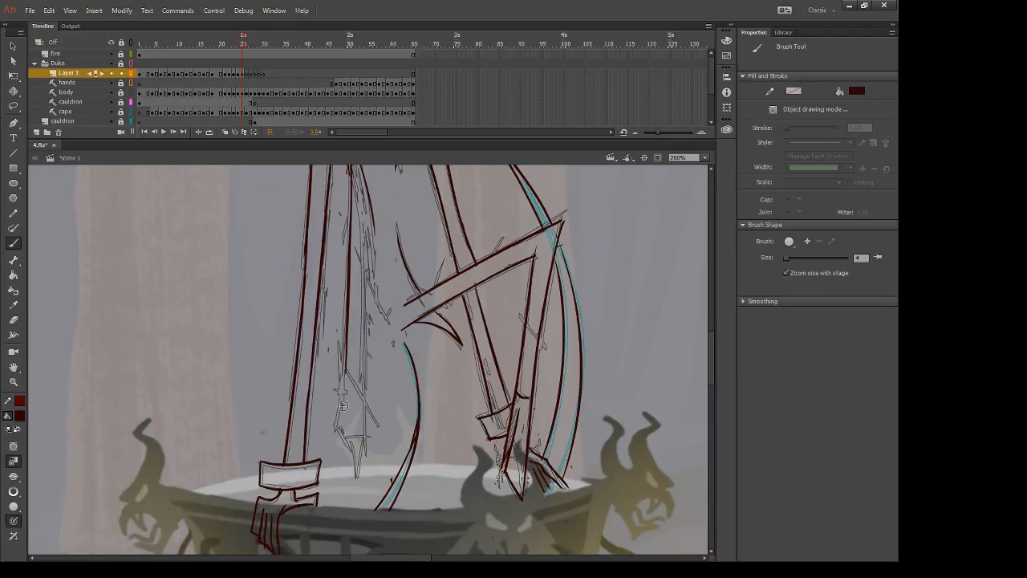
mouse_move(350, 366)
mouse_down()
mouse_move(385, 448)
mouse_move(322, 430)
mouse_move(345, 445)
mouse_move(342, 471)
mouse_move(356, 440)
mouse_move(358, 489)
mouse_up()
key(e)
key(b)
drag(367, 438, 359, 474)
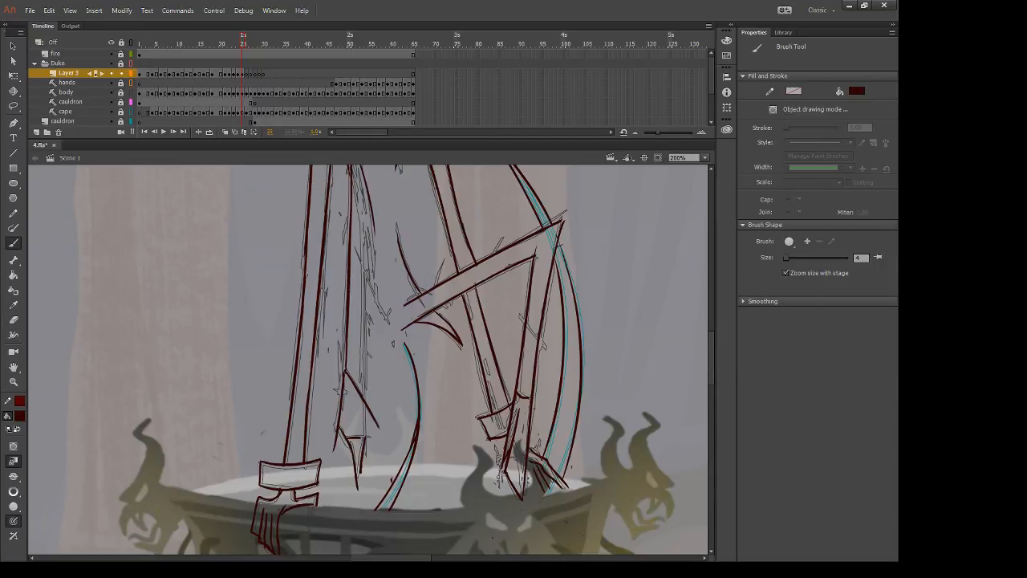
key(e)
mouse_move(370, 398)
mouse_down()
mouse_move(370, 438)
mouse_move(378, 426)
mouse_up()
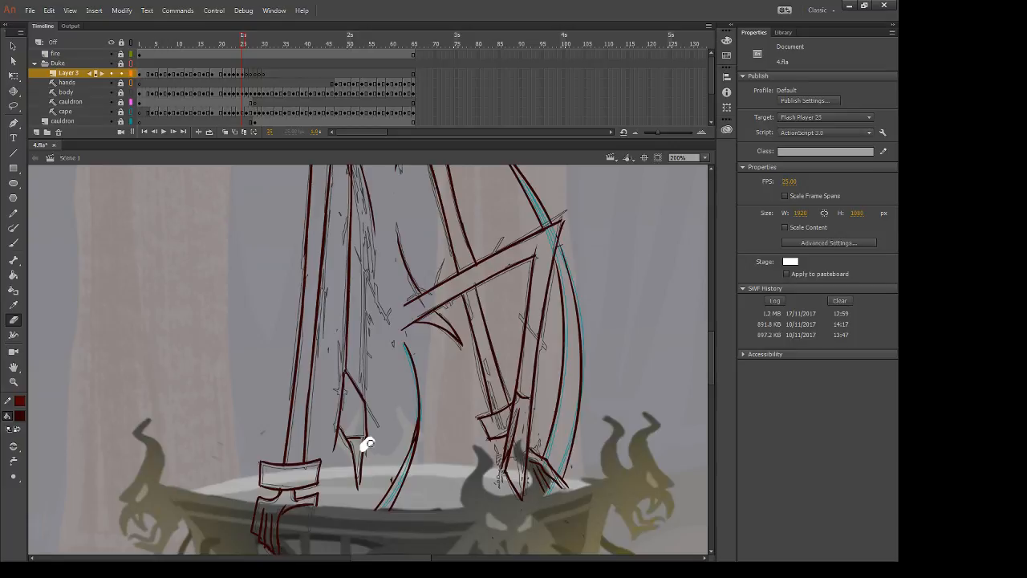
key(b)
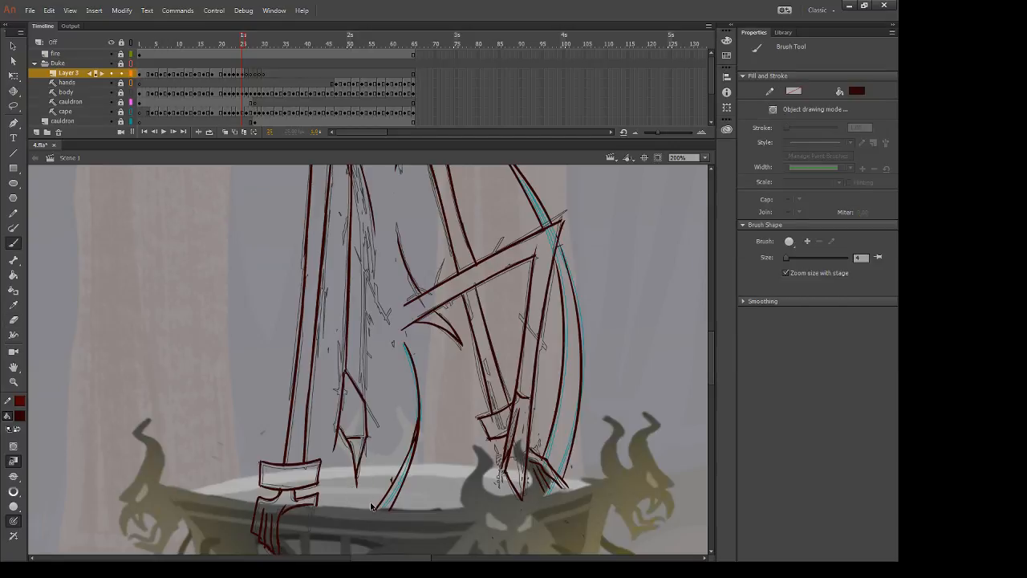
key(e)
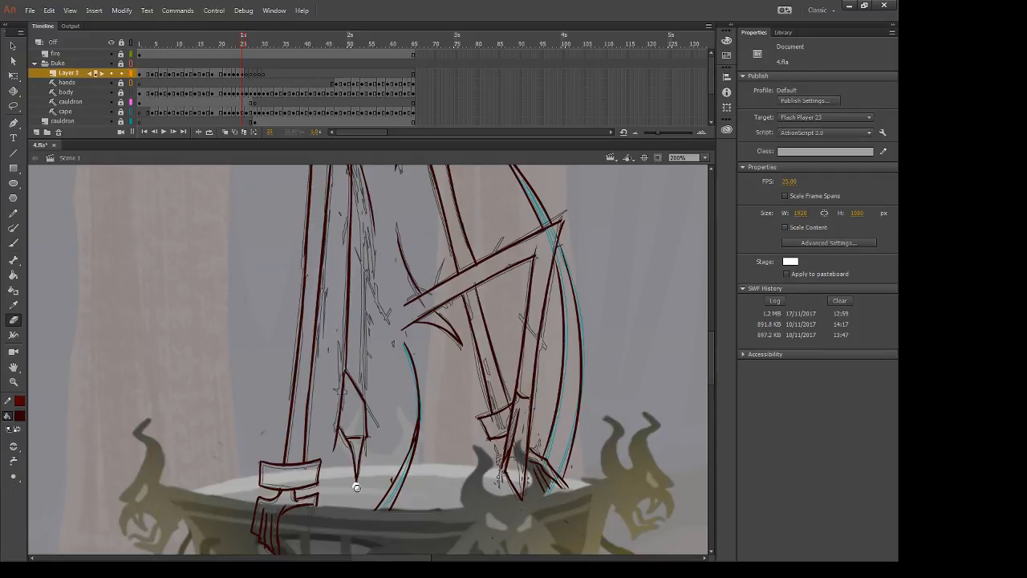
mouse_move(332, 462)
mouse_down()
mouse_move(337, 427)
mouse_move(345, 439)
mouse_up()
key(comma)
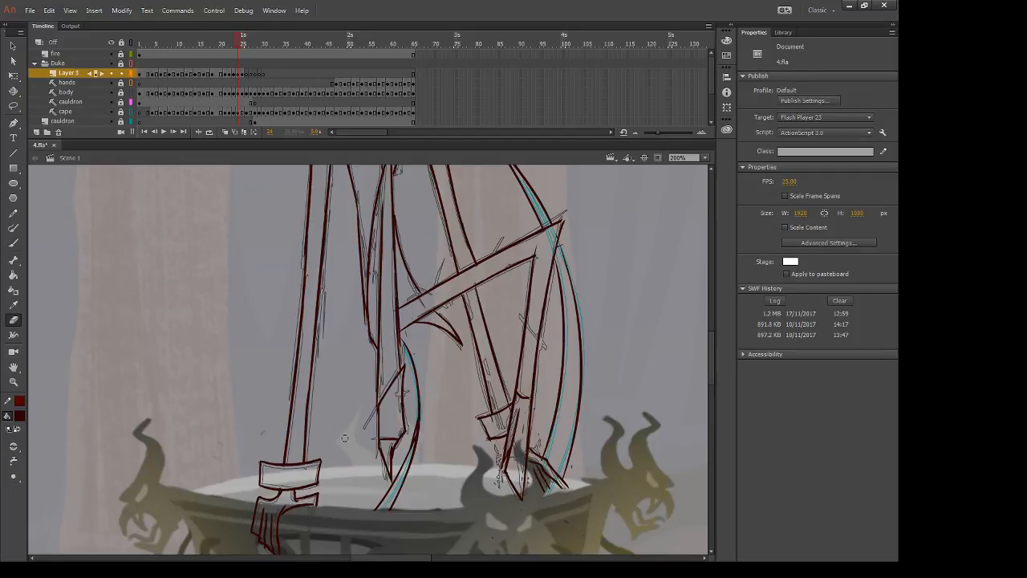
key(period)
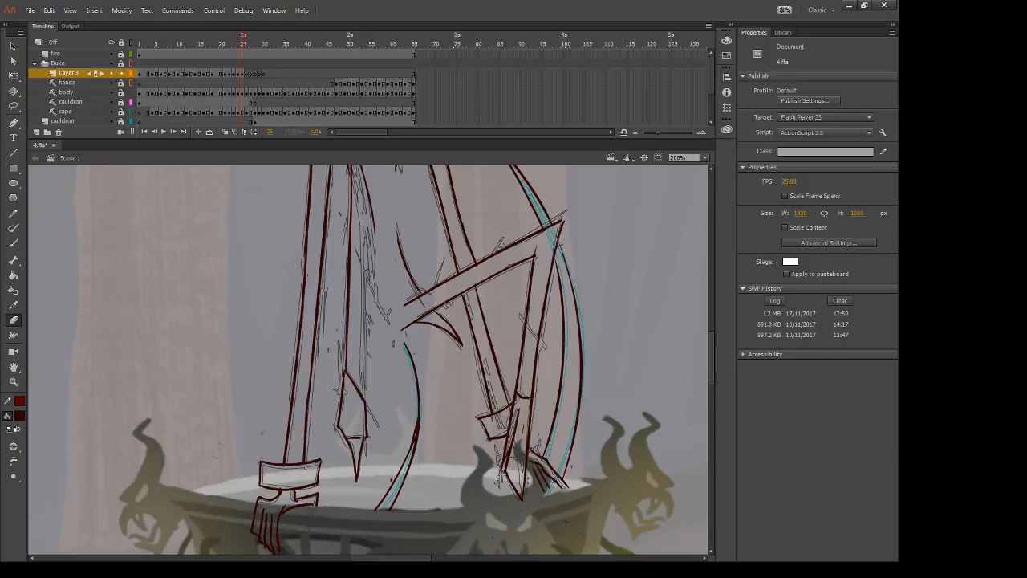
Step: Ink the second long edge of the repositioned leg down to the pointed foot, redrawing it to follow the sketch
key(b)
drag(362, 241, 366, 480)
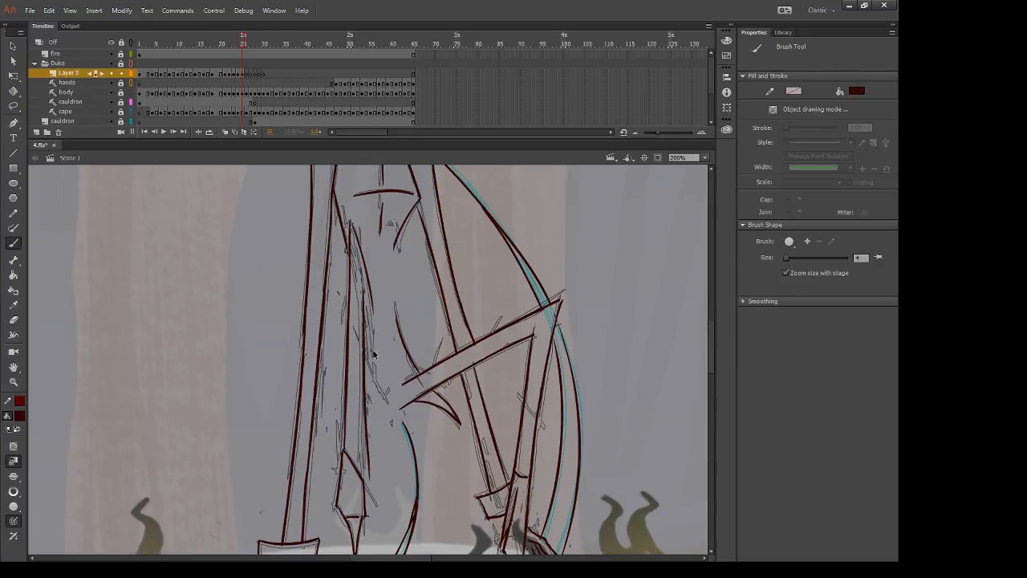
key(ctrl+z)
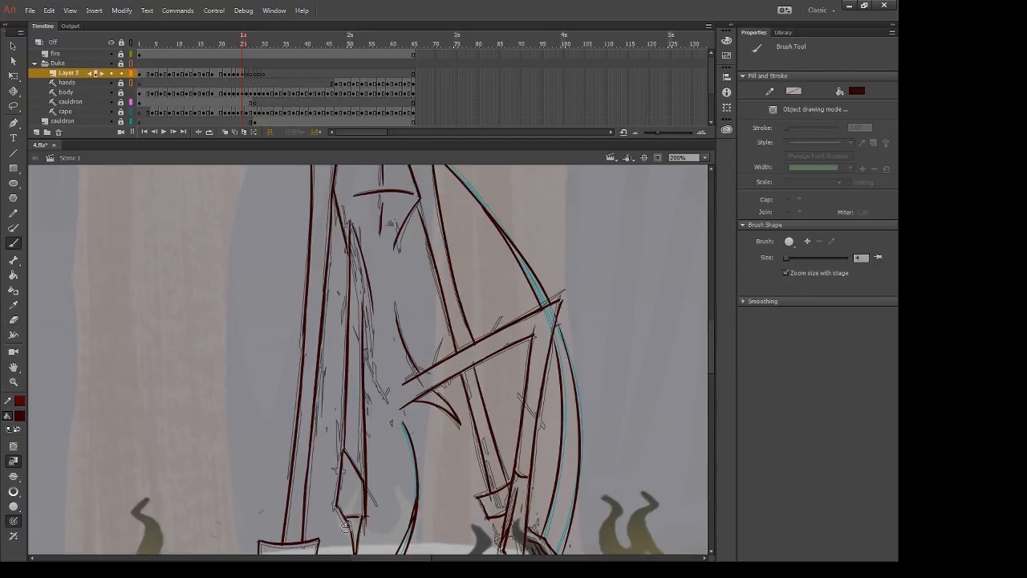
key(comma)
key(period)
Step: Ink the two slanted edges running from the repositioned leg down to the end of the bent limb, comparing with frame 24
drag(368, 286, 387, 403)
key(ctrl+z)
drag(371, 286, 386, 394)
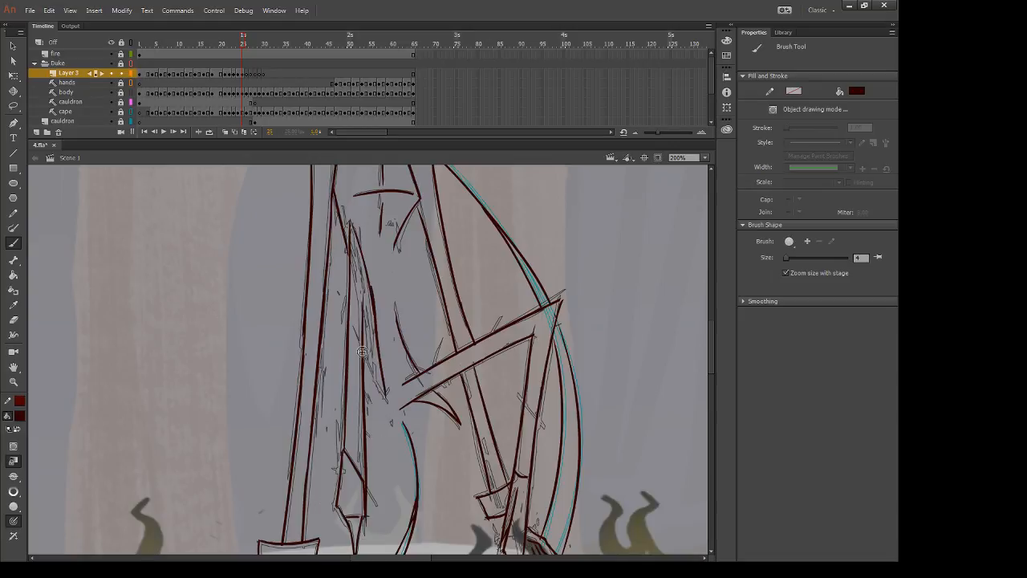
key(ctrl+z)
drag(362, 346, 391, 420)
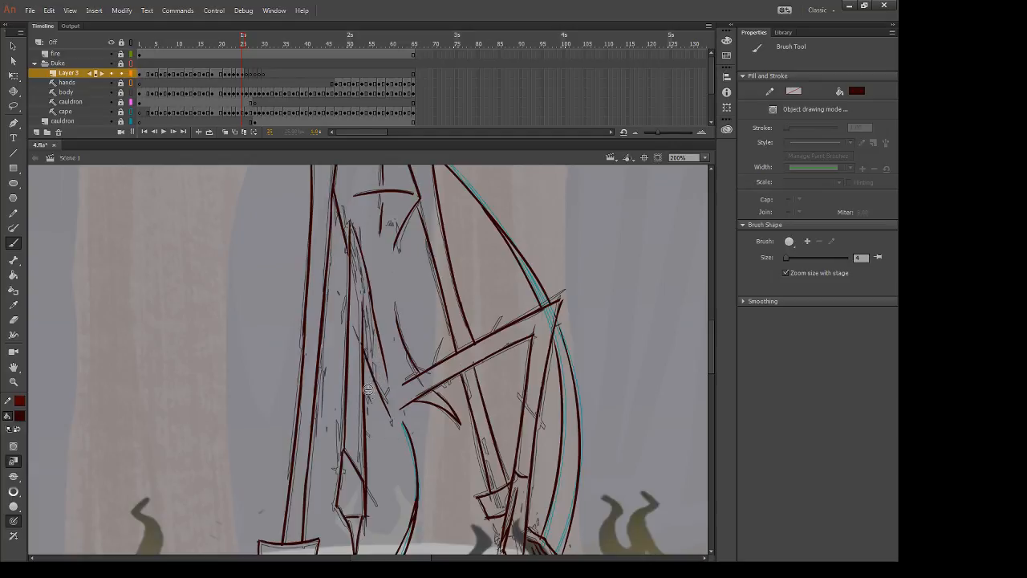
key(comma)
key(period)
Step: Erase the rough upper slanted edge and redraw it as one line from the leg's top to the bent limb
key(e)
key(comma)
key(period)
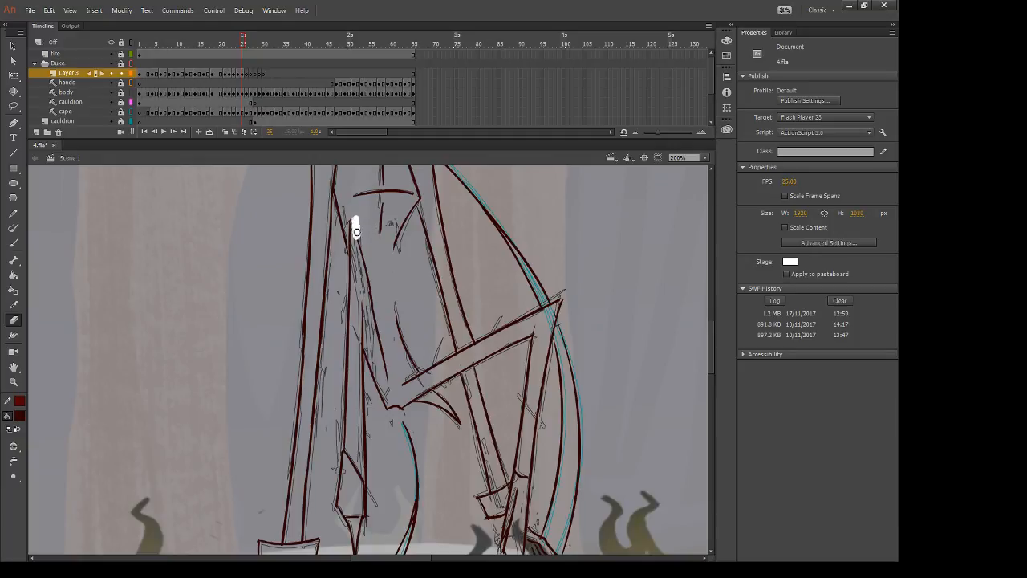
drag(361, 243, 363, 243)
key(b)
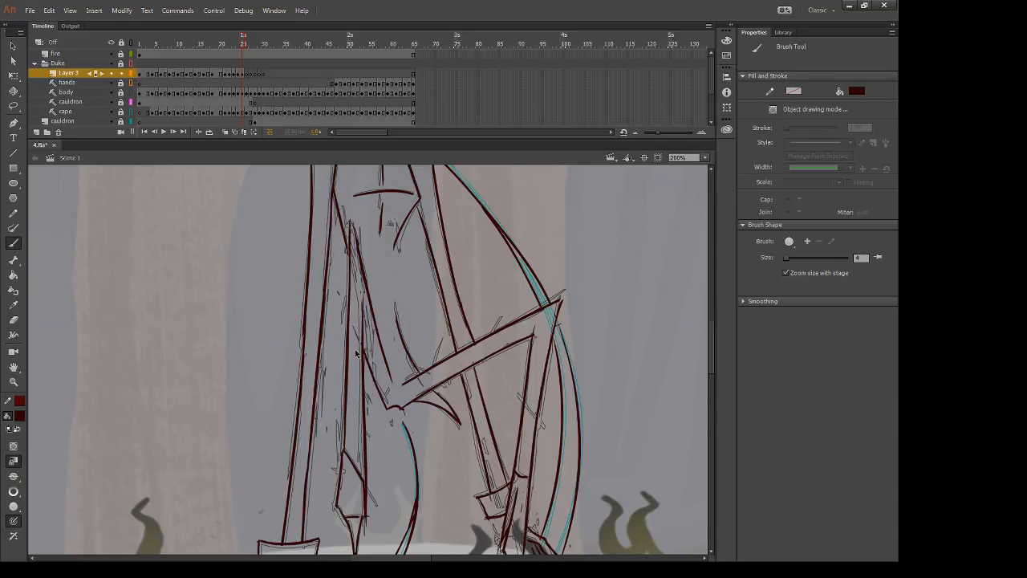
drag(351, 225, 401, 427)
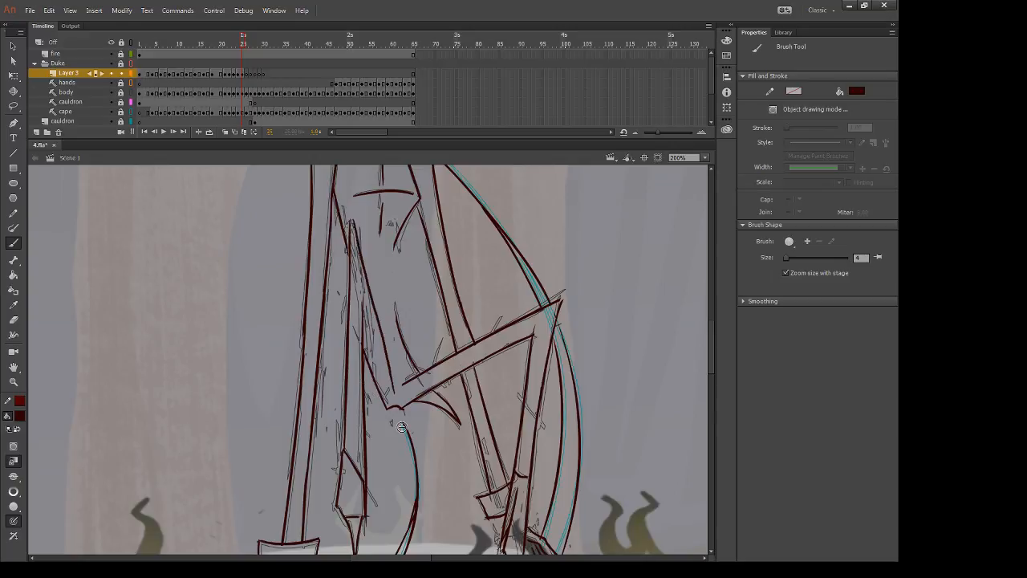
key(ctrl+z)
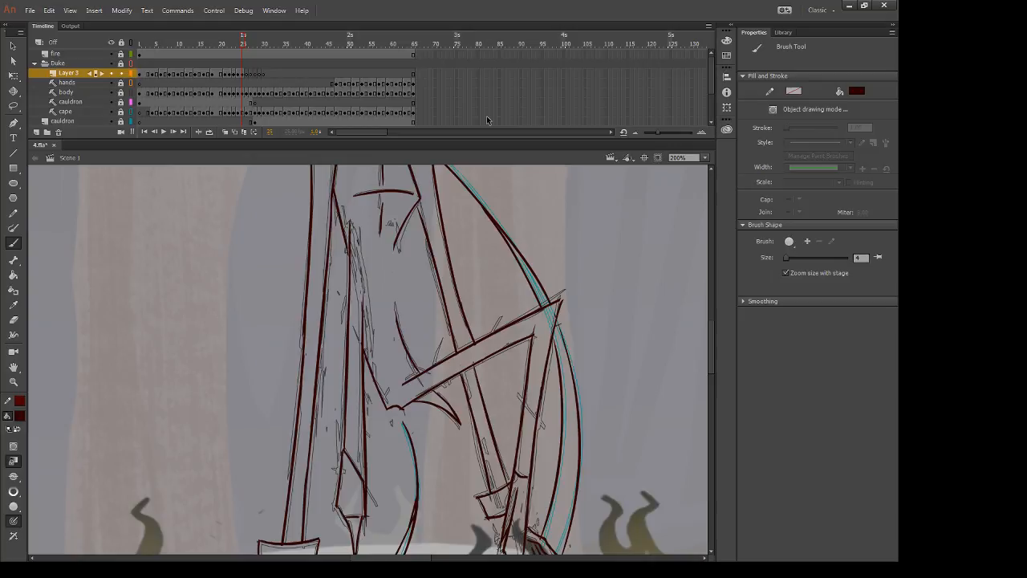
drag(351, 224, 393, 390)
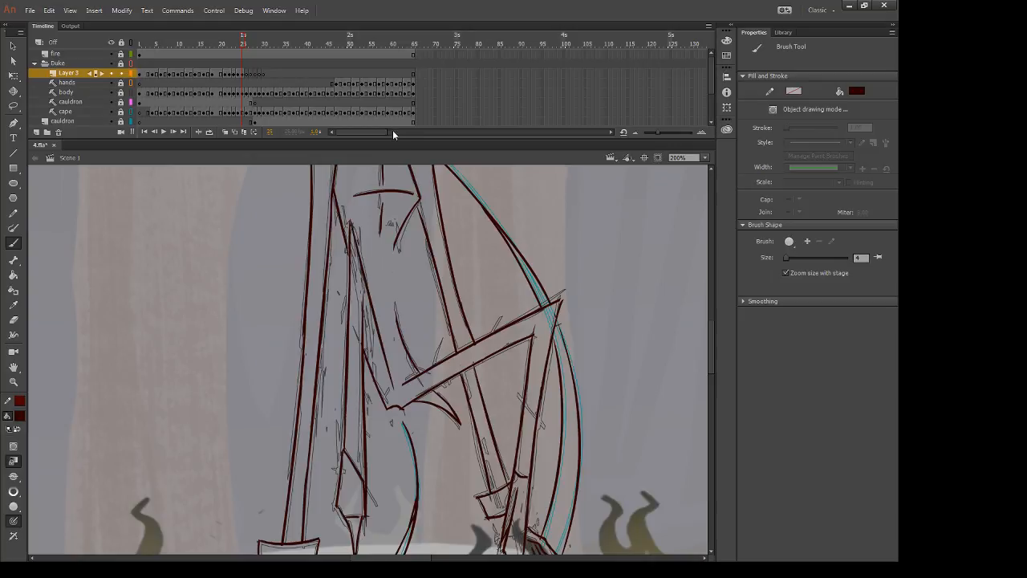
Step: Ink the missing part of the curved line between the waist and the bent limb, checking it against frame 24
key(comma)
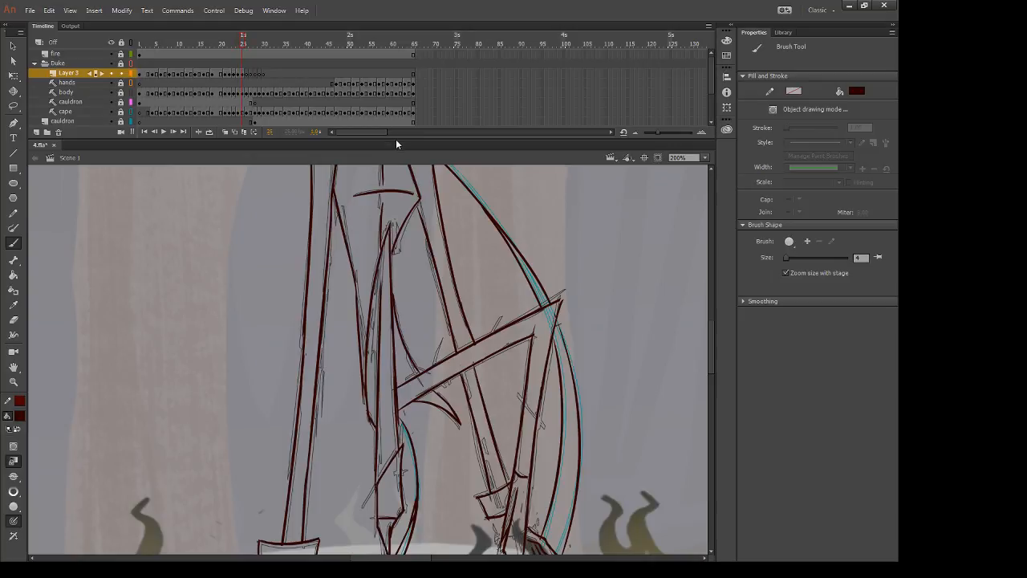
drag(396, 241, 399, 375)
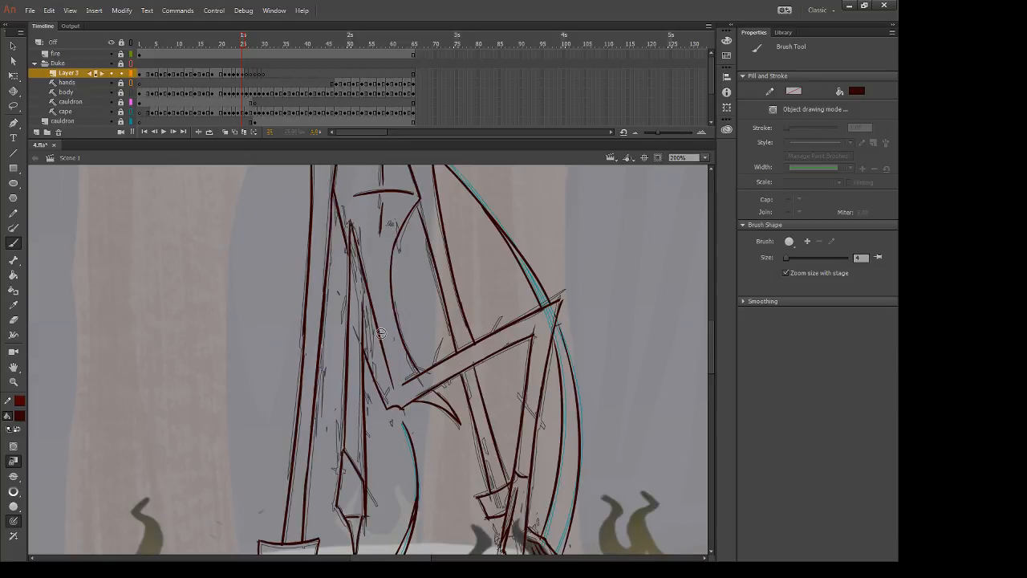
key(comma)
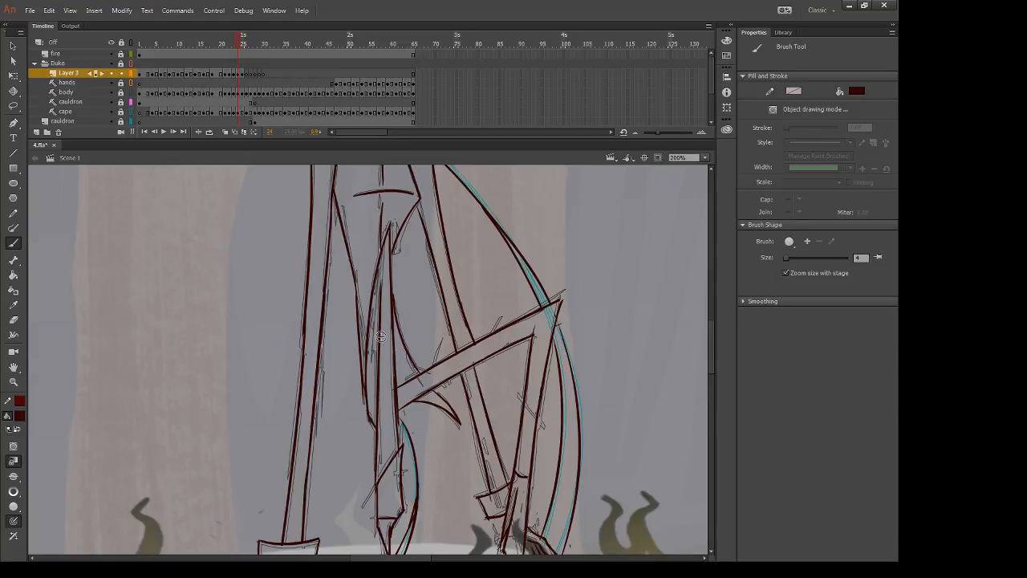
key(period)
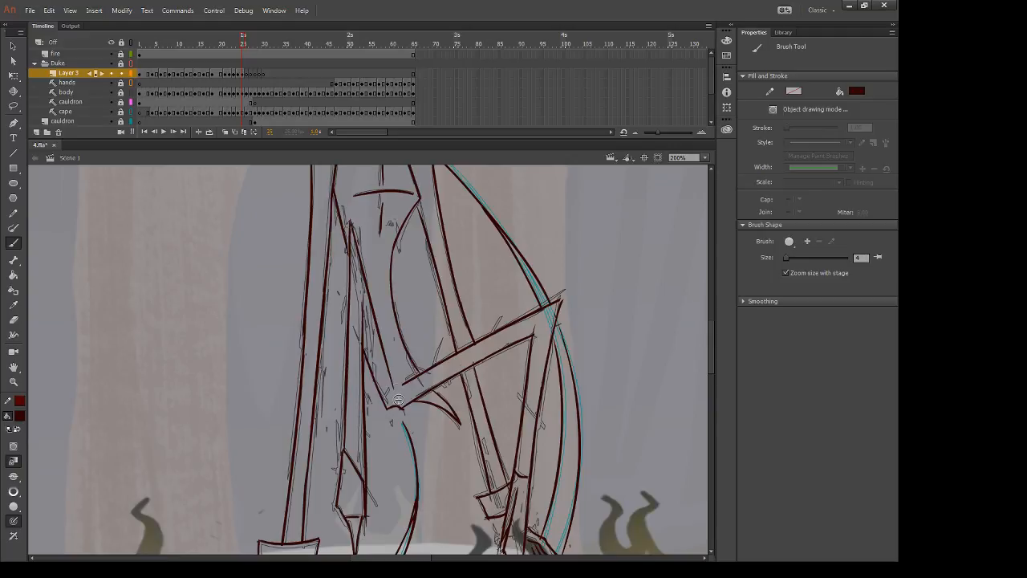
Step: Check the sketch on frame 26, then close the gap between the bent limb's upper edge and the slanted line on frame 25
drag(398, 448, 365, 377)
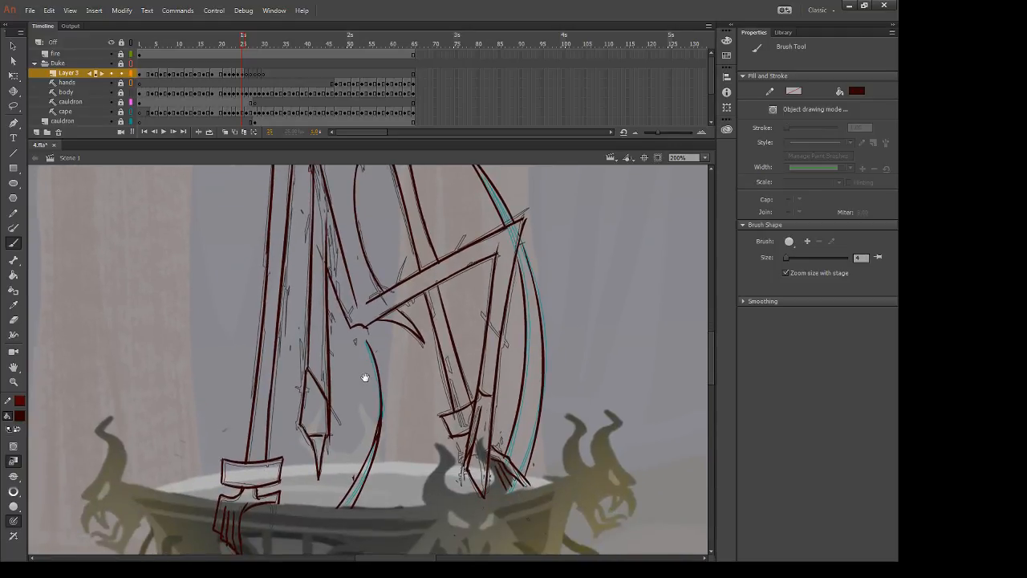
key(period)
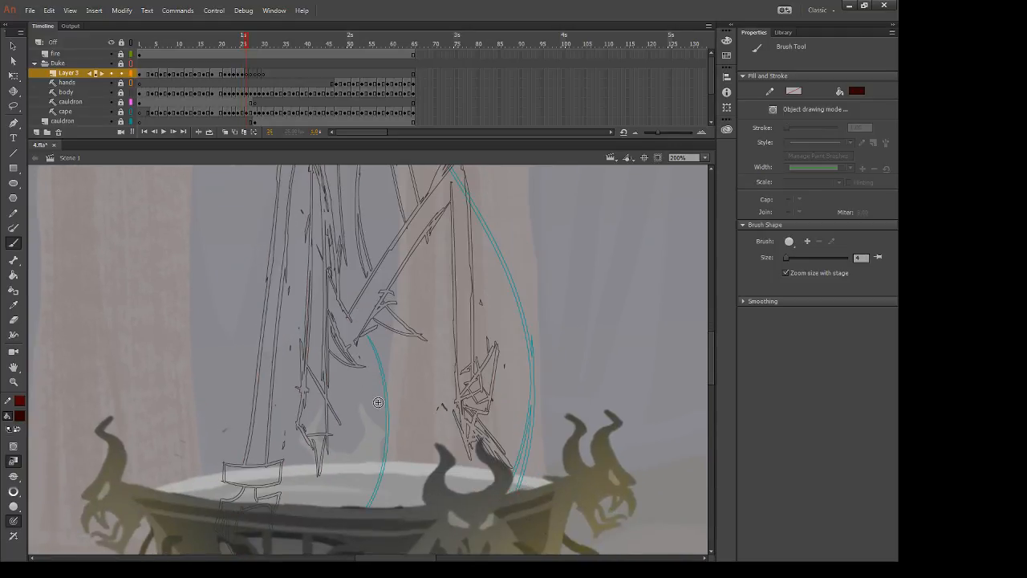
key(l)
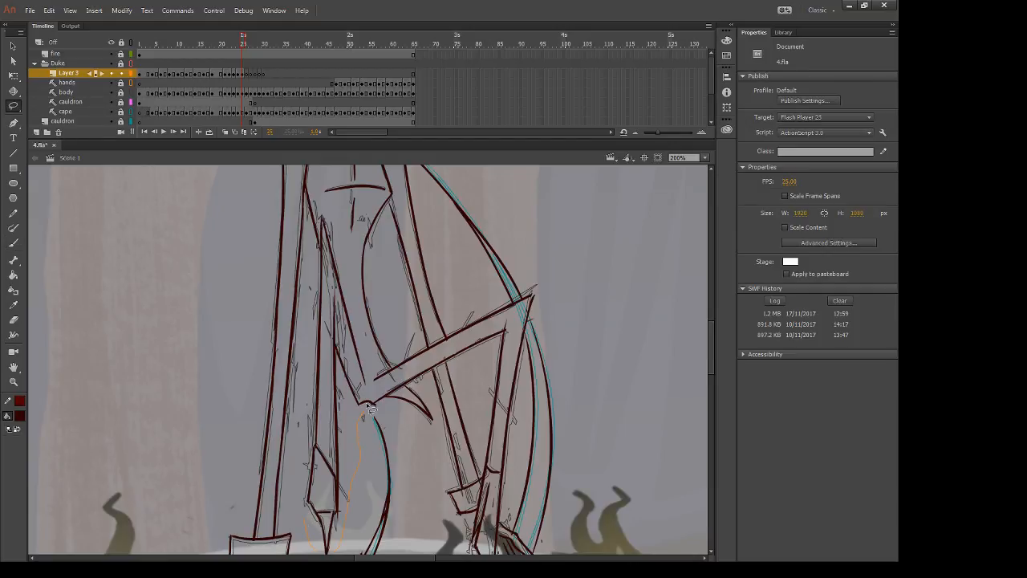
key(b)
key(k)
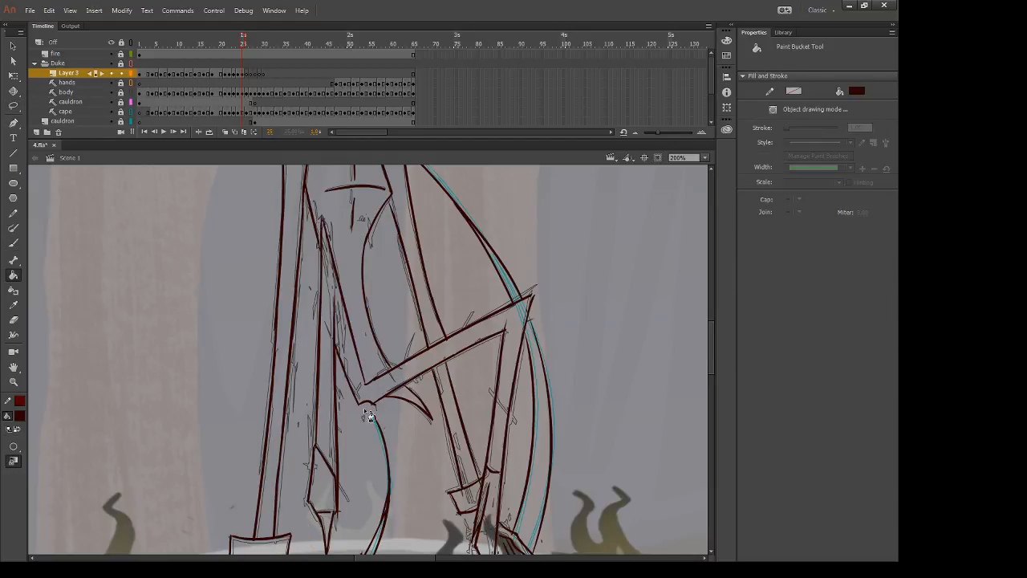
key(b)
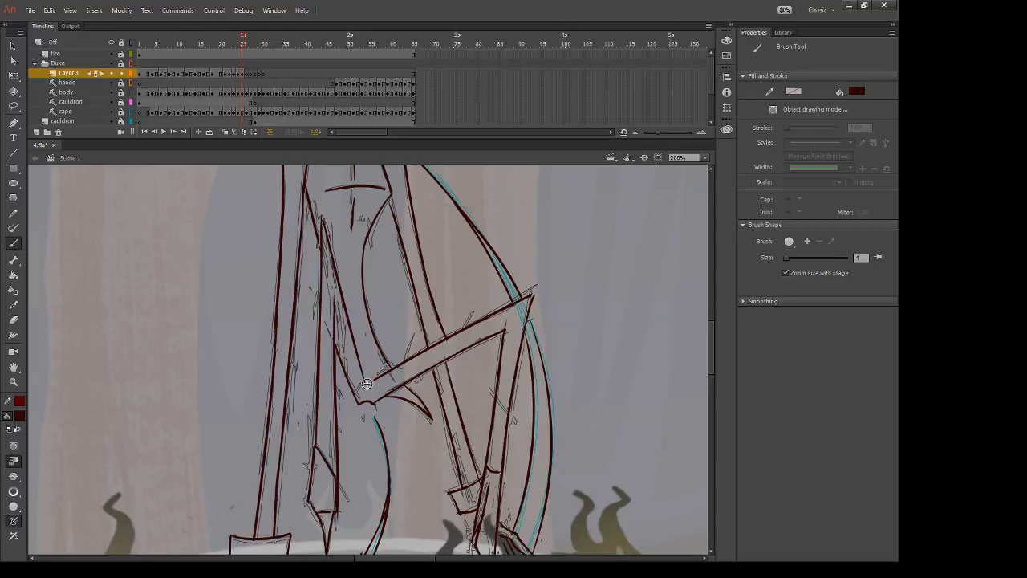
drag(367, 384, 352, 346)
key(e)
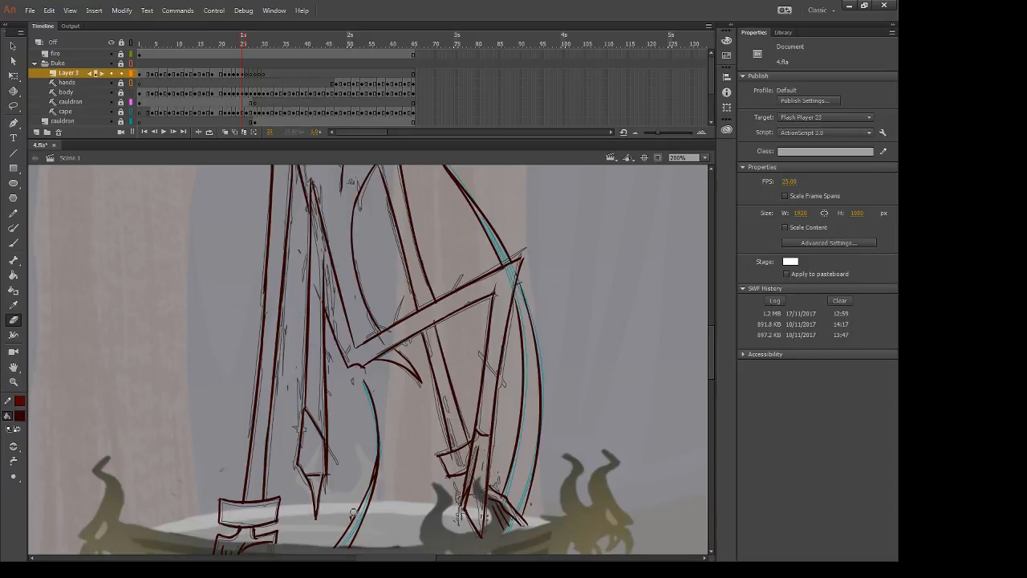
Step: Lasso the finished leg, foot and slanted lines on frame 25 and copy them into frame 26 of Layer 3
key(l)
mouse_move(320, 532)
mouse_down()
mouse_move(354, 421)
mouse_move(359, 346)
mouse_move(348, 285)
mouse_move(282, 453)
mouse_move(293, 502)
mouse_up()
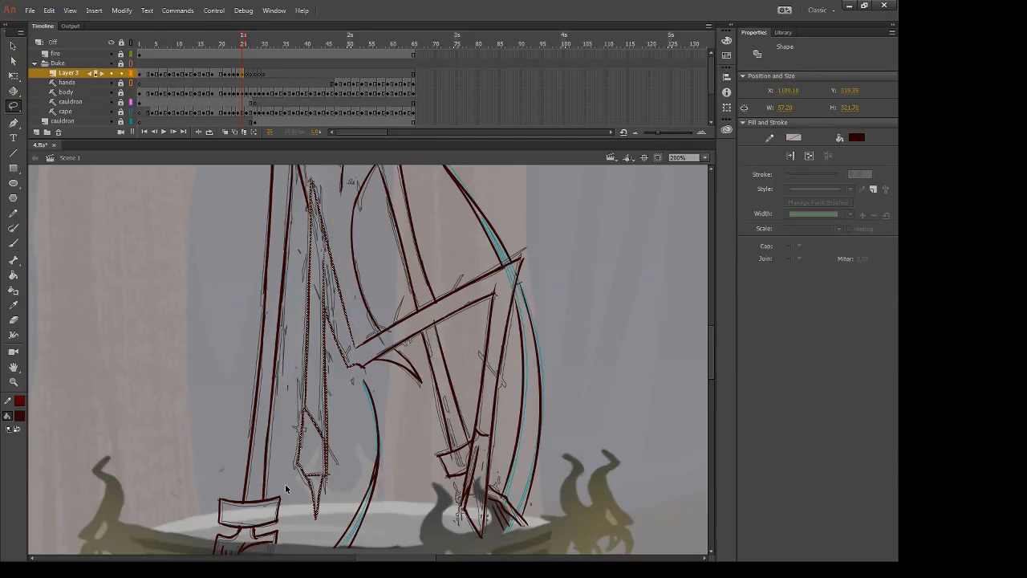
key(.)
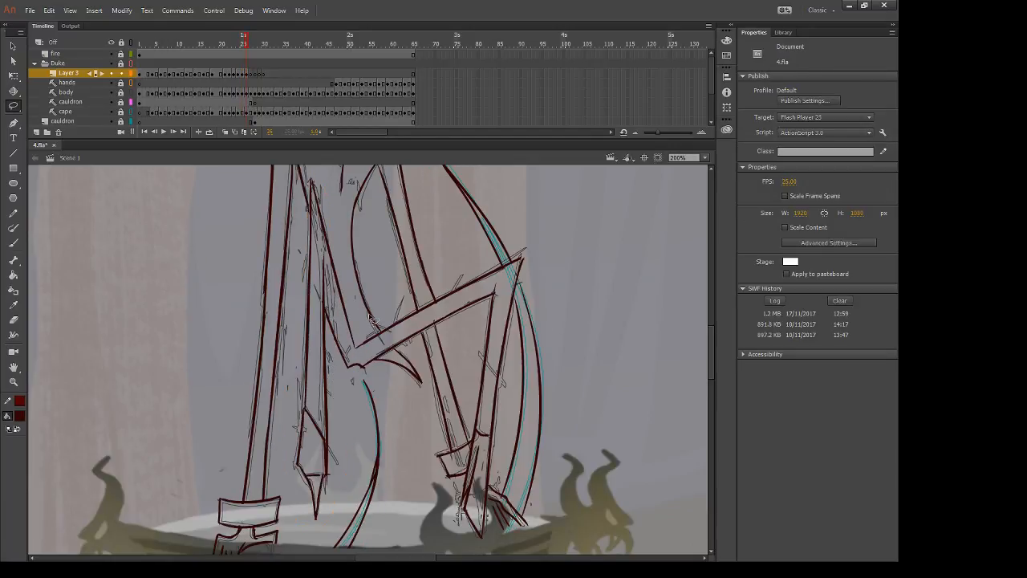
key(.)
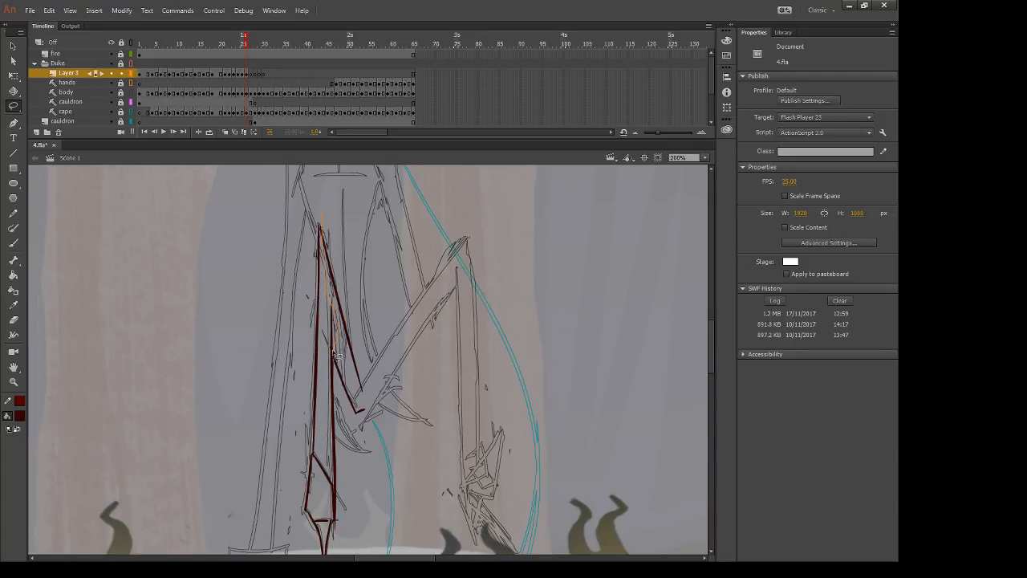
Step: Lasso the slanted lines on frame 26 and adjust them with Free Transform to fit the sketch
mouse_move(351, 441)
mouse_down()
mouse_move(409, 343)
mouse_move(390, 263)
mouse_up()
key(q)
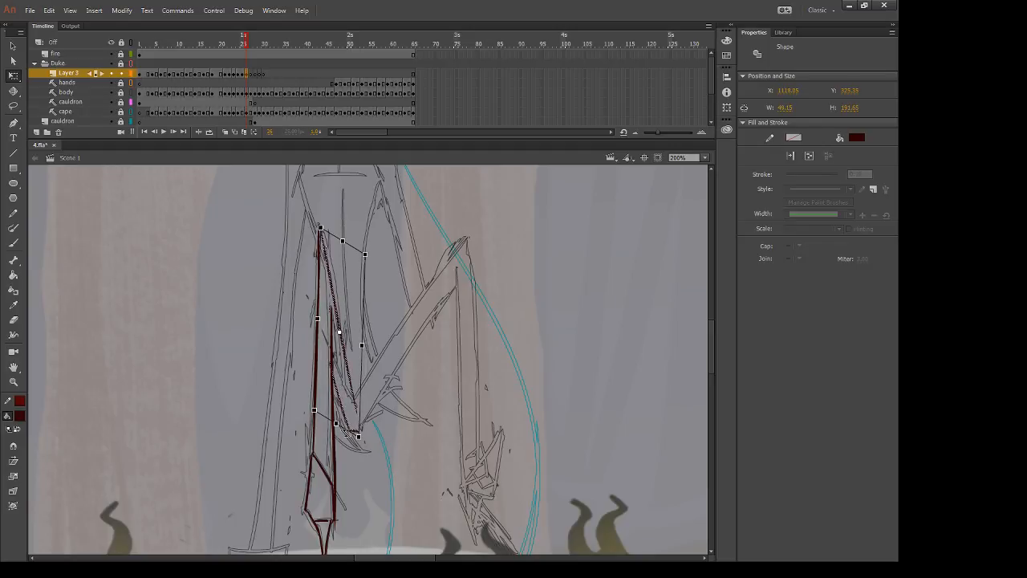
drag(351, 430, 347, 433)
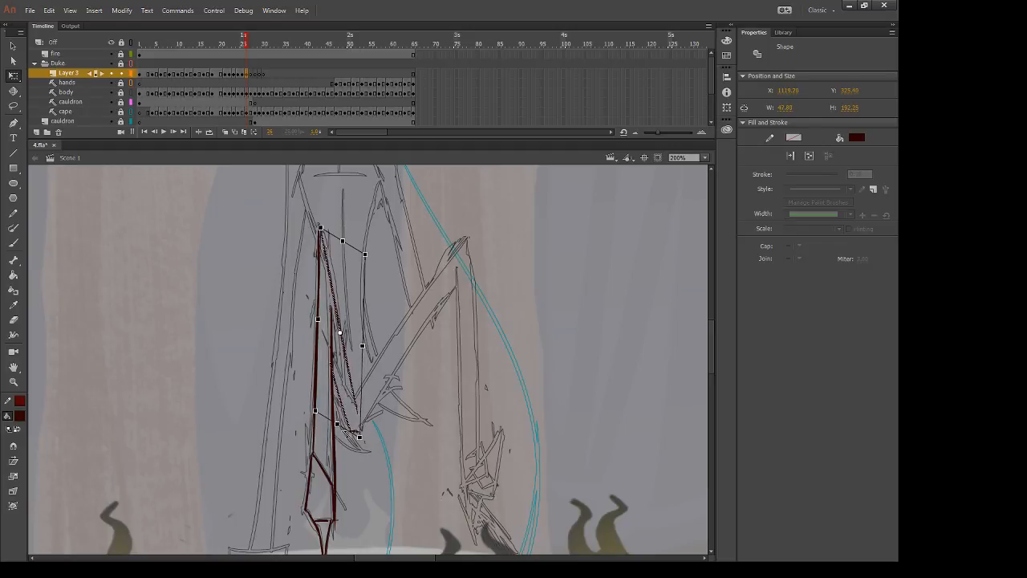
Step: Erase stray overlaps on the copied leg and ink the lower tip of the slanted lines on frame 26, comparing with frame 25
key(e)
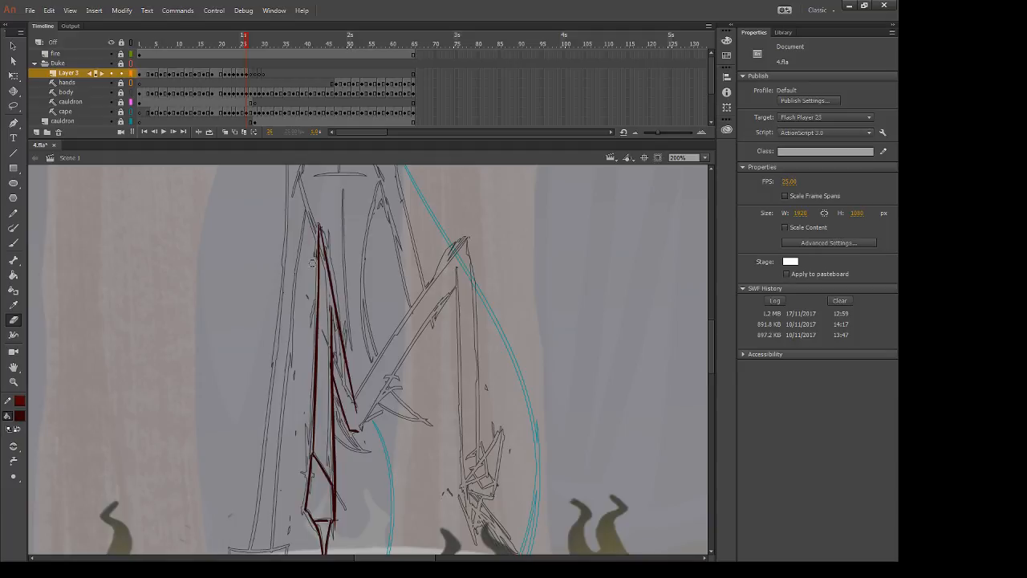
drag(313, 263, 317, 257)
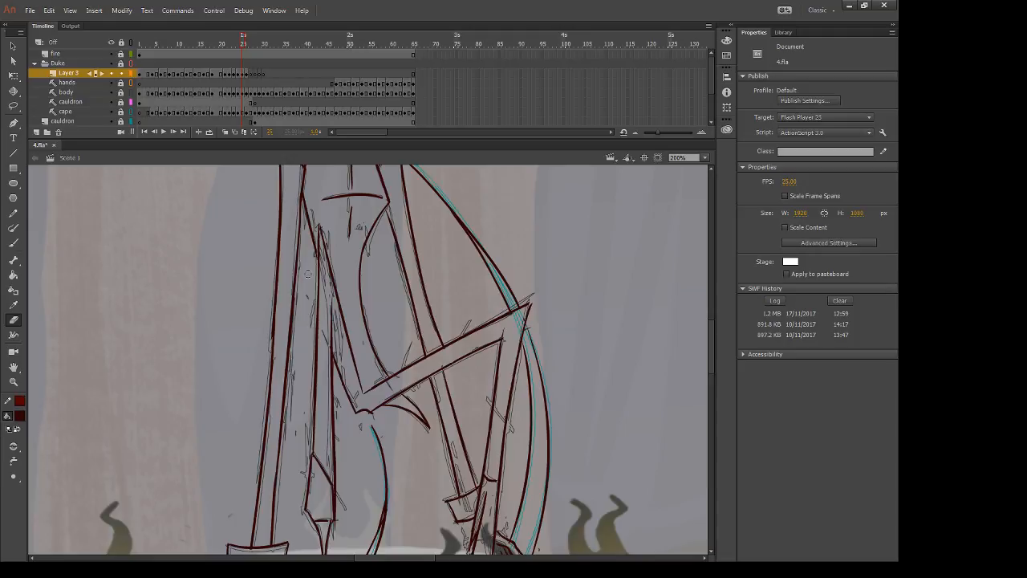
key(.)
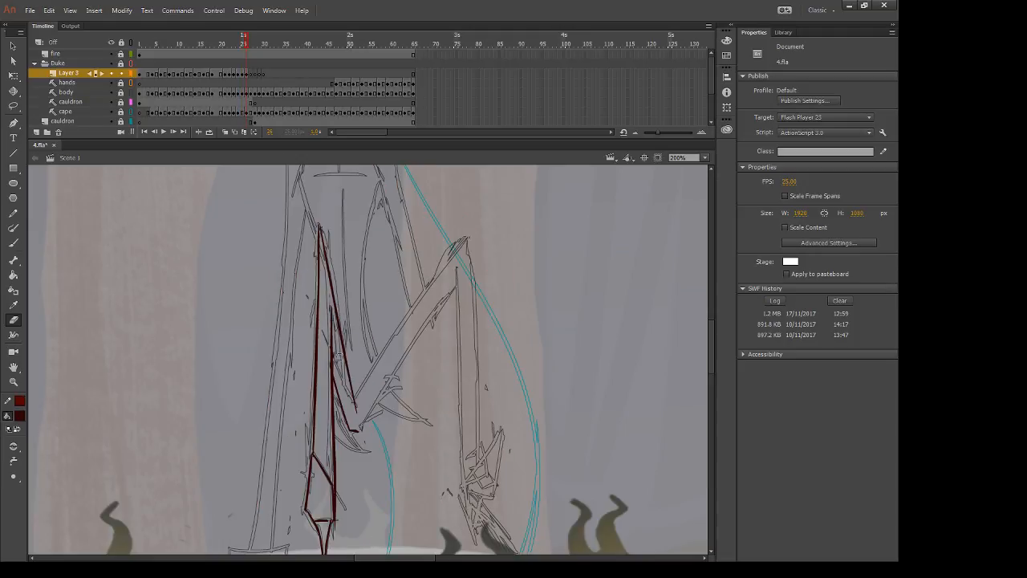
drag(337, 356, 340, 372)
key(b)
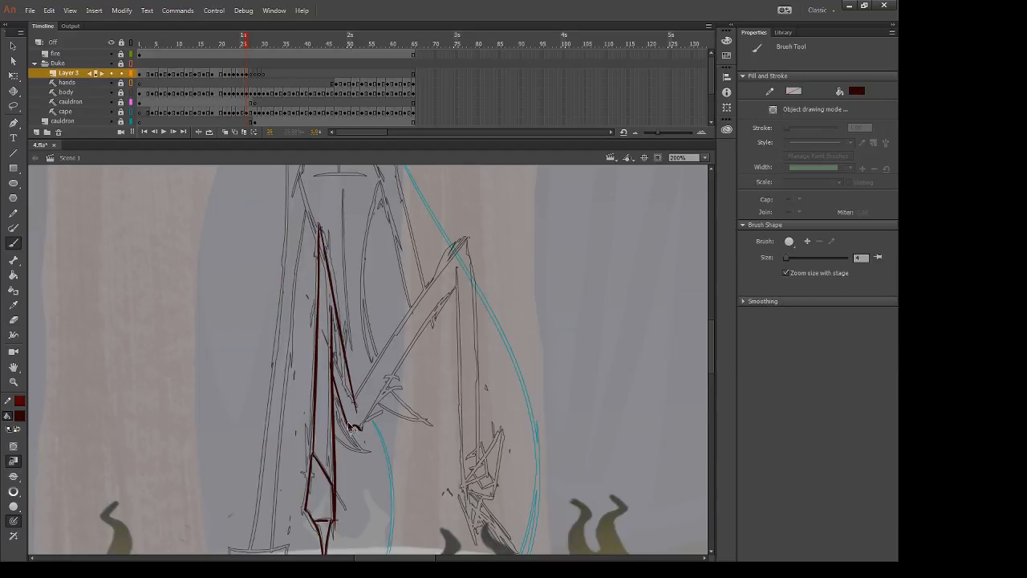
Step: Ink the curved pointed tip beneath the slanted lines on frame 26 and clean it up, comparing with frame 25
mouse_move(351, 430)
mouse_down()
mouse_move(341, 407)
mouse_move(385, 467)
mouse_move(340, 444)
mouse_move(376, 458)
mouse_up()
drag(335, 438, 380, 461)
key(comma)
key(period)
drag(334, 435, 371, 453)
key(e)
key(comma)
key(period)
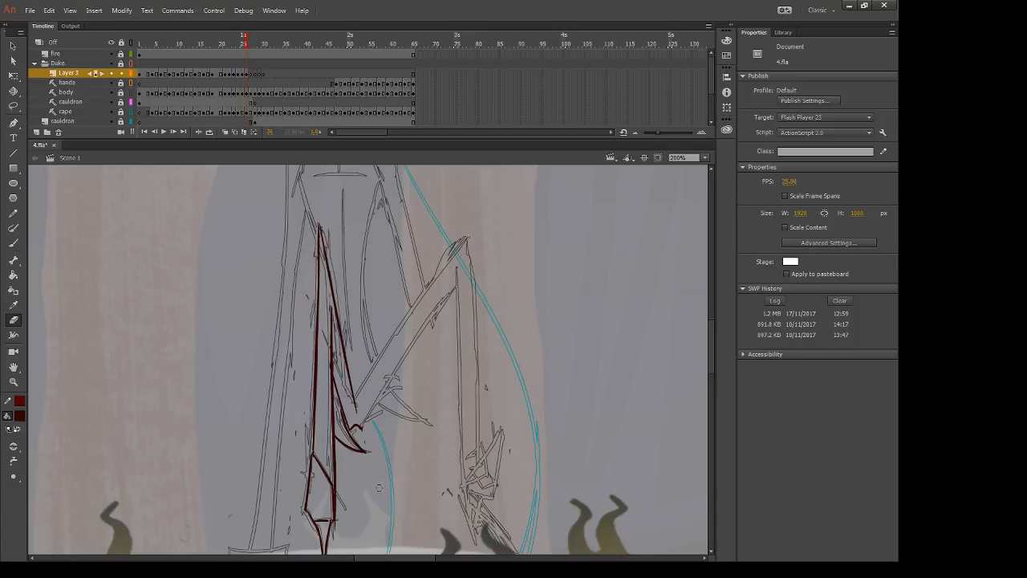
Step: Ink the upper and lower edges of the bent limb's raised section on frame 26 and thin the lower edge with the Eraser
key(b)
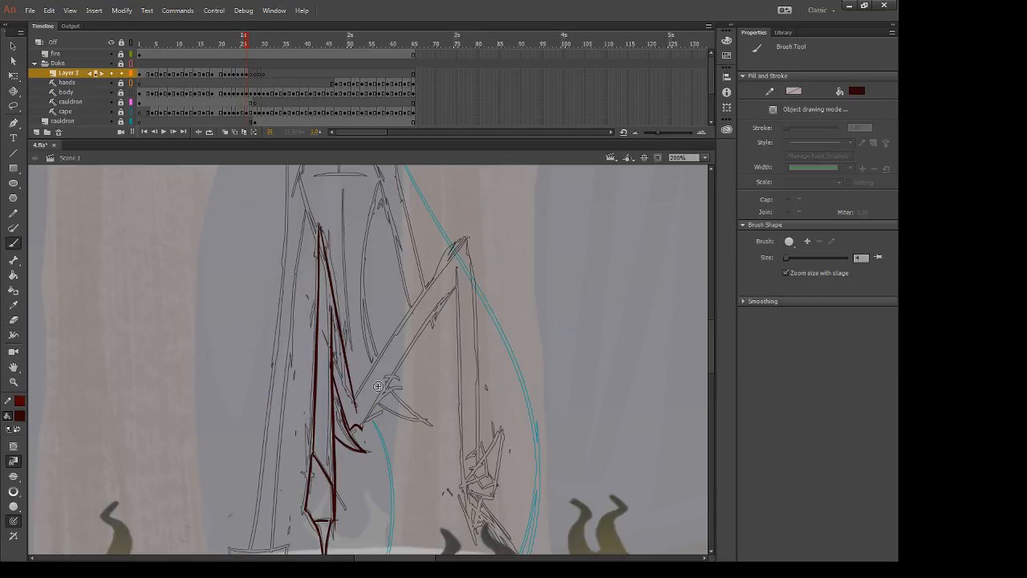
mouse_move(378, 386)
mouse_down()
mouse_move(353, 430)
mouse_move(452, 280)
mouse_up()
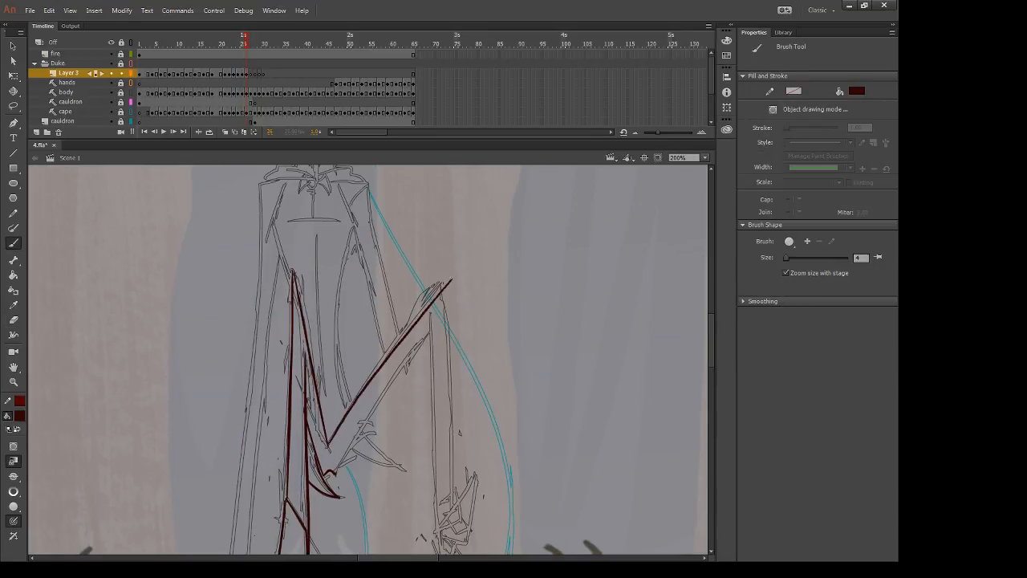
key(ctrl+z)
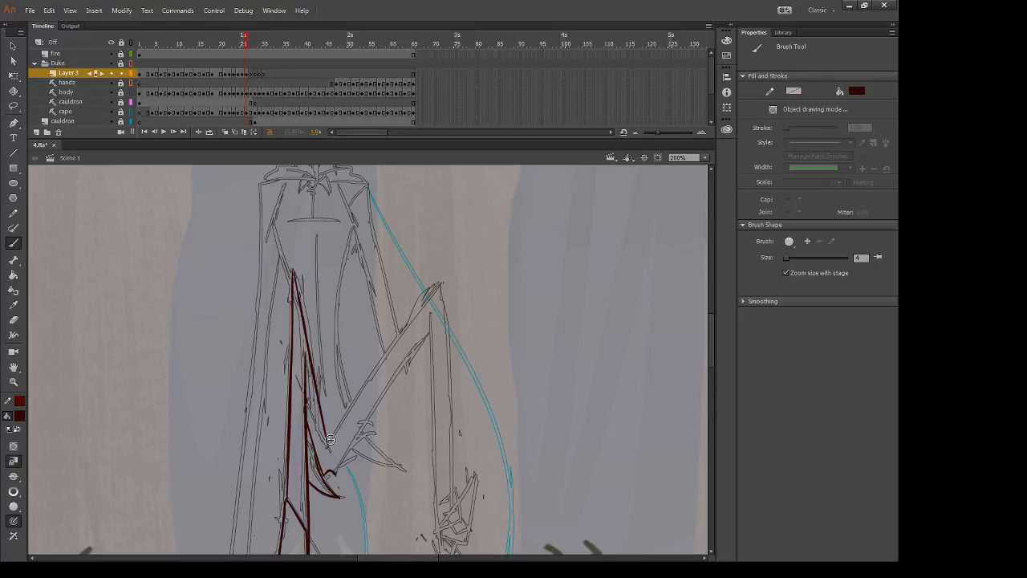
drag(330, 440, 472, 257)
drag(433, 325, 335, 479)
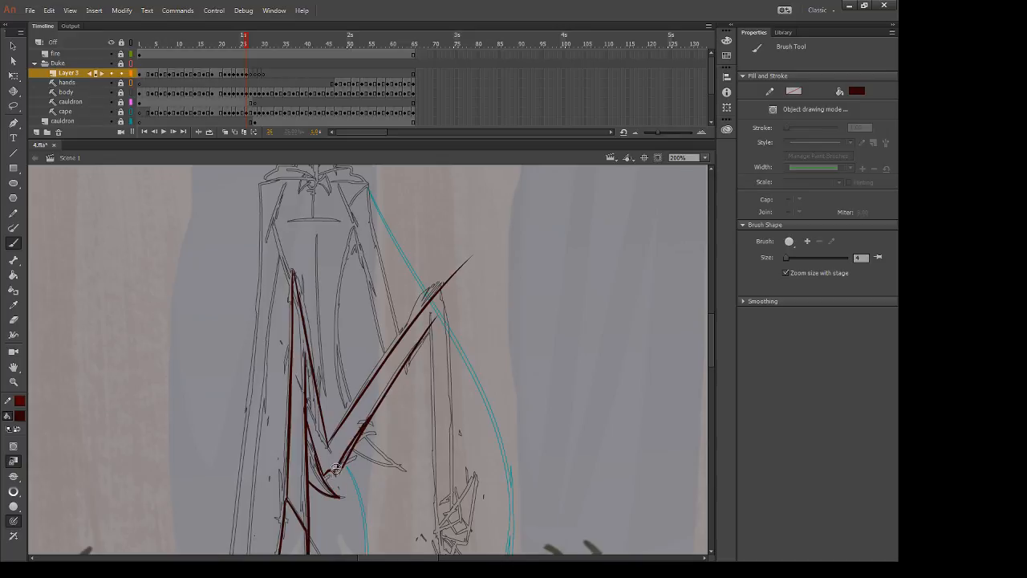
key(e)
drag(384, 408, 358, 448)
drag(391, 393, 361, 442)
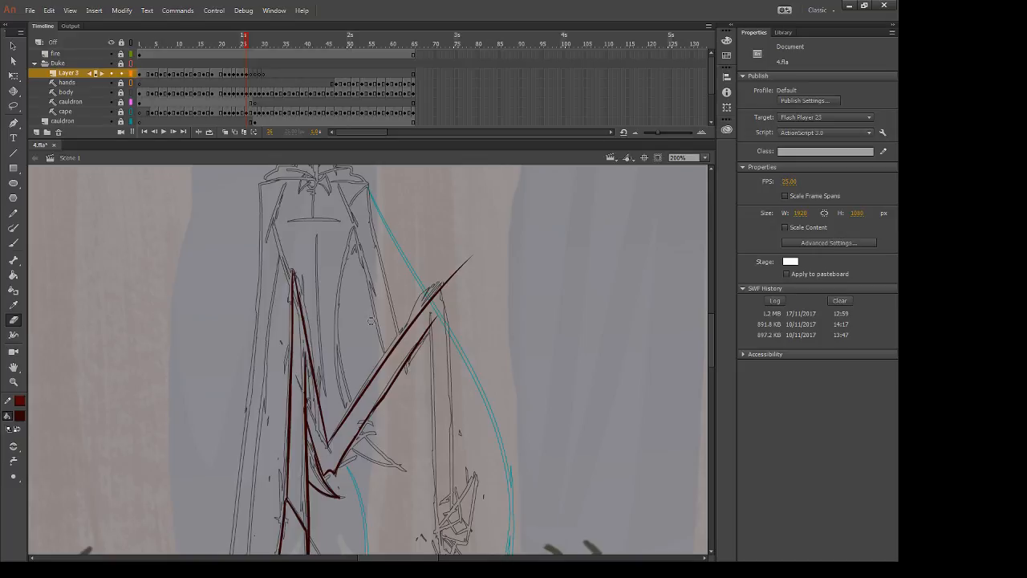
Step: Ink the outer line from the shoulder down to the bent limb on frame 26, checking it against frame 25
key(b)
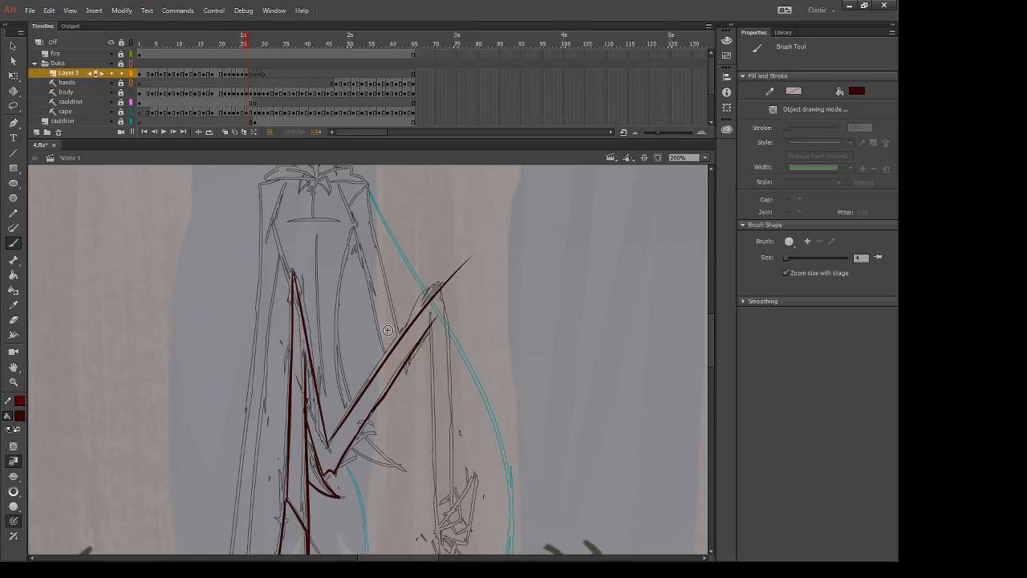
key(space)
drag(514, 241, 507, 265)
drag(359, 205, 393, 362)
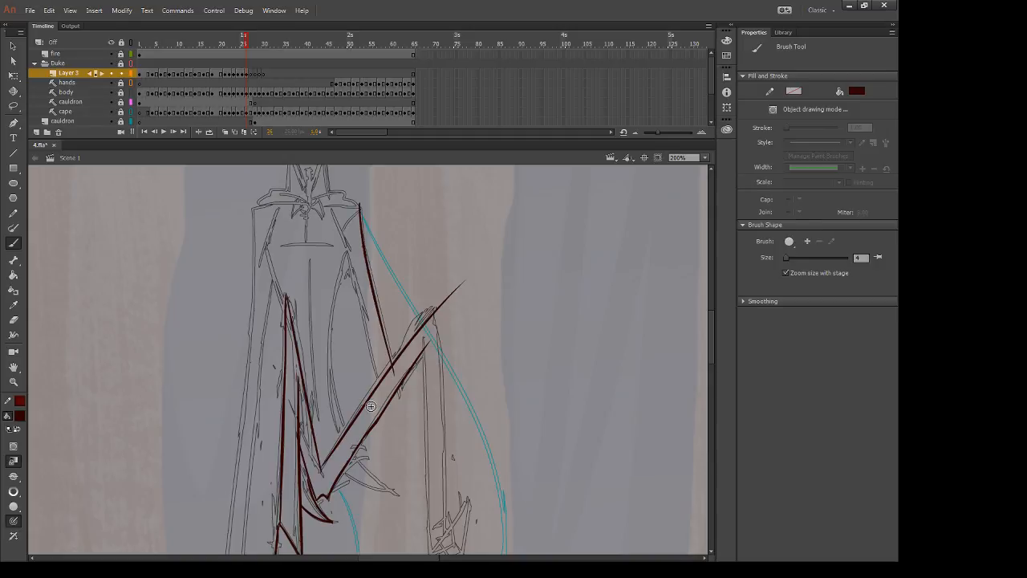
key(comma)
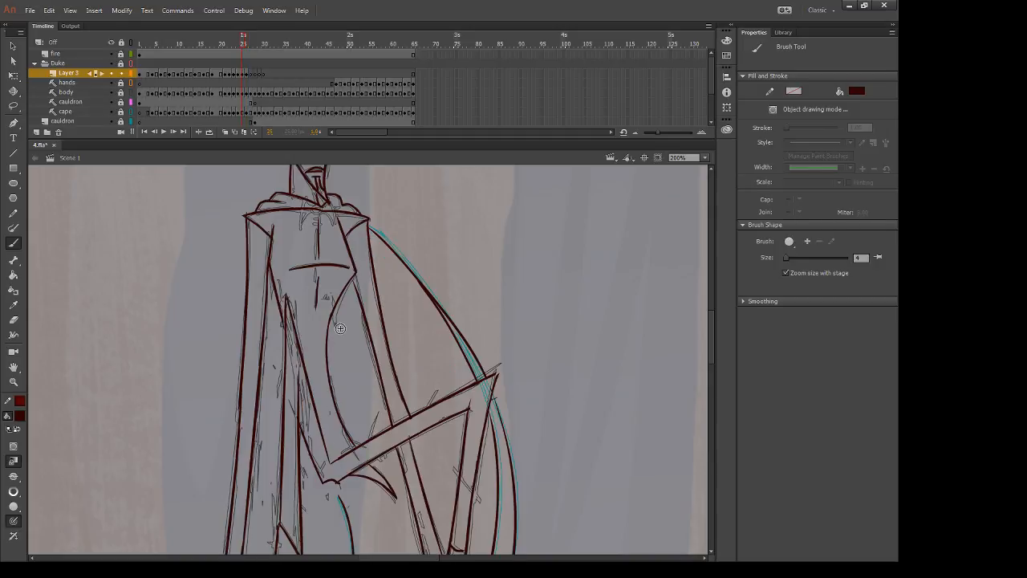
key(period)
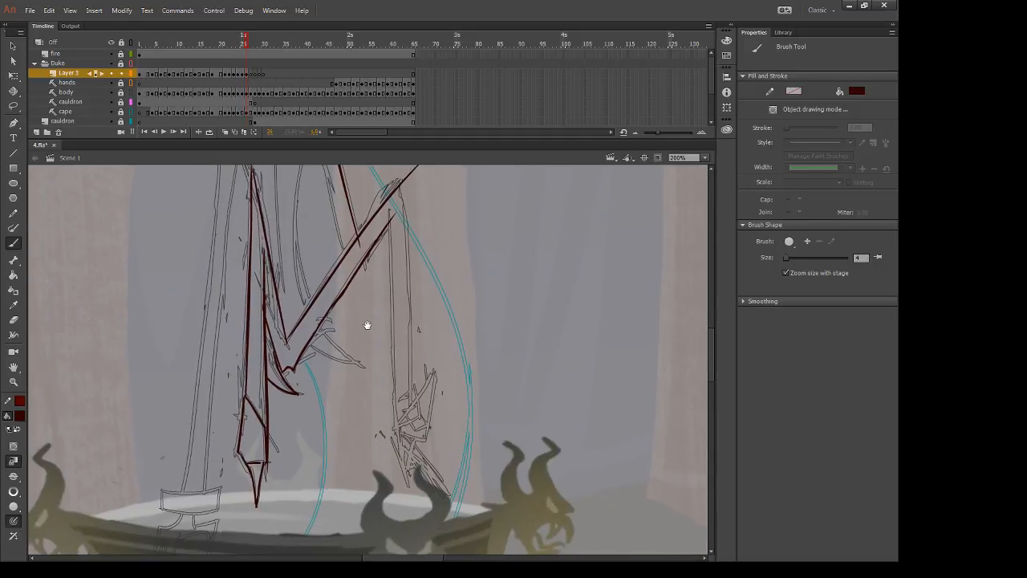
drag(367, 325, 395, 417)
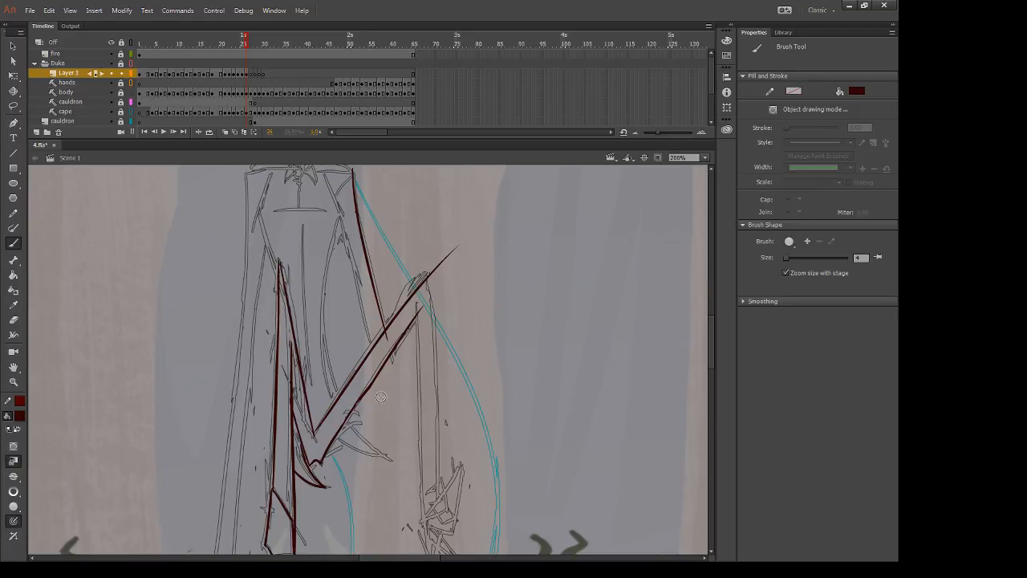
Step: Ink the two slanted lines continuing below the bent limb and the inner line above it, then erase the overlaps across the limb
drag(380, 379, 414, 521)
drag(391, 357, 422, 485)
mouse_move(342, 220)
mouse_down()
mouse_move(373, 377)
mouse_move(356, 276)
mouse_move(371, 350)
mouse_up()
key(ctrl+z)
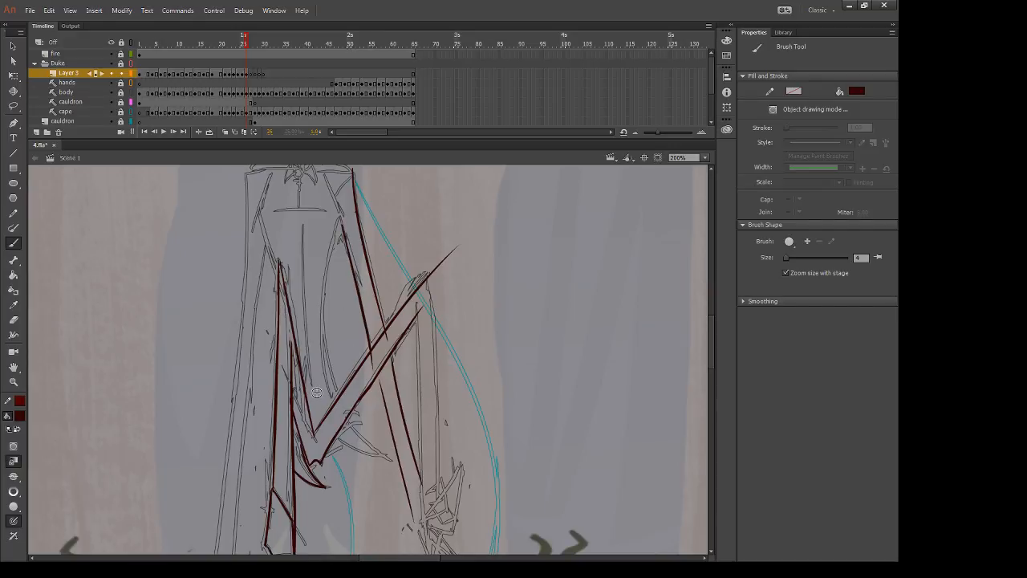
key(e)
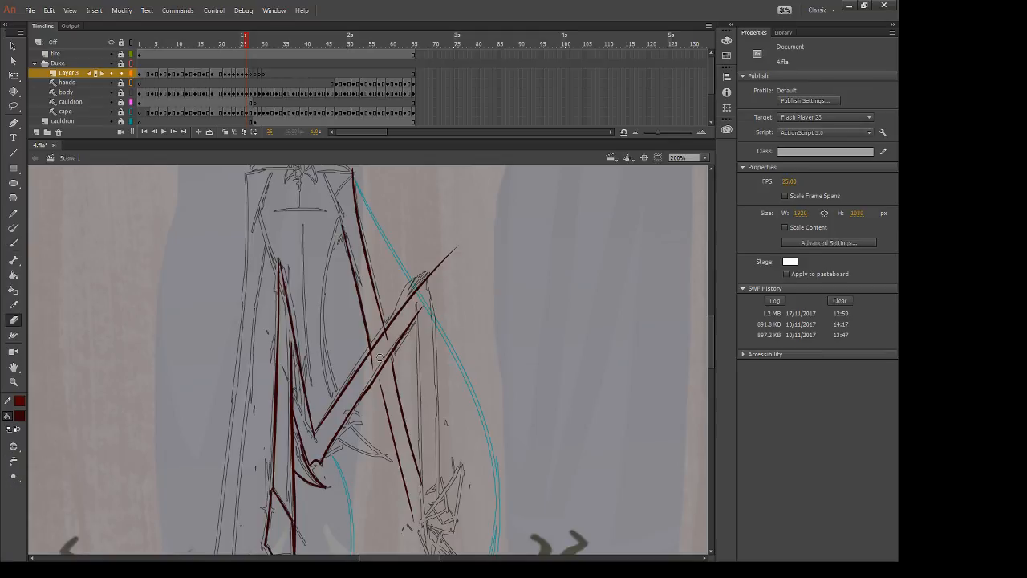
drag(381, 350, 394, 331)
Step: Ink both edges of the bent limb's near-vertical lower section and its pointed foot on frame 26
key(b)
mouse_move(458, 244)
mouse_down()
mouse_move(439, 266)
mouse_move(434, 520)
mouse_up()
key(ctrl+z)
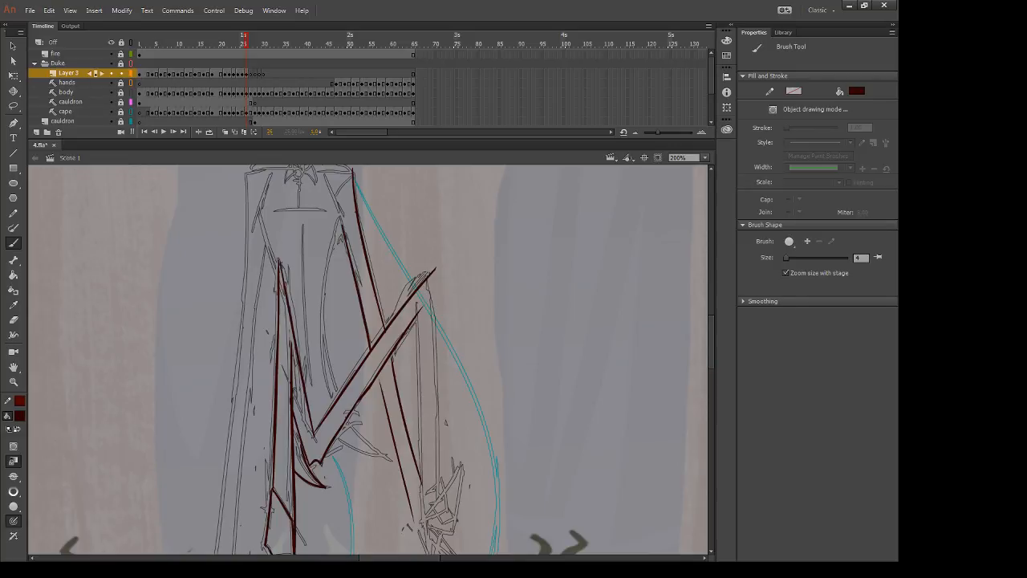
drag(429, 279, 439, 515)
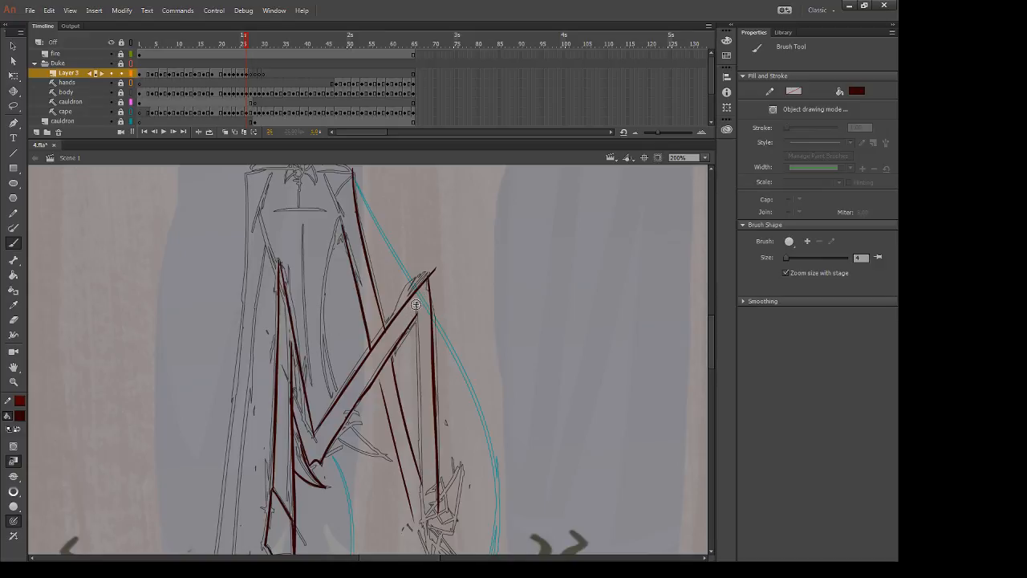
drag(415, 314, 414, 453)
drag(522, 433, 512, 370)
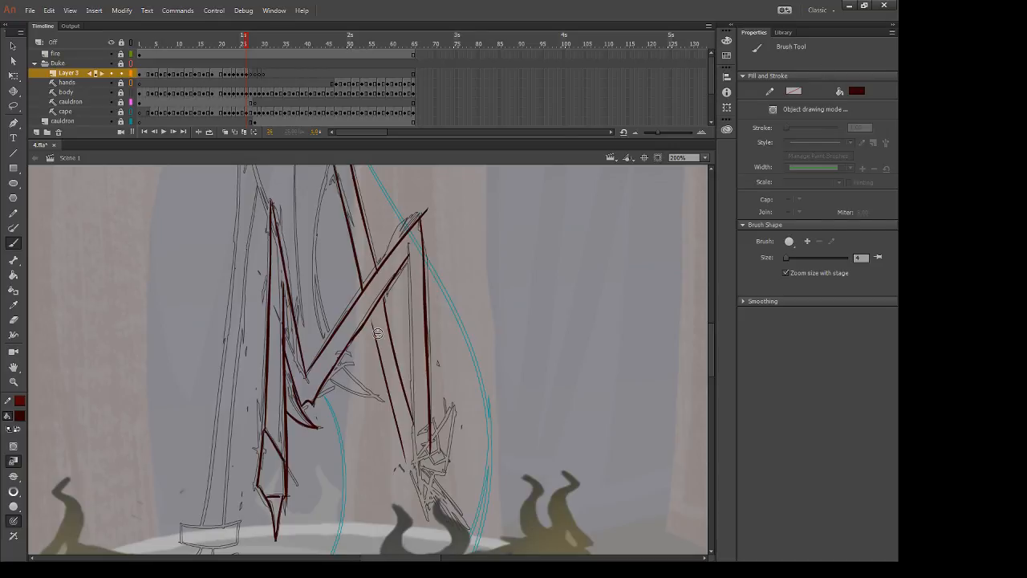
mouse_move(410, 241)
mouse_down()
mouse_move(405, 469)
mouse_move(450, 395)
mouse_move(429, 528)
mouse_up()
Step: Erase the stroke overshooting the bent limb's upper corner on frame 26
key(e)
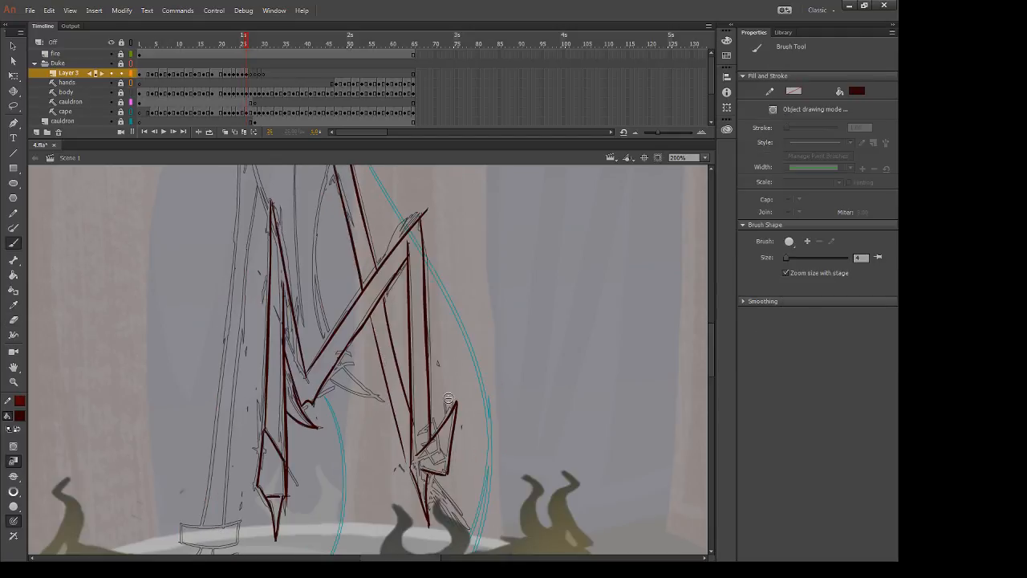
scroll(508, 355, up, 3)
key(e)
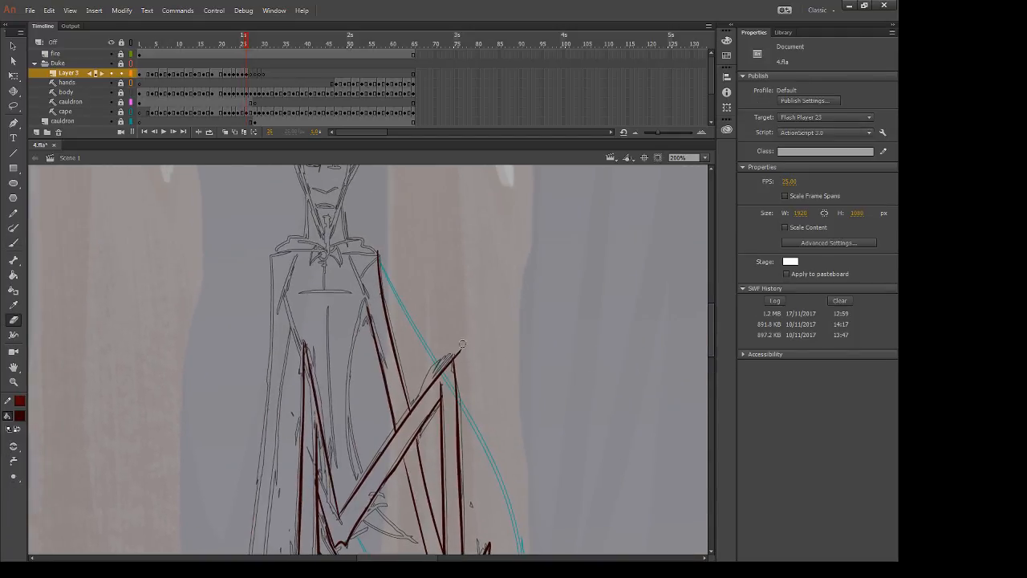
drag(459, 344, 460, 356)
drag(472, 334, 478, 351)
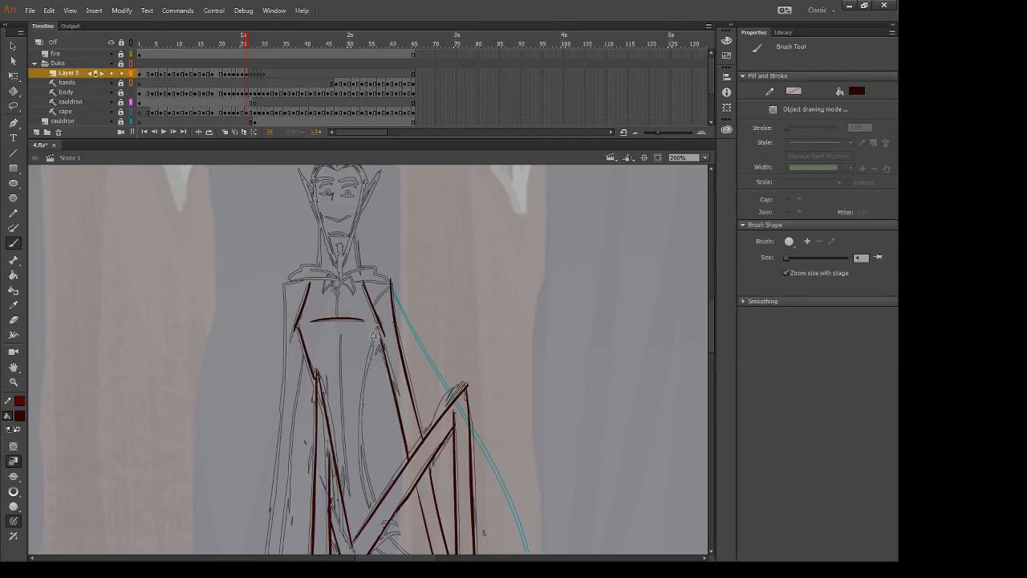
Step: Ink the torso's side curve, centre lines, collar folds and outer shoulder edges on frame 26, then erase stray marks beside the torso
mouse_move(375, 337)
mouse_down()
mouse_move(359, 419)
mouse_move(371, 506)
mouse_up()
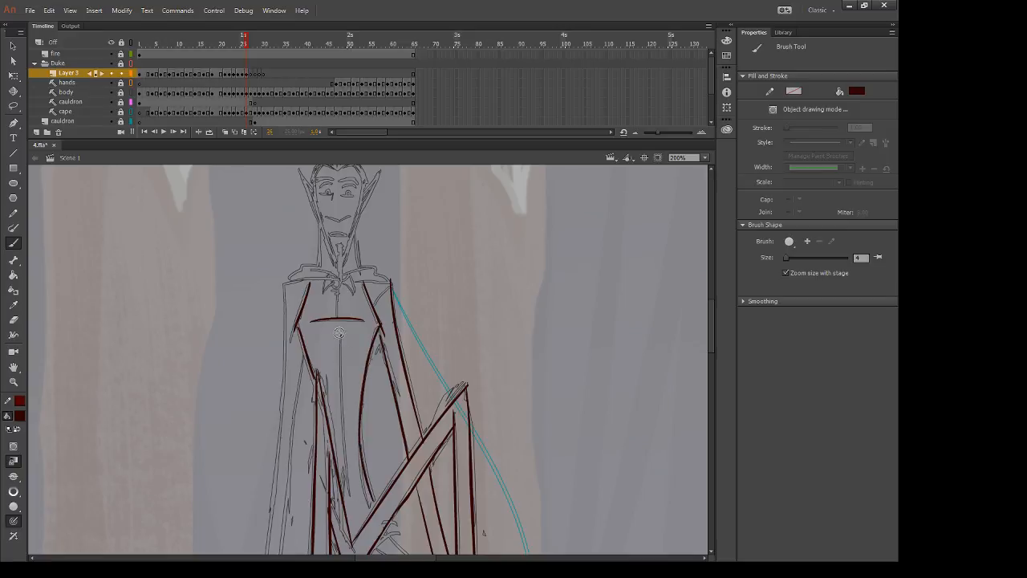
drag(340, 328, 341, 495)
drag(338, 290, 340, 317)
drag(391, 284, 375, 306)
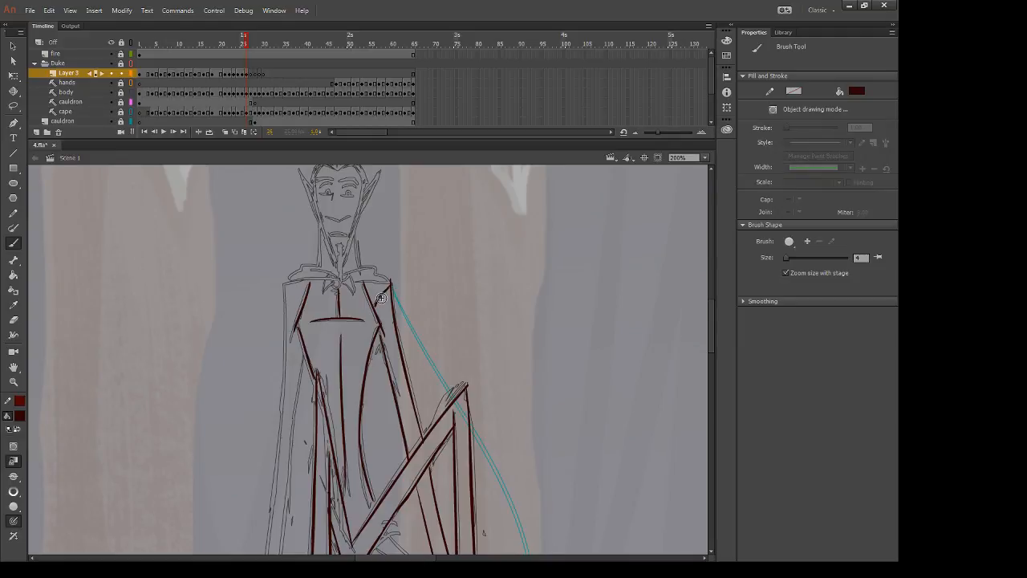
mouse_move(312, 280)
mouse_down()
mouse_move(283, 284)
mouse_move(286, 434)
mouse_up()
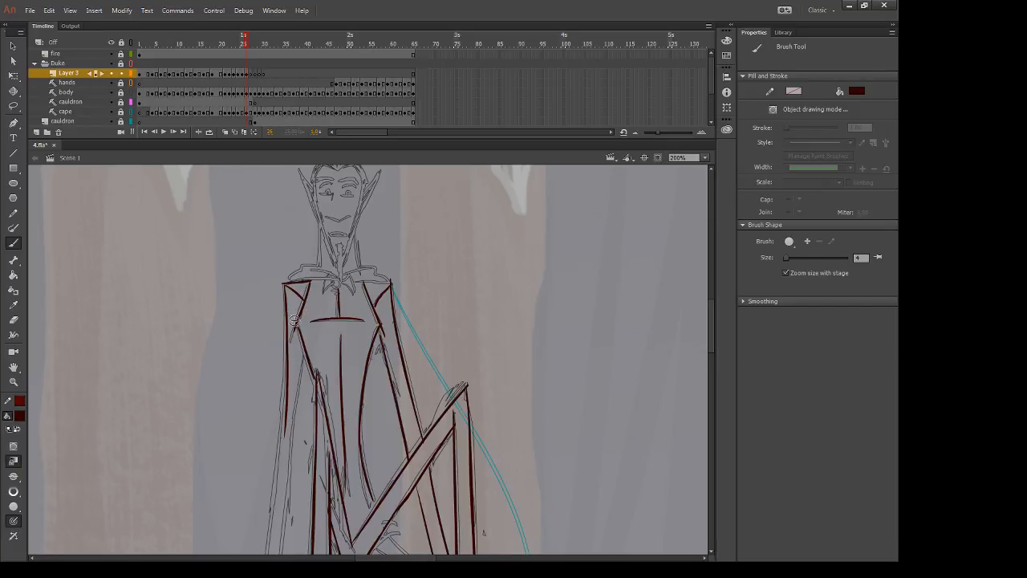
key(e)
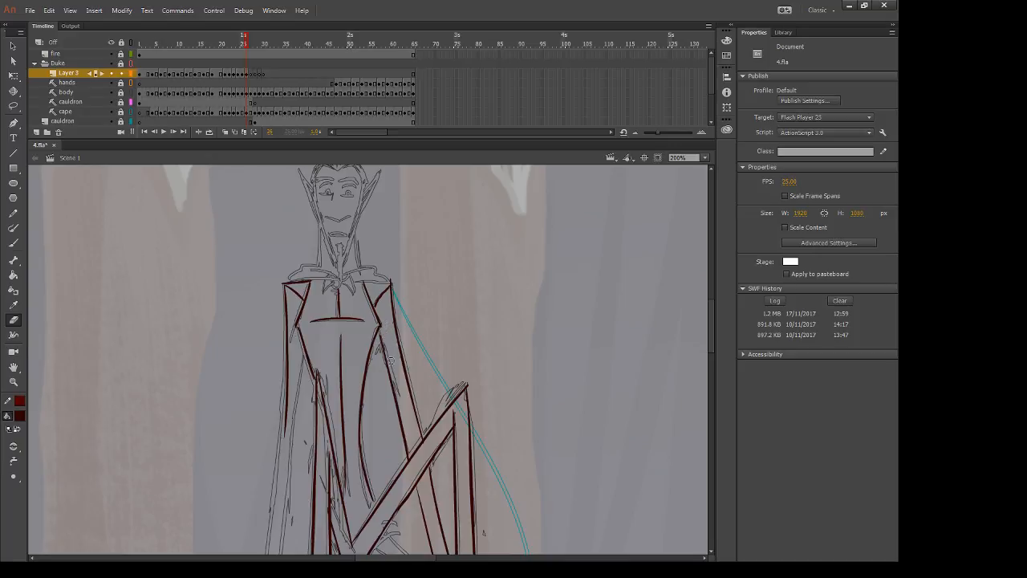
mouse_move(373, 408)
mouse_down()
mouse_move(388, 325)
mouse_move(386, 386)
mouse_up()
Step: Lasso the outer vertical line below the shoulder and rotate it with Free Transform to match the sketch
key(l)
mouse_move(262, 398)
mouse_down()
mouse_move(317, 386)
mouse_move(302, 278)
mouse_move(257, 392)
mouse_up()
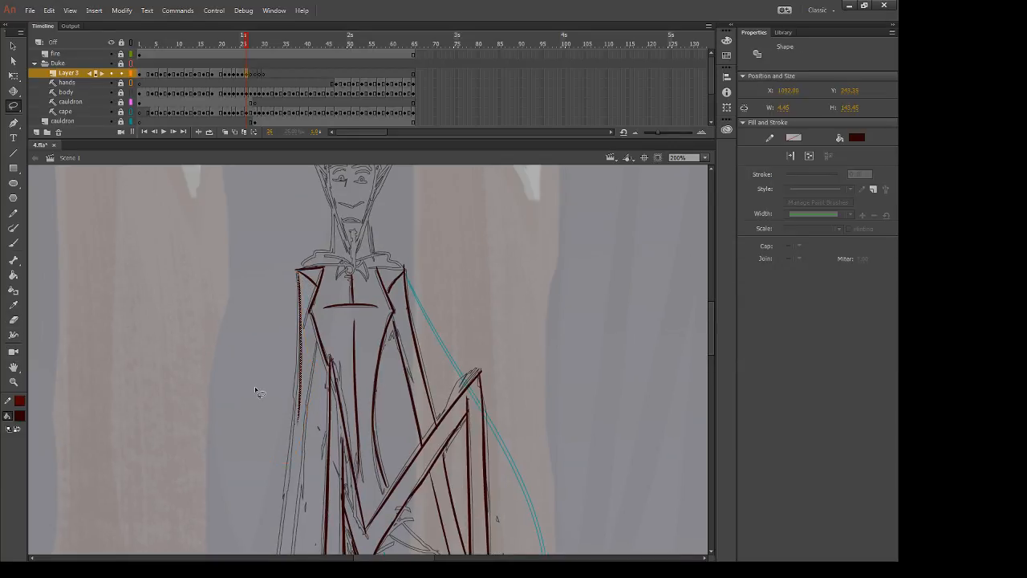
key(q)
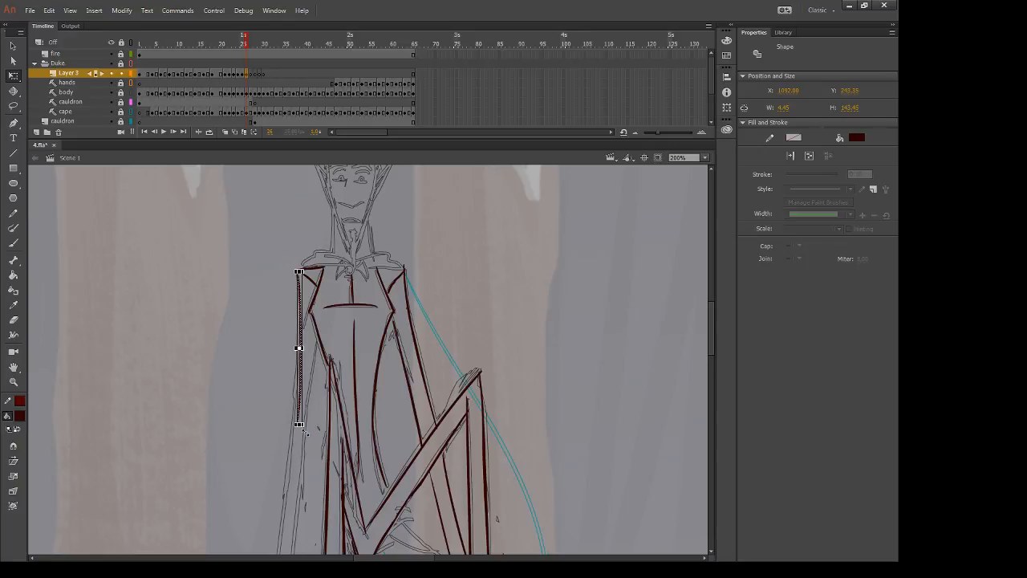
drag(305, 431, 289, 443)
click(279, 452)
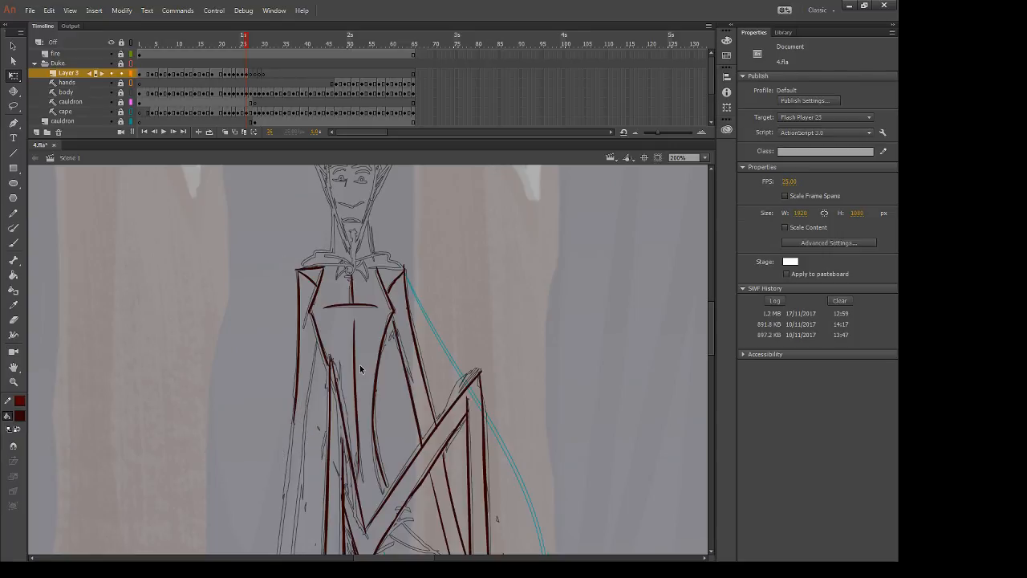
Step: Try a first stroke of the V-shaped face line, then tidy the bent limb's upper corner with the Eraser at 400% zoom
key(b)
scroll(458, 289, up, 3)
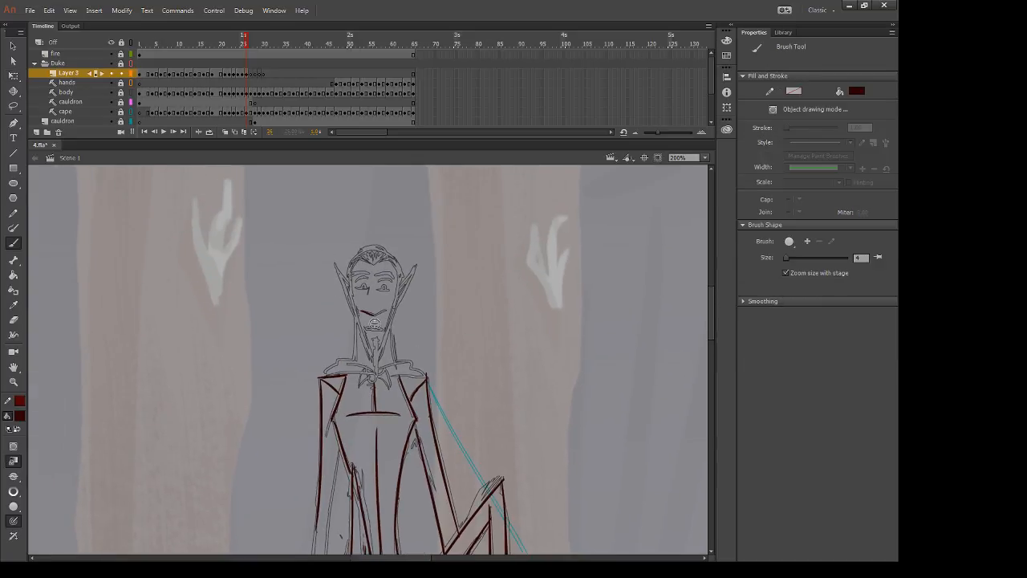
drag(362, 311, 391, 313)
key(ctrl+a)
key(ctrl+equal)
key(e)
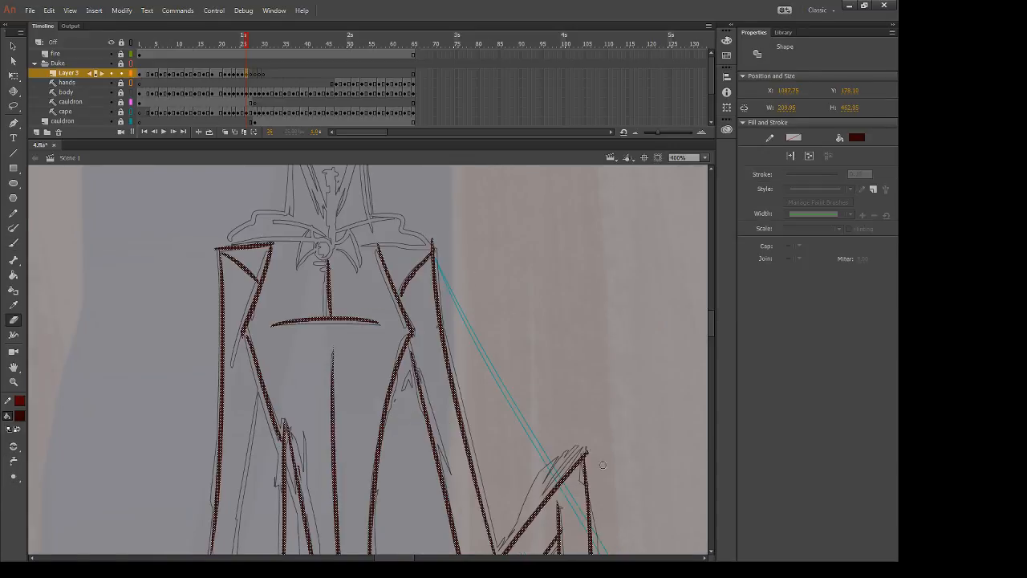
drag(596, 471, 594, 470)
scroll(594, 470, up, 5)
key(l)
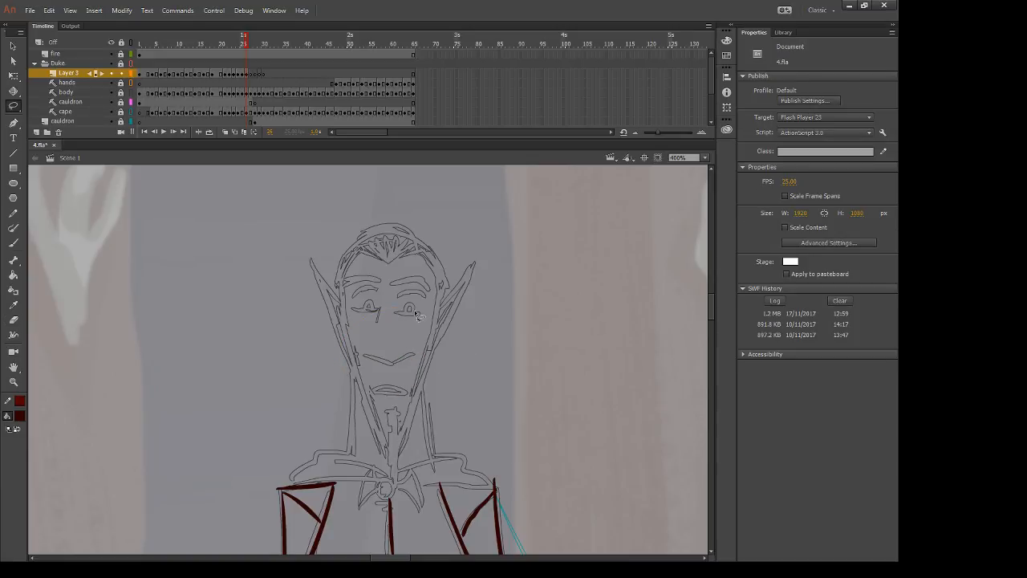
Step: Ink the V-shaped line on the face in frame 26 and compare the head with frame 25
key(b)
drag(361, 354, 392, 363)
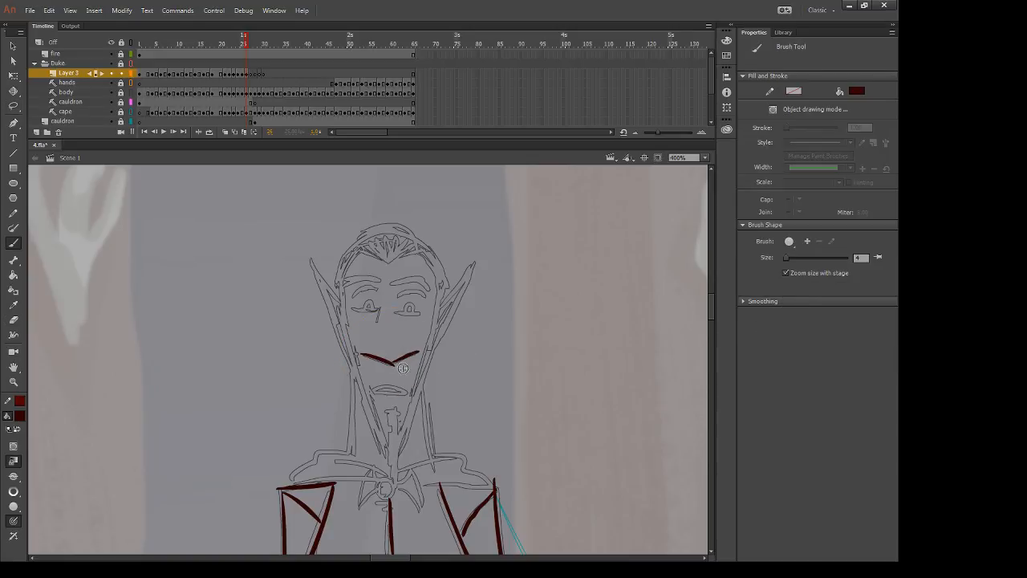
key(e)
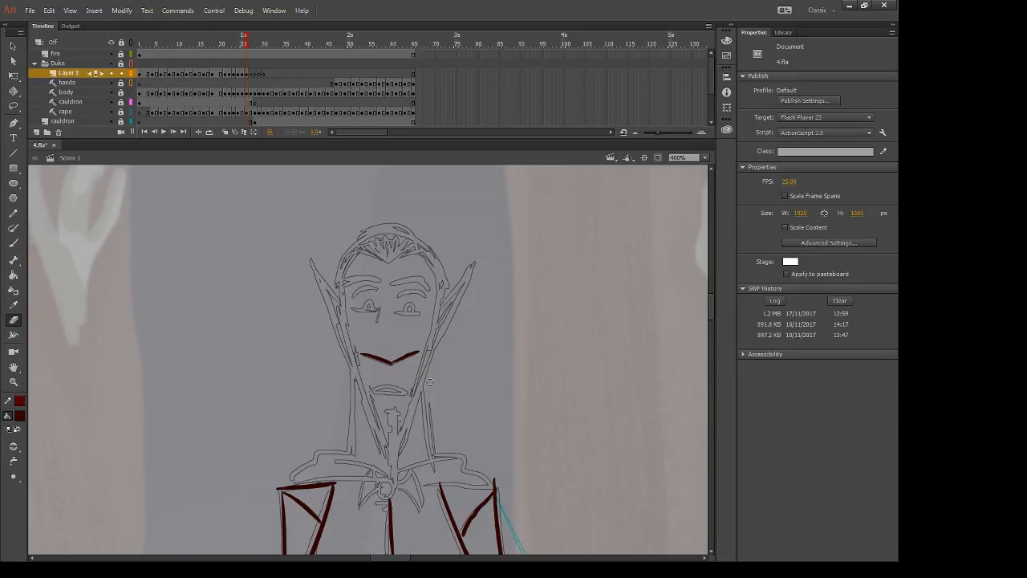
key(comma)
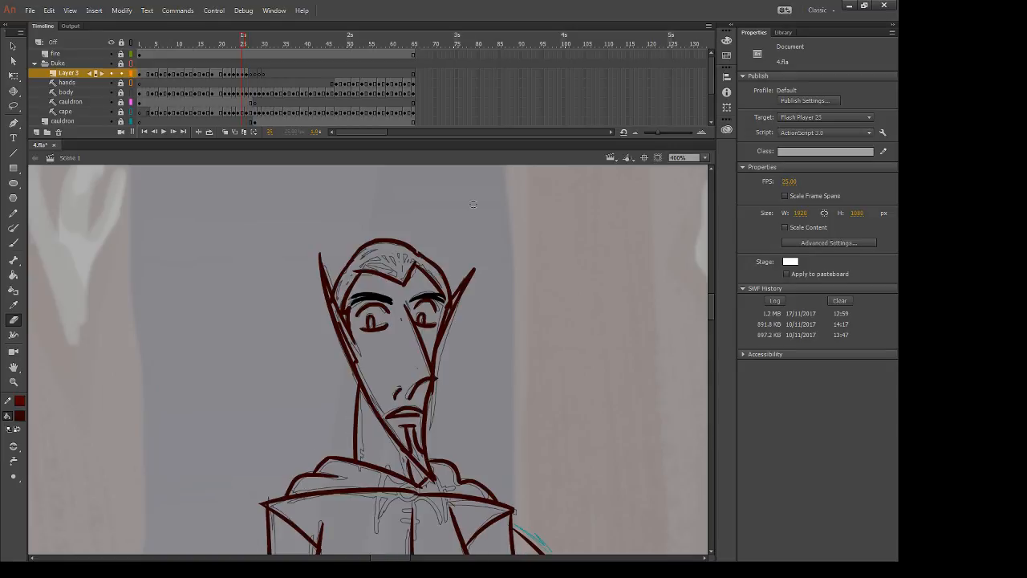
key(period)
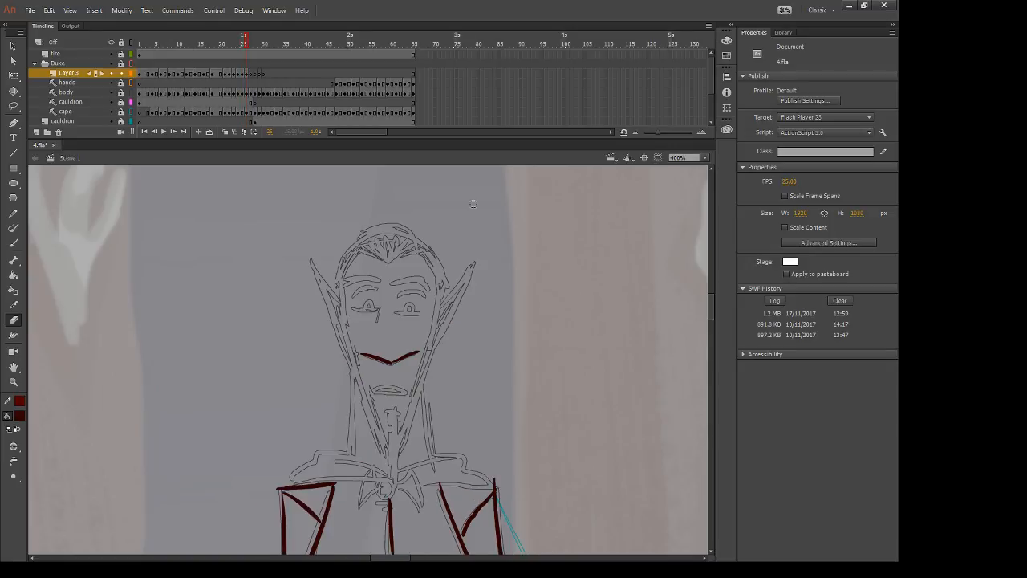
key(b)
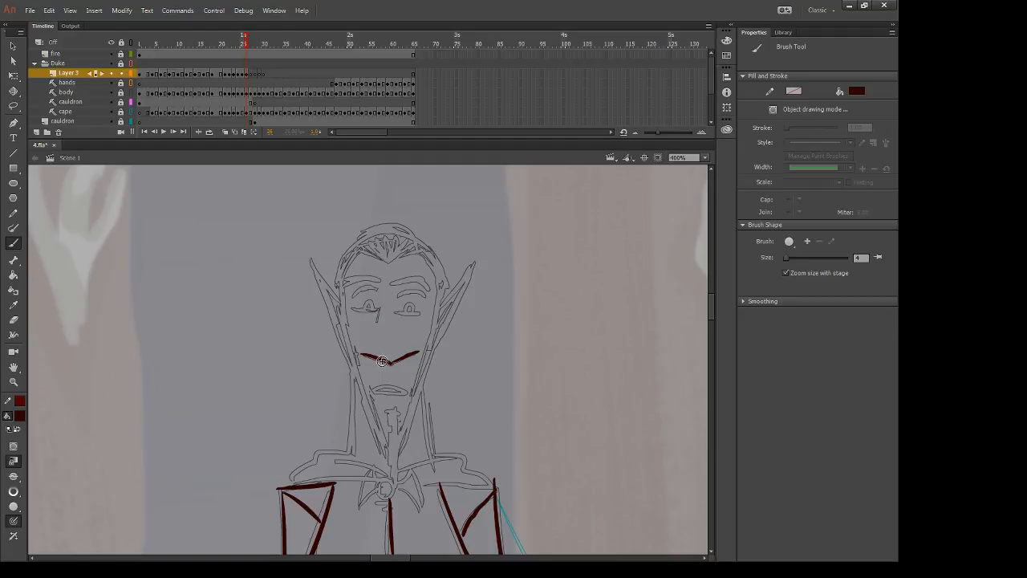
key(comma)
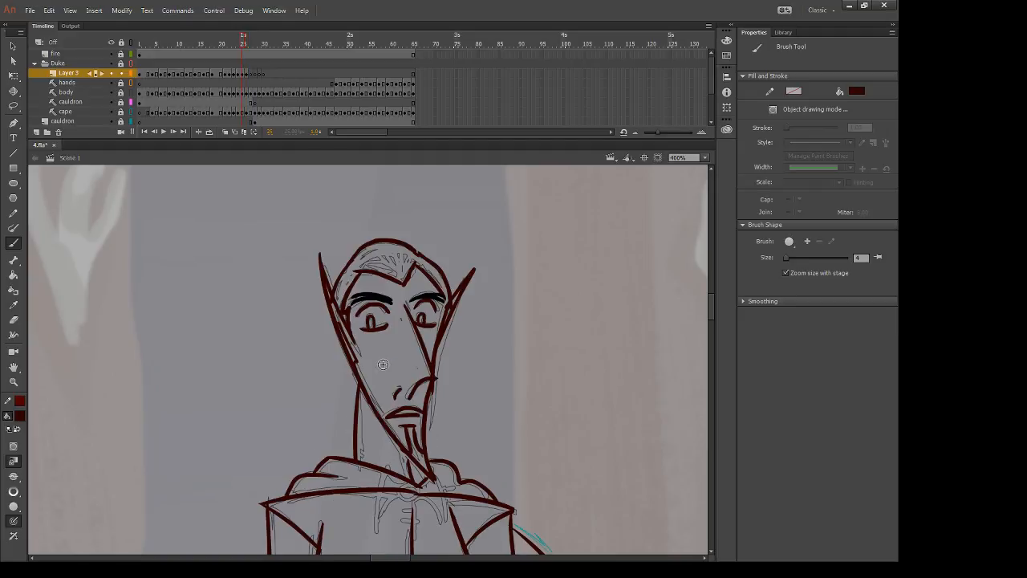
Step: Ink both eyes on frame 26 with arched upper lids, flat lower lids and small pupils, comparing them with frame 25
key(period)
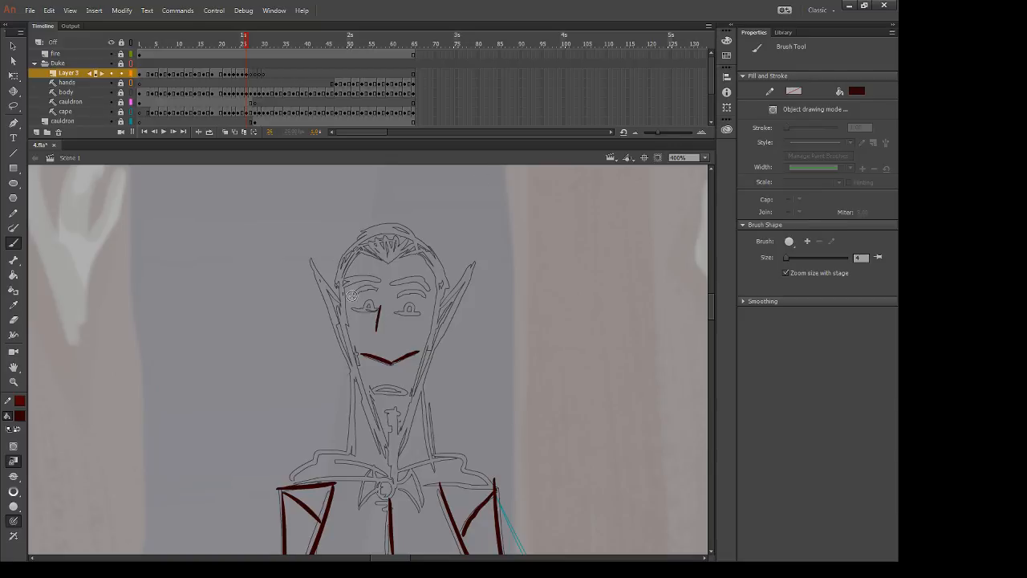
drag(350, 296, 377, 291)
key(ctrl+z)
drag(350, 297, 380, 288)
drag(397, 296, 427, 294)
drag(353, 308, 419, 313)
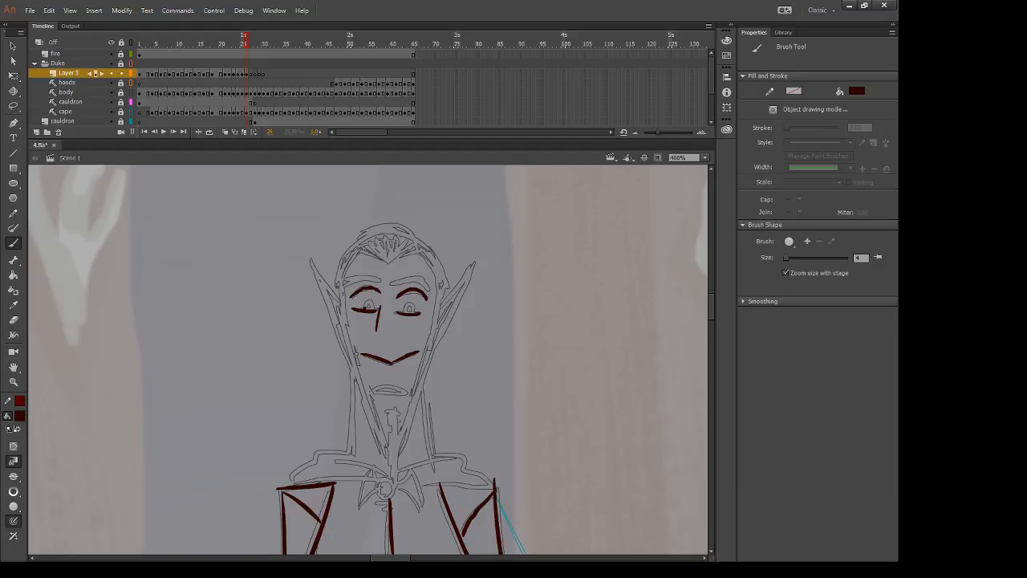
drag(366, 309, 374, 309)
drag(406, 312, 414, 312)
key(comma)
key(period)
Step: Ink the V-shaped hairline and the left-hand side of the face, with its pointed ear and jaw line down to the chin
mouse_move(354, 249)
mouse_down()
mouse_move(387, 262)
mouse_move(417, 250)
mouse_up()
drag(354, 250, 347, 344)
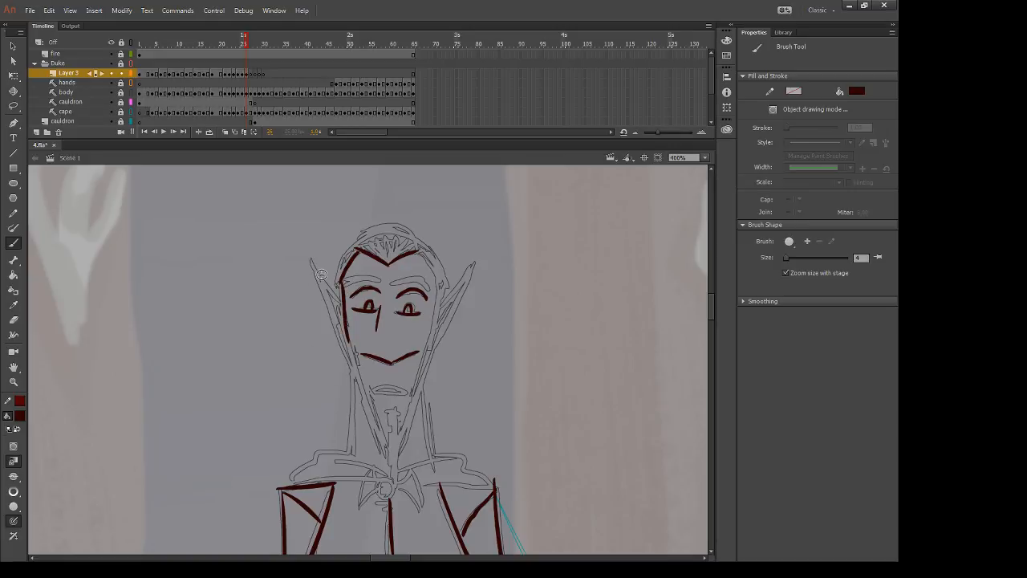
drag(310, 257, 341, 307)
key(ctrl+z)
mouse_move(306, 253)
mouse_down()
mouse_move(345, 312)
mouse_move(329, 306)
mouse_move(311, 266)
mouse_move(354, 371)
mouse_up()
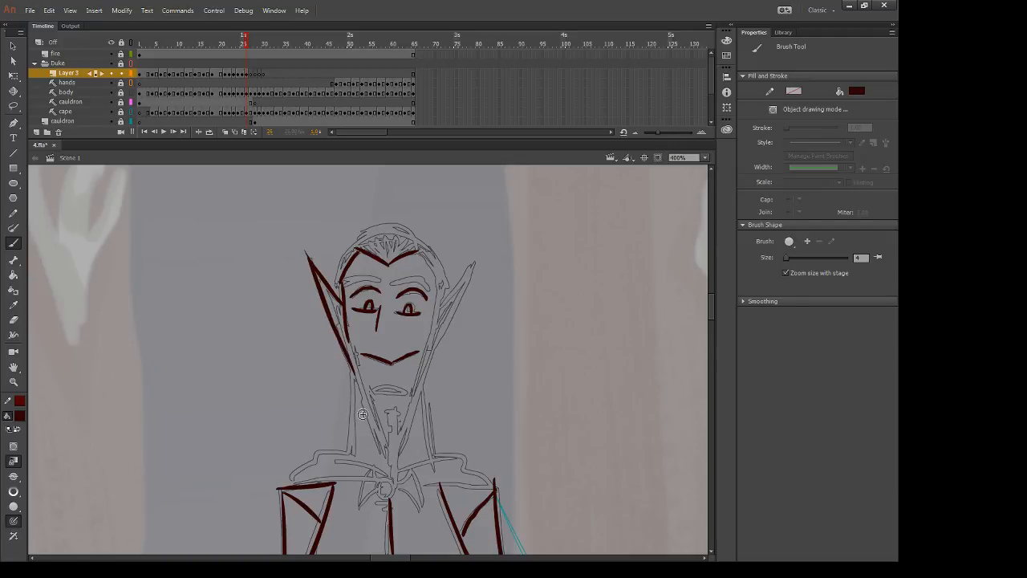
mouse_move(359, 379)
mouse_down()
mouse_move(362, 395)
mouse_move(373, 393)
mouse_move(394, 482)
mouse_up()
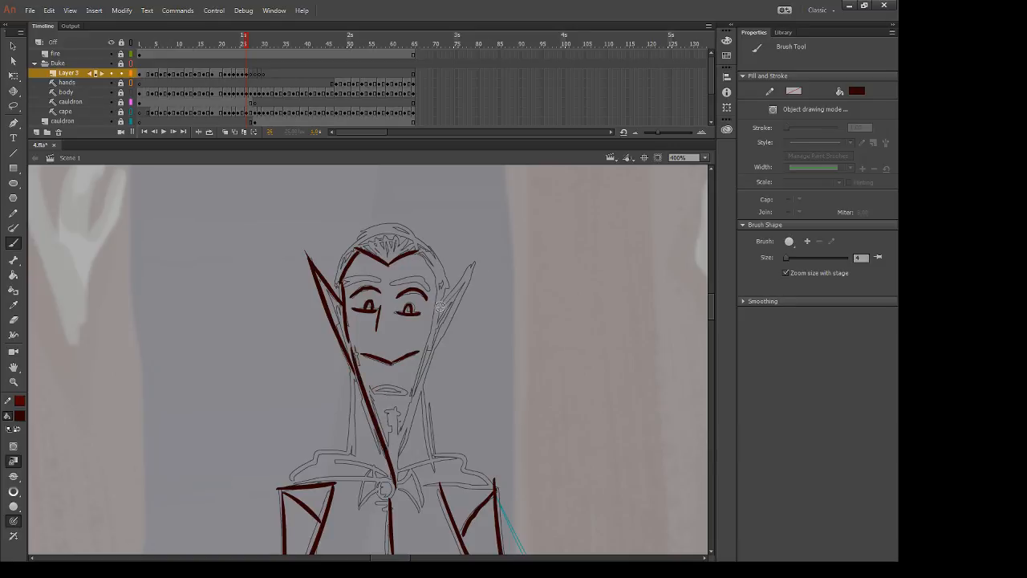
Step: Ink the right-hand pointed ear and the straight jaw line running from it down to the chin point
drag(440, 306, 483, 249)
drag(483, 249, 426, 366)
key(ctrl+z)
drag(483, 247, 428, 353)
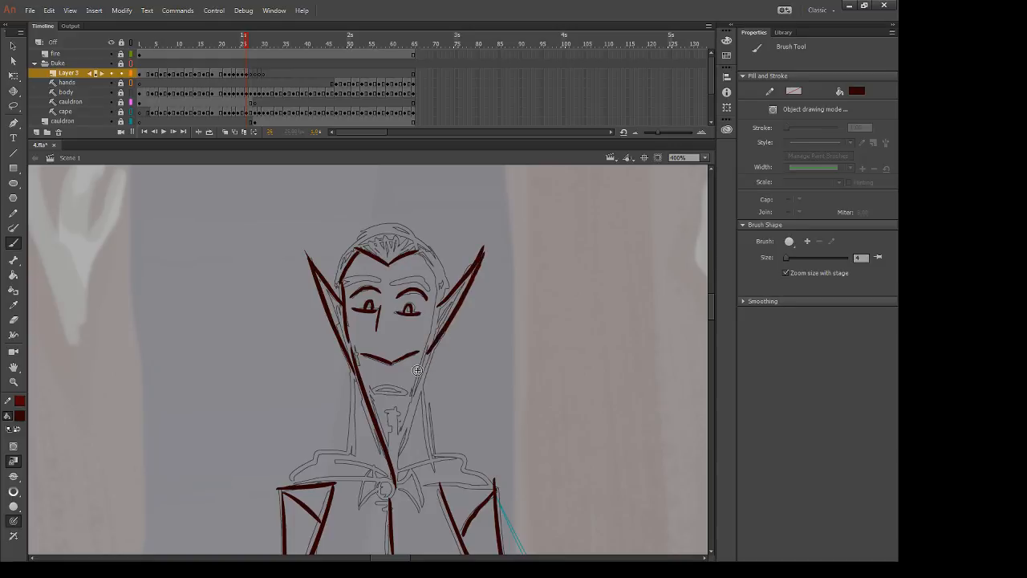
drag(439, 318, 394, 472)
key(ctrl+z)
drag(438, 319, 388, 461)
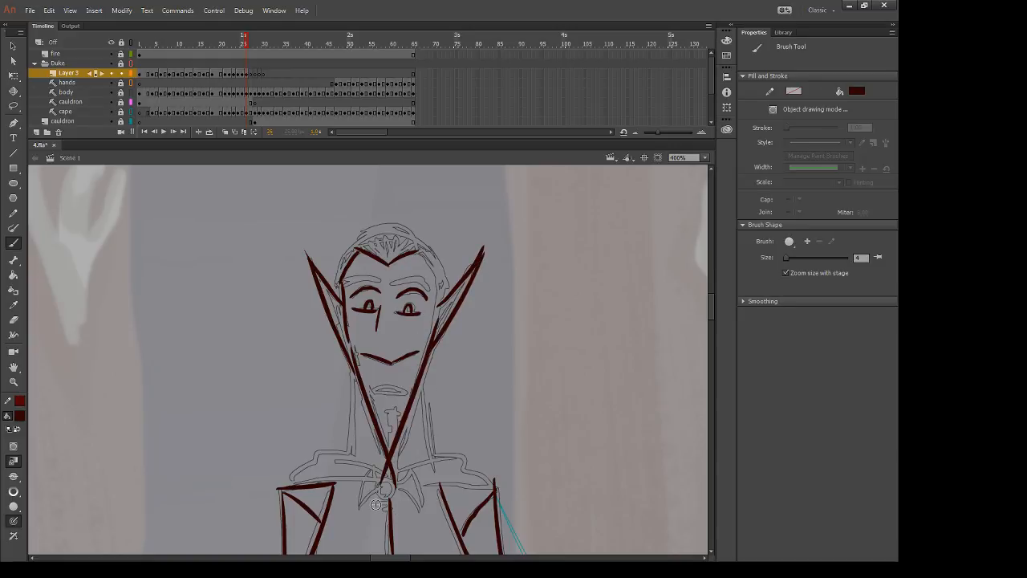
key(ctrl+z)
drag(433, 335, 393, 470)
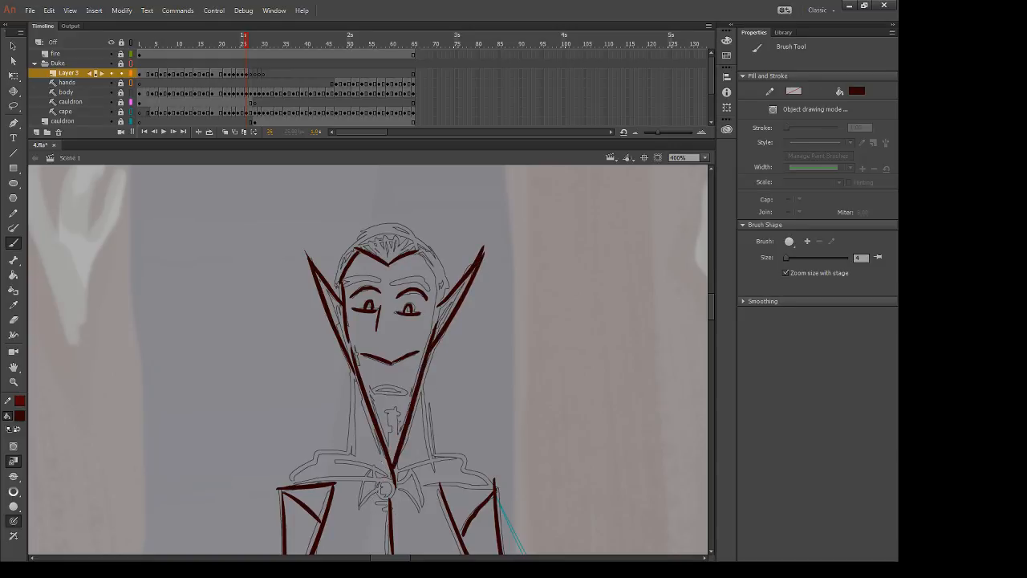
Step: Trim the chin crossing and the right-hand ear tip with the Eraser, then ink the inner lines of both ears
key(e)
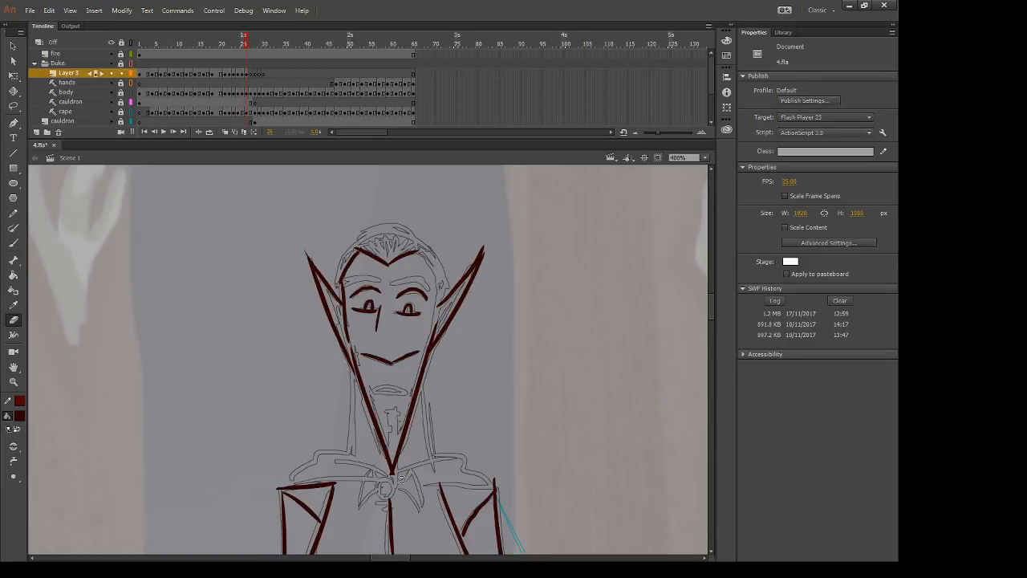
key(b)
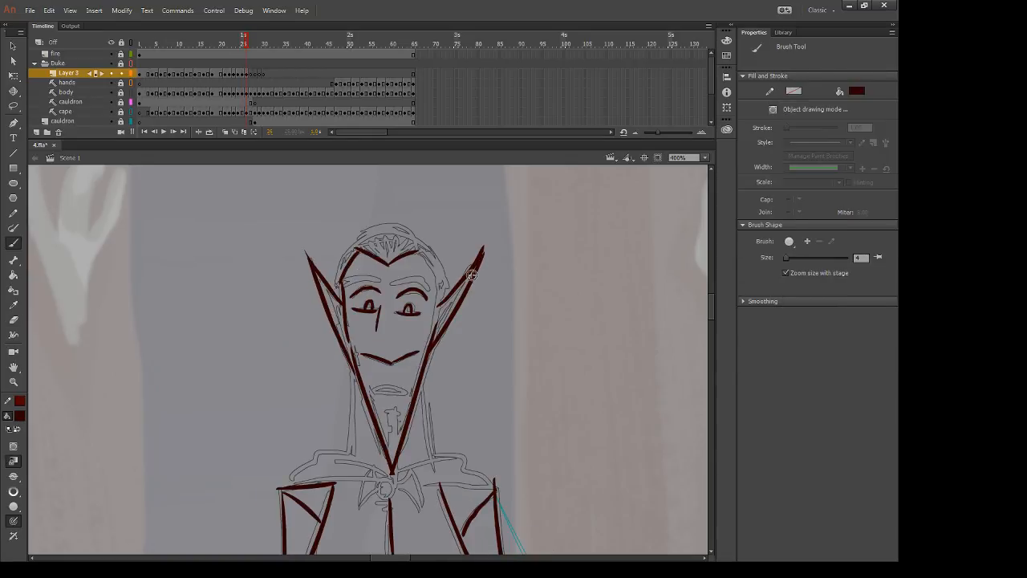
key(e)
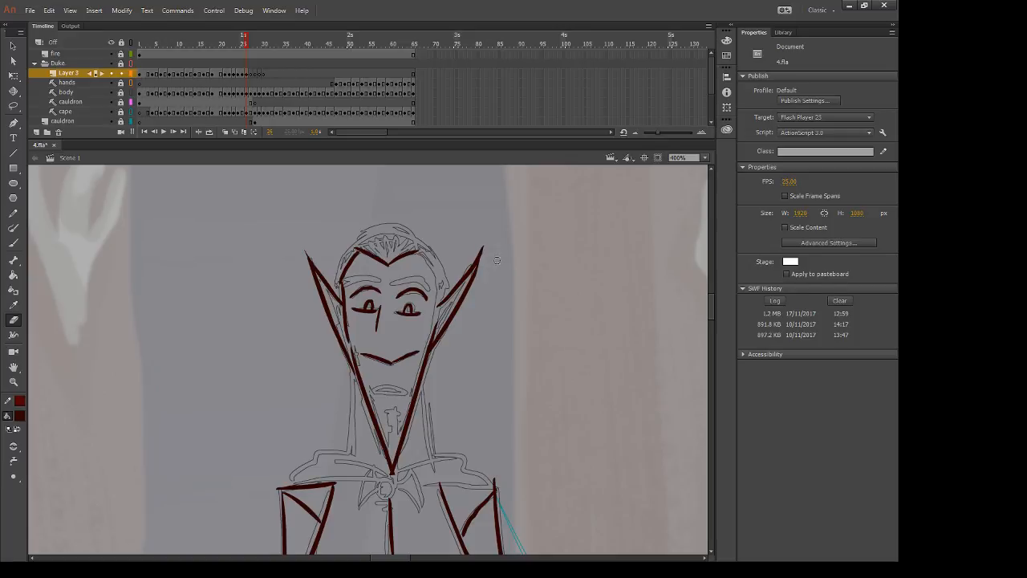
key(b)
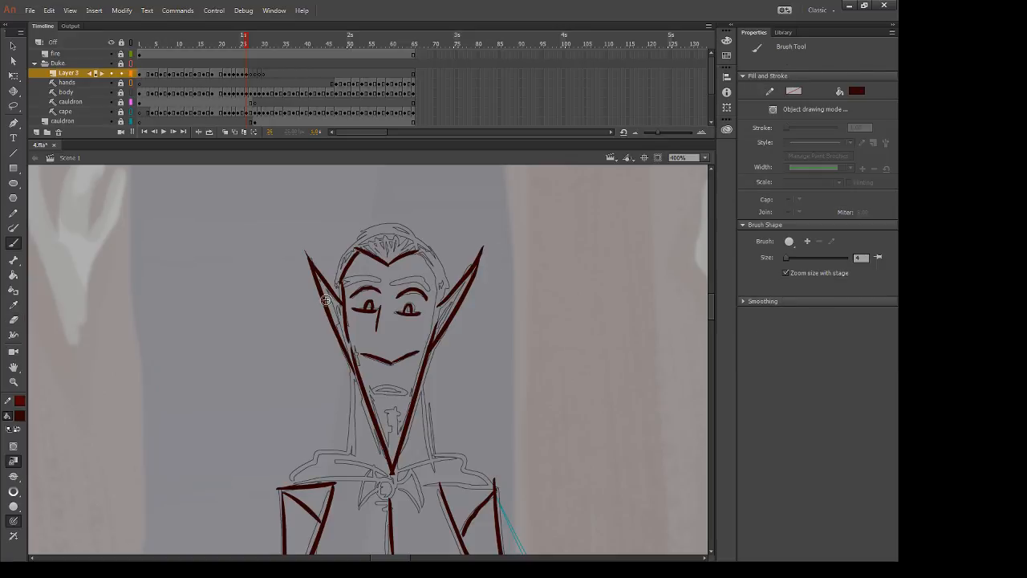
drag(325, 299, 344, 330)
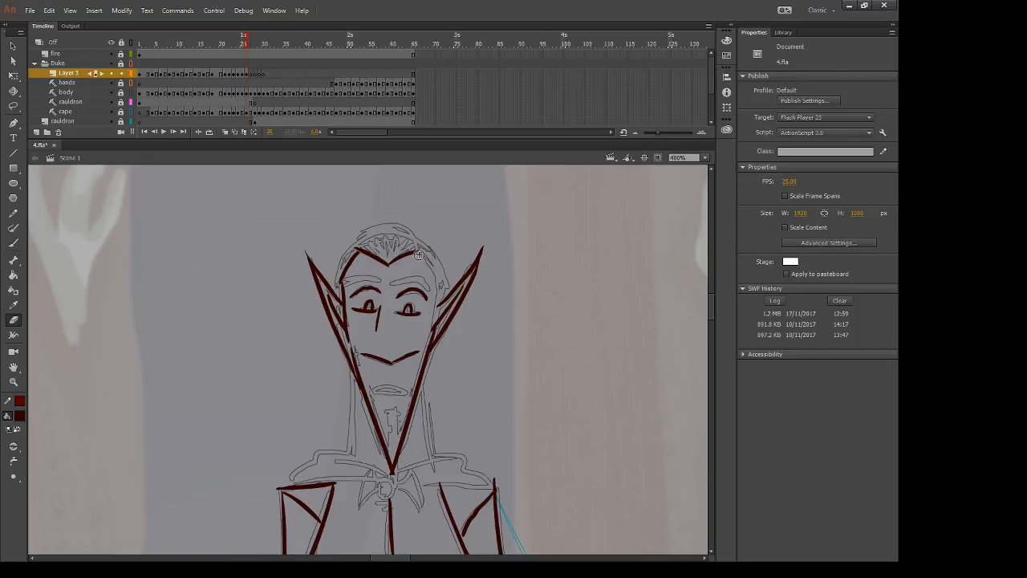
Step: Compare the head with frame 25 and ink the skull outline over the top of the head from ear to ear
key(b)
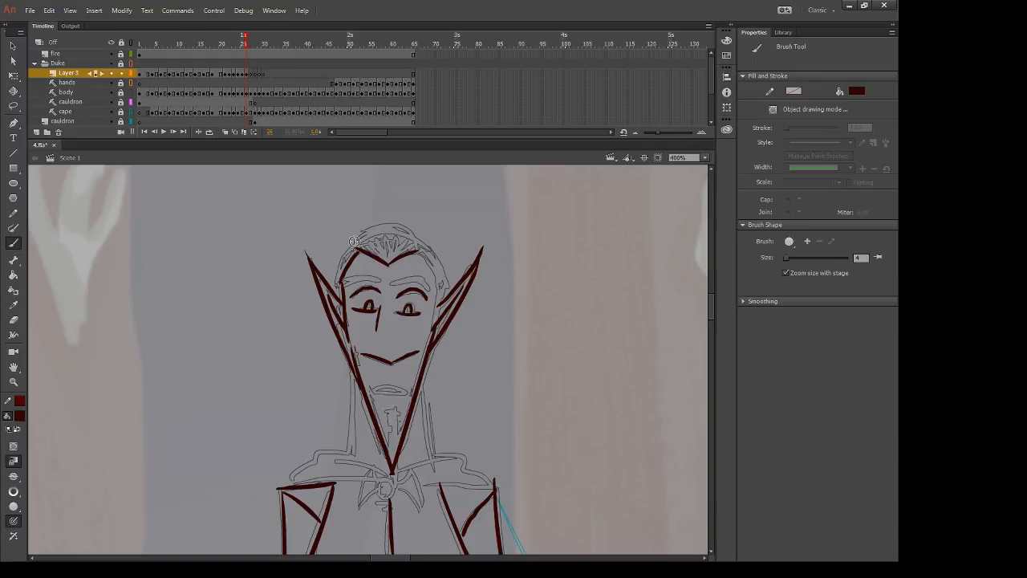
key(comma)
key(period)
drag(355, 248, 335, 287)
mouse_move(353, 243)
mouse_down()
mouse_move(387, 228)
mouse_move(425, 245)
mouse_move(447, 294)
mouse_up()
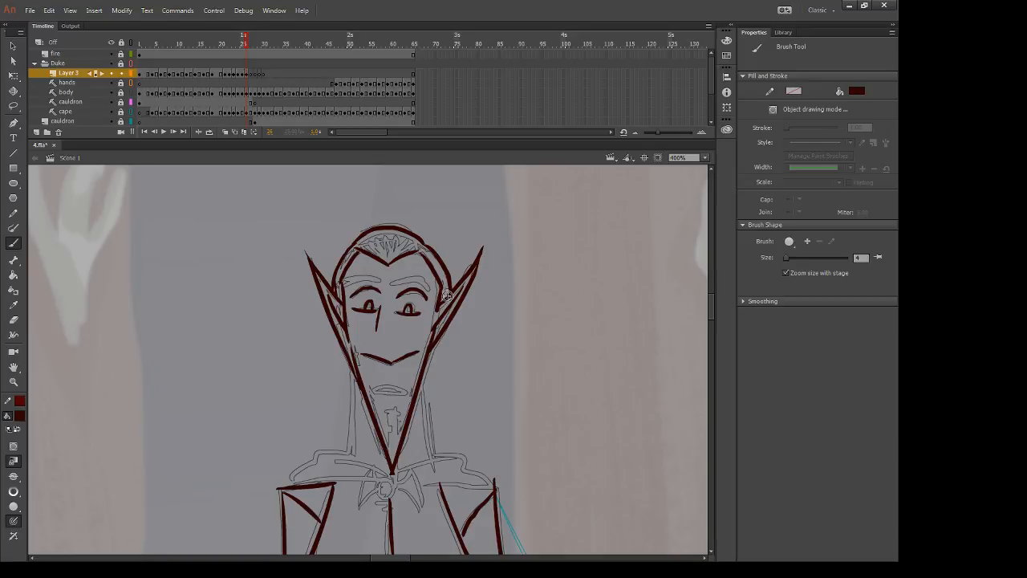
Step: Erase the skull outline above the right-hand ear and redraw it closer to the sketched head
key(e)
drag(427, 246, 449, 296)
key(b)
mouse_move(423, 244)
mouse_down()
mouse_move(443, 278)
mouse_move(439, 298)
mouse_up()
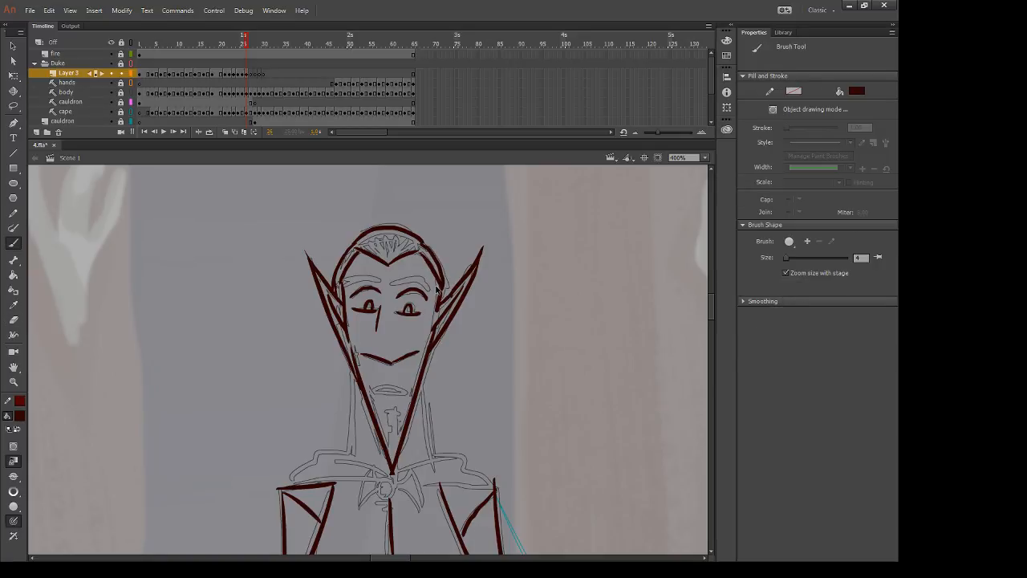
key(ctrl+z)
drag(425, 243, 449, 294)
key(ctrl+z)
drag(425, 249, 445, 293)
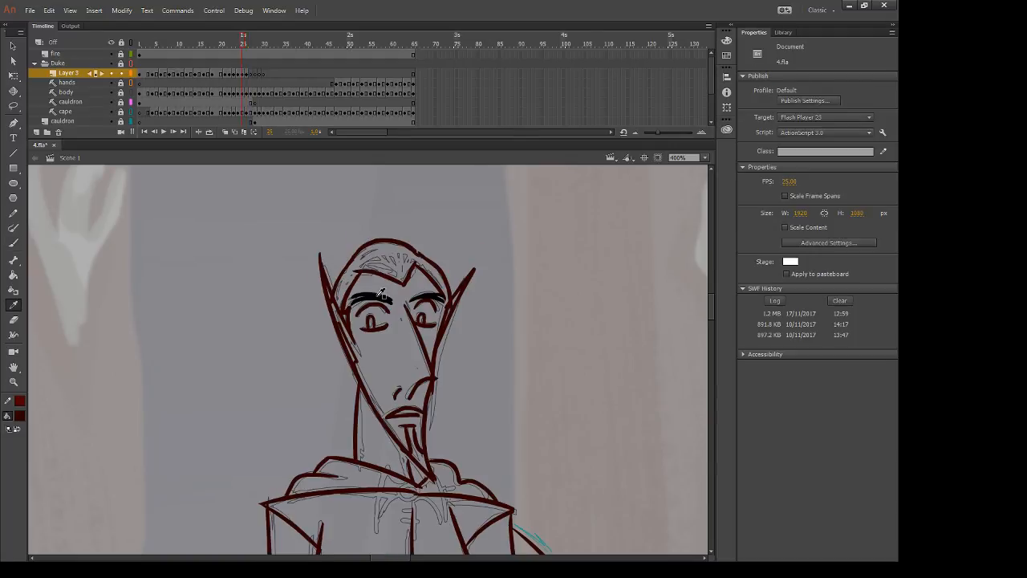
Step: Paint both thick eyebrows on frame 26 in the black from frame 25, then sample the dark red line colour again
key(k)
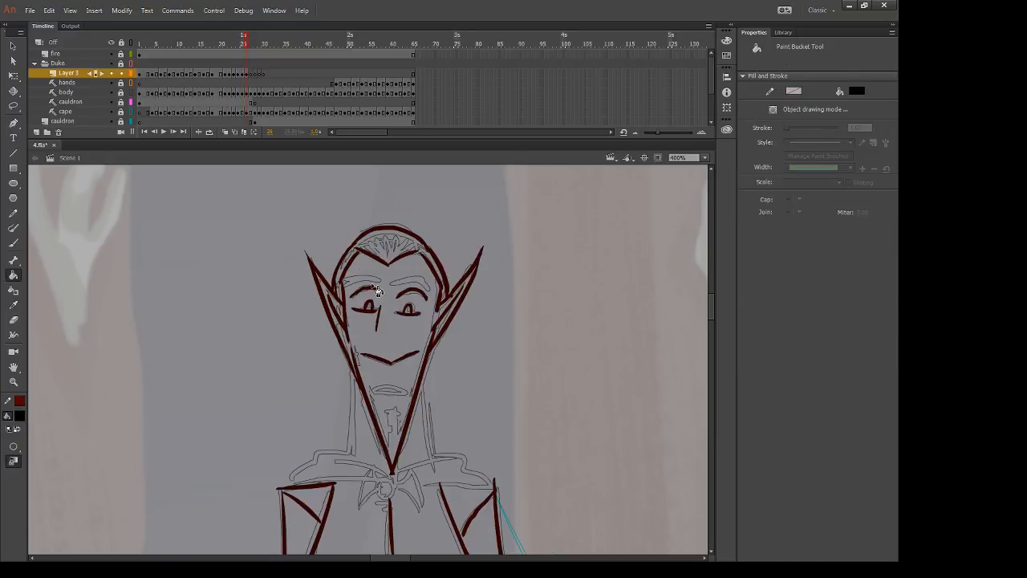
key(b)
drag(346, 284, 437, 287)
key(ctrl+z)
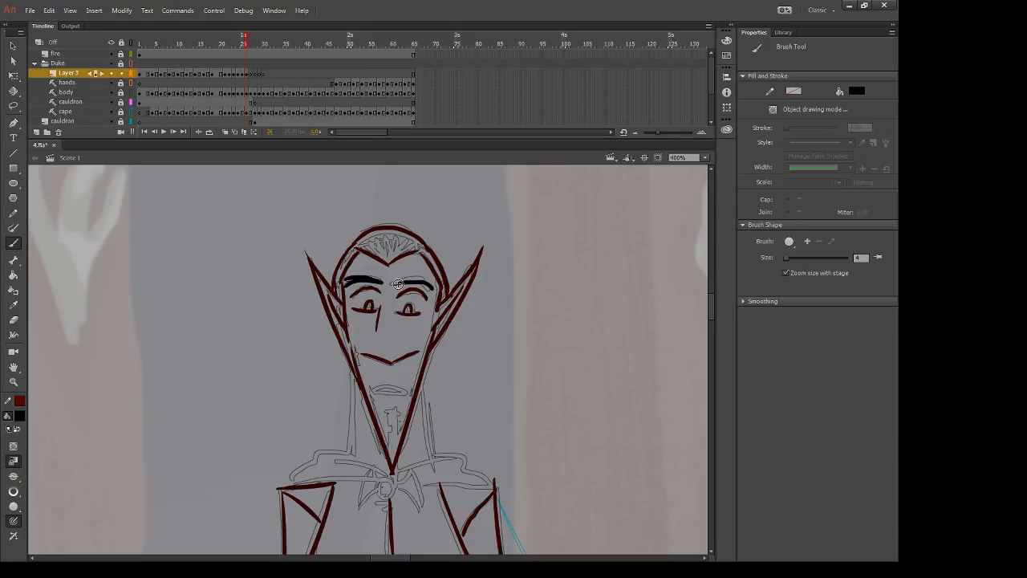
key(i)
click(342, 337)
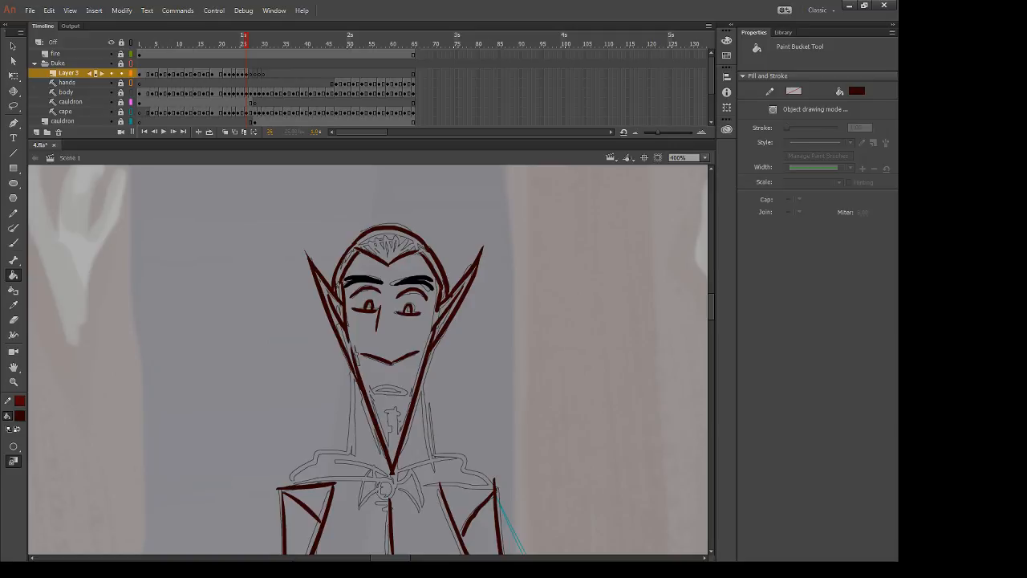
Step: Compare the head with frame 25 and shorten the right-hand ear's tip with the Eraser
key(comma)
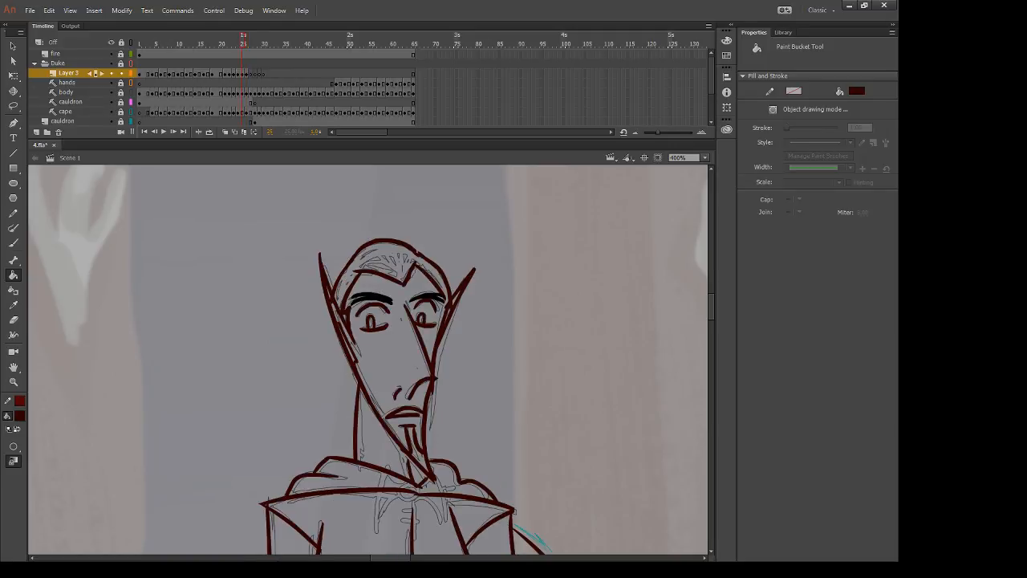
key(period)
key(e)
mouse_move(486, 235)
mouse_down()
mouse_move(461, 254)
mouse_move(464, 273)
mouse_up()
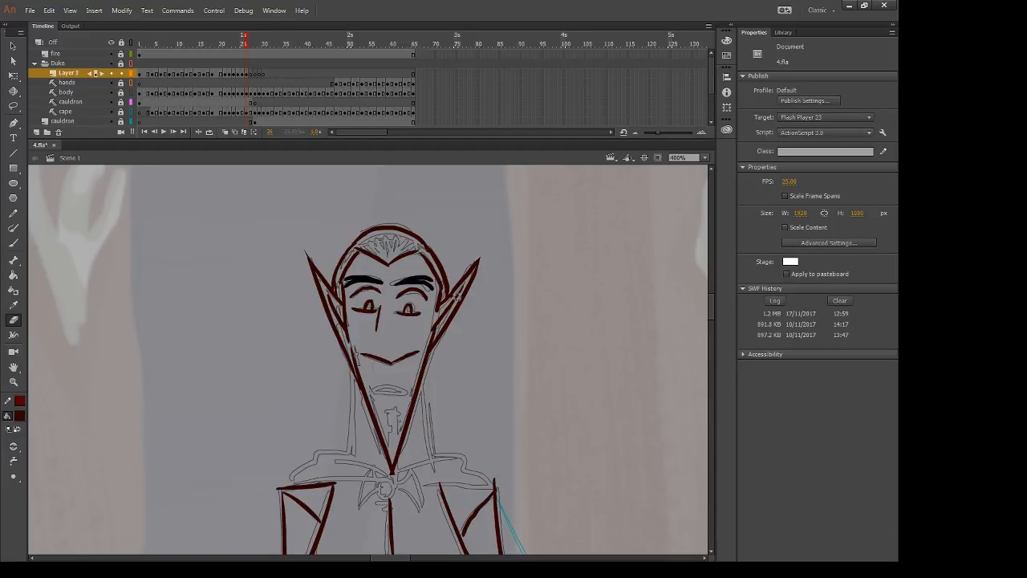
Step: Ink the mouth, the goatee on the chin and both side lines of the neck with the Brush
key(b)
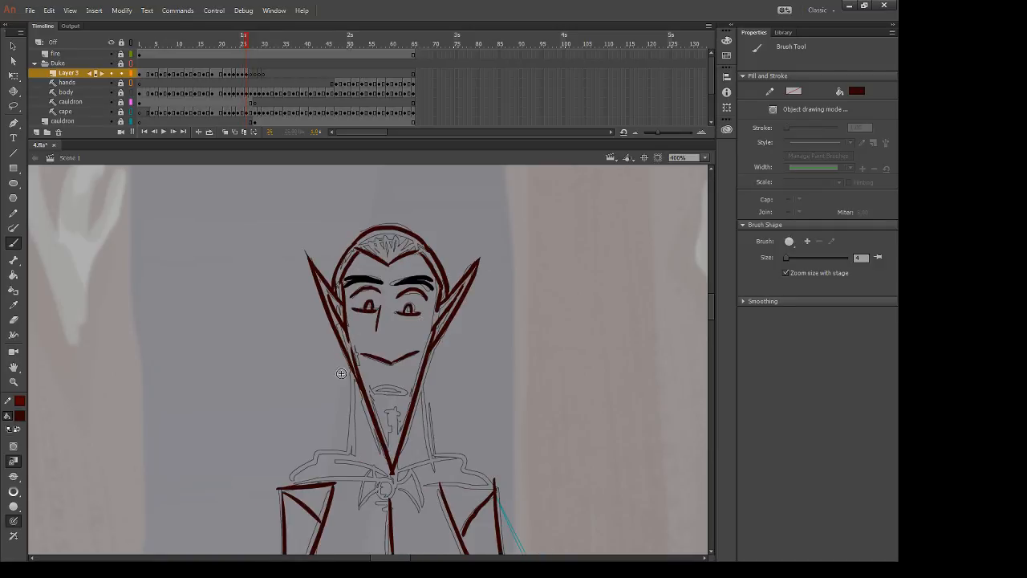
mouse_move(371, 388)
mouse_down()
mouse_move(408, 394)
mouse_move(395, 393)
mouse_move(408, 395)
mouse_move(383, 438)
mouse_move(396, 438)
mouse_move(395, 415)
mouse_up()
key(ctrl+z)
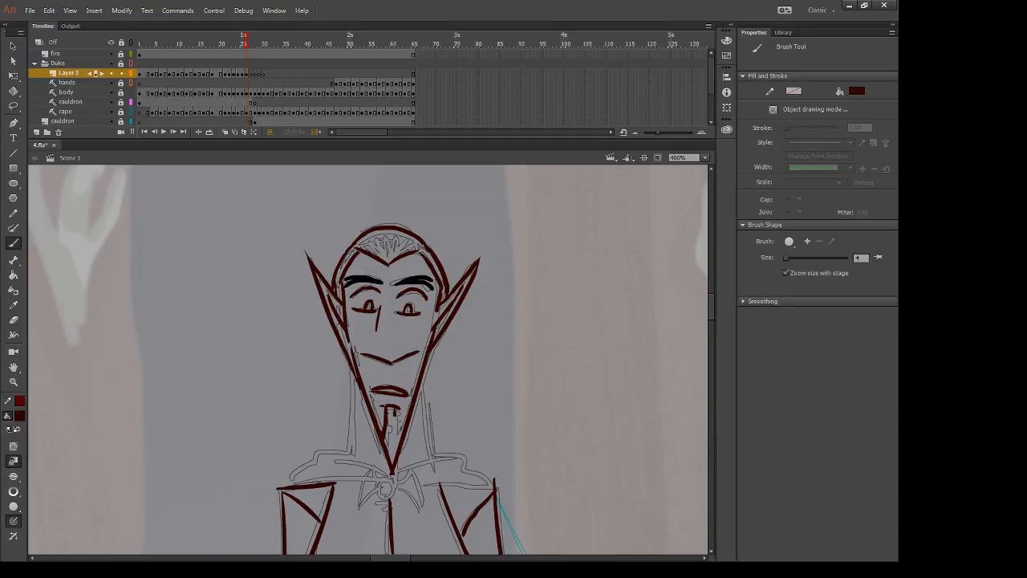
drag(351, 369, 349, 457)
drag(426, 379, 435, 470)
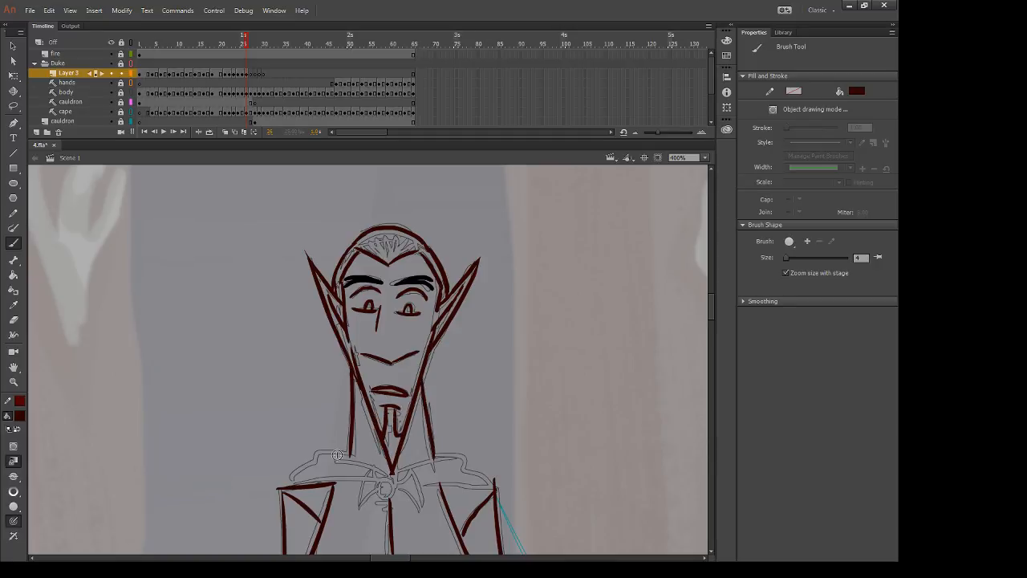
Step: Ink the collar's folded upper edges and lower edge across the shoulders, then erase the stray line end at its centre
mouse_move(346, 448)
mouse_down()
mouse_move(298, 446)
mouse_move(289, 477)
mouse_move(315, 451)
mouse_move(404, 493)
mouse_move(390, 477)
mouse_move(465, 457)
mouse_up()
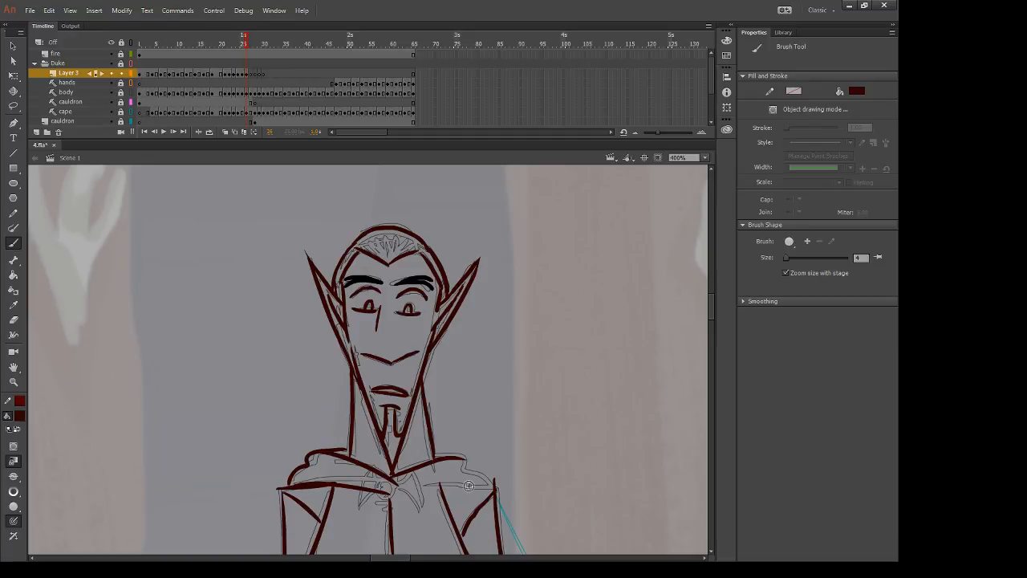
drag(390, 486, 454, 451)
drag(394, 491, 488, 489)
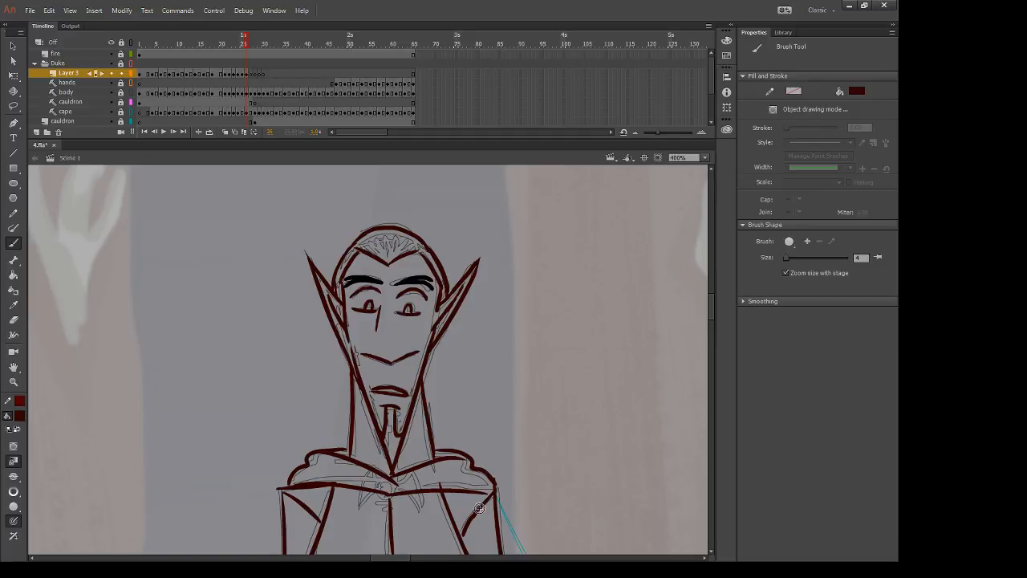
key(ctrl+z)
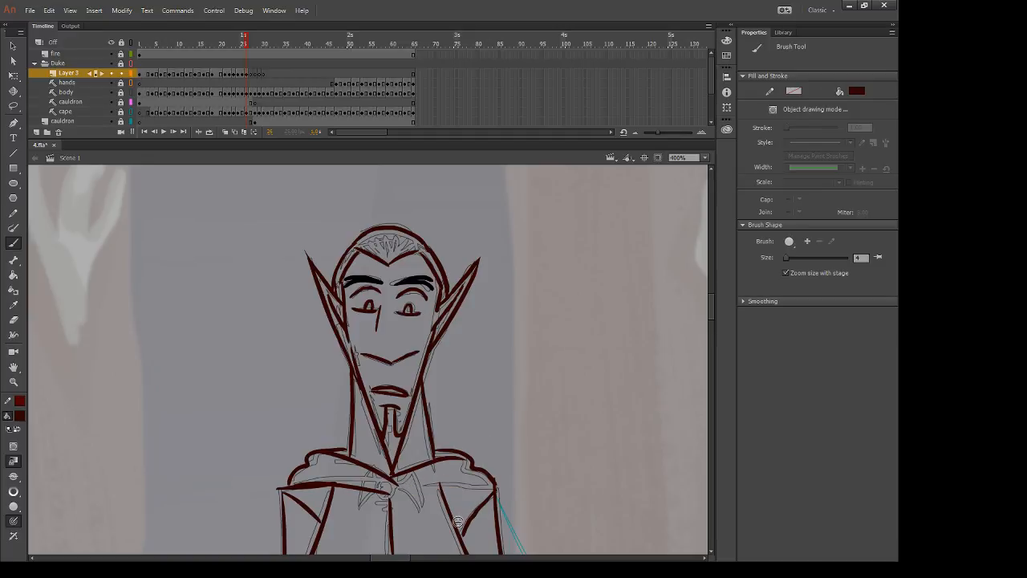
drag(390, 488, 491, 486)
key(e)
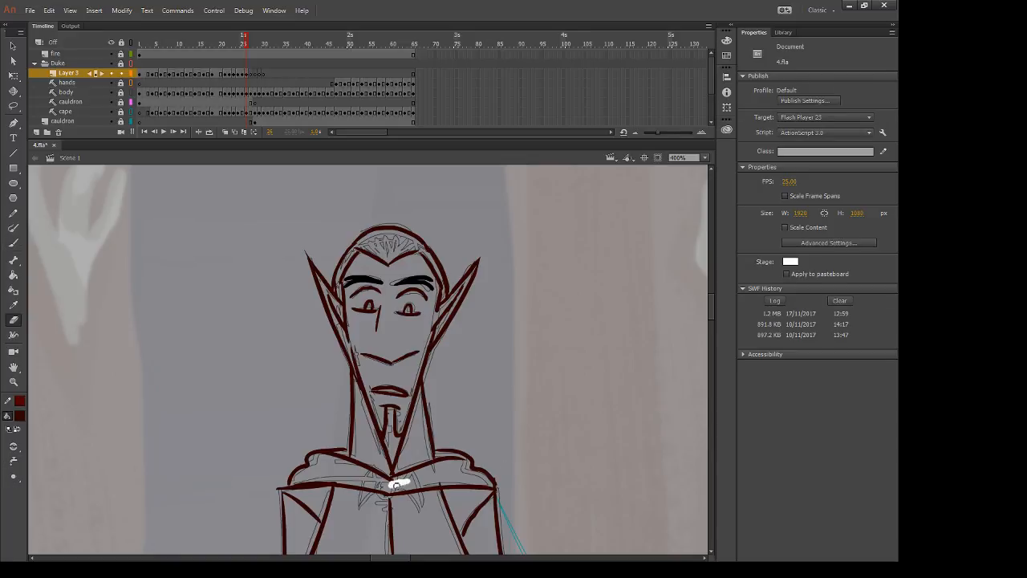
key(b)
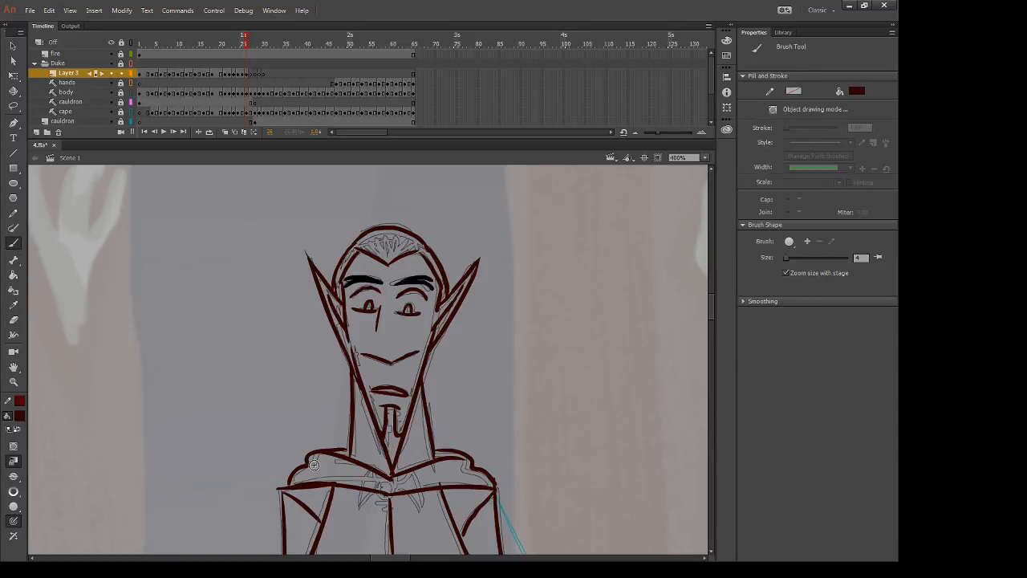
Step: Ink the curved pointed spikes beside the lower corner of the bent limb
drag(314, 465, 373, 141)
drag(285, 328, 305, 260)
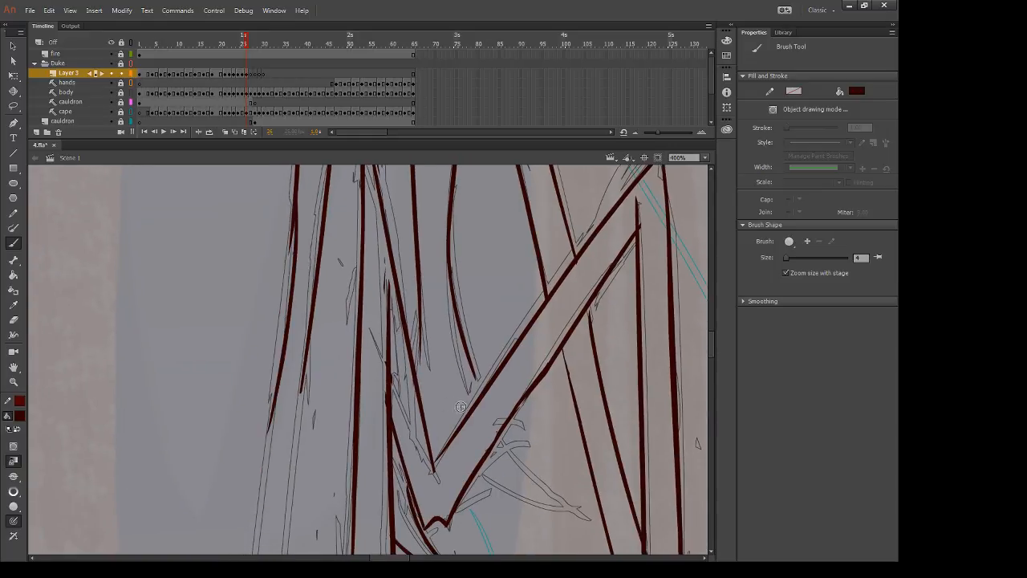
drag(497, 439, 579, 507)
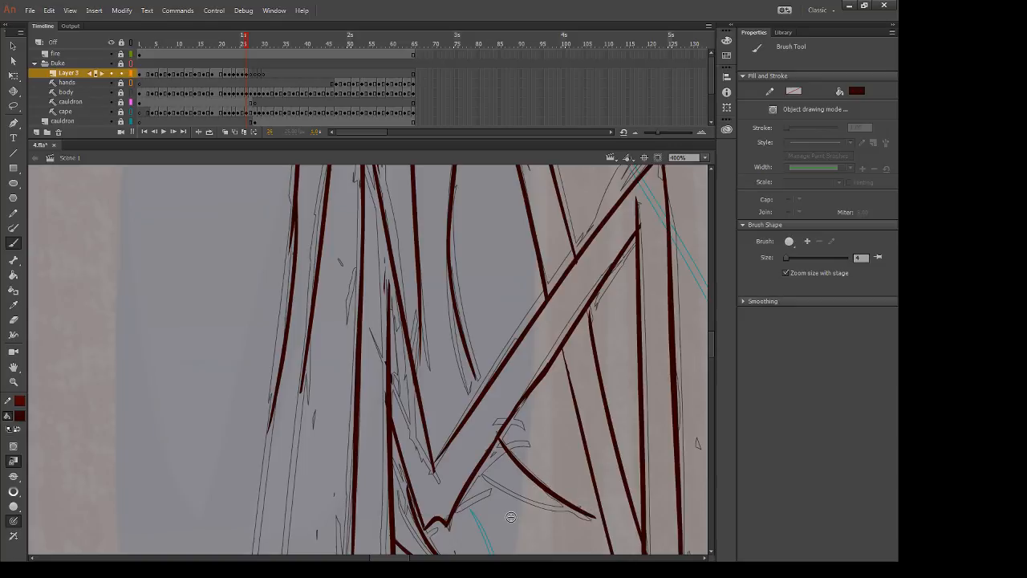
Step: Extend the long narrow limb's inner edge with one straight stroke down to the cauldron rim at 200% zoom
drag(294, 417, 312, 341)
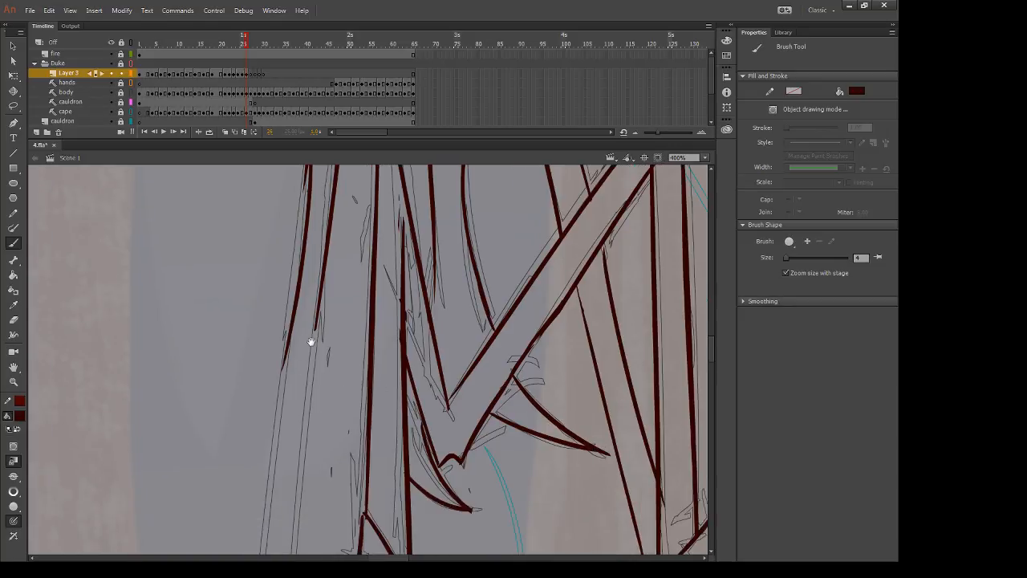
key(ctrl+minus)
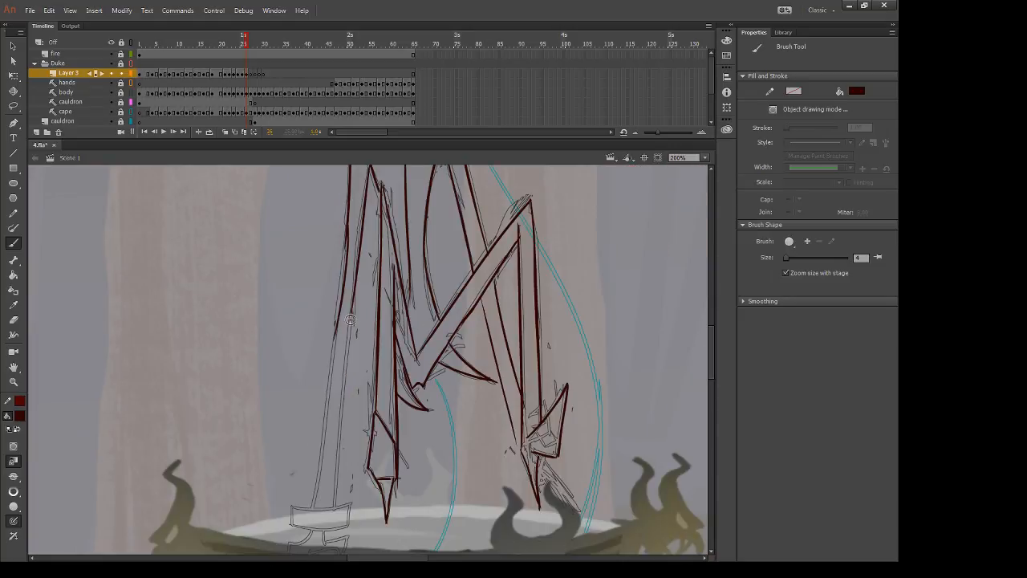
drag(350, 320, 330, 531)
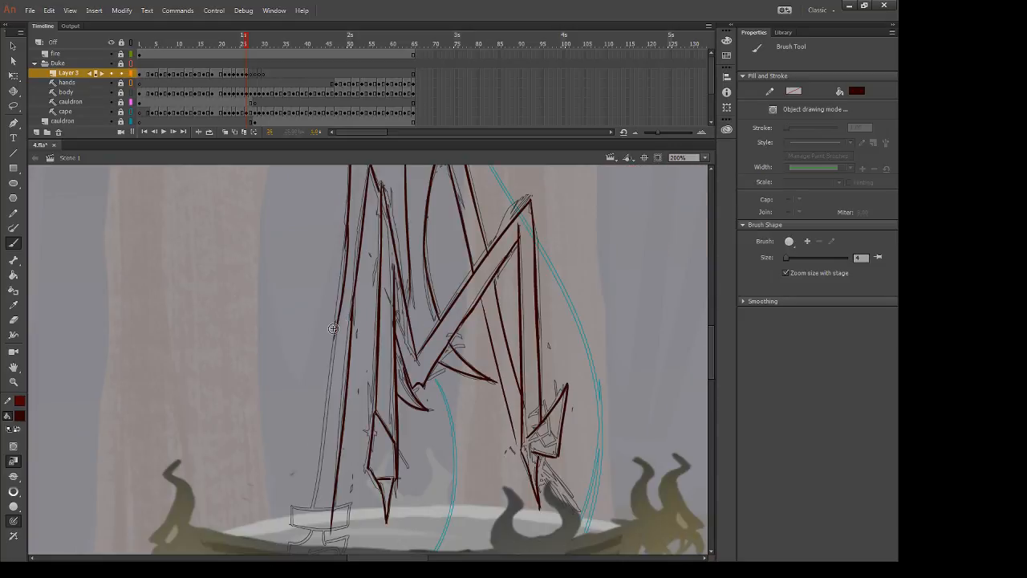
Step: Ink the long narrow limb's outer edge down to the cauldron rim and erase the line ends that overshoot the cuff
mouse_move(333, 328)
mouse_down()
mouse_move(350, 222)
mouse_move(329, 406)
mouse_up()
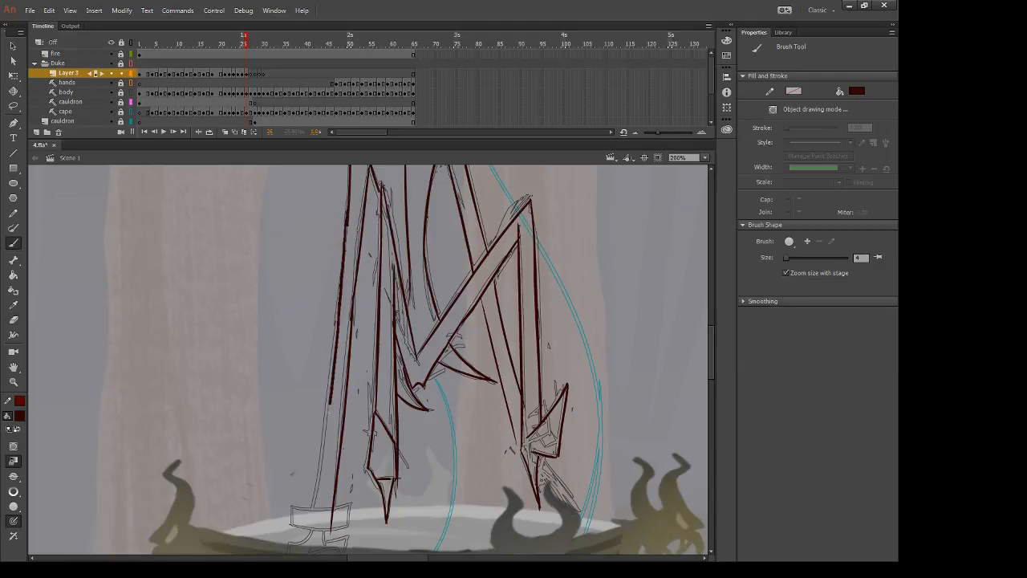
mouse_move(350, 206)
mouse_down()
mouse_move(314, 533)
mouse_move(300, 523)
mouse_move(321, 506)
mouse_up()
key(e)
key(ctrl+z)
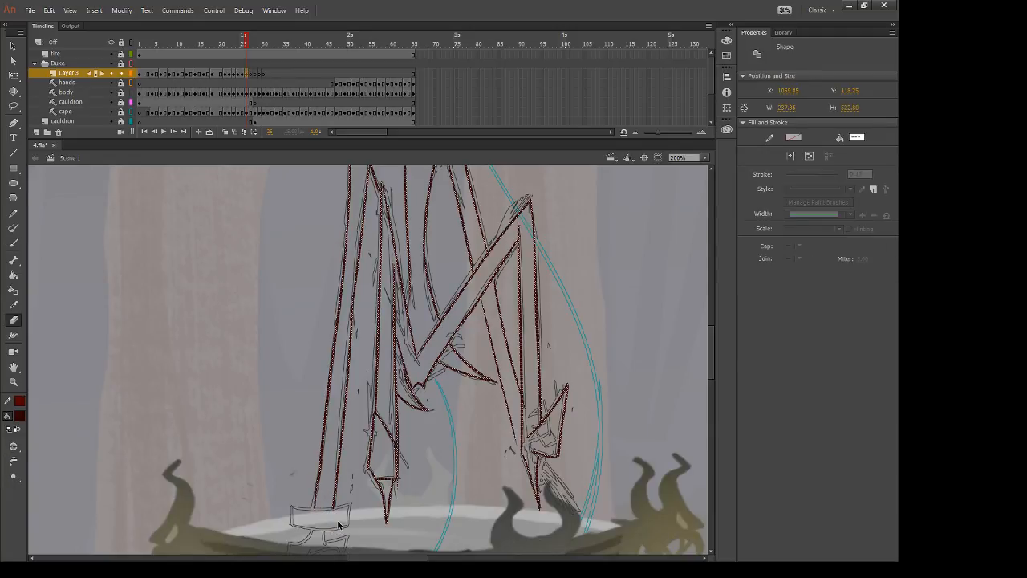
Step: Ink the four sides of the curved cuff at the end of the long narrow limb with the Brush at 400% zoom
key(ctrl+equal)
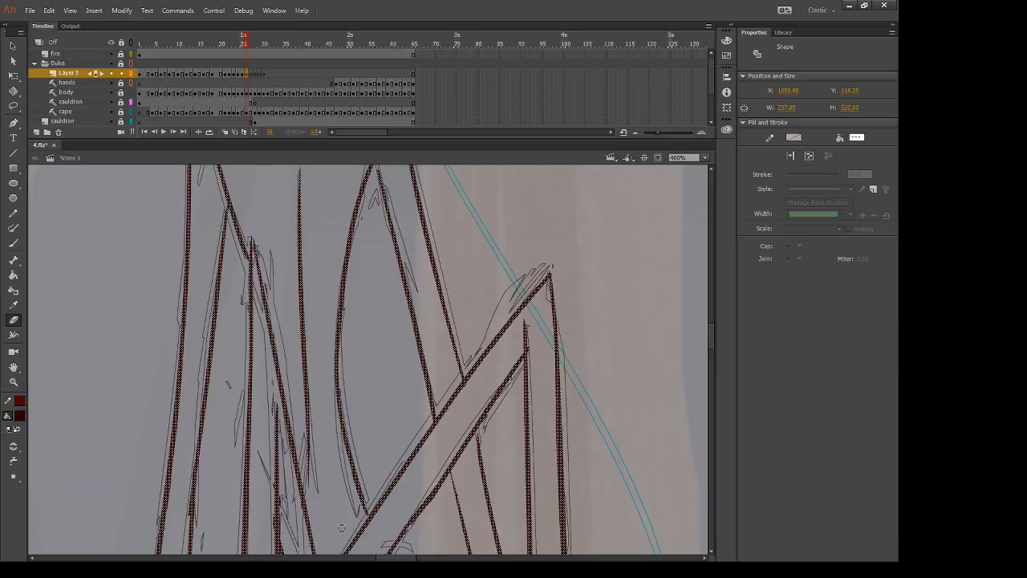
drag(341, 528, 393, 305)
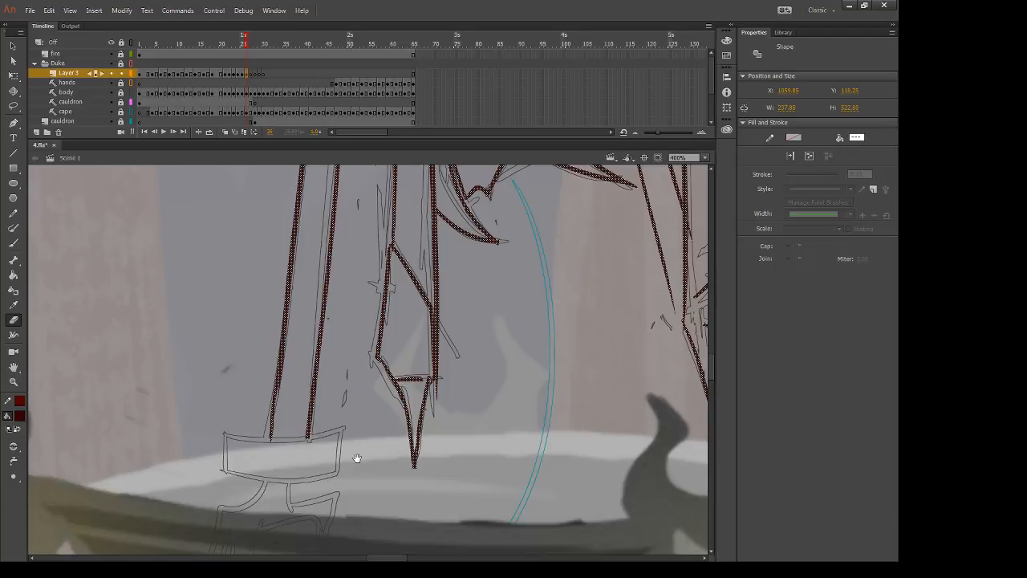
drag(357, 459, 393, 436)
key(b)
drag(263, 413, 402, 398)
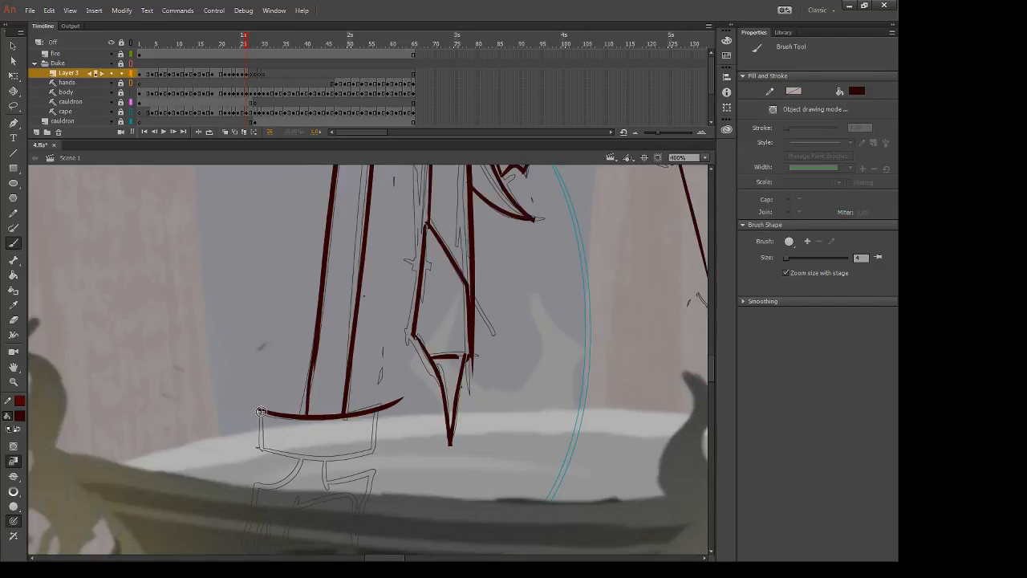
drag(261, 411, 261, 456)
drag(259, 448, 391, 438)
mouse_move(379, 400)
mouse_down()
mouse_move(374, 457)
mouse_move(380, 393)
mouse_move(386, 405)
mouse_move(374, 465)
mouse_move(390, 440)
mouse_move(374, 465)
mouse_up()
Step: Trim the overshooting line ends at the cuff's corners and lasso its upper edge to shift it slightly upward
key(e)
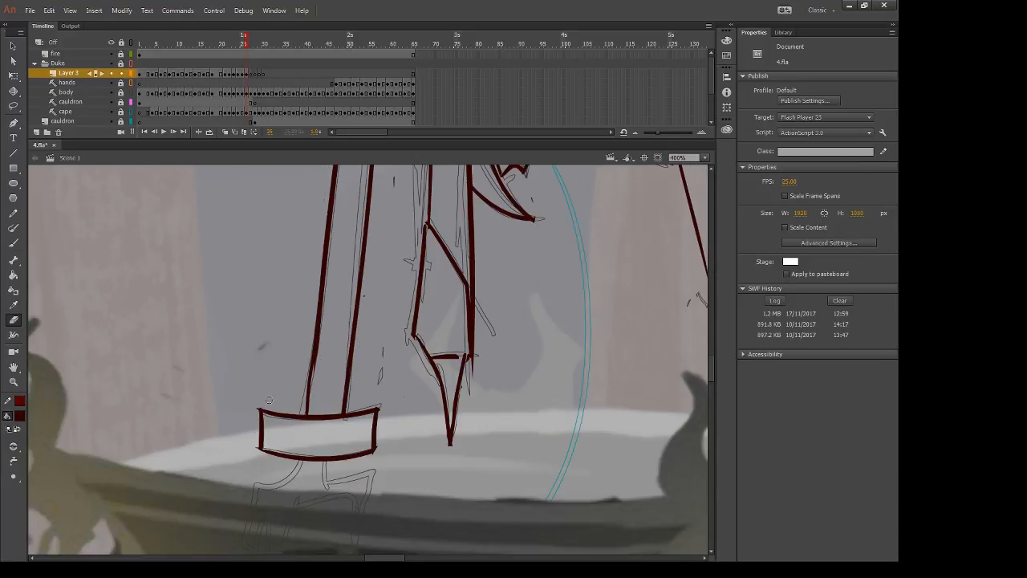
key(l)
drag(268, 399, 256, 411)
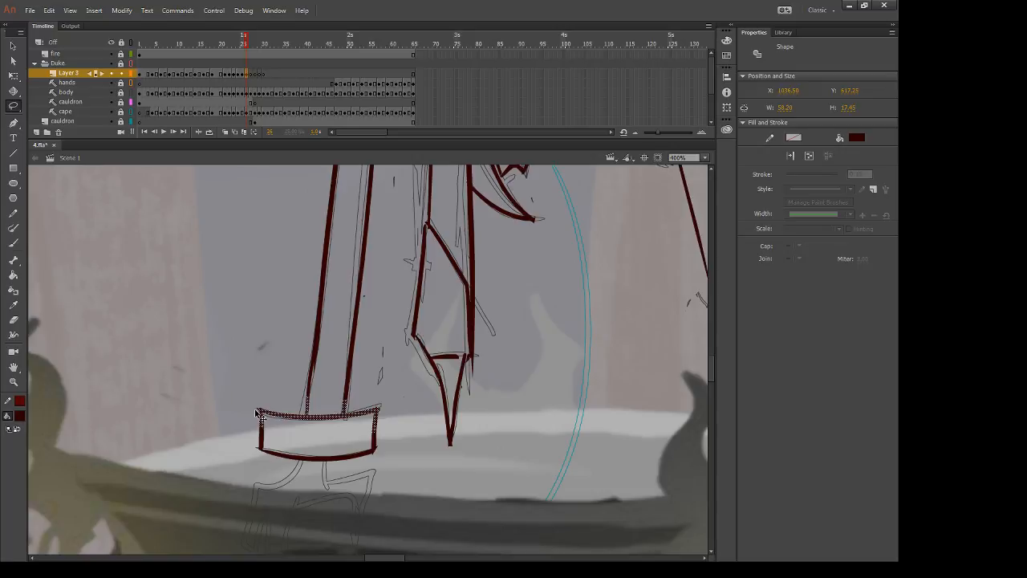
key(b)
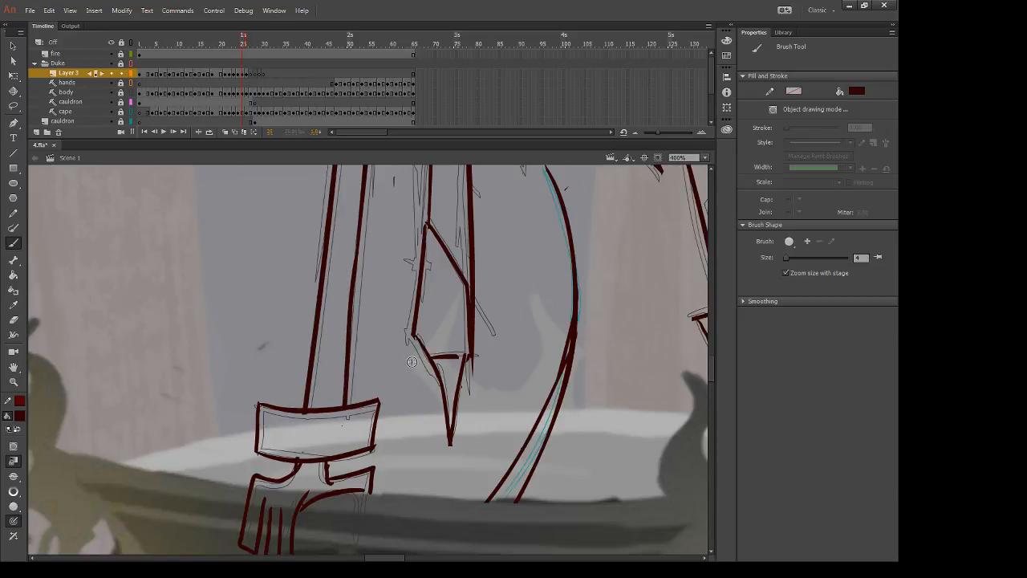
key(period)
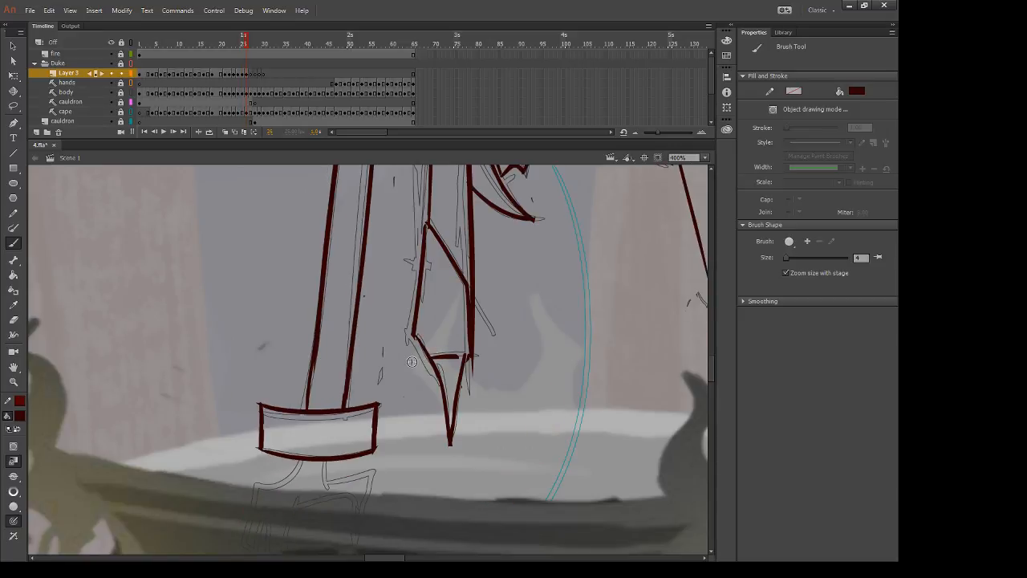
Step: Ink the hand hanging over the cauldron rim below the cuff, with its wrist, pointed fingers and thumb side
drag(391, 444, 406, 395)
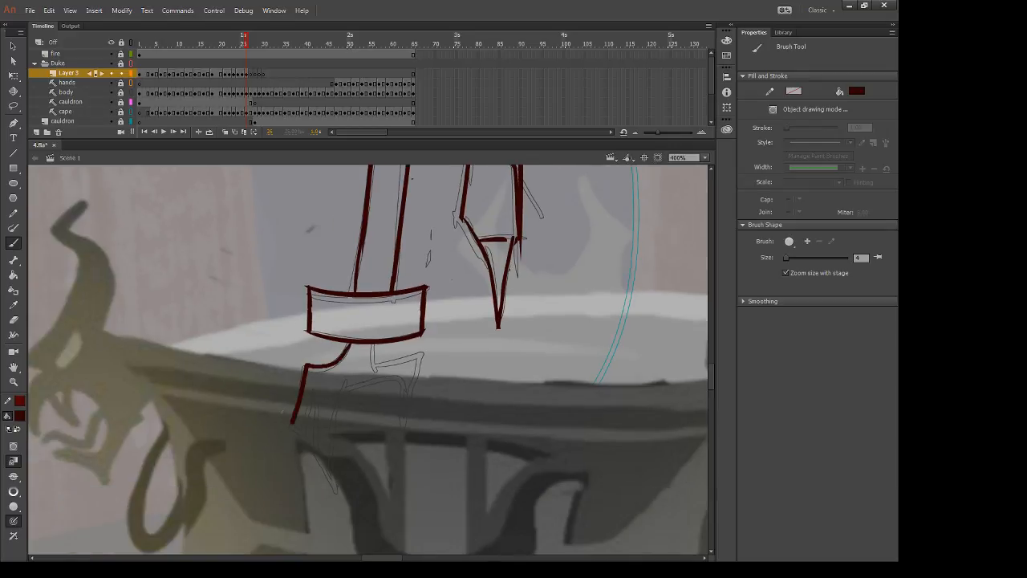
drag(293, 424, 303, 431)
drag(311, 390, 302, 431)
drag(302, 434, 316, 461)
drag(319, 402, 337, 493)
key(comma)
key(period)
drag(346, 378, 337, 494)
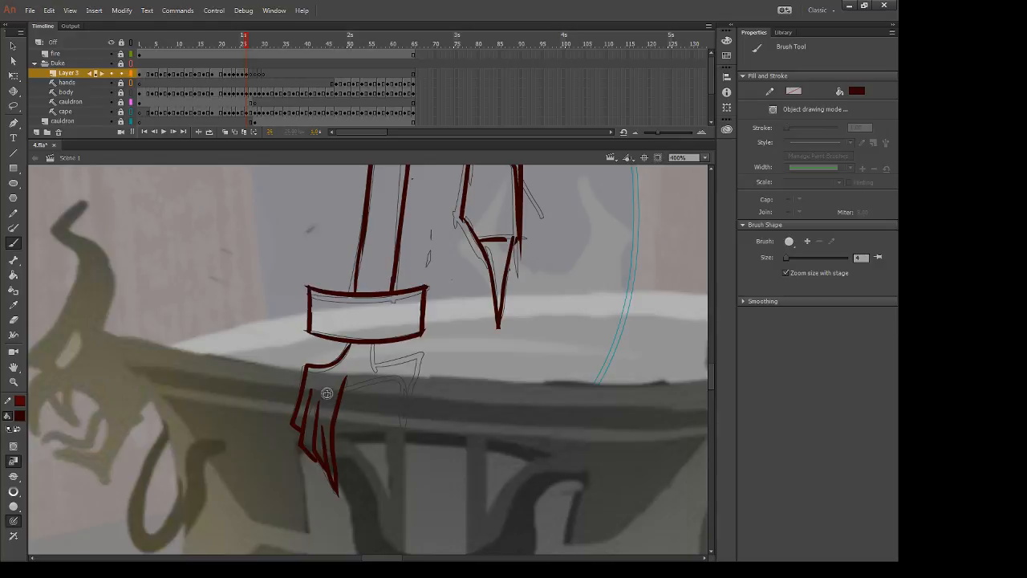
drag(326, 387, 325, 443)
mouse_move(373, 351)
mouse_down()
mouse_move(420, 353)
mouse_move(419, 373)
mouse_move(341, 398)
mouse_up()
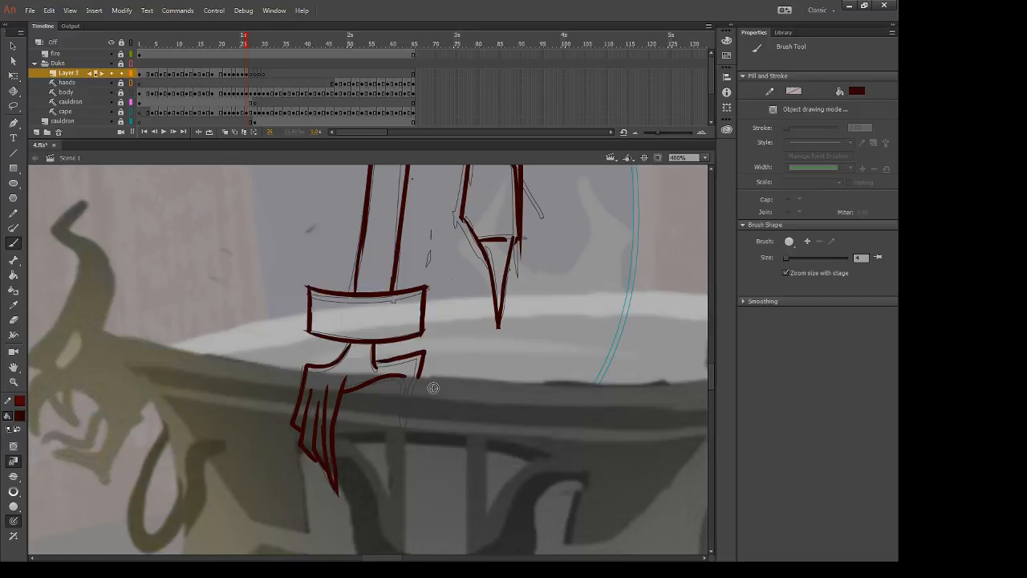
Step: Ink the cape's two curved lines running down to the cauldron rim between the limbs and clean up their crossing with the Eraser
mouse_move(650, 251)
mouse_down()
mouse_move(419, 474)
mouse_move(415, 287)
mouse_move(423, 286)
mouse_move(369, 461)
mouse_up()
key(e)
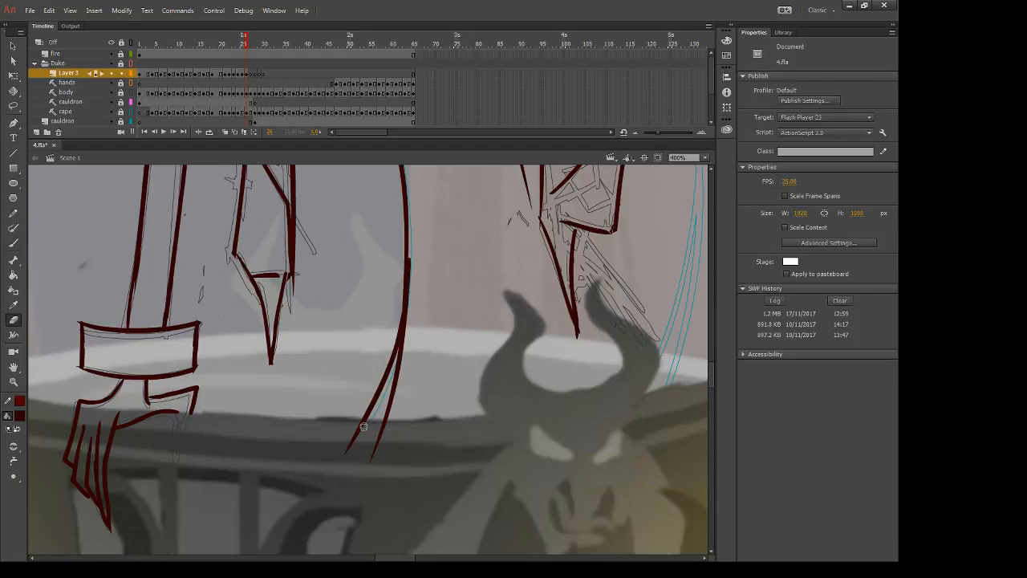
drag(364, 426, 372, 414)
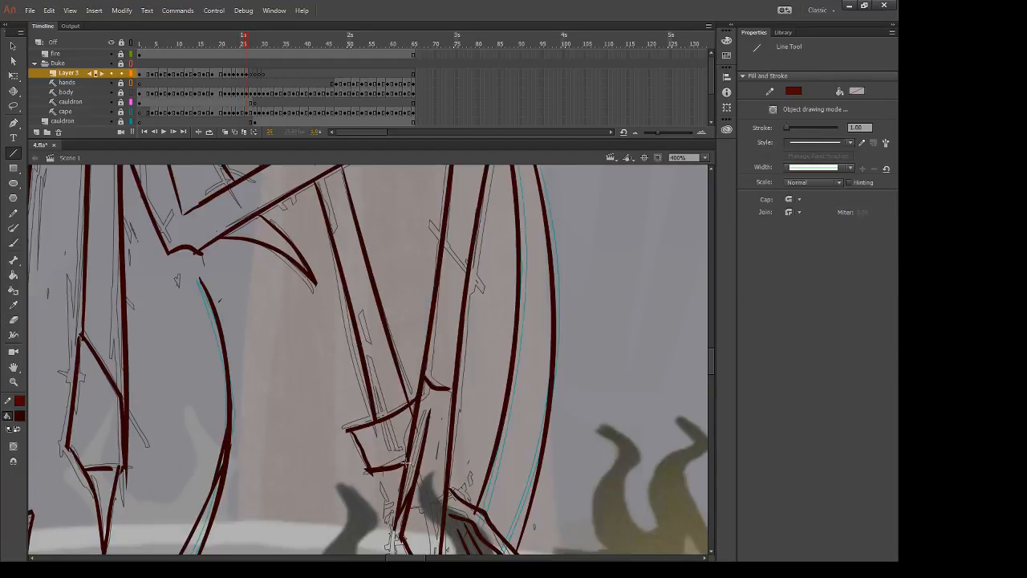
Step: Ink the pointed fingers of the other hand below the spiked cuff on frame 26, using frame 25 as reference
key(period)
key(comma)
scroll(390, 490, down, 3)
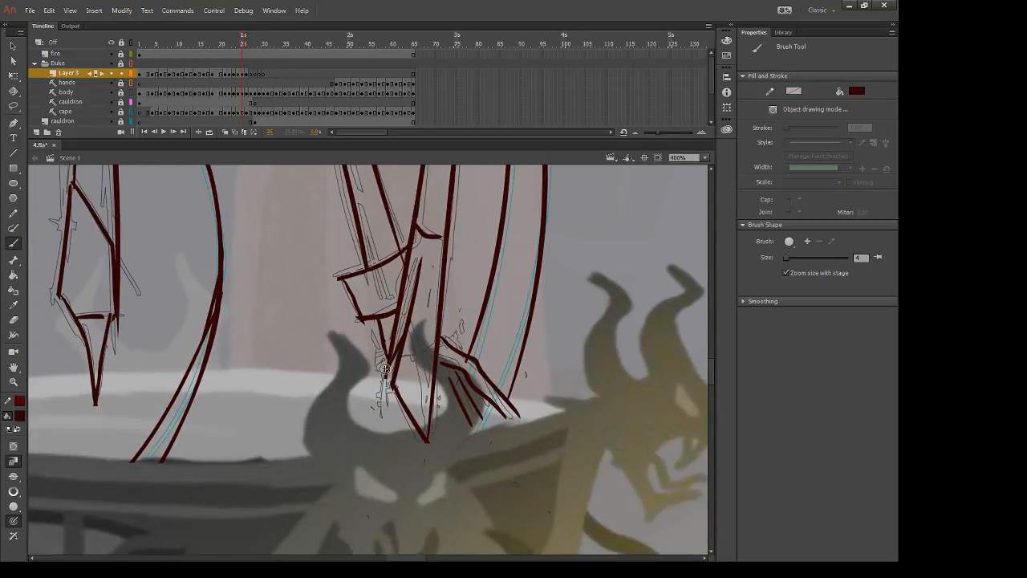
key(period)
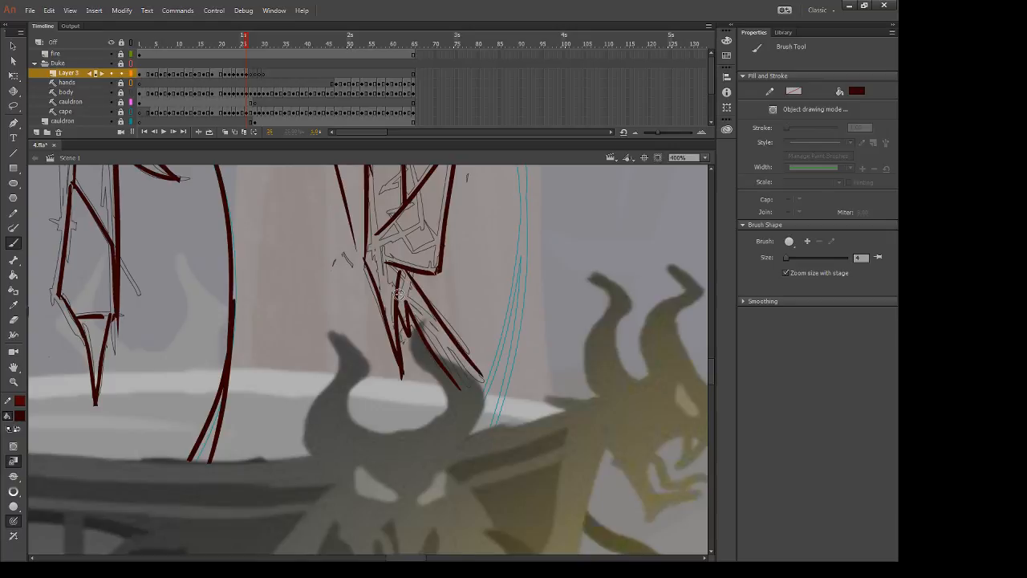
drag(398, 293, 482, 388)
drag(443, 353, 466, 396)
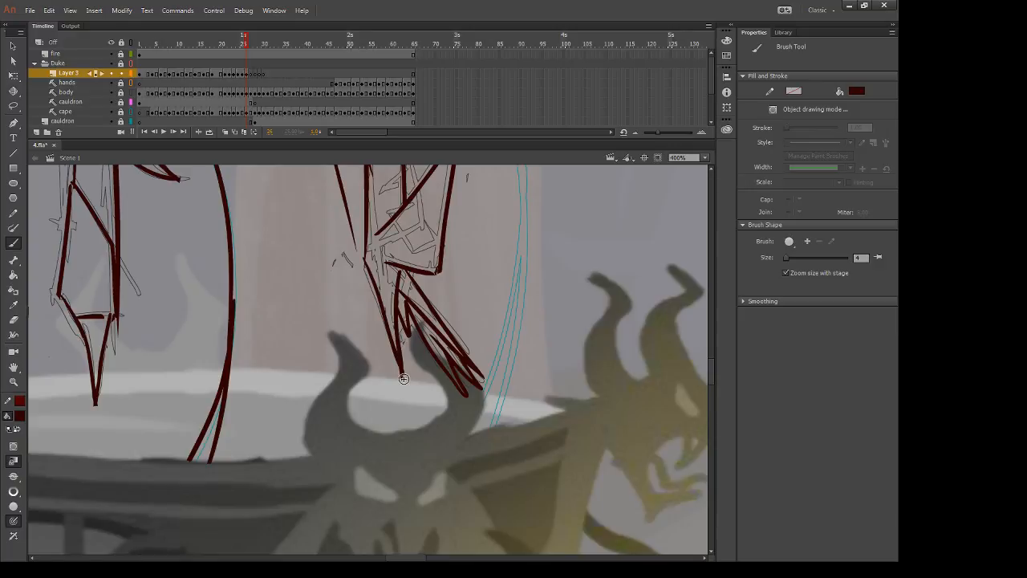
Step: Ink the cape's outer edge from the shoulder down to the bent limb's upper corner at 200% zoom
drag(530, 220, 514, 429)
drag(516, 273, 512, 349)
key(ctrl+minus)
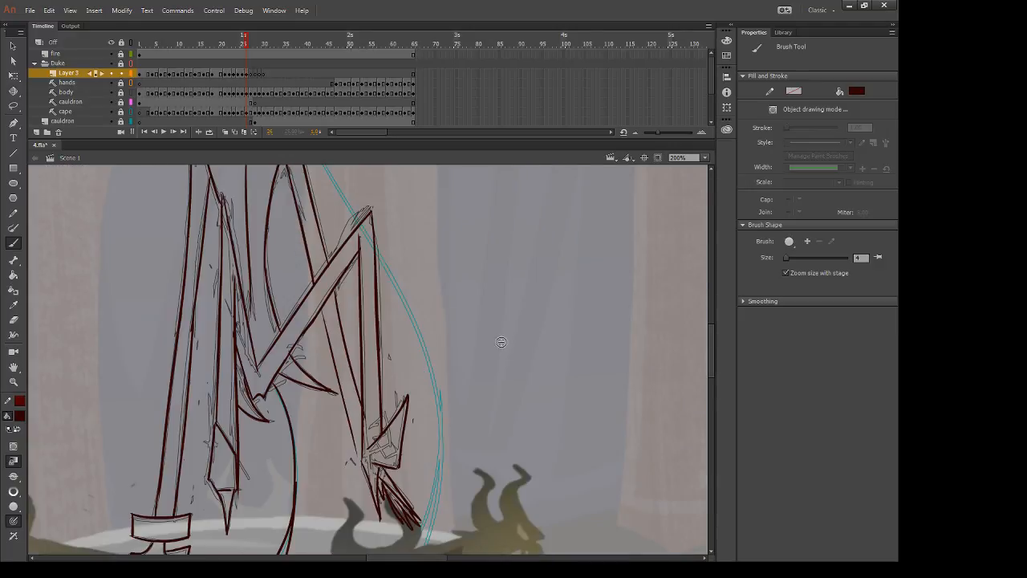
drag(371, 227, 344, 271)
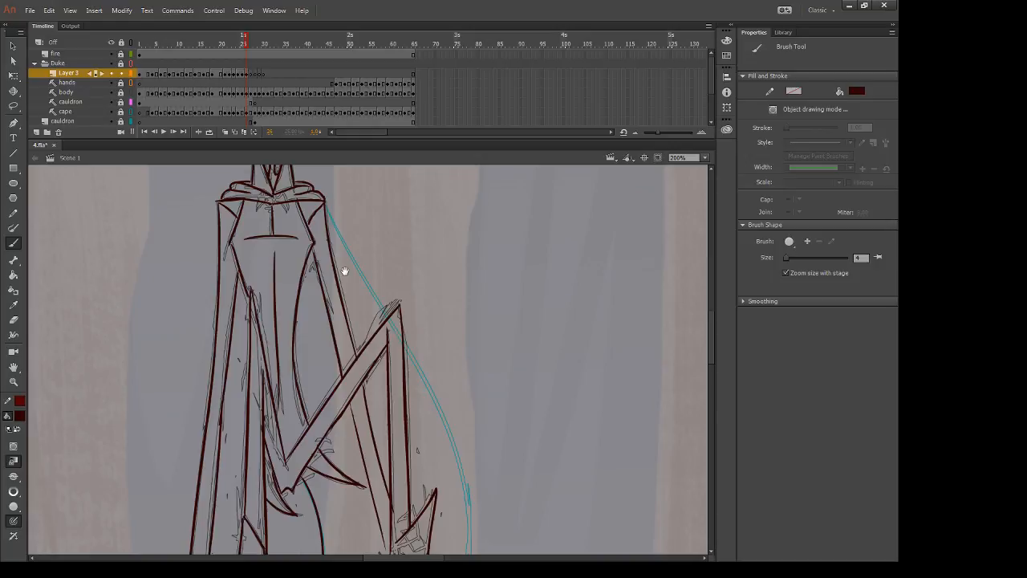
drag(328, 208, 385, 318)
Step: Ink the cape's outer edge from the bent limb down to the cauldron, with a second curved line beside it
drag(490, 447, 463, 339)
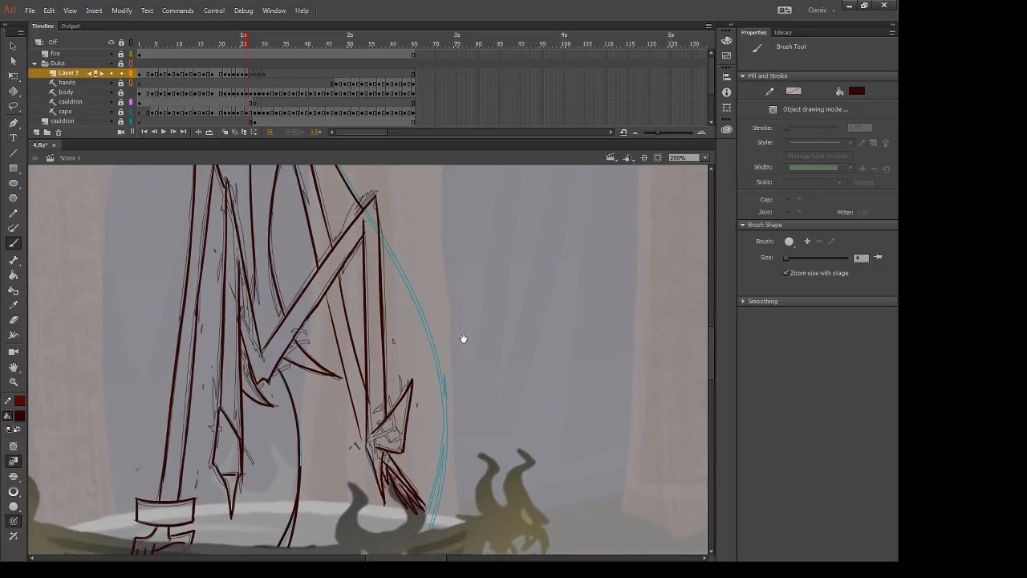
key(comma)
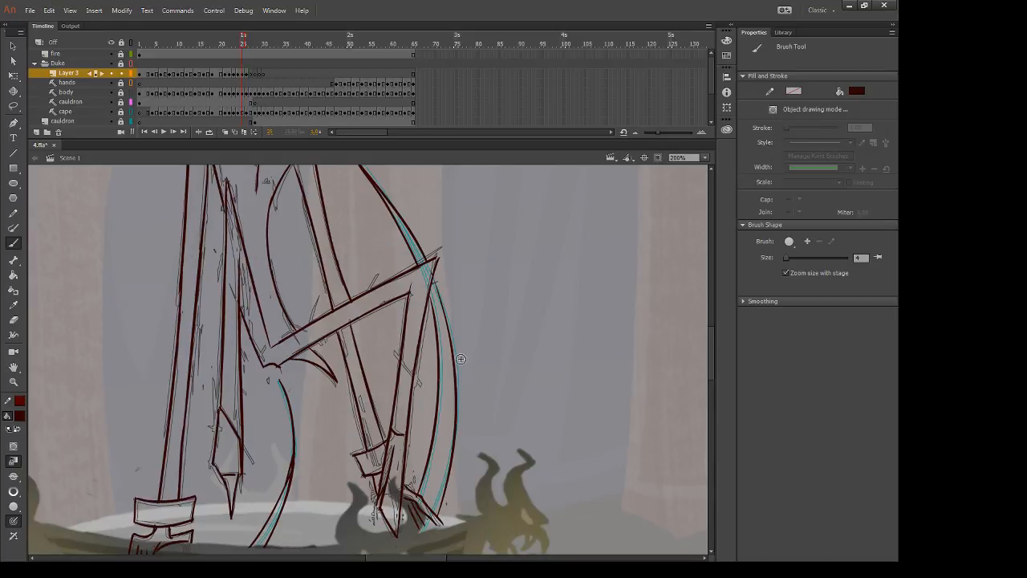
key(period)
mouse_move(379, 230)
mouse_down()
mouse_move(439, 368)
mouse_move(433, 550)
mouse_up()
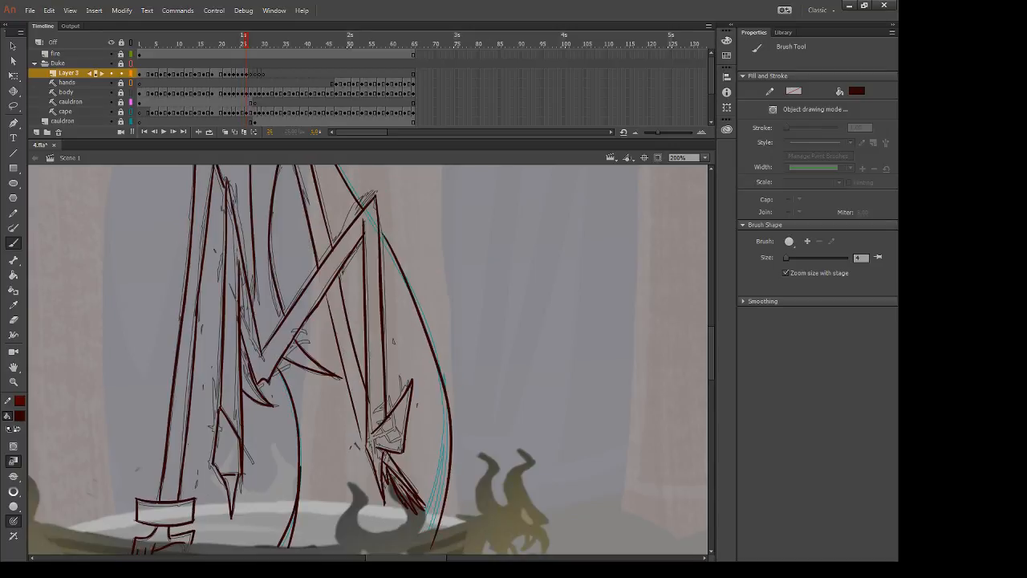
key(comma)
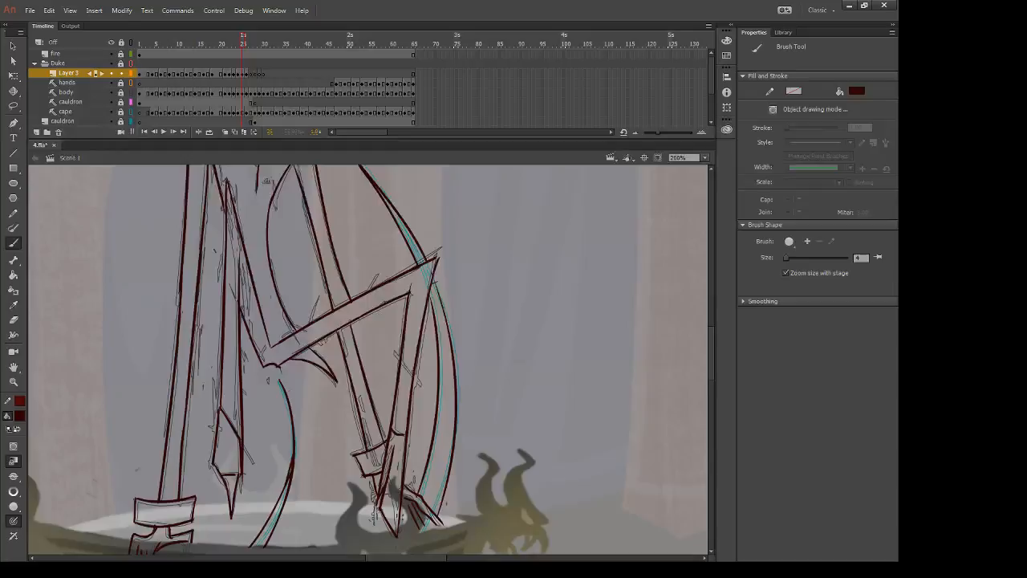
key(period)
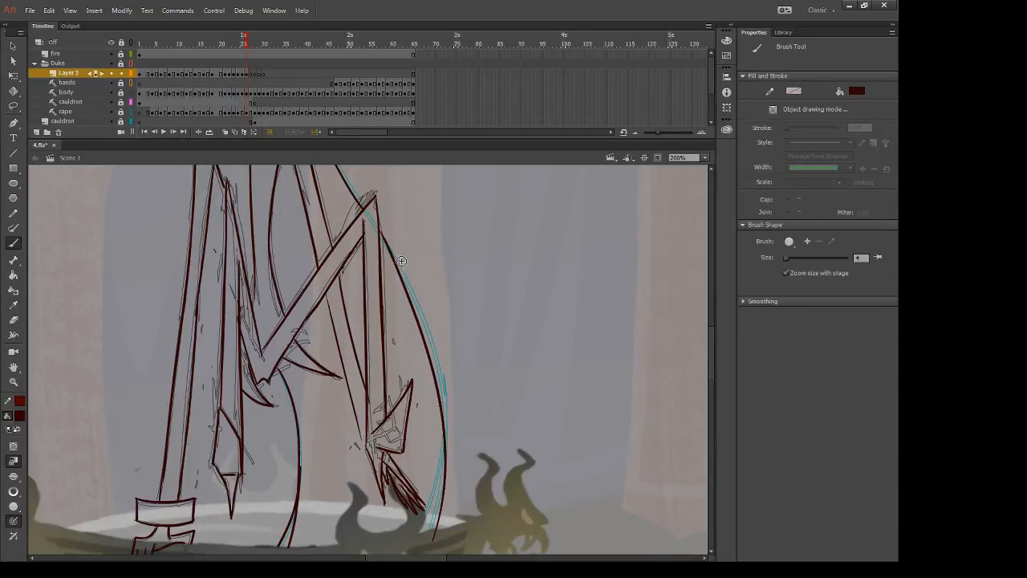
mouse_move(401, 269)
mouse_down()
mouse_move(438, 363)
mouse_move(451, 545)
mouse_up()
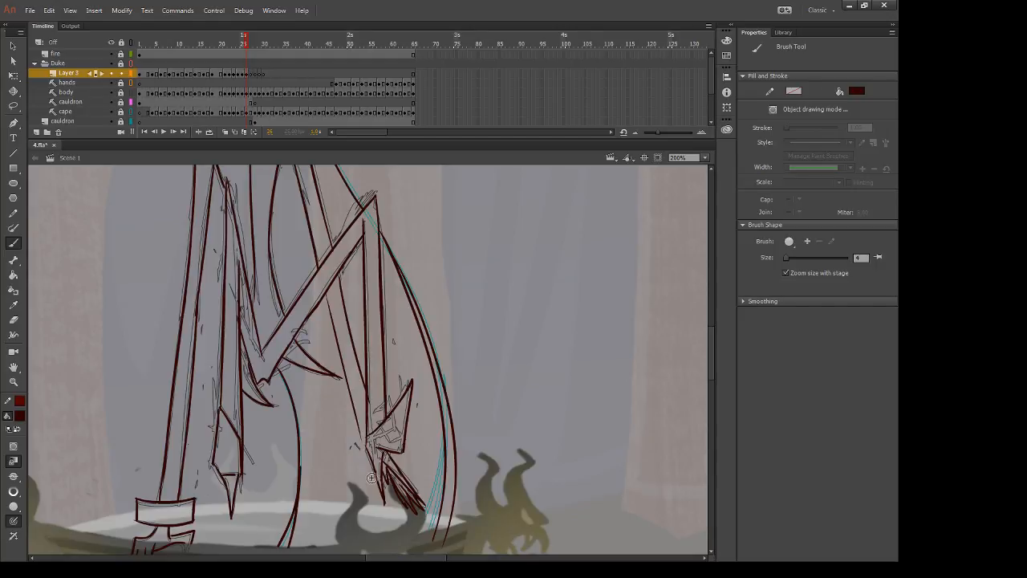
Step: Redraw the lower end of the cape's inner line curving inward and erase the cape line ends that pass the cauldron rim
key(e)
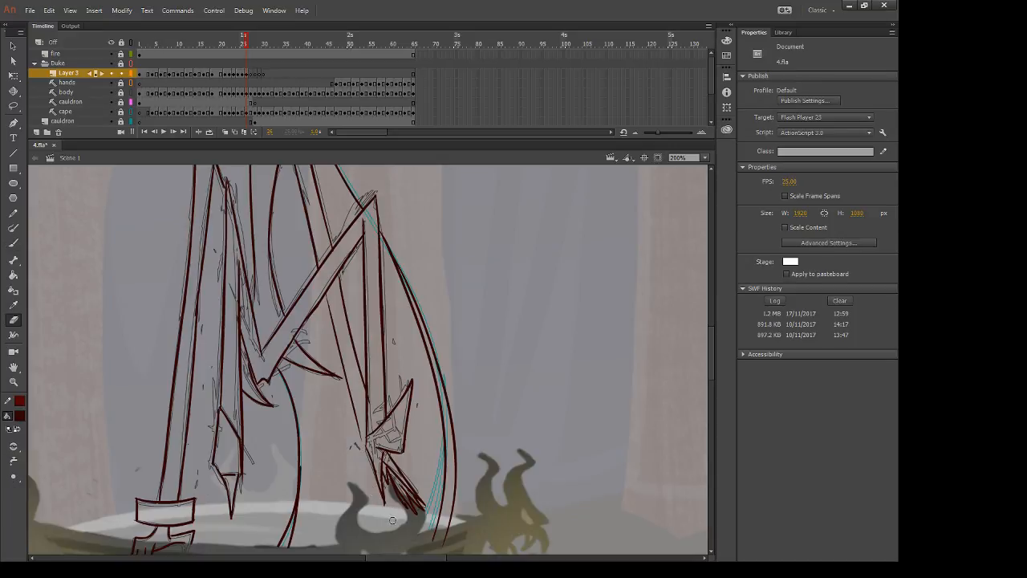
mouse_move(250, 477)
mouse_down()
mouse_move(257, 456)
mouse_move(241, 474)
mouse_up()
key(b)
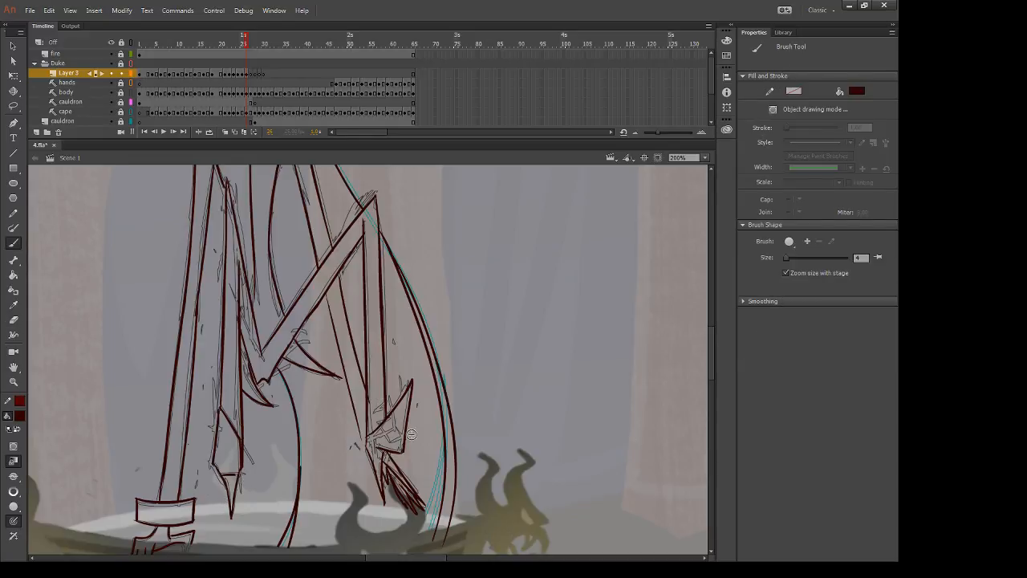
key(e)
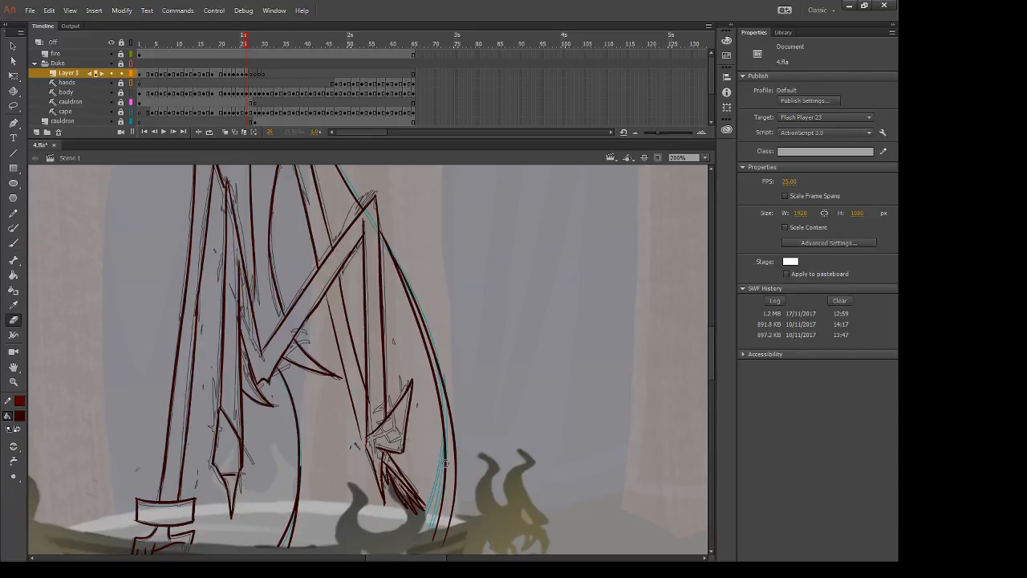
key(b)
drag(445, 439, 414, 552)
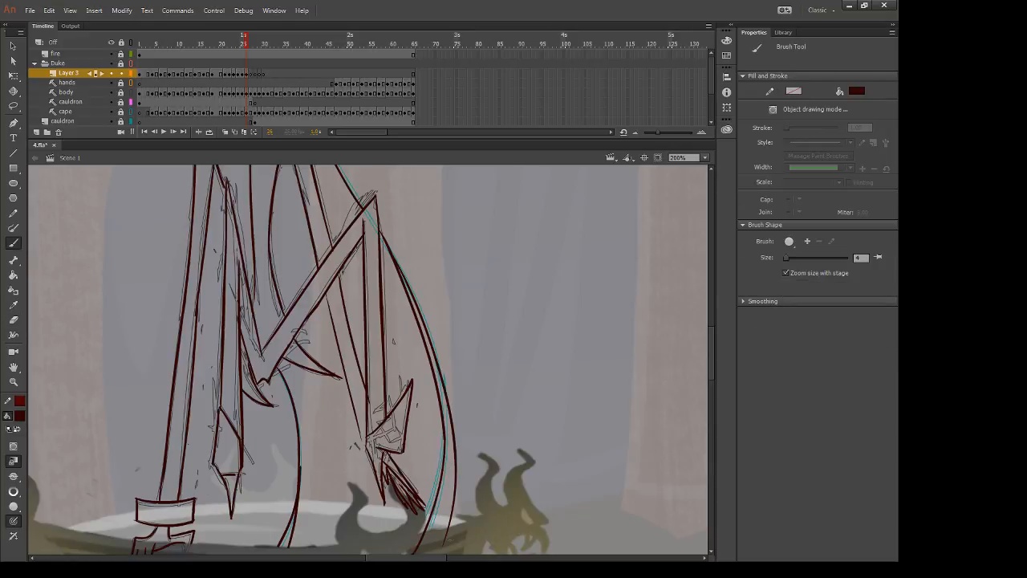
drag(474, 532, 496, 437)
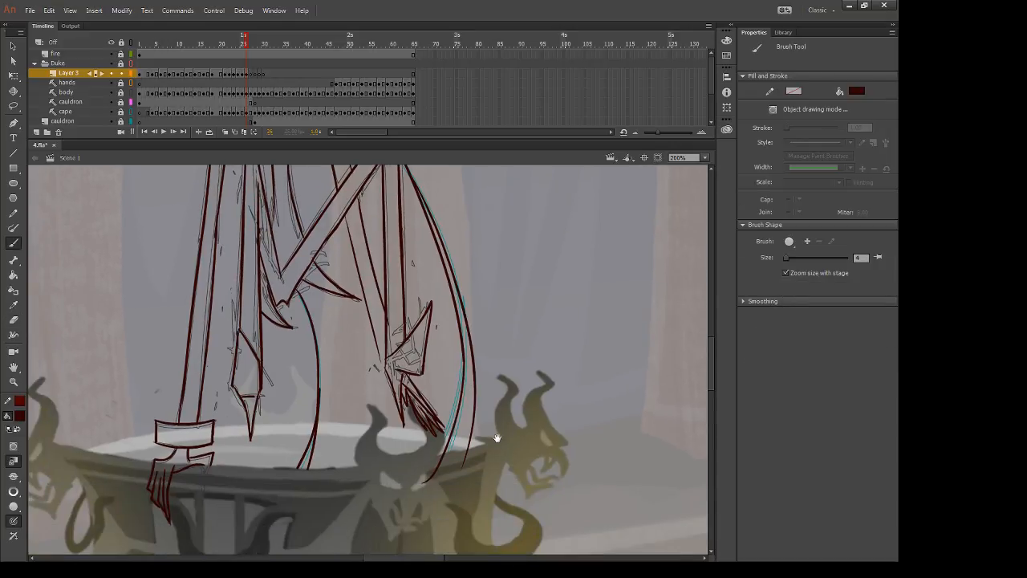
key(e)
mouse_move(409, 488)
mouse_down()
mouse_move(459, 457)
mouse_move(464, 465)
mouse_up()
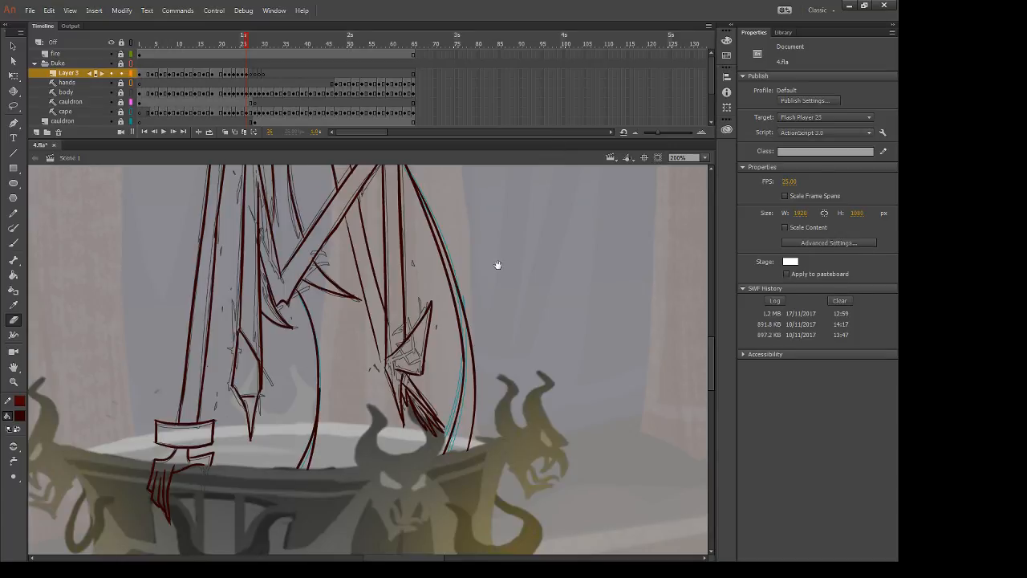
Step: Copy all the line art of frame 26 and paste it in place on frame 27 of the same layer
mouse_move(510, 276)
mouse_down()
mouse_move(501, 434)
mouse_move(554, 536)
mouse_up()
key(.)
key(.)
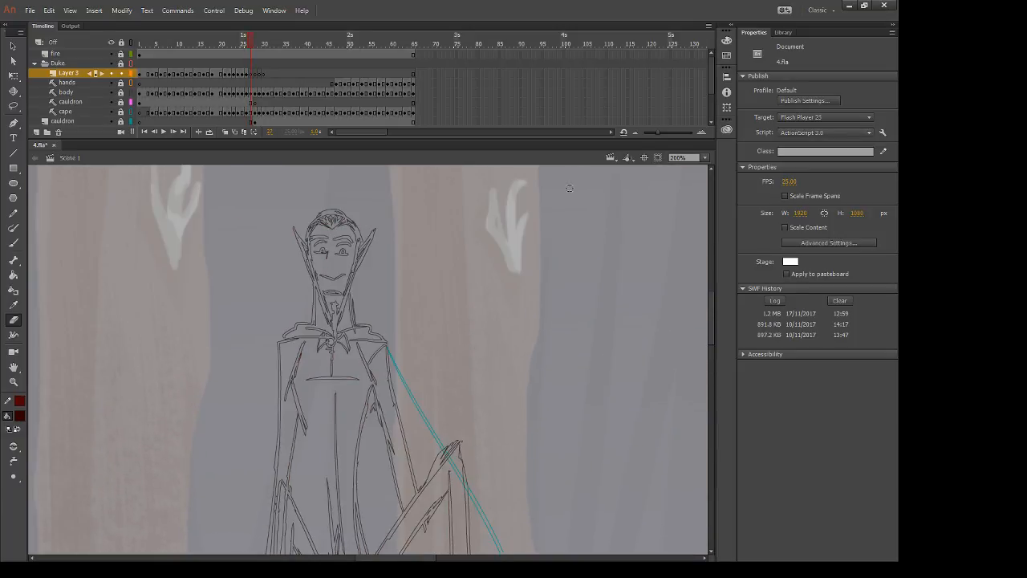
key(comma)
drag(412, 401, 462, 233)
key(period)
key(comma)
key(ctrl+a)
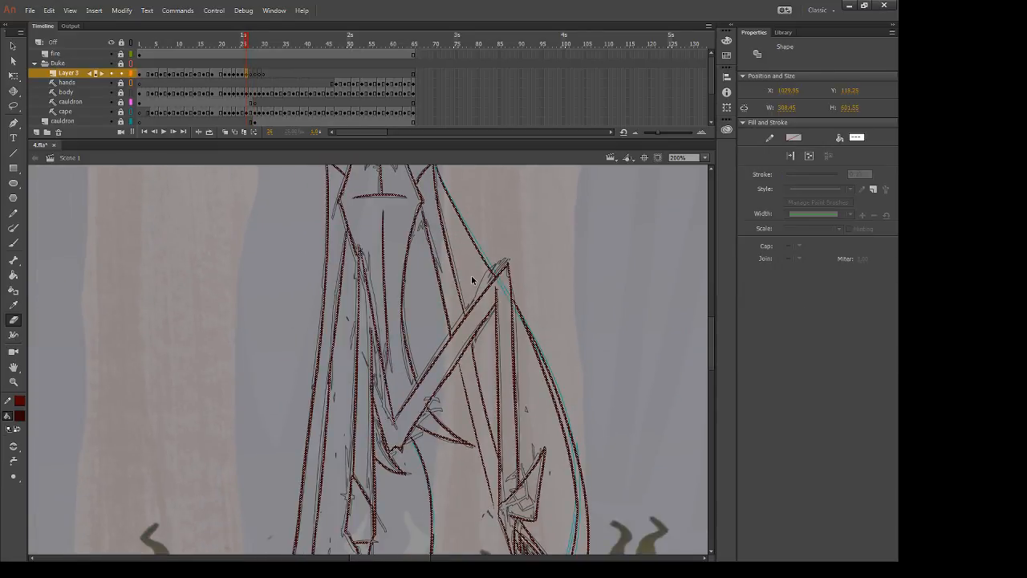
key(ctrl+c)
key(period)
key(ctrl+shift+v)
click(569, 367)
drag(541, 416, 548, 322)
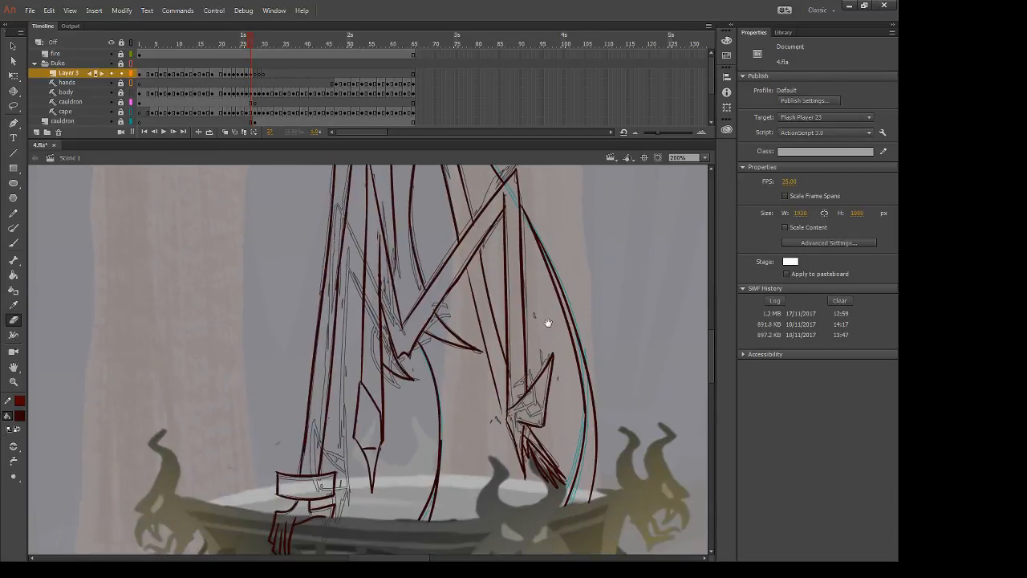
Step: Delete the hanging pointed limb and the leftover line end beside the torso from frame 27's copied line art
key(k)
key(l)
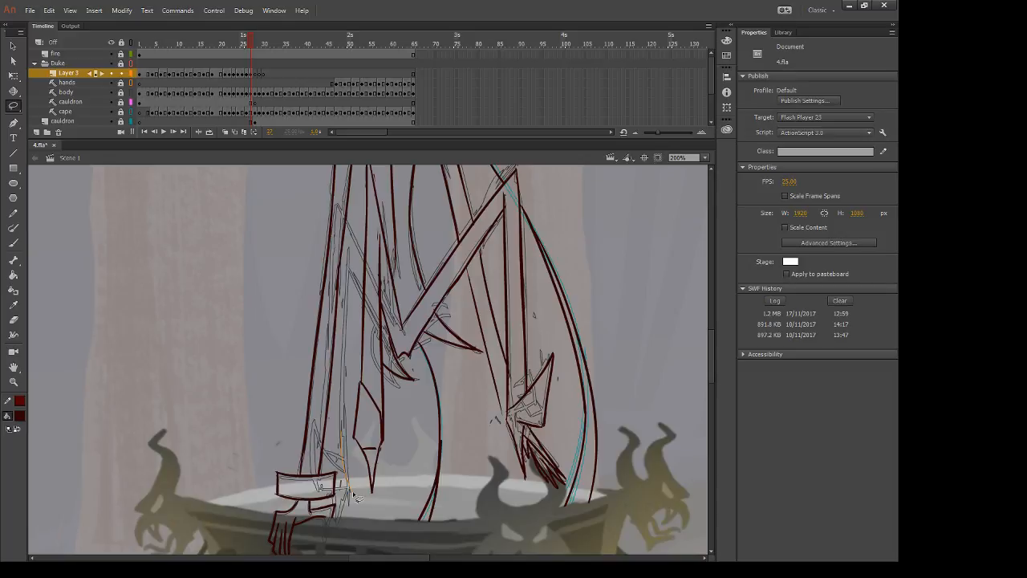
mouse_move(357, 497)
mouse_down()
mouse_move(387, 323)
mouse_move(401, 335)
mouse_up()
mouse_move(403, 299)
mouse_down()
mouse_move(381, 241)
mouse_move(342, 425)
mouse_move(343, 474)
mouse_up()
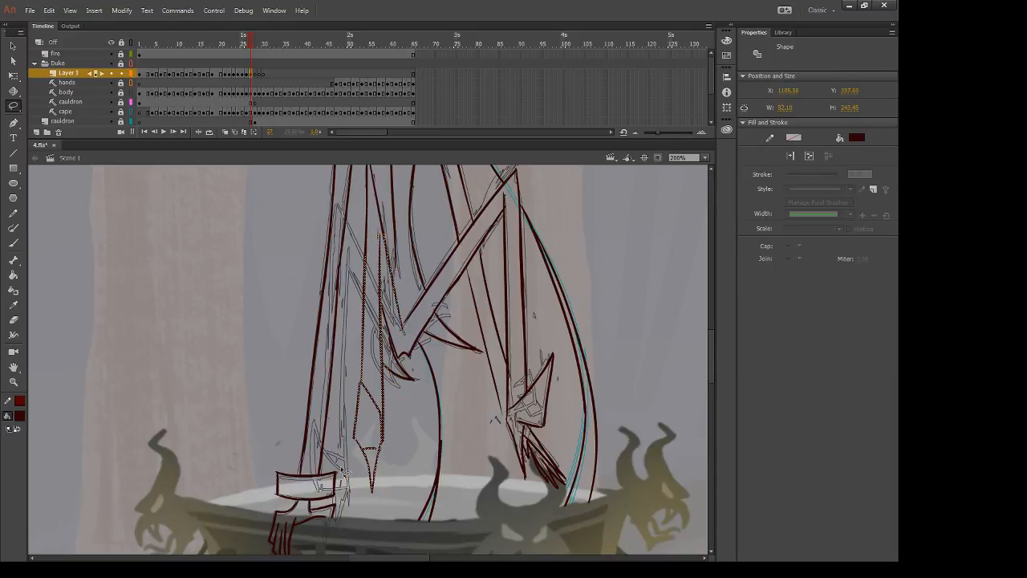
key(Delete)
drag(427, 222, 417, 336)
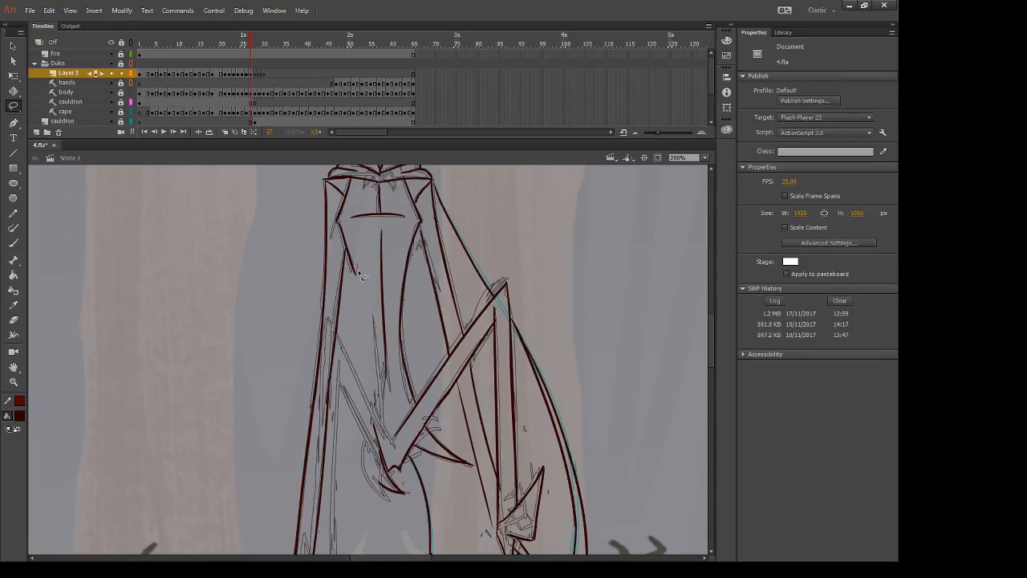
mouse_move(358, 270)
mouse_down()
mouse_move(361, 287)
mouse_move(351, 271)
mouse_up()
key(Delete)
Step: Erase the long straight limb's inner line down to the wristband, the band's inner end and the old line at the neighbouring elbow
drag(419, 463, 391, 284)
key(e)
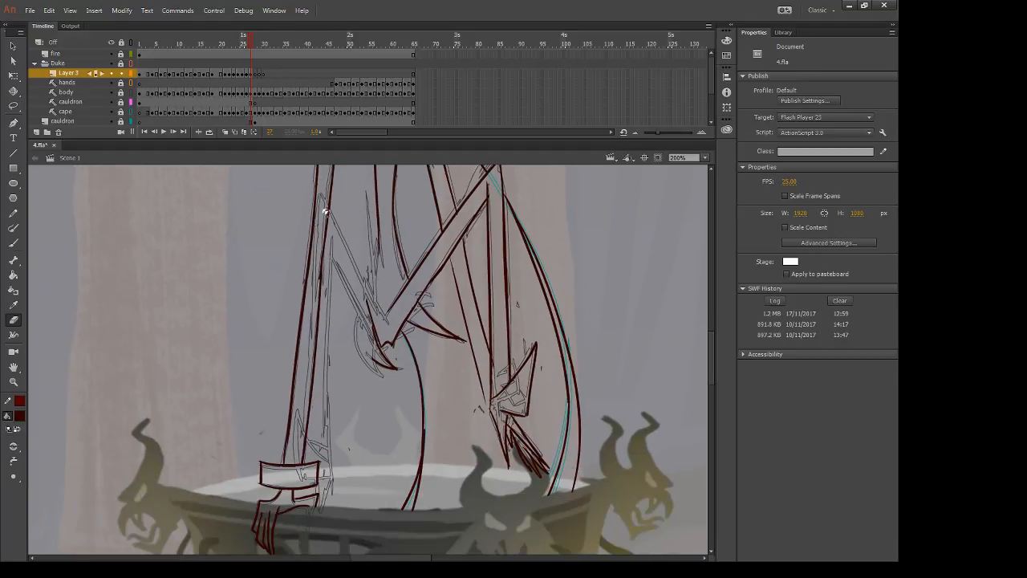
drag(325, 211, 314, 347)
mouse_move(329, 306)
mouse_down()
mouse_move(305, 469)
mouse_move(317, 475)
mouse_up()
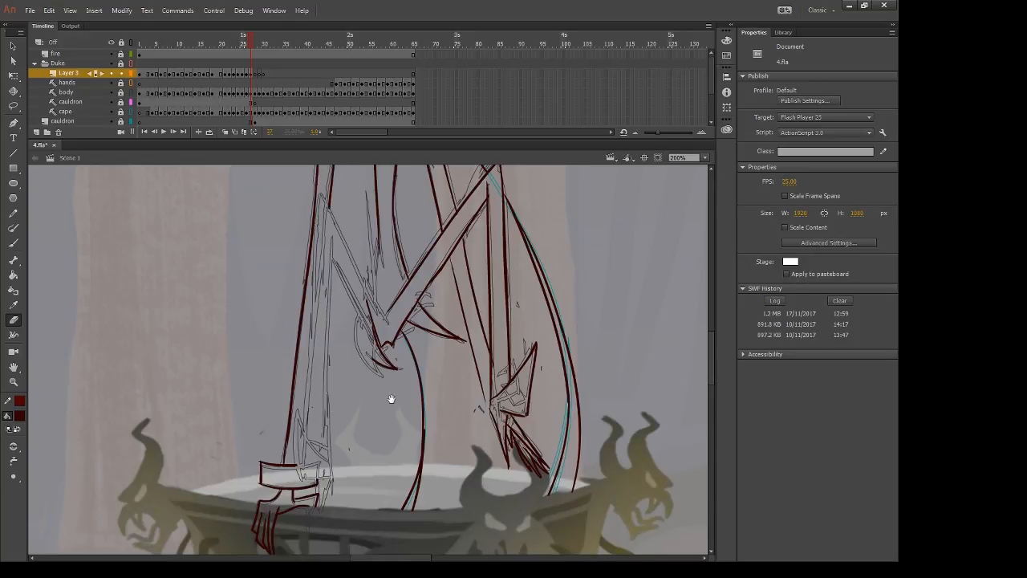
drag(390, 398, 406, 433)
key(b)
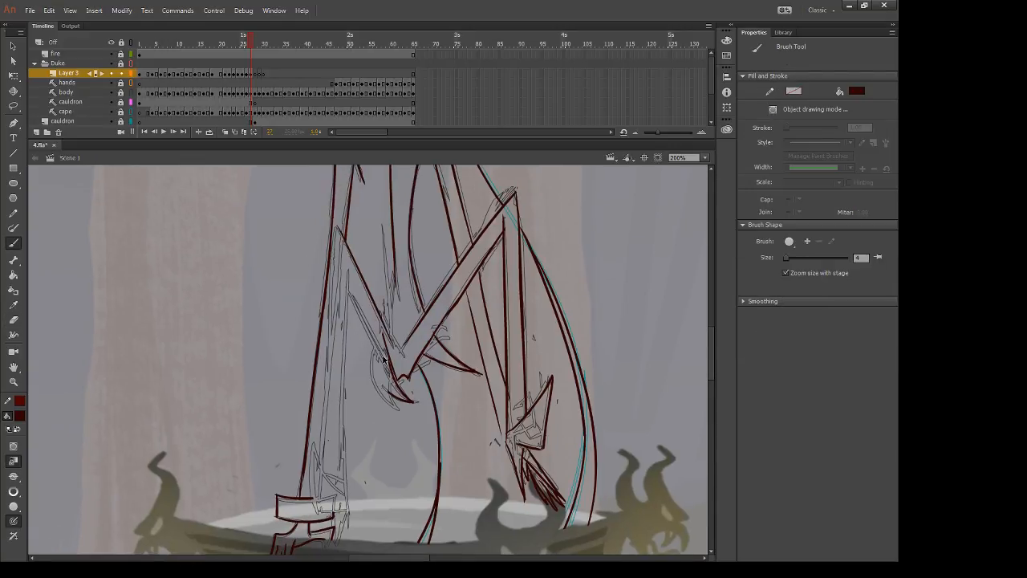
key(e)
drag(377, 321, 390, 367)
Step: Ink the new bent arm's upper edge from its outer corner diagonally down to the pointed joint
key(b)
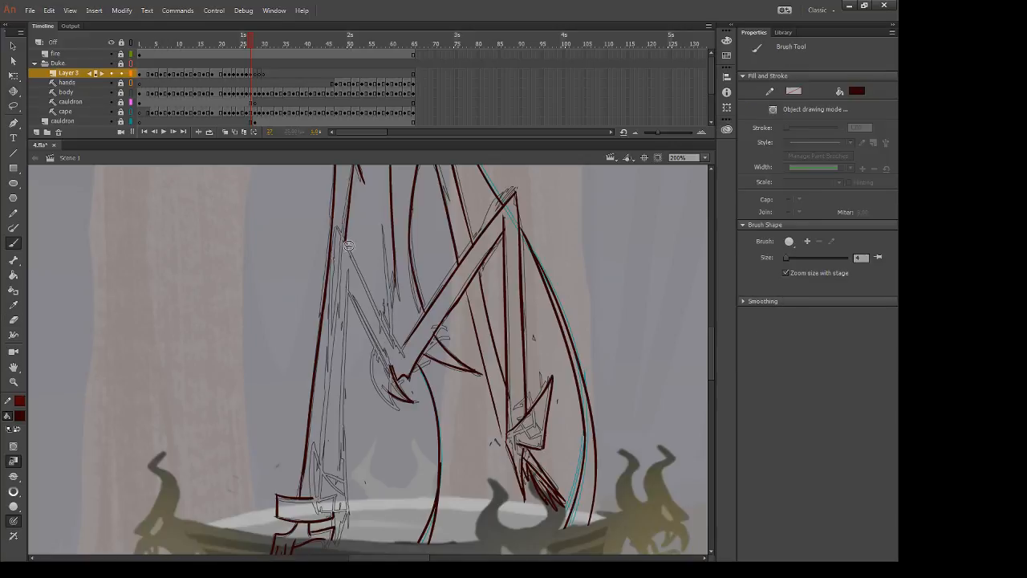
drag(337, 231, 407, 377)
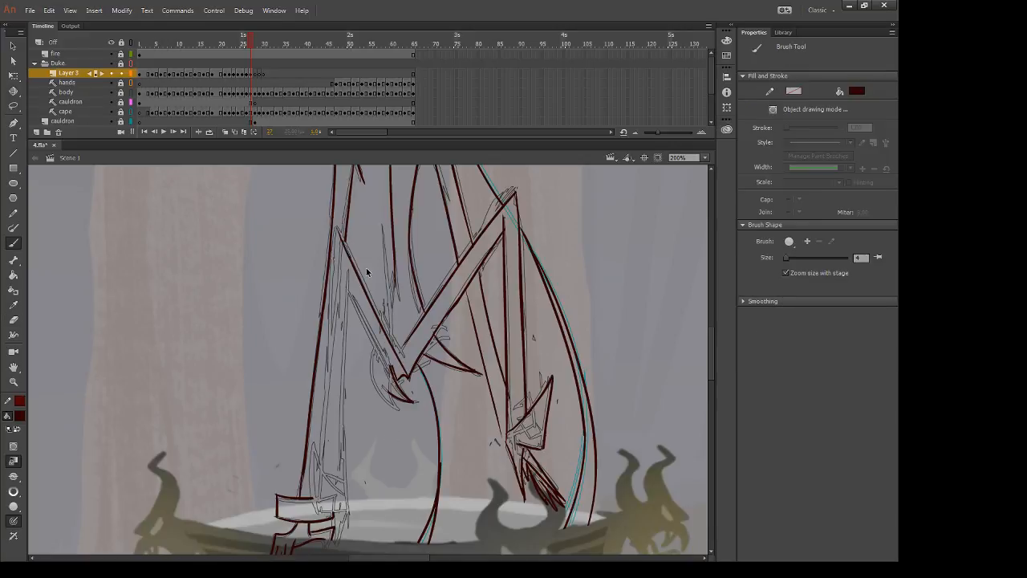
key(ctrl+z)
drag(334, 228, 406, 374)
key(ctrl+z)
key(ctrl+y)
Step: Compare with frame 26 and ink the torso's side line from the chest down to the bent arm's upper edge
key(e)
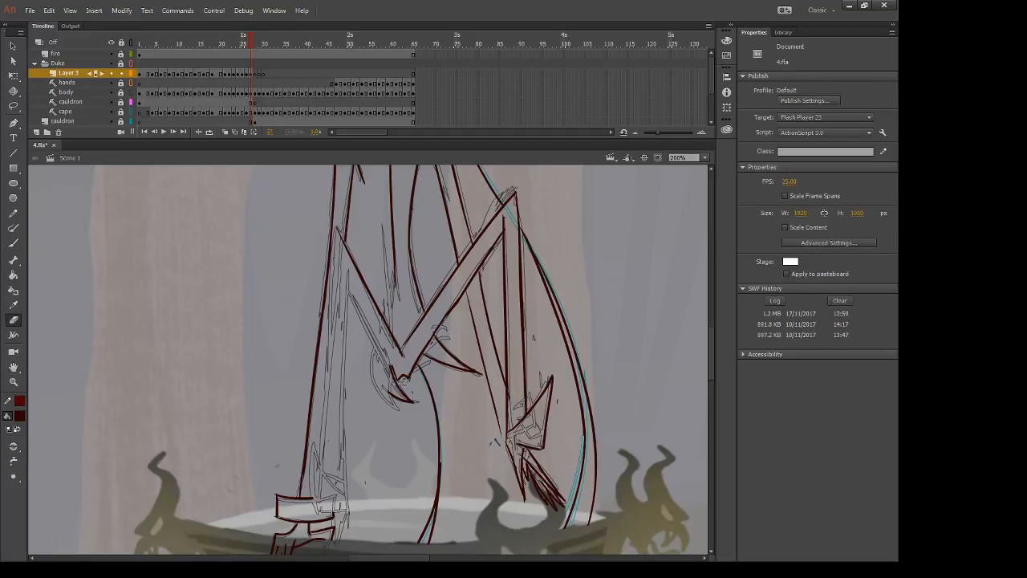
key(comma)
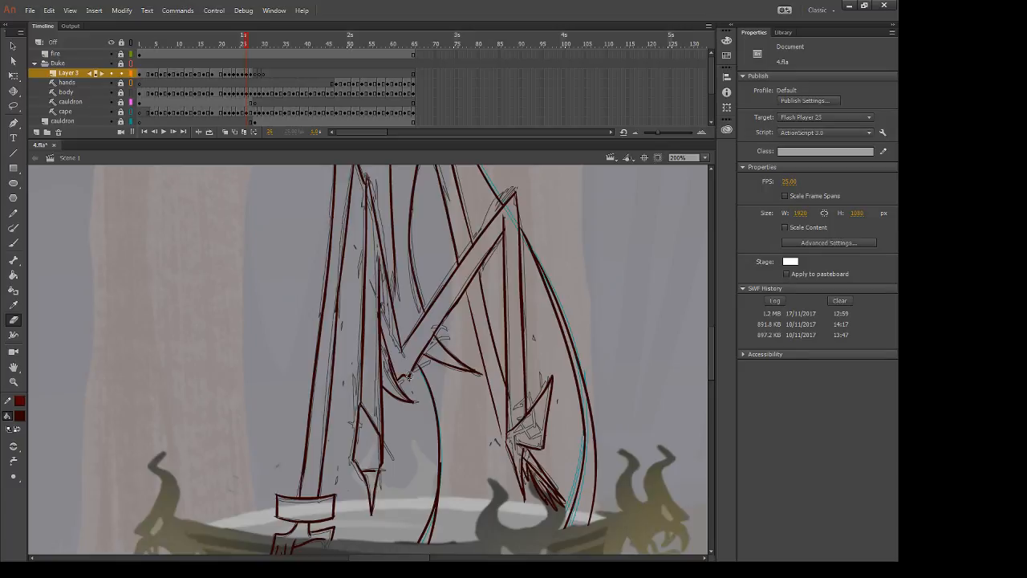
key(b)
key(.)
drag(383, 204, 392, 382)
key(.)
key(ctrl+z)
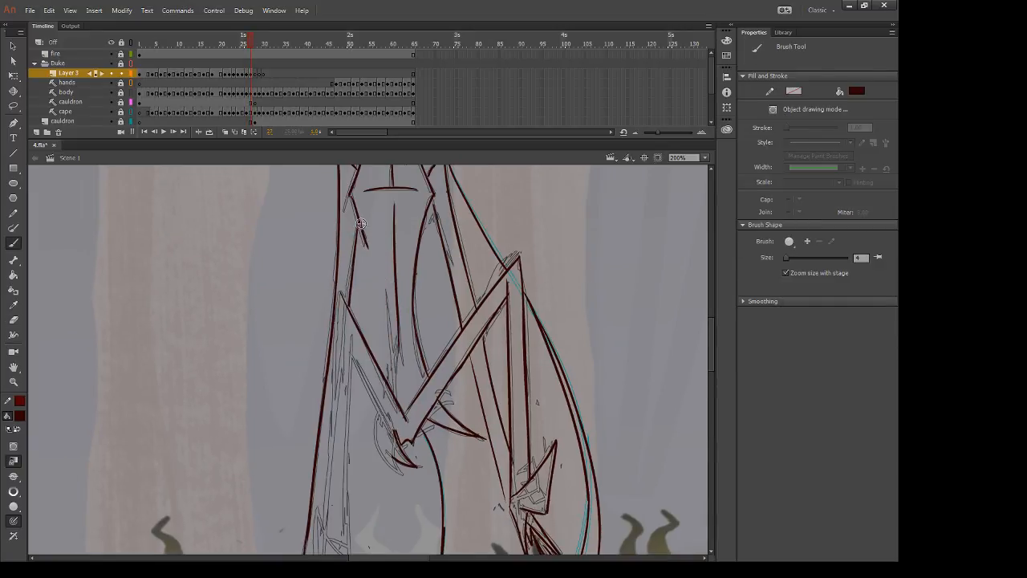
drag(361, 226, 389, 375)
key(ctrl+z)
drag(365, 243, 386, 394)
key(ctrl+z)
drag(365, 234, 388, 381)
Step: Ink the pointed cuff spike and the short strokes around the wrist just above the cauldron rim
drag(402, 437, 381, 335)
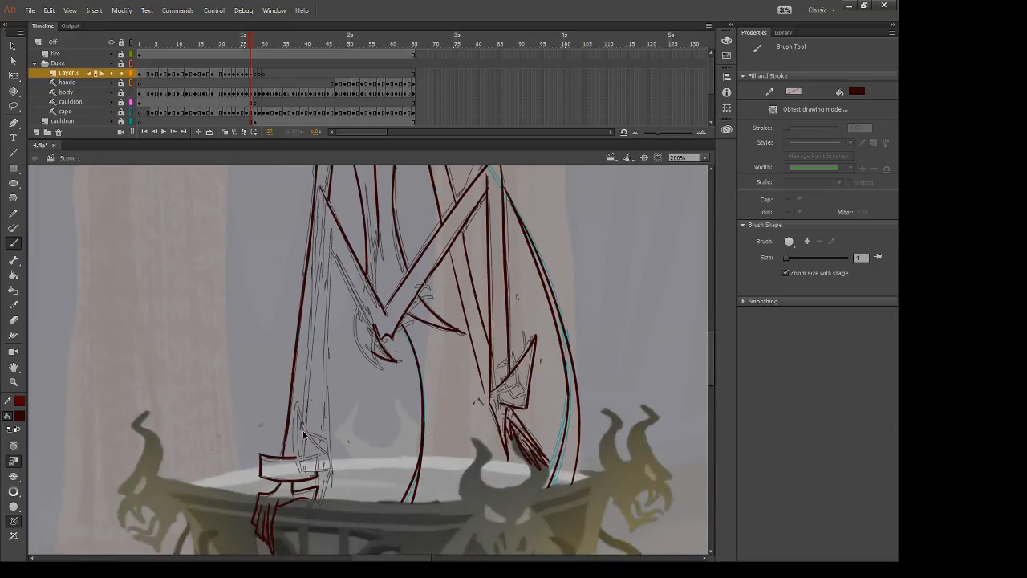
drag(297, 403, 329, 458)
drag(298, 418, 299, 440)
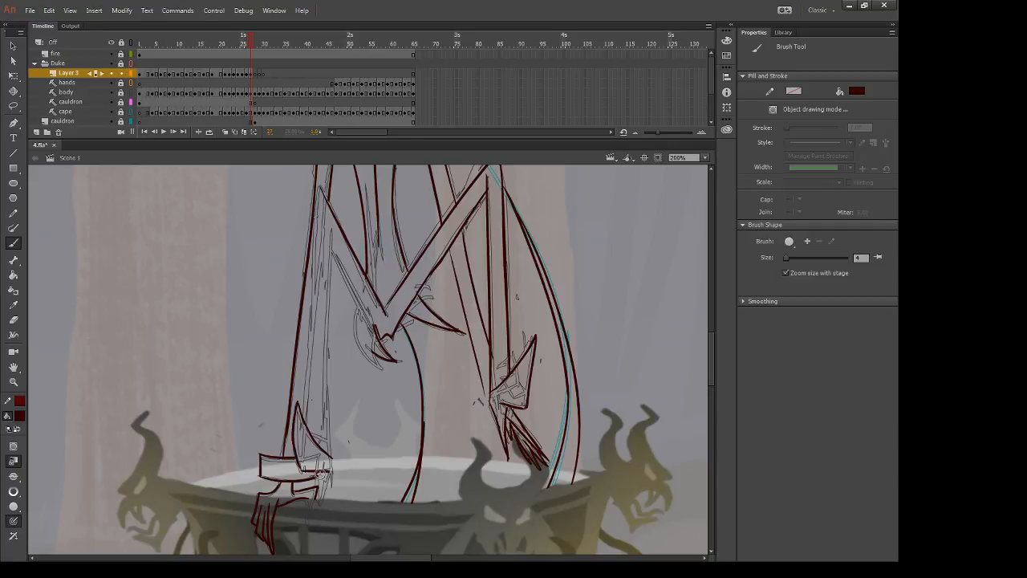
mouse_move(320, 474)
mouse_down()
mouse_move(324, 503)
mouse_move(336, 491)
mouse_up()
drag(317, 440, 329, 451)
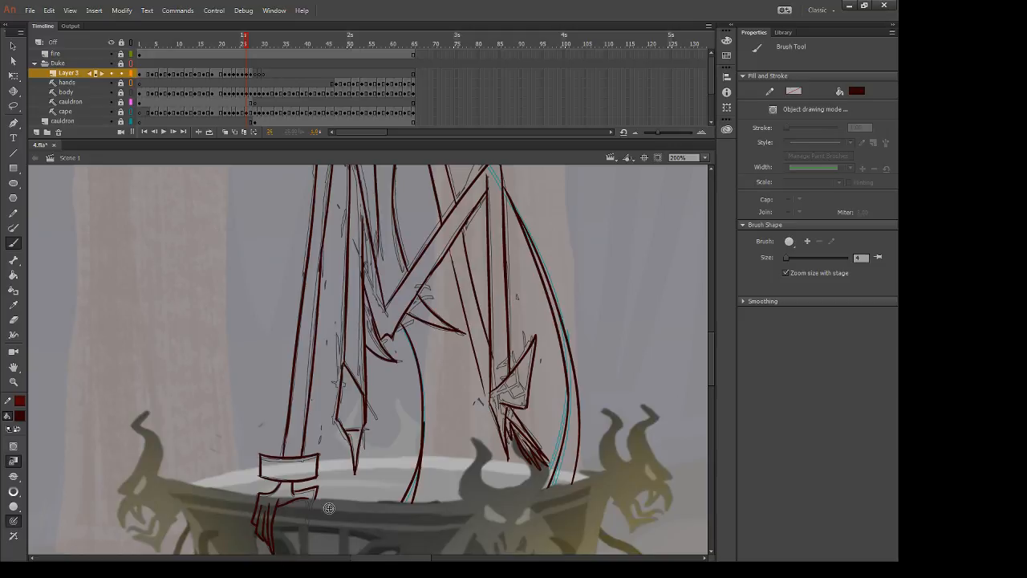
Step: Check the wrist against frame 26 and ink the cuff's outer edge down to its pointed lower end
key(.)
key(e)
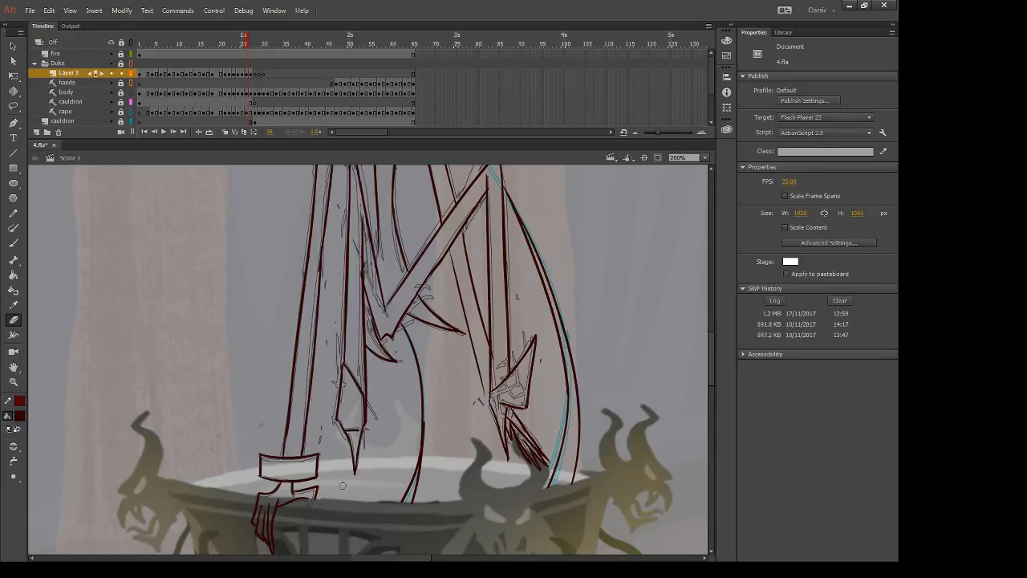
key(.)
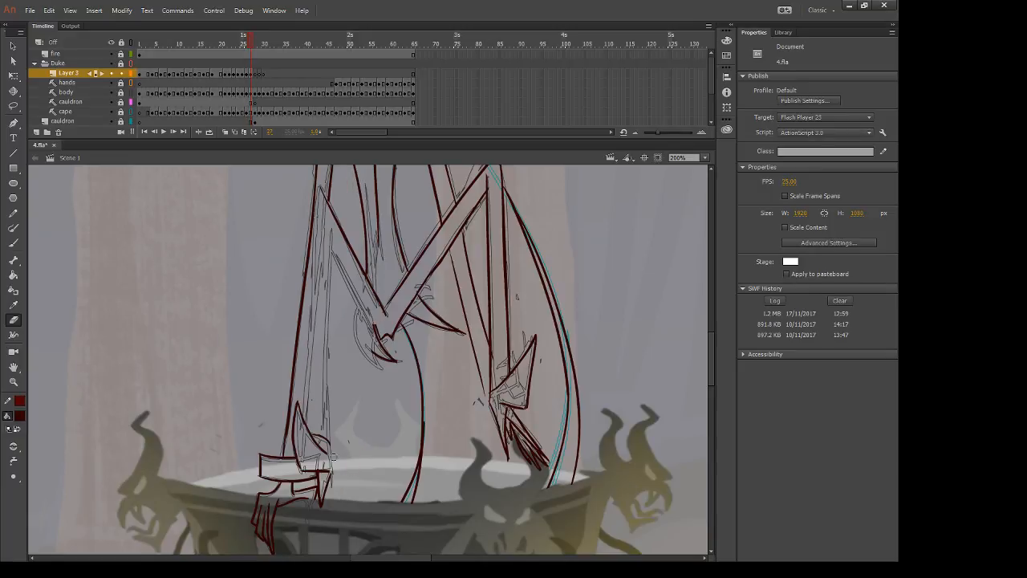
key(b)
drag(328, 442, 336, 486)
key(e)
drag(360, 375, 360, 415)
Step: Ink the forearm's first long edge from the bent arm's outer corner down to the cuff, redoing the stroke until it fits
key(b)
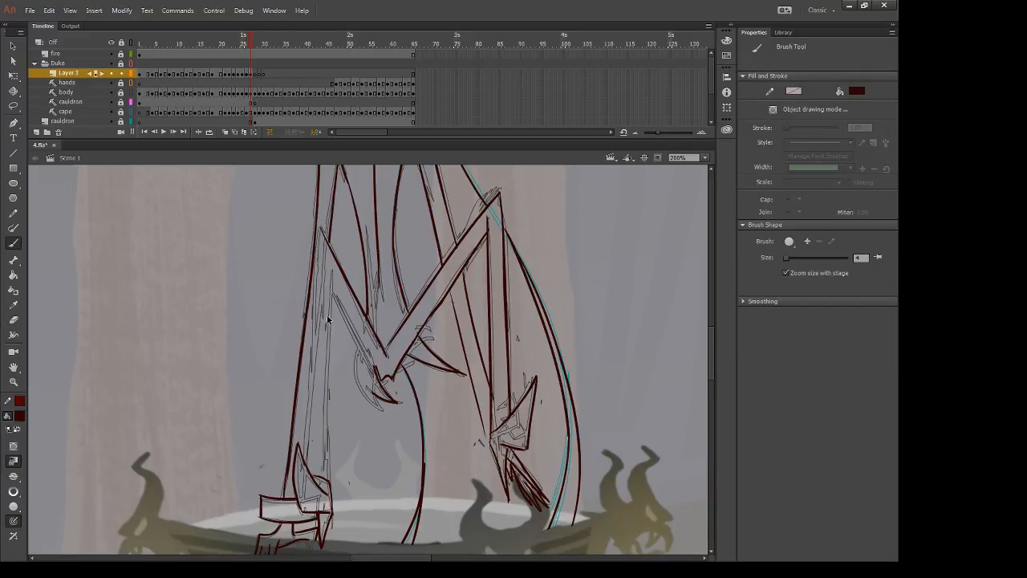
drag(322, 225, 309, 470)
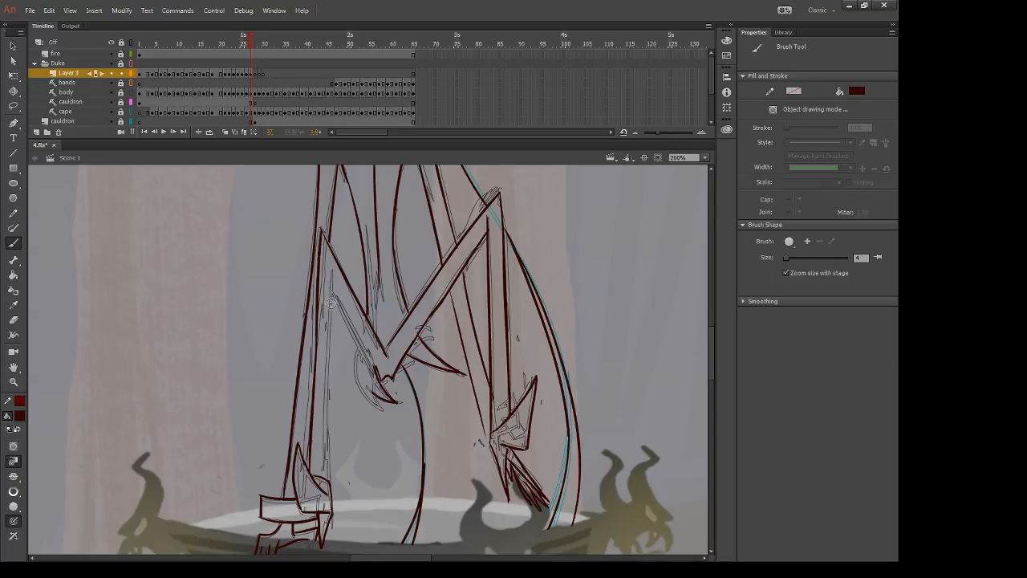
key(ctrl+z)
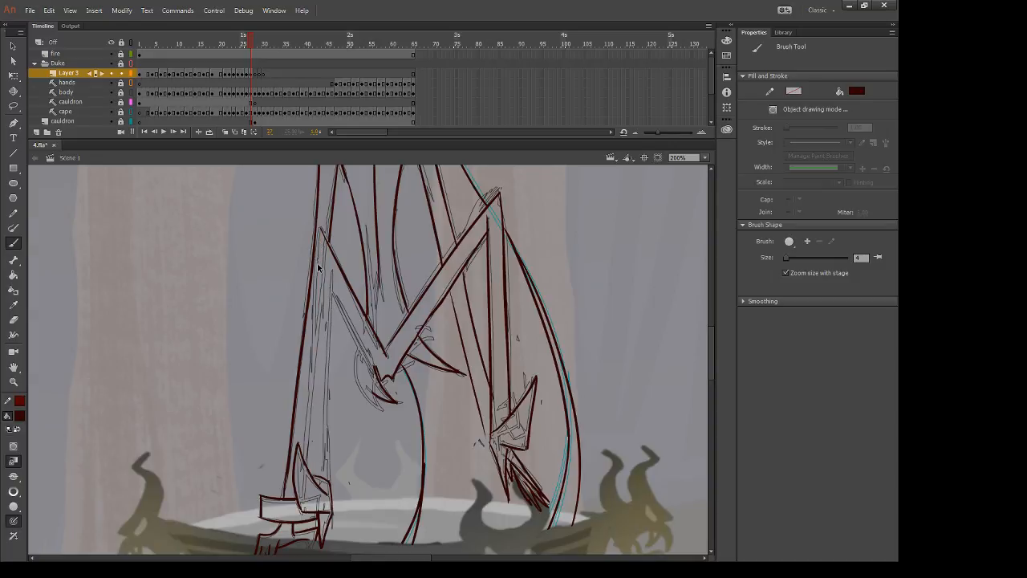
drag(321, 231, 304, 462)
drag(322, 231, 307, 465)
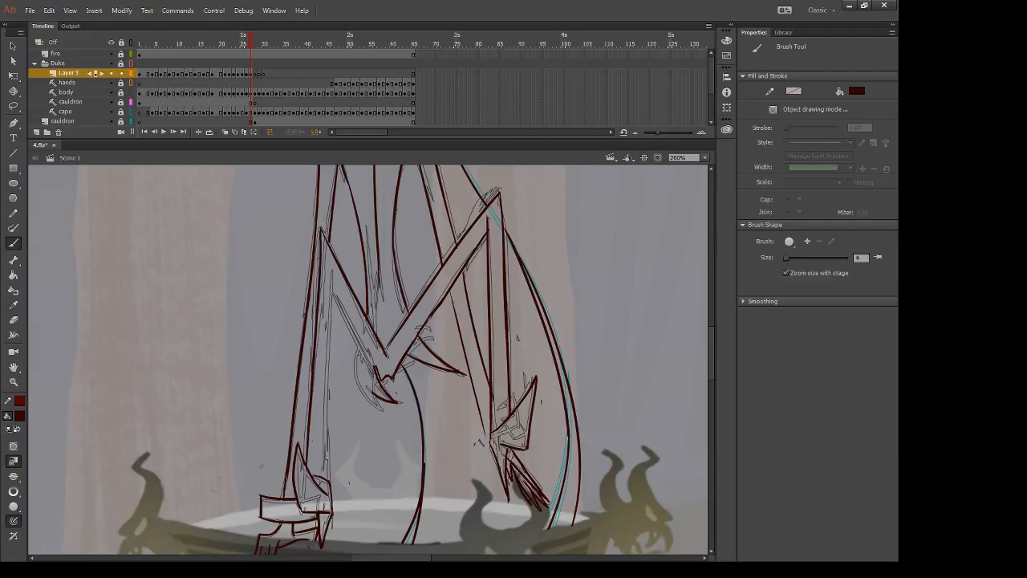
key(ctrl+z)
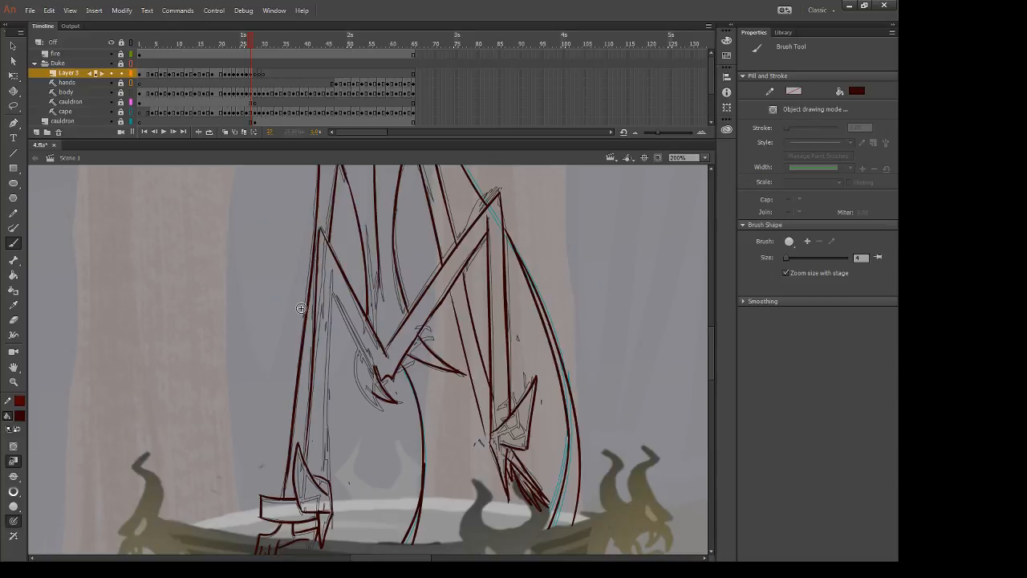
key(ctrl+z)
drag(322, 231, 316, 472)
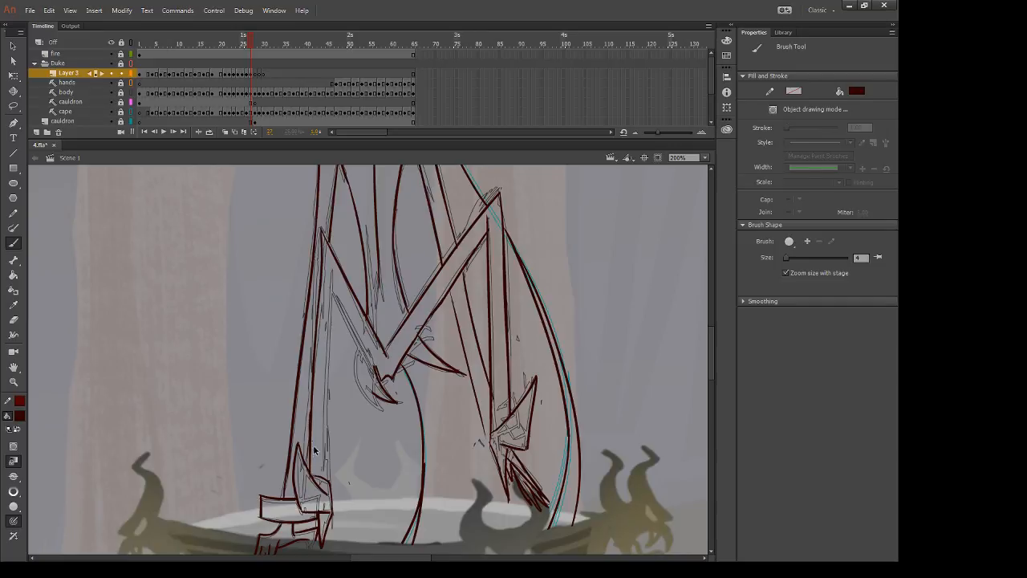
key(ctrl+z)
Step: Compare with frame 26 and ink the forearm's second long edge down to the cuff
key(e)
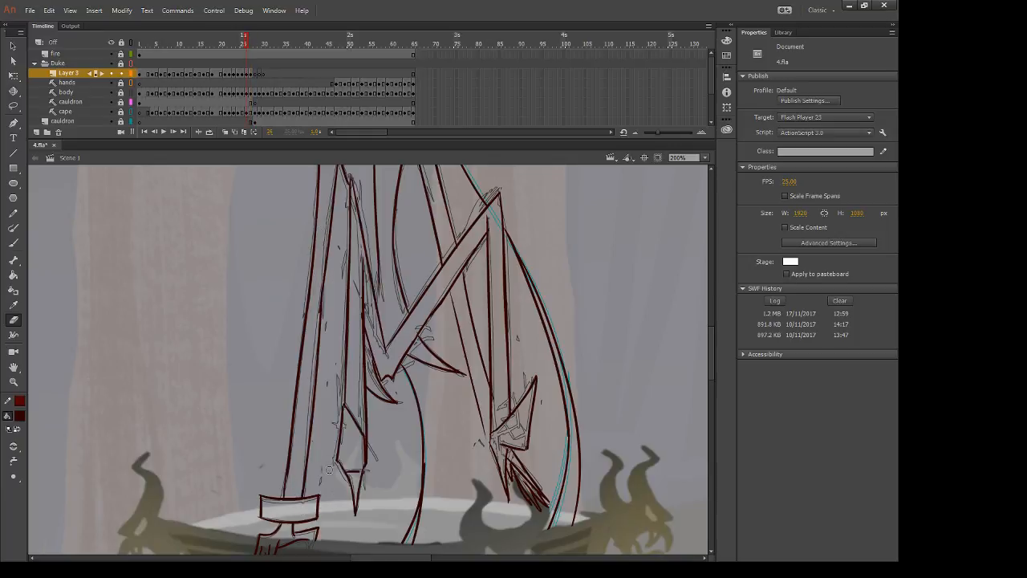
key(b)
drag(337, 269, 329, 514)
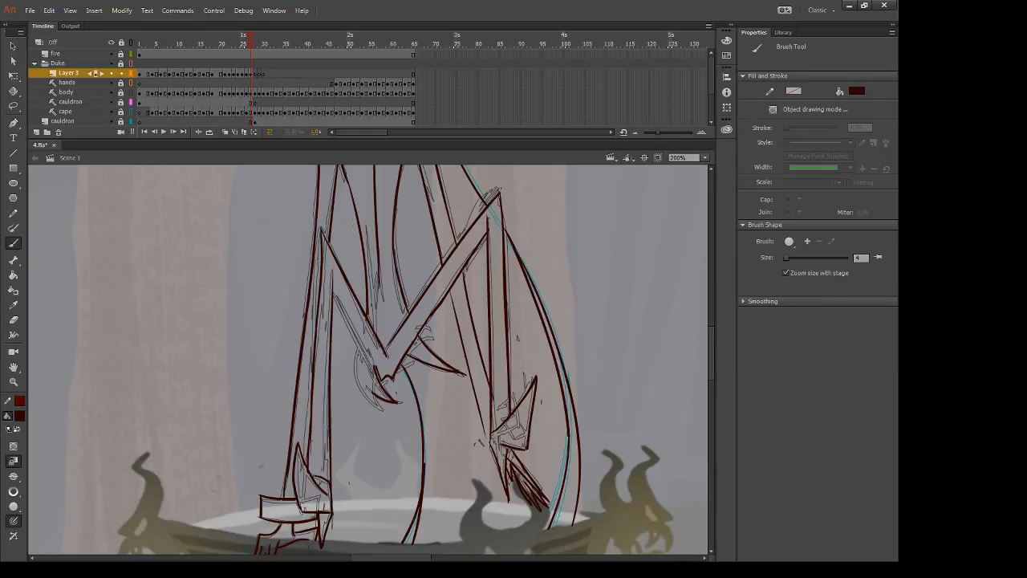
drag(333, 289, 377, 381)
key(ctrl+z)
drag(334, 298, 379, 376)
key(ctrl+z)
Step: Erase the upper part of the forearm's first edge, redraw it from the corner and clean up the stroke
key(e)
drag(321, 222, 324, 313)
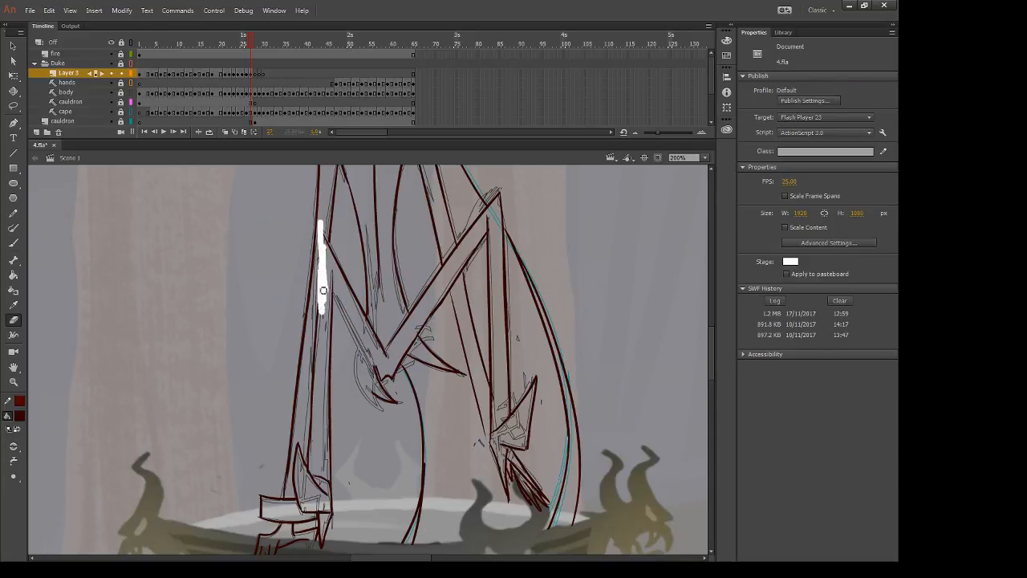
key(b)
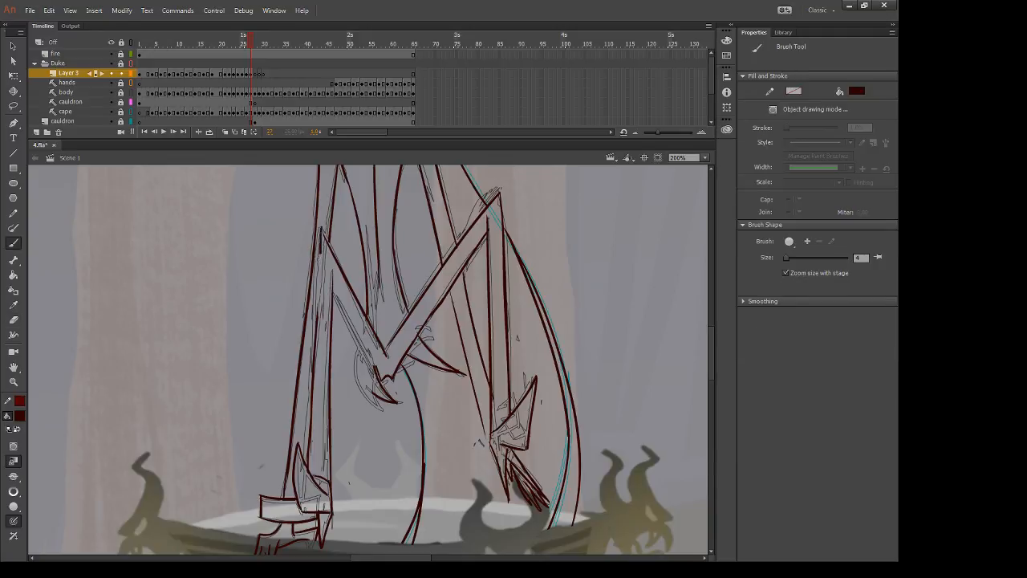
drag(322, 233, 315, 374)
key(ctrl+z)
drag(321, 229, 313, 377)
key(e)
drag(320, 292, 321, 353)
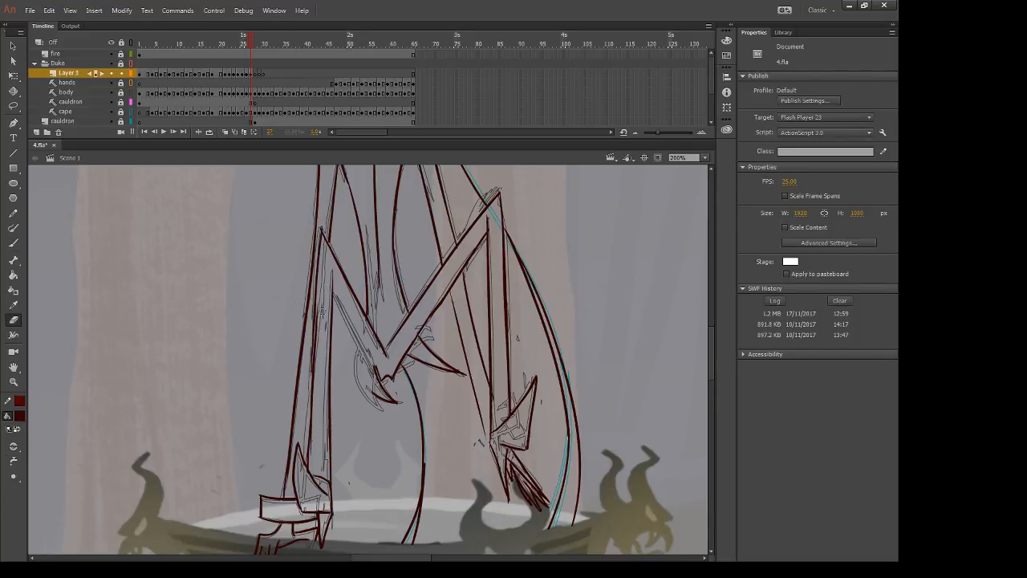
drag(319, 296, 319, 353)
key(b)
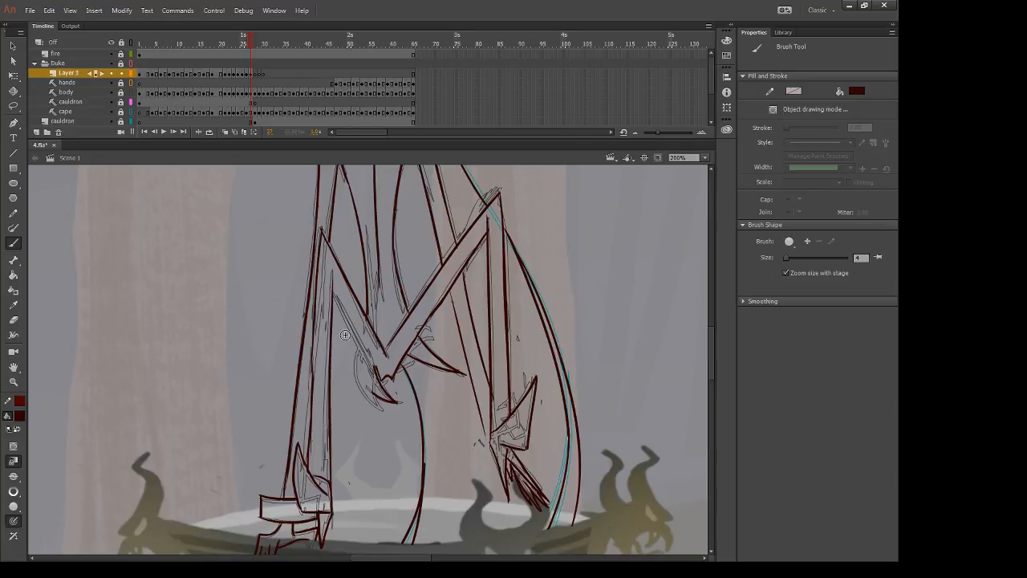
Step: Compare with frame 26 and ink the bent arm's lower edge from the forearm diagonally to the joint, redoing the stroke until it fits
key(comma)
key(period)
key(comma)
key(period)
drag(334, 296, 376, 367)
key(ctrl+z)
drag(332, 294, 374, 362)
key(ctrl+z)
key(comma)
key(period)
drag(332, 293, 374, 368)
key(ctrl+z)
drag(332, 289, 377, 361)
Step: Refine the spike below the bent arm's joint with a curved outer edge and check it against frame 26
key(e)
drag(360, 387, 403, 412)
key(b)
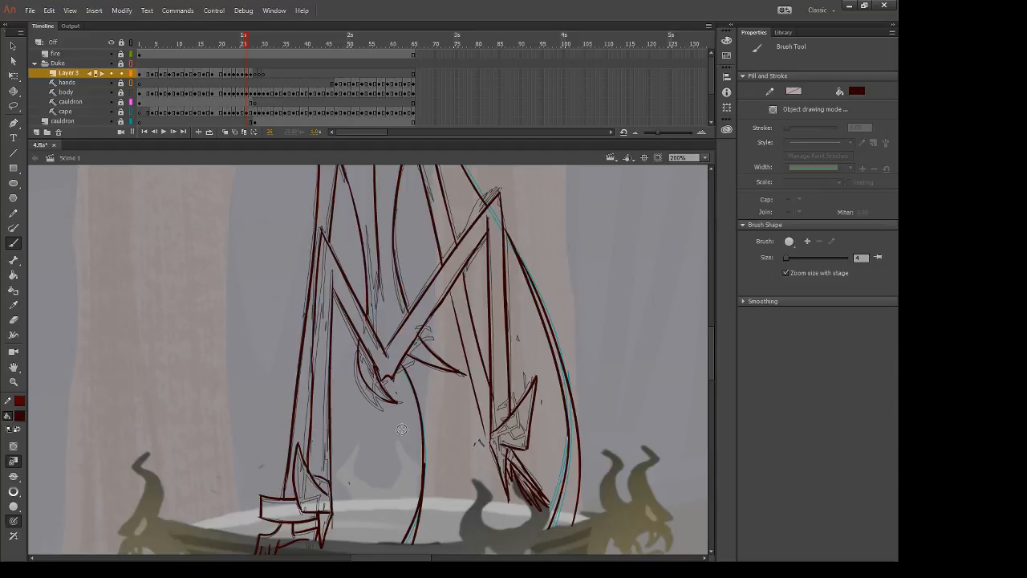
key(period)
key(period)
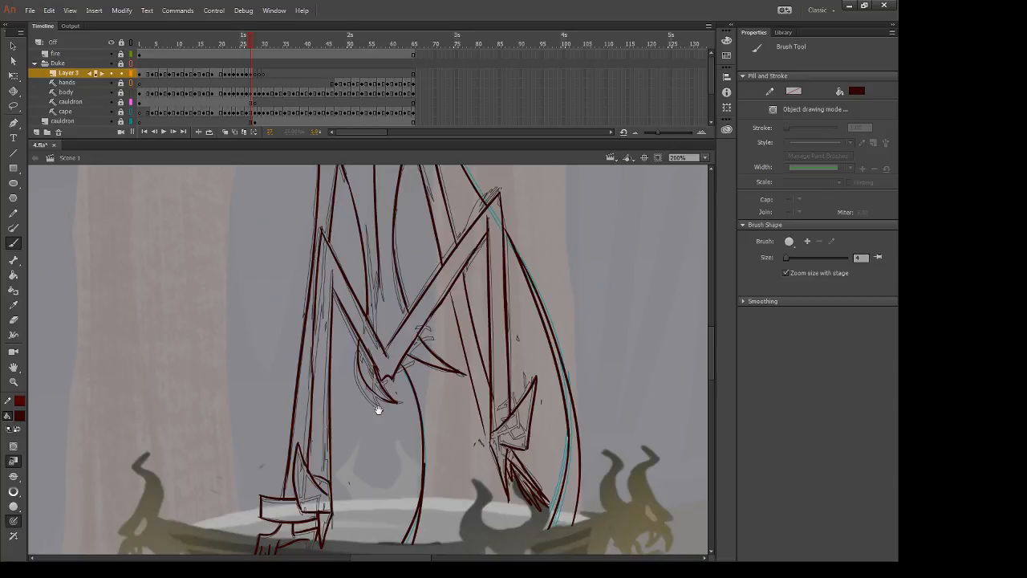
drag(375, 384, 380, 341)
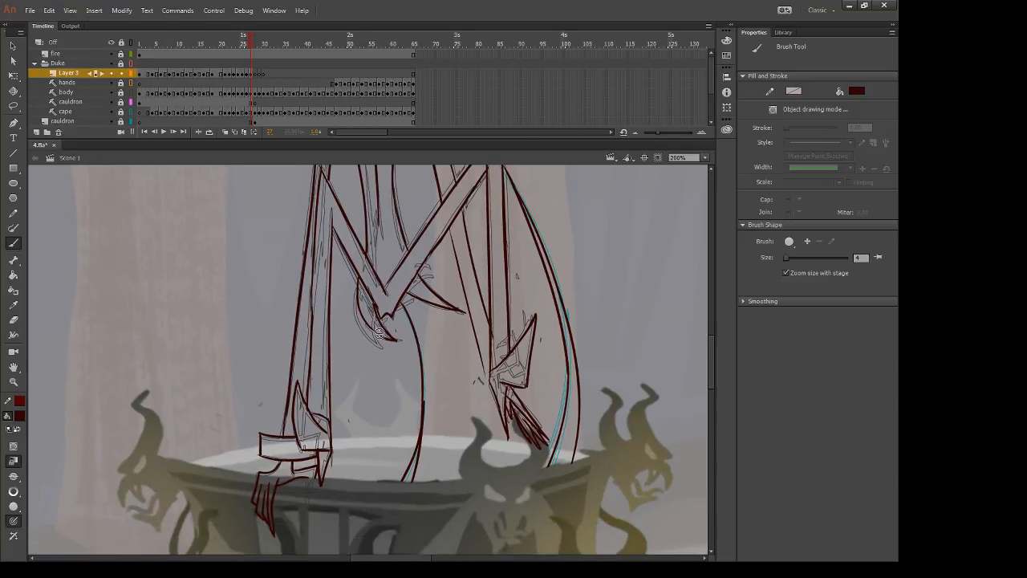
Step: Move to frame 28 and ink the long slanted nose bridge on the character's face
key(period)
key(comma)
mouse_move(424, 273)
mouse_down()
mouse_move(381, 304)
mouse_move(380, 477)
mouse_up()
key(period)
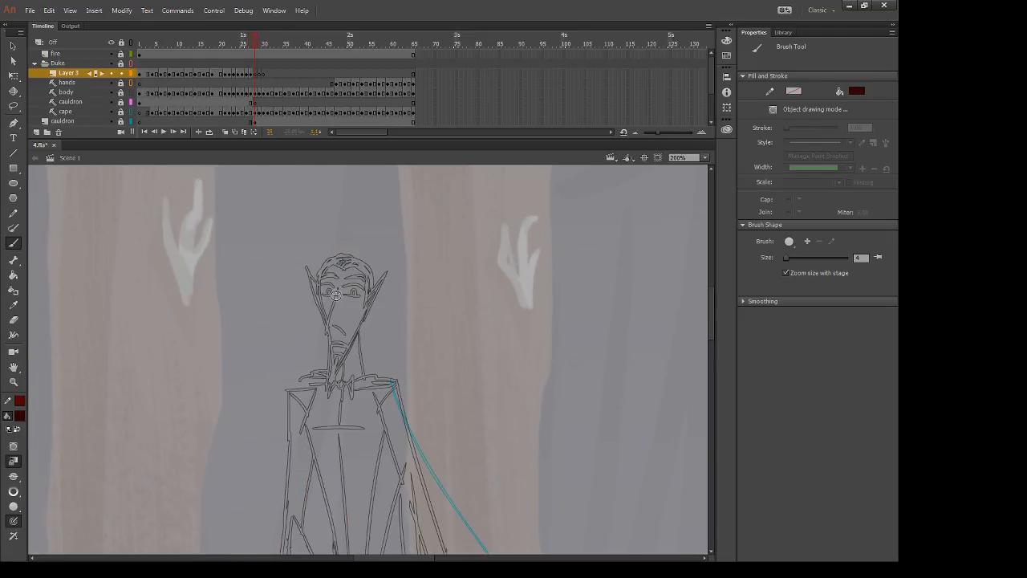
drag(336, 289, 326, 329)
key(e)
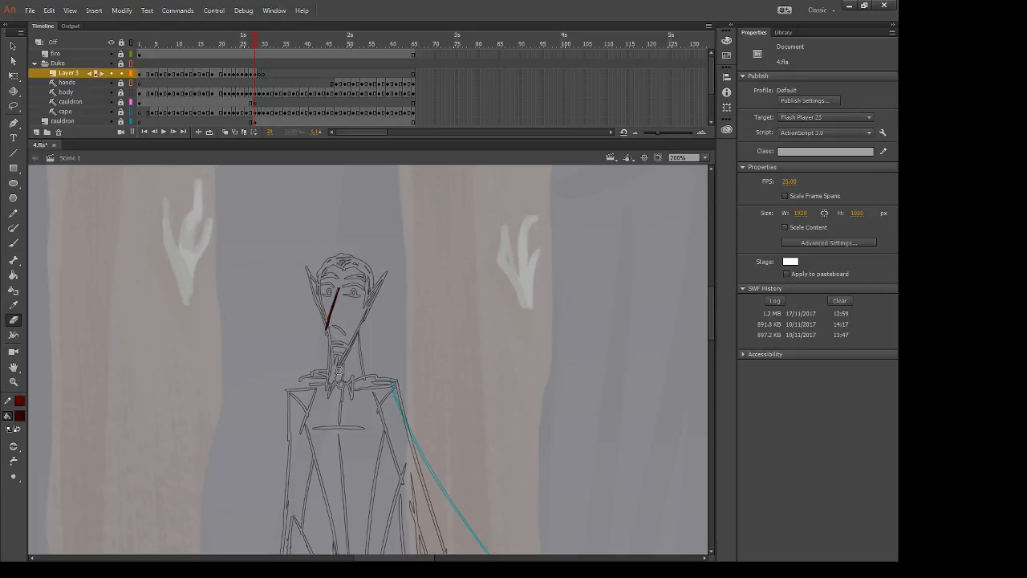
key(n)
key(b)
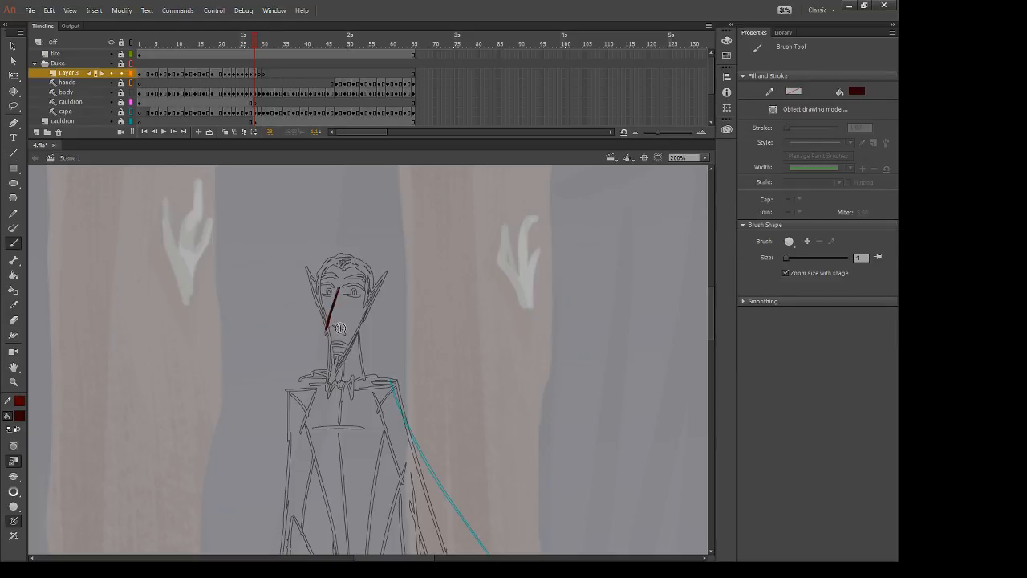
Step: Ink the nostril curve and a short line below the nose tip on frame 28
drag(337, 326, 345, 334)
drag(327, 330, 332, 363)
key(ctrl+z)
drag(328, 331, 333, 345)
Step: Clean up the nose tip and ink the left jaw edge in one long curve from below the nose past the chin
key(ctrl+a)
key(ctrl+equal)
drag(428, 431, 441, 292)
key(e)
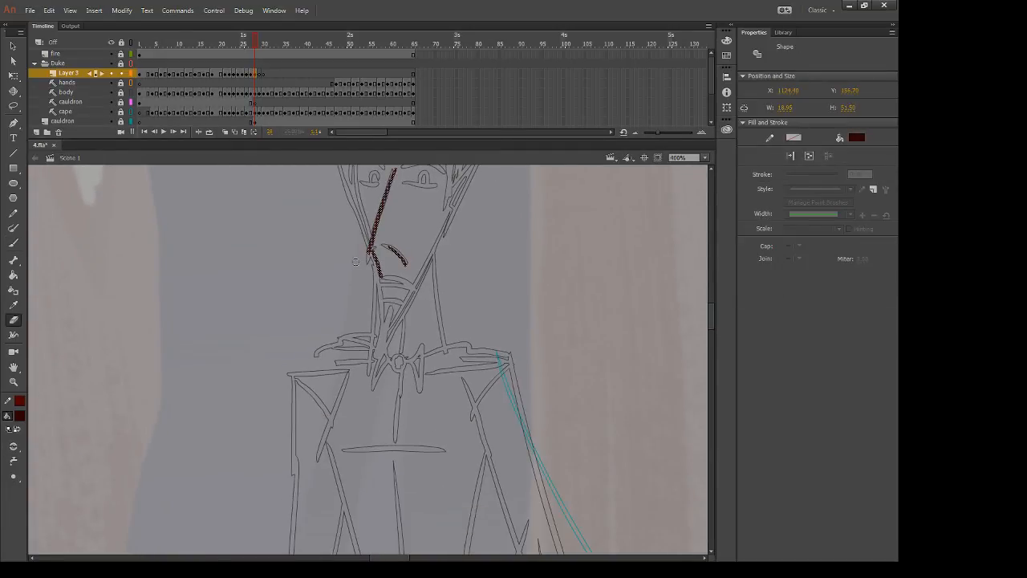
drag(360, 246, 369, 257)
key(b)
drag(373, 253, 355, 449)
key(ctrl+z)
drag(374, 252, 354, 455)
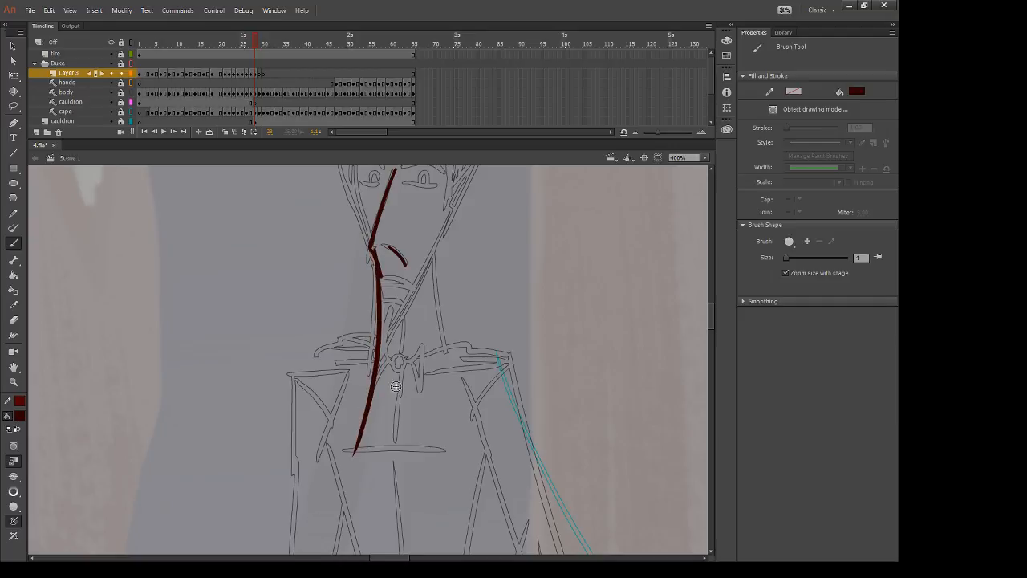
Step: Ink the right pointed ear and the straight jaw edge running from it to the chin, redoing the lower stroke
drag(473, 261, 435, 458)
mouse_move(411, 382)
mouse_down()
mouse_move(463, 315)
mouse_move(398, 447)
mouse_move(362, 515)
mouse_up()
drag(431, 449, 465, 322)
drag(422, 349, 364, 456)
key(ctrl+z)
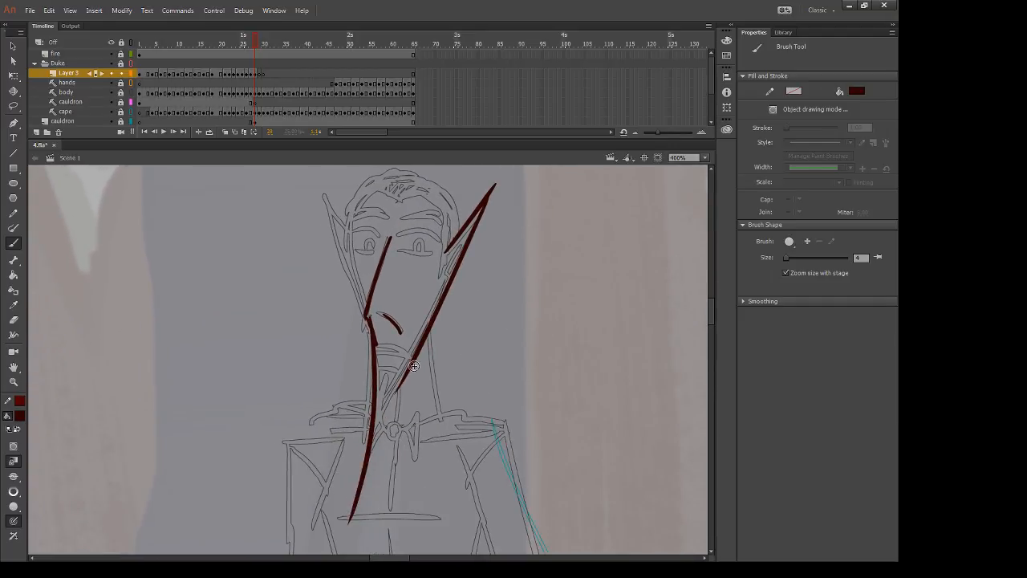
drag(414, 366, 364, 455)
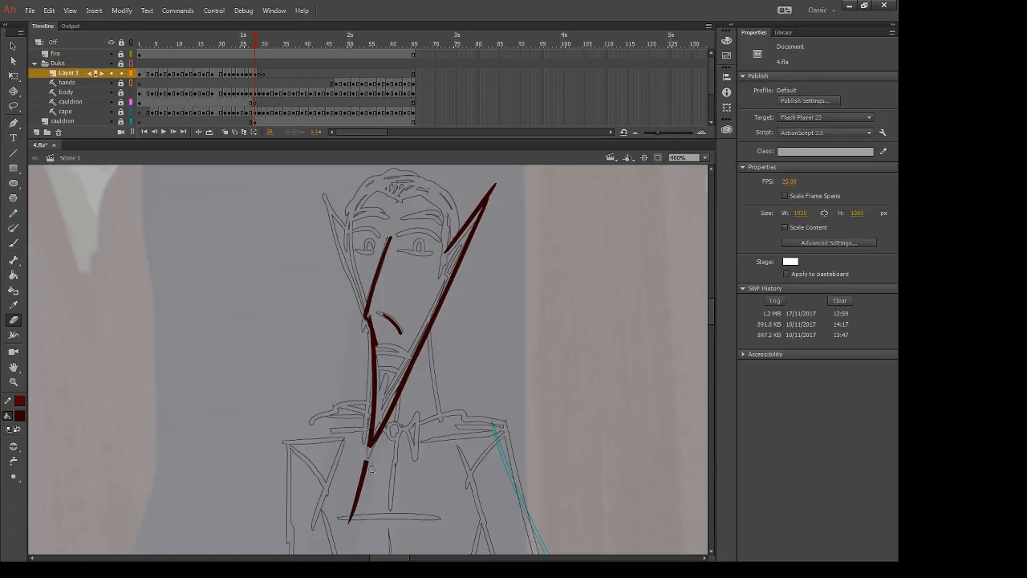
Step: Cut off and delete the leftover jaw stroke extending below the chin tip
key(v)
click(365, 475)
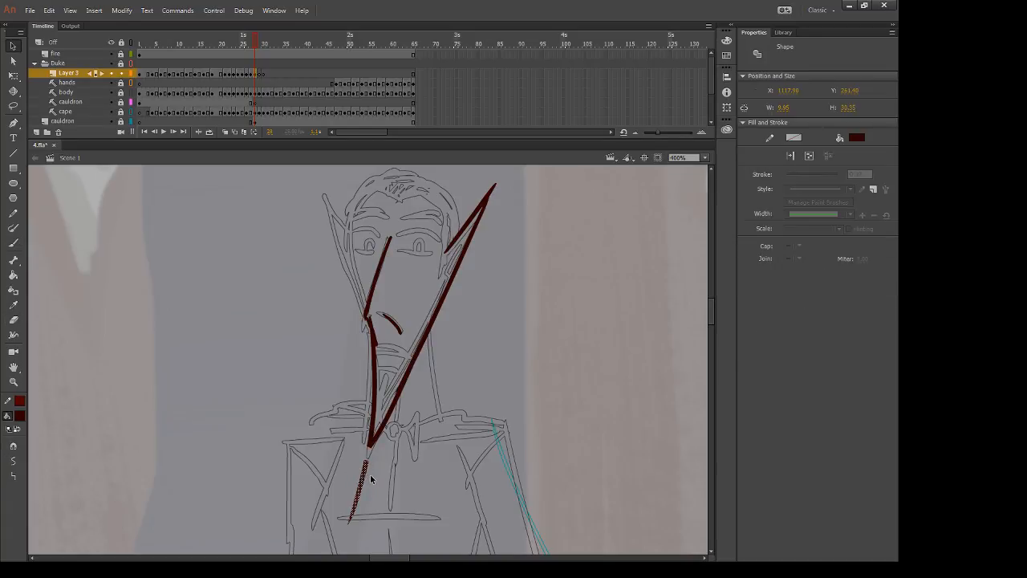
key(Delete)
Step: Ink the left cheek edge down to the nose tip and the two sides of the left pointed ear
scroll(371, 479, up, 1)
key(b)
drag(349, 283, 366, 380)
key(ctrl+z)
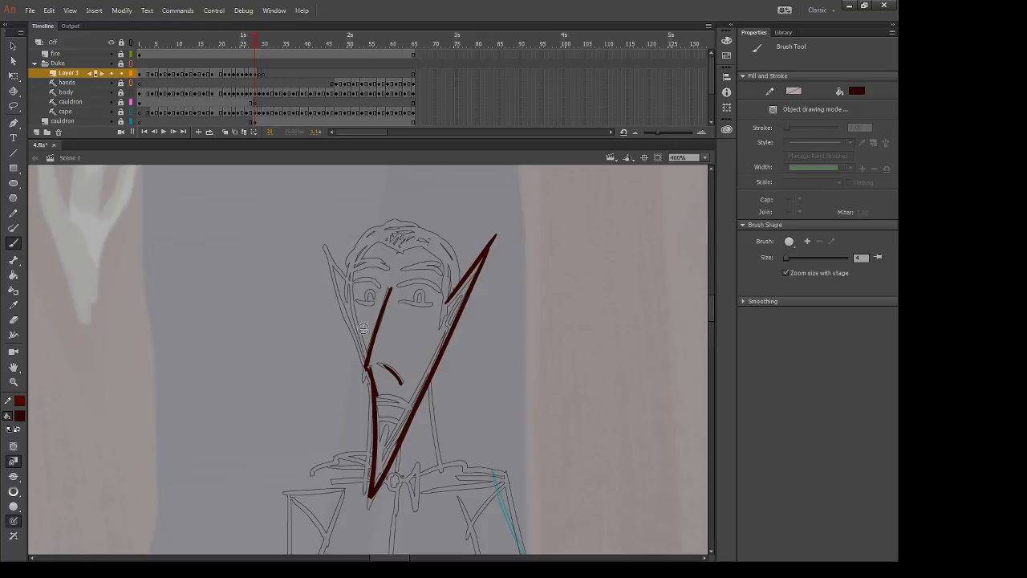
drag(350, 289, 365, 384)
drag(322, 238, 352, 284)
key(ctrl+z)
drag(322, 240, 366, 357)
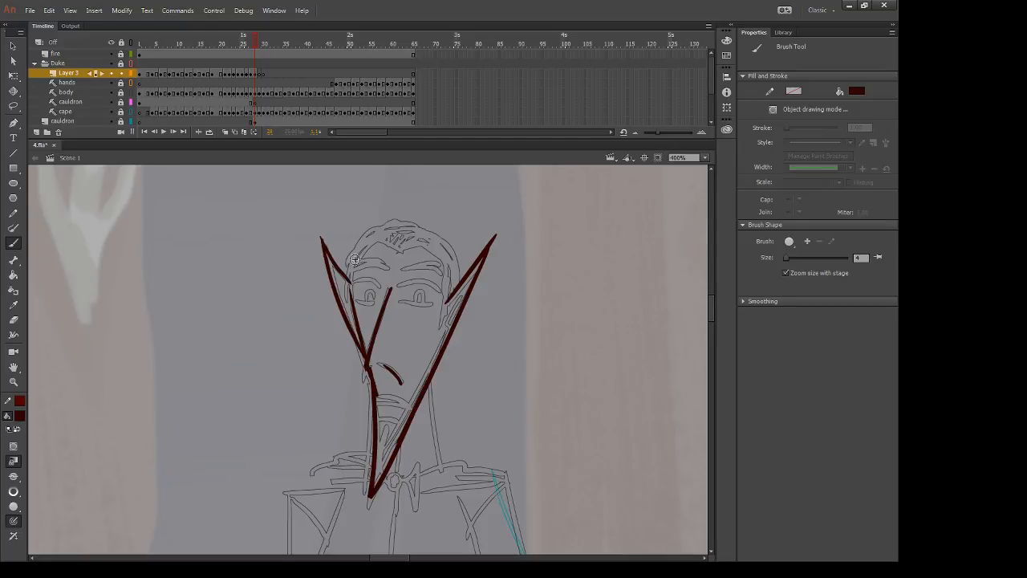
Step: Ink both curved upper eyelids, the pupils and the short lower lid lines
mouse_move(349, 282)
mouse_down()
mouse_move(427, 277)
mouse_move(444, 289)
mouse_up()
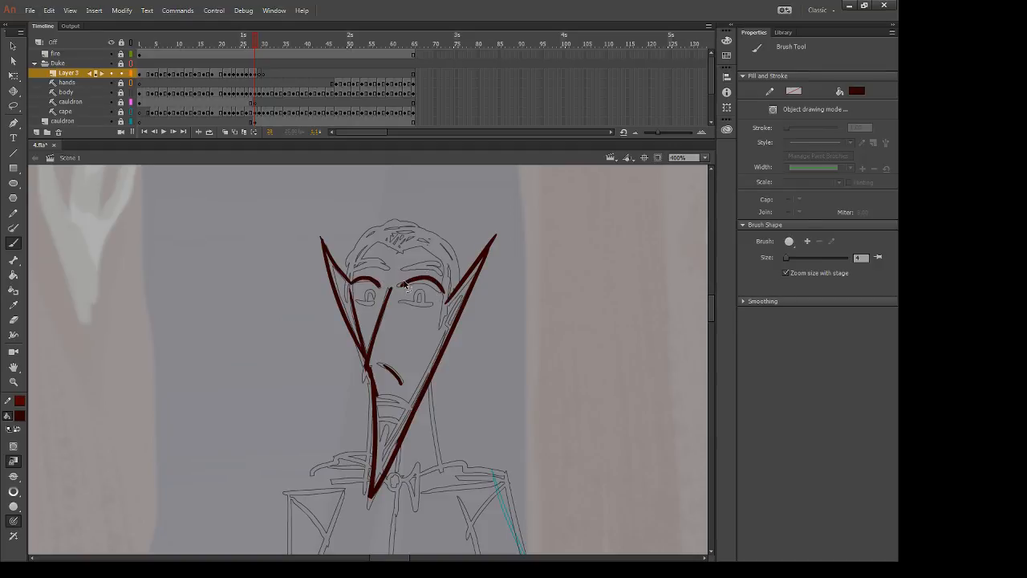
drag(355, 299, 368, 305)
key(ctrl+z)
mouse_move(401, 301)
mouse_down()
mouse_move(430, 304)
mouse_move(418, 304)
mouse_up()
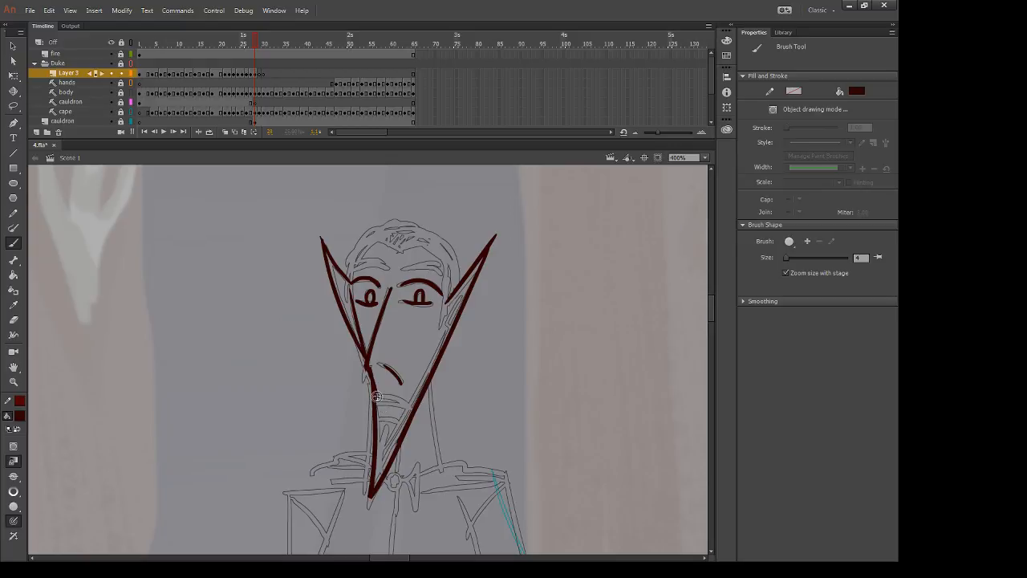
Step: Ink the mouth, the goatee and the right sideburn, erasing the overlap beside the ear
mouse_move(373, 391)
mouse_down()
mouse_move(408, 408)
mouse_move(382, 447)
mouse_move(397, 448)
mouse_up()
drag(446, 272, 444, 326)
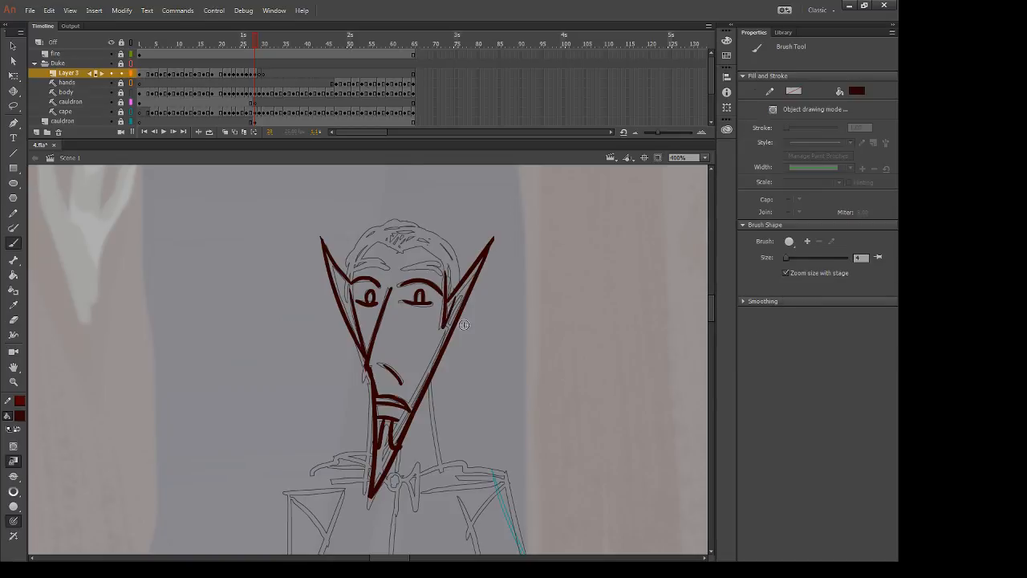
key(e)
drag(453, 284, 452, 319)
Step: Ink the widow's peak hairline and the arc at the top of the head, cleaning up the peak
key(b)
drag(378, 239, 438, 243)
drag(386, 227, 443, 233)
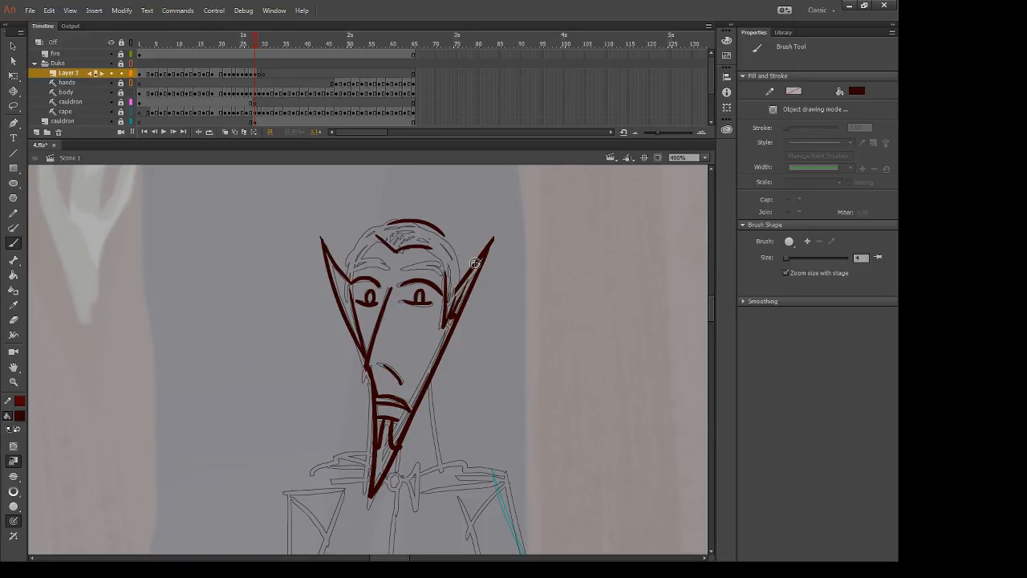
key(e)
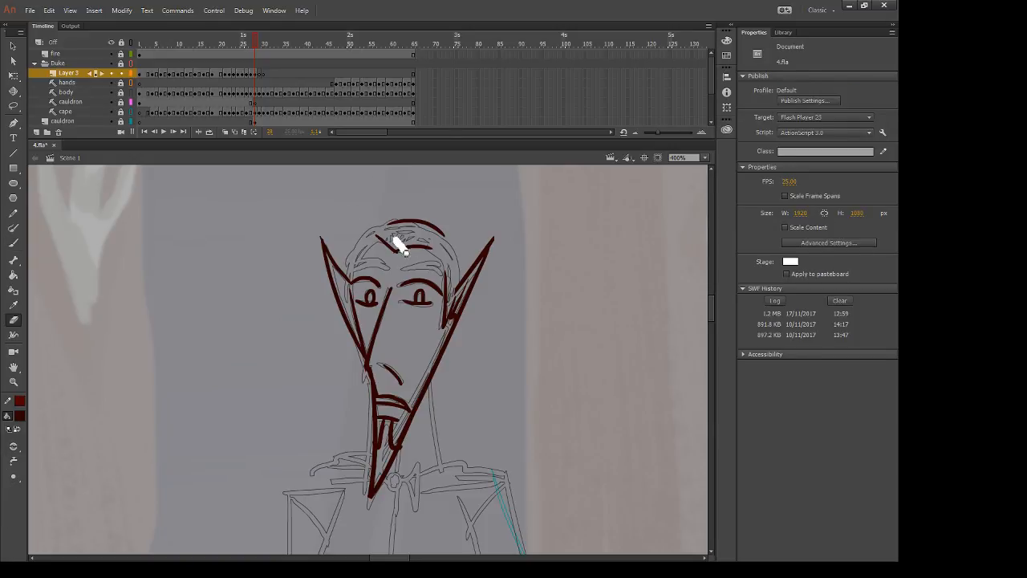
drag(405, 252, 419, 249)
key(b)
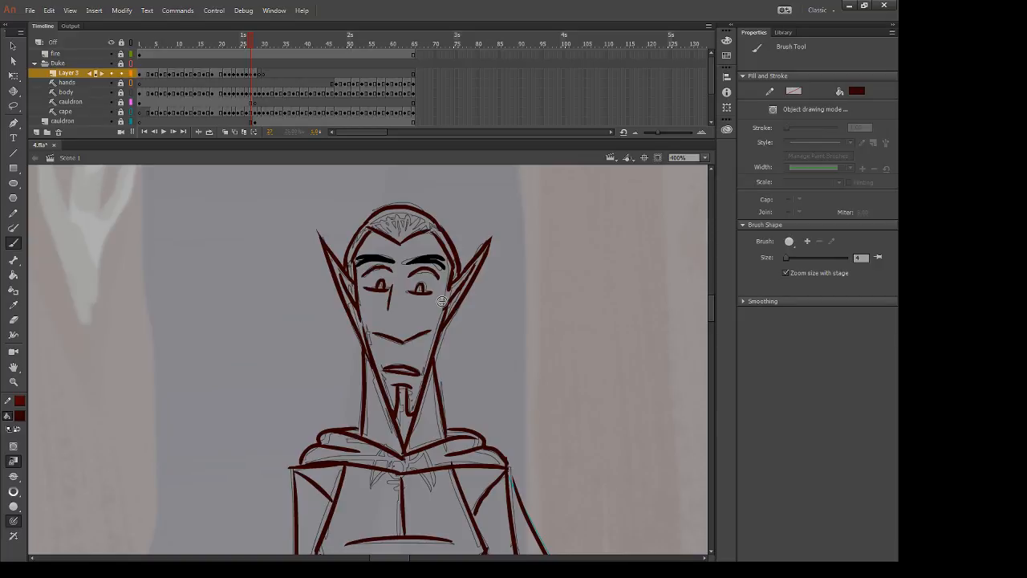
Step: Extend the hairline down to the right sideburn and compare the head with frame 27
key(.)
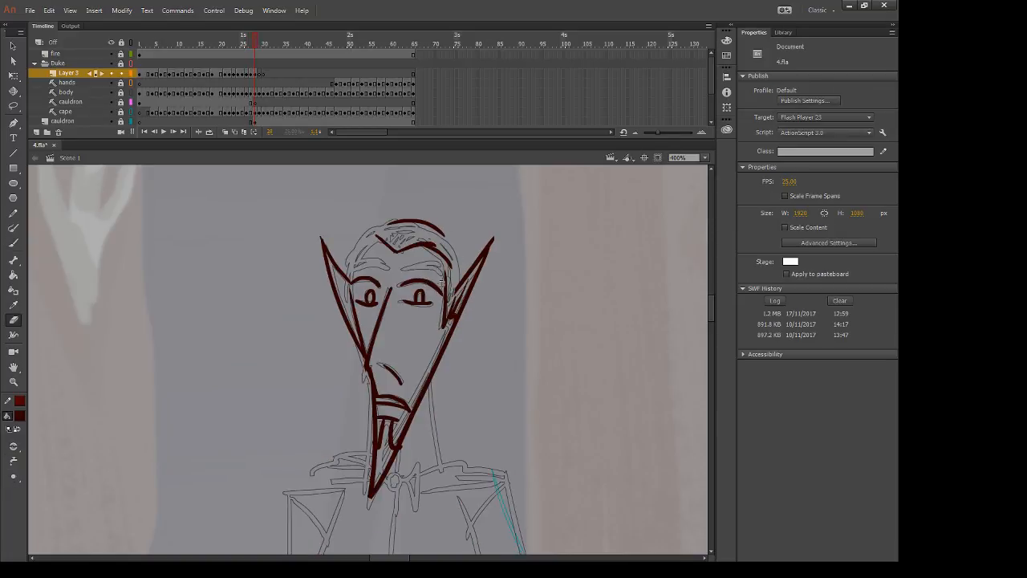
key(e)
key(b)
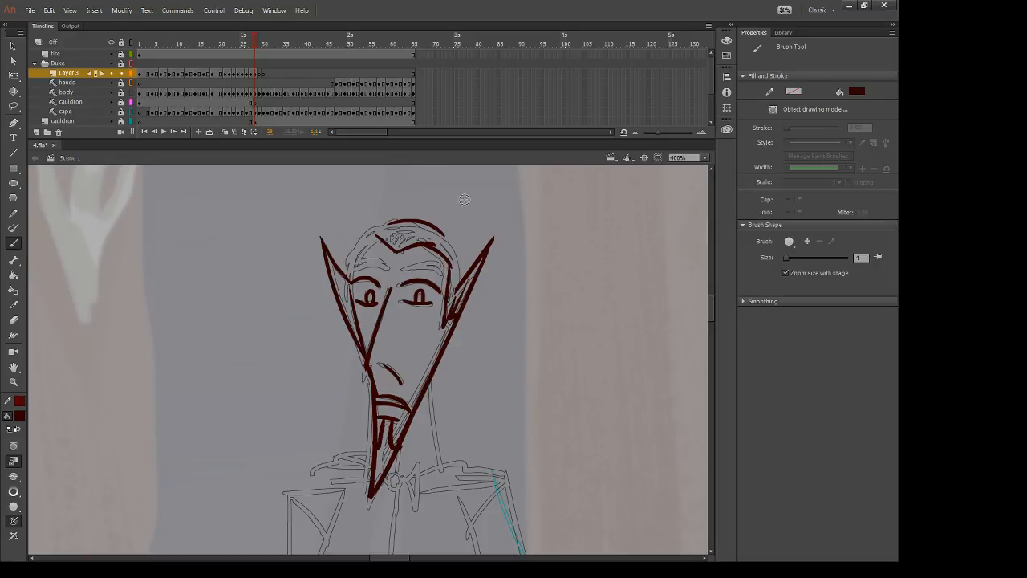
key(comma)
key(period)
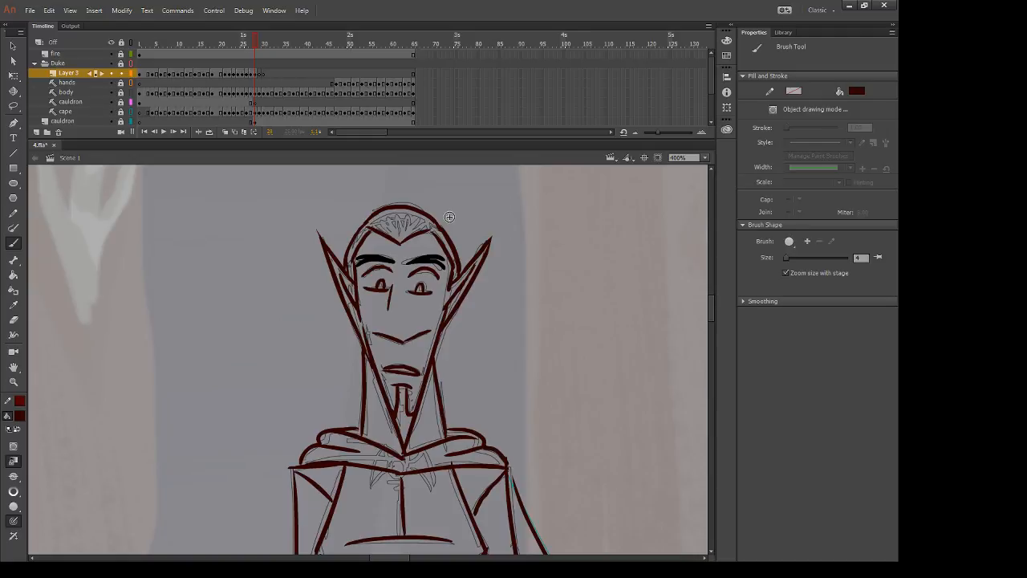
Step: Thicken and reshape the arc at the top of the head on frame 28, using frame 27 as reference
key(e)
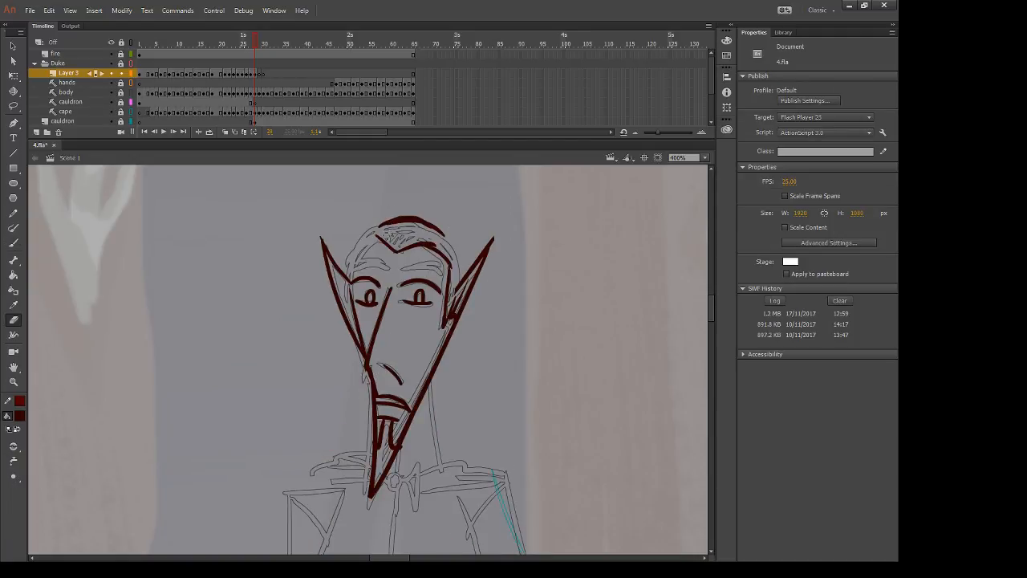
key(comma)
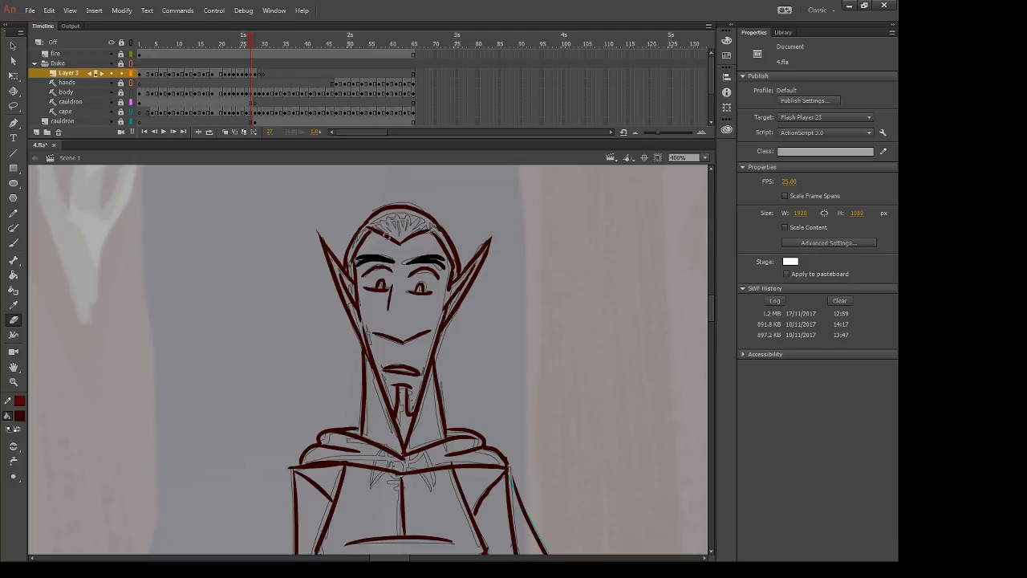
key(period)
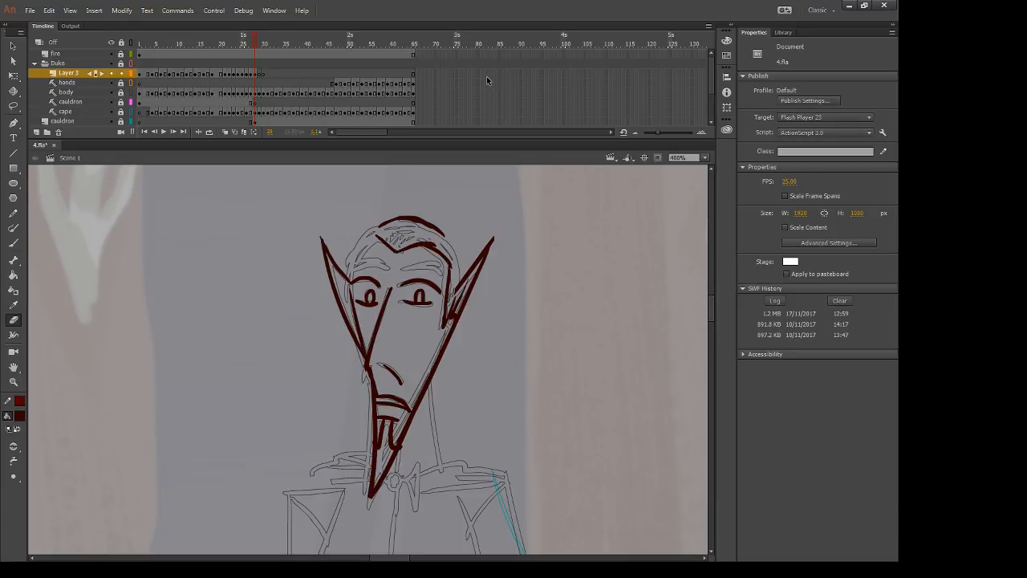
key(comma)
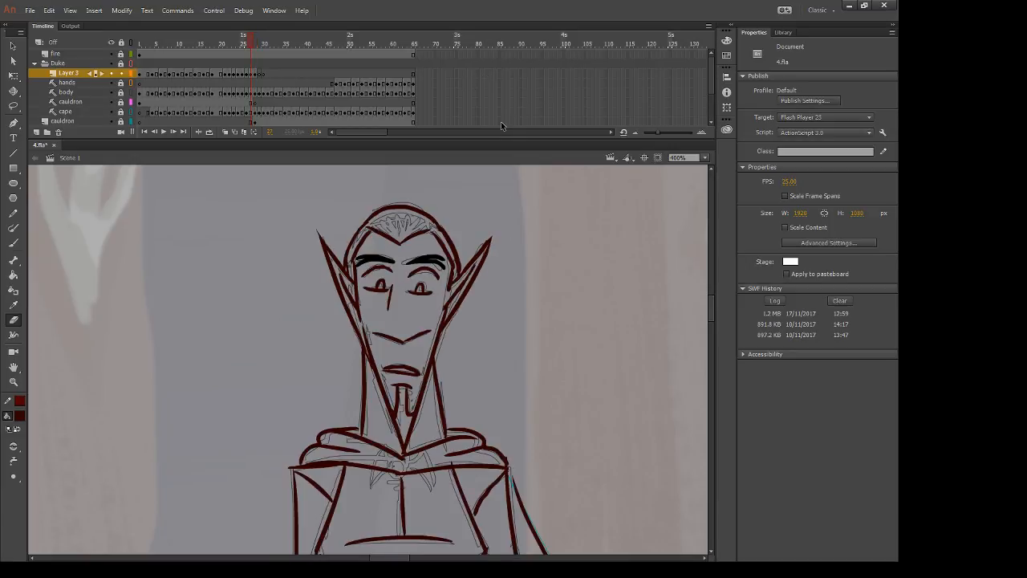
key(period)
Step: Ink the left hairline from the widow's peak down to the eyelid and check it against frame 27
key(b)
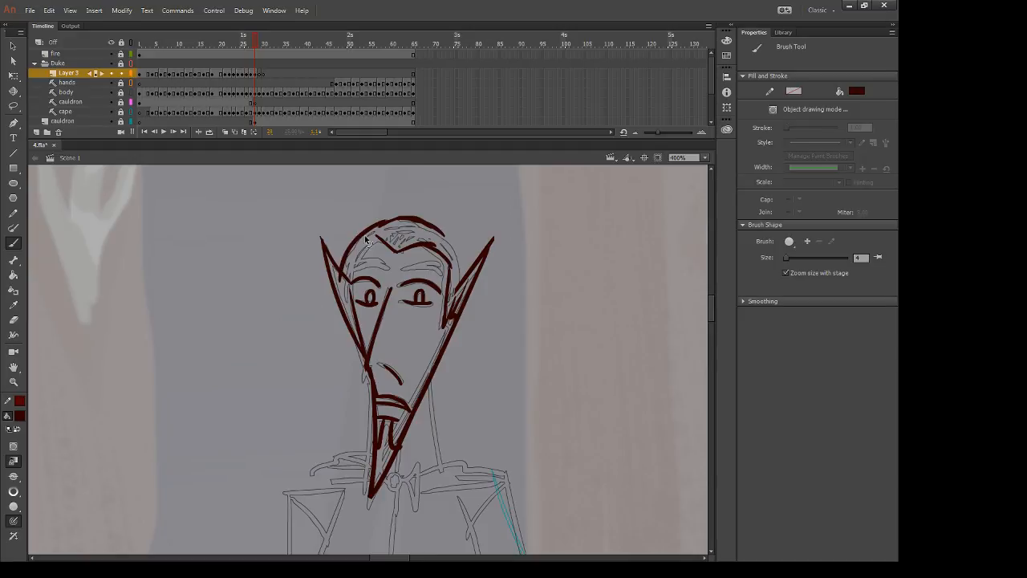
drag(378, 238, 354, 280)
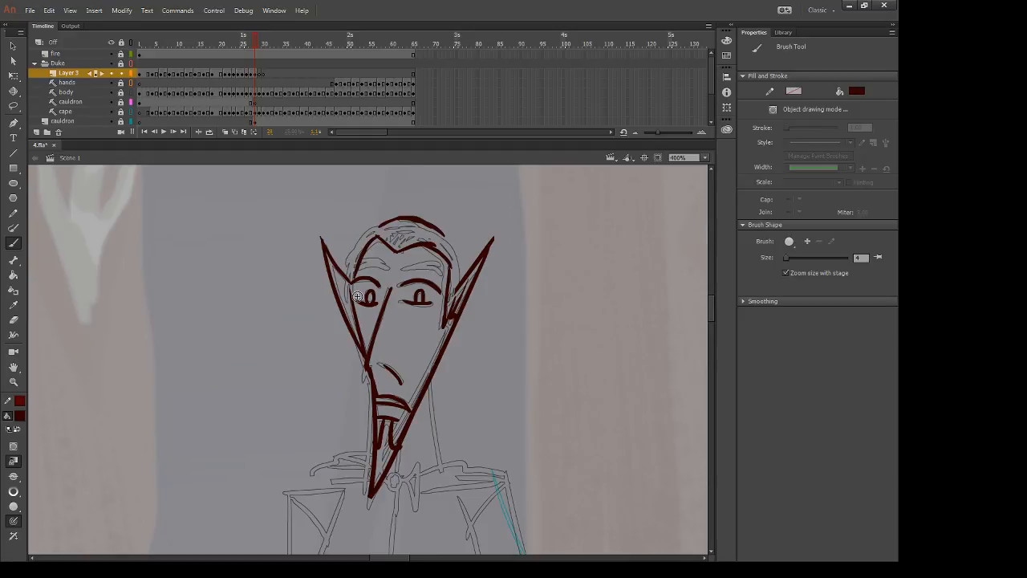
key(period)
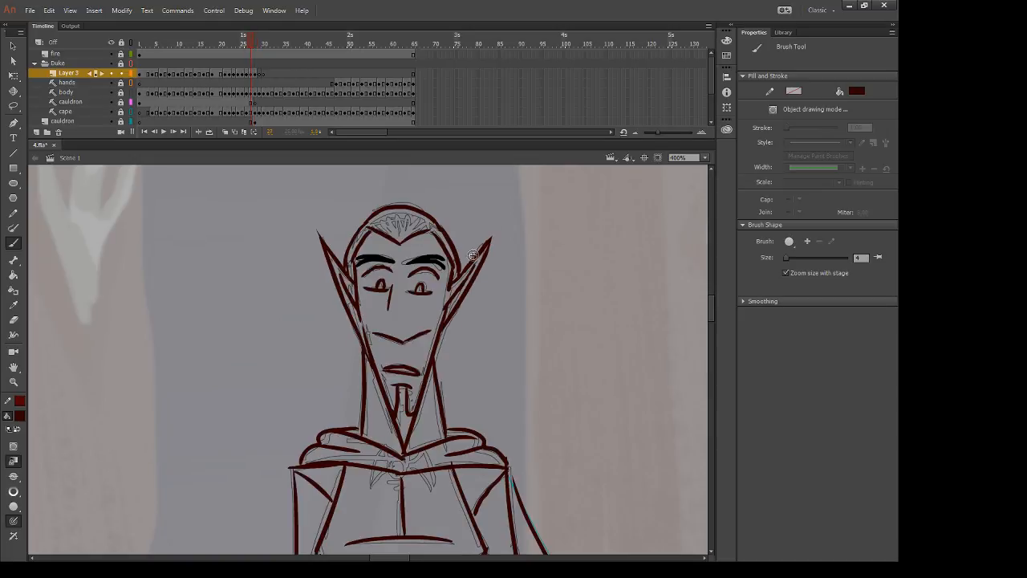
key(comma)
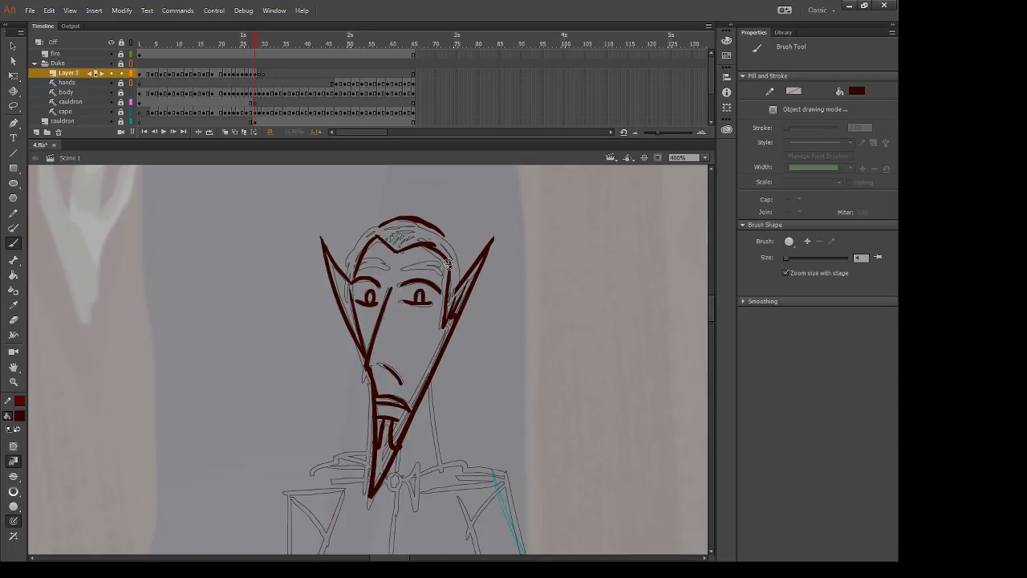
Step: Erase the jaw edge between nose tip and mouth and re-ink it as a smoother line, checking frame 27
key(e)
drag(373, 365, 374, 393)
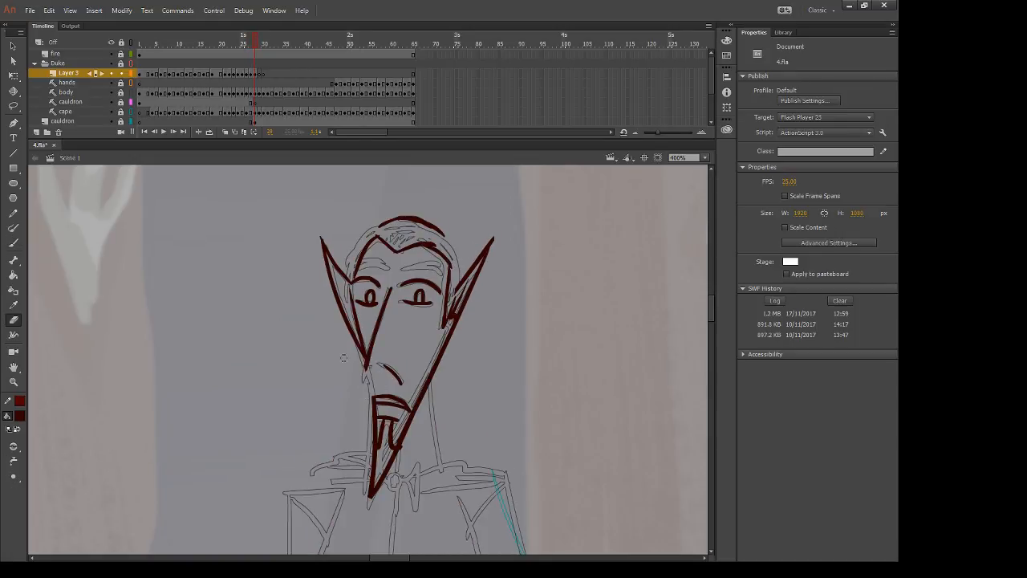
key(b)
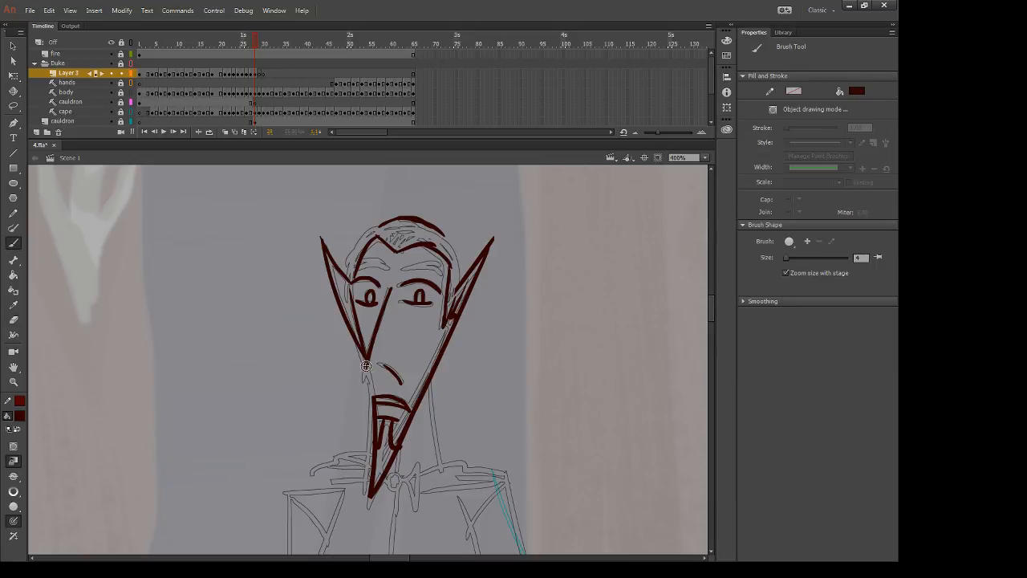
key(period)
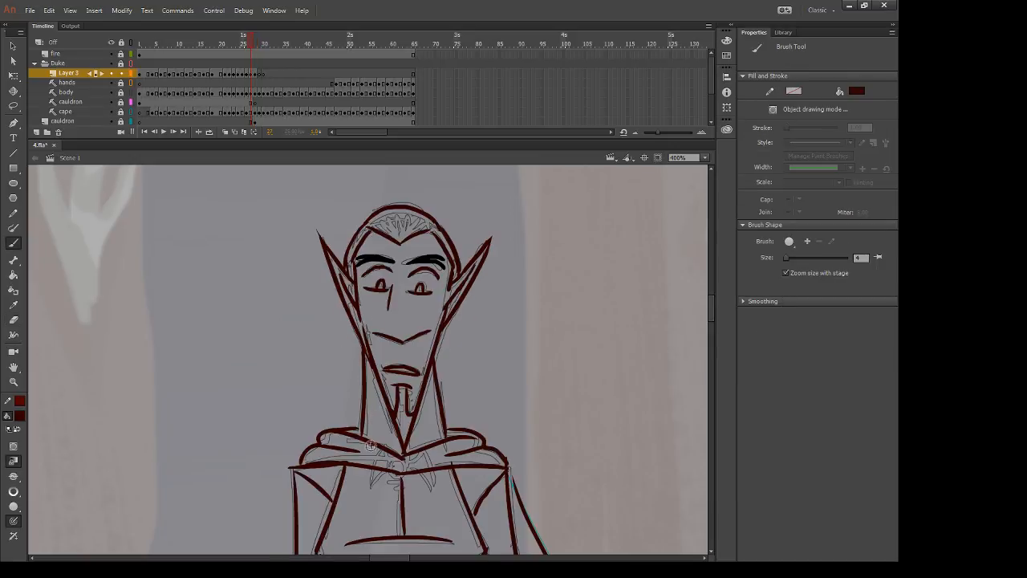
key(comma)
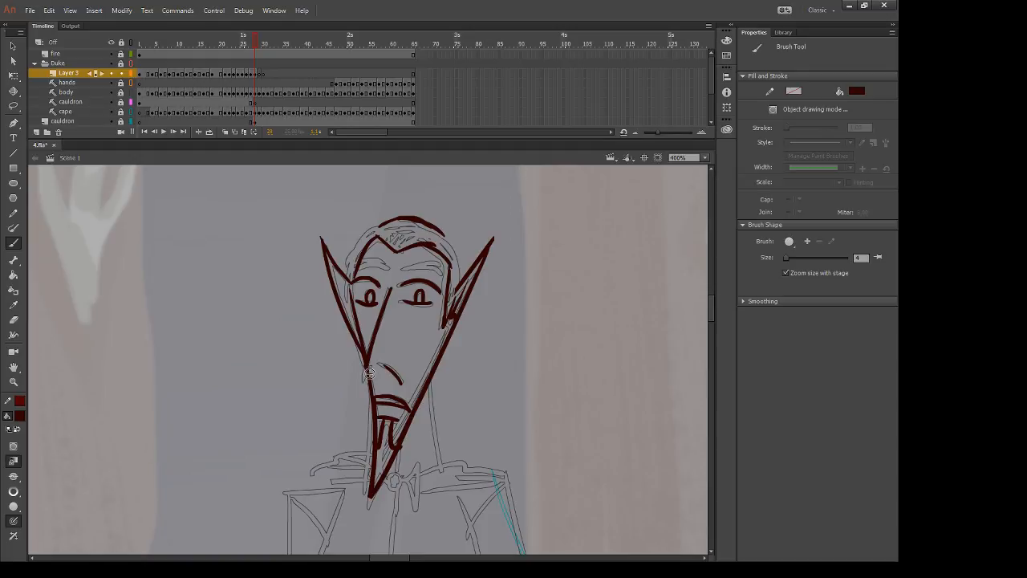
drag(369, 370, 366, 379)
Step: Switch the fill colour to black and paint both thick eyebrows on frame 28, using frame 27 as reference
key(comma)
key(period)
click(34, 435)
drag(401, 270, 443, 272)
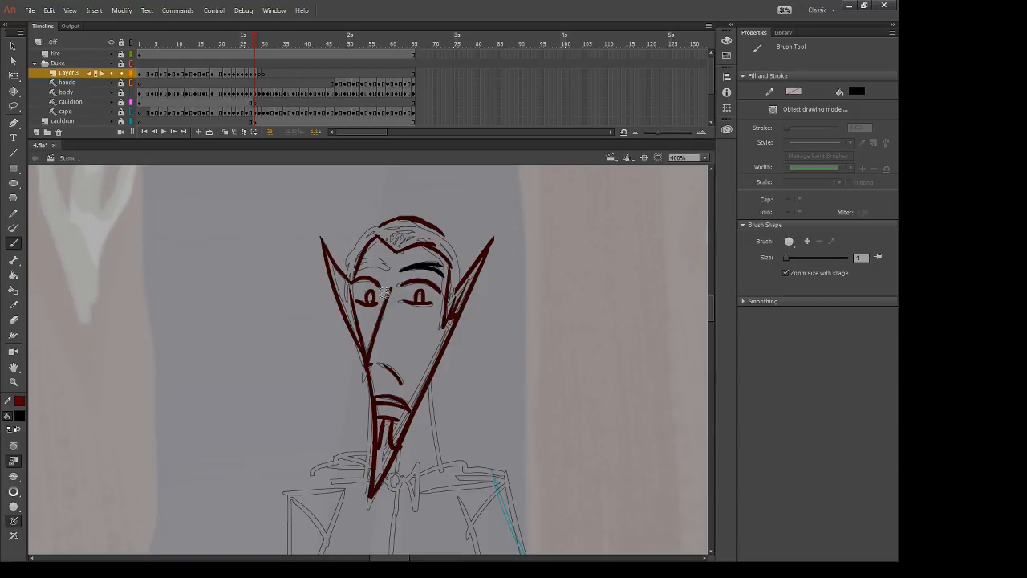
drag(356, 266, 386, 273)
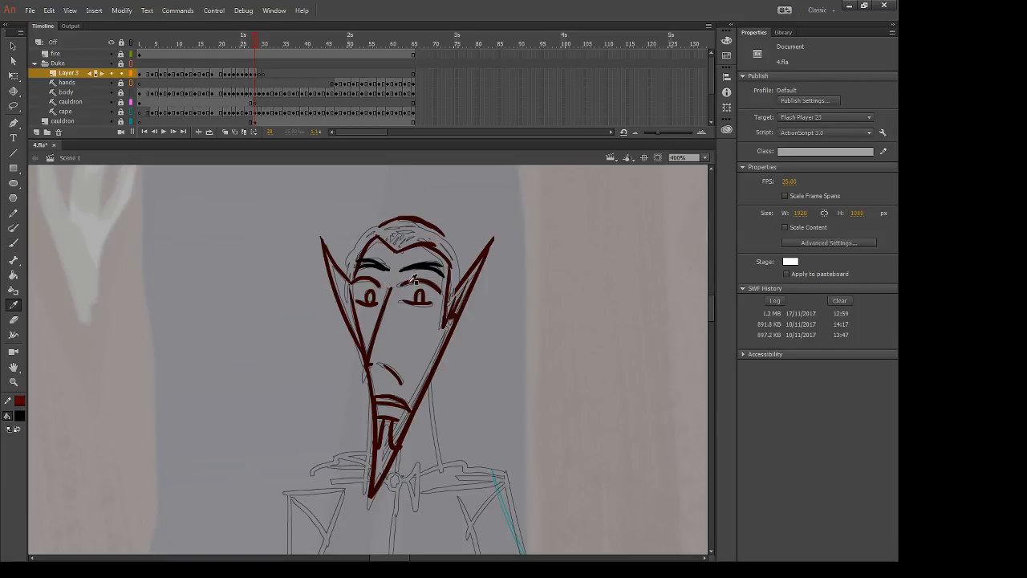
Step: Restore the dark red fill and ink both sides of the head outline down to the ears, redoing the left curve until it fits
key(k)
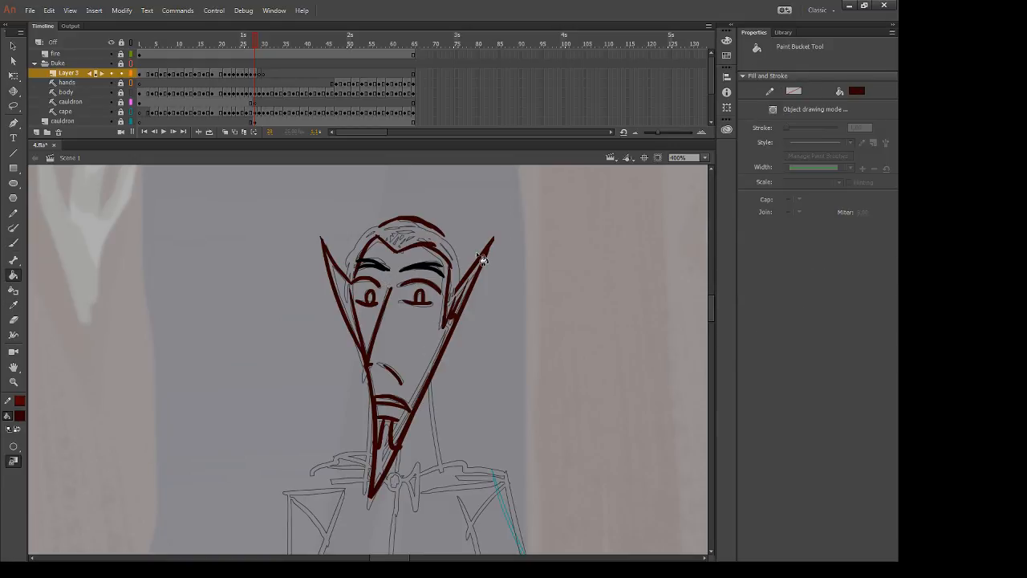
key(b)
drag(443, 233, 462, 281)
drag(386, 223, 353, 283)
key(ctrl+z)
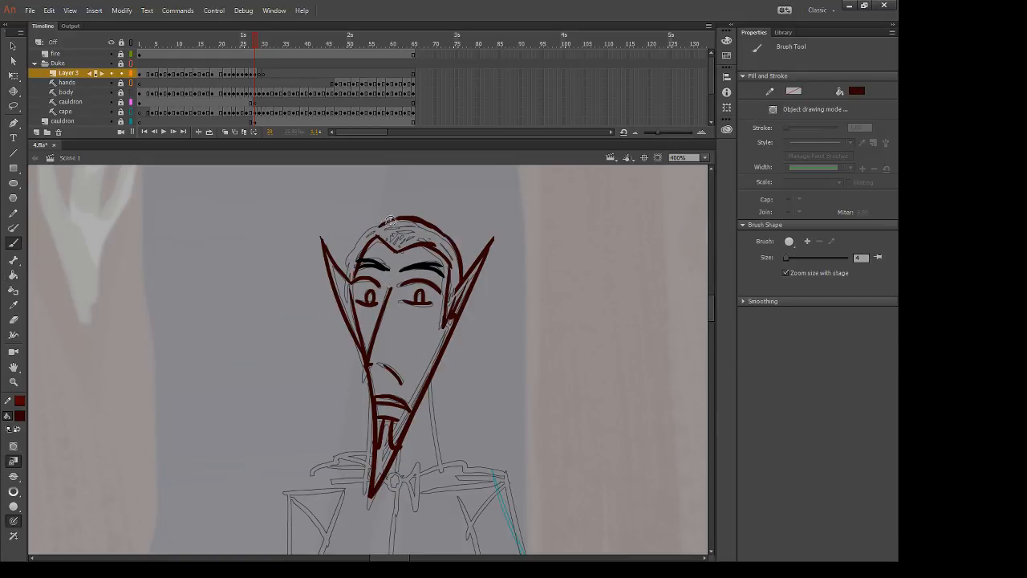
drag(390, 222, 354, 283)
key(ctrl+z)
drag(387, 228, 352, 282)
key(ctrl+z)
mouse_move(387, 222)
mouse_down()
mouse_move(356, 243)
mouse_move(351, 282)
mouse_up()
key(ctrl+z)
mouse_move(385, 224)
mouse_down()
mouse_move(367, 232)
mouse_move(346, 277)
mouse_up()
key(ctrl+z)
mouse_move(389, 219)
mouse_down()
mouse_move(365, 230)
mouse_move(351, 282)
mouse_up()
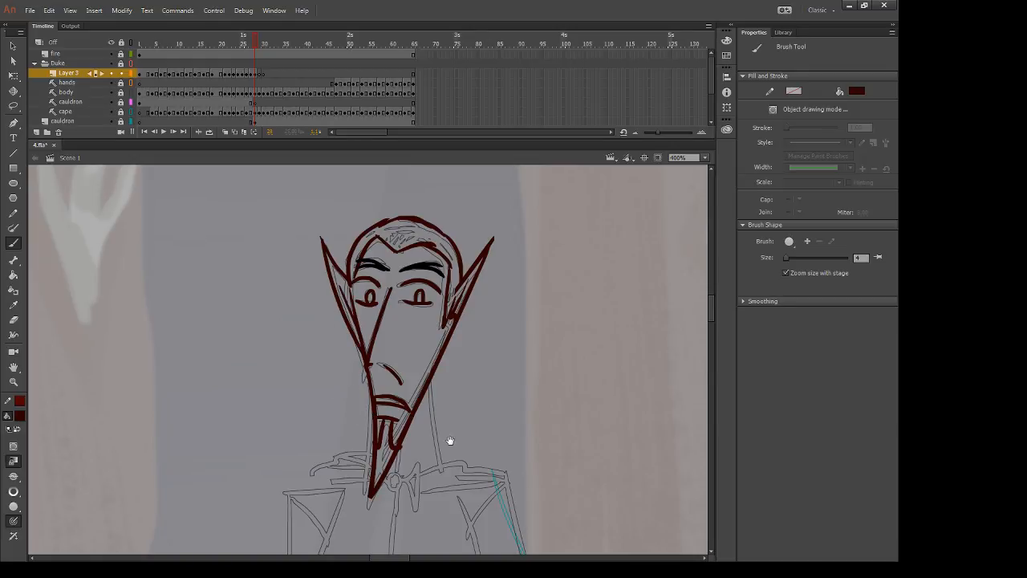
Step: Ink both sides of the neck below the jaw, trim their lower ends, and ink the upper edge of the right collar
drag(450, 441, 435, 302)
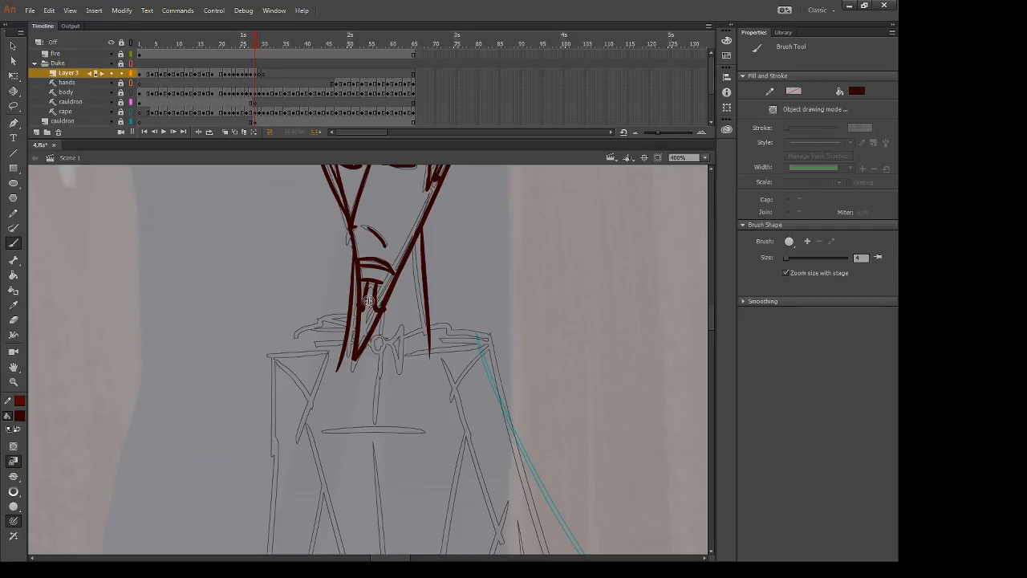
key(e)
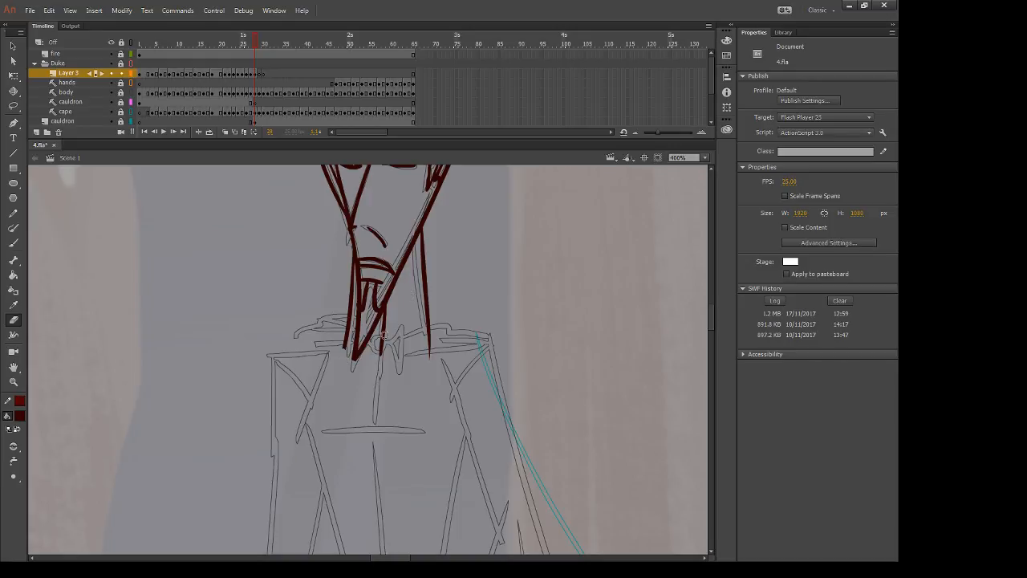
mouse_move(389, 359)
mouse_down()
mouse_move(429, 338)
mouse_move(426, 351)
mouse_move(432, 326)
mouse_move(474, 329)
mouse_up()
key(b)
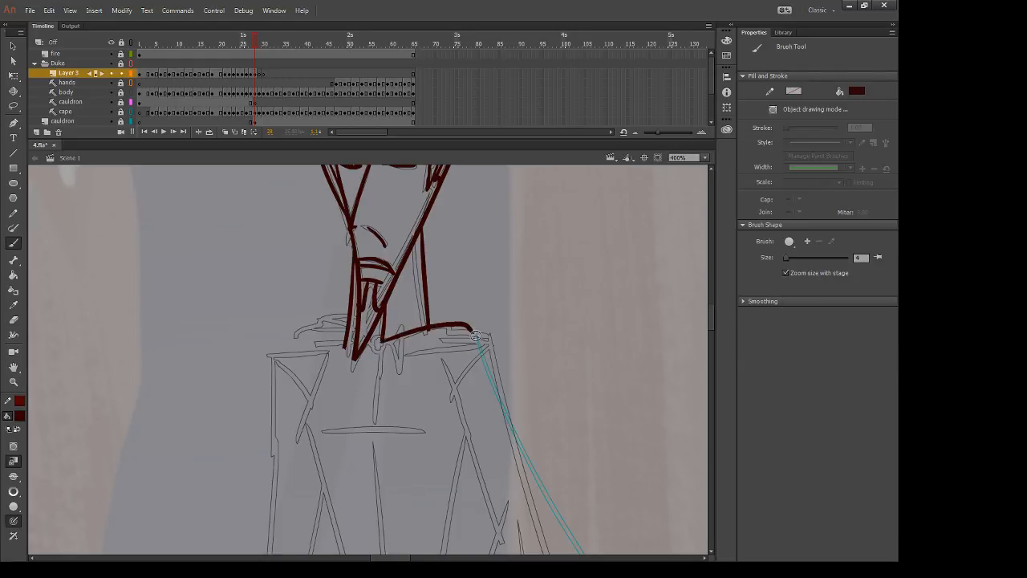
Step: Ink the left collar roll from the neck out to the shoulder and back along its lower edge, trimming overshoots
key(e)
key(b)
mouse_move(347, 319)
mouse_down()
mouse_move(288, 342)
mouse_move(357, 358)
mouse_move(345, 340)
mouse_move(355, 354)
mouse_up()
key(e)
key(b)
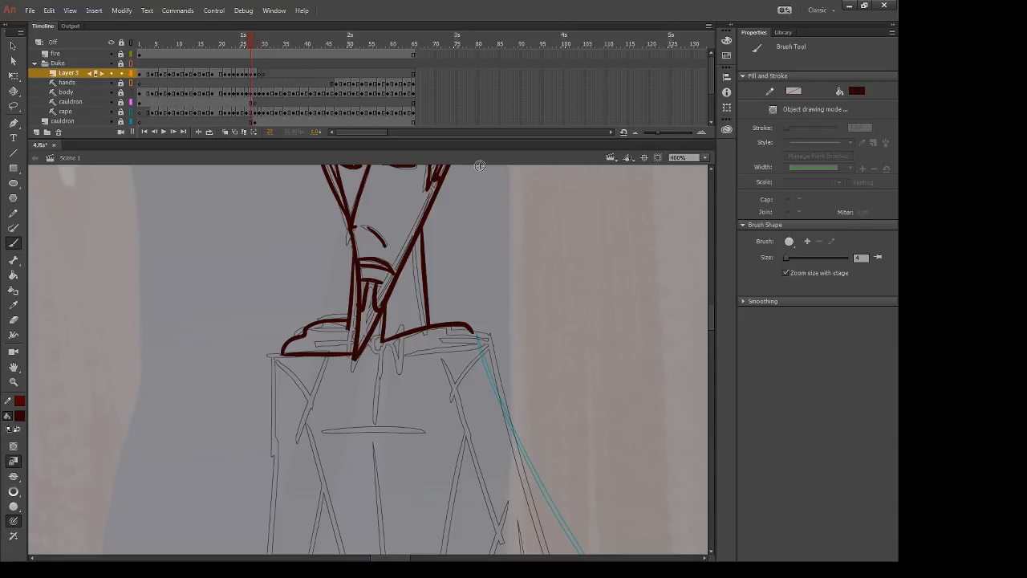
Step: Ink the collar's lower edge across to the right shoulder as a gentle curve, trim its end and compare with frame 27
key(.)
drag(367, 353, 528, 351)
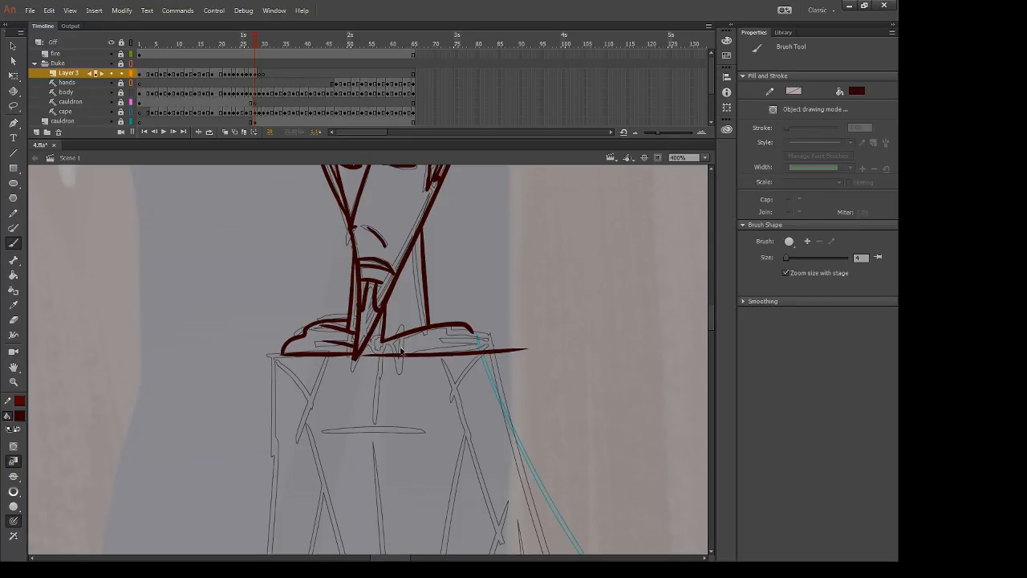
key(ctrl+z)
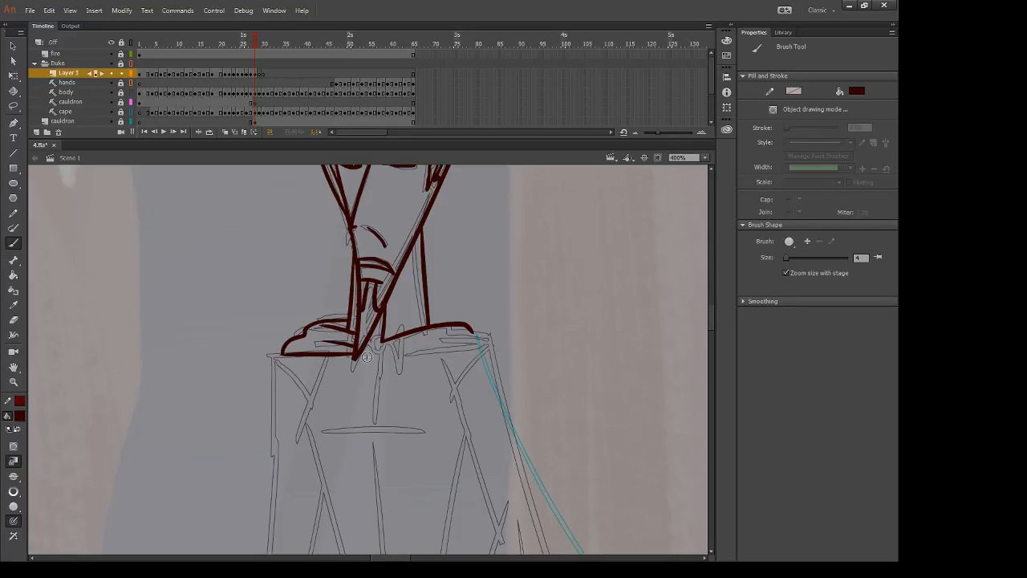
drag(367, 356, 513, 337)
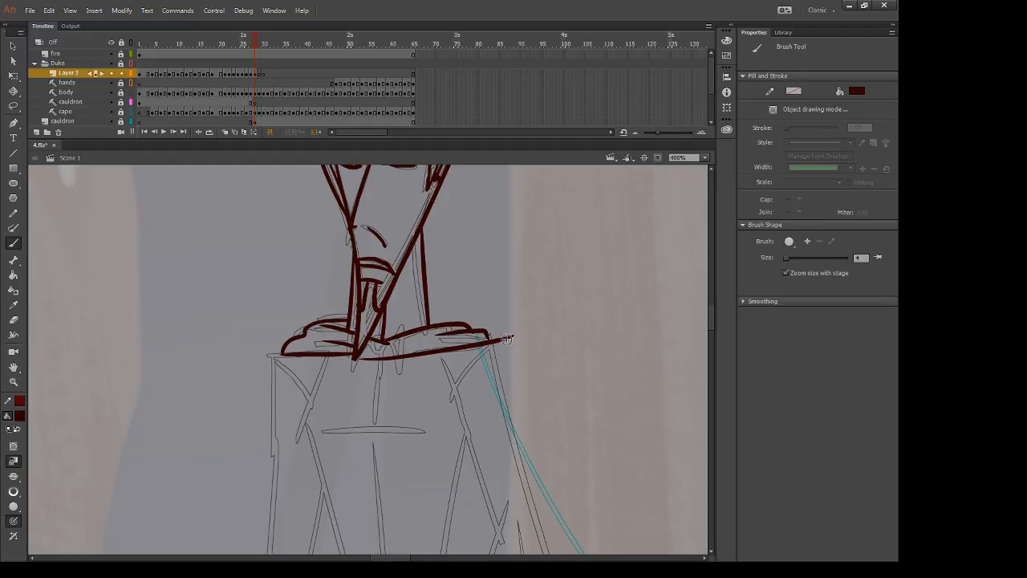
key(e)
drag(514, 333, 504, 337)
key(comma)
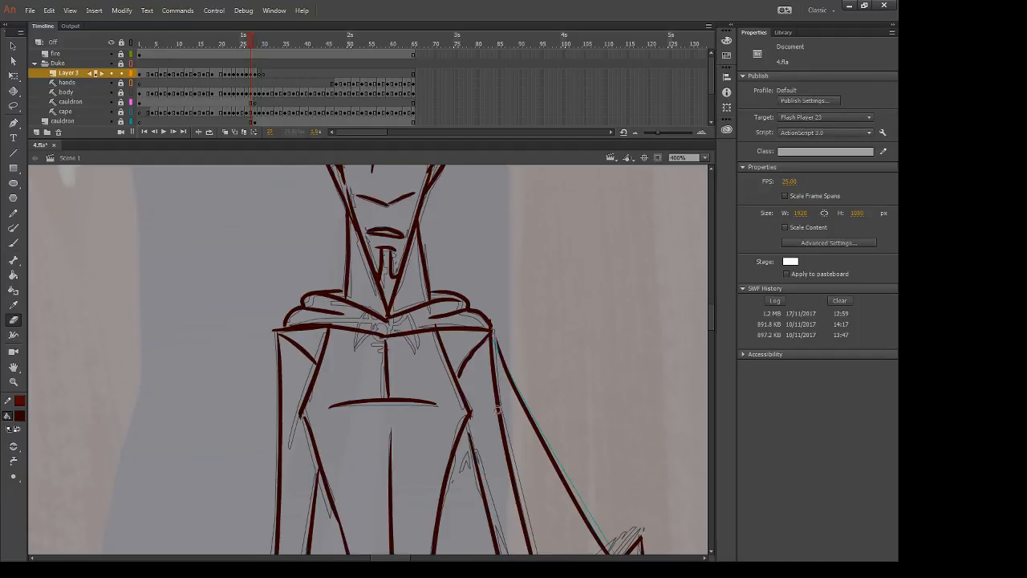
key(period)
Step: Ink the torso's left edge from the chest to the waist, the horizontal chest line and the centre line below it
drag(477, 438, 445, 221)
key(b)
drag(273, 210, 338, 470)
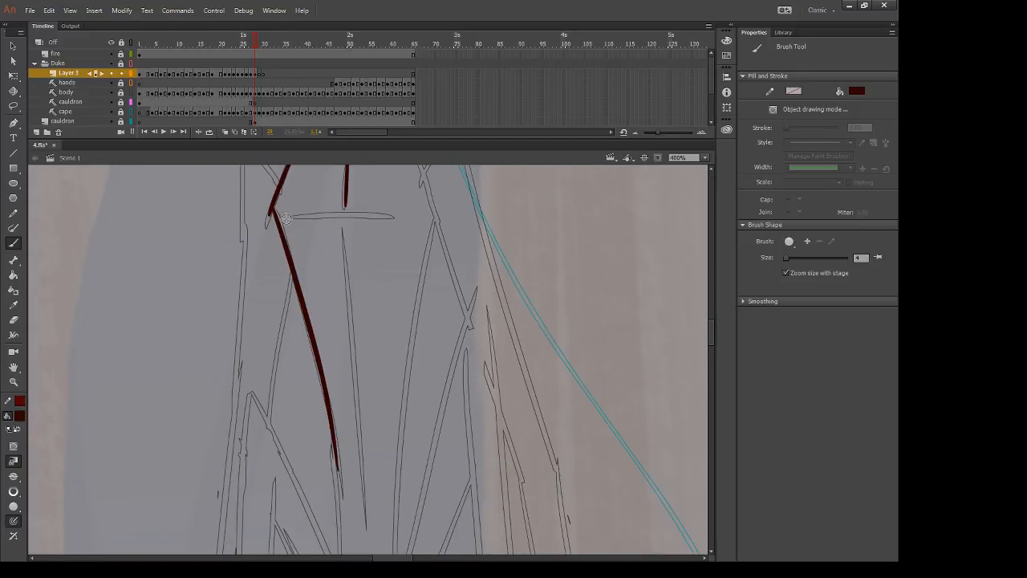
drag(285, 218, 285, 217)
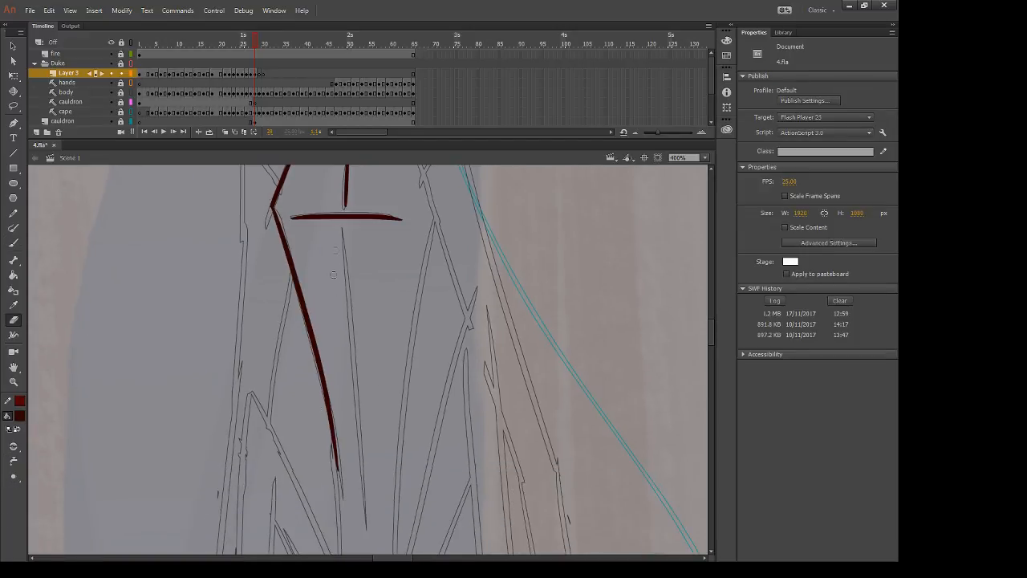
drag(341, 237, 359, 486)
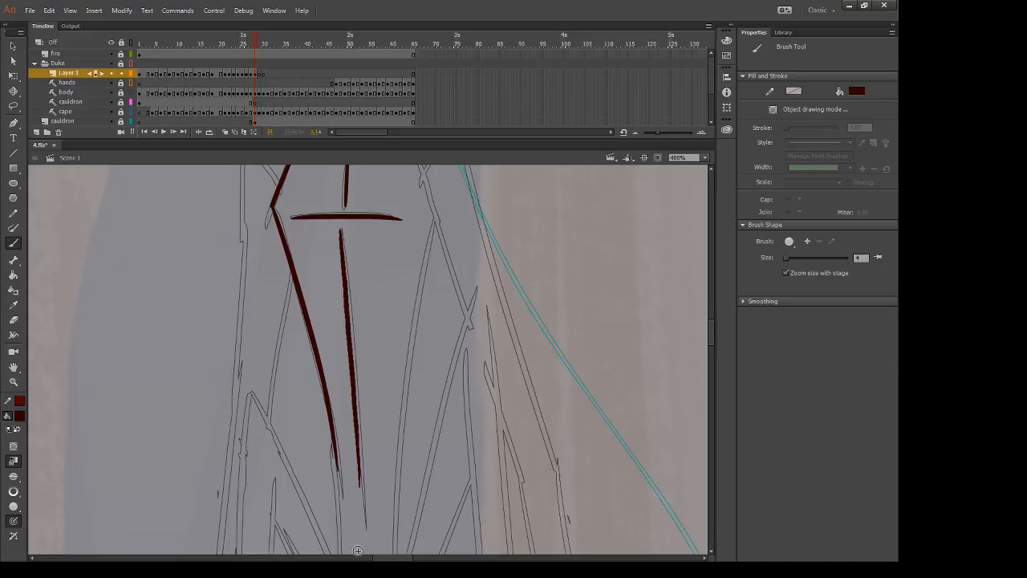
Step: Ink the diagonal from the torso's right edge down to the hem point, redoing it once, and add the inner right curve
key(ctrl+minus)
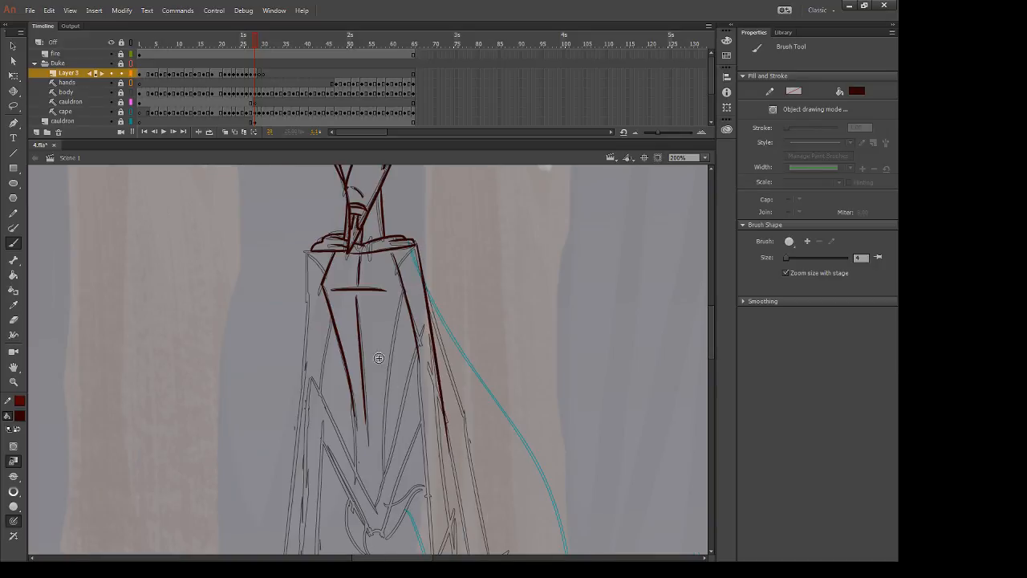
mouse_move(399, 405)
mouse_down()
mouse_move(392, 343)
mouse_move(396, 366)
mouse_up()
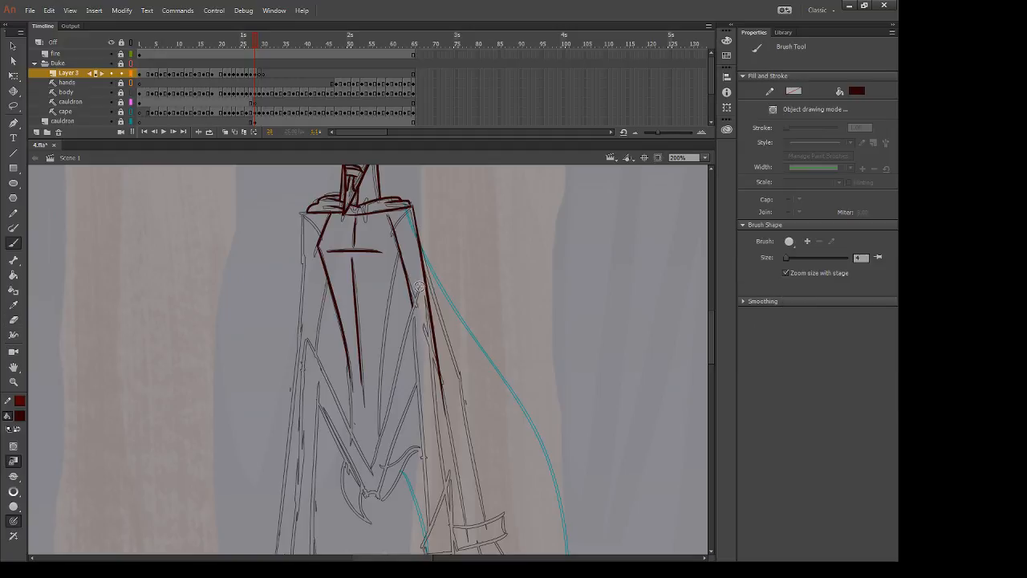
drag(419, 283, 371, 480)
key(ctrl+z)
drag(415, 290, 369, 486)
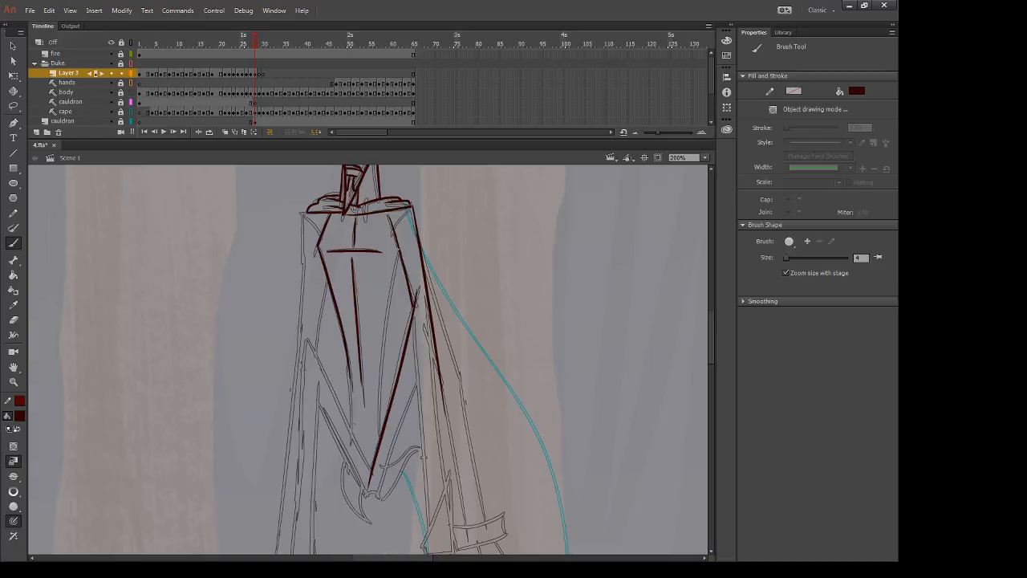
drag(399, 248, 378, 430)
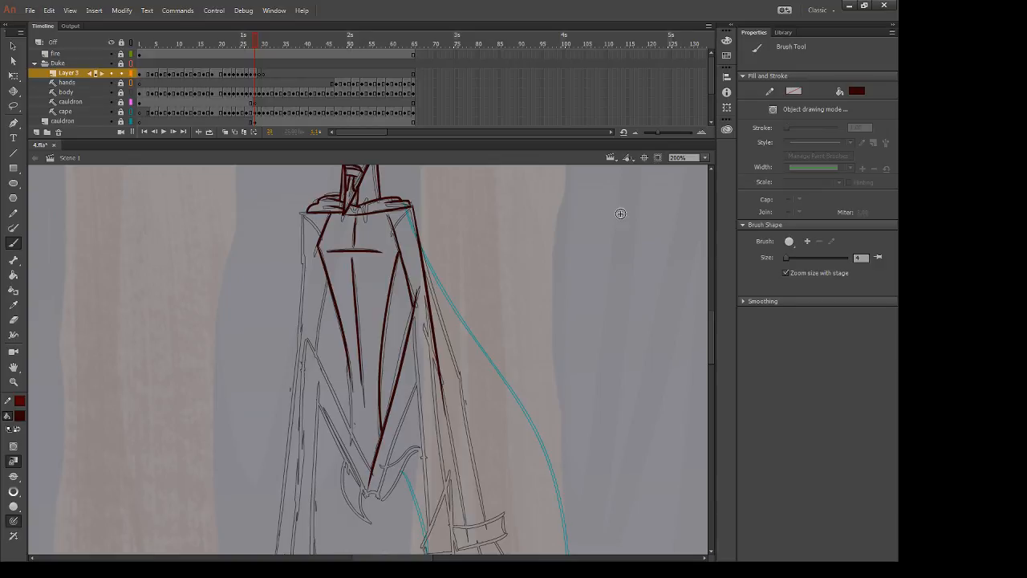
Step: Ink the small shoulder folds at both upper corners of the torso, cleaning their ends and comparing with the neighbouring frames
key(.)
key(.)
key(ctrl+z)
mouse_move(301, 213)
mouse_down()
mouse_move(307, 281)
mouse_move(315, 224)
mouse_up()
key(ctrl+z)
key(e)
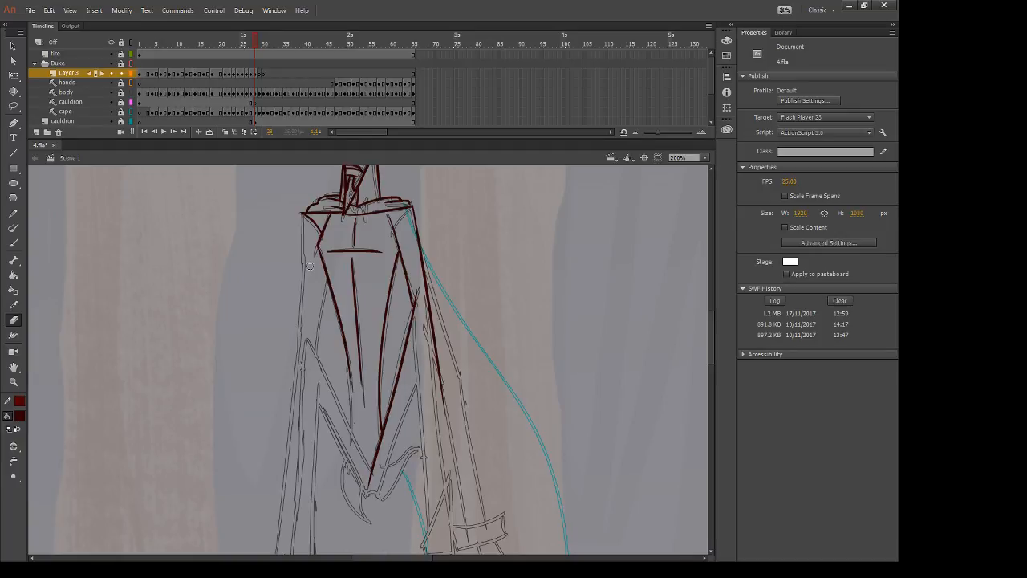
key(period)
key(comma)
key(b)
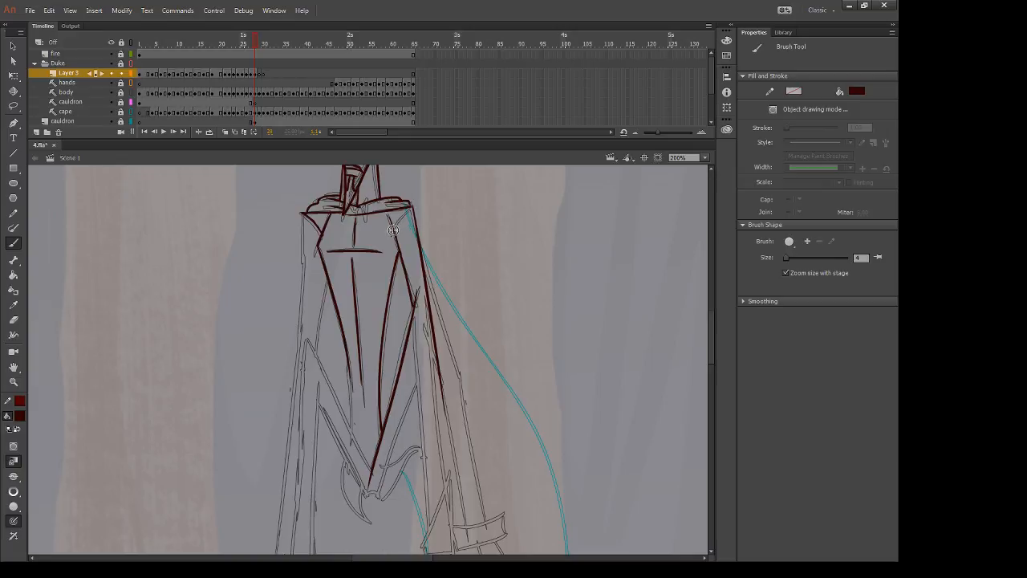
key(e)
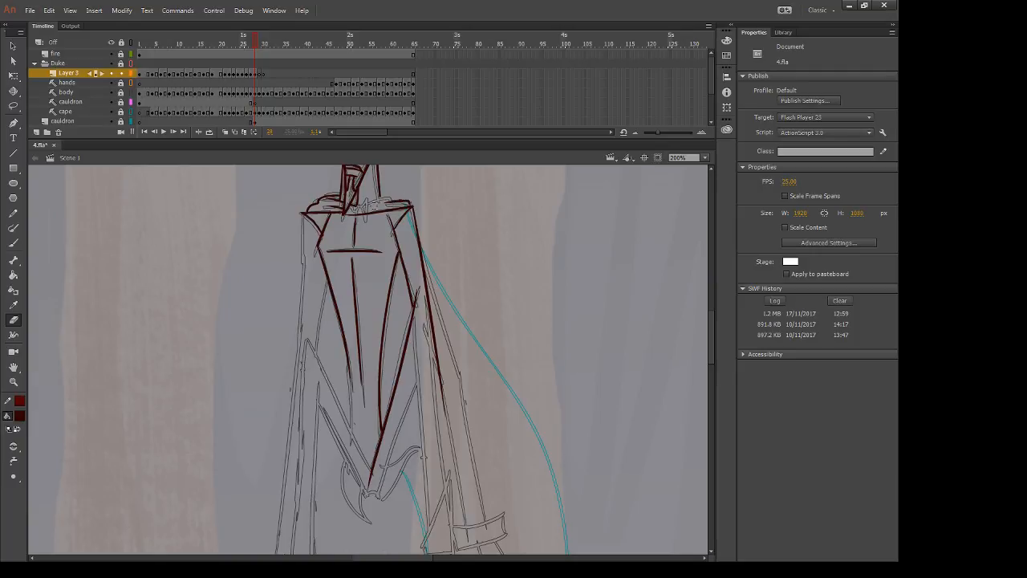
key(b)
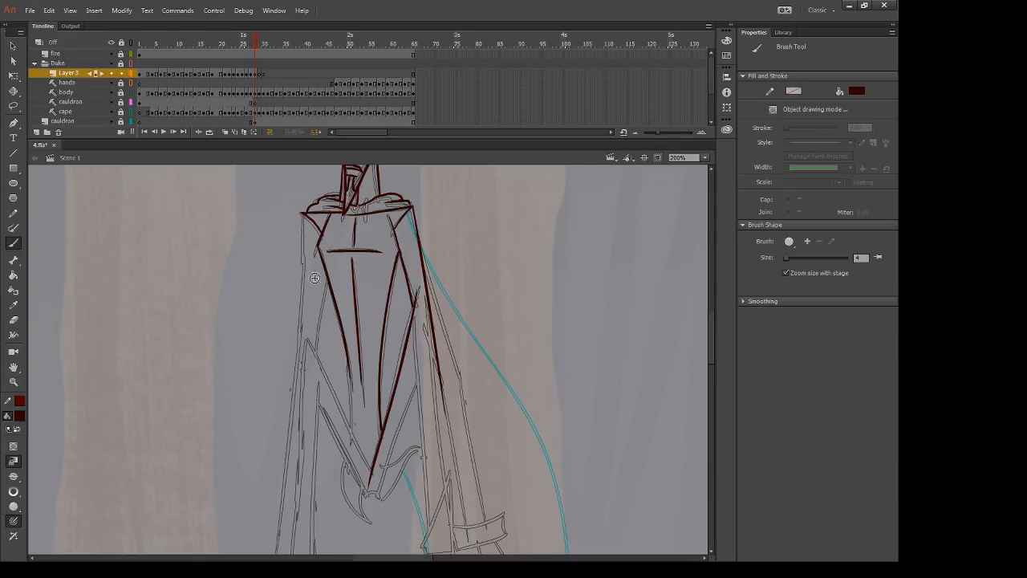
Step: Ink the curved line branching from the torso's left edge and the outer left sleeve line, redoing each until it follows the sketch
drag(326, 274, 318, 371)
key(ctrl+z)
drag(327, 277, 311, 389)
drag(302, 215, 297, 443)
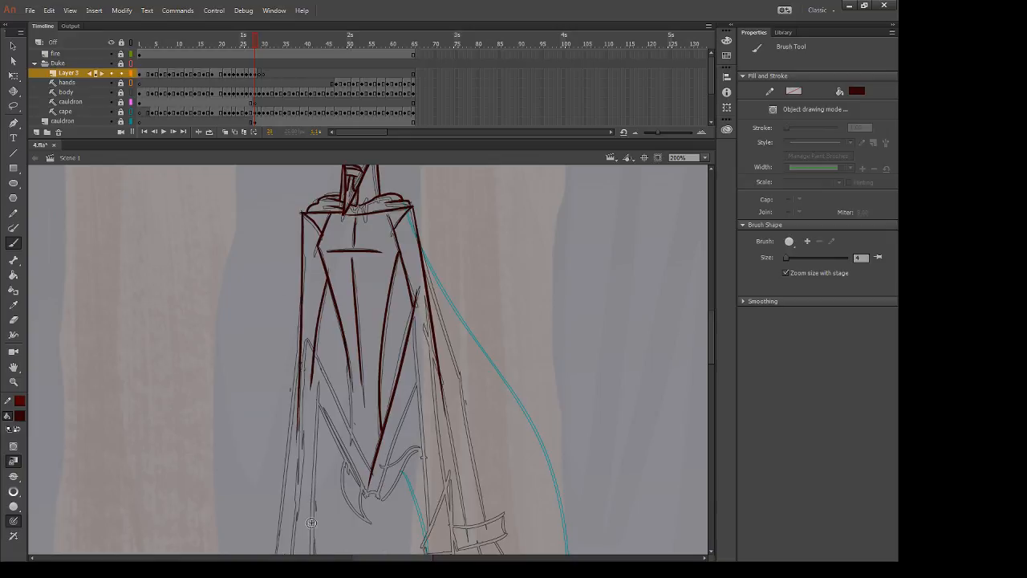
key(ctrl+z)
drag(299, 206, 303, 224)
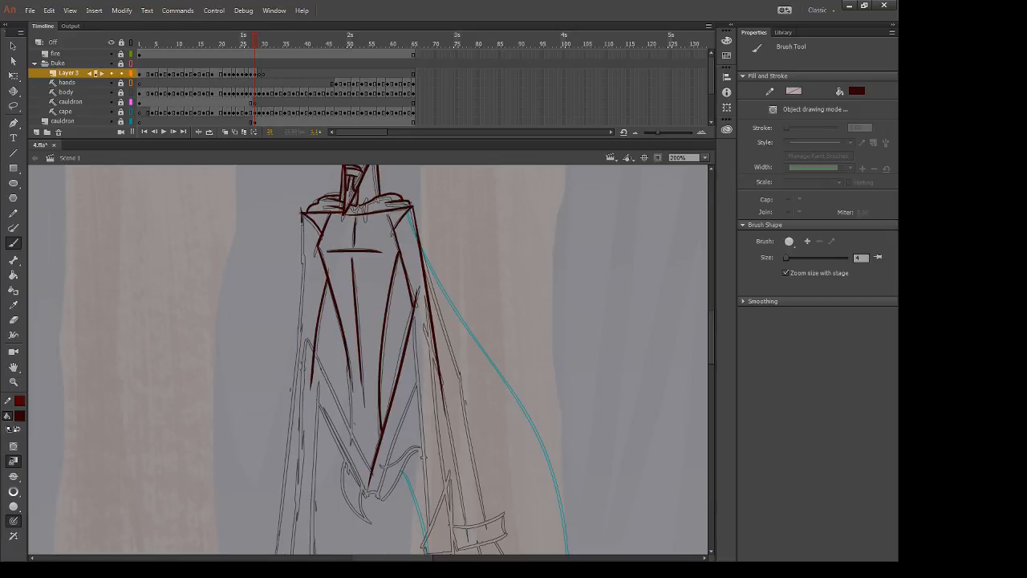
key(e)
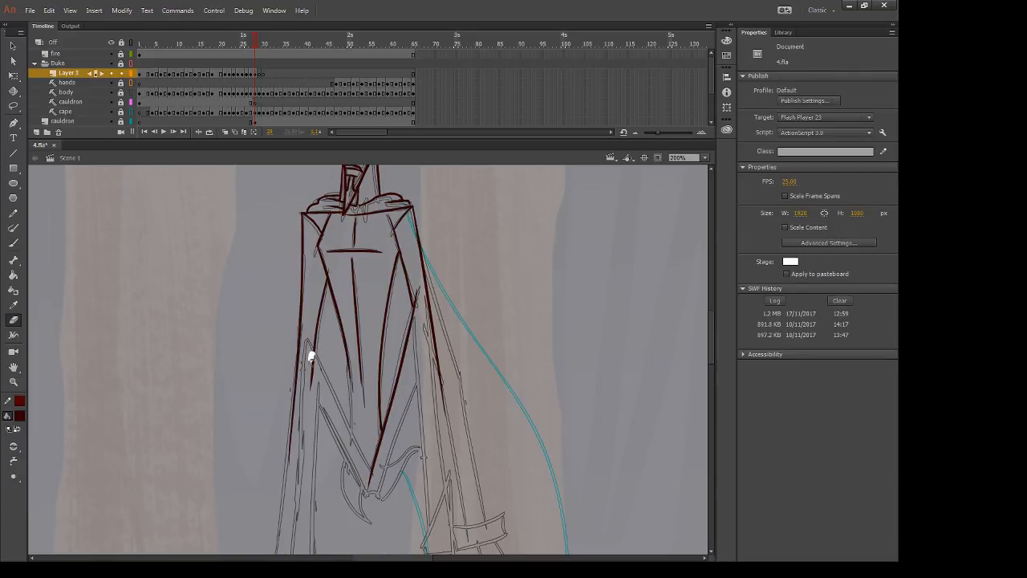
Step: Trim the tip of the right hem diagonal and ink the matching left diagonal, redoing it until it fits and erasing the overshoot
scroll(343, 447, down, 3)
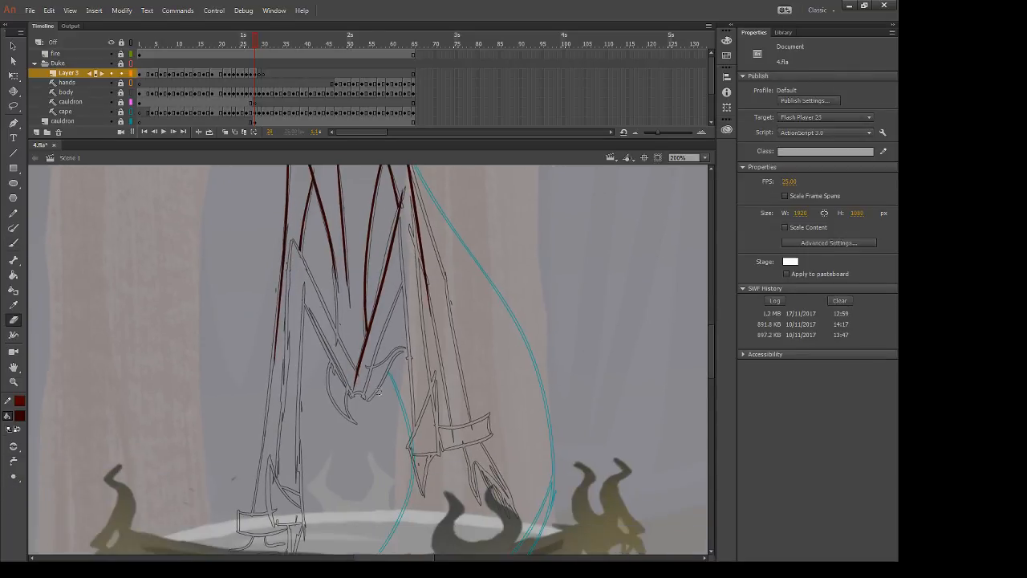
drag(360, 374, 353, 408)
key(b)
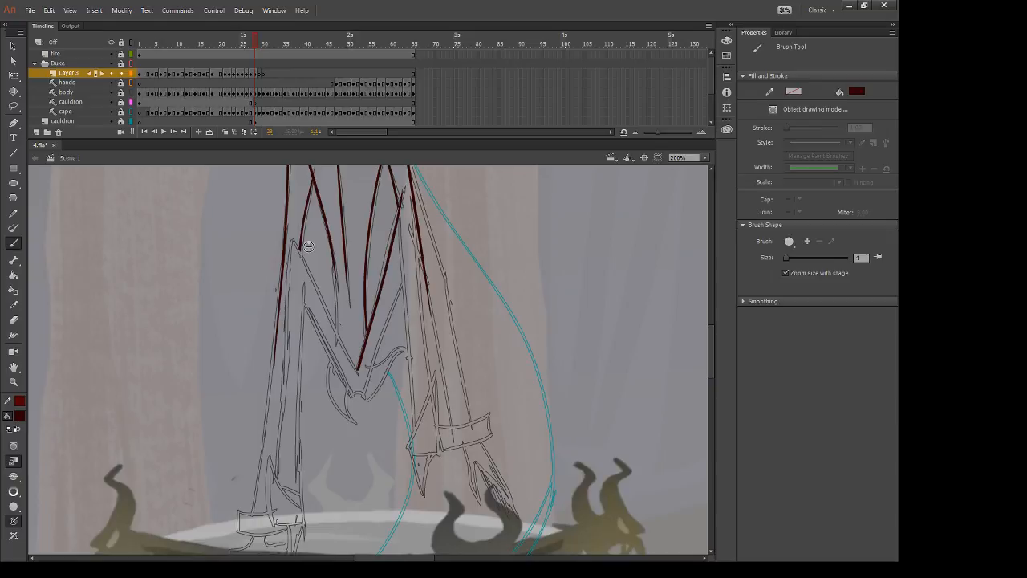
drag(293, 240, 358, 400)
key(ctrl+z)
drag(292, 240, 372, 399)
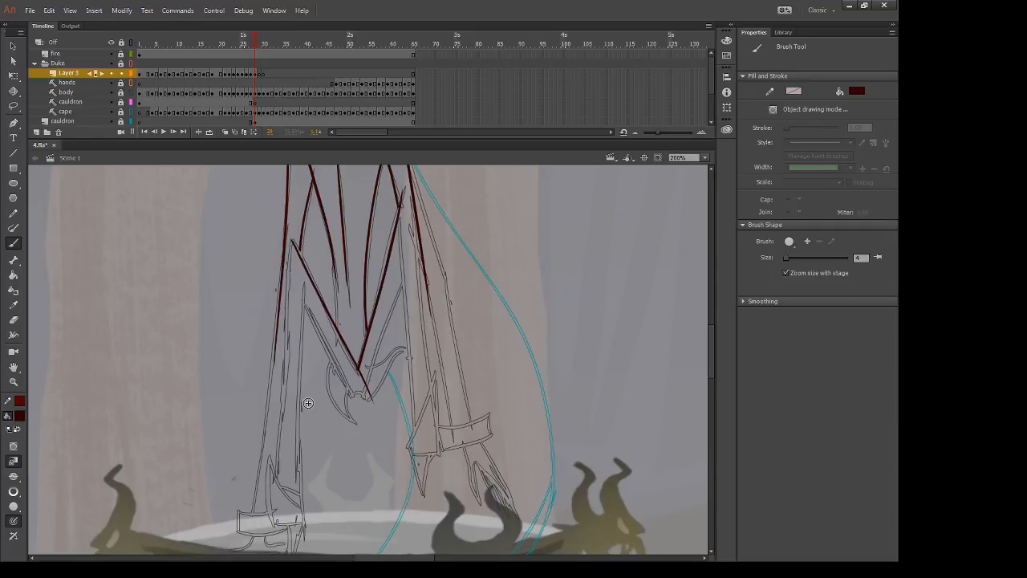
key(ctrl+z)
drag(292, 240, 369, 415)
key(ctrl+z)
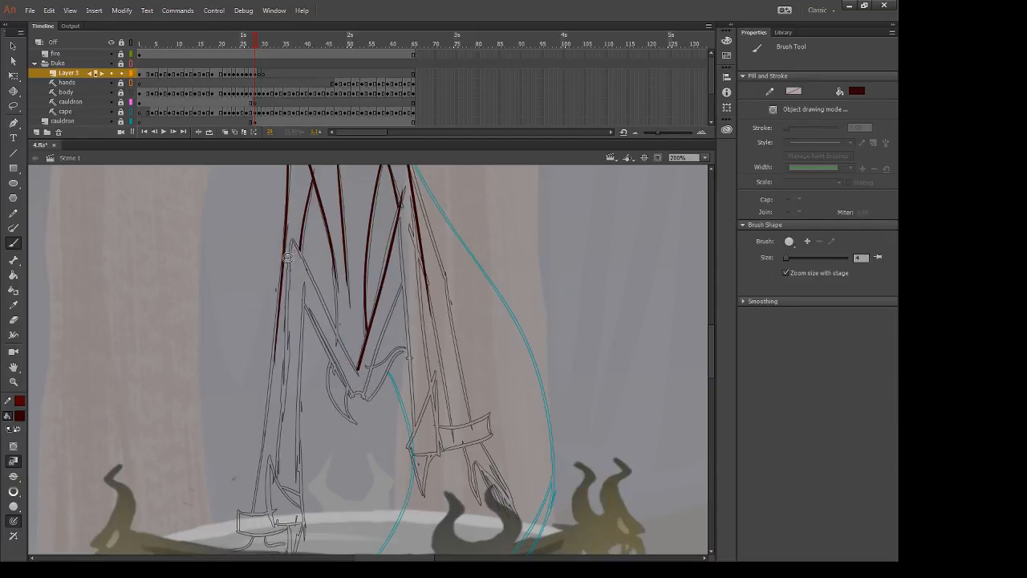
drag(290, 238, 358, 371)
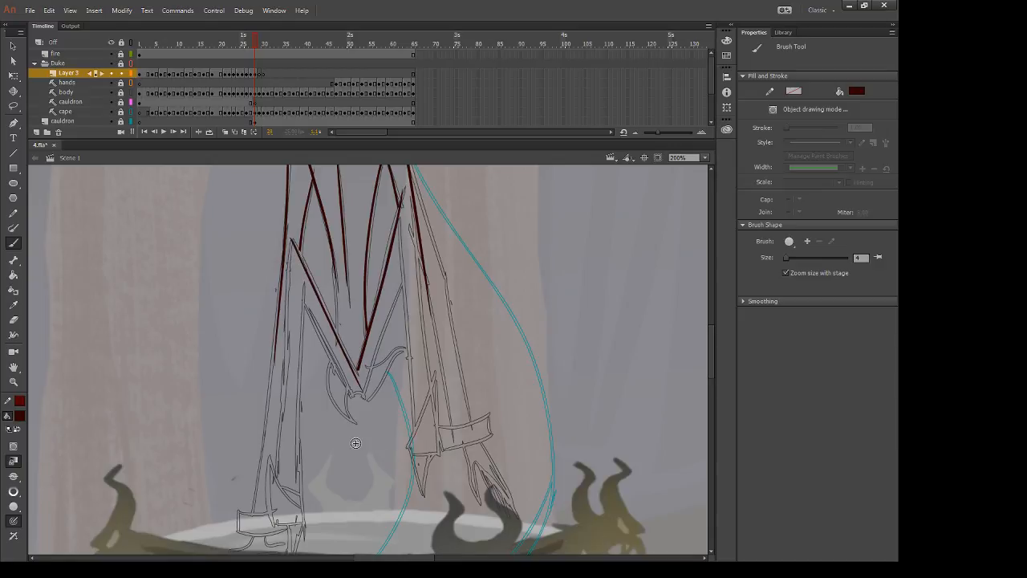
key(ctrl+z)
drag(292, 240, 371, 404)
key(ctrl+z)
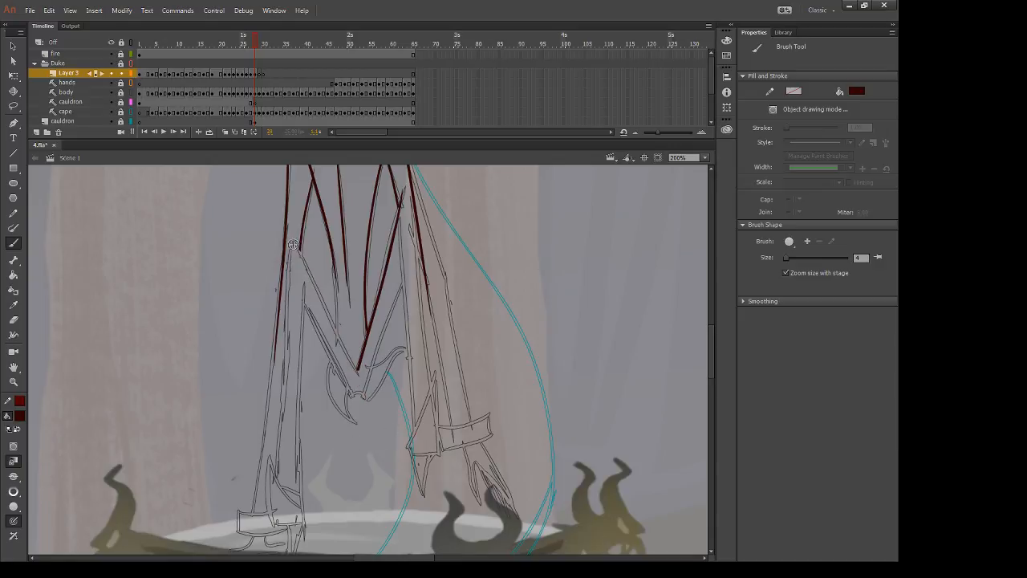
drag(292, 240, 372, 402)
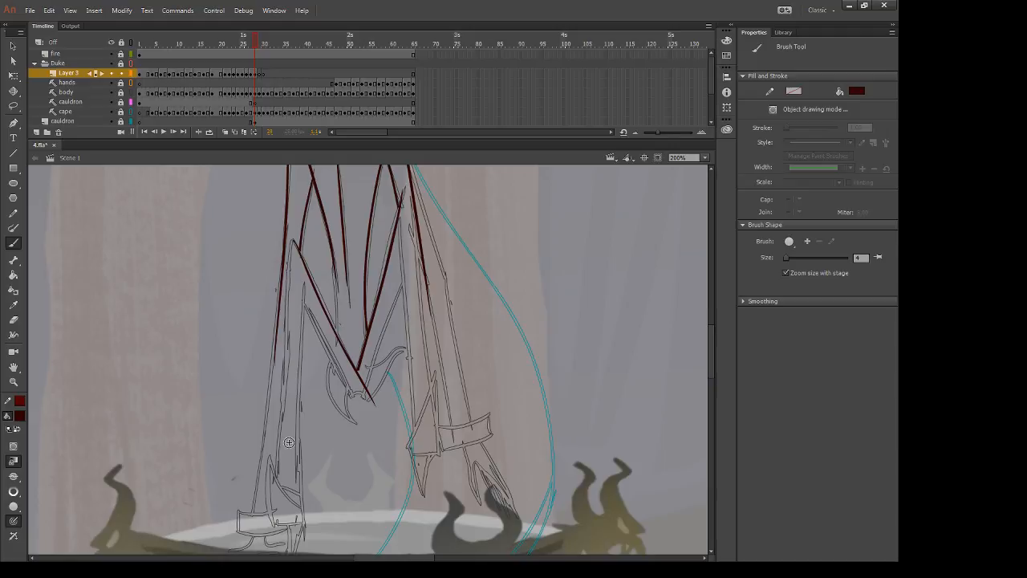
key(e)
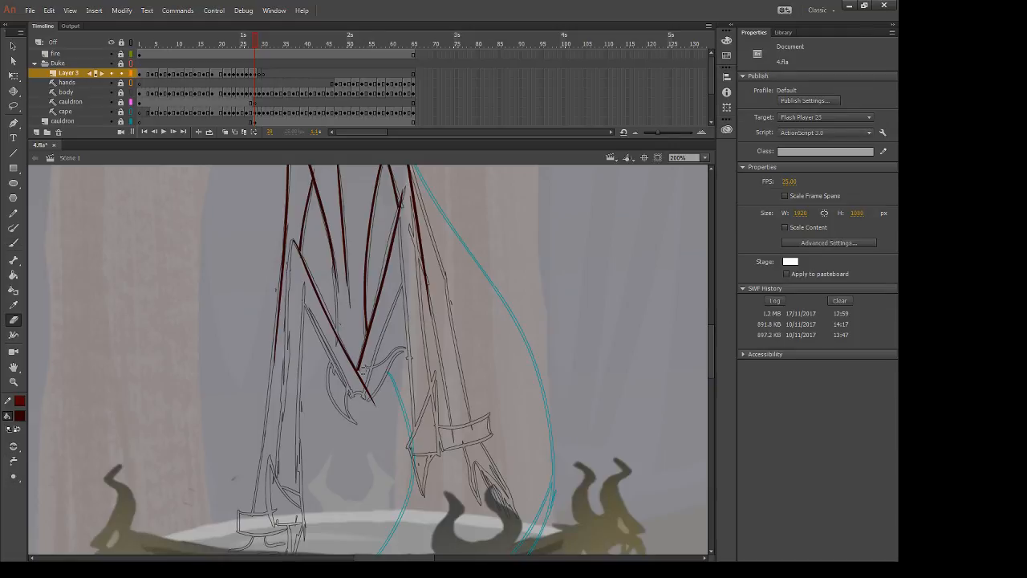
key(b)
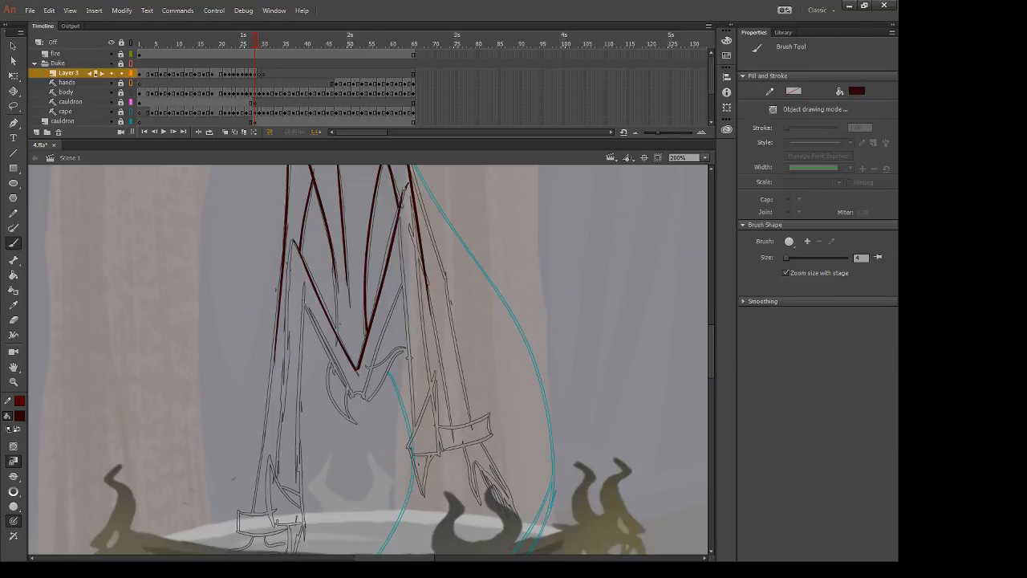
Step: Undo the short stroke at the right end of the hem diagonal and re-ink it, using frame 27 as reference
key(ctrl+z)
key(comma)
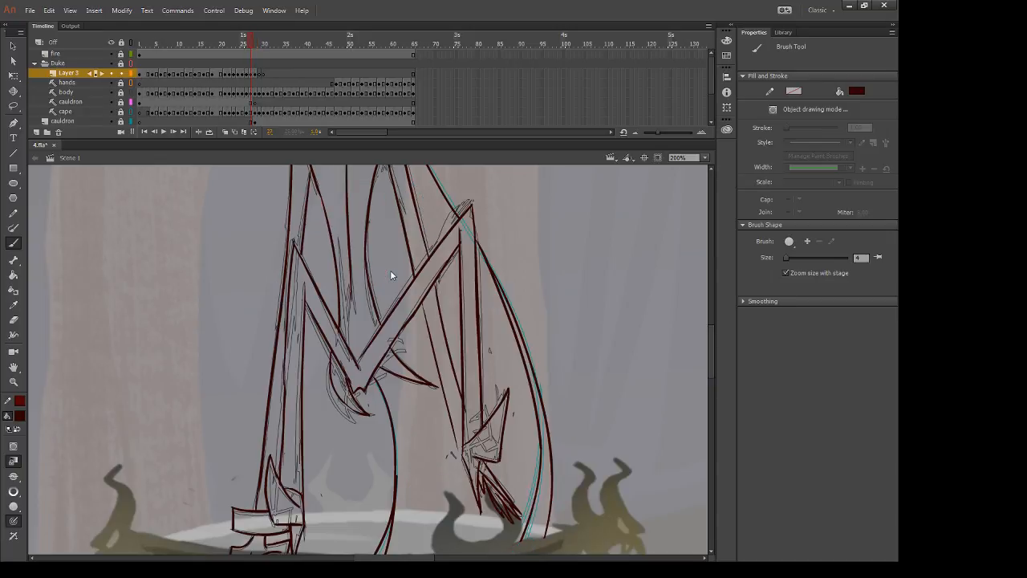
key(period)
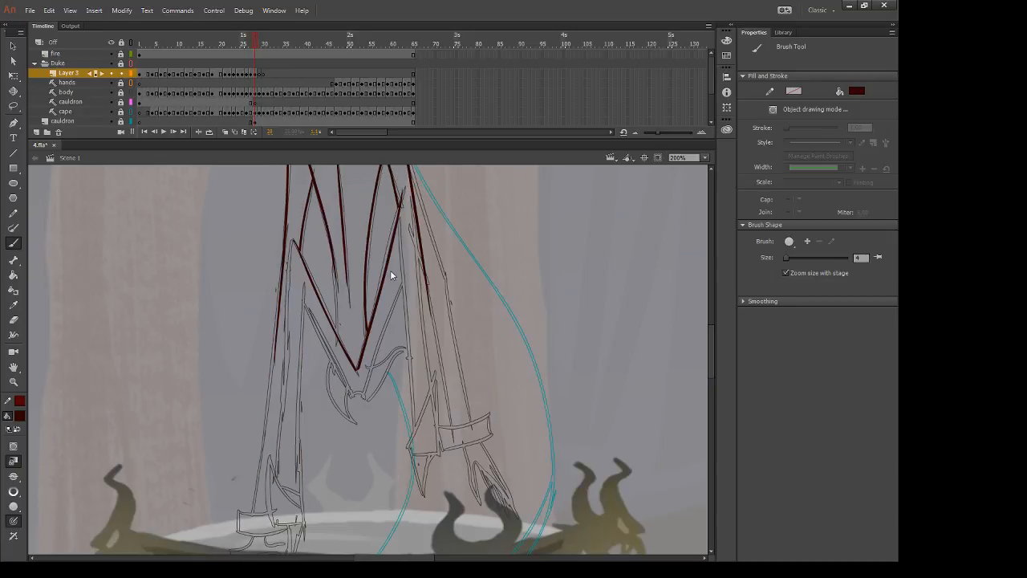
key(comma)
key(period)
drag(406, 190, 400, 209)
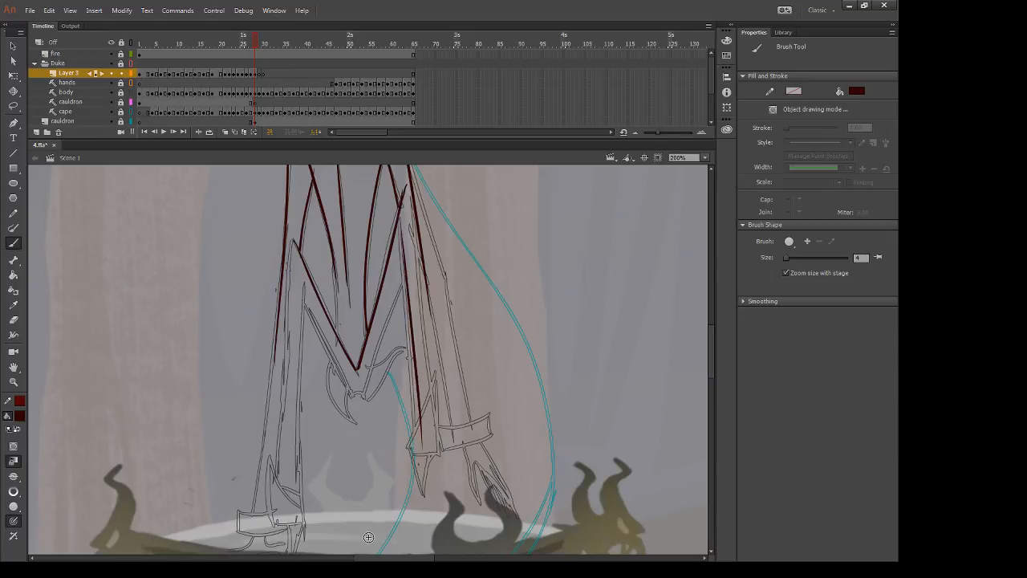
Step: Ink the right sleeve's inner line down to the wrist, trim its end and ink the slanted edge of the pointed cuff
drag(403, 230, 413, 503)
key(e)
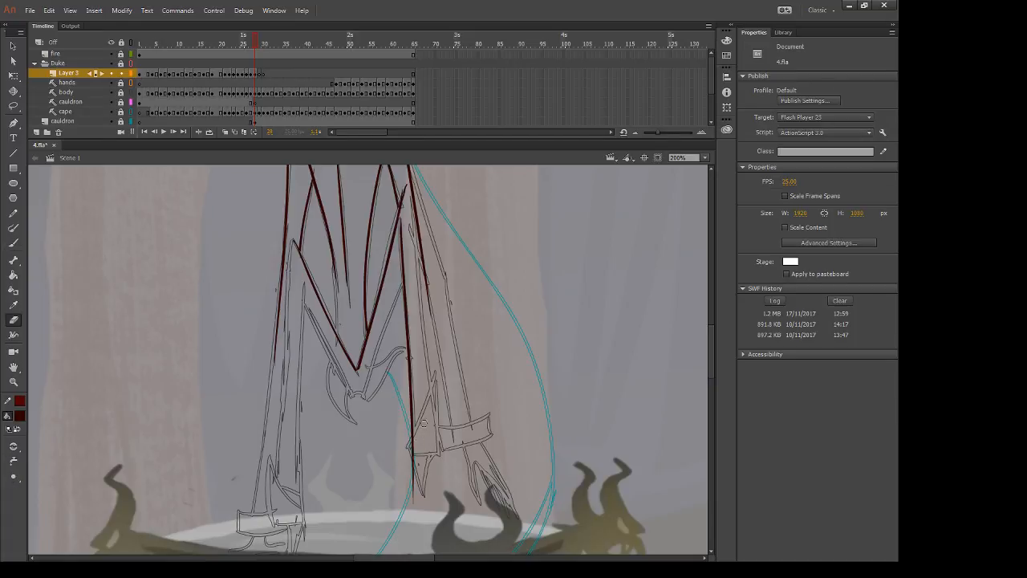
drag(424, 420, 413, 503)
key(b)
drag(413, 441, 435, 374)
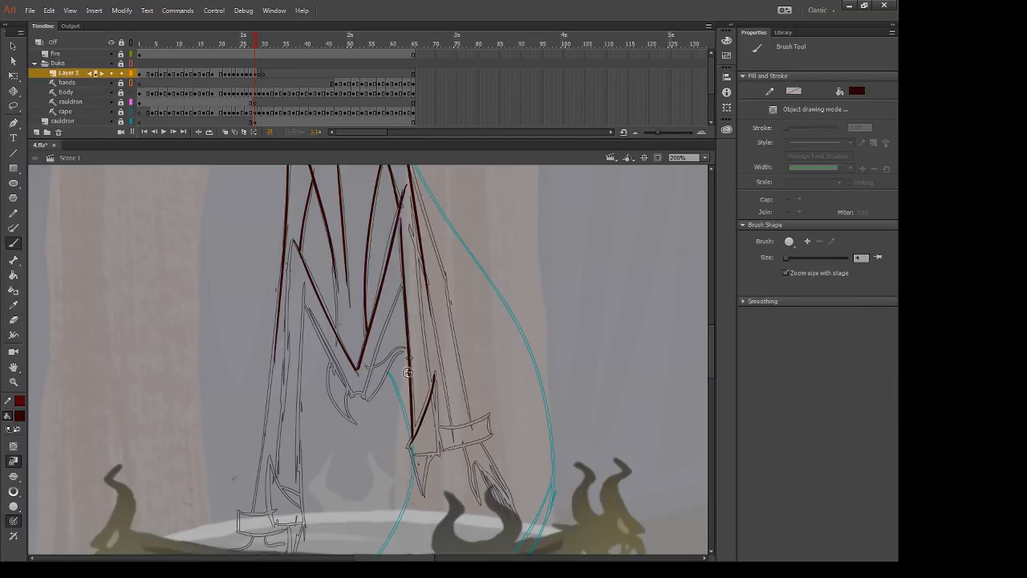
Step: Ink the right cuff's short bottom edge and the line running down from its pointed tip, checking frame 27
key(comma)
key(period)
drag(413, 455, 441, 455)
drag(435, 374, 441, 486)
Step: Lasso the line below the cuff tip, adjust it with Free Transform and erase its upper part inside the cuff
key(l)
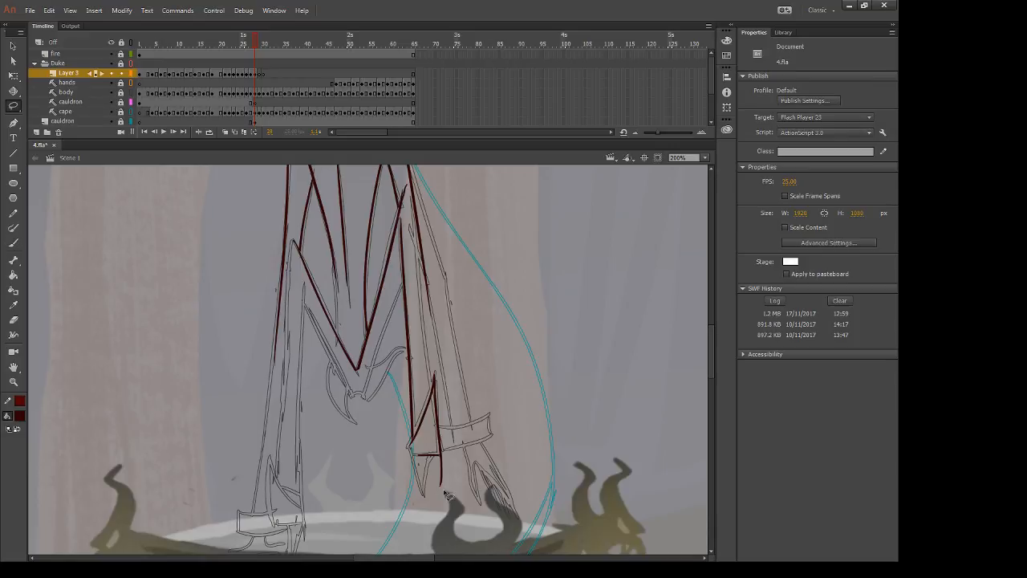
mouse_move(428, 427)
mouse_down()
mouse_move(422, 451)
mouse_move(470, 431)
mouse_move(441, 378)
mouse_move(440, 425)
mouse_move(431, 428)
mouse_move(438, 434)
mouse_up()
key(q)
click(449, 431)
key(e)
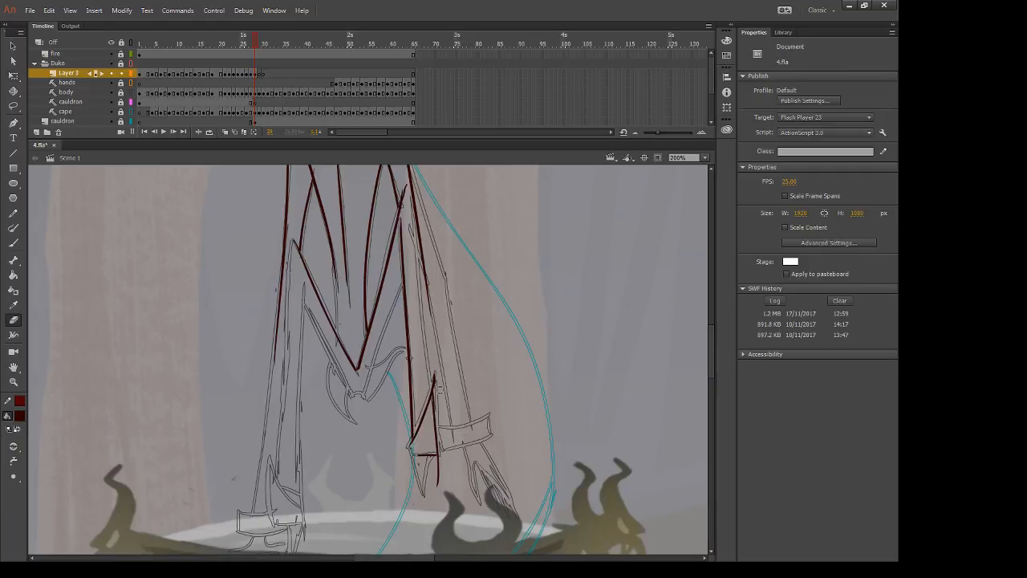
mouse_move(437, 352)
mouse_down()
mouse_move(444, 402)
mouse_move(430, 446)
mouse_up()
key(b)
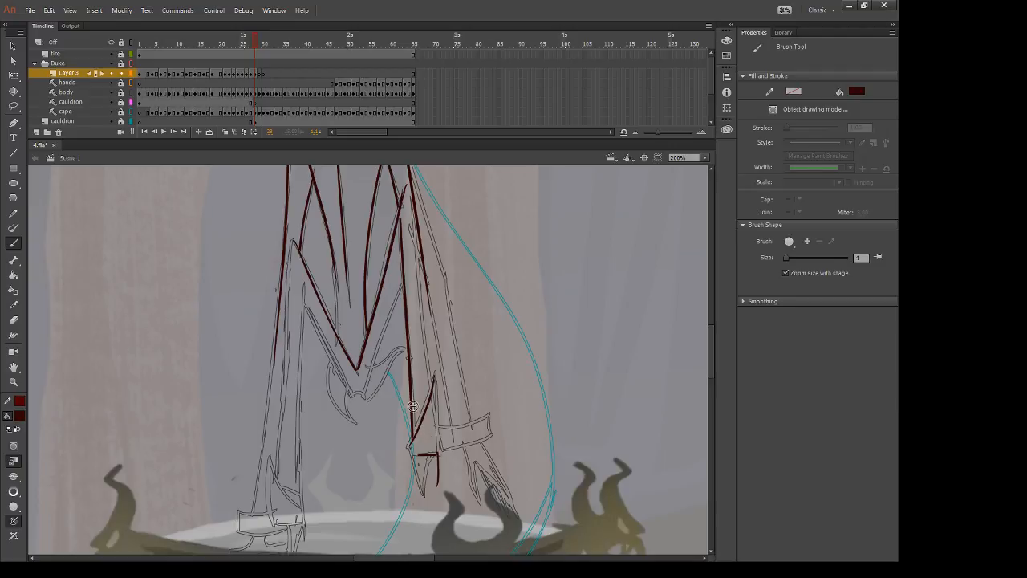
Step: Ink the triangular flap at the end of the right-hand limb over the rough sketch in frame 28, erasing the overshooting line end
key(e)
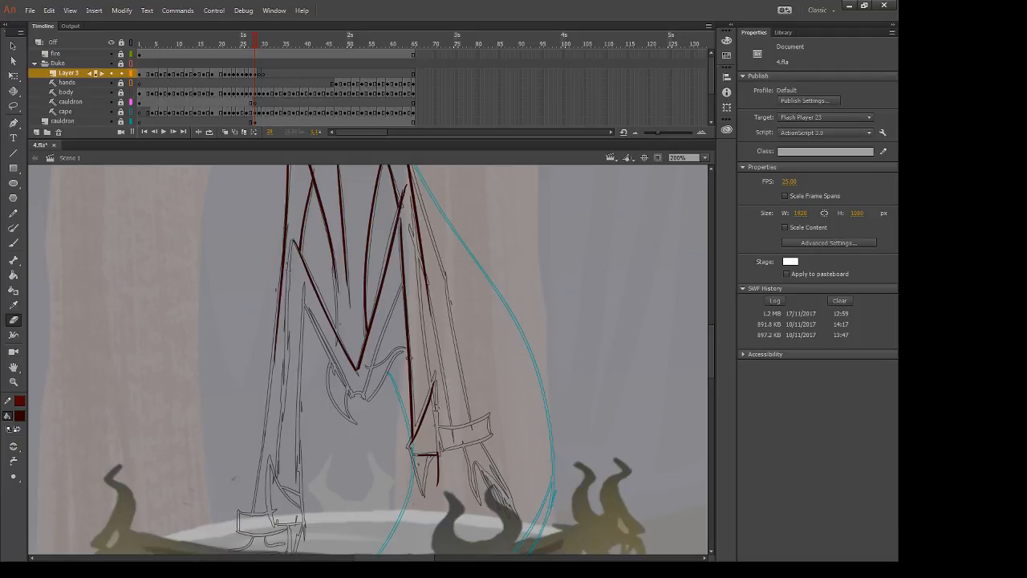
key(b)
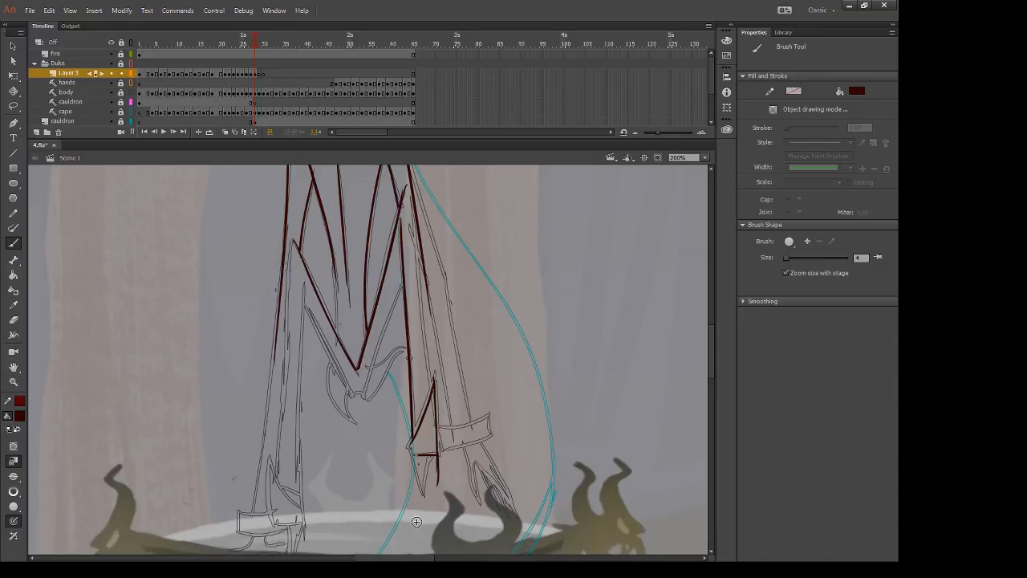
key(e)
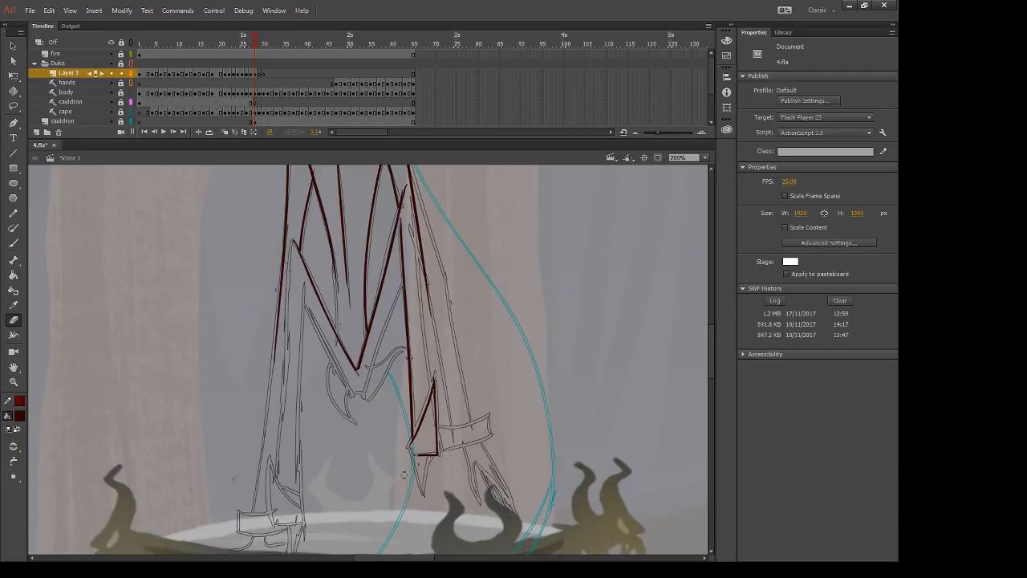
key(b)
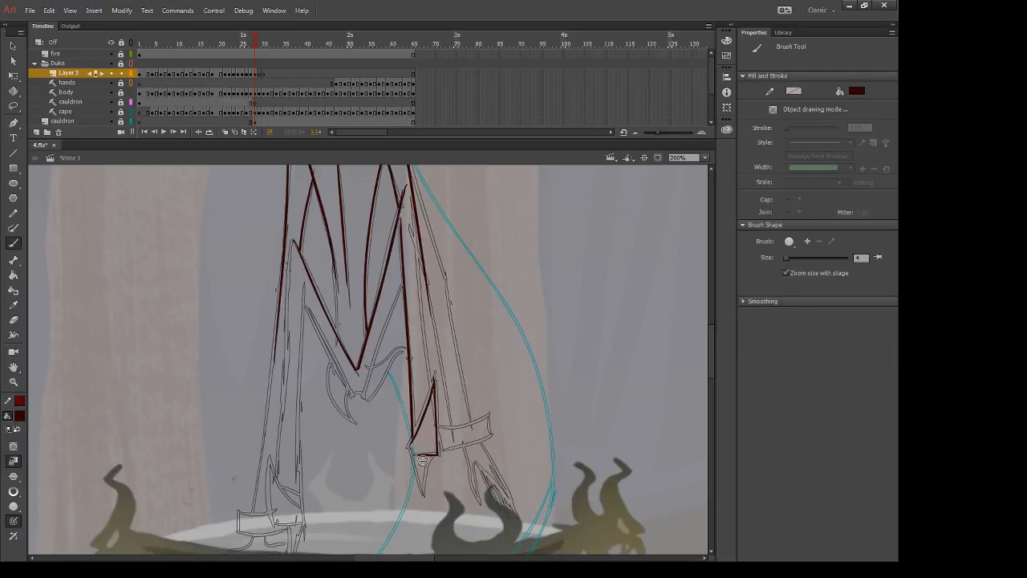
Step: Ink the pointed tip hanging below the right-hand flap and erase the stray line ends around it
drag(422, 460, 425, 516)
key(e)
drag(425, 500, 424, 514)
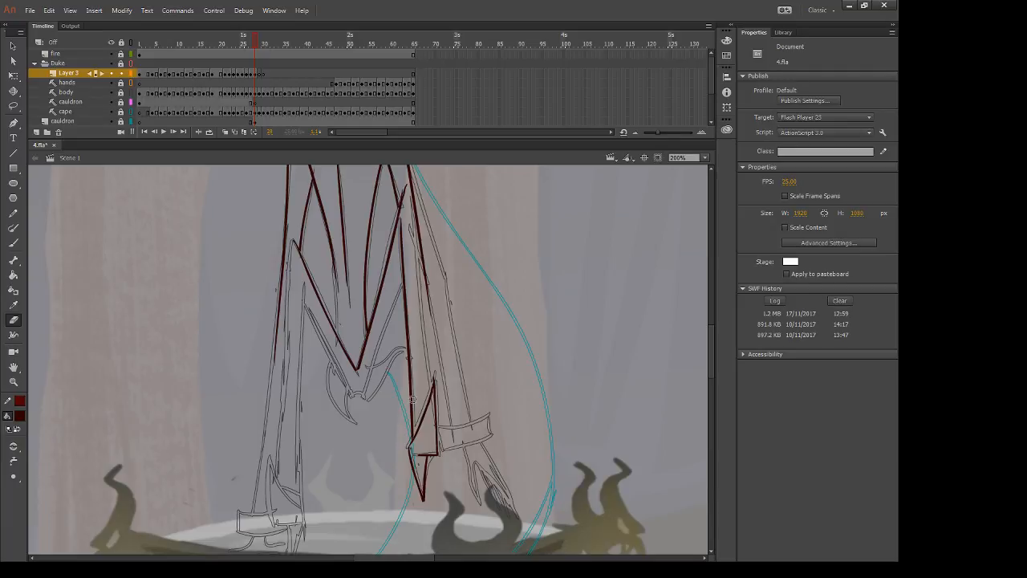
key(b)
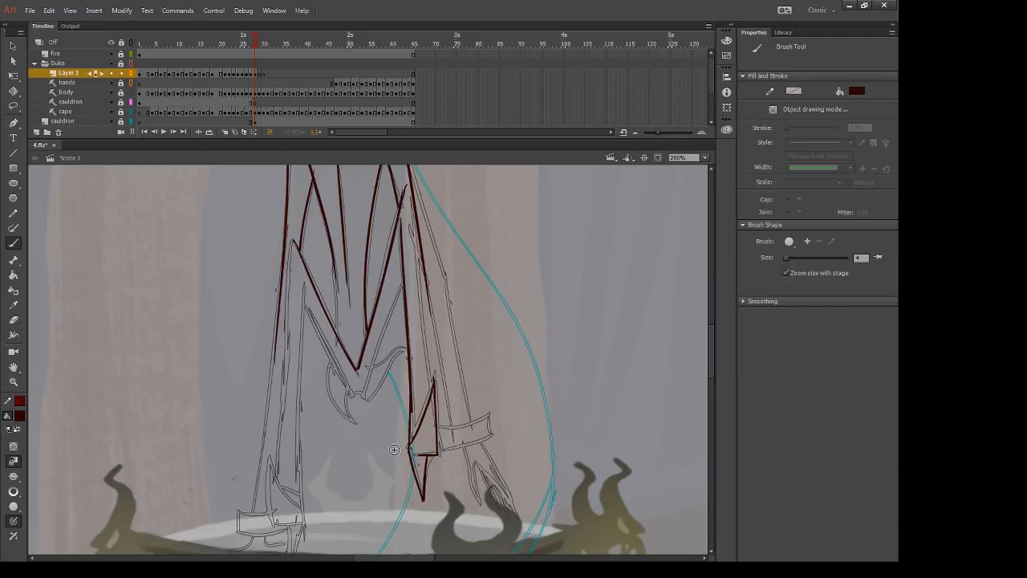
Step: Check the previous frame, then ink the lower edge of the central V and the inner edge of the left-hand limb
key(comma)
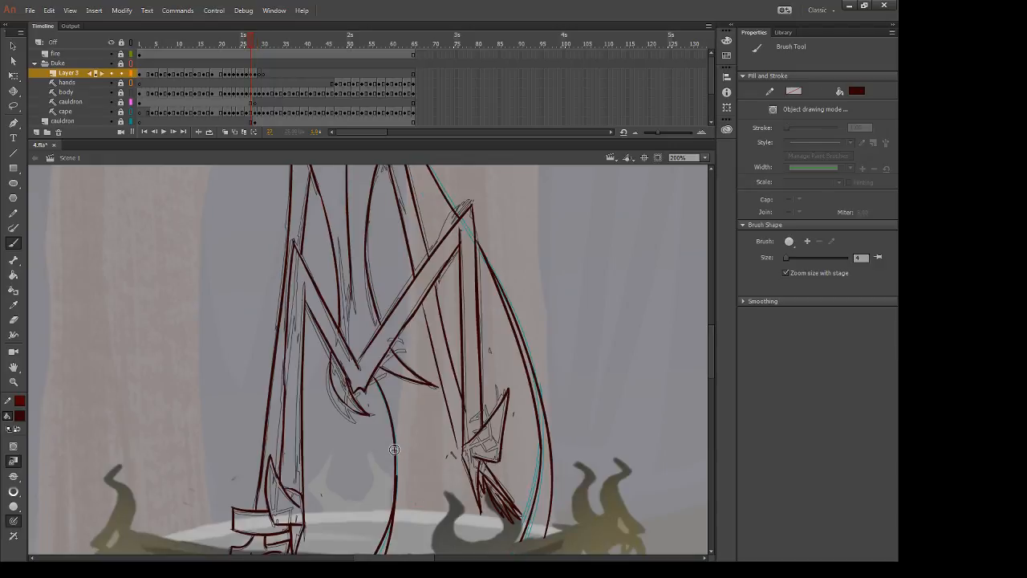
key(period)
key(e)
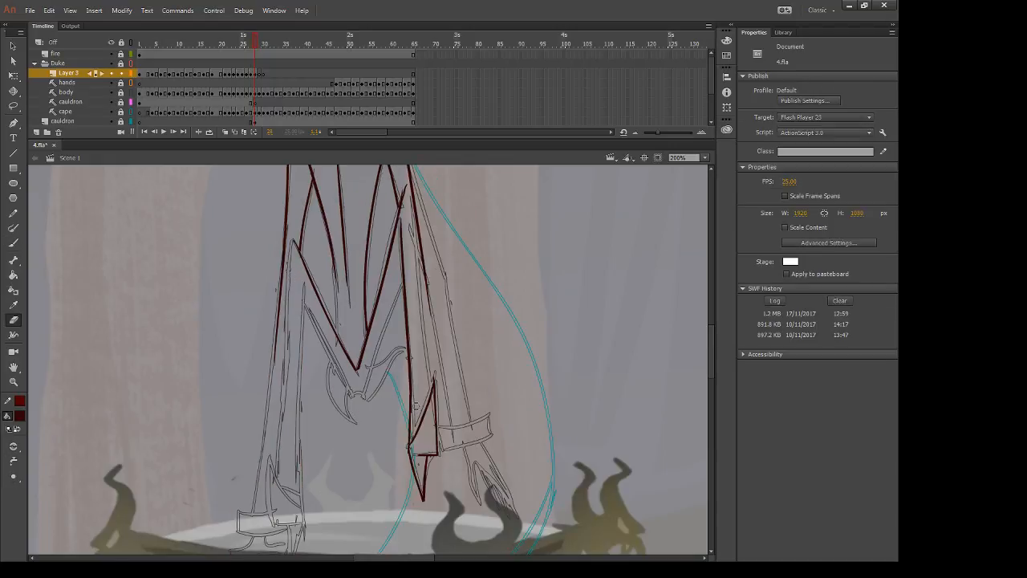
key(comma)
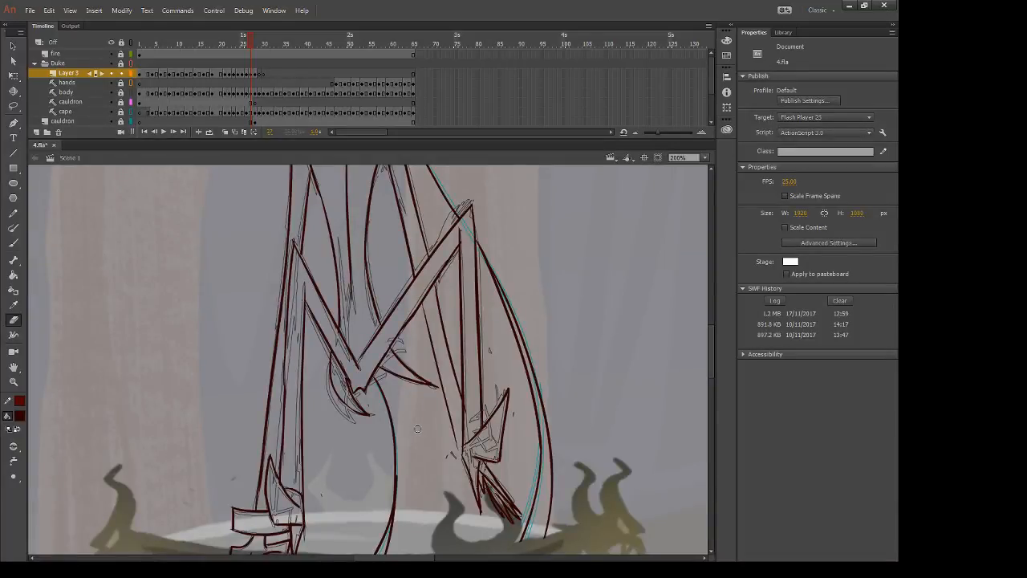
key(b)
key(period)
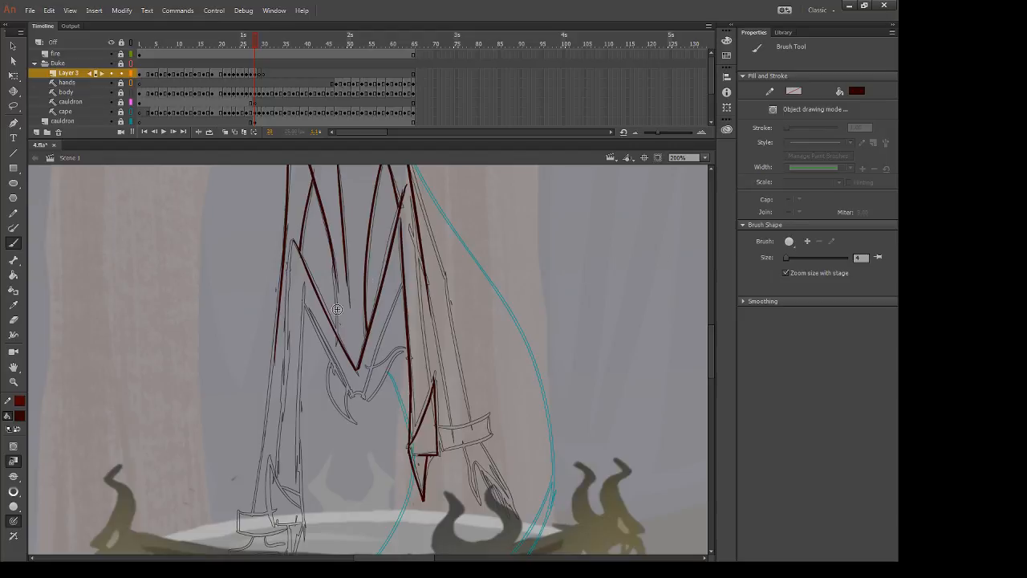
drag(305, 306, 374, 419)
key(ctrl+z)
drag(305, 308, 351, 394)
drag(304, 277, 301, 553)
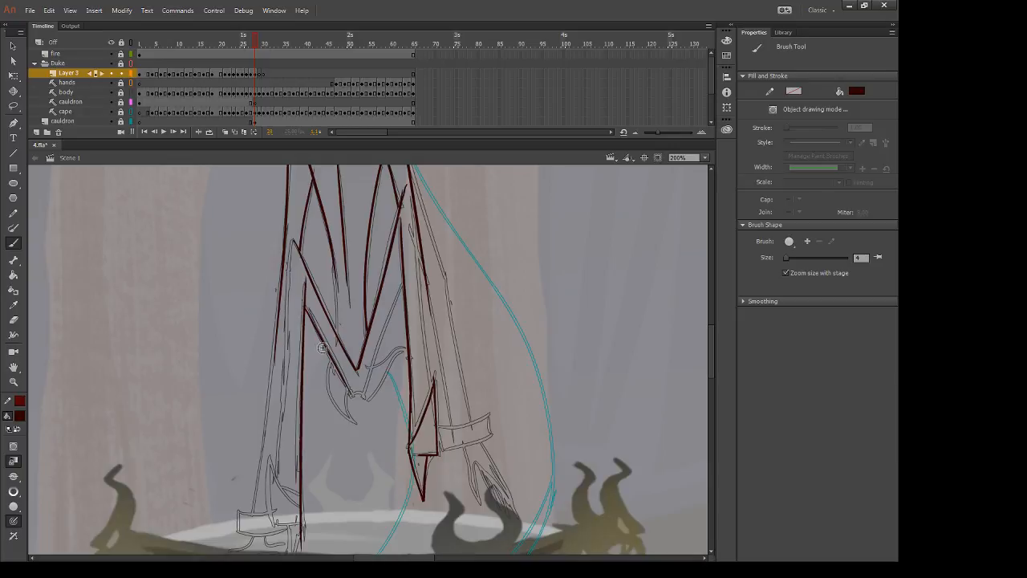
drag(292, 243, 271, 516)
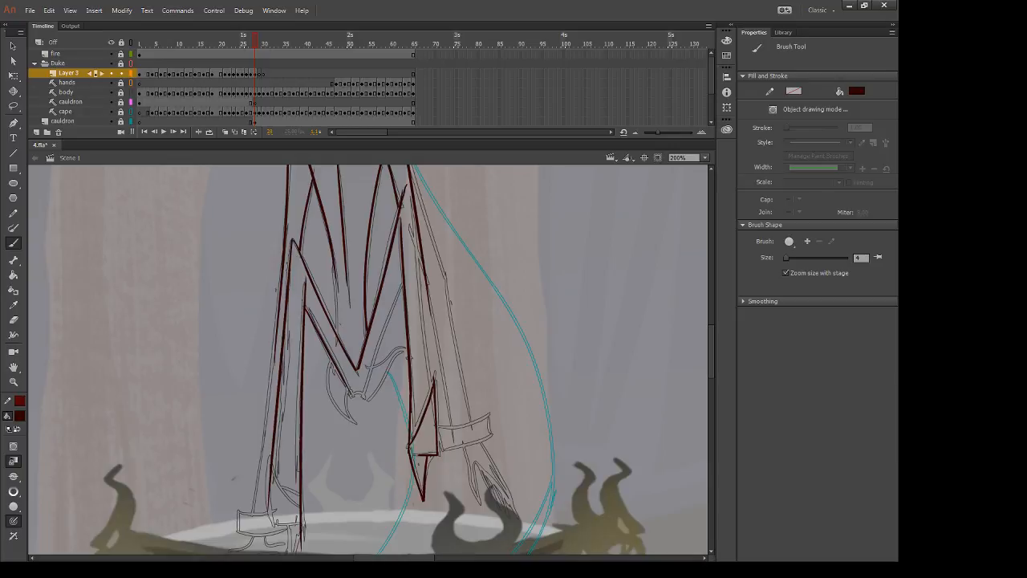
key(ctrl+z)
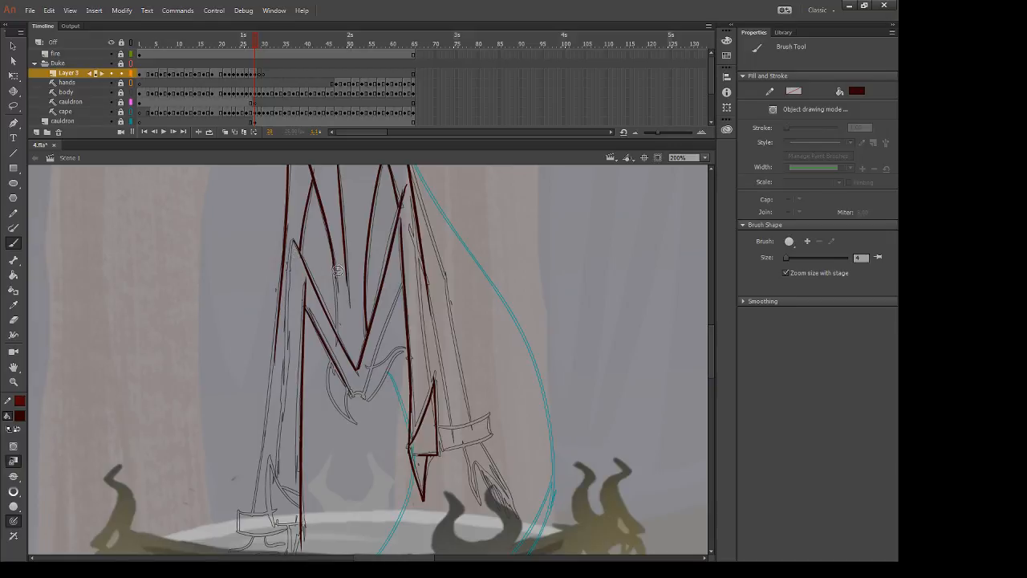
key(comma)
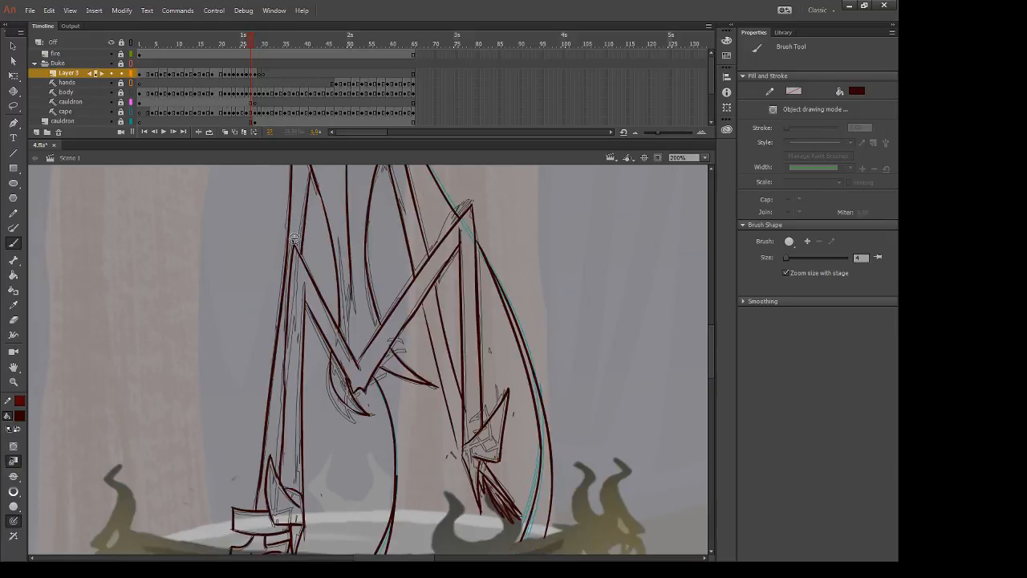
key(period)
key(comma)
key(period)
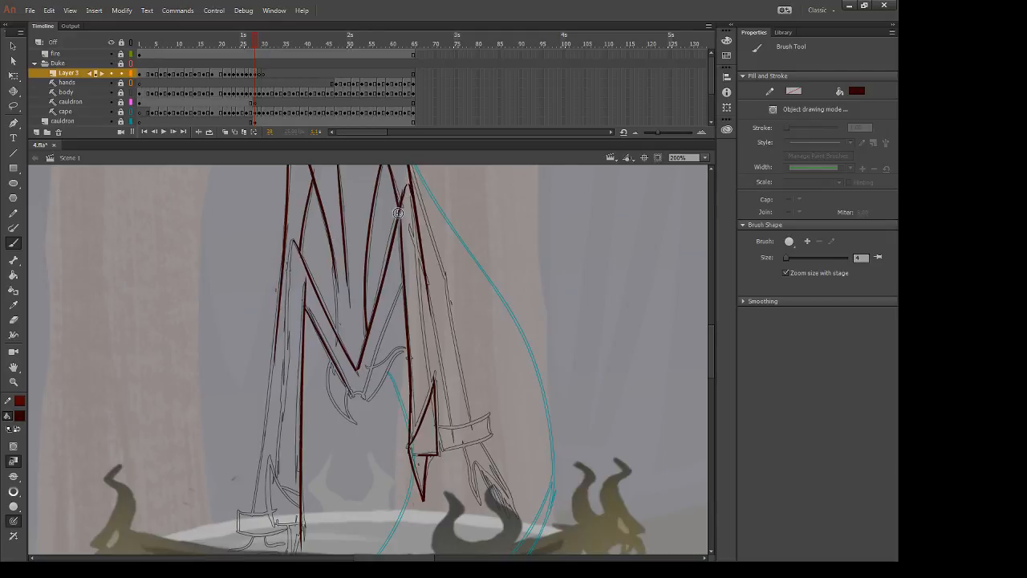
key(comma)
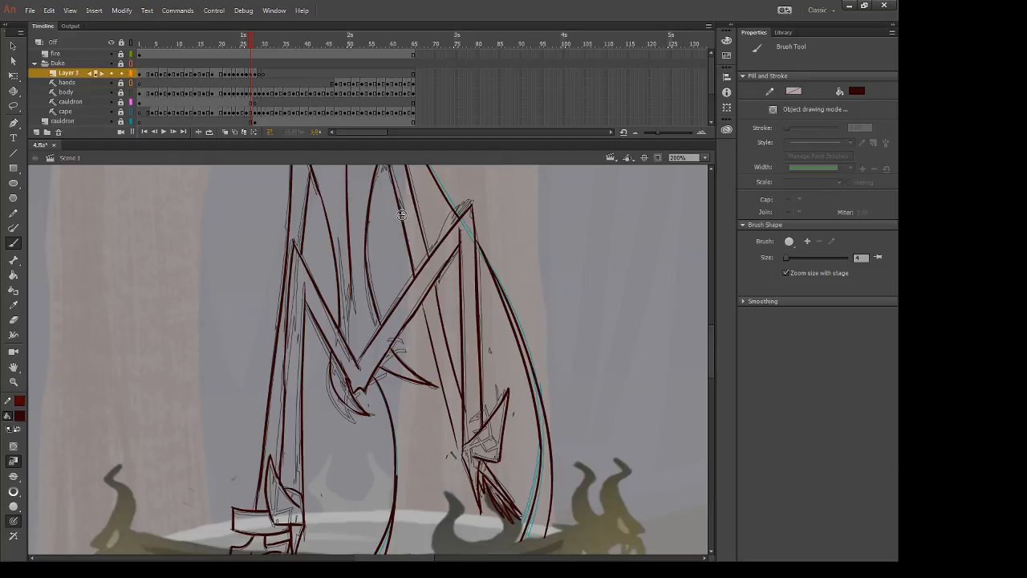
key(period)
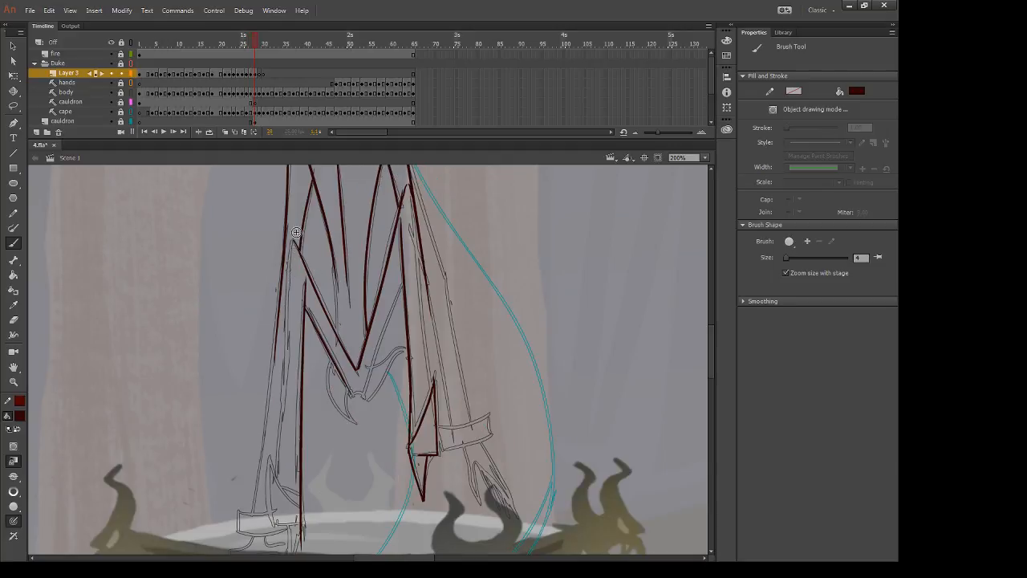
key(l)
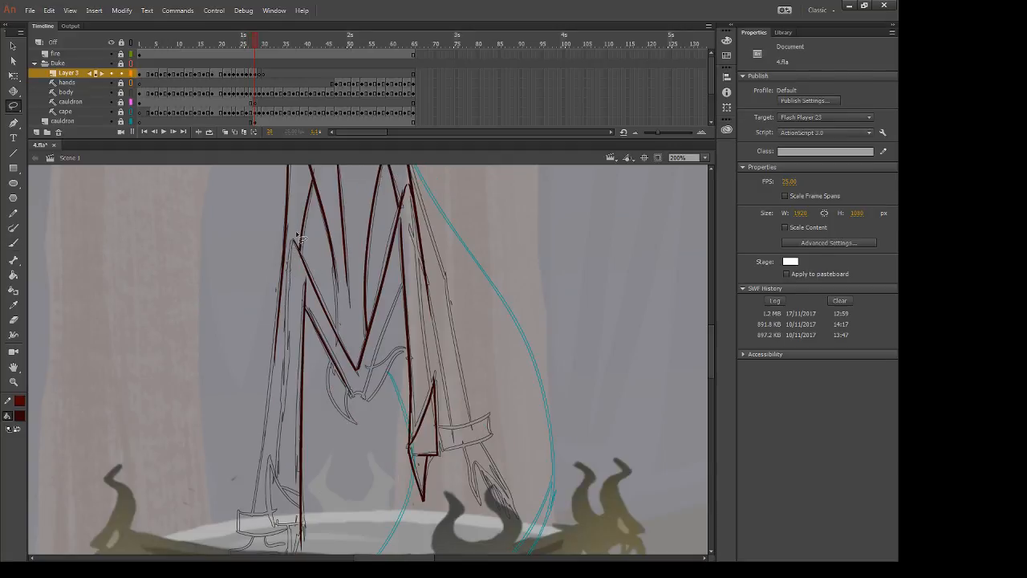
key(b)
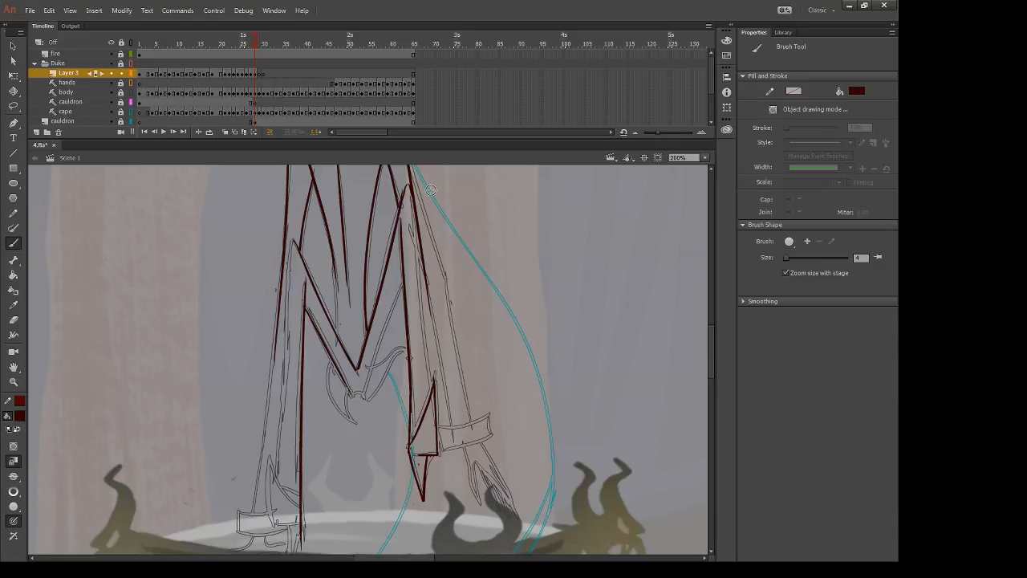
Step: Ink the long line from the V's upper left corner down the left-hand limb, redoing the stroke until it follows the sketch
drag(293, 241, 274, 509)
key(ctrl+z)
drag(293, 241, 286, 526)
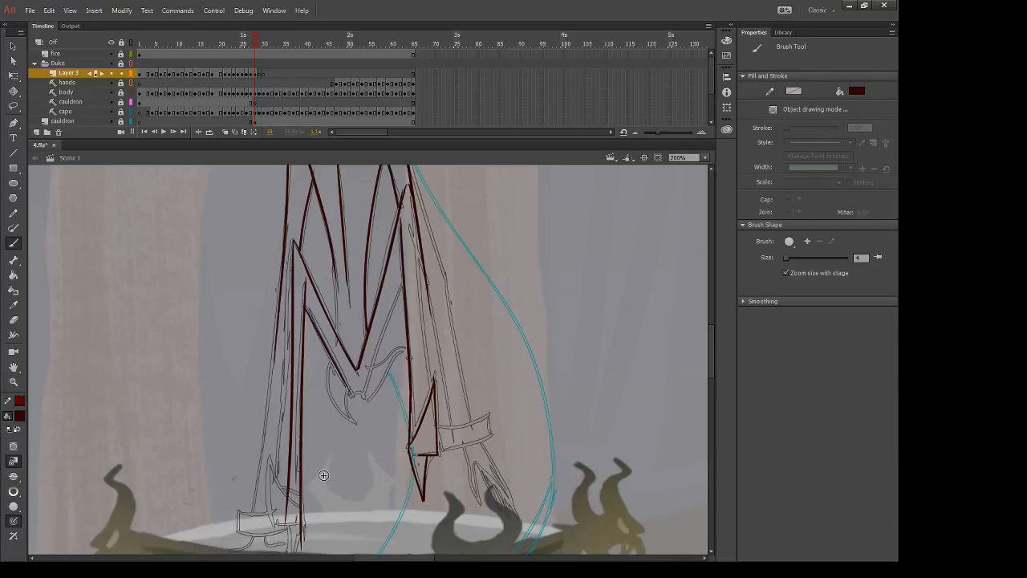
key(ctrl+z)
drag(294, 240, 274, 504)
key(ctrl+z)
drag(294, 241, 272, 506)
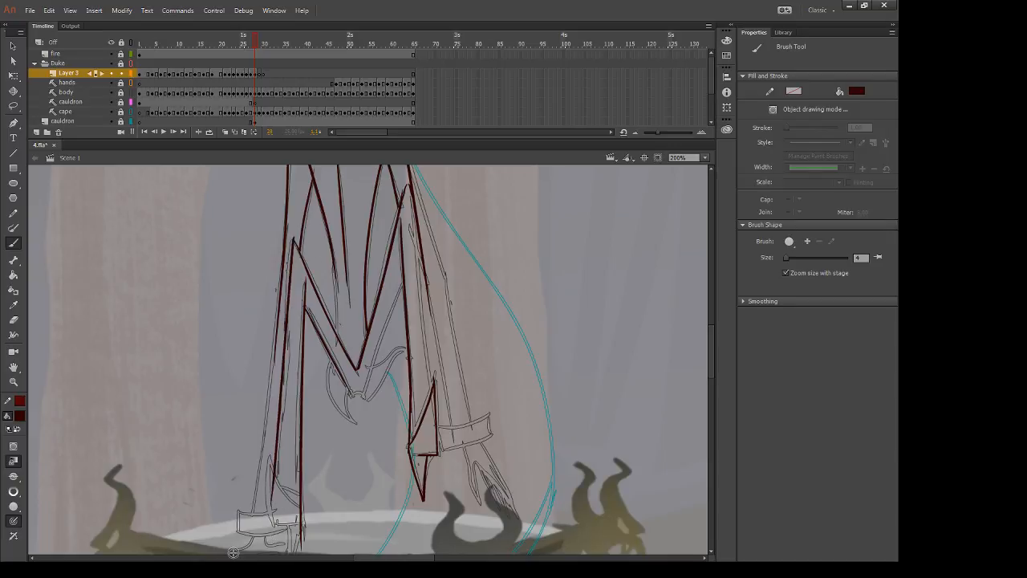
key(ctrl+z)
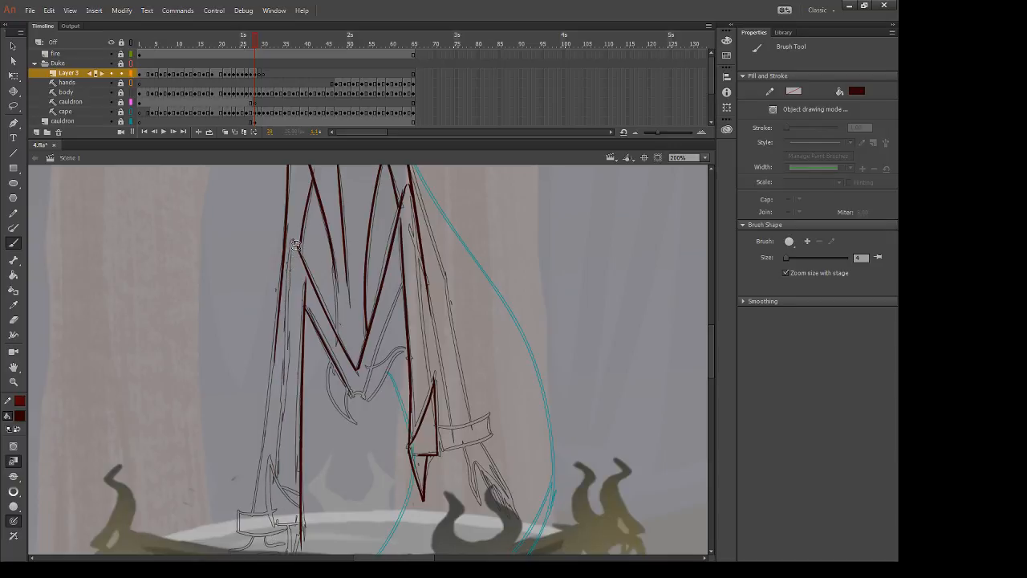
drag(295, 245, 278, 491)
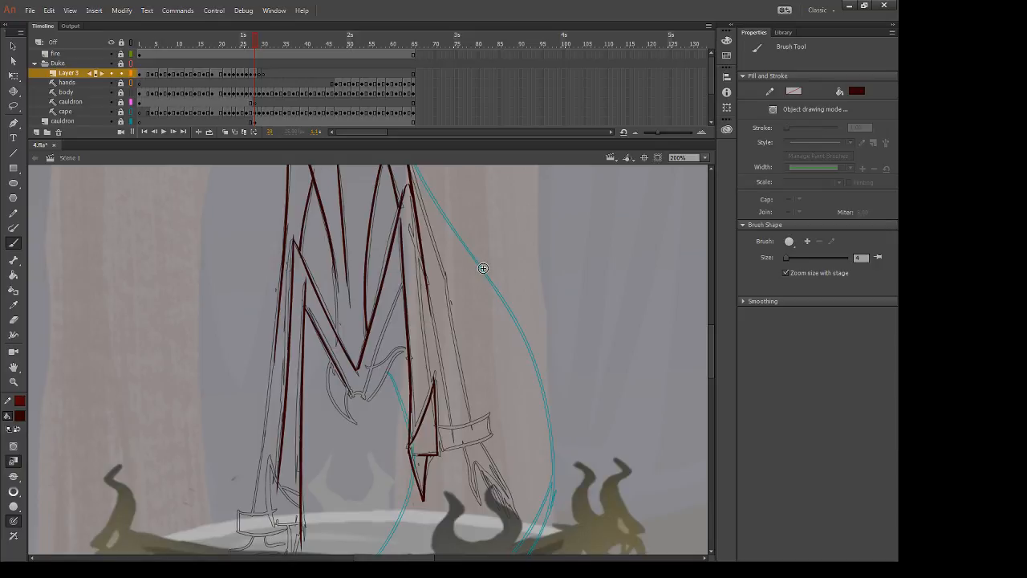
Step: Ink the pointed flap at the lower end of the left-hand limb, including its short bottom edge
drag(483, 268, 487, 176)
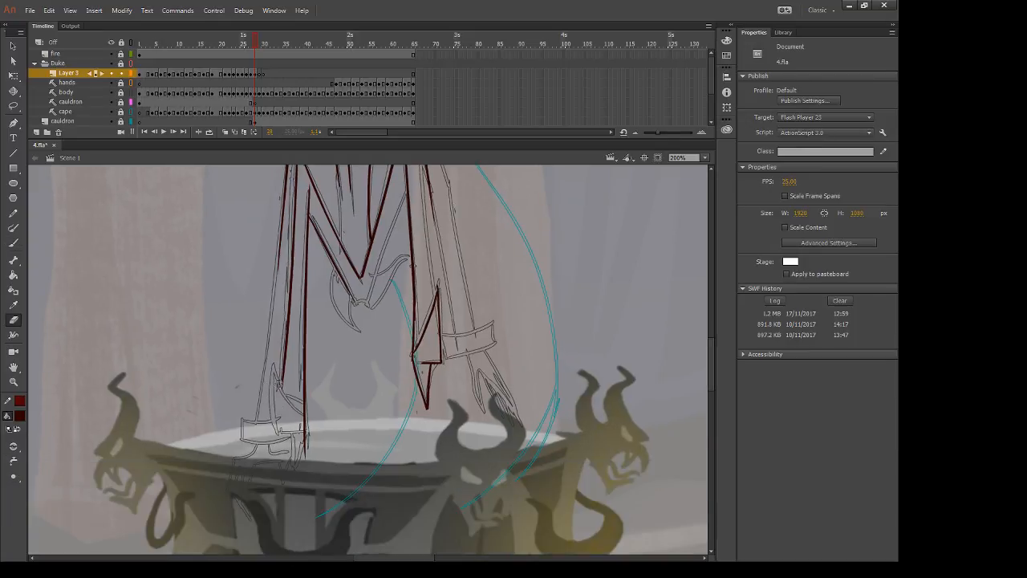
drag(272, 365, 304, 416)
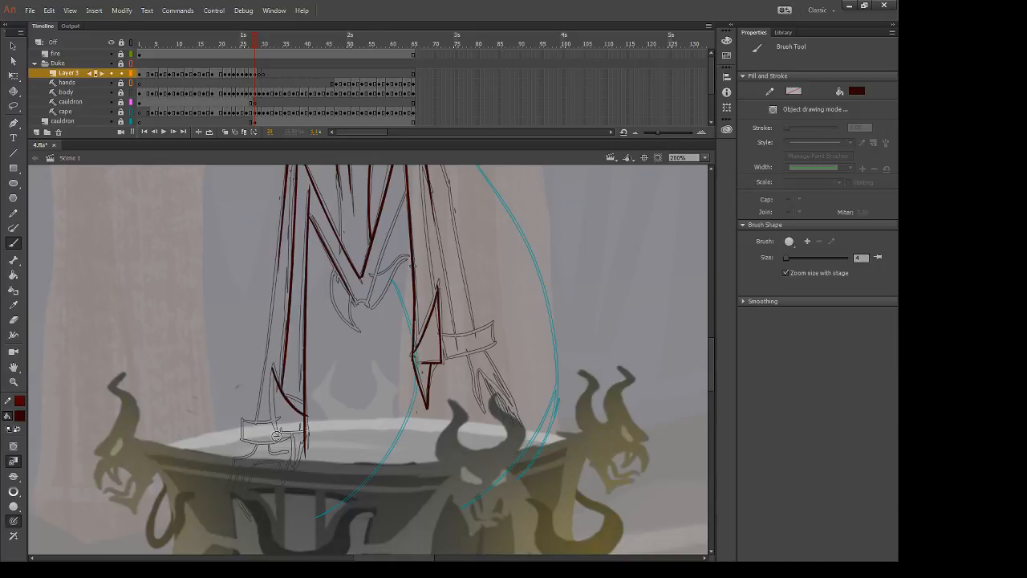
mouse_move(273, 366)
mouse_down()
mouse_move(283, 445)
mouse_move(274, 376)
mouse_move(282, 444)
mouse_move(291, 432)
mouse_up()
key(ctrl+z)
key(ctrl+z)
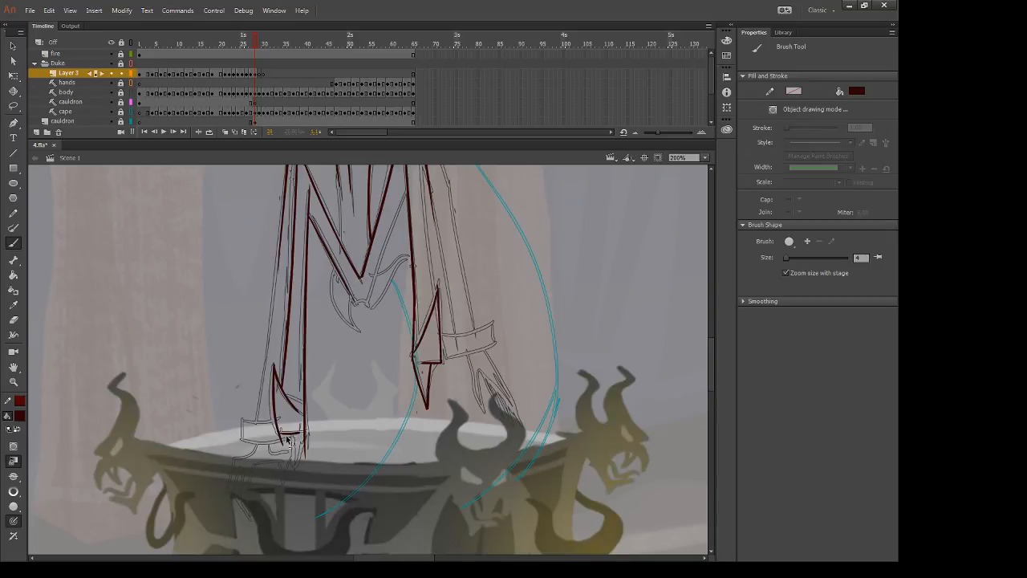
drag(279, 432, 302, 431)
Step: Ink the small pointed tip below the left-hand flap, erase its overshooting lines and compare it with the previous frame
drag(296, 433, 293, 485)
key(ctrl+z)
key(comma)
key(period)
drag(294, 438, 294, 498)
drag(305, 433, 295, 474)
key(e)
drag(310, 424, 295, 509)
key(comma)
key(period)
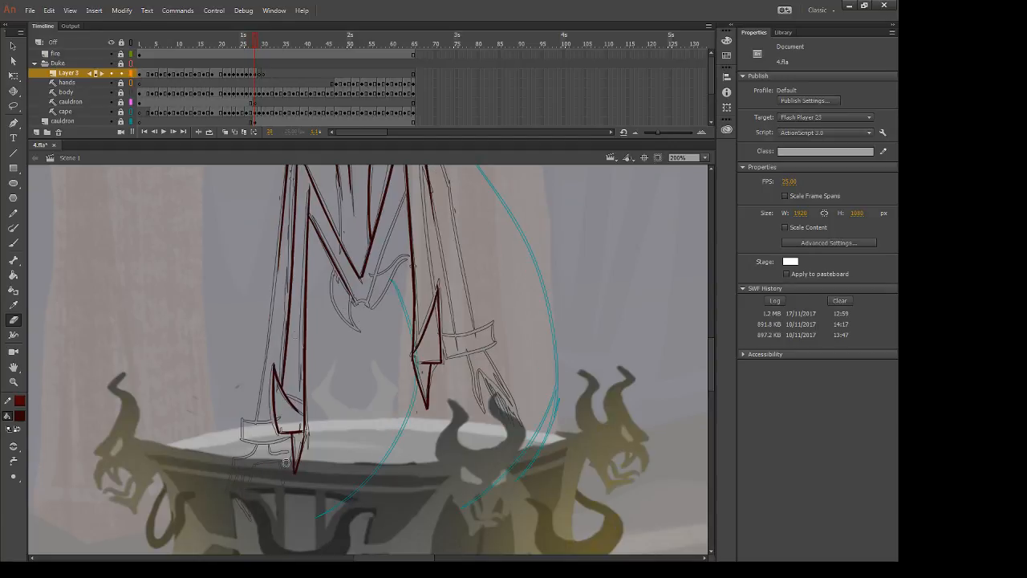
Step: Ink the band beside the left-hand flap over the sketch, undoing strokes that miss its outline
key(b)
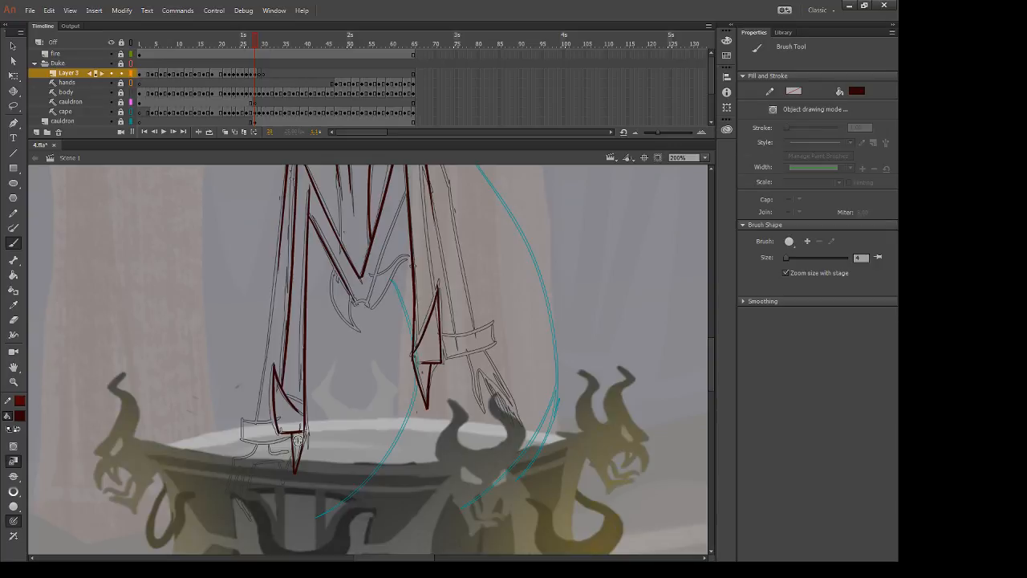
mouse_move(243, 420)
mouse_down()
mouse_move(285, 415)
mouse_move(241, 454)
mouse_up()
key(ctrl+z)
key(ctrl+z)
drag(242, 441, 292, 442)
key(ctrl+z)
Step: Erase the overshooting line ends around the left-hand band and flap, comparing with the adjacent frames
key(e)
key(period)
key(comma)
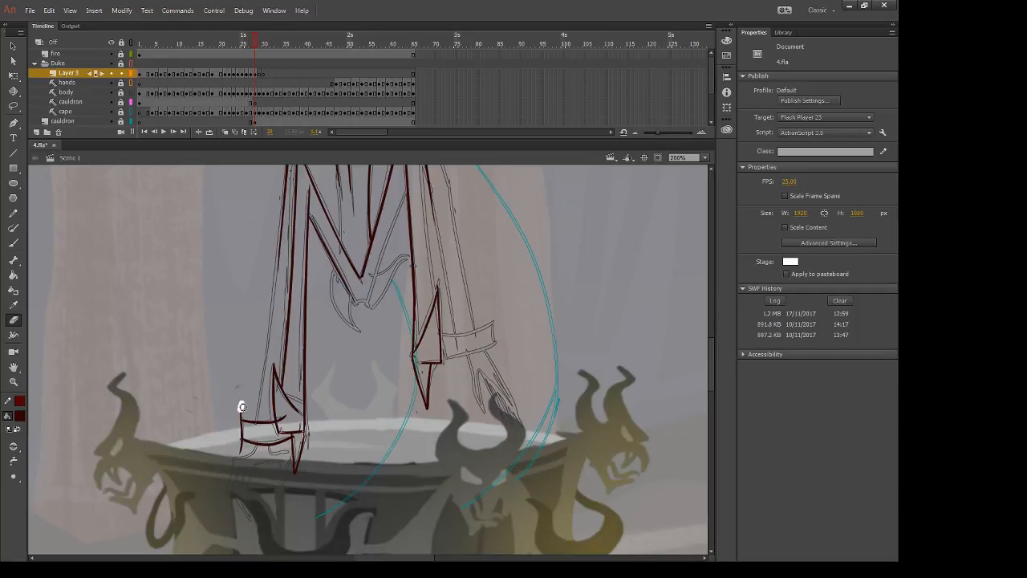
drag(243, 407, 242, 414)
drag(240, 442, 241, 463)
drag(281, 413, 306, 509)
key(comma)
key(period)
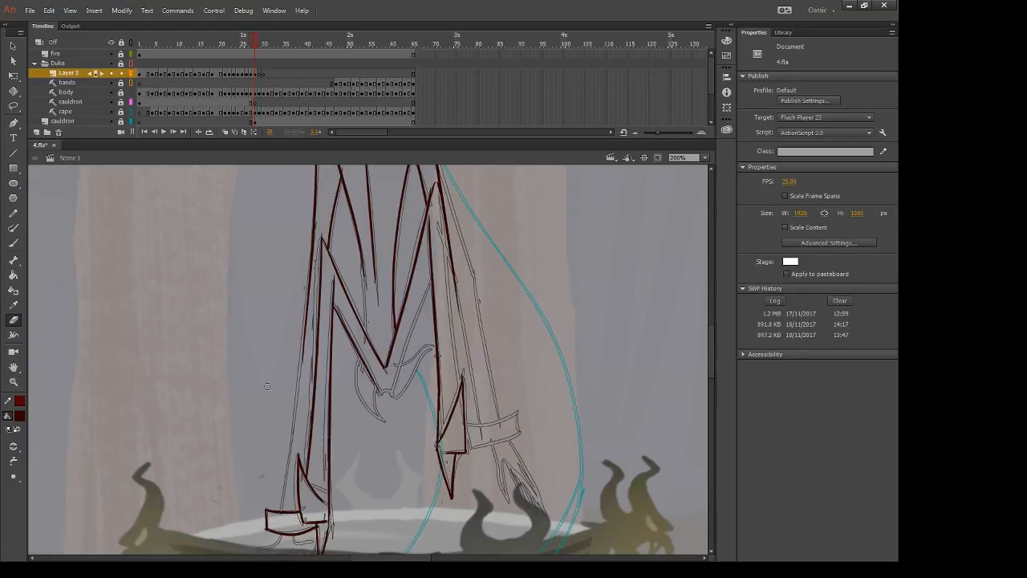
Step: Ink the outer edge of the left-hand limb down to the band, using the previous frame as reference and redrawing strokes as needed
key(b)
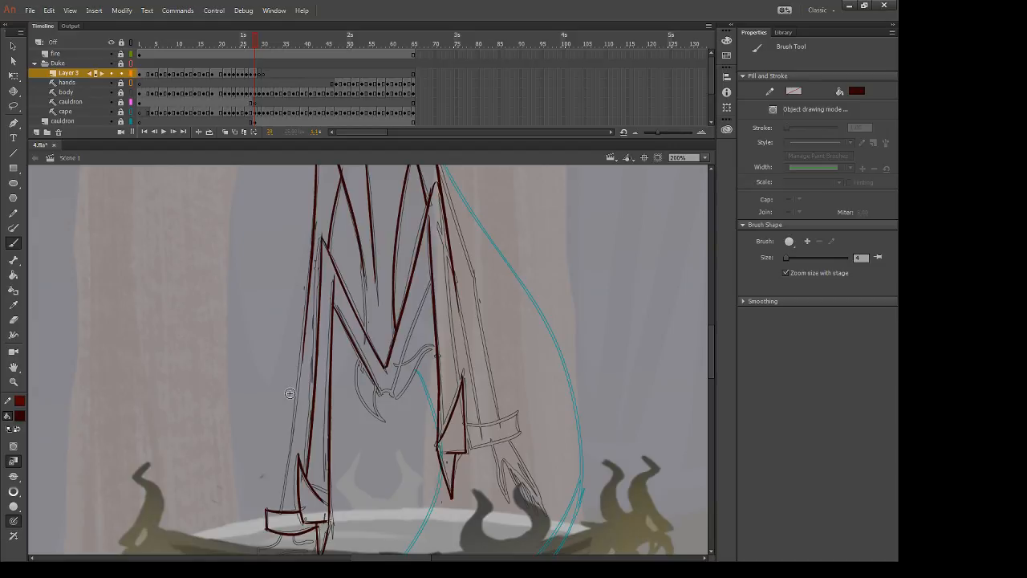
drag(304, 330, 286, 502)
key(ctrl+z)
key(comma)
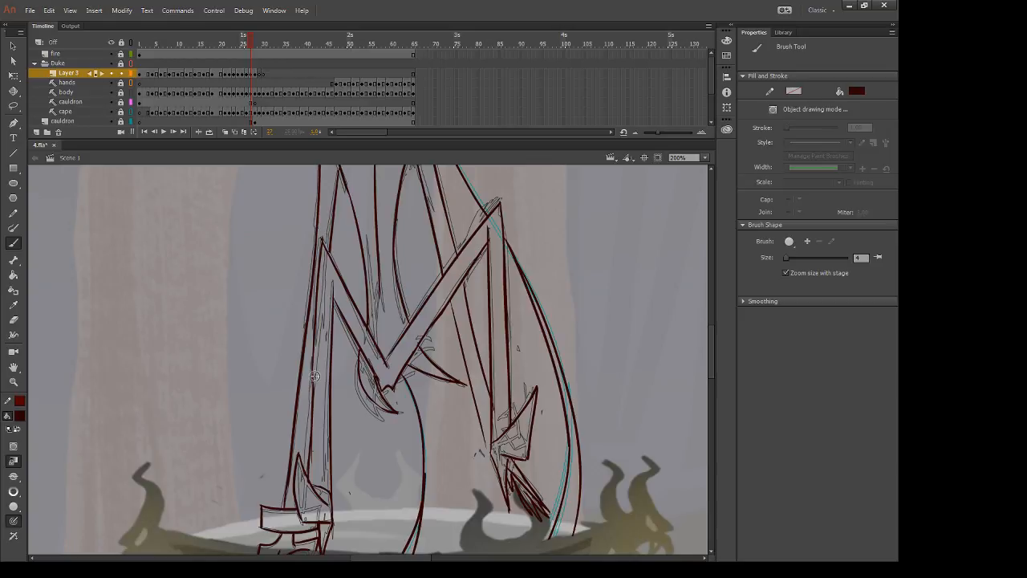
key(period)
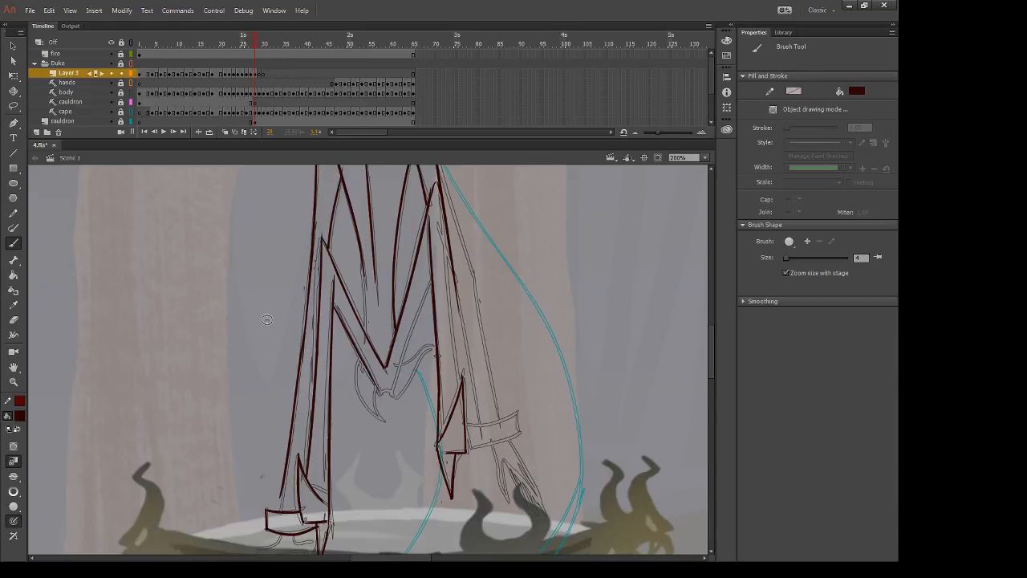
key(ctrl+z)
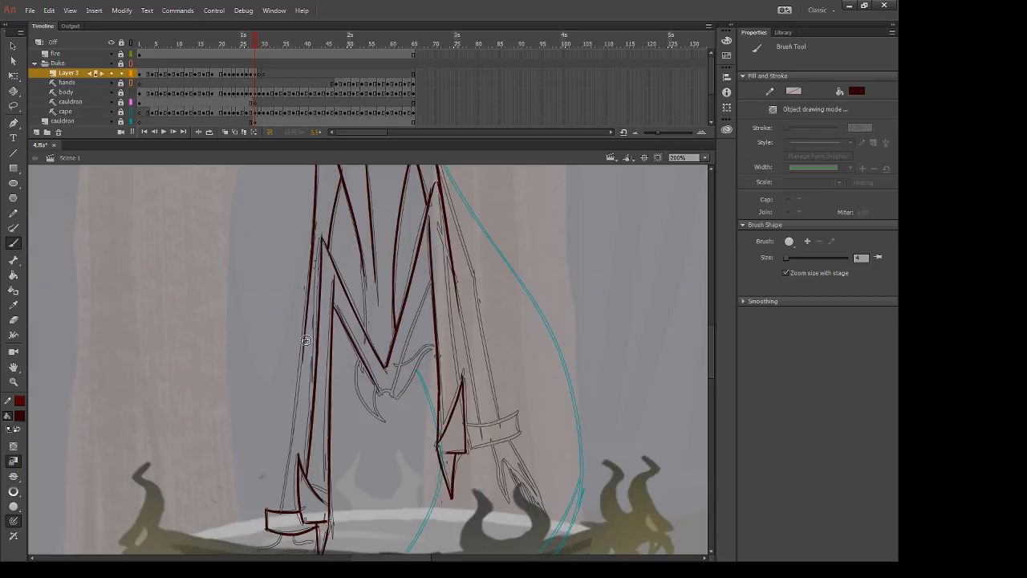
scroll(402, 488, down, 5)
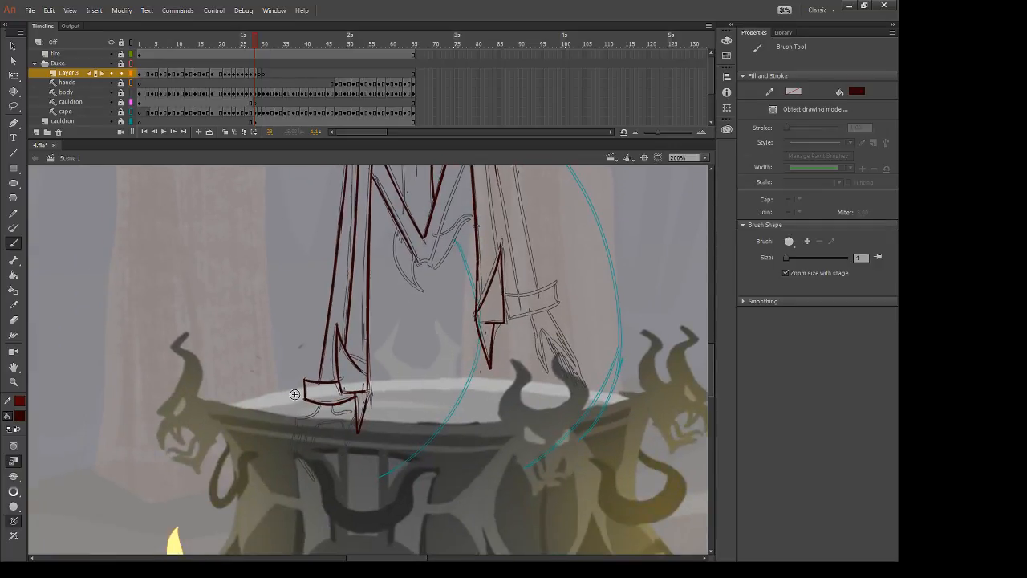
Step: Ink the outer edge of the left-hand hand from below the cuff down to the fingers, checking the next frame for reference
key(period)
key(comma)
drag(313, 407, 289, 451)
key(l)
drag(284, 466, 412, 445)
key(ctrl+equal)
key(b)
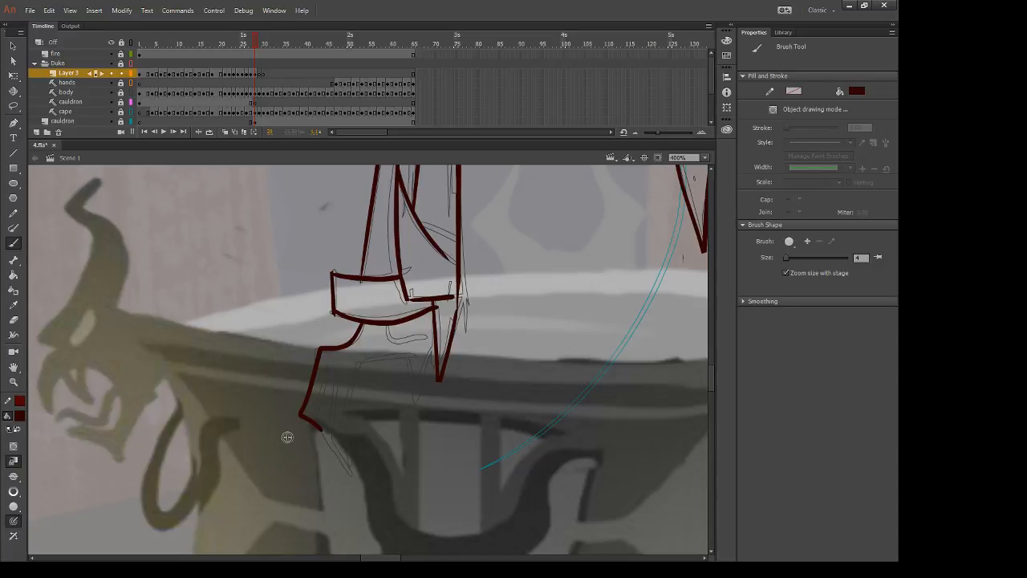
Step: Ink the short curved thumb line beneath the left-hand cuff, using the previous frame as reference
key(comma)
key(period)
mouse_move(388, 326)
mouse_down()
mouse_move(405, 340)
mouse_move(432, 335)
mouse_up()
Step: Ink the long tapering fingers of the left-hand hand over the sketch, undoing the stroke that misses
key(comma)
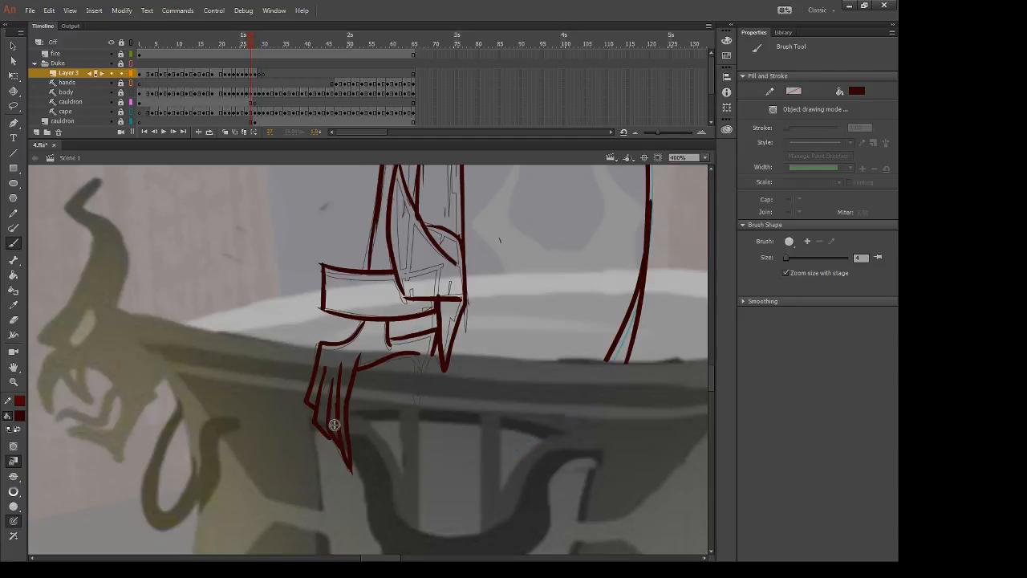
key(period)
mouse_move(338, 371)
mouse_down()
mouse_move(334, 425)
mouse_move(355, 488)
mouse_up()
mouse_move(361, 358)
mouse_down()
mouse_move(350, 384)
mouse_move(355, 482)
mouse_up()
mouse_move(332, 366)
mouse_down()
mouse_move(325, 451)
mouse_move(343, 483)
mouse_up()
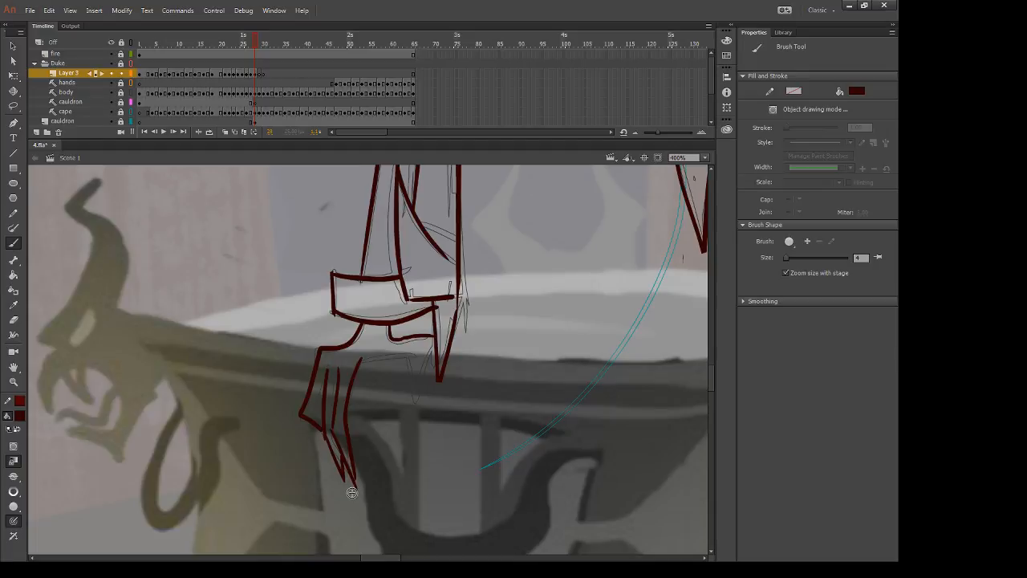
key(ctrl+z)
Step: Clean up the finger lines of the left-hand hand, comparing their shape with the previous frame
key(e)
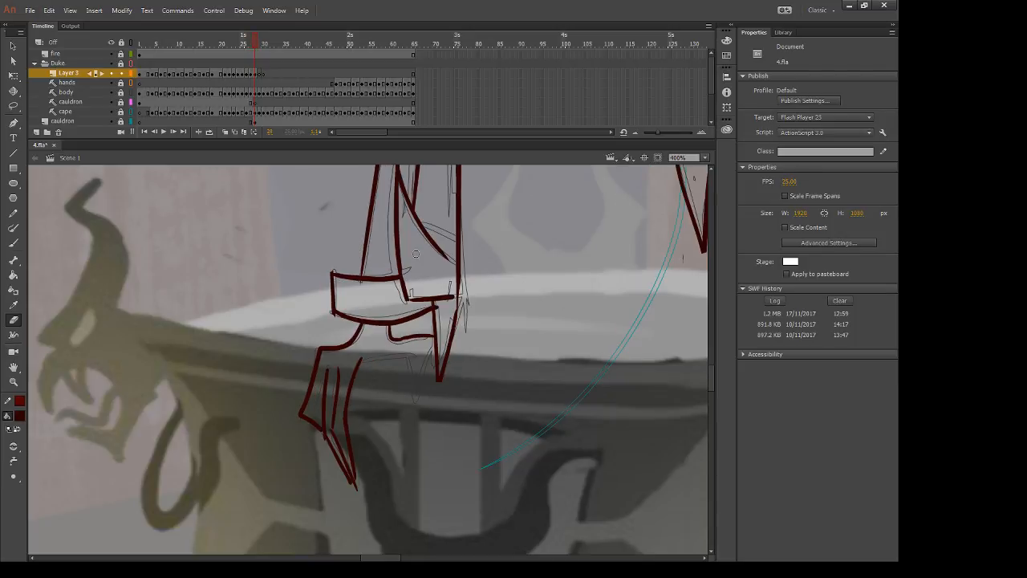
key(comma)
key(period)
key(comma)
key(period)
key(comma)
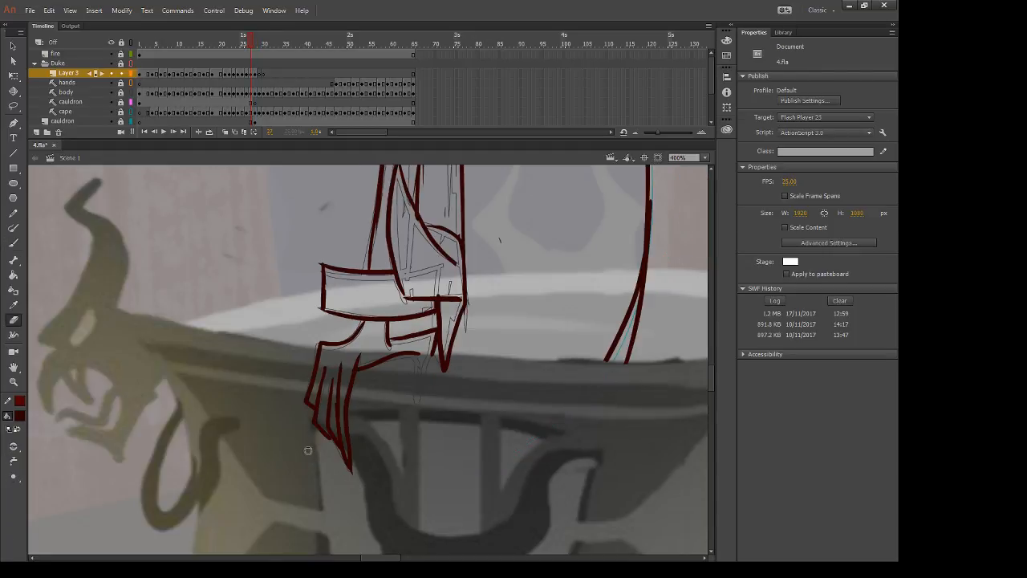
key(period)
key(b)
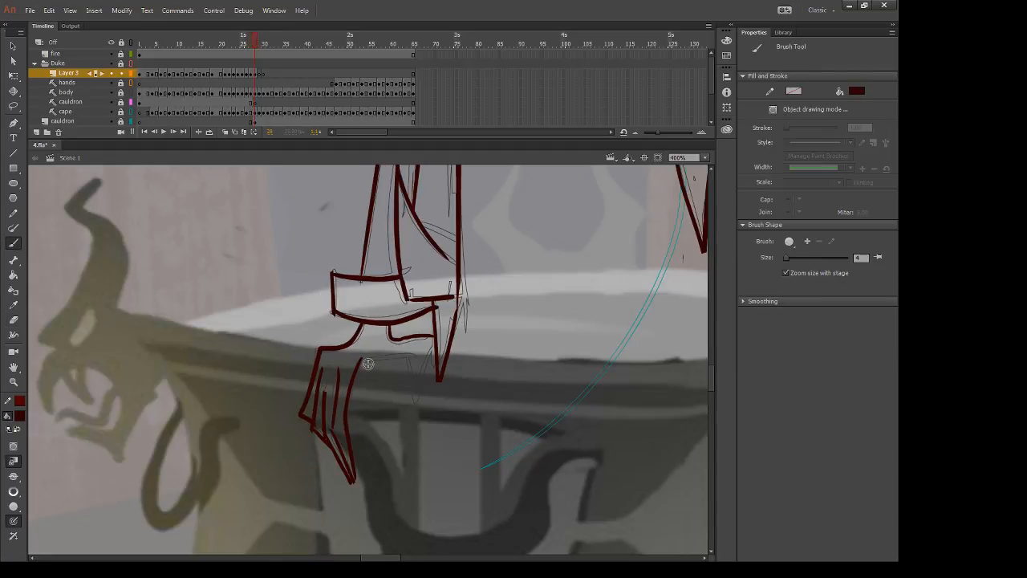
Step: Ink the underside of the left-hand hand from the fingers toward the pointed tip and compare it with the previous frame
drag(357, 363, 424, 350)
key(e)
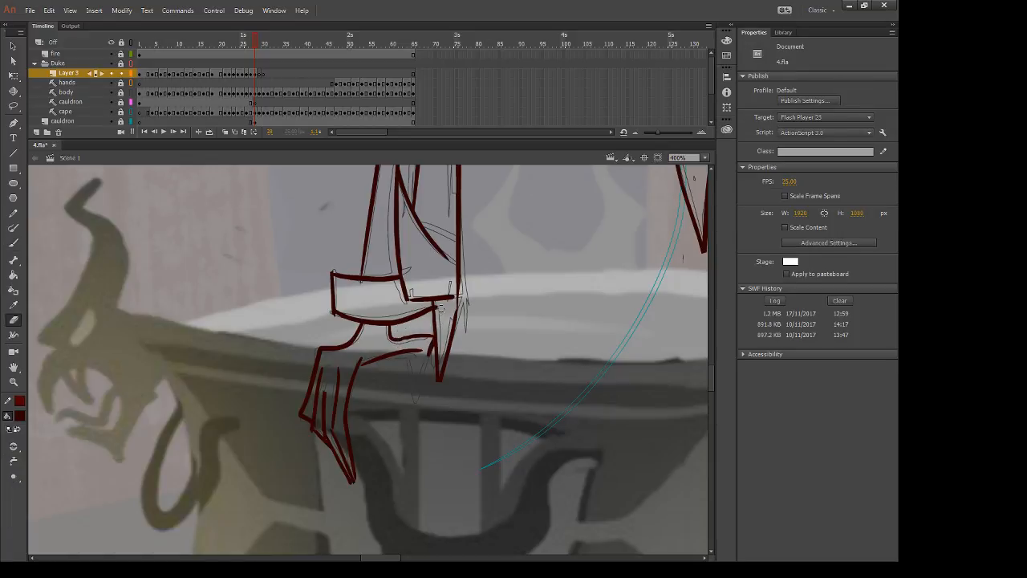
key(comma)
key(period)
Step: Ink the cape's inner edge curving down from the right-hand flap and remove the part that passes below the cauldron's rim
key(b)
mouse_move(580, 294)
mouse_down()
mouse_move(385, 383)
mouse_move(388, 327)
mouse_up()
drag(459, 235, 299, 491)
key(v)
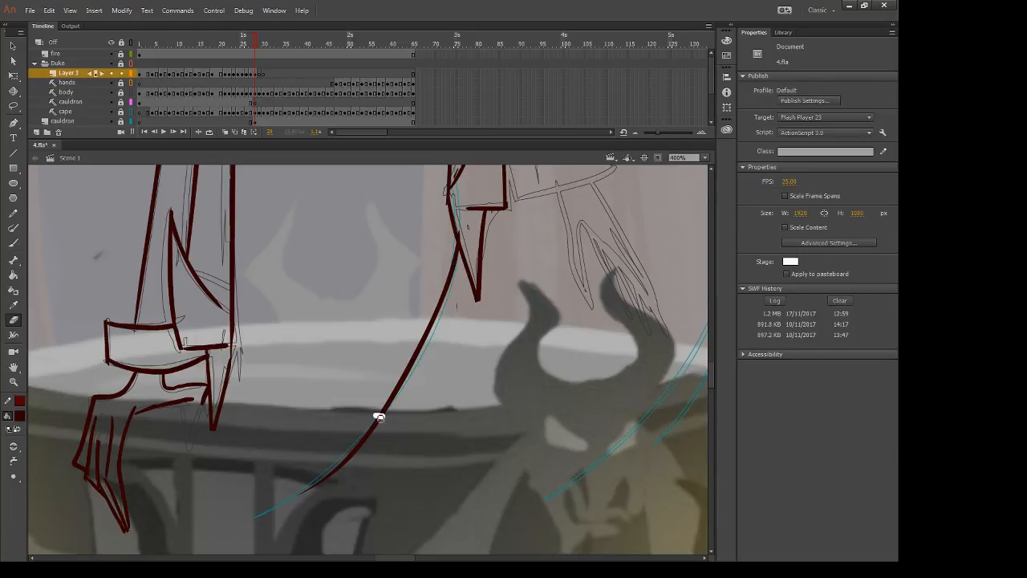
click(374, 427)
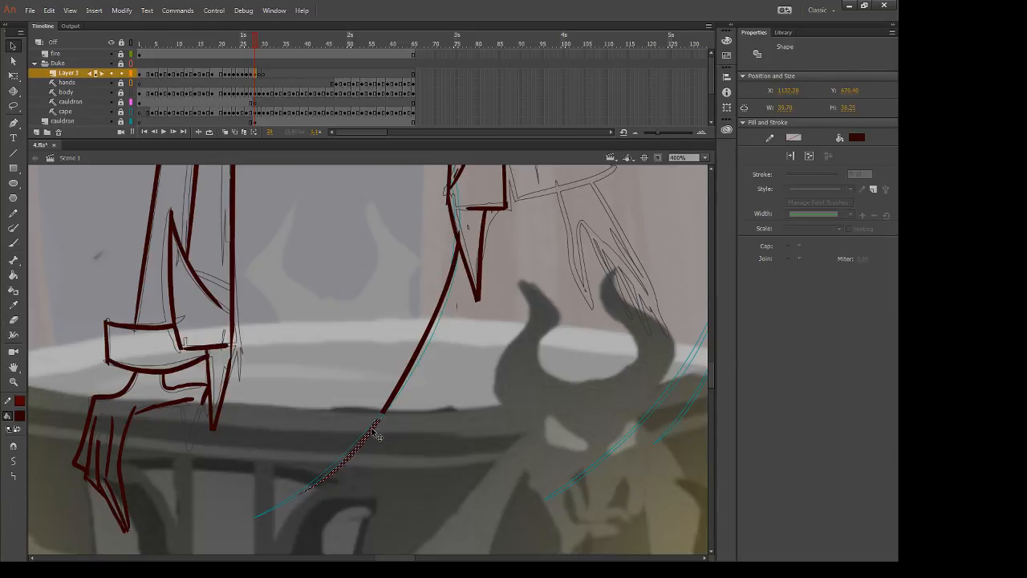
key(b)
Step: Ink the thumb of the right-hand hand over the sketch and erase its overshooting tip
drag(374, 433, 241, 526)
drag(428, 286, 456, 401)
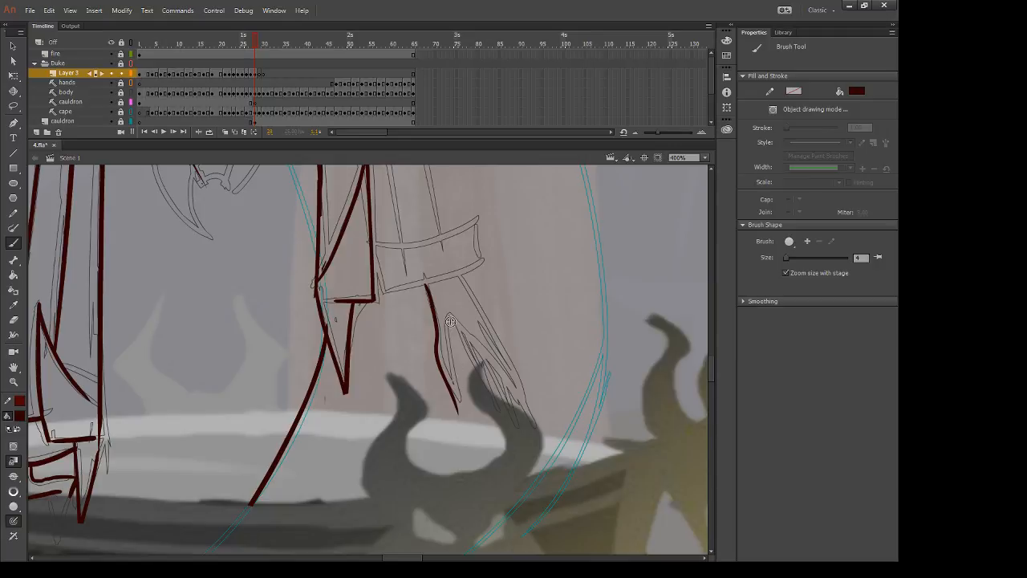
drag(449, 315, 459, 403)
key(e)
mouse_move(437, 376)
mouse_down()
mouse_move(462, 412)
mouse_move(451, 402)
mouse_up()
key(b)
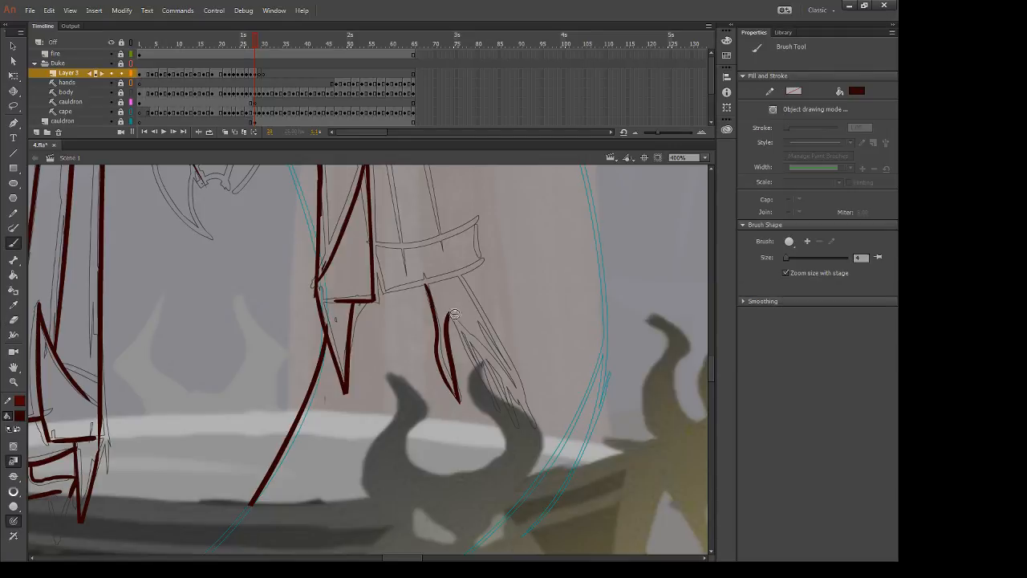
Step: Ink the pointed fingers and outer edge of the right-hand hand over the sketch
drag(449, 314, 513, 391)
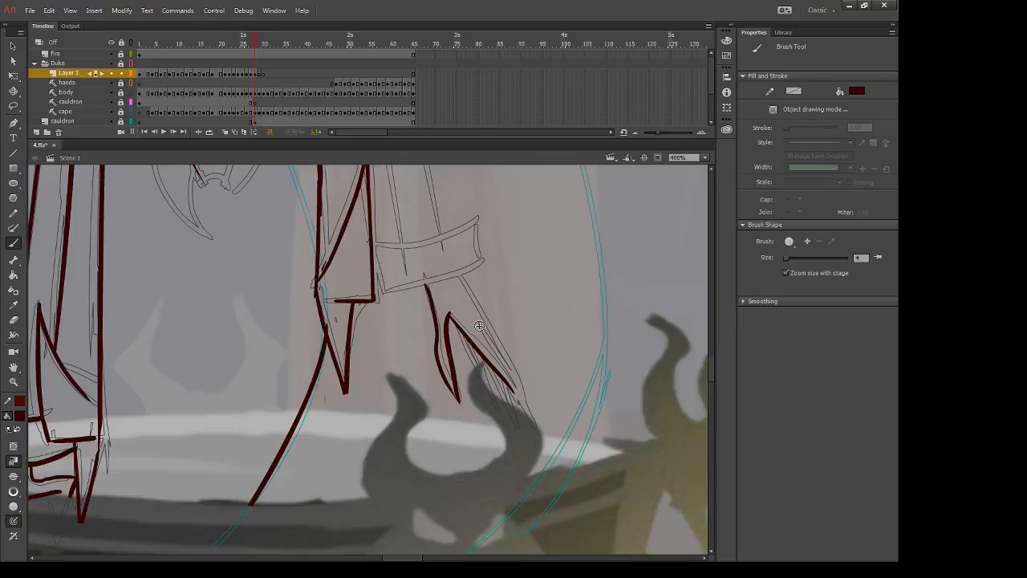
drag(474, 315, 536, 425)
drag(509, 388, 540, 441)
mouse_move(460, 277)
mouse_down()
mouse_move(514, 373)
mouse_move(497, 378)
mouse_move(523, 440)
mouse_up()
drag(514, 404, 517, 430)
drag(476, 351, 505, 409)
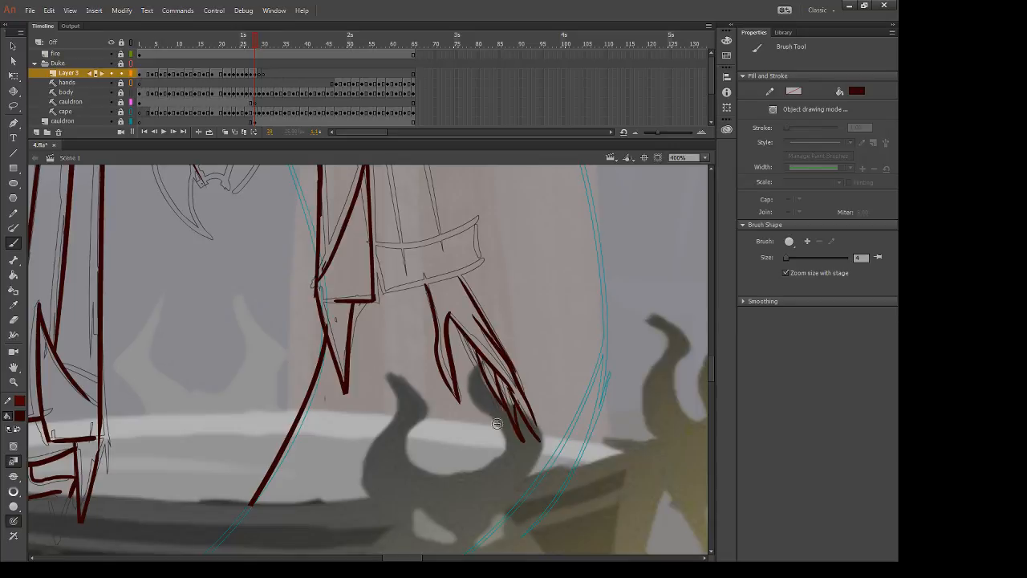
mouse_move(465, 342)
mouse_down()
mouse_move(491, 393)
mouse_move(544, 450)
mouse_up()
Step: Ink the four edges of the cuff above the right-hand hand
drag(540, 222, 464, 329)
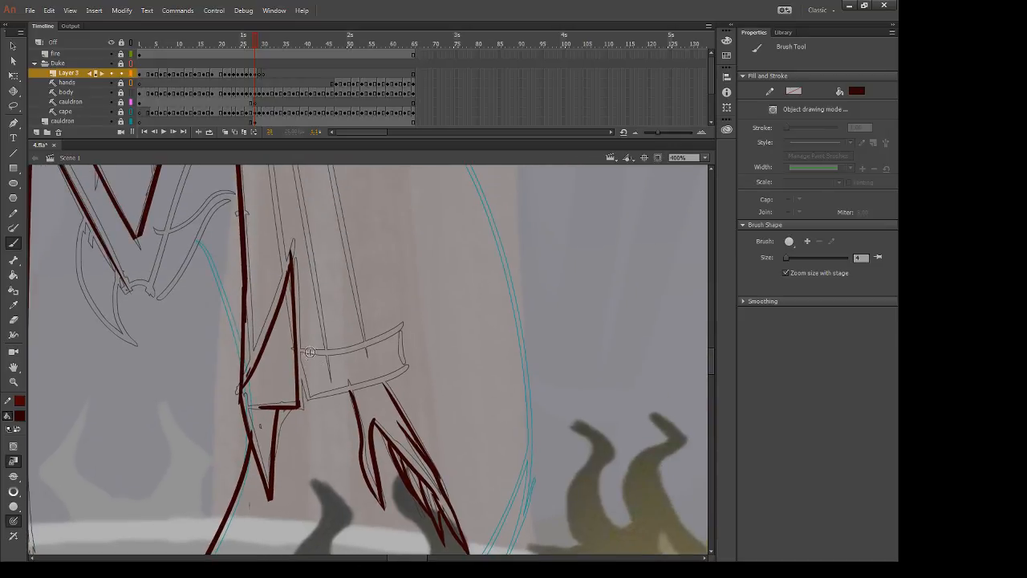
drag(297, 350, 438, 303)
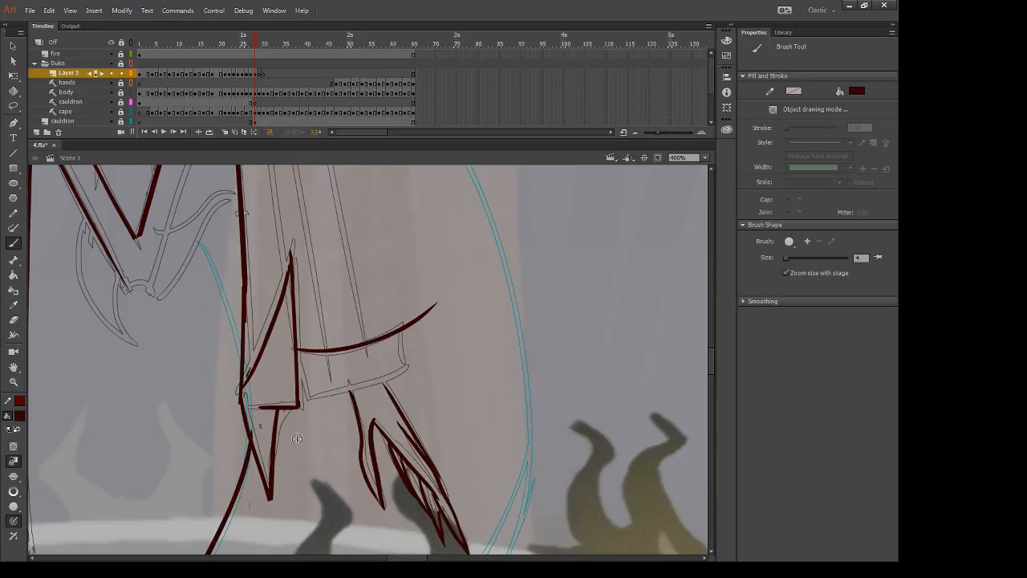
drag(398, 319, 412, 383)
mouse_move(305, 397)
mouse_down()
mouse_move(374, 387)
mouse_move(449, 355)
mouse_up()
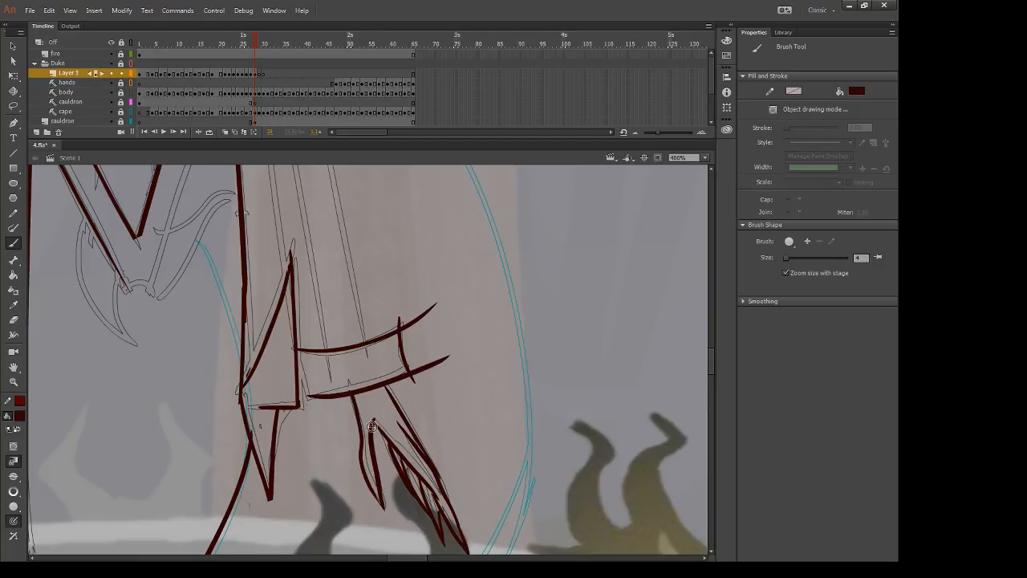
drag(298, 352, 316, 413)
Step: Erase the overshooting line ends at the outer corners of the right-hand cuff
key(e)
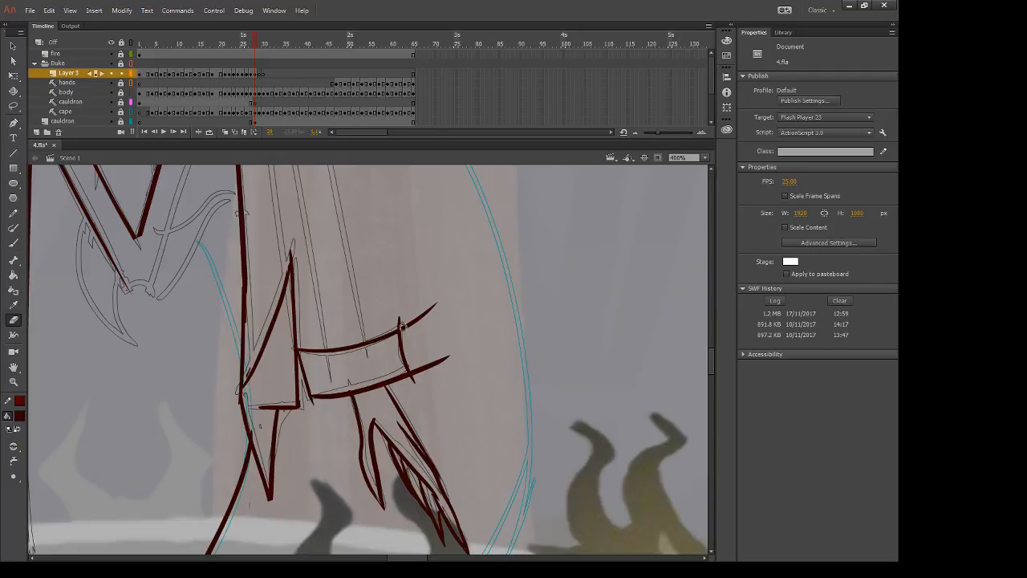
drag(402, 326, 447, 297)
mouse_move(426, 365)
mouse_down()
mouse_move(417, 393)
mouse_move(423, 299)
mouse_move(449, 356)
mouse_up()
Step: Ink the long inner line of the right-hand sleeve from the elbow down to the flap
drag(422, 285, 434, 393)
drag(435, 295, 458, 404)
key(n)
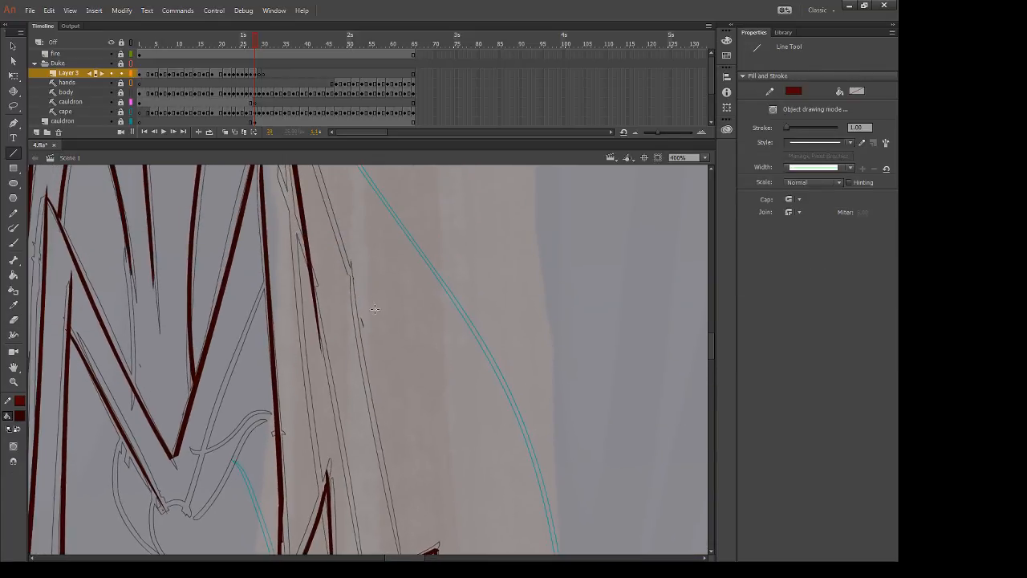
key(b)
drag(370, 239, 408, 370)
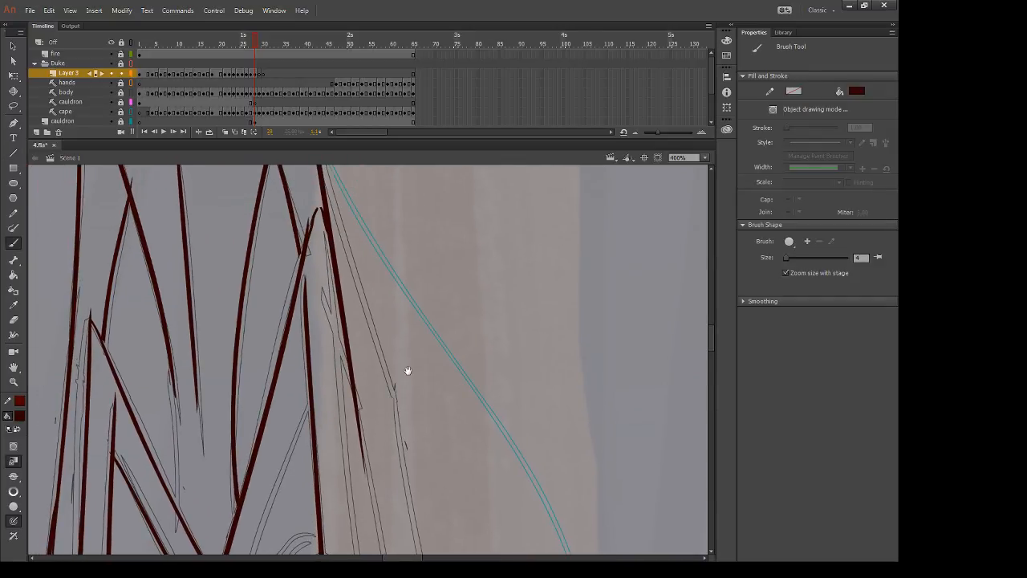
key(ctrl+minus)
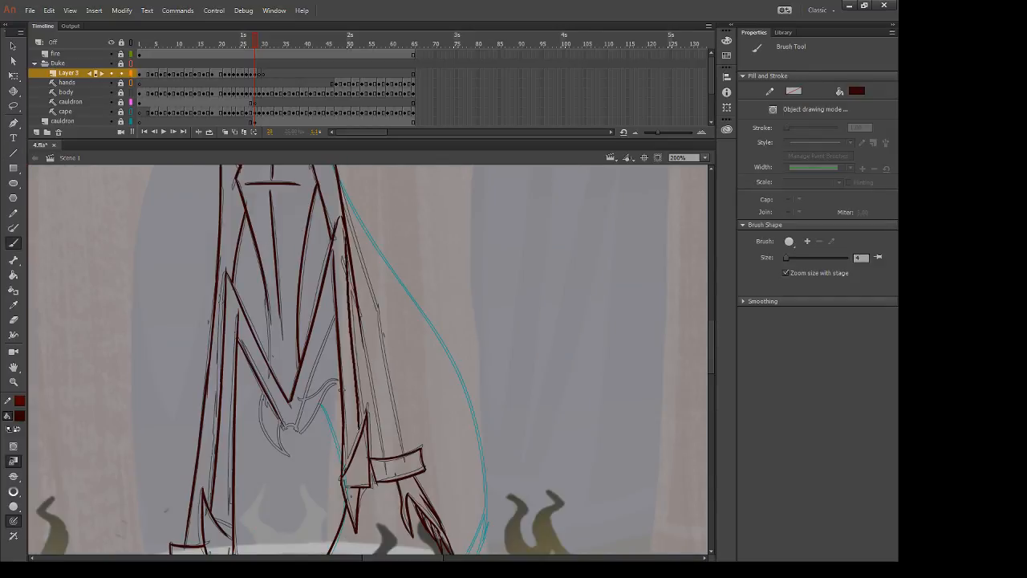
drag(349, 250, 361, 428)
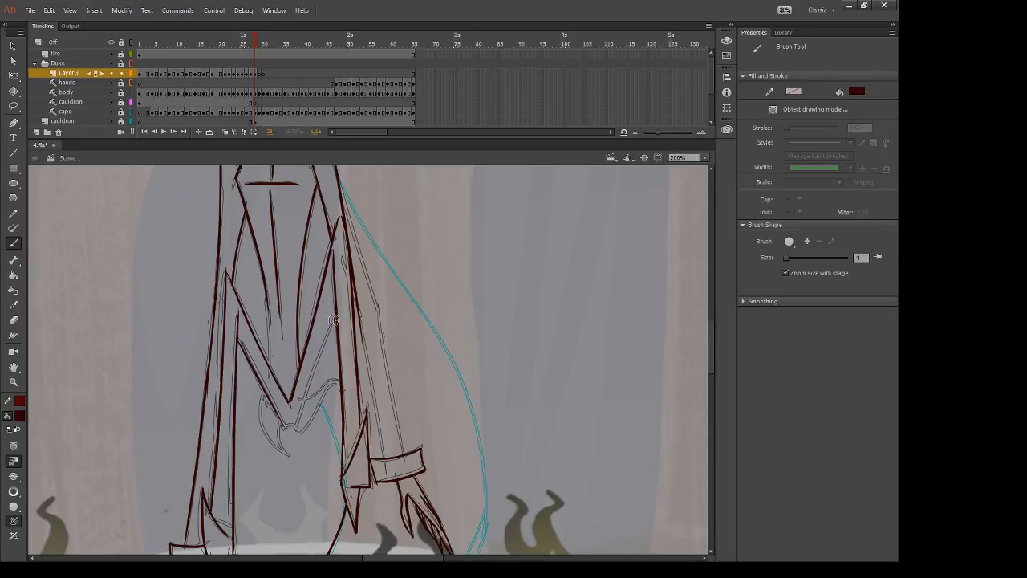
Step: Ink the lower right-hand edge of the V-shaped waist band, redrawing the stroke until it fits, and erase its overshooting end
drag(337, 318, 291, 450)
key(ctrl+z)
drag(336, 314, 289, 463)
key(ctrl+z)
drag(337, 313, 283, 465)
key(ctrl+z)
key(ctrl+y)
key(e)
mouse_move(293, 430)
mouse_down()
mouse_move(275, 475)
mouse_move(290, 445)
mouse_move(284, 432)
mouse_up()
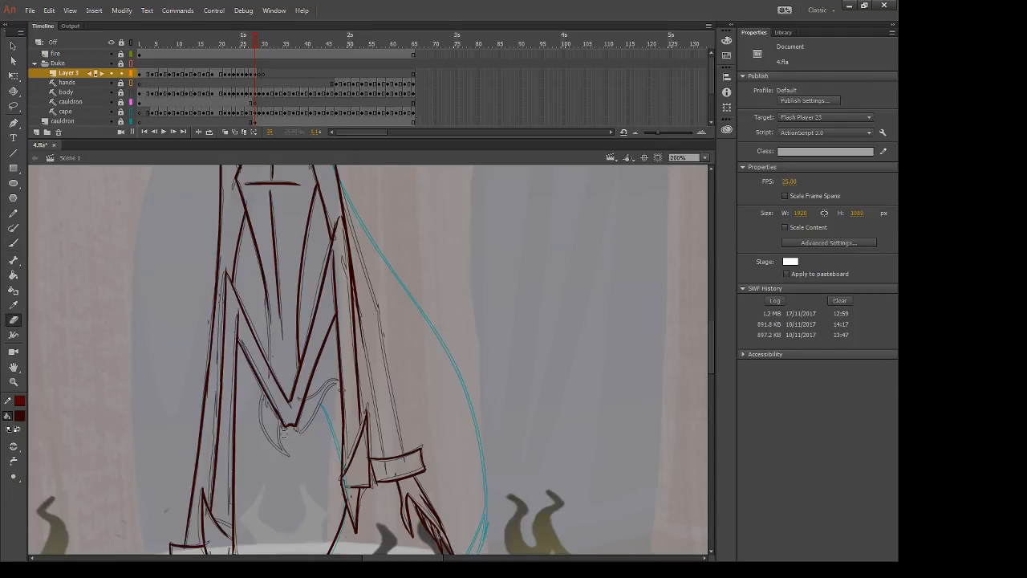
Step: Ink the curved pointed shapes hanging from the tip of the V-shaped waist band and erase the overshooting end
key(b)
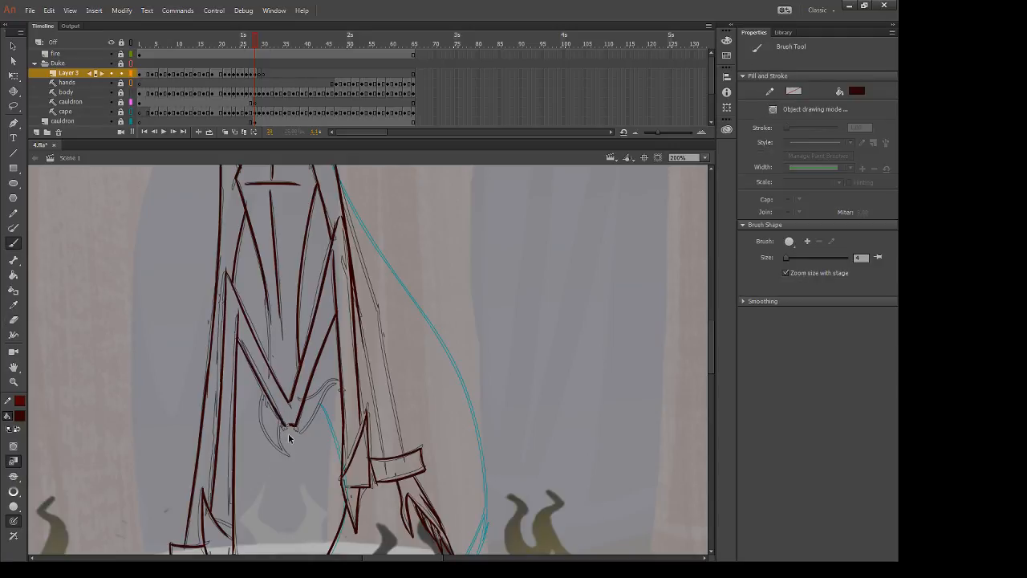
mouse_move(274, 409)
mouse_down()
mouse_move(289, 430)
mouse_move(279, 458)
mouse_move(280, 424)
mouse_move(298, 473)
mouse_up()
drag(261, 403, 287, 455)
key(e)
drag(280, 457, 303, 473)
key(b)
drag(342, 383, 309, 402)
scroll(310, 402, up, 2)
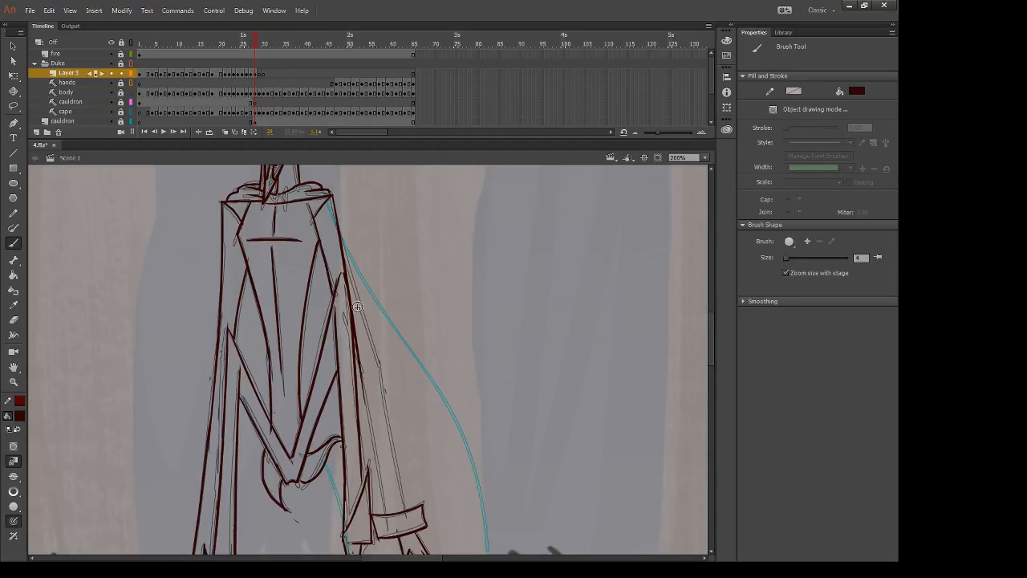
drag(347, 263, 389, 393)
key(e)
drag(337, 243, 351, 298)
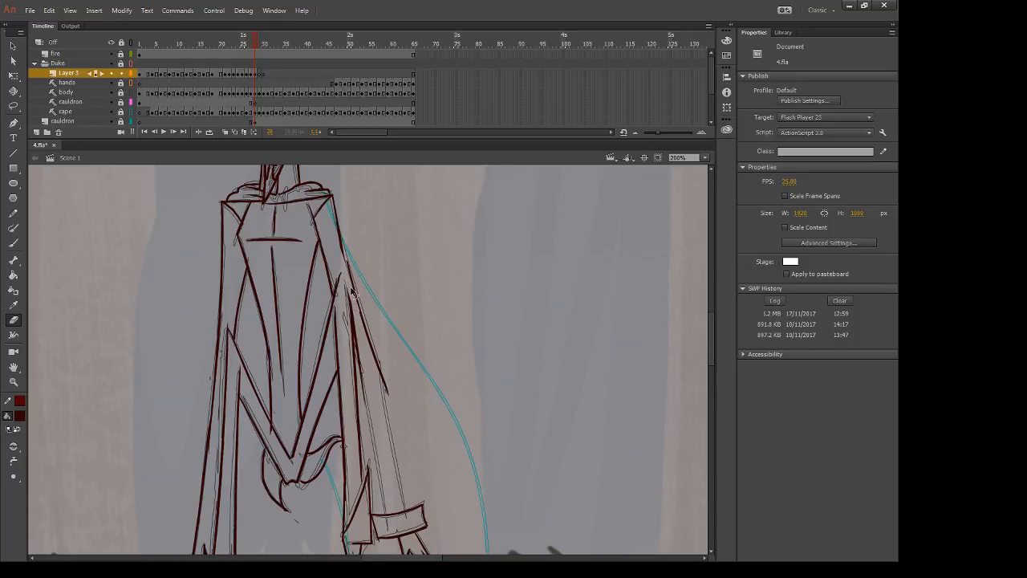
mouse_move(344, 252)
mouse_down()
mouse_move(393, 403)
mouse_move(372, 345)
mouse_up()
Step: Ink the upper outer edge of the right-hand sleeve from the shoulder to the elbow, redrawing the stroke until it fits
key(b)
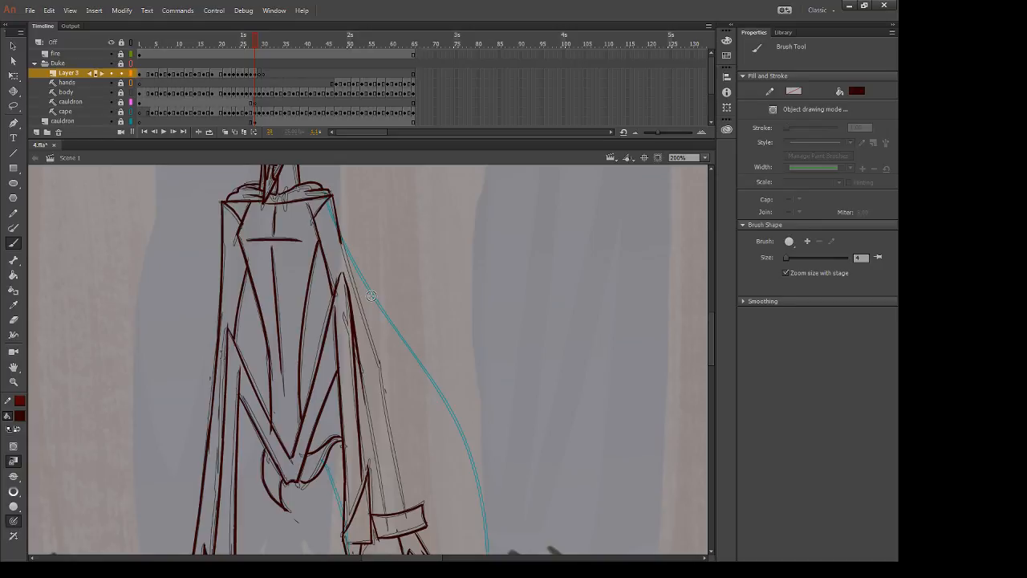
key(period)
key(comma)
drag(339, 237, 395, 463)
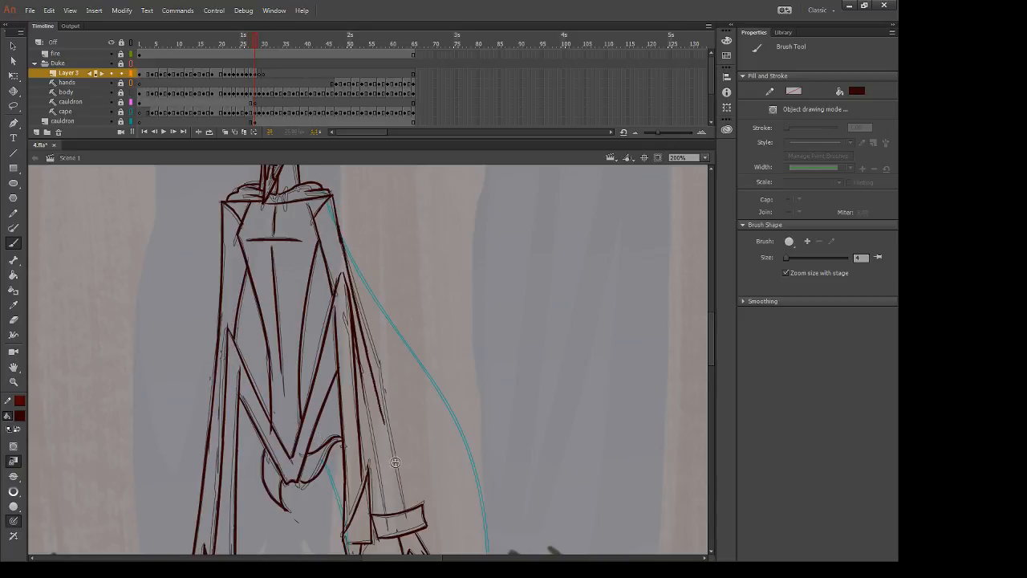
key(ctrl+z)
drag(341, 238, 382, 436)
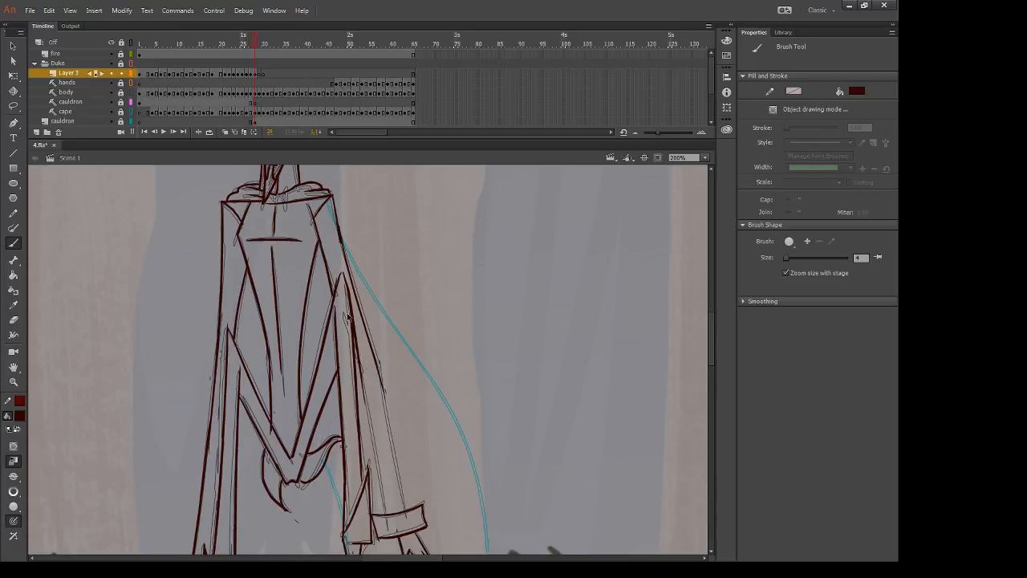
key(ctrl+z)
mouse_move(341, 237)
mouse_down()
mouse_move(338, 228)
mouse_move(392, 426)
mouse_up()
Step: Complete the outer edge of the right-hand sleeve down to the cuff and erase the overshooting ends at the elbow and cuff
drag(383, 400, 366, 308)
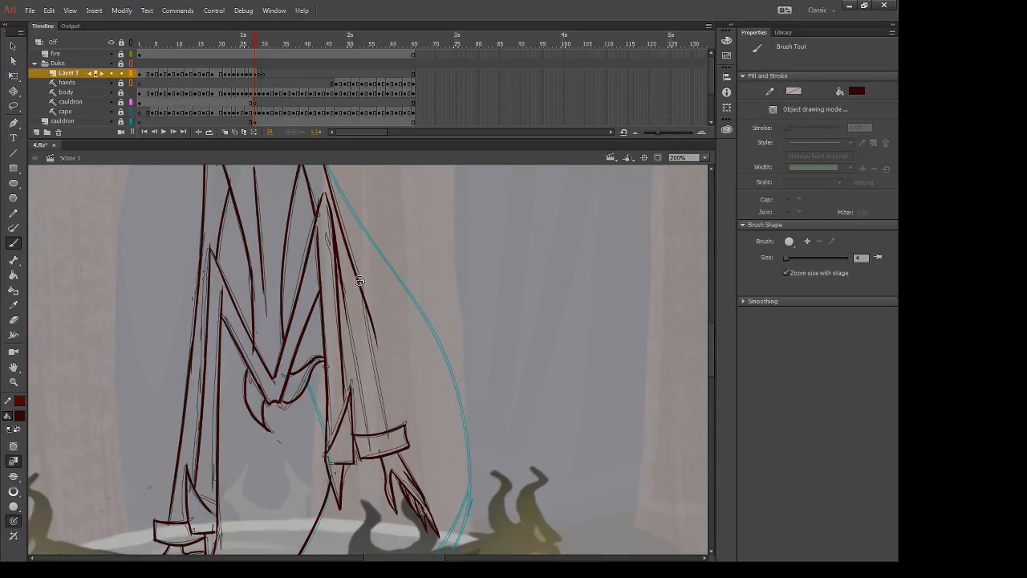
key(e)
mouse_move(367, 294)
mouse_down()
mouse_move(387, 363)
mouse_move(363, 285)
mouse_up()
drag(364, 289, 377, 337)
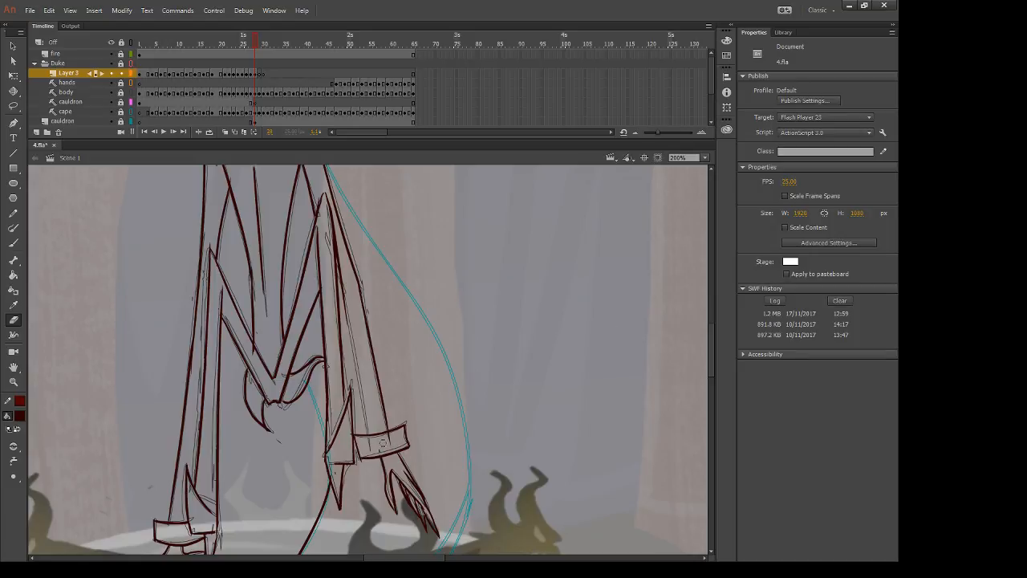
drag(383, 446, 389, 441)
Step: Rework the inner line near the elbow of the right-hand sleeve, using the previous frame as reference
key(comma)
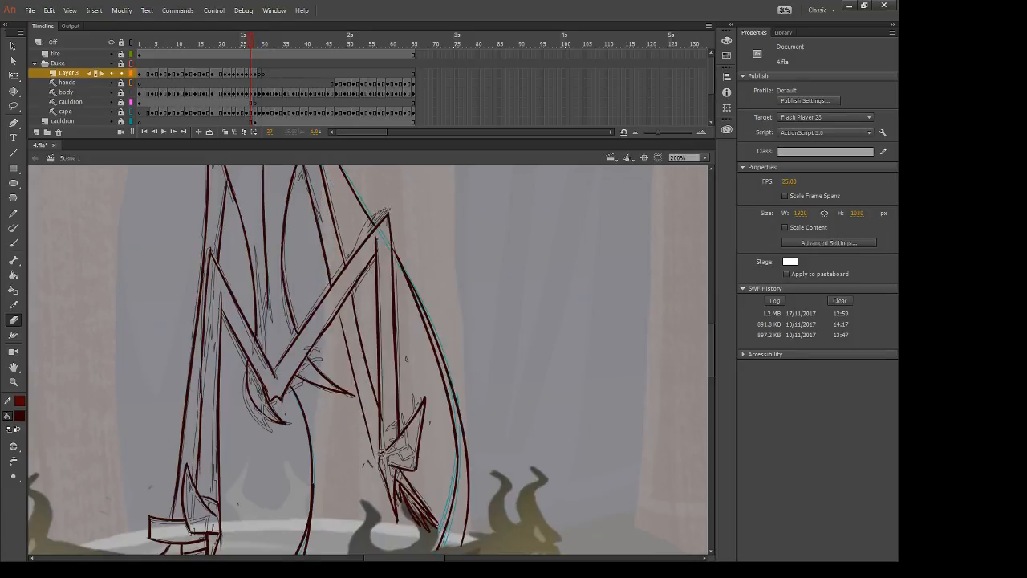
key(period)
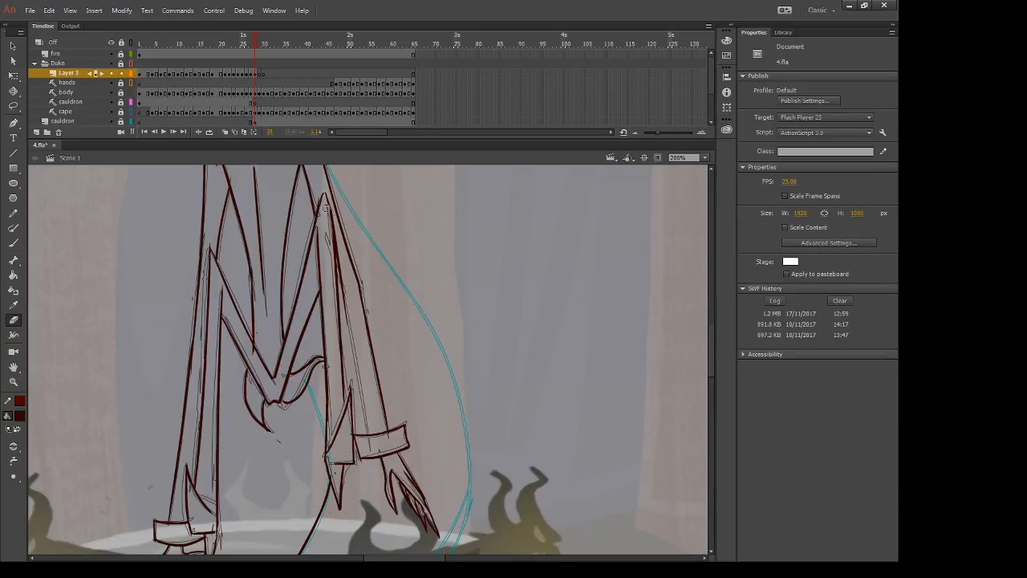
mouse_move(326, 208)
mouse_down()
mouse_move(348, 301)
mouse_move(350, 328)
mouse_up()
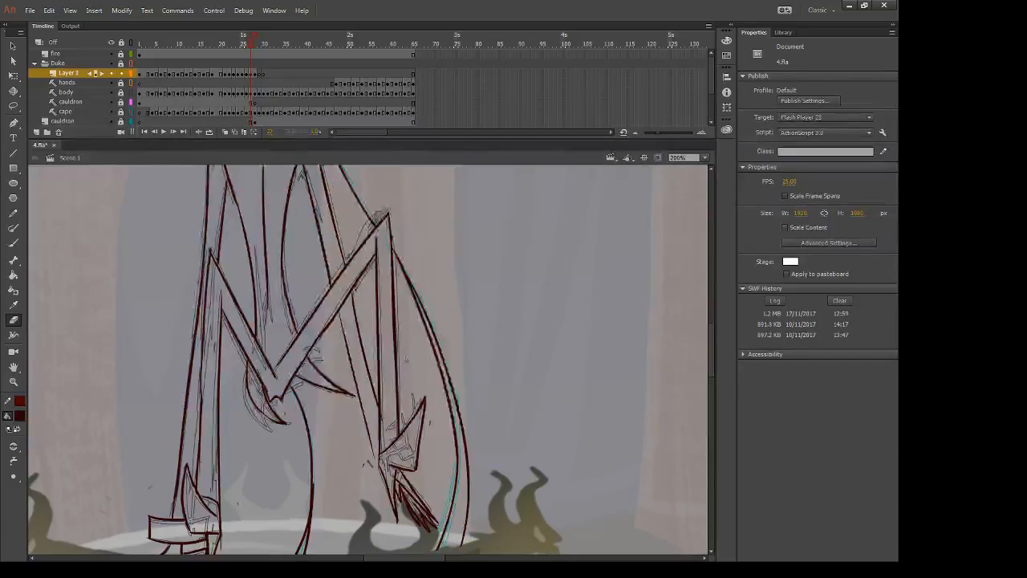
key(.)
key(b)
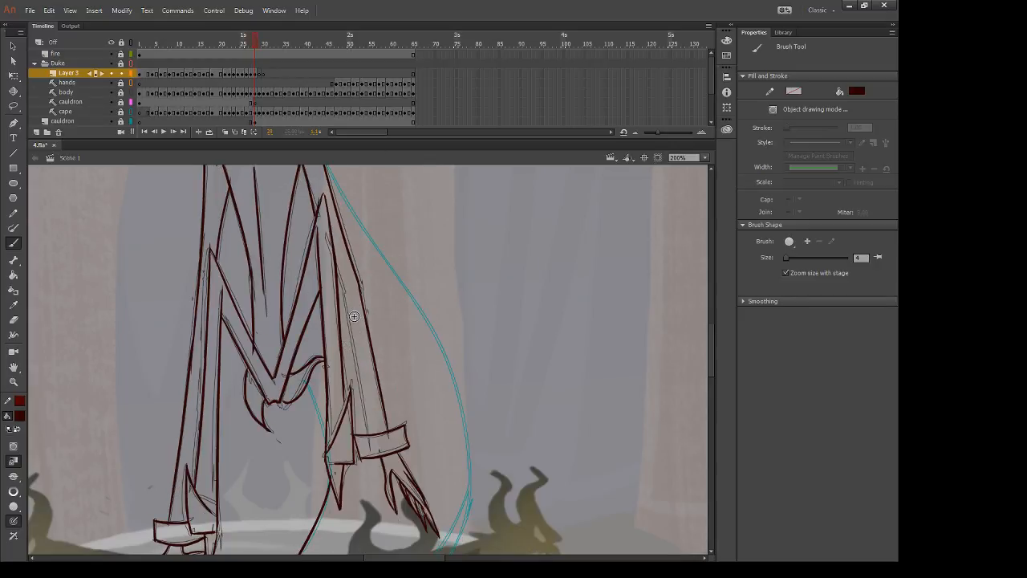
drag(348, 303, 337, 269)
key(e)
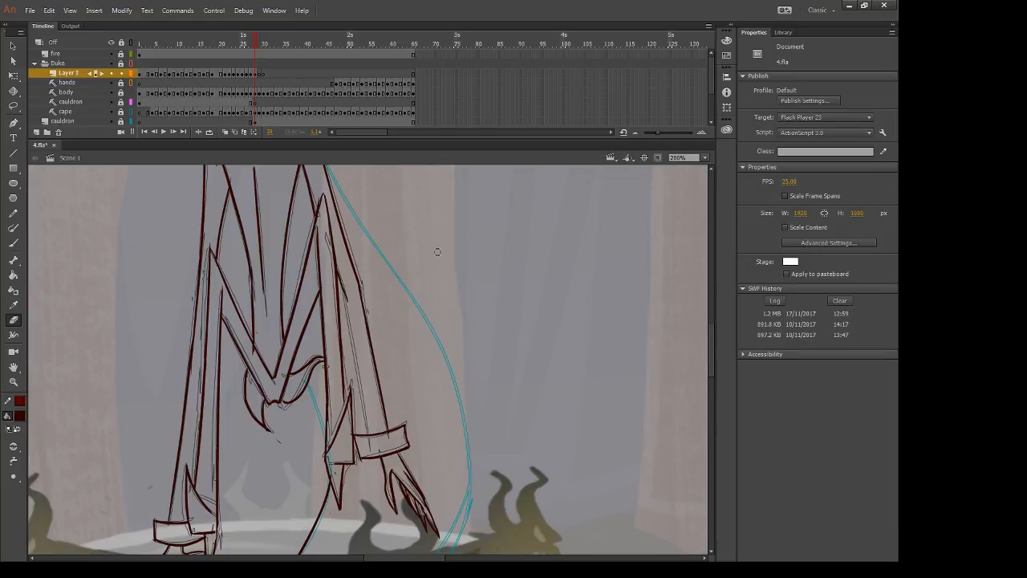
Step: Redraw the inner line of the right-hand sleeve from the elbow down to the cuff, checking it against the previous frame
key(b)
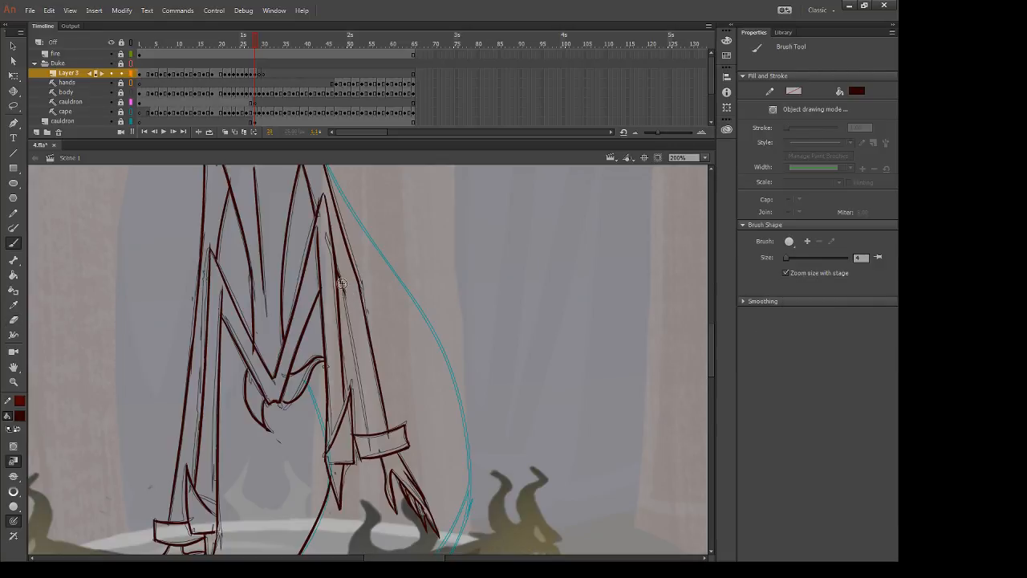
key(ctrl+z)
key(comma)
key(period)
drag(343, 294, 367, 429)
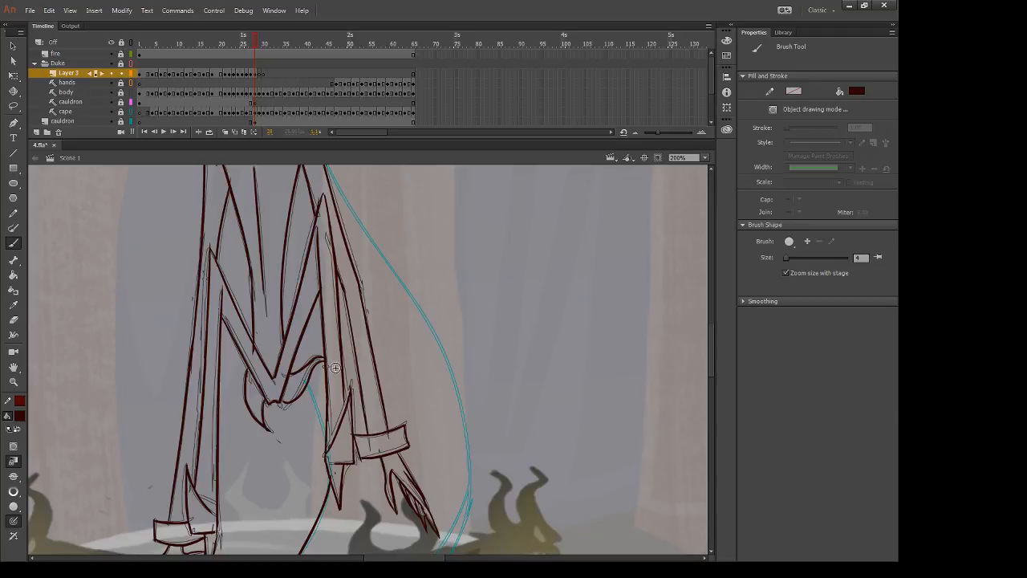
key(e)
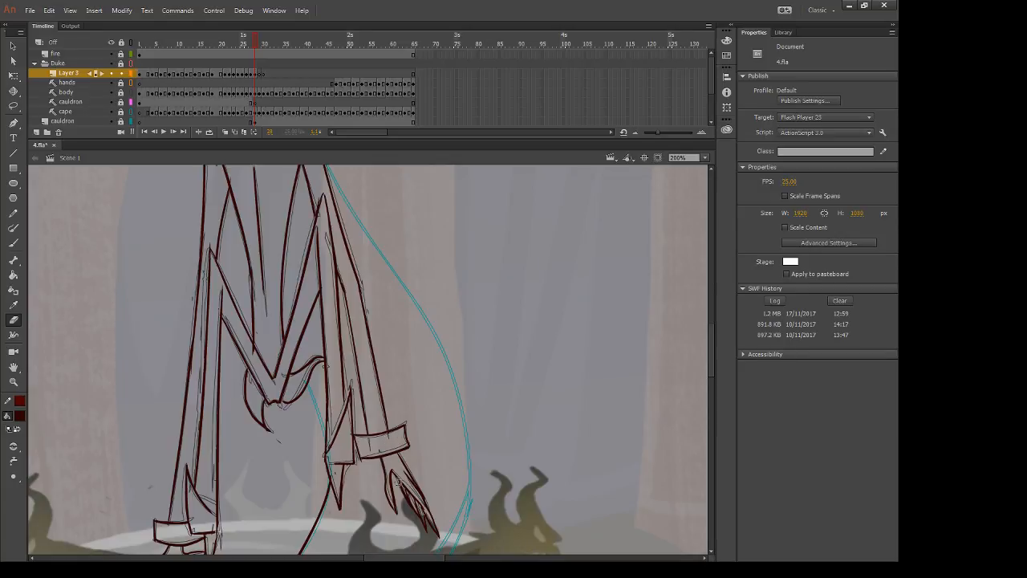
Step: Ink the short cape edge between the waist band and the right-hand sleeve, using the preceding frames as reference
key(comma)
key(comma)
key(comma)
key(period)
key(period)
key(period)
key(b)
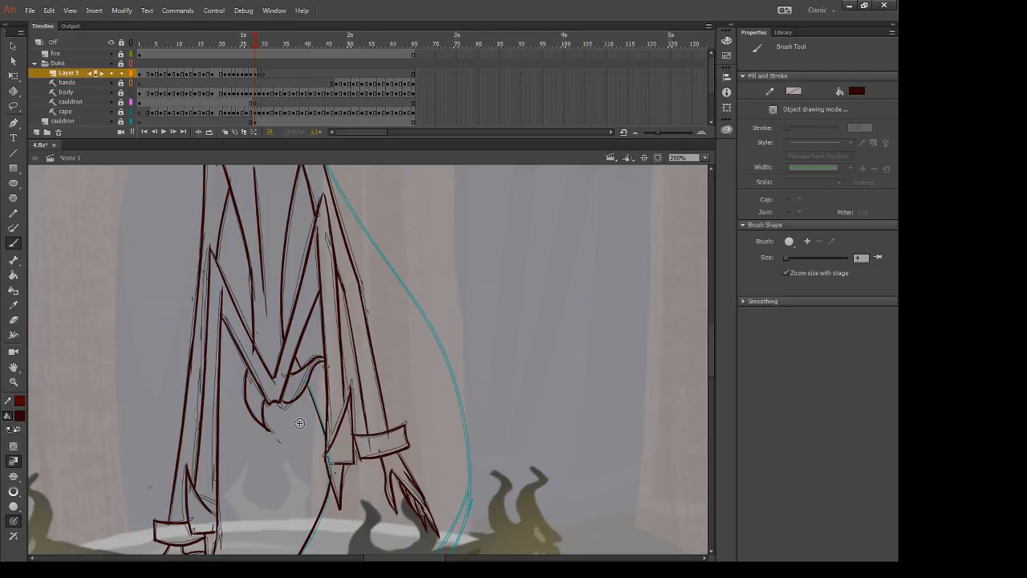
Step: Ink the upper outer edge of the cape from the right-hand shoulder along the teal sketch curve, redrawing the stroke until it fits
scroll(300, 423, up, 3)
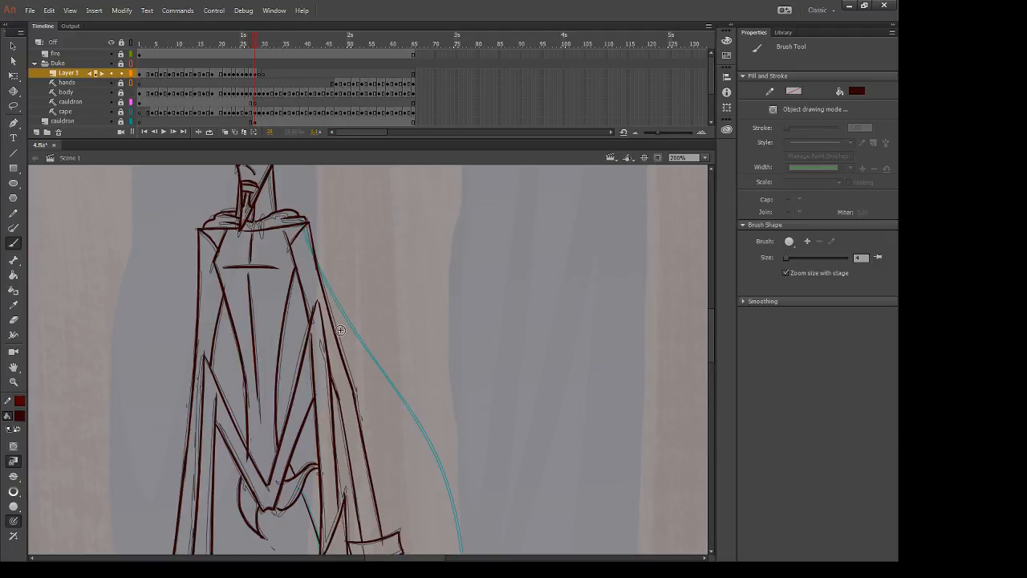
drag(319, 270, 440, 477)
drag(473, 394, 451, 352)
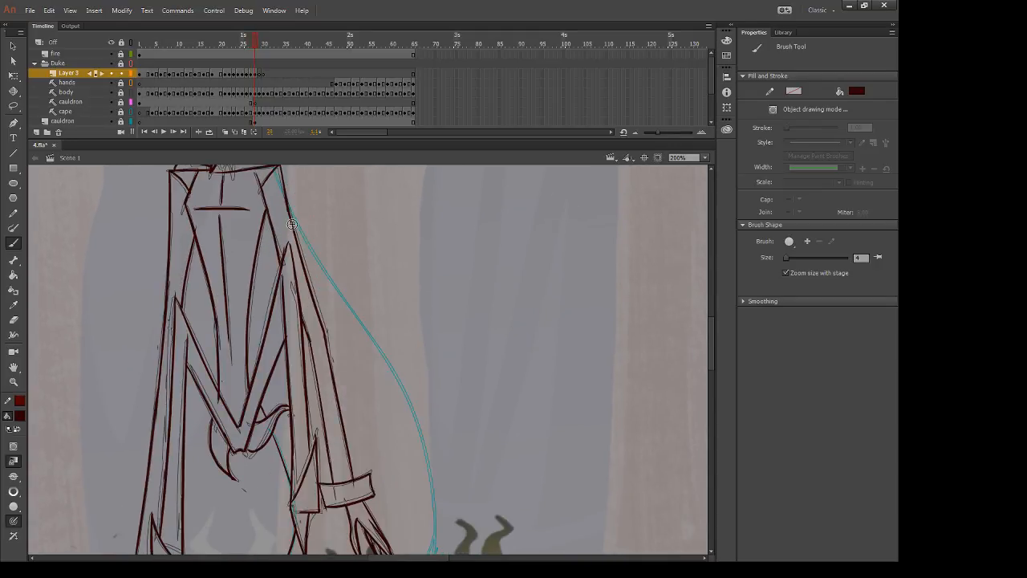
drag(286, 203, 398, 394)
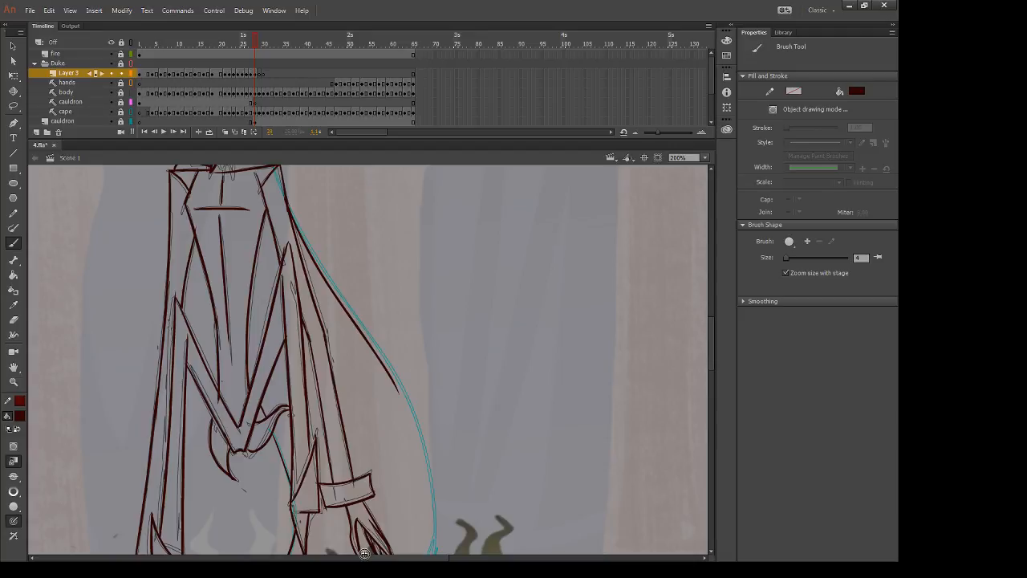
key(ctrl+z)
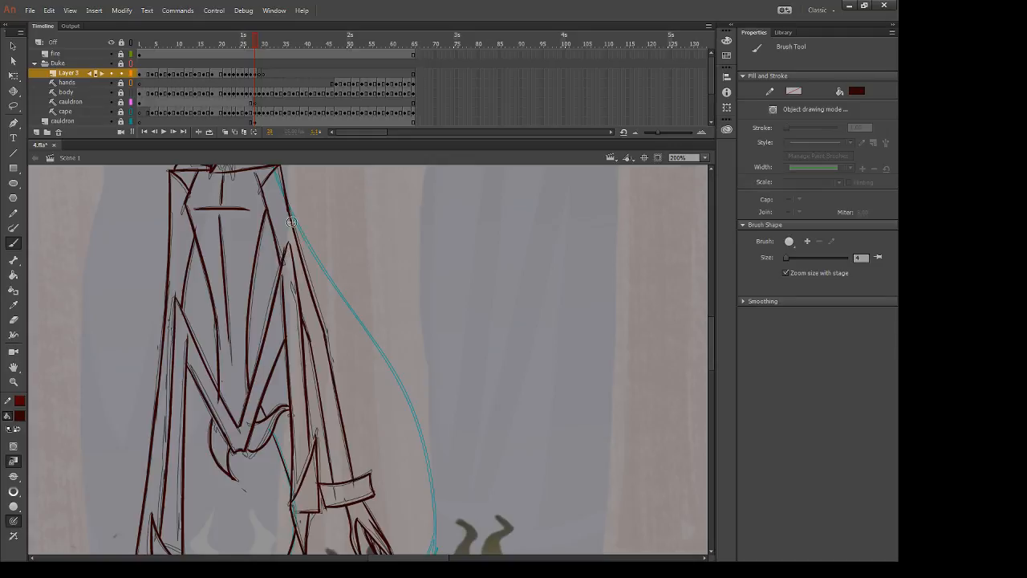
drag(282, 199, 395, 385)
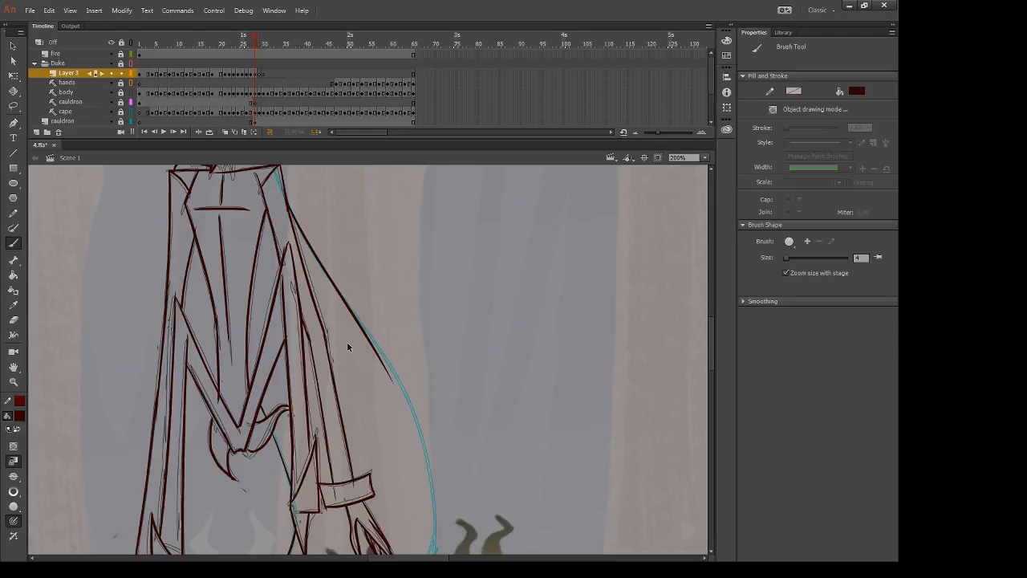
key(ctrl+z)
drag(284, 201, 424, 429)
key(ctrl+z)
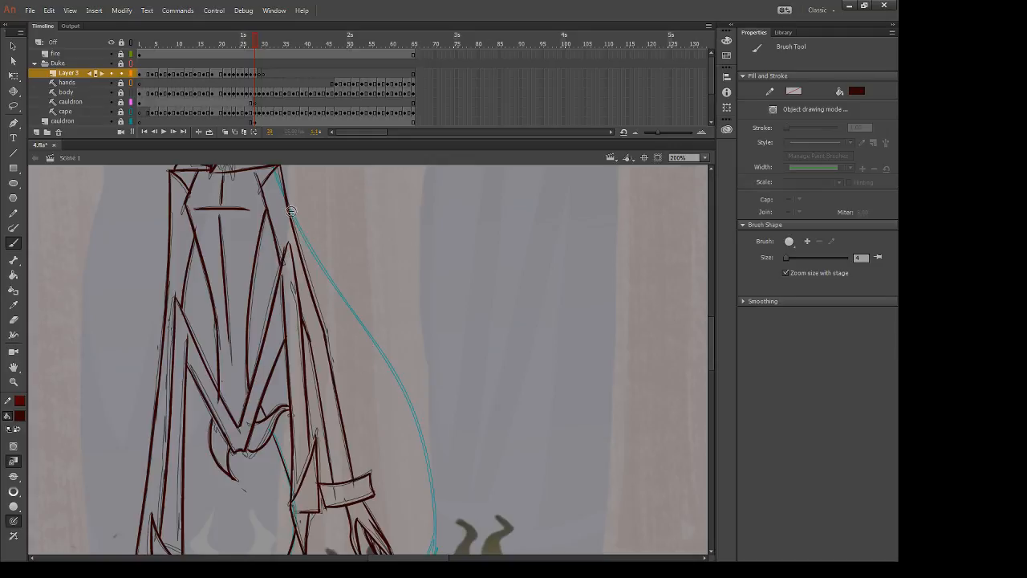
mouse_move(281, 193)
mouse_down()
mouse_move(423, 463)
mouse_move(417, 358)
mouse_move(390, 229)
mouse_up()
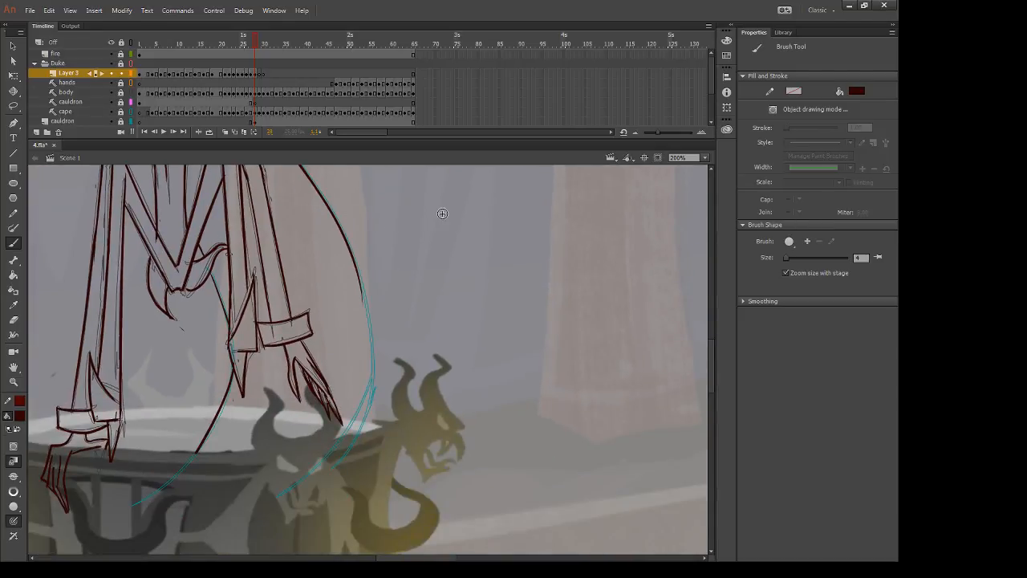
Step: Continue the cape's outer edge down to the cauldron, add a second curved fold line beside it, and trim both ends at the rim
key(comma)
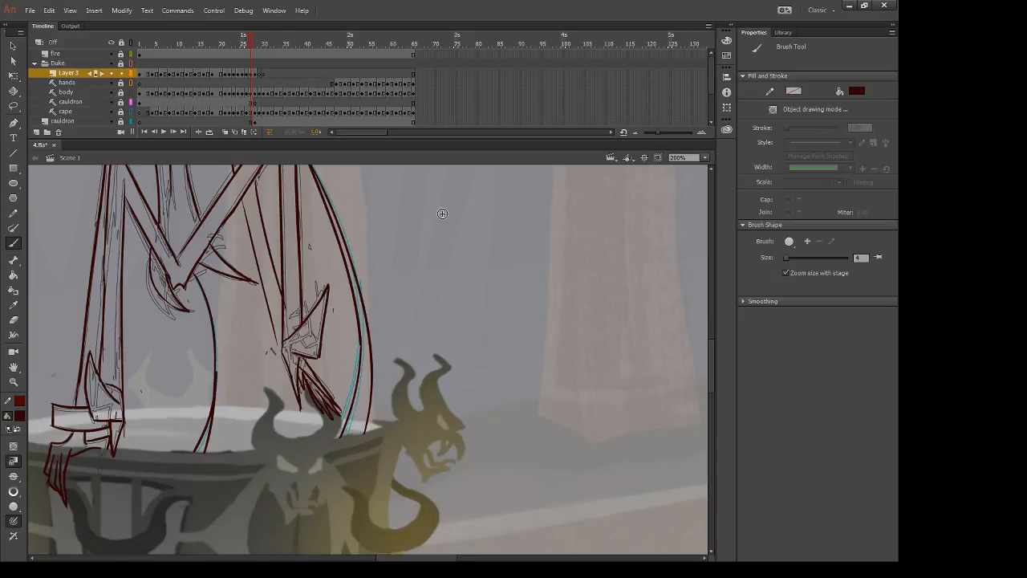
key(period)
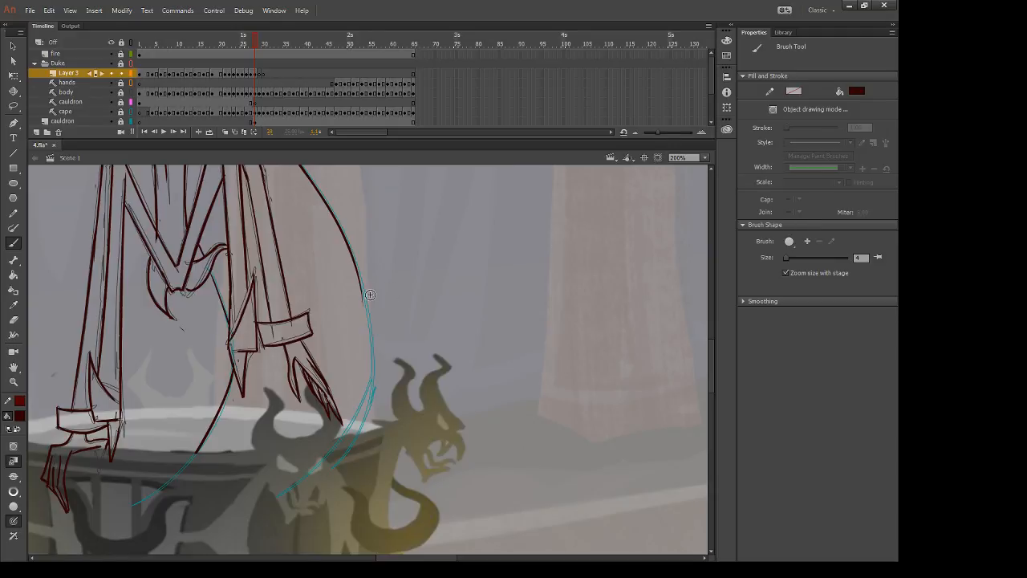
drag(370, 294, 316, 489)
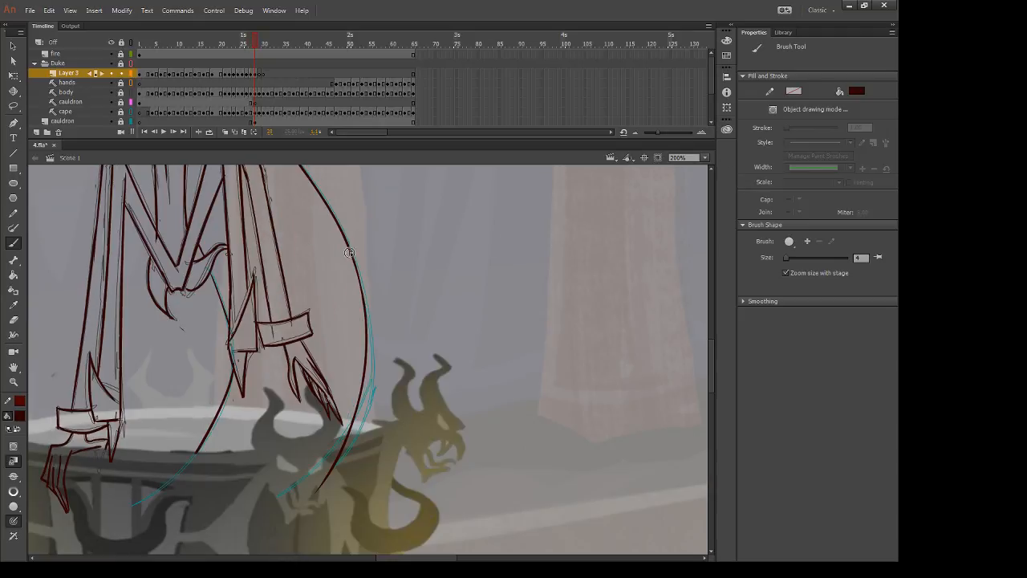
drag(344, 231, 368, 480)
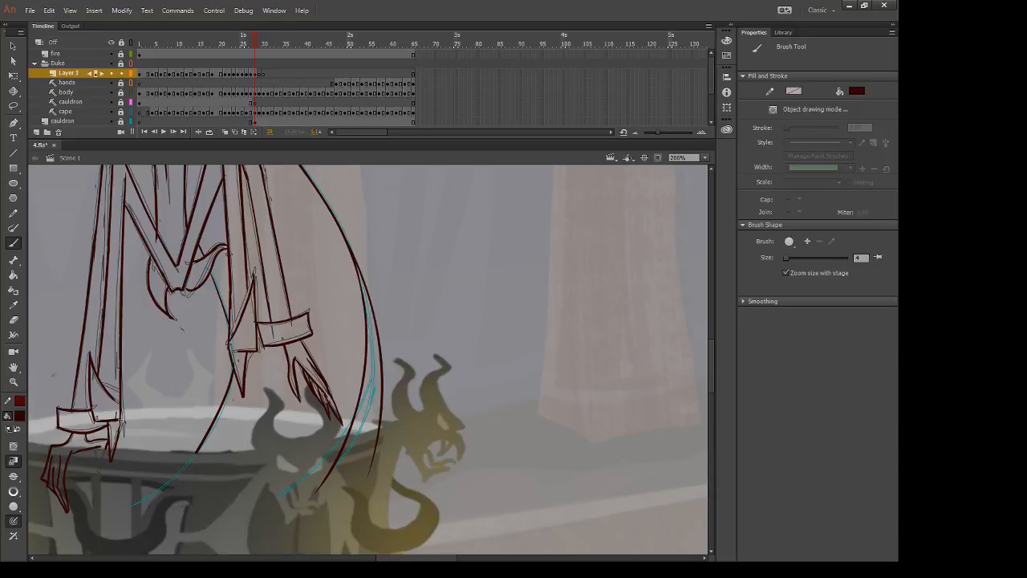
key(e)
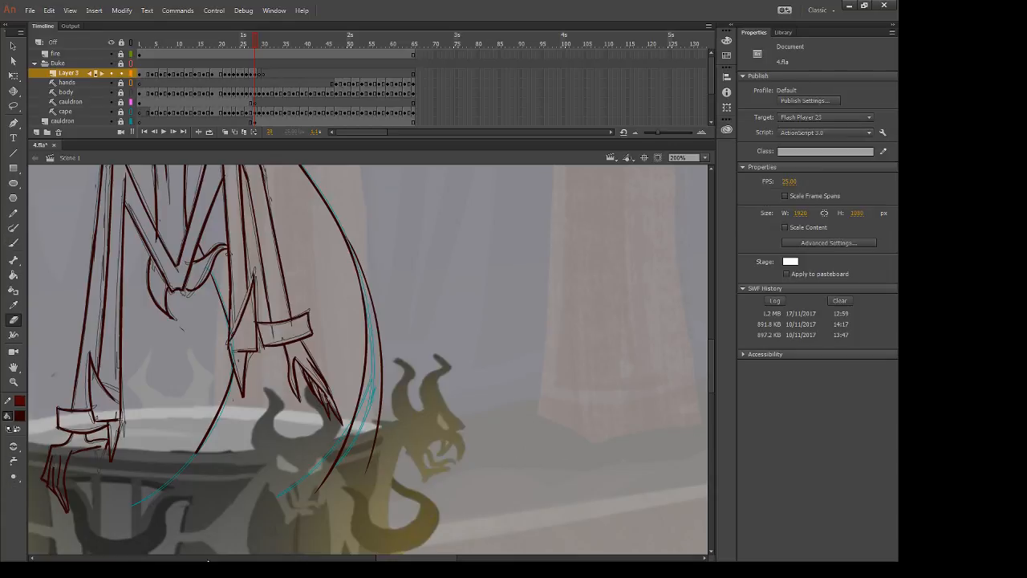
key(period)
key(comma)
mouse_move(389, 427)
mouse_down()
mouse_move(363, 438)
mouse_move(358, 481)
mouse_up()
mouse_move(345, 451)
mouse_down()
mouse_move(301, 506)
mouse_move(371, 463)
mouse_move(359, 485)
mouse_up()
Step: Examine the inked figure and cape in frame 27 from head to cauldron and compare them with frame 28
scroll(389, 308, up, 5)
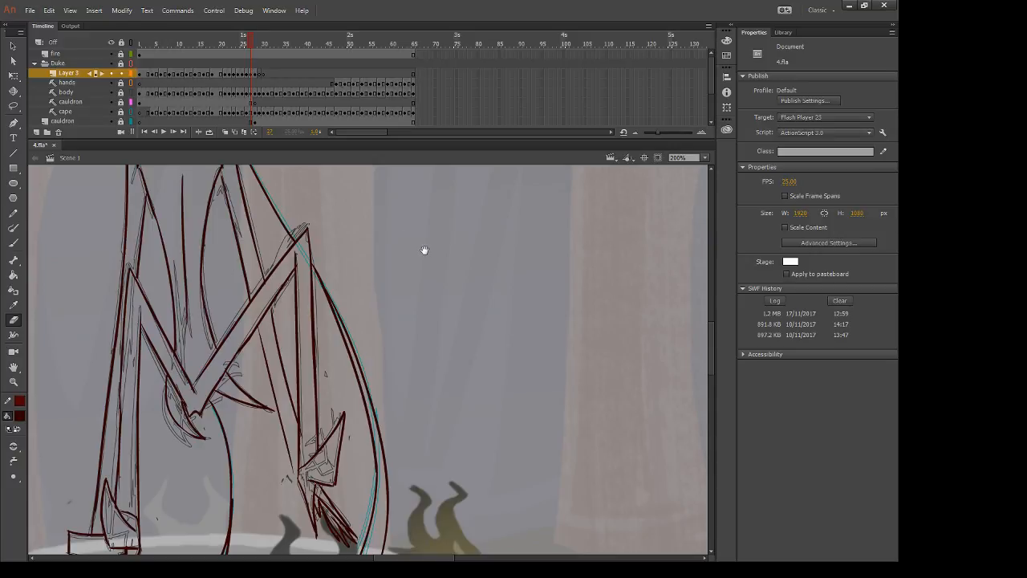
drag(424, 250, 621, 447)
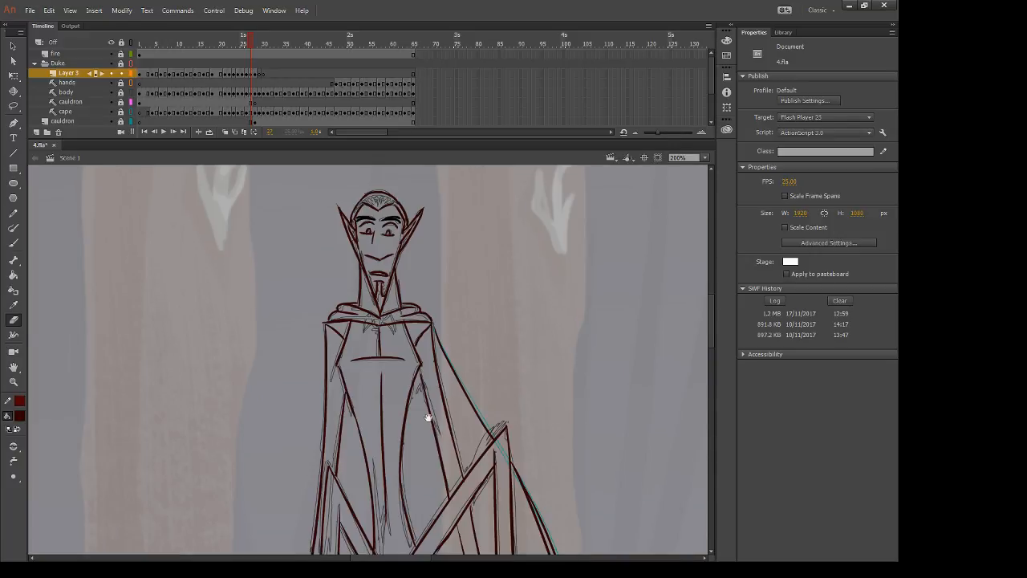
drag(429, 417, 413, 285)
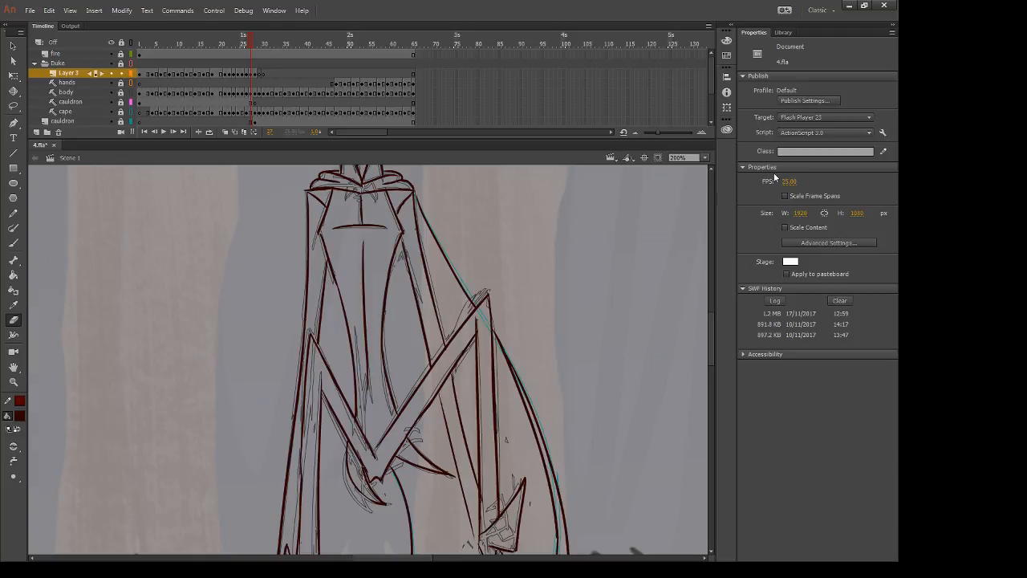
scroll(527, 233, down, 5)
scroll(527, 240, up, 1)
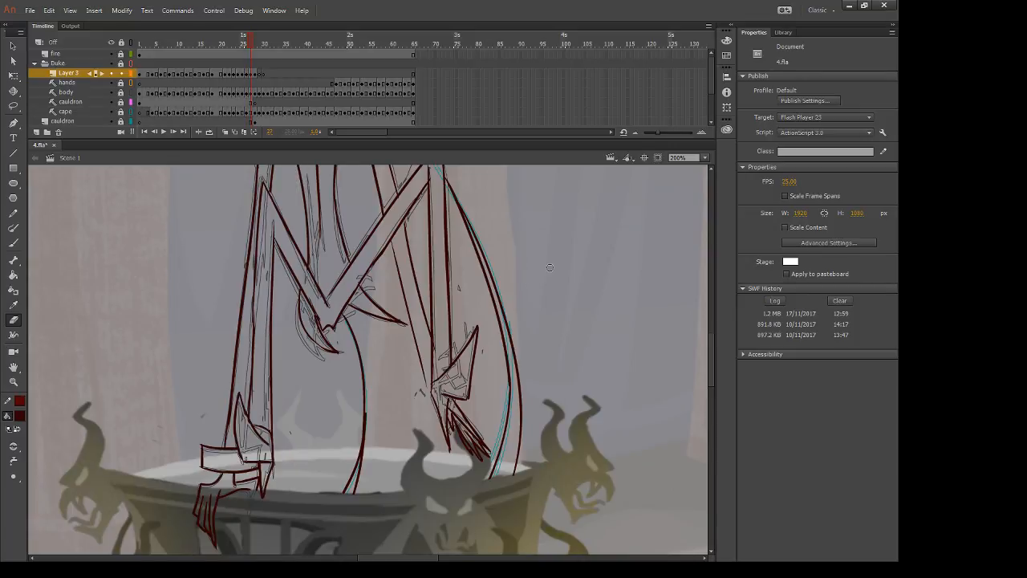
key(.)
drag(466, 172, 547, 248)
drag(531, 405, 512, 281)
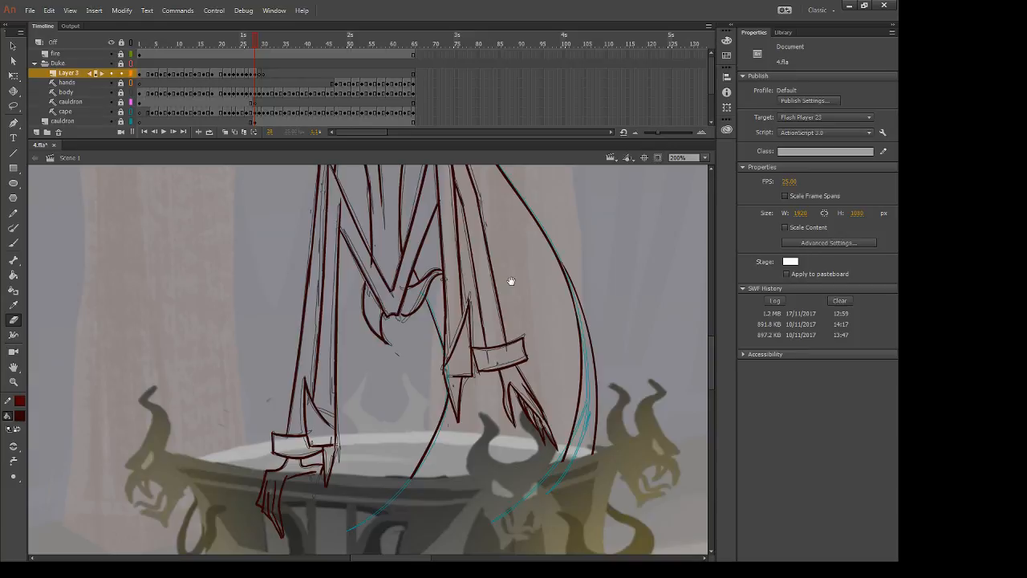
Step: In frame 29, ink both edges of the raised thigh from the waist to the knee and clean up their ends
key(.)
drag(390, 443, 382, 368)
key(b)
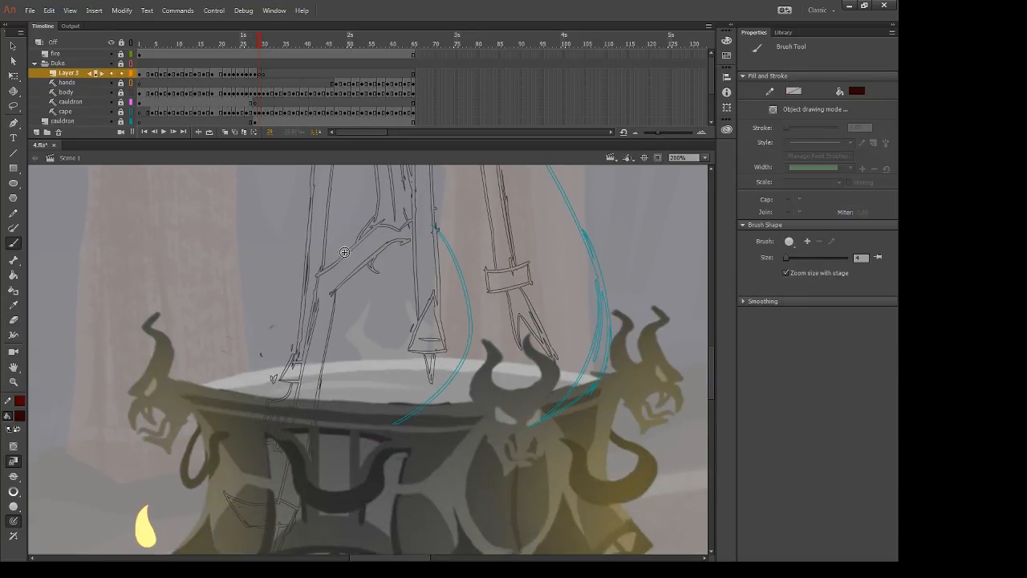
drag(386, 220, 294, 309)
key(e)
mouse_move(397, 233)
mouse_down()
mouse_move(315, 315)
mouse_move(307, 300)
mouse_move(294, 308)
mouse_move(327, 305)
mouse_up()
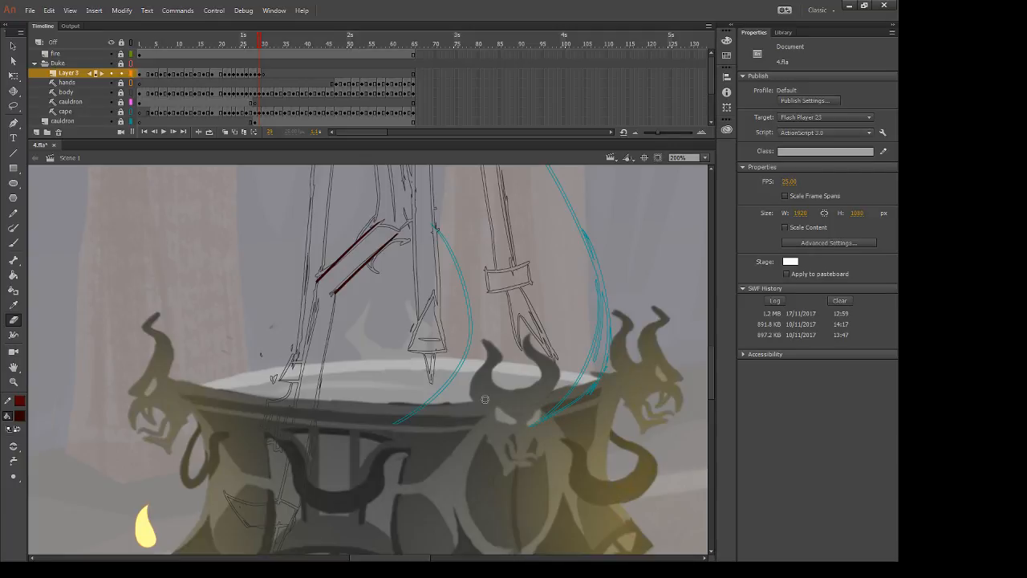
Step: Ink both edges of the lower leg from the knee down across the cauldron and erase the overshoot at the knee
key(b)
mouse_move(335, 293)
mouse_down()
mouse_move(297, 536)
mouse_move(292, 446)
mouse_move(278, 505)
mouse_up()
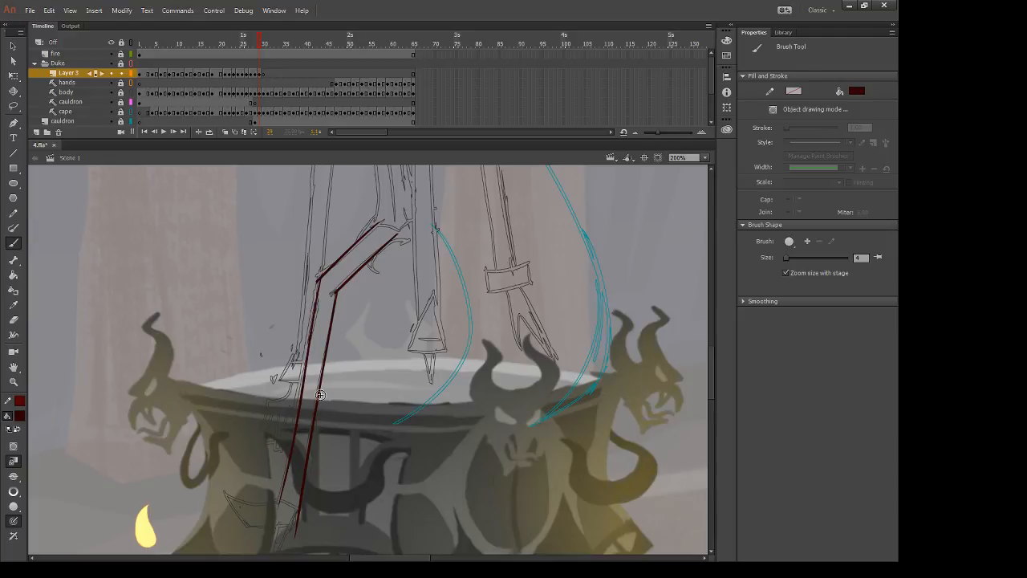
key(e)
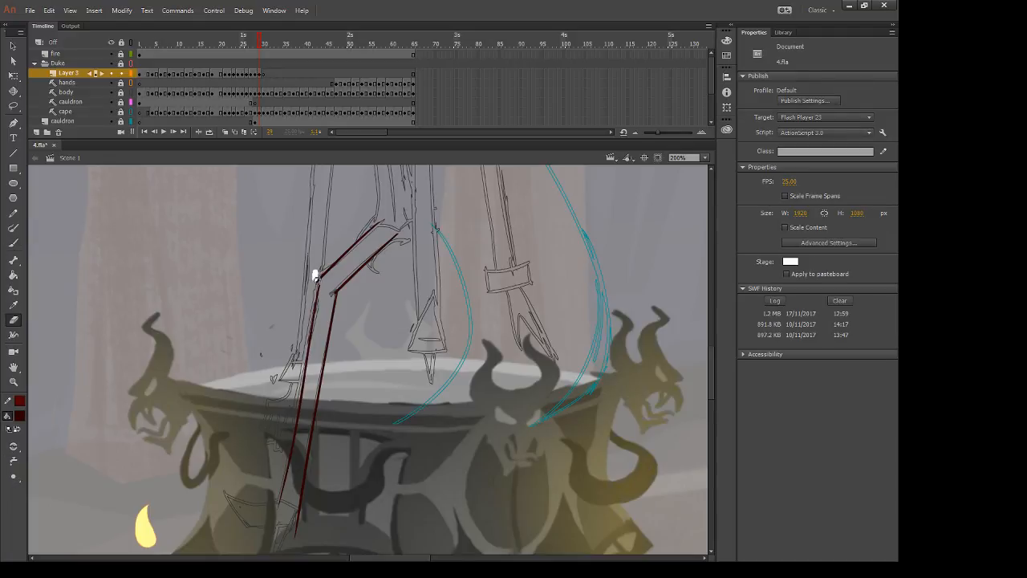
Step: Ink the curved top edge of the pointed shoe and erase the overshooting end at the ankle
scroll(316, 275, down, 3)
key(b)
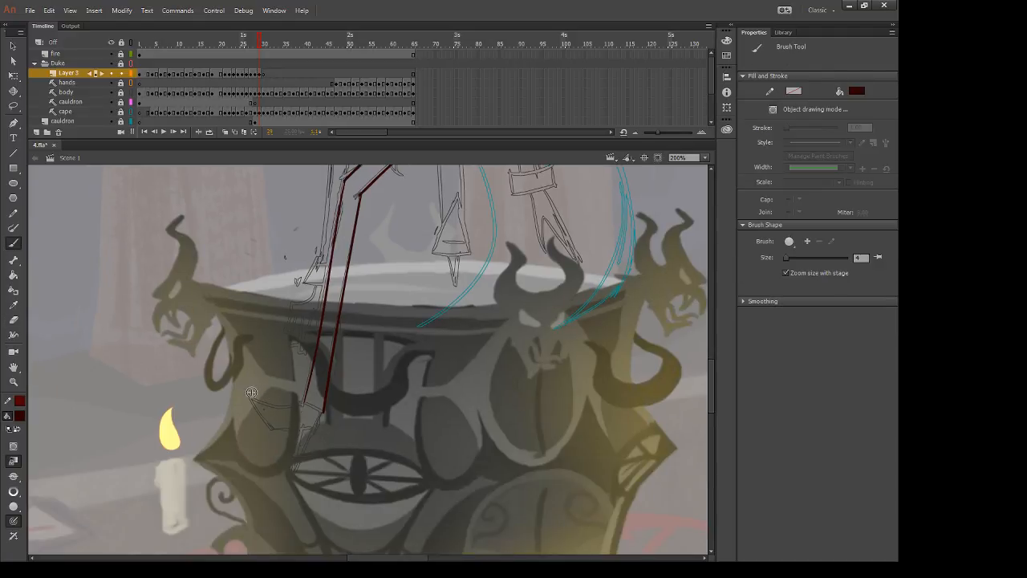
mouse_move(248, 392)
mouse_down()
mouse_move(284, 405)
mouse_move(303, 398)
mouse_move(330, 421)
mouse_up()
key(e)
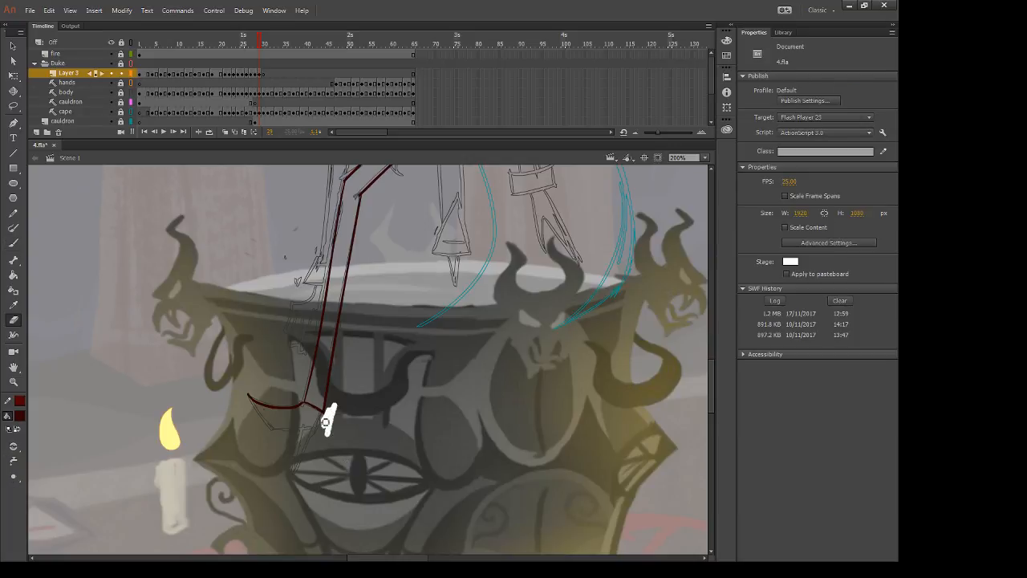
Step: Ink the shoe's underside from the pointed toe back to the heel, checking the previous frame, and erase the overshooting lines
key(m)
key(comma)
drag(392, 285, 330, 480)
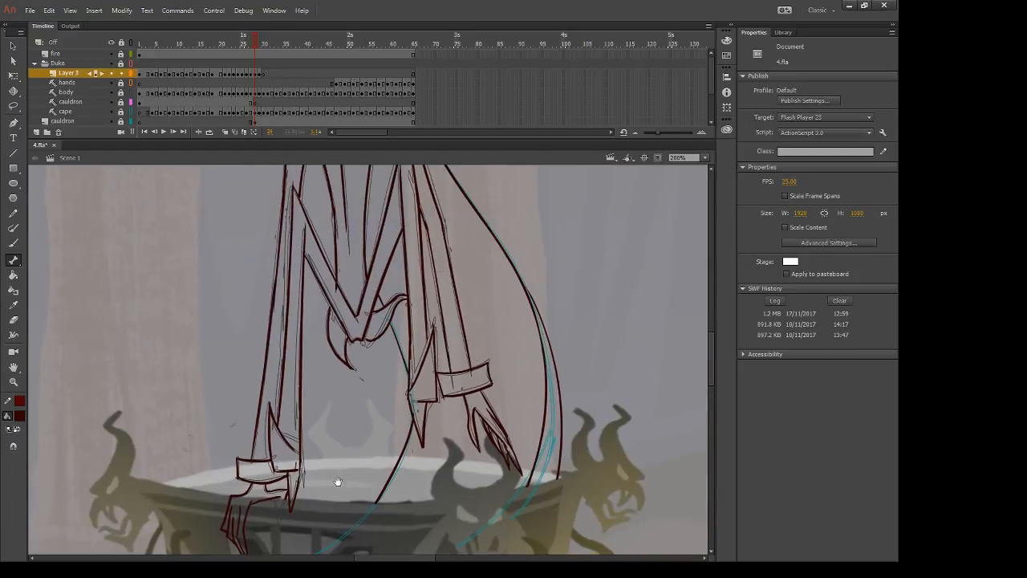
key(period)
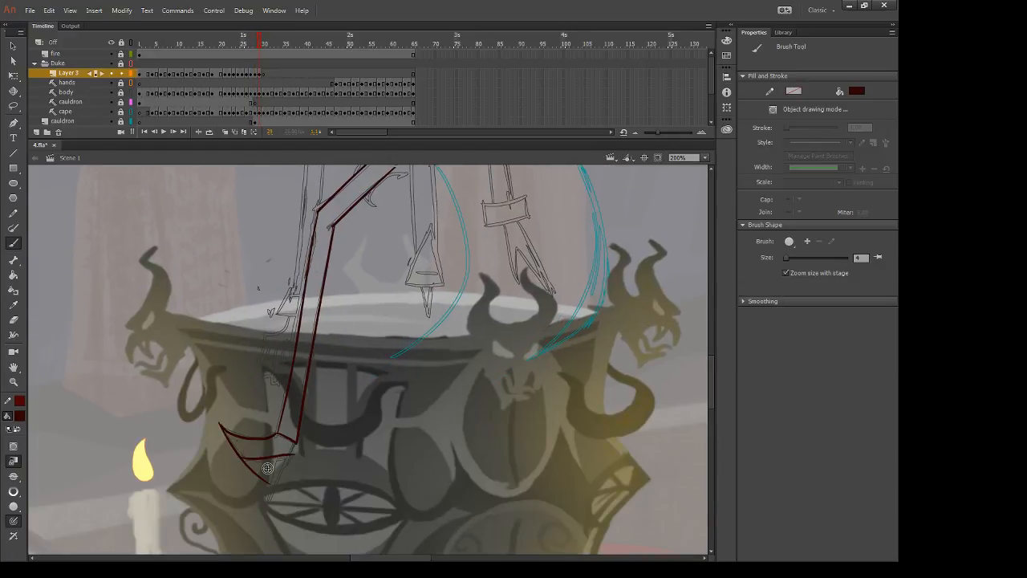
mouse_move(242, 458)
mouse_down()
mouse_move(306, 453)
mouse_move(295, 451)
mouse_move(274, 489)
mouse_move(221, 422)
mouse_move(310, 459)
mouse_move(298, 417)
mouse_up()
key(e)
Step: Ink the two edges of the shoe's narrow spike heel, redrawing them until they fit, and shorten the tip
key(b)
drag(286, 394, 260, 492)
key(ctrl+z)
drag(284, 392, 260, 484)
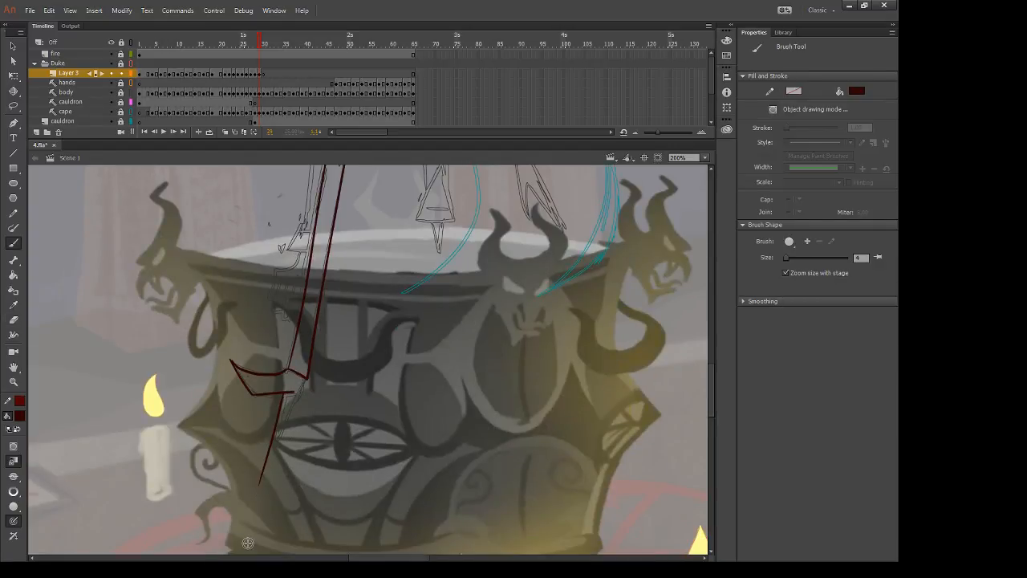
drag(306, 378, 263, 461)
key(ctrl+z)
key(e)
mouse_move(284, 402)
mouse_down()
mouse_move(255, 487)
mouse_move(284, 416)
mouse_move(273, 447)
mouse_up()
key(b)
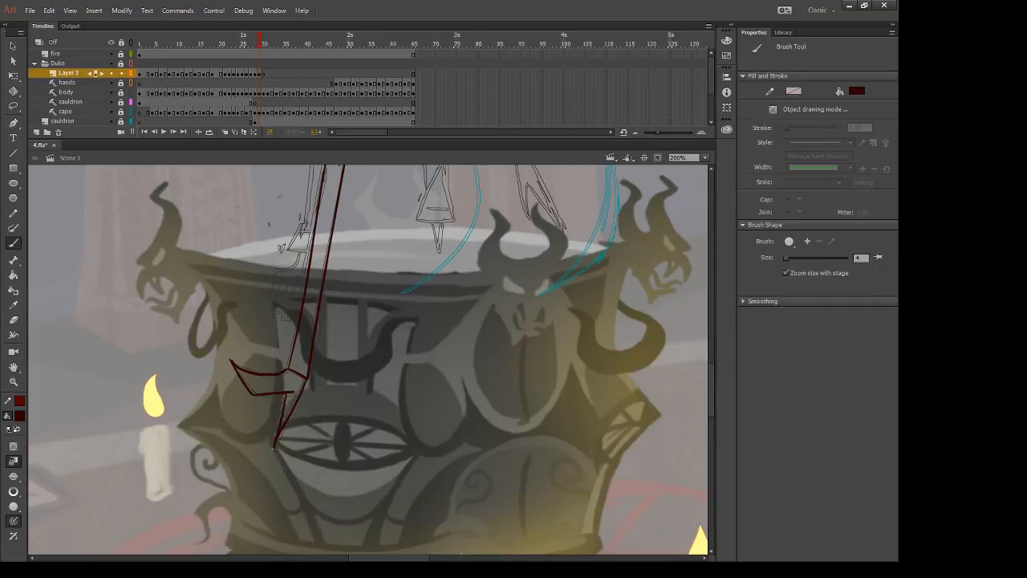
Step: Rework the shoe's pointed toe by erasing its tip, redrawing the upward curve and cleaning up the stray ends
key(e)
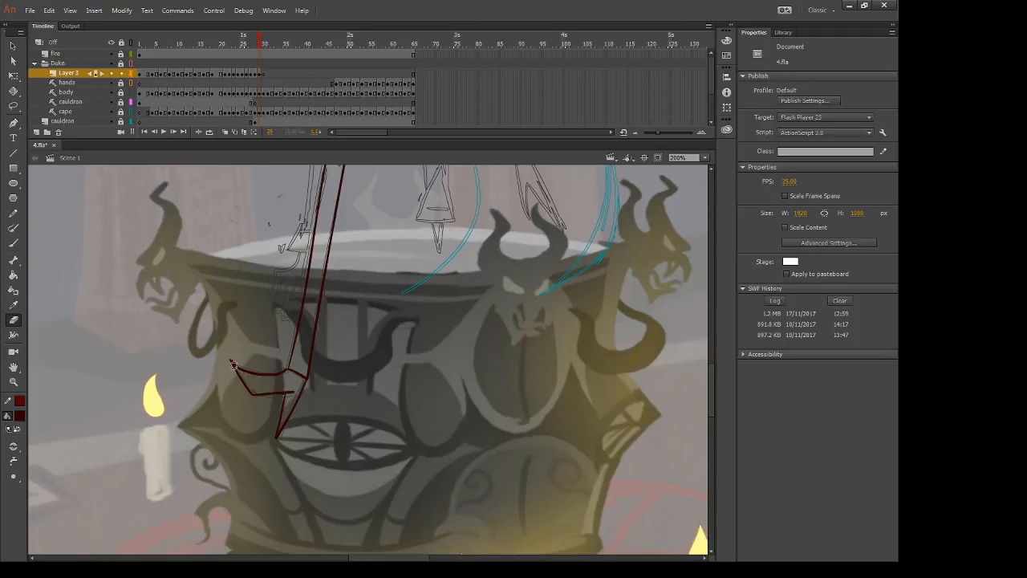
drag(239, 365, 239, 359)
key(b)
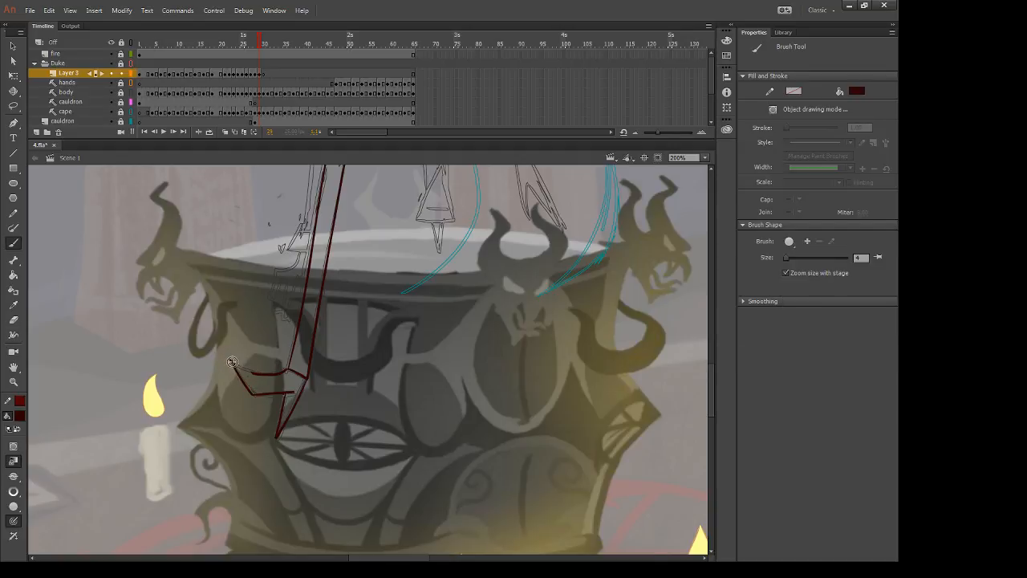
key(e)
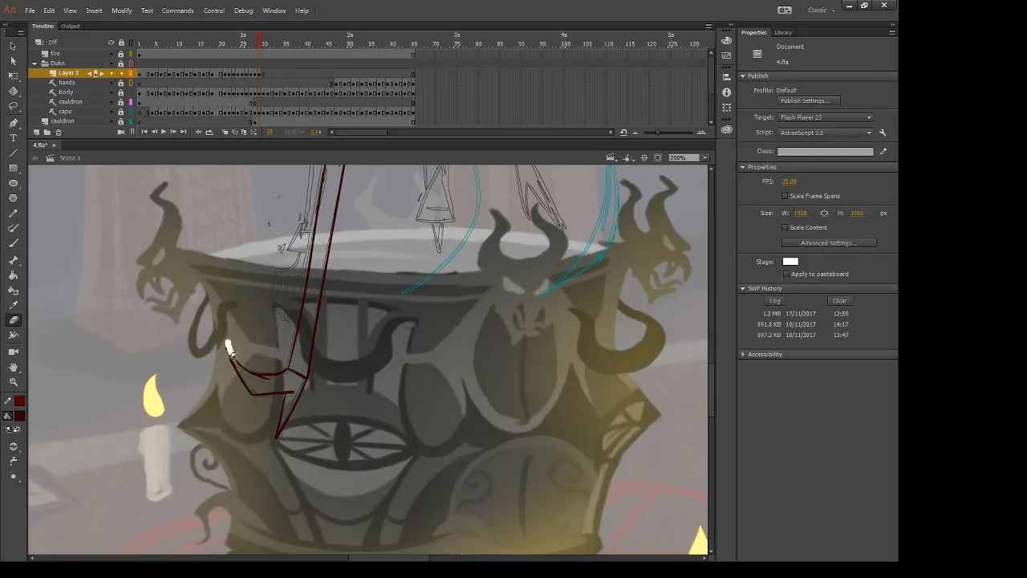
mouse_move(232, 362)
mouse_down()
mouse_move(277, 384)
mouse_move(226, 346)
mouse_move(239, 361)
mouse_move(286, 373)
mouse_move(255, 384)
mouse_up()
key(b)
key(e)
key(b)
key(ctrl+z)
key(e)
scroll(461, 231, up, 5)
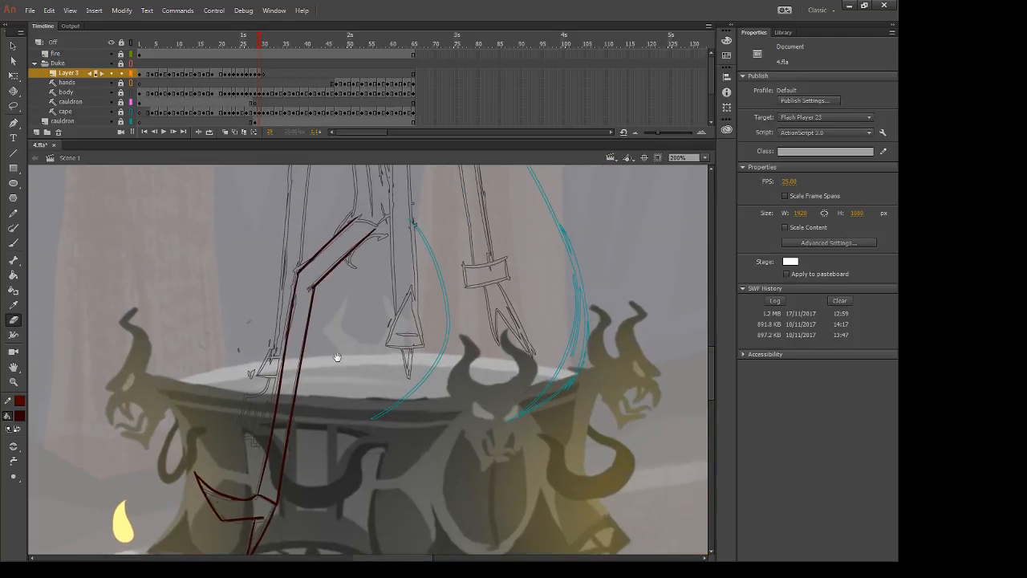
Step: Ink the back of the hand beside the bent leg and its fingers, checking the pose against the previous frame
key(b)
mouse_move(269, 370)
mouse_down()
mouse_move(244, 395)
mouse_move(241, 423)
mouse_up()
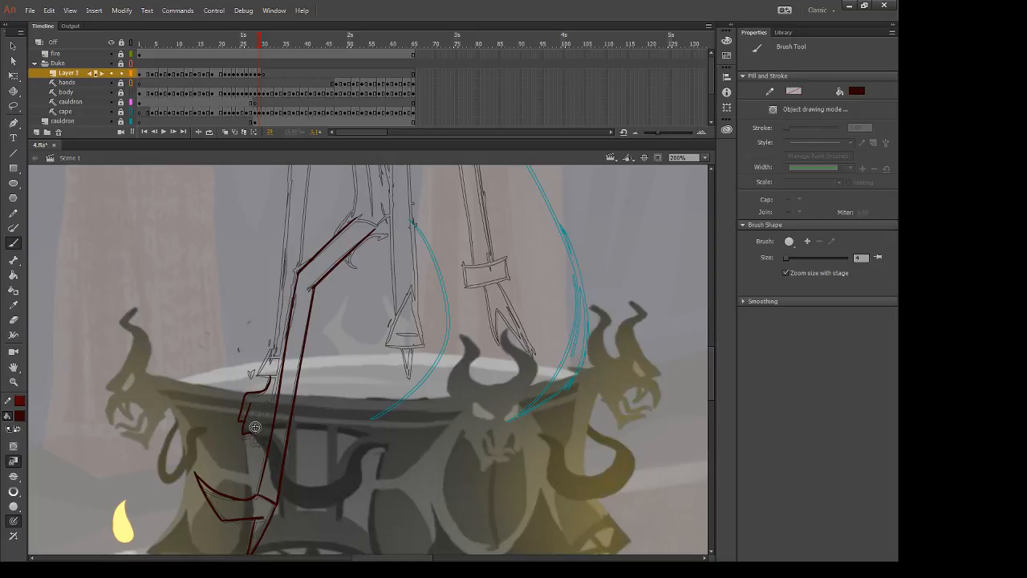
key(comma)
key(period)
mouse_move(249, 423)
mouse_down()
mouse_move(263, 433)
mouse_move(225, 501)
mouse_up()
Step: Ink the front-facing shoe of the straight leg as a triangle with a spike heel and erase the overshooting ends
mouse_move(378, 348)
mouse_down()
mouse_move(345, 428)
mouse_move(391, 432)
mouse_move(377, 415)
mouse_move(387, 417)
mouse_move(369, 447)
mouse_move(378, 423)
mouse_up()
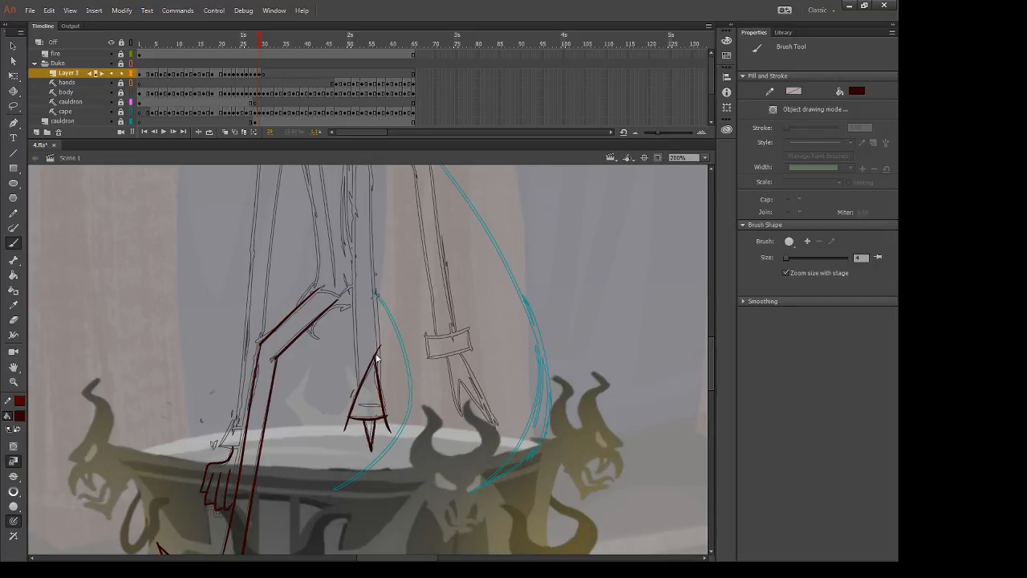
key(e)
drag(380, 345, 382, 365)
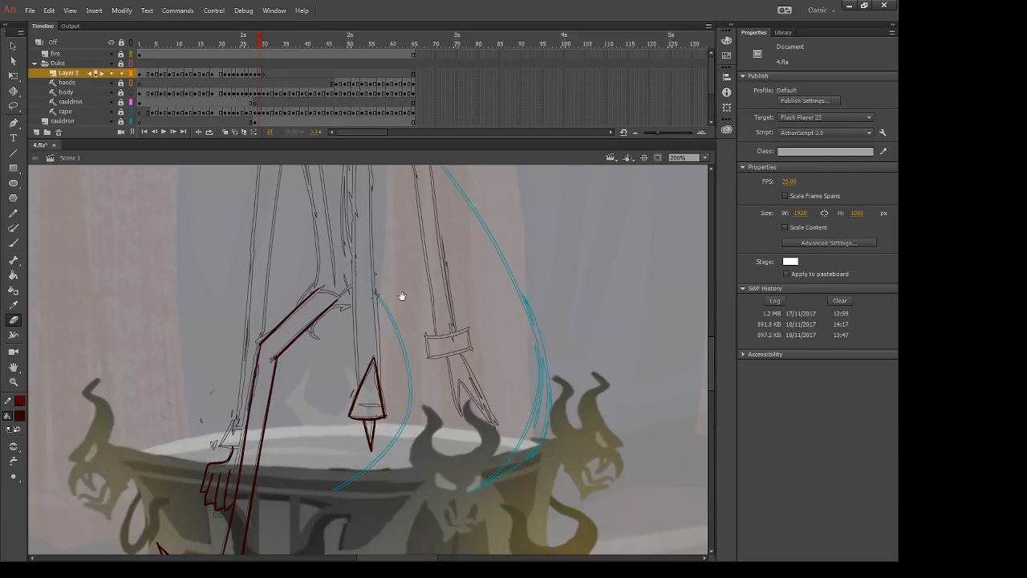
Step: Ink the left edge of the straight leg from the crotch down to the shoe, redrawing it until it fits
drag(374, 218, 379, 337)
key(b)
drag(367, 241, 355, 512)
key(ctrl+z)
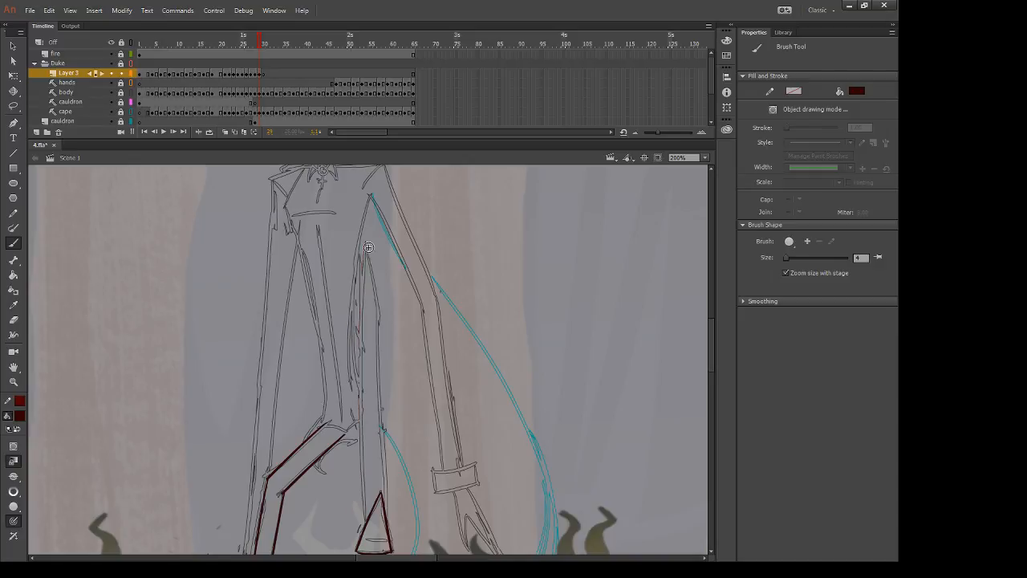
mouse_move(367, 244)
mouse_down()
mouse_move(357, 348)
mouse_move(365, 494)
mouse_up()
key(ctrl+z)
drag(366, 241, 355, 512)
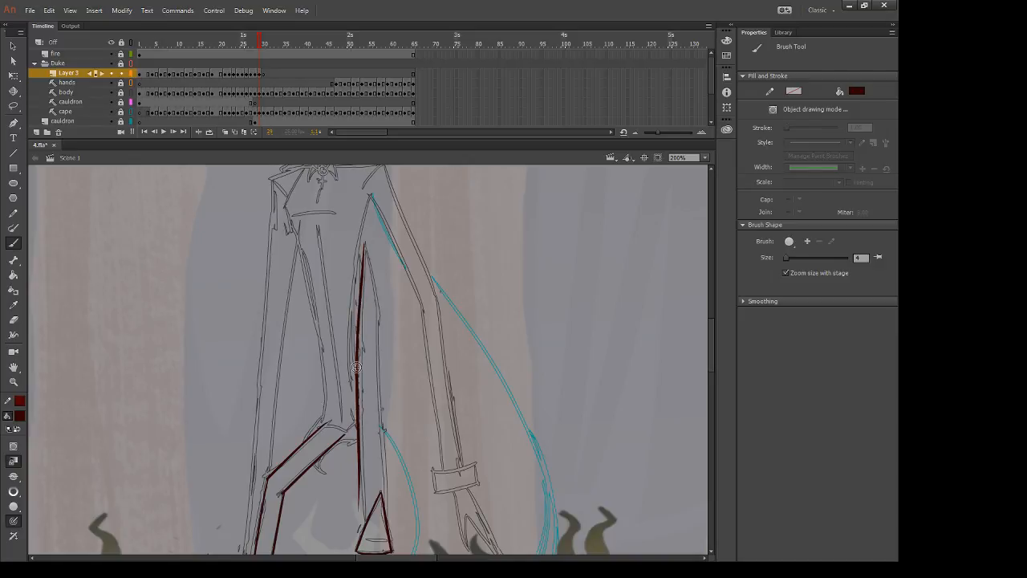
drag(355, 417, 361, 521)
Step: Ink the right edge of the straight leg from the crotch down to the shoe, redoing the first stroke
drag(365, 246, 391, 548)
key(ctrl+z)
drag(375, 319, 387, 526)
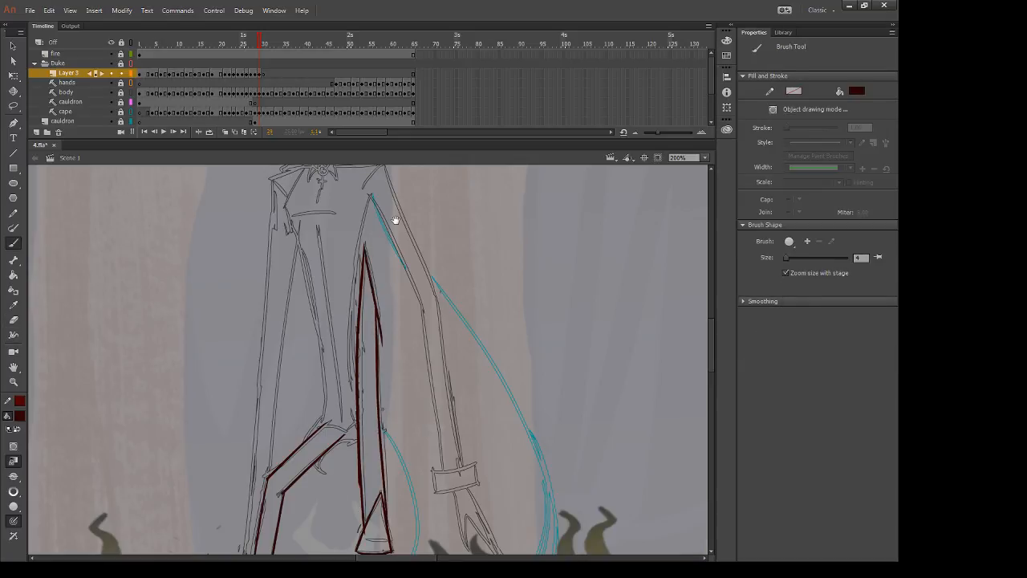
Step: Ink the chest line and the torso's left contour from the collar down to the bent knee, erasing the overshoots near the shoulder
drag(395, 220, 404, 288)
drag(295, 265, 329, 459)
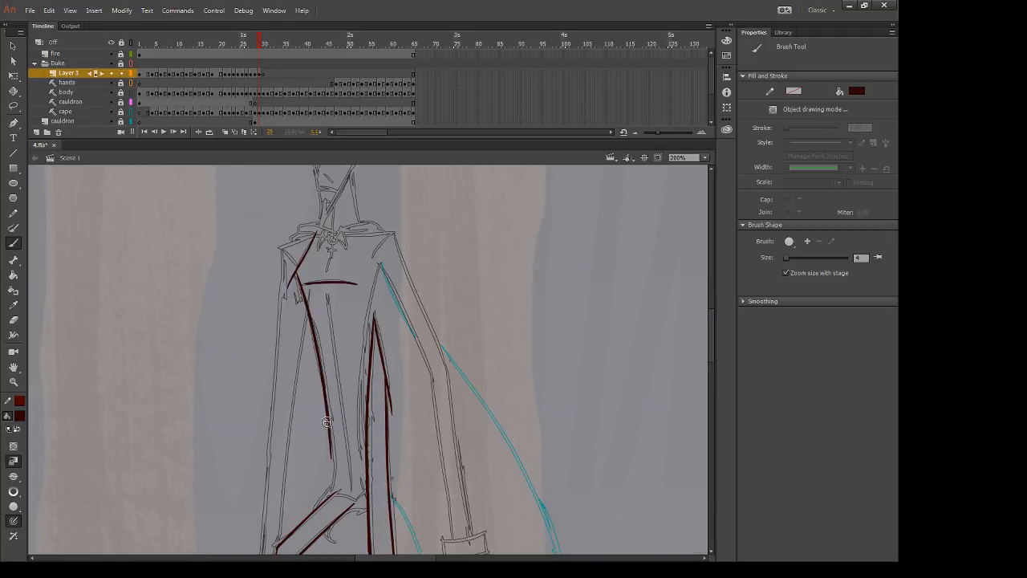
drag(327, 410, 329, 497)
key(e)
mouse_move(274, 301)
mouse_down()
mouse_move(284, 203)
mouse_move(299, 244)
mouse_up()
mouse_move(303, 217)
mouse_down()
mouse_move(310, 237)
mouse_move(313, 210)
mouse_up()
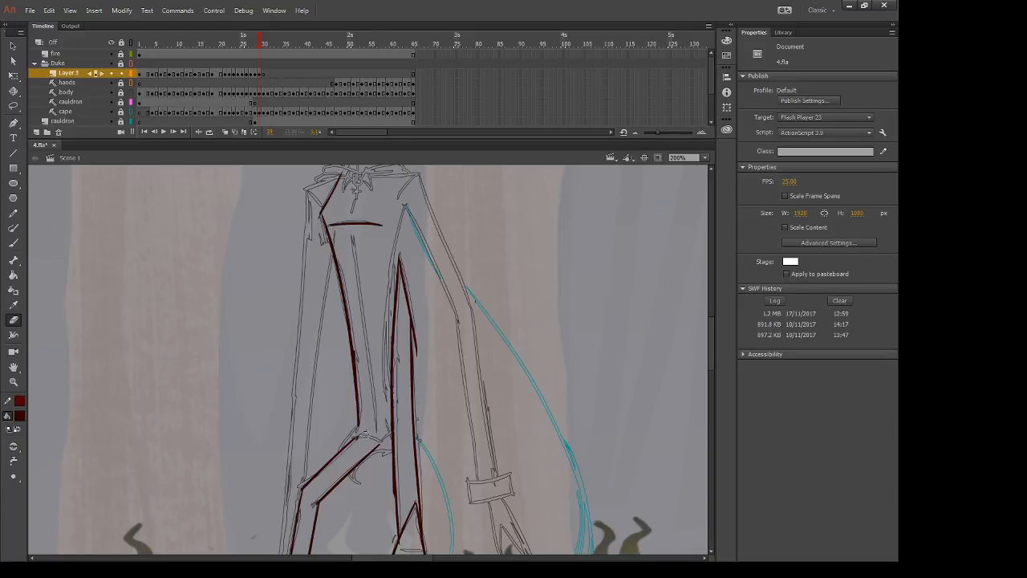
Step: Ink the bent leg's inner thigh line and the curved lines around its knee
key(b)
mouse_move(360, 419)
mouse_down()
mouse_move(343, 446)
mouse_move(356, 482)
mouse_up()
key(b)
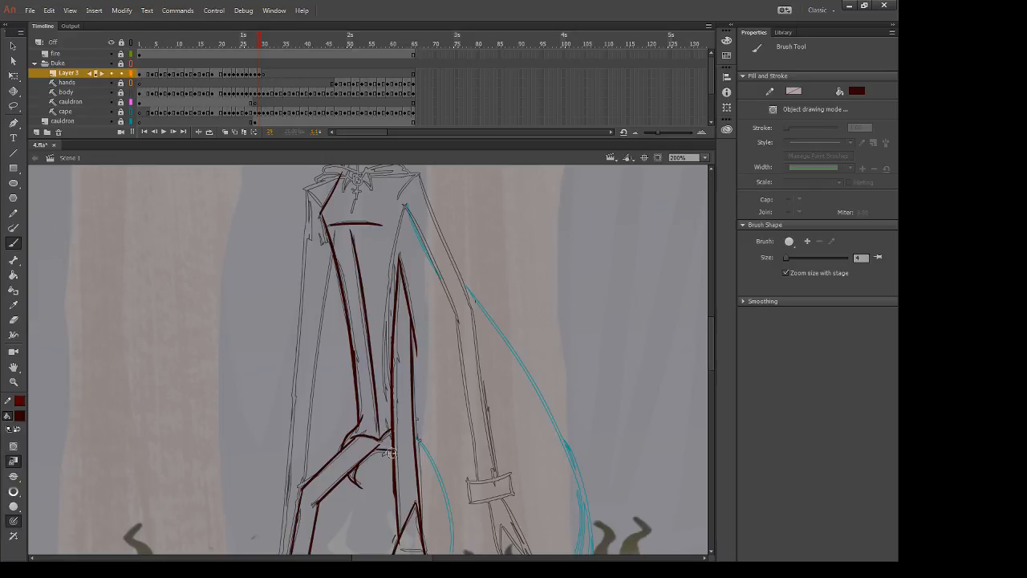
Step: Ink the torso's right contour from the armpit past the hip, redrawing it, and erase the stray end on the straight leg's outer edge
drag(450, 316, 458, 435)
drag(411, 324, 395, 492)
key(ctrl+z)
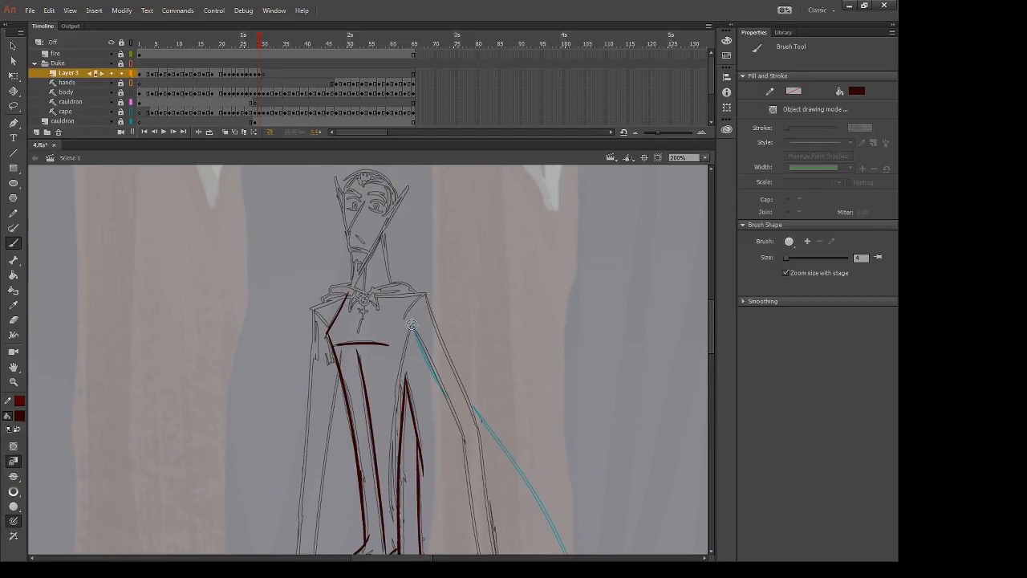
mouse_move(412, 324)
mouse_down()
mouse_move(393, 408)
mouse_move(393, 478)
mouse_up()
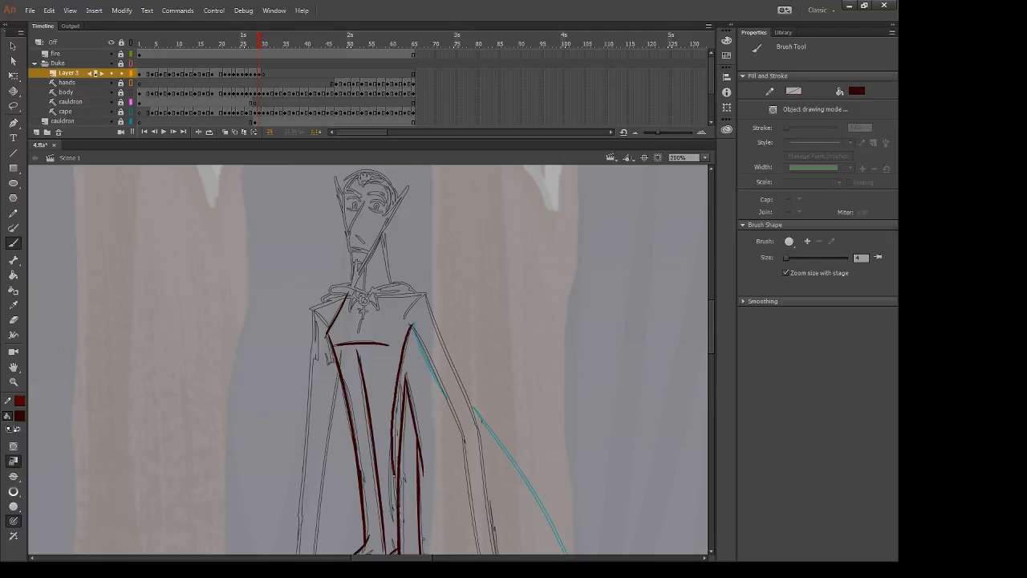
mouse_move(411, 324)
mouse_down()
mouse_move(417, 258)
mouse_move(405, 306)
mouse_up()
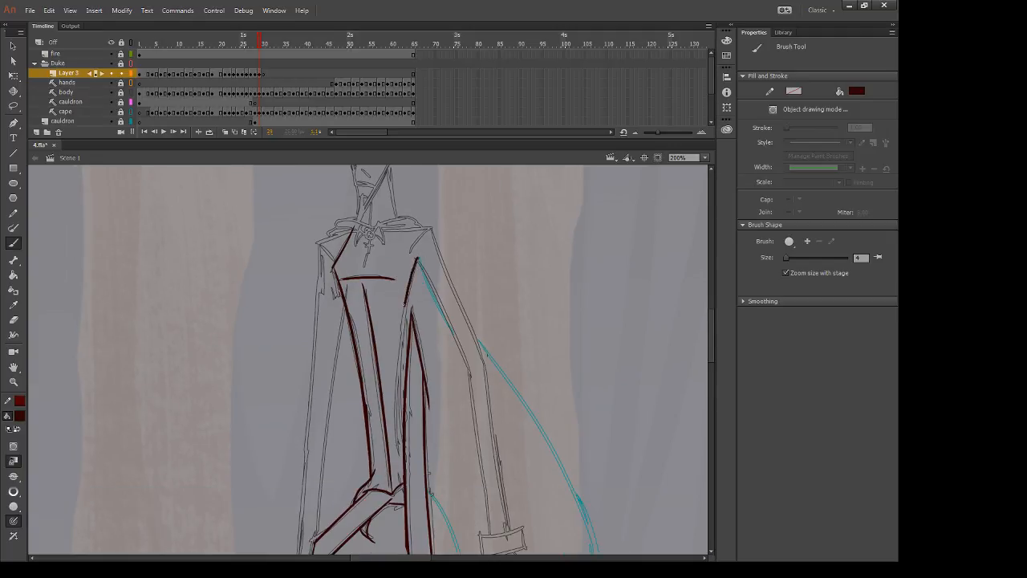
key(e)
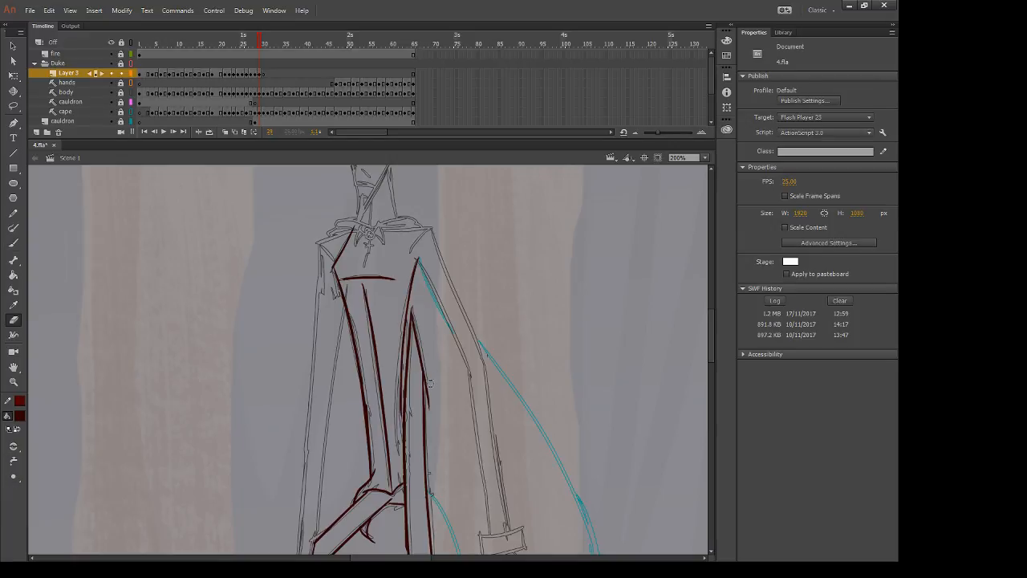
drag(433, 403, 419, 360)
Step: Ink the face's nose line, nostril and pointed jaw, and the long edge running up into the right ear
key(b)
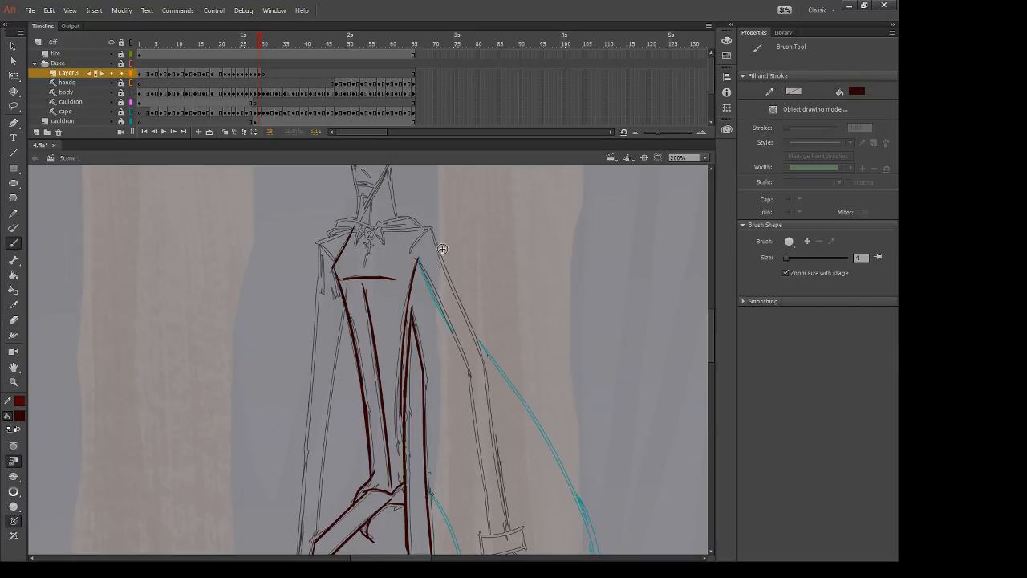
drag(399, 170, 395, 272)
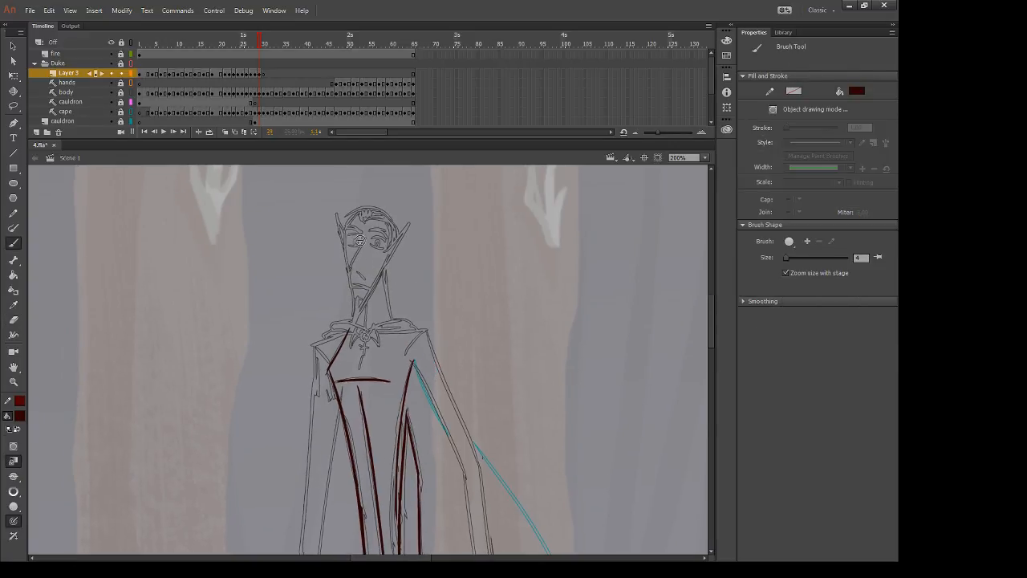
mouse_move(366, 232)
mouse_down()
mouse_move(343, 281)
mouse_move(349, 331)
mouse_up()
key(e)
key(b)
mouse_move(388, 249)
mouse_down()
mouse_move(410, 223)
mouse_move(350, 331)
mouse_up()
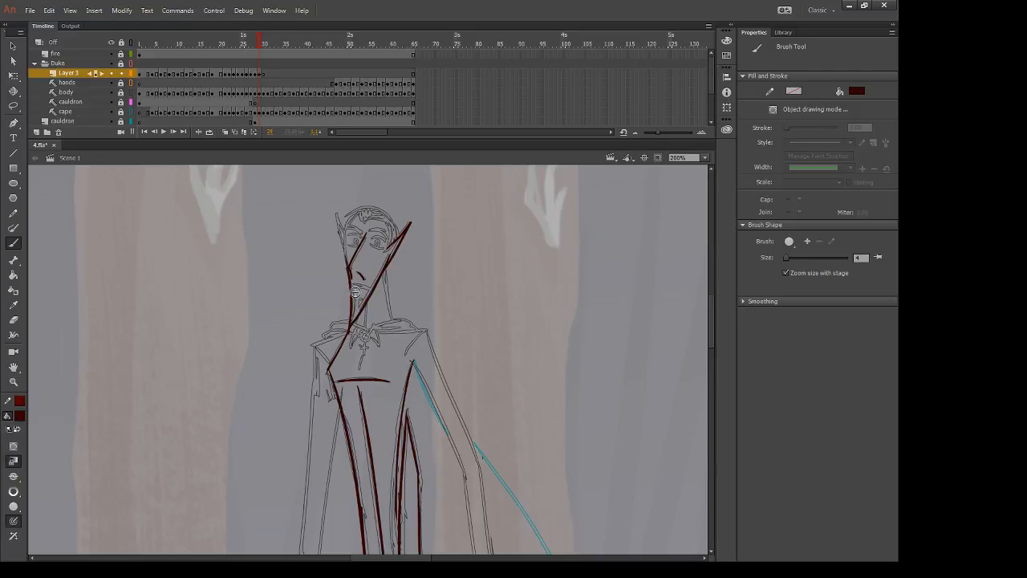
Step: Ink the short vertical line at the centre of the chest below the collar bow
key(ctrl+a)
key(ctrl+equal)
drag(475, 236, 440, 532)
drag(484, 263, 427, 441)
key(ctrl+shift+a)
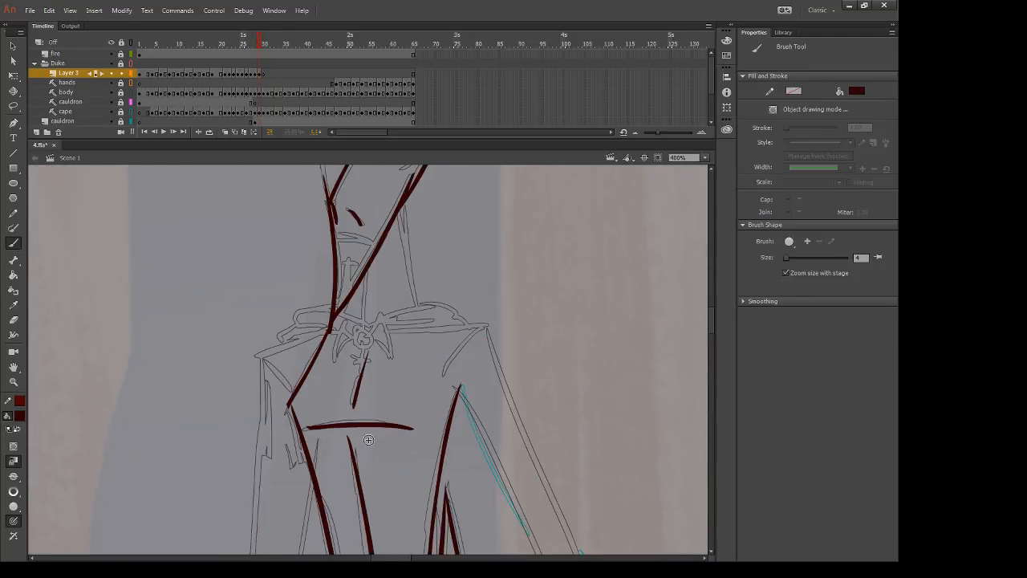
Step: Ink the collar folds over the left shoulder and the start of its lower edge, erasing the crossing lines below the chin
mouse_move(370, 321)
mouse_down()
mouse_move(369, 377)
mouse_move(295, 381)
mouse_move(271, 405)
mouse_move(311, 383)
mouse_up()
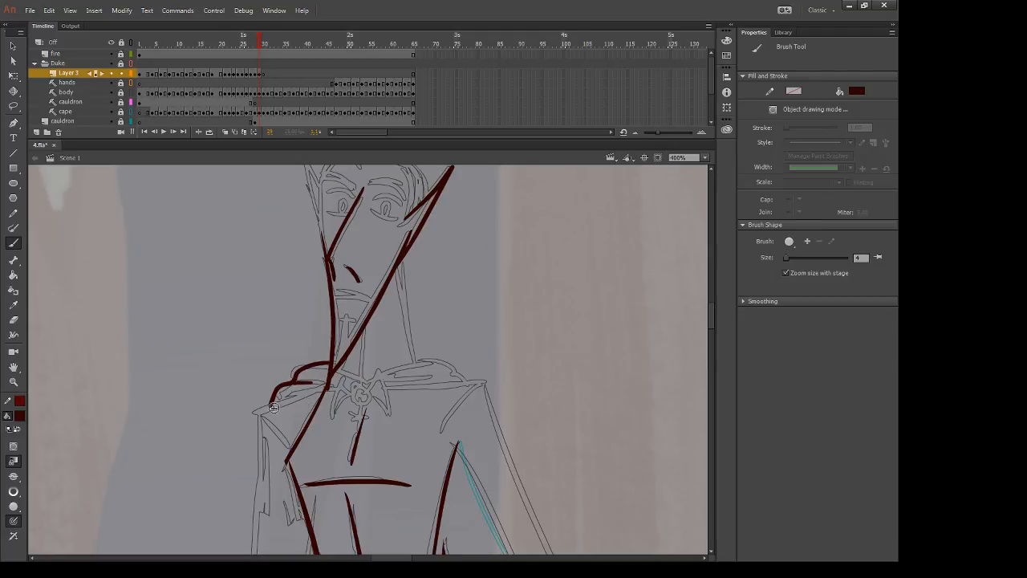
drag(271, 406, 329, 393)
key(e)
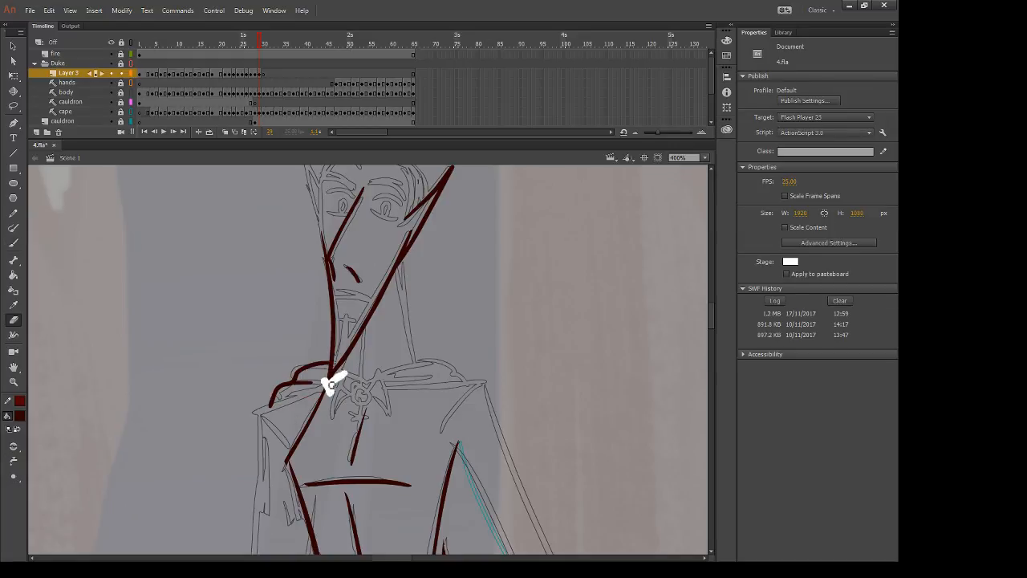
key(b)
drag(271, 405, 388, 393)
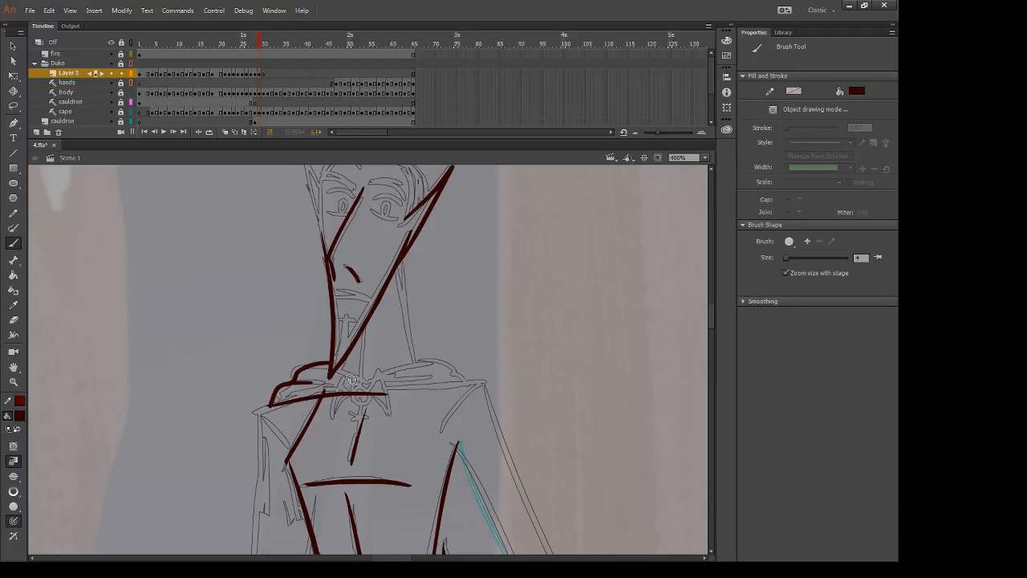
Step: Ink the collar's upper edge from the chin over to the right shoulder and erase the overlapping lines at its centre
mouse_move(336, 367)
mouse_down()
mouse_move(386, 392)
mouse_move(366, 376)
mouse_move(405, 358)
mouse_move(451, 361)
mouse_move(480, 383)
mouse_up()
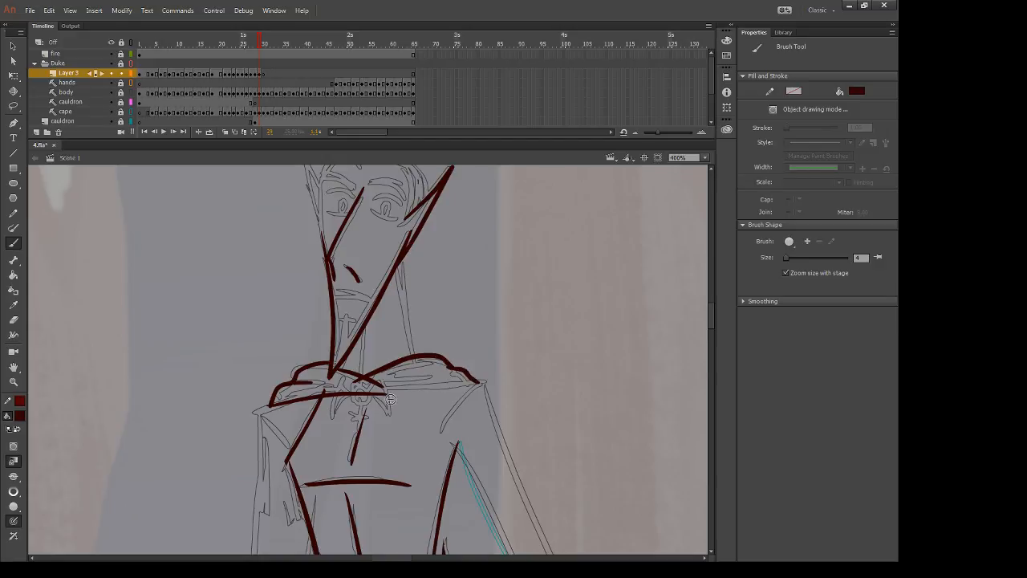
key(e)
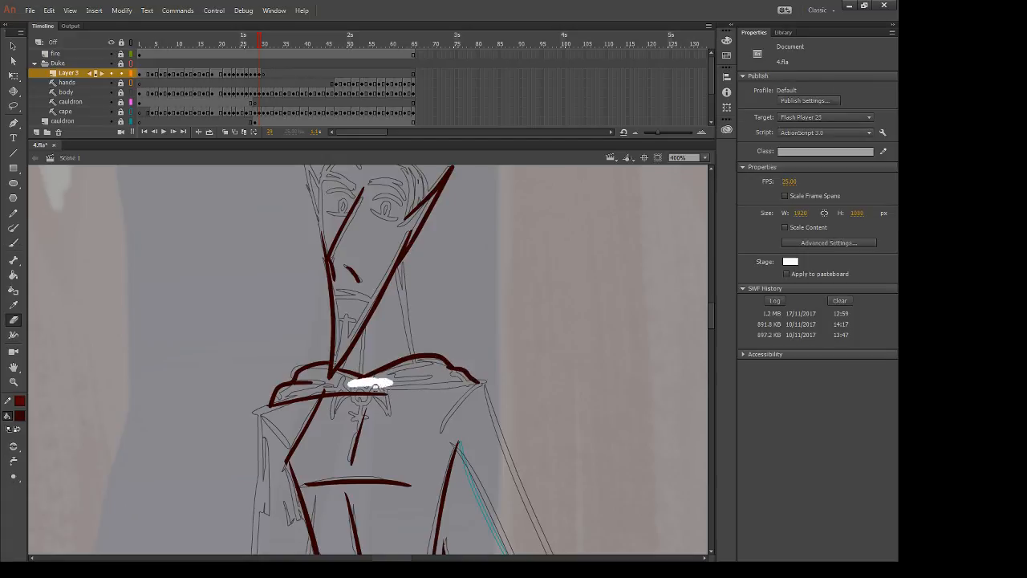
drag(399, 396, 350, 399)
Step: Redraw the collar's lower edge in one line across the chest to the right shoulder
key(b)
drag(480, 384, 333, 393)
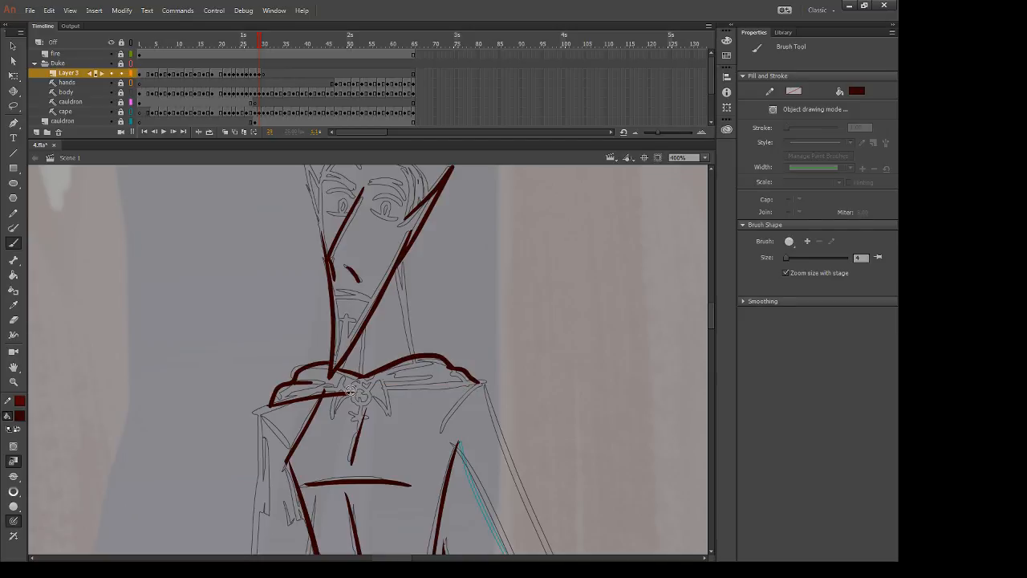
key(e)
key(b)
drag(357, 394, 500, 384)
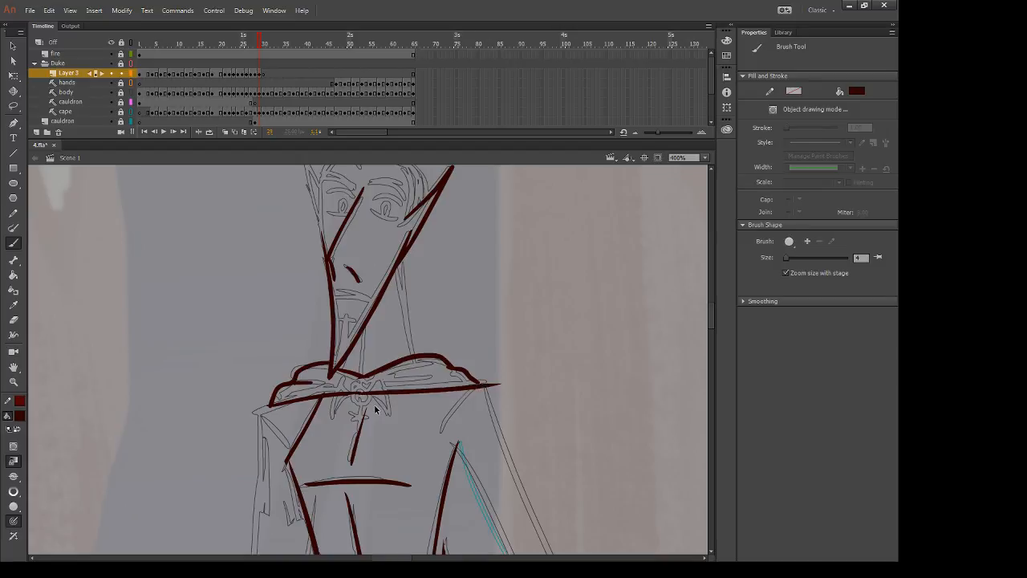
Step: Ink both sides of the neck between jaw and collar and compare them with the previous frame
drag(362, 331, 362, 375)
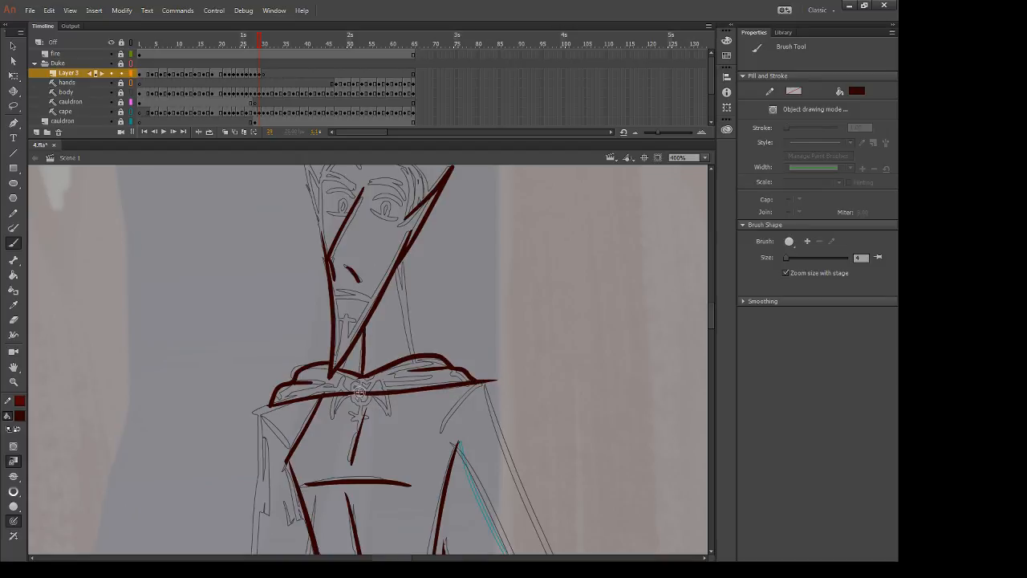
drag(408, 243, 416, 353)
key(comma)
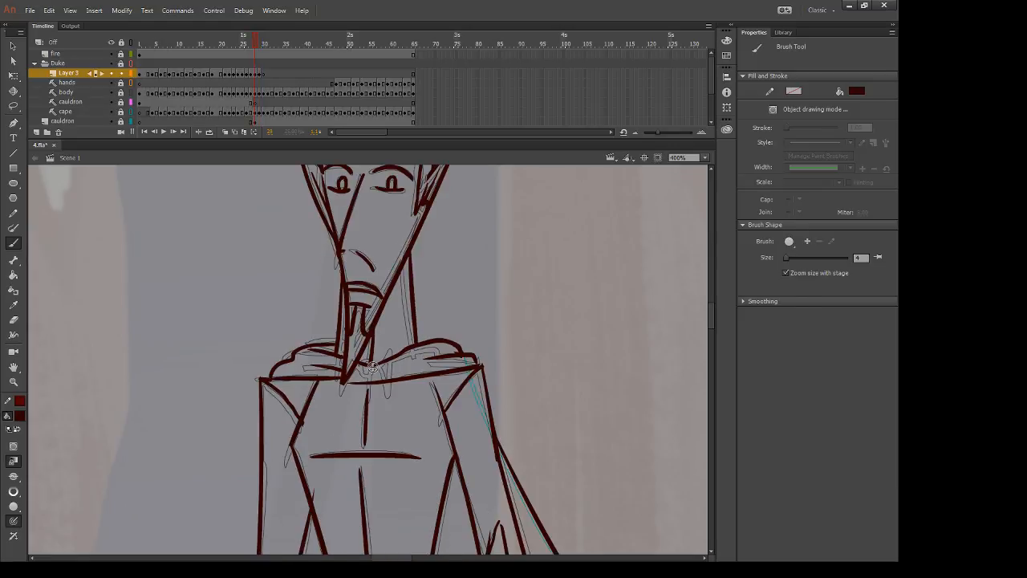
key(period)
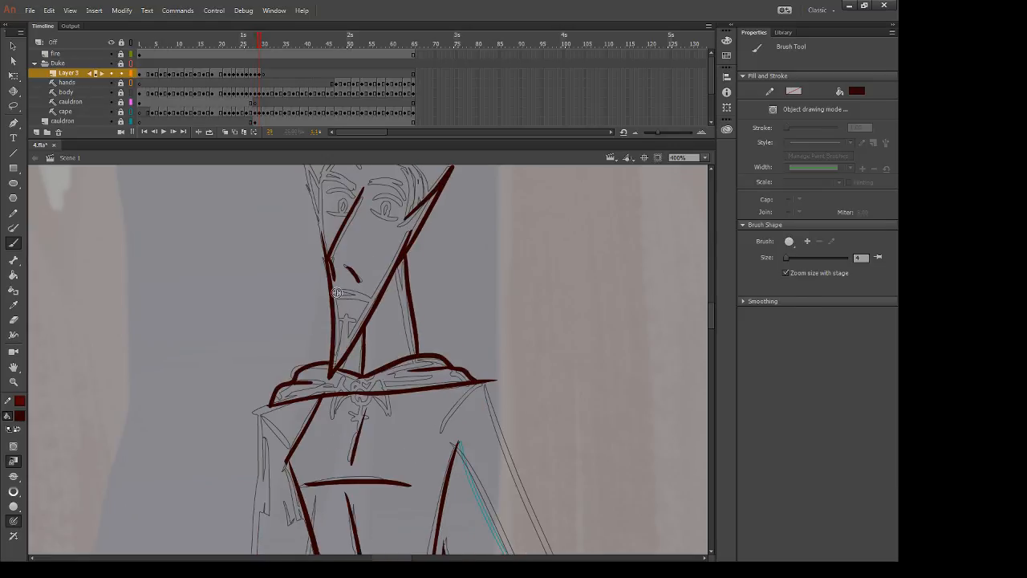
Step: Ink the moustache and mouth lines and the goatee on the chin
drag(334, 292, 374, 303)
drag(330, 297, 366, 299)
mouse_move(340, 314)
mouse_down()
mouse_move(360, 314)
mouse_move(338, 343)
mouse_move(351, 332)
mouse_move(352, 341)
mouse_up()
Step: Ink the pointed hairline peak on the forehead and both edges of the left ear
key(space)
drag(433, 242, 404, 349)
drag(314, 249, 328, 274)
drag(329, 273, 375, 265)
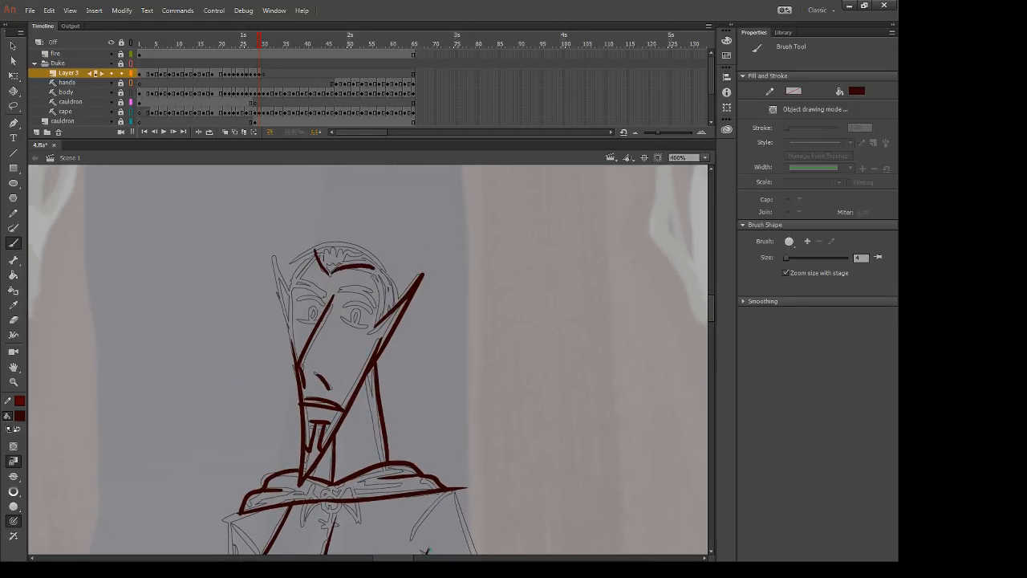
drag(270, 254, 294, 294)
drag(270, 254, 288, 331)
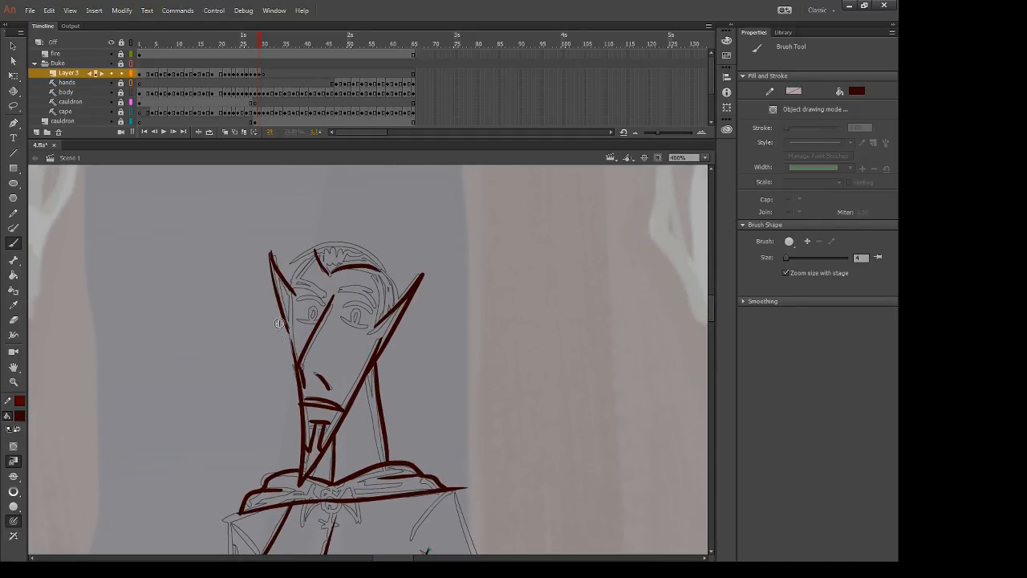
Step: Ink the left hairline and cheek contour, redrawing them with the previous frame as reference, and the right sideburn
mouse_move(319, 252)
mouse_down()
mouse_move(291, 297)
mouse_move(296, 371)
mouse_up()
key(ctrl+z)
drag(292, 295, 296, 364)
key(ctrl+z)
drag(291, 294, 296, 364)
key(ctrl+z)
mouse_move(292, 292)
mouse_down()
mouse_move(297, 353)
mouse_move(291, 312)
mouse_up()
key(ctrl+z)
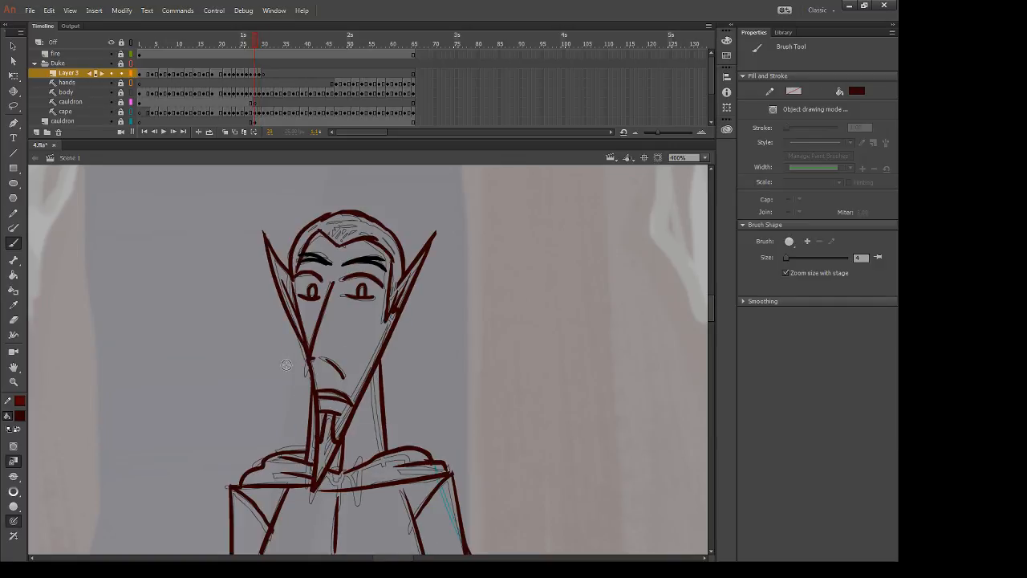
key(.)
key(ctrl+z)
drag(371, 266, 375, 327)
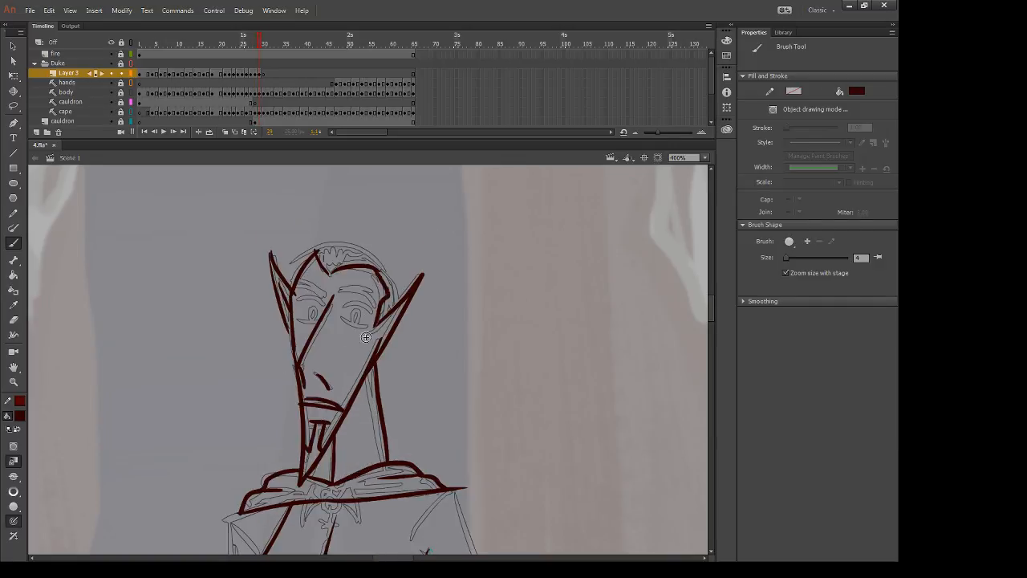
Step: Ink the top of the head from the crown over to the right ear, redrawing the curve until it fits
mouse_move(327, 241)
mouse_down()
mouse_move(373, 249)
mouse_move(386, 277)
mouse_up()
key(ctrl+z)
mouse_move(319, 241)
mouse_down()
mouse_move(373, 253)
mouse_move(383, 288)
mouse_up()
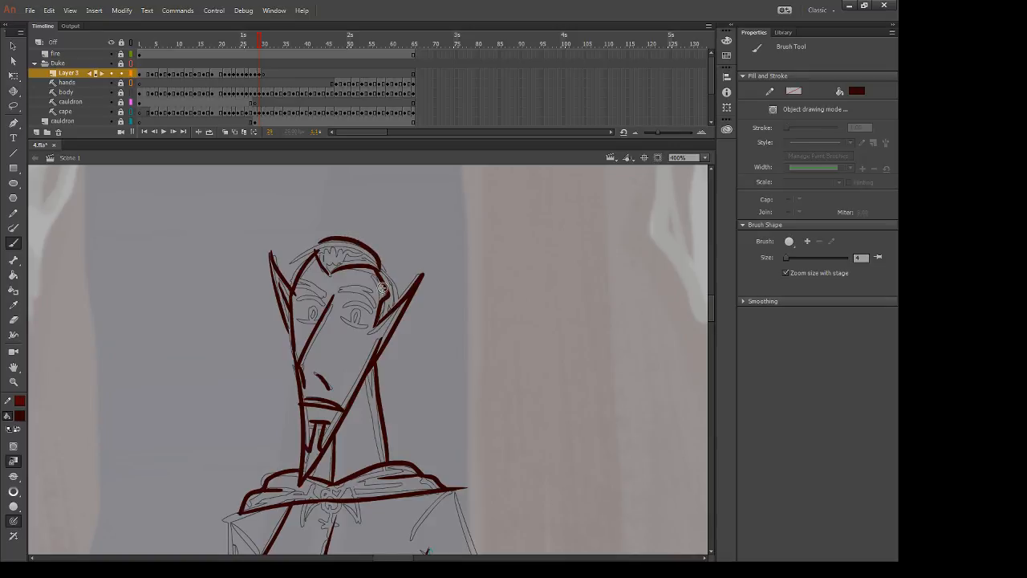
key(ctrl+z)
drag(319, 241, 400, 302)
mouse_move(320, 244)
mouse_down()
mouse_move(298, 263)
mouse_move(290, 296)
mouse_up()
key(ctrl+z)
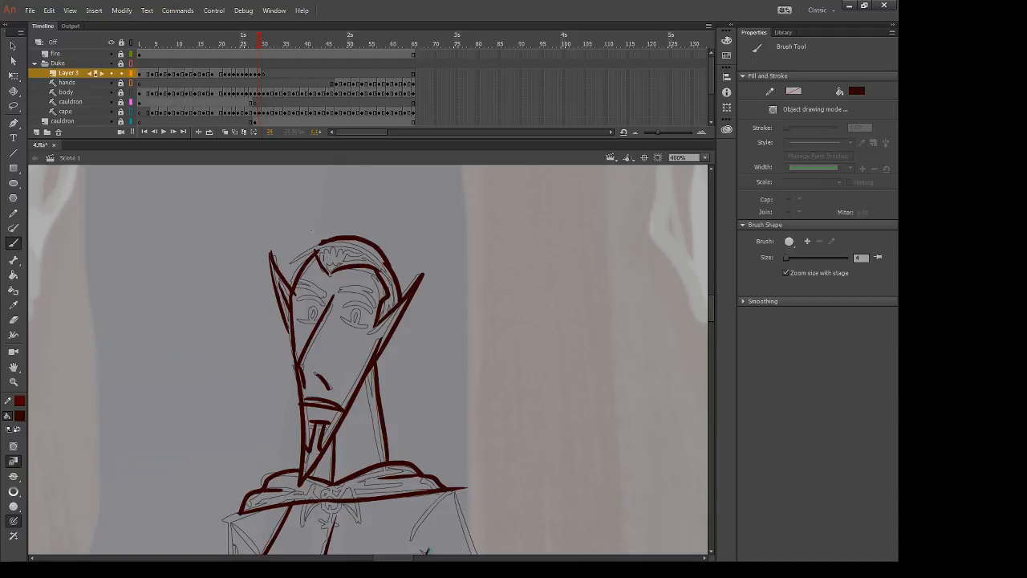
Step: Complete the head's curve down to the left ear, clean up the hairline peak, and advance to frame 30
key(e)
mouse_move(322, 241)
mouse_down()
mouse_move(295, 265)
mouse_move(314, 248)
mouse_move(328, 252)
mouse_move(330, 275)
mouse_up()
key(b)
key(ctrl+z)
key(e)
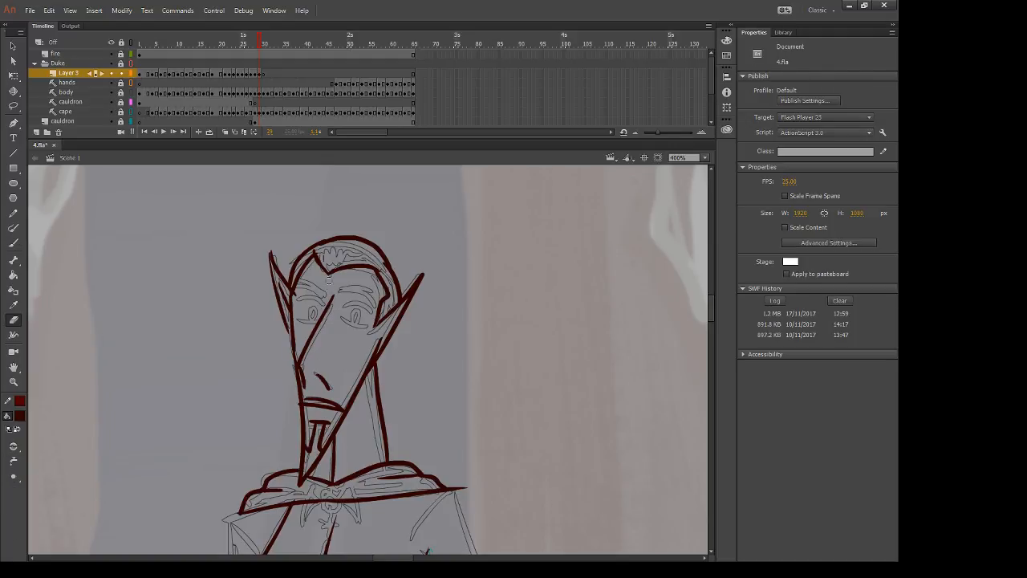
key(period)
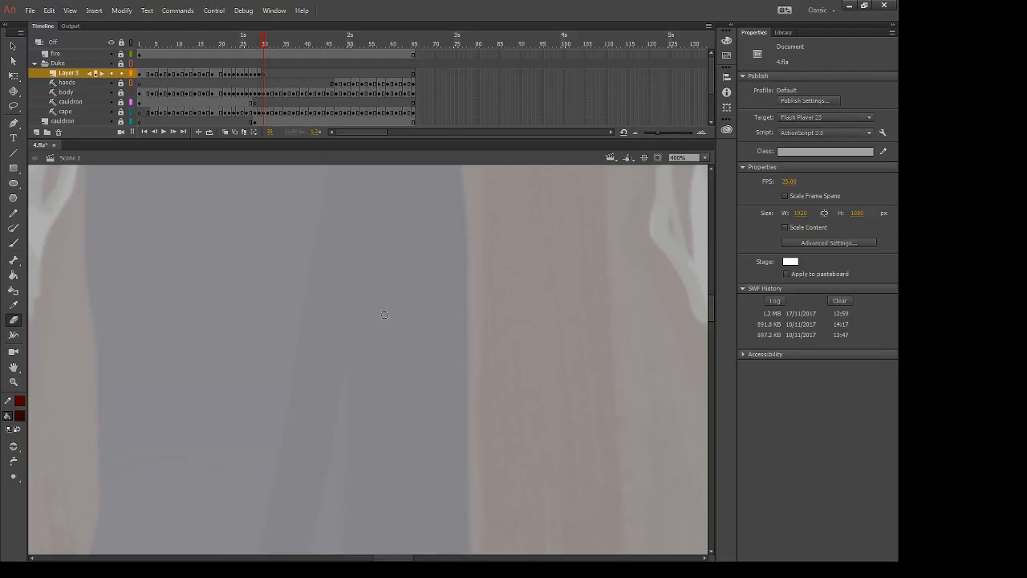
Step: Return to frame 29 and ink both eyes in dark red, with upper lids, pupils and lower lines
key(comma)
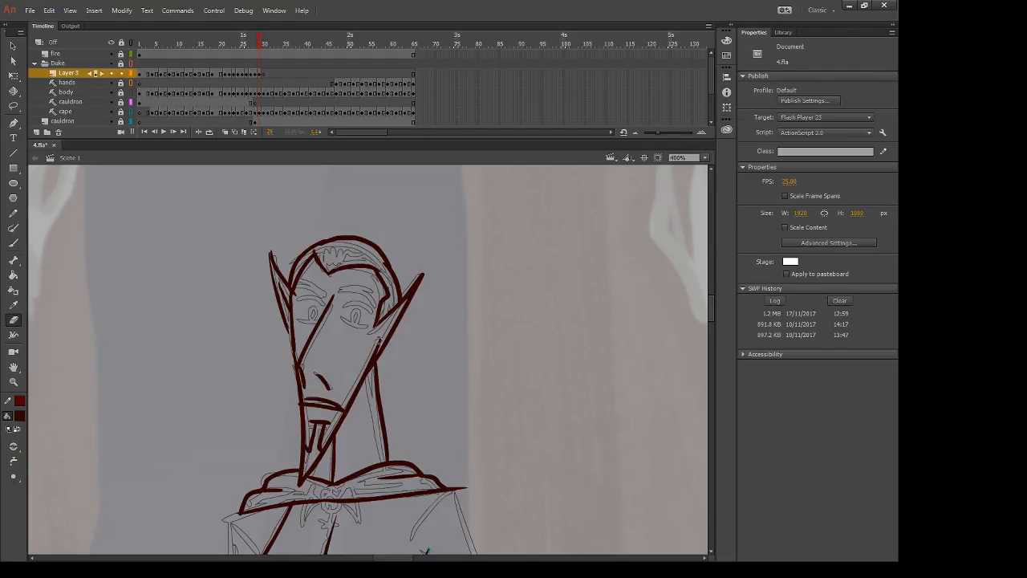
key(b)
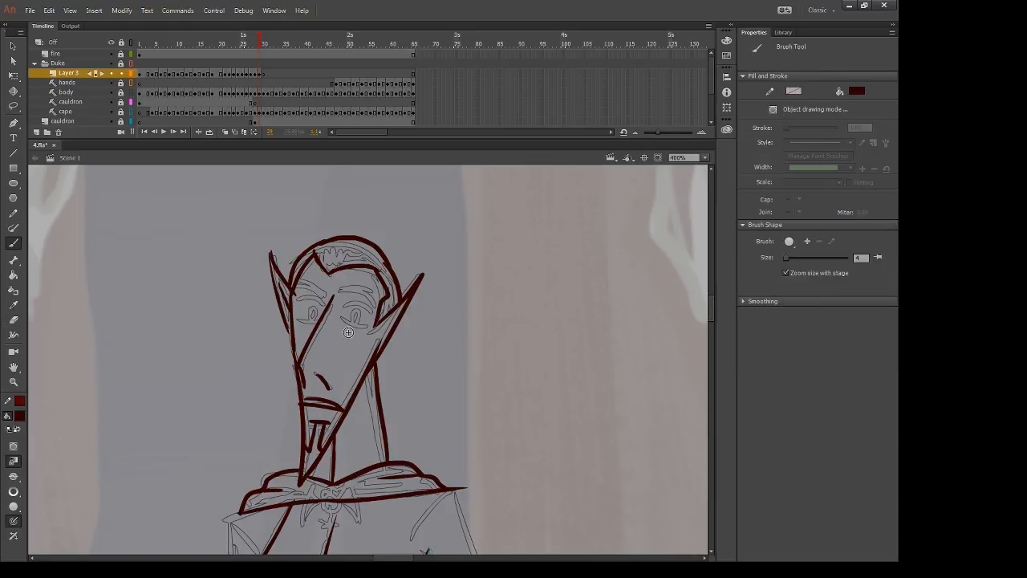
drag(343, 307, 372, 312)
mouse_move(297, 301)
mouse_down()
mouse_move(324, 305)
mouse_move(303, 296)
mouse_up()
key(ctrl+z)
key(e)
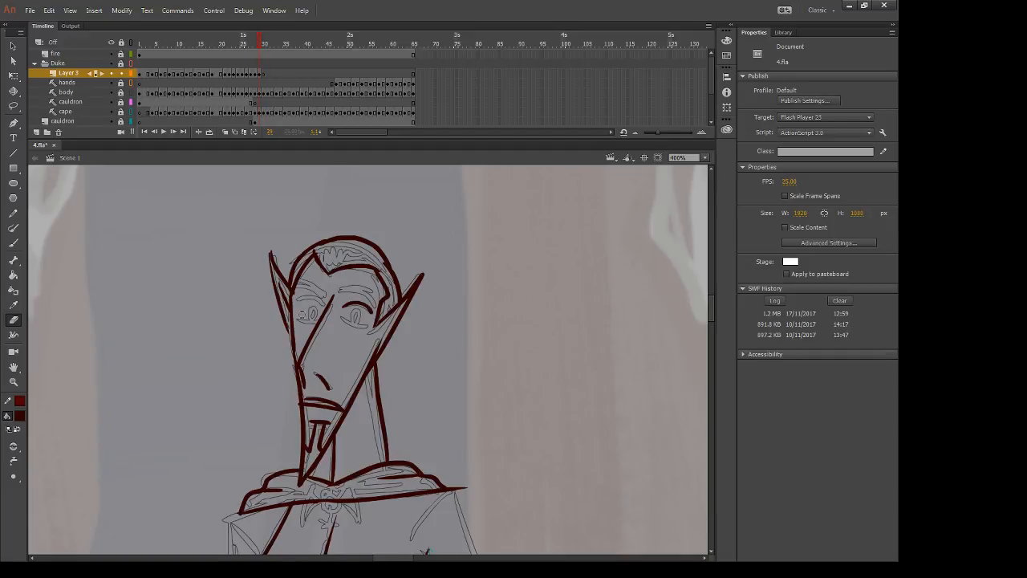
key(b)
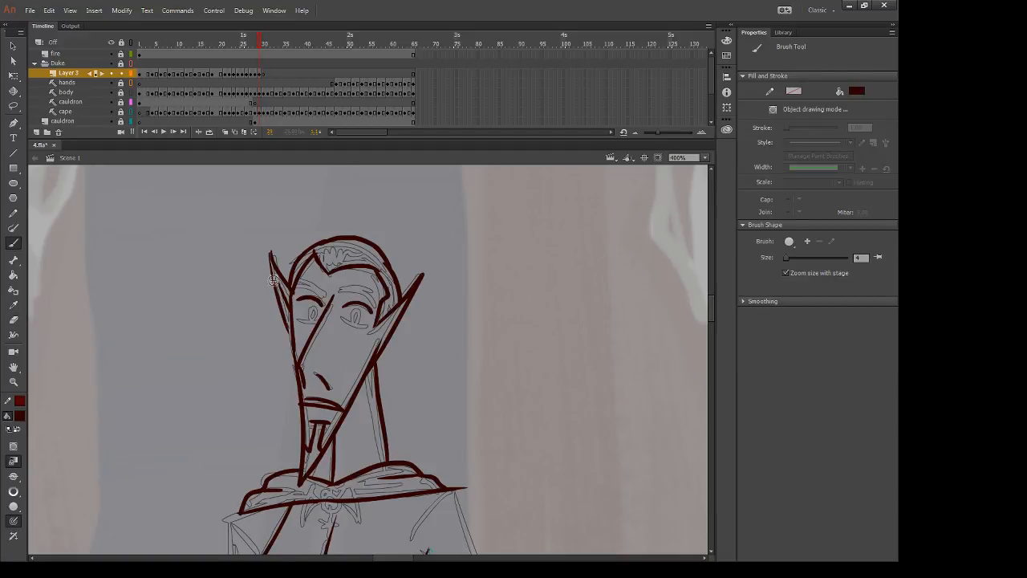
drag(296, 321, 367, 326)
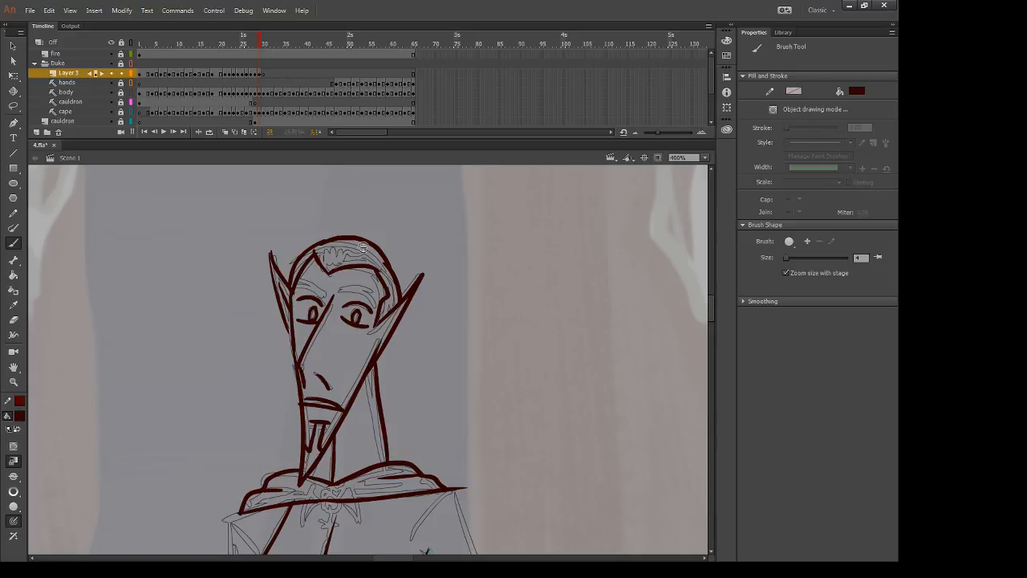
Step: Switch the brush fill to black and paint both eyebrows, checking the neighbouring frames for reference
key(.)
click(22, 418)
click(57, 464)
key(comma)
key(period)
mouse_move(295, 282)
mouse_down()
mouse_move(324, 299)
mouse_move(375, 292)
mouse_up()
key(ctrl+z)
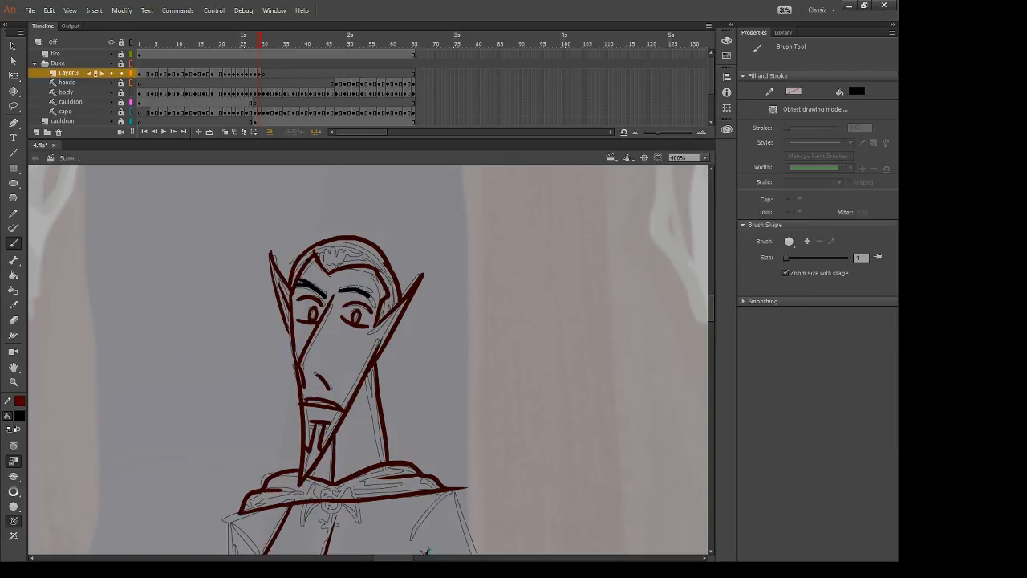
Step: Sample the dark-red line colour for the brush again and compare frame 29 with frame 28
key(i)
click(391, 298)
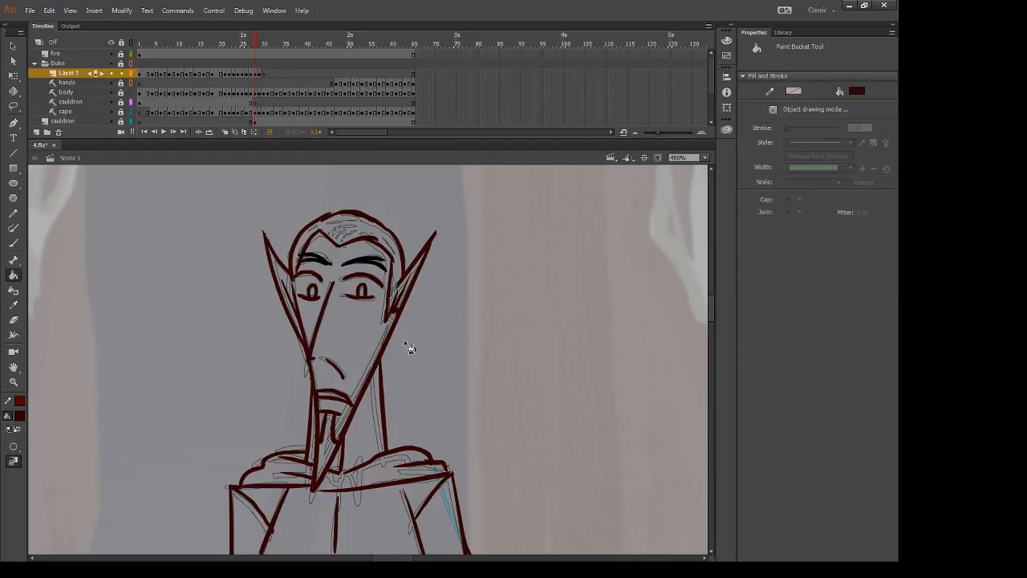
key(b)
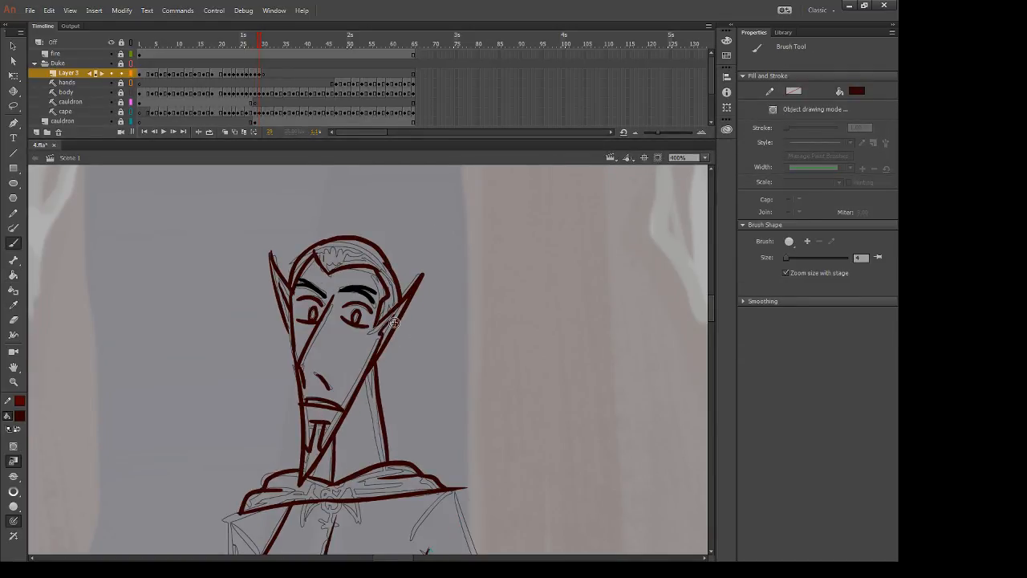
key(comma)
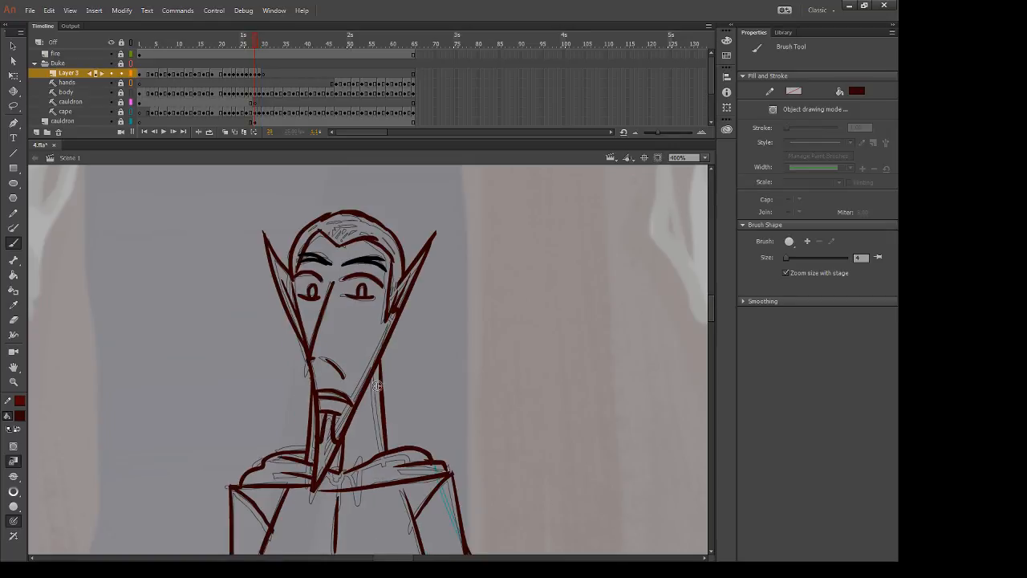
key(period)
Step: Ink the left shoulder seam from the collar's corner to the armpit, clean up the corner, and compare with frame 28
drag(594, 484, 543, 275)
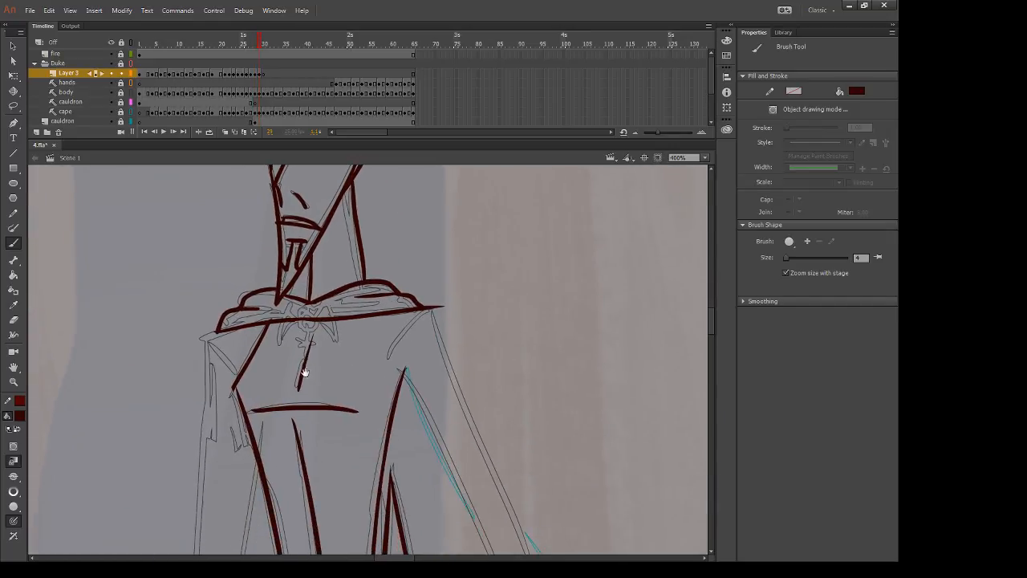
mouse_move(303, 371)
mouse_down()
mouse_move(241, 267)
mouse_move(223, 277)
mouse_up()
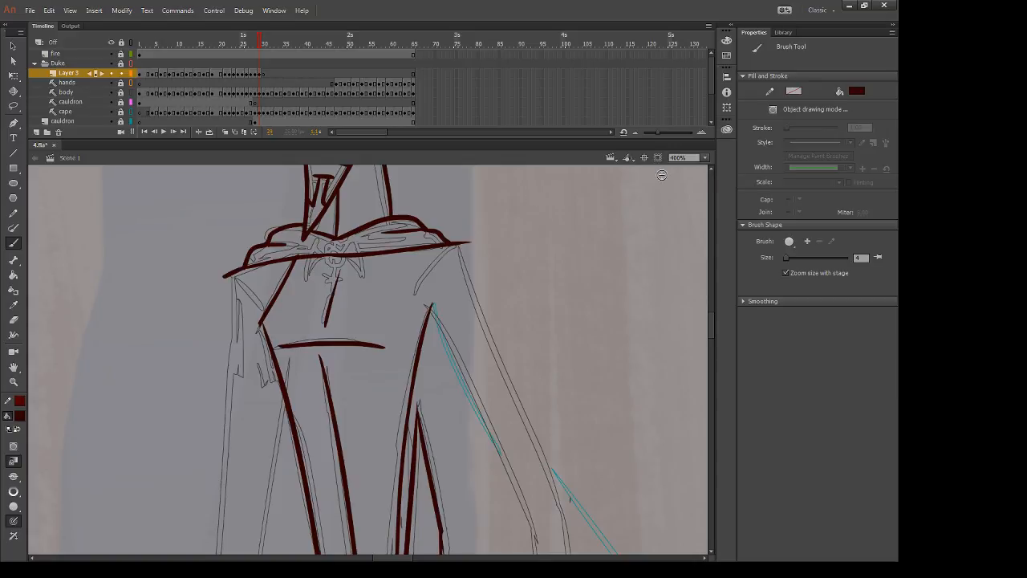
drag(224, 275, 265, 313)
key(ctrl+z)
mouse_move(224, 274)
mouse_down()
mouse_move(268, 340)
mouse_move(227, 276)
mouse_up()
key(e)
key(b)
key(comma)
key(comma)
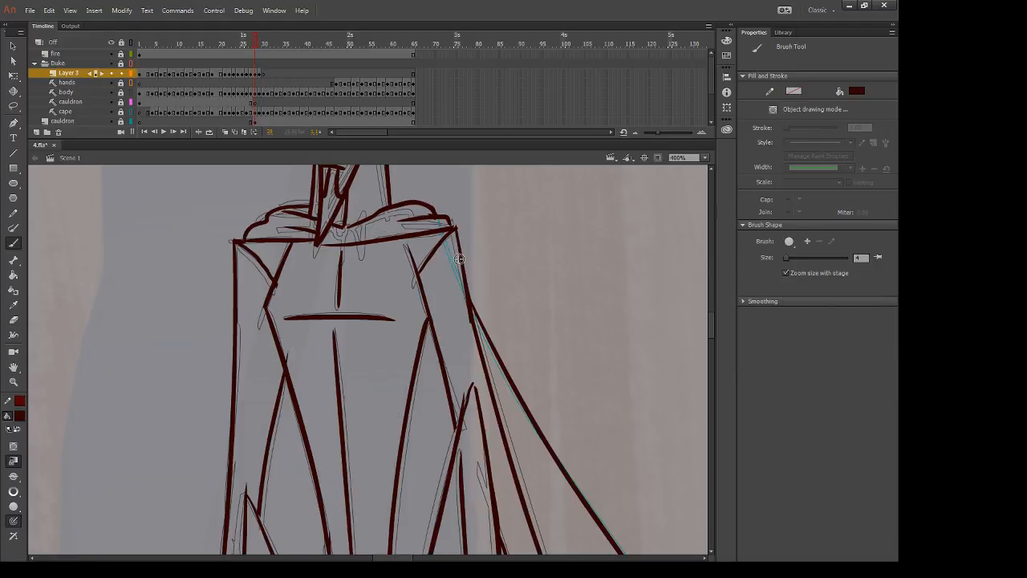
key(period)
key(period)
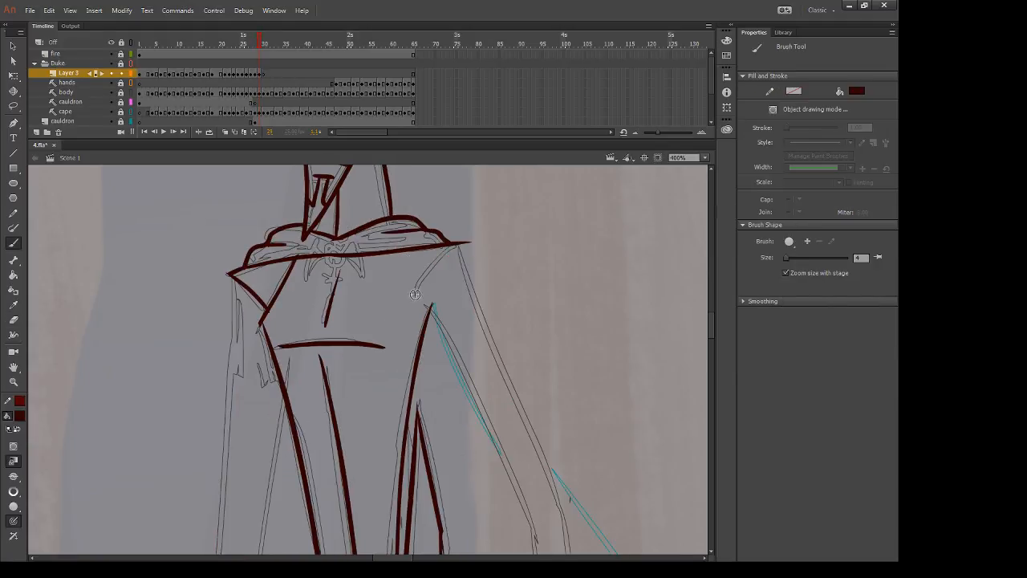
Step: Ink the curved seam of the right shoulder and erase the collar line's overshooting tip
drag(414, 297, 484, 242)
key(ctrl+minus)
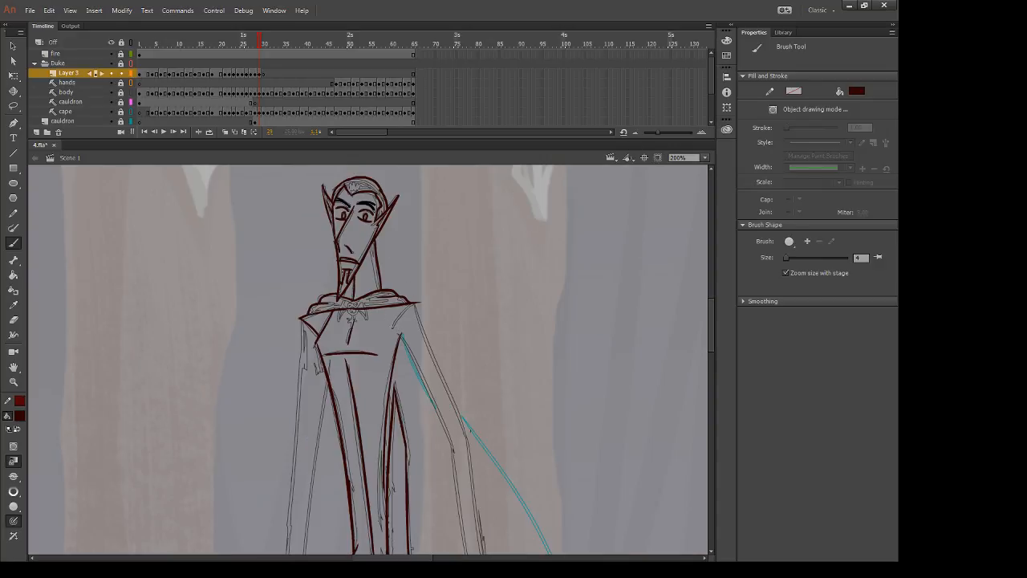
drag(395, 328, 422, 303)
key(e)
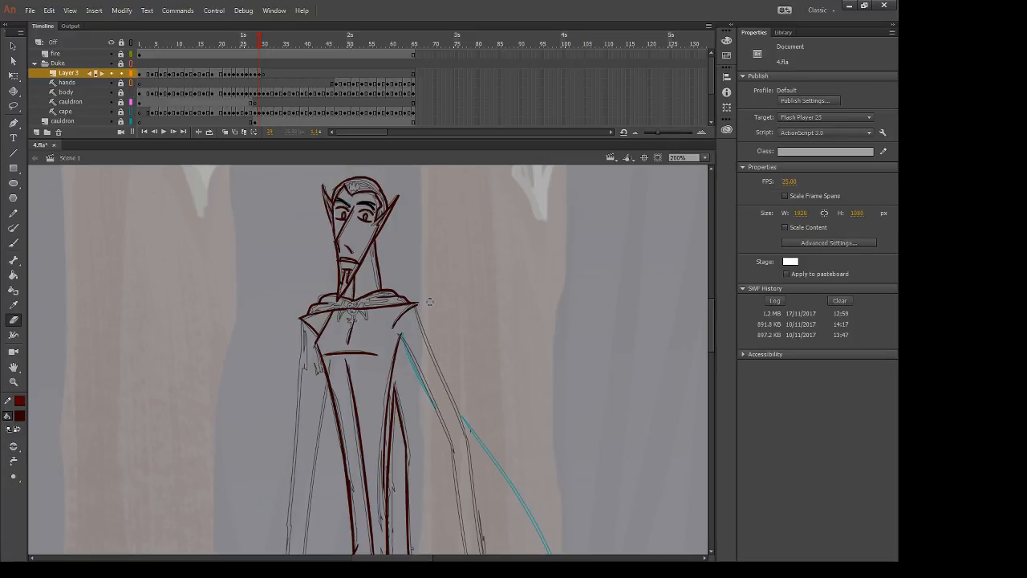
mouse_move(431, 302)
mouse_down()
mouse_move(420, 239)
mouse_move(465, 404)
mouse_up()
Step: Ink the outer edge of the right upper arm from shoulder to elbow, redrawing the stroke until it fits
key(b)
key(ctrl+z)
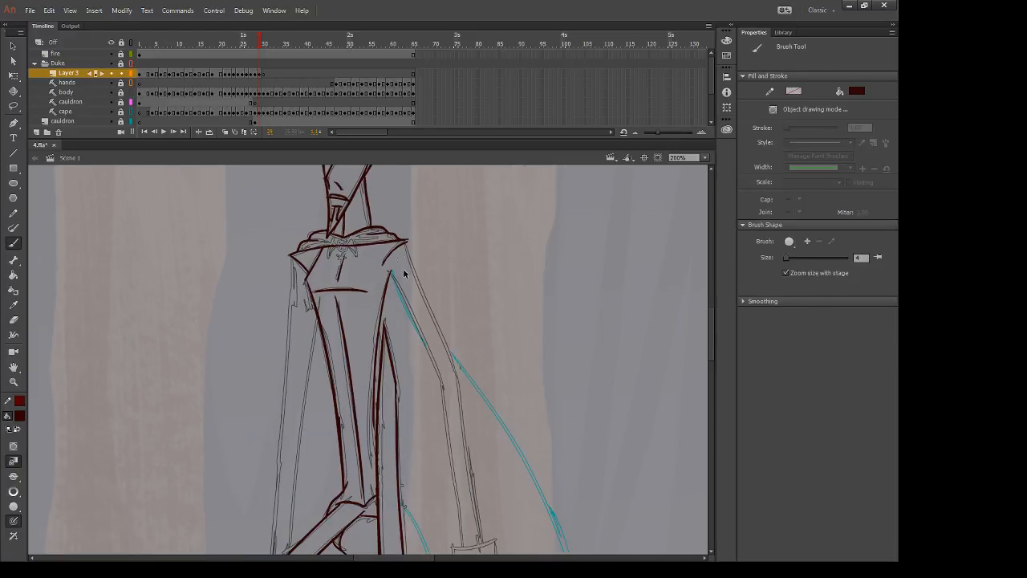
drag(407, 243, 465, 419)
key(ctrl+z)
drag(408, 243, 456, 394)
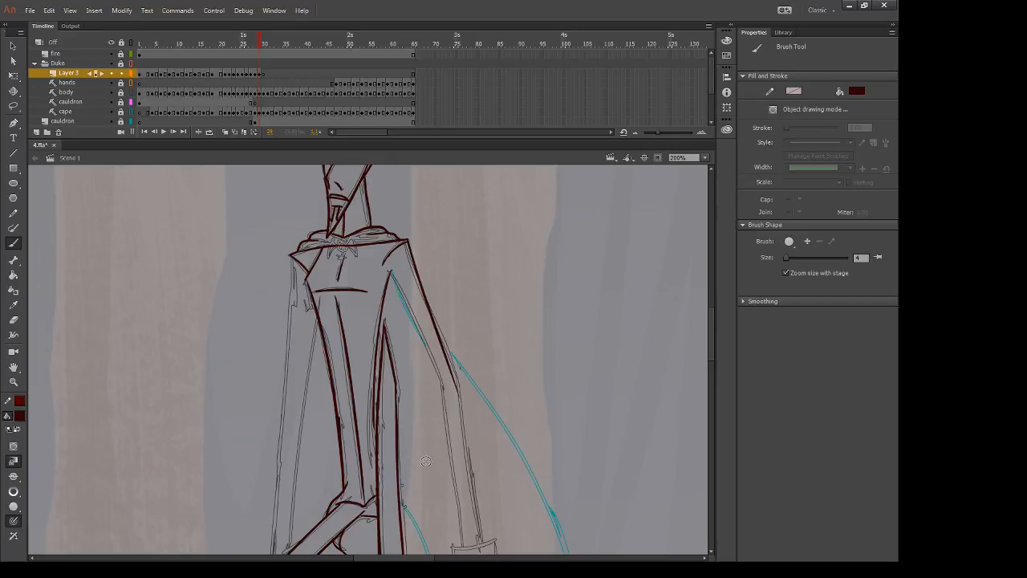
key(ctrl+z)
drag(410, 242, 469, 393)
Step: Ink the inner edge of the right upper arm from armpit to elbow and trim the line ends at the elbow
drag(391, 271, 449, 429)
key(ctrl+z)
drag(391, 271, 443, 392)
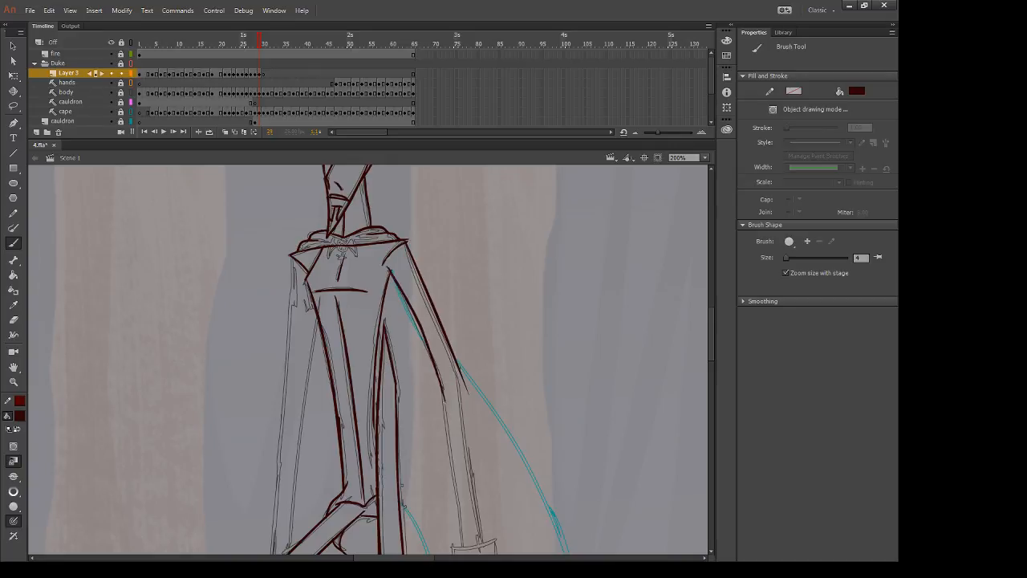
key(ctrl+z)
key(e)
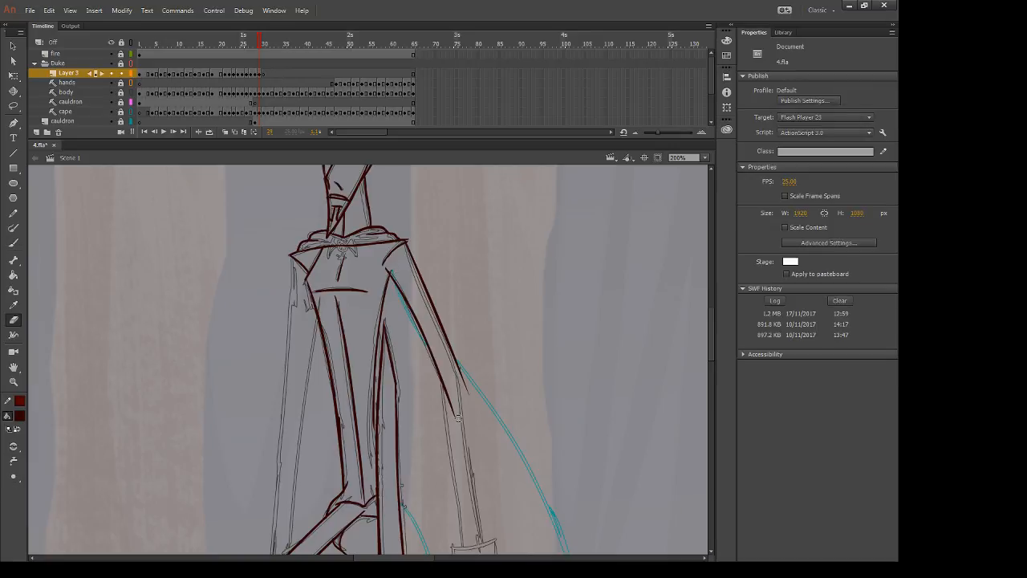
drag(450, 386, 466, 385)
Step: Ink both edges of the left arm from the shoulder down to the wrist, redrawing the outer edge
key(b)
mouse_move(273, 312)
mouse_down()
mouse_move(282, 223)
mouse_move(288, 269)
mouse_up()
drag(308, 216, 296, 472)
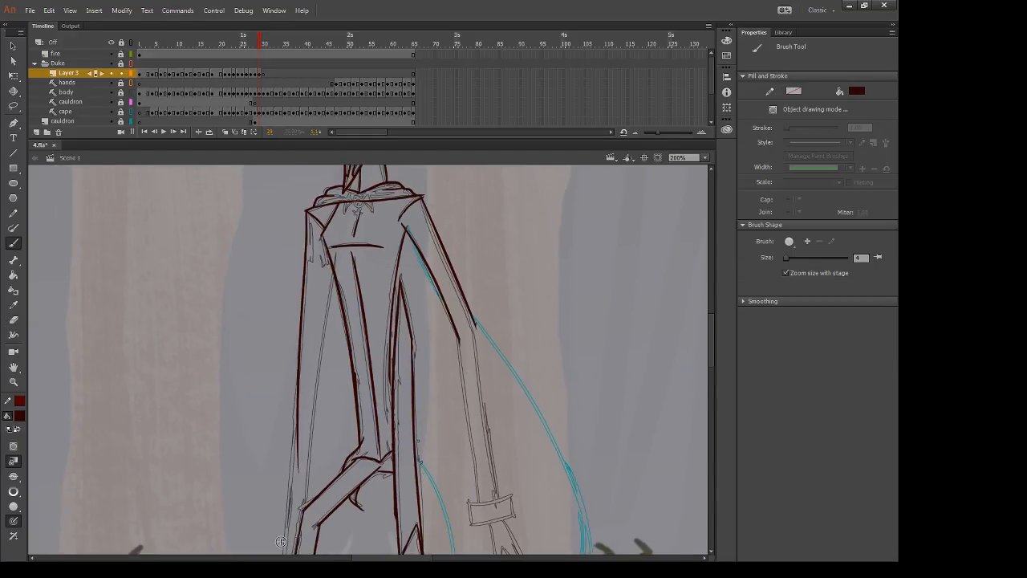
key(ctrl+z)
drag(306, 214, 286, 493)
mouse_move(334, 270)
mouse_down()
mouse_move(307, 470)
mouse_move(304, 309)
mouse_move(305, 354)
mouse_up()
drag(296, 258, 278, 437)
Step: Ink and tidy the left wrist cuff, and ink the inner cape edge curving from the hip to the cauldron
mouse_move(267, 436)
mouse_down()
mouse_move(289, 441)
mouse_move(263, 464)
mouse_move(286, 463)
mouse_up()
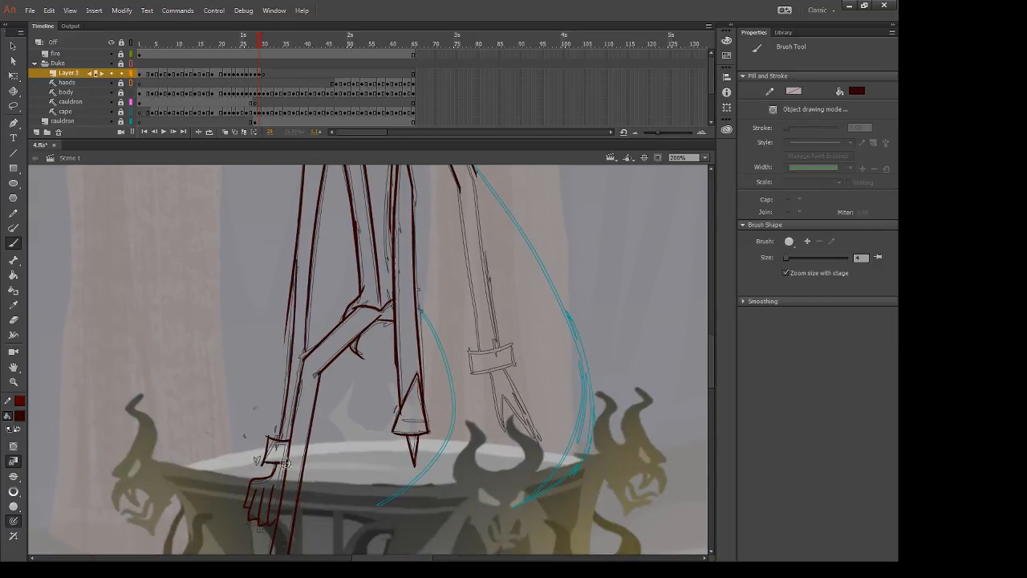
key(e)
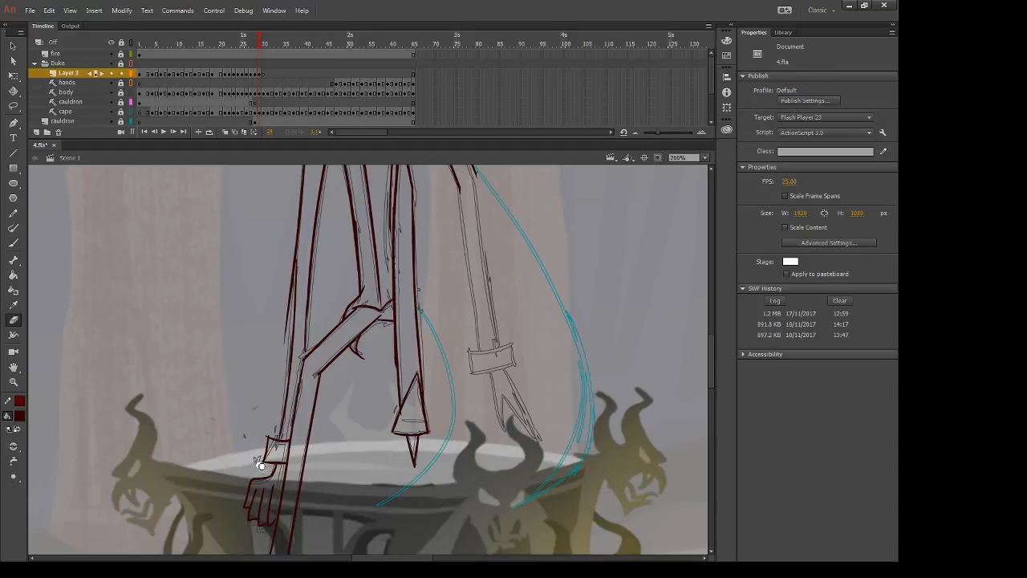
key(b)
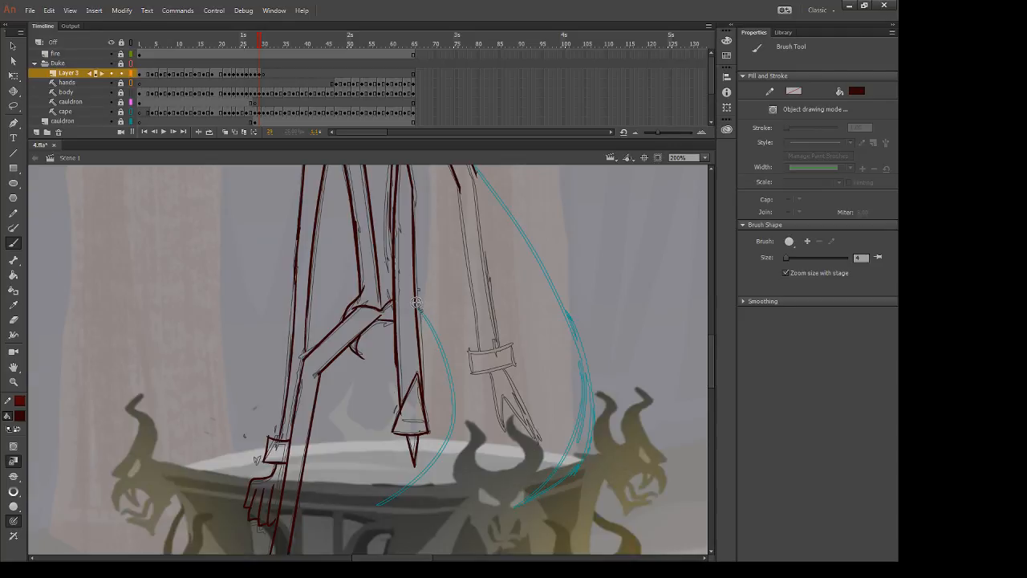
drag(417, 302, 368, 504)
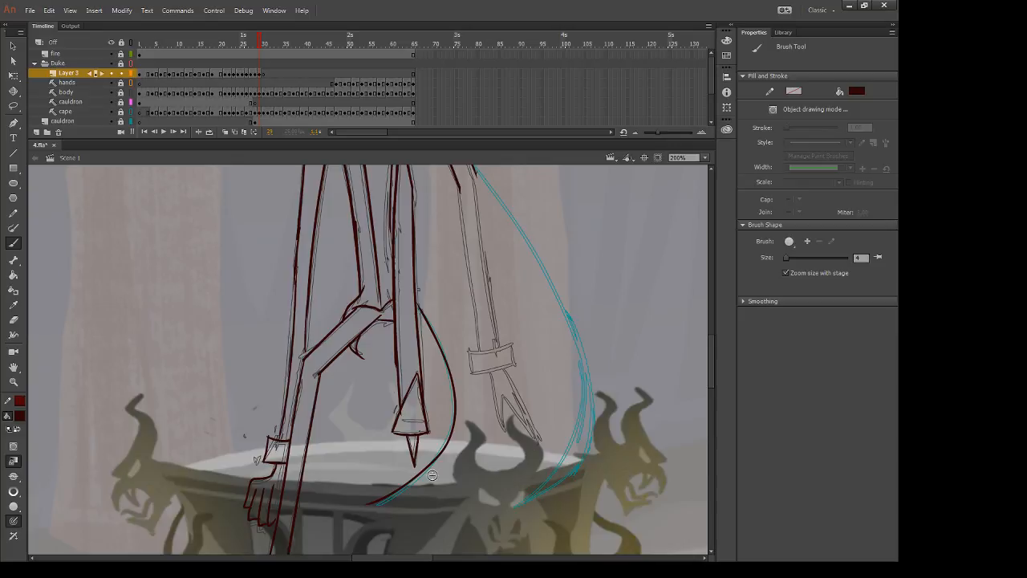
Step: Ink the near edge and first finger of the right hand, redrawing the finger with frame 28 as reference
mouse_move(432, 475)
mouse_down()
mouse_move(401, 553)
mouse_move(390, 539)
mouse_up()
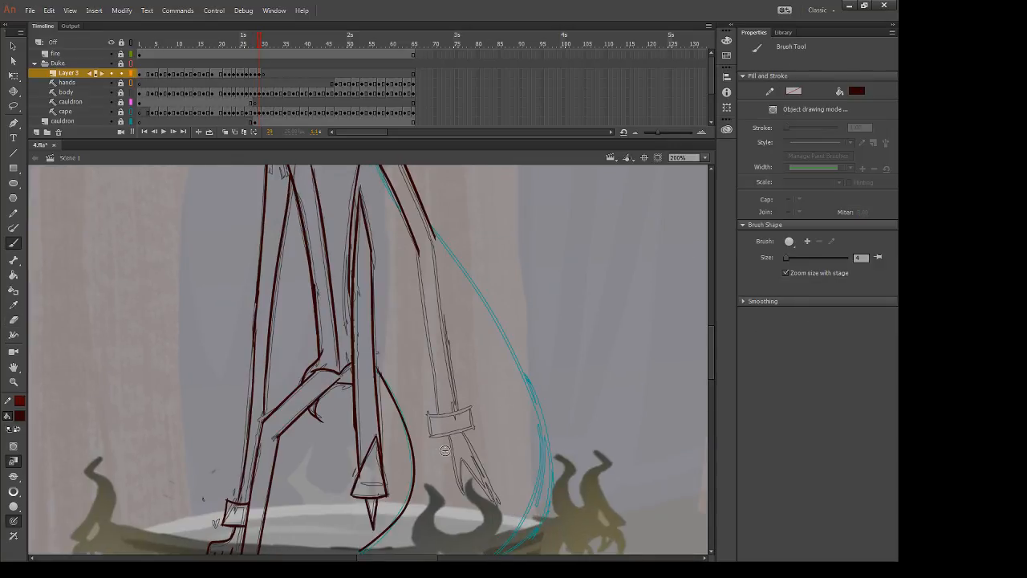
mouse_move(447, 435)
mouse_down()
mouse_move(460, 493)
mouse_move(461, 465)
mouse_up()
key(e)
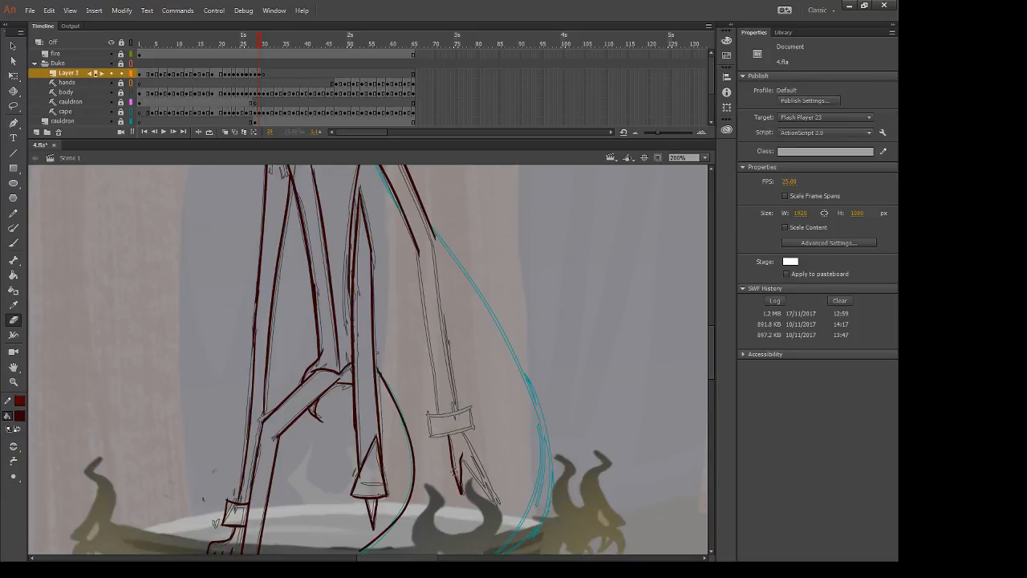
key(b)
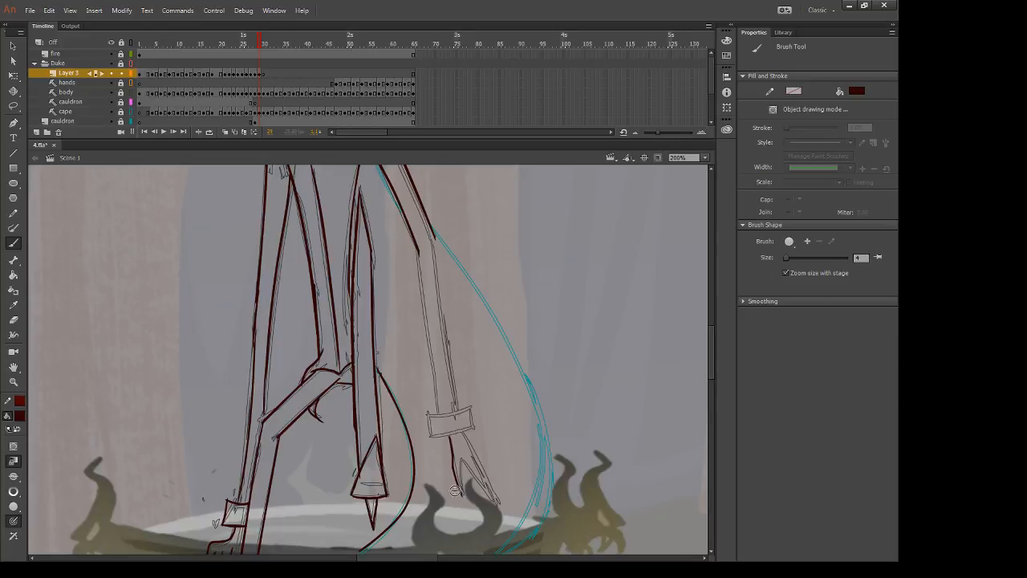
key(comma)
key(period)
key(period)
key(e)
key(b)
key(comma)
key(period)
drag(450, 457, 460, 497)
Step: Ink the remaining fingers and the outer edge of the right hand, comparing with frame 28
key(comma)
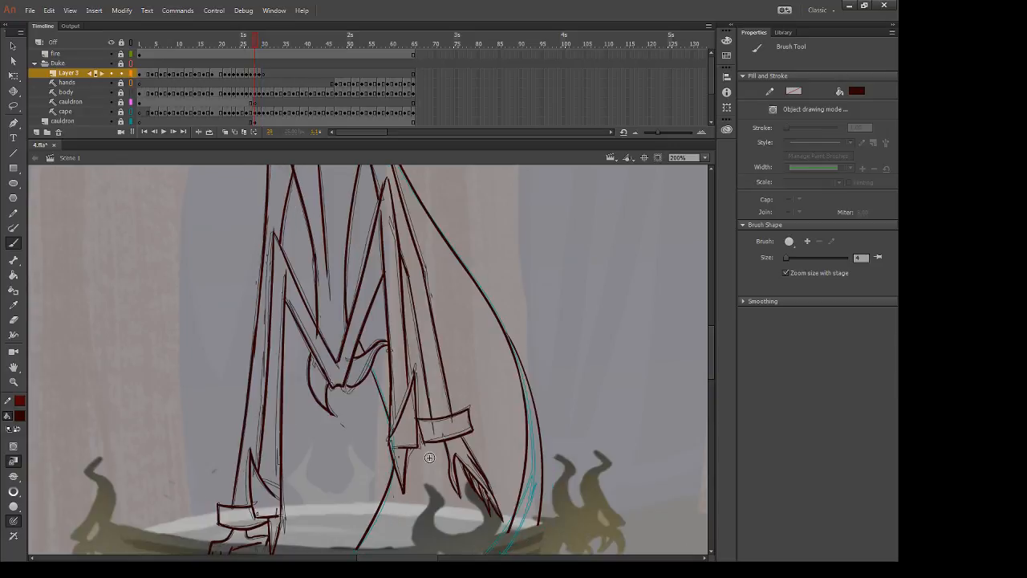
key(period)
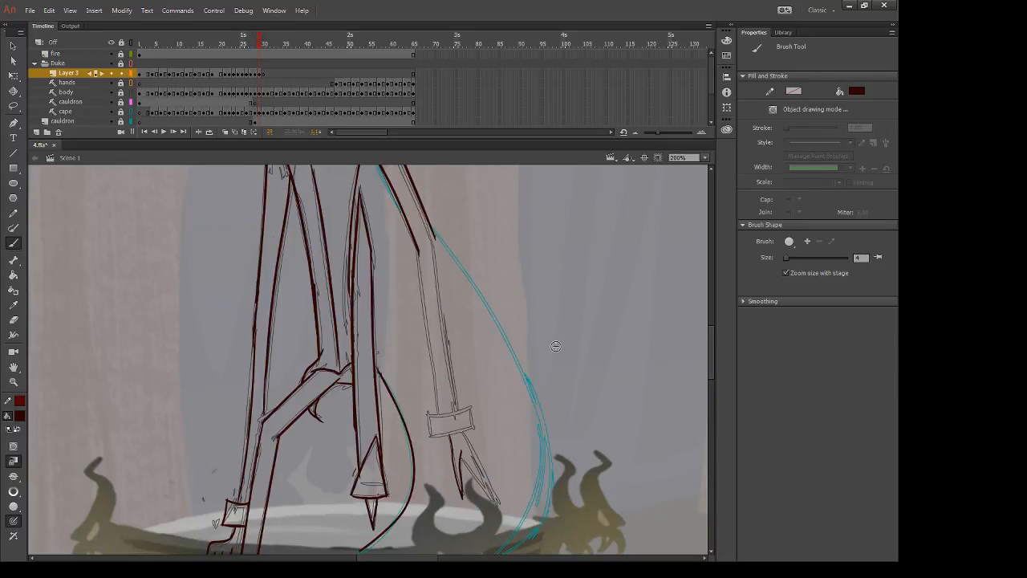
key(comma)
key(period)
mouse_move(496, 506)
mouse_down()
mouse_move(460, 455)
mouse_move(497, 506)
mouse_up()
key(comma)
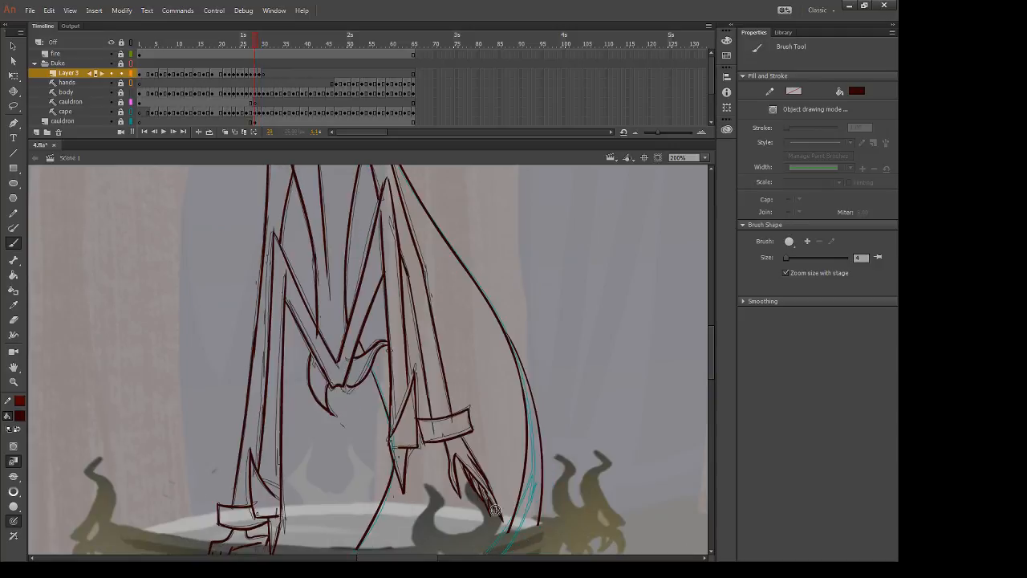
key(period)
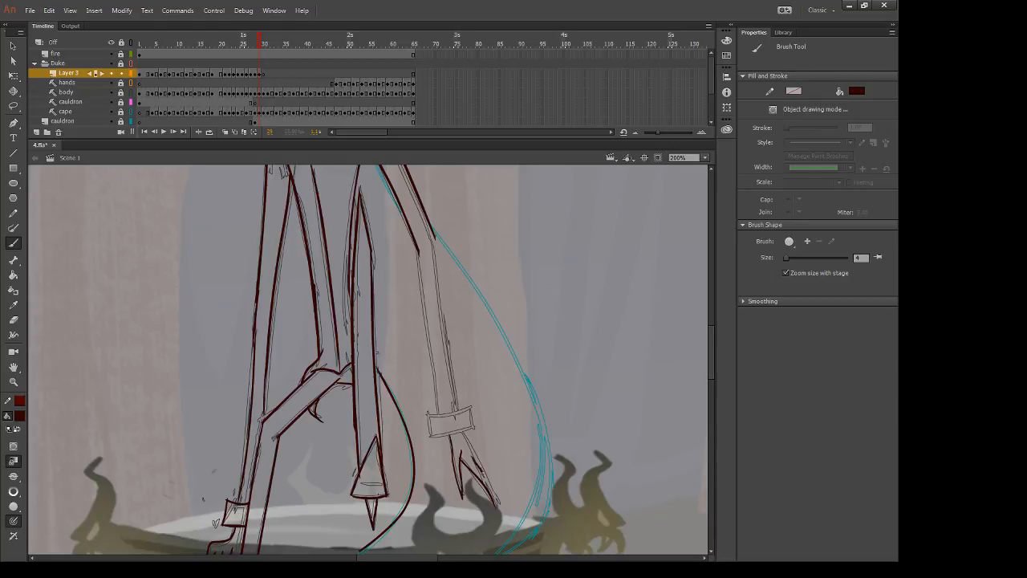
drag(481, 472, 498, 512)
drag(462, 438, 466, 497)
Step: Ink the cuff around the right wrist, redo its misplaced strokes, and erase the overshooting corners
drag(429, 412, 433, 438)
mouse_move(429, 415)
mouse_down()
mouse_move(473, 406)
mouse_move(432, 441)
mouse_move(476, 414)
mouse_up()
key(ctrl+z)
key(ctrl+z)
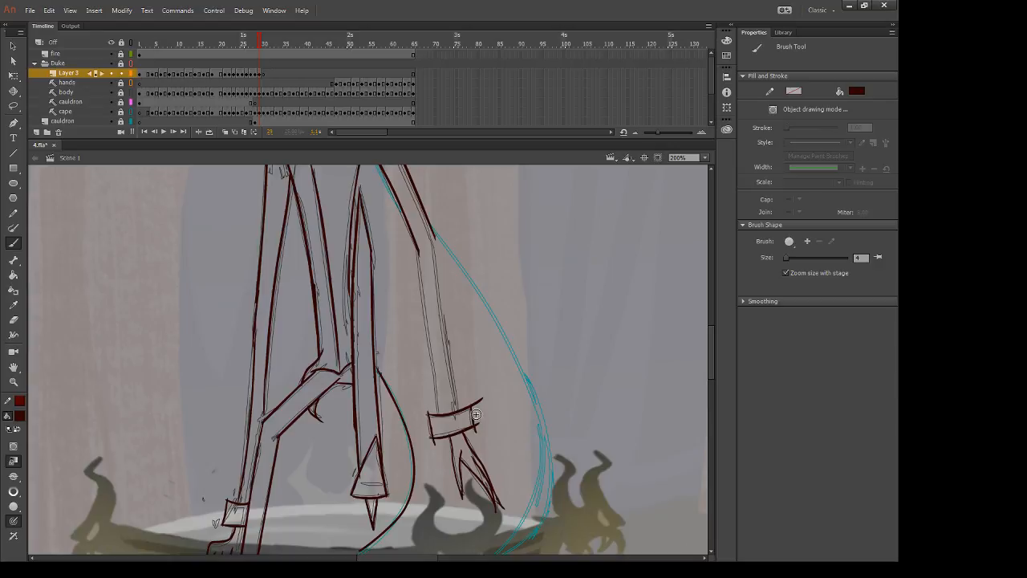
key(e)
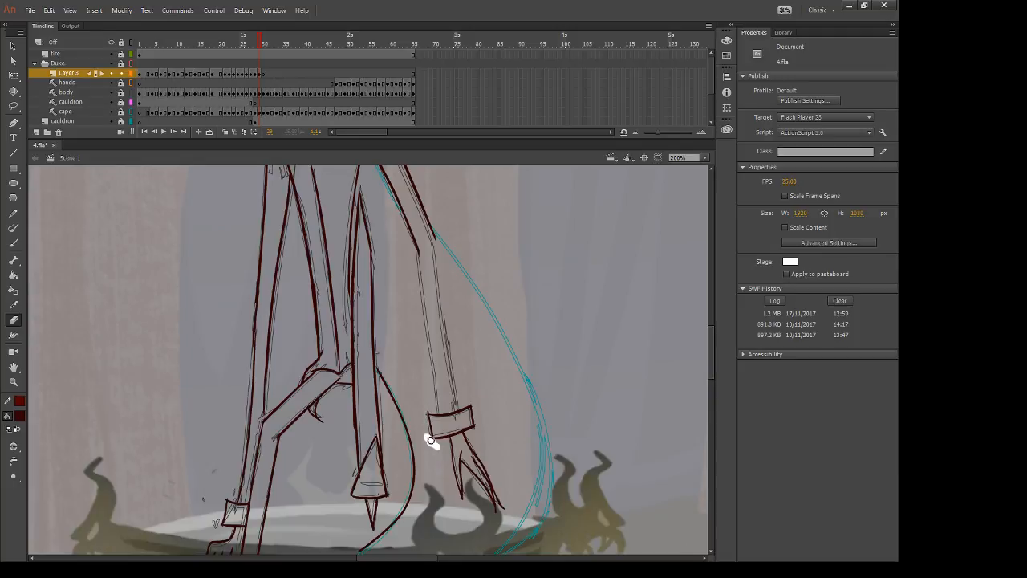
Step: Erase the overshooting strokes at the right hand's fingertips and compare the hand with frame 28
drag(501, 508, 499, 485)
drag(541, 482, 534, 407)
key(b)
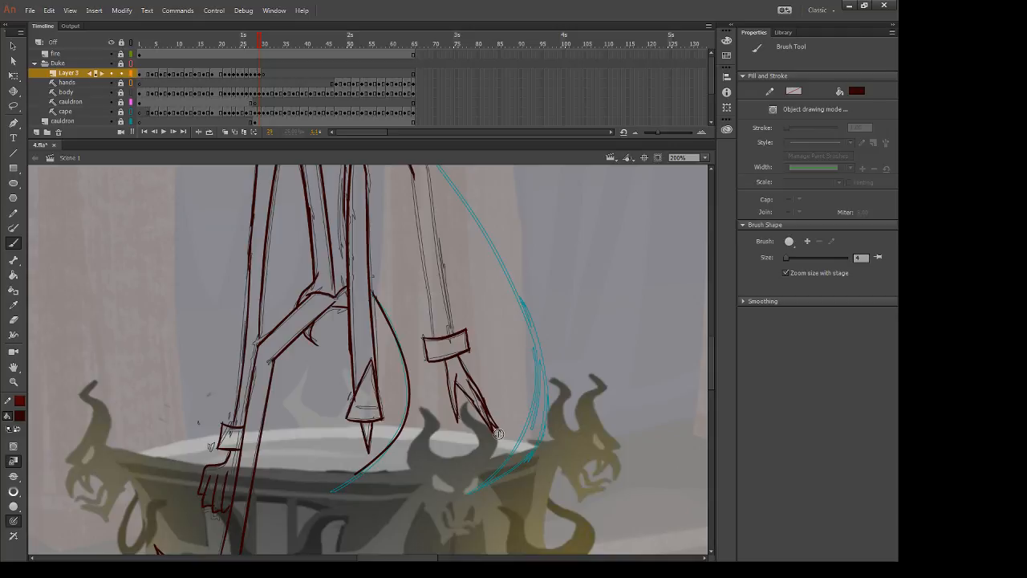
key(comma)
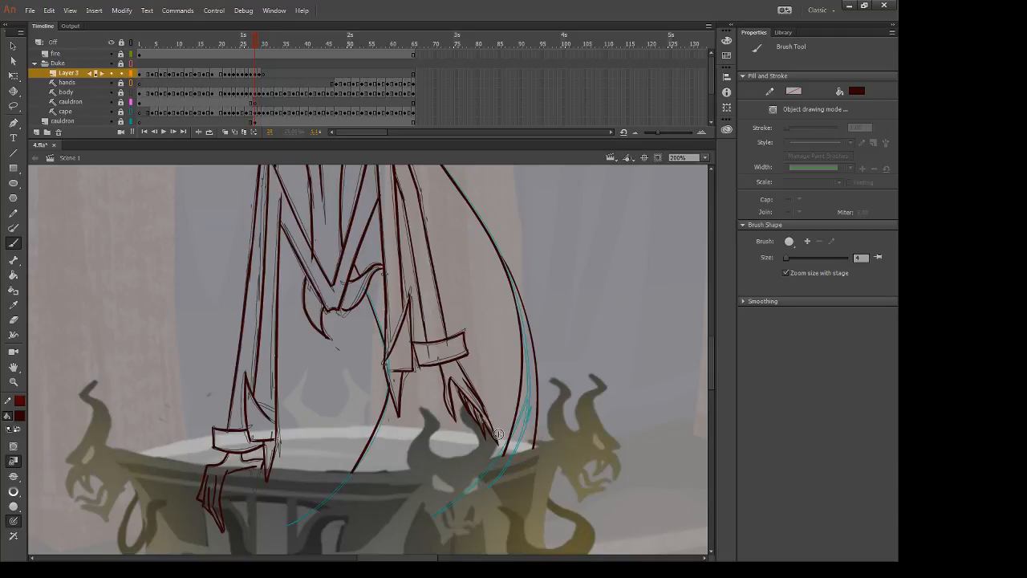
key(period)
key(period)
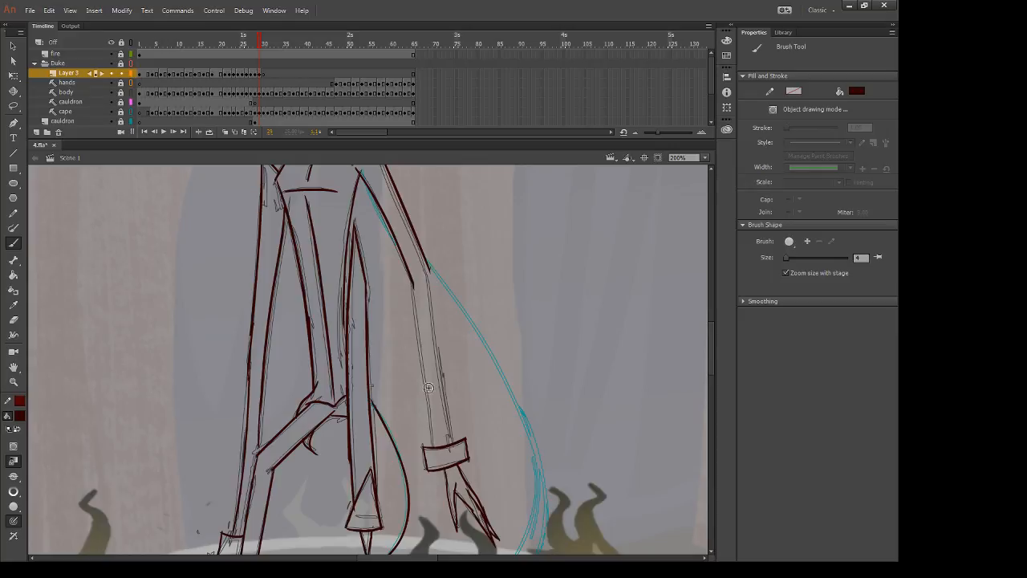
Step: Try to ink the inner edge of the right forearm from the elbow to the cuff
mouse_move(486, 257)
mouse_down()
mouse_move(471, 278)
mouse_move(454, 439)
mouse_up()
key(ctrl+z)
key(ctrl+z)
drag(415, 284, 442, 439)
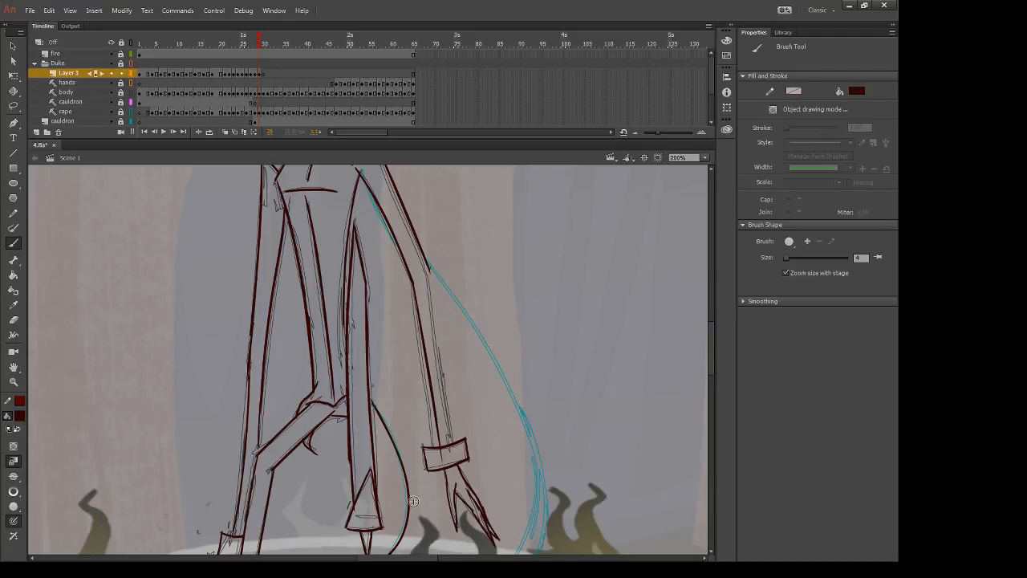
key(ctrl+z)
key(ctrl+z)
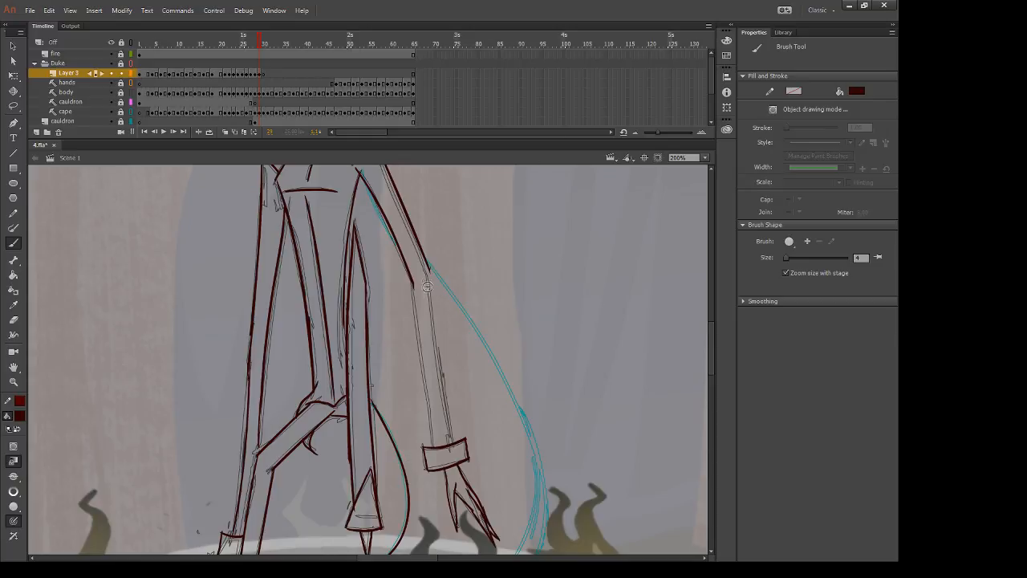
Step: Ink both edges of the right forearm from elbow to cuff, redrawing misplaced strokes and erasing the overlap on the cuff
drag(430, 275, 436, 338)
key(ctrl+z)
key(e)
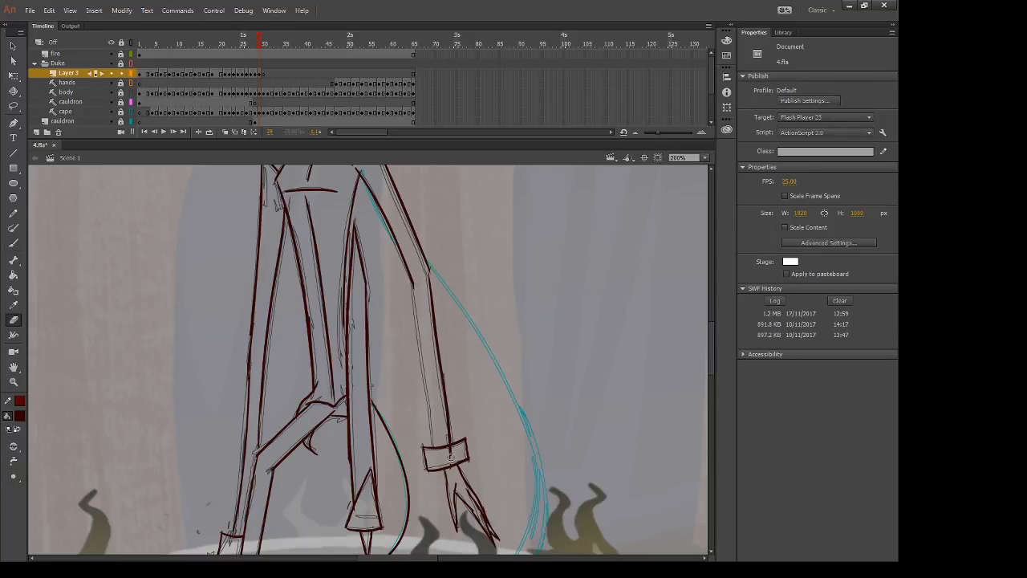
key(b)
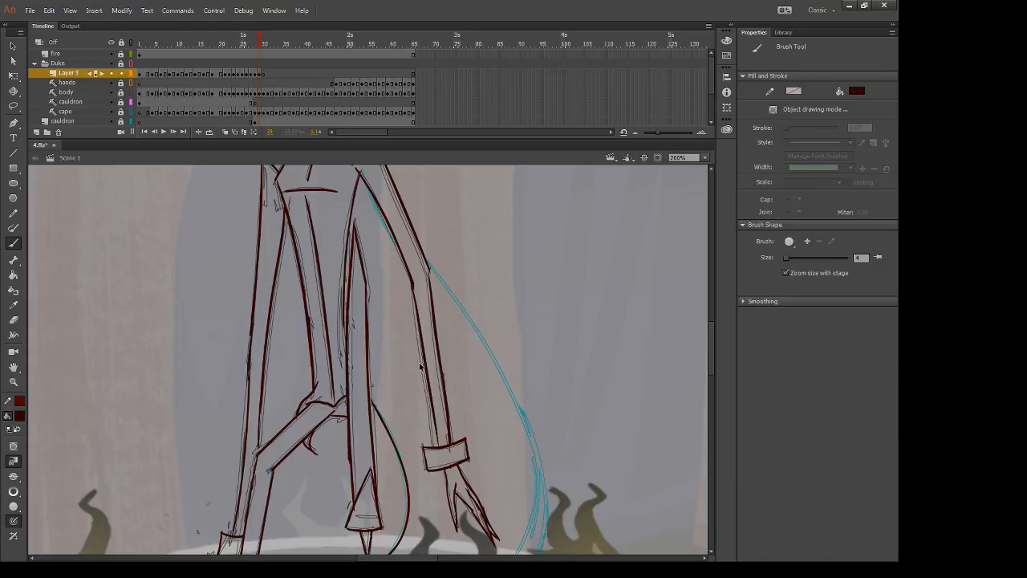
drag(413, 285, 425, 447)
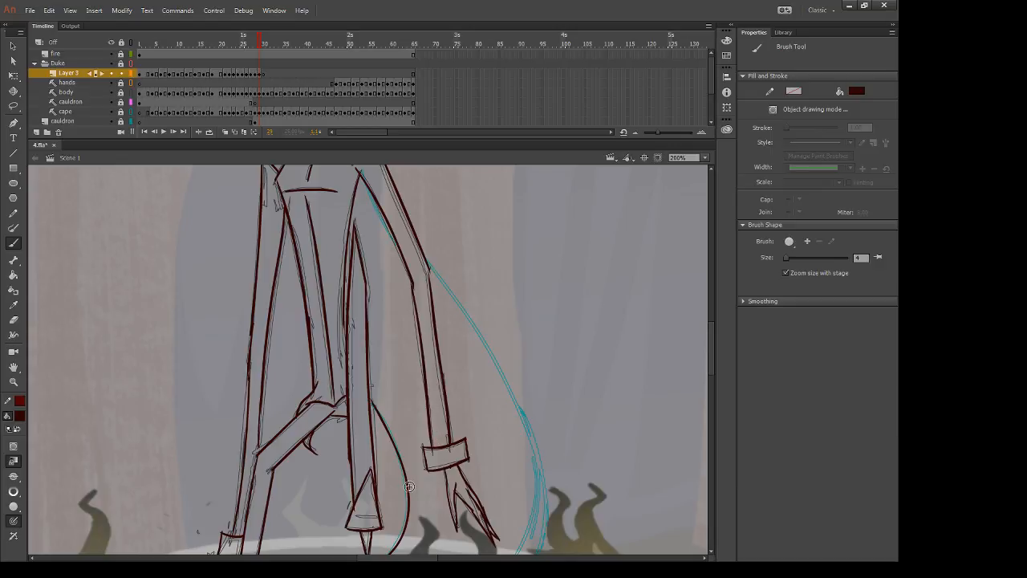
key(ctrl+z)
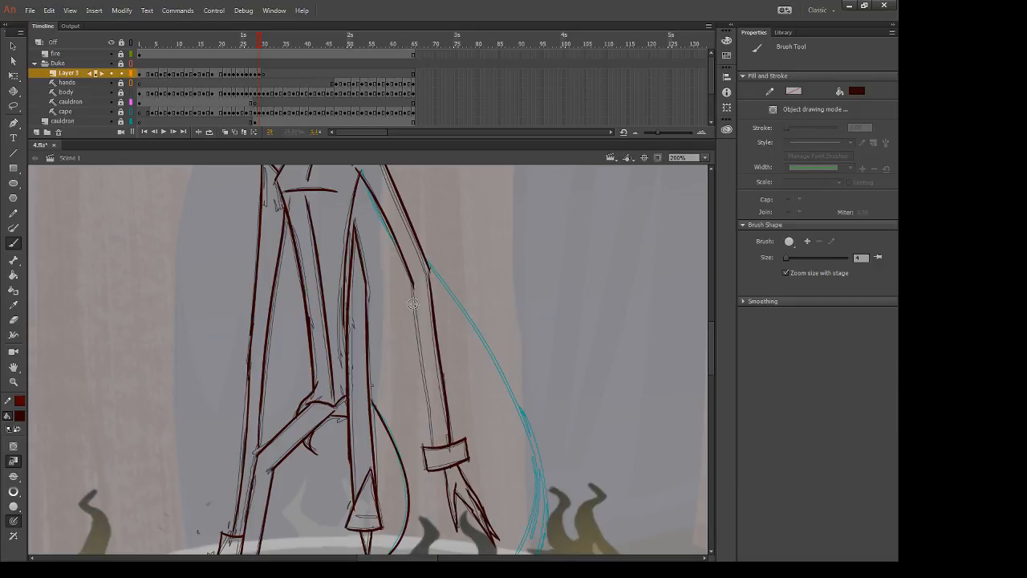
drag(412, 285, 426, 458)
key(e)
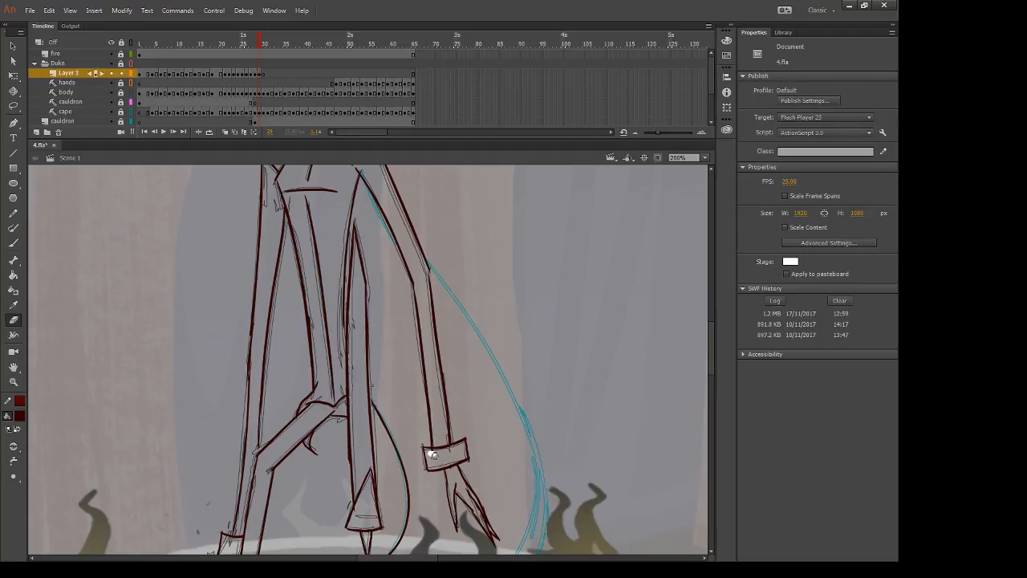
Step: Ink the outer cape edge sweeping from the right elbow down to the cauldron, using frame 28 as reference
key(period)
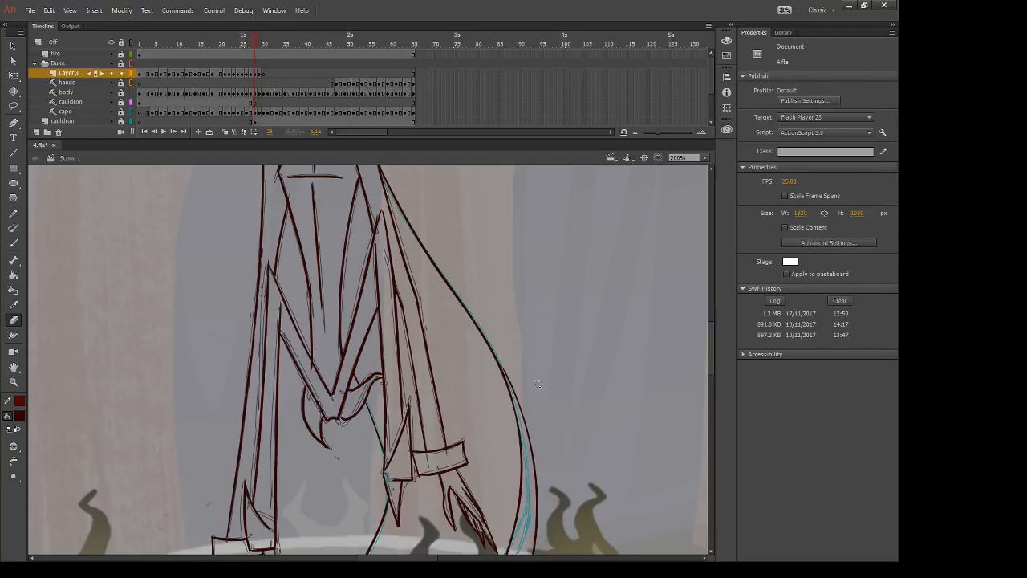
key(comma)
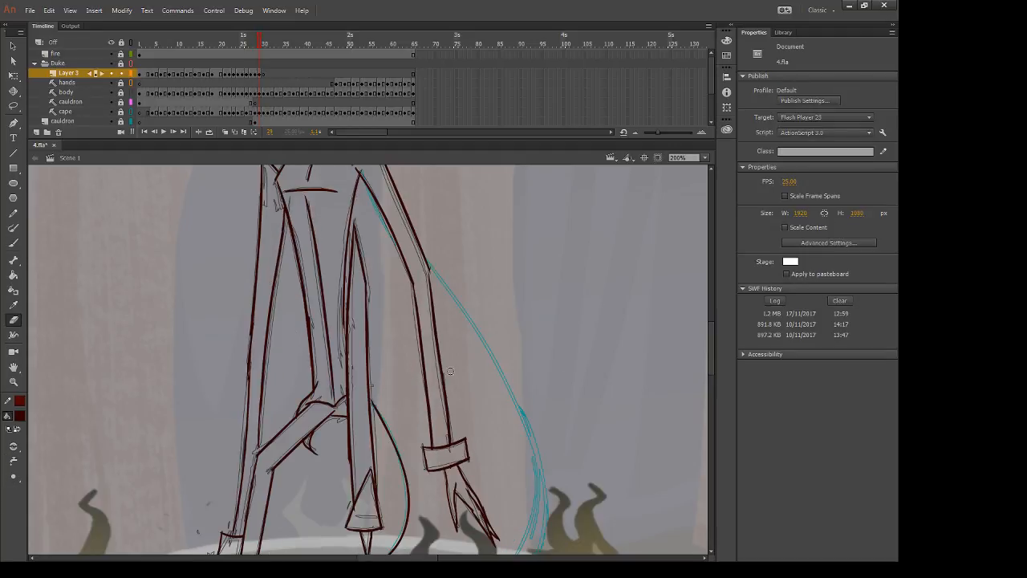
drag(450, 371, 354, 360)
key(b)
drag(328, 245, 453, 525)
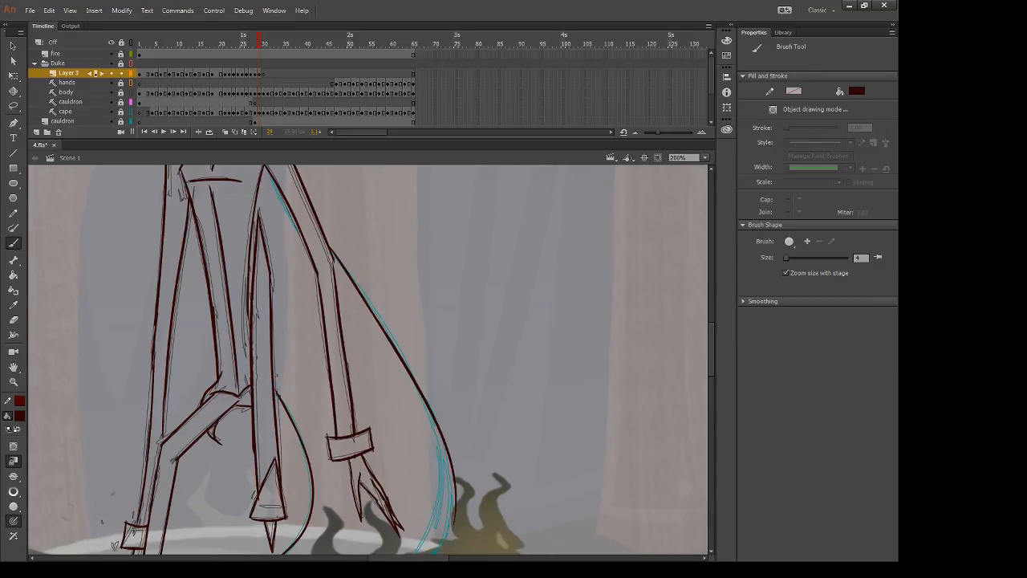
Step: Ink the cape's inner fold line on the right side, redrawing it until it fits, and erase the ends overshooting the cauldron rim
drag(423, 392, 433, 556)
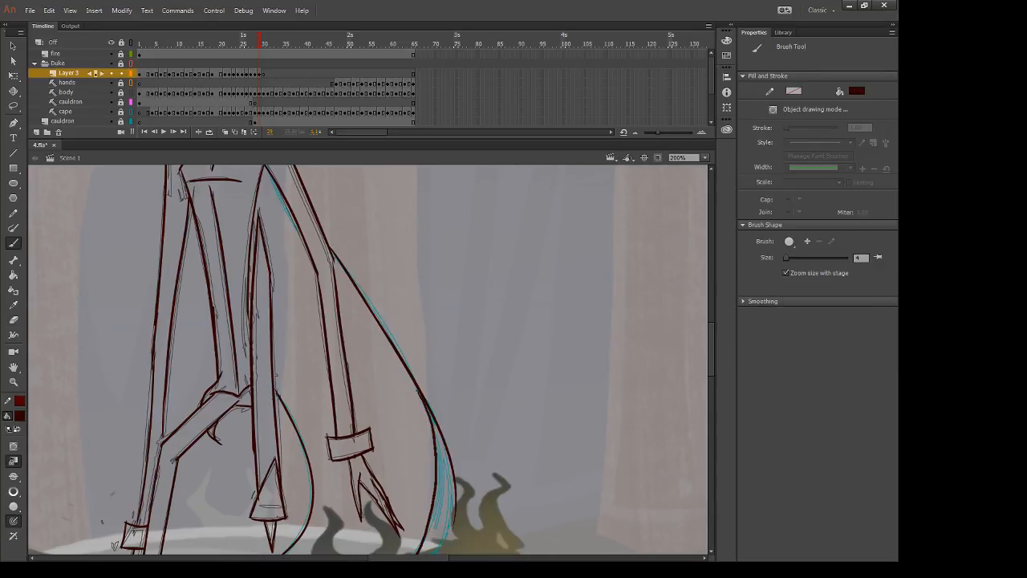
key(ctrl+z)
drag(455, 450, 457, 333)
key(comma)
key(period)
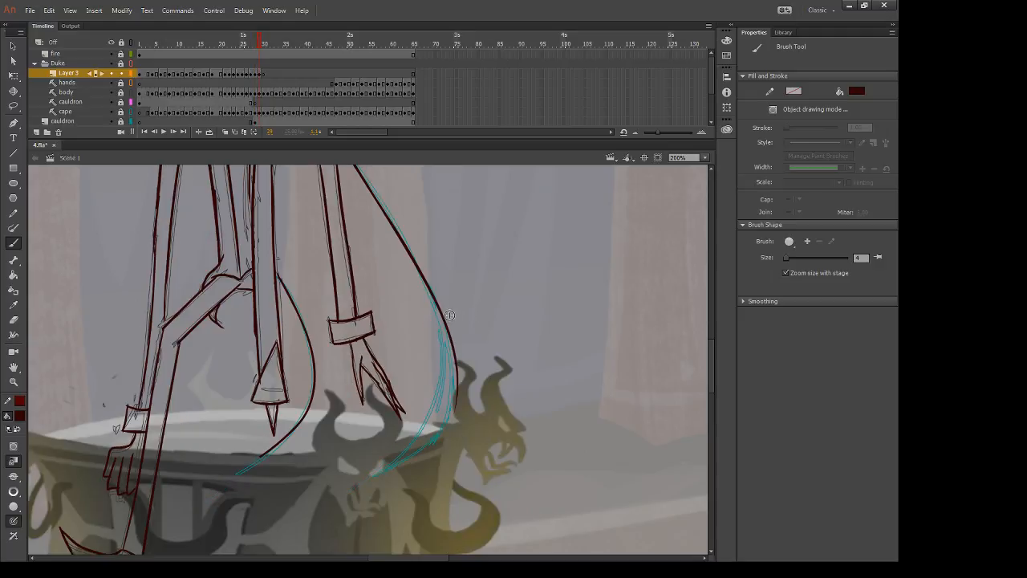
mouse_move(429, 288)
mouse_down()
mouse_move(439, 353)
mouse_move(377, 464)
mouse_up()
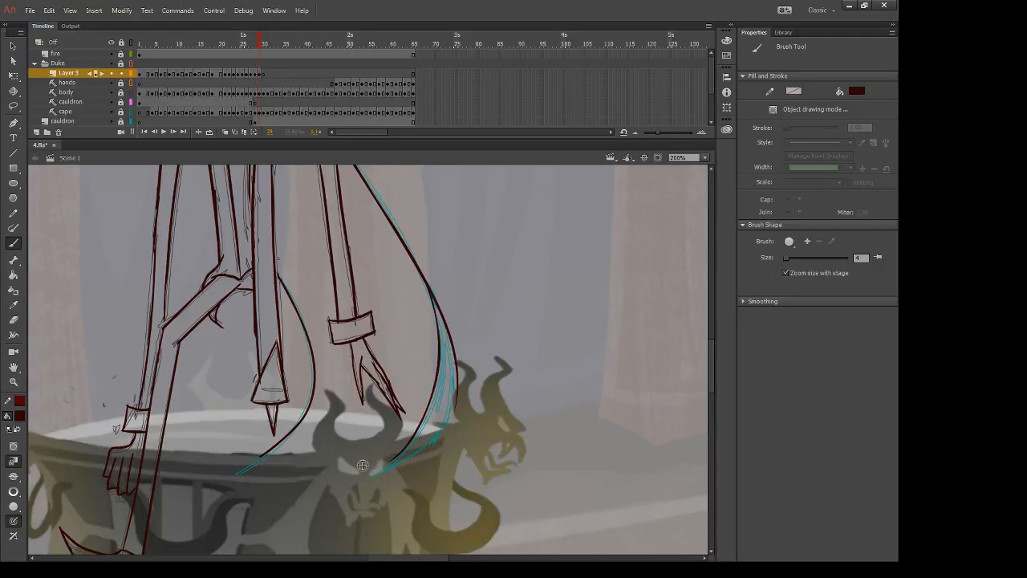
key(ctrl+z)
key(ctrl+z)
mouse_move(423, 273)
mouse_down()
mouse_move(438, 337)
mouse_move(374, 473)
mouse_up()
key(e)
drag(450, 442, 459, 425)
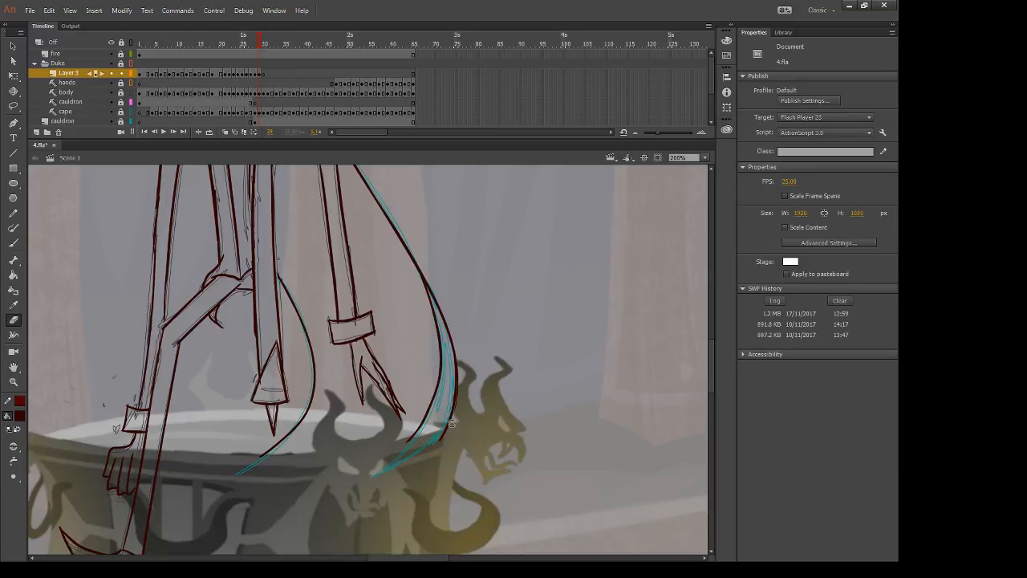
Step: Look over the inked upper body in frame 29 and move on to the head of the frame 30 sketch
key(period)
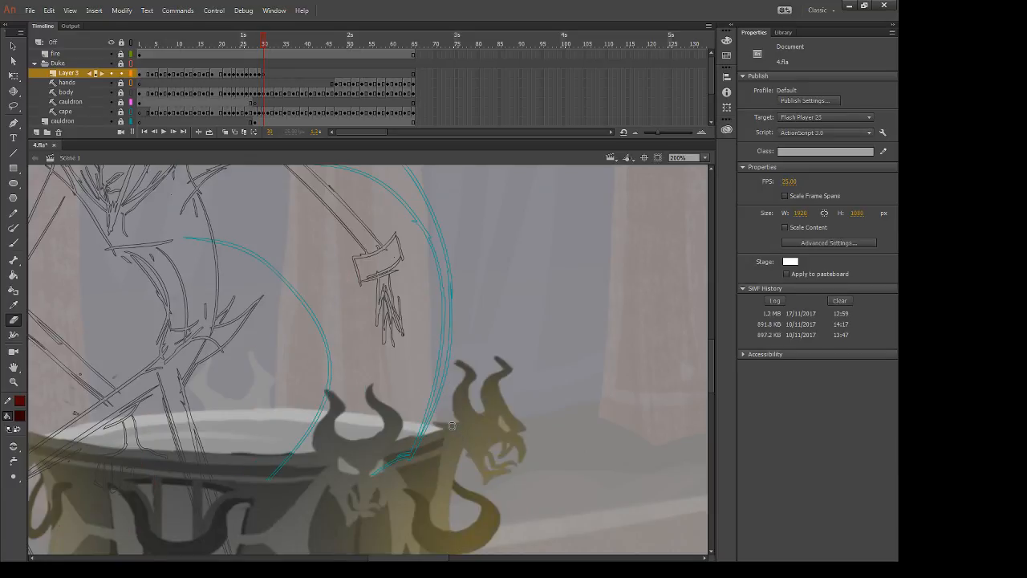
key(comma)
drag(443, 239, 480, 374)
drag(488, 337, 568, 531)
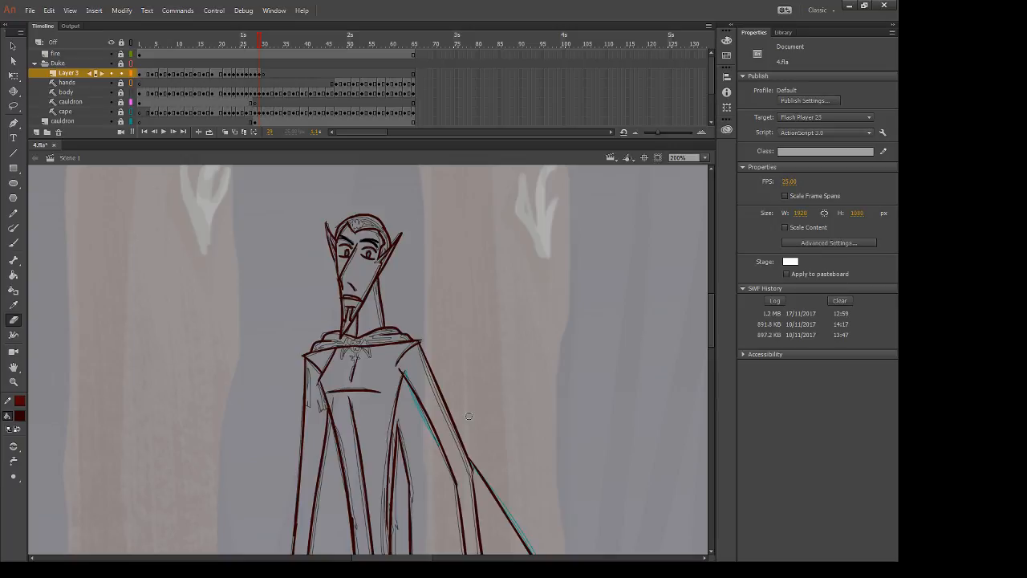
key(period)
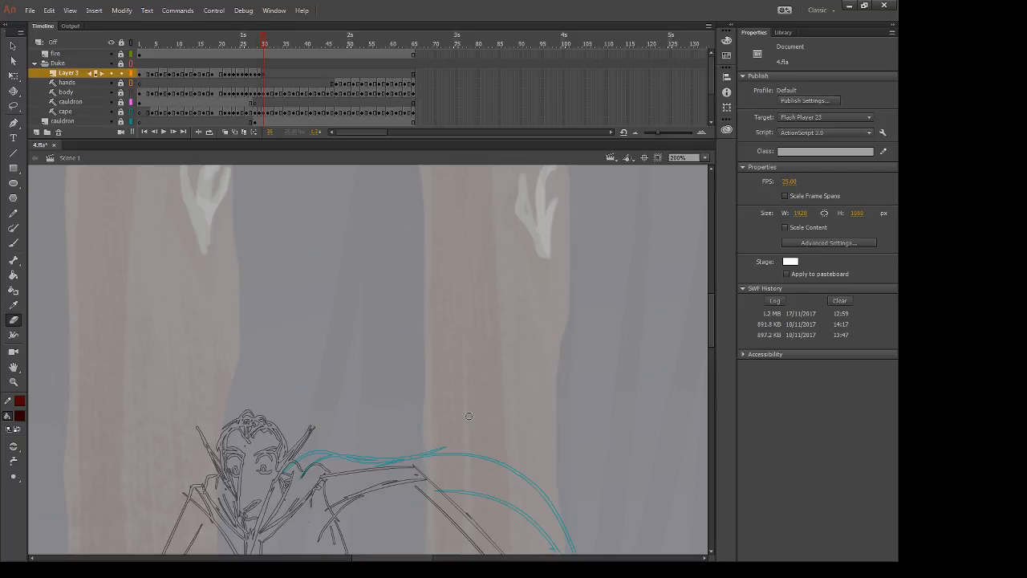
mouse_move(469, 415)
mouse_down()
mouse_move(447, 326)
mouse_move(416, 336)
mouse_up()
key(b)
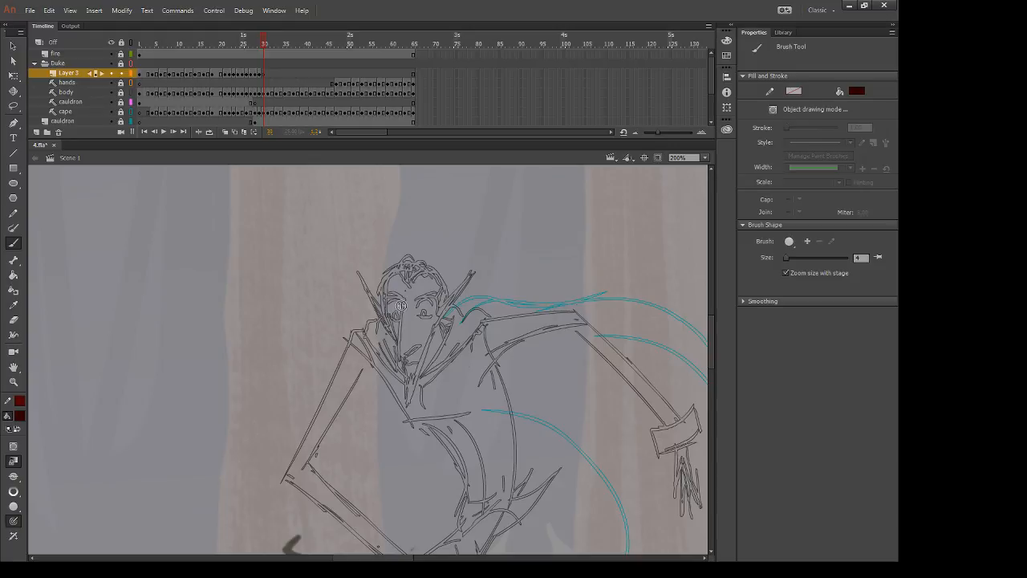
Step: Ink the long nose line and the short stroke under it in frame 30, redrawing misplaced strokes and erasing the overshoot
drag(395, 309, 396, 400)
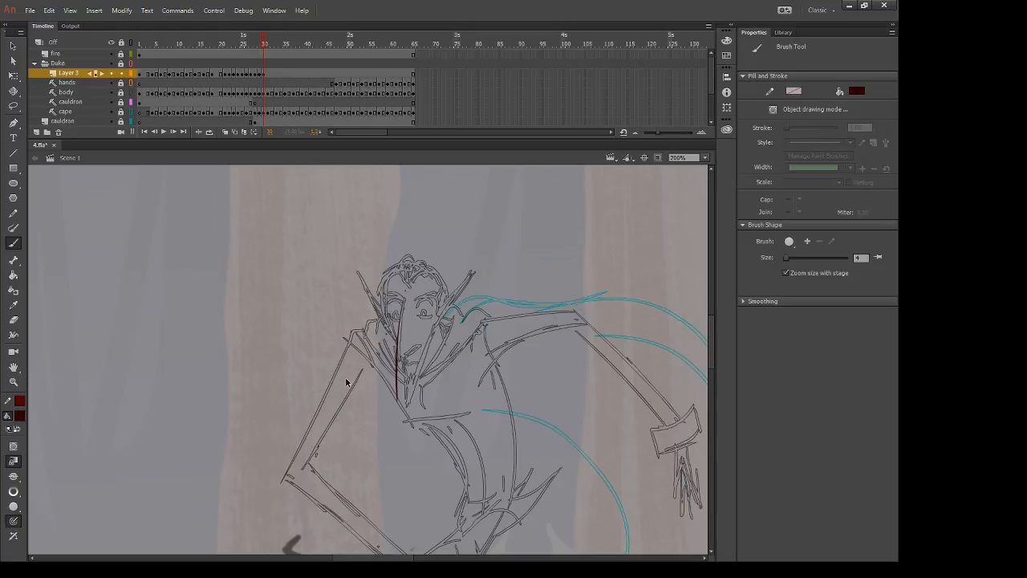
key(ctrl+z)
mouse_move(405, 295)
mouse_down()
mouse_move(395, 389)
mouse_move(418, 351)
mouse_up()
key(ctrl+z)
drag(398, 364, 422, 345)
key(e)
drag(396, 389, 396, 370)
key(comma)
key(period)
key(ctrl+a)
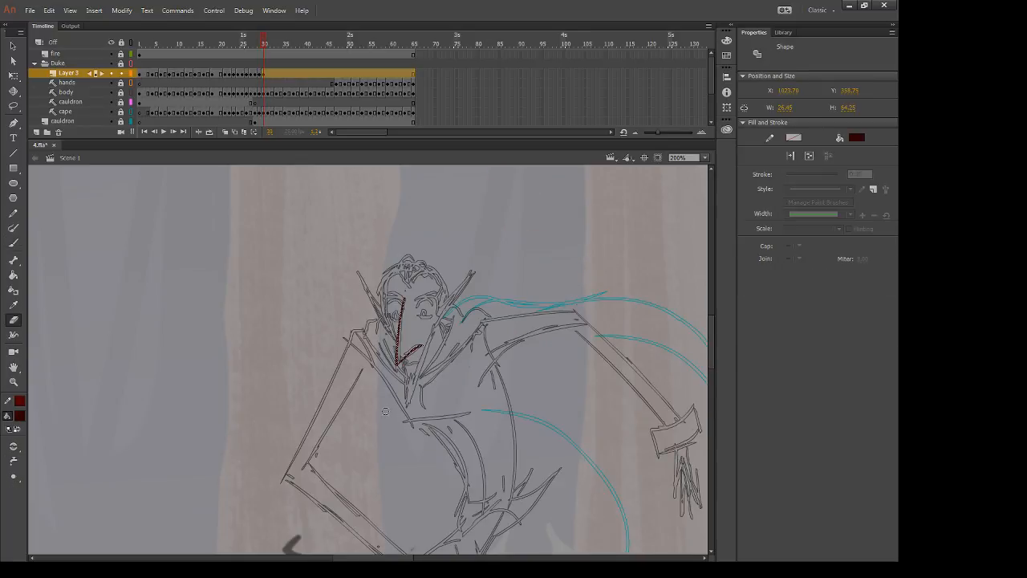
key(ctrl+equal)
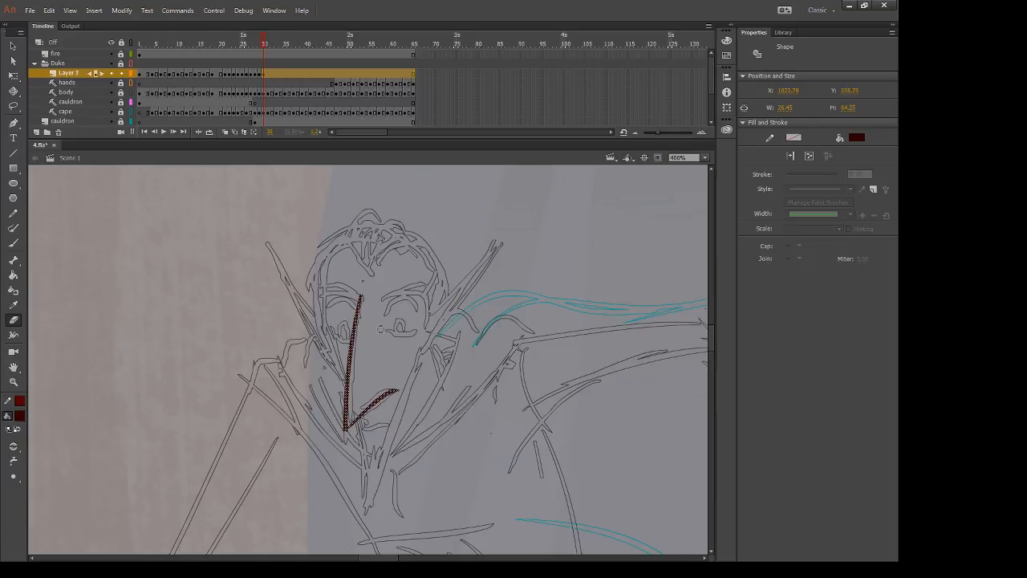
key(v)
Step: Ink the front line of the chin below the nose and the pointed left ear
key(b)
drag(357, 418, 363, 546)
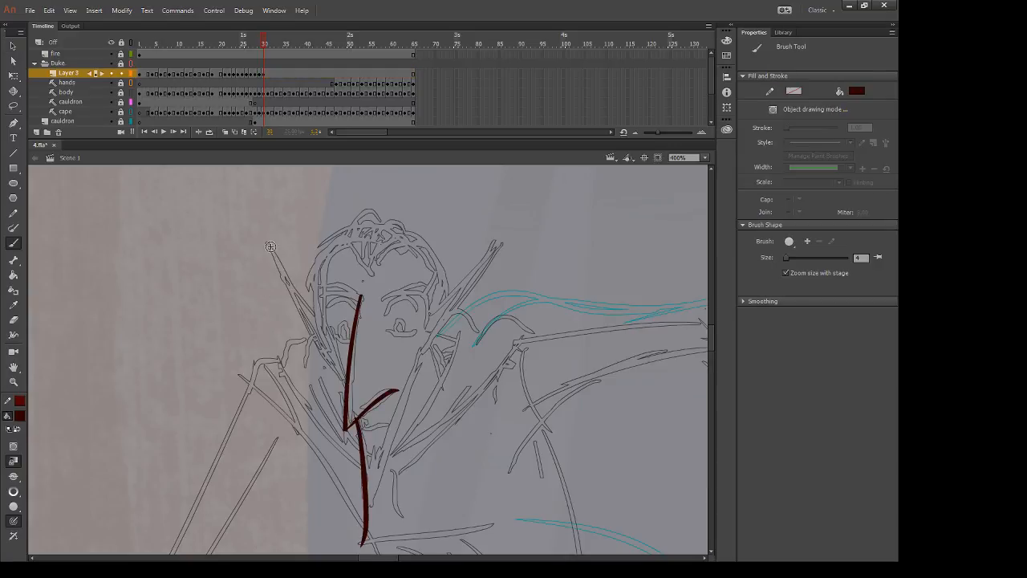
drag(269, 240, 328, 345)
key(ctrl+z)
drag(271, 253, 277, 375)
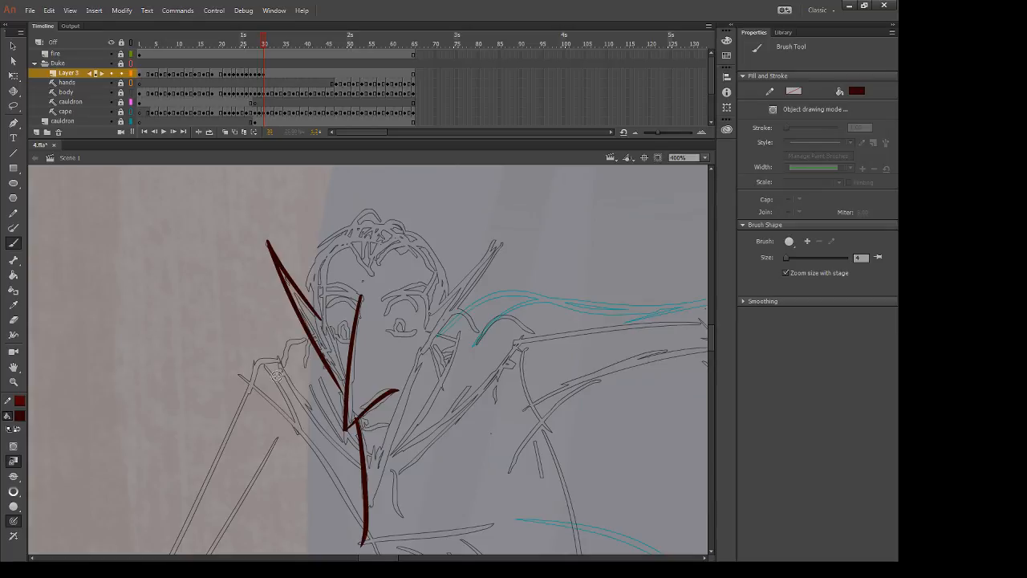
Step: Ink the left side of the face down from the temple and the hairline with its widow's peak
drag(328, 248, 321, 322)
key(ctrl+z)
mouse_move(325, 251)
mouse_down()
mouse_move(322, 338)
mouse_move(345, 377)
mouse_up()
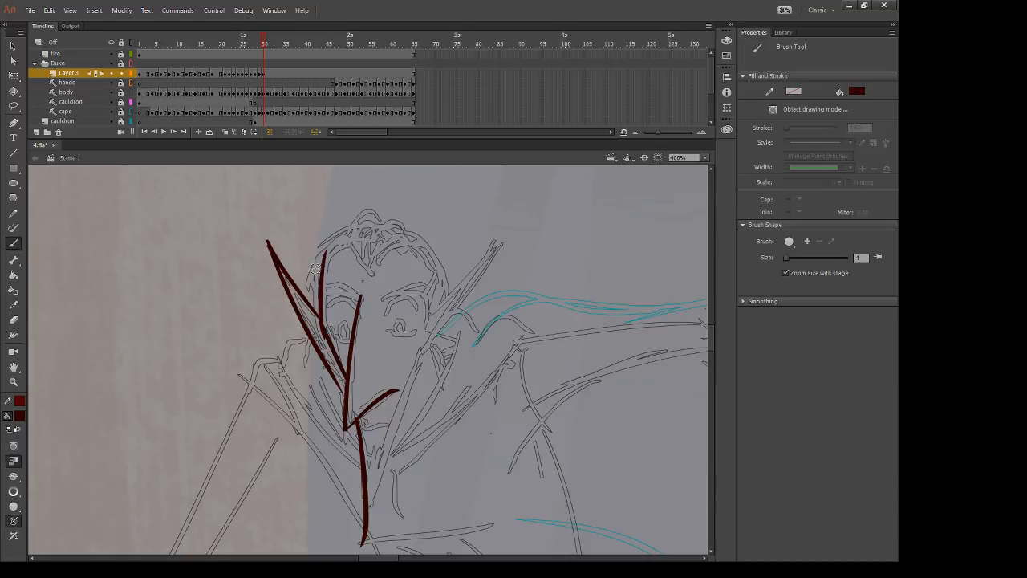
mouse_move(343, 241)
mouse_down()
mouse_move(416, 245)
mouse_move(368, 278)
mouse_move(376, 274)
mouse_move(321, 272)
mouse_up()
key(e)
key(b)
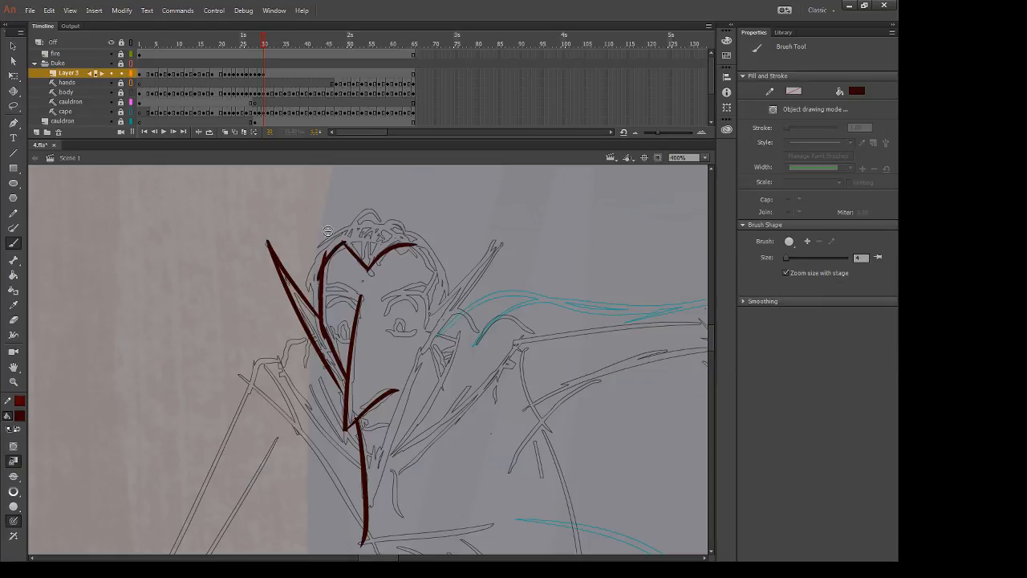
Step: Ink the outer hair contour over the skull plus the right ear and jaw down to the chin, trimming the ear tip
drag(326, 233, 319, 314)
key(e)
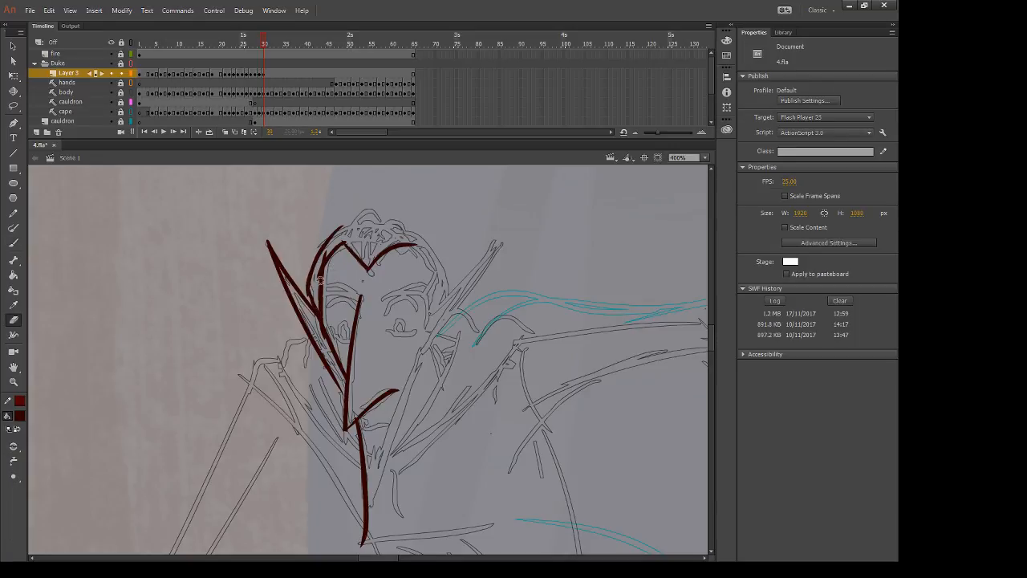
key(b)
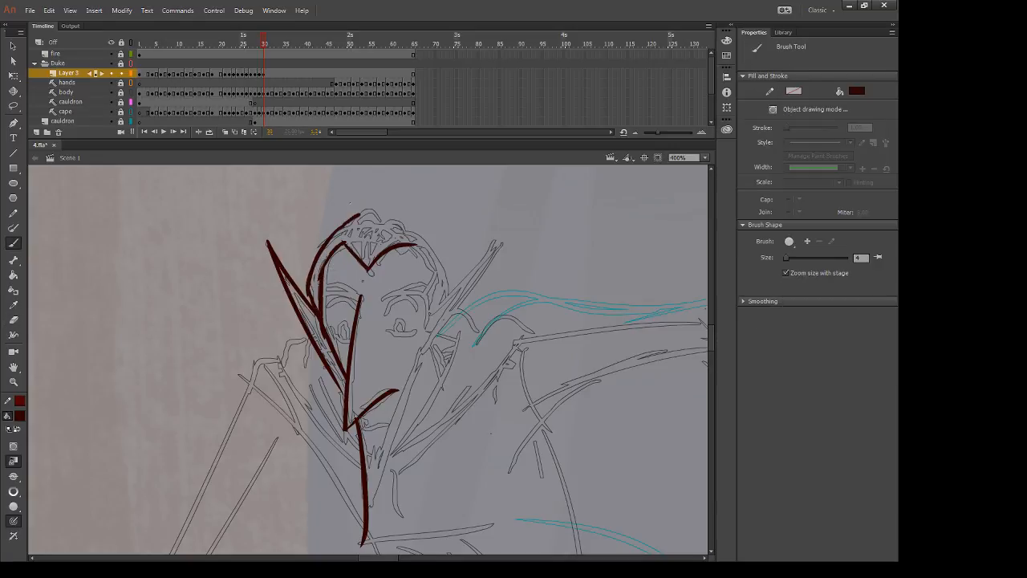
mouse_move(358, 213)
mouse_down()
mouse_move(454, 281)
mouse_move(495, 269)
mouse_move(514, 225)
mouse_move(417, 369)
mouse_move(364, 543)
mouse_up()
key(e)
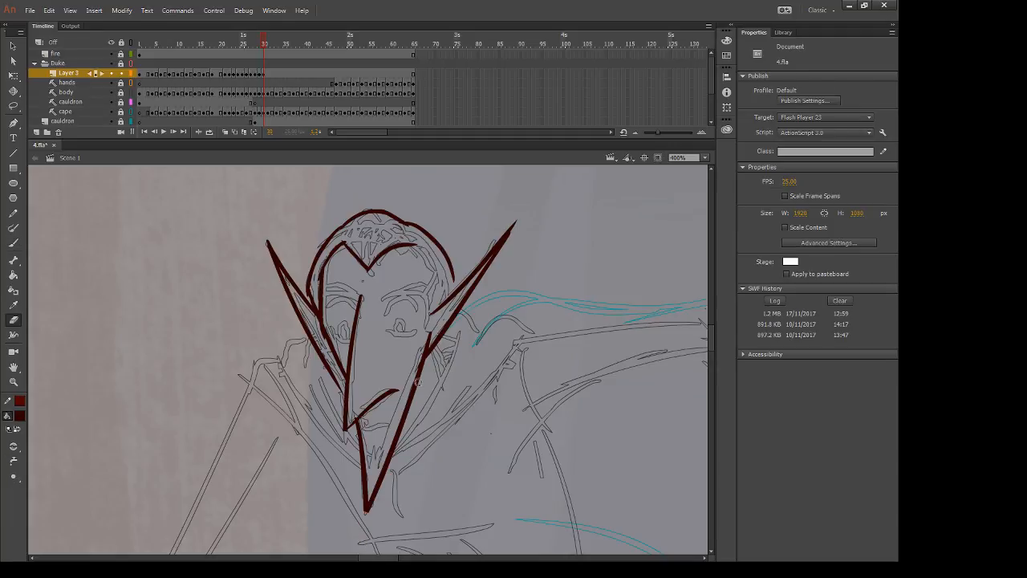
drag(518, 219, 511, 225)
Step: Ink the inner lines of both ears and erase the excess where the left one meets the face
key(b)
drag(464, 294, 435, 331)
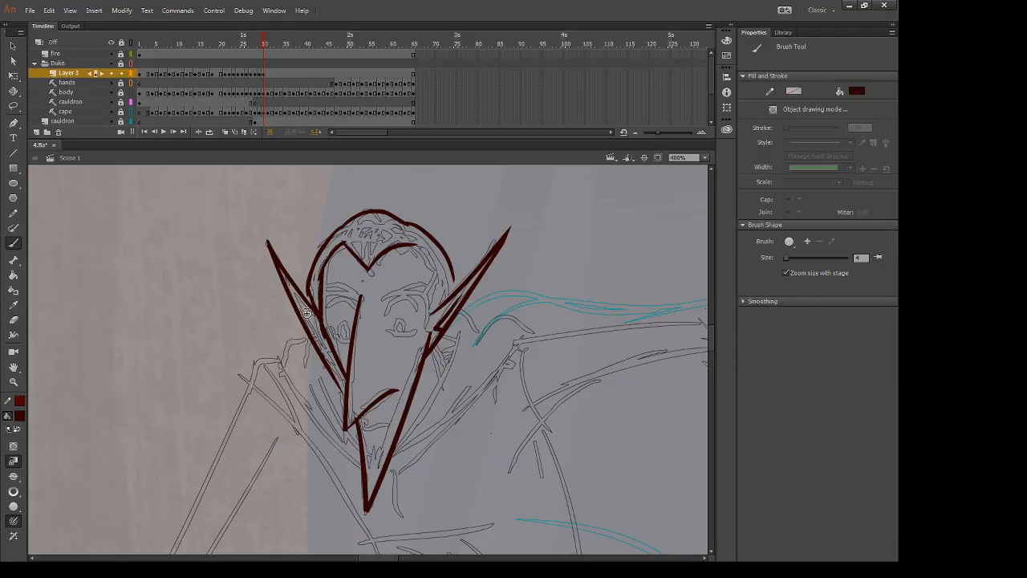
drag(300, 302, 330, 352)
key(e)
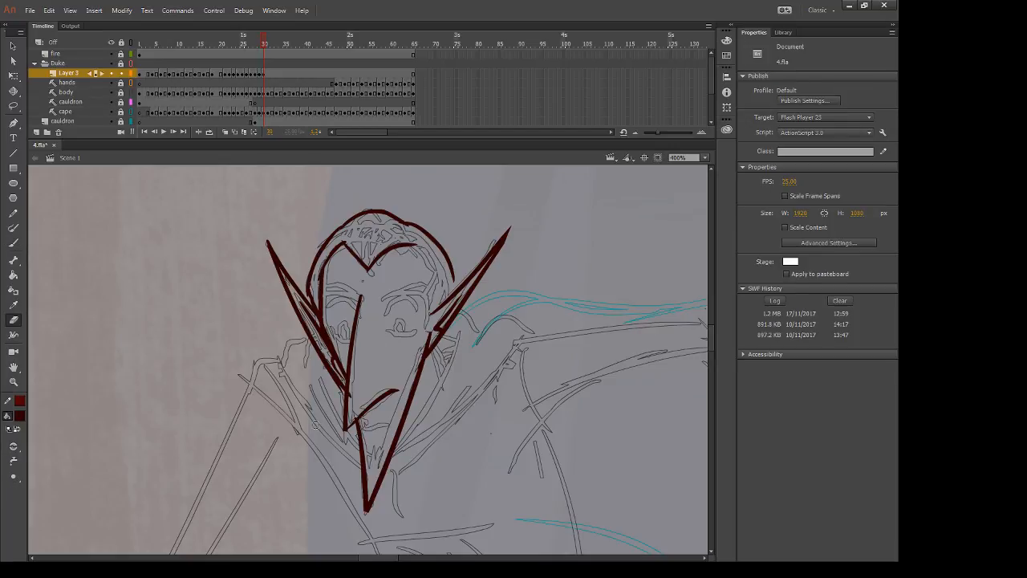
key(b)
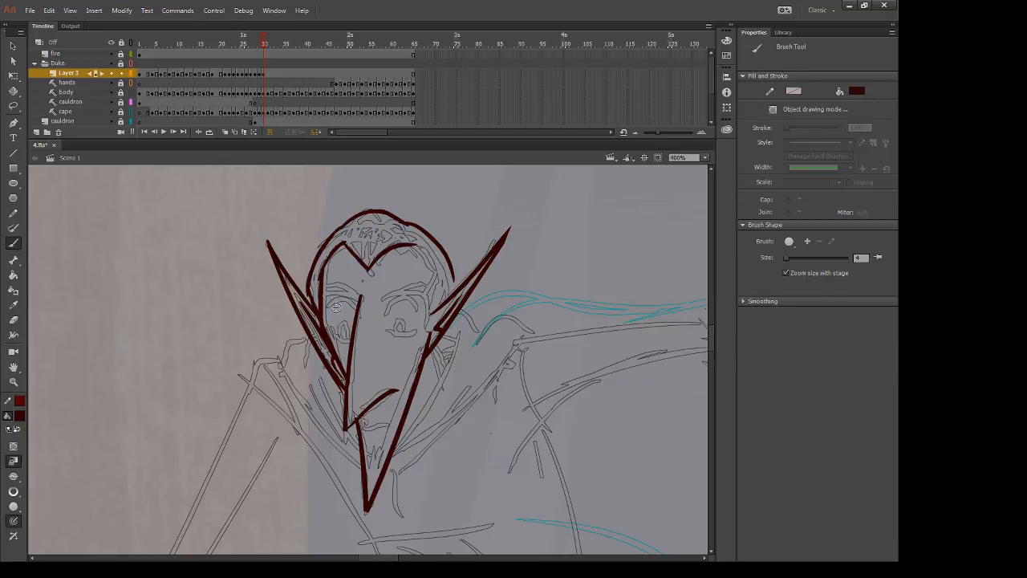
Step: Ink the upper lids, lower lids and pupils of both eyes on frame 30
mouse_move(328, 307)
mouse_down()
mouse_move(389, 301)
mouse_move(418, 313)
mouse_move(400, 335)
mouse_move(416, 331)
mouse_up()
drag(336, 336, 351, 342)
drag(341, 332, 347, 338)
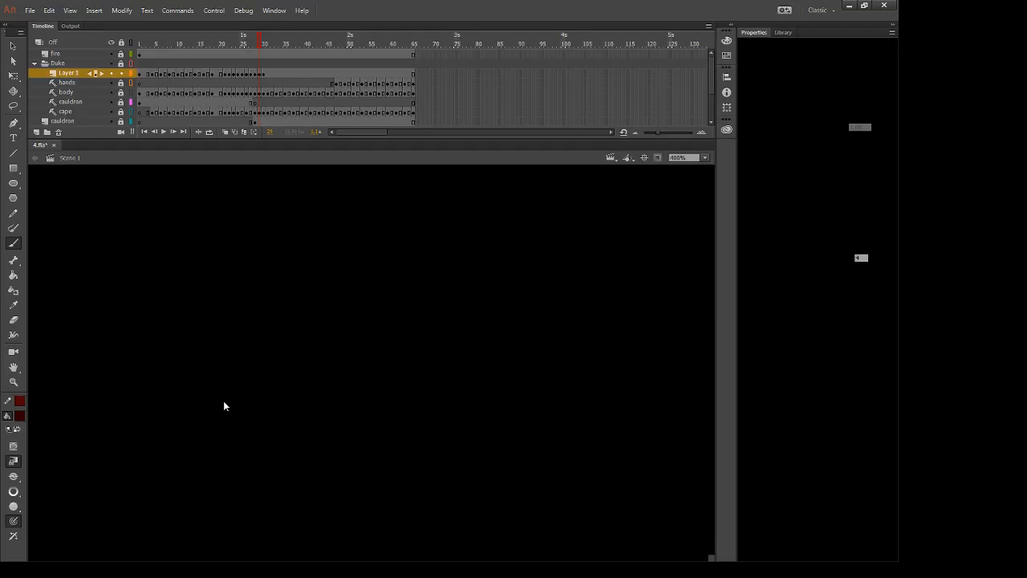
Step: Close and reopen 4.fla, and return to frame 30 on Layer 3
key(ctrl+w)
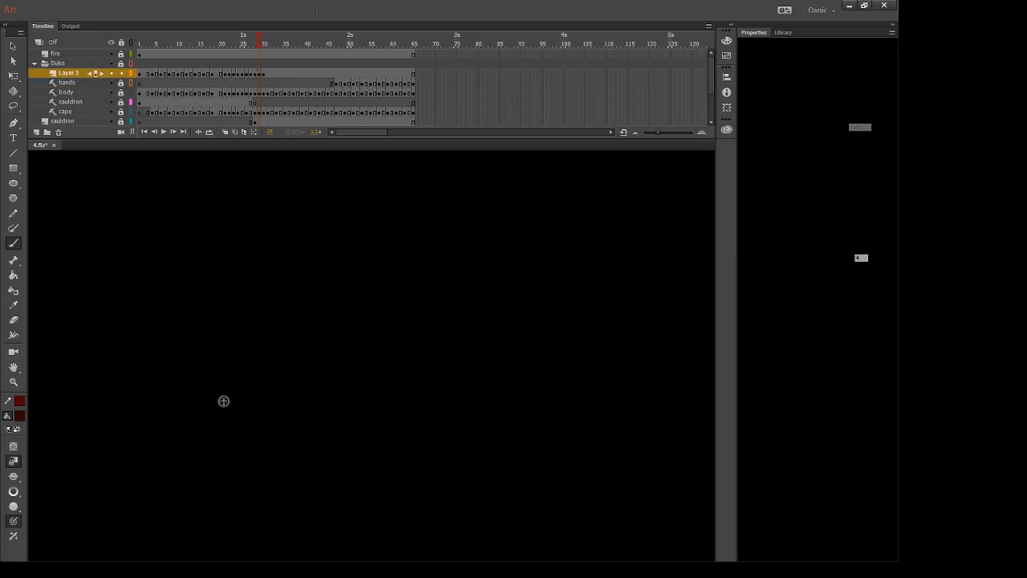
click(886, 8)
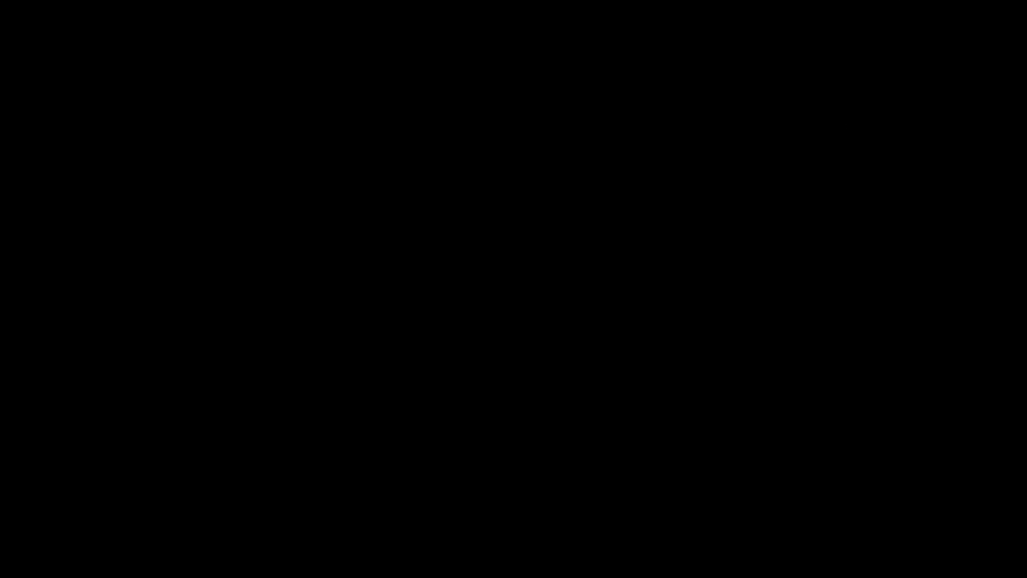
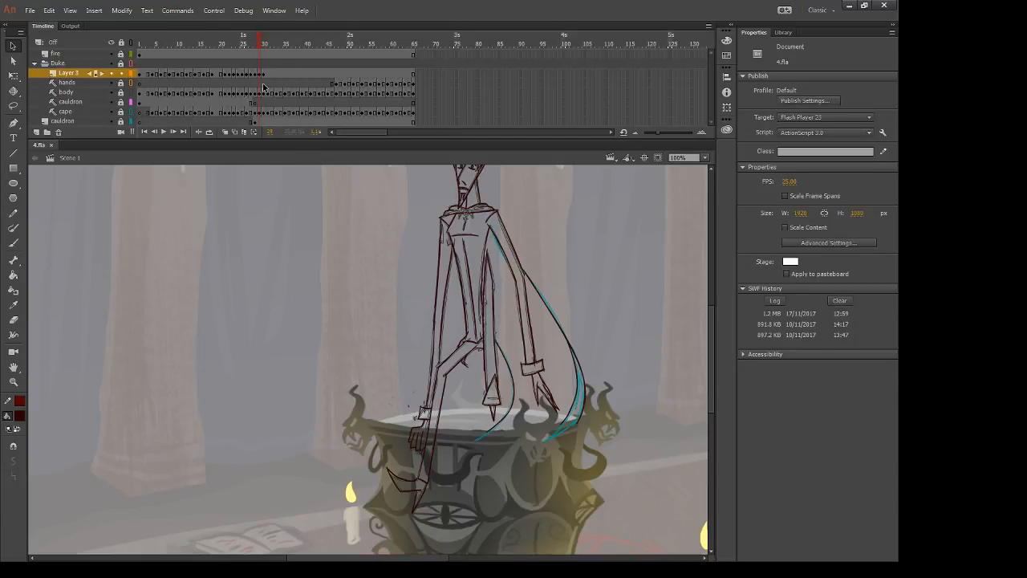
click(263, 73)
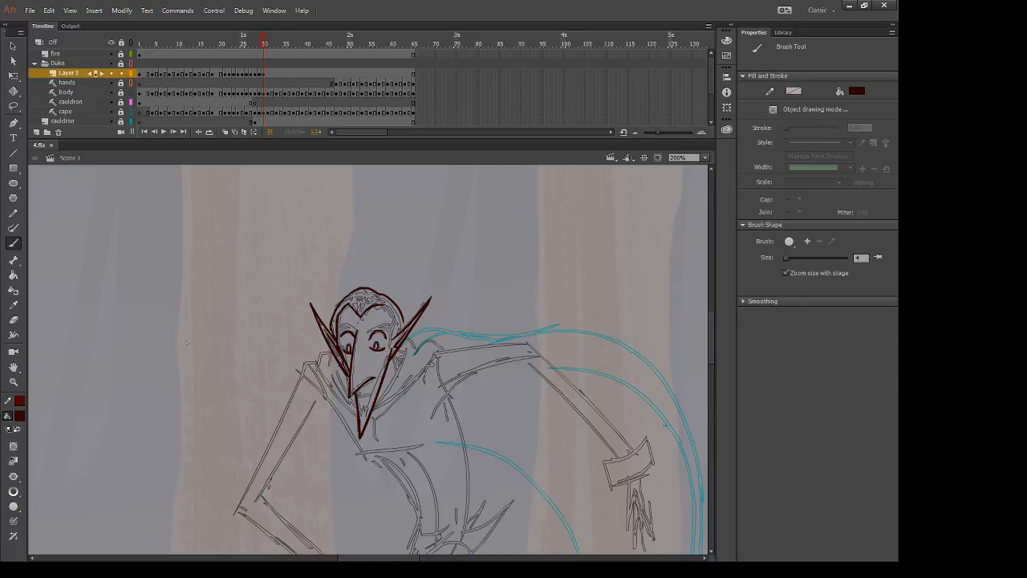
mouse_move(454, 285)
mouse_down()
mouse_move(459, 276)
mouse_move(509, 344)
mouse_move(497, 389)
mouse_up()
key(ctrl+z)
key(ctrl+equal)
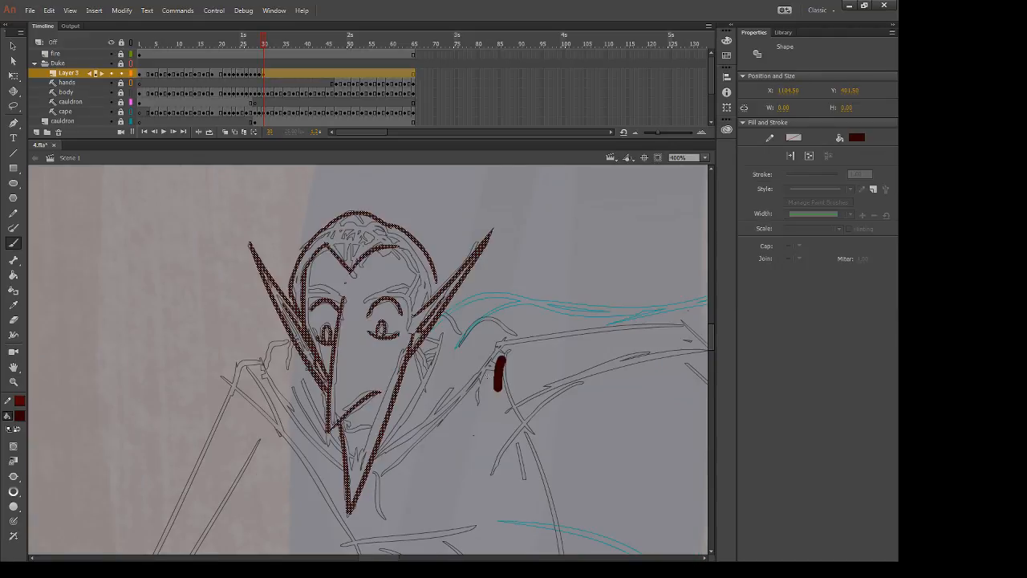
key(ctrl+z)
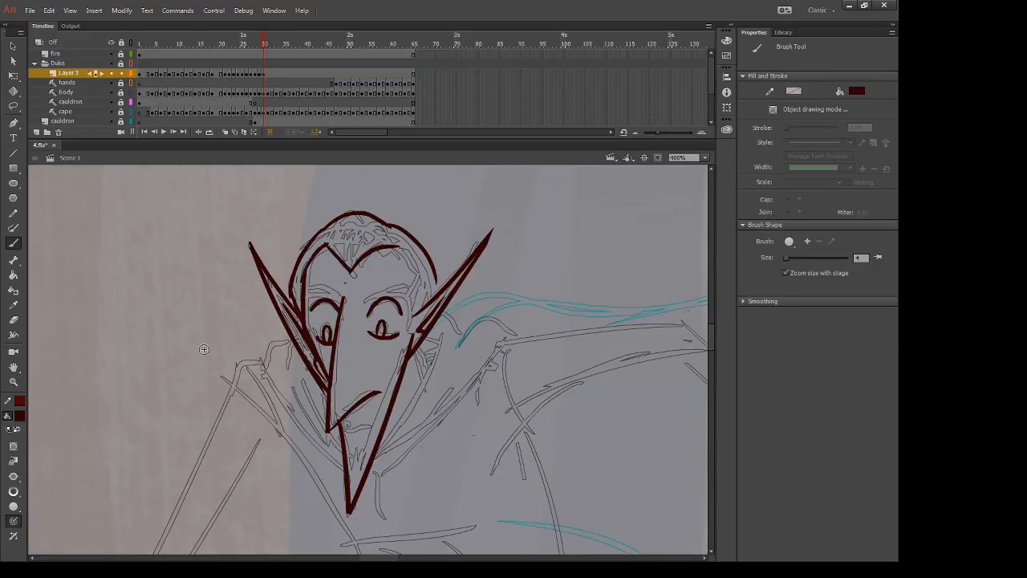
drag(206, 331, 230, 378)
key(ctrl+z)
Step: Ink the mouth and goatee, and close the hairline and hair contour beside the right ear
drag(337, 427, 377, 435)
drag(351, 445, 356, 480)
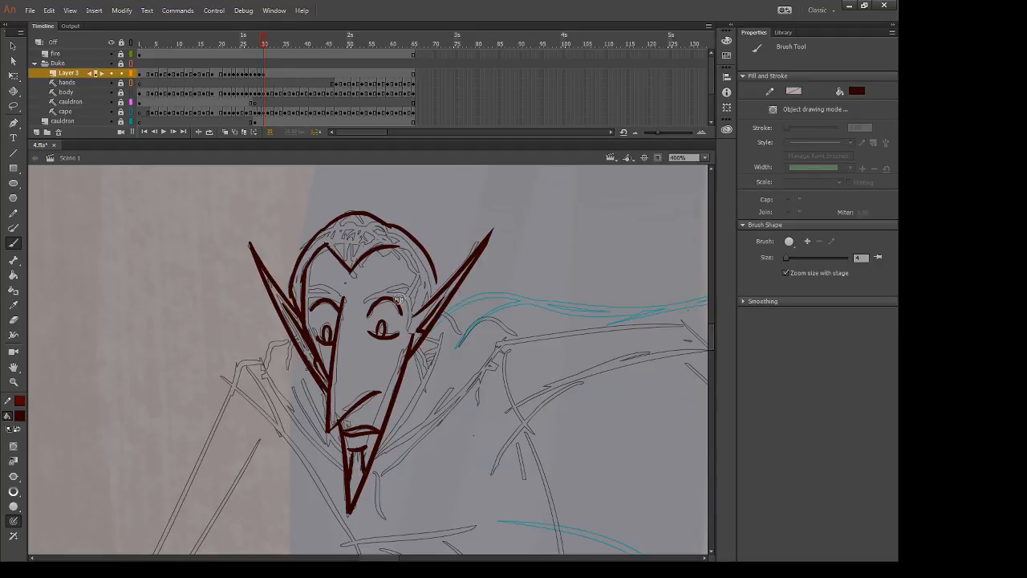
drag(425, 295, 415, 329)
drag(435, 275, 438, 292)
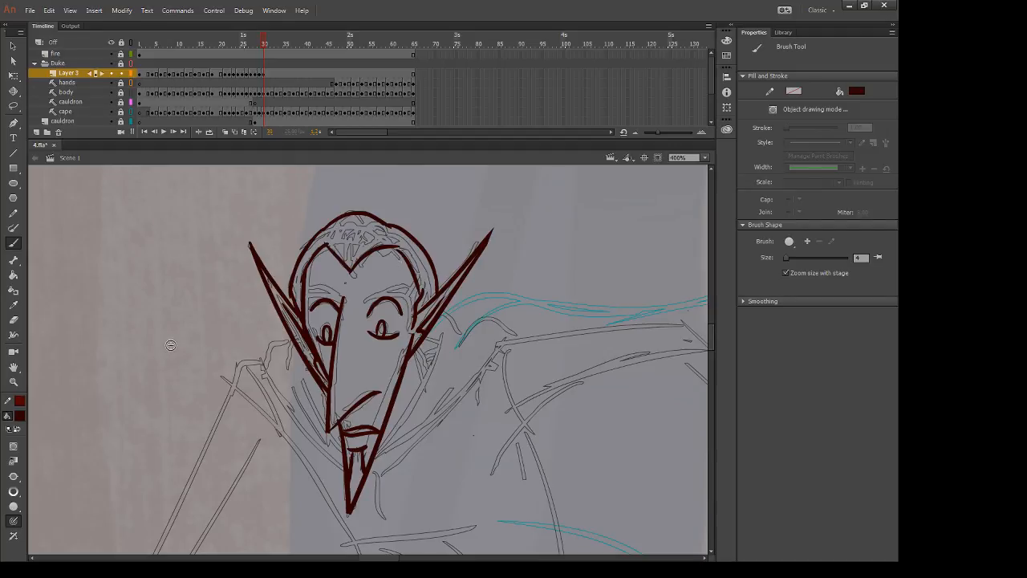
Step: Change the brush fill colour to black and paint both eyebrows above the eyes
drag(170, 369, 236, 340)
key(ctrl+z)
click(20, 418)
mouse_move(367, 303)
mouse_down()
mouse_move(410, 297)
mouse_move(385, 295)
mouse_move(406, 285)
mouse_up()
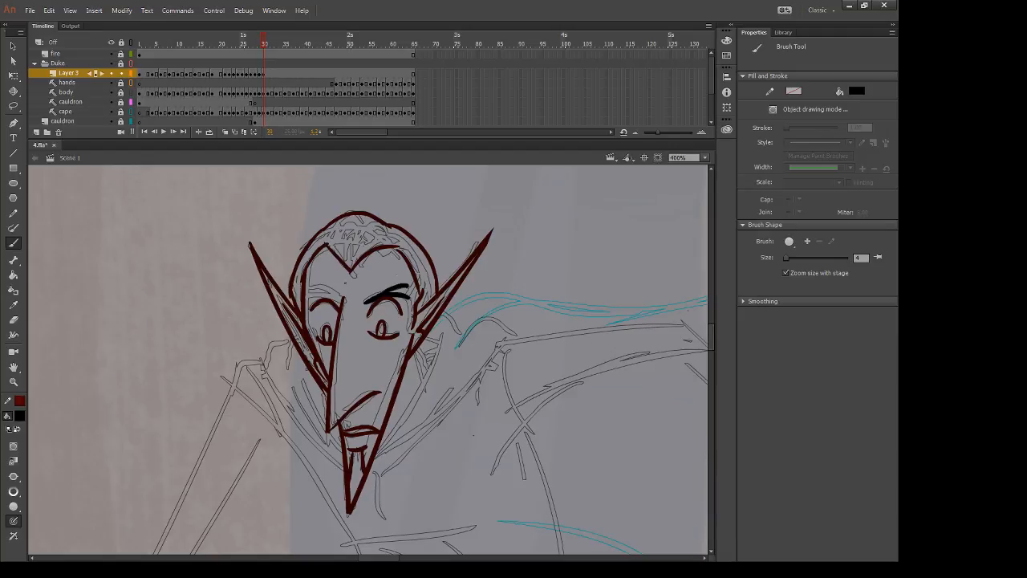
mouse_move(308, 294)
mouse_down()
mouse_move(344, 304)
mouse_move(330, 291)
mouse_up()
Step: Restore the dark-red fill and ink the left inner collar from its curled top down to the chin
key(v)
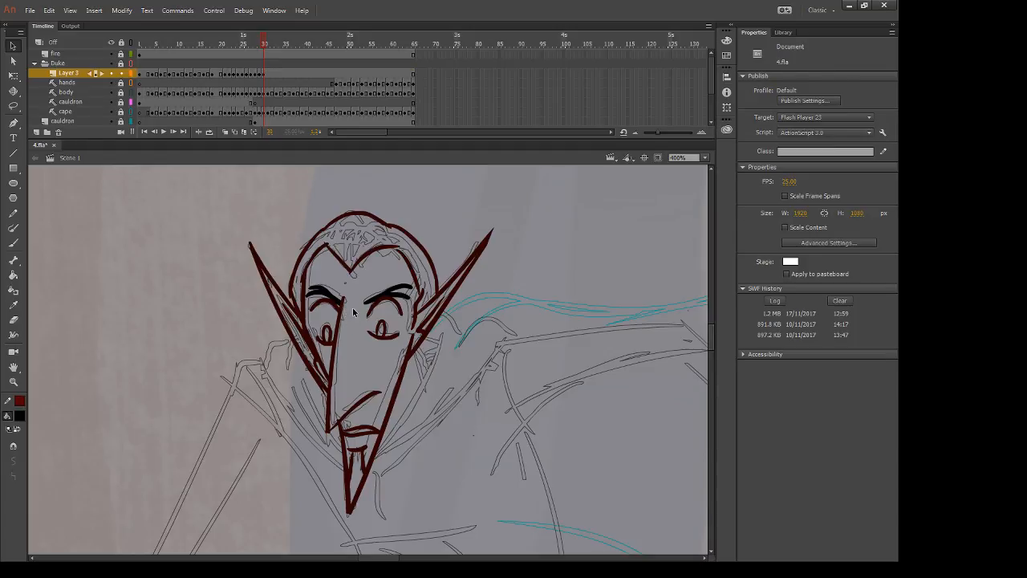
key(o)
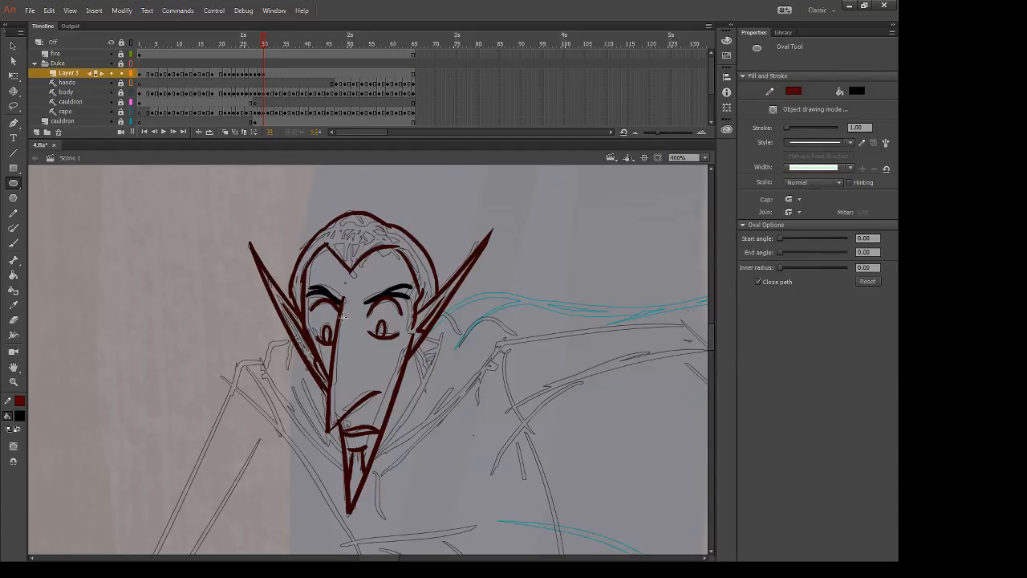
key(k)
scroll(420, 259, down, 4)
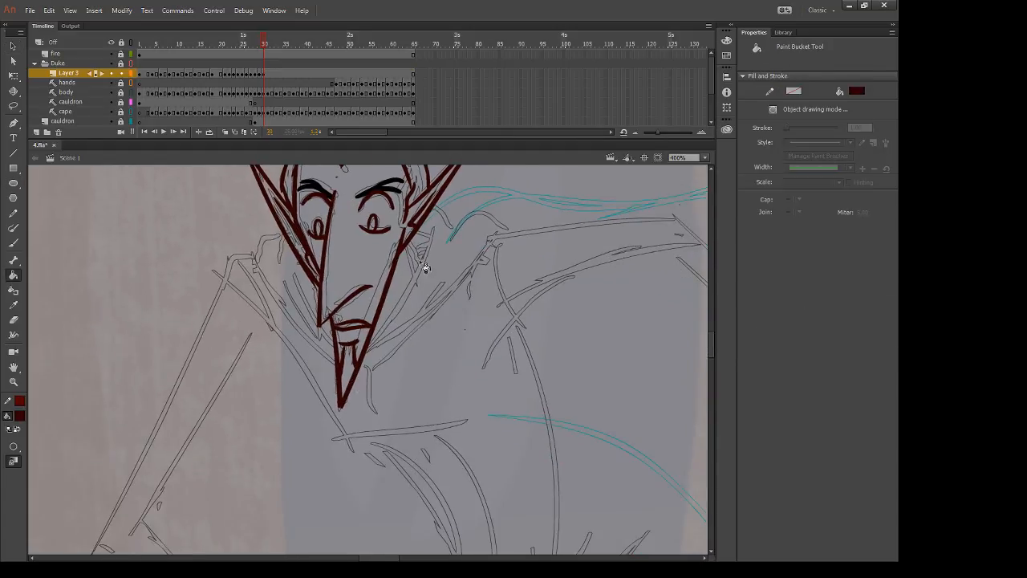
key(b)
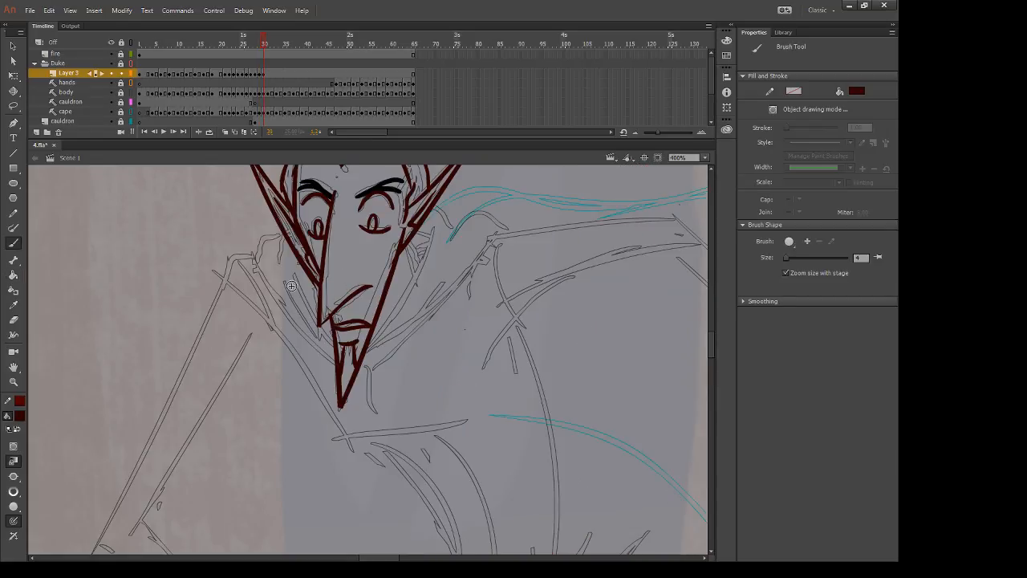
mouse_move(280, 260)
mouse_down()
mouse_move(251, 256)
mouse_move(334, 365)
mouse_up()
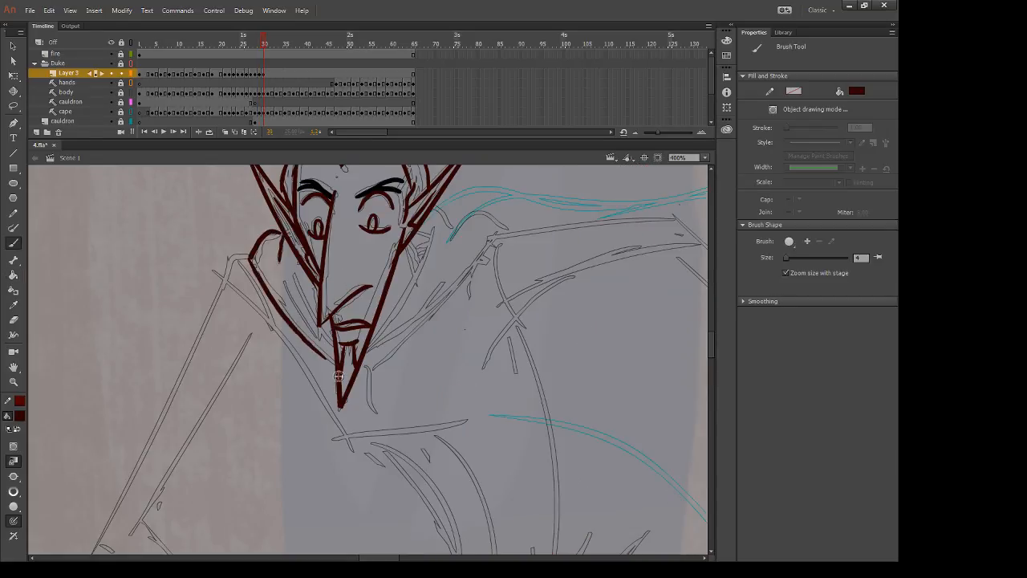
key(ctrl+z)
drag(250, 256, 352, 373)
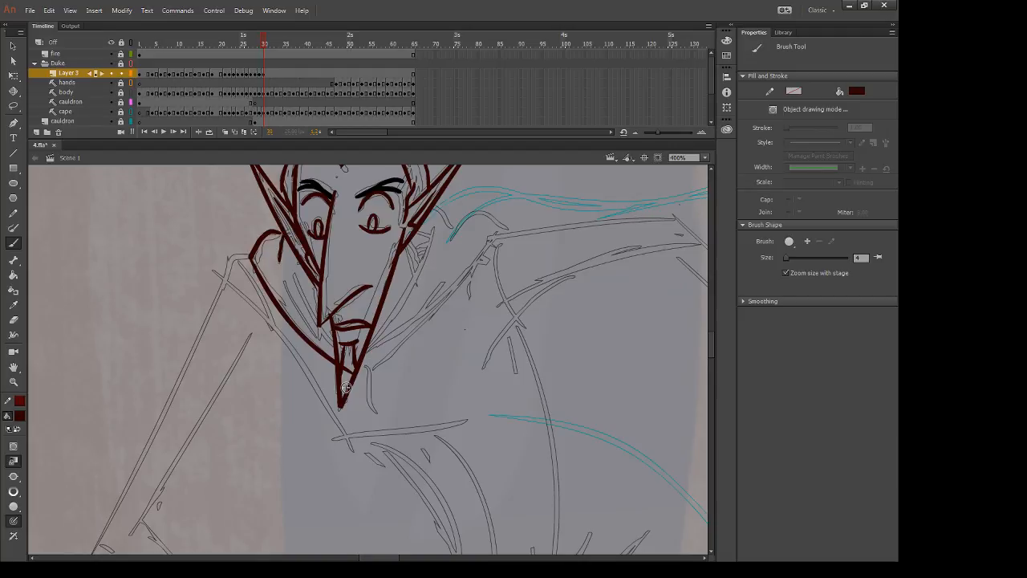
key(ctrl+z)
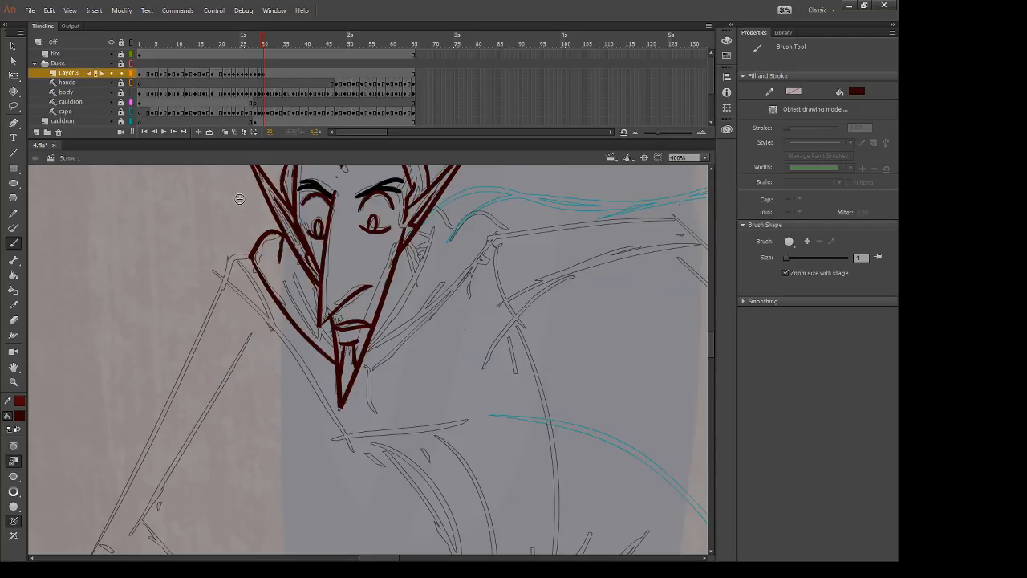
key(comma)
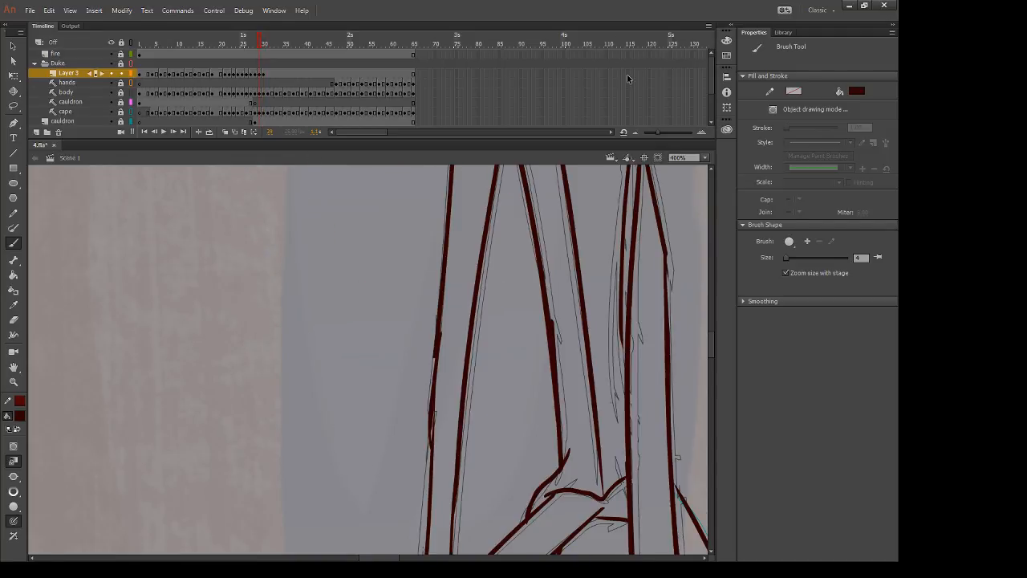
key(period)
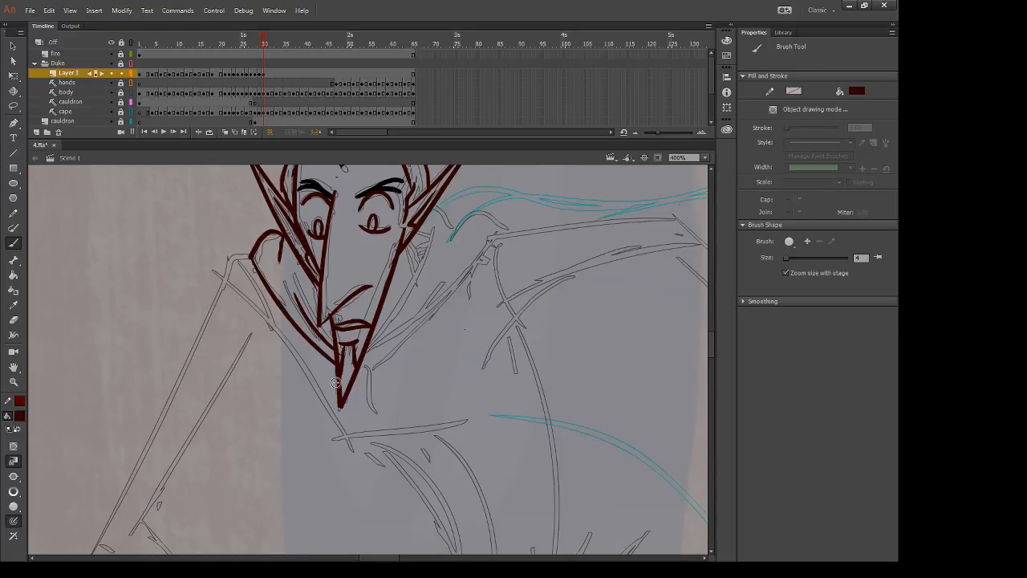
Step: Ink the right inner collar edge as a curve from below the ear down to the jaw beside the mouth
drag(437, 226, 373, 334)
key(ctrl+z)
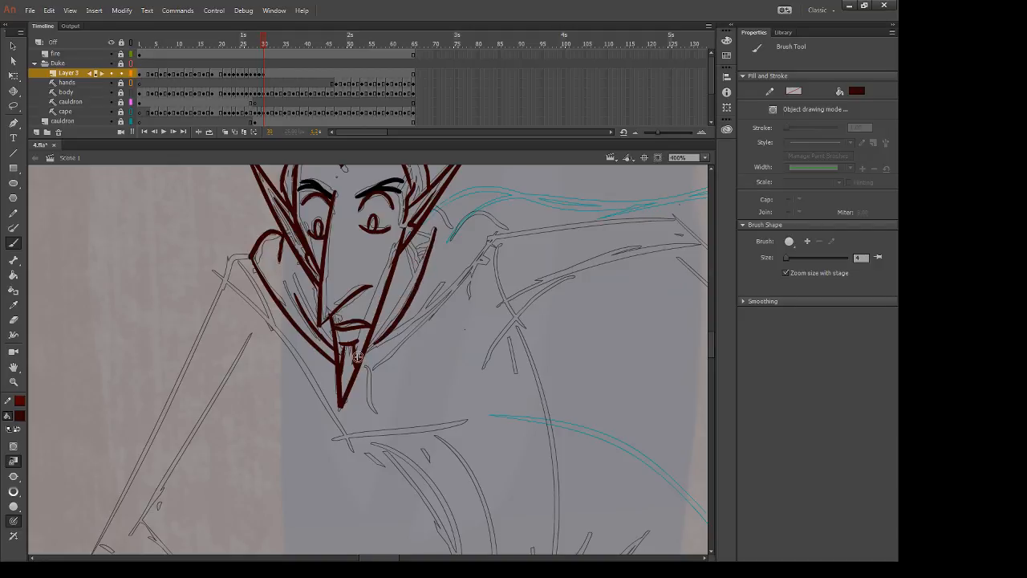
key(ctrl+z)
drag(436, 228, 372, 332)
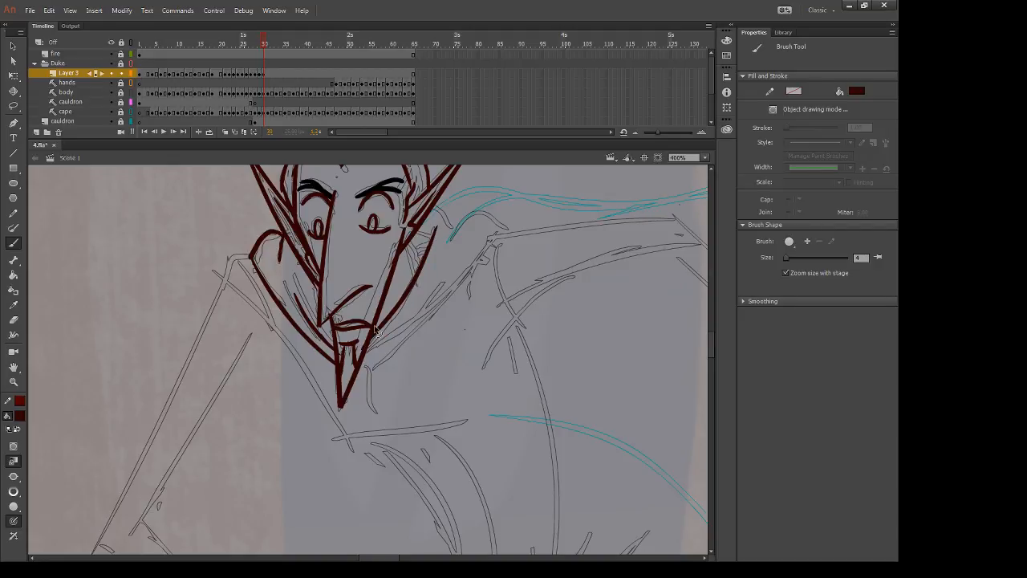
key(ctrl+z)
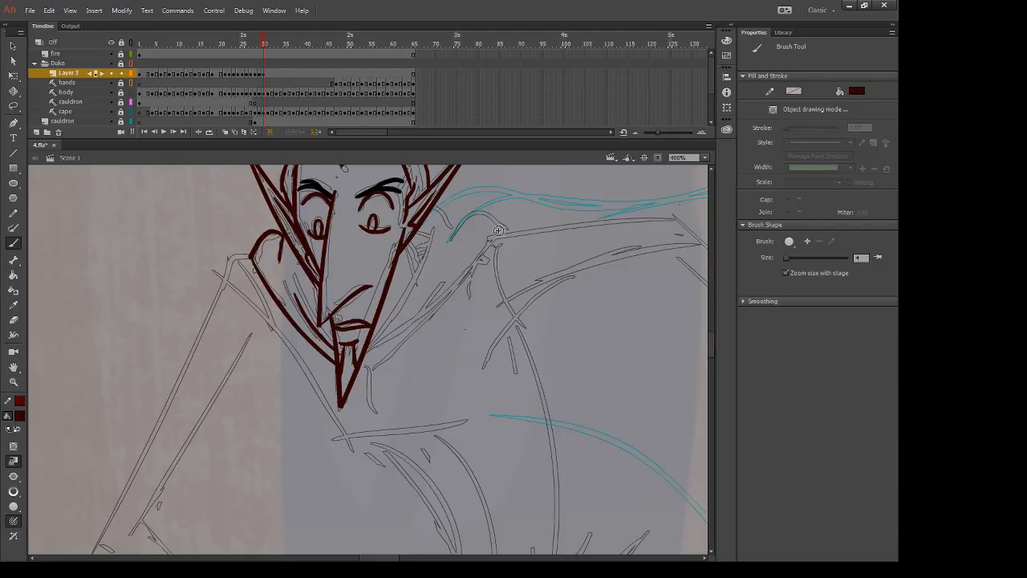
key(comma)
key(period)
key(comma)
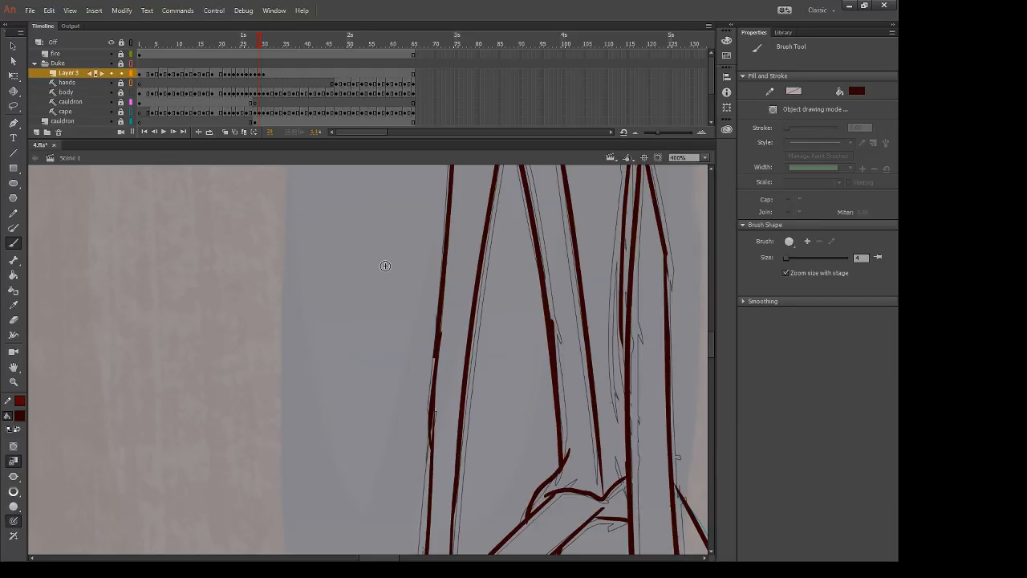
key(period)
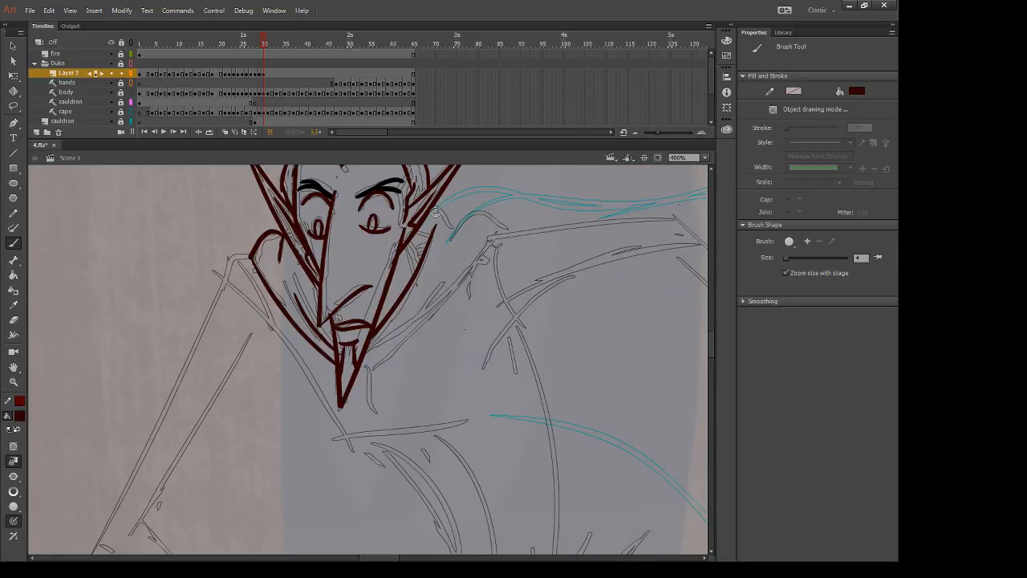
Step: Ink the cape folds blowing back from behind the right ear and the outer collar edge from the chin to the right shoulder
drag(449, 239, 518, 218)
key(ctrl+z)
drag(451, 241, 575, 204)
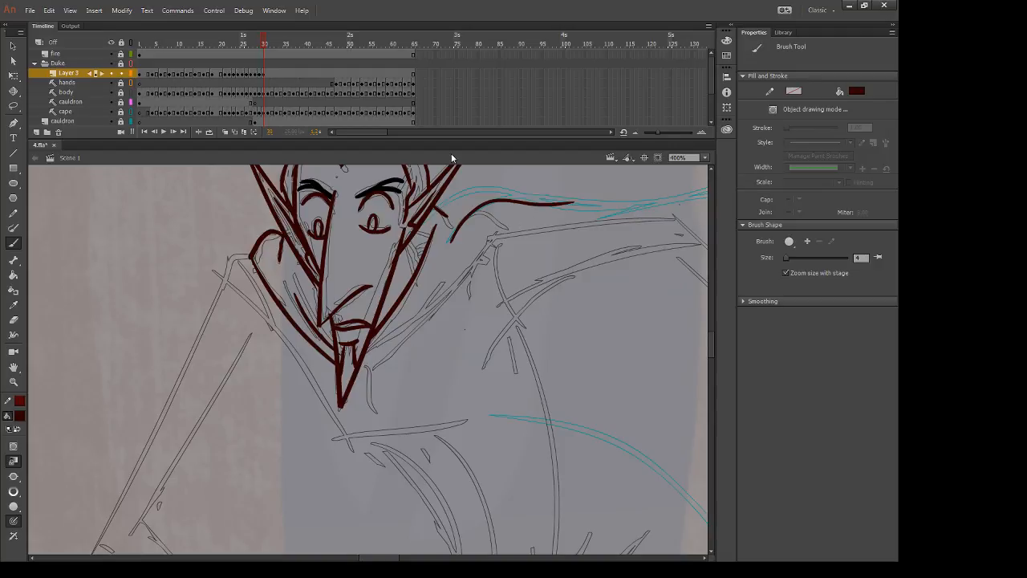
drag(524, 190, 438, 208)
mouse_move(412, 240)
mouse_down()
mouse_move(423, 257)
mouse_move(418, 239)
mouse_move(430, 240)
mouse_up()
mouse_move(361, 365)
mouse_down()
mouse_move(496, 239)
mouse_move(465, 264)
mouse_up()
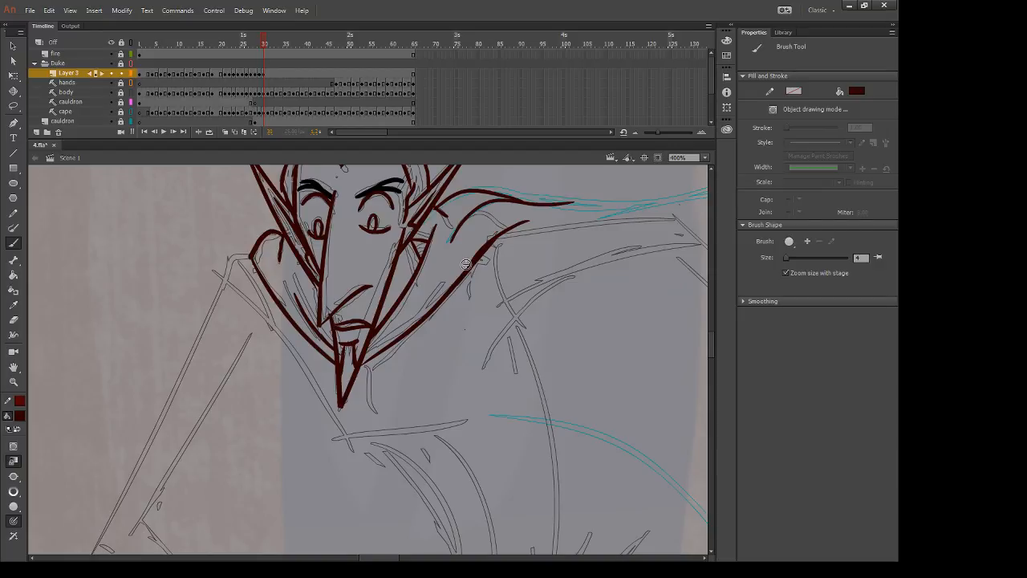
key(comma)
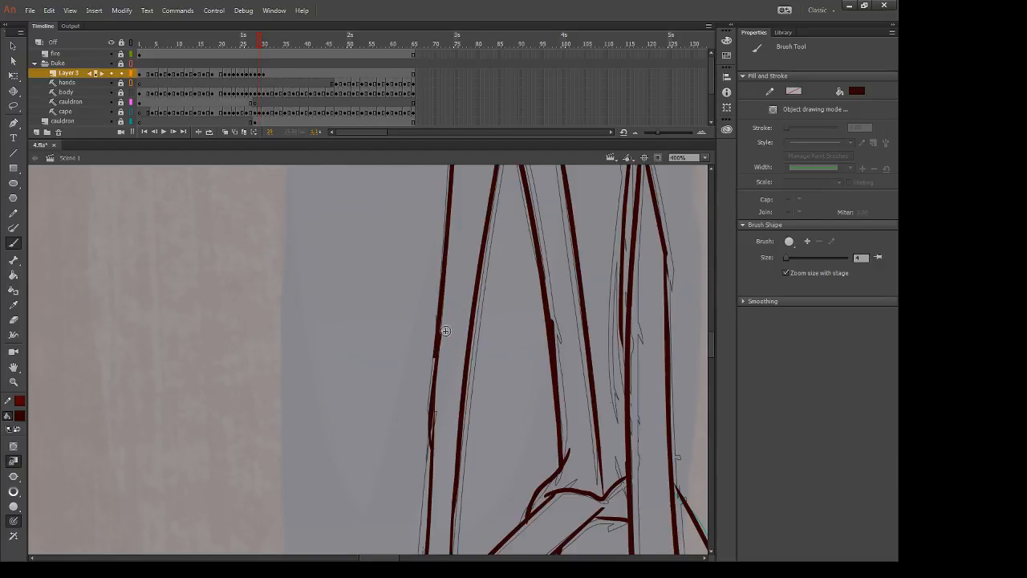
key(period)
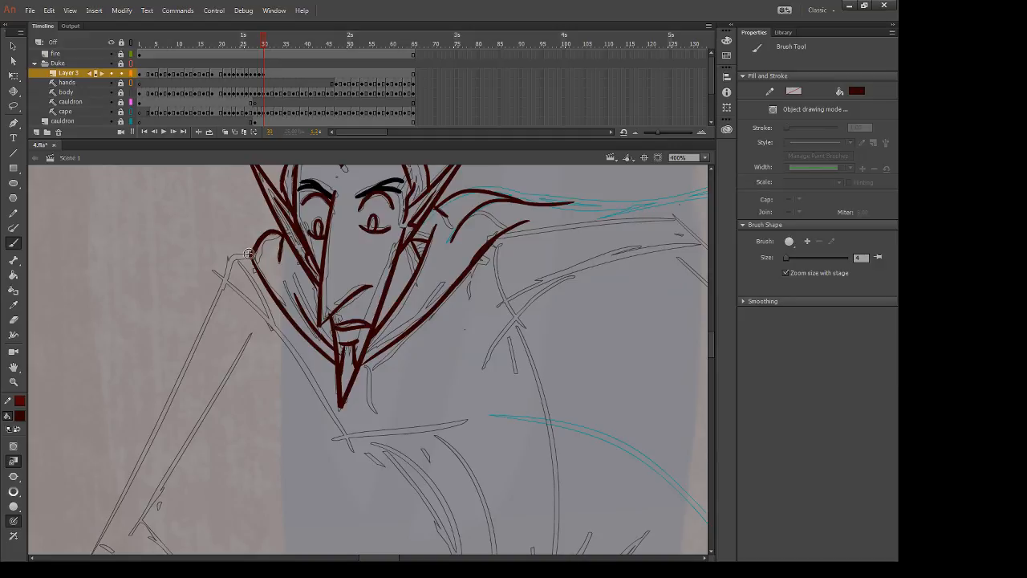
Step: Ink the pointed left lapel from the collar down to the chest and trim its outer tip
mouse_move(249, 254)
mouse_down()
mouse_move(204, 247)
mouse_move(252, 290)
mouse_move(338, 464)
mouse_up()
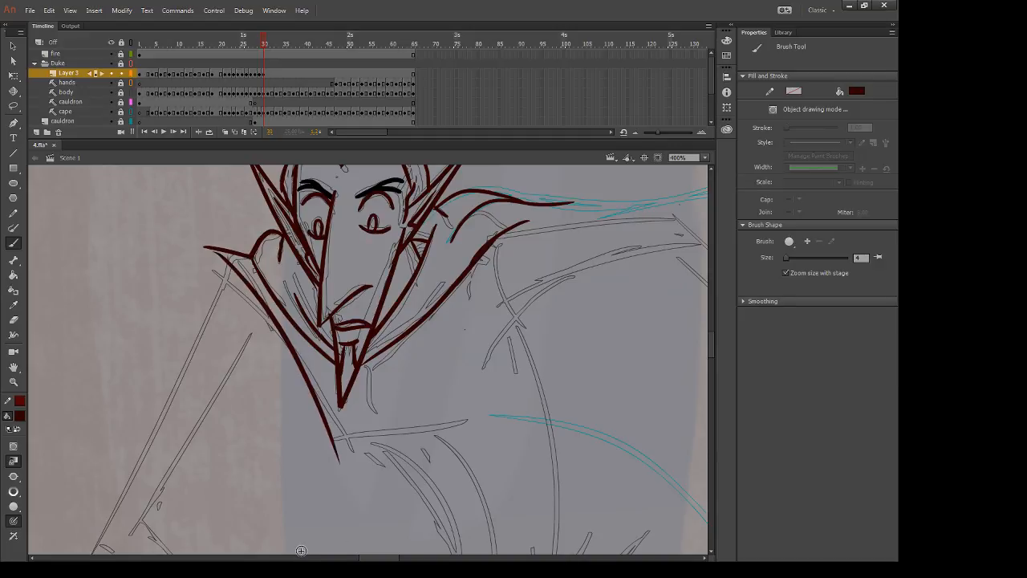
key(ctrl+z)
drag(212, 249, 367, 475)
key(e)
drag(223, 270, 206, 252)
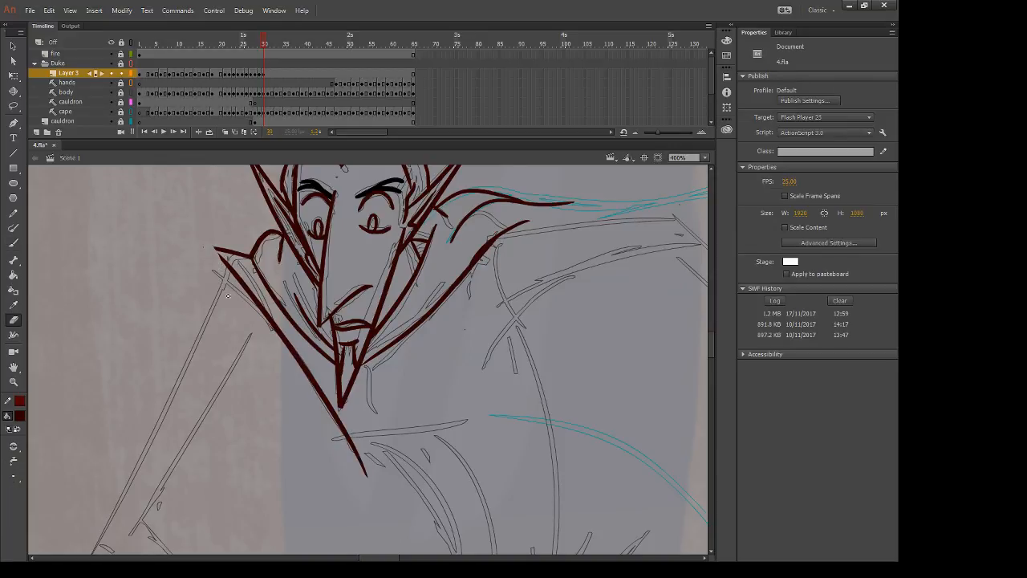
key(b)
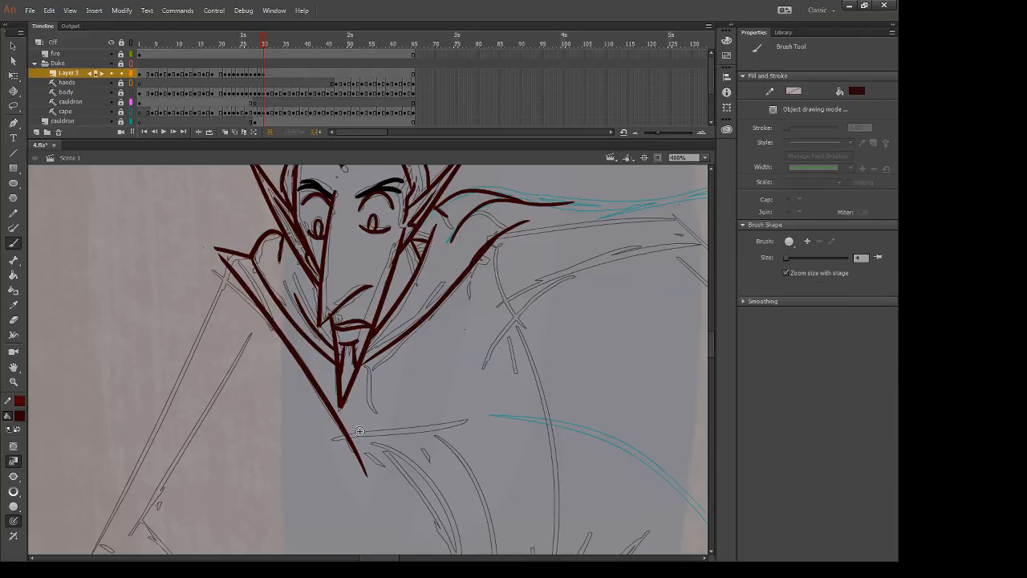
Step: Ink the horizontal chest line from the lapel's lower end and erase the lapel stroke that extends below it
drag(351, 439, 479, 434)
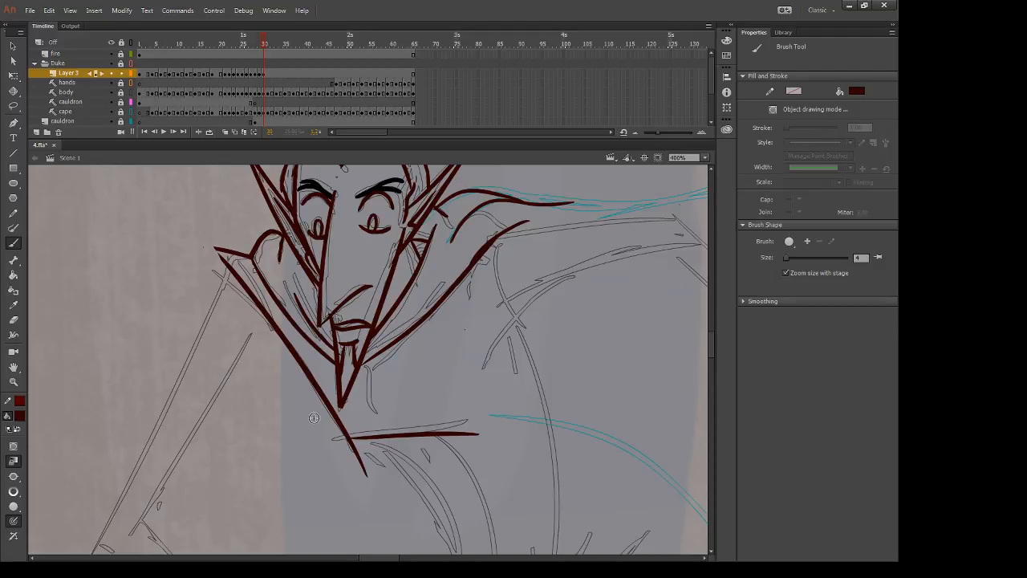
key(e)
key(comma)
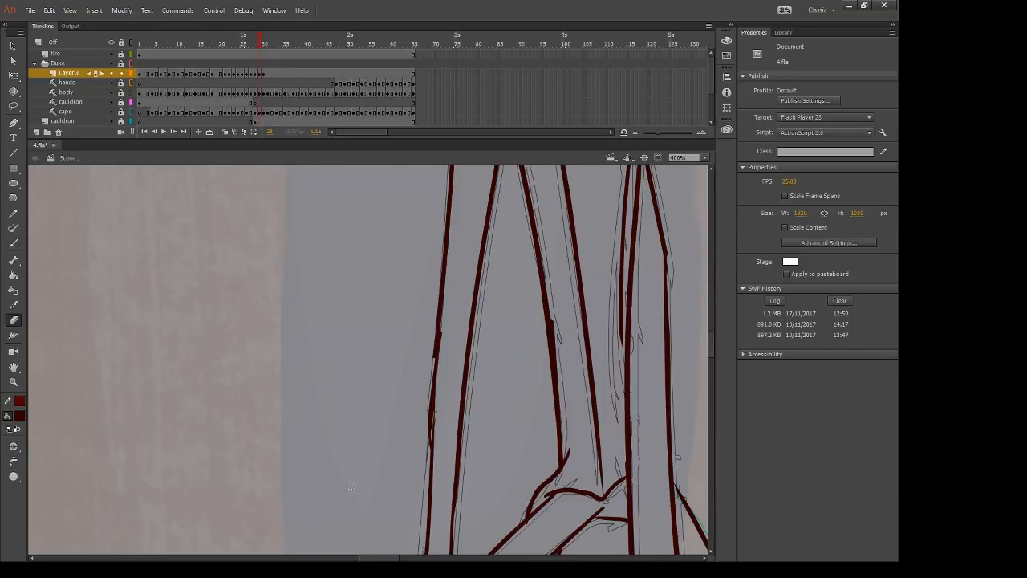
key(b)
key(period)
key(comma)
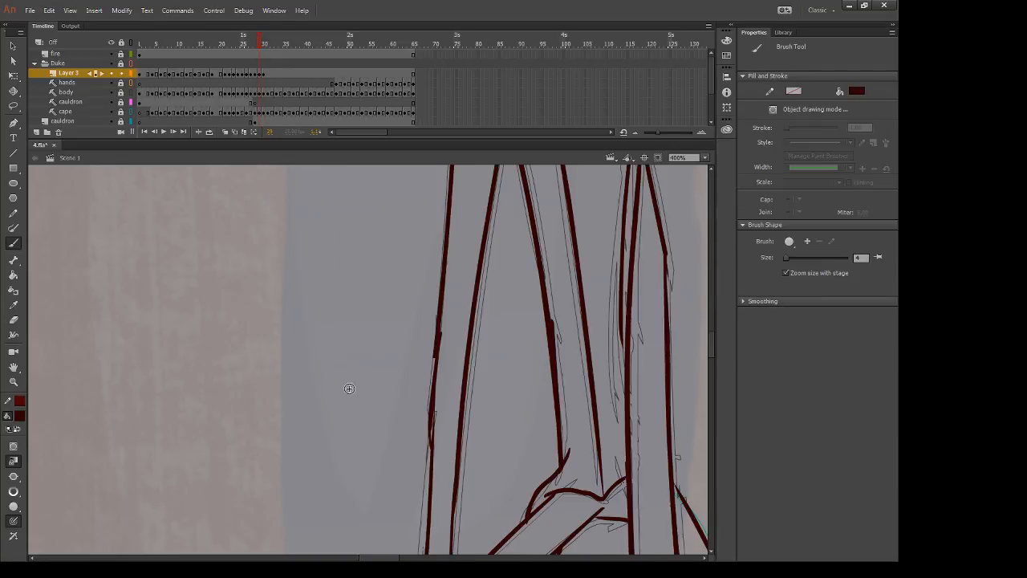
key(period)
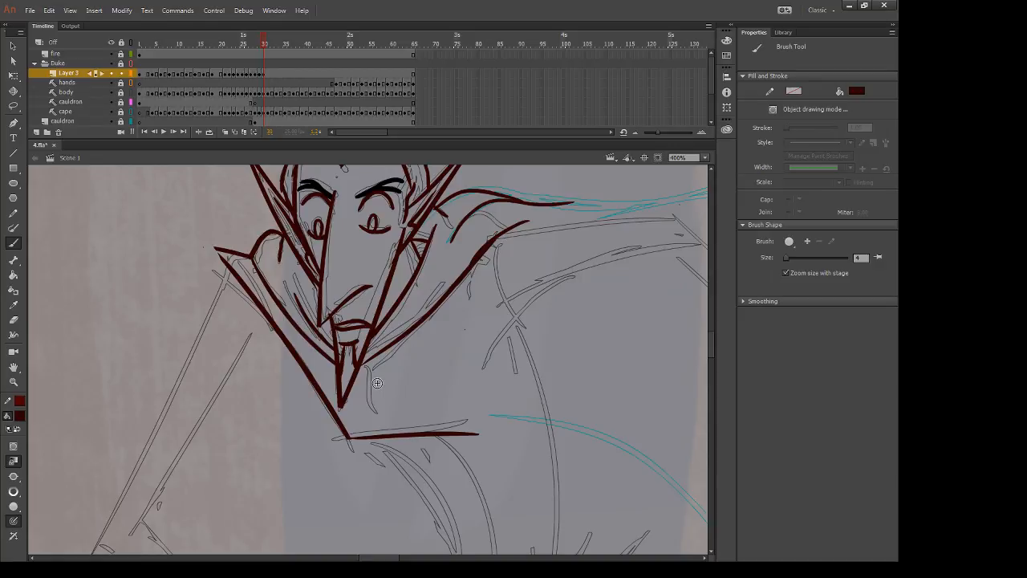
Step: Ink the short line below the chin, the armhole curve and a first pass of the right upper arm's two edges
drag(367, 375, 397, 427)
mouse_move(488, 244)
mouse_down()
mouse_move(275, 333)
mouse_move(512, 294)
mouse_up()
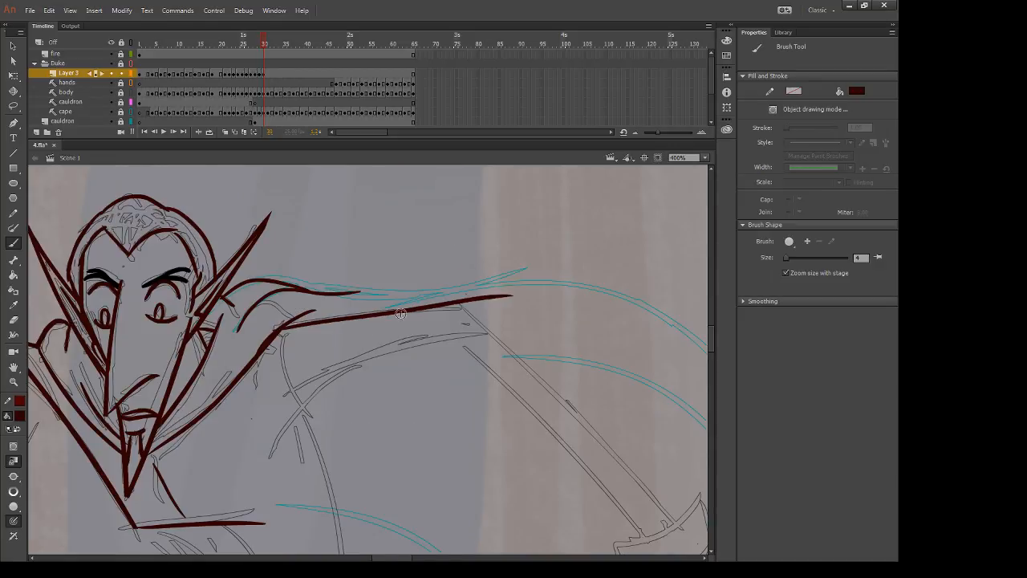
key(ctrl+z)
drag(275, 335, 483, 310)
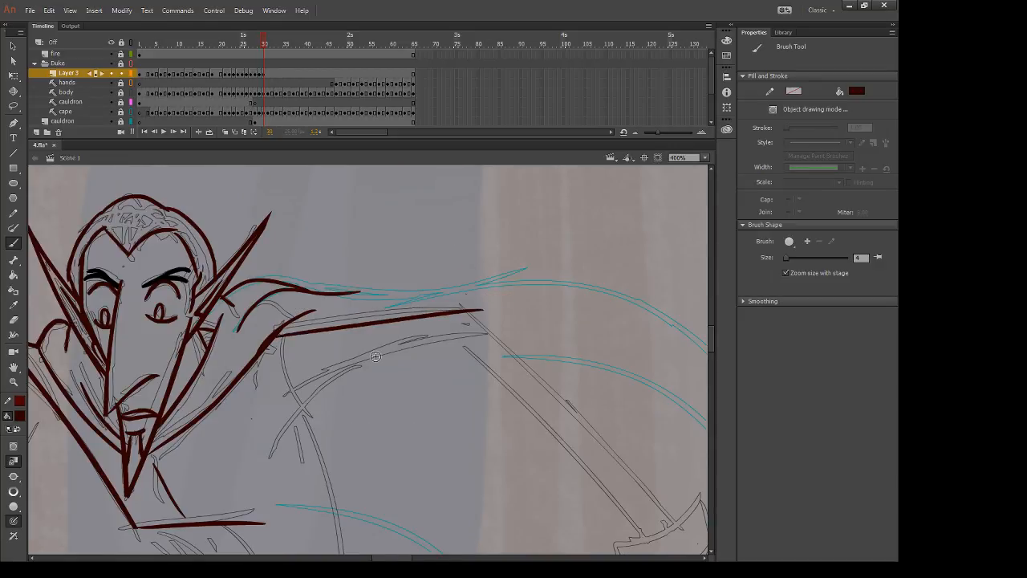
mouse_move(281, 337)
mouse_down()
mouse_move(316, 422)
mouse_move(451, 341)
mouse_up()
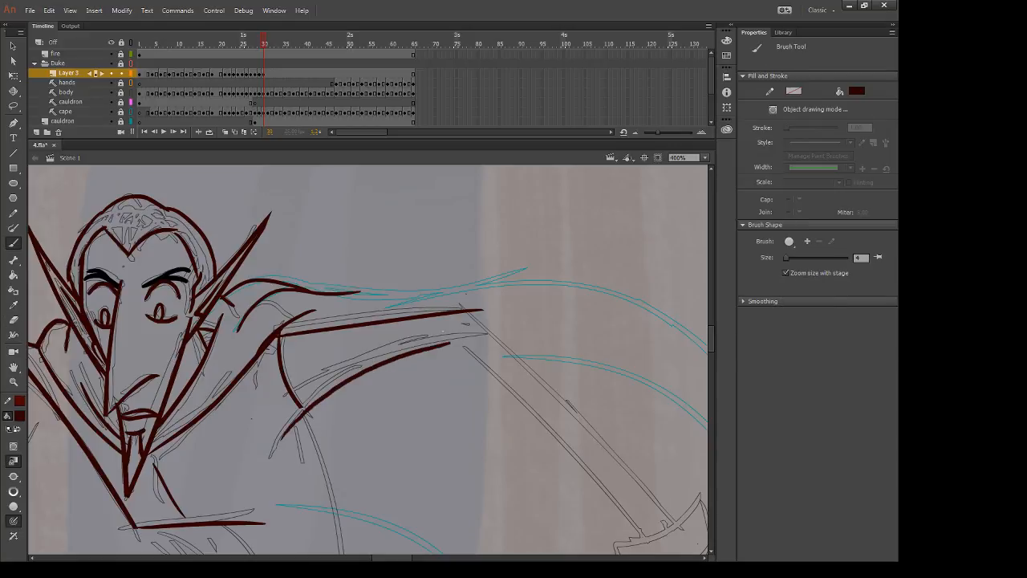
key(ctrl+z)
mouse_move(291, 436)
mouse_down()
mouse_move(466, 341)
mouse_move(493, 339)
mouse_up()
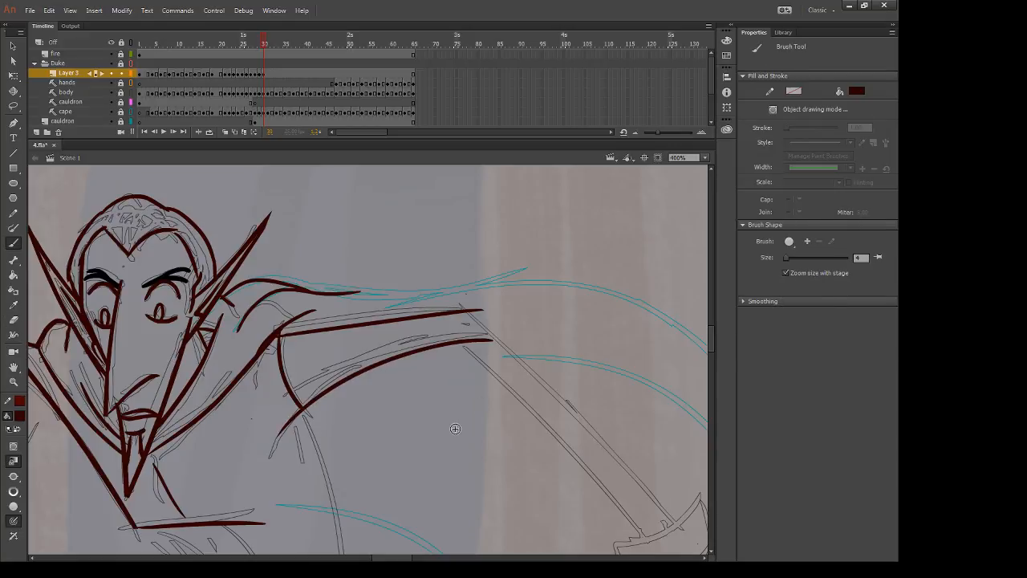
Step: Erase the first-pass edges of the right upper arm and re-ink its top edge from the shoulder past the elbow
key(e)
drag(287, 337, 478, 307)
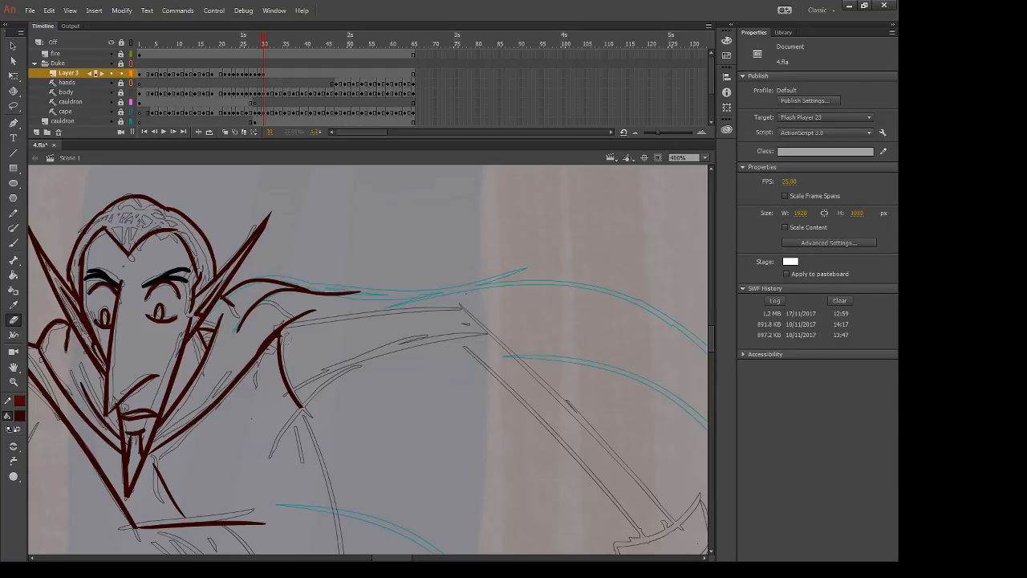
key(b)
drag(286, 329, 486, 304)
key(ctrl+z)
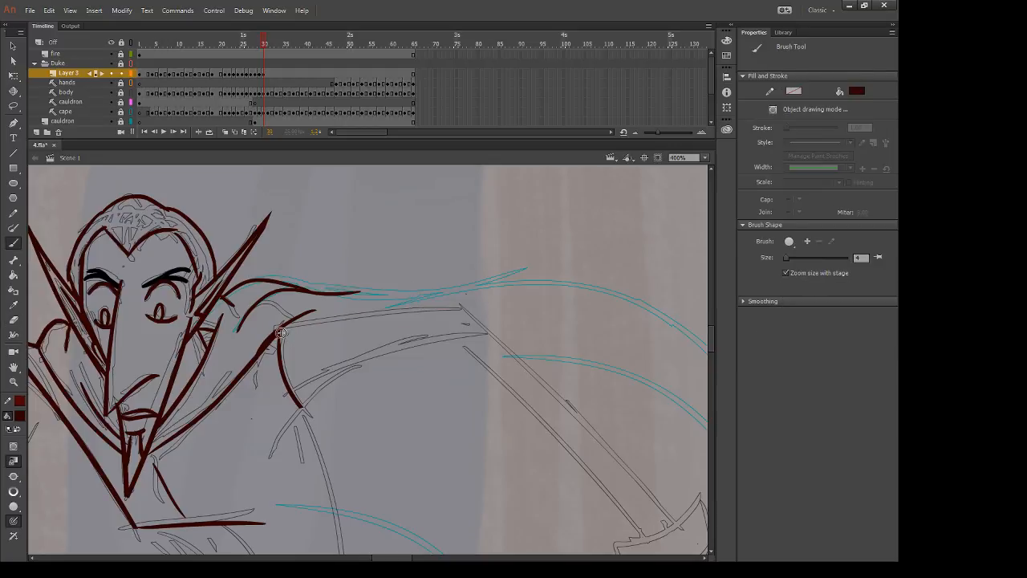
drag(277, 334, 519, 297)
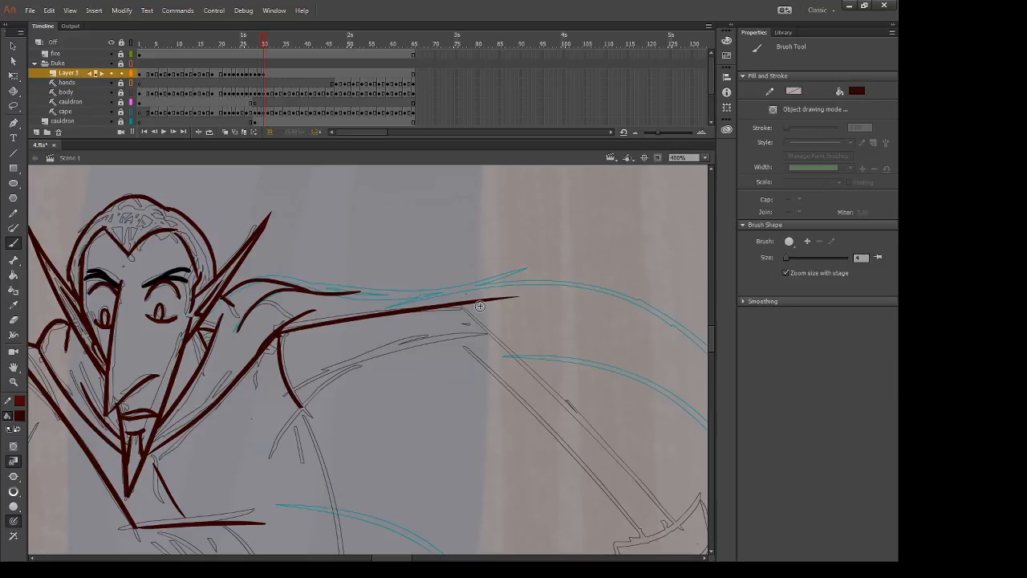
Step: Ink the underside of the right upper arm from the elbow to below the armpit and trim its lower tip
mouse_move(280, 434)
mouse_down()
mouse_move(318, 395)
mouse_move(496, 333)
mouse_move(454, 339)
mouse_up()
key(ctrl+z)
mouse_move(454, 339)
mouse_down()
mouse_move(363, 369)
mouse_move(269, 451)
mouse_up()
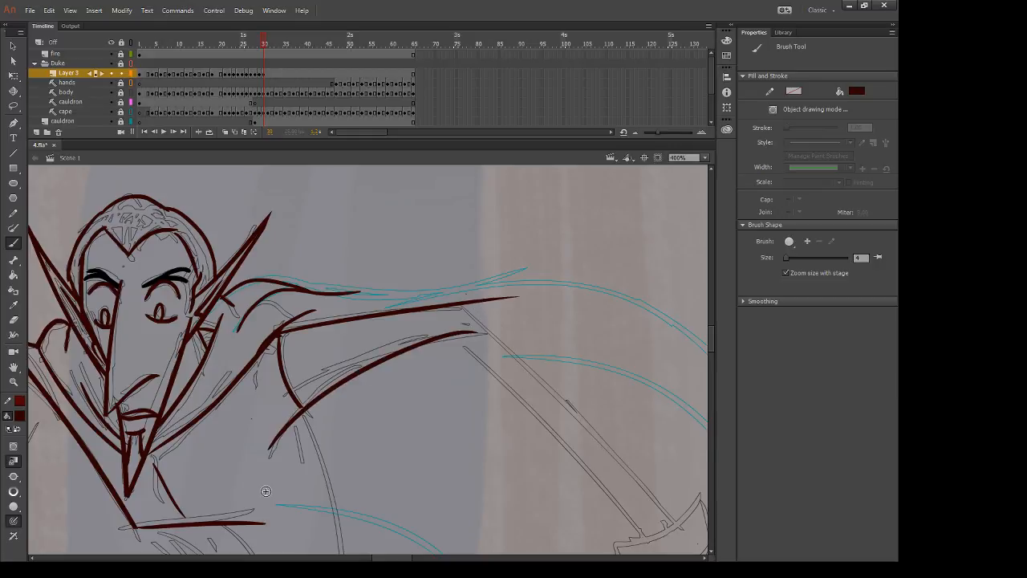
key(e)
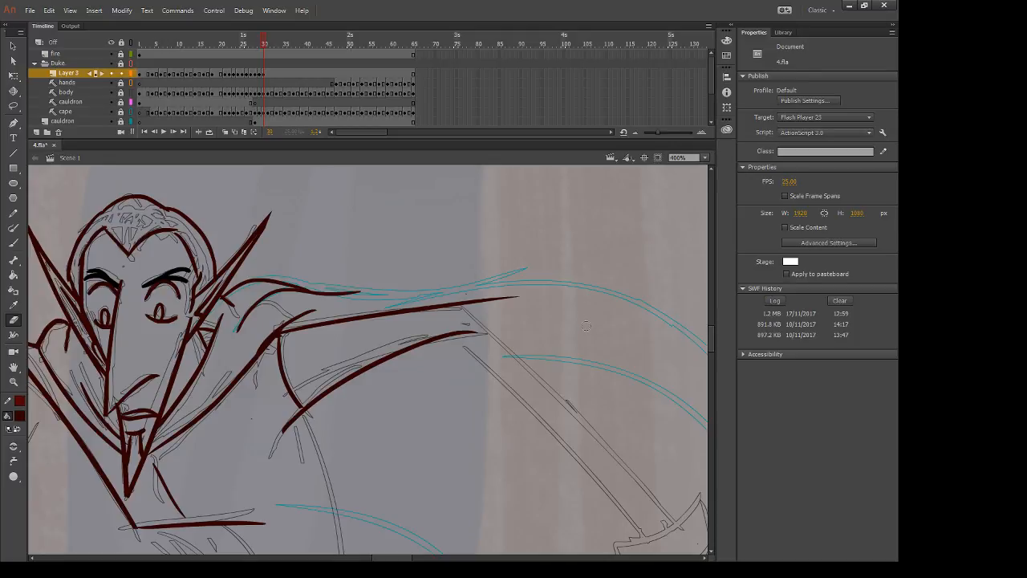
Step: Ink both edges of the right forearm from the elbow down into the cuff
drag(585, 326, 473, 203)
key(b)
drag(345, 212, 542, 424)
key(ctrl+z)
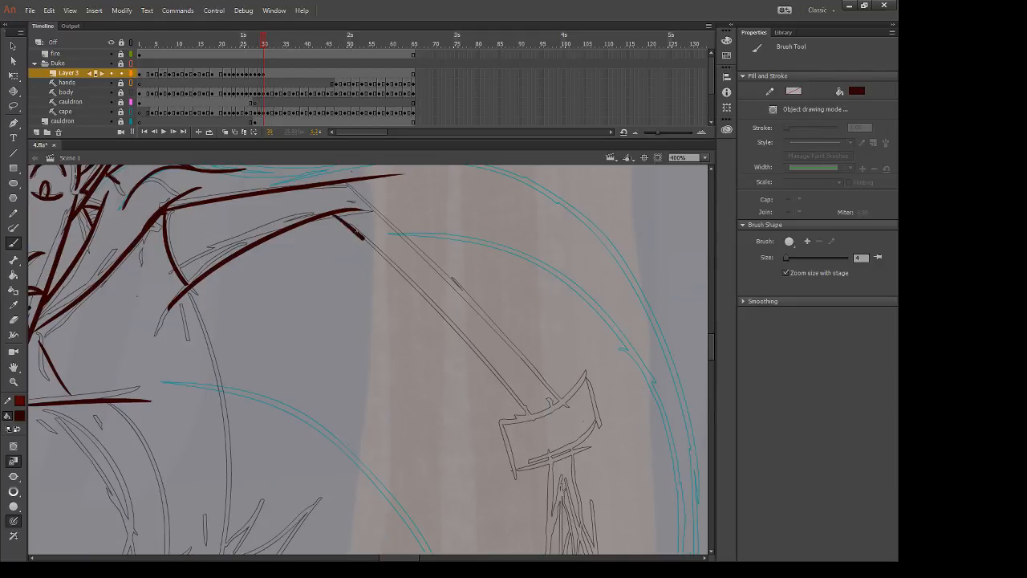
drag(358, 233, 564, 463)
drag(348, 183, 564, 422)
key(ctrl+z)
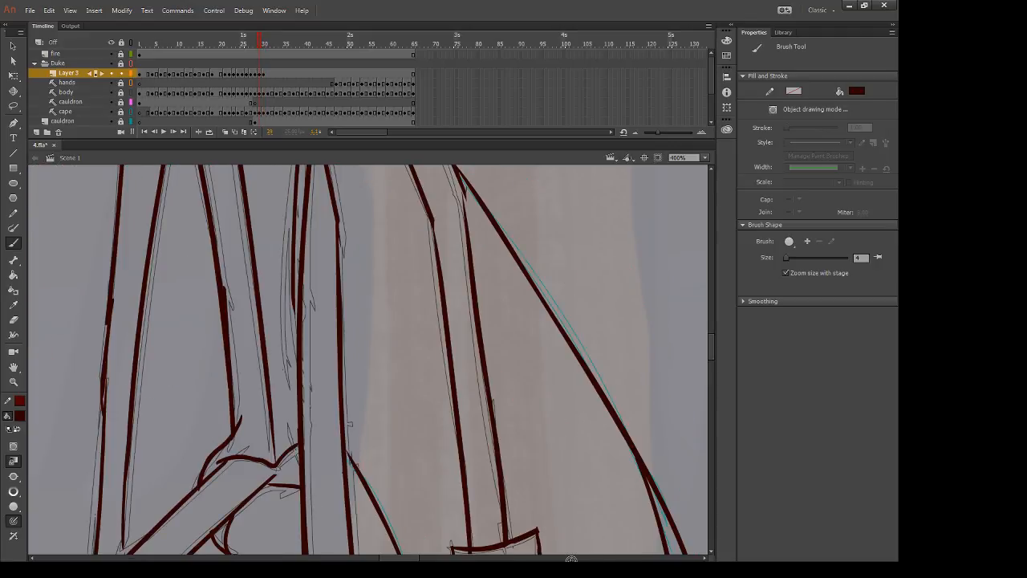
key(.)
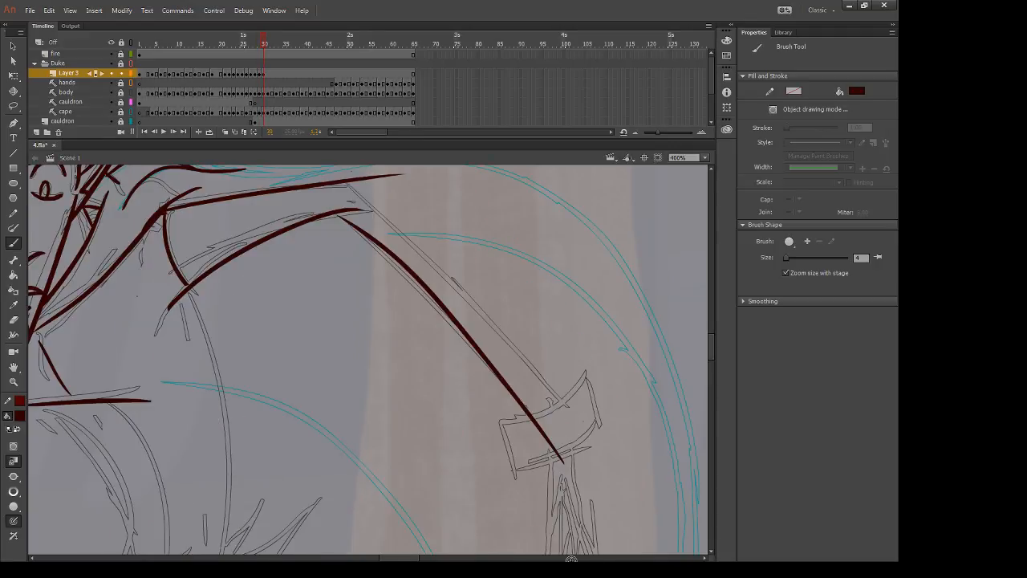
drag(349, 183, 591, 433)
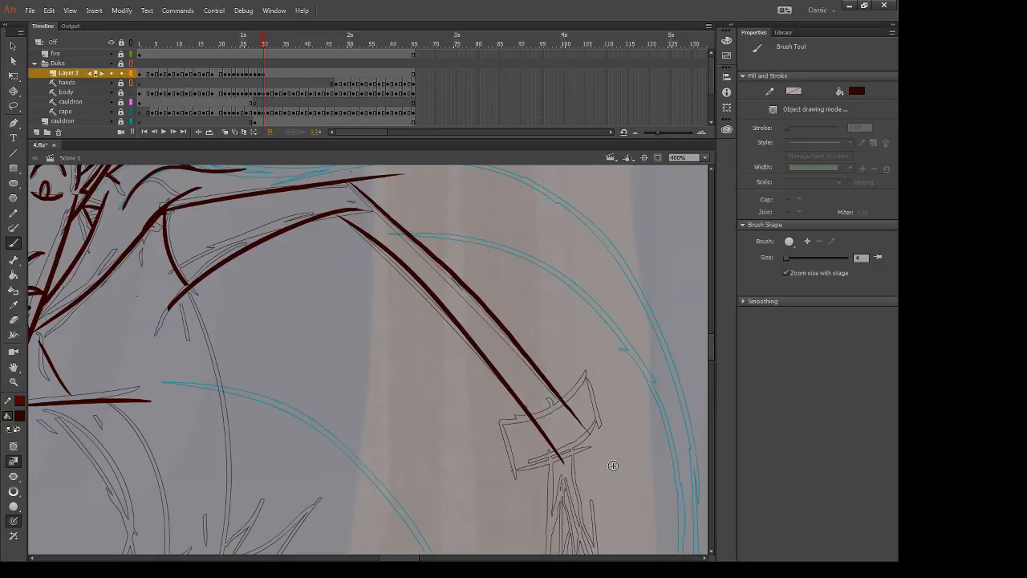
Step: Erase the ends of the forearm lines that overlap the cuff
key(e)
drag(518, 412, 548, 433)
mouse_move(576, 392)
mouse_down()
mouse_move(598, 437)
mouse_move(534, 433)
mouse_move(568, 466)
mouse_move(583, 406)
mouse_up()
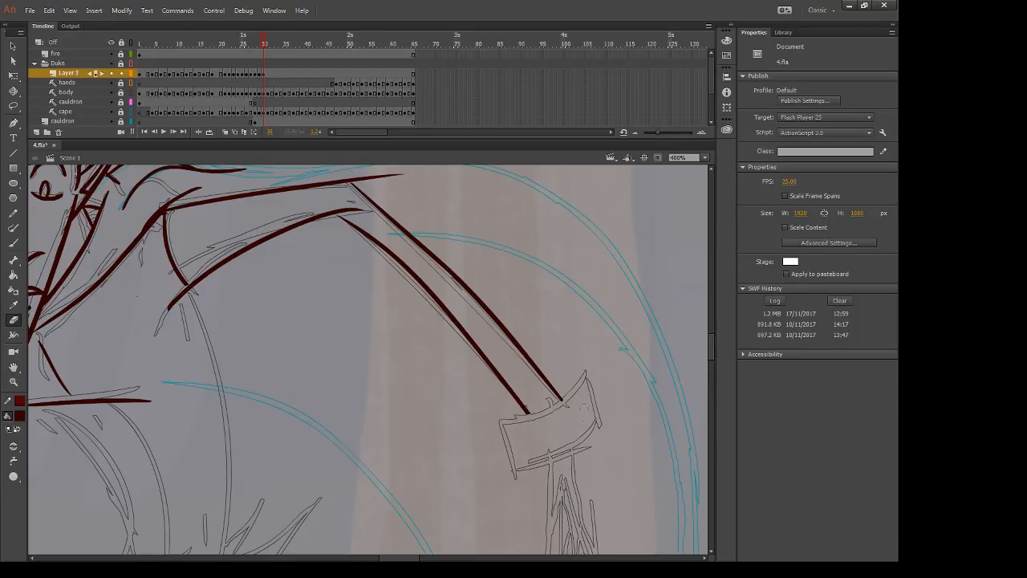
Step: Ink the cuff's inner side edge and its curved top edge across the end of the forearm
key(b)
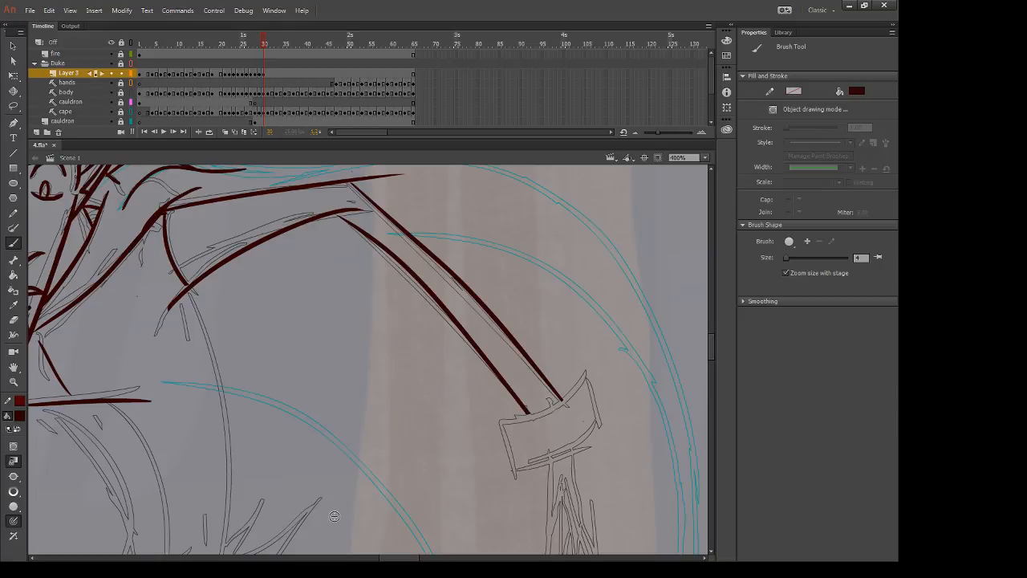
drag(496, 414, 517, 488)
key(e)
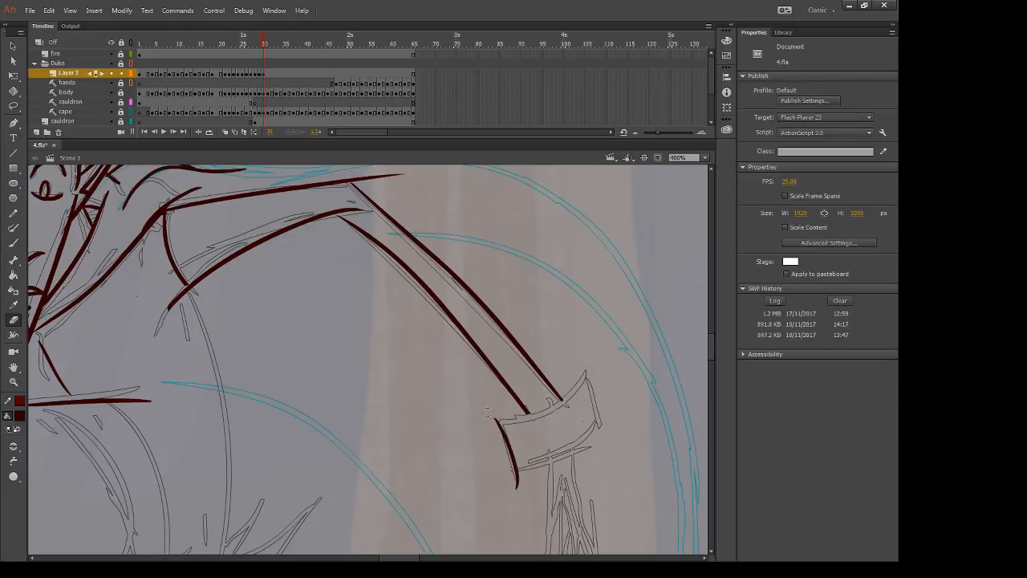
drag(488, 412, 518, 489)
key(b)
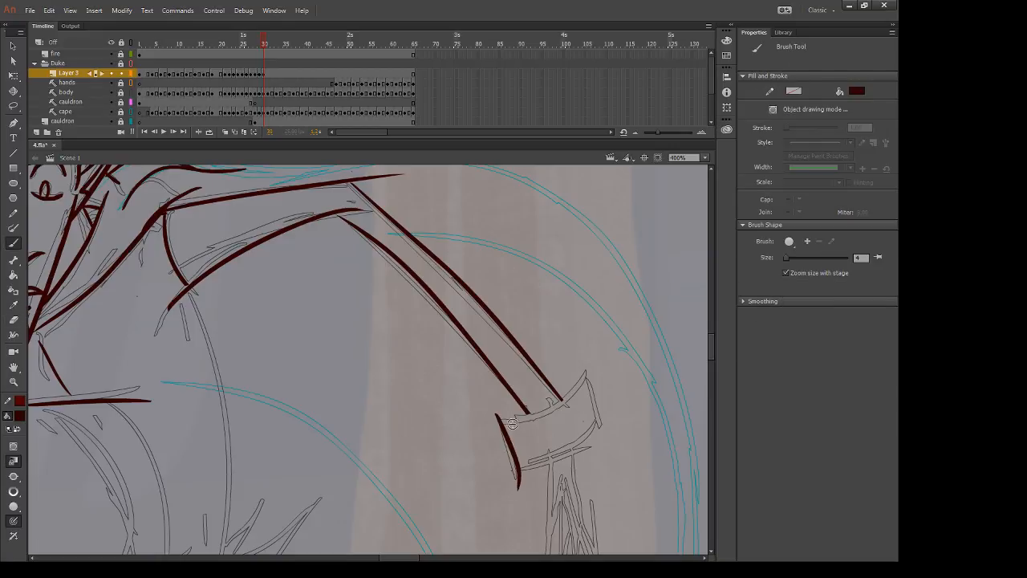
drag(499, 422, 594, 356)
Step: Ink the cuff's outer side edge down from the upper corner and shorten the top edge to meet it
drag(587, 378, 596, 464)
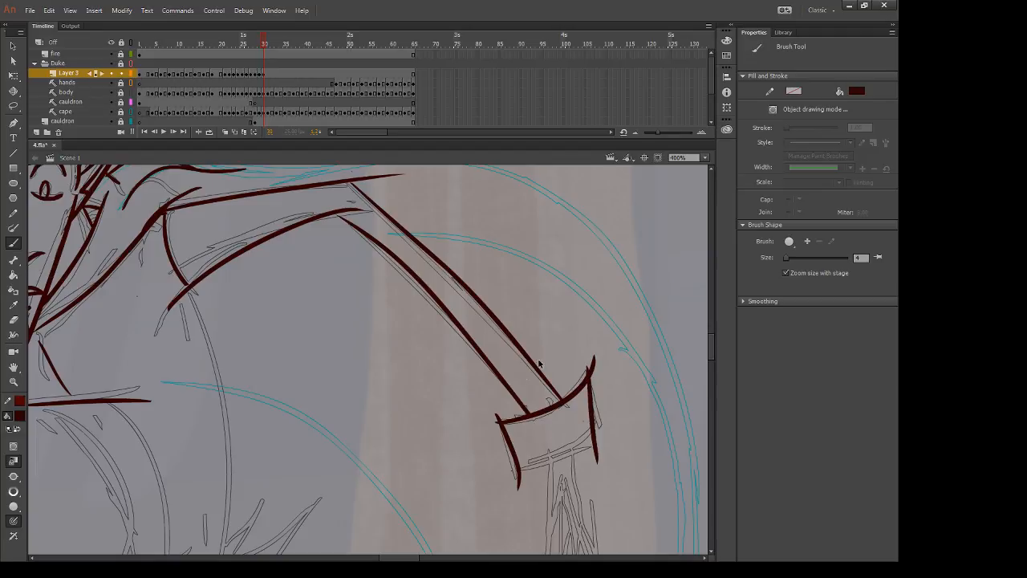
key(ctrl+z)
mouse_move(589, 377)
mouse_down()
mouse_move(598, 464)
mouse_move(600, 446)
mouse_up()
key(ctrl+z)
key(ctrl+z)
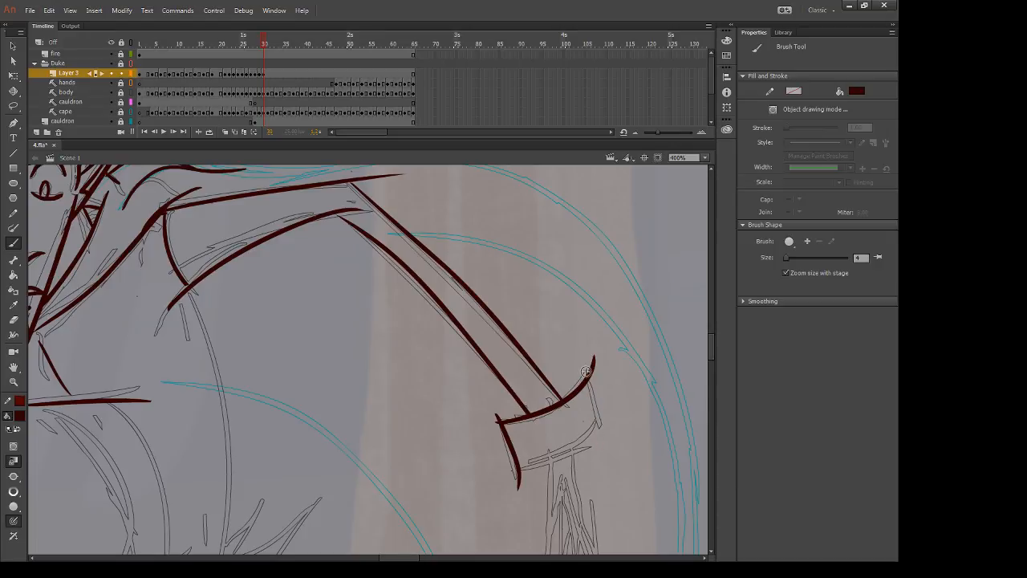
key(ctrl+z)
Step: Ink the cuff's curved lower edge and erase the line ends sticking out at its corners
key(e)
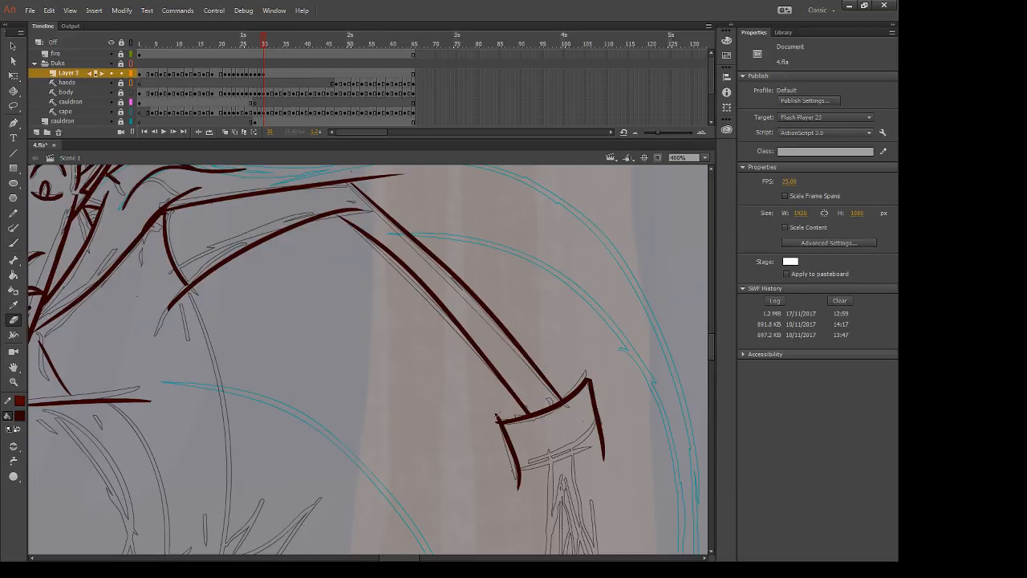
drag(489, 422, 485, 427)
key(b)
mouse_move(516, 464)
mouse_down()
mouse_move(612, 413)
mouse_move(620, 396)
mouse_move(603, 461)
mouse_move(602, 447)
mouse_up()
key(e)
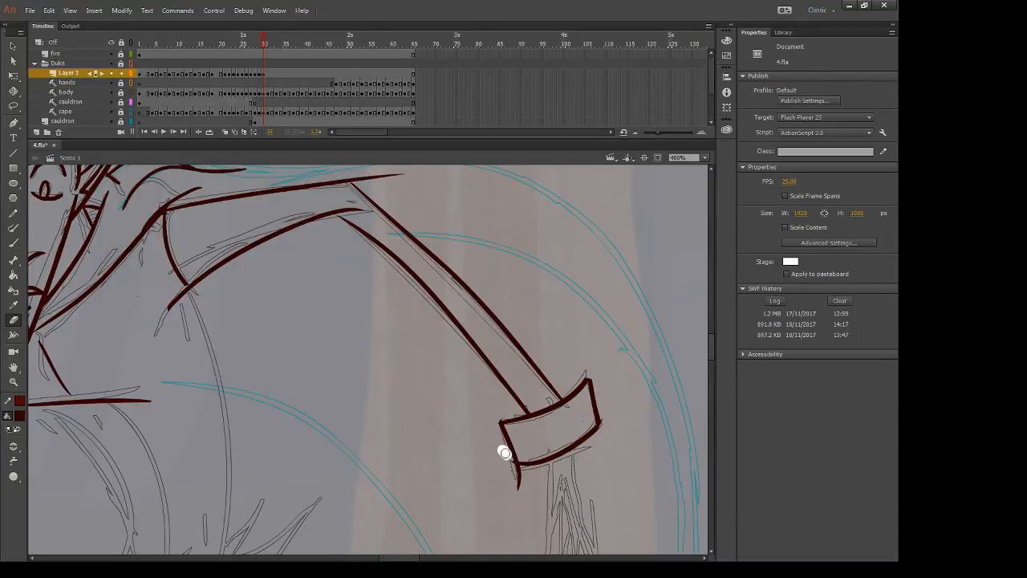
mouse_move(500, 452)
mouse_down()
mouse_move(519, 495)
mouse_move(514, 485)
mouse_up()
Step: Ink the wrist lines below the cuff and a first pass of the hanging hand's fingers
key(b)
mouse_move(549, 477)
mouse_down()
mouse_move(498, 347)
mouse_move(494, 431)
mouse_move(509, 351)
mouse_up()
key(ctrl+z)
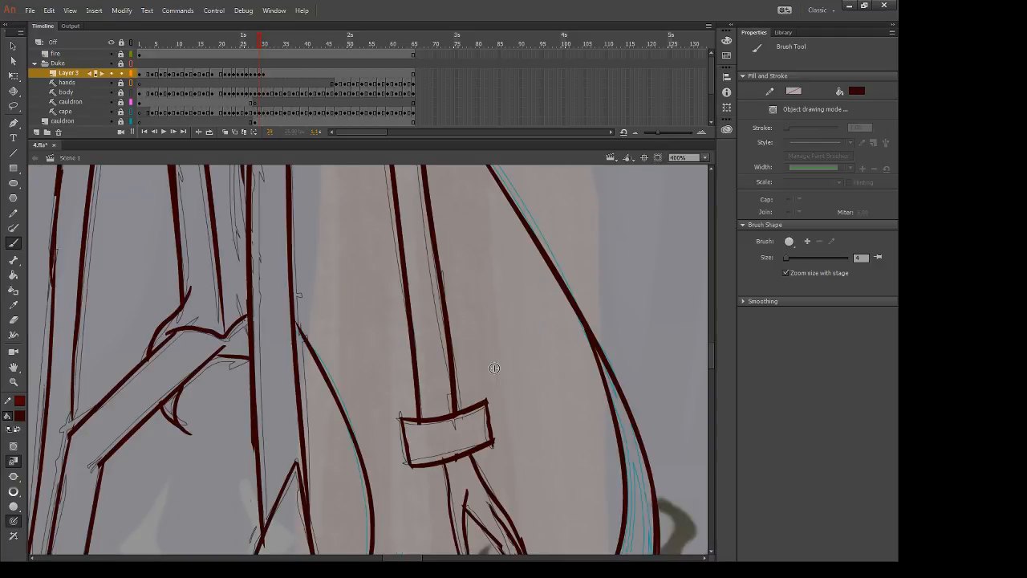
key(.)
mouse_move(501, 336)
mouse_down()
mouse_move(492, 434)
mouse_move(553, 462)
mouse_up()
drag(510, 369, 563, 463)
drag(522, 393, 535, 422)
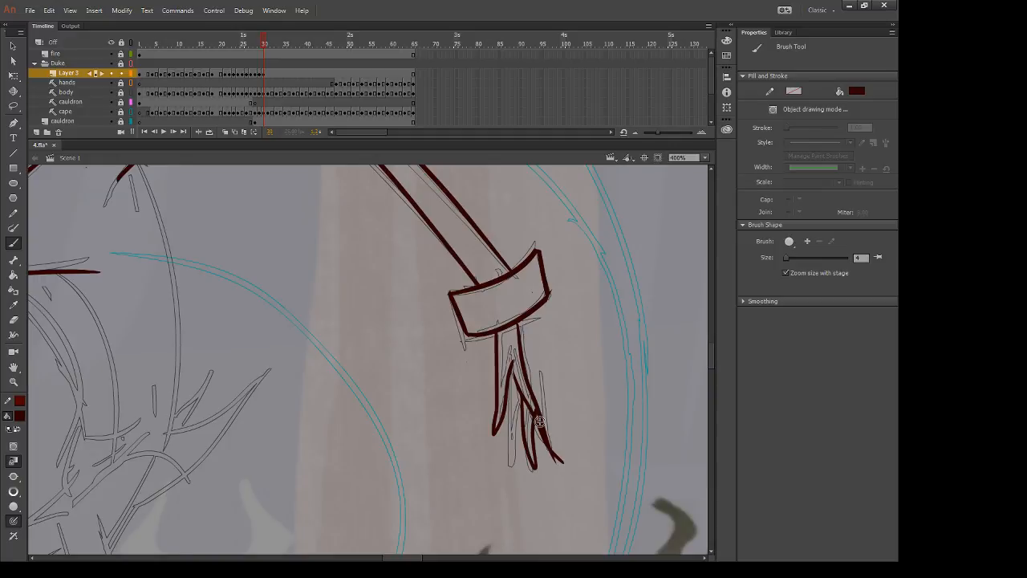
Step: Erase the outer fingers of the hanging hand and re-ink its outer edge as one long pointed finger
key(e)
mouse_move(533, 365)
mouse_down()
mouse_move(535, 478)
mouse_move(539, 448)
mouse_move(562, 463)
mouse_up()
key(comma)
key(period)
key(b)
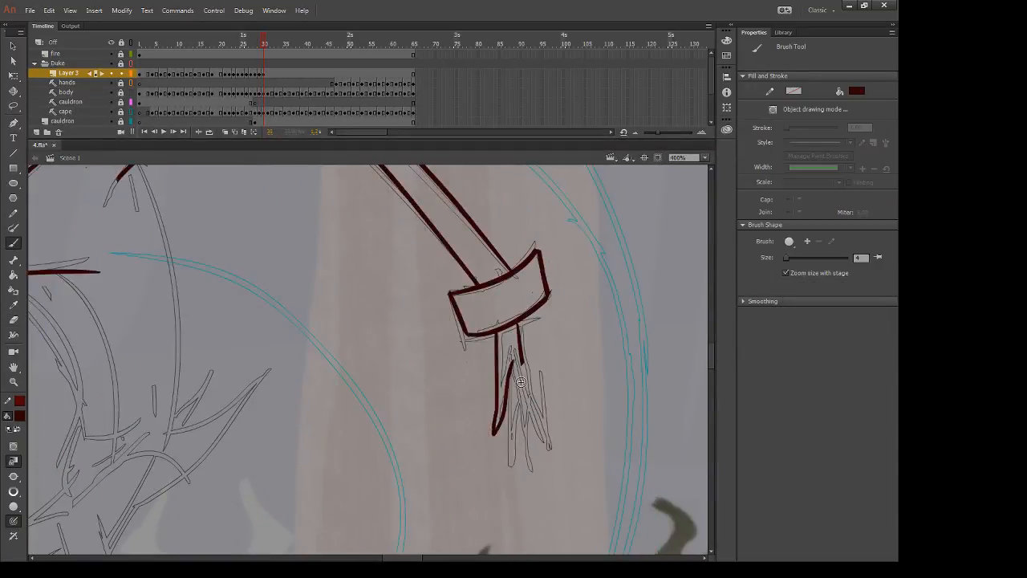
drag(513, 354, 562, 465)
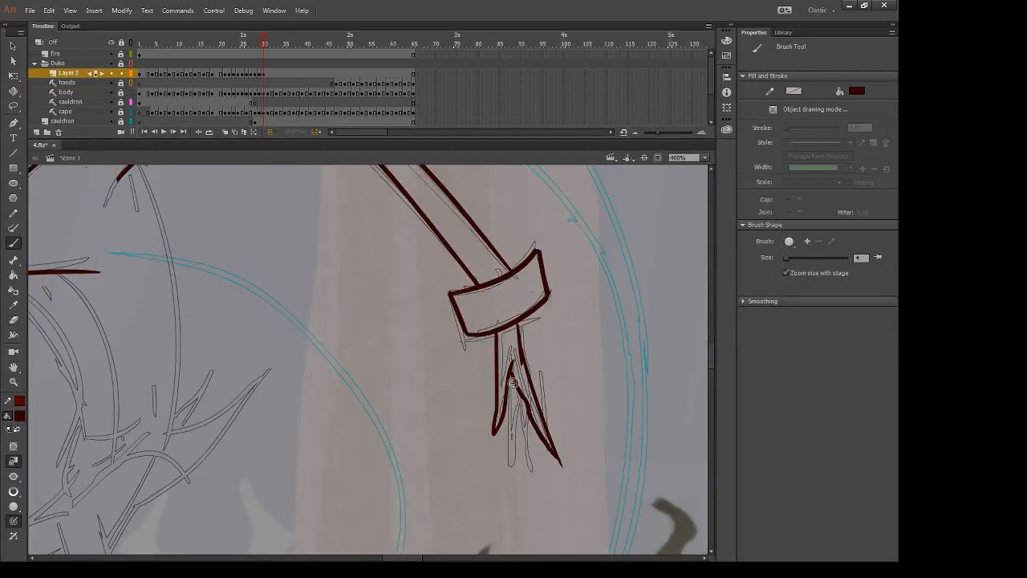
Step: Ink the middle fingers between the two outer ones and clean up the line joint at the back of the hand
drag(514, 382, 520, 476)
drag(536, 433, 530, 471)
mouse_move(508, 407)
mouse_down()
mouse_move(519, 475)
mouse_move(559, 461)
mouse_up()
key(e)
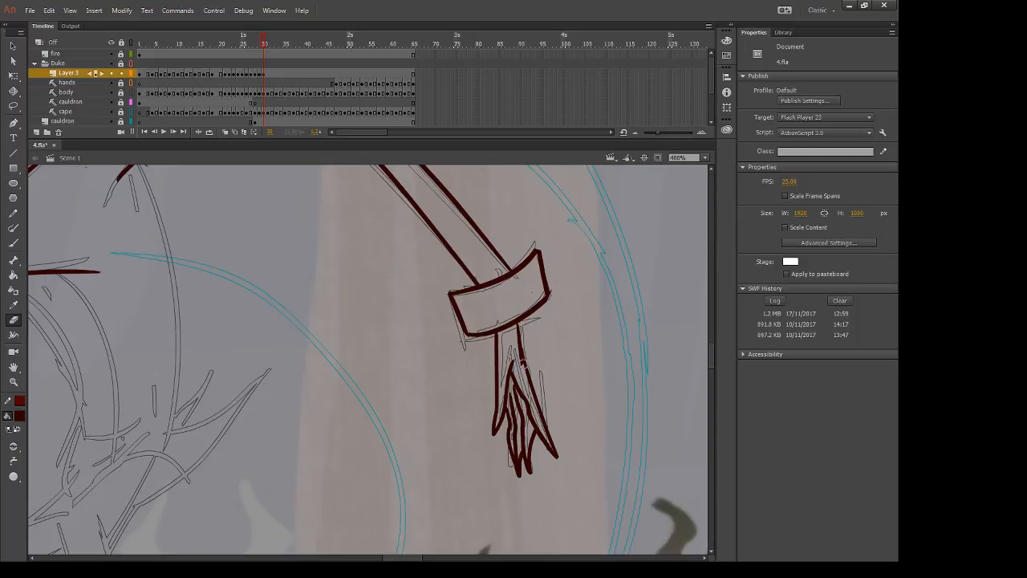
drag(519, 351, 524, 367)
Step: Ink the torso's curved front edge, its outer side from the armpit, and the inner coat line from the chest line to the waist
key(b)
drag(353, 302, 514, 408)
drag(312, 309, 316, 255)
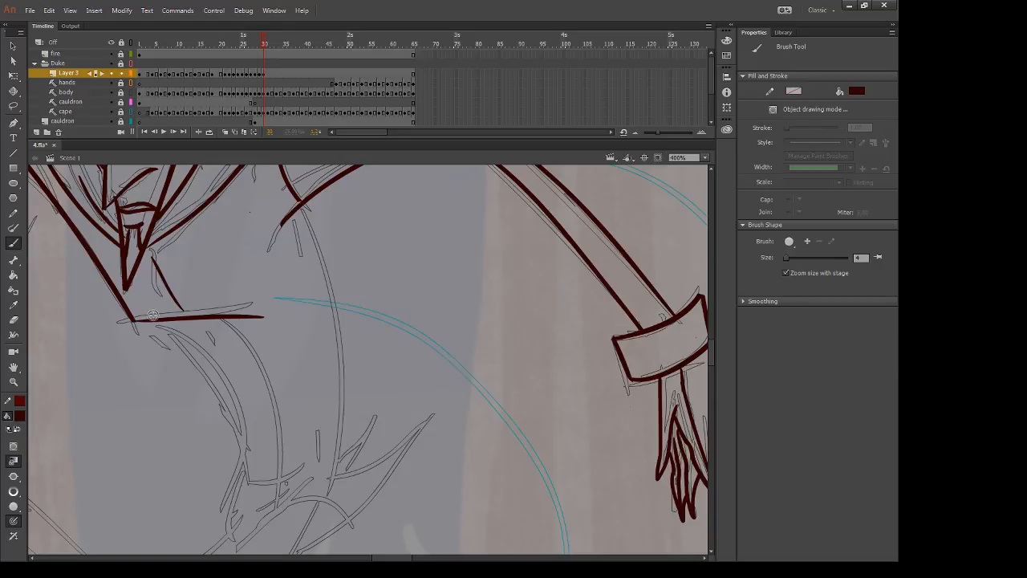
drag(157, 325, 240, 492)
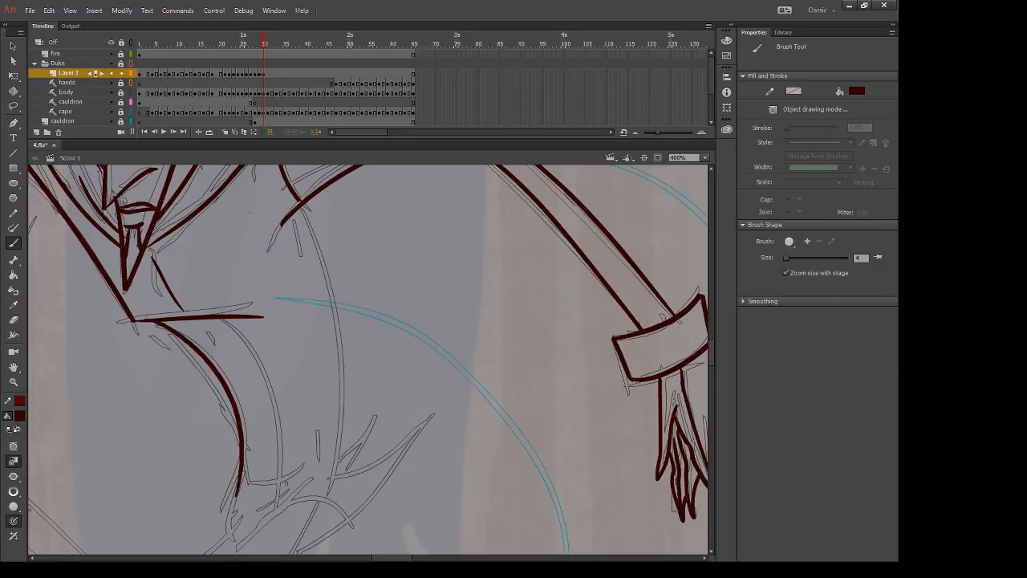
drag(305, 207, 329, 463)
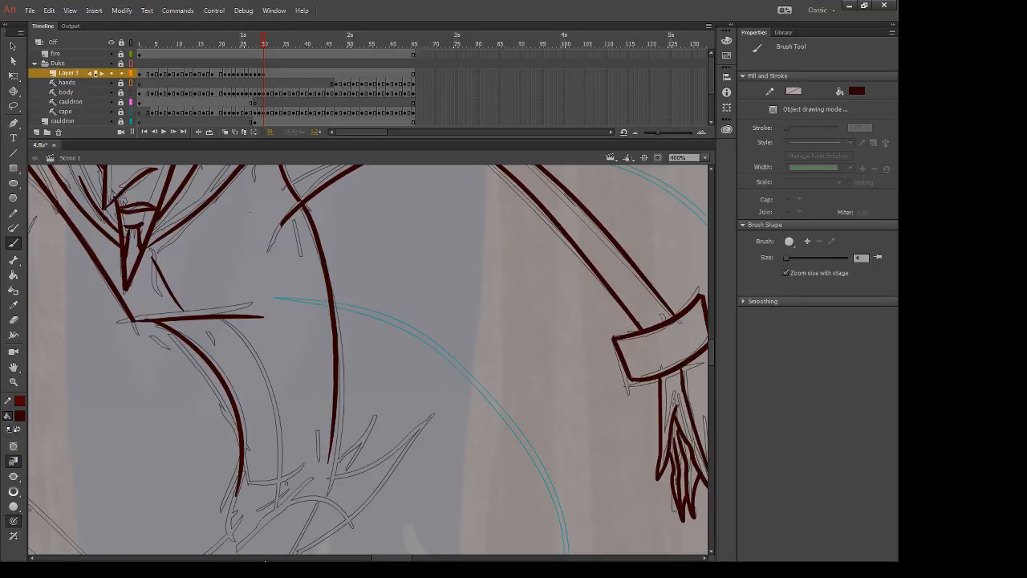
key(ctrl+z)
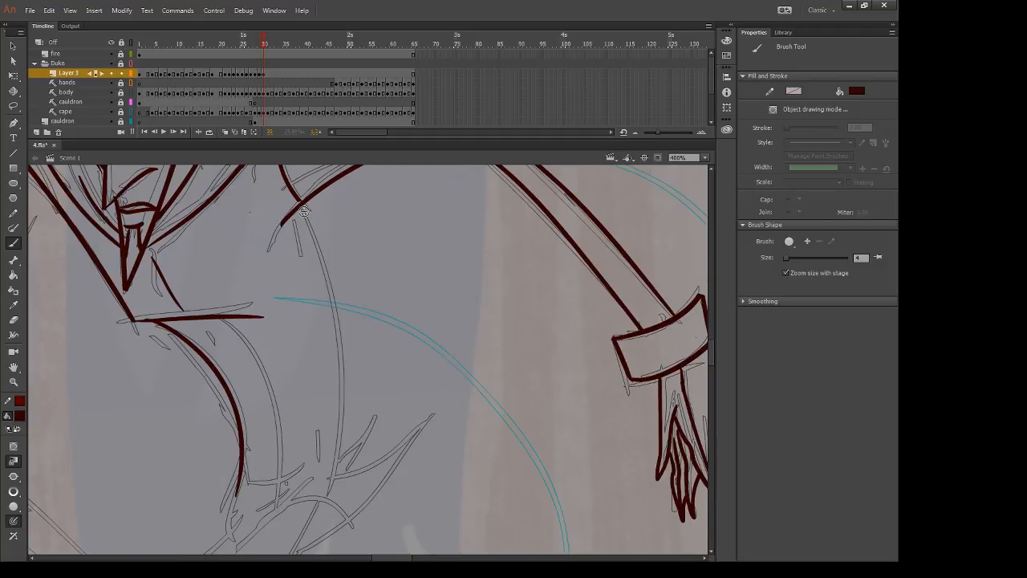
drag(304, 207, 319, 501)
drag(223, 320, 275, 515)
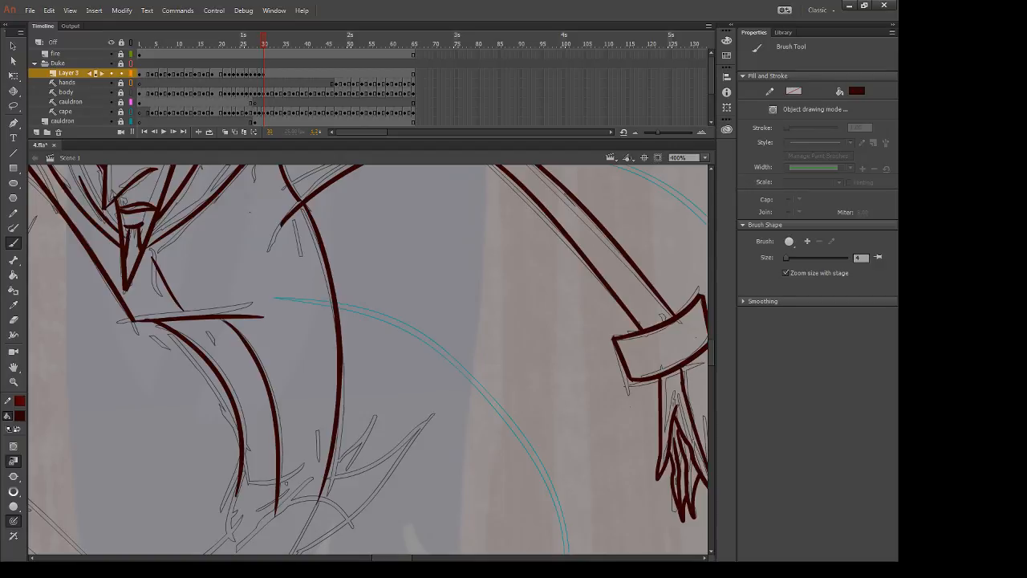
Step: Ink the two short curved waist lines across the coat's lower end and clean up the overlapping coat line
key(e)
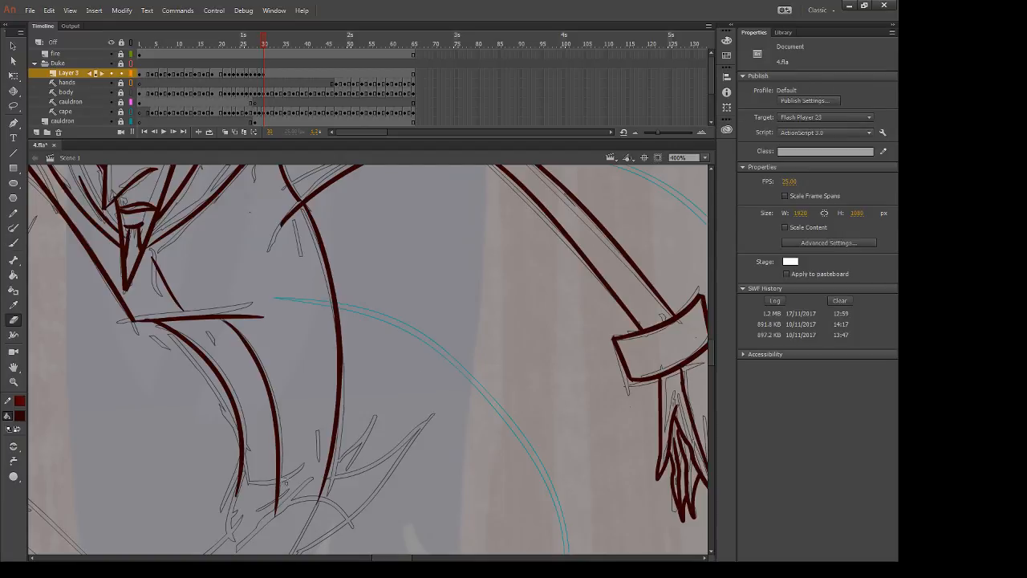
key(b)
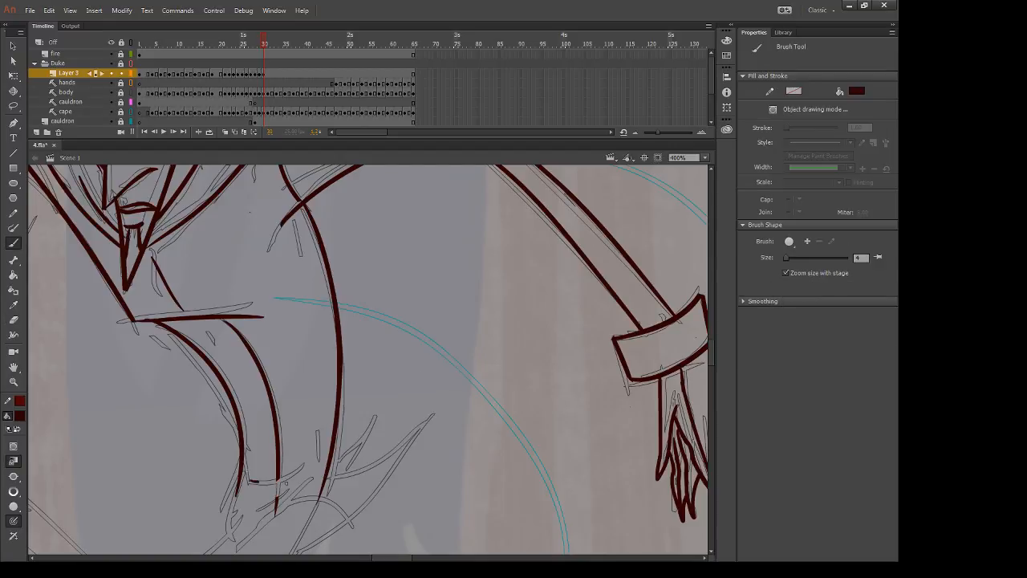
key(e)
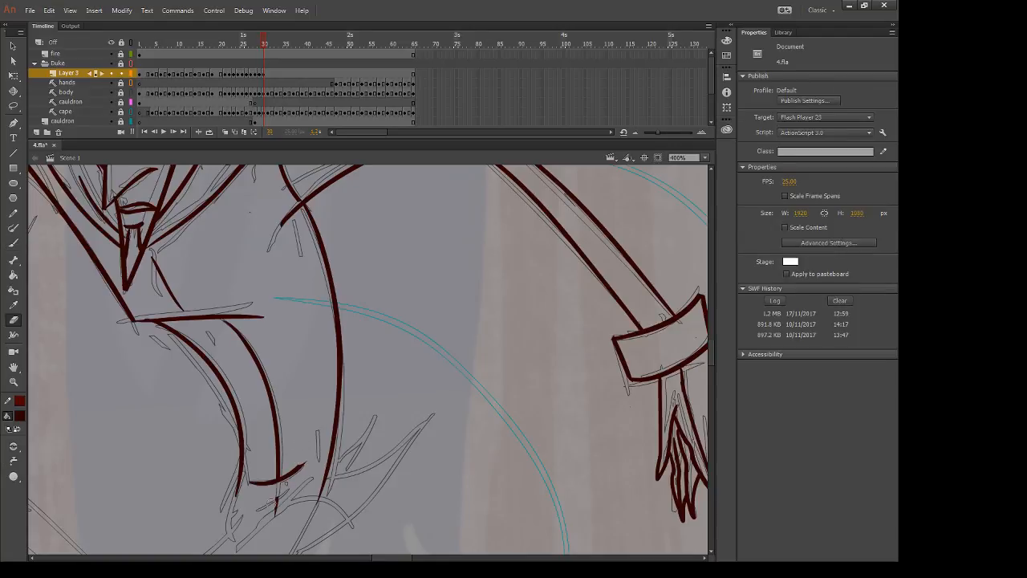
key(b)
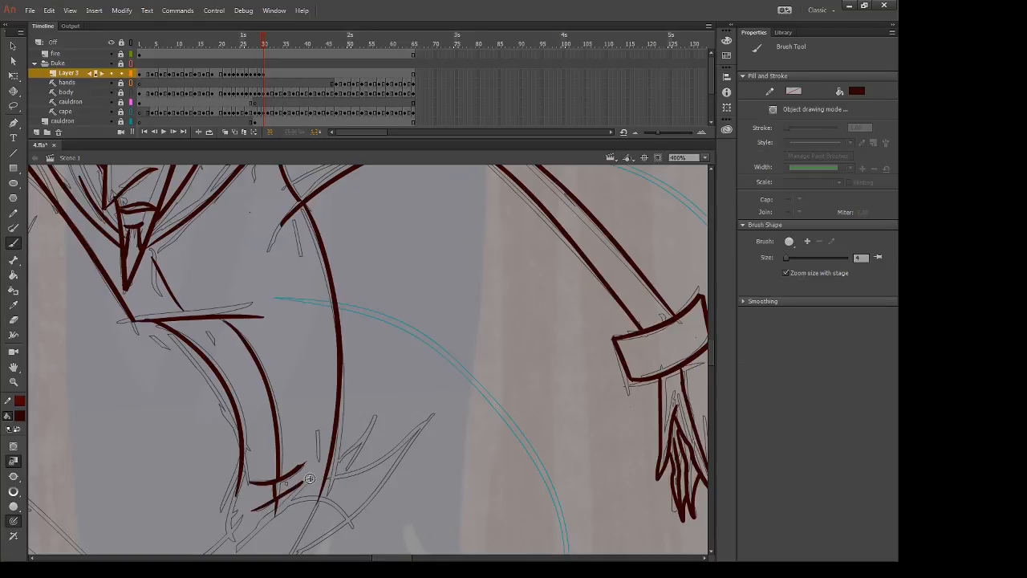
drag(289, 487, 295, 484)
key(e)
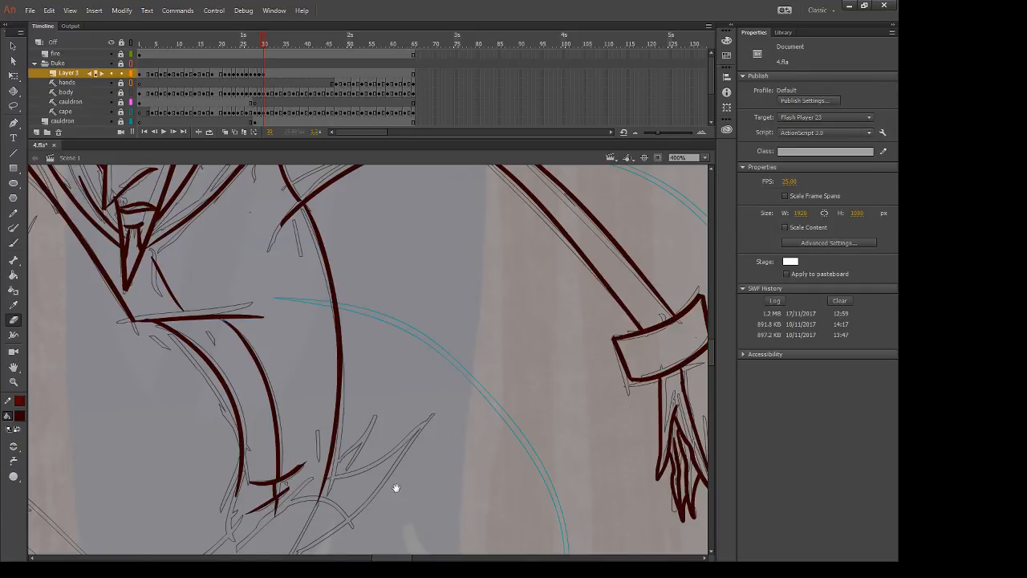
Step: Extend the torso's front edge to the hip, ink the thigh's upper contour with its short hip crease, and trim the overshoot at the knee
drag(396, 488, 457, 286)
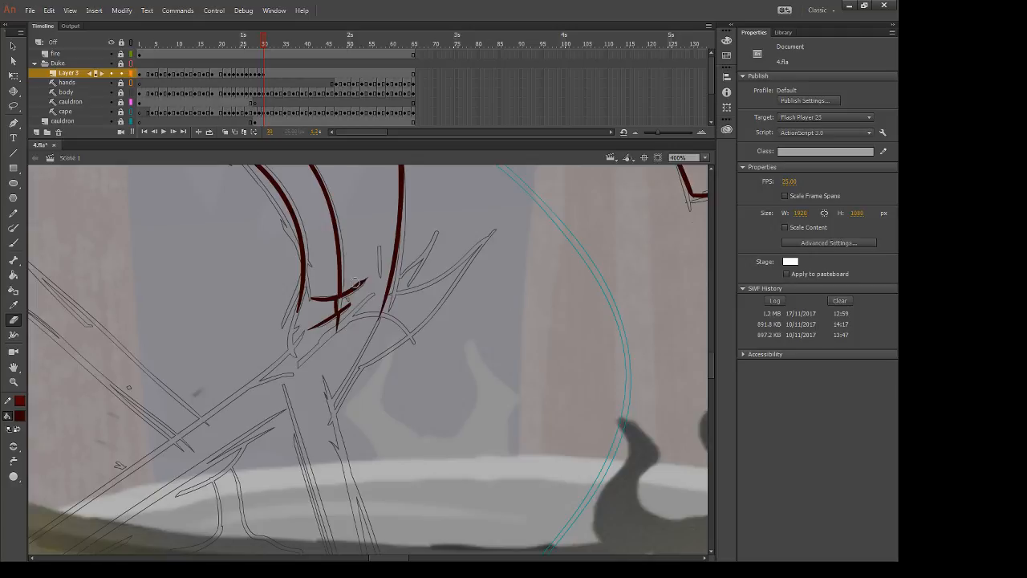
key(b)
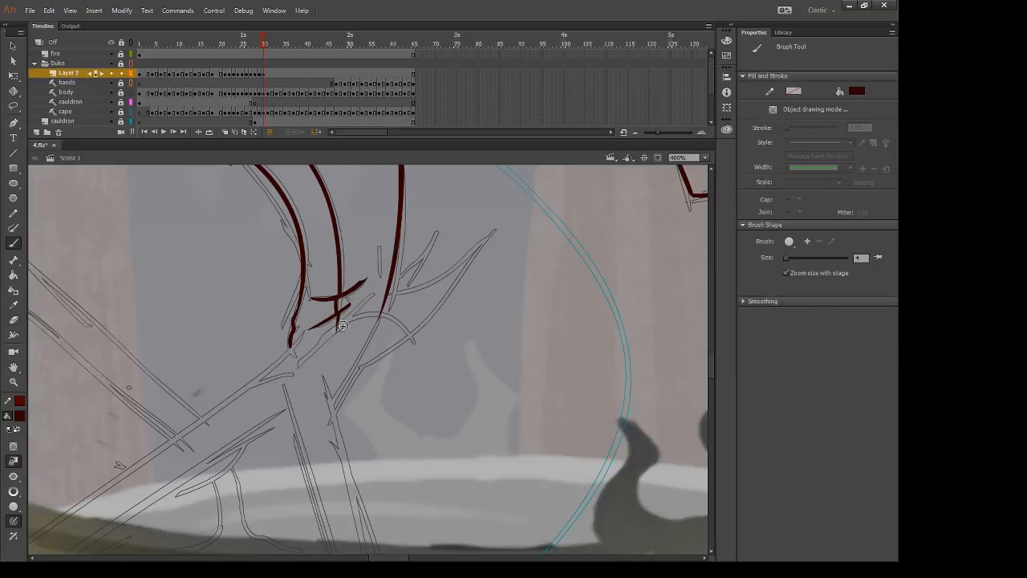
drag(357, 310, 261, 421)
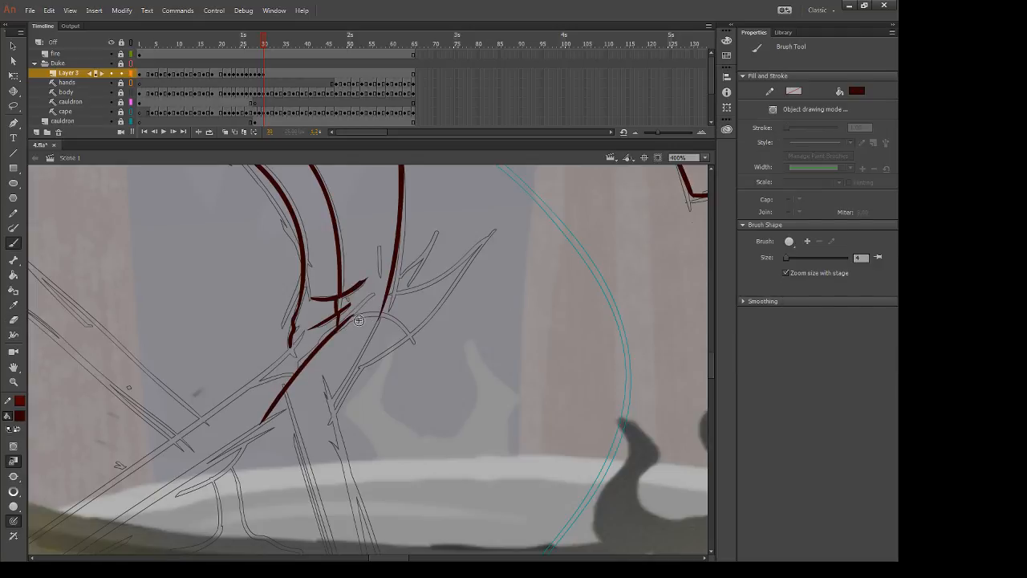
drag(386, 324, 286, 350)
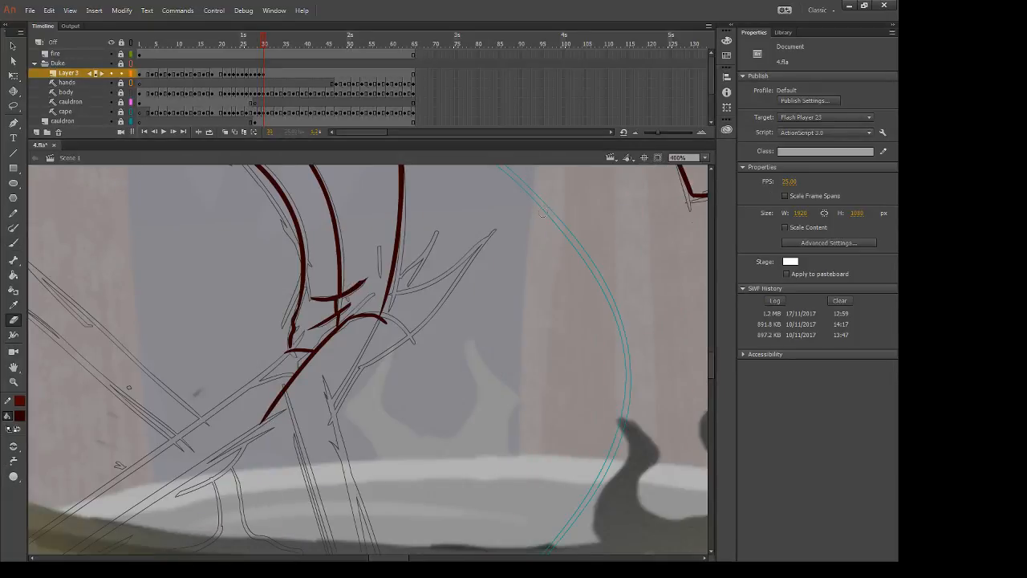
drag(261, 422, 283, 384)
Step: Ink the thigh's underside from the hip to behind the knee and trim the torso's rear line above it
key(b)
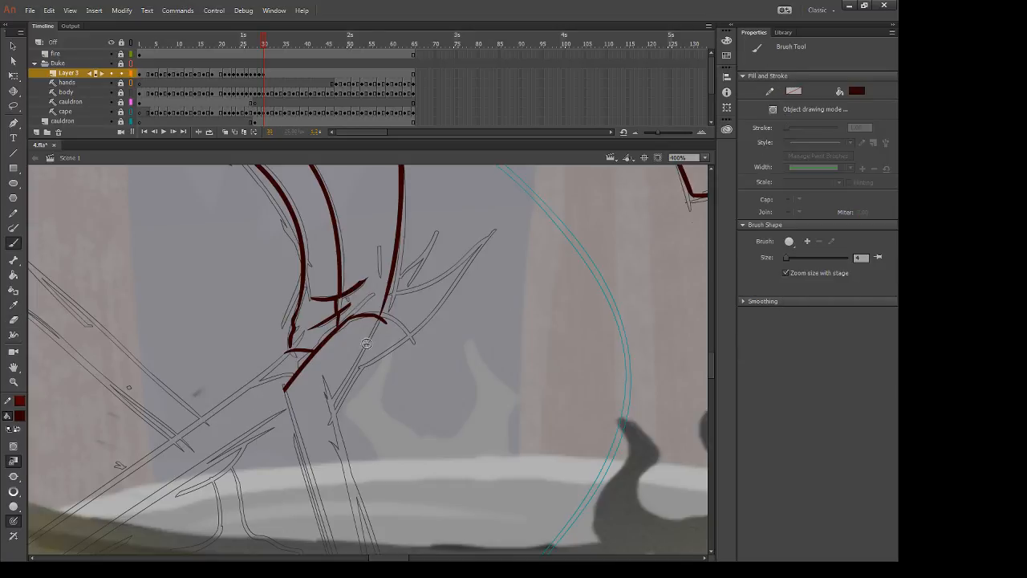
drag(384, 320, 323, 416)
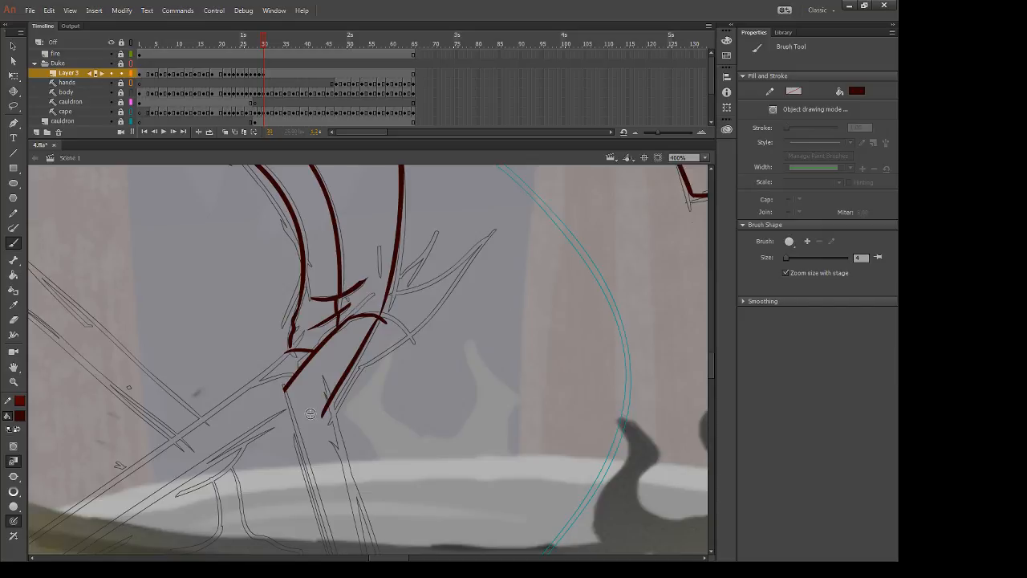
key(e)
drag(385, 300, 387, 321)
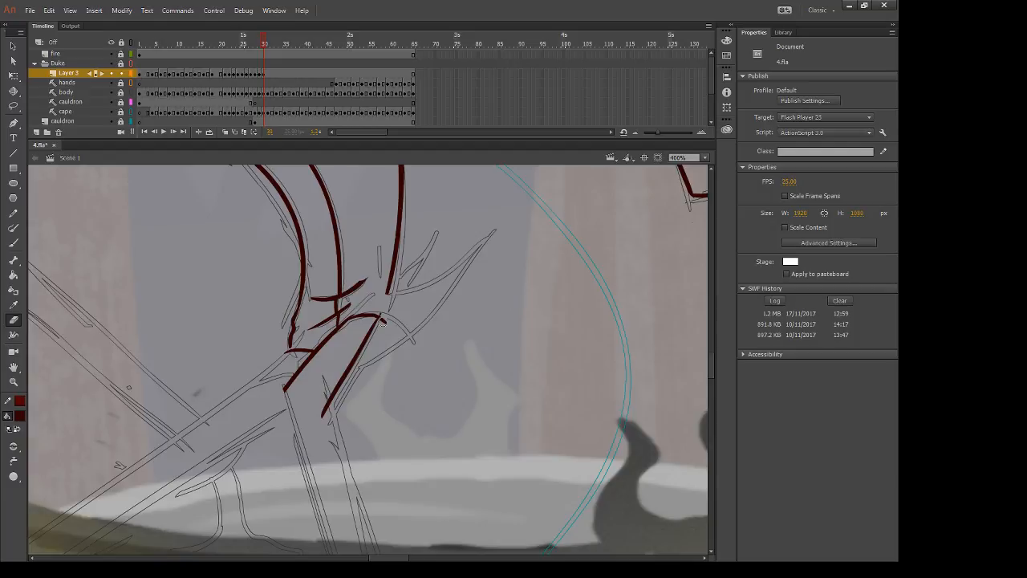
Step: Check the pose against frame 29, and ink the small and large pointed coat tails flaring behind the waist in frame 30
key(comma)
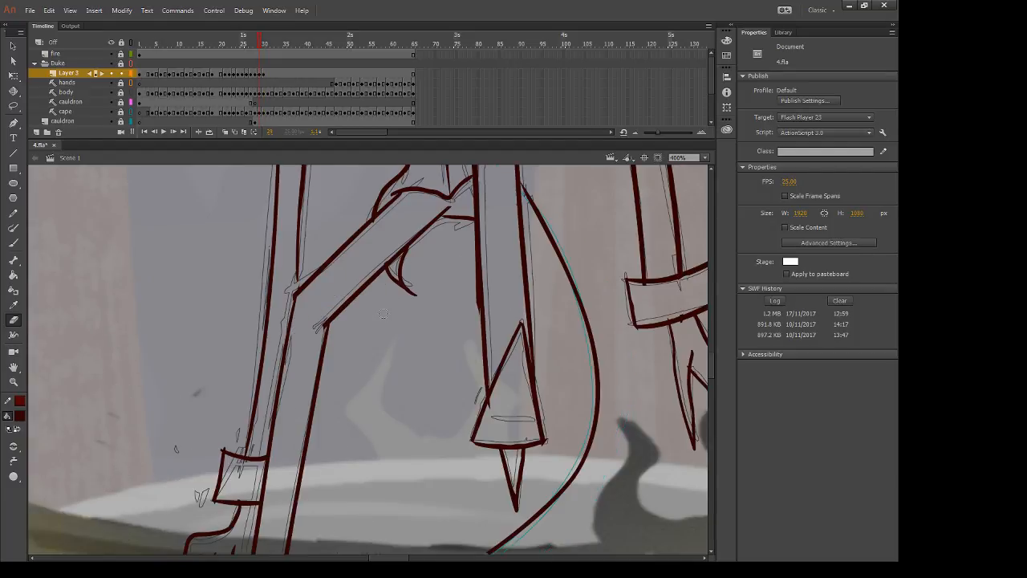
key(period)
key(b)
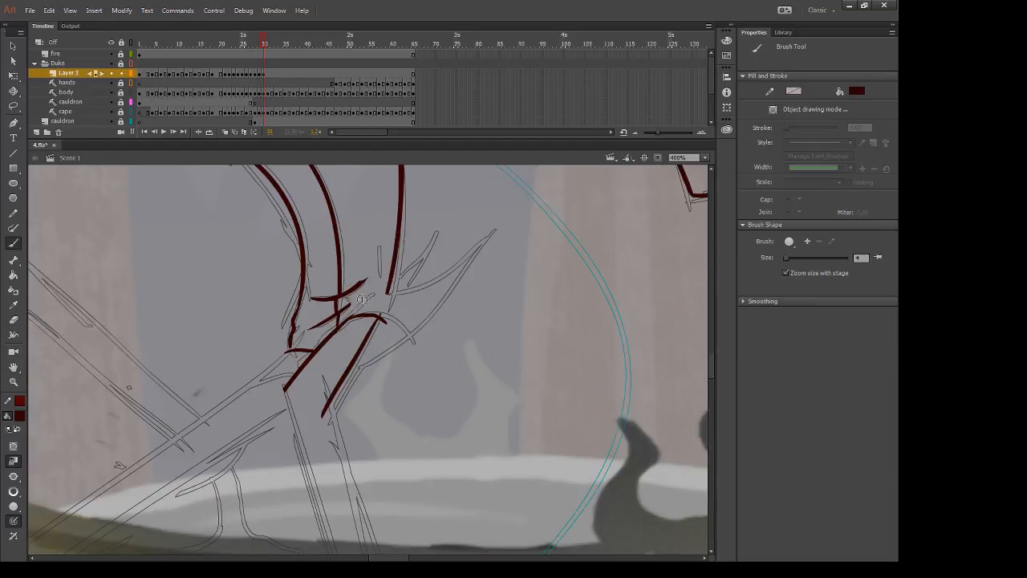
drag(337, 327, 496, 227)
mouse_move(395, 278)
mouse_down()
mouse_move(433, 232)
mouse_move(407, 290)
mouse_up()
drag(497, 221, 361, 364)
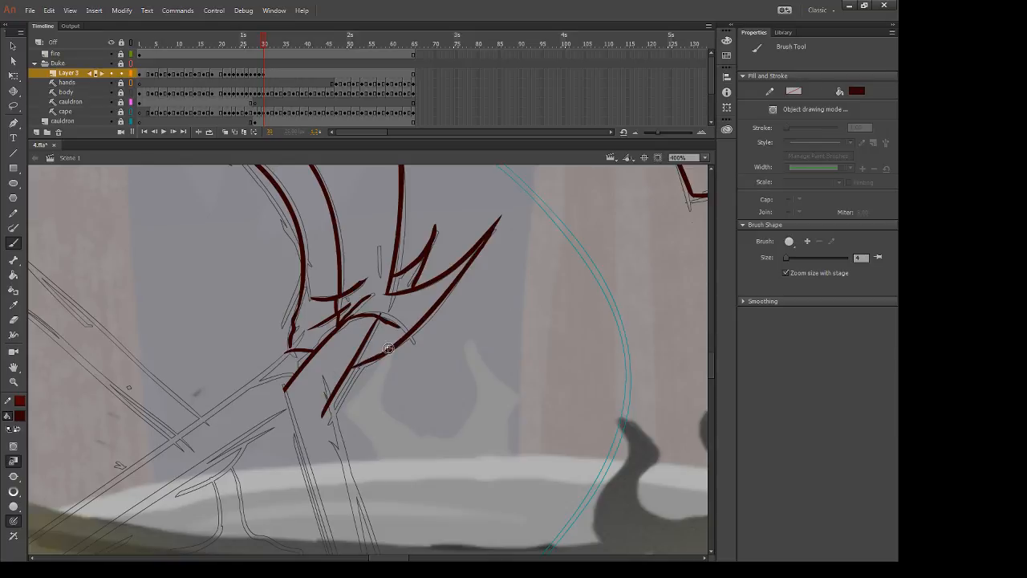
Step: Ink the rear and front edges of the lower leg from the knee down over the cauldron rim
mouse_move(362, 396)
mouse_down()
mouse_move(365, 287)
mouse_move(401, 526)
mouse_up()
key(e)
key(b)
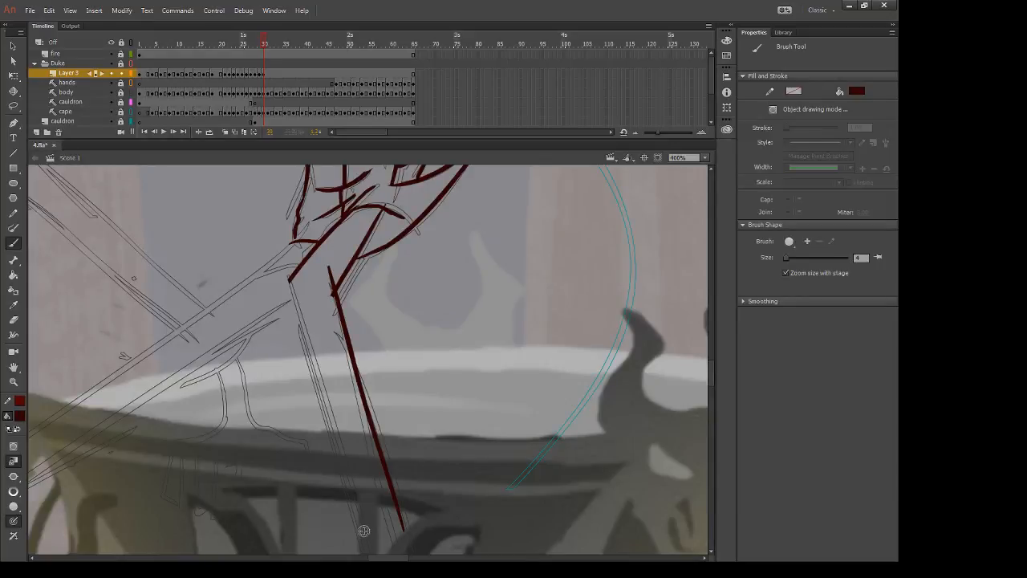
drag(289, 277, 353, 505)
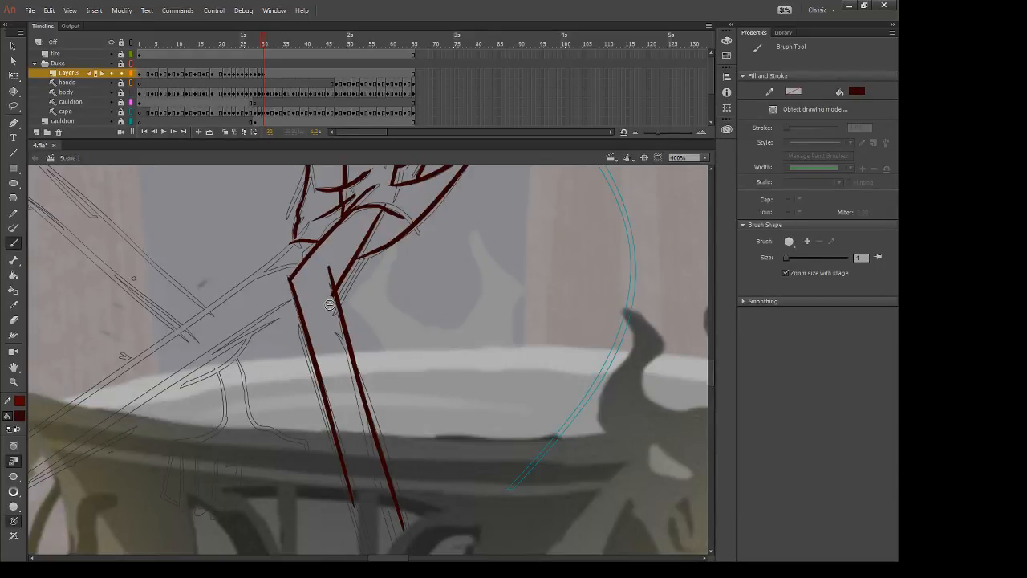
Step: Extend both lower-leg edges down to the ankle, replacing the curved first attempt at the front edge with a straighter line
mouse_move(345, 462)
mouse_down()
mouse_move(316, 230)
mouse_move(387, 548)
mouse_up()
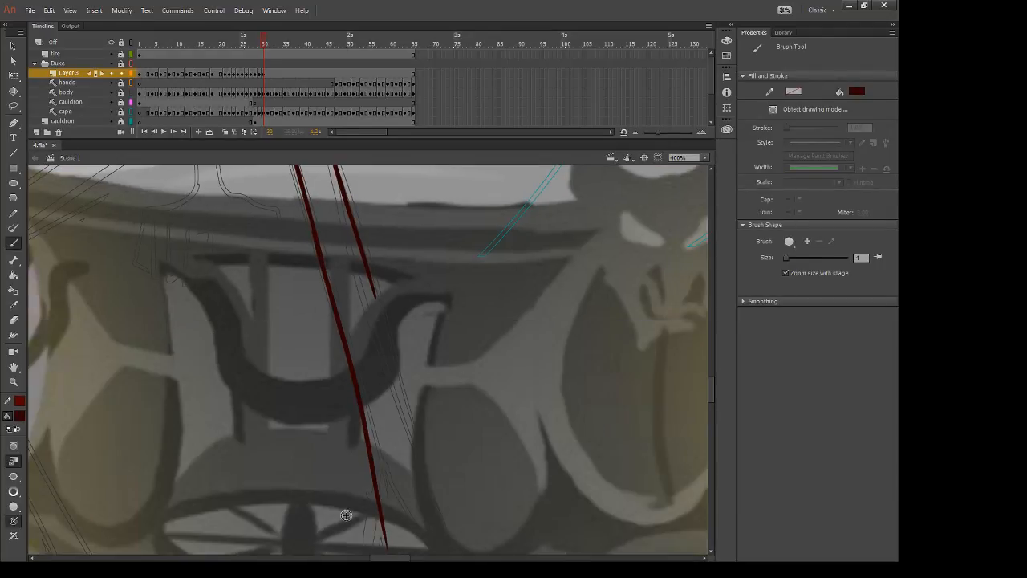
key(ctrl+z)
drag(320, 246, 388, 512)
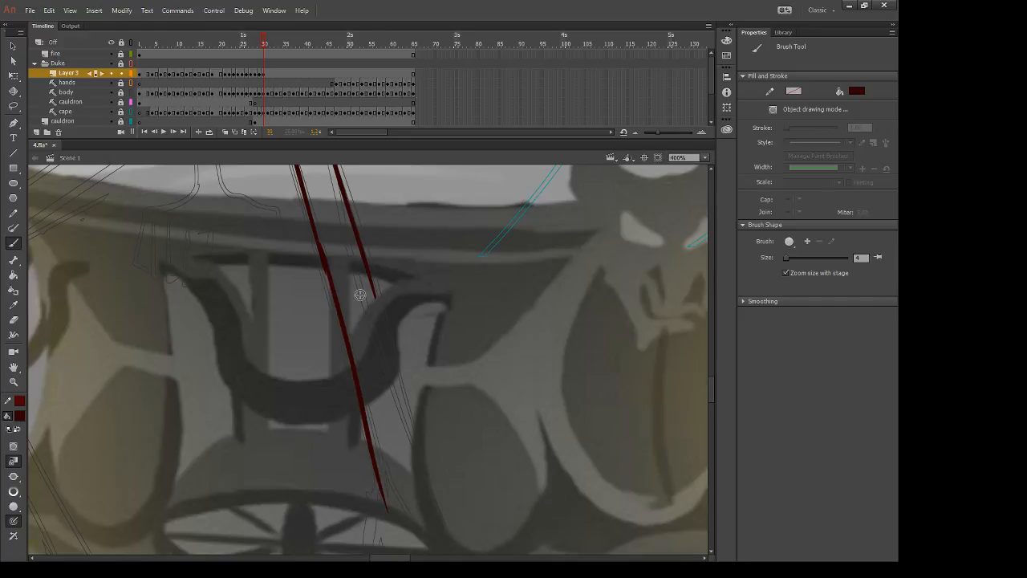
scroll(361, 295, down, 2)
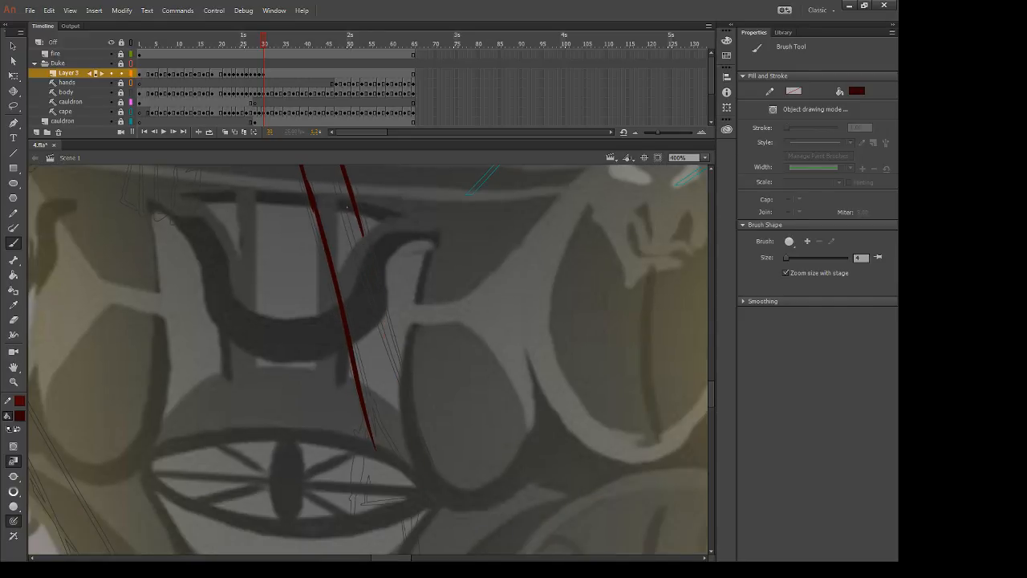
drag(362, 228, 432, 504)
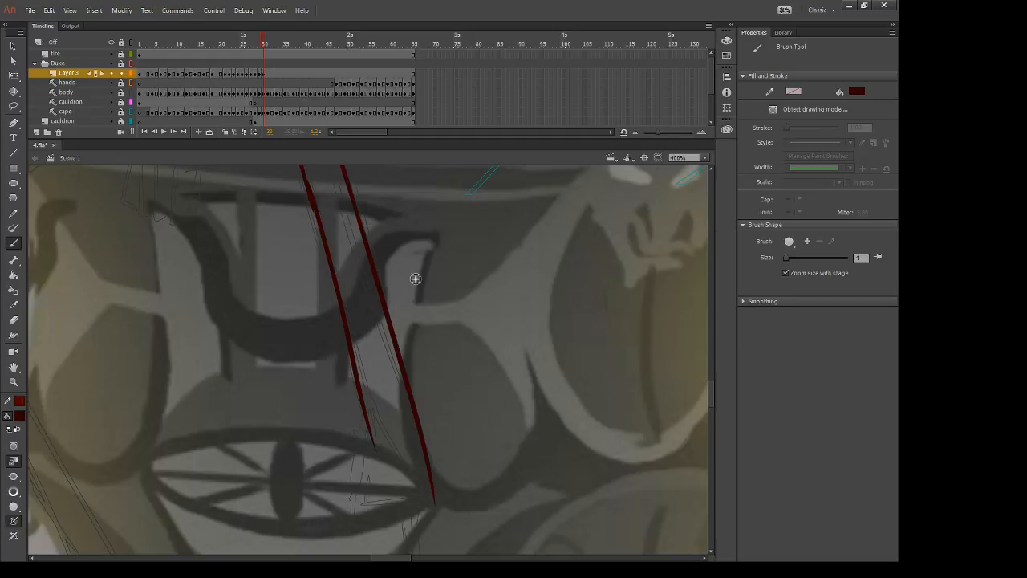
Step: Select the front shin line's lower segment, skew it slightly toward the rear edge, and erase its overshooting tip
drag(474, 305, 496, 349)
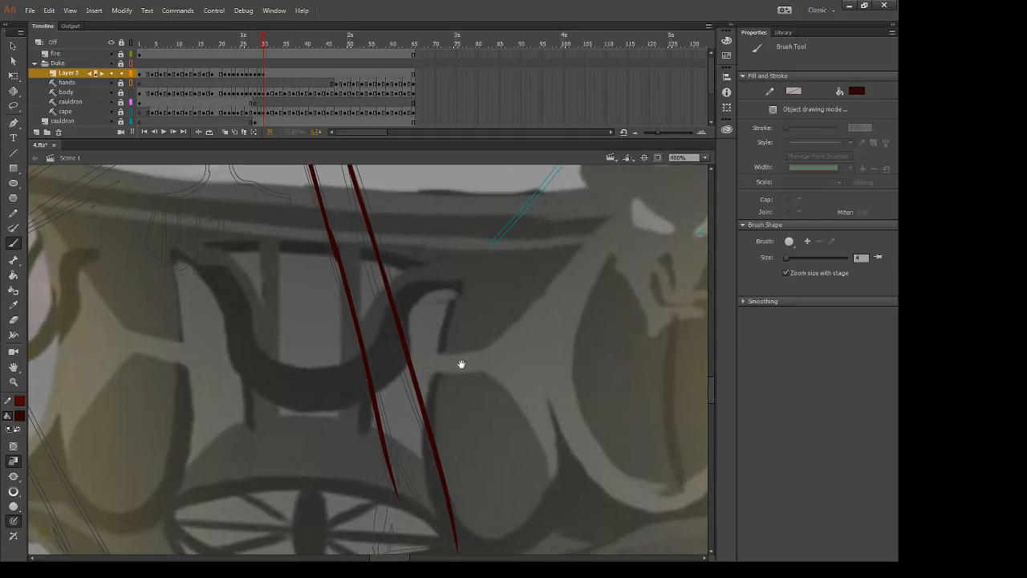
key(l)
drag(318, 235, 279, 444)
key(q)
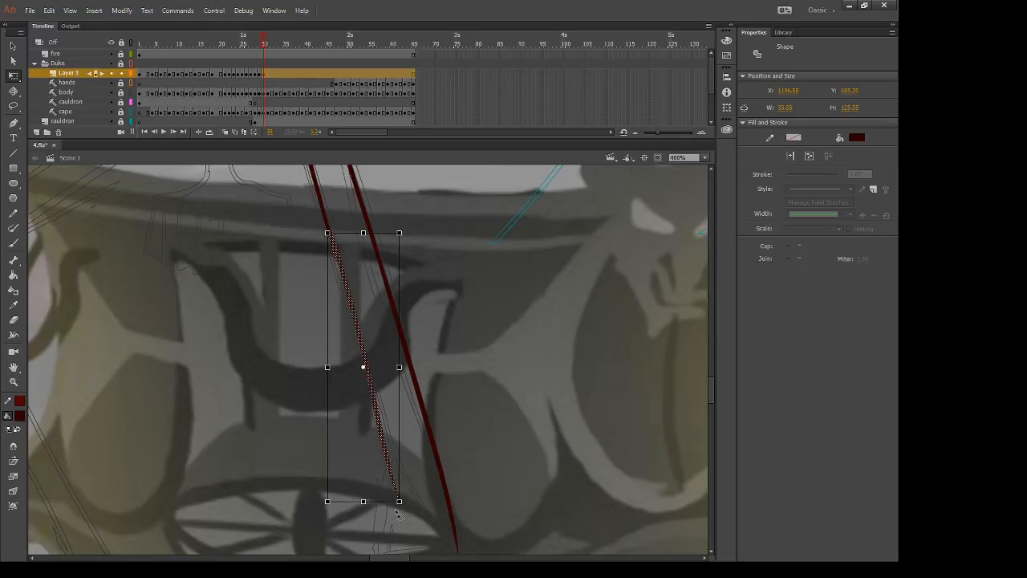
drag(378, 501, 383, 501)
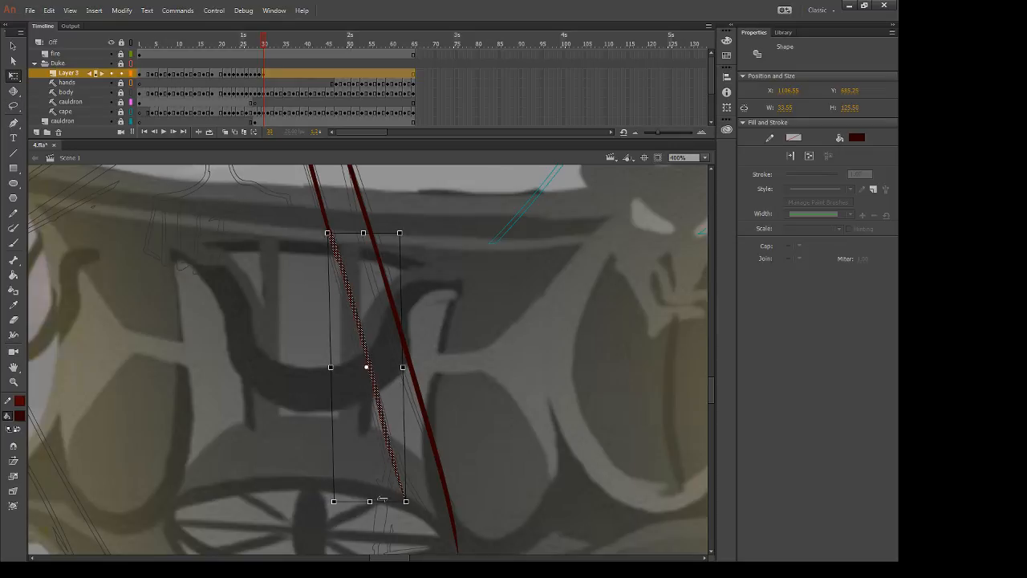
key(e)
drag(398, 455, 402, 481)
Step: Ink the top of the shoe and the slanted instep line from the ankle, and trim the toe end
drag(410, 501, 388, 401)
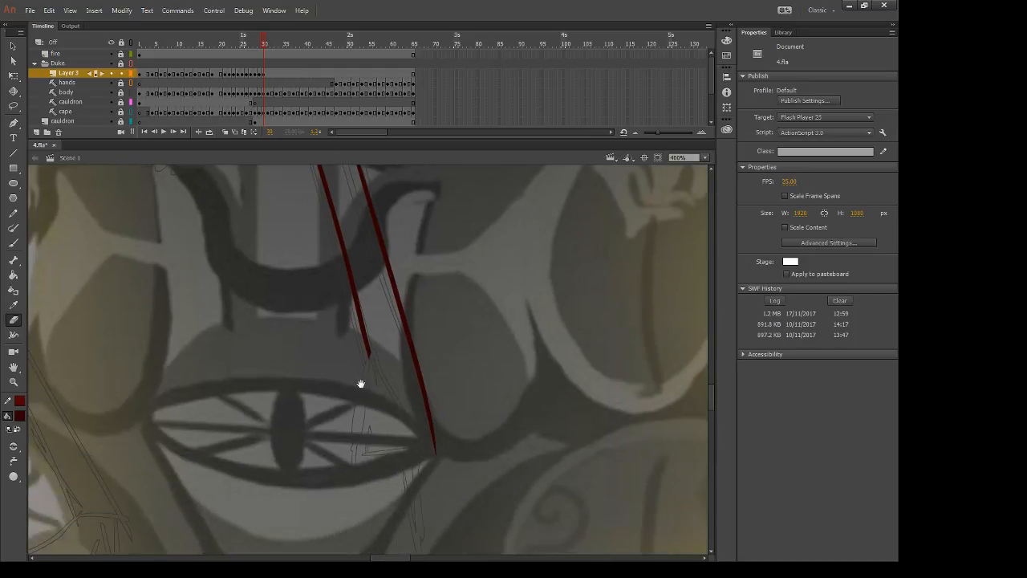
key(b)
mouse_move(369, 353)
mouse_down()
mouse_move(410, 417)
mouse_move(355, 485)
mouse_up()
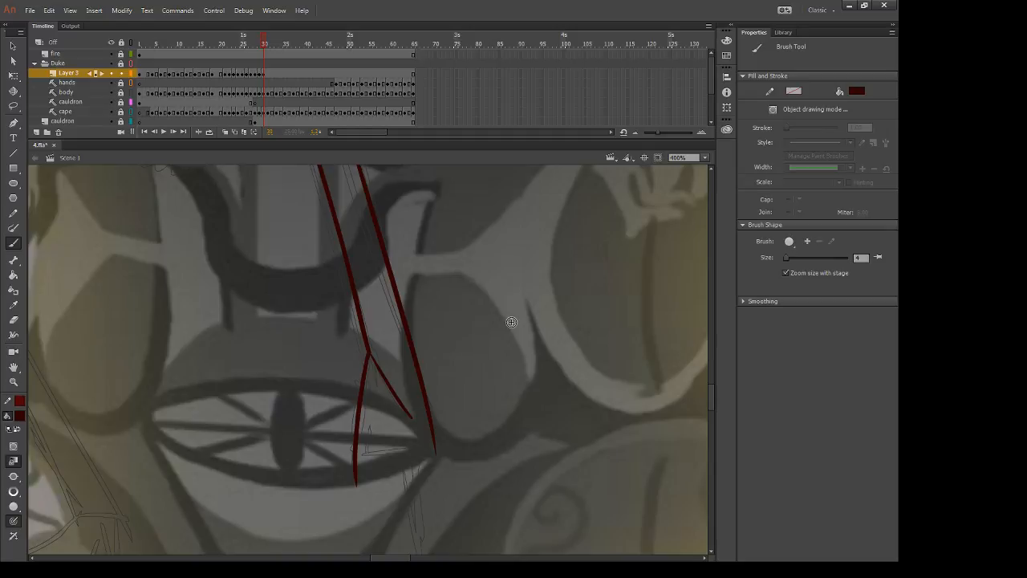
key(e)
mouse_move(354, 468)
mouse_down()
mouse_move(374, 507)
mouse_move(324, 420)
mouse_up()
key(space)
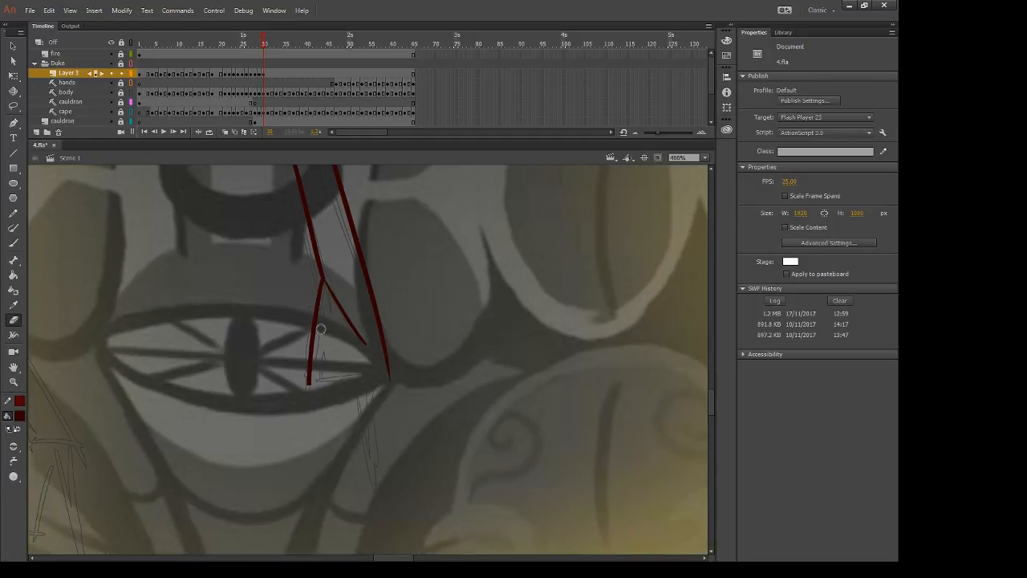
Step: Check the shoe's shape in frame 29, and ink the short sole line and both sides of the pointed heel in frame 30
key(b)
key(comma)
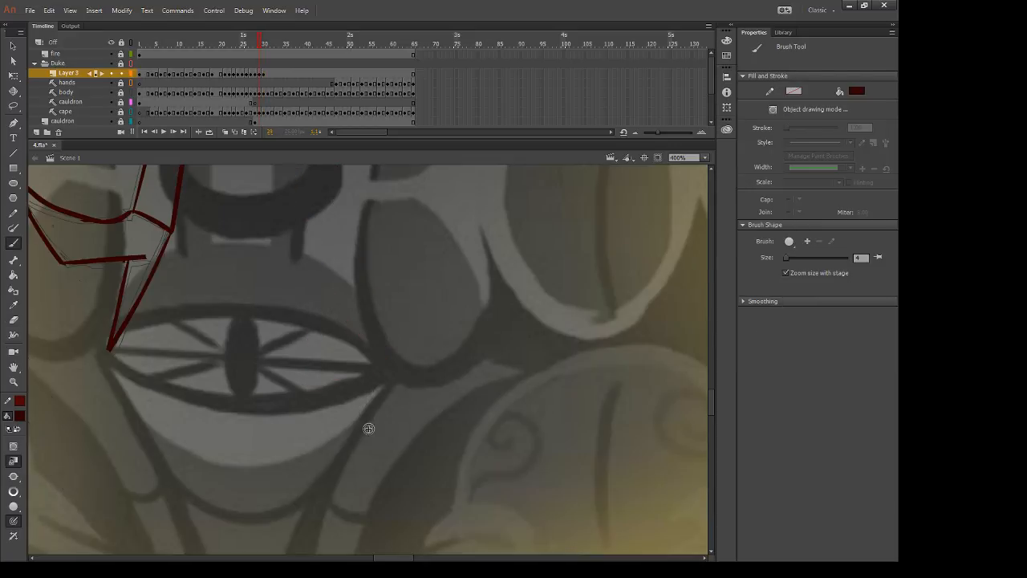
key(period)
drag(359, 385, 378, 495)
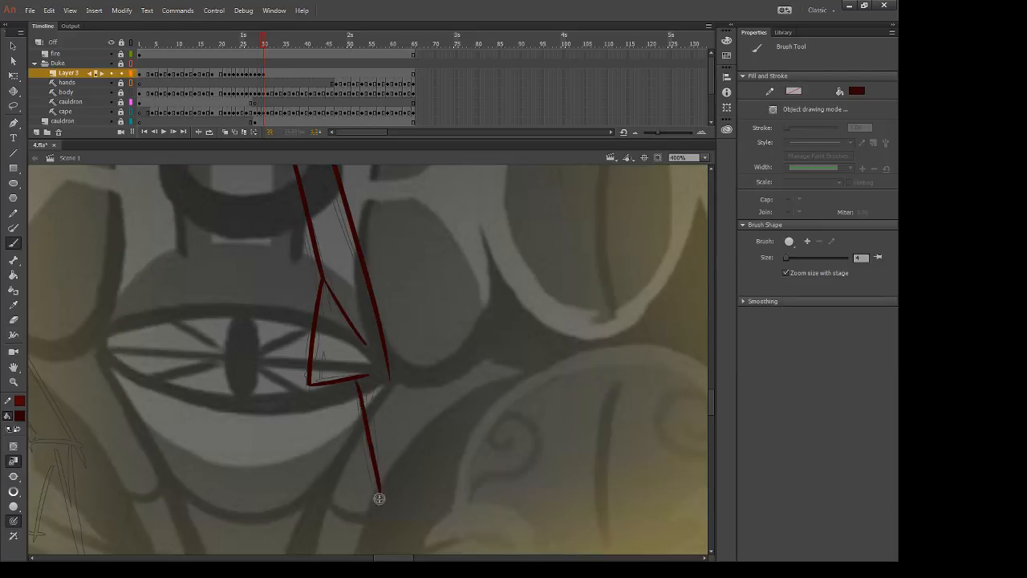
drag(382, 371, 378, 485)
Step: Trim the pointed heel's tip, compare it with frame 29, and erase the leftover speck below it
key(e)
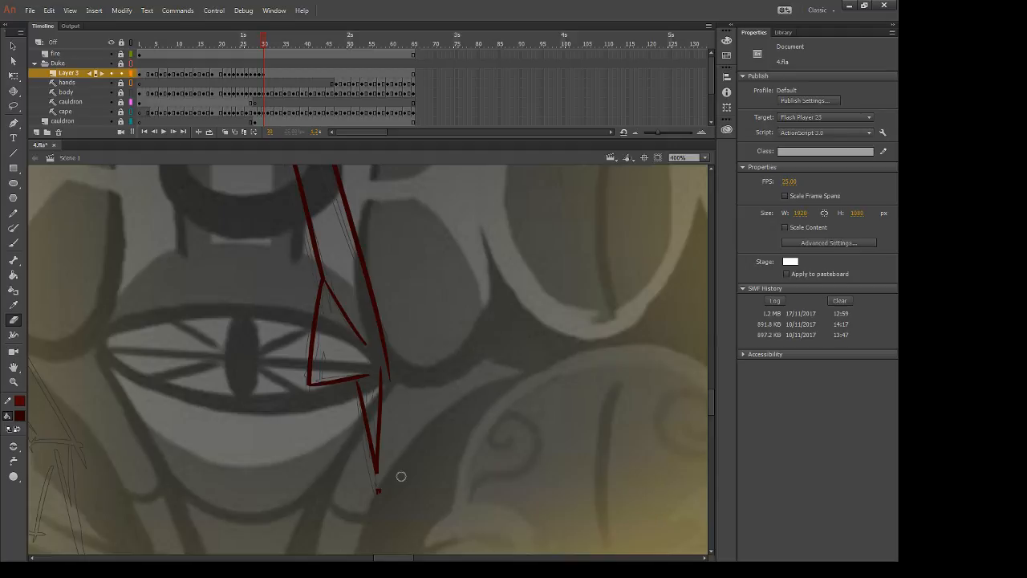
key(comma)
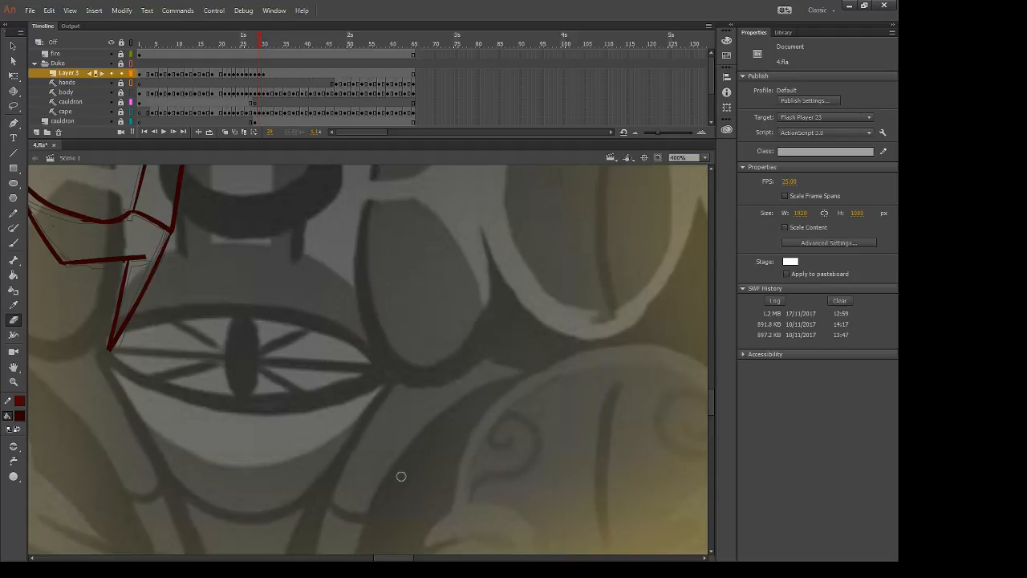
key(period)
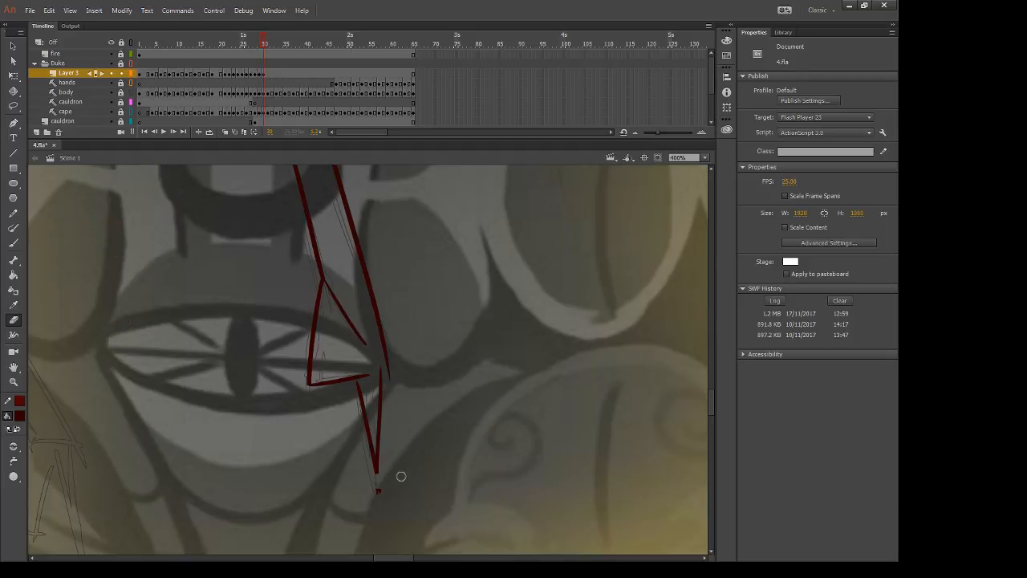
click(378, 491)
Step: Ink the small curve from the instep to the back of the shoe and clean up the joint above the heel
key(b)
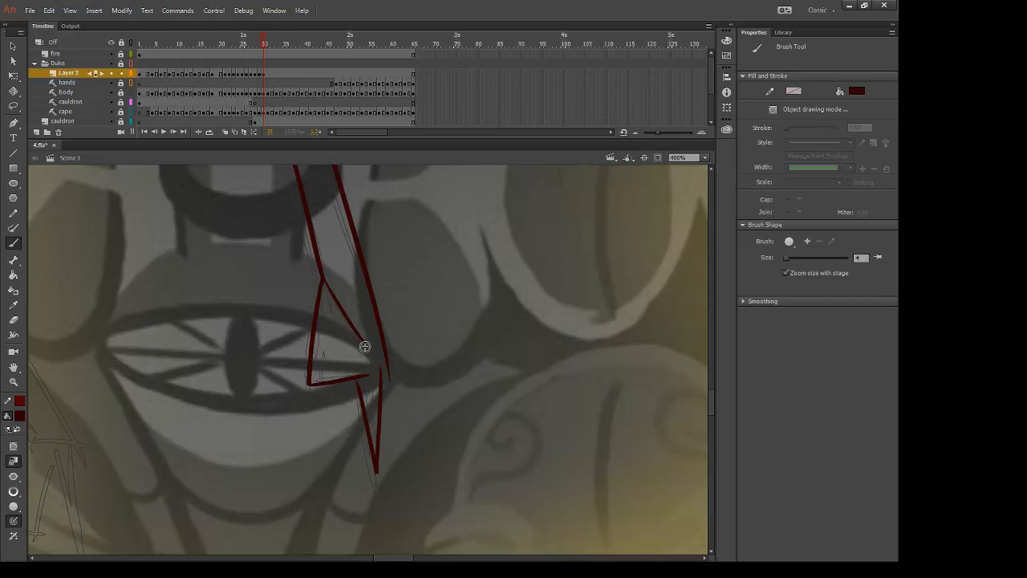
drag(353, 327, 382, 365)
key(ctrl+z)
key(e)
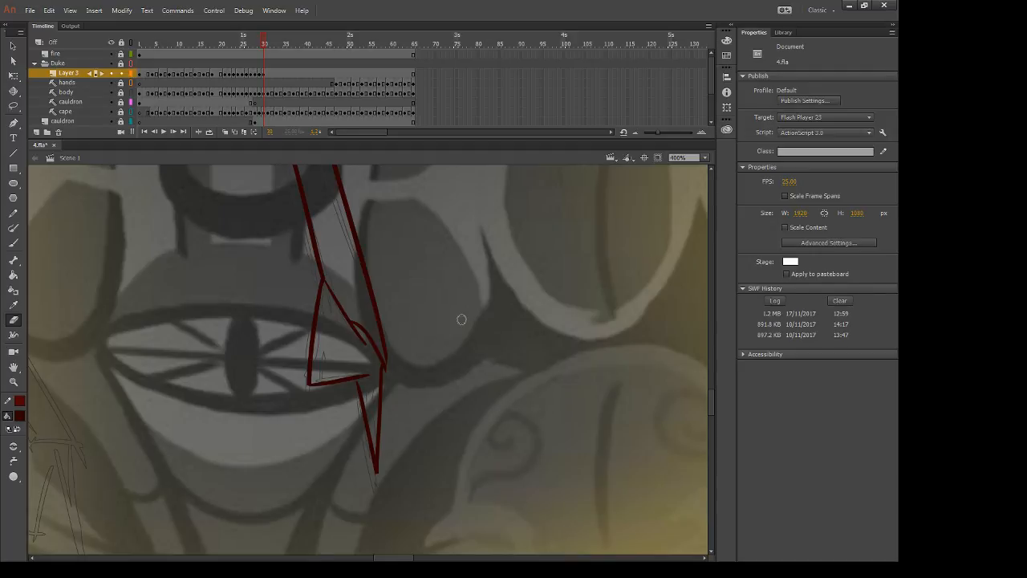
drag(248, 337, 480, 414)
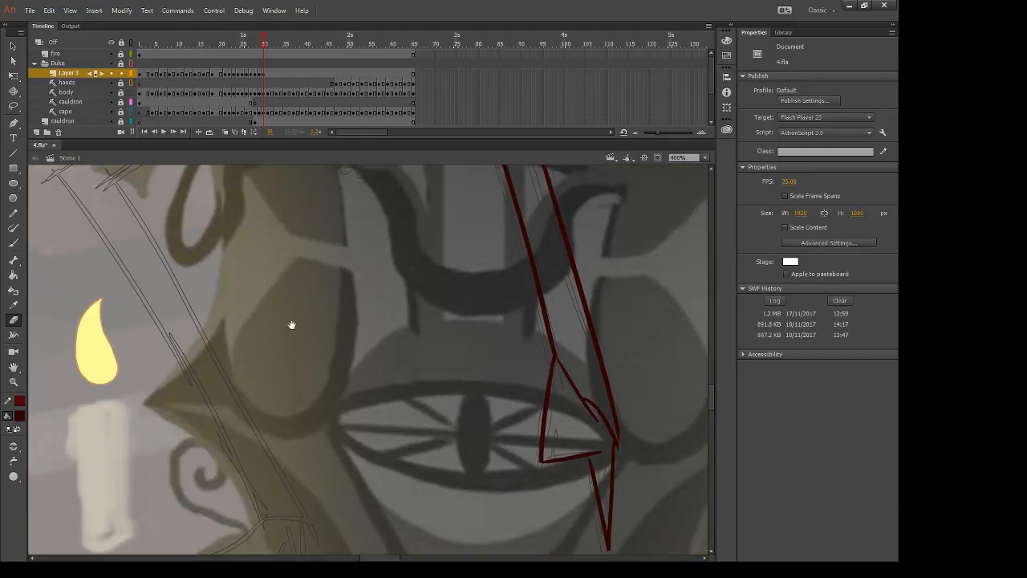
Step: Ink the short curved line under the sketched raised thigh in frame 30 and trim its upper end
mouse_move(331, 348)
mouse_down()
mouse_move(387, 388)
mouse_move(414, 459)
mouse_move(386, 426)
mouse_move(389, 456)
mouse_up()
key(b)
drag(541, 203, 443, 274)
key(e)
click(539, 205)
drag(514, 196, 487, 284)
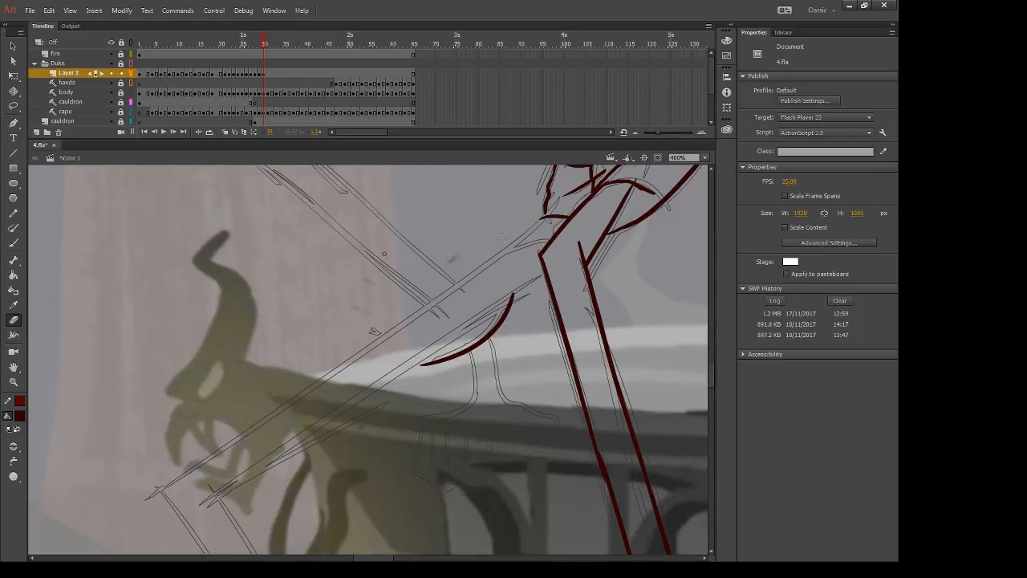
Step: Compare the thigh with frame 29 and ink its upper edge in frame 30, from the hip to the bent knee, redoing poor strokes
key(b)
key(comma)
key(period)
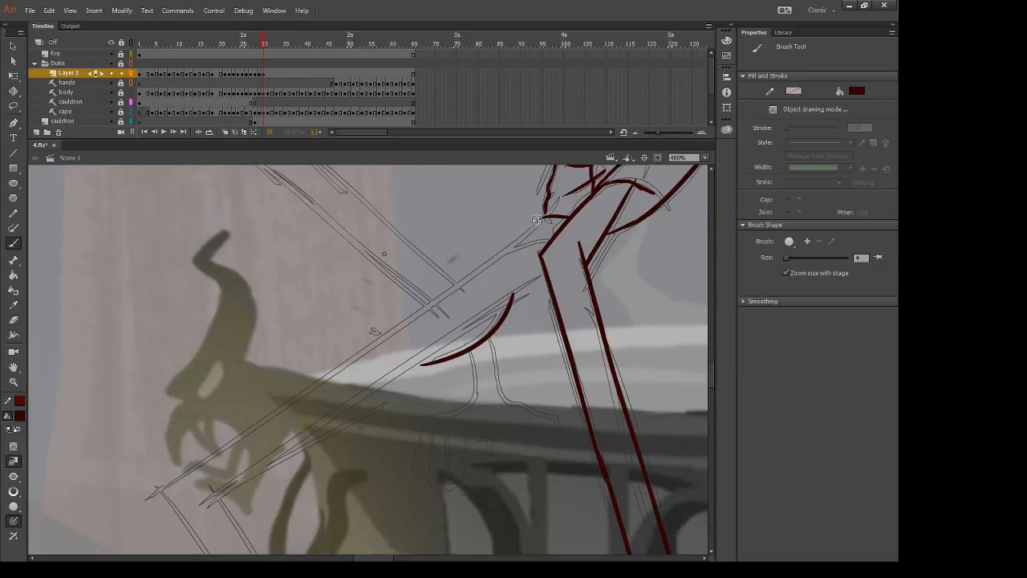
drag(514, 240, 165, 491)
key(ctrl+z)
key(e)
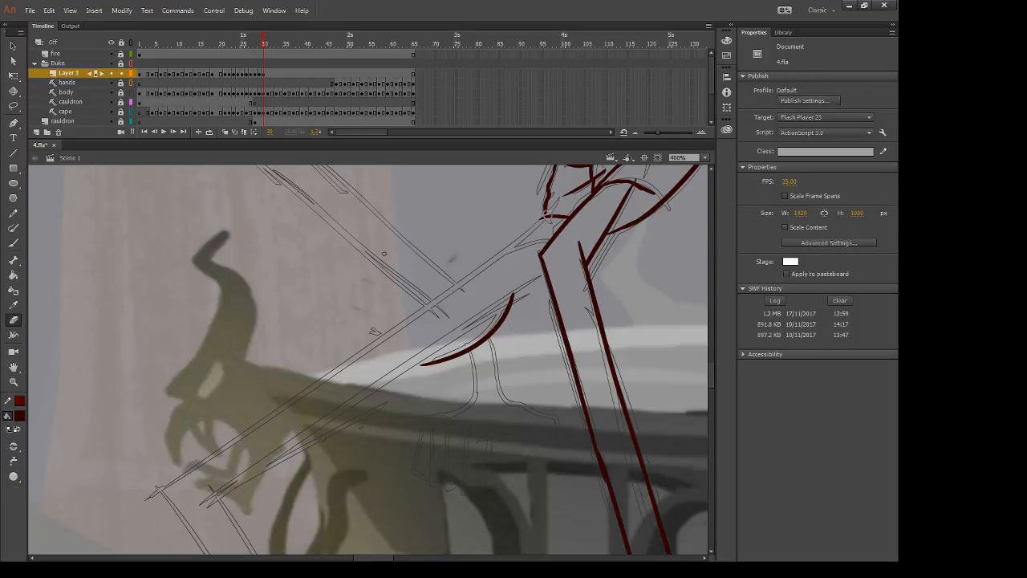
mouse_move(530, 227)
mouse_down()
mouse_move(560, 211)
mouse_move(327, 361)
mouse_move(270, 396)
mouse_up()
key(b)
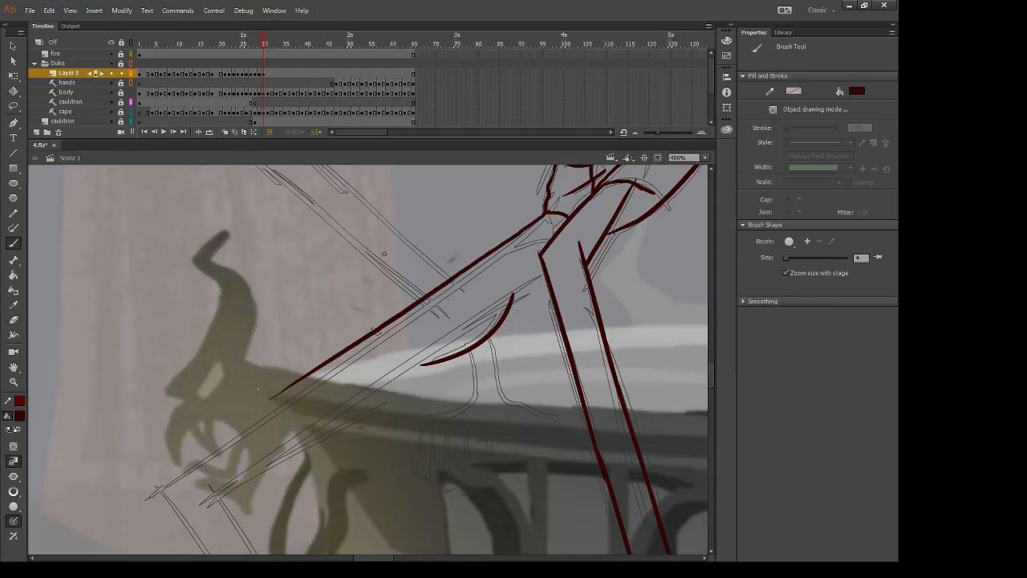
key(ctrl+z)
drag(551, 211, 144, 496)
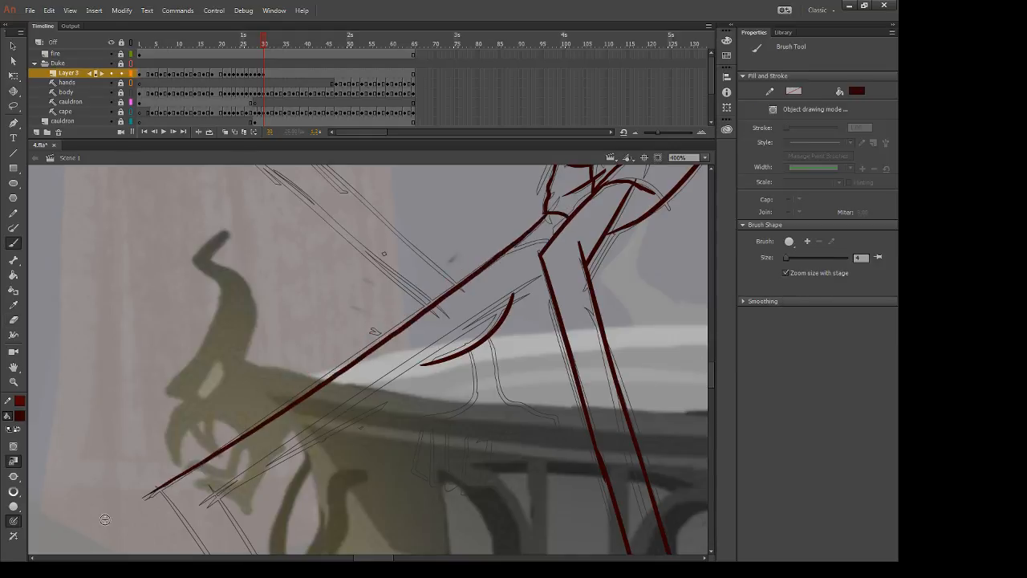
Step: Ink the lower edge of the raised thigh as one straight line down to the inside of the bent knee
drag(543, 273, 256, 479)
key(ctrl+z)
drag(543, 275, 217, 491)
Step: Ink the inner edge of the bent leg's shin from the knee towards the ankle, redoing poor strokes, and trim the knee tip
drag(285, 472, 301, 279)
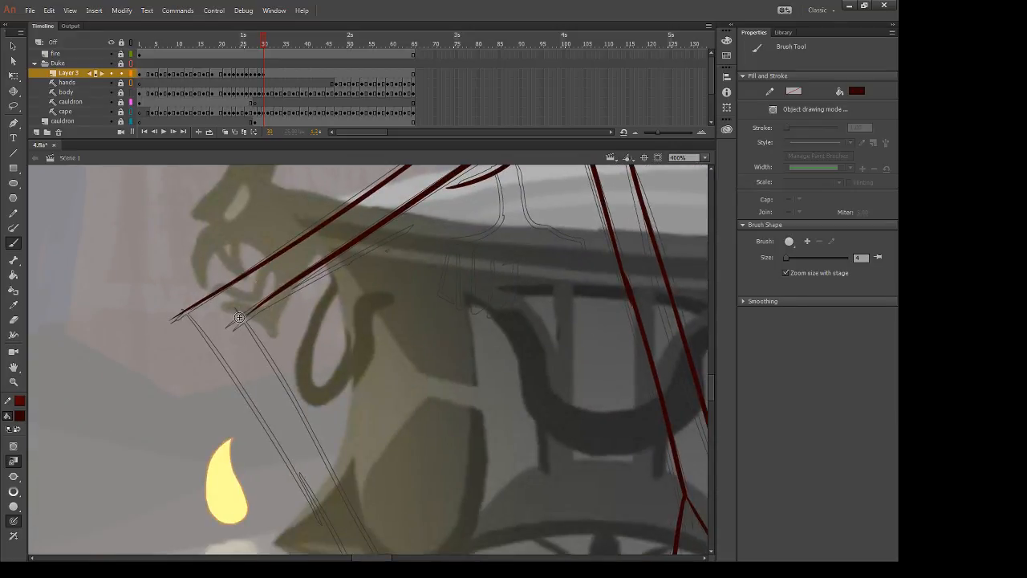
drag(233, 308, 363, 539)
drag(327, 439, 301, 336)
key(ctrl+z)
drag(217, 212, 387, 512)
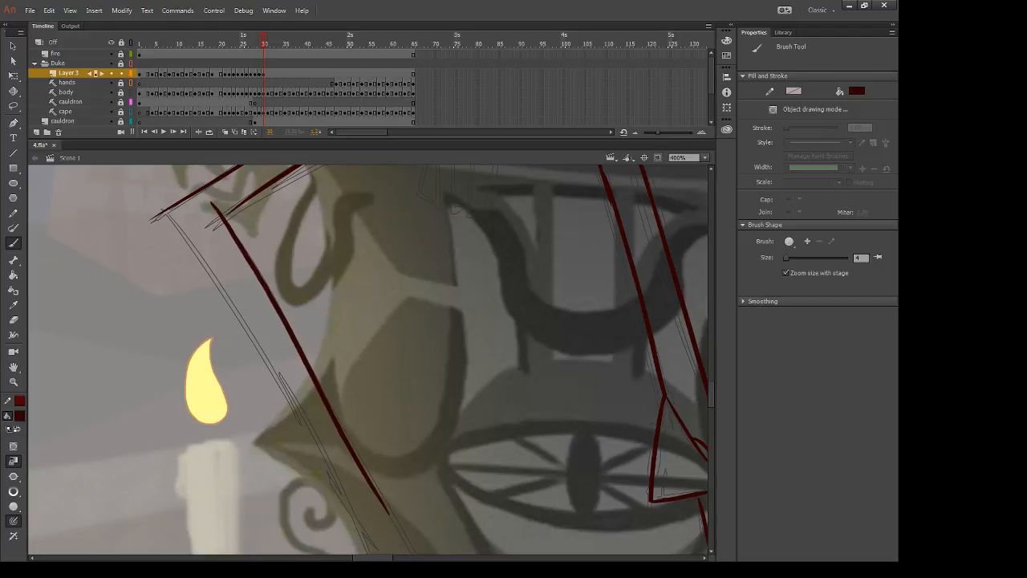
key(ctrl+z)
drag(224, 215, 384, 510)
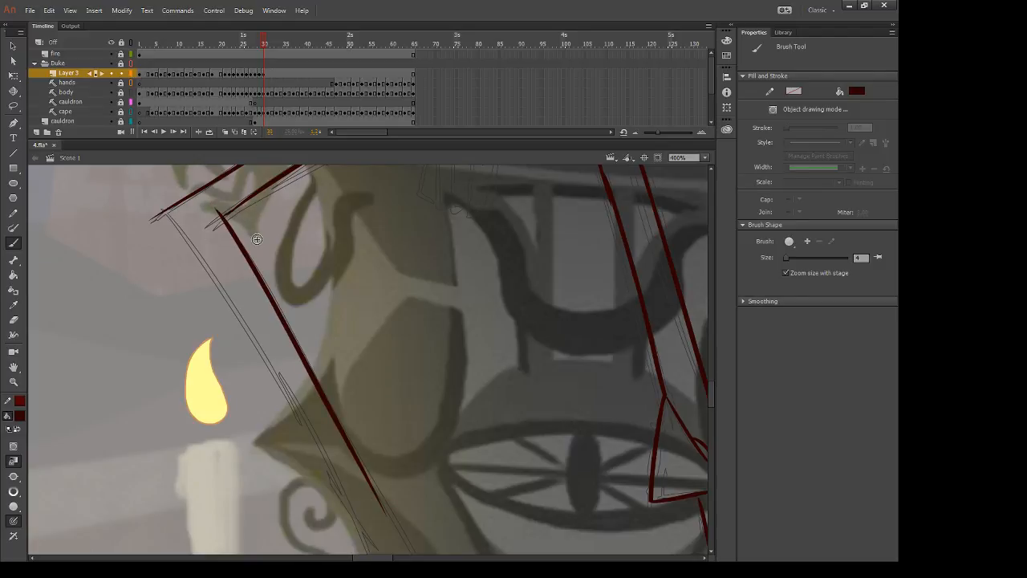
key(e)
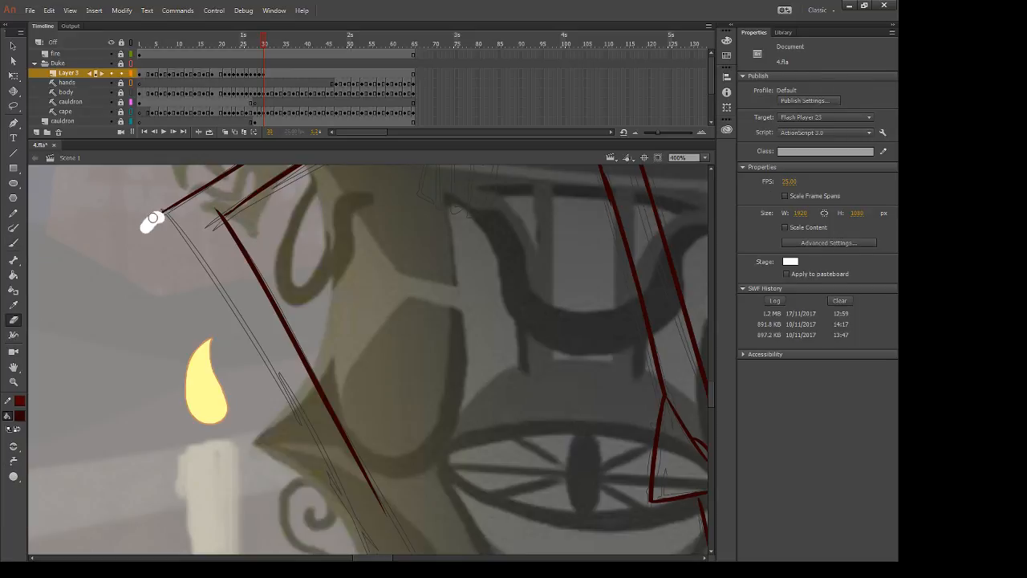
Step: Ink the outer edge of the bent leg's shin, and its shoe with the pointed heel
key(ctrl+minus)
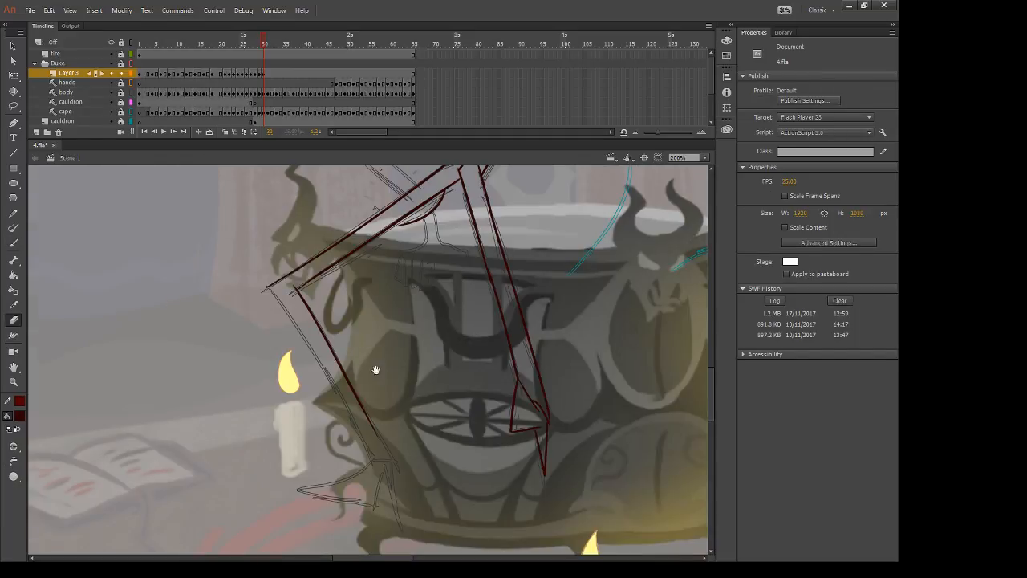
key(b)
drag(268, 291, 377, 493)
key(ctrl+z)
drag(269, 287, 371, 472)
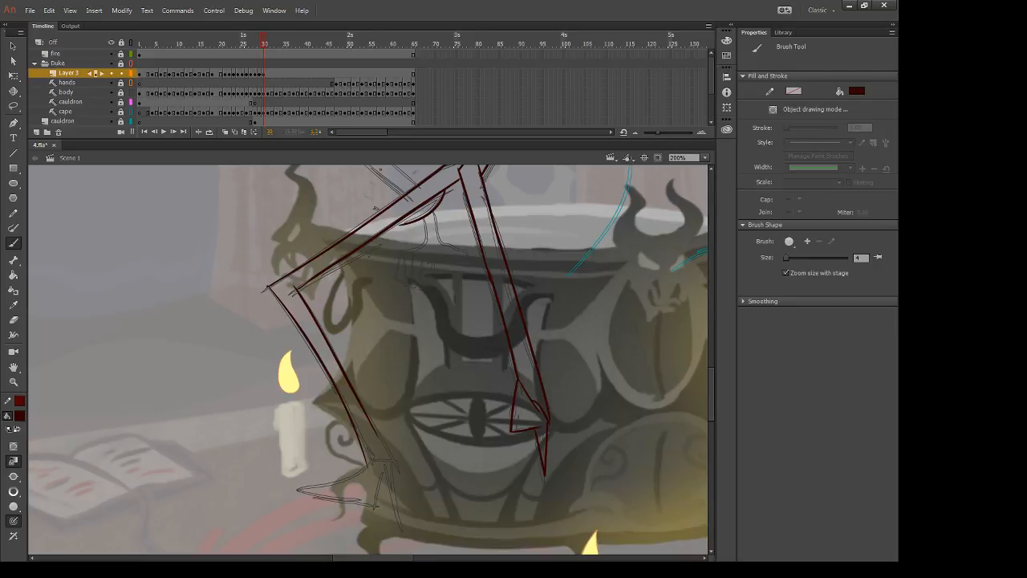
mouse_move(363, 411)
mouse_down()
mouse_move(384, 466)
mouse_move(368, 378)
mouse_move(390, 388)
mouse_move(320, 416)
mouse_move(398, 427)
mouse_up()
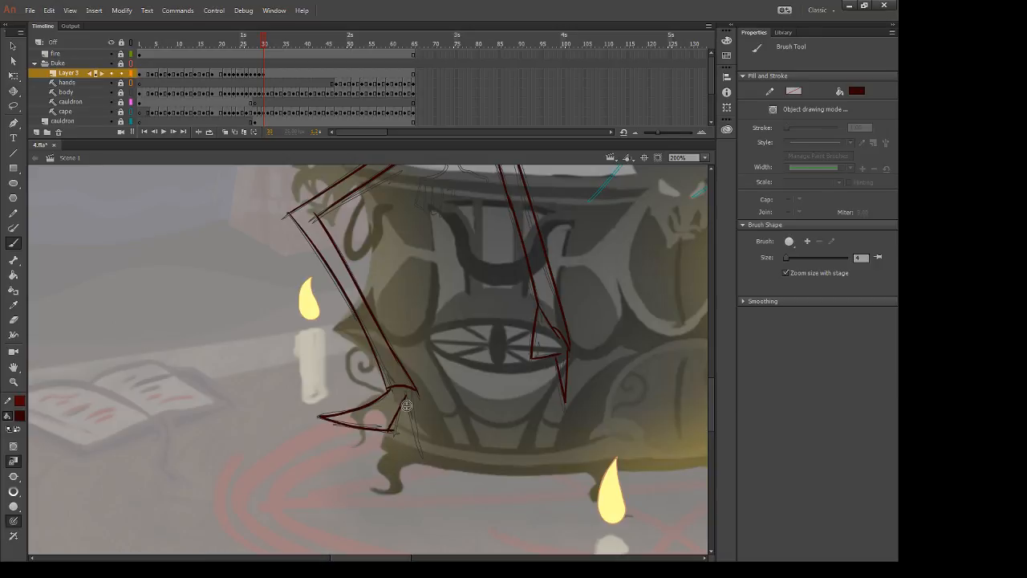
key(e)
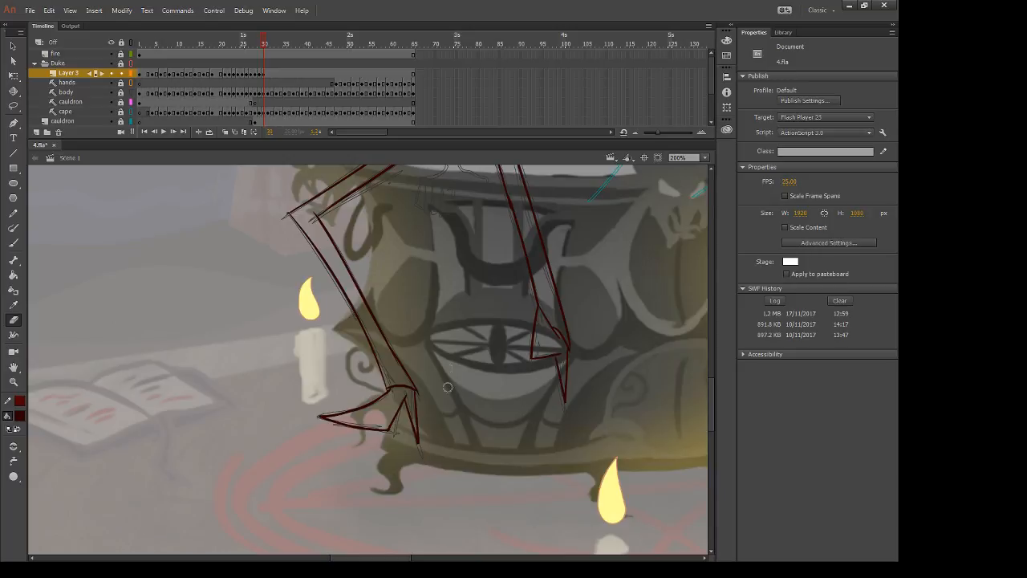
Step: Ink the narrow wrist below the curved line under the raised thigh, checking against frame 29 and erasing the faulty hand line
scroll(425, 430, up, 5)
drag(429, 436, 408, 476)
key(b)
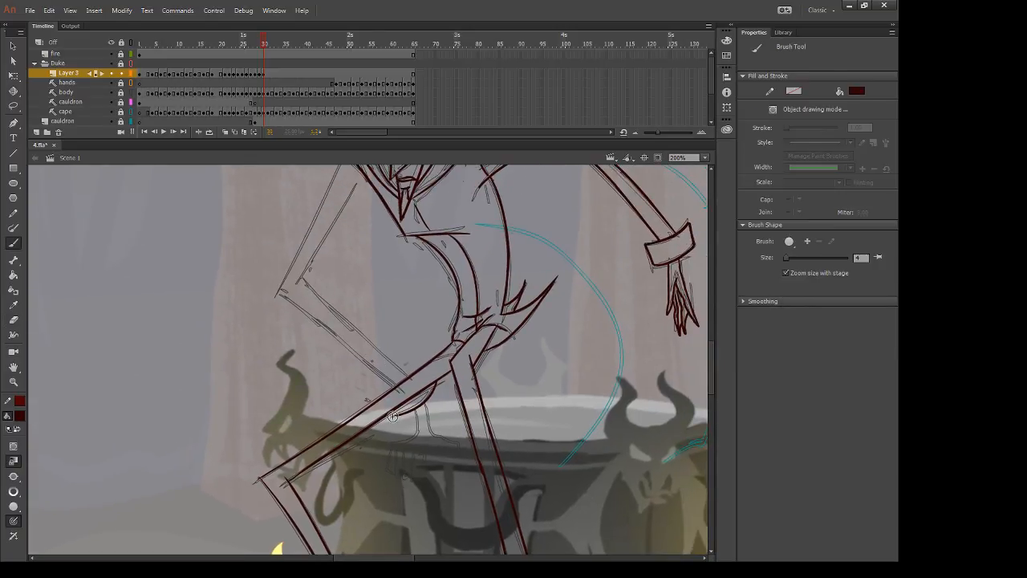
key(comma)
key(period)
drag(390, 447, 395, 471)
key(comma)
key(period)
key(e)
drag(420, 416, 421, 412)
mouse_move(419, 426)
mouse_down()
mouse_move(398, 441)
mouse_move(390, 486)
mouse_up()
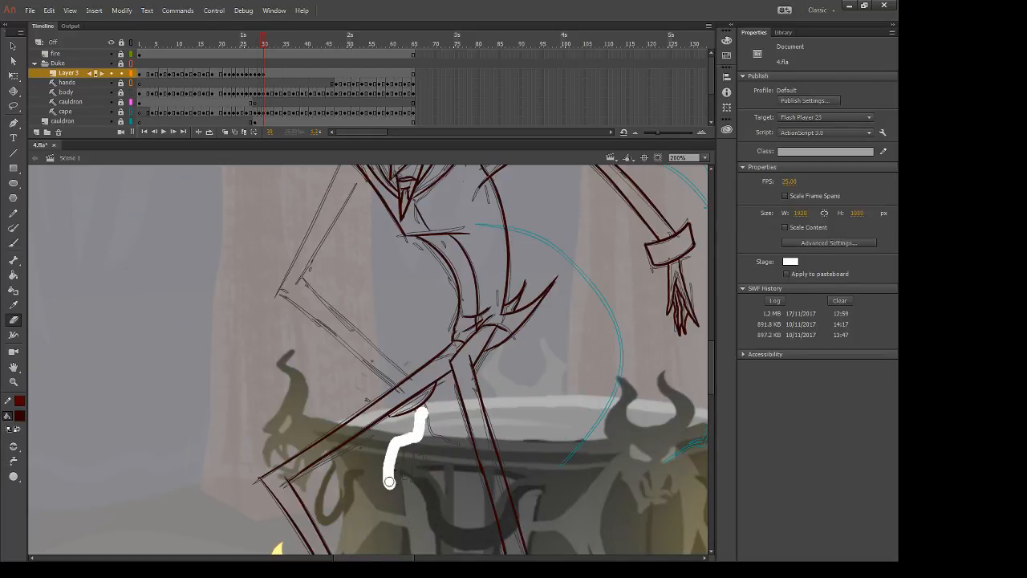
key(b)
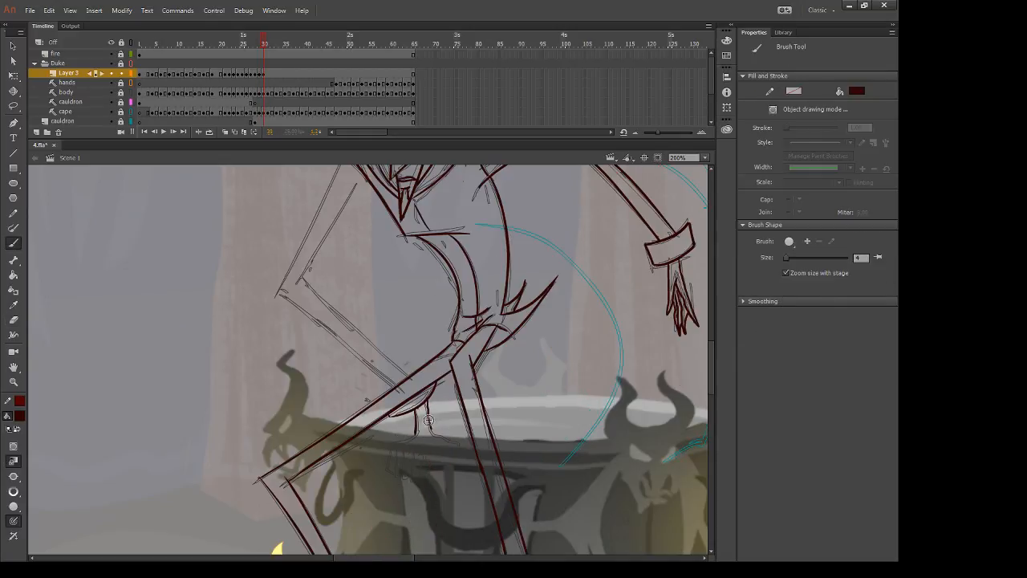
Step: Ink the palm and fingers of the hand resting on the cauldron's rim in frame 30
key(.)
drag(395, 465, 426, 481)
mouse_move(449, 442)
mouse_down()
mouse_move(433, 458)
mouse_move(441, 469)
mouse_move(437, 462)
mouse_up()
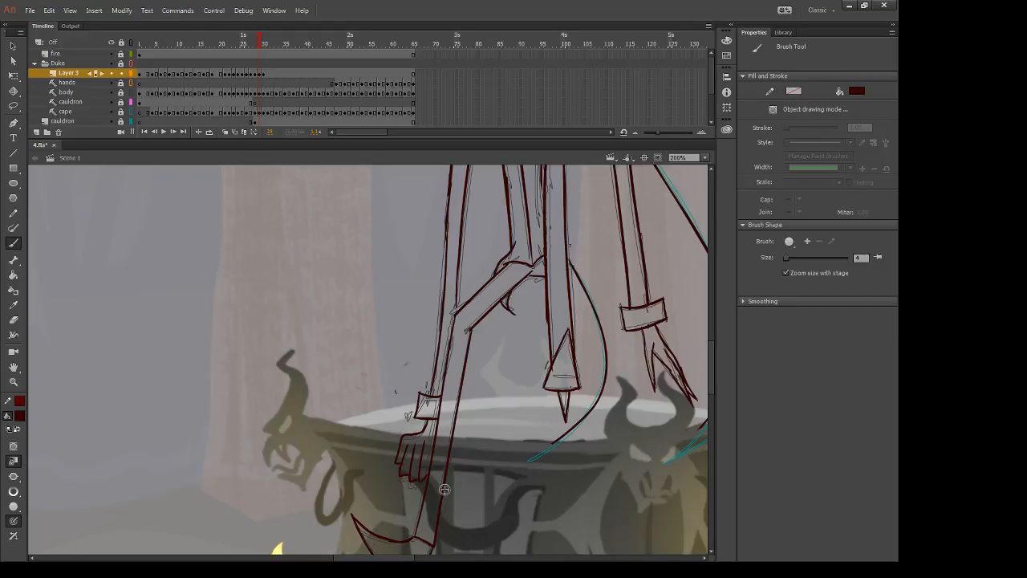
Step: Erase the overshooting line end at the armpit beside the cape in frame 29
drag(500, 361, 509, 431)
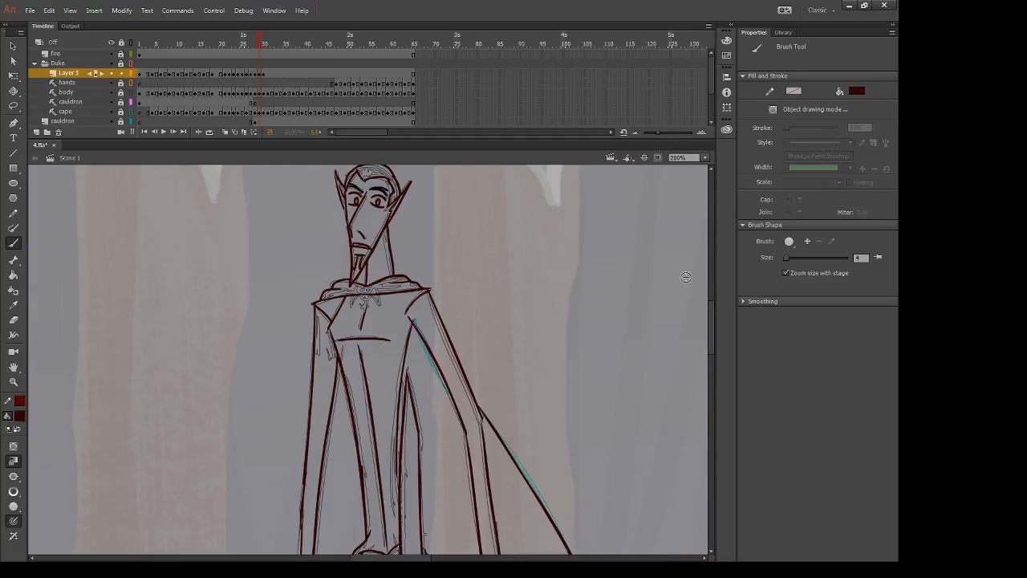
key(e)
drag(418, 318, 418, 319)
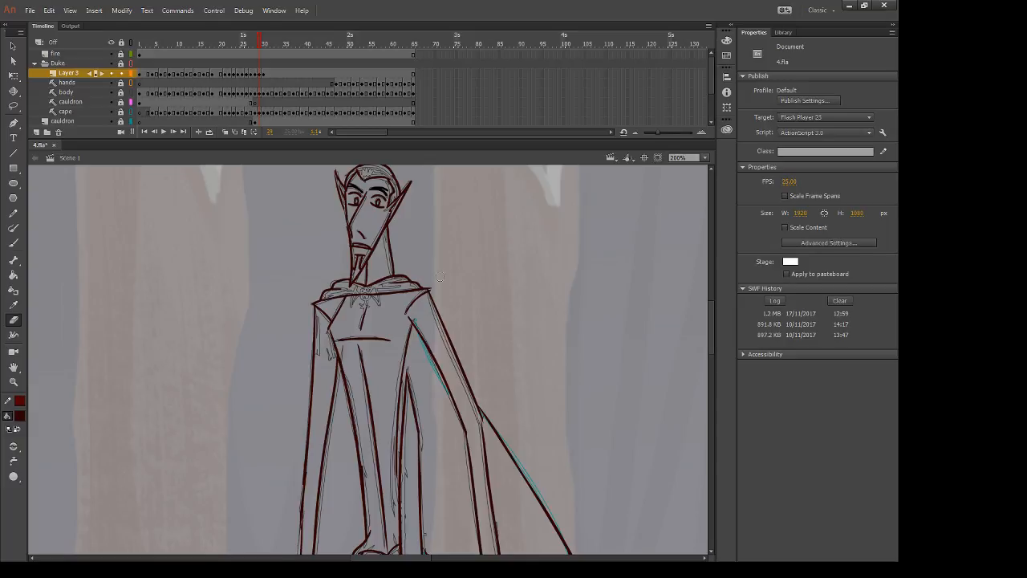
Step: Ink both edges of the bent upper arm in frame 30, from the shoulder to the elbow, redoing poor strokes
key(.)
drag(366, 456, 431, 329)
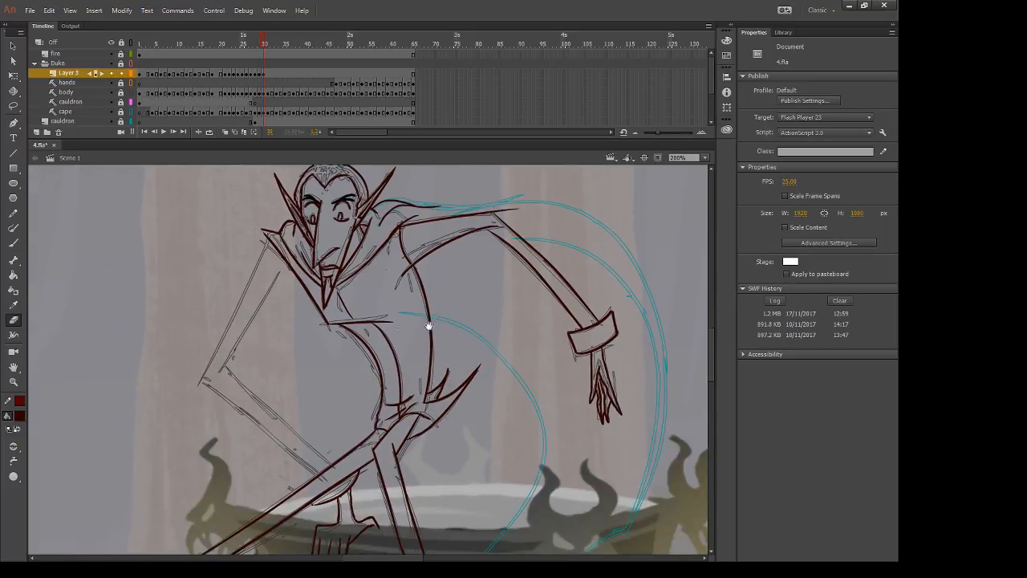
key(b)
drag(286, 266, 221, 399)
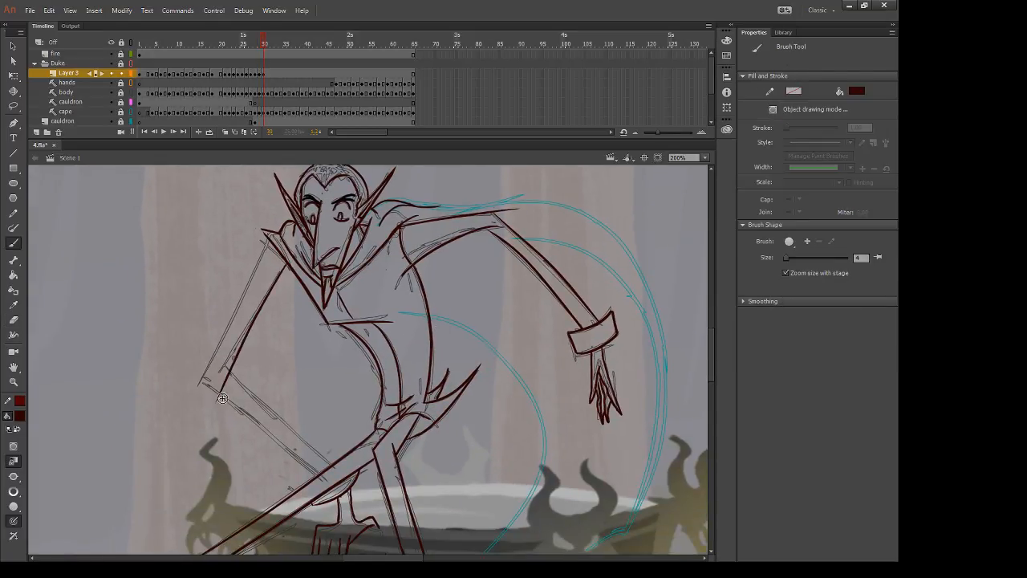
key(ctrl+z)
drag(286, 266, 214, 398)
drag(266, 231, 180, 396)
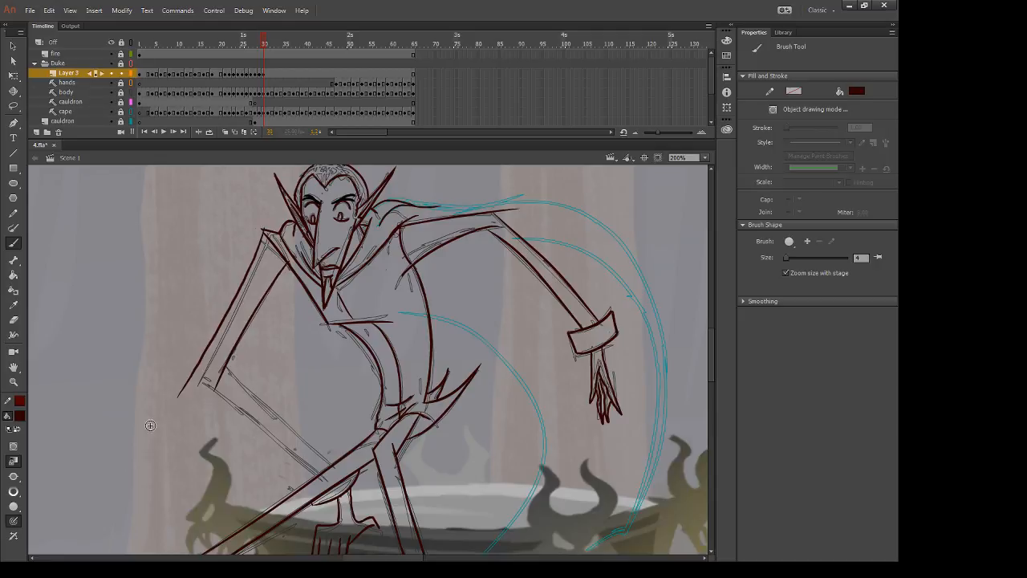
key(ctrl+z)
drag(266, 232, 184, 406)
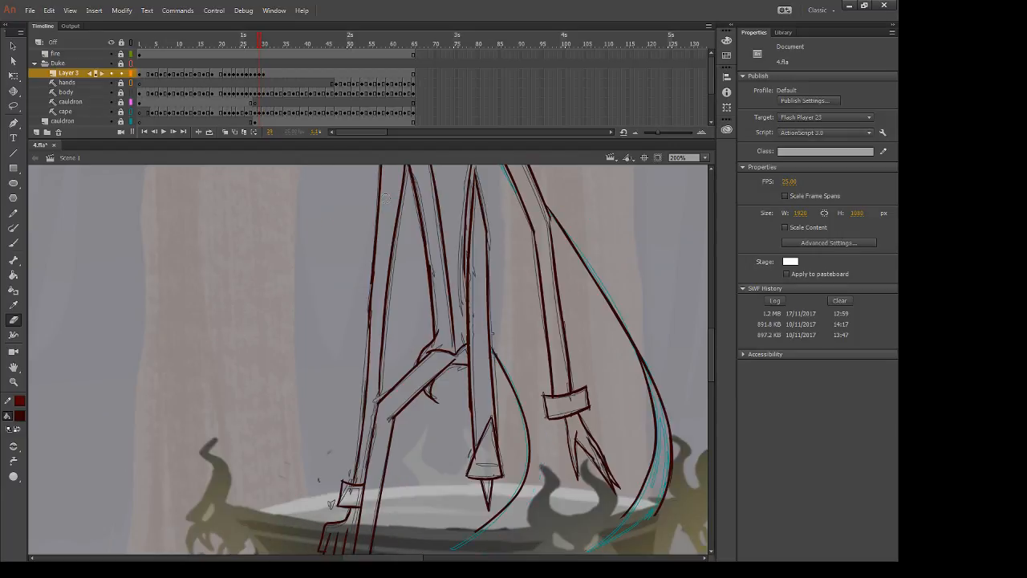
Step: Erase the outer edge of the forearm in frame 29, re-ink it down to the cuff, and clean up around the cuff
drag(371, 305, 358, 376)
drag(374, 332, 357, 422)
drag(361, 408, 355, 471)
key(b)
drag(370, 300, 349, 469)
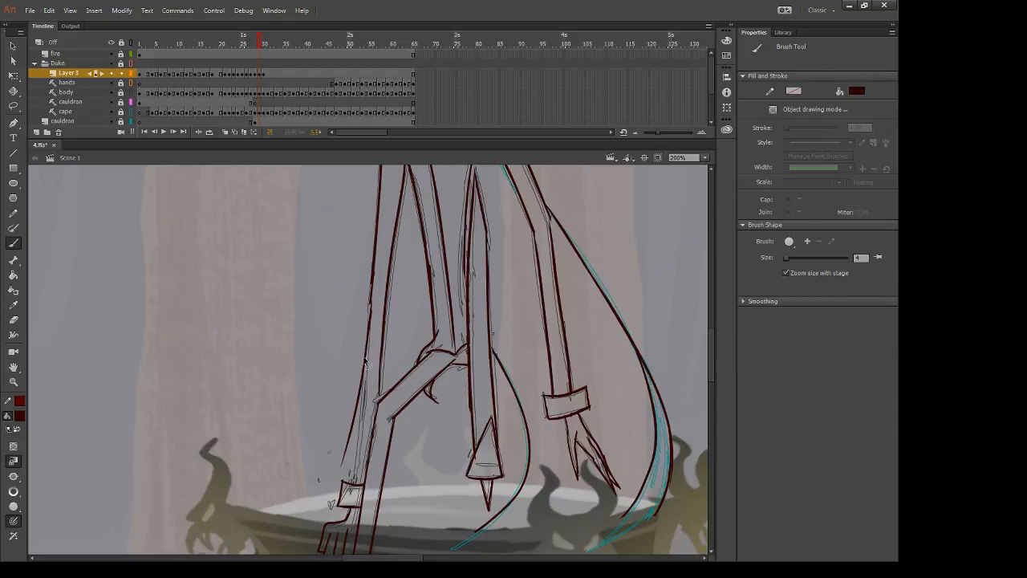
key(ctrl+z)
mouse_move(370, 301)
mouse_down()
mouse_move(353, 504)
mouse_move(349, 492)
mouse_up()
key(e)
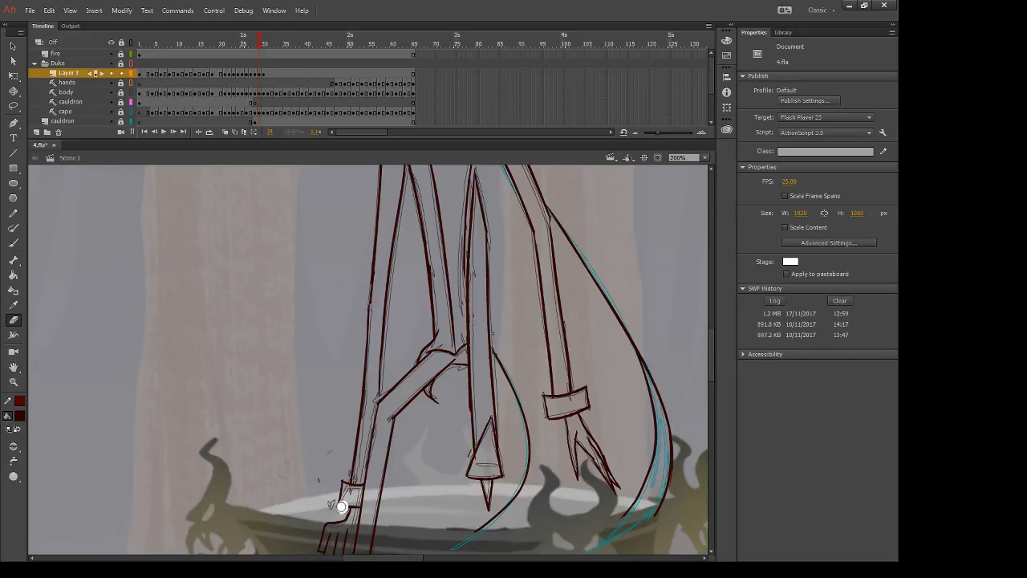
key(b)
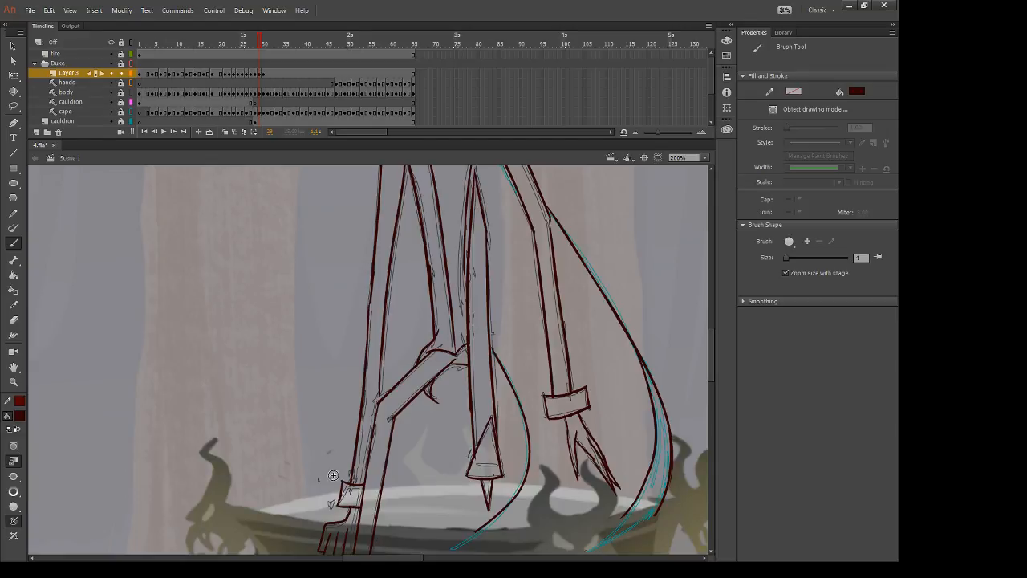
key(e)
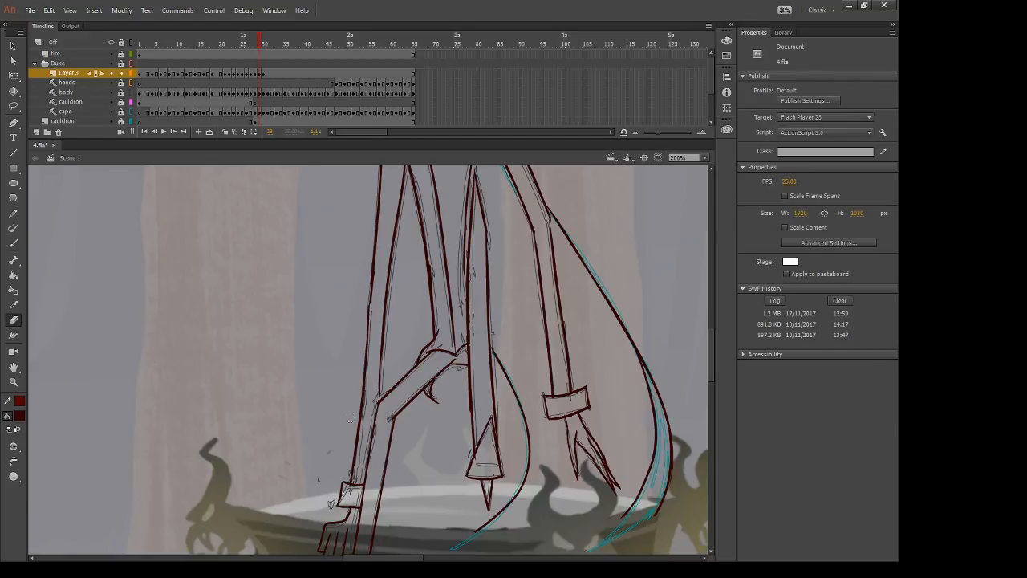
Step: Trim the elbow line ends in frame 30 and ink the forearm's upper edge from the elbow to the thigh, redoing poor strokes
key(period)
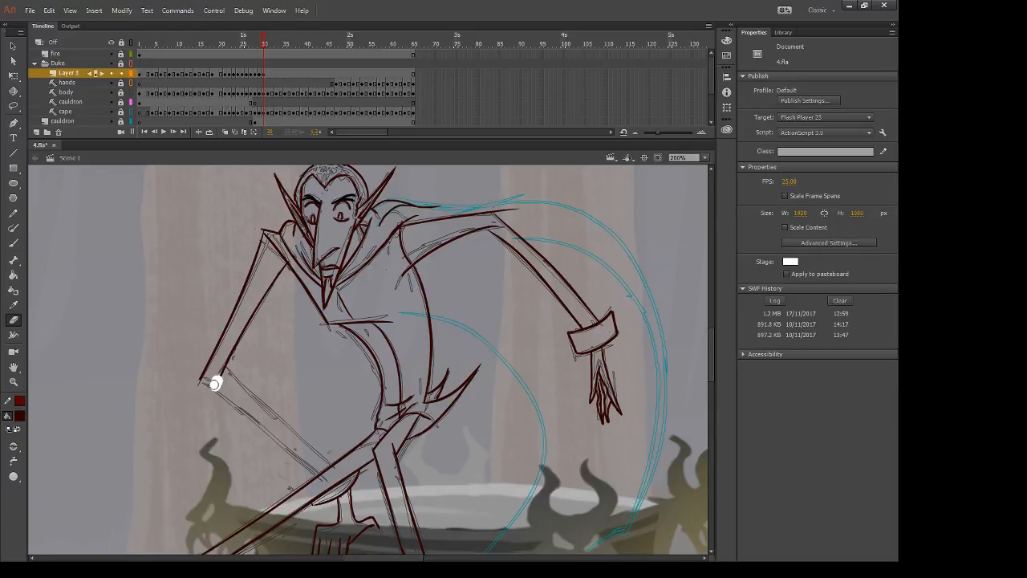
key(b)
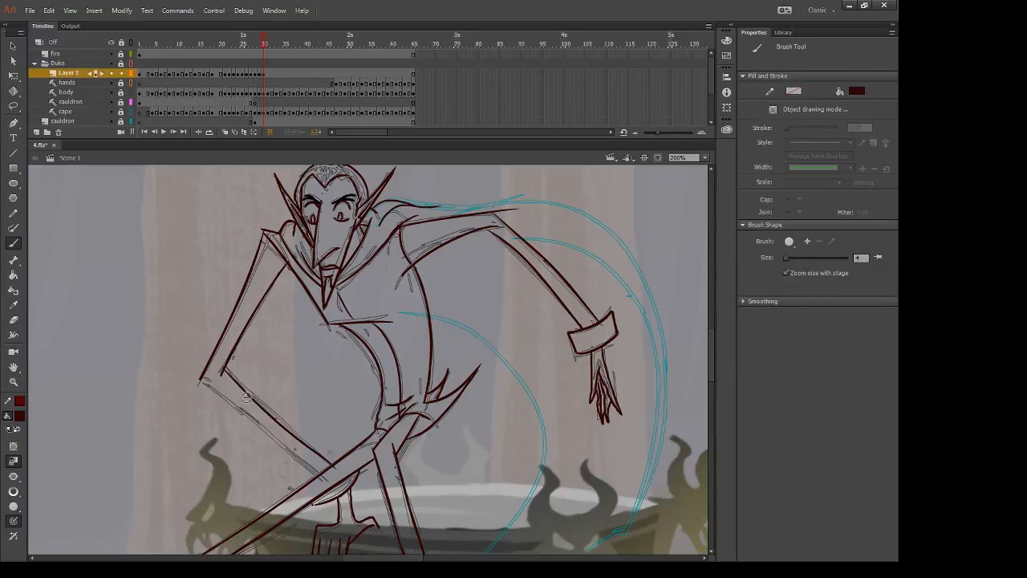
key(ctrl+z)
drag(222, 369, 354, 477)
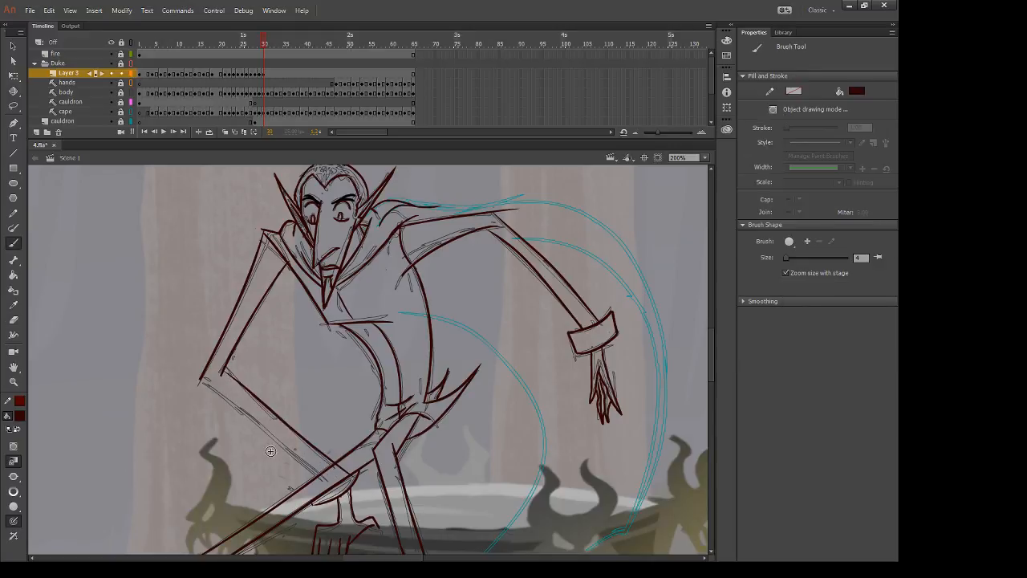
drag(201, 379, 323, 481)
key(ctrl+z)
key(ctrl+z)
drag(221, 368, 333, 474)
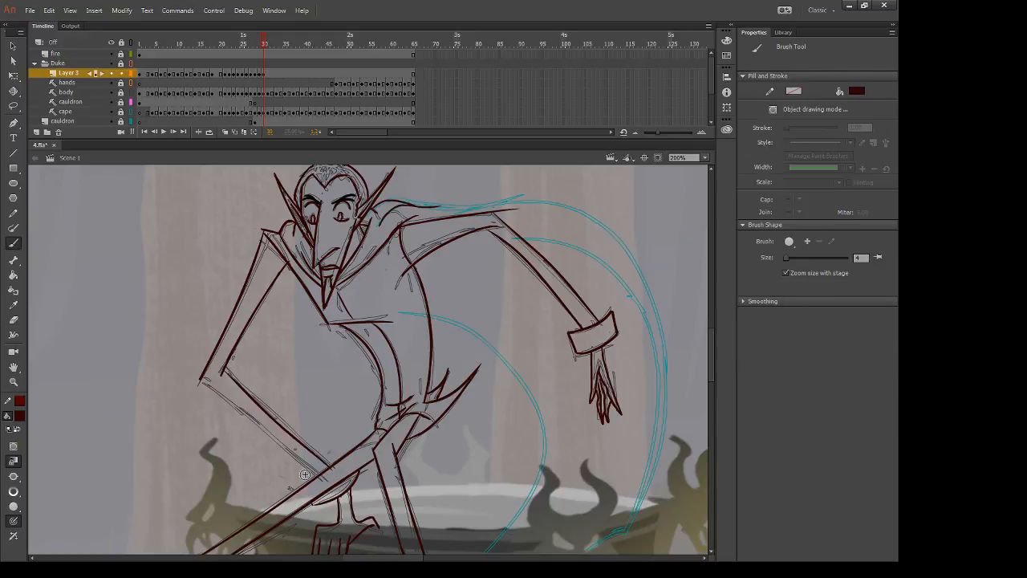
key(ctrl+z)
drag(224, 371, 334, 468)
key(ctrl+z)
drag(225, 369, 334, 469)
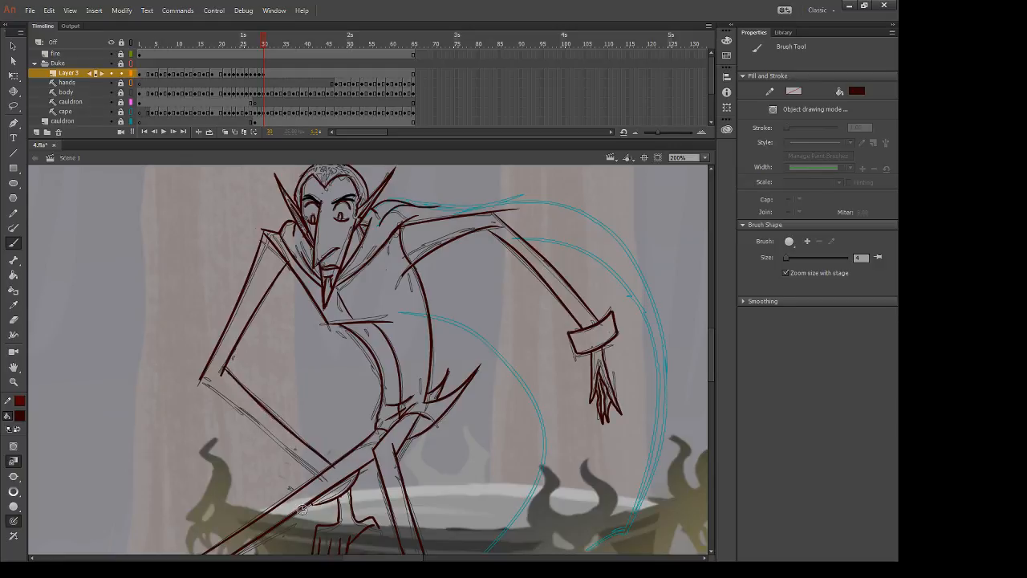
Step: Ink the forearm's lower edge in frame 30, from the elbow to the raised thigh, redoing the first stroke
drag(202, 378, 326, 474)
key(ctrl+z)
drag(200, 379, 321, 475)
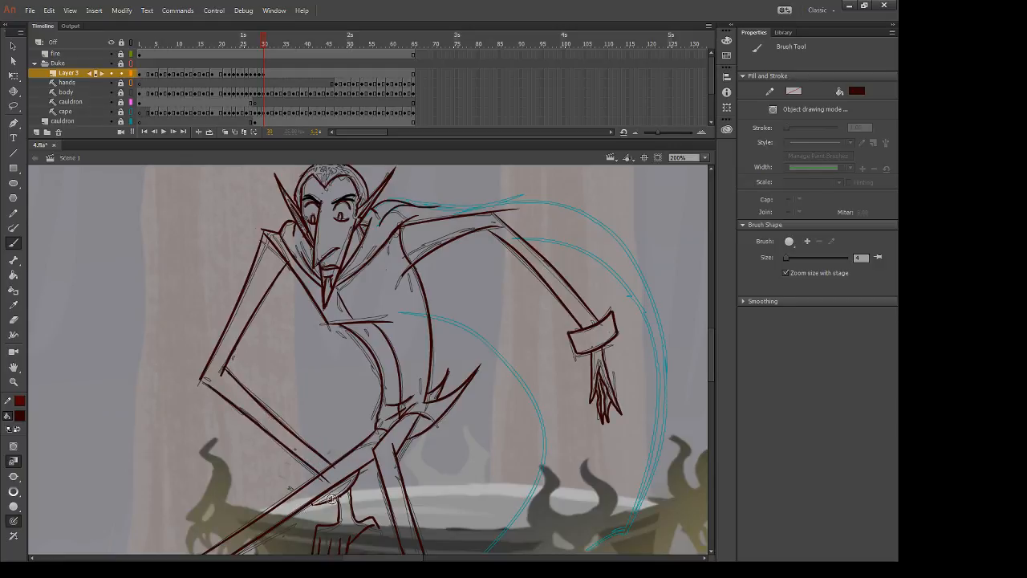
key(e)
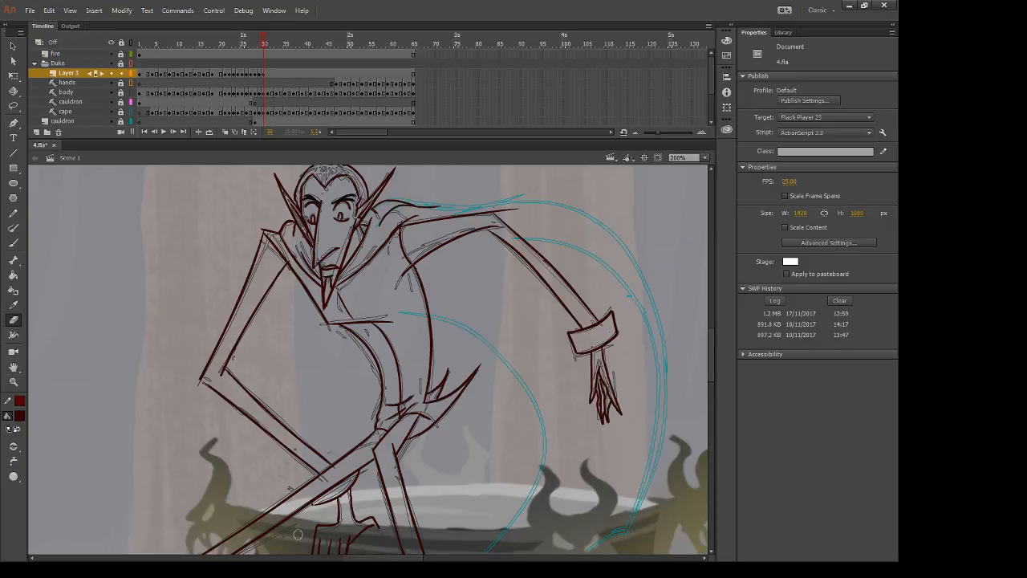
drag(510, 354, 492, 405)
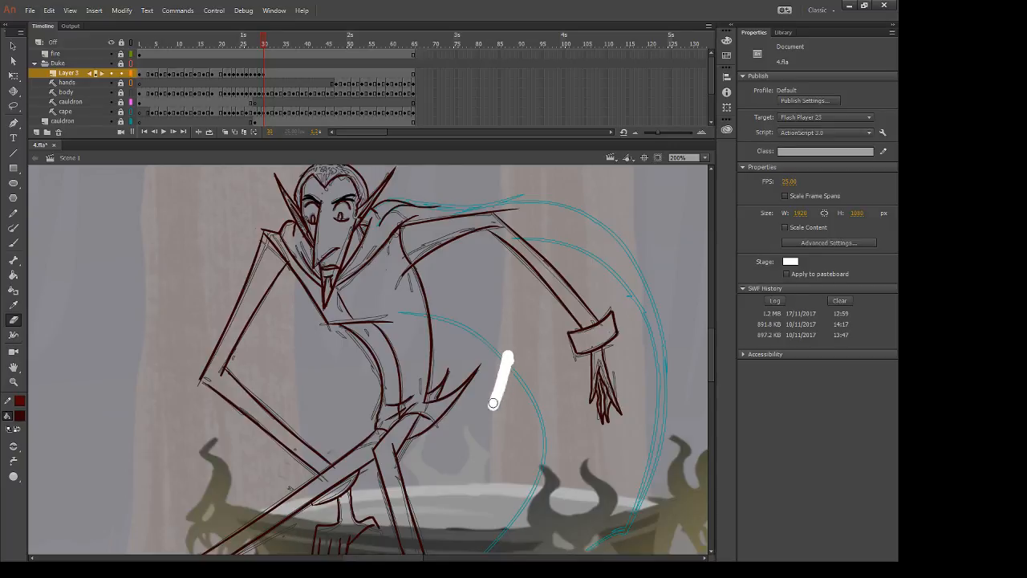
key(comma)
key(period)
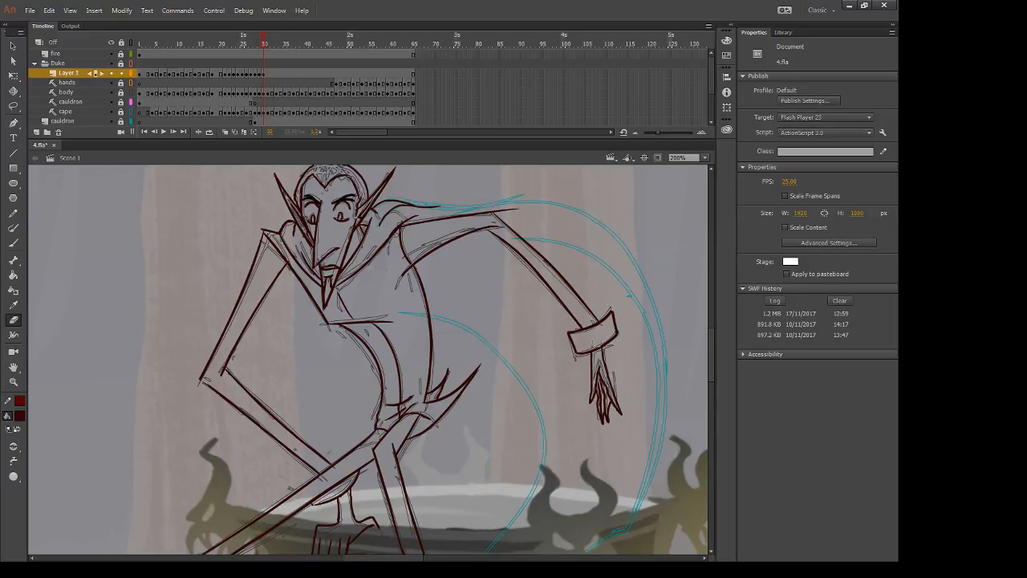
key(b)
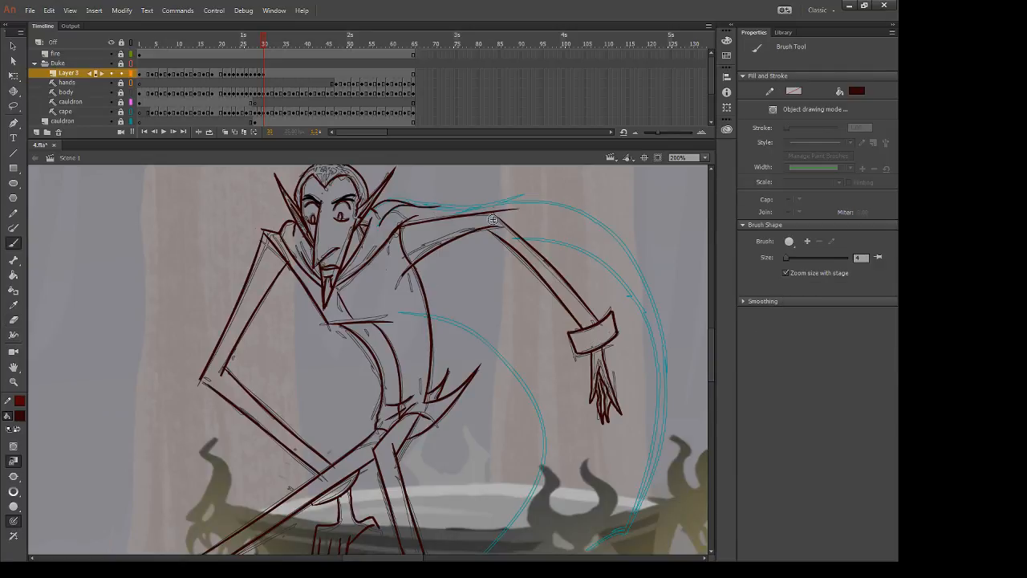
key(comma)
key(period)
mouse_move(429, 315)
mouse_down()
mouse_move(538, 417)
mouse_move(531, 497)
mouse_up()
key(ctrl+z)
drag(431, 316, 536, 513)
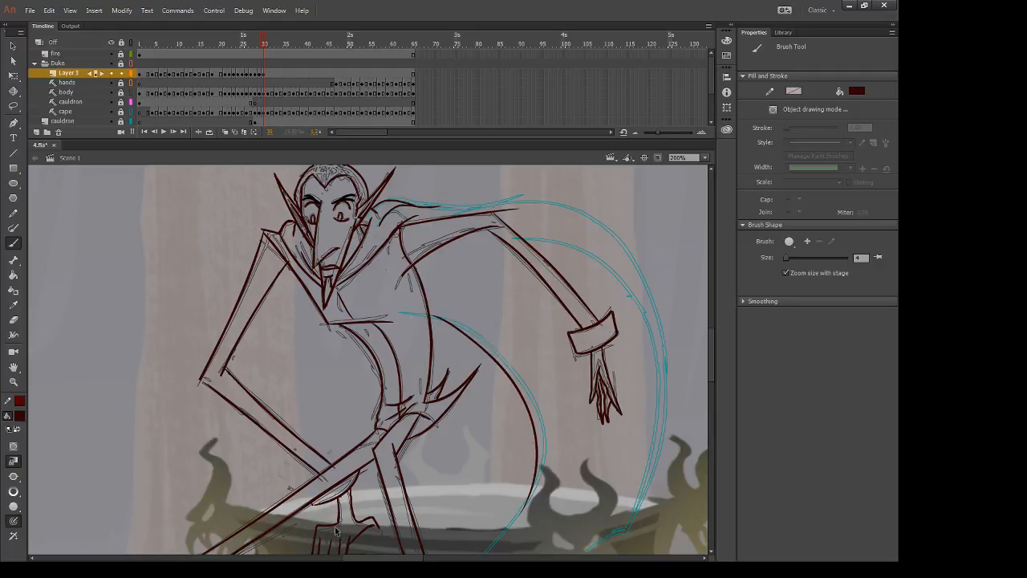
key(ctrl+z)
mouse_move(430, 316)
mouse_down()
mouse_move(520, 357)
mouse_move(527, 522)
mouse_up()
key(ctrl+z)
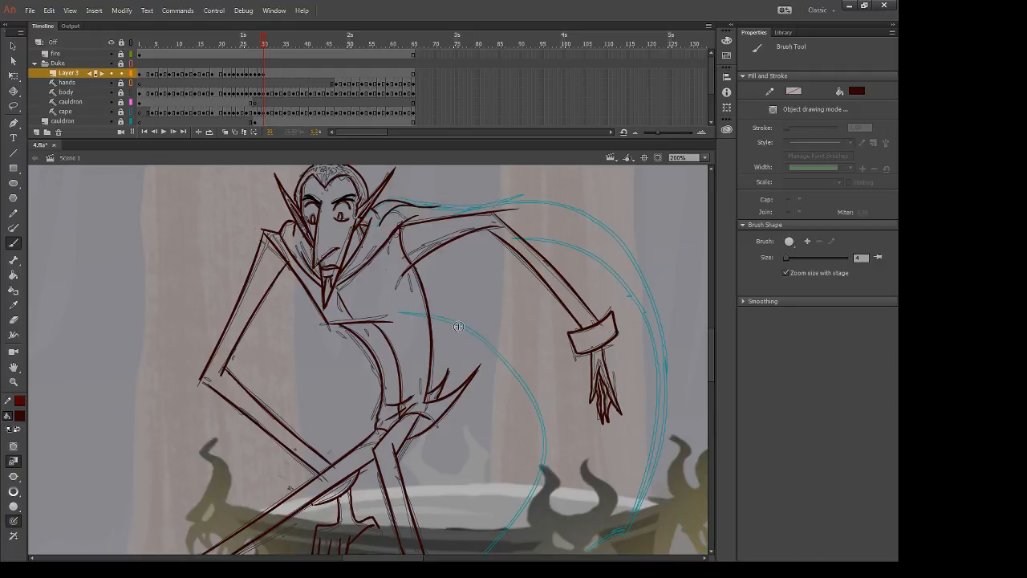
mouse_move(429, 315)
mouse_down()
mouse_move(461, 329)
mouse_move(528, 500)
mouse_up()
key(ctrl+z)
Step: Ink the cape's inner curve in frame 30, from the back down to the cauldron rim, and trim its lower end
drag(577, 424, 446, 363)
key(comma)
key(period)
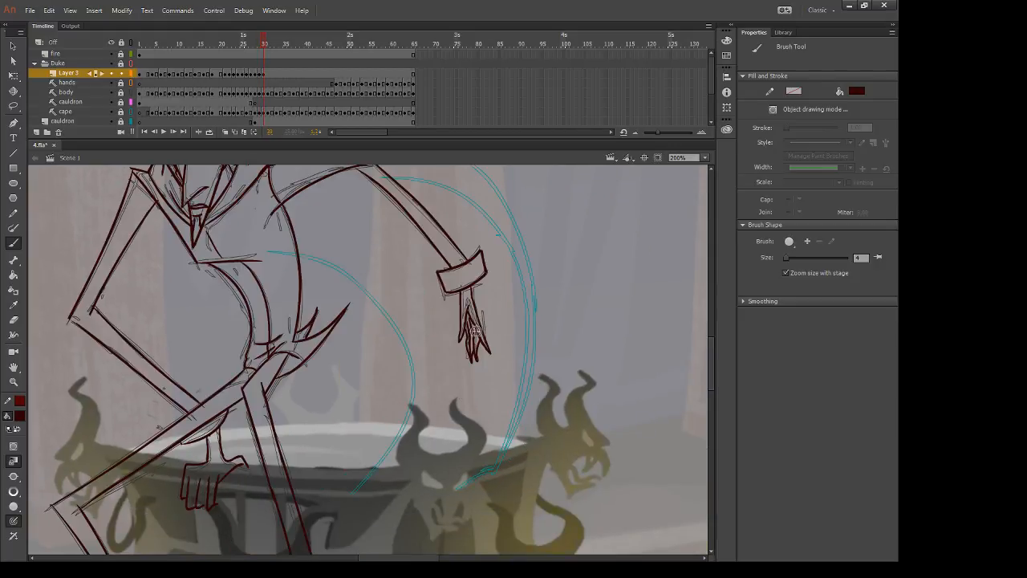
drag(298, 256, 424, 401)
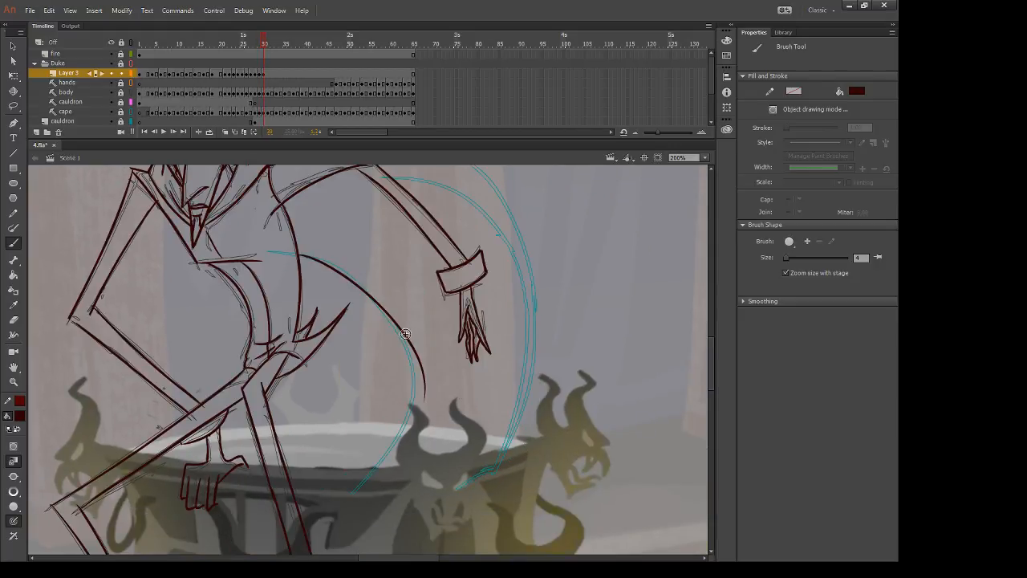
mouse_move(406, 334)
mouse_down()
mouse_move(410, 418)
mouse_move(313, 523)
mouse_up()
key(e)
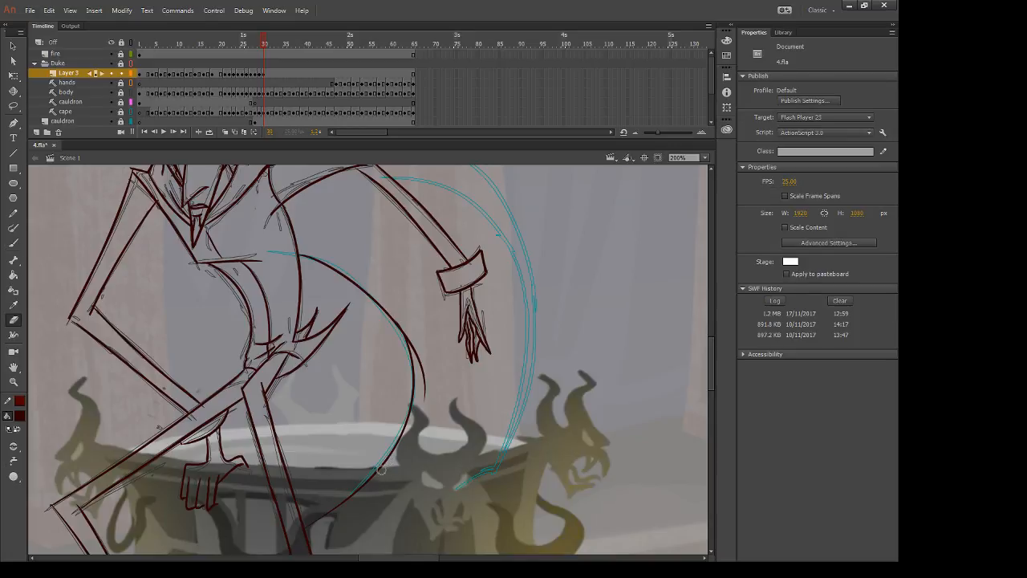
drag(381, 470, 309, 524)
scroll(444, 393, down, 5)
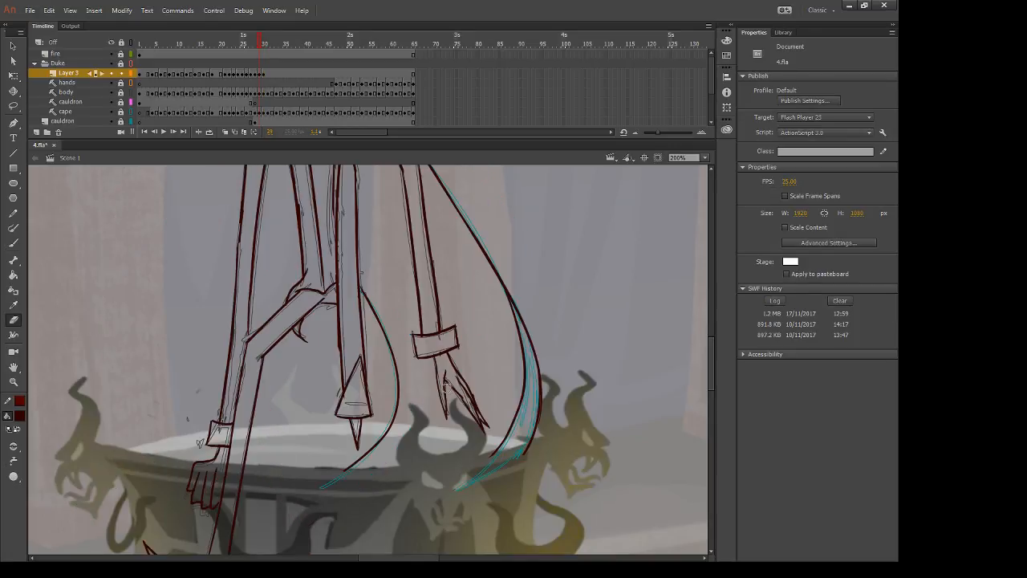
scroll(546, 248, up, 5)
scroll(546, 248, up, 2)
key(b)
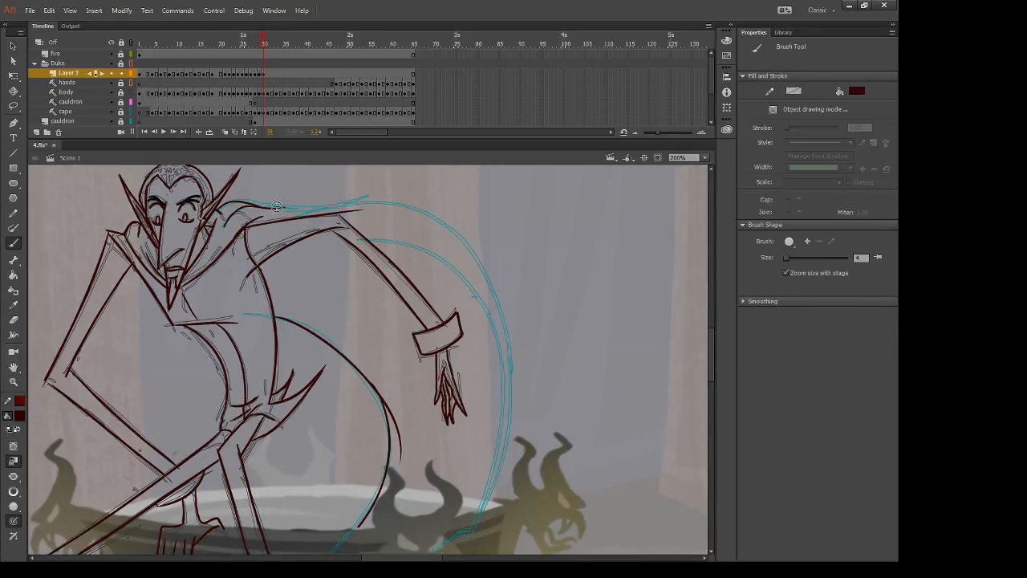
drag(278, 207, 491, 326)
key(ctrl+z)
mouse_move(277, 205)
mouse_down()
mouse_move(389, 205)
mouse_move(491, 345)
mouse_up()
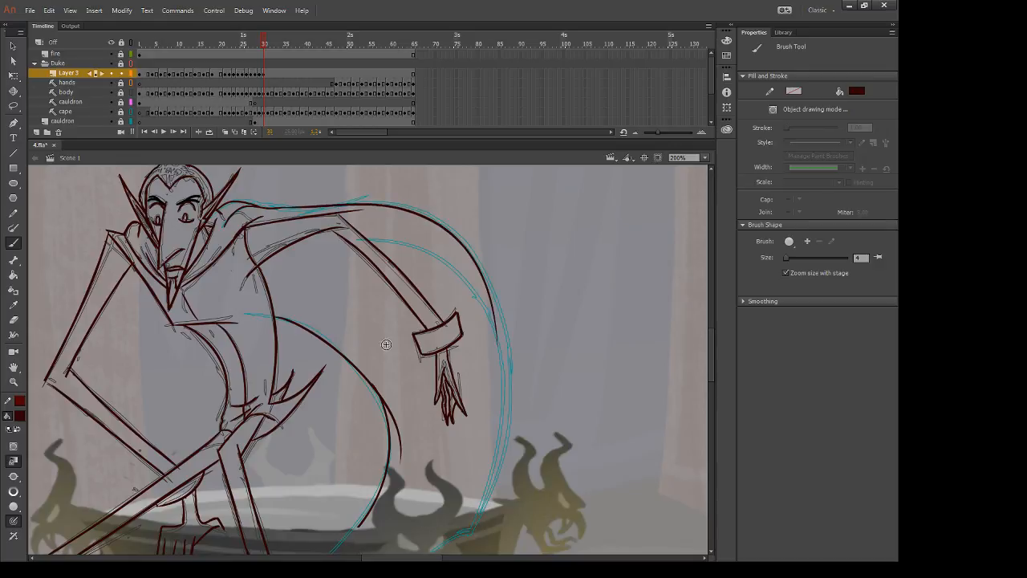
drag(358, 229, 499, 374)
key(ctrl+z)
key(ctrl+z)
key(ctrl+z)
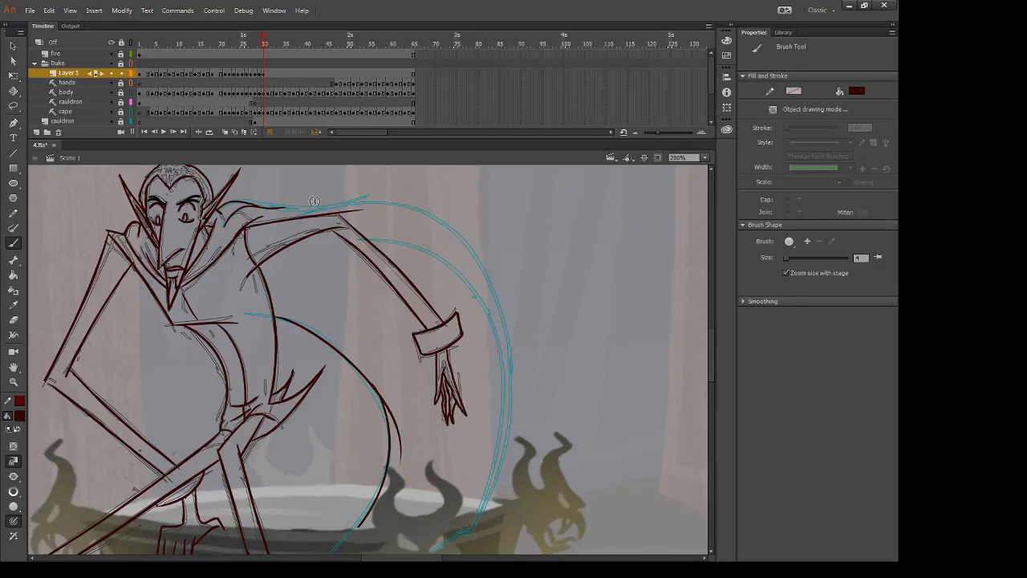
mouse_move(278, 205)
mouse_down()
mouse_move(340, 206)
mouse_move(514, 377)
mouse_up()
key(ctrl+z)
drag(271, 206, 508, 378)
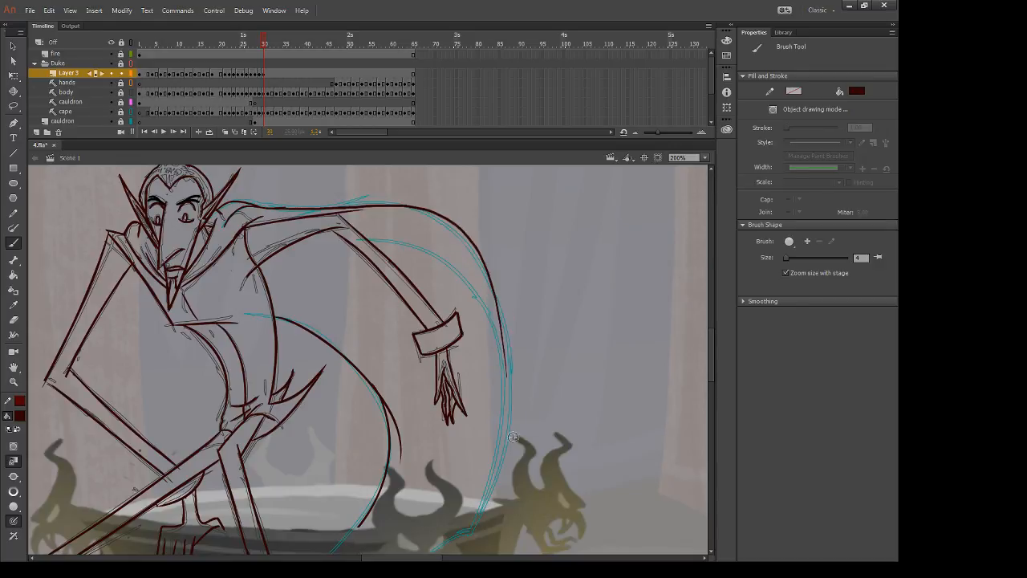
mouse_move(353, 229)
mouse_down()
mouse_move(491, 365)
mouse_move(493, 385)
mouse_up()
key(ctrl+z)
key(ctrl+z)
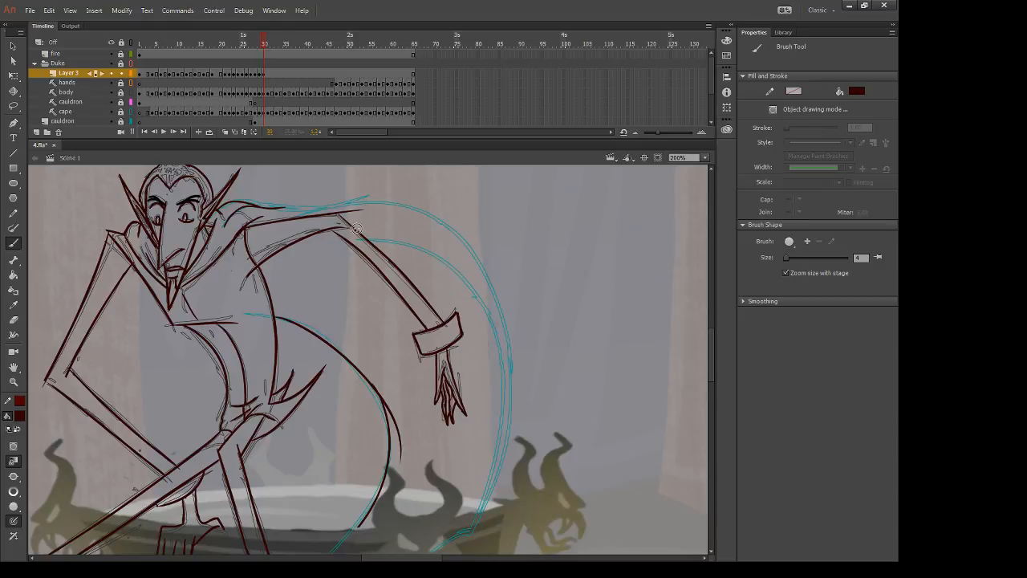
Step: Ink the cape's fold line curving down from the outstretched arm's elbow in frame 30, and erase the misplaced line above the shoulder
drag(353, 229, 502, 375)
drag(280, 207, 433, 217)
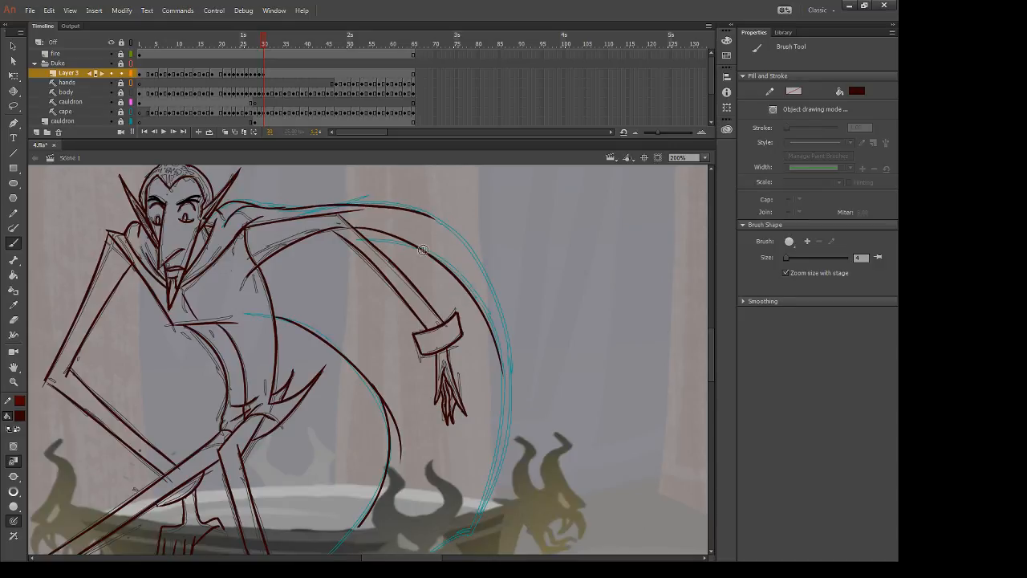
key(e)
drag(337, 207, 403, 212)
key(b)
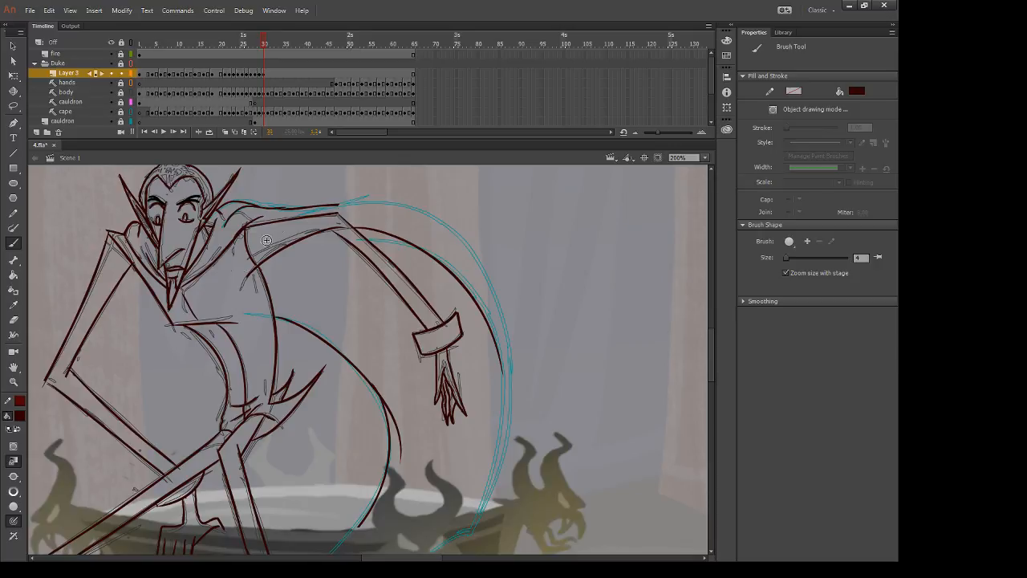
key(e)
drag(278, 207, 358, 206)
Step: Ink the cape's top edge in frame 30, from the shoulder over the outstretched arm, redoing poor strokes
key(b)
drag(273, 209, 417, 208)
key(ctrl+z)
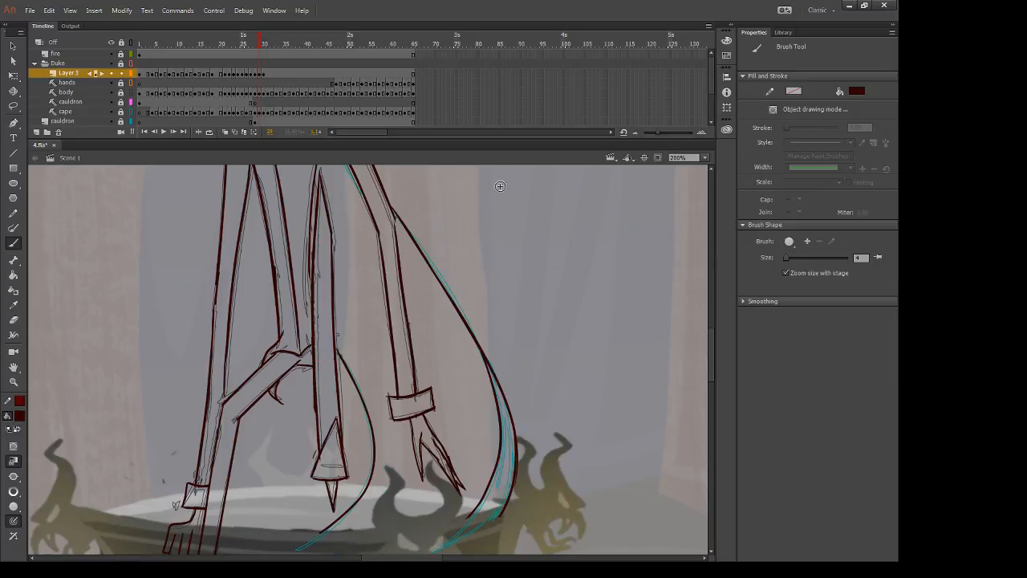
mouse_move(275, 210)
mouse_down()
mouse_move(297, 209)
mouse_move(511, 354)
mouse_up()
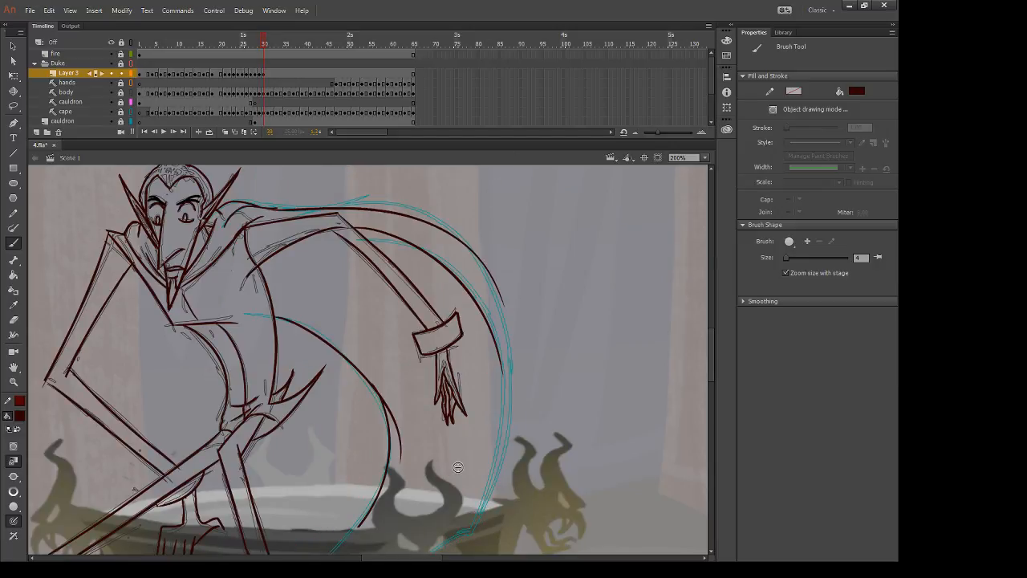
key(ctrl+z)
drag(273, 207, 480, 306)
key(ctrl+z)
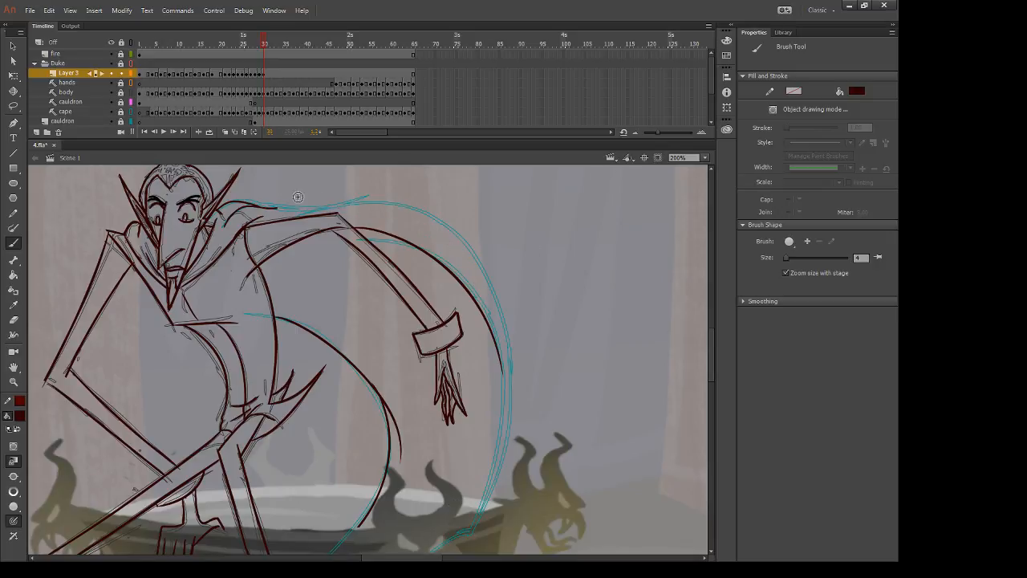
key(period)
key(comma)
drag(271, 209, 473, 255)
key(ctrl+z)
mouse_move(272, 209)
mouse_down()
mouse_move(483, 305)
mouse_move(463, 548)
mouse_up()
key(ctrl+z)
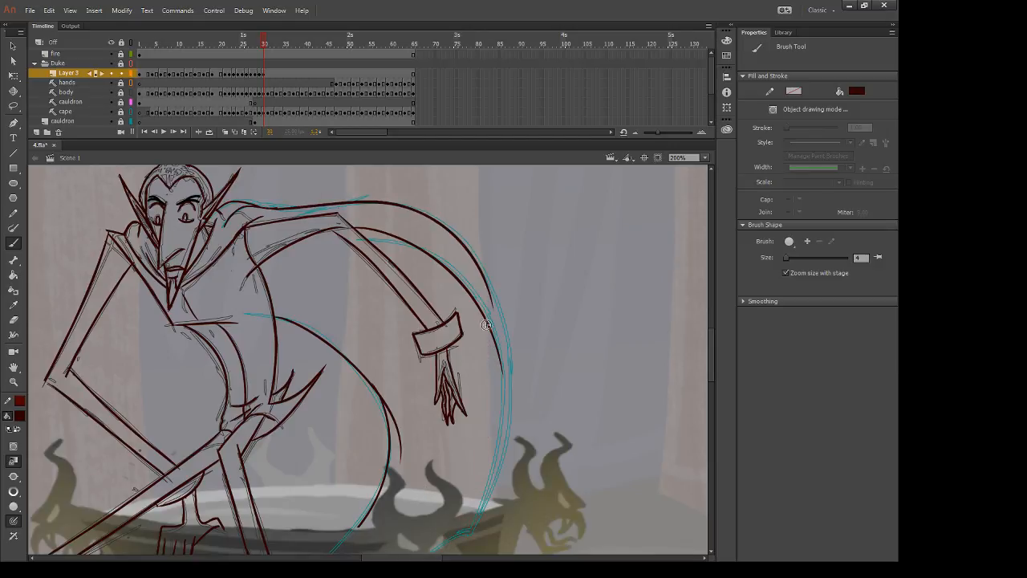
Step: Ink the cape's hanging inner and outer edges in frame 30 down to the cauldron rim, redoing poor strokes, and erase the stray outer line
drag(485, 318, 463, 552)
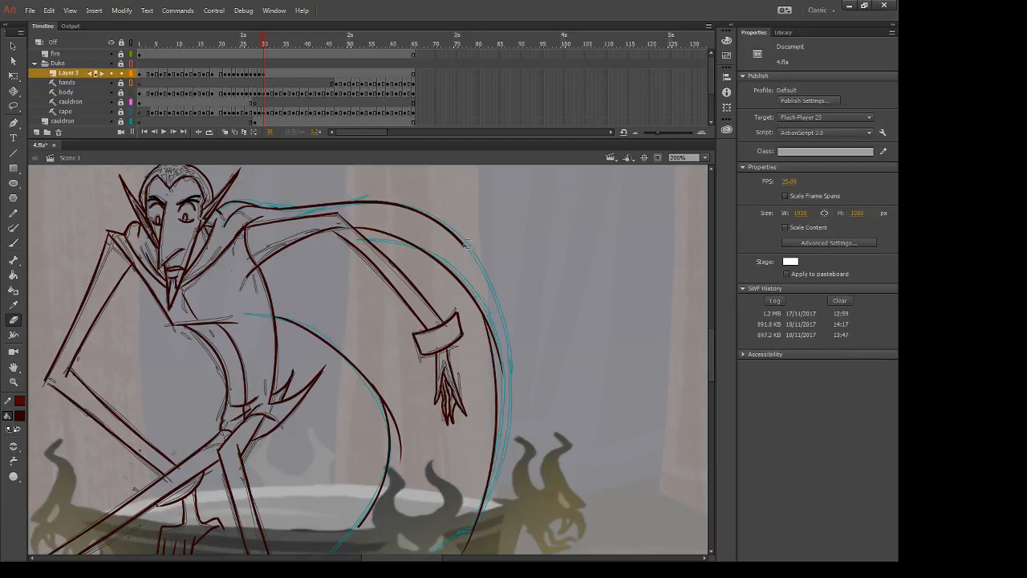
drag(457, 240, 481, 514)
key(ctrl+z)
drag(462, 245, 480, 516)
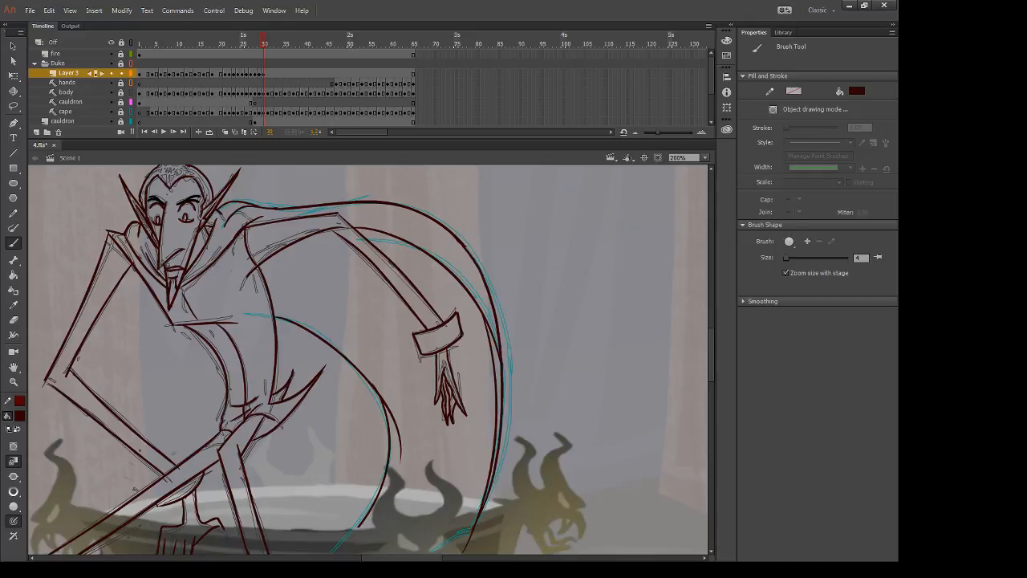
key(ctrl+z)
mouse_move(463, 245)
mouse_down()
mouse_move(504, 329)
mouse_move(506, 501)
mouse_up()
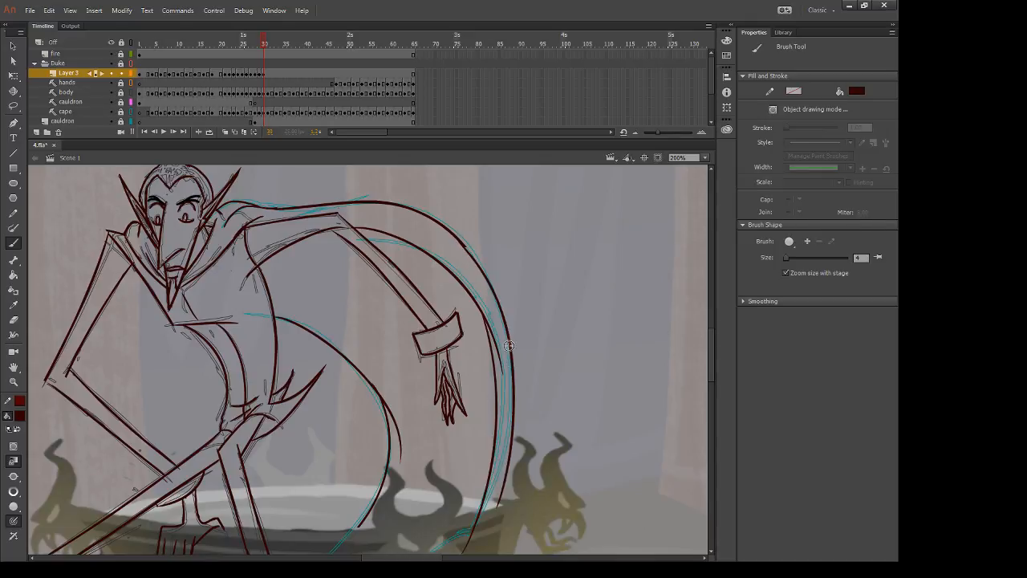
drag(507, 344, 465, 550)
key(ctrl+z)
drag(510, 358, 485, 512)
key(e)
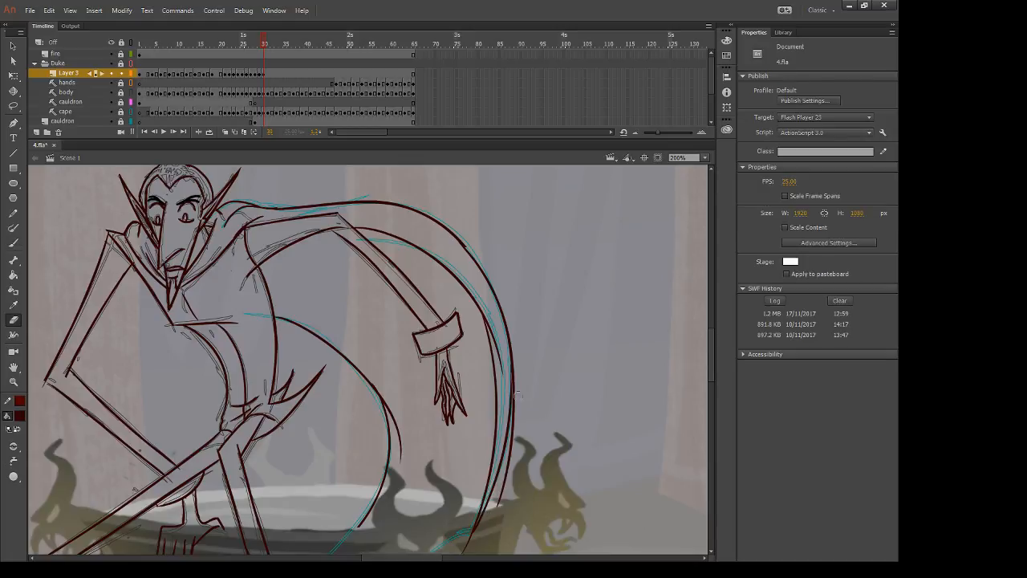
drag(518, 351, 504, 475)
mouse_move(520, 423)
mouse_down()
mouse_move(481, 550)
mouse_move(465, 537)
mouse_move(525, 459)
mouse_move(499, 455)
mouse_move(514, 438)
mouse_up()
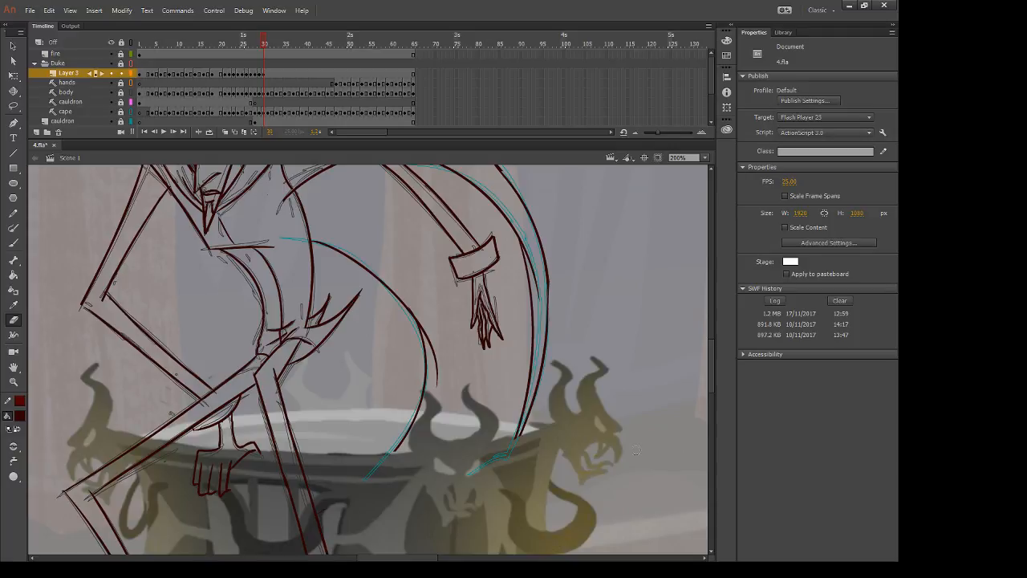
Step: Compare frame 30 with its neighbours and insert a blank keyframe at frame 31 on the inking layer
key(comma)
key(period)
key(period)
key(comma)
drag(271, 263, 394, 402)
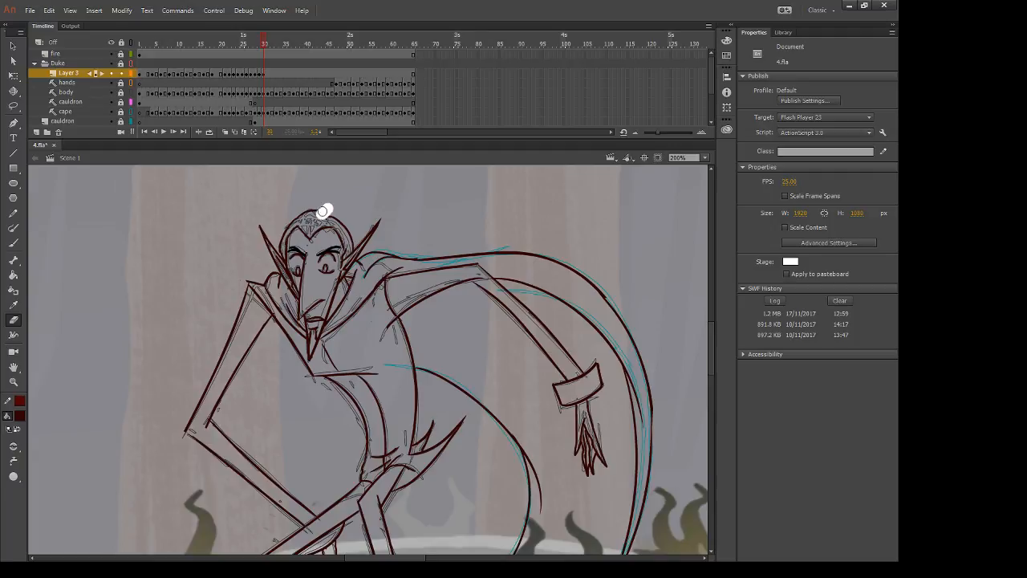
key(b)
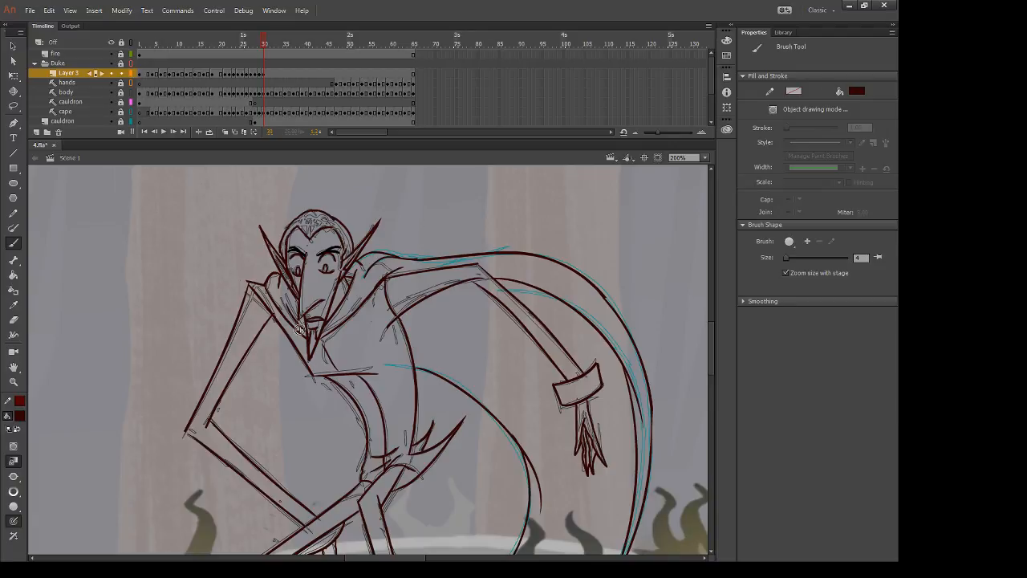
drag(278, 367, 268, 257)
key(period)
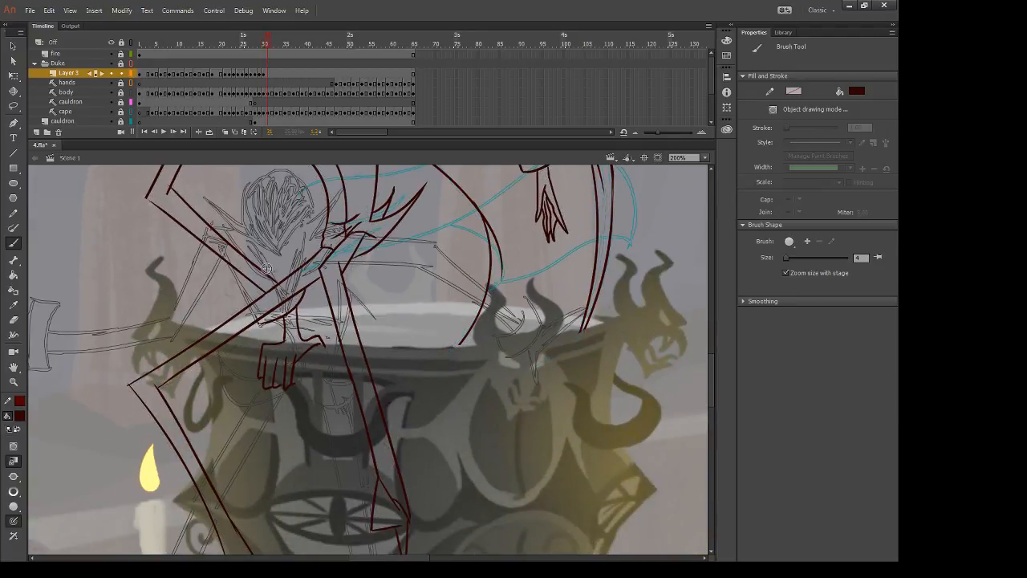
key(F7)
mouse_move(245, 294)
mouse_down()
mouse_move(307, 270)
mouse_move(273, 358)
mouse_up()
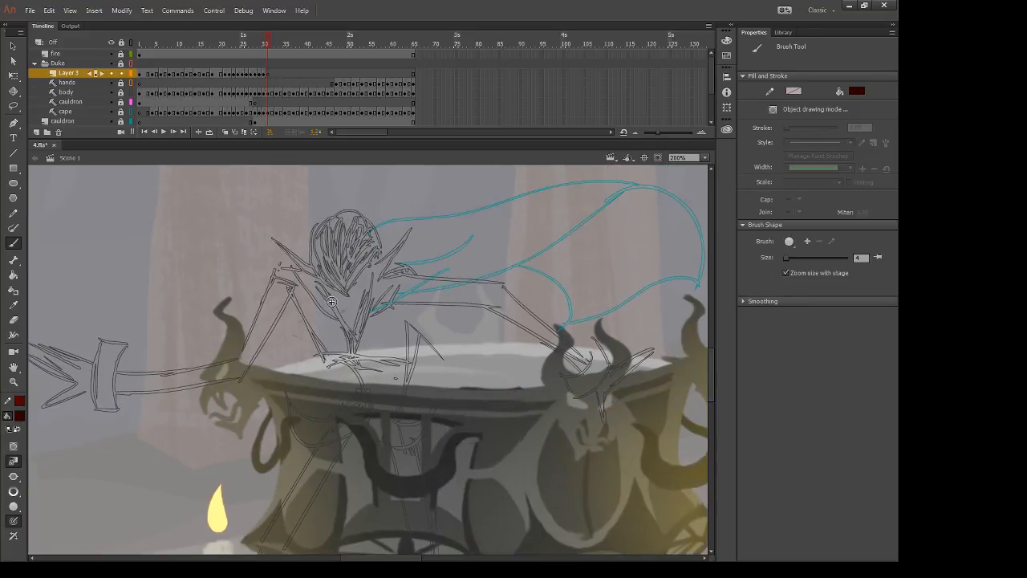
Step: Ink the Duke's bowed head in frame 31: the pointed chin, hairline, rounded skull and both pointed ears
drag(325, 290, 356, 348)
key(ctrl+z)
drag(324, 286, 354, 337)
drag(364, 291, 351, 336)
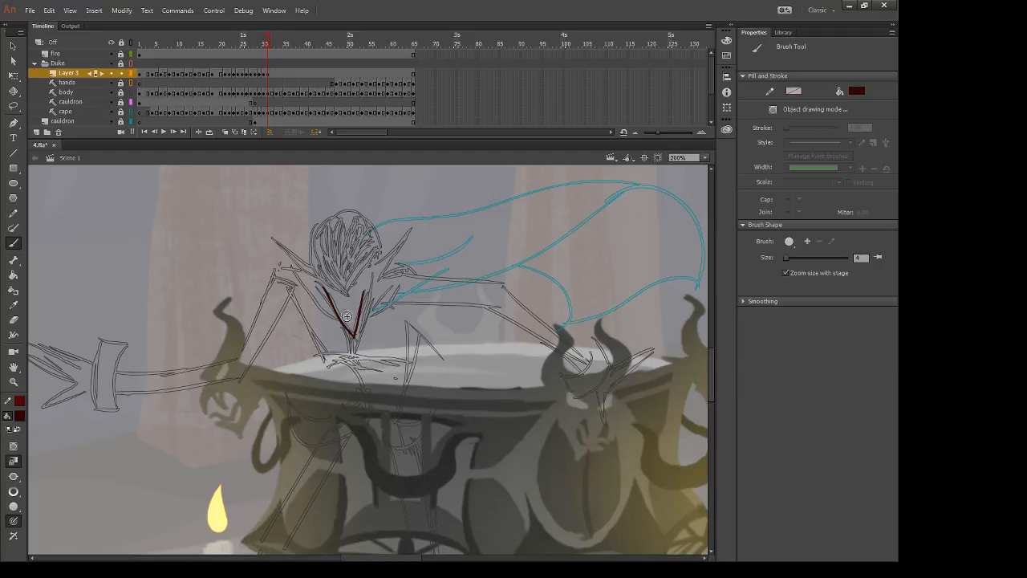
drag(321, 274, 375, 264)
mouse_move(313, 237)
mouse_down()
mouse_move(356, 214)
mouse_move(319, 225)
mouse_move(353, 211)
mouse_move(361, 289)
mouse_up()
key(ctrl+z)
drag(313, 230, 323, 292)
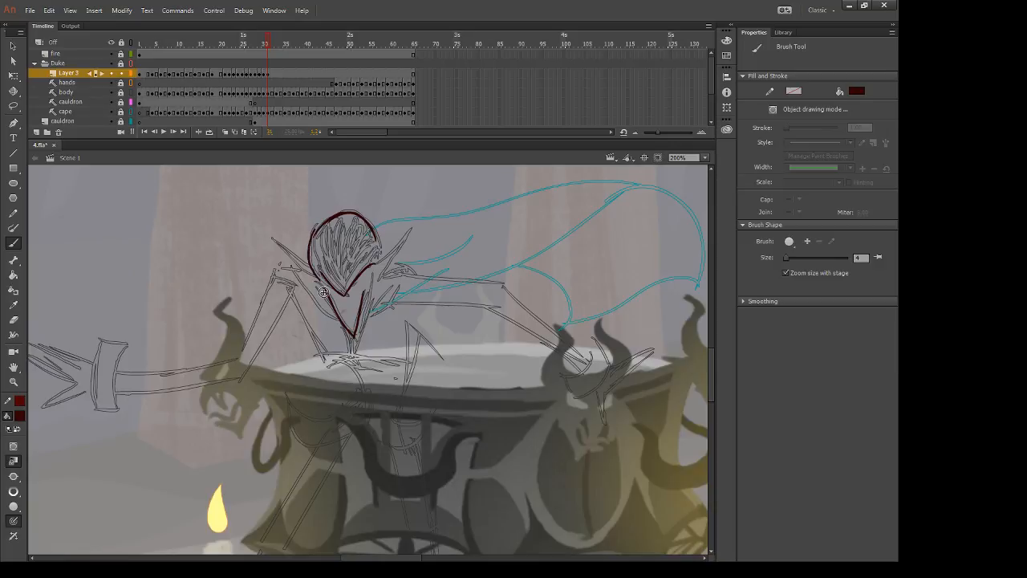
mouse_move(277, 243)
mouse_down()
mouse_move(323, 285)
mouse_move(418, 220)
mouse_move(369, 285)
mouse_up()
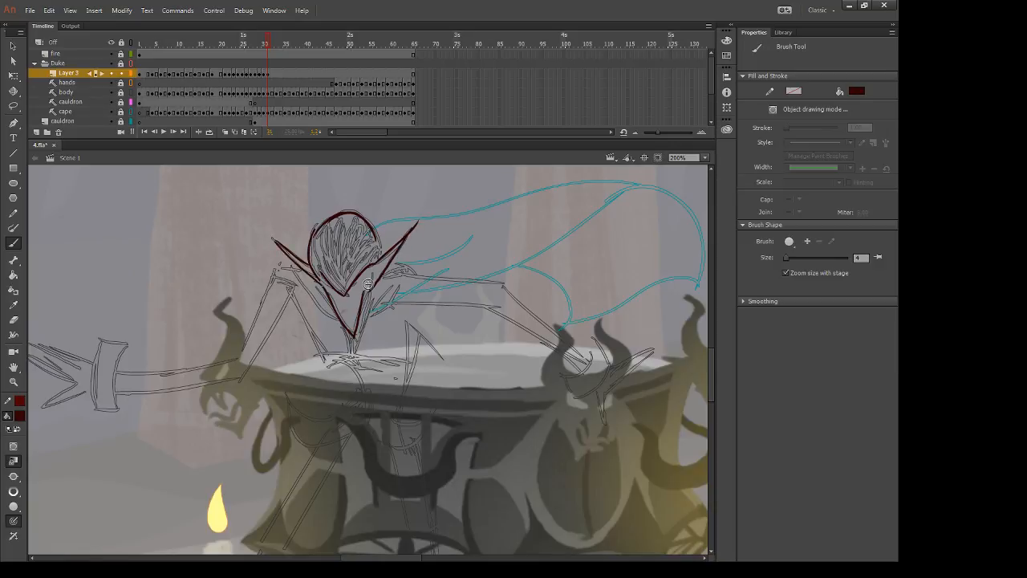
drag(413, 241, 374, 285)
Step: Ink the torso's side from the shoulder to the cauldron and the short line across its base in frame 31, trimming their overlap
drag(315, 332, 325, 381)
key(ctrl+z)
key(comma)
key(period)
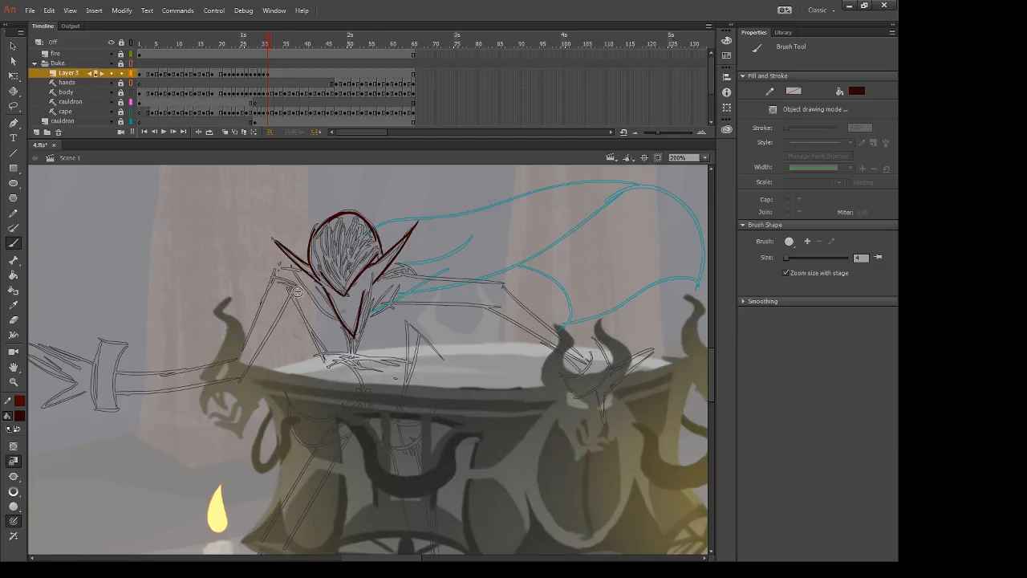
key(comma)
key(period)
drag(277, 273, 319, 383)
key(e)
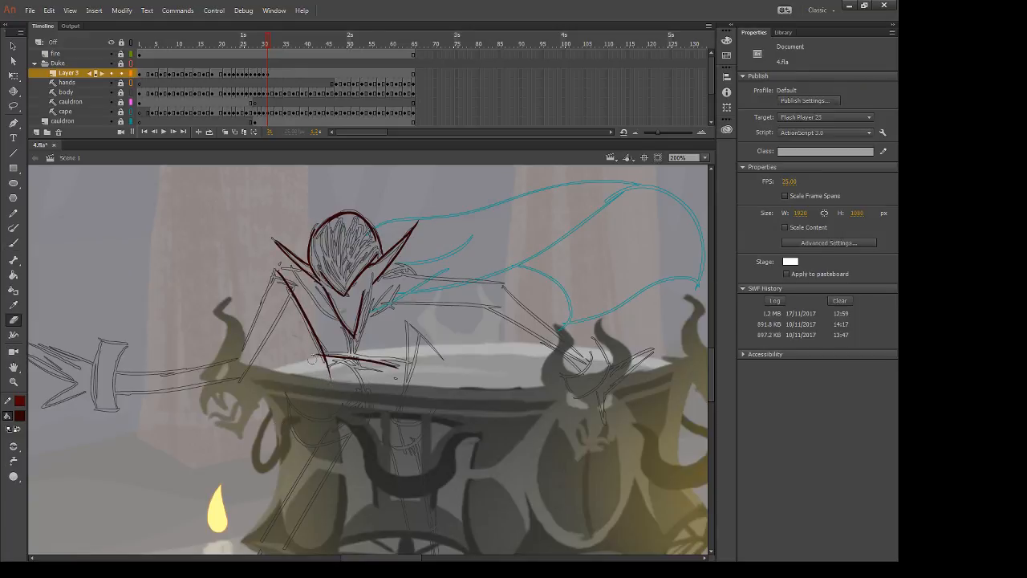
mouse_move(311, 357)
mouse_down()
mouse_move(334, 390)
mouse_move(329, 377)
mouse_up()
key(b)
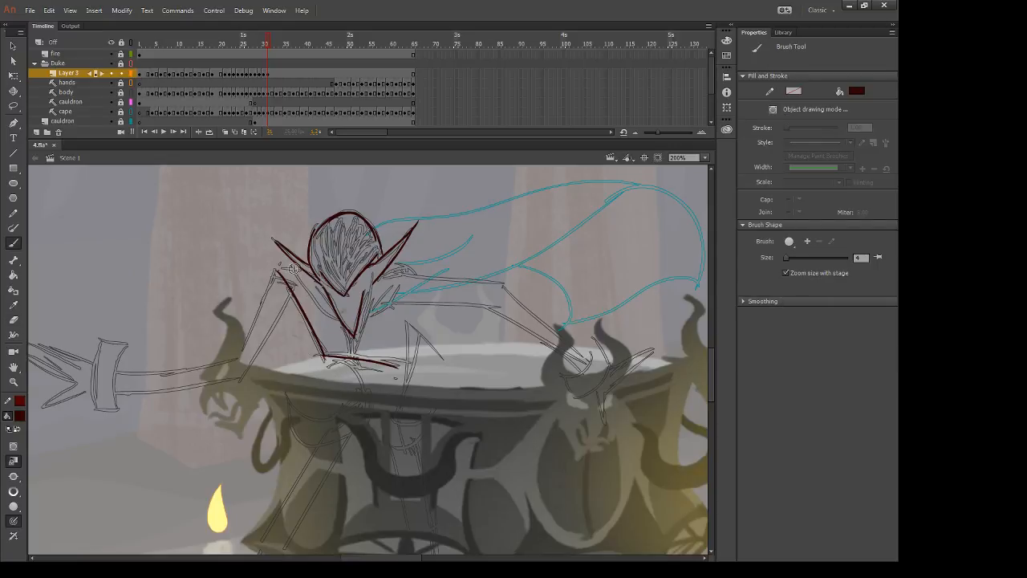
Step: Ink the collar line behind the ear and both edges of the bent upper arm in frame 31, down to the elbow
drag(297, 256, 307, 239)
key(ctrl+z)
mouse_move(309, 243)
mouse_down()
mouse_move(277, 265)
mouse_move(223, 384)
mouse_up()
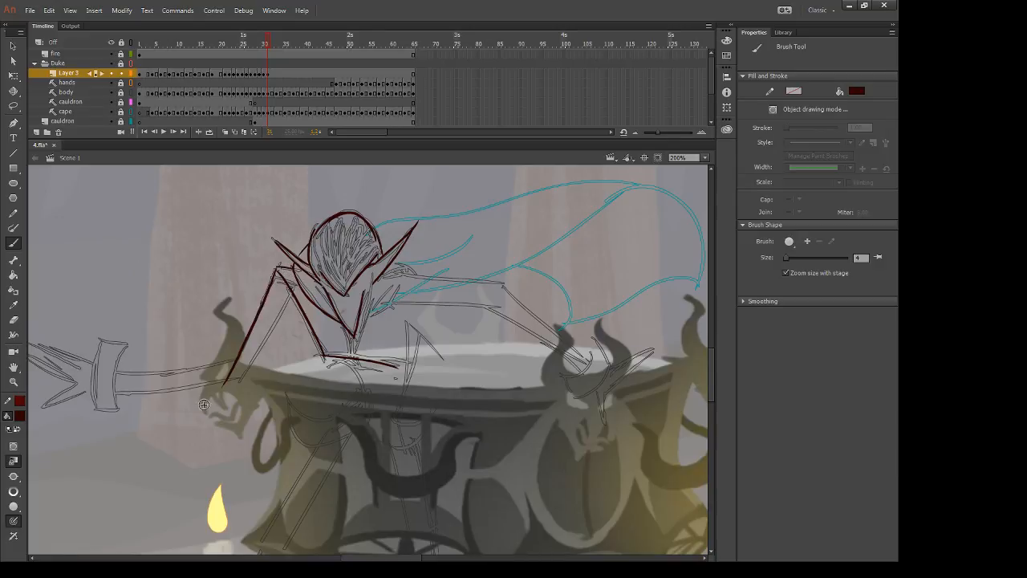
drag(282, 272, 235, 414)
drag(246, 374, 223, 387)
Step: Ink both edges of the bent arm's forearm in frame 31, from the elbow to the cuff, redoing poor strokes, and trim the elbow line
mouse_move(184, 361)
mouse_down()
mouse_move(236, 363)
mouse_move(225, 373)
mouse_move(294, 358)
mouse_up()
key(ctrl+z)
mouse_move(169, 394)
mouse_down()
mouse_move(303, 382)
mouse_move(233, 390)
mouse_move(315, 378)
mouse_move(327, 366)
mouse_up()
key(ctrl+z)
key(e)
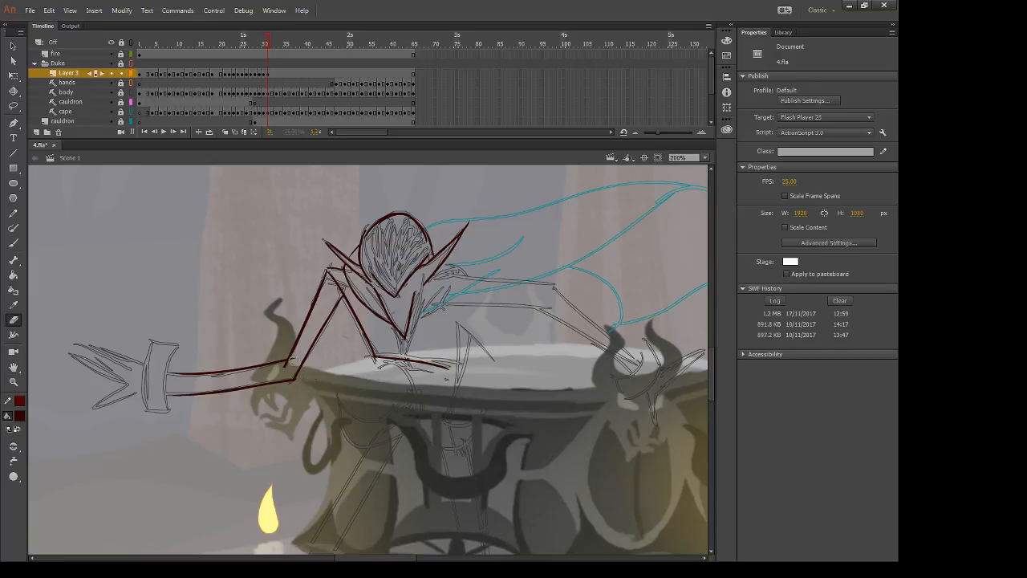
key(b)
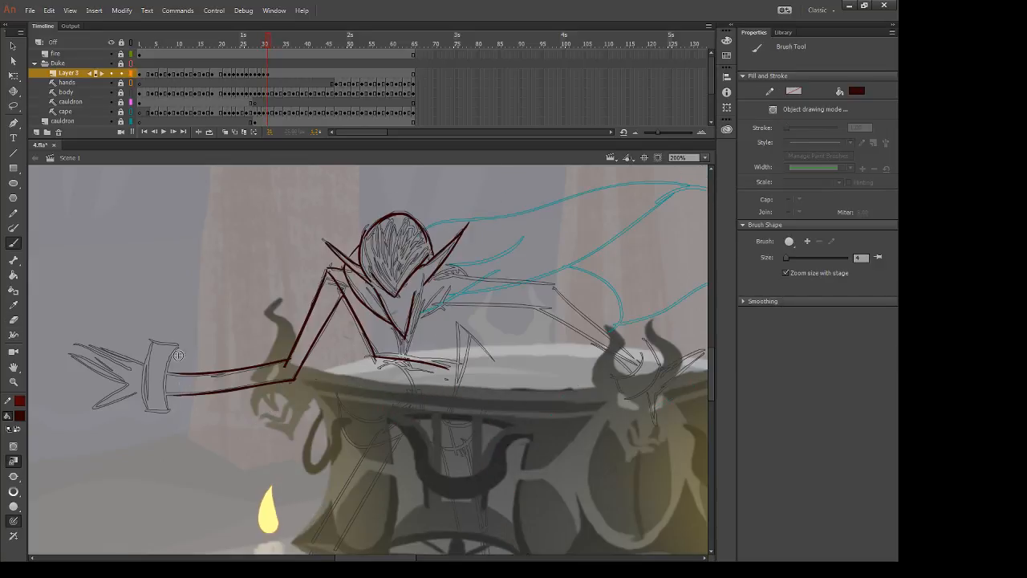
Step: Ink the cuff's curved edge next to the forearm and its upper edge in frame 31, redoing the first stroke
drag(174, 344, 177, 444)
key(ctrl+z)
drag(172, 346, 180, 454)
drag(148, 340, 190, 343)
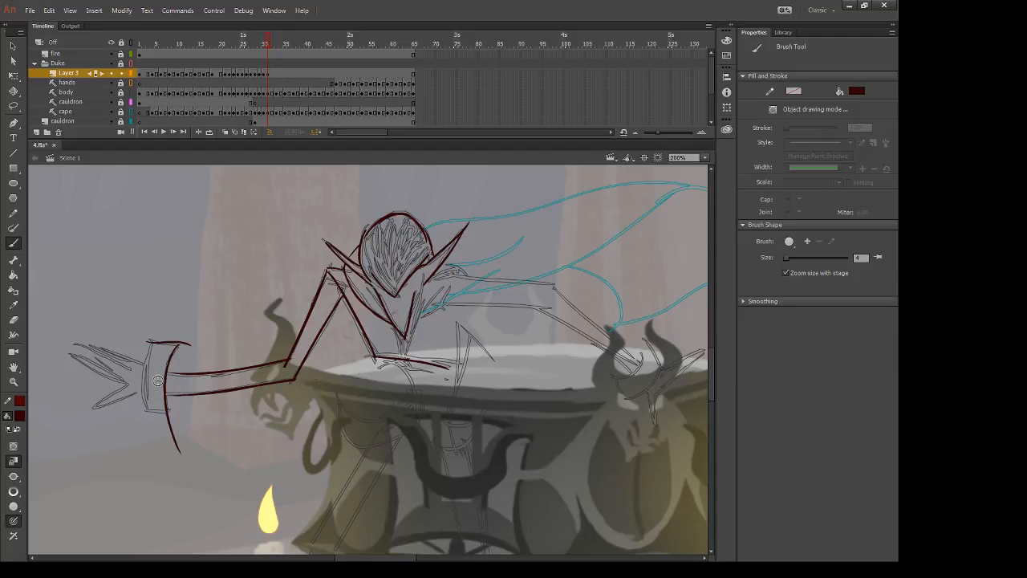
Step: Ink the cuff of the arm stretched to the left over the rough sketch, trimming the overshooting line ends
key(e)
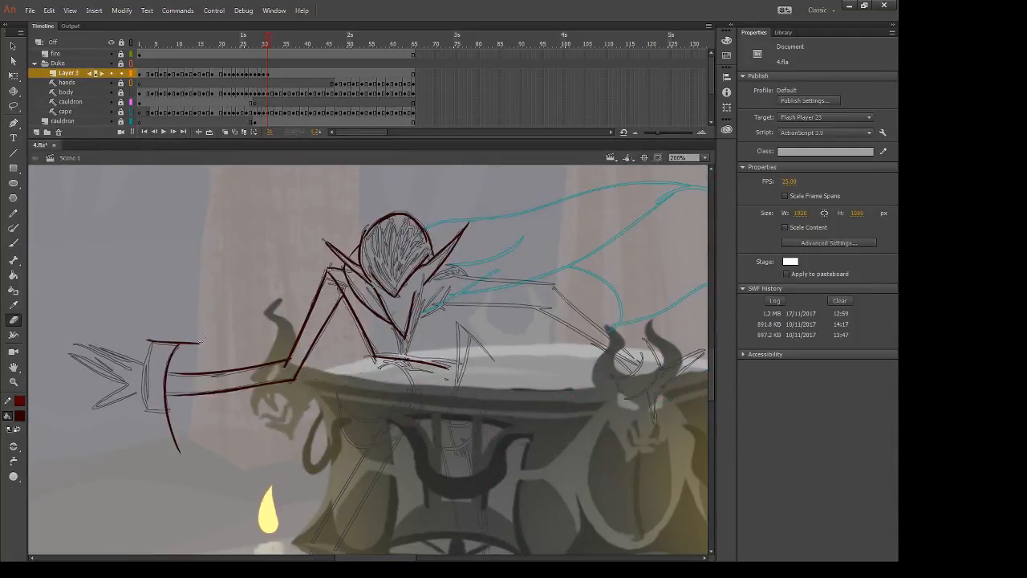
drag(189, 342, 206, 342)
key(b)
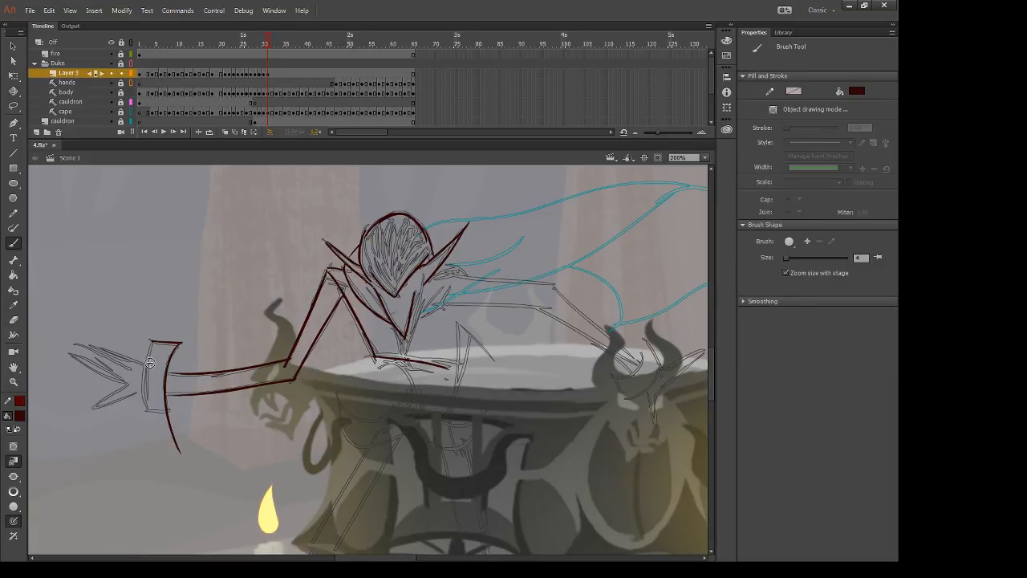
drag(153, 341, 157, 458)
mouse_move(143, 411)
mouse_down()
mouse_move(317, 418)
mouse_move(329, 477)
mouse_move(329, 446)
mouse_up()
key(e)
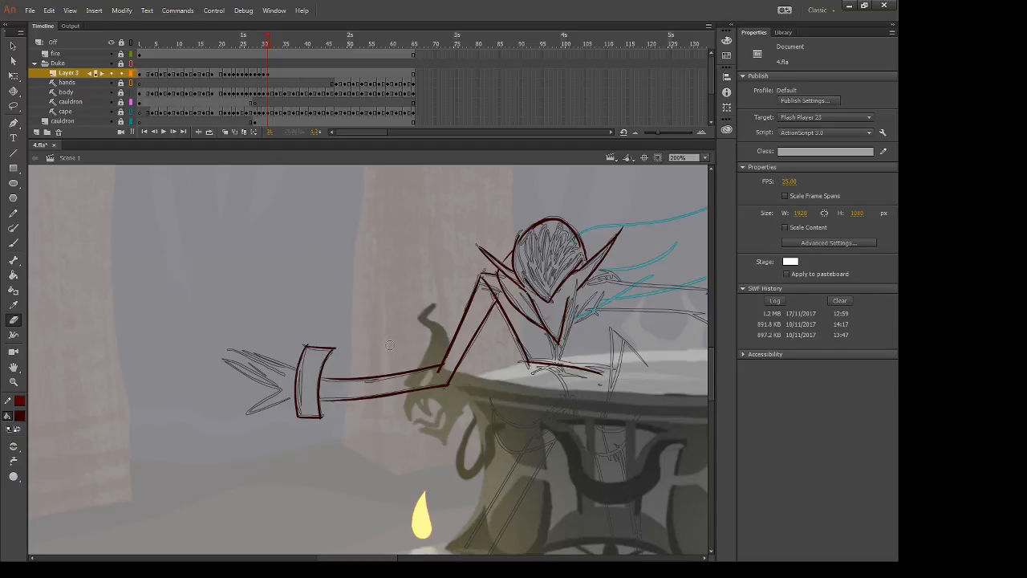
key(.)
Step: Ink the upper fingers of the left hand along the rough sketch with the size 4 dark red brush
key(b)
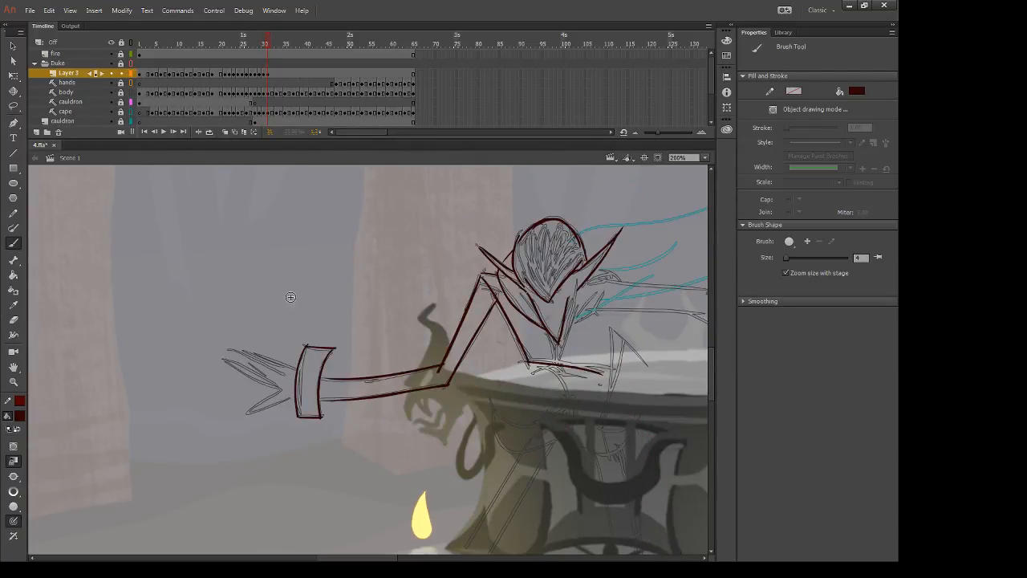
key(.)
key(.)
mouse_move(231, 361)
mouse_down()
mouse_move(284, 390)
mouse_move(258, 371)
mouse_move(269, 367)
mouse_move(282, 392)
mouse_up()
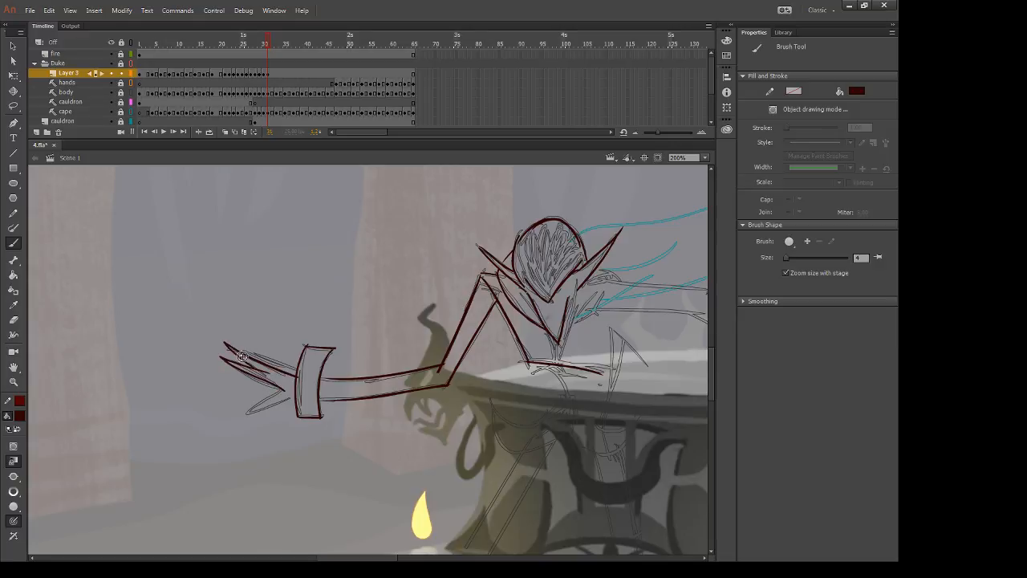
key(e)
key(b)
drag(240, 345, 298, 371)
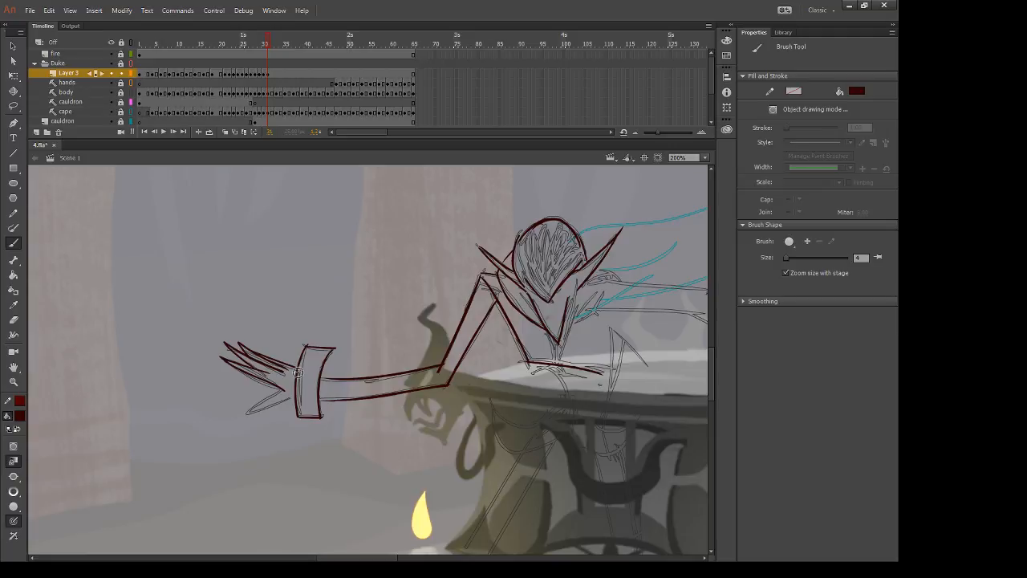
Step: Ink the lowest finger of the left hand and its joint to the cuff, erasing the excess line at its tip
mouse_move(245, 413)
mouse_down()
mouse_move(284, 390)
mouse_move(280, 399)
mouse_up()
key(ctrl+z)
key(ctrl+z)
mouse_move(285, 389)
mouse_down()
mouse_move(244, 416)
mouse_move(292, 409)
mouse_up()
key(e)
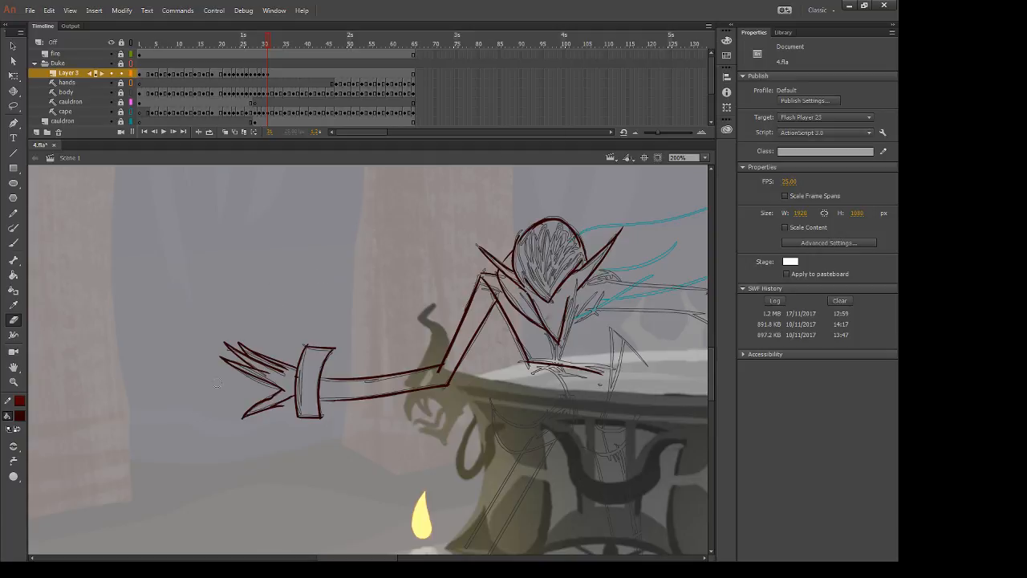
drag(245, 424, 240, 417)
key(b)
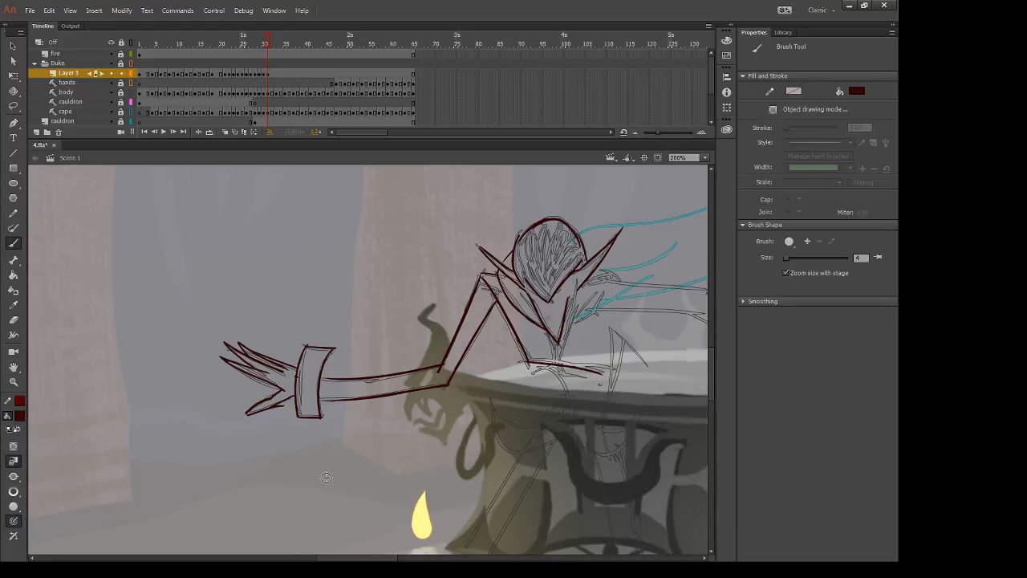
key(e)
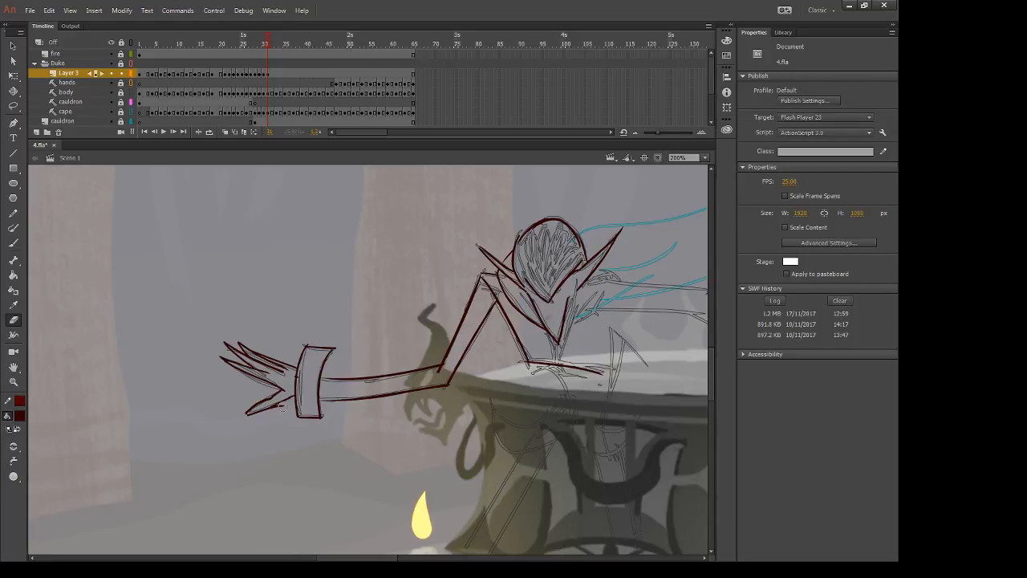
key(b)
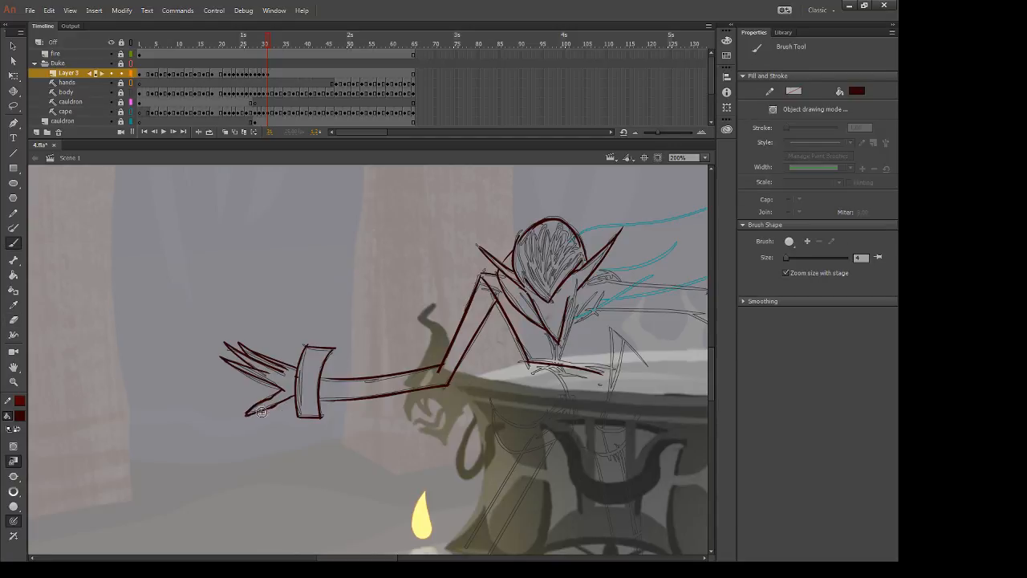
key(e)
key(b)
drag(550, 425, 310, 442)
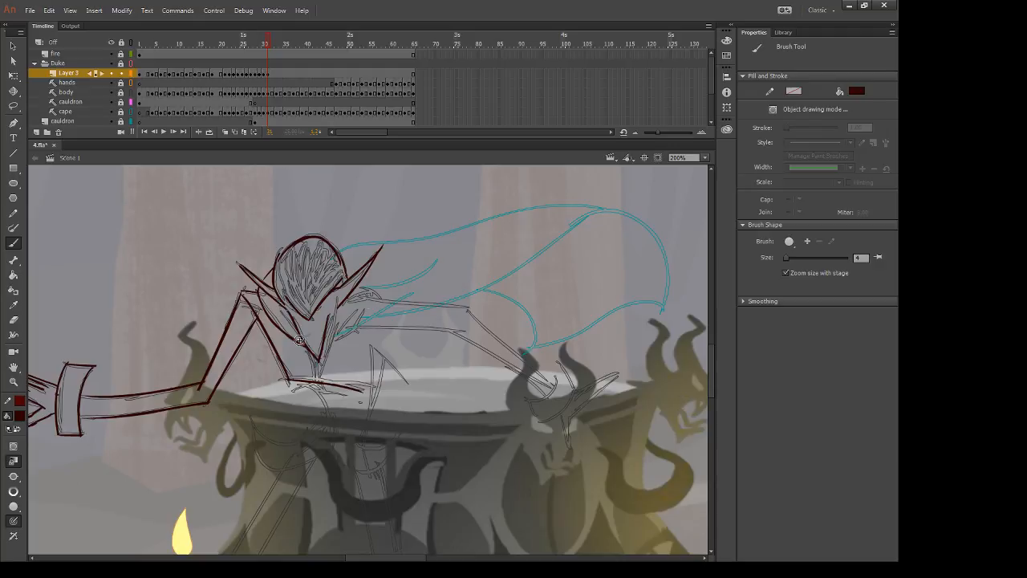
mouse_move(346, 408)
mouse_down()
mouse_move(335, 370)
mouse_move(341, 319)
mouse_up()
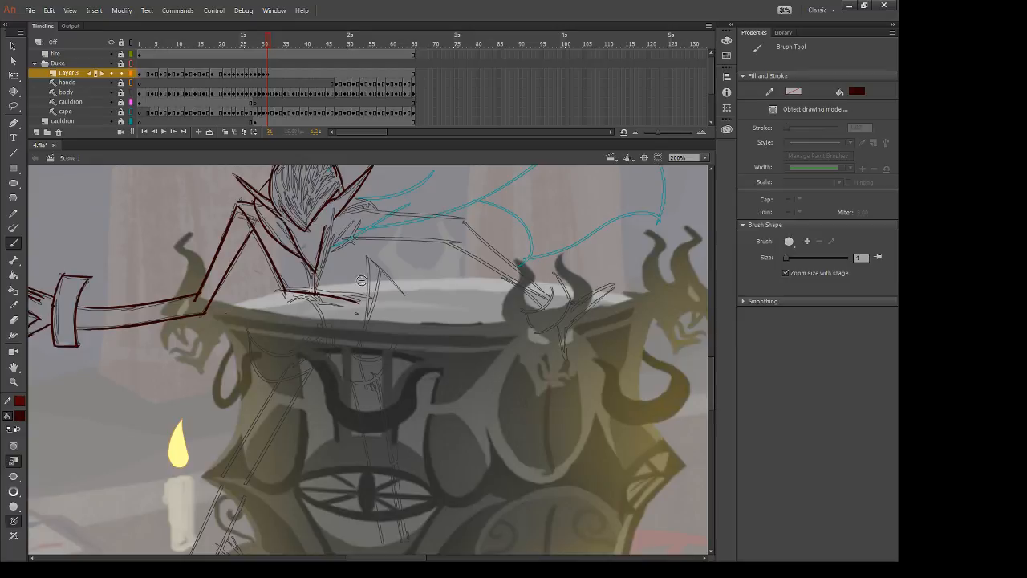
key(.)
drag(303, 296, 321, 356)
key(ctrl+z)
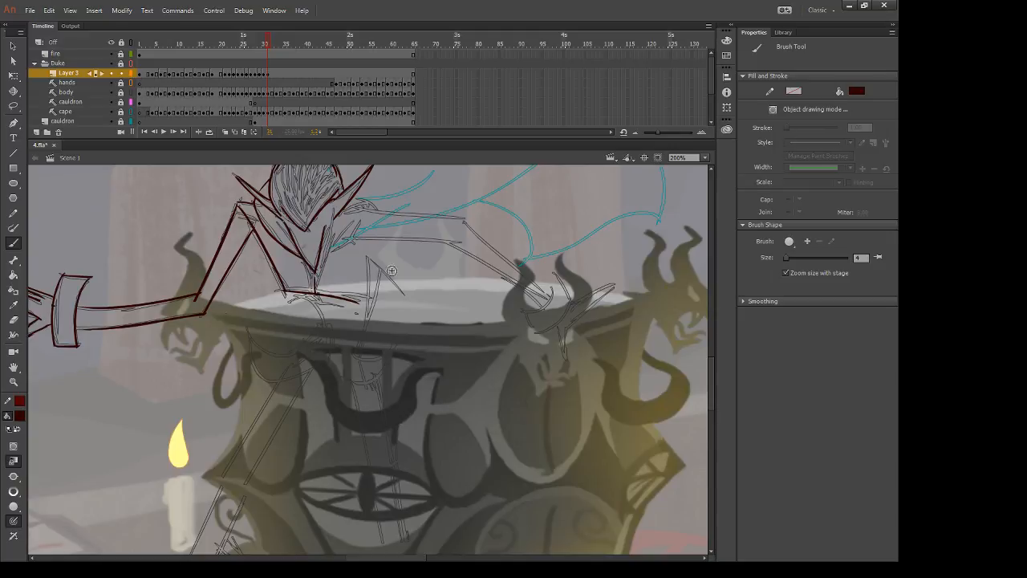
drag(292, 290, 314, 358)
key(e)
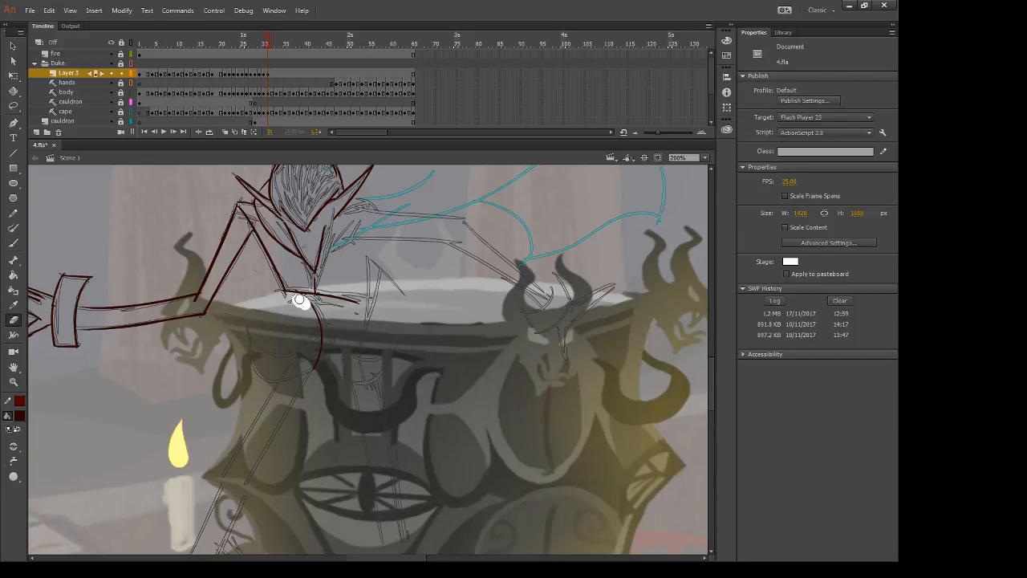
key(b)
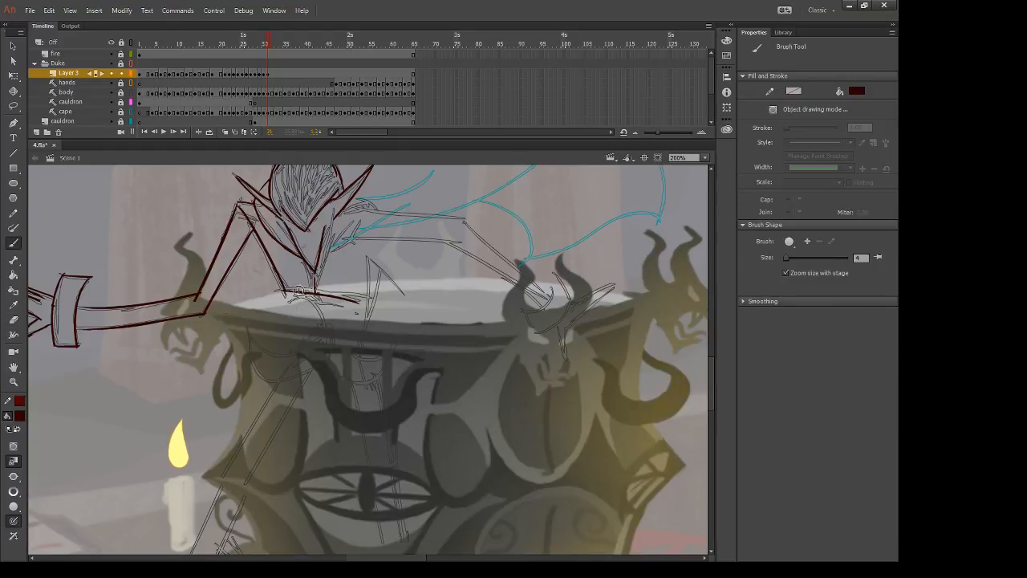
key(ctrl+z)
Step: Check the pose against the previous frame and ink the curved left edge of the figure's waist
key(comma)
key(period)
key(comma)
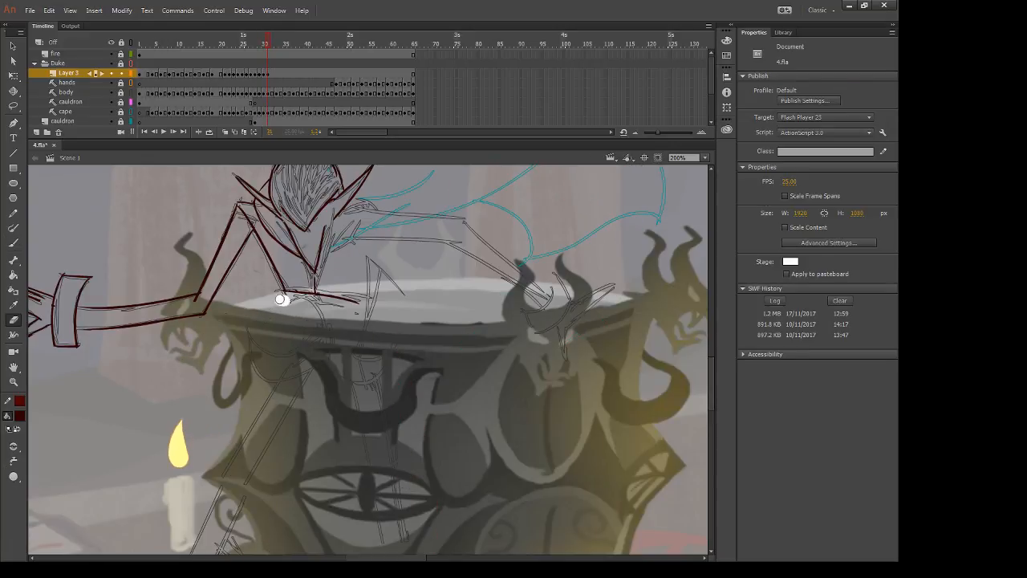
key(period)
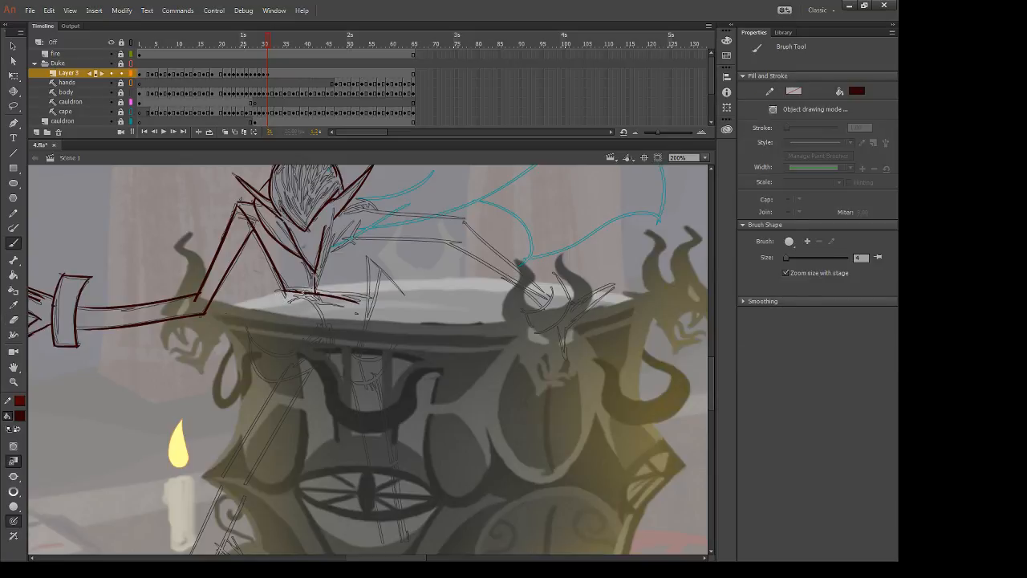
key(comma)
key(comma)
key(period)
key(period)
drag(298, 295, 324, 347)
Step: Ink the scalloped garment hem below the waist with an upper arc and two lower arcs
mouse_move(247, 331)
mouse_down()
mouse_move(299, 357)
mouse_move(324, 333)
mouse_up()
key(ctrl+z)
drag(247, 332, 314, 331)
mouse_move(247, 333)
mouse_down()
mouse_move(251, 355)
mouse_move(275, 377)
mouse_move(325, 365)
mouse_up()
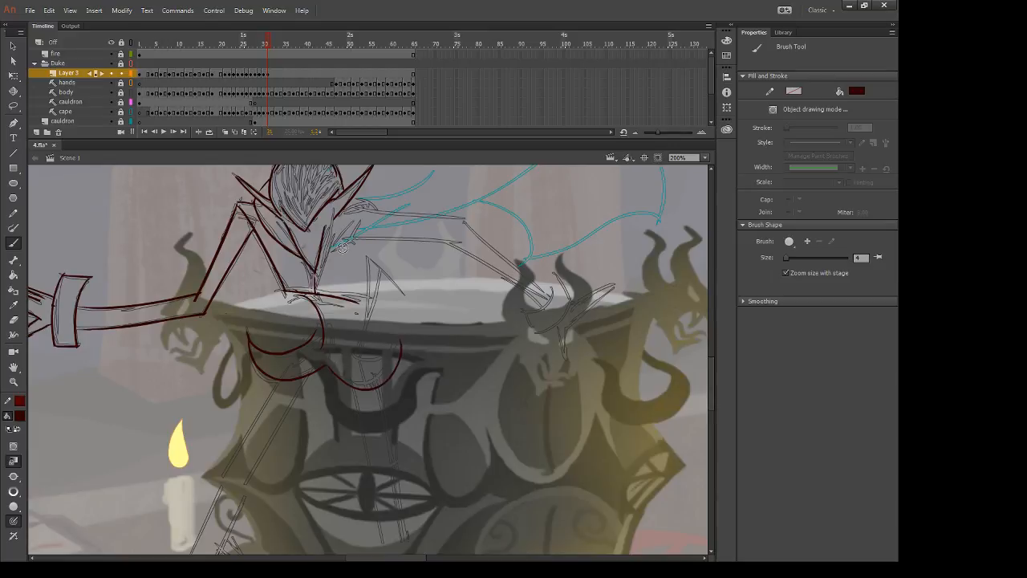
mouse_move(325, 362)
mouse_down()
mouse_move(349, 379)
mouse_move(379, 378)
mouse_move(404, 343)
mouse_up()
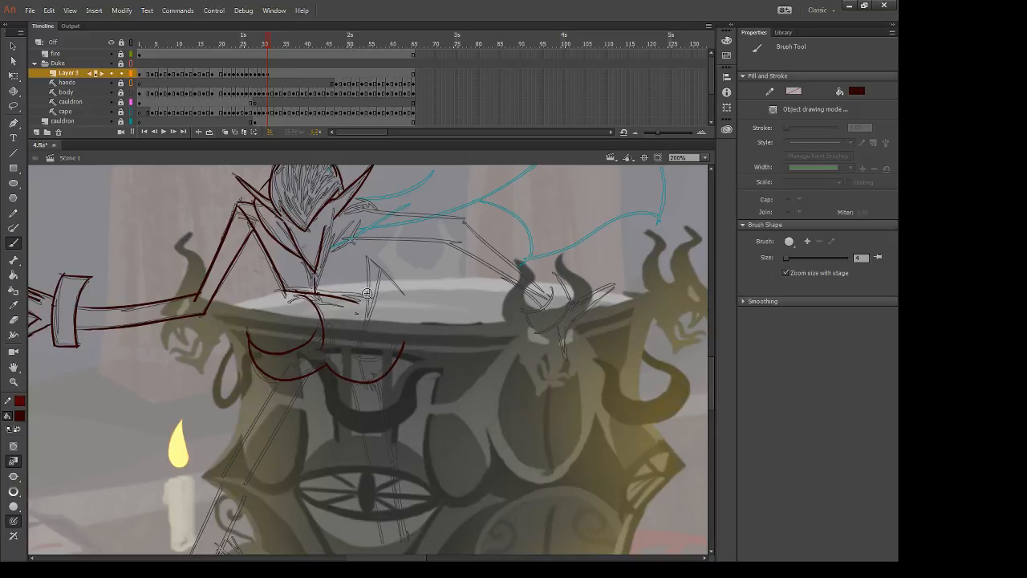
Step: Ink the right edge of the torso and the upper arc of the right hem scallop
drag(370, 260, 340, 363)
key(ctrl+z)
drag(374, 258, 345, 360)
key(ctrl+z)
mouse_move(375, 258)
mouse_down()
mouse_move(354, 349)
mouse_move(382, 358)
mouse_move(407, 334)
mouse_up()
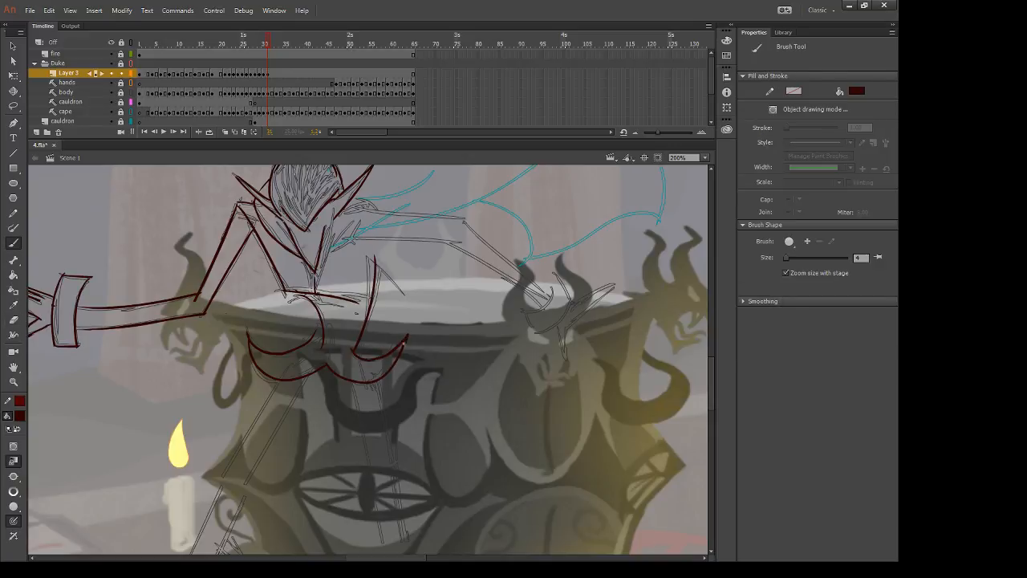
Step: Ink the line from the right side of the chest to the waist and compare the pose with the previous frame
drag(423, 282, 381, 378)
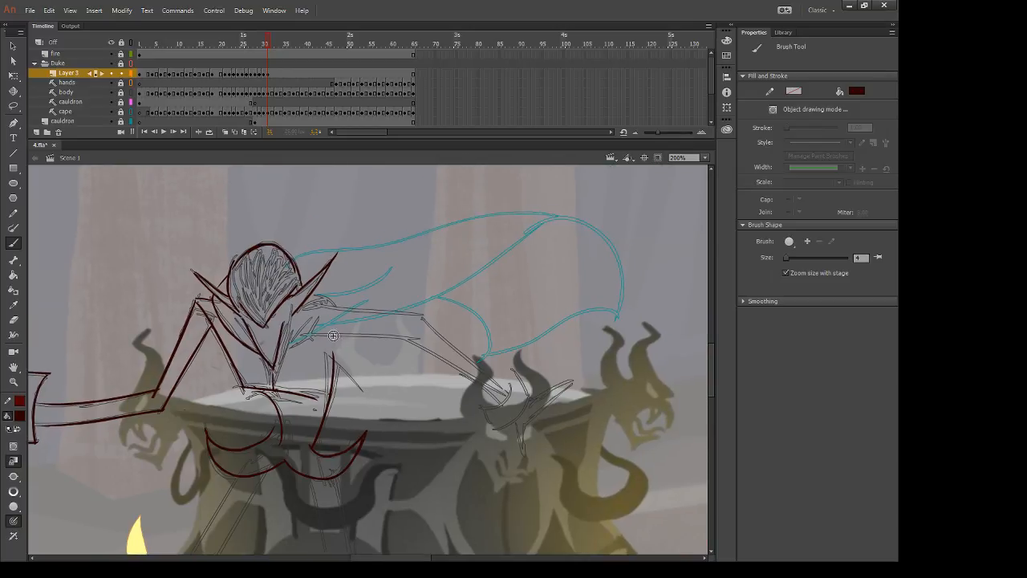
key(.)
key(ctrl+z)
drag(294, 309, 275, 383)
key(ctrl+z)
drag(294, 311, 276, 383)
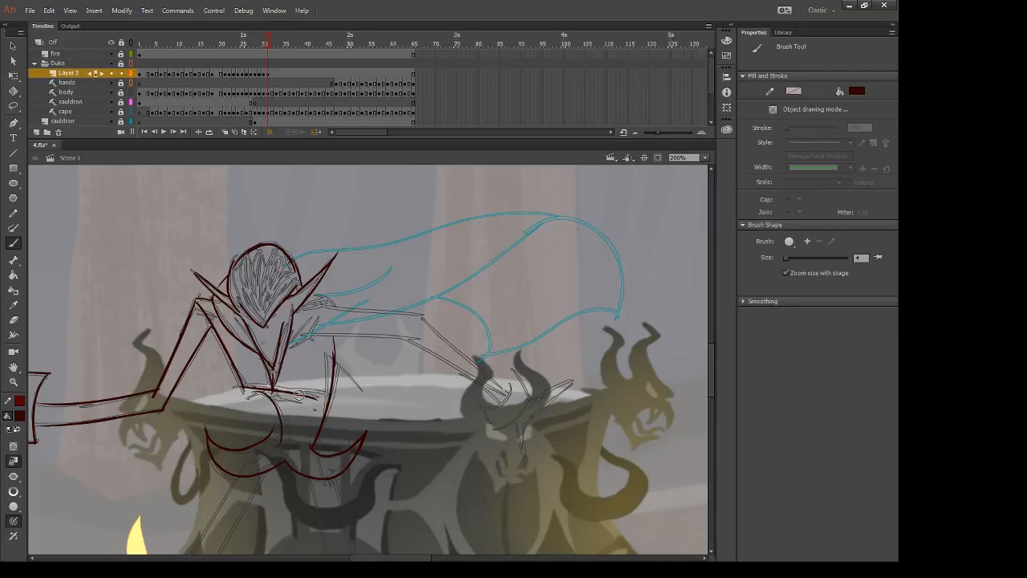
key(comma)
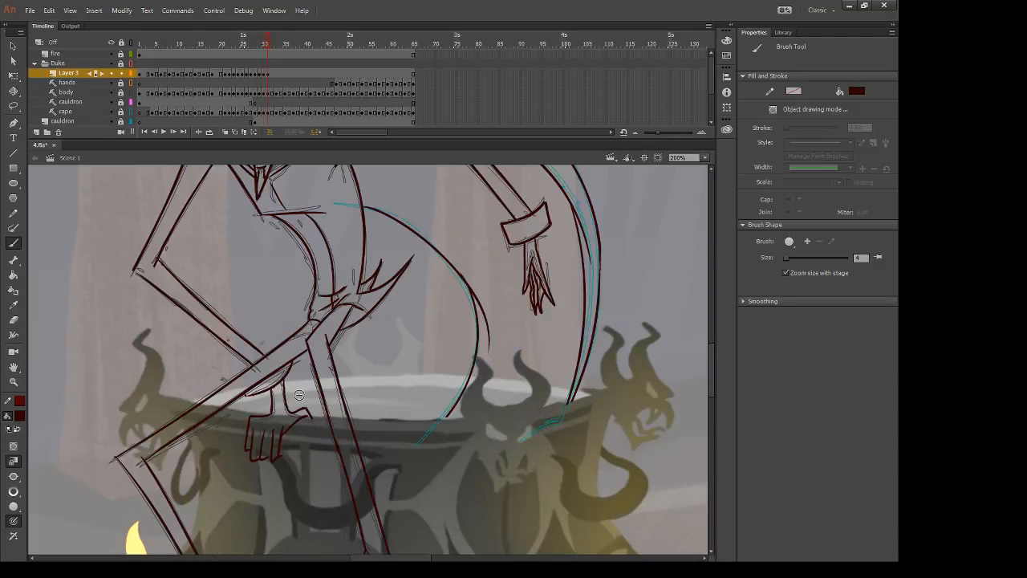
key(period)
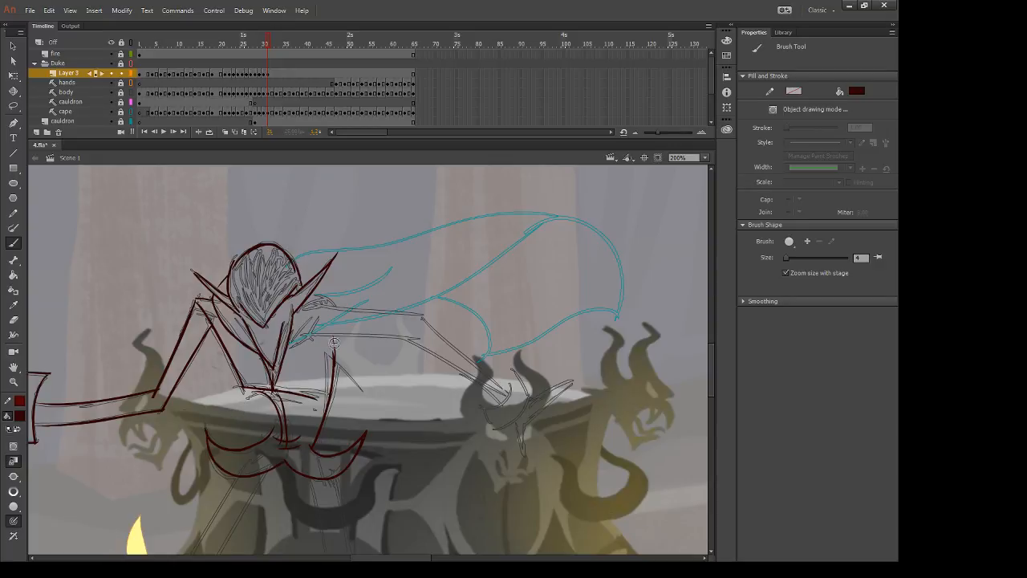
Step: Ink the upper arm and forearm outlines of the arm reaching right, and clean up the line ends at the elbow
drag(310, 337, 428, 342)
key(ctrl+z)
drag(309, 337, 436, 347)
key(ctrl+z)
drag(313, 336, 432, 341)
mouse_move(390, 313)
mouse_down()
mouse_move(423, 318)
mouse_move(509, 392)
mouse_up()
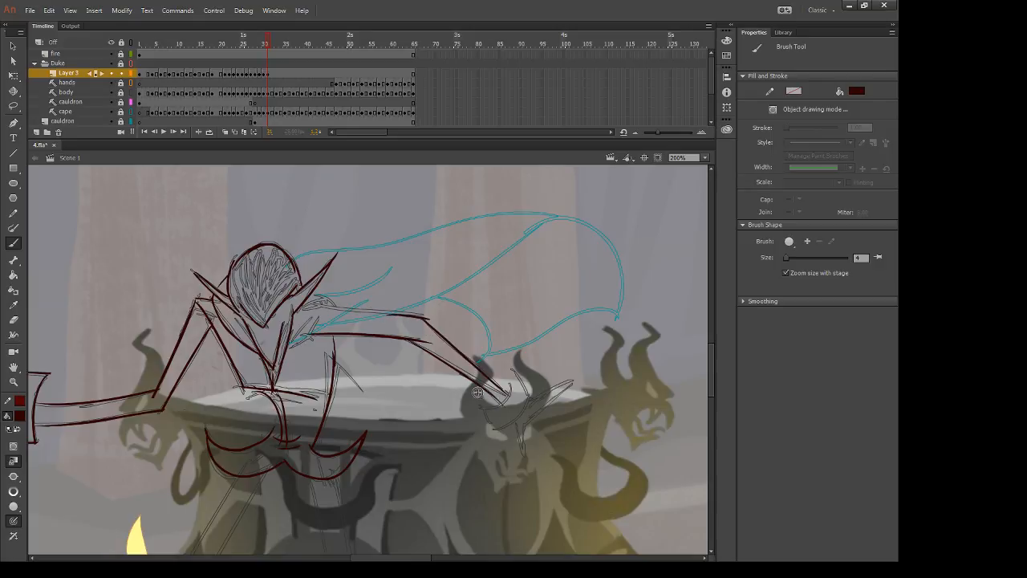
key(e)
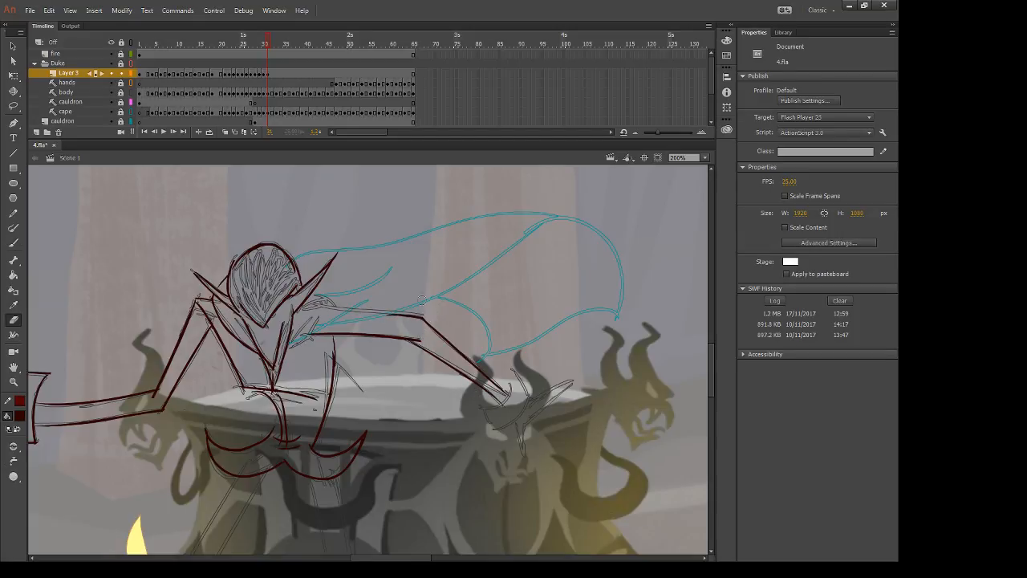
Step: Ink the two short cape folds that start at the right shoulder
key(b)
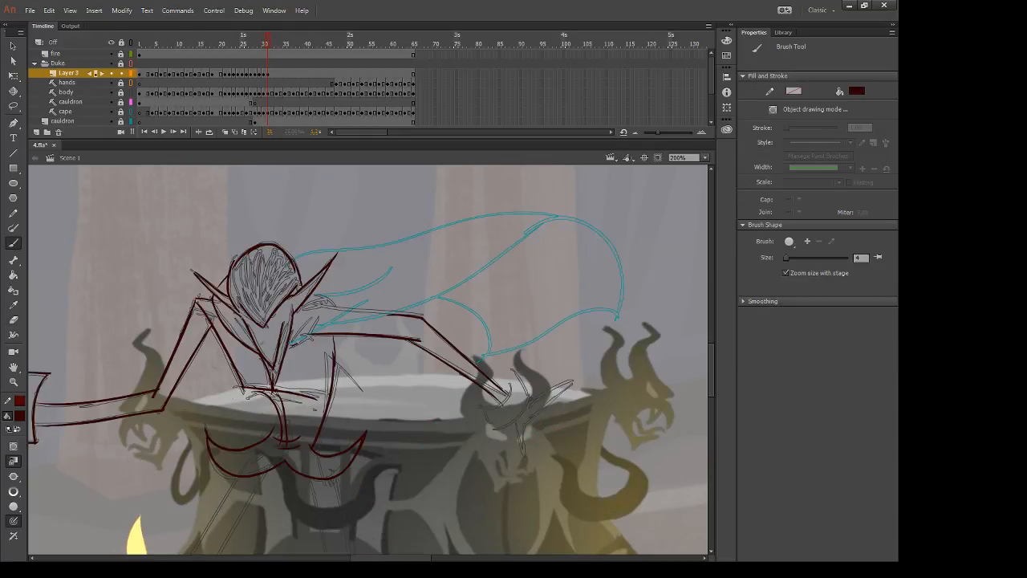
drag(294, 345, 393, 299)
mouse_move(303, 311)
mouse_down()
mouse_move(389, 266)
mouse_move(358, 289)
mouse_move(313, 298)
mouse_up()
key(ctrl+z)
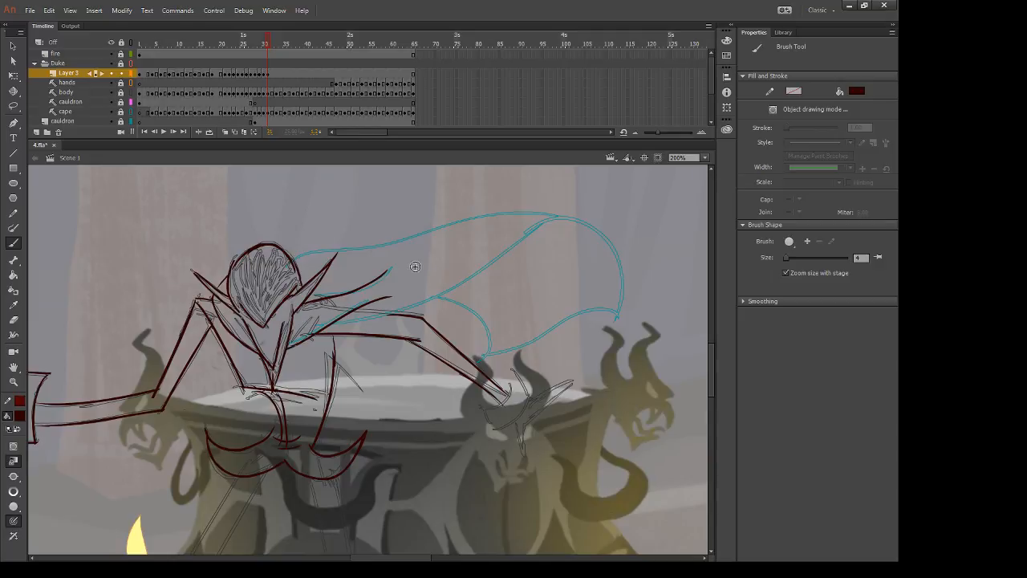
Step: Ink the long inner cape edge from the shoulder up to the cape's far tip
drag(325, 331, 394, 309)
key(ctrl+z)
key(comma)
key(period)
drag(326, 327, 496, 252)
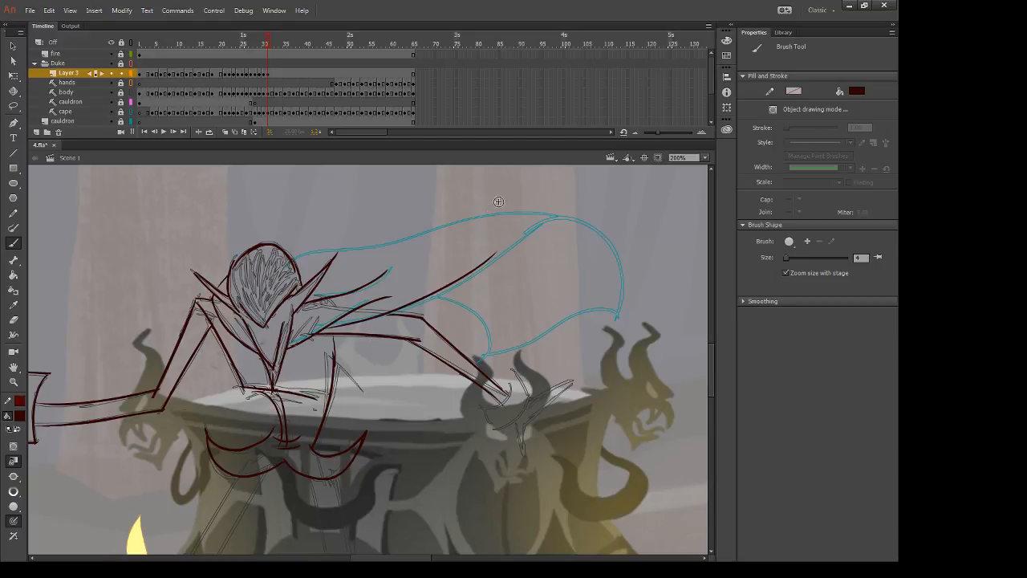
key(ctrl+z)
mouse_move(317, 333)
mouse_down()
mouse_move(418, 304)
mouse_move(524, 236)
mouse_move(581, 224)
mouse_up()
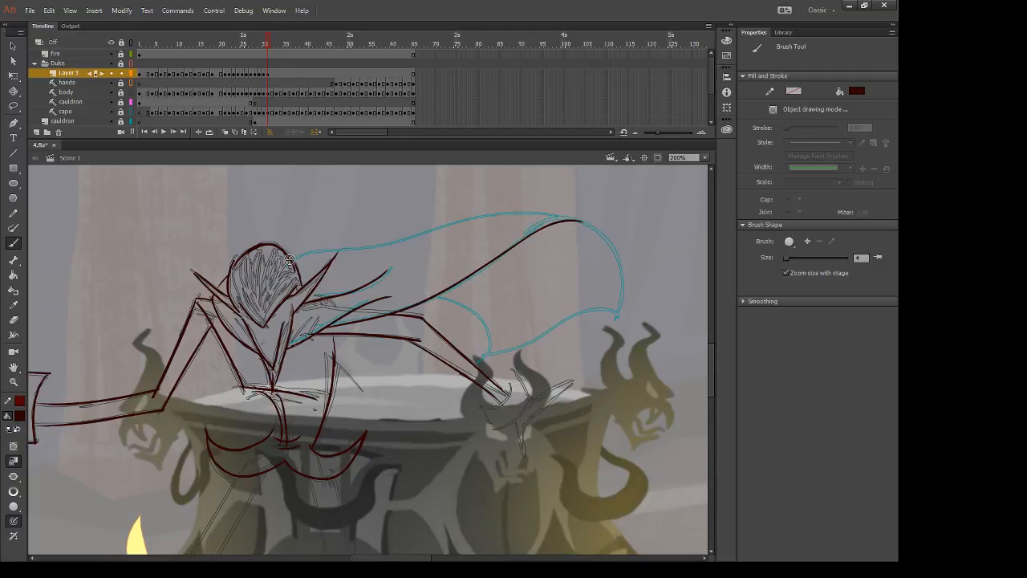
Step: Ink the cape's upper edge from the head to its tip and the rounded outer edge down to the lower corner
mouse_move(289, 258)
mouse_down()
mouse_move(575, 219)
mouse_move(618, 258)
mouse_up()
ctrl+click(573, 218)
key(Delete)
key(ctrl+z)
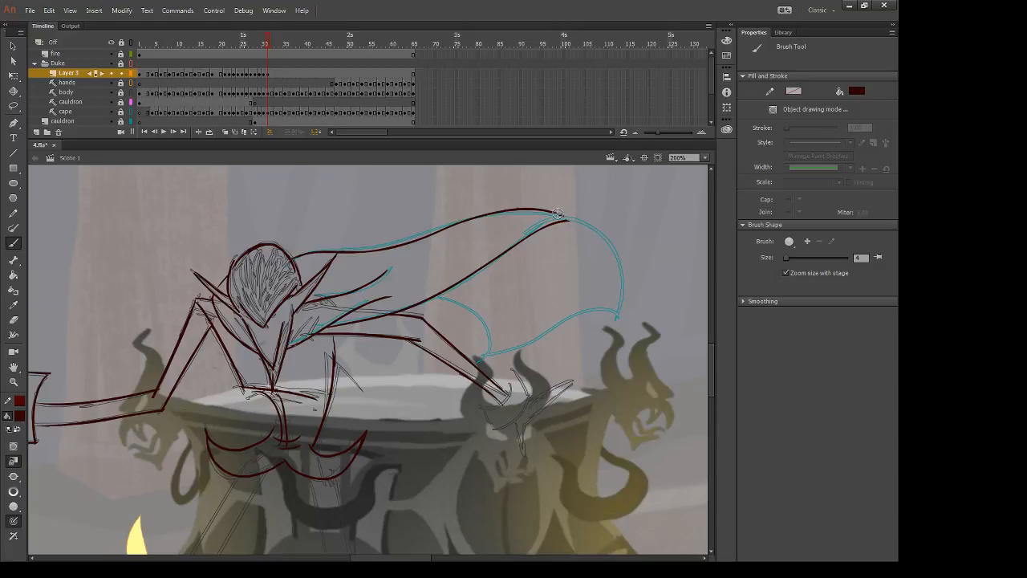
mouse_move(561, 214)
mouse_down()
mouse_move(608, 242)
mouse_move(625, 303)
mouse_move(617, 323)
mouse_up()
Step: Ink the cape's short inner curve and its wavy lower hem back from the outer corner
mouse_move(436, 297)
mouse_down()
mouse_move(477, 310)
mouse_move(479, 357)
mouse_up()
key(ctrl+z)
mouse_move(430, 292)
mouse_down()
mouse_move(483, 325)
mouse_move(484, 358)
mouse_up()
mouse_move(623, 319)
mouse_down()
mouse_move(556, 322)
mouse_move(485, 356)
mouse_up()
key(ctrl+z)
mouse_move(622, 325)
mouse_down()
mouse_move(577, 311)
mouse_move(498, 357)
mouse_up()
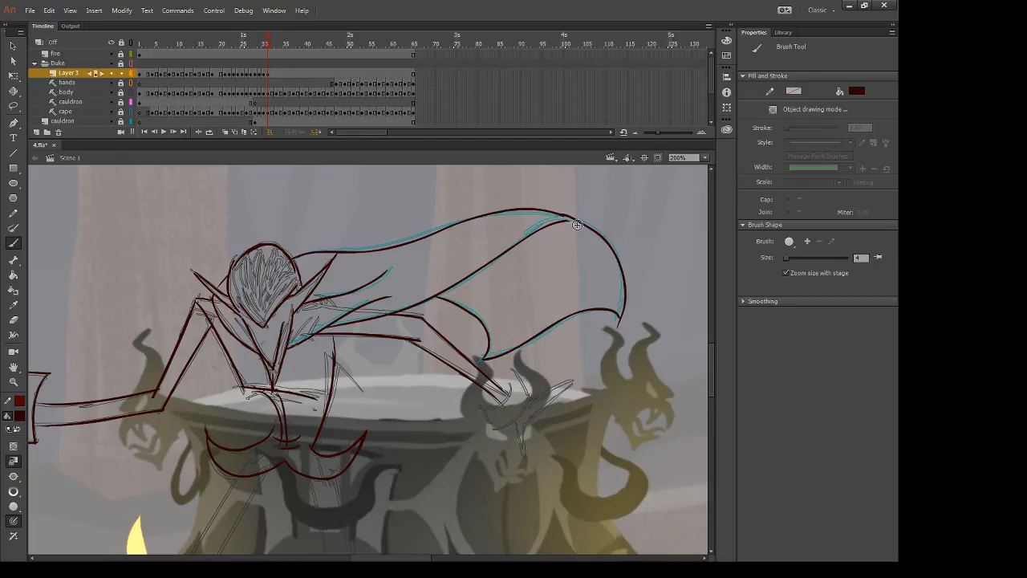
drag(540, 233, 586, 228)
key(ctrl+z)
drag(516, 370, 471, 415)
key(ctrl+z)
drag(516, 370, 469, 418)
key(ctrl+z)
Step: Check the previous frame and ink the flared cuff at the wrist of the arm reaching right
key(comma)
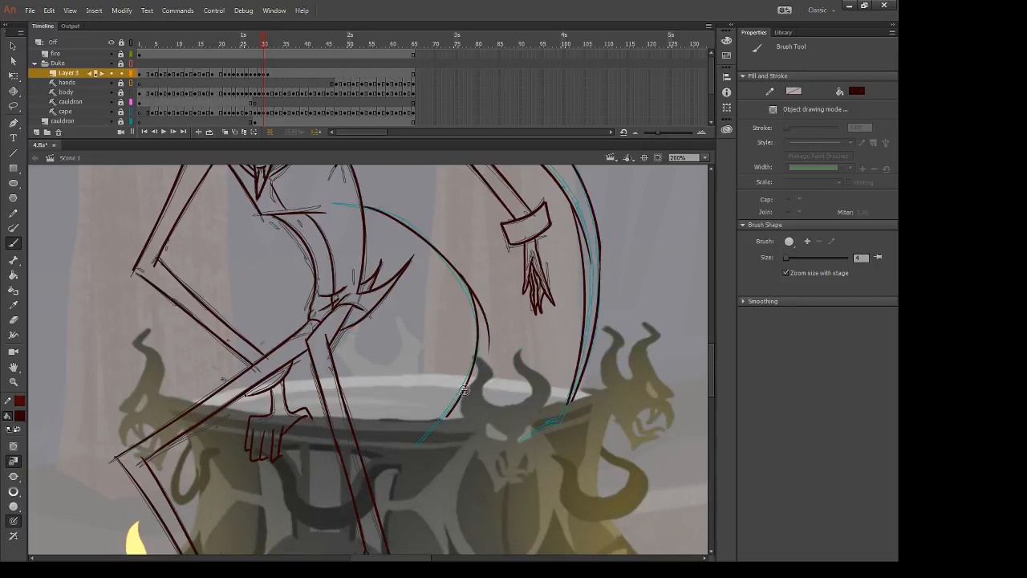
key(period)
drag(515, 370, 465, 414)
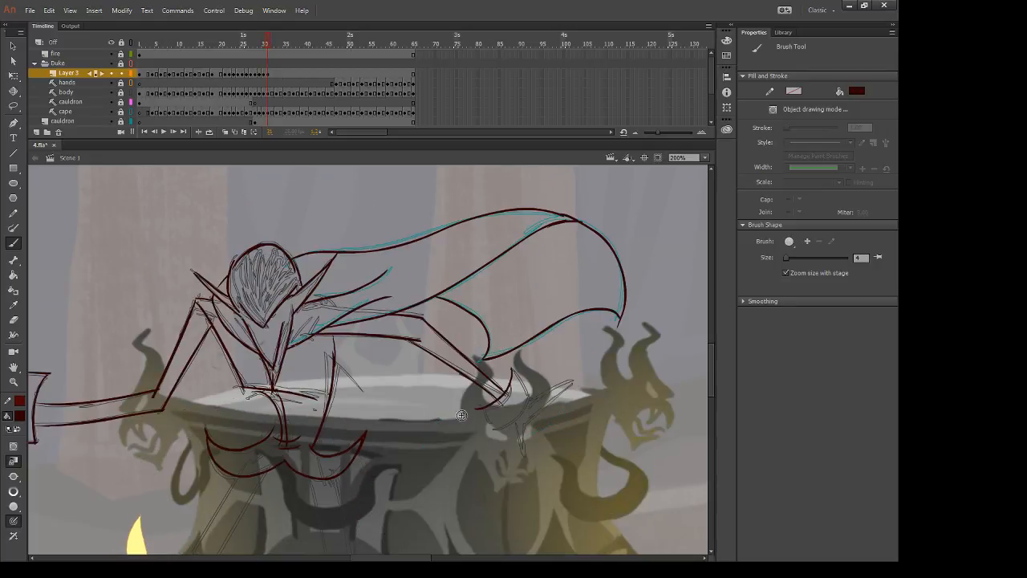
key(ctrl+z)
key(comma)
key(period)
mouse_move(486, 408)
mouse_down()
mouse_move(514, 369)
mouse_move(493, 417)
mouse_move(500, 437)
mouse_up()
mouse_move(513, 367)
mouse_down()
mouse_move(532, 409)
mouse_move(512, 419)
mouse_move(529, 397)
mouse_up()
key(e)
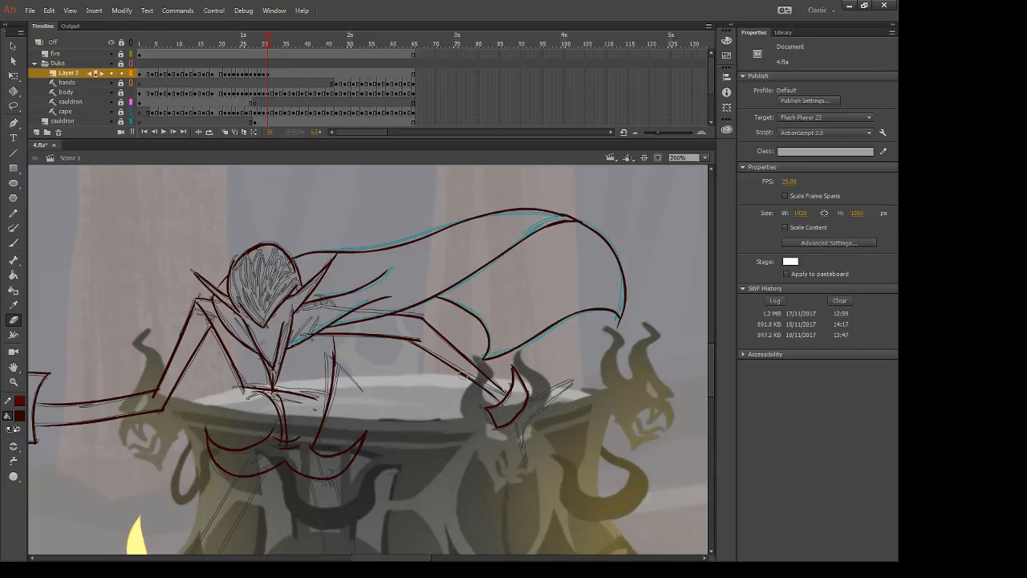
Step: Trim the forearm line near the cuff, then ink and clean up the pointed thumb and fingers of the right-hand hand
drag(463, 374, 491, 396)
key(b)
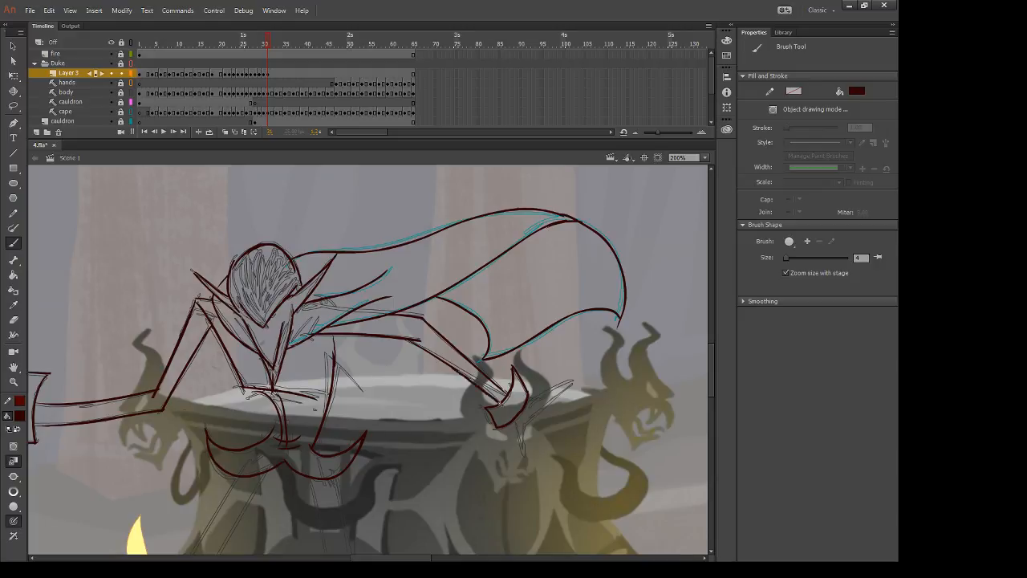
drag(523, 423, 586, 374)
drag(523, 406, 587, 373)
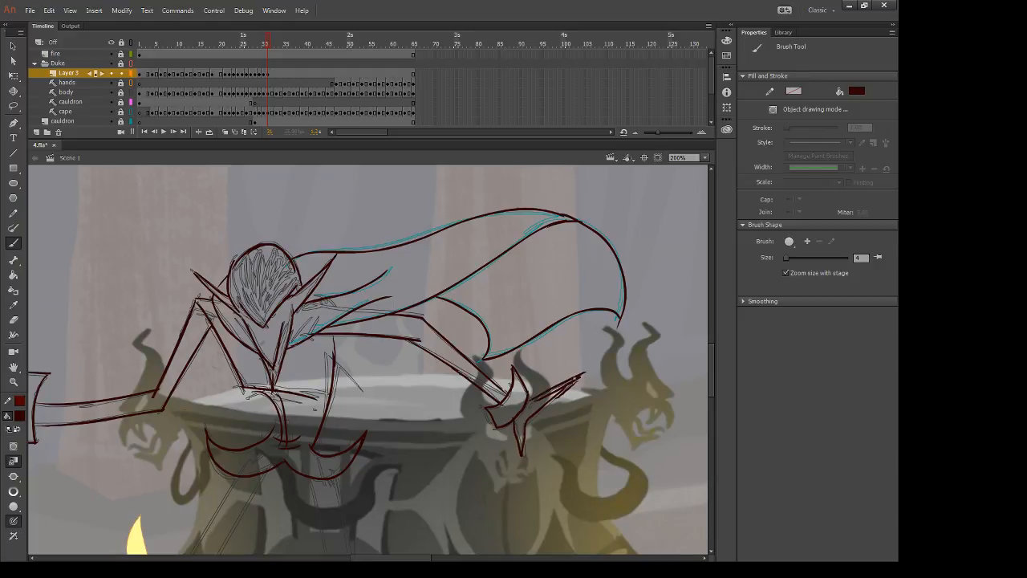
key(e)
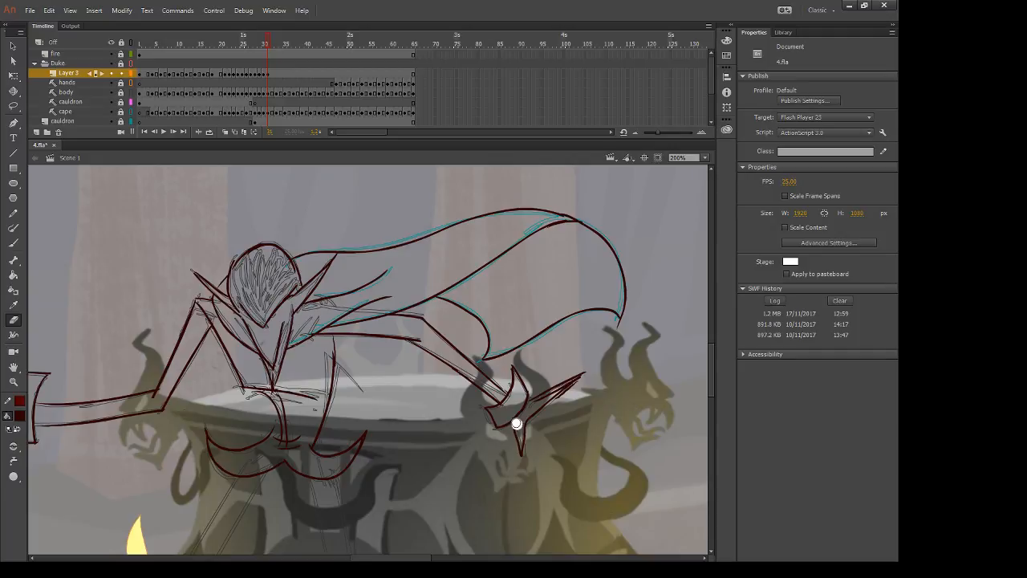
key(b)
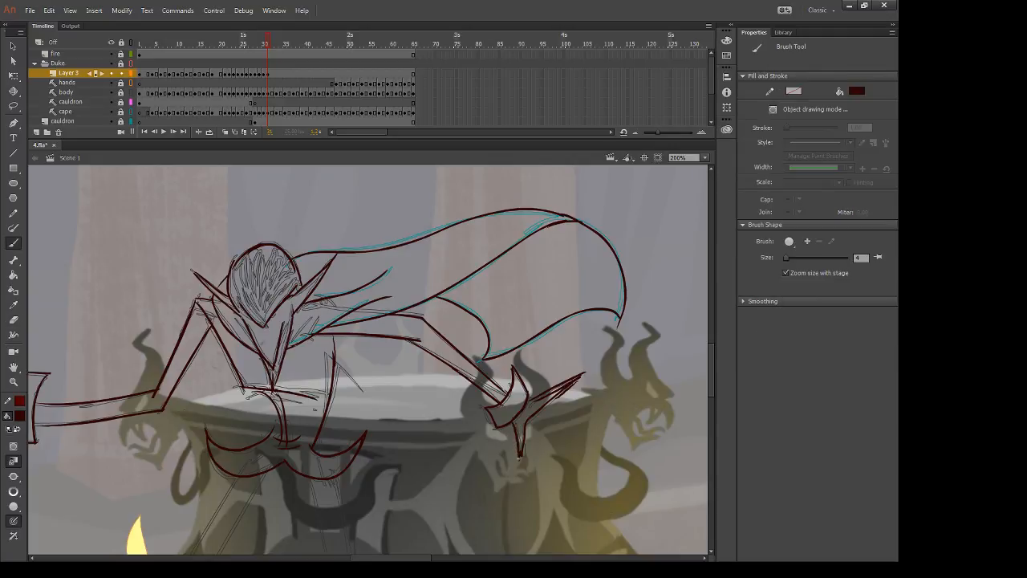
key(e)
key(b)
Step: Erase the rough joint at the cape's upper tip and re-ink it as one smooth curve into the outer edge
key(e)
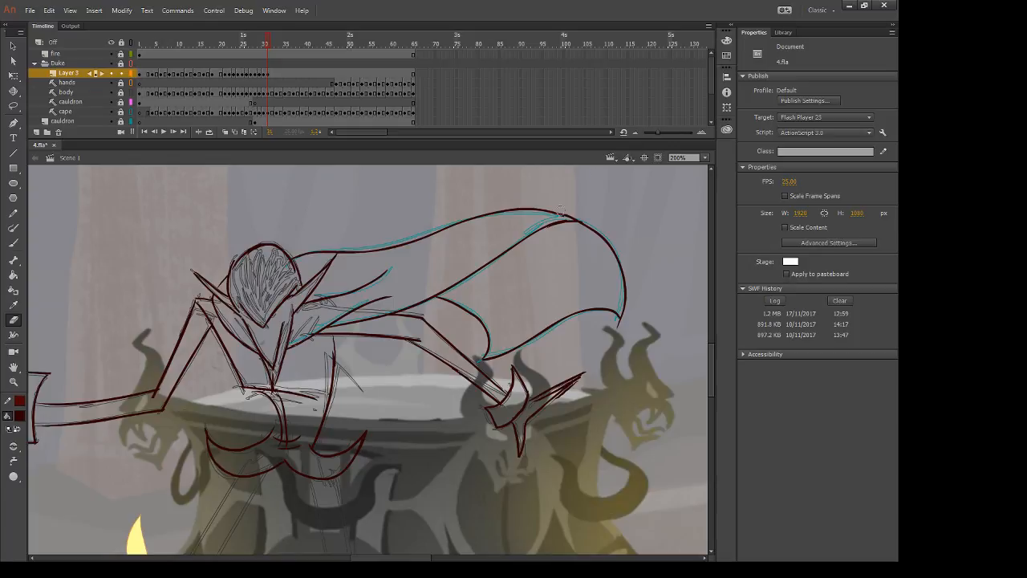
drag(572, 205, 572, 218)
key(b)
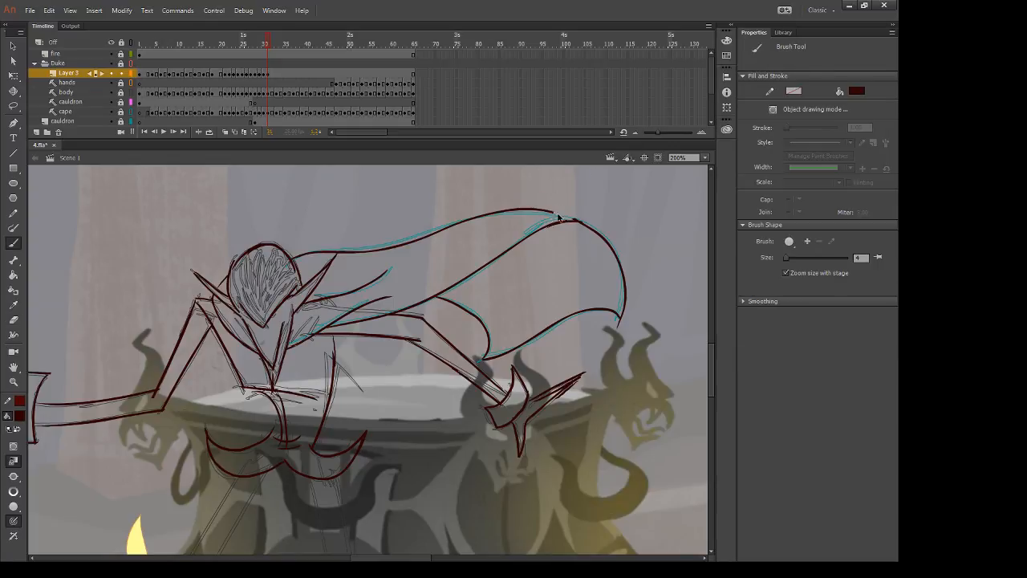
drag(547, 211, 579, 221)
key(e)
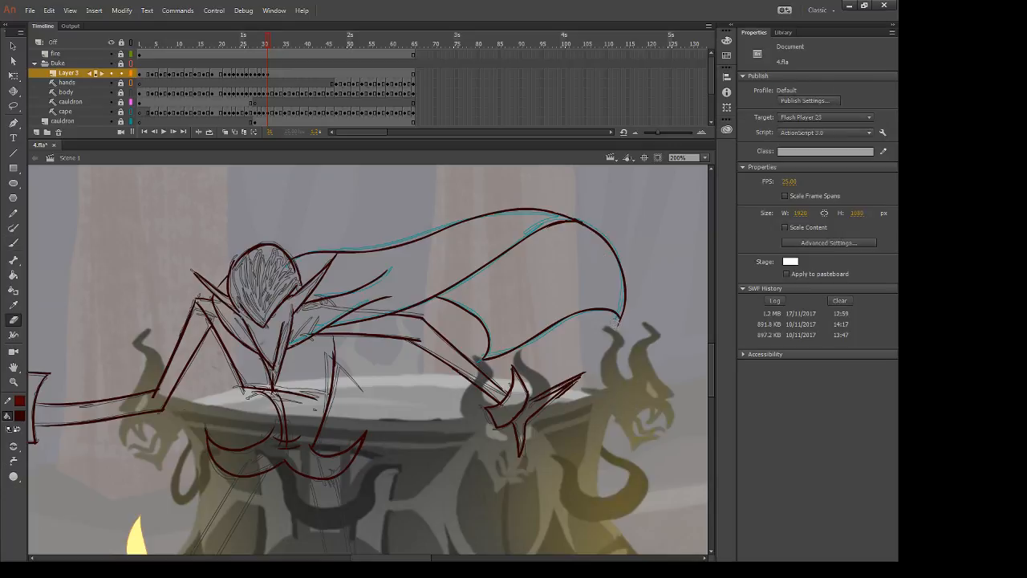
Step: Ink the two thigh lines of the bent leg down to the knee and the shin's lower edge, trimming the overshoot
drag(361, 457, 505, 225)
key(.)
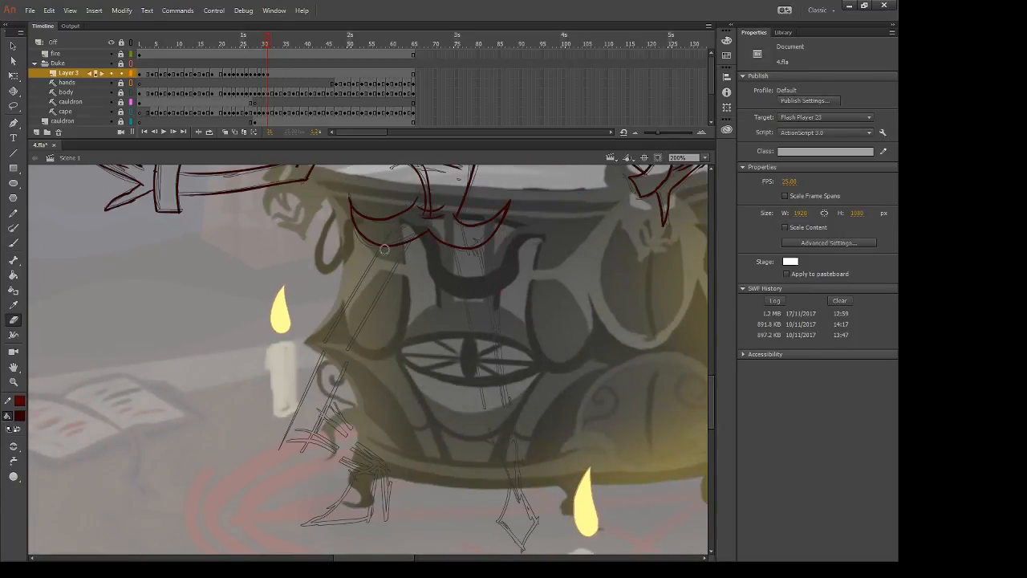
key(b)
mouse_move(411, 241)
mouse_down()
mouse_move(302, 438)
mouse_move(381, 289)
mouse_move(312, 431)
mouse_move(265, 456)
mouse_up()
key(ctrl+z)
key(ctrl+z)
mouse_move(390, 241)
mouse_down()
mouse_move(265, 470)
mouse_move(365, 481)
mouse_up()
key(e)
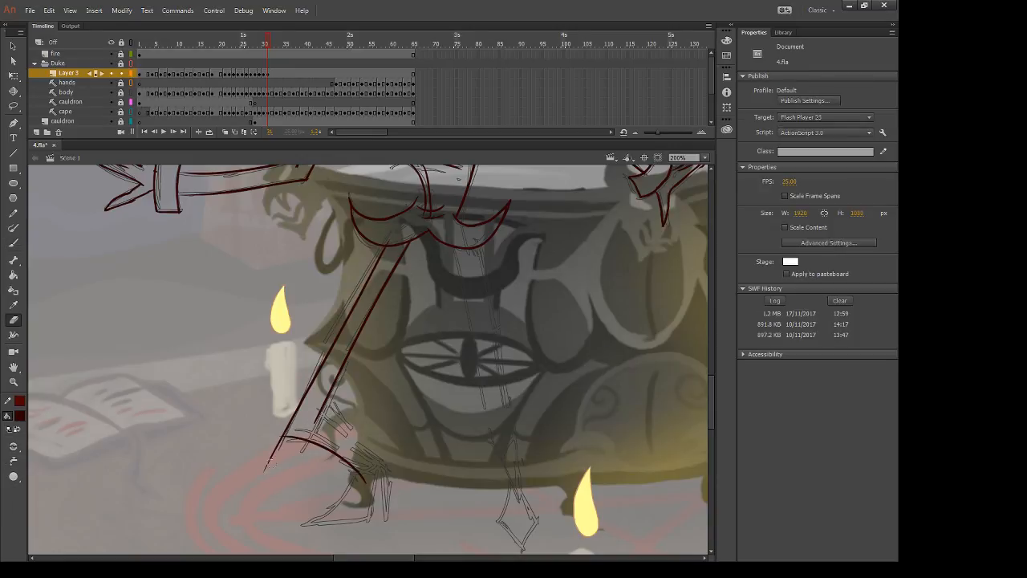
mouse_move(279, 447)
mouse_down()
mouse_move(273, 463)
mouse_move(277, 451)
mouse_up()
key(b)
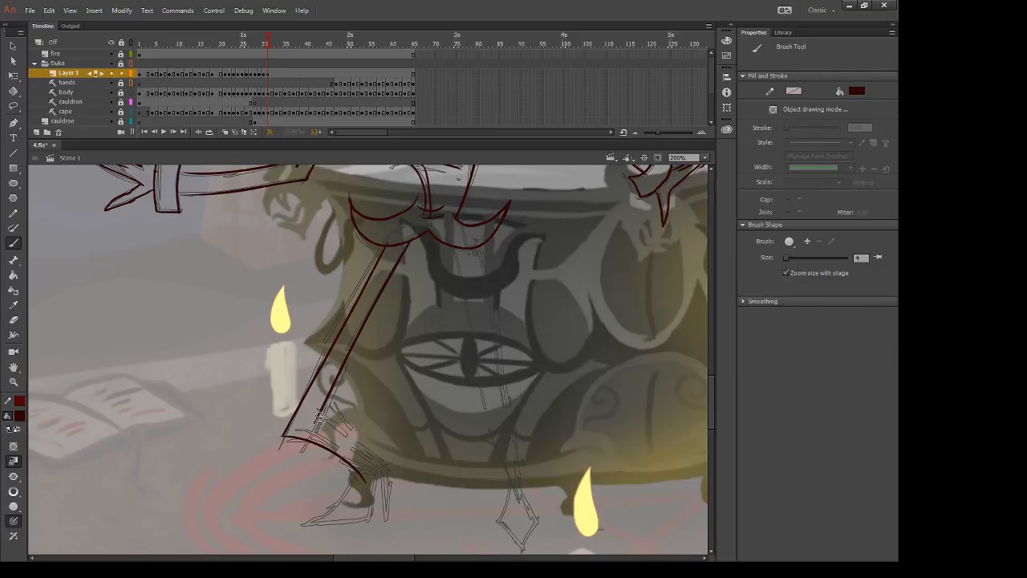
Step: Ink the bent leg's upper shin edge and its pointed high-heeled shoe, cleaning up the line ends
mouse_move(321, 418)
mouse_down()
mouse_move(390, 472)
mouse_move(354, 483)
mouse_move(379, 461)
mouse_move(329, 510)
mouse_move(369, 511)
mouse_move(304, 526)
mouse_move(374, 507)
mouse_move(381, 476)
mouse_move(386, 517)
mouse_up()
key(e)
key(b)
key(e)
key(b)
key(e)
key(b)
key(e)
key(b)
Step: Ink the straight leg's two long lines, the knee notch and the narrowing shin, trimming the overshoot at the knee
scroll(404, 471, right, 5)
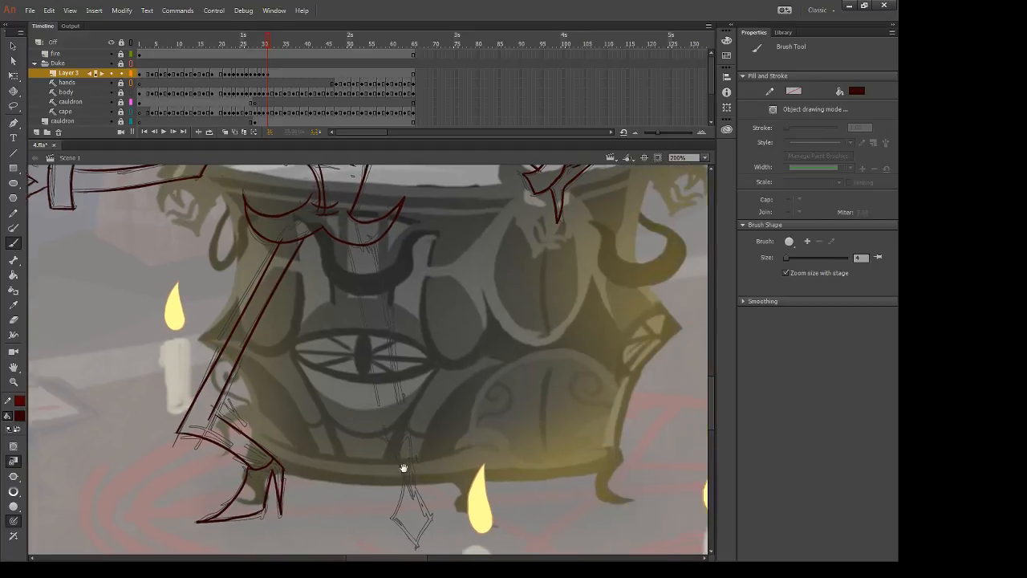
drag(299, 257, 333, 472)
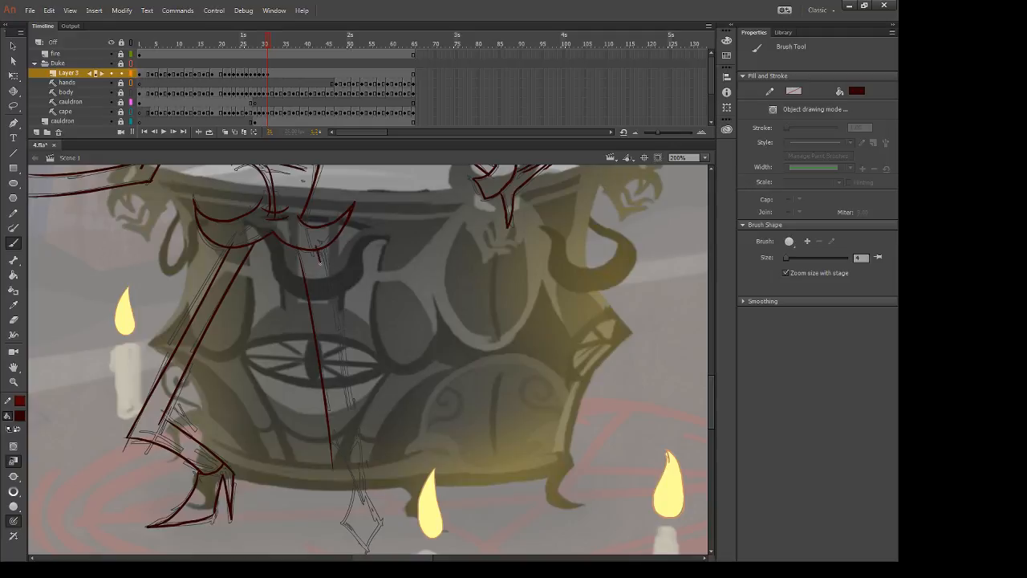
mouse_move(319, 259)
mouse_down()
mouse_move(362, 447)
mouse_move(352, 440)
mouse_move(356, 505)
mouse_up()
key(e)
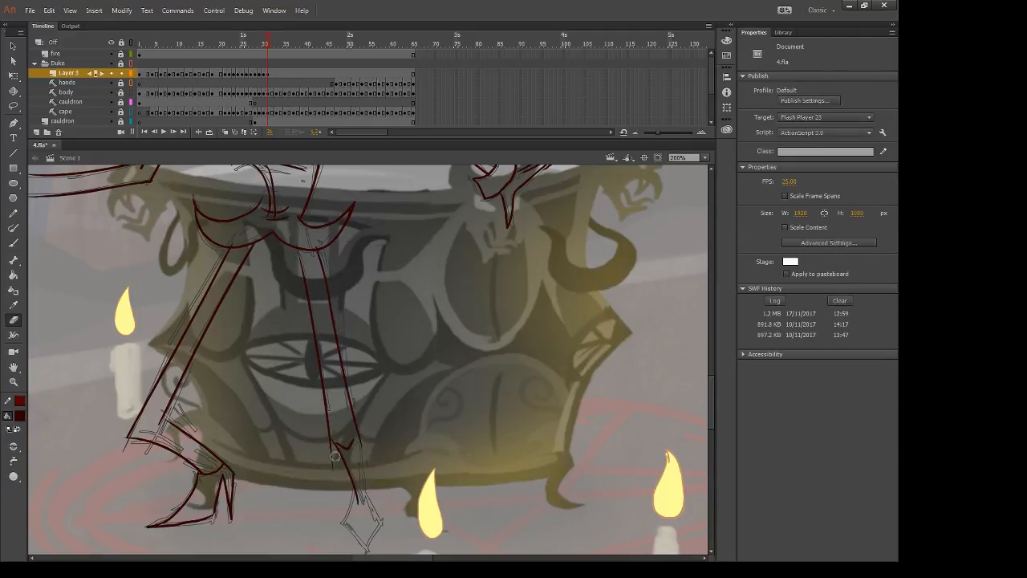
drag(326, 440, 334, 475)
key(b)
drag(359, 436, 365, 500)
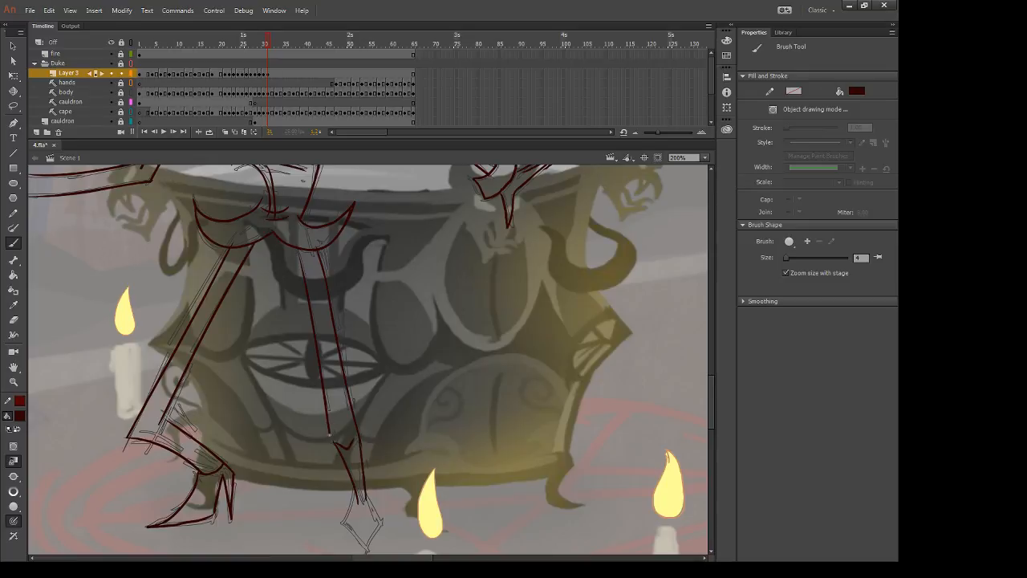
drag(329, 431, 334, 446)
Step: Ink the straight leg's diamond-shaped foot and clean up the lines where it meets the ankle
mouse_move(355, 484)
mouse_down()
mouse_move(342, 524)
mouse_move(367, 552)
mouse_up()
mouse_move(367, 493)
mouse_down()
mouse_move(381, 520)
mouse_move(388, 485)
mouse_move(367, 504)
mouse_up()
key(e)
drag(360, 507, 371, 514)
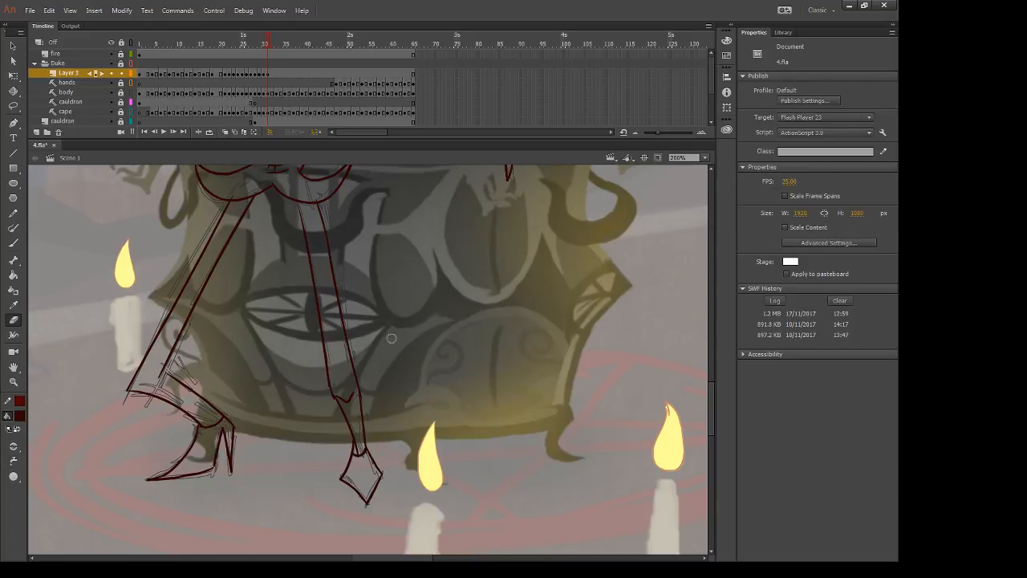
Step: Insert blank keyframes on every second frame of the outline layer, from frame 33 to about frame 49
drag(410, 299, 418, 338)
key(period)
key(period)
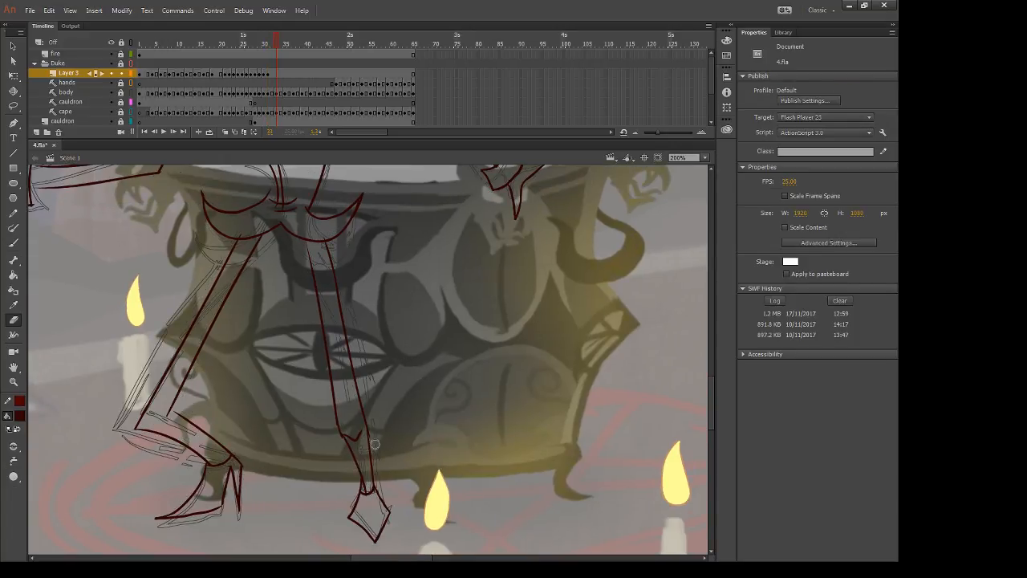
key(F7)
key(period)
key(period)
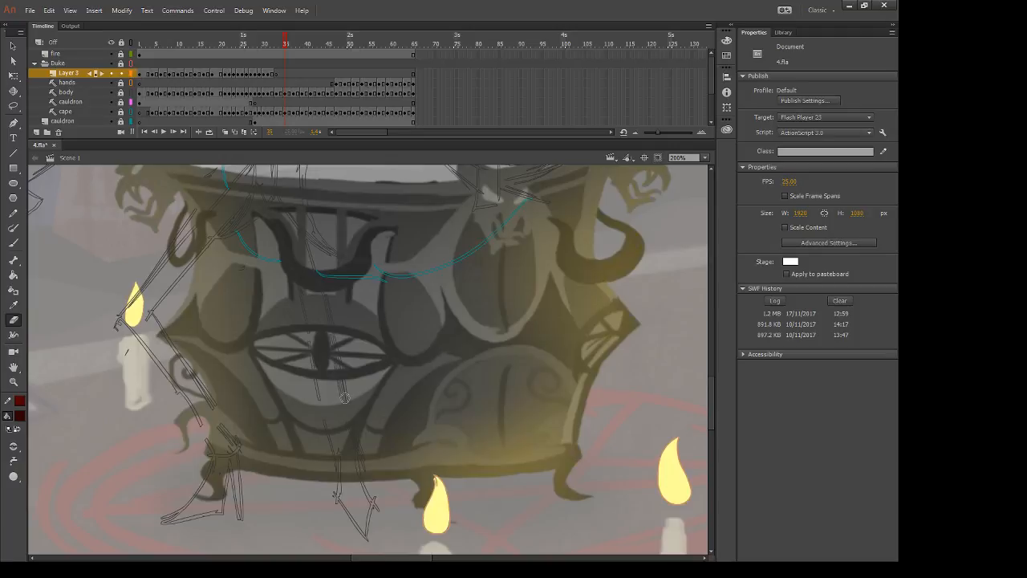
key(F7)
key(period)
key(period)
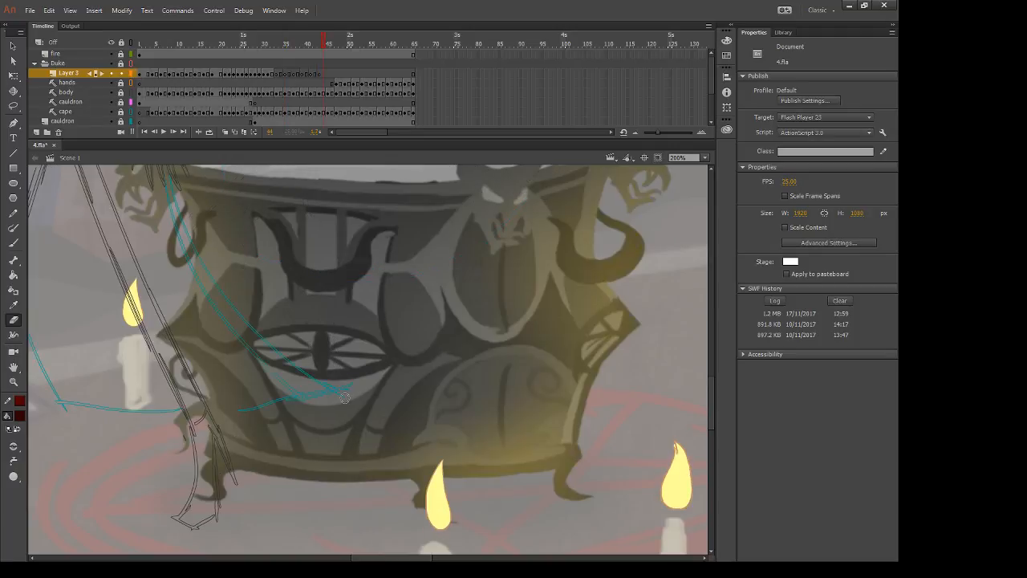
key(period)
key(period)
key(F7)
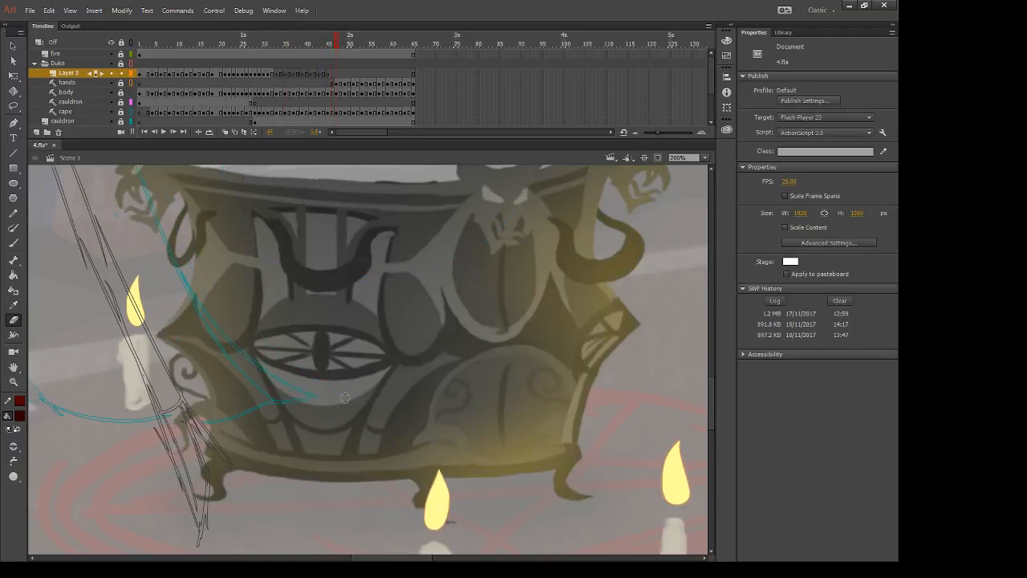
key(period)
key(period)
key(F7)
key(period)
key(period)
key(F7)
key(period)
key(period)
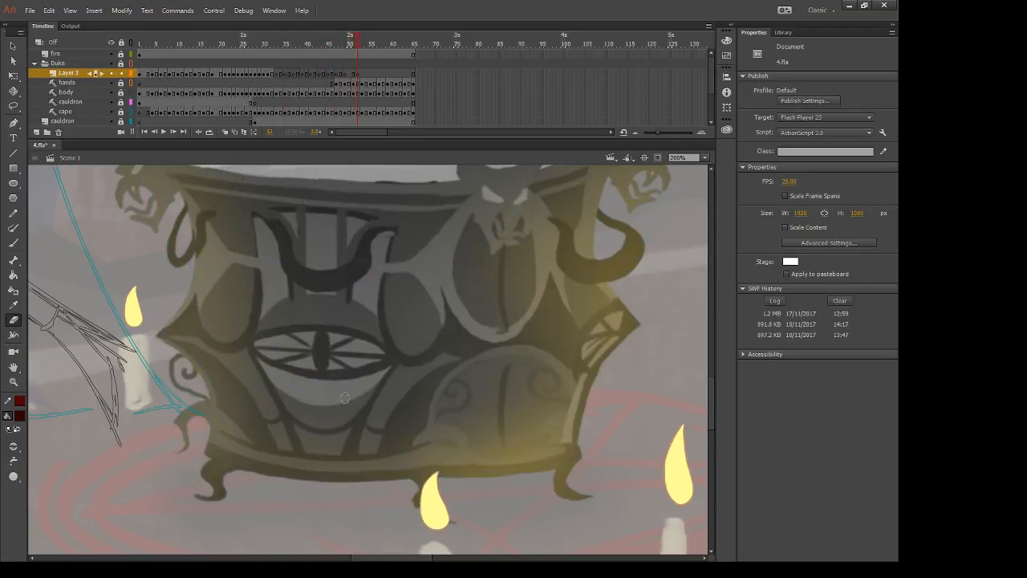
Step: Return to the blank keyframe at frame 33 and switch to the Brush tool
key(comma)
key(comma)
key(comma)
key(comma)
key(comma)
key(comma)
key(comma)
key(comma)
key(comma)
key(comma)
key(comma)
key(comma)
key(comma)
key(comma)
key(comma)
key(comma)
key(comma)
key(comma)
key(comma)
key(comma)
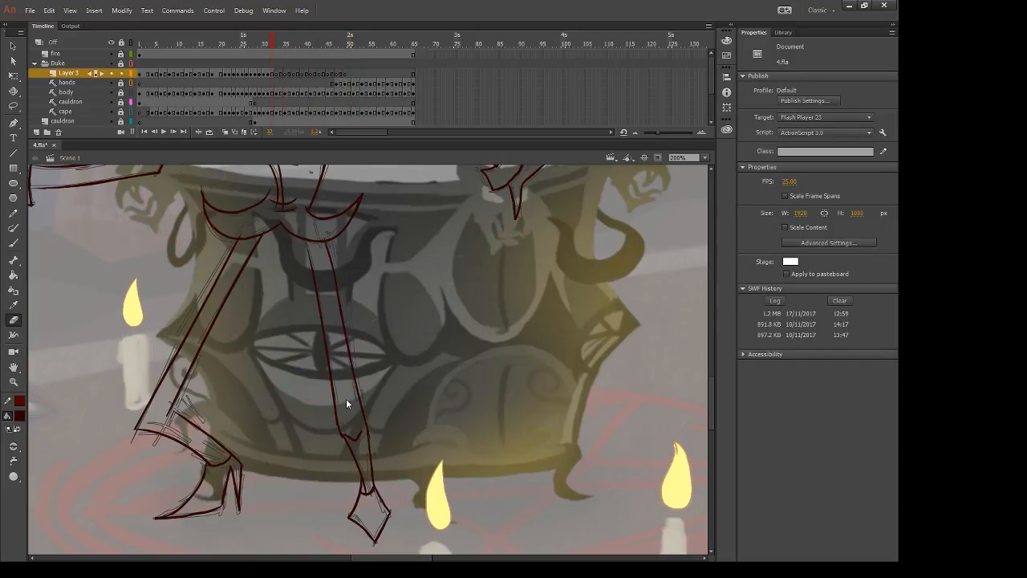
key(period)
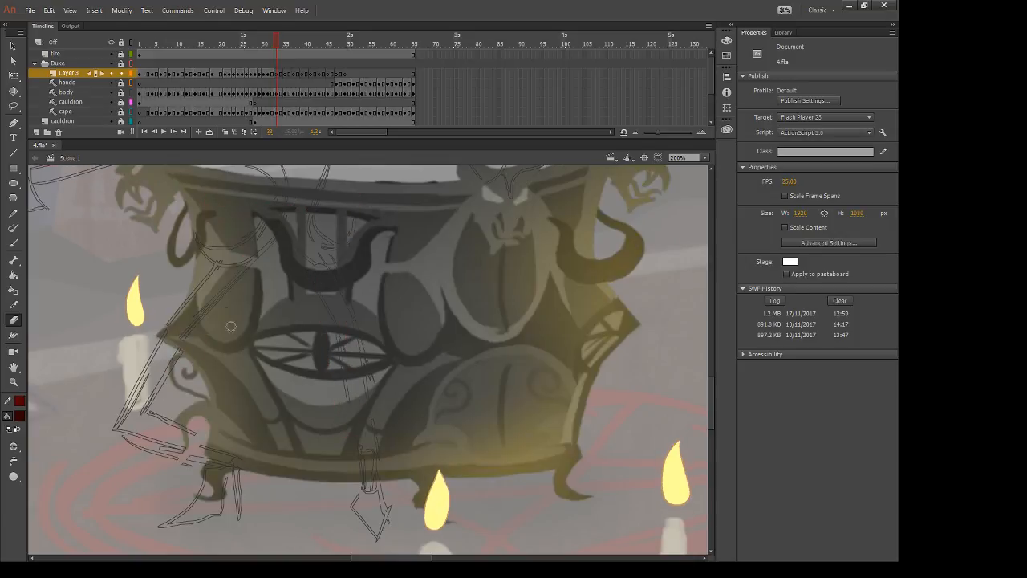
key(b)
drag(210, 265, 91, 464)
key(ctrl+z)
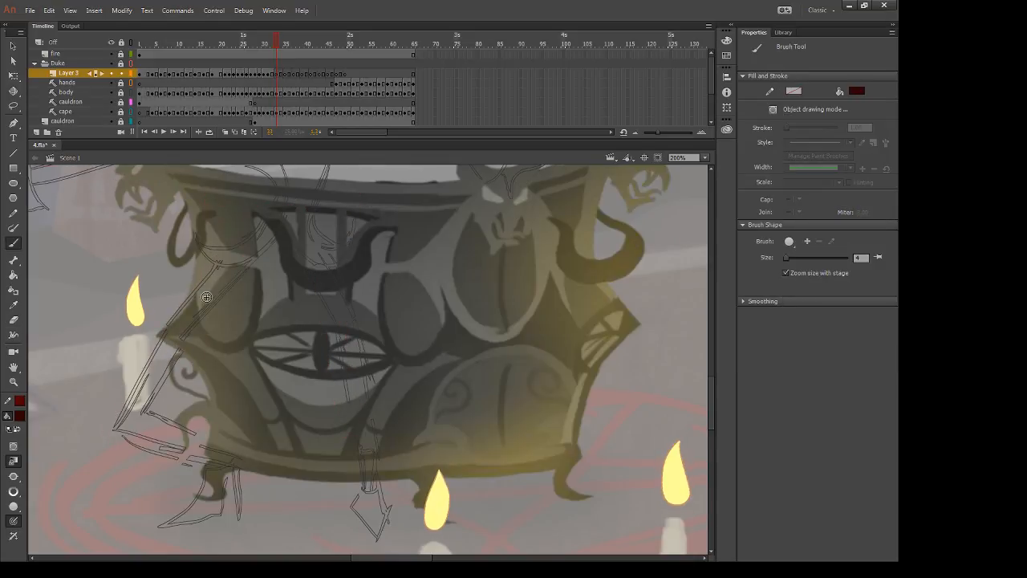
mouse_move(277, 240)
mouse_down()
mouse_move(170, 369)
mouse_move(127, 452)
mouse_up()
key(ctrl+z)
drag(275, 237, 130, 433)
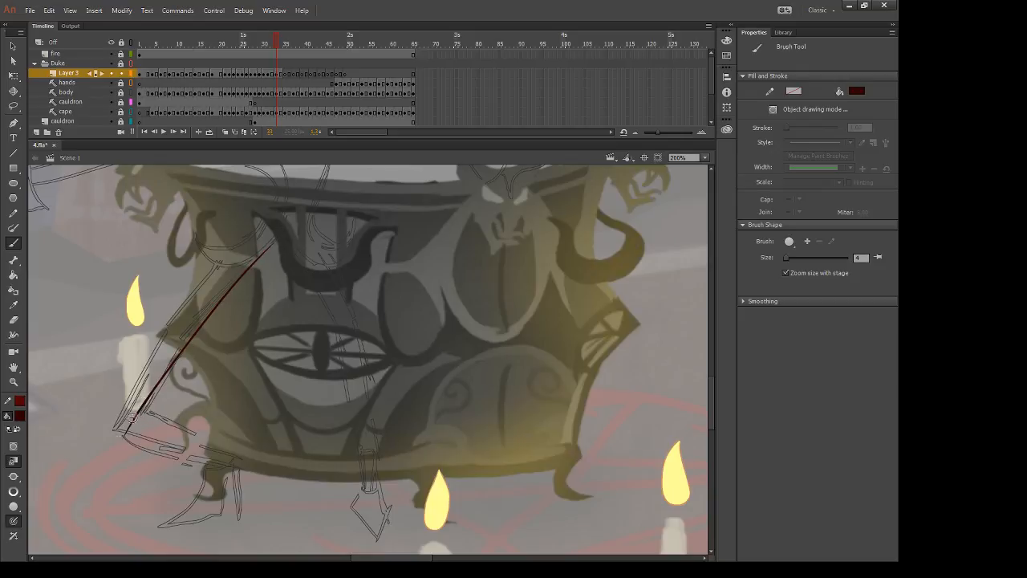
key(ctrl+z)
drag(271, 241, 139, 437)
drag(222, 263, 102, 459)
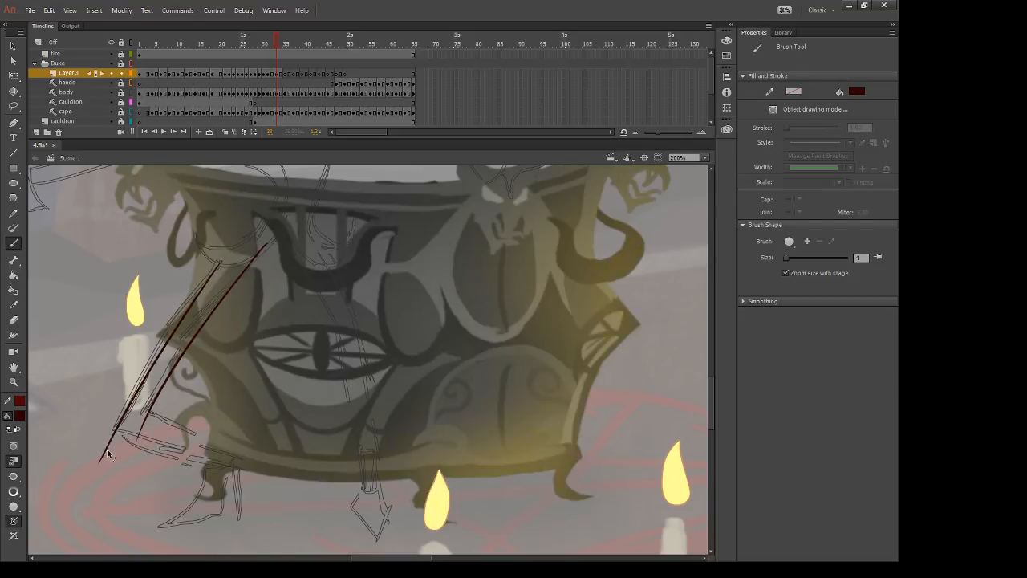
key(ctrl+z)
key(ctrl+z)
Step: Ink the bent leg's curved inner thigh line and straighter outer thigh line down to the knee at frame 33
mouse_move(276, 238)
mouse_down()
mouse_move(239, 273)
mouse_move(101, 481)
mouse_up()
key(e)
key(comma)
key(period)
key(b)
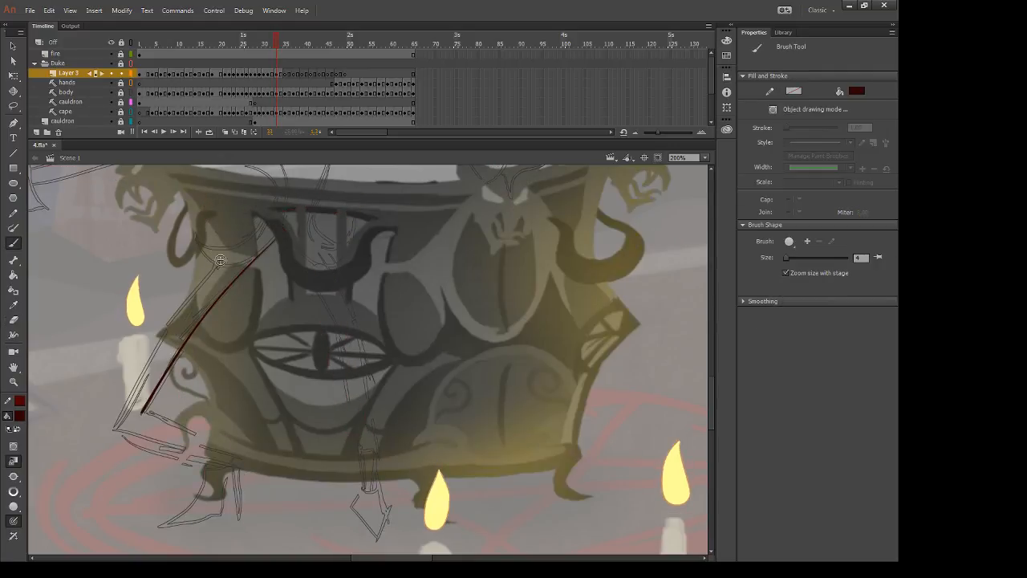
drag(216, 264, 94, 459)
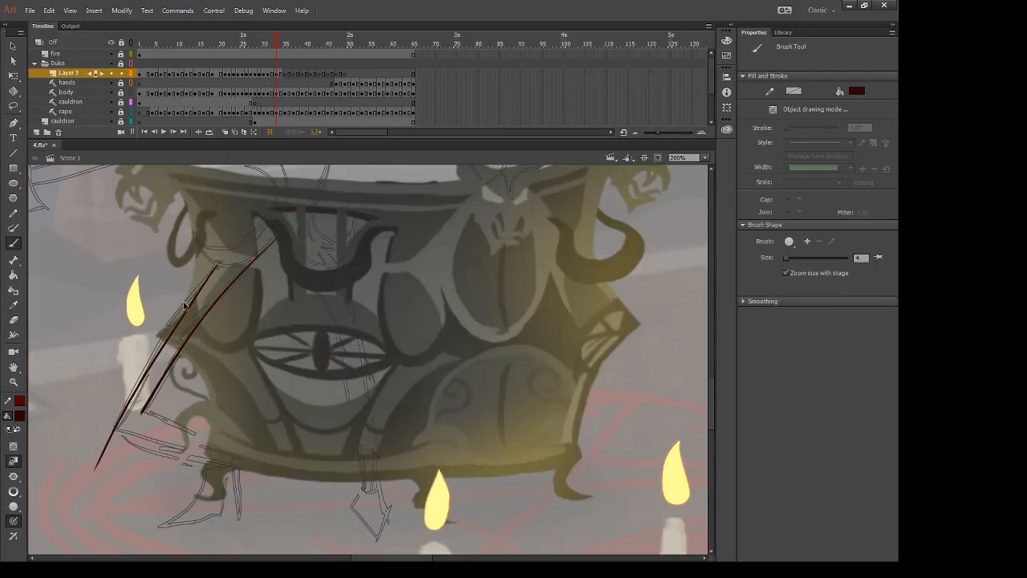
key(ctrl+z)
mouse_move(218, 260)
mouse_down()
mouse_move(93, 465)
mouse_move(108, 445)
mouse_up()
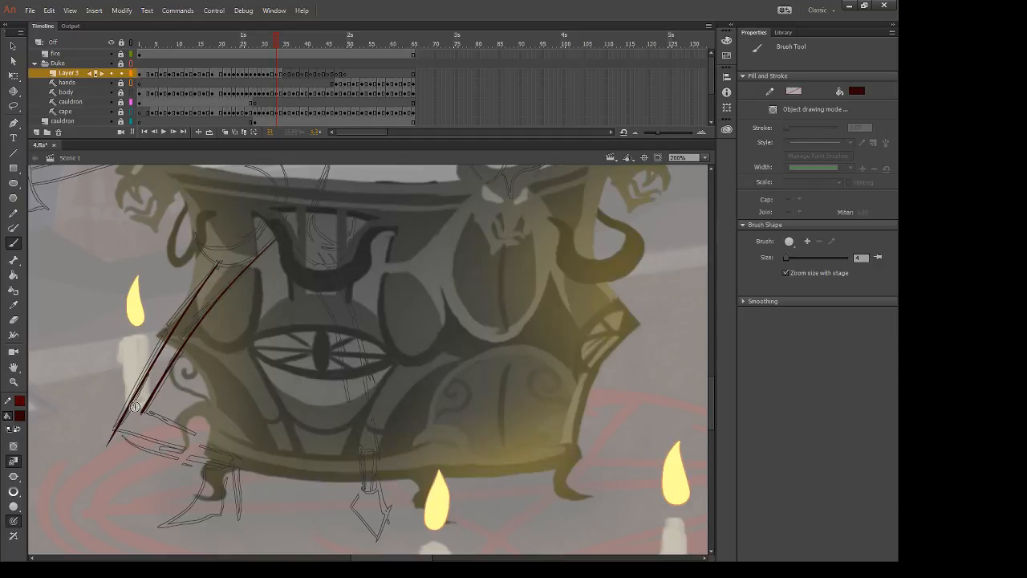
Step: Ink the bent leg's two shin lines, trim the knee overshoot and close the ankle end, comparing with the neighbouring frame
drag(137, 413, 250, 463)
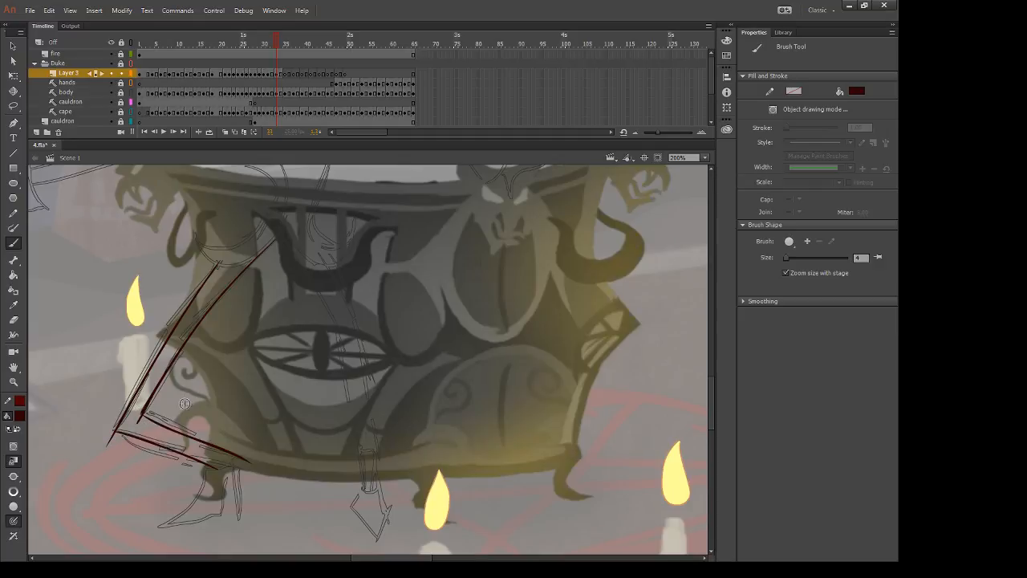
key(e)
key(b)
key(e)
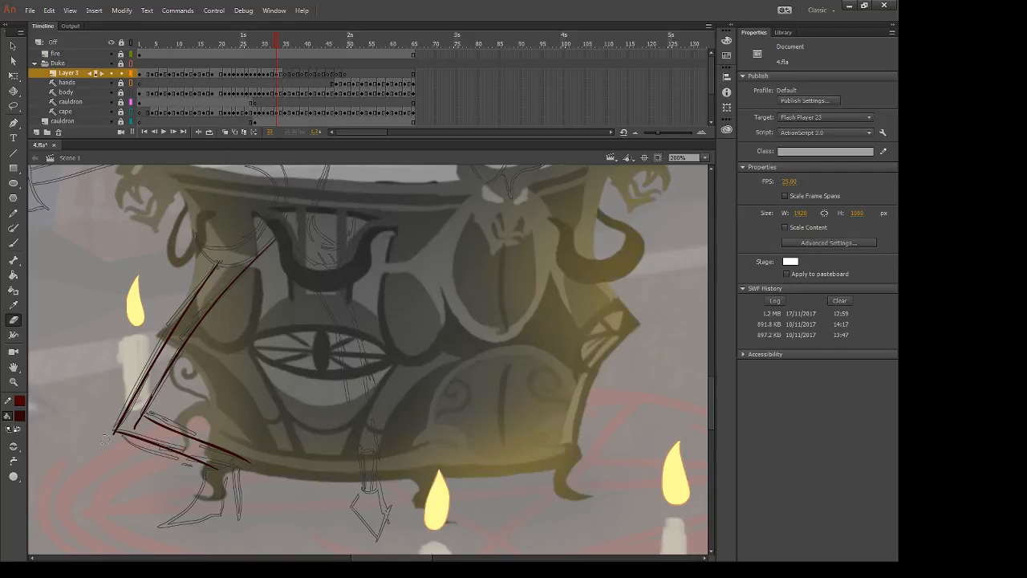
key(period)
key(comma)
key(period)
key(comma)
drag(202, 463, 234, 454)
key(period)
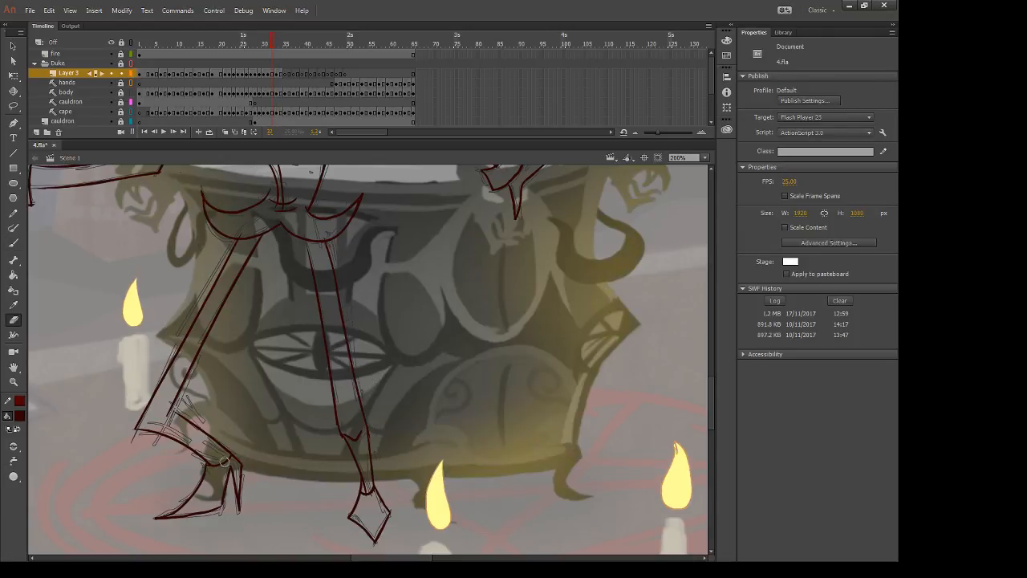
key(comma)
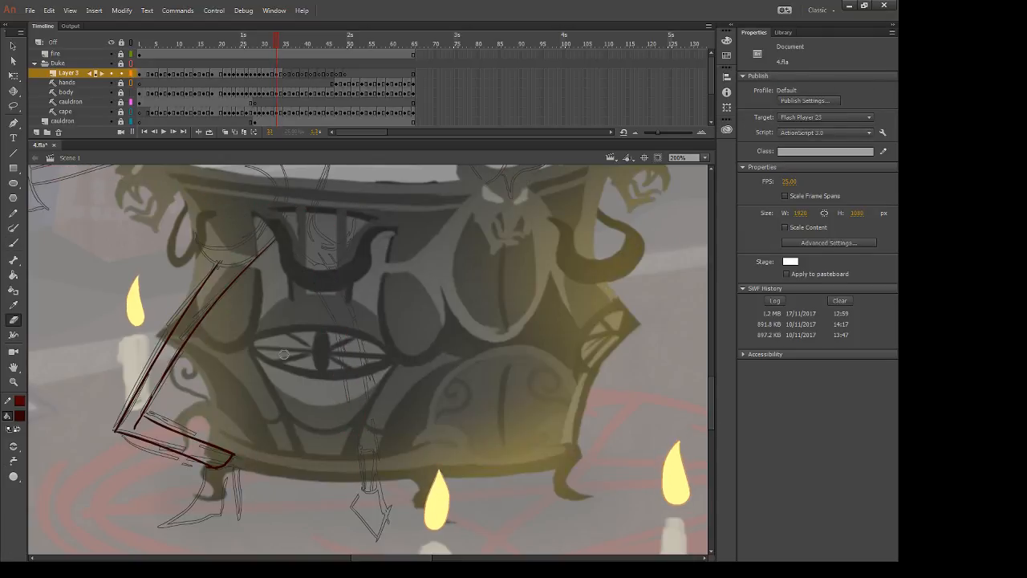
drag(392, 496, 511, 404)
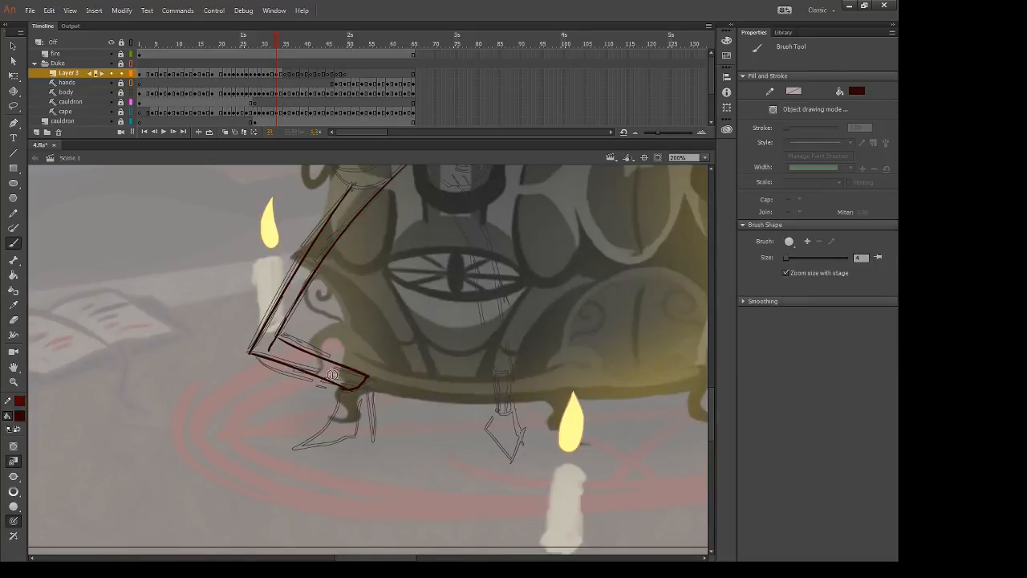
key(b)
drag(339, 386, 271, 459)
key(ctrl+z)
mouse_move(344, 382)
mouse_down()
mouse_move(332, 419)
mouse_move(270, 468)
mouse_up()
key(ctrl+z)
mouse_move(344, 382)
mouse_down()
mouse_move(303, 440)
mouse_move(342, 393)
mouse_up()
key(ctrl+z)
key(ctrl+z)
Step: Ink the bent leg's pointed shoe from ankle to toe at frame 33 and erase the stray line end beside the sole
mouse_move(292, 450)
mouse_down()
mouse_move(362, 431)
mouse_move(365, 386)
mouse_up()
key(e)
drag(347, 439, 358, 446)
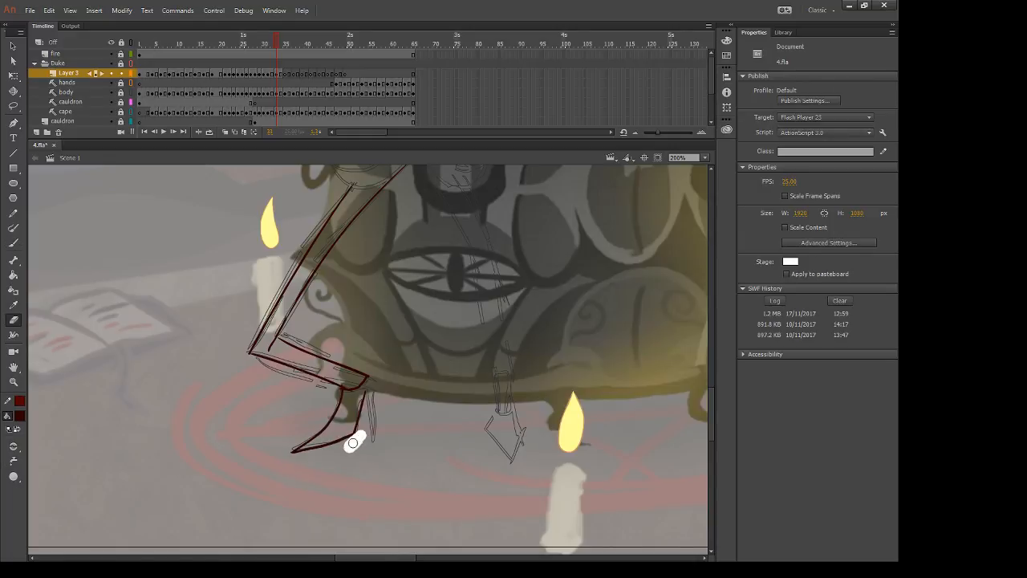
key(.)
key(b)
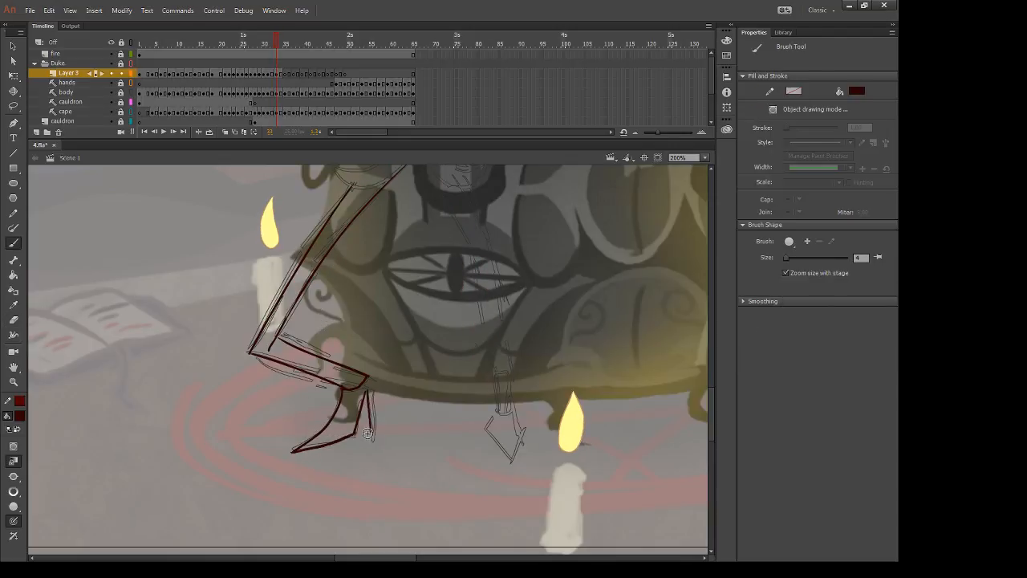
Step: Ink both sides of the bent leg's narrow shoe heel and trim its tip, comparing with the previous drawing
drag(366, 391, 371, 439)
key(ctrl+z)
drag(366, 390, 370, 437)
key(.)
drag(374, 390, 371, 438)
key(e)
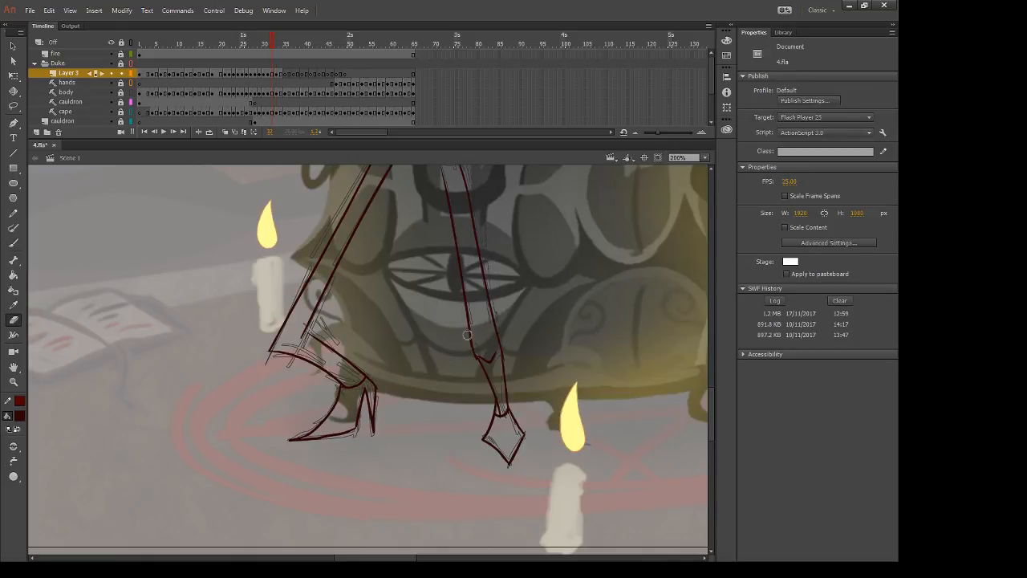
key(.)
key(b)
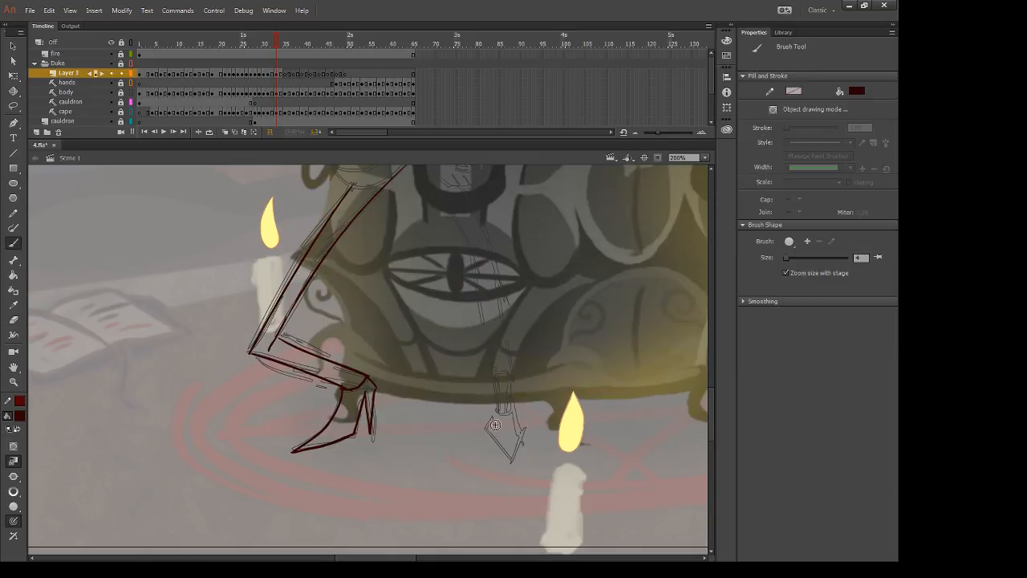
Step: Ink the straight leg's diamond-shaped pointed foot with its ankle lines and erase the overshoots at the corners
drag(495, 399, 483, 434)
mouse_move(498, 392)
mouse_down()
mouse_move(483, 434)
mouse_move(531, 479)
mouse_up()
mouse_move(513, 377)
mouse_down()
mouse_move(527, 447)
mouse_move(508, 467)
mouse_up()
key(e)
mouse_move(531, 426)
mouse_down()
mouse_move(520, 475)
mouse_move(512, 467)
mouse_move(526, 502)
mouse_up()
drag(475, 434, 480, 433)
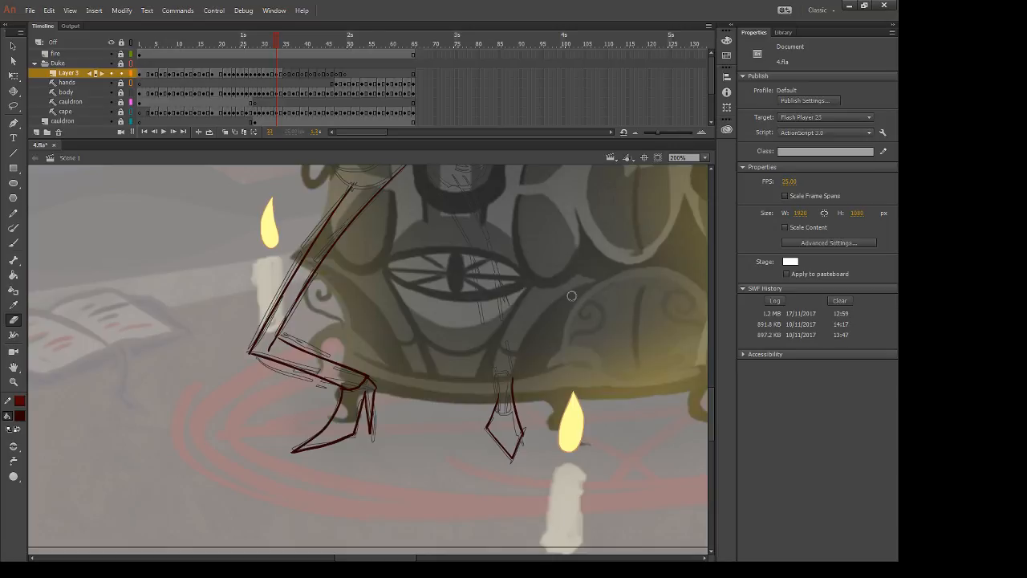
Step: Ink the short curved ankle line across the top of the straight leg's foot, checking the previous drawing for reference
key(b)
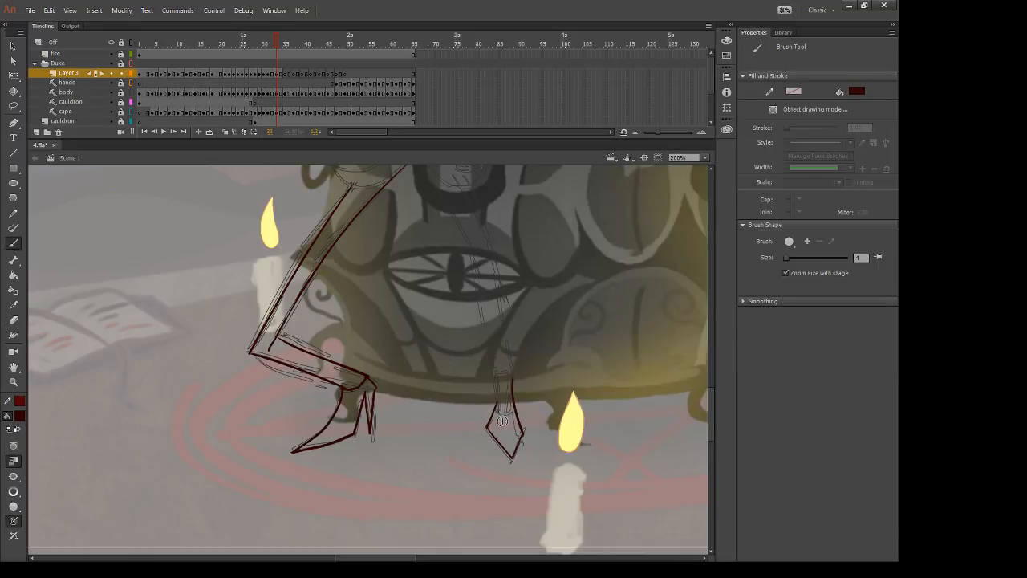
key(comma)
key(period)
key(comma)
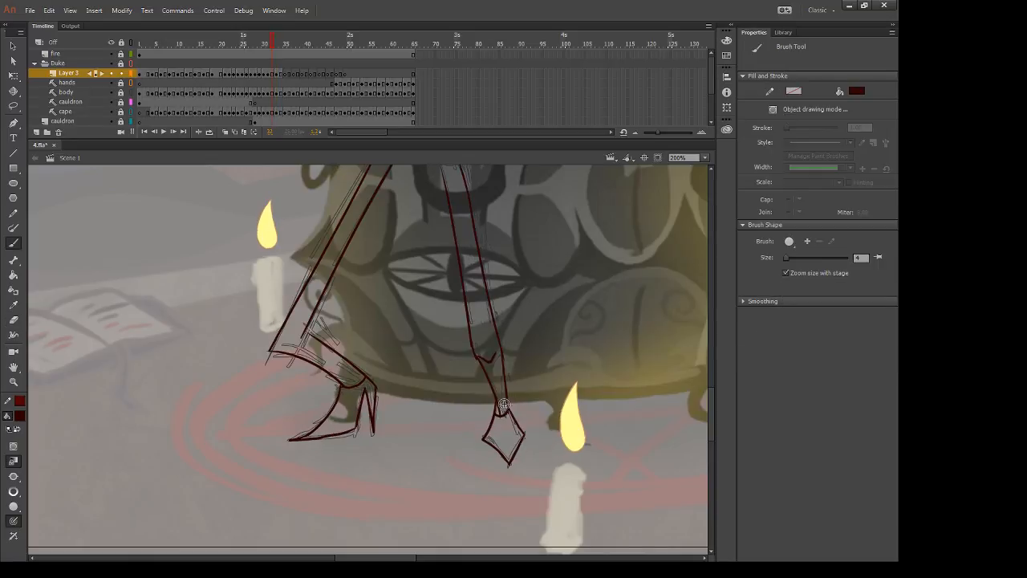
drag(489, 382, 499, 415)
drag(485, 378, 491, 411)
key(period)
key(ctrl+z)
drag(496, 406, 512, 408)
Step: Ink the straight leg's two long thigh lines from the hip down to the knee
scroll(512, 356, up, 3)
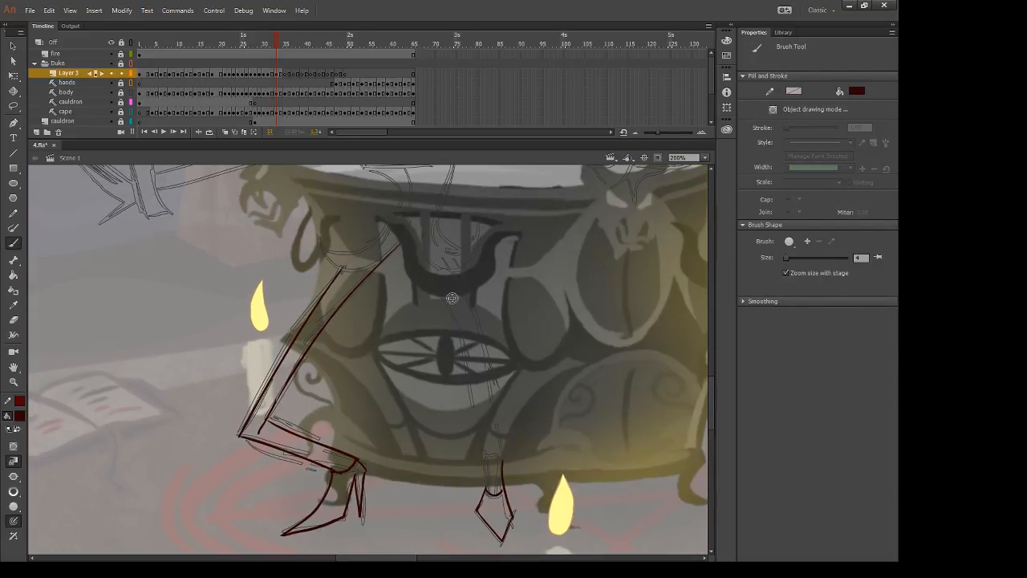
drag(459, 266, 502, 436)
key(ctrl+z)
mouse_move(456, 263)
mouse_down()
mouse_move(516, 439)
mouse_move(505, 438)
mouse_up()
key(ctrl+z)
mouse_move(425, 257)
mouse_down()
mouse_move(482, 433)
mouse_move(486, 497)
mouse_up()
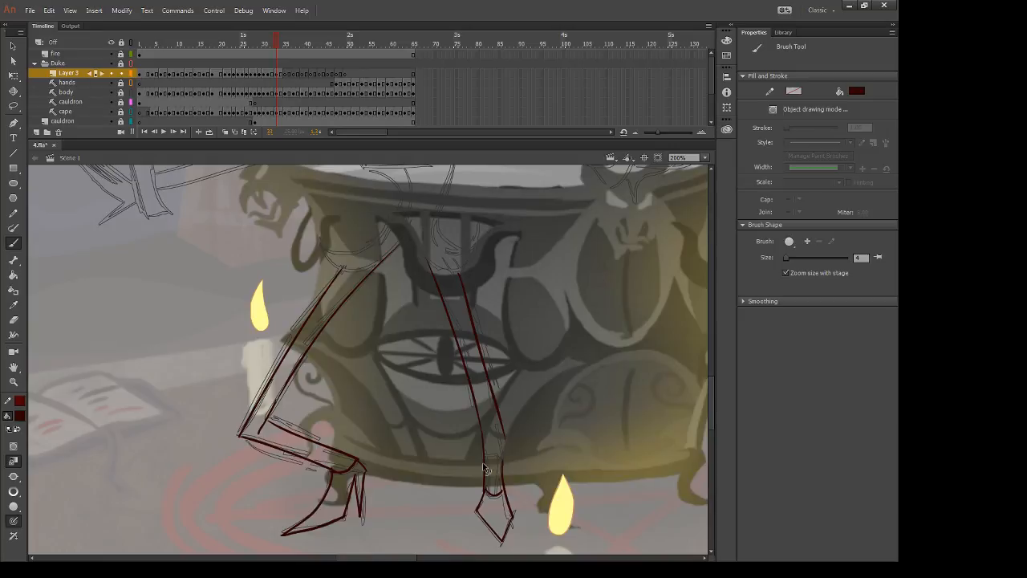
key(ctrl+z)
Step: Ink the straight leg's two shin lines from knee to ankle and add a small V-shaped knee mark, comparing with the previous drawing
drag(480, 430, 486, 492)
key(ctrl+z)
key(comma)
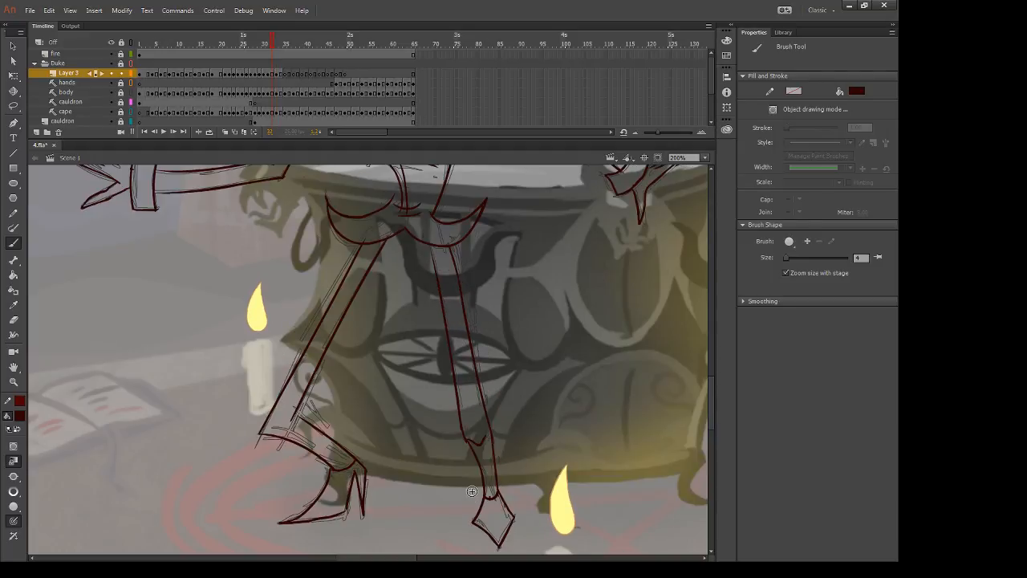
key(period)
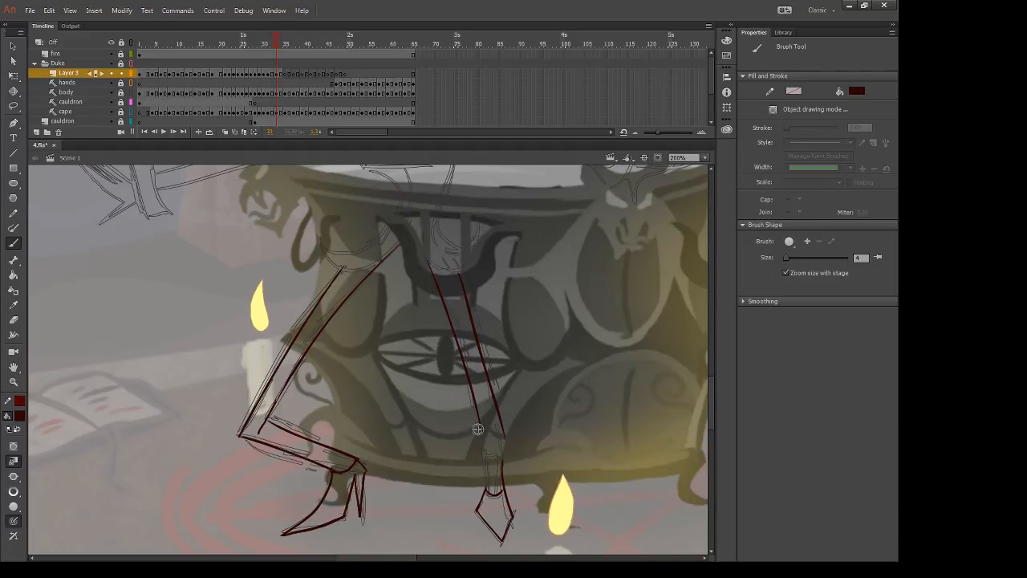
drag(482, 428, 485, 481)
drag(505, 437, 504, 472)
key(comma)
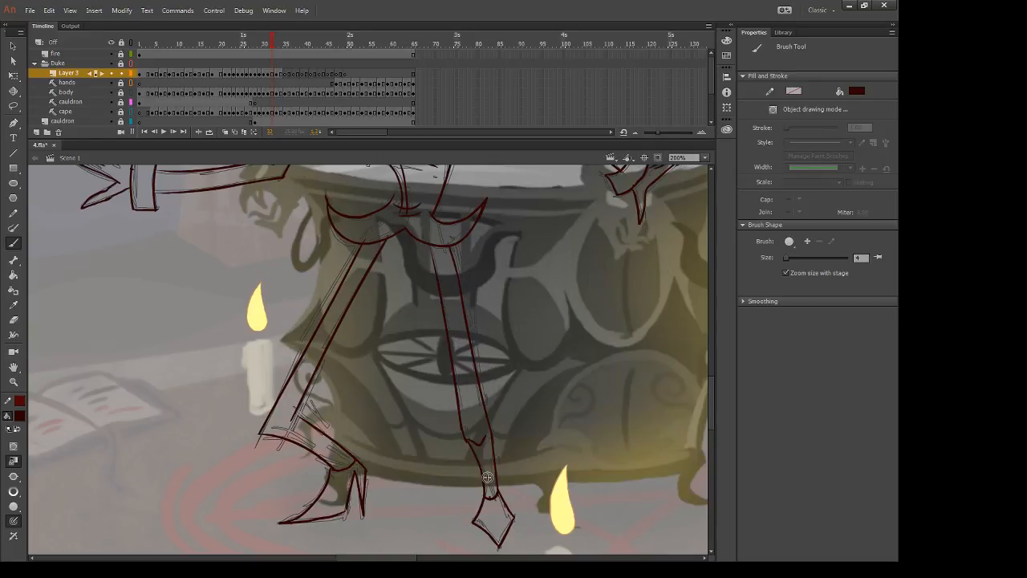
key(period)
mouse_move(484, 443)
mouse_down()
mouse_move(517, 415)
mouse_move(499, 440)
mouse_up()
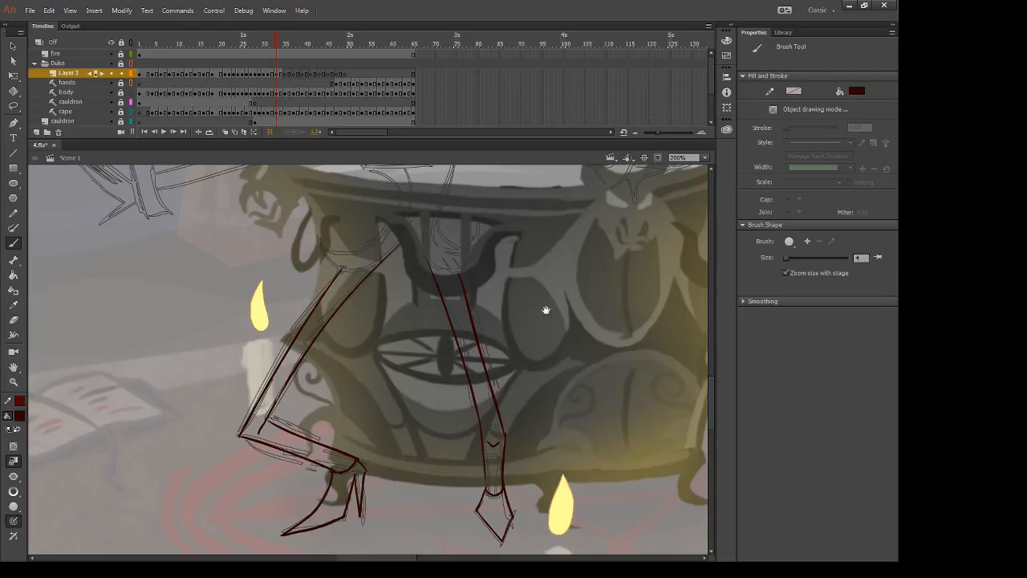
Step: Ink the two scalloped lower hem curves above the legs, meeting in a point at the crotch
drag(547, 309, 522, 425)
mouse_move(295, 357)
mouse_down()
mouse_move(304, 376)
mouse_move(358, 371)
mouse_move(379, 353)
mouse_up()
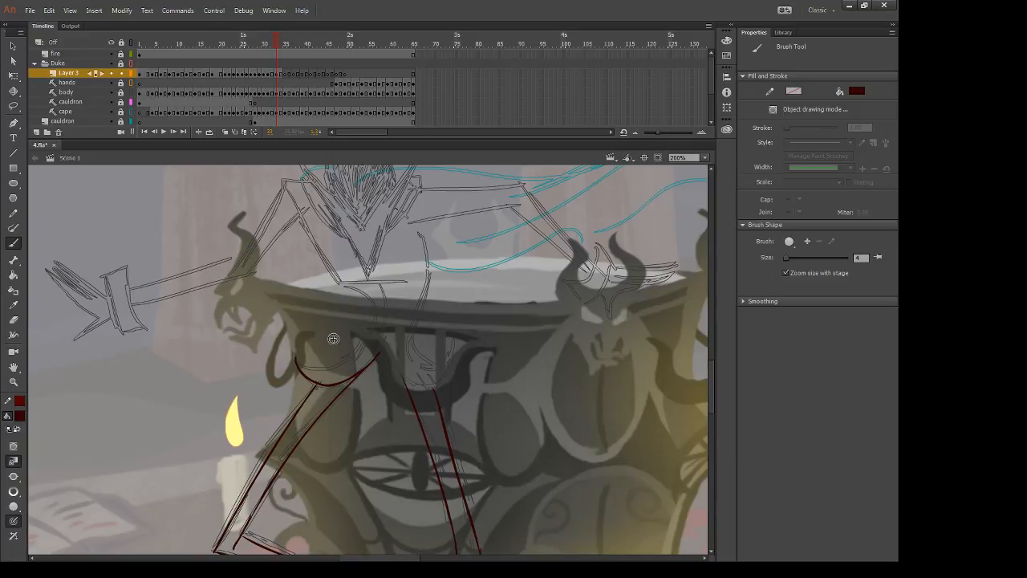
key(comma)
key(period)
drag(377, 347, 394, 372)
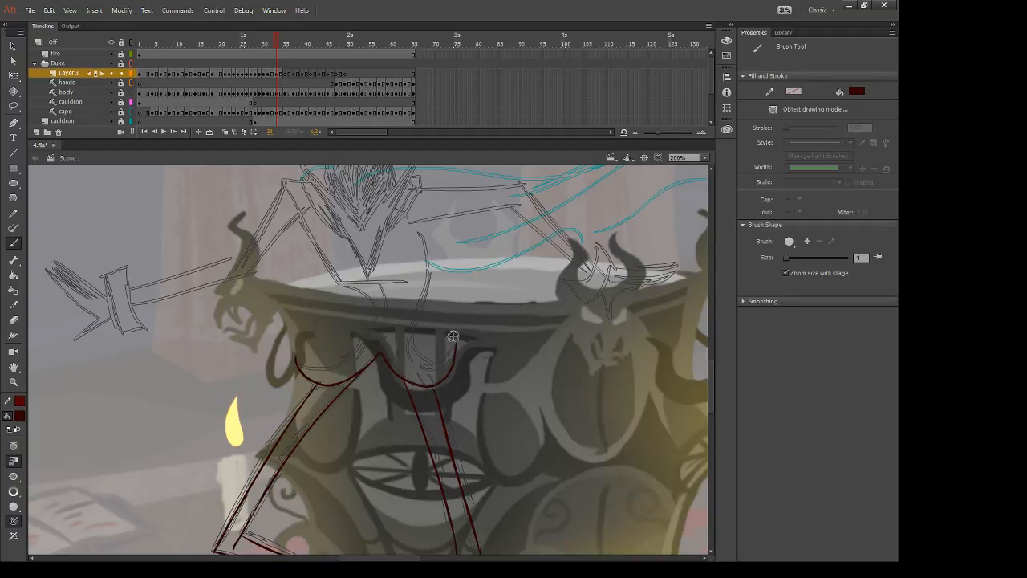
Step: Ink the hem's short upper edge over the straight leg and the long curve from the opposite hem tip up to the waist
drag(455, 342, 419, 366)
drag(417, 365, 436, 367)
key(ctrl+z)
drag(302, 362, 359, 328)
key(ctrl+z)
mouse_move(301, 361)
mouse_down()
mouse_move(339, 364)
mouse_move(370, 327)
mouse_move(340, 282)
mouse_move(370, 303)
mouse_move(370, 326)
mouse_up()
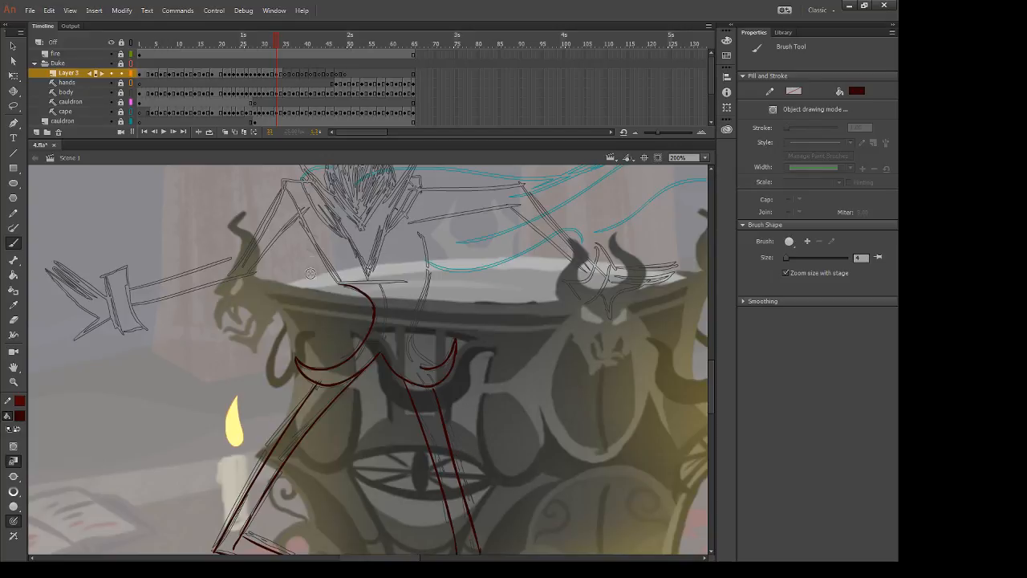
drag(283, 184, 345, 317)
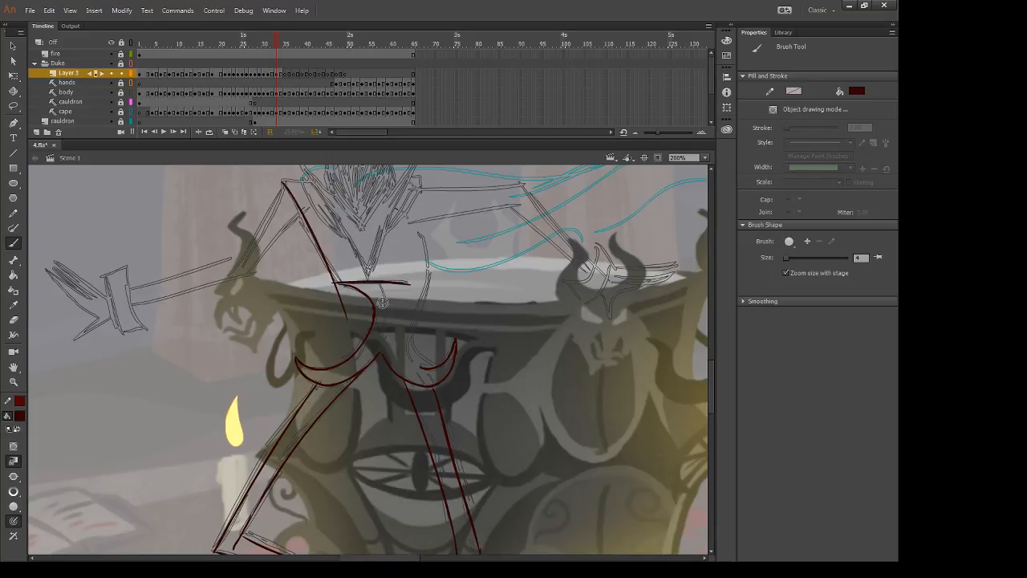
key(ctrl+z)
drag(284, 183, 350, 304)
key(ctrl+z)
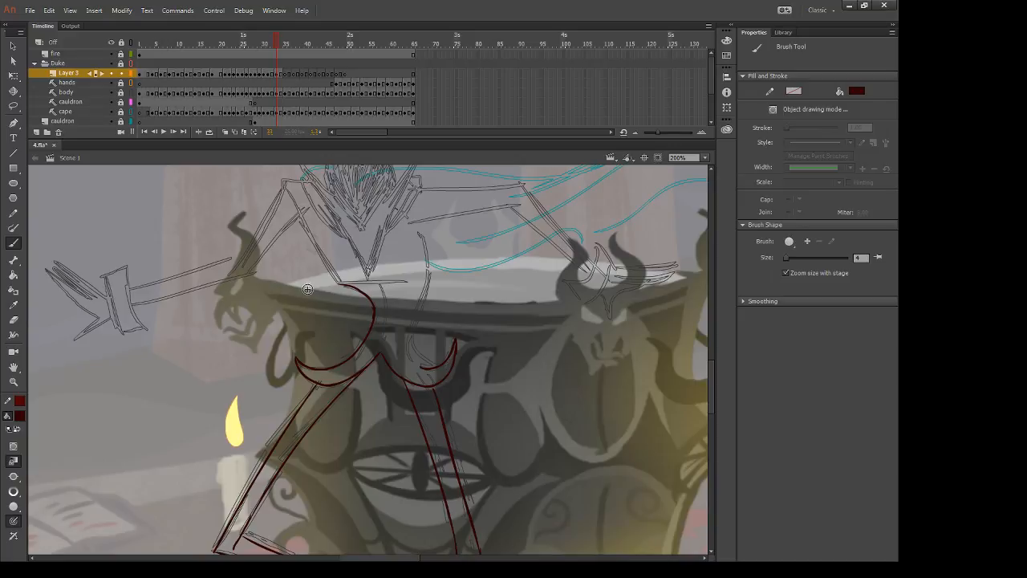
Step: Ink the torso's slanted side line from the shoulder down to the waist
drag(398, 213, 362, 252)
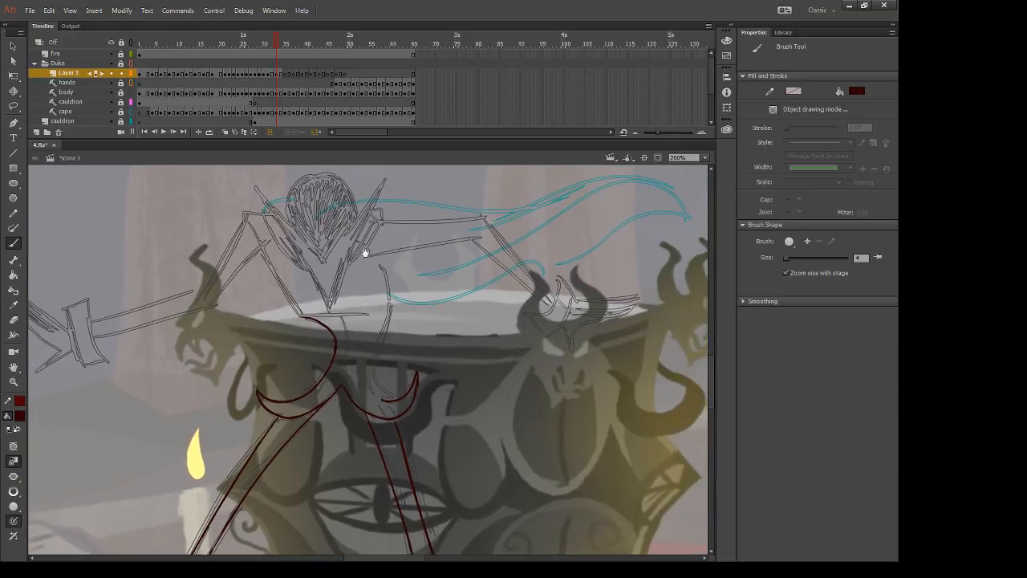
drag(244, 211, 297, 341)
key(ctrl+z)
drag(245, 212, 308, 339)
key(ctrl+z)
drag(247, 220, 299, 309)
Step: Ink the short horizontal waist line from the torso's side and clean up the overshoot at the waist corner
mouse_move(247, 213)
mouse_down()
mouse_move(309, 341)
mouse_move(383, 315)
mouse_up()
key(ctrl+z)
drag(294, 314, 382, 315)
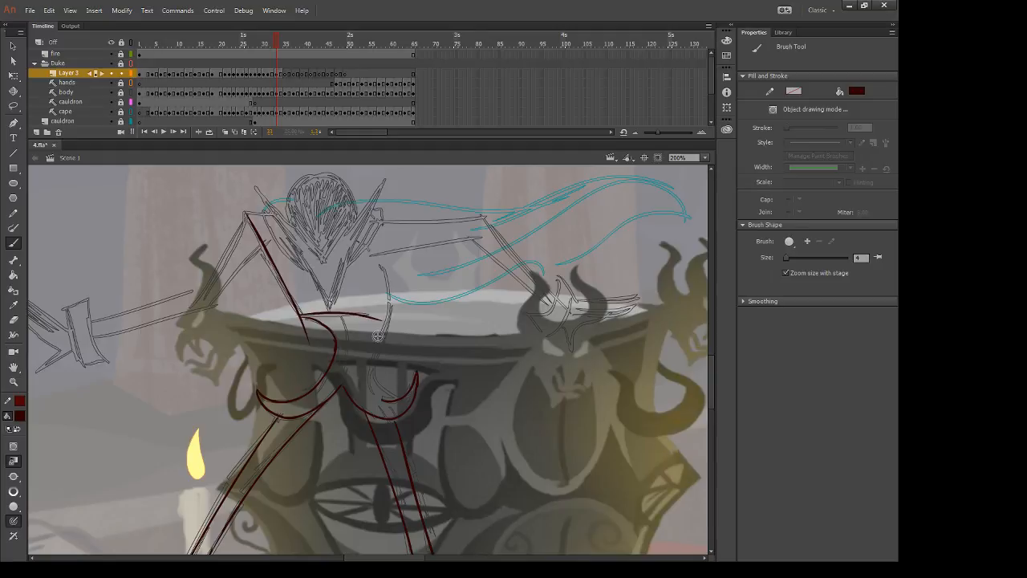
key(ctrl+z)
drag(297, 315, 382, 315)
key(ctrl+z)
drag(297, 314, 368, 314)
key(e)
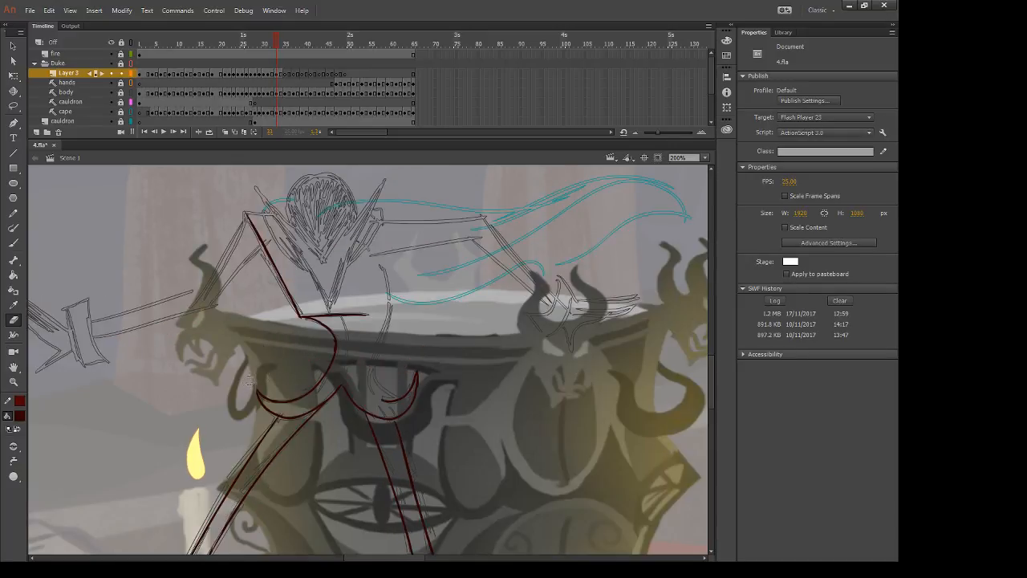
drag(249, 379, 349, 409)
Step: Ink the outer upper-arm line from shoulder to elbow on the cuffed arm and trim its lower end, comparing with the previous drawing
key(period)
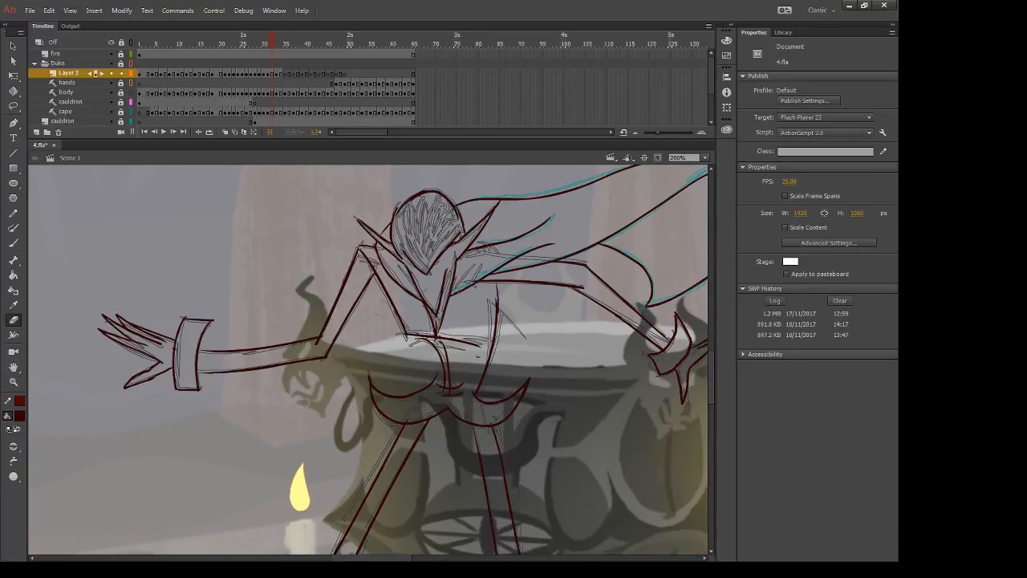
key(comma)
key(b)
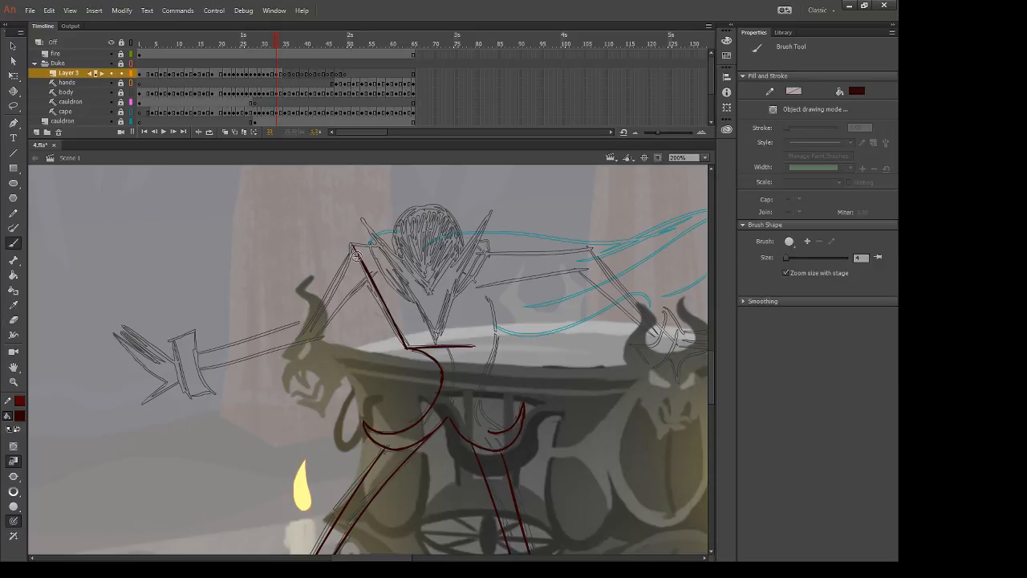
drag(351, 245, 293, 366)
key(ctrl+z)
drag(351, 244, 293, 357)
key(e)
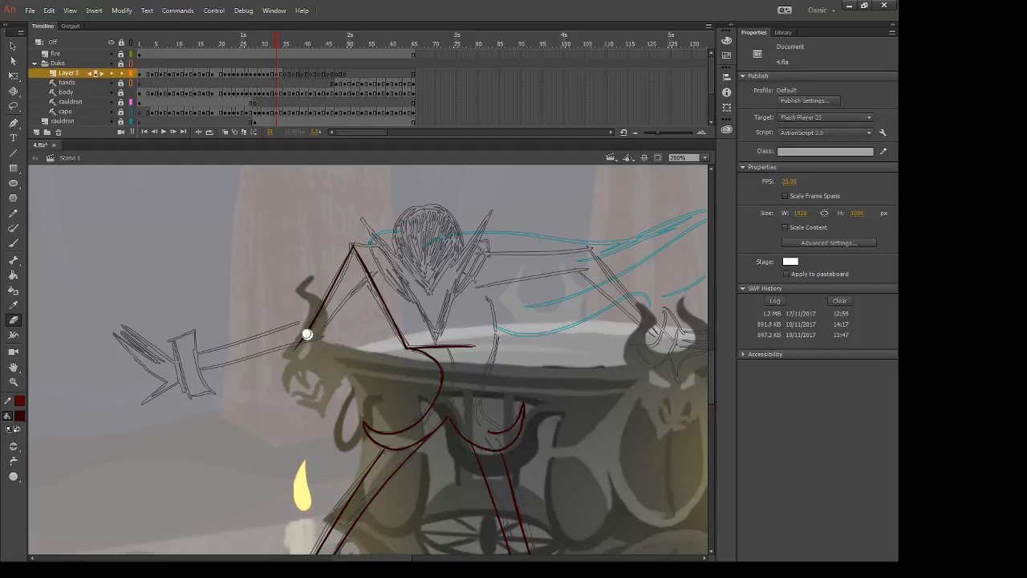
key(b)
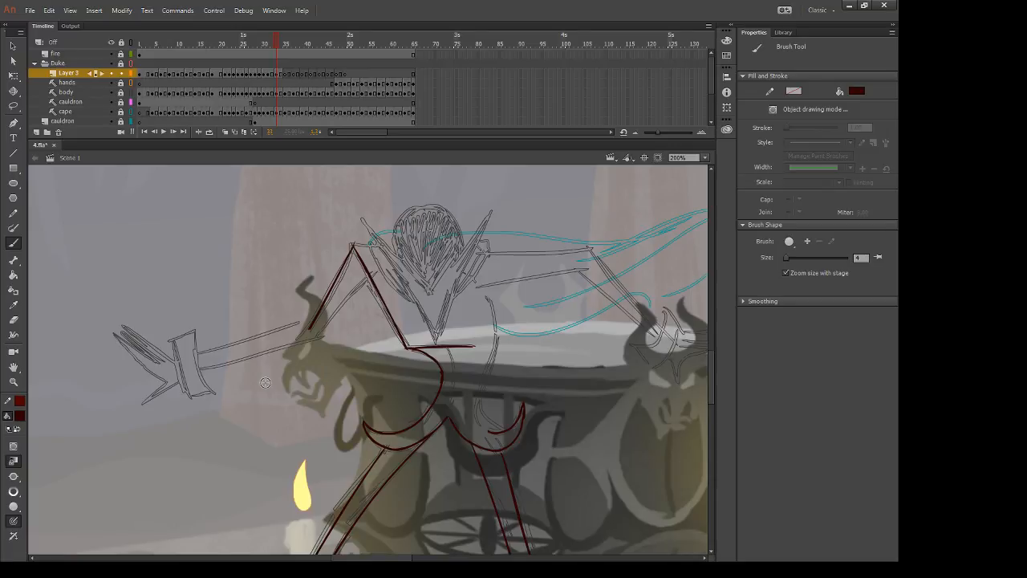
key(comma)
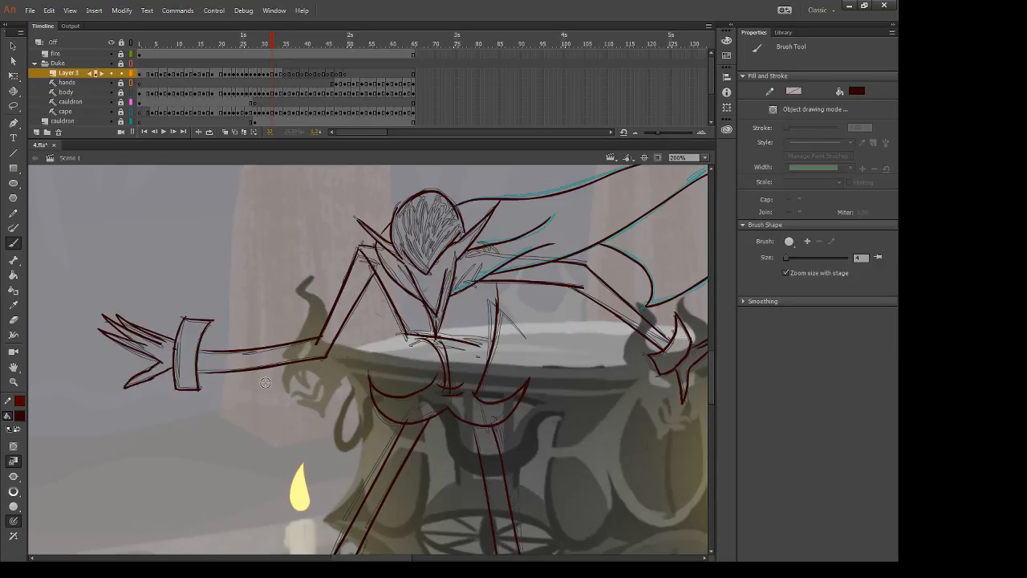
key(period)
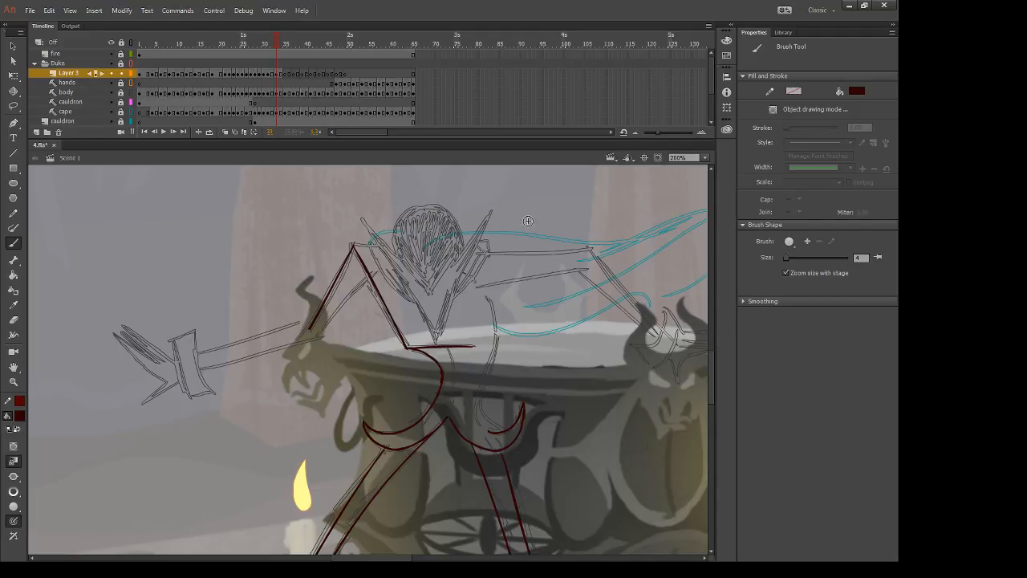
Step: Ink the inner upper-arm line from the armpit to the elbow and trim the excess past the elbow
drag(372, 275, 334, 318)
key(ctrl+z)
key(comma)
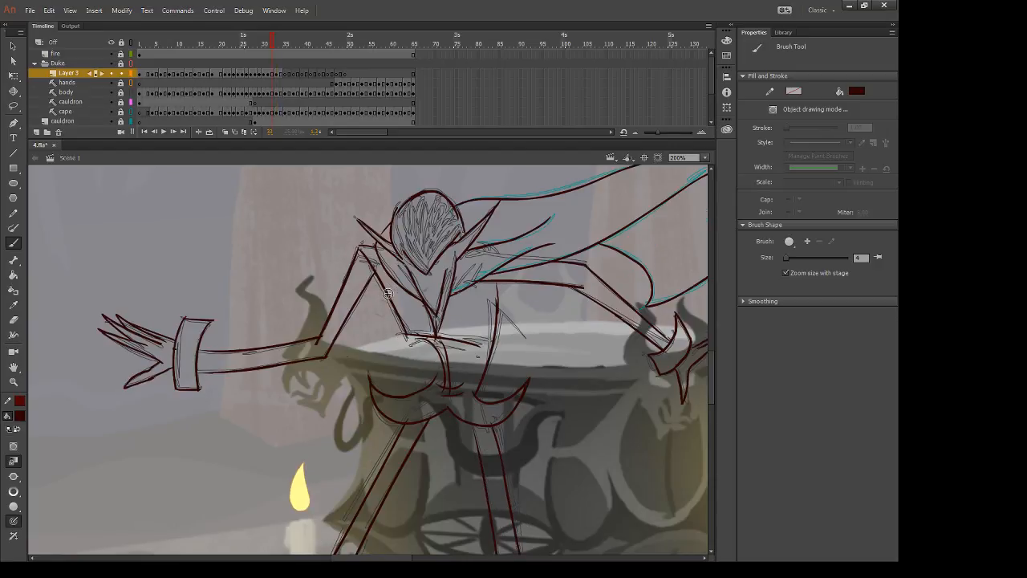
key(period)
mouse_move(370, 275)
mouse_down()
mouse_move(303, 354)
mouse_move(288, 393)
mouse_up()
key(e)
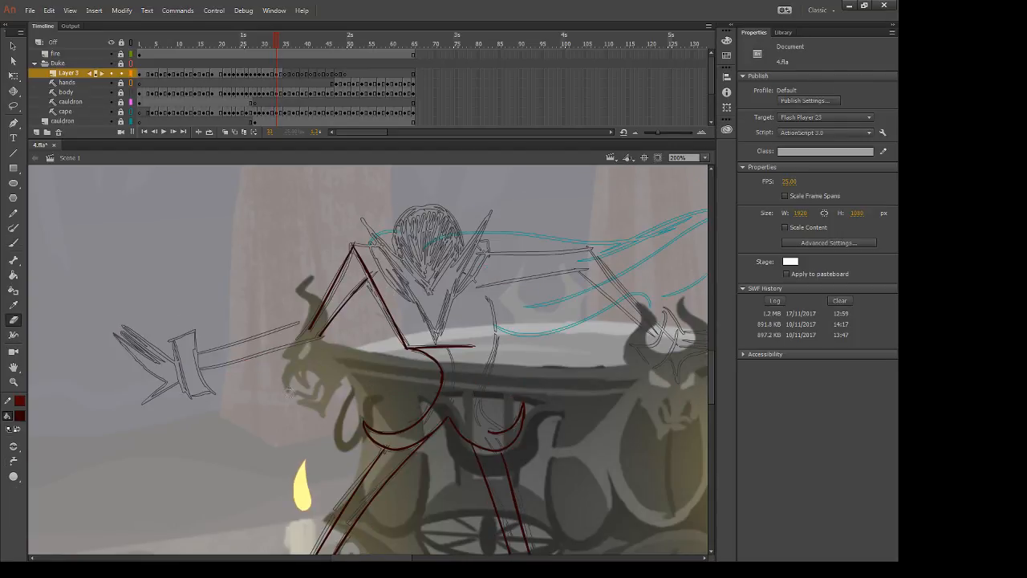
Step: Ink the wrist cuff's two curved sides and its lower edge
key(b)
drag(196, 325, 218, 401)
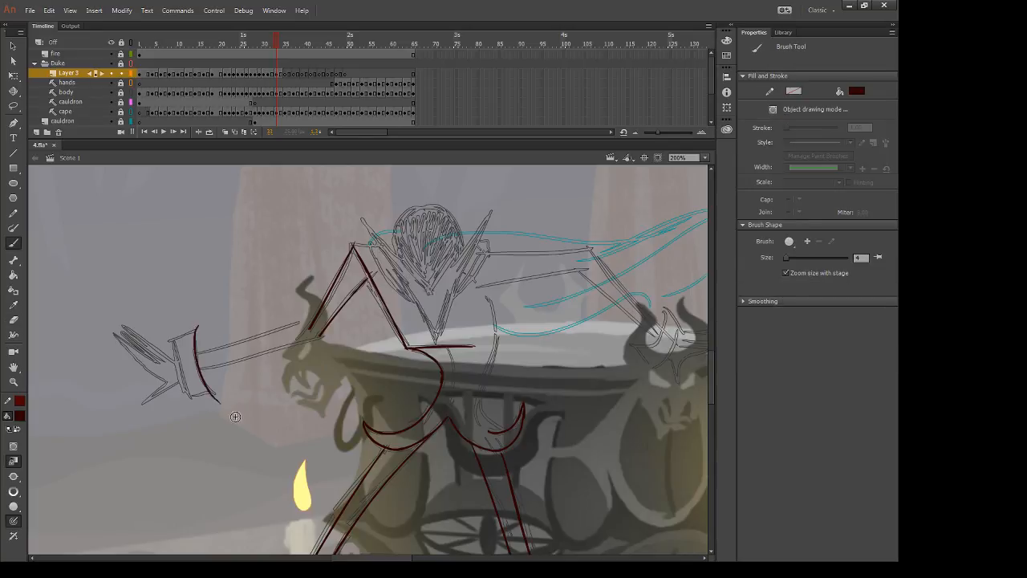
mouse_move(174, 338)
mouse_down()
mouse_move(198, 420)
mouse_move(224, 393)
mouse_up()
Step: Lasso the inked cuff lines and shorten them slightly from the lower edge with Free Transform
key(l)
mouse_move(149, 410)
mouse_down()
mouse_move(238, 451)
mouse_move(210, 301)
mouse_up()
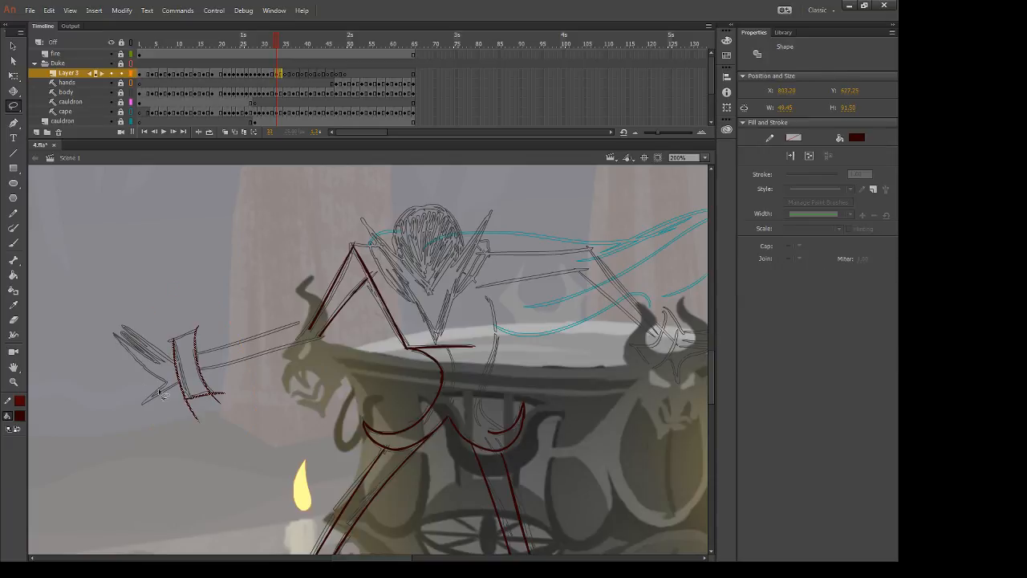
key(q)
drag(199, 425, 201, 401)
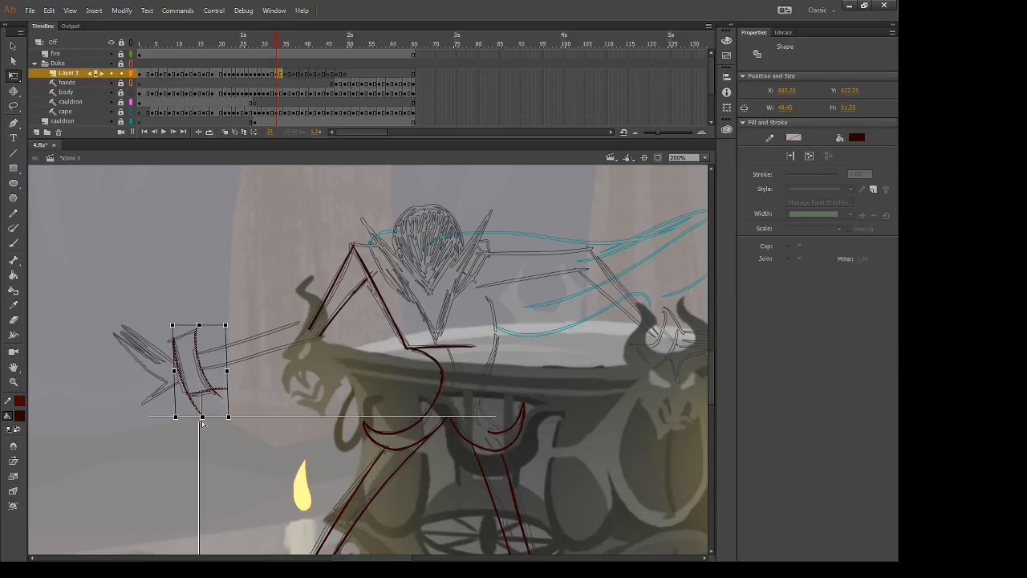
click(204, 443)
Step: Erase the stray line ends at the wrist cuff's lower corners and compare the result with the neighbouring frame
key(e)
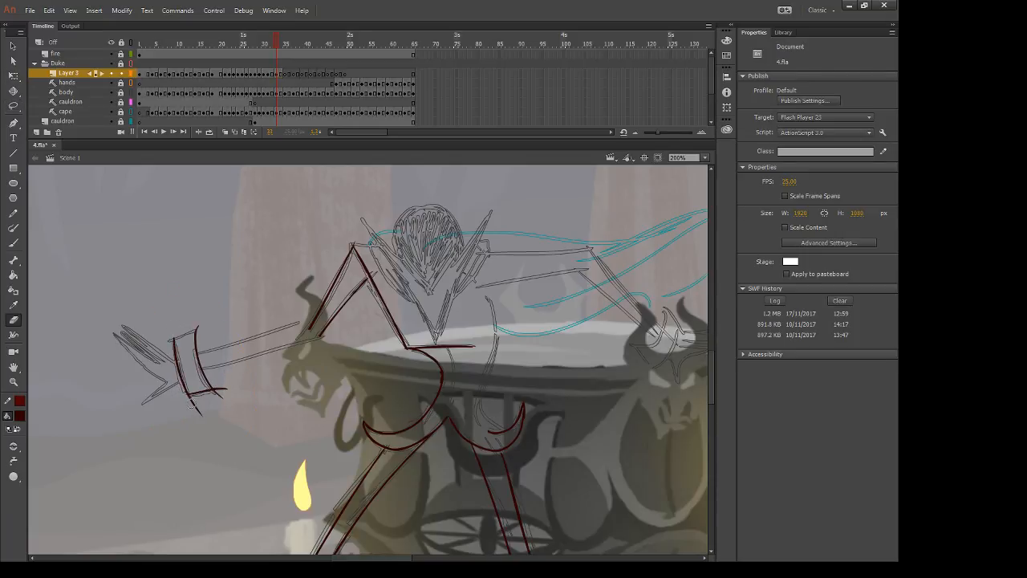
drag(228, 386, 215, 403)
key(period)
key(comma)
Step: Ink the wrist cuff's upper edge, redrawing it and trimming the overshooting ends until the cuff outline closes
key(b)
drag(173, 341, 207, 321)
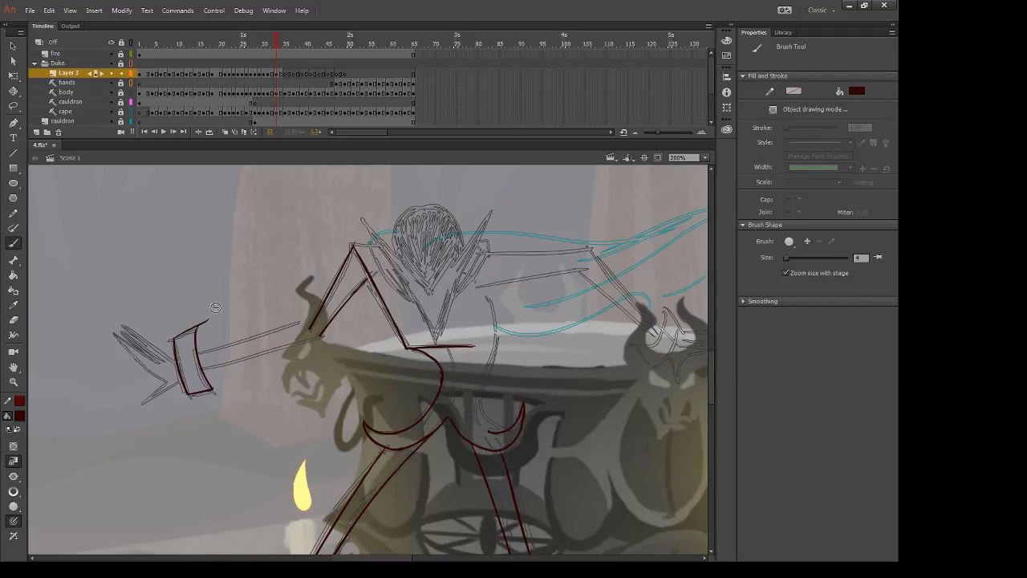
key(e)
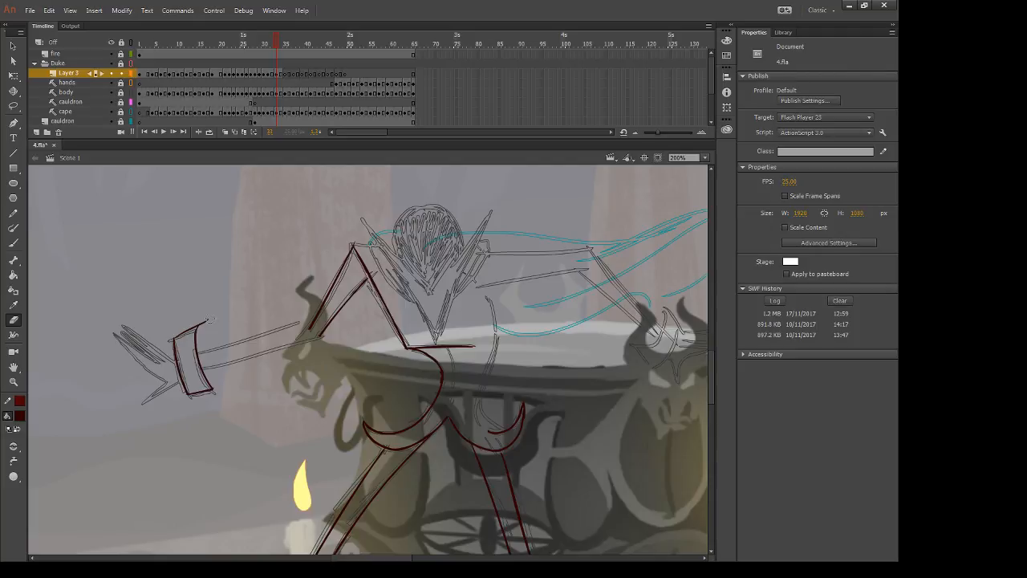
mouse_move(207, 321)
mouse_down()
mouse_move(206, 329)
mouse_move(173, 325)
mouse_up()
key(b)
drag(179, 338, 217, 319)
key(ctrl+z)
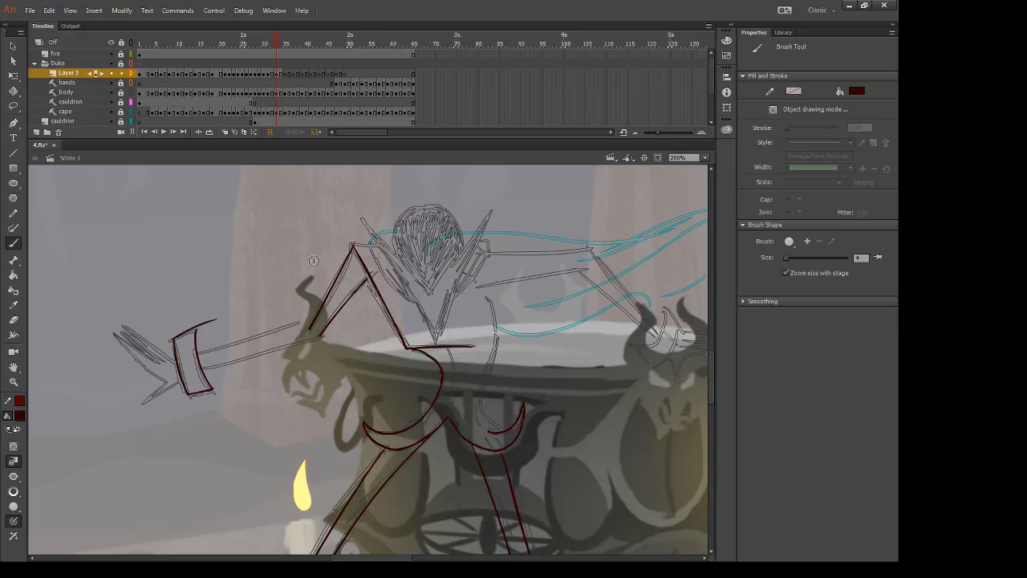
key(ctrl+z)
mouse_move(178, 337)
mouse_down()
mouse_move(222, 323)
mouse_move(199, 321)
mouse_move(219, 339)
mouse_up()
key(e)
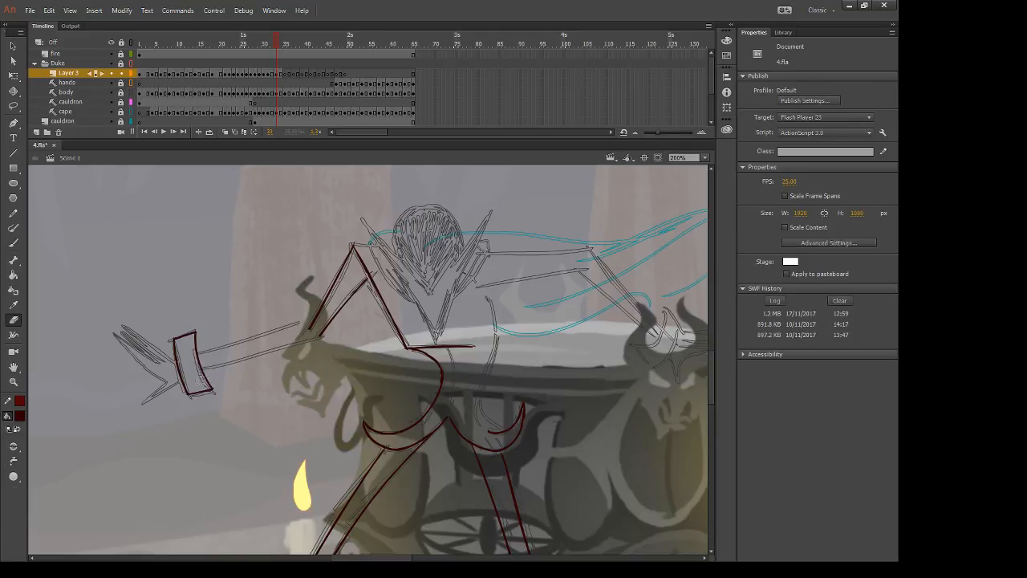
key(comma)
key(period)
Step: Ink the outstretched hand beyond the cuff with long pointed fingers and a thumb
key(b)
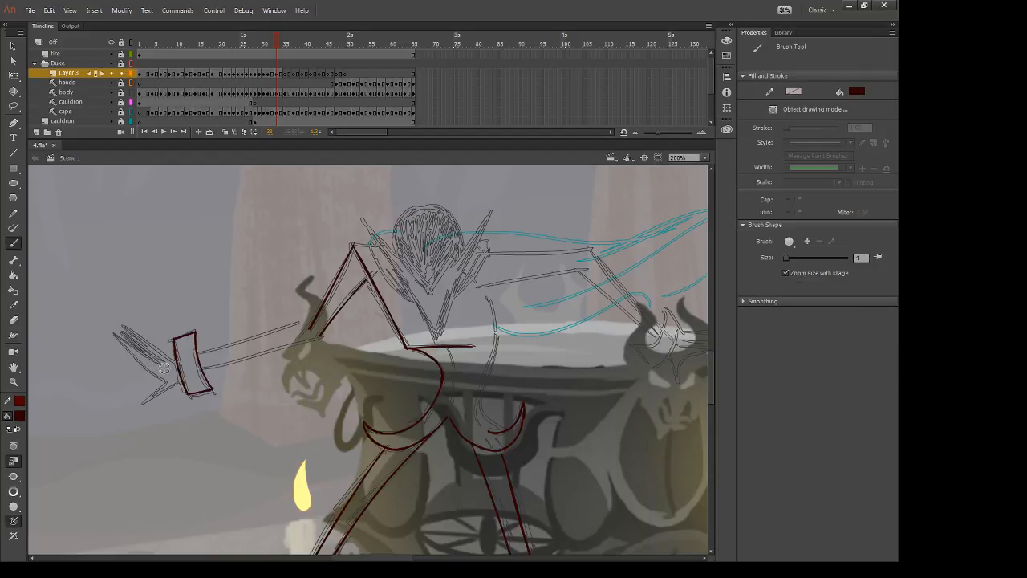
drag(117, 334, 153, 357)
key(ctrl+z)
drag(110, 332, 165, 373)
mouse_move(113, 334)
mouse_down()
mouse_move(167, 383)
mouse_move(135, 348)
mouse_move(152, 356)
mouse_up()
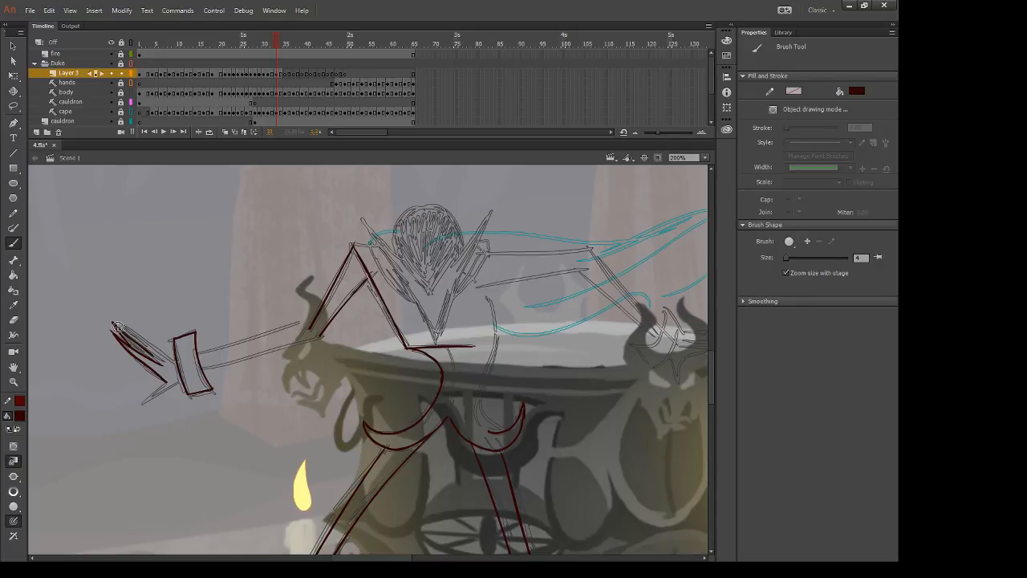
mouse_move(117, 326)
mouse_down()
mouse_move(176, 361)
mouse_move(142, 405)
mouse_move(181, 382)
mouse_up()
key(e)
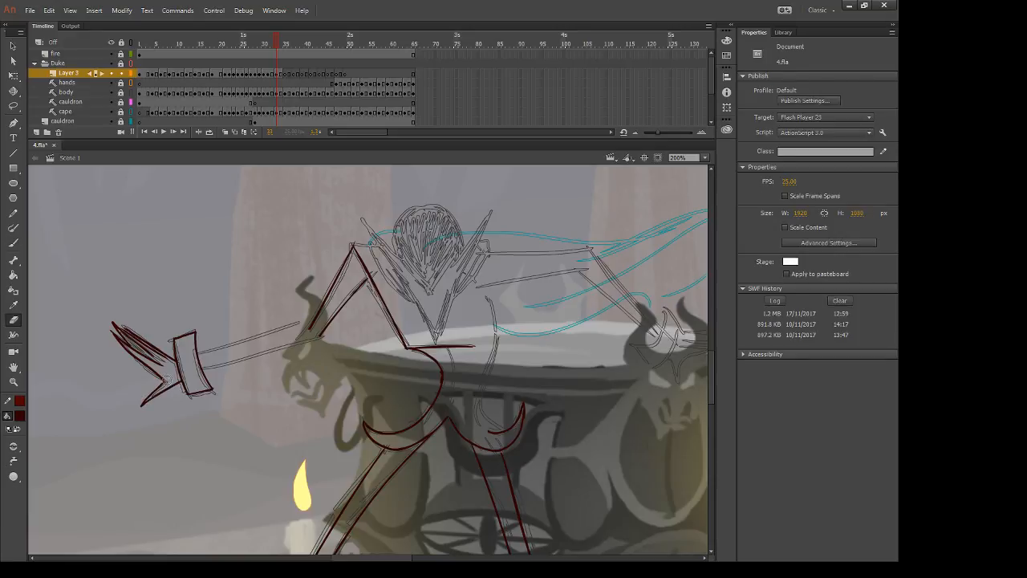
key(b)
key(e)
key(b)
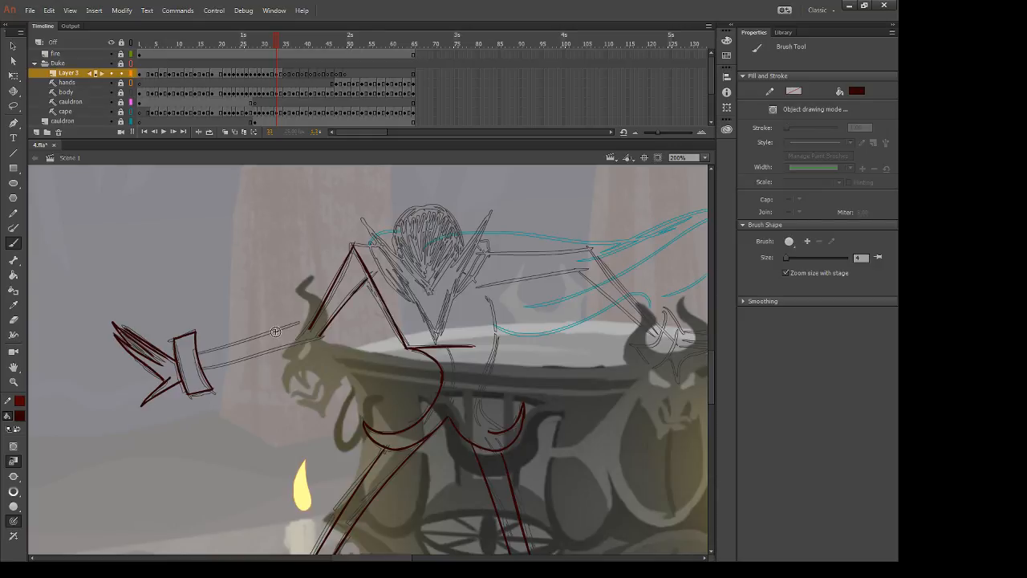
Step: Ink both forearm lines from the cuff to the elbow, checking the previous frame, and trim the ends past the elbow
key(comma)
key(period)
key(comma)
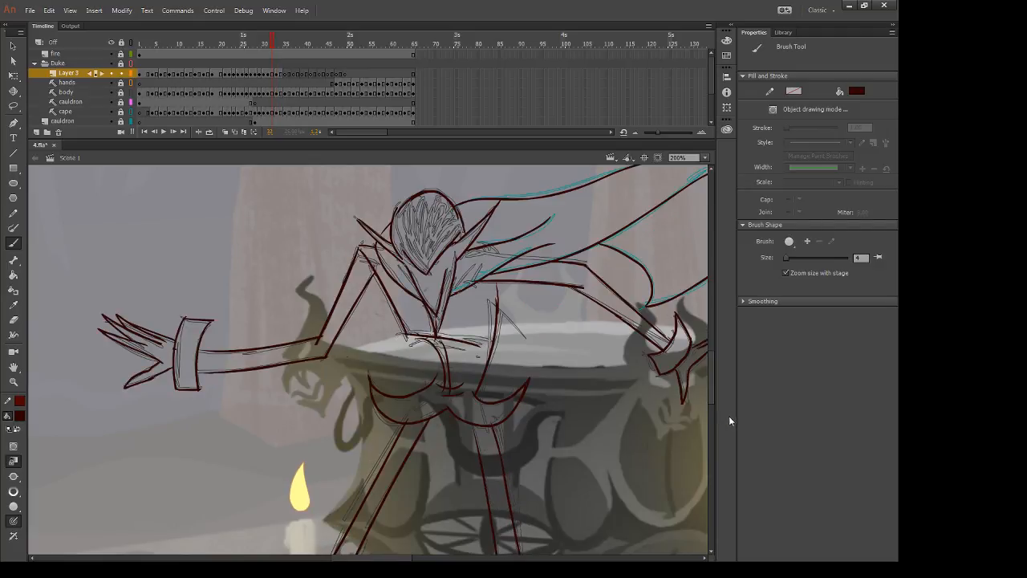
key(period)
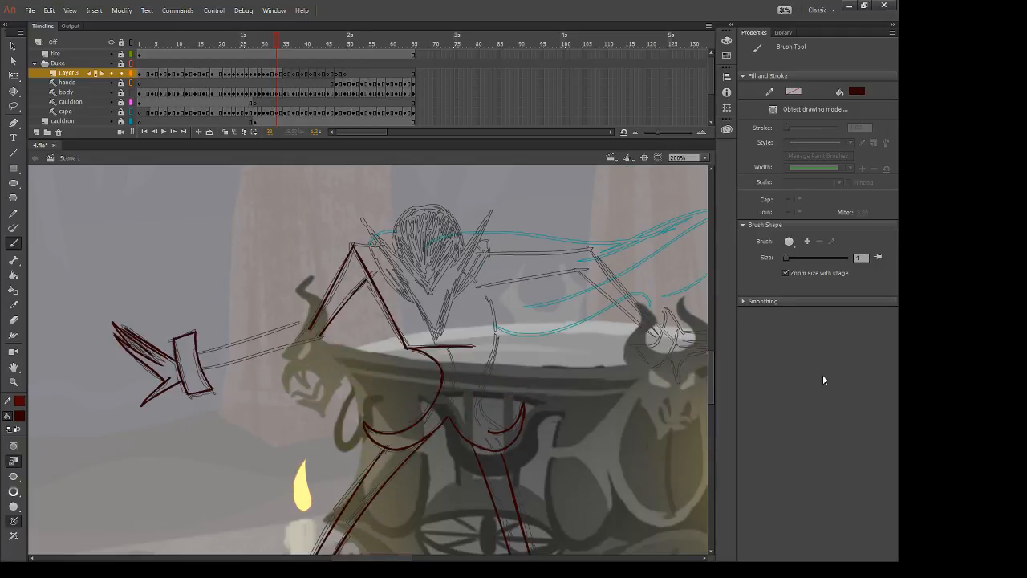
drag(197, 355, 327, 313)
key(ctrl+z)
drag(197, 355, 329, 311)
drag(197, 371, 330, 332)
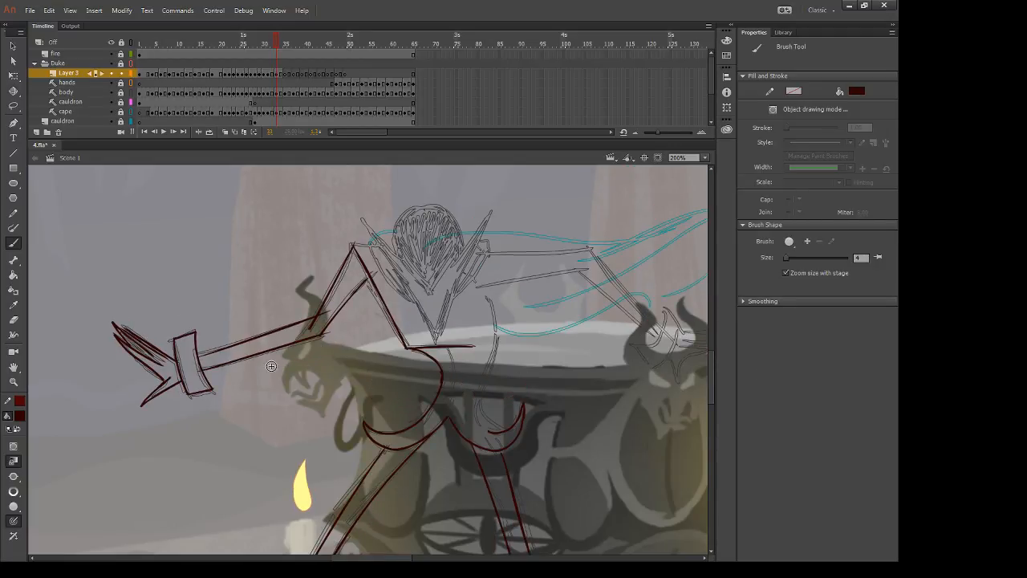
key(e)
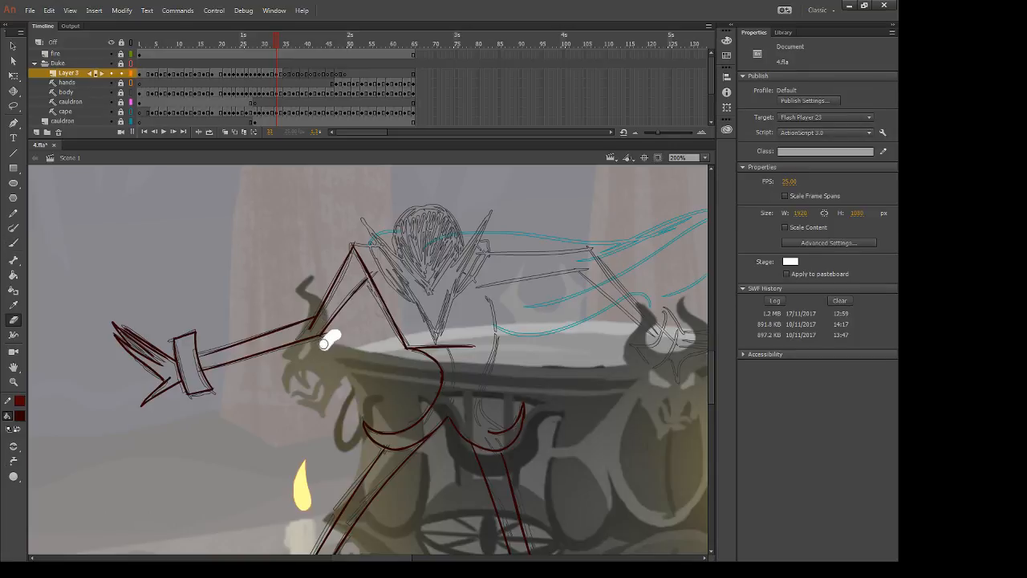
Step: Ink the collar edge and the pointed ear on the cuffed arm's side of the head and clean up the ear's lines
key(b)
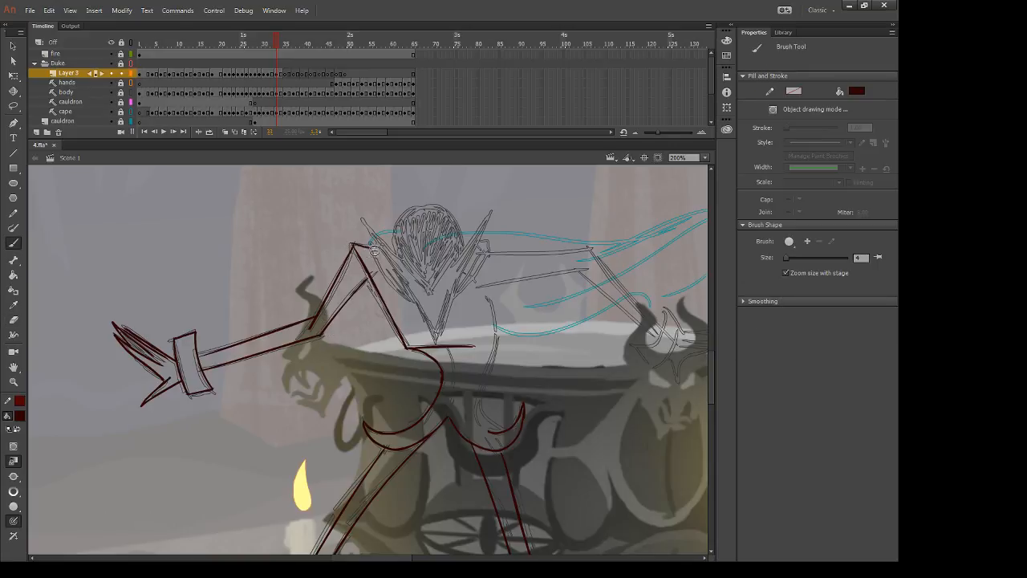
drag(361, 244, 402, 301)
drag(360, 216, 414, 266)
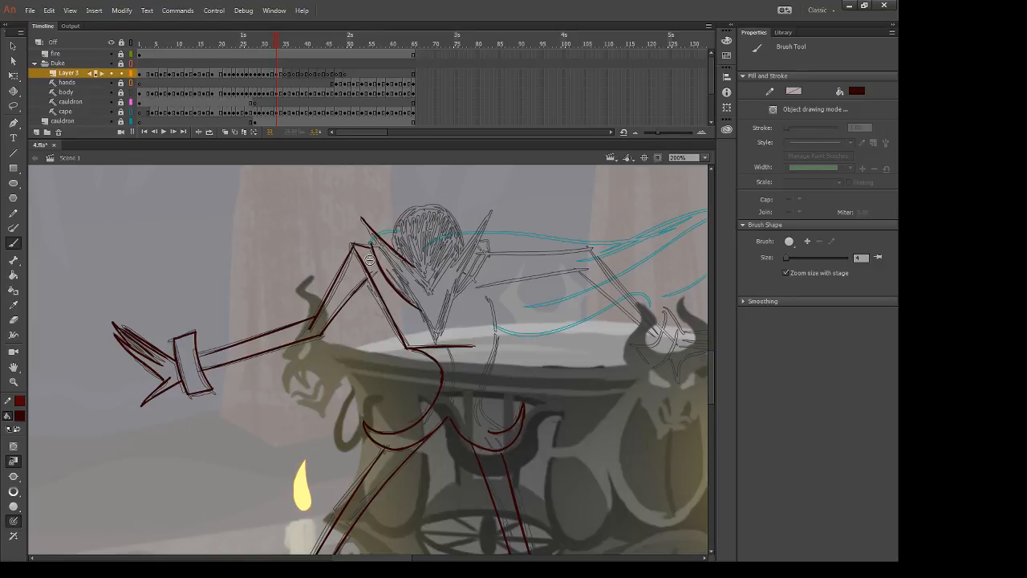
key(e)
drag(356, 213, 405, 259)
key(b)
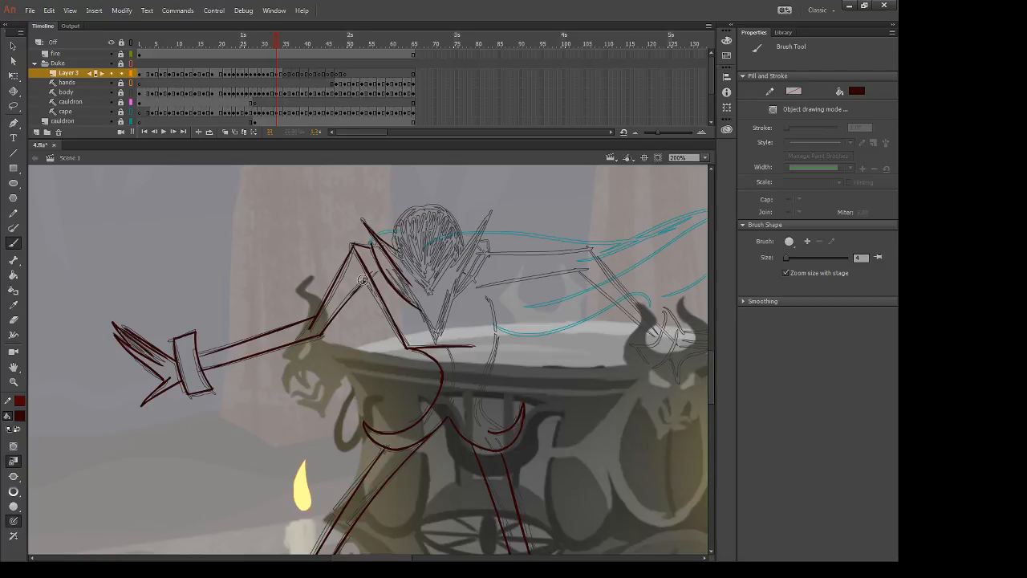
Step: Ink the centre line of the lower back and the far side of the torso from armpit to hip
key(comma)
key(period)
drag(451, 357, 448, 418)
key(ctrl+z)
drag(446, 348, 449, 414)
mouse_move(488, 285)
mouse_down()
mouse_move(494, 346)
mouse_move(478, 433)
mouse_up()
key(ctrl+z)
mouse_move(488, 285)
mouse_down()
mouse_move(497, 354)
mouse_move(477, 423)
mouse_up()
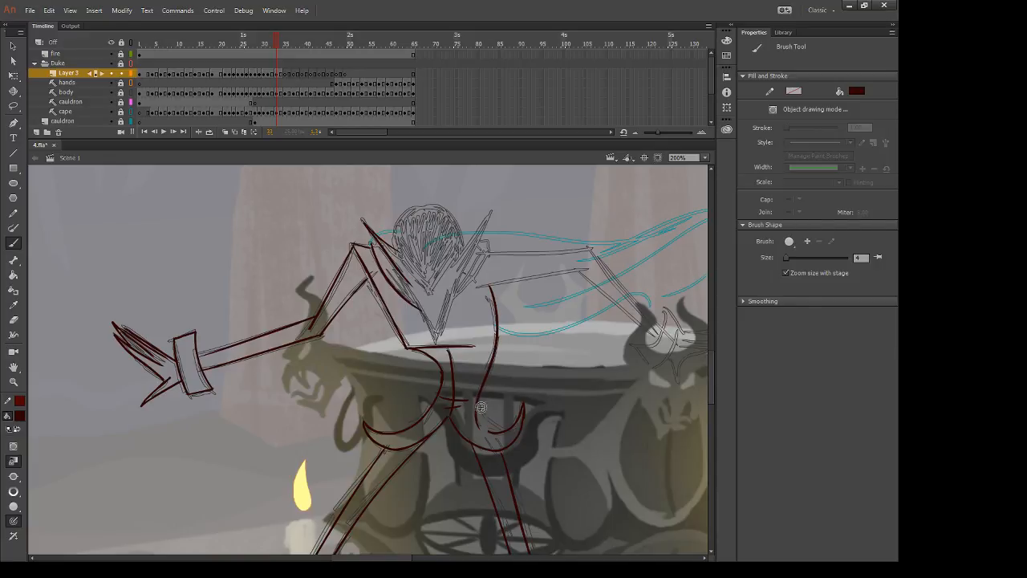
Step: Ink the upper and lower lines of the far upper arm from shoulder to elbow, using the previous frame as reference
key(comma)
key(period)
key(comma)
key(period)
drag(585, 352, 433, 418)
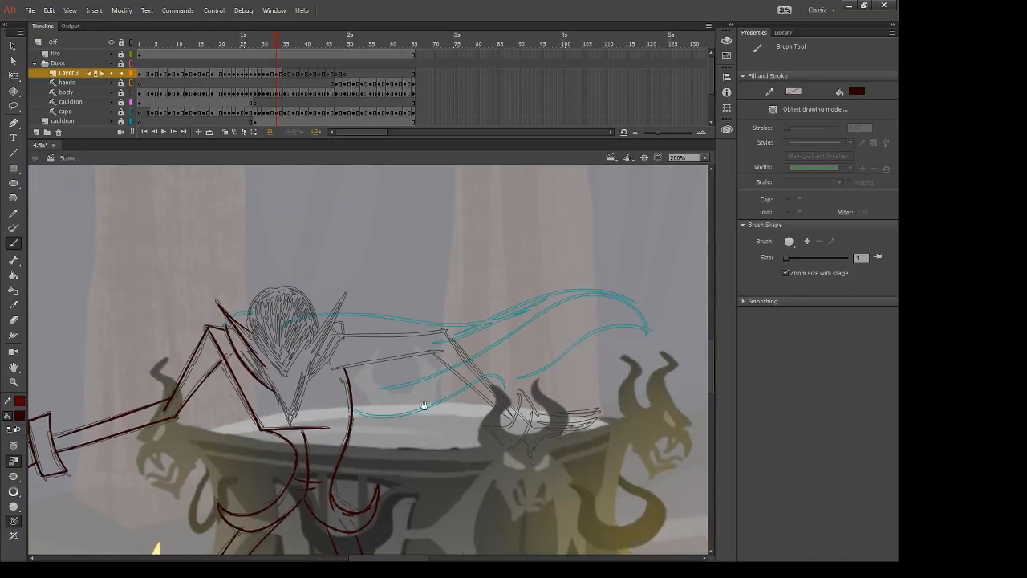
drag(343, 336, 502, 310)
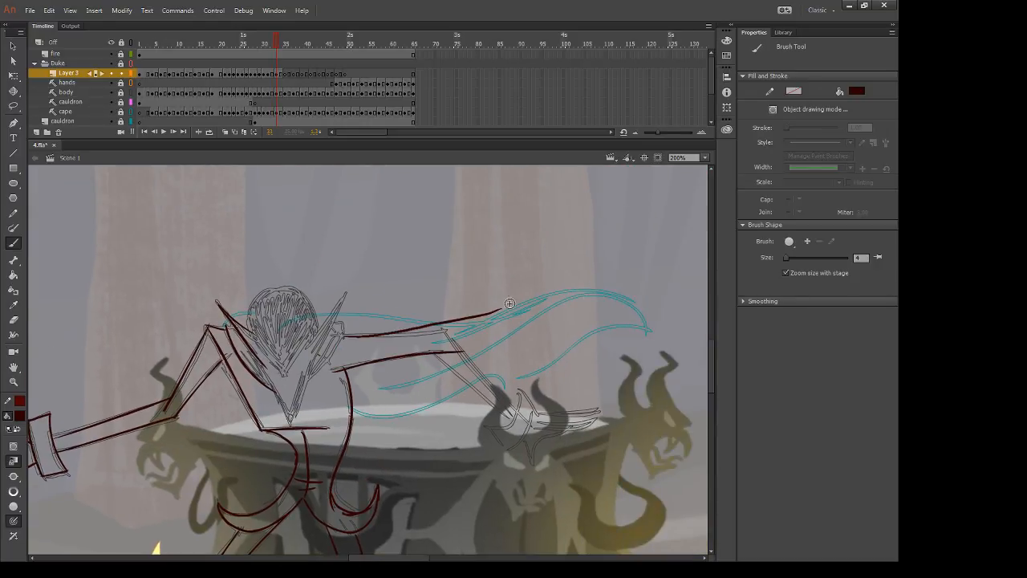
key(ctrl+z)
key(comma)
key(period)
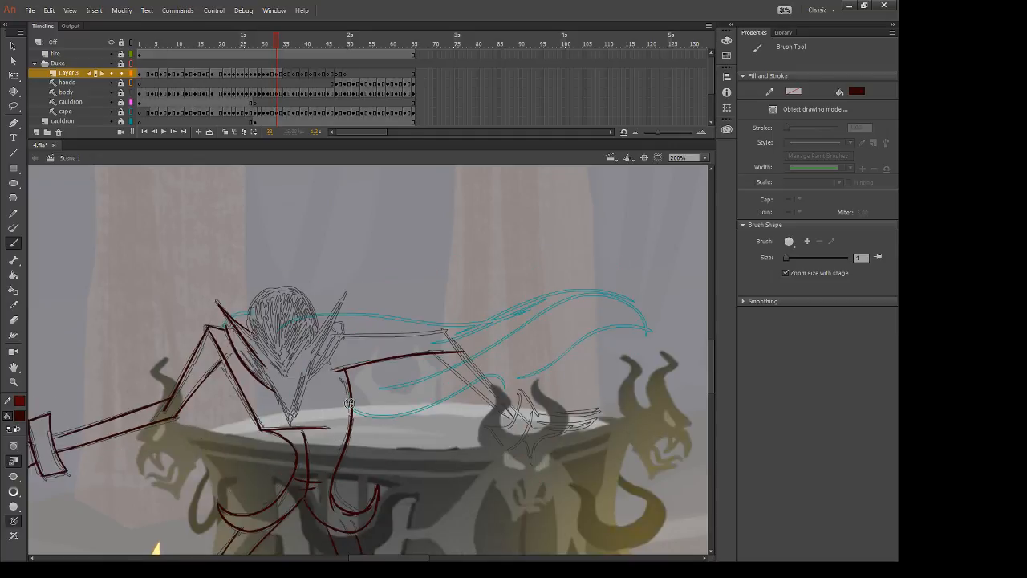
drag(335, 339, 480, 327)
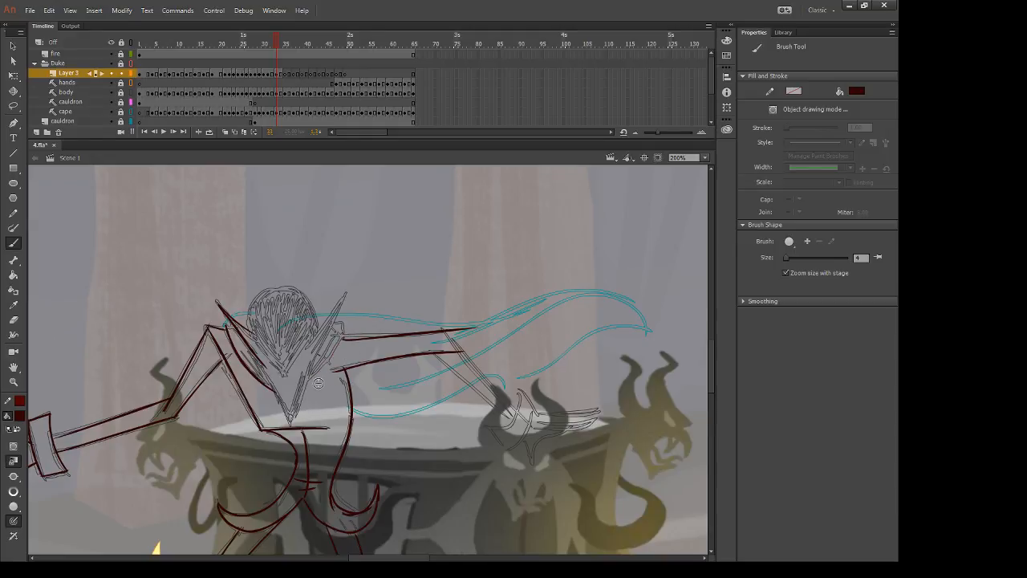
Step: Ink the collar's far edge down to the point between the shoulders, comparing it with the previous frame
key(comma)
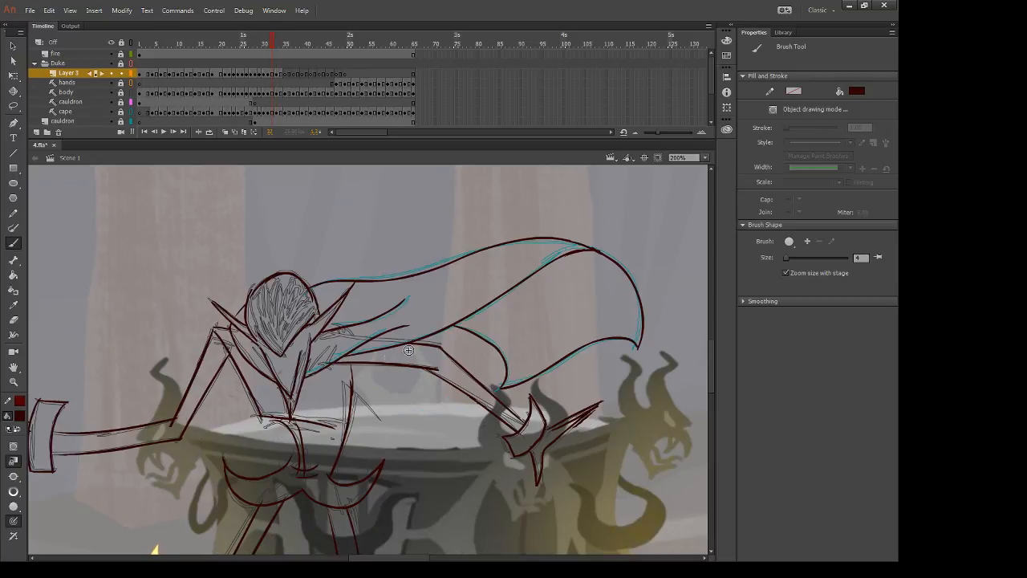
key(period)
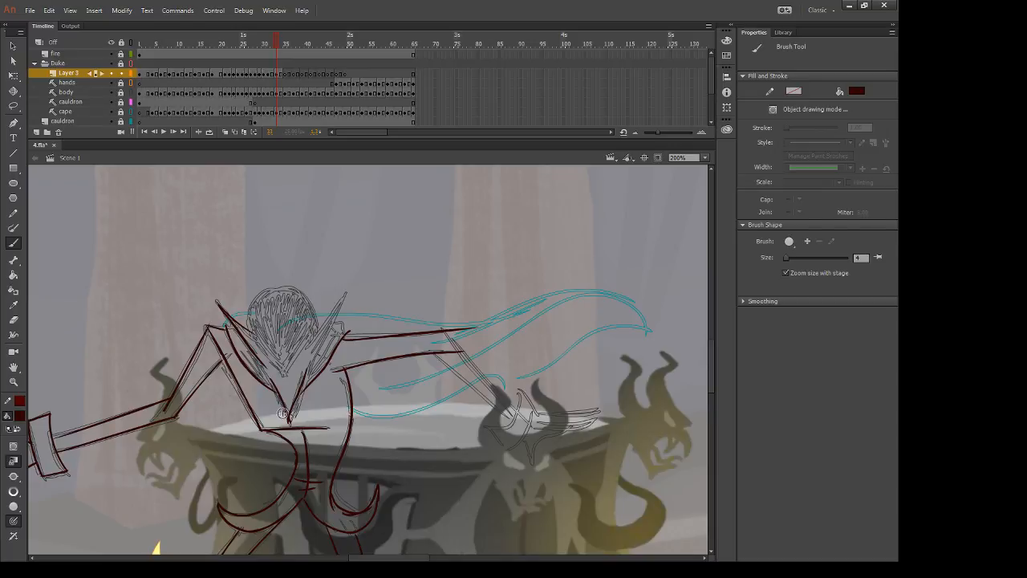
key(e)
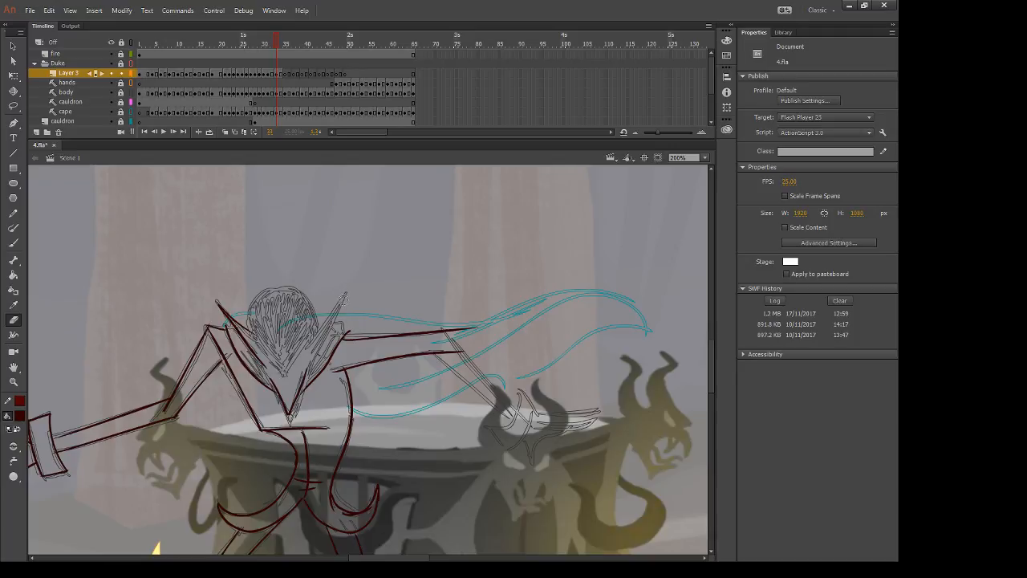
key(comma)
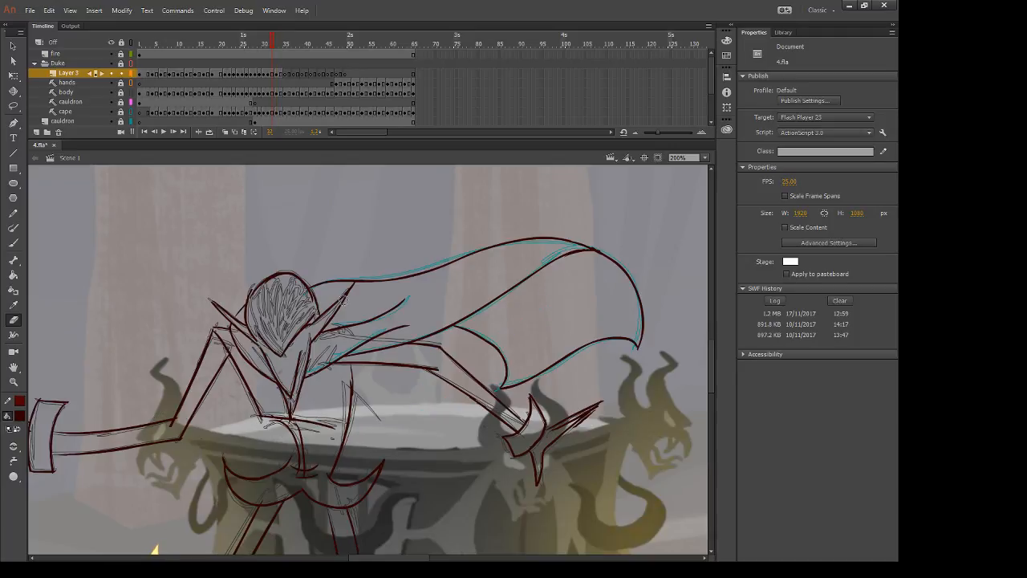
key(period)
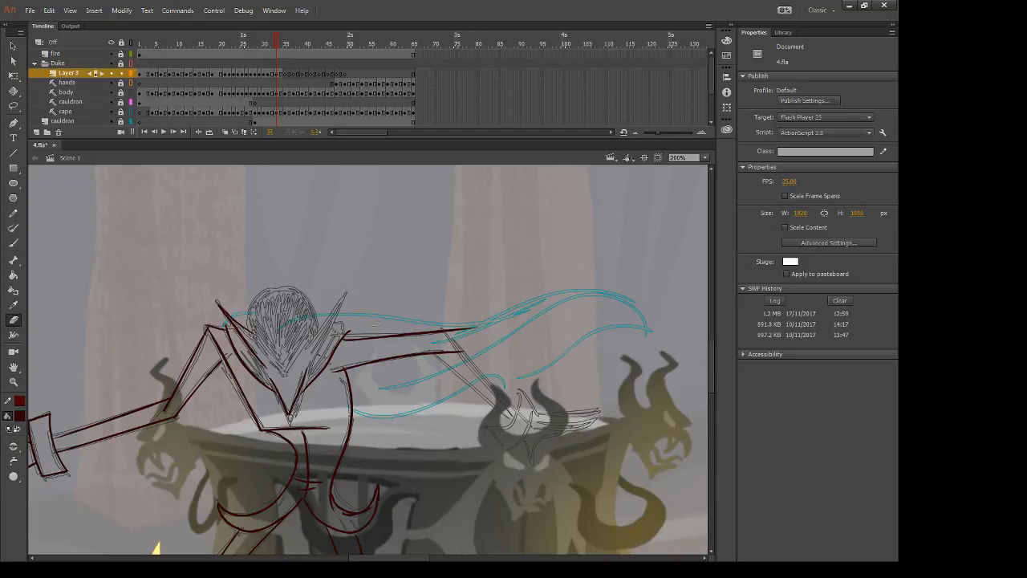
Step: Ink the V-shaped lower edge of the head above the collar and compare it with the previous frame
key(b)
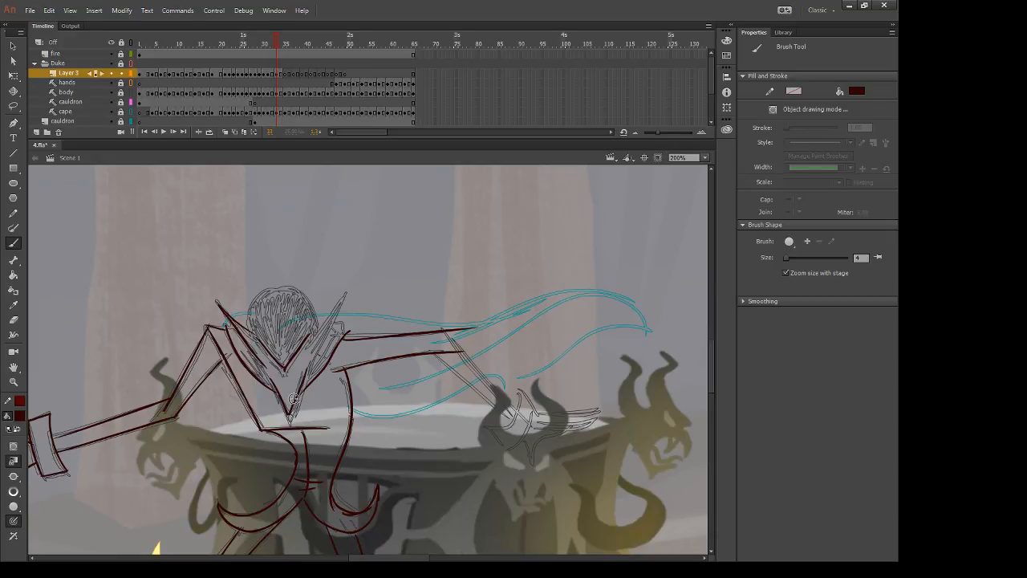
key(comma)
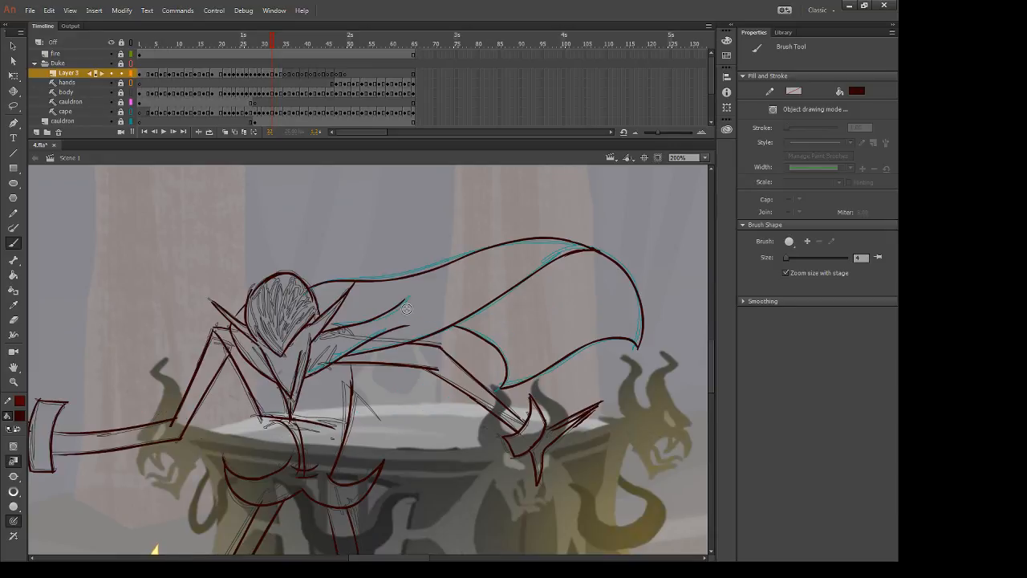
key(period)
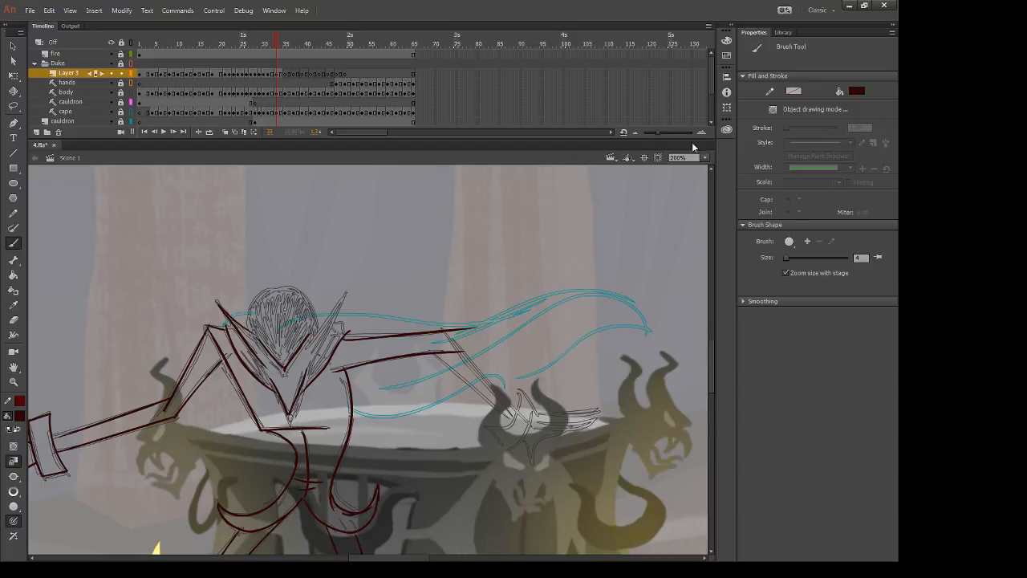
key(comma)
key(period)
key(comma)
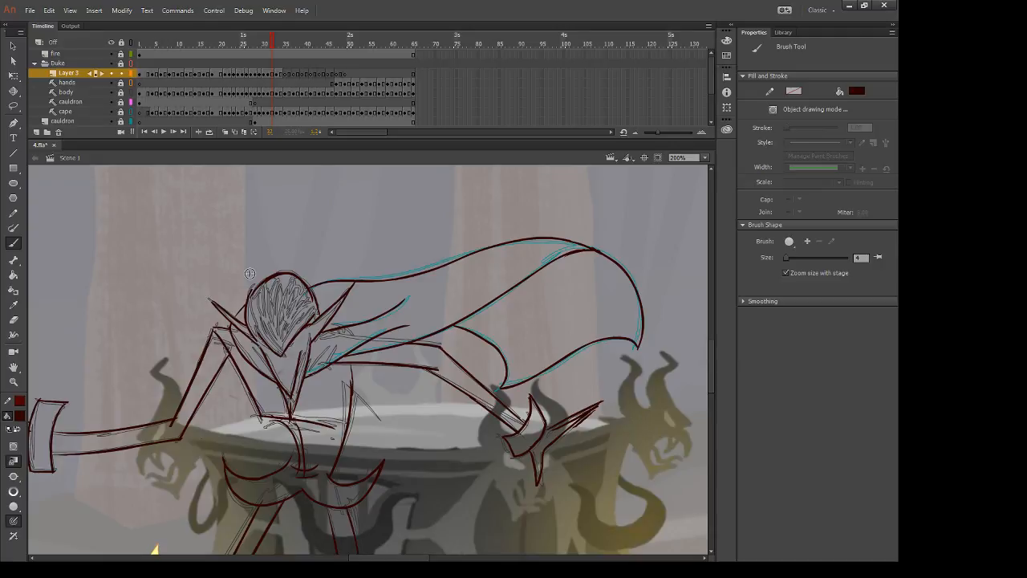
key(e)
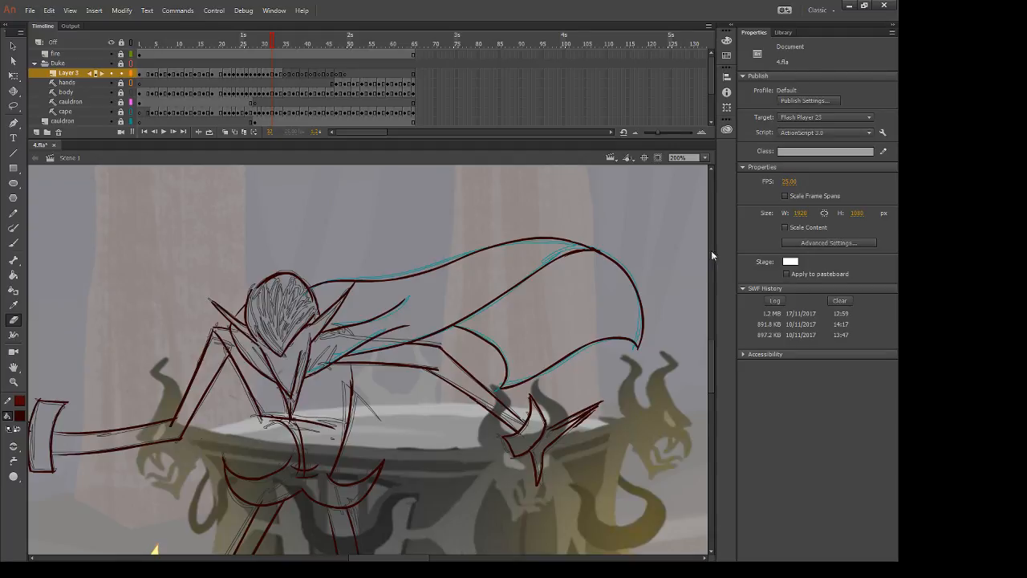
key(b)
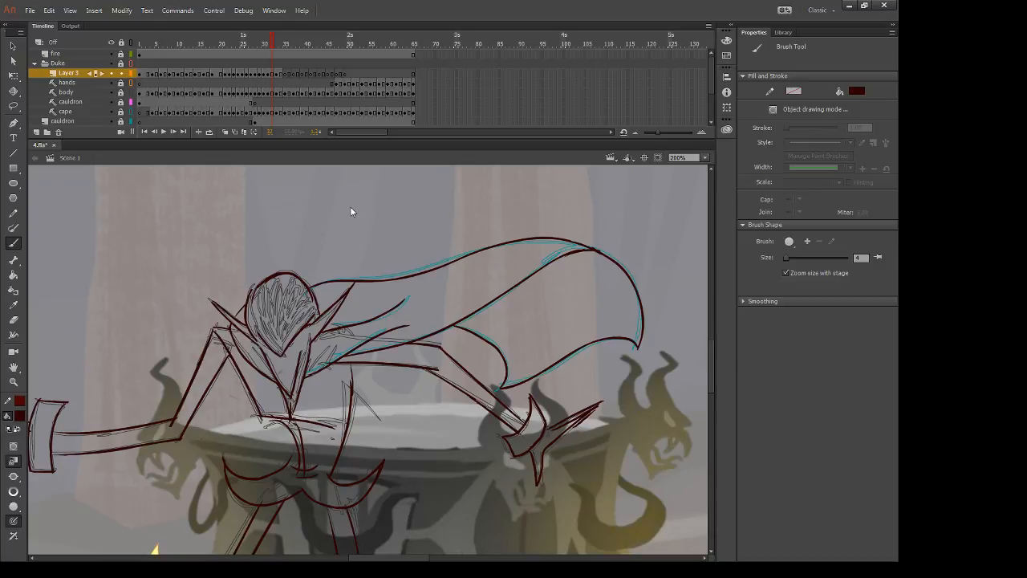
key(e)
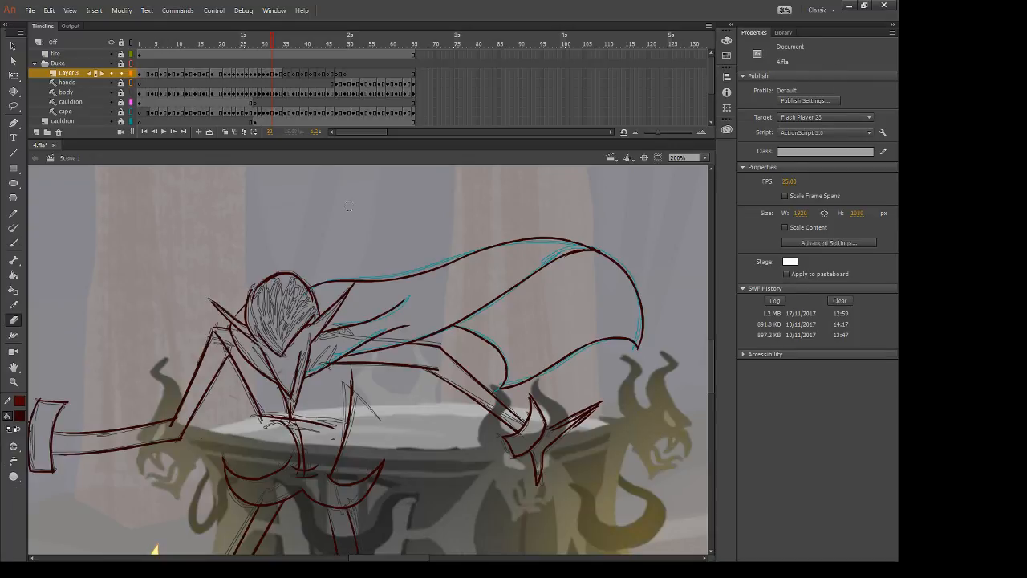
key(b)
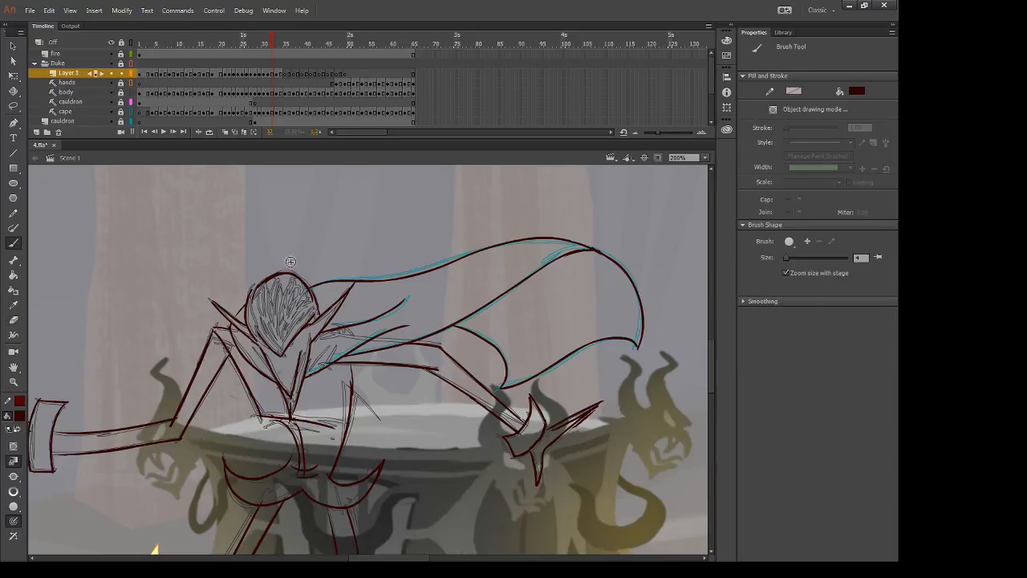
key(e)
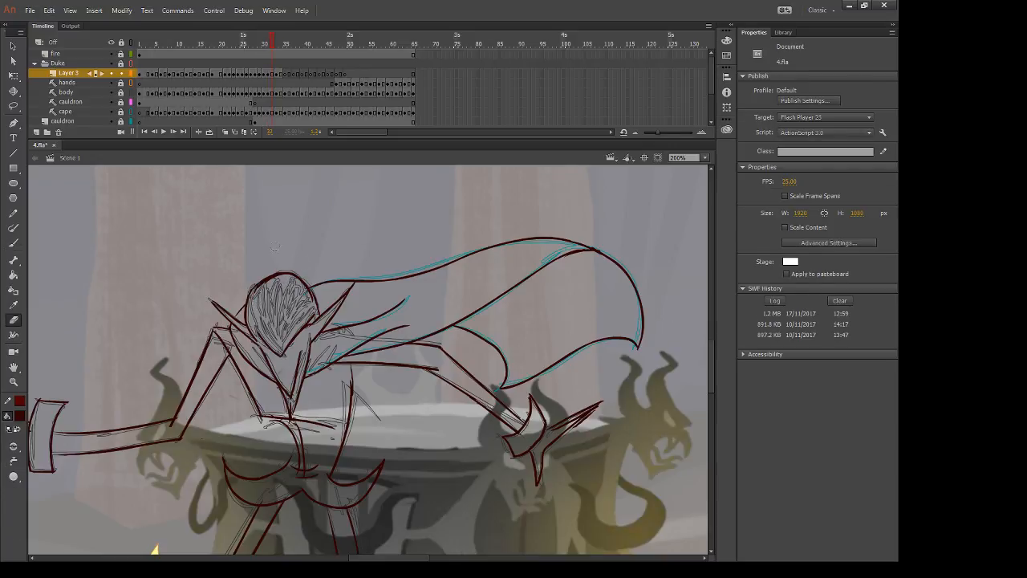
Step: Ink the rounded top and far side of the head, checking its shape against the previous frame
key(period)
key(b)
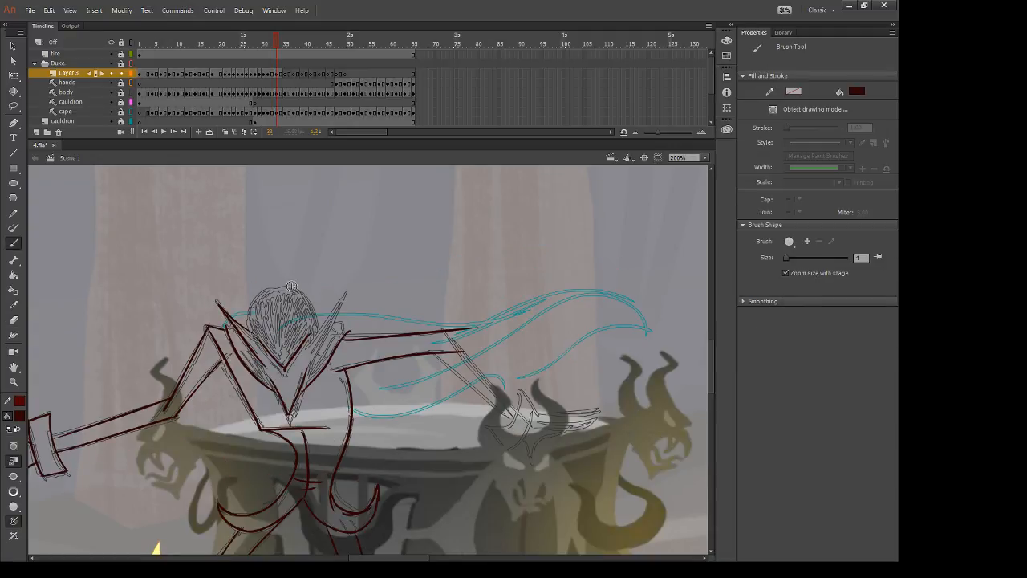
mouse_move(255, 310)
mouse_down()
mouse_move(274, 286)
mouse_move(309, 303)
mouse_move(257, 301)
mouse_move(313, 307)
mouse_move(294, 287)
mouse_move(315, 310)
mouse_up()
key(ctrl+z)
key(ctrl+z)
key(.)
key(.)
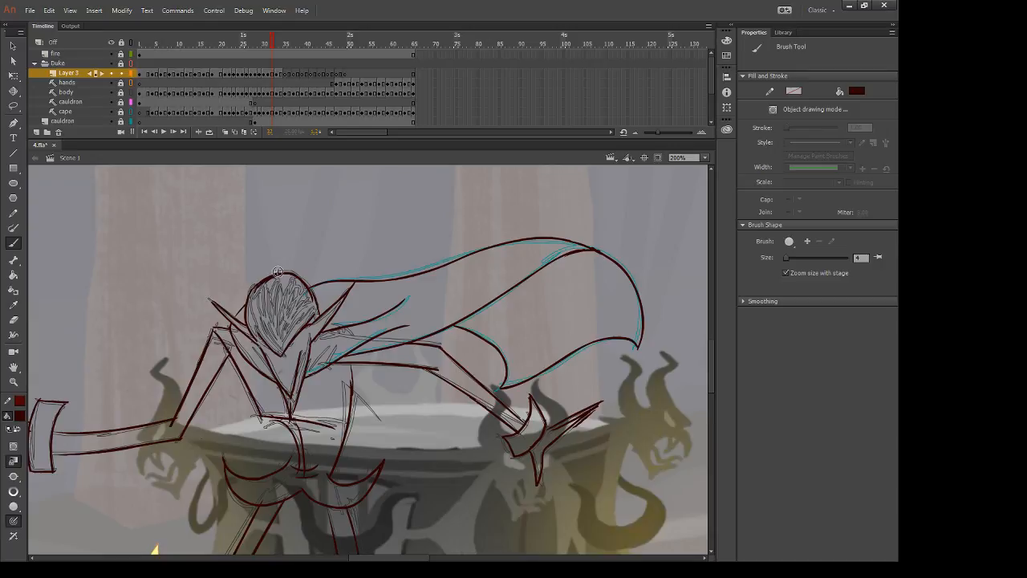
key(.)
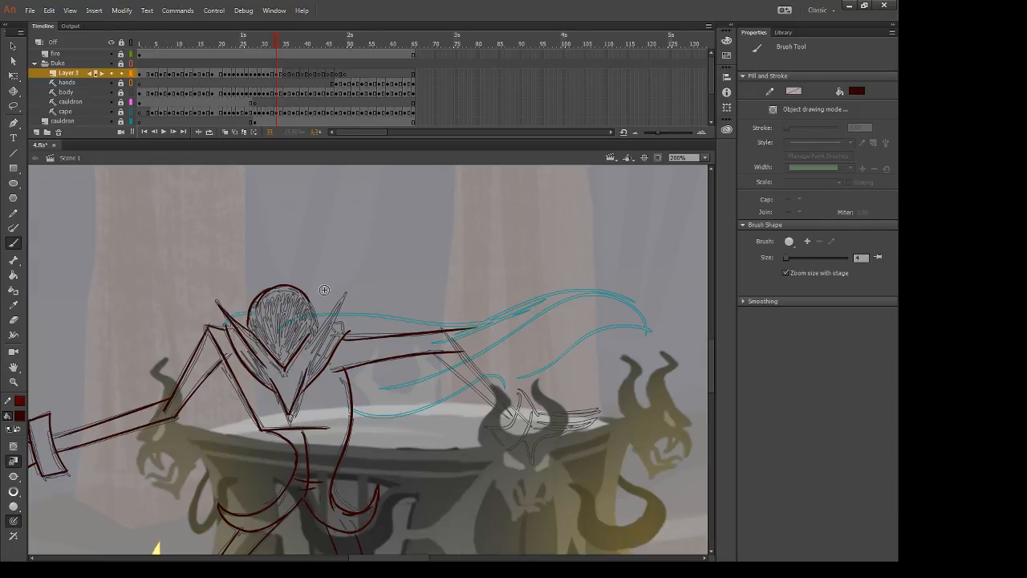
drag(298, 290, 321, 332)
drag(305, 299, 318, 331)
key(ctrl+z)
Step: Ink the collar's far spike, its inner edges around the head and the short shoulder curves beside the head
drag(347, 292, 296, 396)
key(ctrl+z)
drag(324, 327, 309, 369)
key(ctrl+z)
drag(330, 324, 313, 357)
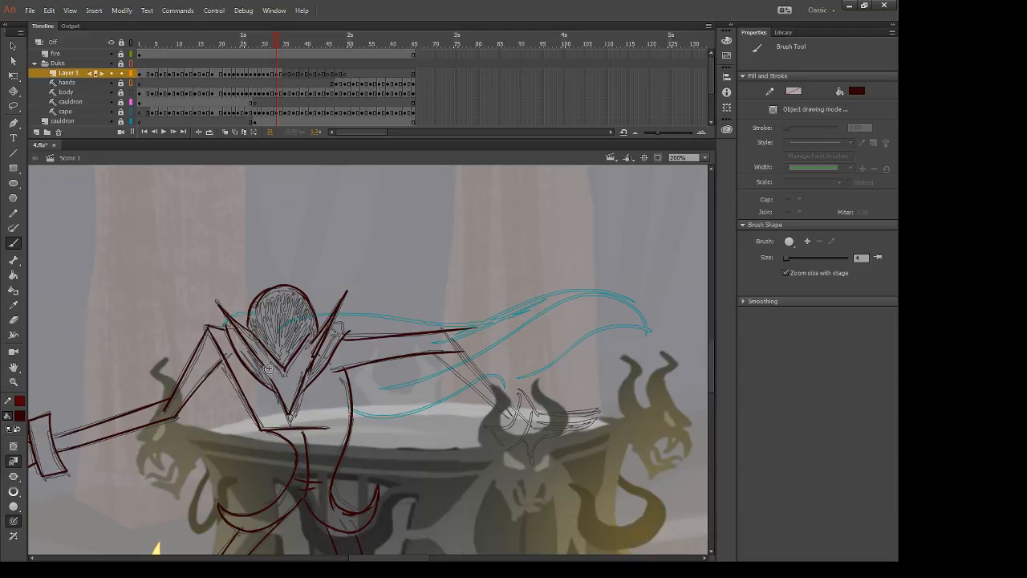
drag(240, 328, 269, 383)
drag(317, 314, 331, 314)
Step: Trim the far upper arm's overshoot past the elbow and ink the cape's middle fold from its tip to the torso
key(e)
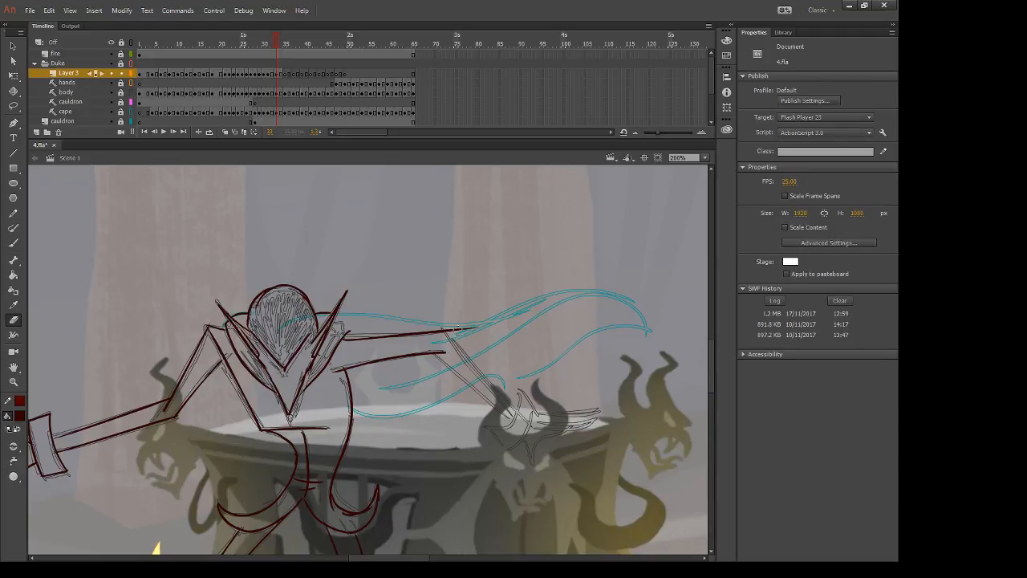
drag(449, 329, 500, 327)
key(b)
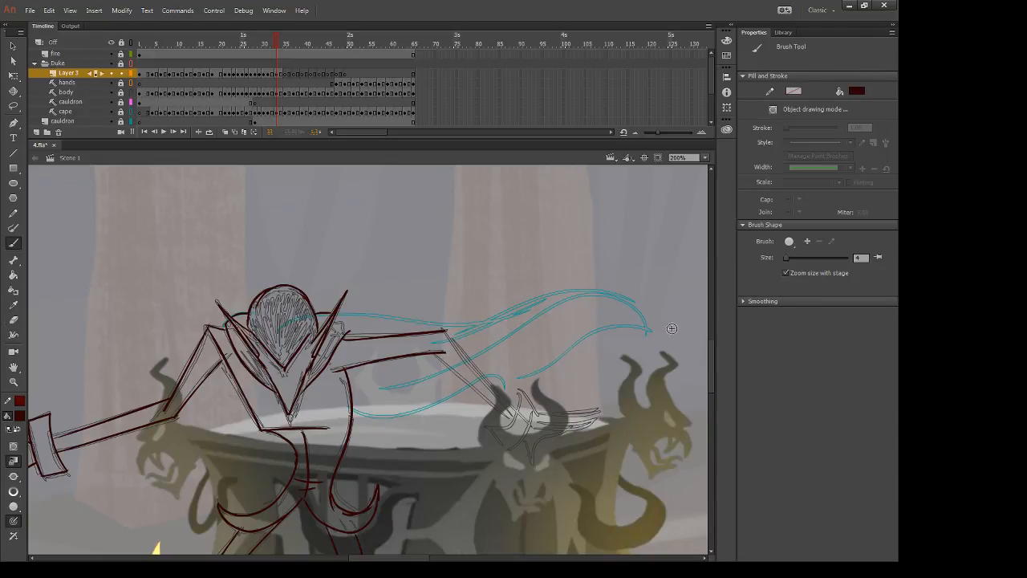
mouse_move(650, 329)
mouse_down()
mouse_move(555, 276)
mouse_move(530, 317)
mouse_up()
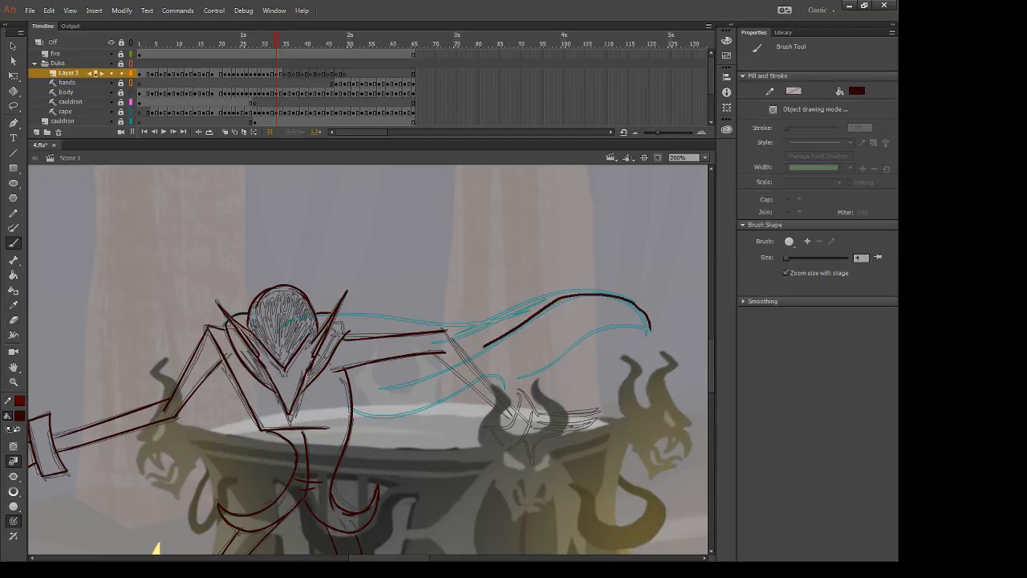
drag(483, 346, 466, 356)
mouse_move(353, 387)
mouse_down()
mouse_move(461, 362)
mouse_move(512, 417)
mouse_up()
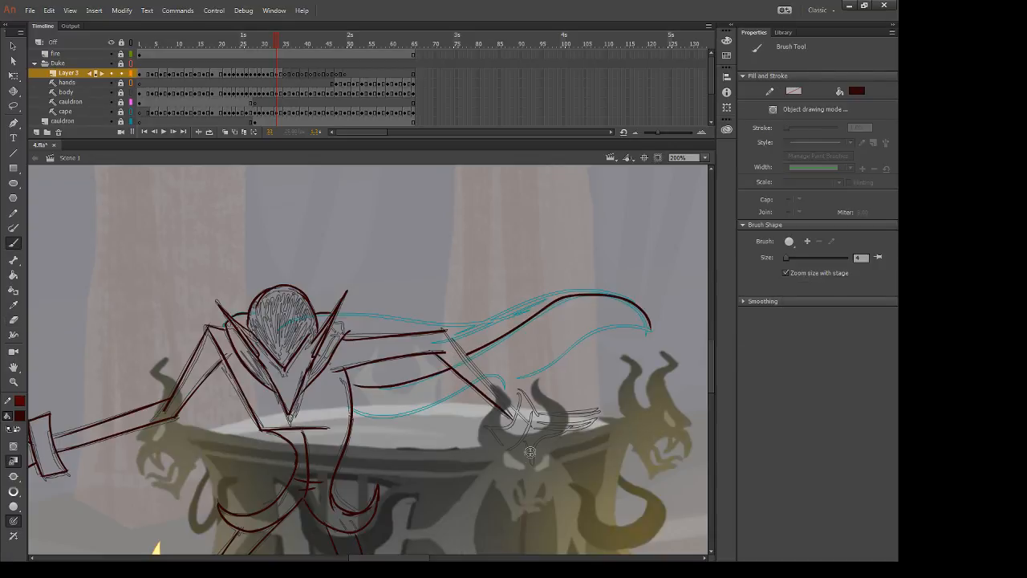
Step: Ink the lower and upper lines of the far forearm from elbow to wrist, using the previous frame as reference
key(ctrl+z)
drag(434, 353, 523, 441)
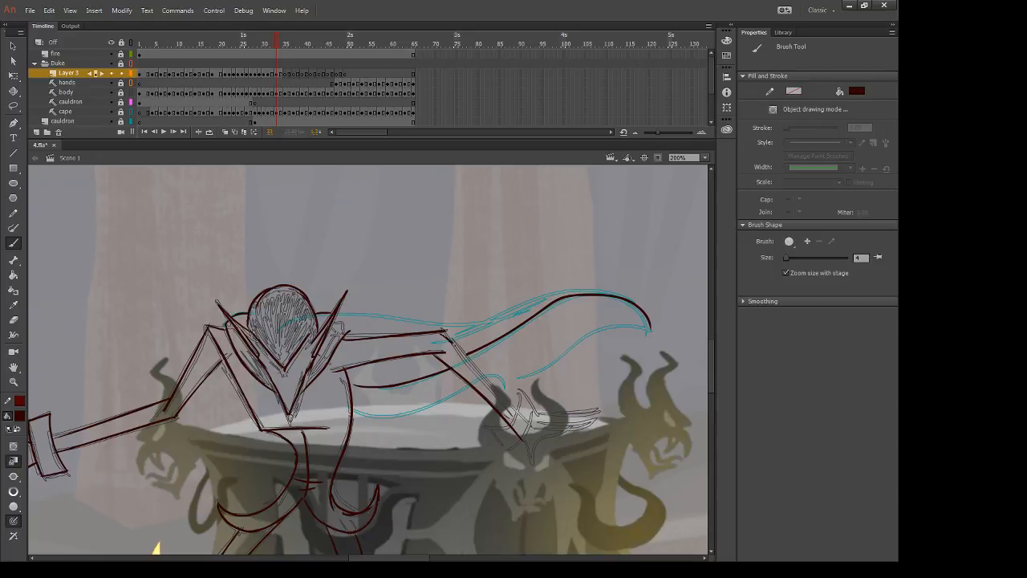
drag(446, 332, 539, 435)
key(ctrl+z)
key(comma)
key(period)
drag(445, 331, 535, 428)
key(ctrl+z)
drag(446, 332, 534, 426)
key(ctrl+z)
drag(446, 331, 527, 416)
key(ctrl+z)
drag(449, 337, 526, 423)
key(ctrl+z)
drag(444, 331, 523, 431)
key(ctrl+z)
key(e)
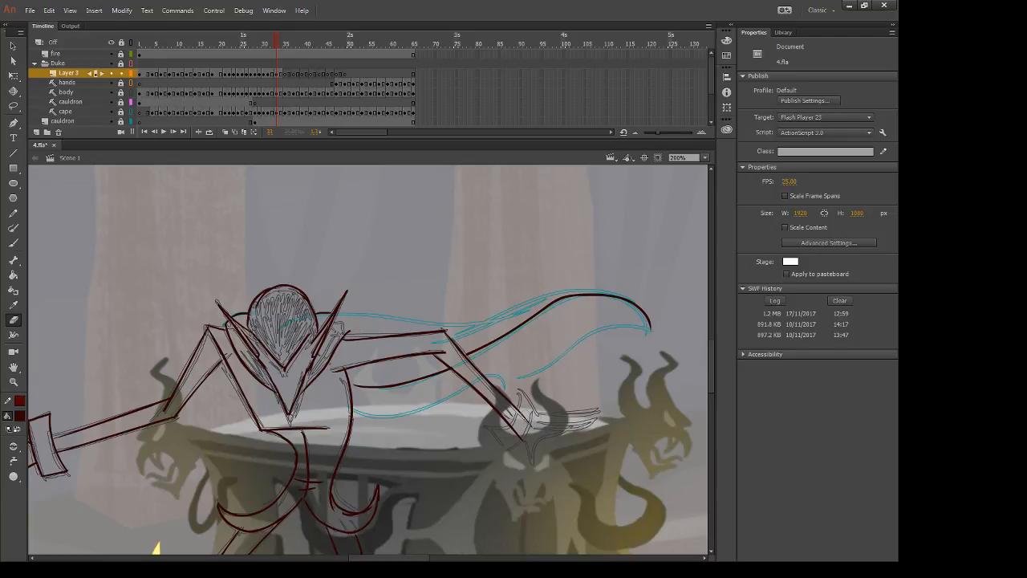
Step: Ink the flared cuff at the far wrist and erase the forearm lines that run into it
key(comma)
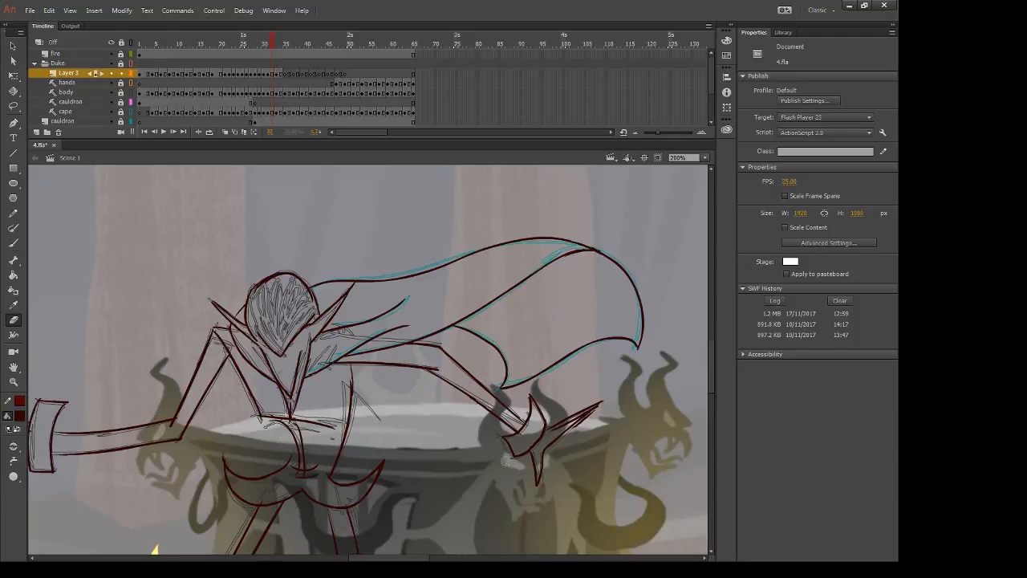
key(period)
key(b)
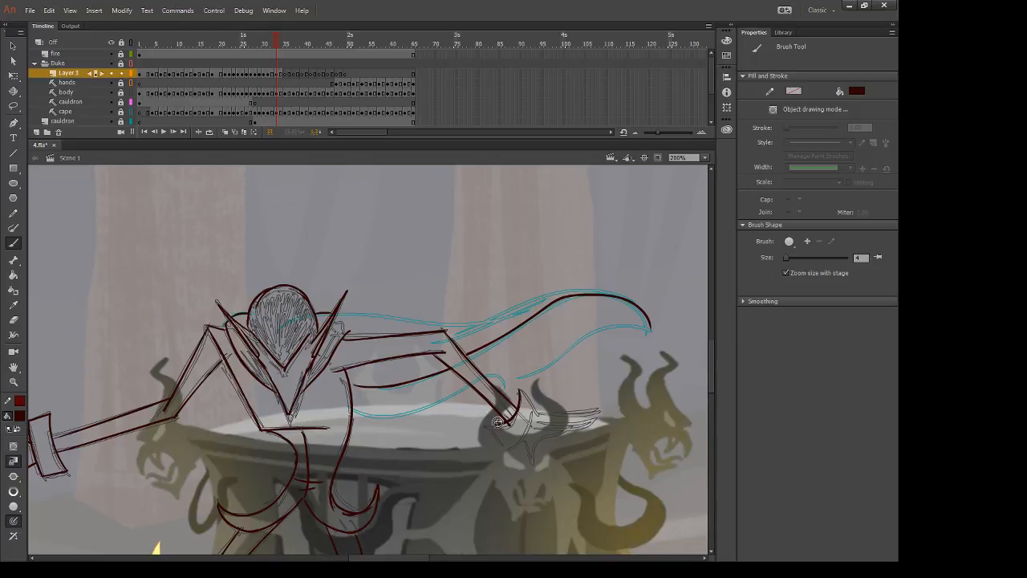
key(e)
mouse_move(492, 431)
mouse_down()
mouse_move(507, 448)
mouse_move(511, 429)
mouse_up()
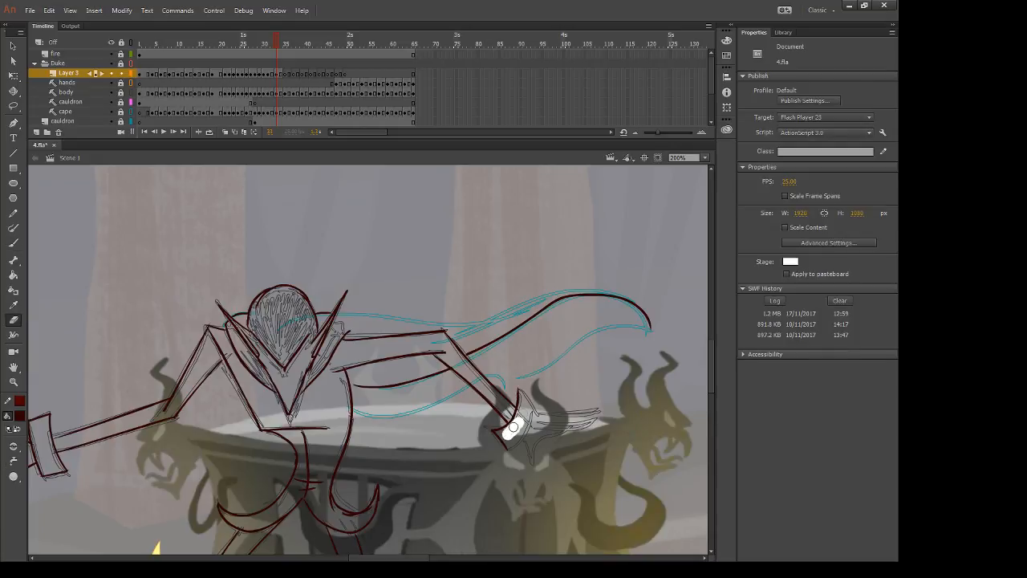
key(b)
mouse_move(520, 391)
mouse_down()
mouse_move(539, 417)
mouse_move(510, 451)
mouse_up()
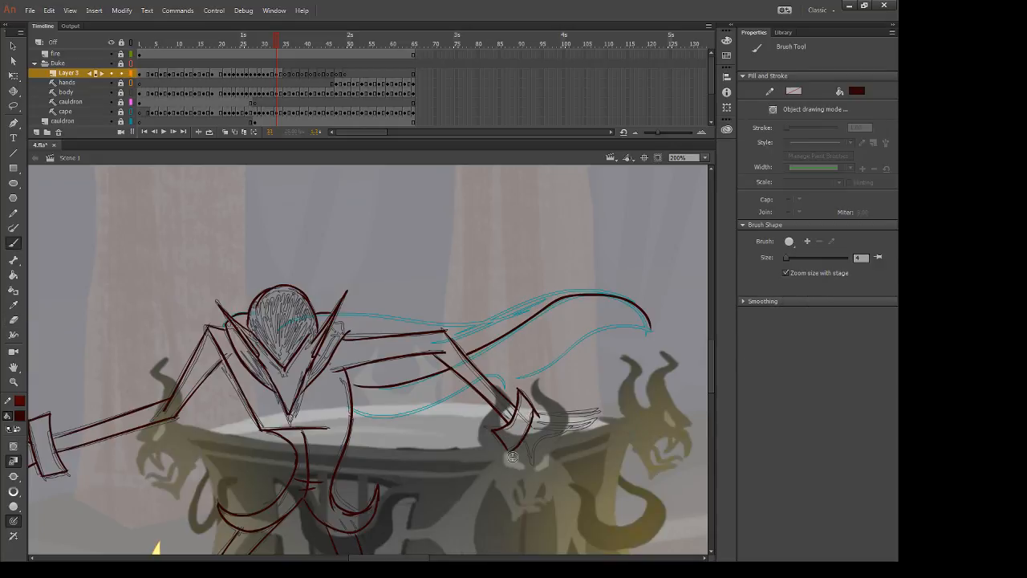
key(e)
mouse_move(539, 406)
mouse_down()
mouse_move(539, 420)
mouse_move(541, 408)
mouse_up()
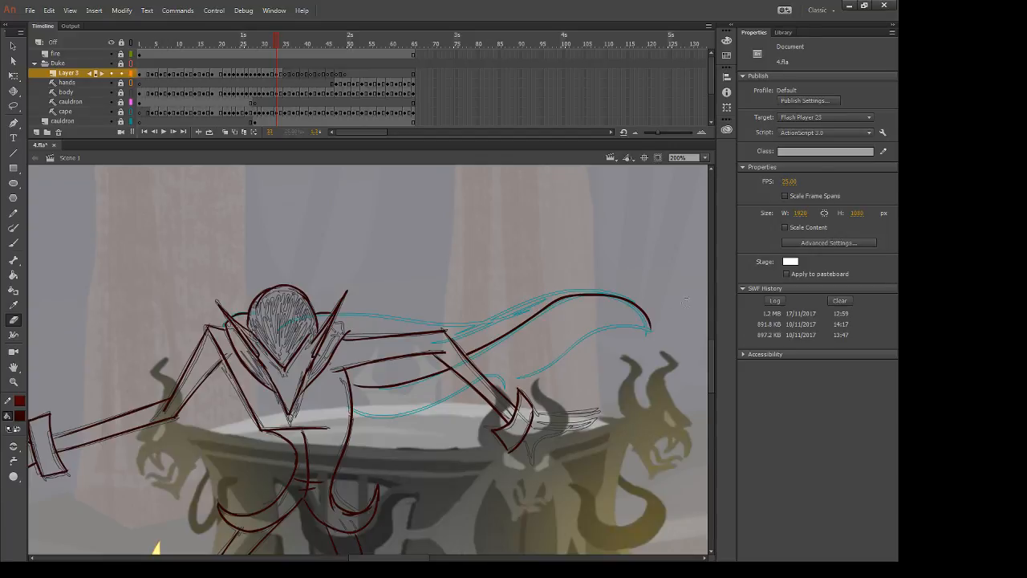
Step: Ink the cape's upper edge from the far shoulder over the arm to the trailing tip
key(b)
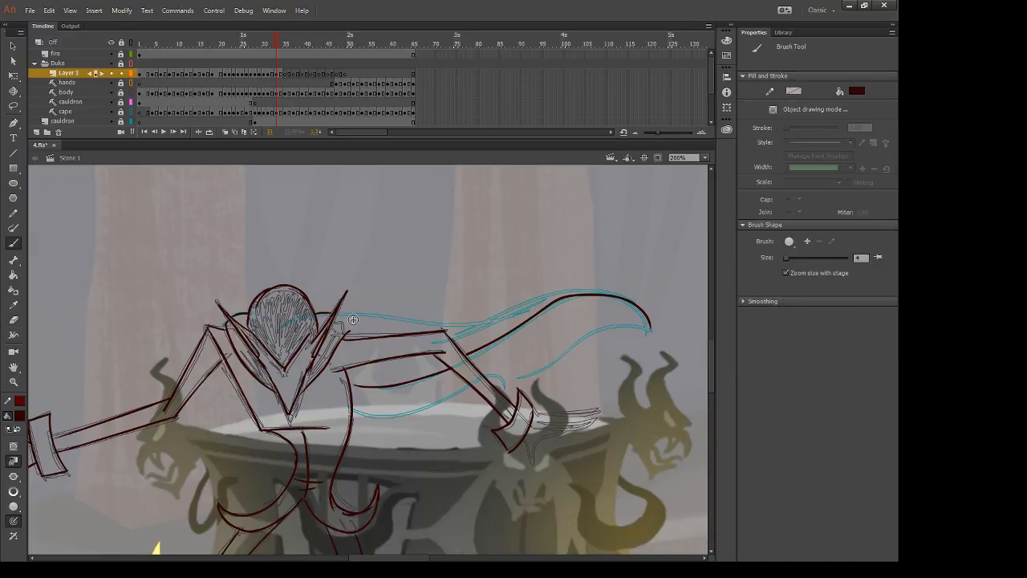
mouse_move(331, 315)
mouse_down()
mouse_move(492, 327)
mouse_move(525, 305)
mouse_move(601, 291)
mouse_move(638, 298)
mouse_up()
key(e)
key(b)
mouse_move(451, 335)
mouse_down()
mouse_move(546, 290)
mouse_move(604, 286)
mouse_move(635, 303)
mouse_up()
key(ctrl+z)
mouse_move(446, 336)
mouse_down()
mouse_move(551, 293)
mouse_move(636, 304)
mouse_up()
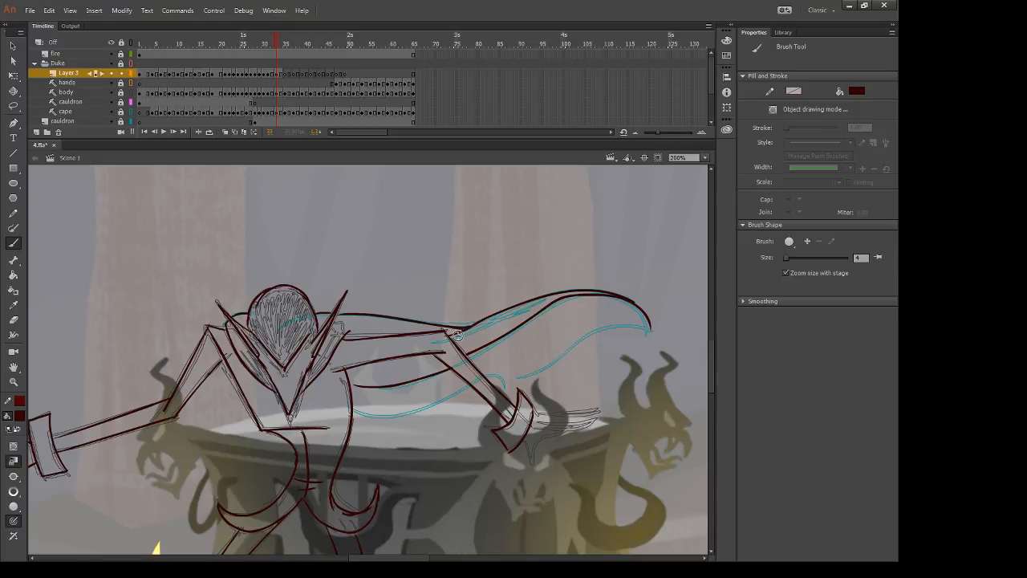
Step: Ink the cape's lower edge from the trailing tip behind the forearm back to the torso
mouse_move(462, 393)
mouse_down()
mouse_move(447, 361)
mouse_move(436, 250)
mouse_up()
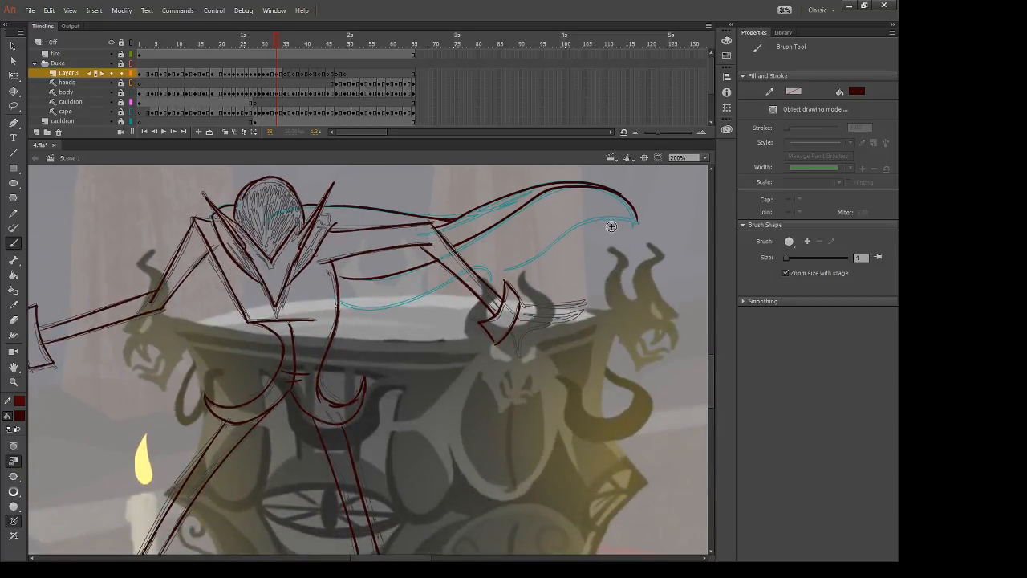
drag(636, 221, 493, 276)
key(ctrl+z)
mouse_move(636, 221)
mouse_down()
mouse_move(565, 232)
mouse_move(491, 276)
mouse_move(466, 268)
mouse_move(365, 312)
mouse_move(348, 306)
mouse_move(439, 301)
mouse_up()
key(e)
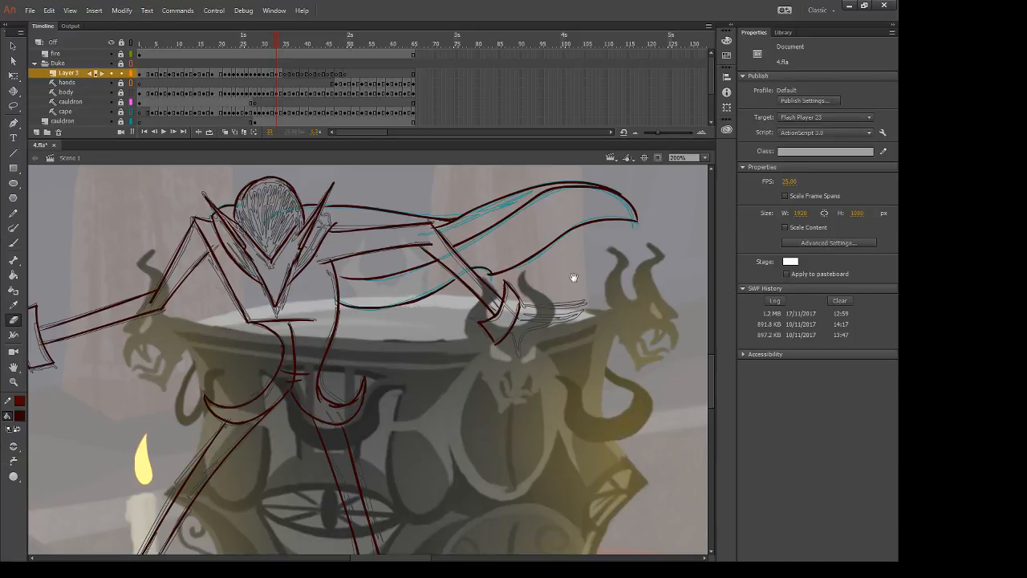
Step: Ink the far hand's thumb and outstretched fingers beyond the cuff
key(b)
drag(504, 329, 521, 364)
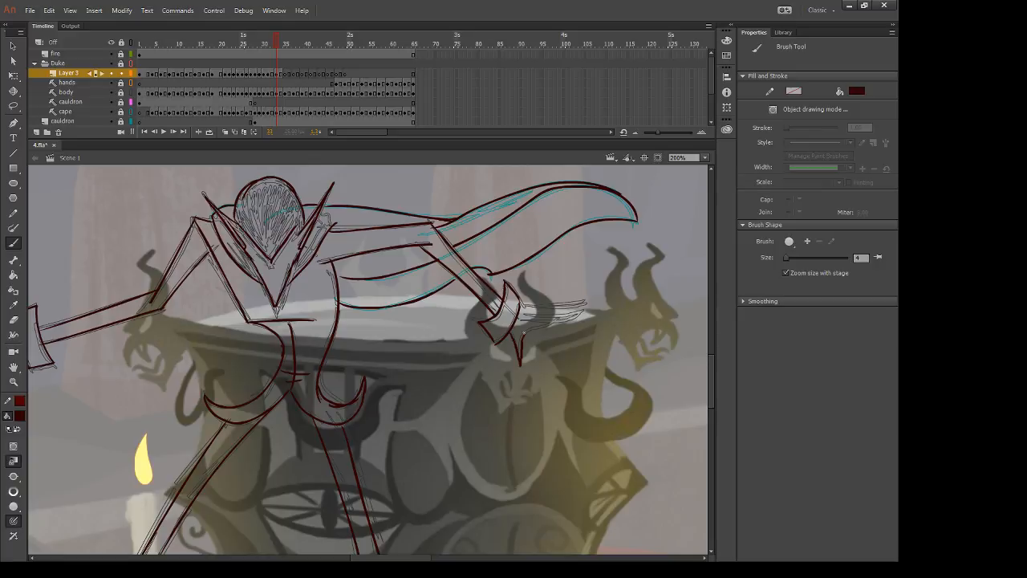
mouse_move(527, 313)
mouse_down()
mouse_move(590, 305)
mouse_move(531, 305)
mouse_move(594, 299)
mouse_up()
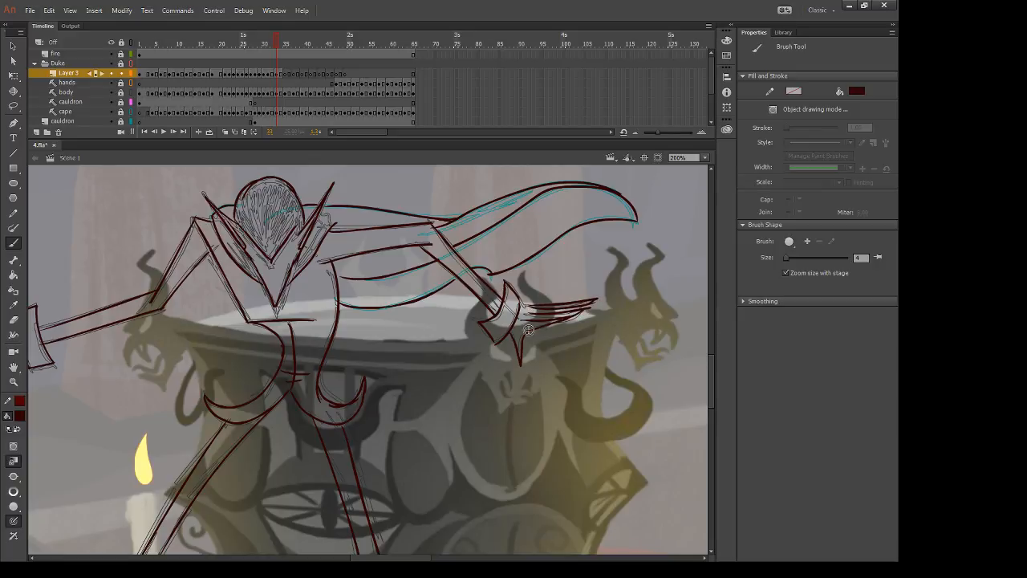
key(period)
key(comma)
Step: Clean up the near thigh's lines above the bent knee with the Eraser
drag(442, 444, 488, 303)
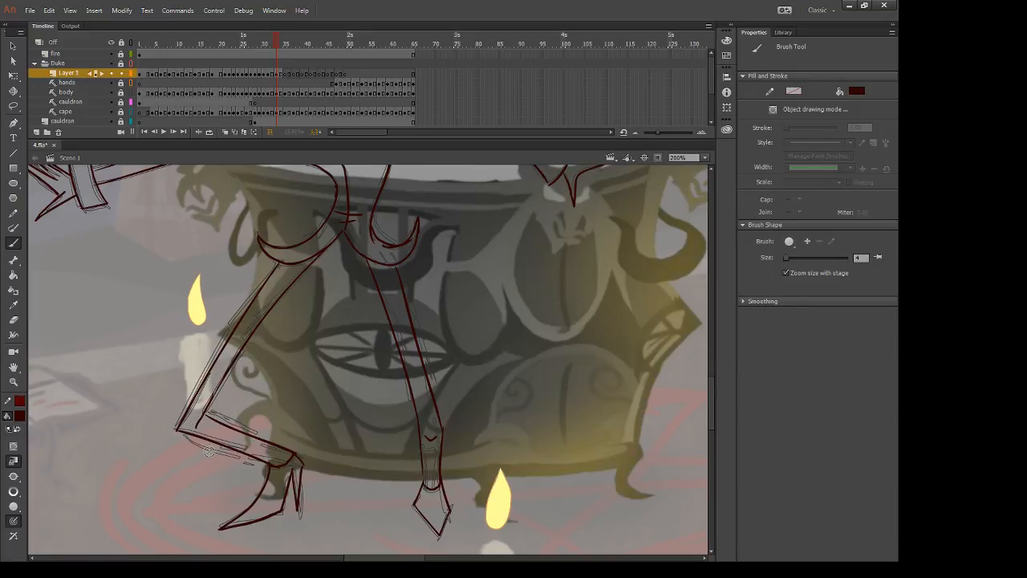
key(e)
key(b)
key(e)
mouse_move(253, 343)
mouse_down()
mouse_move(231, 402)
mouse_move(255, 343)
mouse_move(221, 398)
mouse_up()
drag(241, 347, 224, 389)
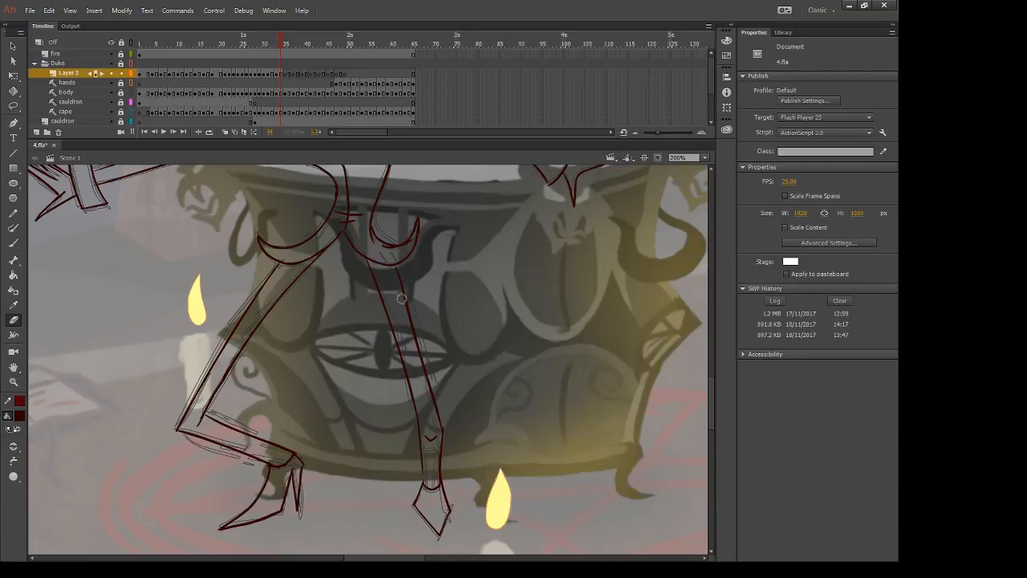
Step: Go to frame 35, enlarge the timeline area and hide the cauldron layer below the Duke folder
key(b)
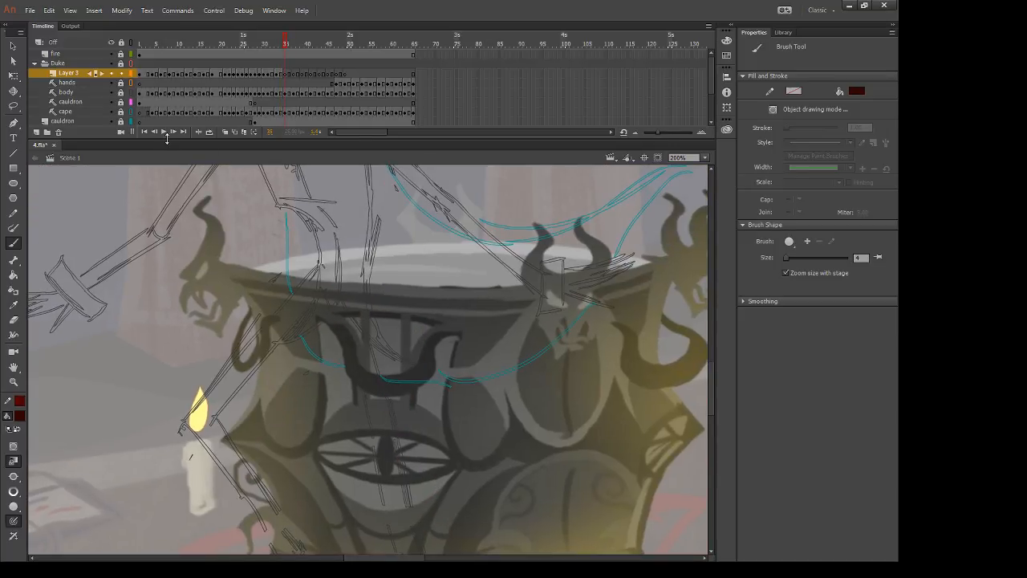
drag(167, 141, 169, 163)
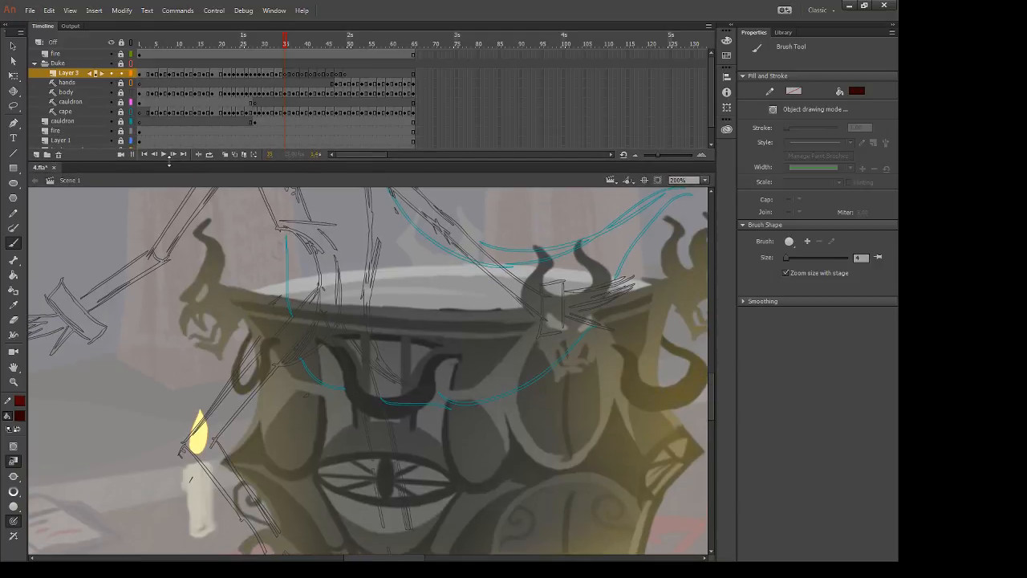
drag(168, 164, 169, 168)
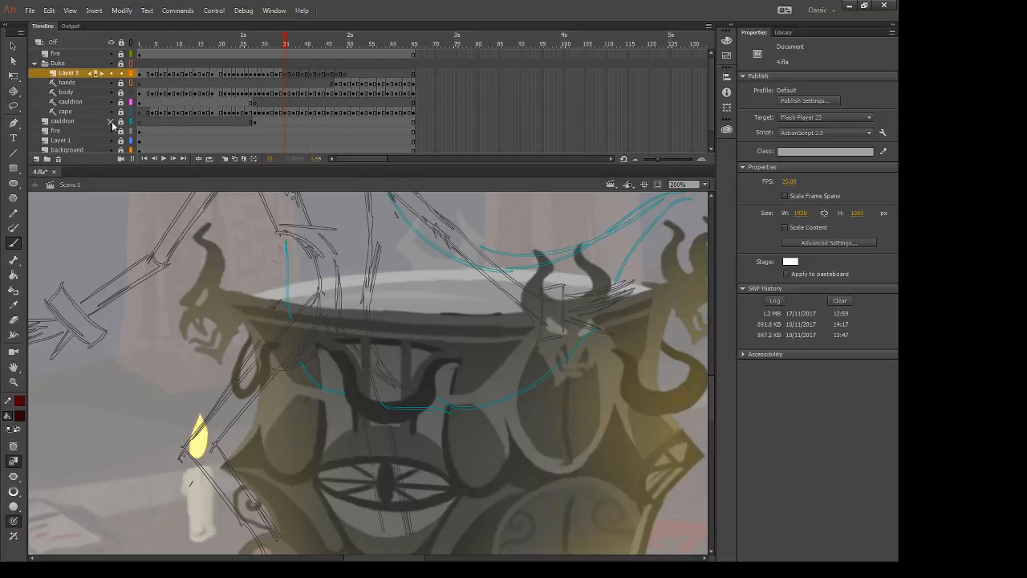
click(111, 121)
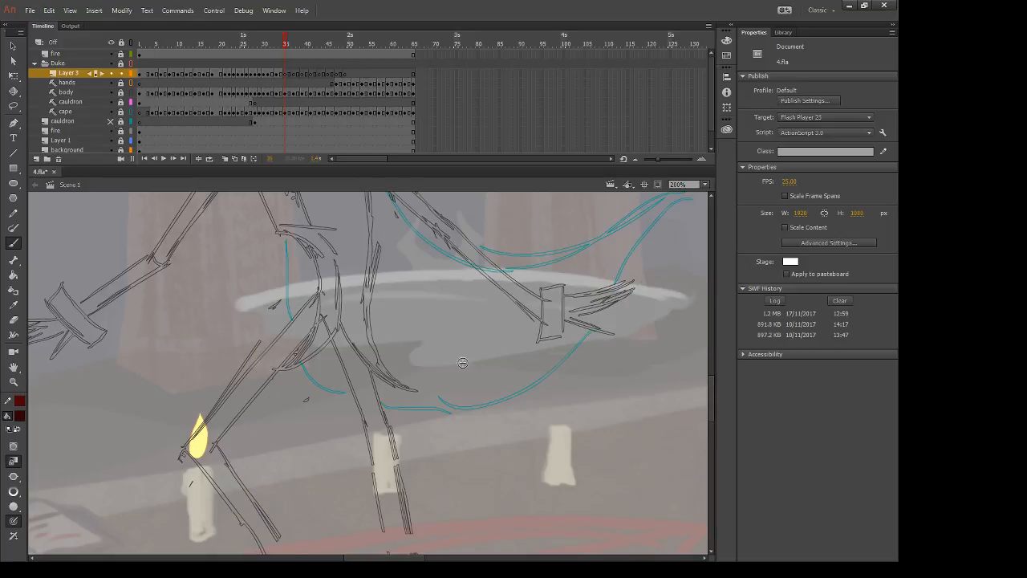
Step: Ink the far foot's ankle line and pointed shoe on frame 35, erasing the overshoot at its side
drag(513, 480, 477, 297)
mouse_move(361, 400)
mouse_down()
mouse_move(385, 392)
mouse_move(362, 466)
mouse_up()
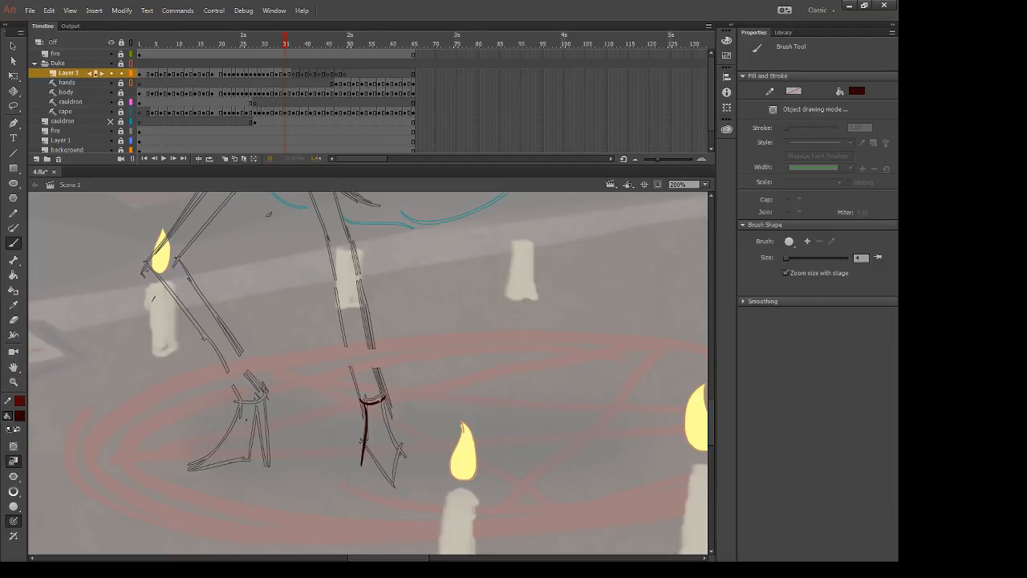
mouse_move(382, 400)
mouse_down()
mouse_move(401, 449)
mouse_move(395, 492)
mouse_up()
drag(404, 448, 393, 486)
key(e)
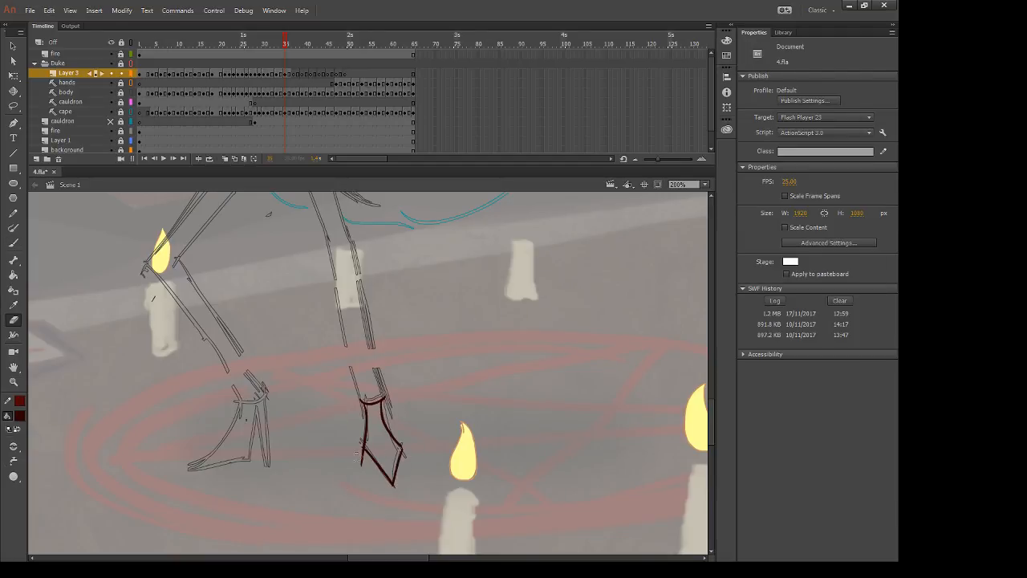
drag(353, 453, 364, 474)
Step: Ink the near shoe's front curve, sole and inner heel line, using the previous frame as reference
key(b)
mouse_move(241, 398)
mouse_down()
mouse_move(220, 446)
mouse_move(185, 471)
mouse_up()
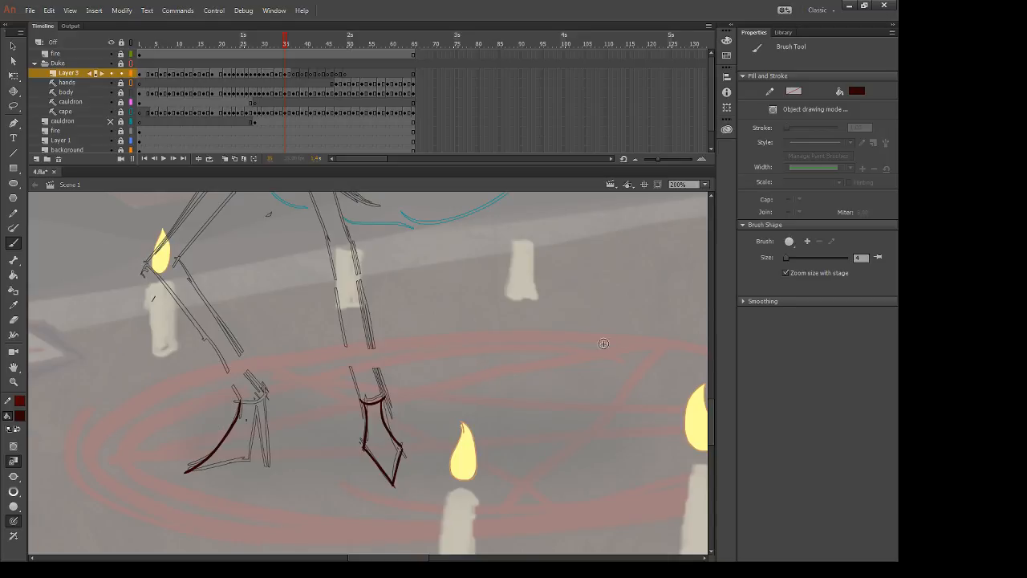
drag(187, 473, 251, 459)
key(ctrl+z)
key(comma)
key(period)
drag(186, 473, 251, 457)
drag(246, 406, 251, 456)
drag(258, 407, 246, 484)
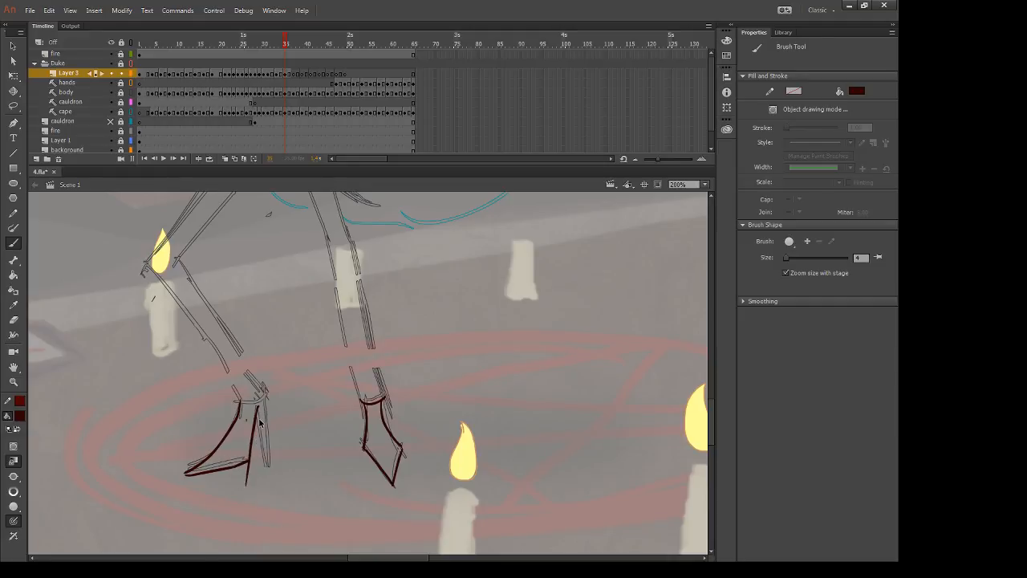
Step: Ink the back line of the near shoe's heel and erase the overshoot below the heel
drag(259, 423, 268, 475)
key(e)
drag(246, 482, 272, 480)
key(b)
drag(265, 396, 271, 495)
key(e)
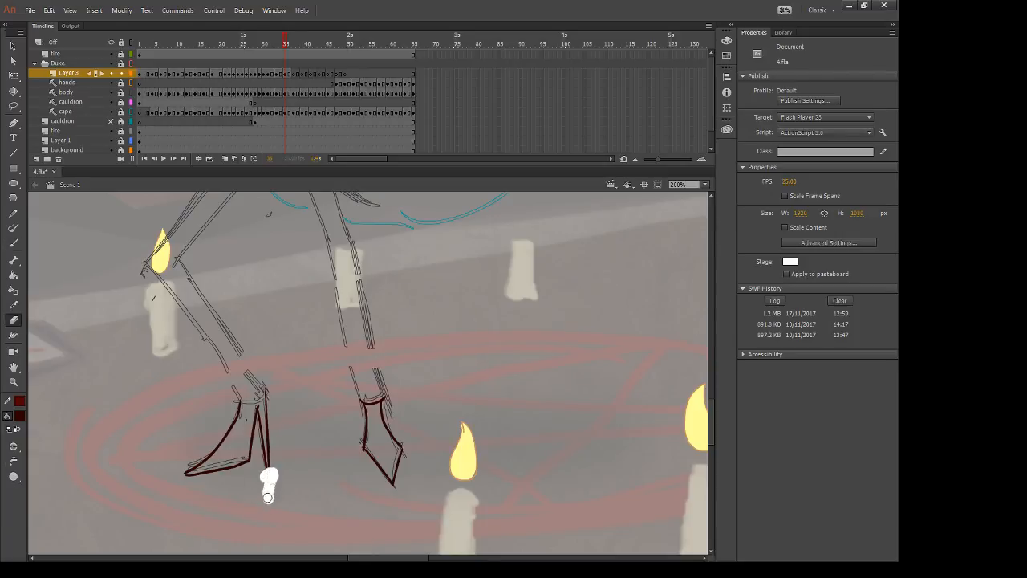
Step: Erase and re-ink the far shoe's outer side, and ink the near shoe's ankle line
key(comma)
key(period)
drag(378, 394, 389, 438)
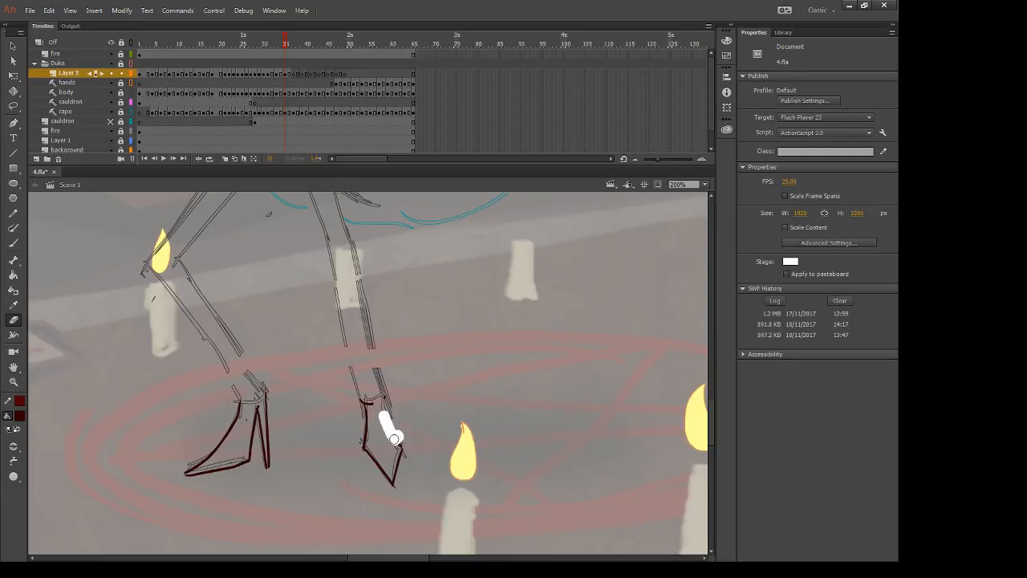
key(b)
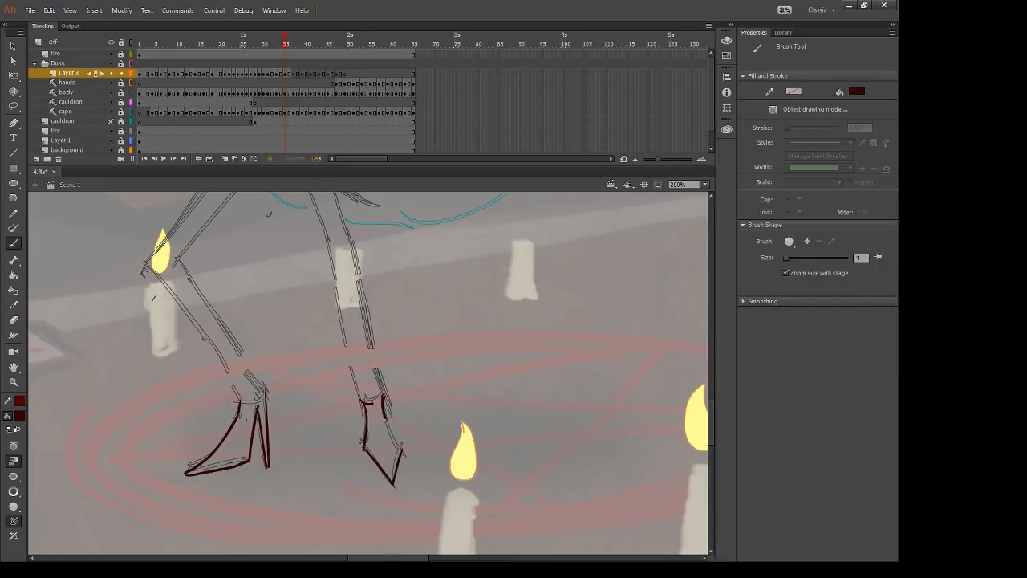
drag(250, 396, 238, 403)
key(e)
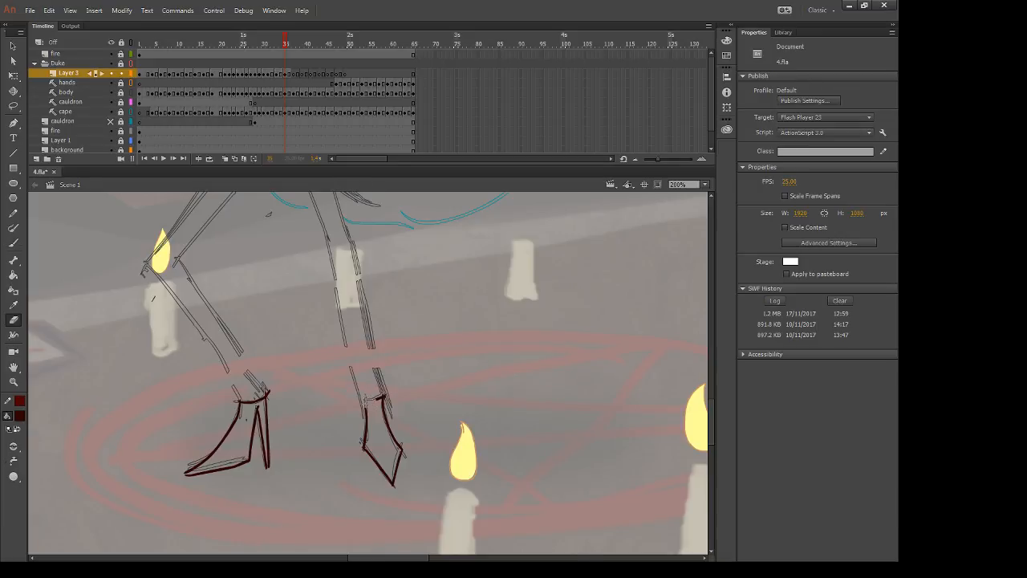
Step: Ink the ankle line of the far pointed shoe on frame 35, checking the legs against the previous frame
key(b)
drag(362, 396, 384, 393)
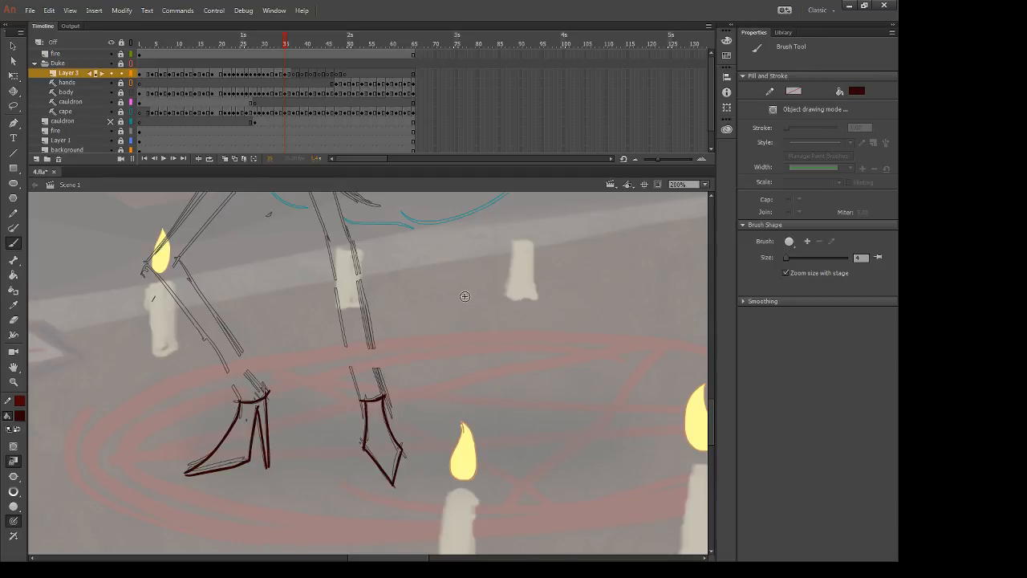
scroll(478, 345, up, 3)
key(comma)
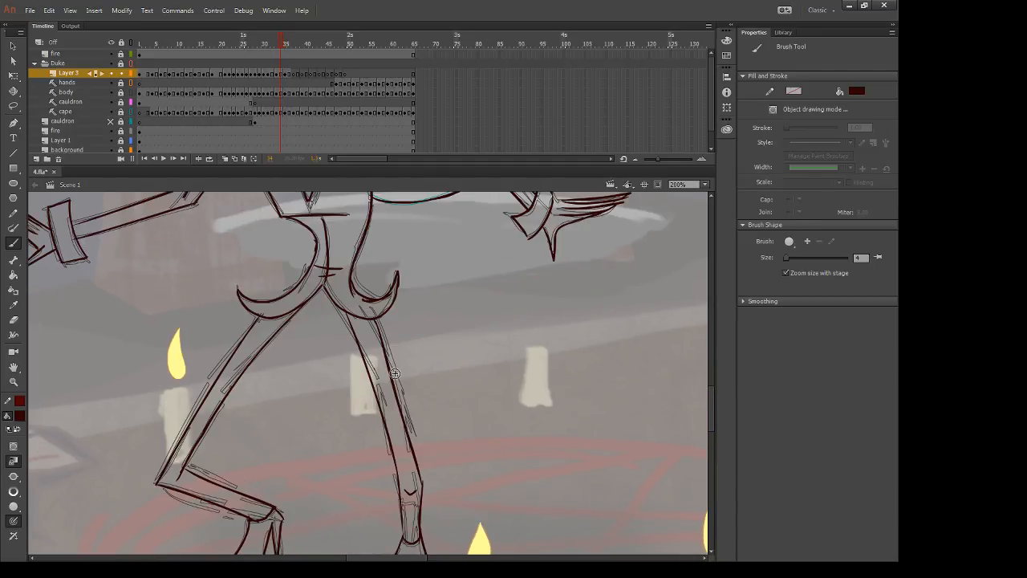
key(period)
Step: Ink the curved edges of the coat's front tail, from the waist down to its tip over the bent leg
scroll(394, 373, up, 3)
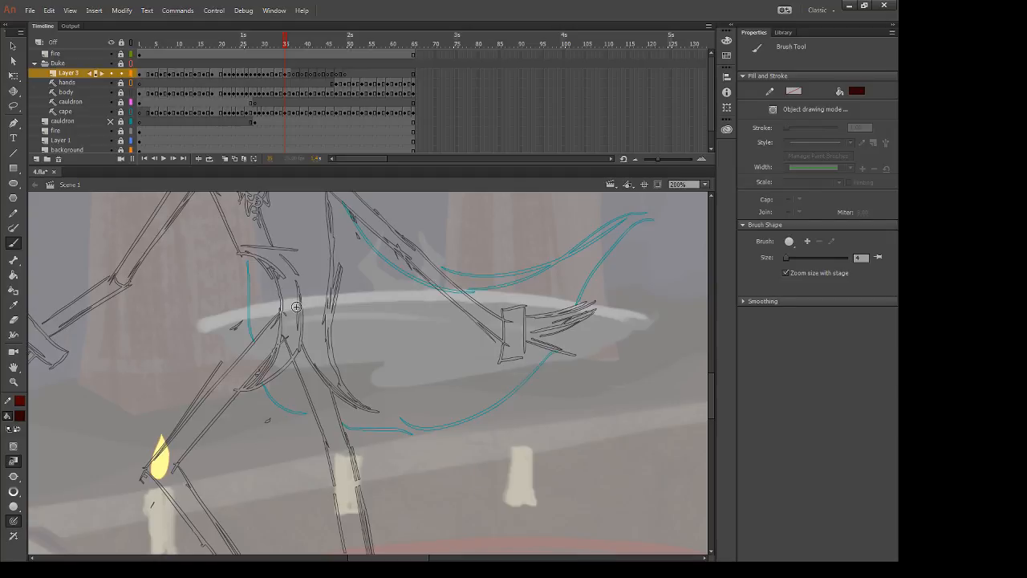
drag(284, 257, 296, 359)
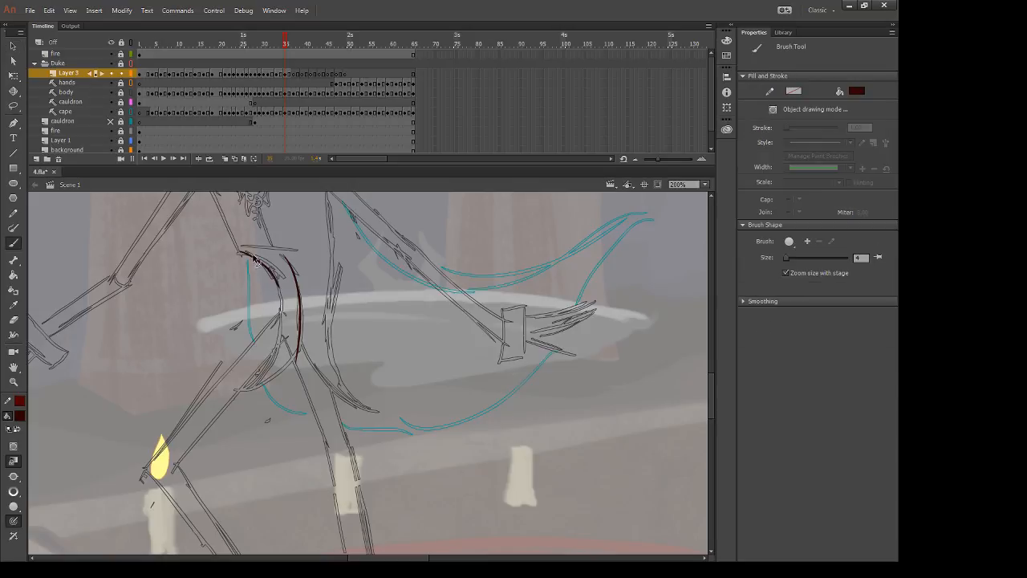
drag(240, 251, 283, 279)
drag(247, 387, 239, 391)
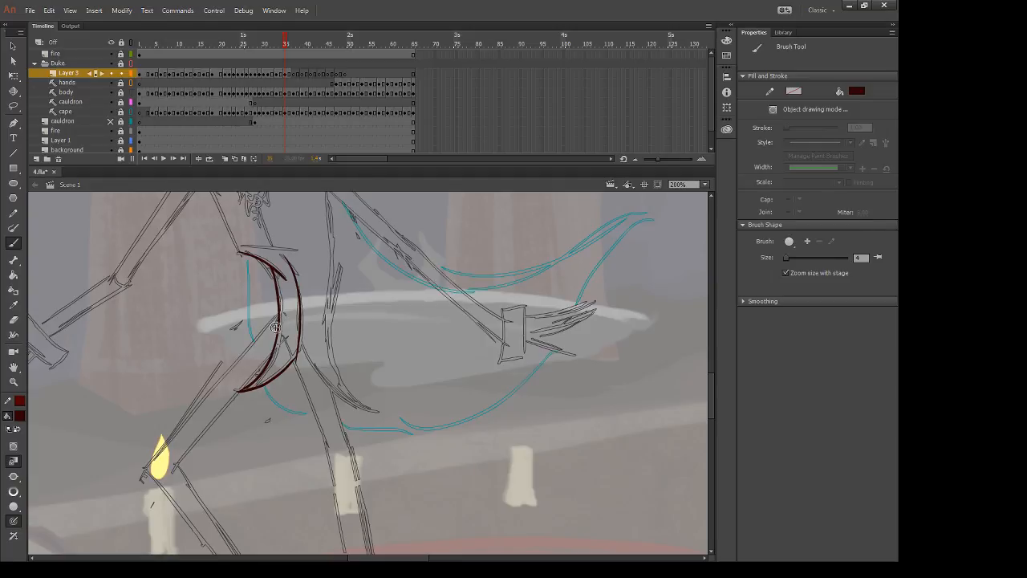
Step: Ink both thigh lines of the bent near leg and erase their overshoot past the knee
mouse_move(276, 318)
mouse_down()
mouse_move(138, 508)
mouse_move(122, 504)
mouse_up()
key(ctrl+z)
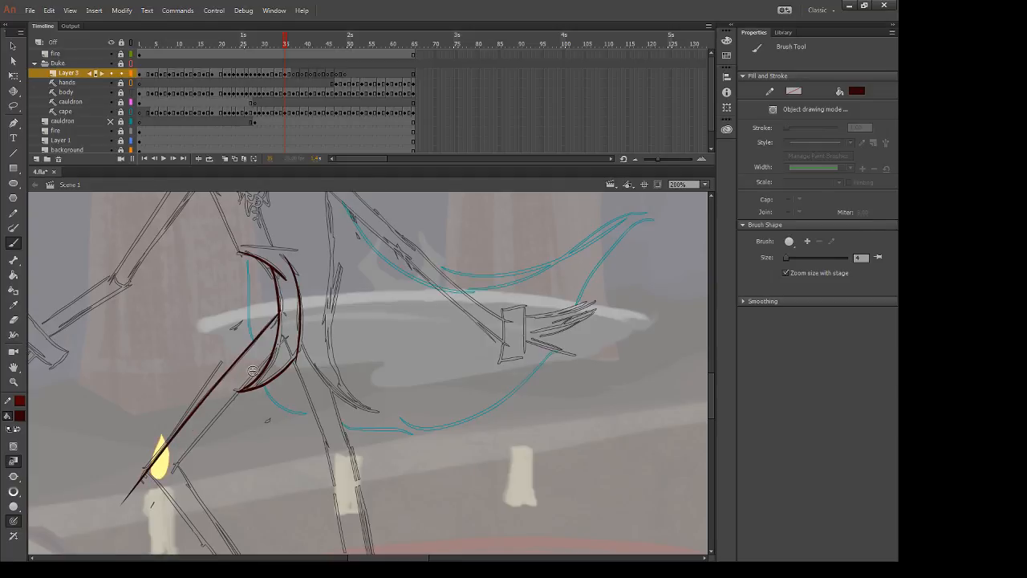
mouse_move(268, 350)
mouse_down()
mouse_move(189, 456)
mouse_move(179, 505)
mouse_move(172, 470)
mouse_move(158, 495)
mouse_up()
key(ctrl+z)
key(ctrl+z)
key(e)
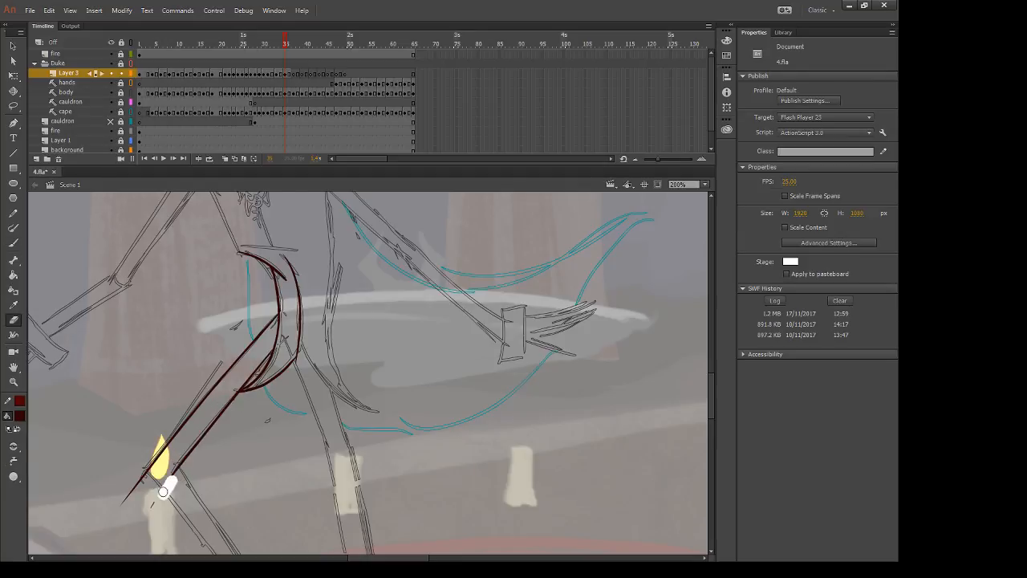
scroll(164, 486, down, 4)
Step: Ink both shin lines of the near leg from knee to ankle, erasing the overshoot at the ankle and knee
mouse_move(146, 346)
mouse_down()
mouse_move(122, 377)
mouse_move(148, 345)
mouse_move(242, 467)
mouse_up()
key(b)
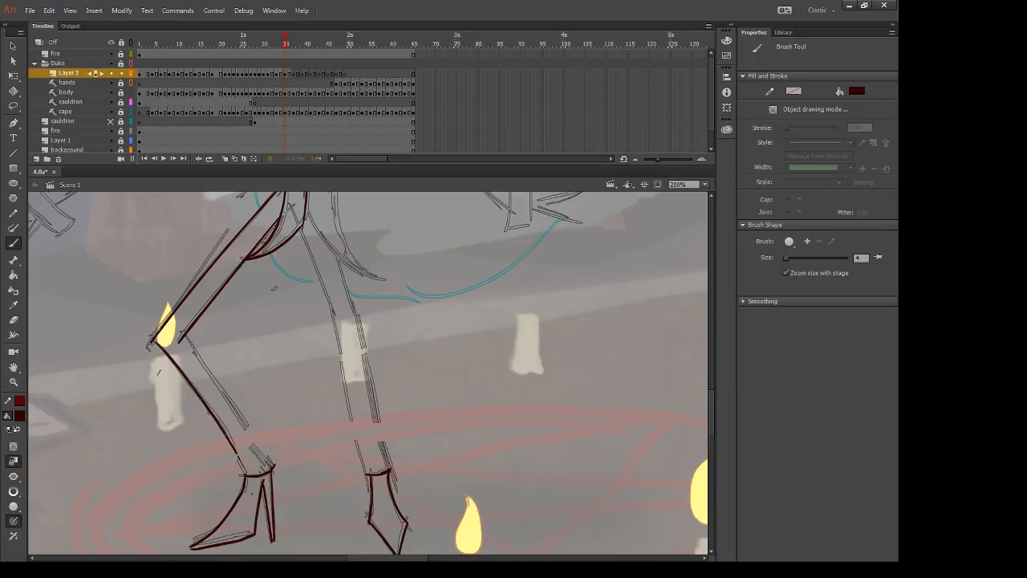
drag(190, 344, 273, 471)
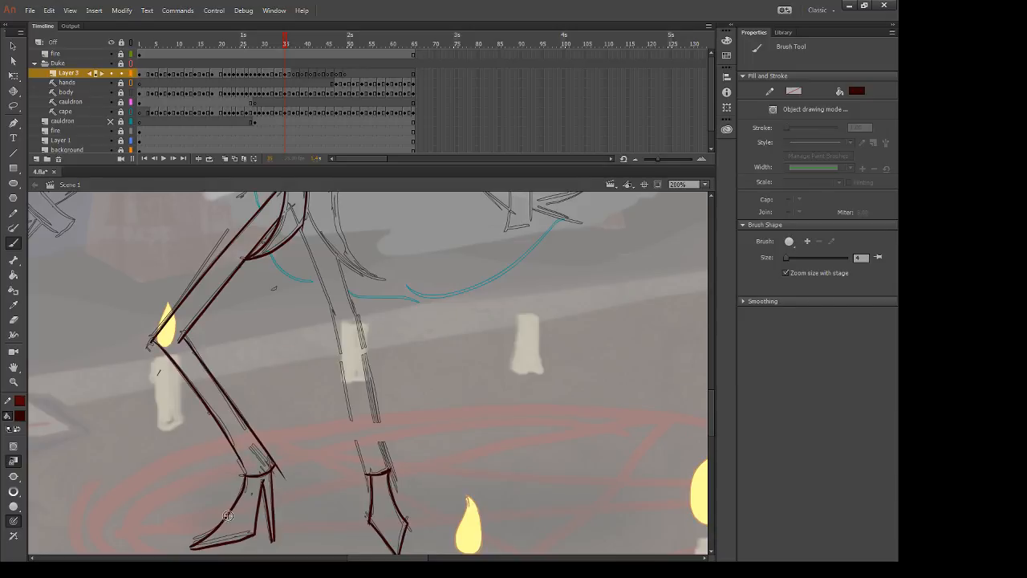
key(e)
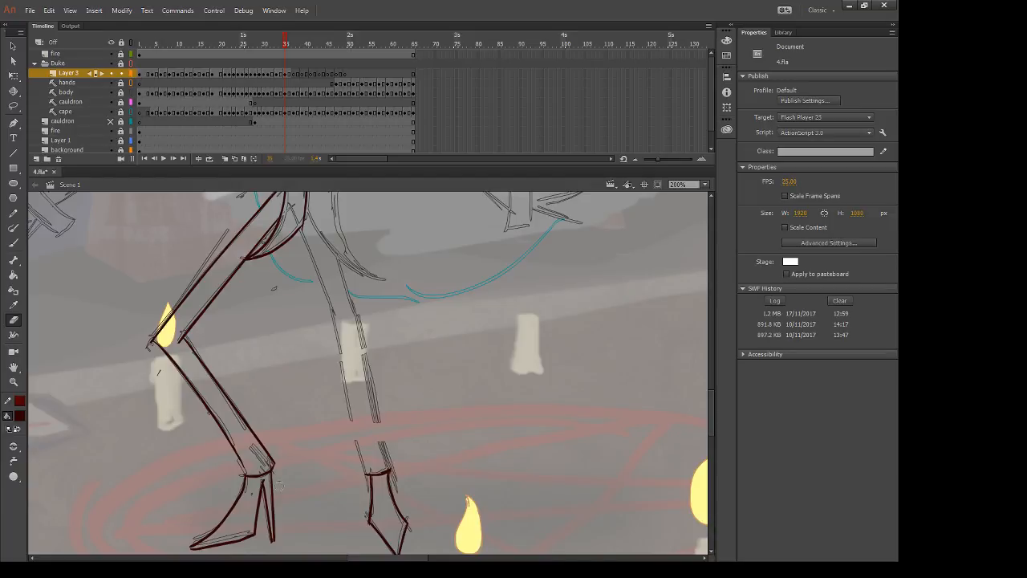
key(b)
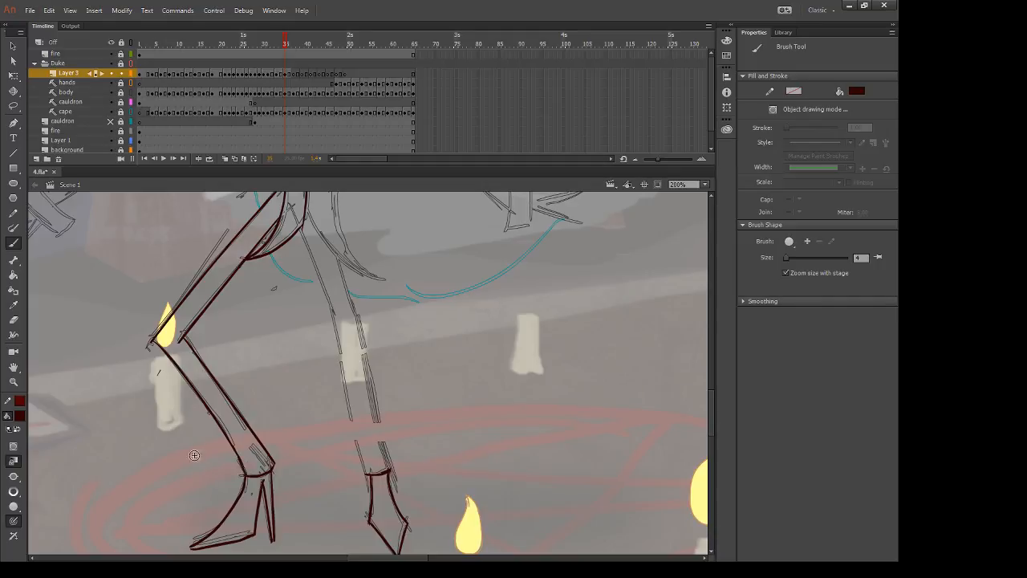
key(e)
mouse_move(138, 332)
mouse_down()
mouse_move(160, 387)
mouse_move(141, 338)
mouse_up()
Step: Ink both long side lines of the straight far leg down to the ankle, checking against the previous frame
key(b)
drag(299, 232, 340, 337)
drag(325, 239, 363, 338)
drag(333, 241, 385, 470)
key(ctrl+z)
drag(362, 334, 390, 472)
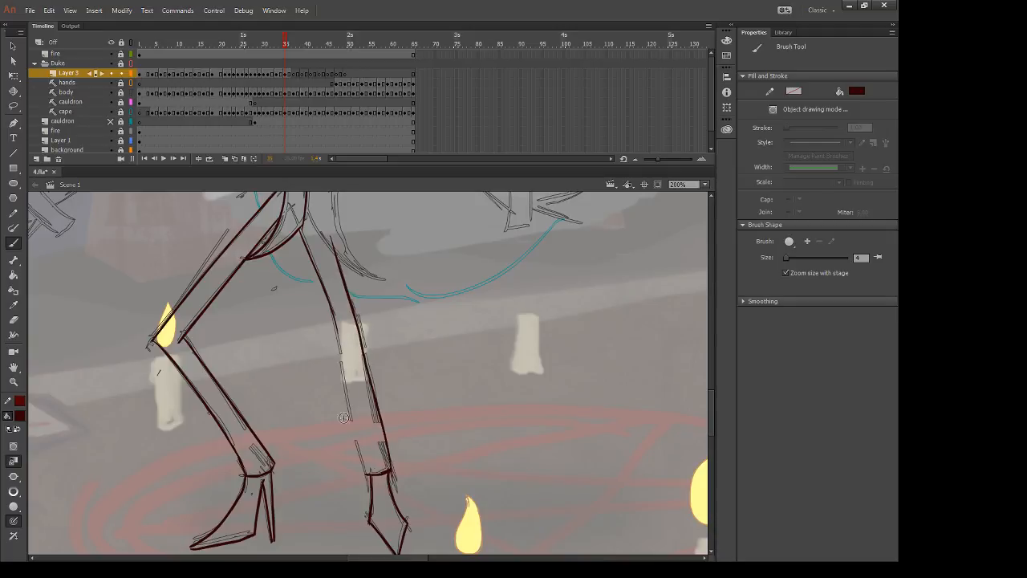
drag(334, 315, 365, 487)
key(e)
key(comma)
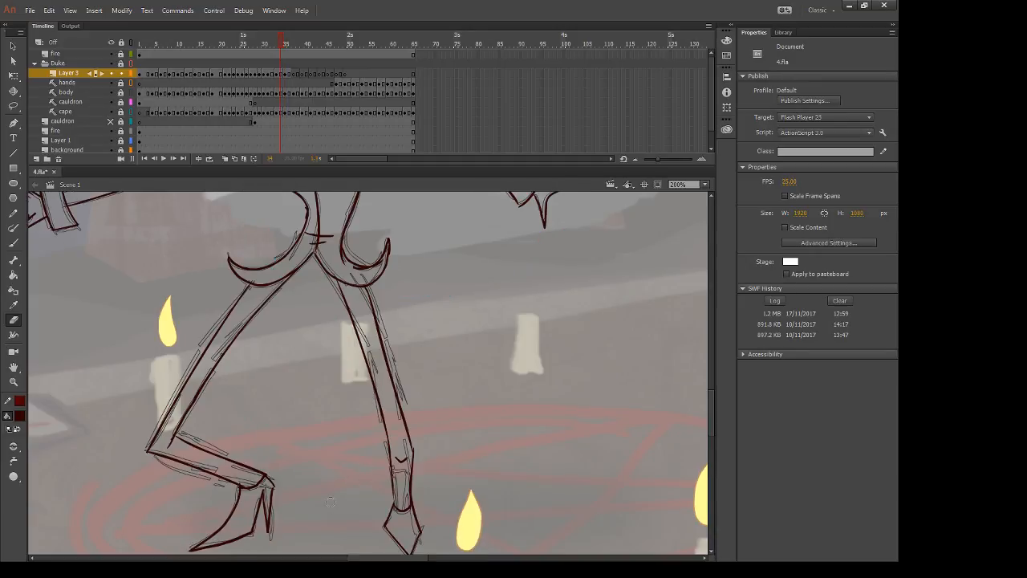
key(period)
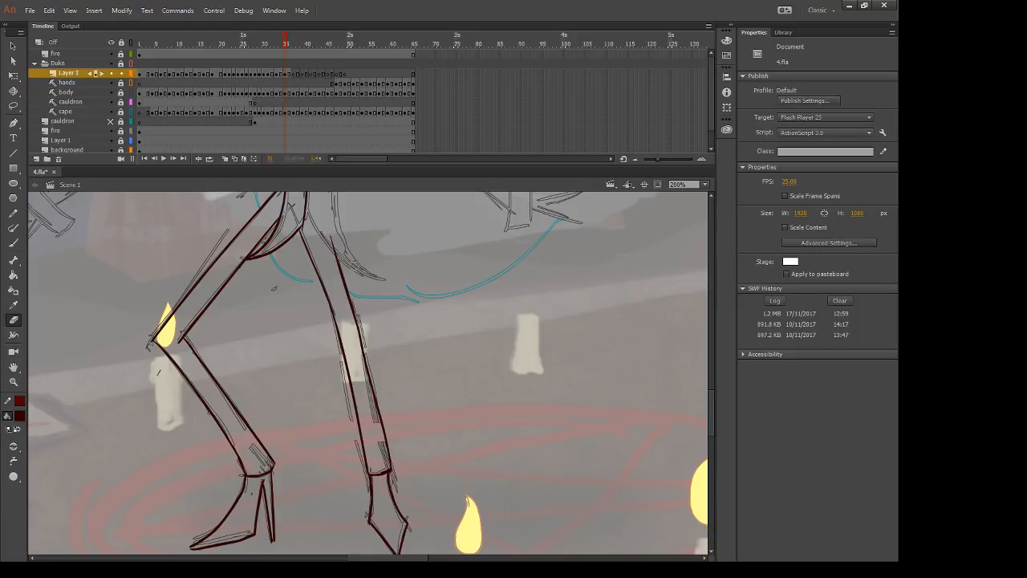
Step: Ink the inner edge of the coat's rear tail over the far thigh, cleaning up and re-inking its upper end
drag(426, 268, 450, 466)
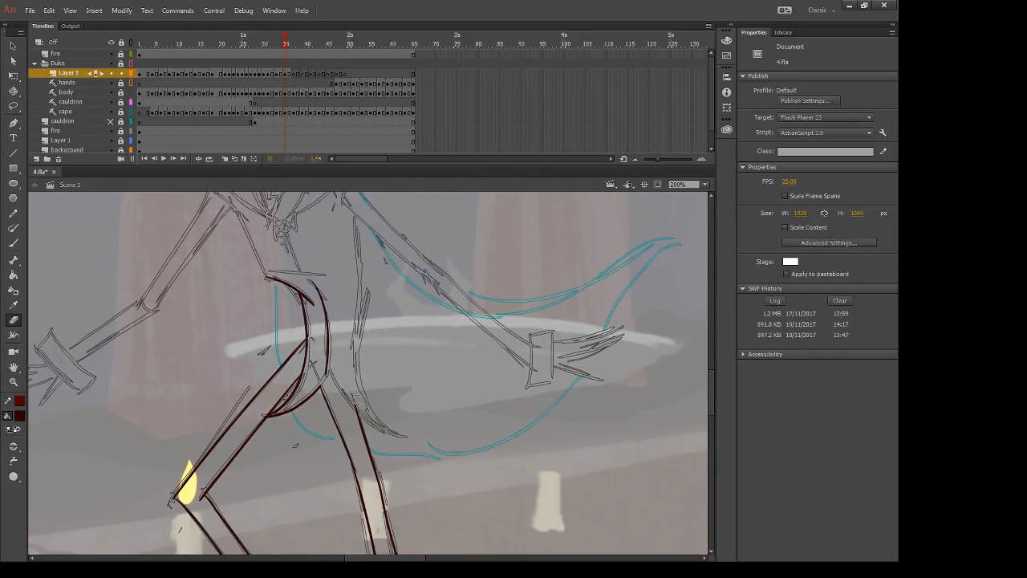
mouse_move(348, 386)
mouse_down()
mouse_move(386, 430)
mouse_move(413, 438)
mouse_up()
key(b)
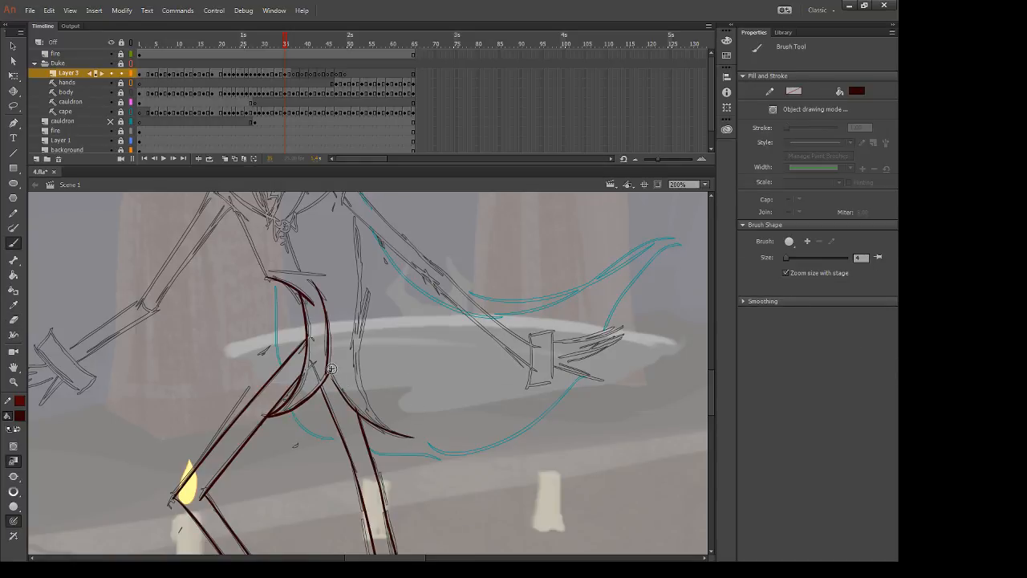
key(e)
key(b)
key(e)
drag(335, 368, 338, 394)
key(b)
key(comma)
key(period)
drag(328, 375, 367, 422)
Step: Erase and re-ink the inner curve of the coat's front tail below the waist, using the previous frame as reference
key(e)
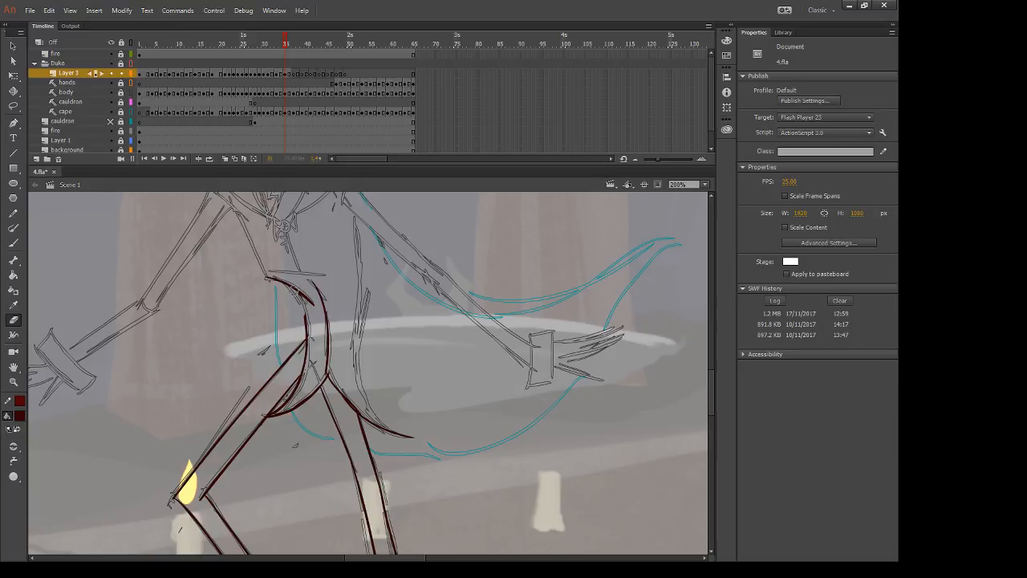
mouse_move(296, 331)
mouse_down()
mouse_move(310, 353)
mouse_move(306, 320)
mouse_move(292, 317)
mouse_up()
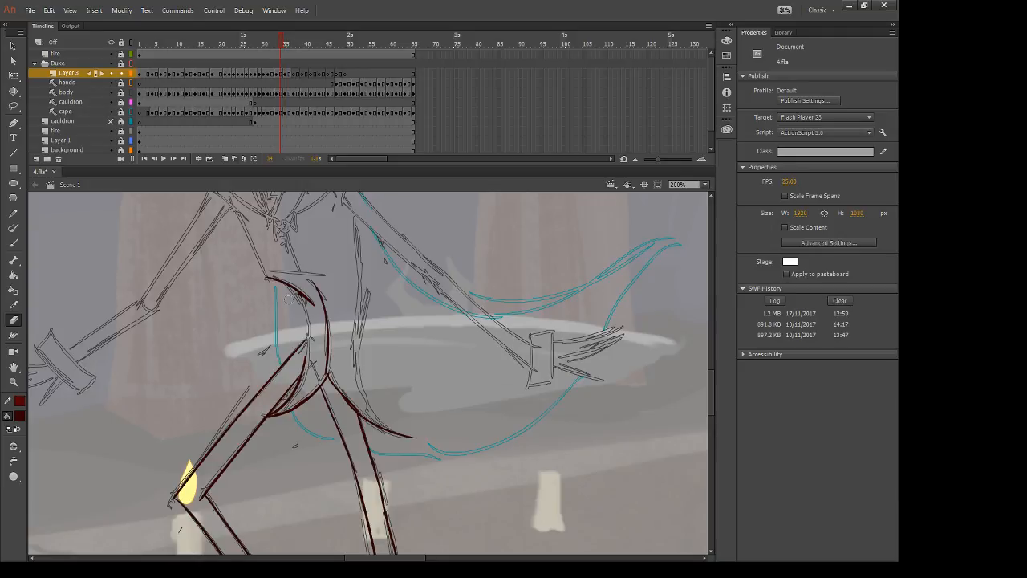
key(comma)
key(period)
key(b)
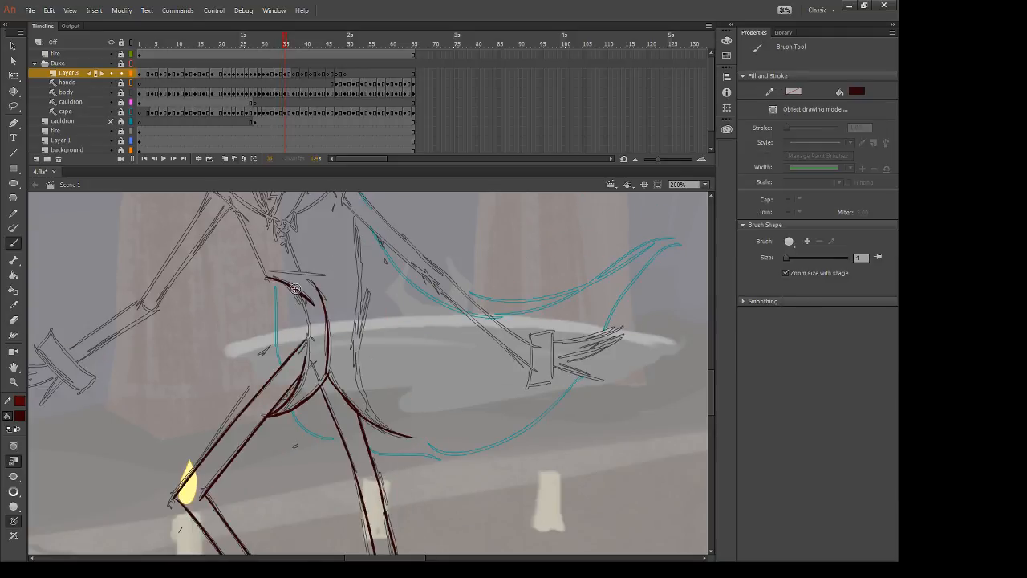
drag(298, 287, 308, 355)
Step: Ink the torso's front line from shoulder to waist, erase its overshoot, and ink the coat's waist line
scroll(269, 366, up, 3)
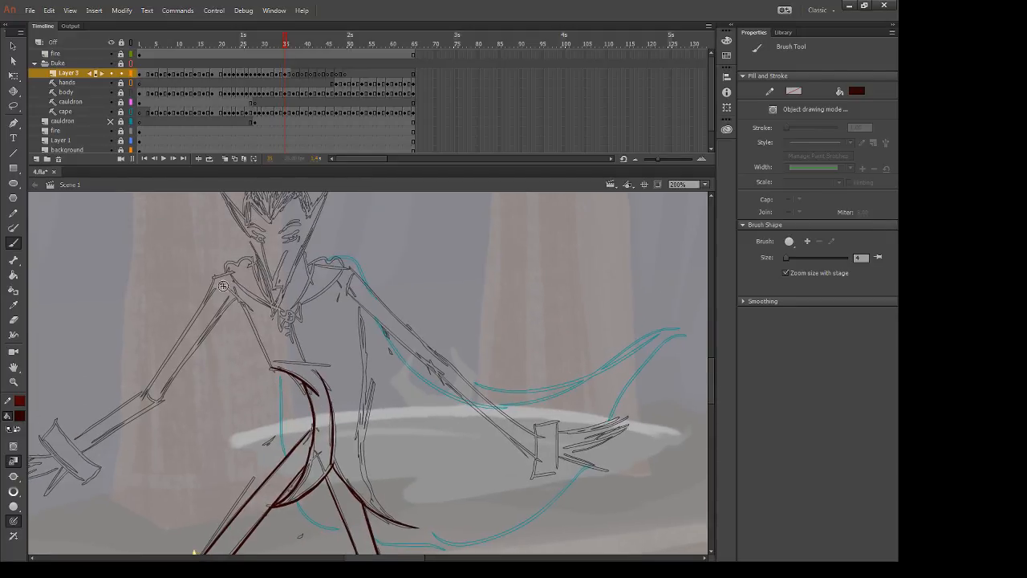
drag(210, 278, 251, 317)
key(ctrl+z)
mouse_move(209, 279)
mouse_down()
mouse_move(242, 307)
mouse_move(274, 393)
mouse_up()
key(ctrl+z)
drag(230, 287, 278, 393)
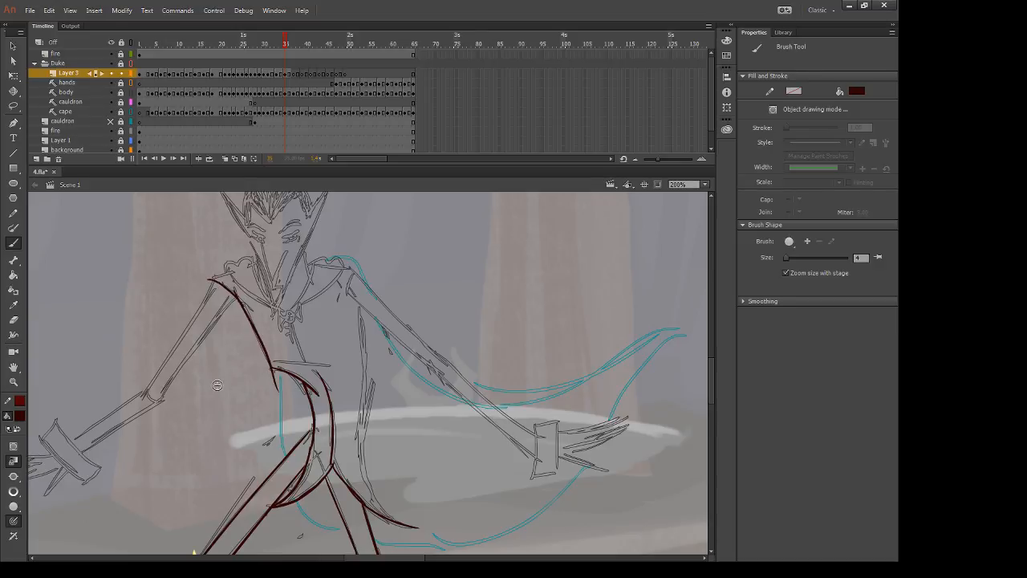
key(e)
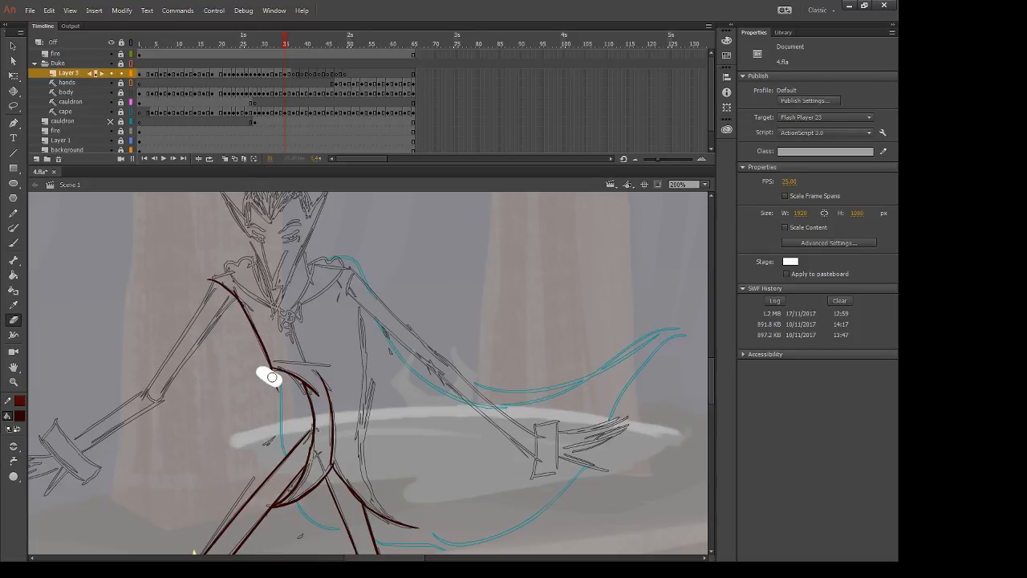
drag(272, 377, 285, 401)
drag(259, 370, 337, 368)
Step: Ink the torso's back line from the armpit, a short fold at the hip, and the rear tail's outer edge
key(b)
mouse_move(360, 304)
mouse_down()
mouse_move(363, 485)
mouse_move(365, 337)
mouse_up()
key(ctrl+z)
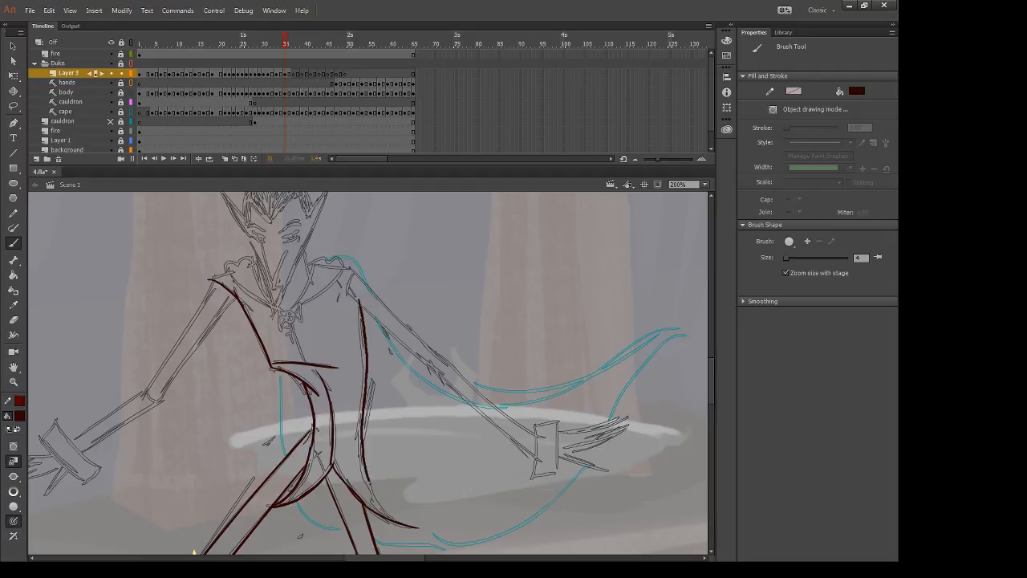
drag(377, 504, 384, 509)
drag(363, 393, 356, 446)
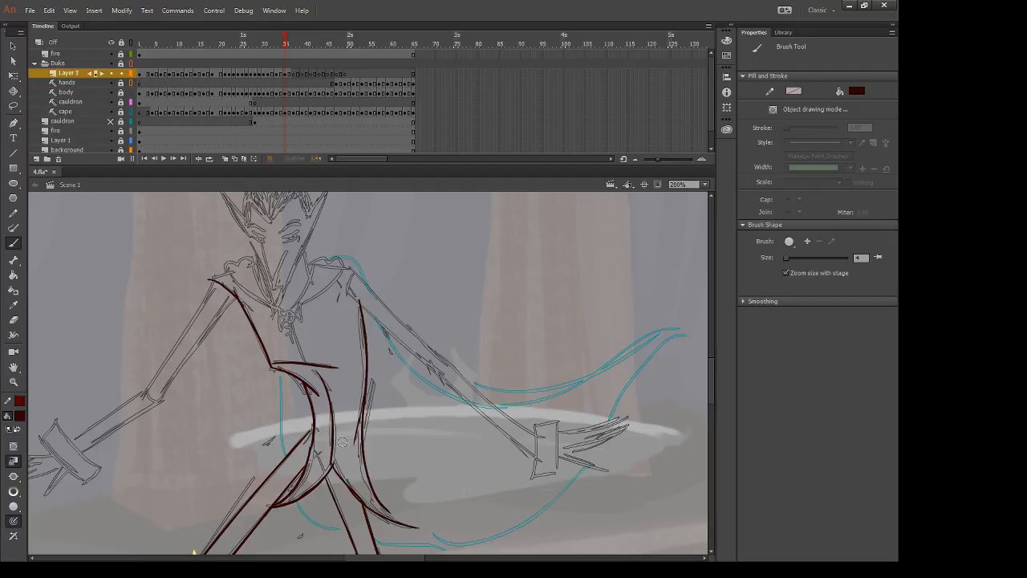
key(ctrl+z)
drag(362, 393, 357, 446)
key(e)
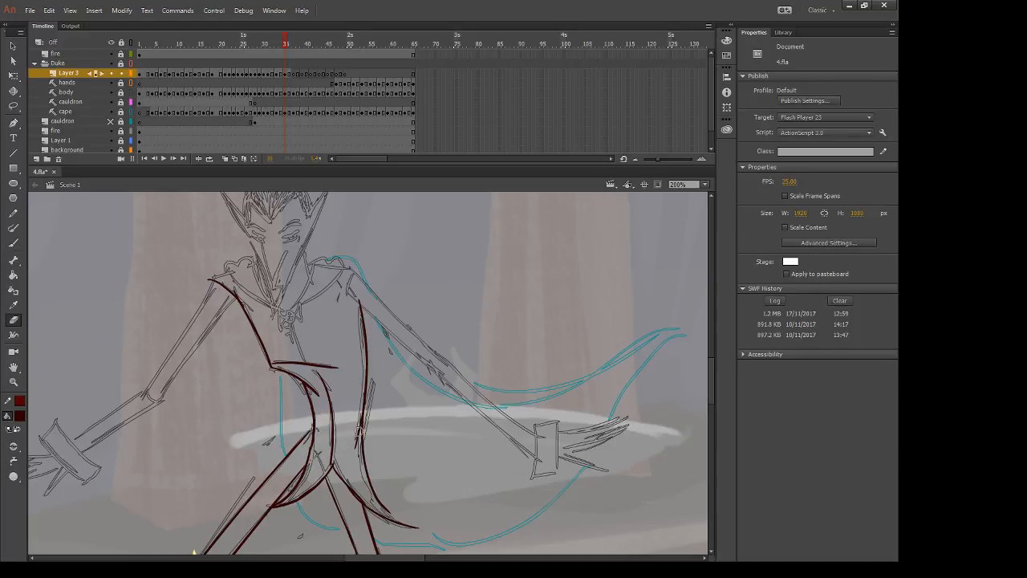
mouse_move(362, 443)
mouse_down()
mouse_move(371, 492)
mouse_move(398, 519)
mouse_up()
Step: Rework the hip join where the torso's back line overlaps the outer edge of the rear tail
key(b)
mouse_move(361, 413)
mouse_down()
mouse_move(368, 499)
mouse_move(384, 524)
mouse_move(355, 457)
mouse_up()
key(ctrl+z)
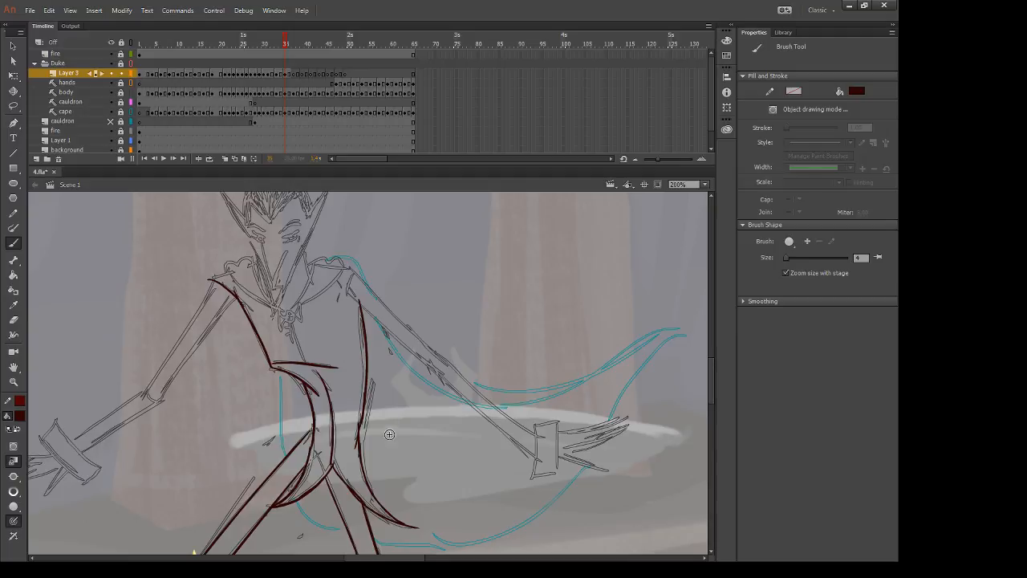
drag(389, 434, 434, 427)
key(ctrl+z)
drag(366, 411, 350, 456)
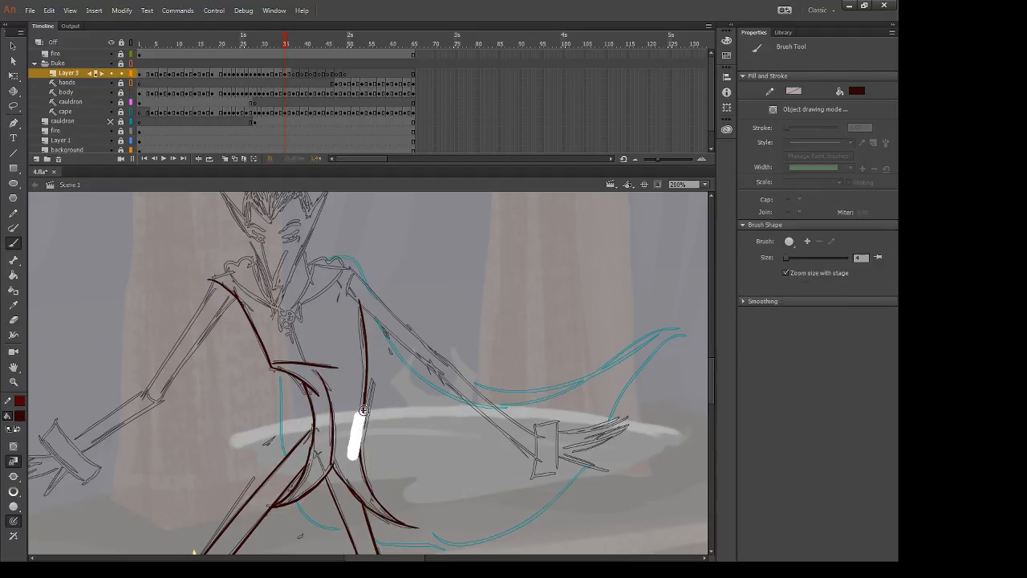
drag(363, 401, 355, 455)
key(ctrl+z)
key(ctrl+z)
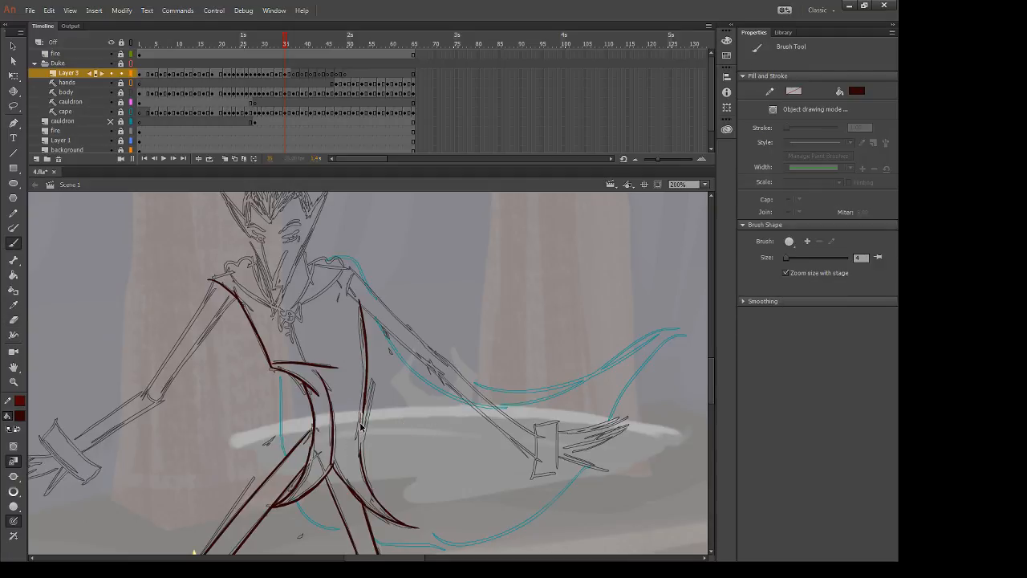
drag(366, 399, 352, 465)
key(ctrl+z)
mouse_move(366, 400)
mouse_down()
mouse_move(335, 476)
mouse_move(358, 428)
mouse_move(361, 469)
mouse_up()
key(ctrl+z)
drag(361, 427, 363, 471)
key(ctrl+z)
drag(362, 422, 363, 475)
Step: Ink the cape's front edge below the waist and its lower edge between the legs
drag(280, 372, 284, 461)
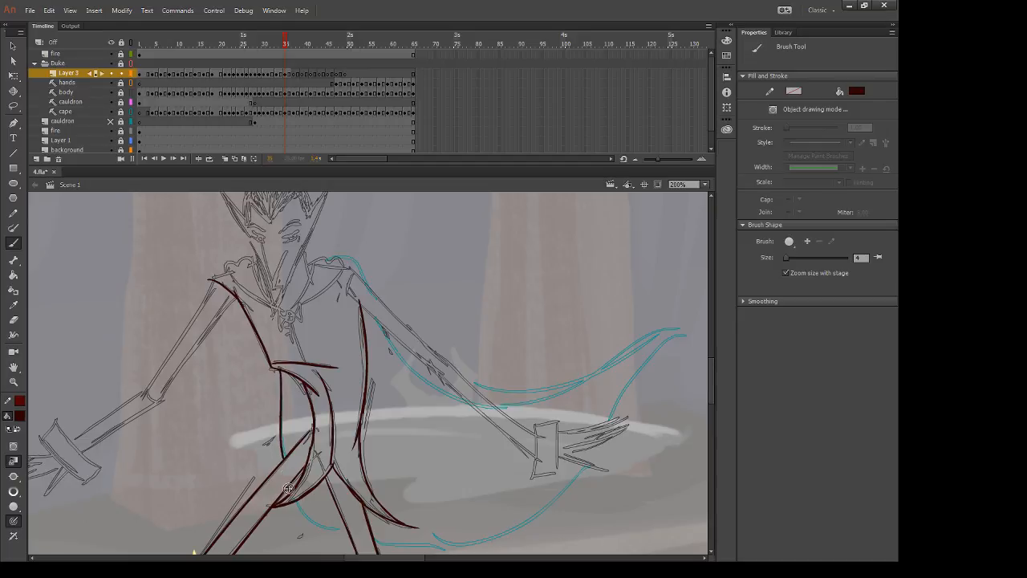
drag(295, 504, 354, 537)
Step: Ink both edges of the front arm's upper section from the shoulder to the elbow
drag(325, 456, 477, 419)
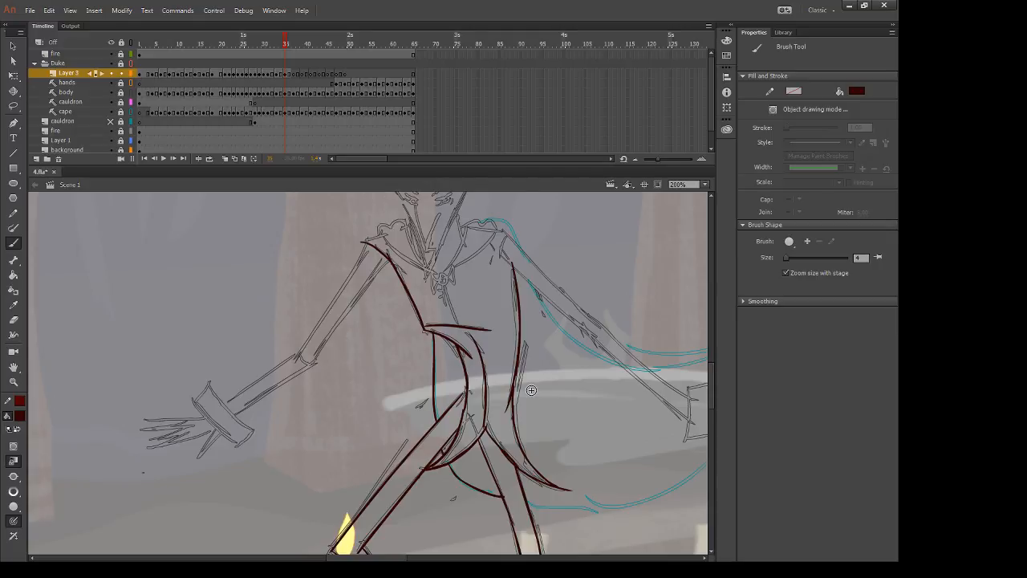
key(comma)
key(period)
drag(365, 238, 277, 387)
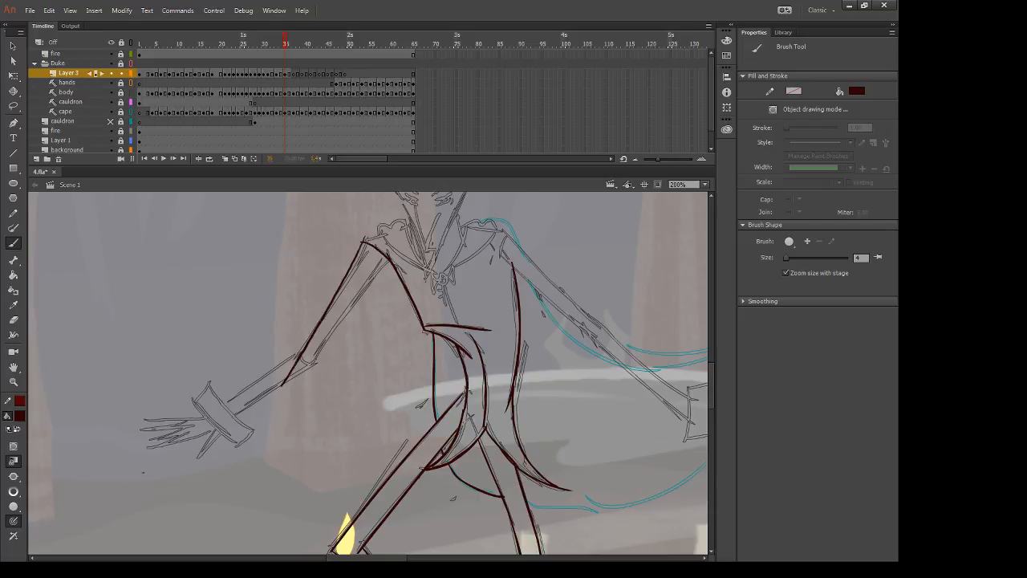
key(ctrl+z)
drag(364, 239, 282, 384)
key(ctrl+z)
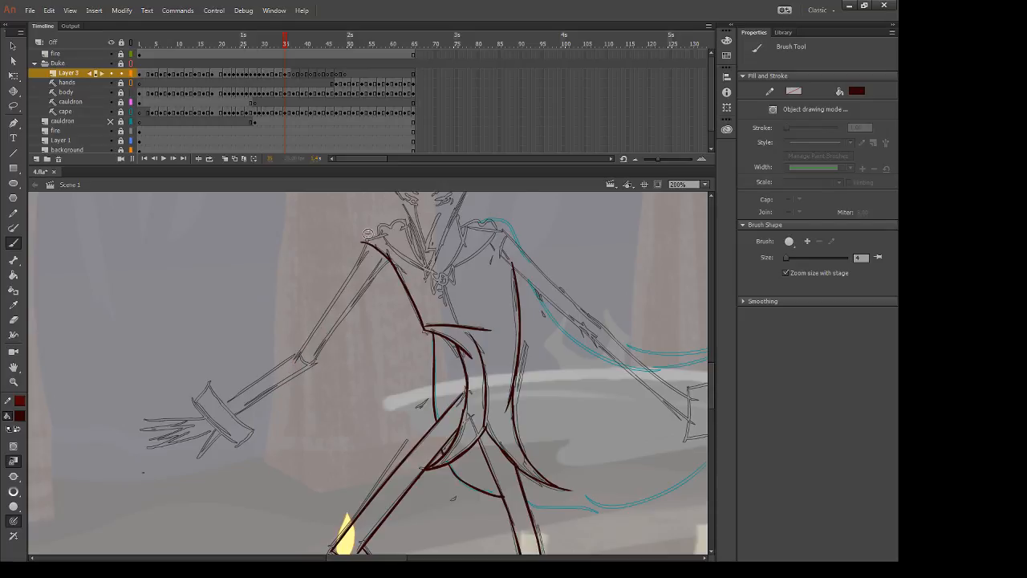
drag(367, 234, 287, 370)
drag(392, 256, 288, 391)
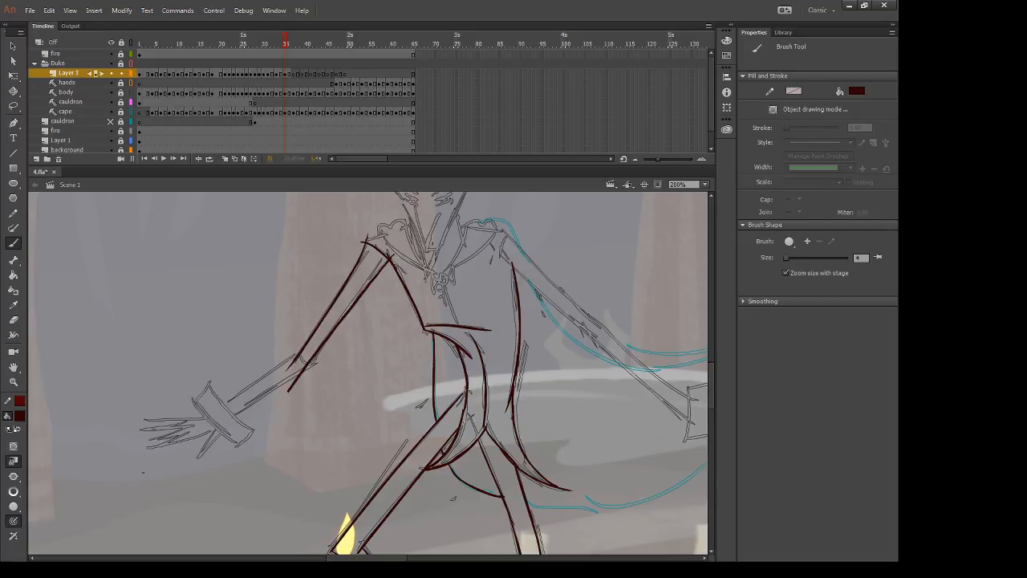
key(ctrl+z)
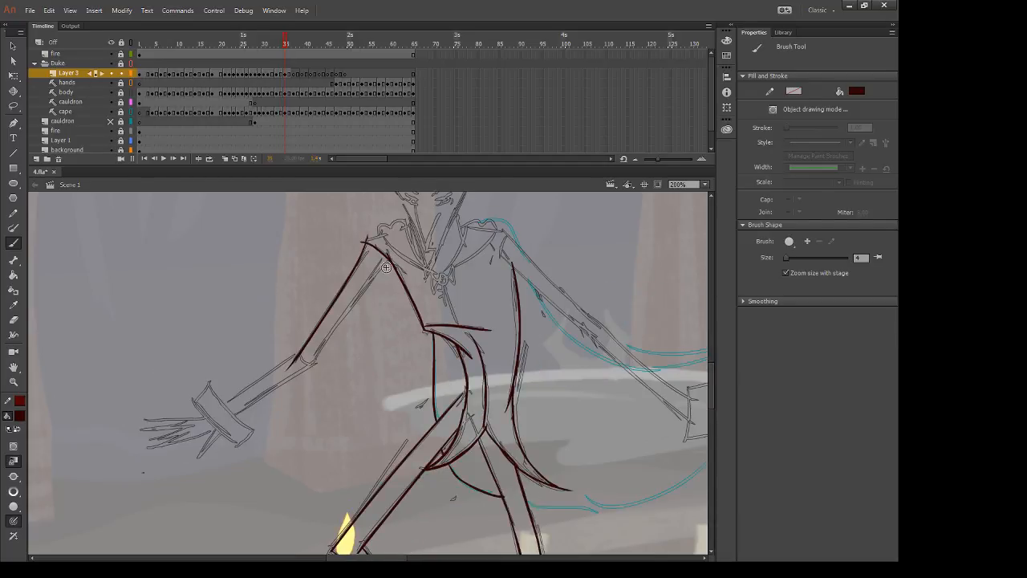
drag(389, 261, 290, 404)
Step: Erase the overshoot at the front elbow and ink both forearm edges, trimming them where they meet the cuff
key(e)
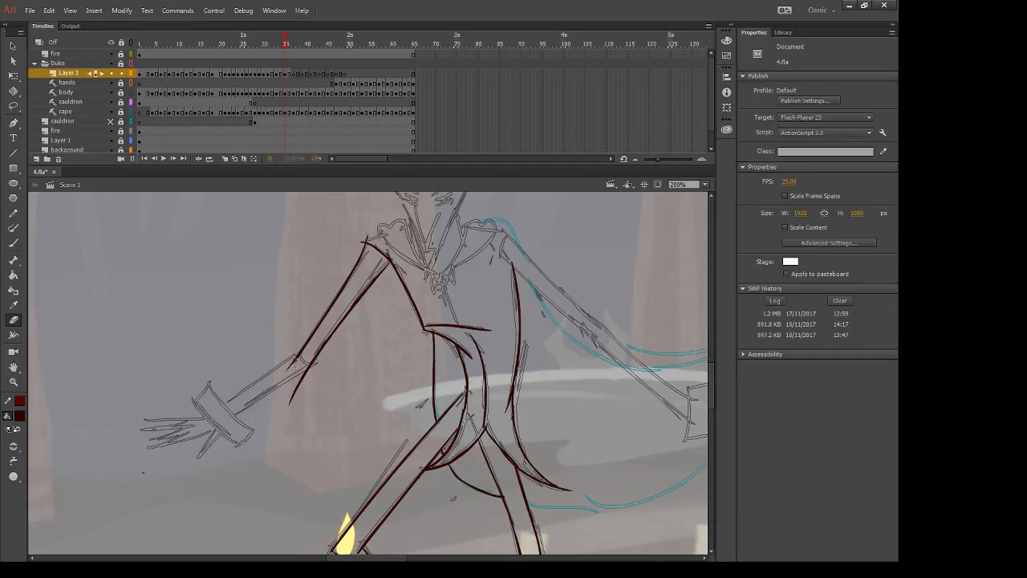
drag(294, 364, 271, 390)
key(b)
mouse_move(300, 350)
mouse_down()
mouse_move(210, 409)
mouse_move(312, 366)
mouse_move(190, 448)
mouse_up()
key(e)
mouse_move(209, 395)
mouse_down()
mouse_move(232, 425)
mouse_move(217, 405)
mouse_move(228, 437)
mouse_move(196, 426)
mouse_up()
Step: Ink the outline of the front arm's cuff over the sketch
key(b)
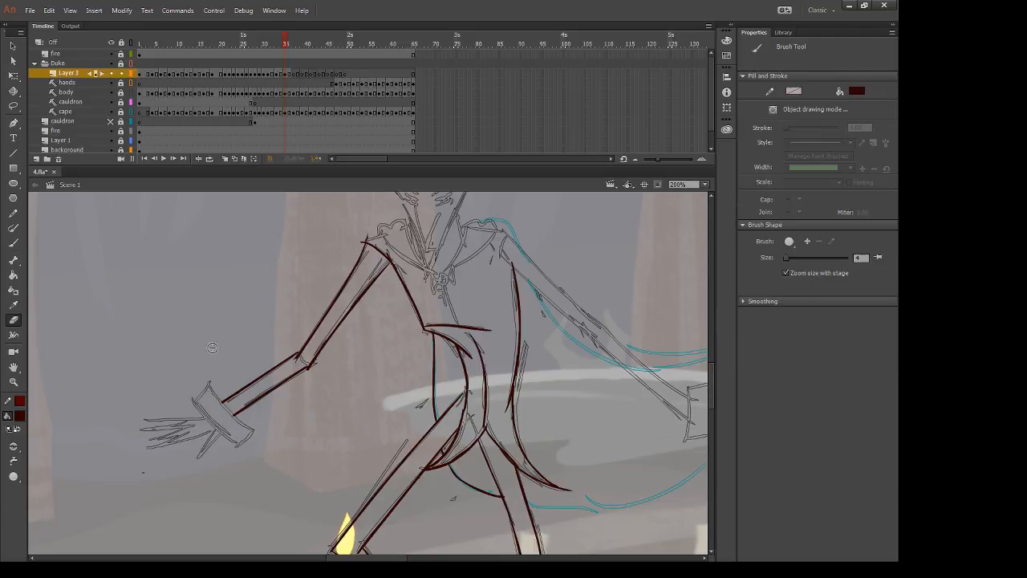
drag(209, 385, 267, 428)
key(ctrl+z)
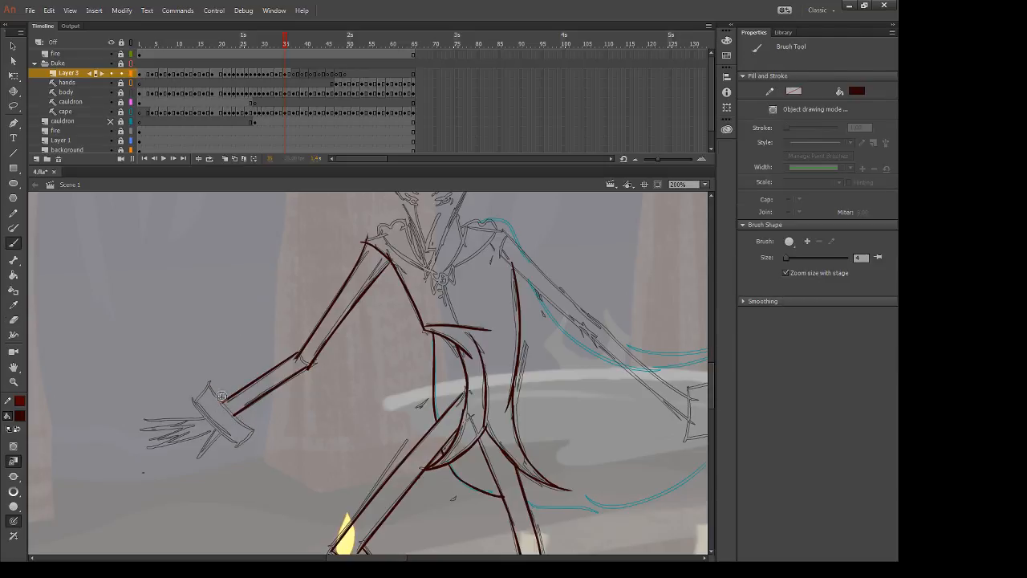
drag(207, 384, 254, 419)
key(ctrl+z)
drag(210, 386, 251, 429)
mouse_move(209, 386)
mouse_down()
mouse_move(194, 406)
mouse_move(241, 434)
mouse_move(241, 449)
mouse_up()
key(e)
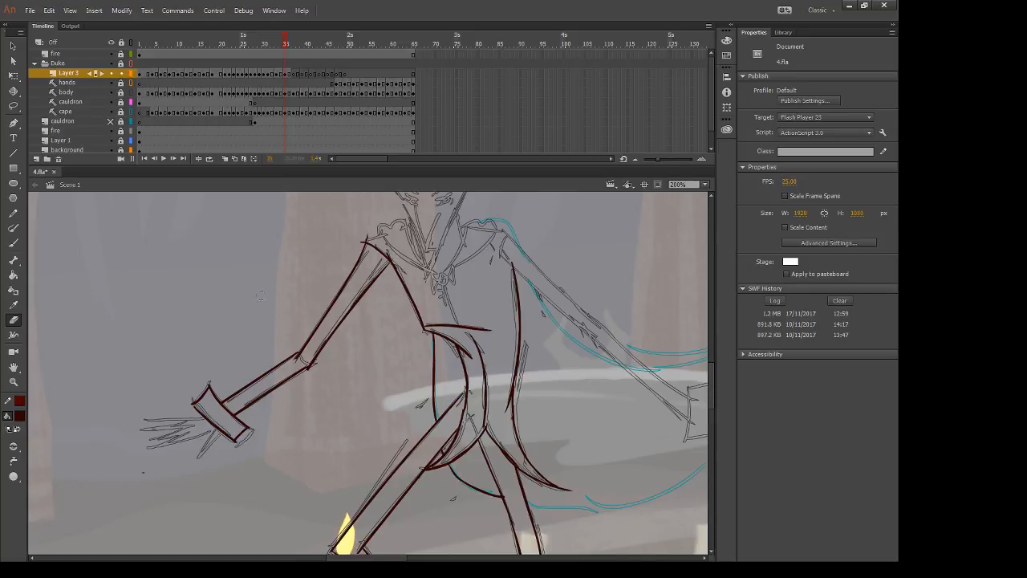
Step: Ink the front hand's thumb and the underside of its lowest finger
key(b)
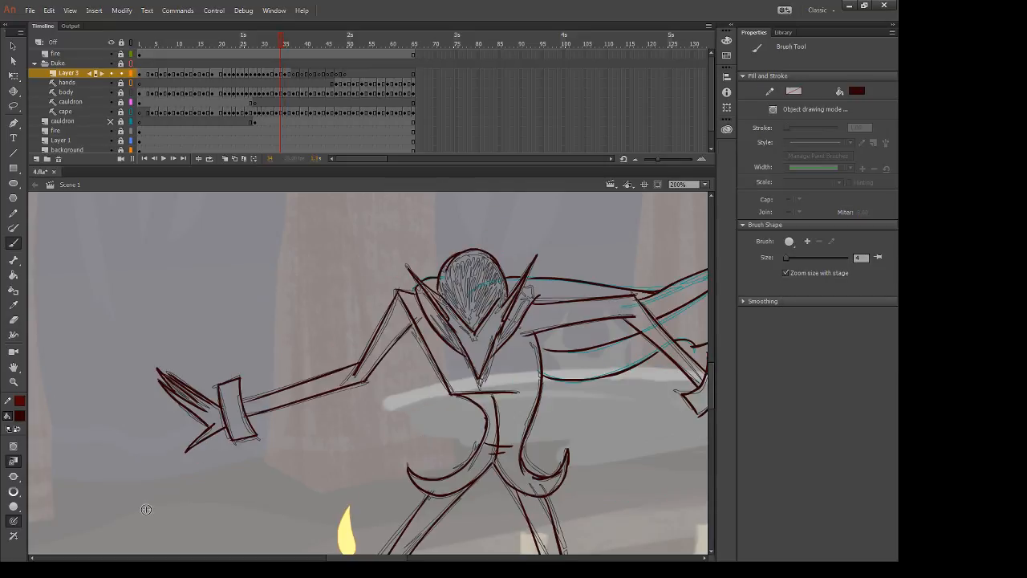
key(period)
key(comma)
key(period)
mouse_move(192, 427)
mouse_down()
mouse_move(141, 452)
mouse_move(209, 432)
mouse_up()
key(ctrl+z)
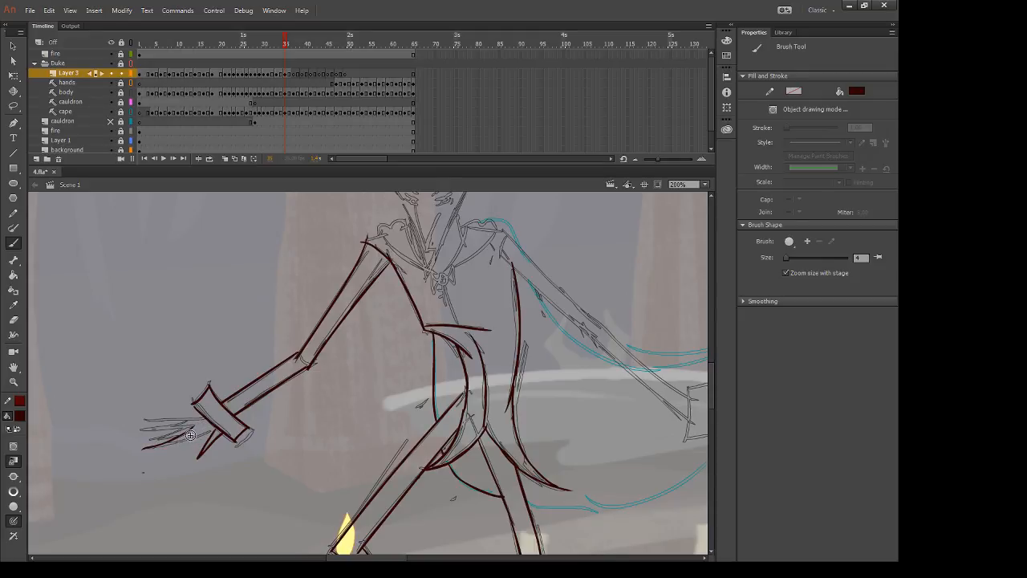
Step: Ink the outlines of the front hand's two lowest pointed fingers
key(comma)
key(period)
drag(143, 450, 208, 430)
key(ctrl+z)
mouse_move(144, 449)
mouse_down()
mouse_move(211, 431)
mouse_move(135, 442)
mouse_up()
mouse_move(135, 442)
mouse_down()
mouse_move(189, 431)
mouse_move(178, 433)
mouse_up()
key(ctrl+z)
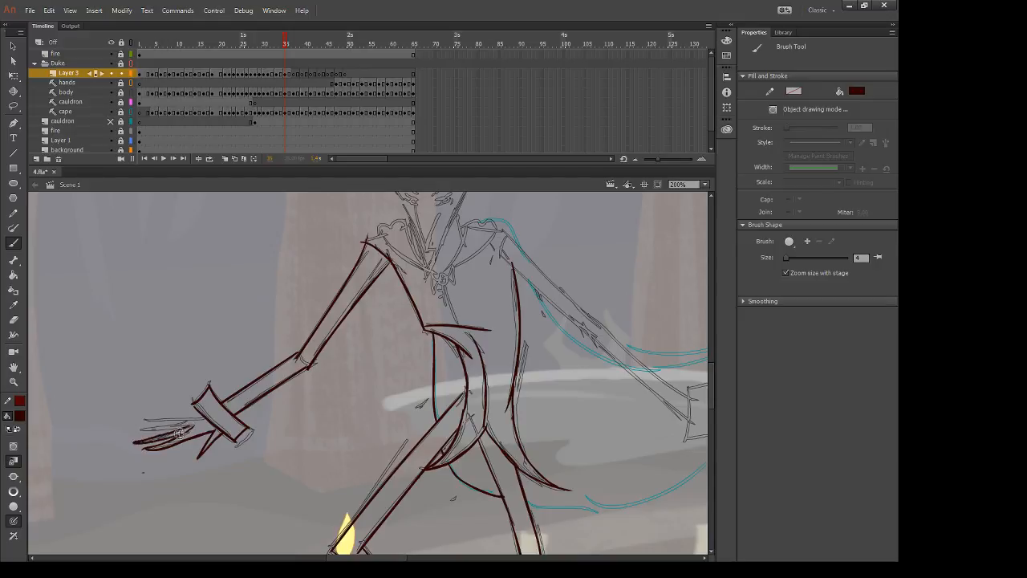
Step: Ink the front hand's remaining upper fingers and erase stray ends by the fingers and cuff corner
key(comma)
key(period)
mouse_move(205, 413)
mouse_down()
mouse_move(145, 417)
mouse_move(201, 415)
mouse_move(151, 420)
mouse_move(188, 420)
mouse_up()
key(ctrl+z)
key(ctrl+z)
key(ctrl+z)
key(e)
key(b)
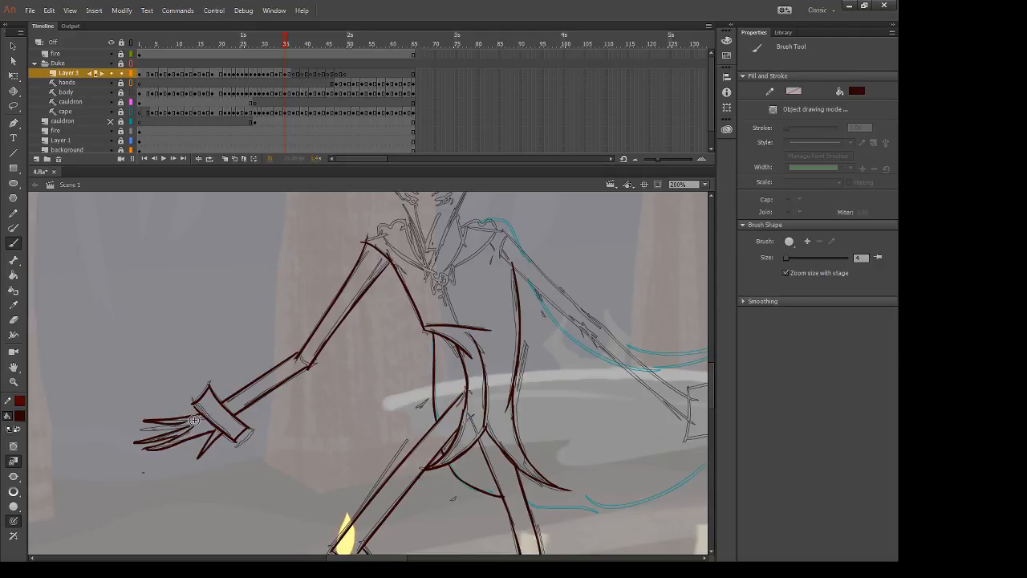
key(e)
key(b)
drag(188, 420, 142, 430)
key(e)
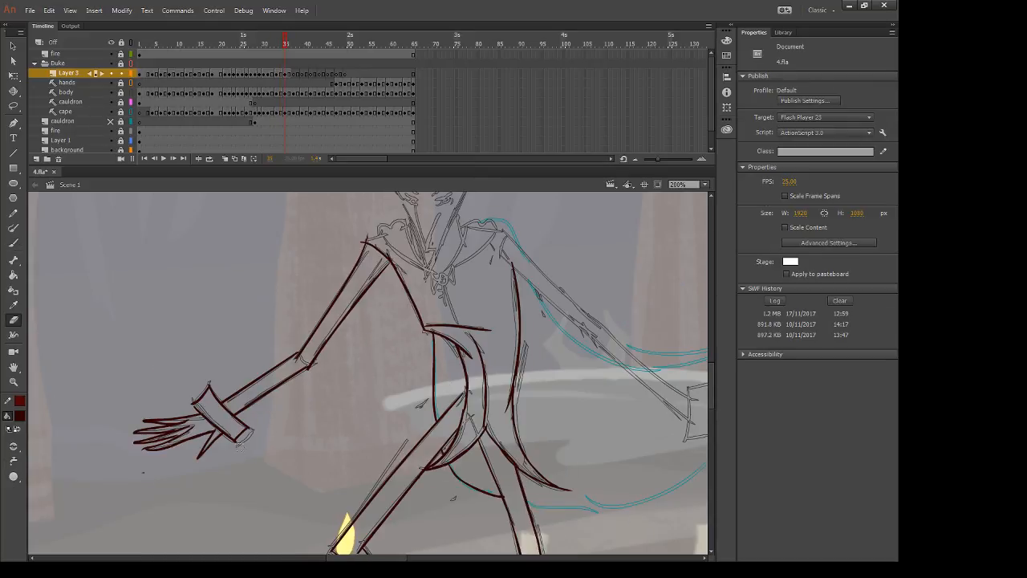
drag(245, 439, 232, 449)
Step: Ink the rear shoulder seam, the rounded collar folds on both shoulders and the V-shaped neckline, erasing the overshoot at the front shoulder
drag(590, 431, 404, 469)
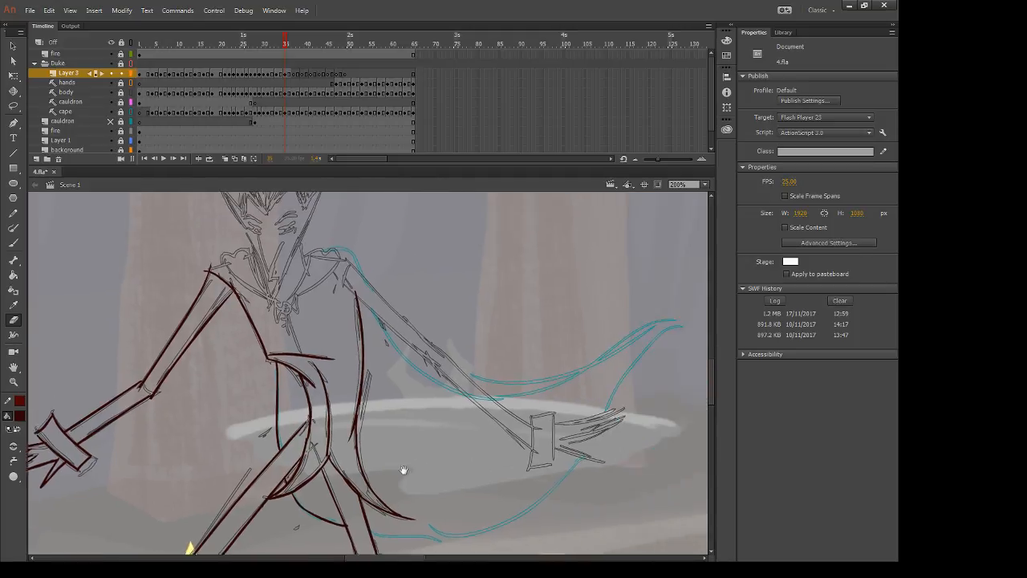
key(comma)
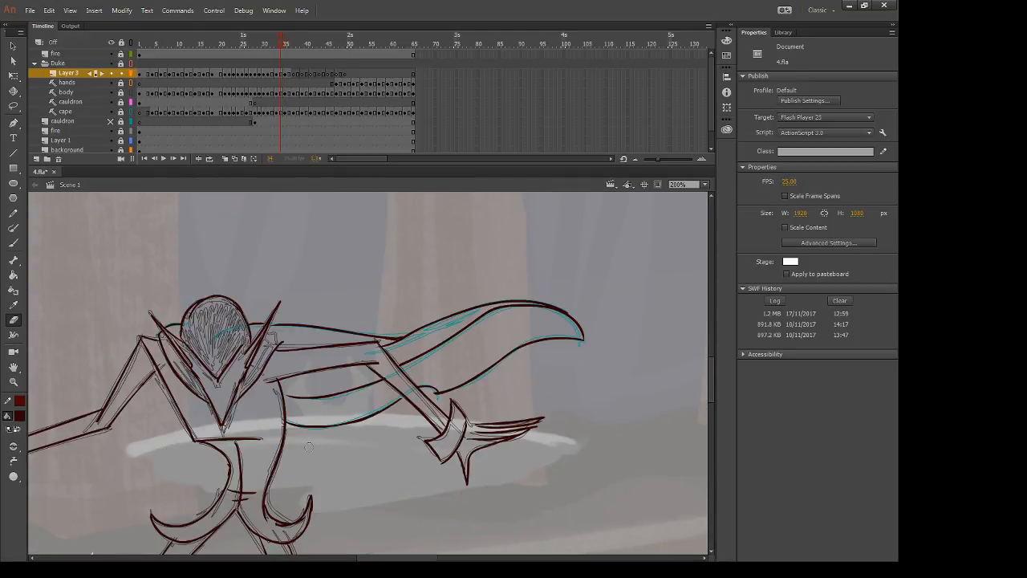
key(period)
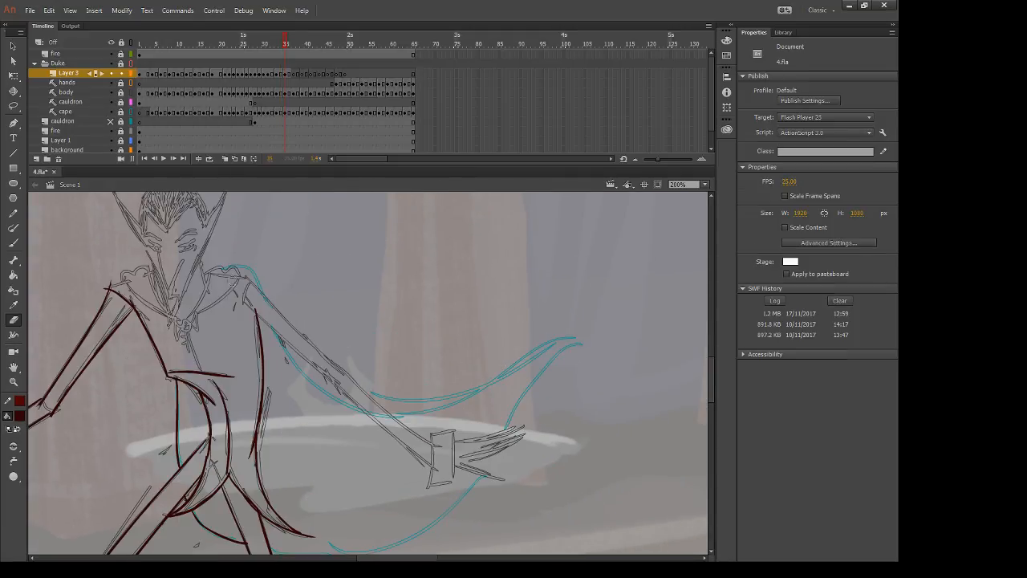
key(b)
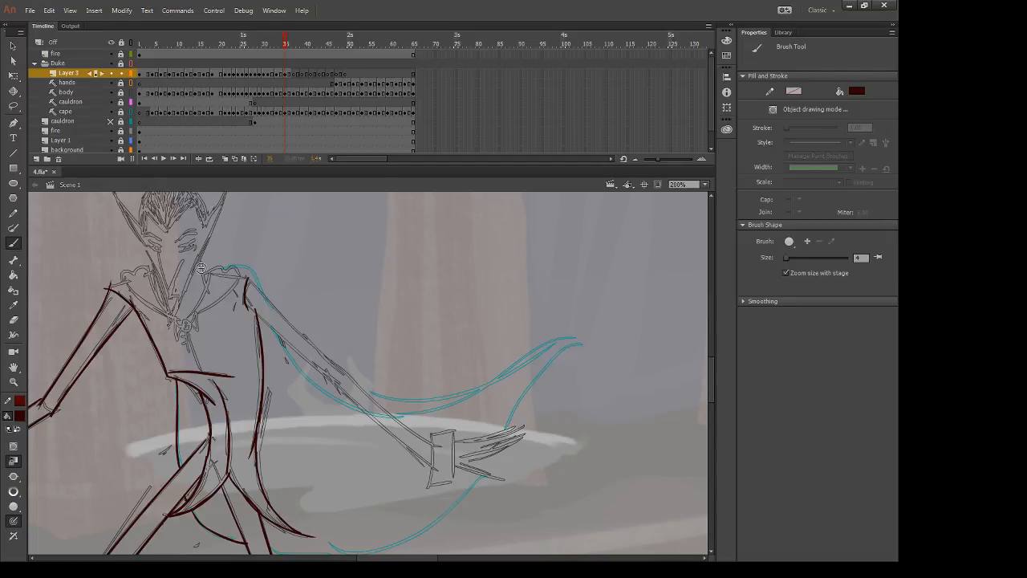
mouse_move(200, 269)
mouse_down()
mouse_move(226, 267)
mouse_move(210, 281)
mouse_move(212, 270)
mouse_move(179, 342)
mouse_move(144, 276)
mouse_move(138, 293)
mouse_move(186, 337)
mouse_move(145, 325)
mouse_move(157, 298)
mouse_move(152, 266)
mouse_move(139, 290)
mouse_move(150, 267)
mouse_move(138, 295)
mouse_up()
key(e)
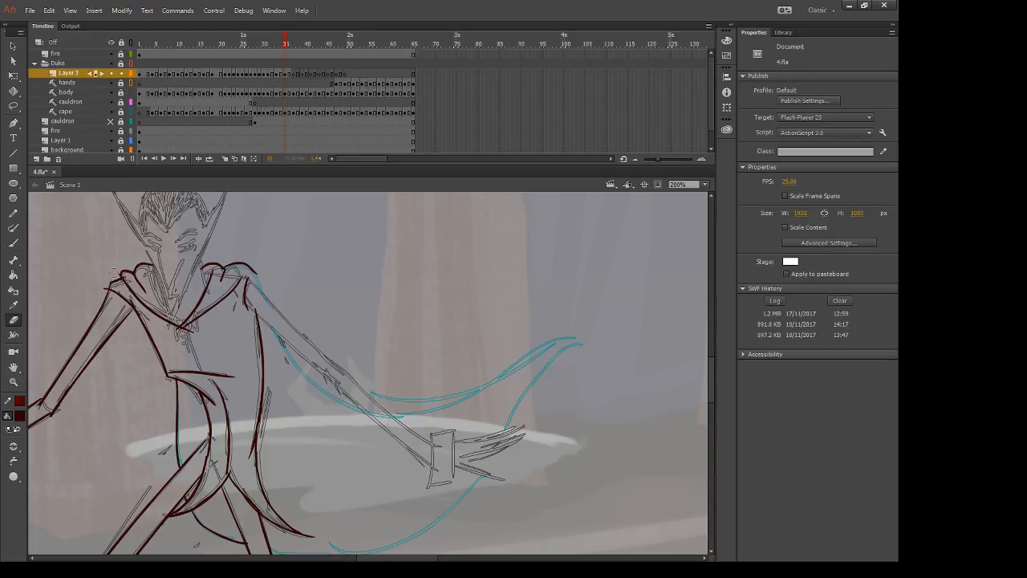
key(b)
key(e)
key(b)
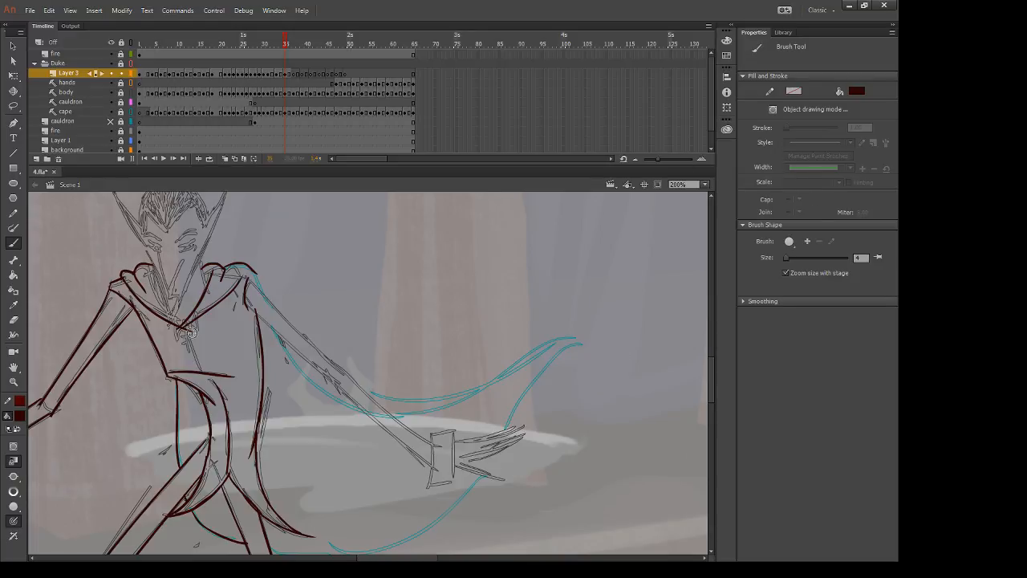
Step: Ink the coat's opening line on the chest and the two sides of the long nose
key(ctrl)
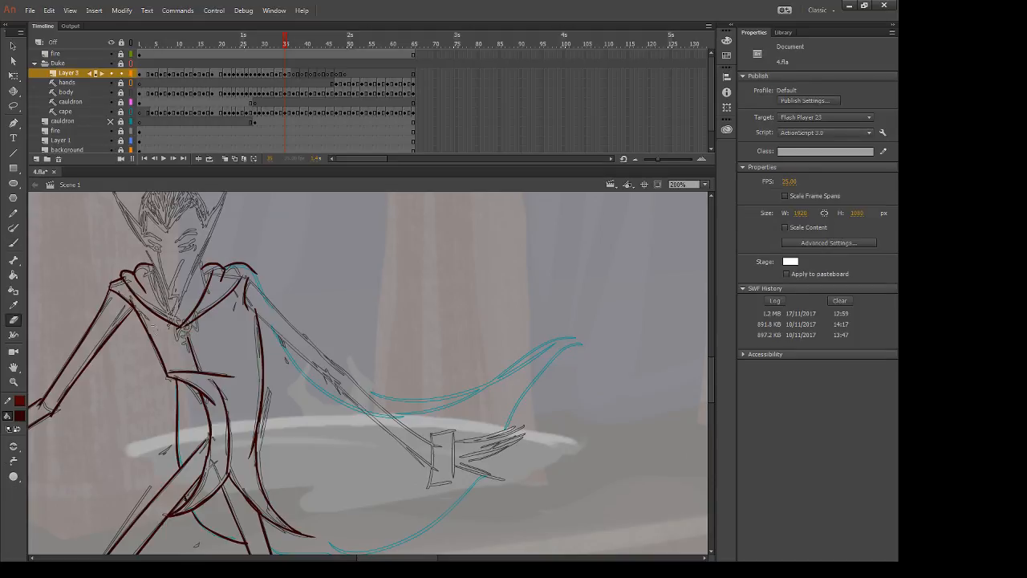
drag(158, 244, 168, 298)
key(ctrl+z)
drag(158, 247, 172, 302)
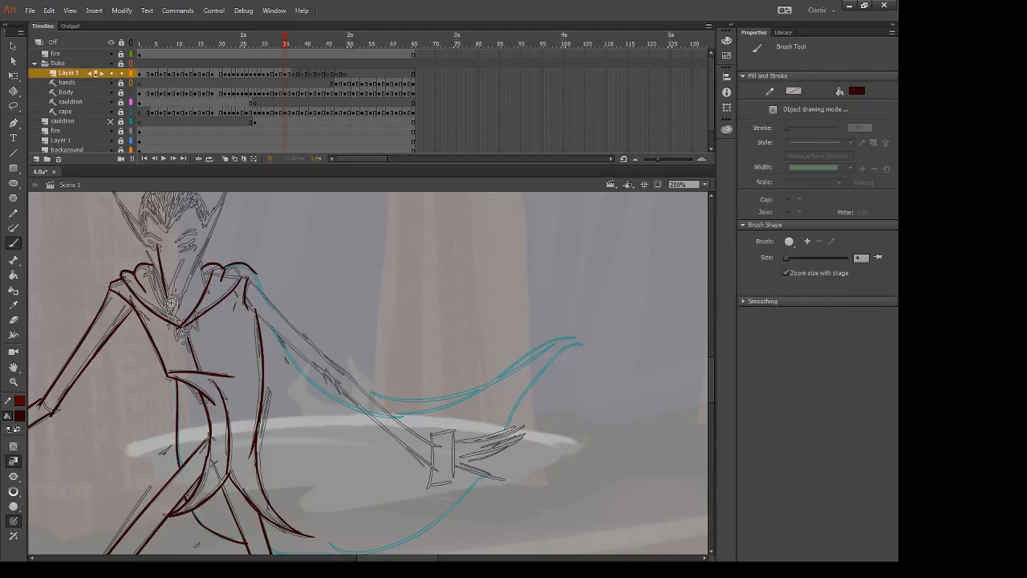
drag(183, 258, 178, 267)
Step: Ink the front pointed ear and the front side of the face down to the chin
drag(114, 215, 208, 334)
drag(177, 278, 231, 383)
key(ctrl+z)
drag(213, 338, 230, 384)
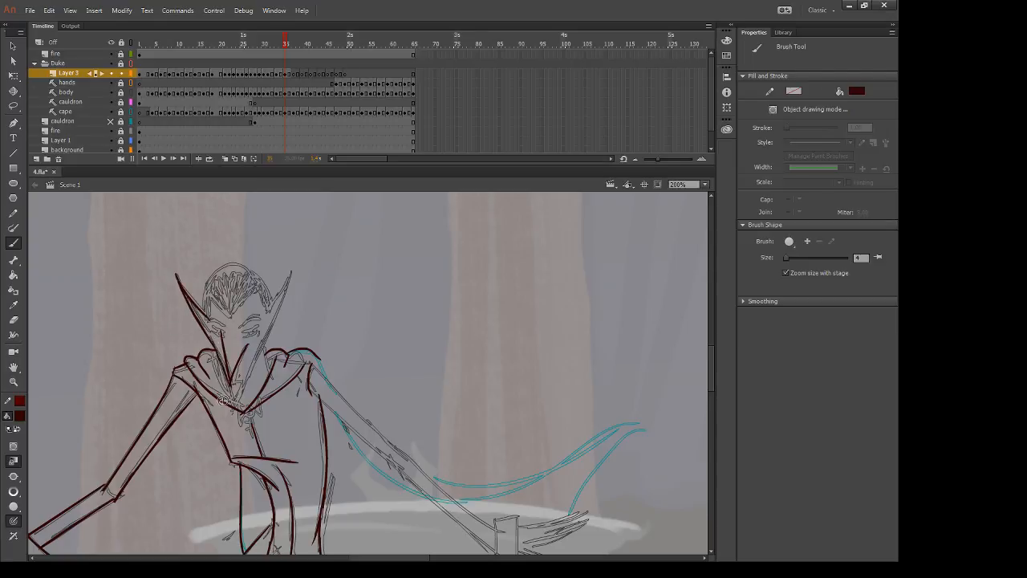
key(ctrl+z)
drag(213, 342, 234, 402)
key(comma)
key(period)
key(e)
key(b)
Step: Ink the V-shaped hairline on the forehead and erase the overshoot at its point
key(comma)
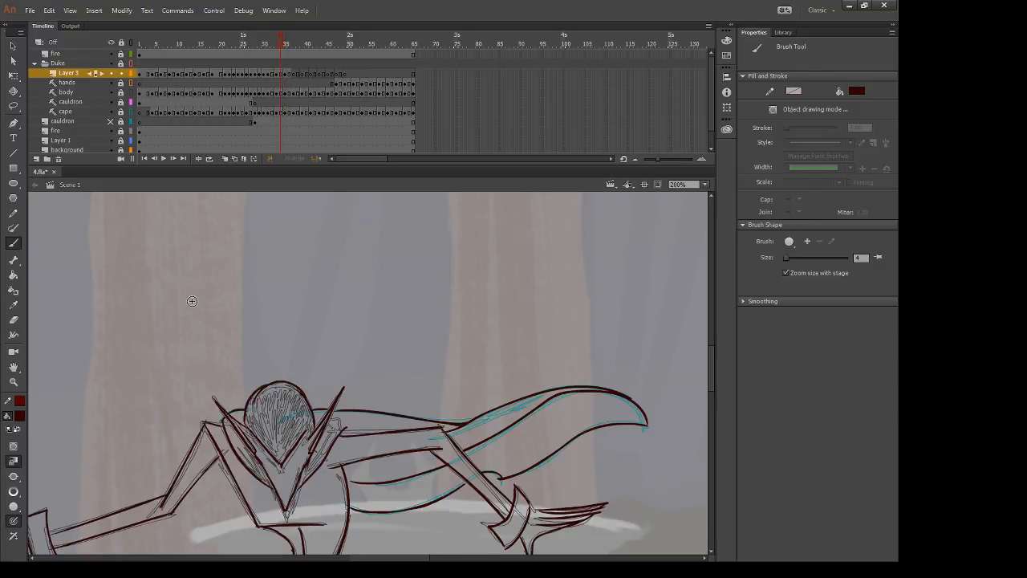
key(period)
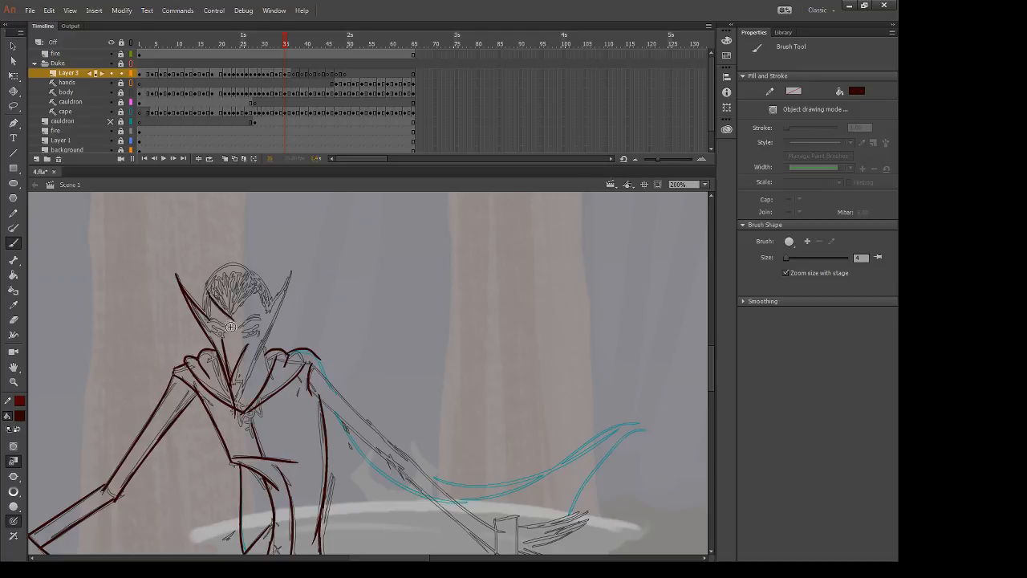
key(e)
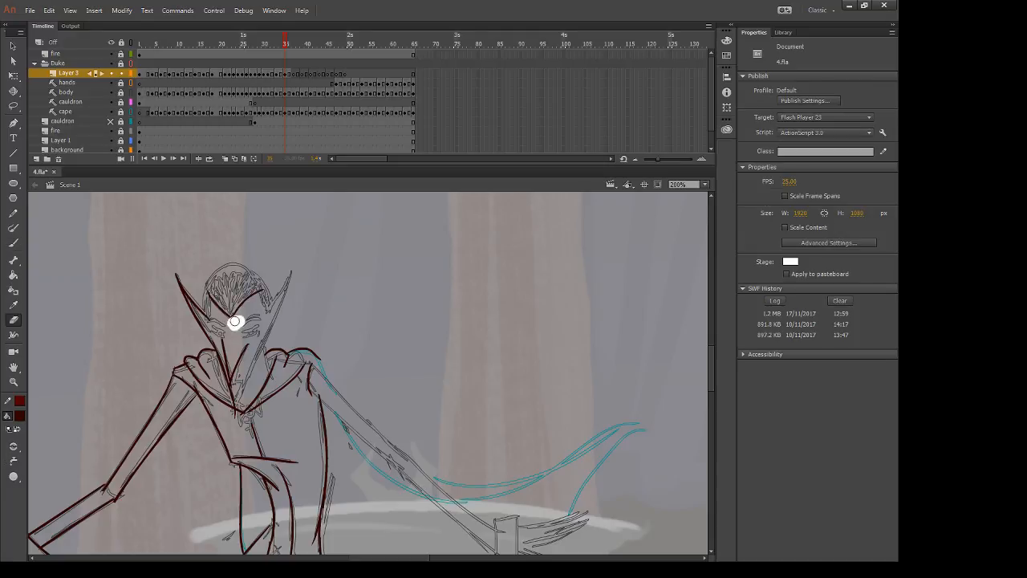
key(b)
key(comma)
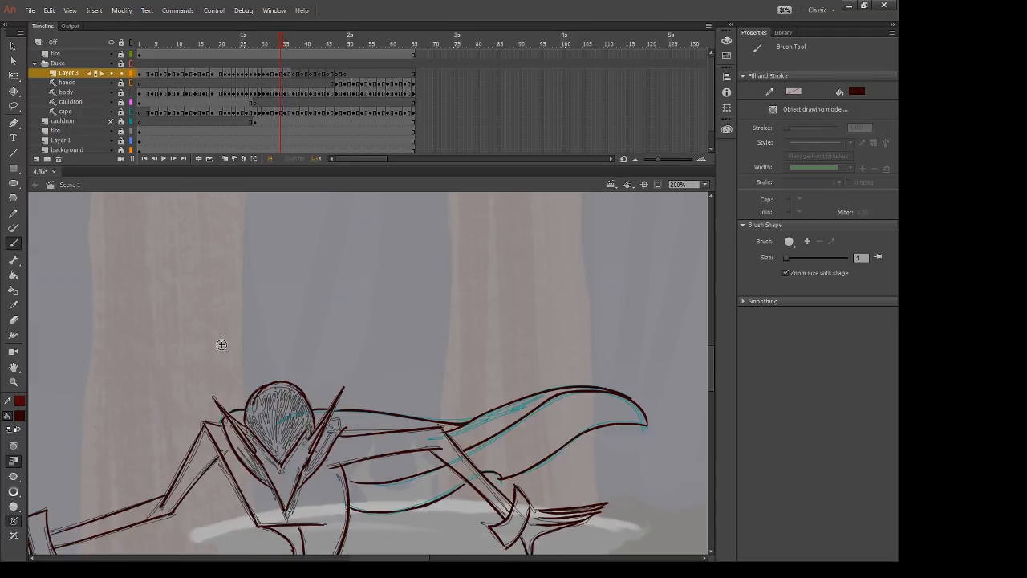
key(period)
Step: Ink the rear ear and the rear side of the face down to the collar
mouse_move(267, 312)
mouse_down()
mouse_move(300, 263)
mouse_move(242, 380)
mouse_up()
key(ctrl+z)
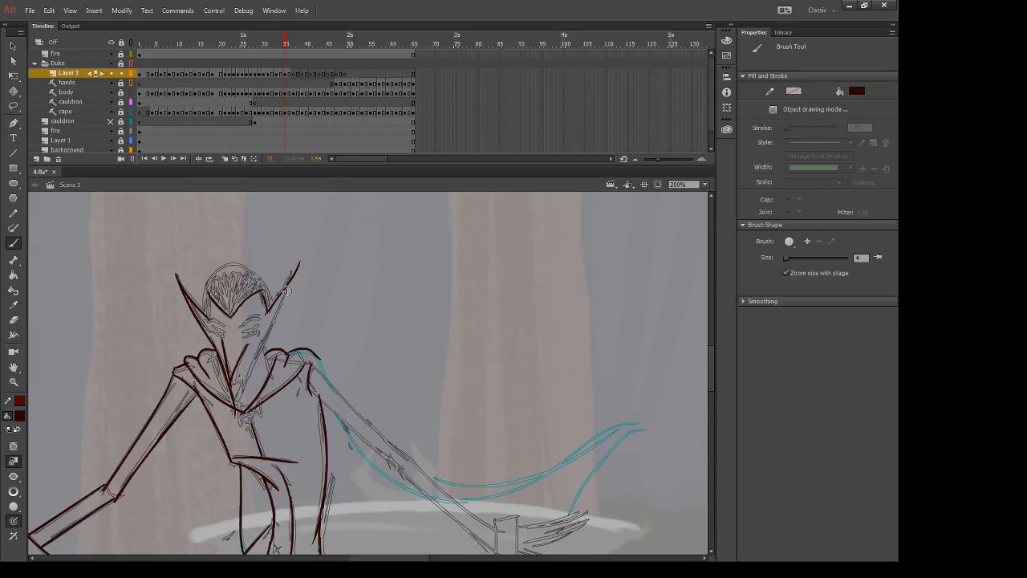
drag(293, 278, 239, 410)
key(ctrl+z)
mouse_move(296, 272)
mouse_down()
mouse_move(233, 408)
mouse_move(249, 380)
mouse_move(230, 419)
mouse_up()
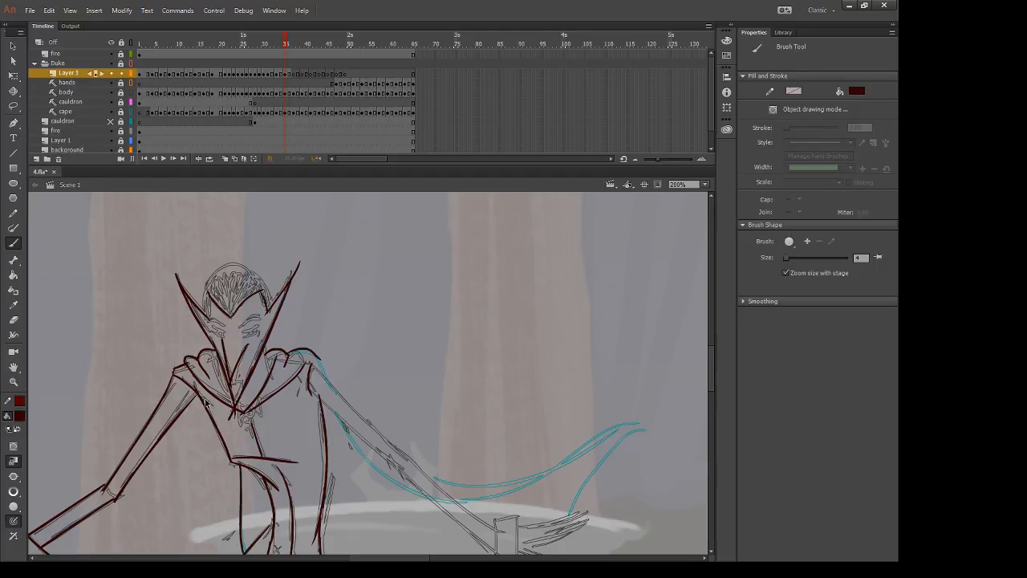
key(ctrl+z)
key(comma)
key(period)
key(e)
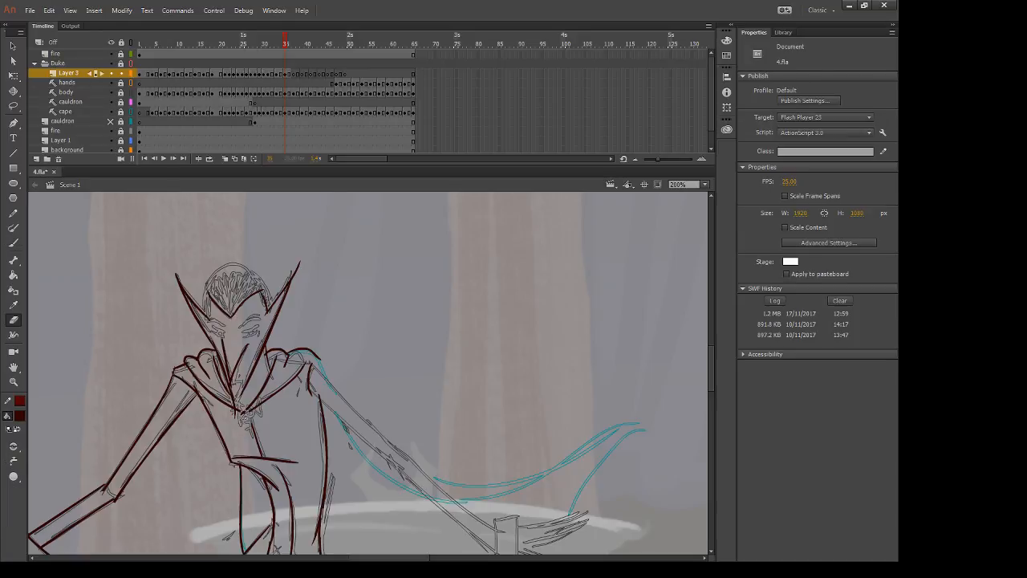
Step: Ink the mouth, the goatee and both eyes of the face
key(b)
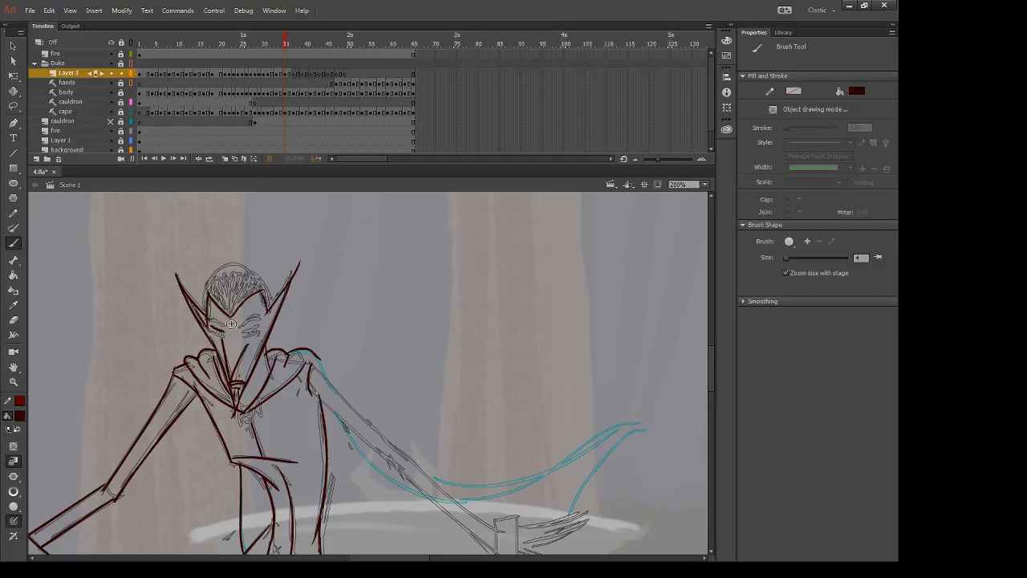
mouse_move(242, 332)
mouse_down()
mouse_move(262, 325)
mouse_move(223, 337)
mouse_move(249, 335)
mouse_up()
key(comma)
key(period)
key(e)
key(ctrl+z)
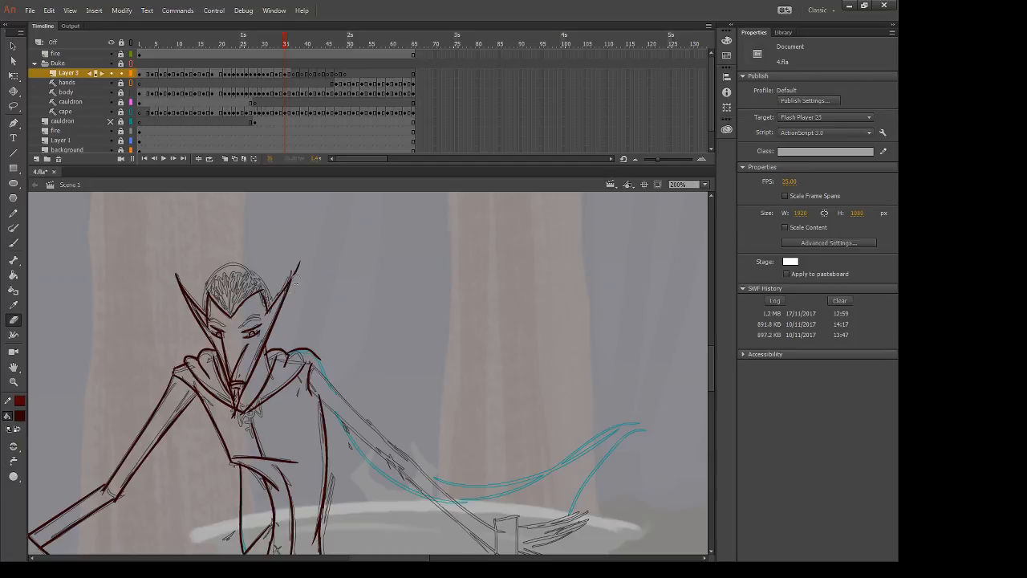
Step: Rework the rear ear's outer edge and erase the overshoot at the ear tips
drag(305, 268, 283, 317)
key(b)
drag(296, 271, 279, 316)
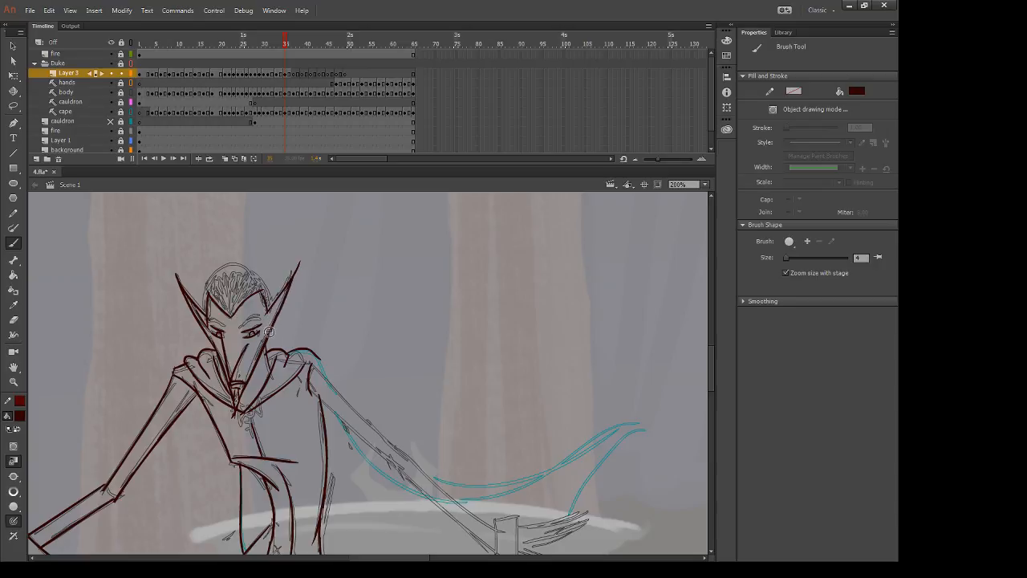
key(e)
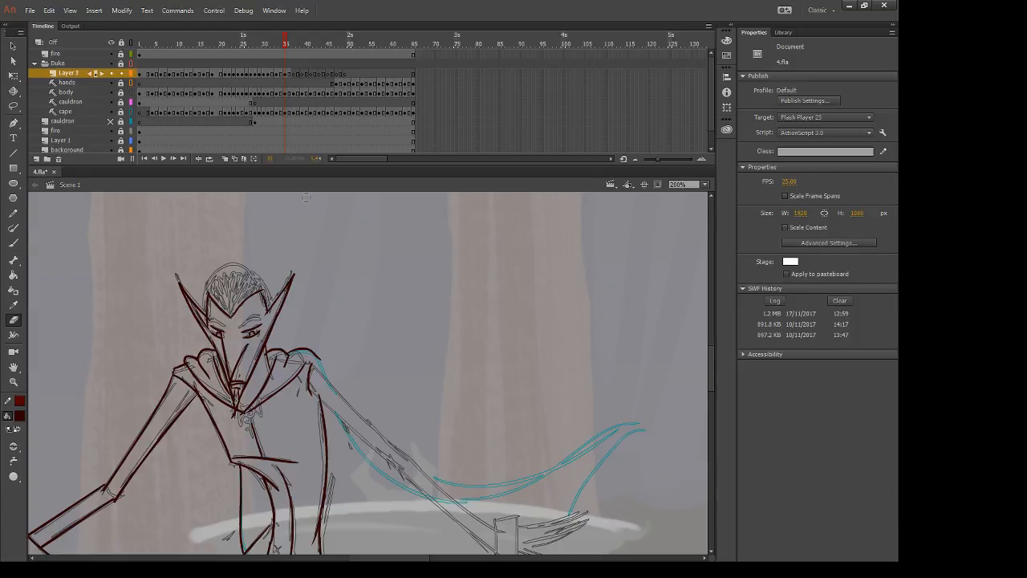
key(comma)
key(period)
Step: Lasso the rear ear's tip and extend it slightly upward with Free Transform
key(l)
mouse_move(277, 294)
mouse_down()
mouse_move(267, 335)
mouse_move(284, 335)
mouse_move(296, 261)
mouse_up()
key(q)
drag(296, 307, 296, 301)
key(Escape)
key(b)
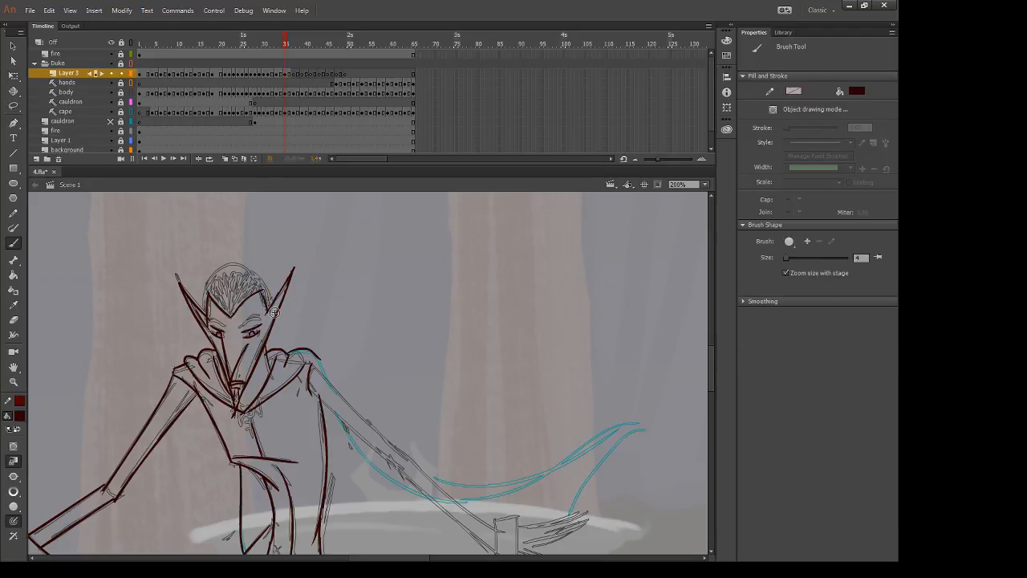
Step: Ink the outline of the skull over the hair at the top of the head
mouse_move(214, 275)
mouse_down()
mouse_move(239, 268)
mouse_move(259, 292)
mouse_move(237, 263)
mouse_move(261, 273)
mouse_move(271, 302)
mouse_up()
key(ctrl+z)
key(ctrl+z)
Step: Ink both eyebrows in black and sample the dark red outline colour for the brush again
click(24, 415)
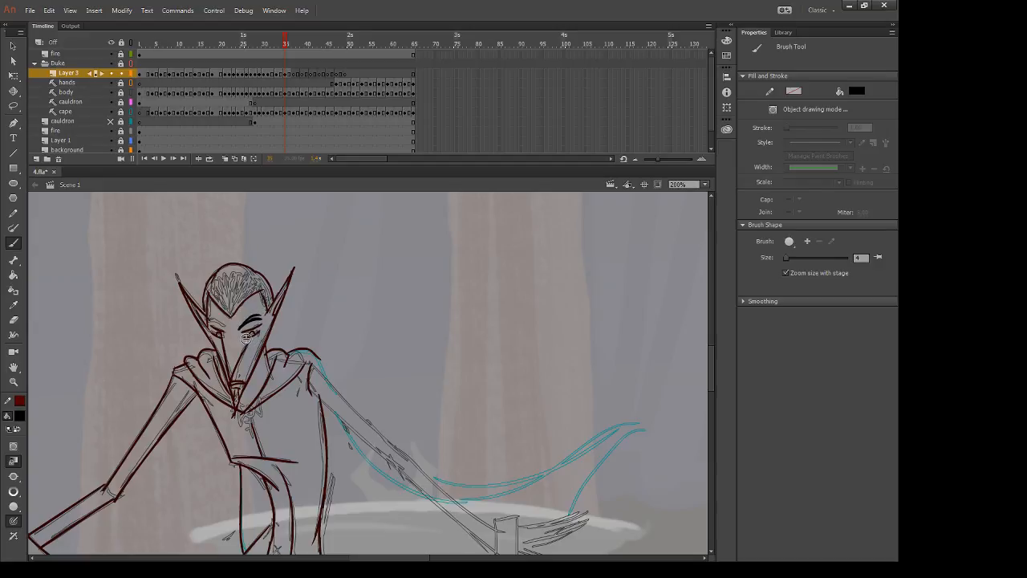
drag(207, 325, 218, 310)
key(k)
key(i)
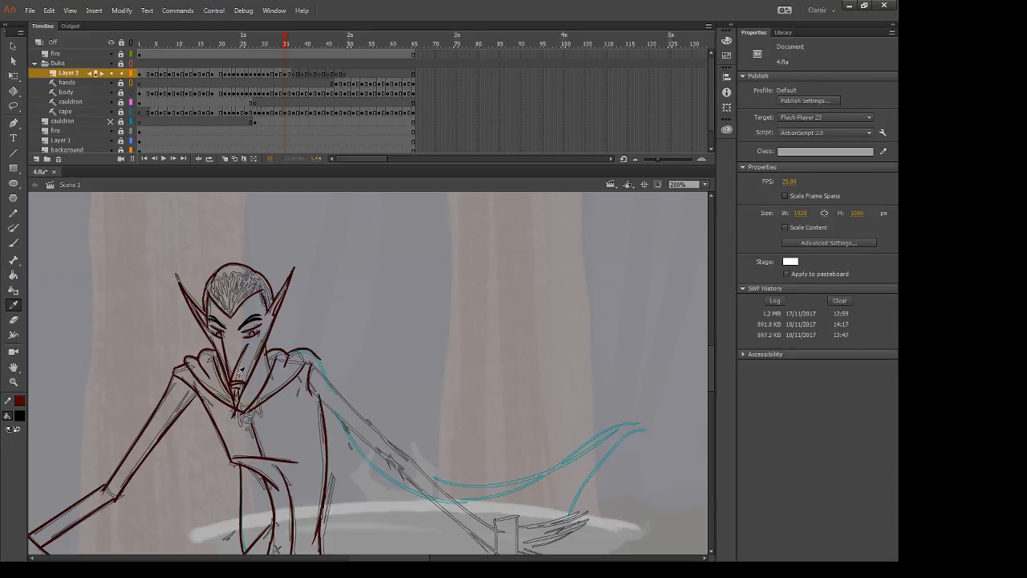
key(b)
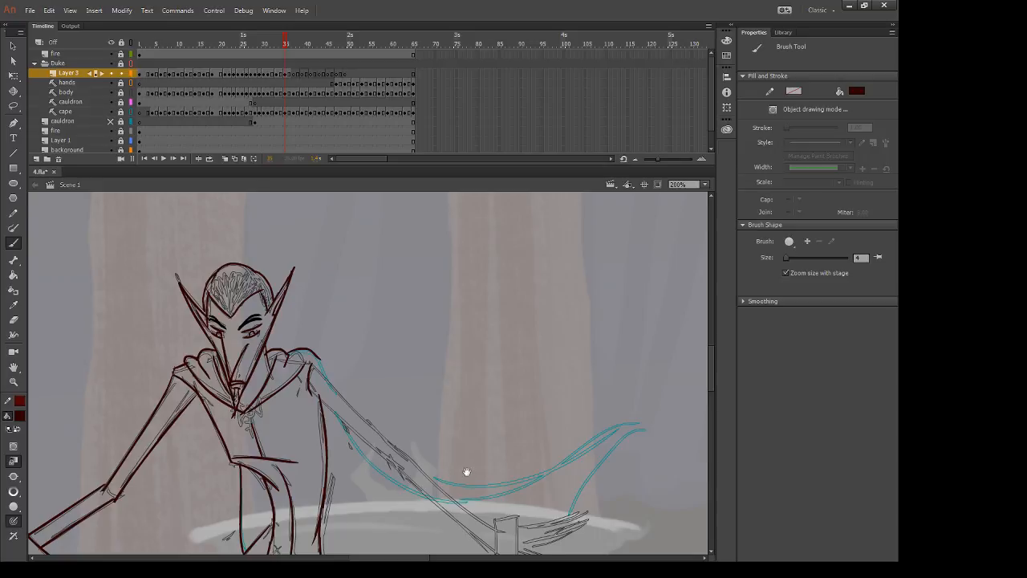
Step: Ink the upper edge of the outstretched arm from the shoulder to the elbow and try its lower edge
drag(467, 472, 341, 380)
drag(187, 283, 316, 398)
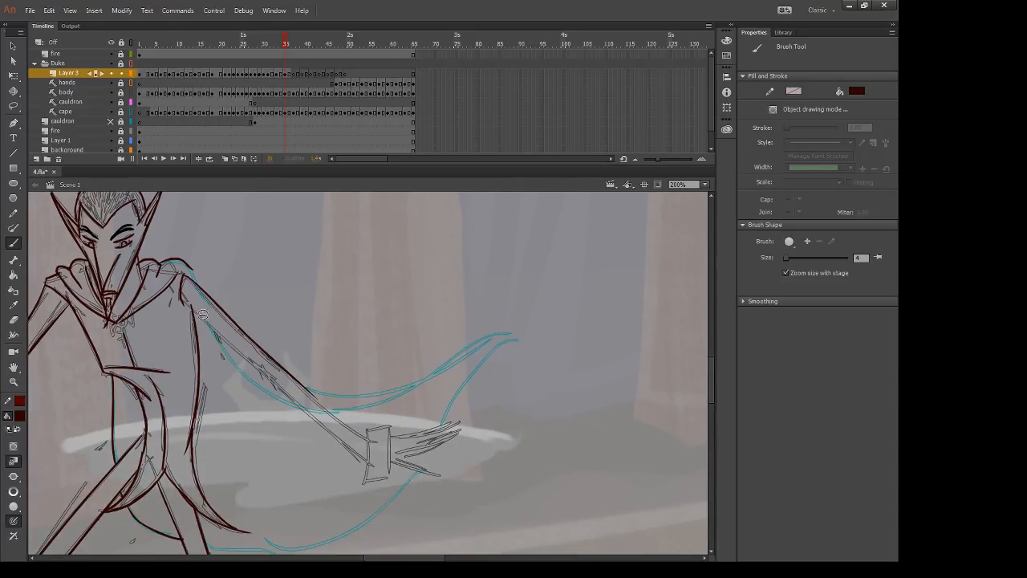
drag(201, 313, 289, 403)
key(ctrl+z)
drag(185, 305, 298, 394)
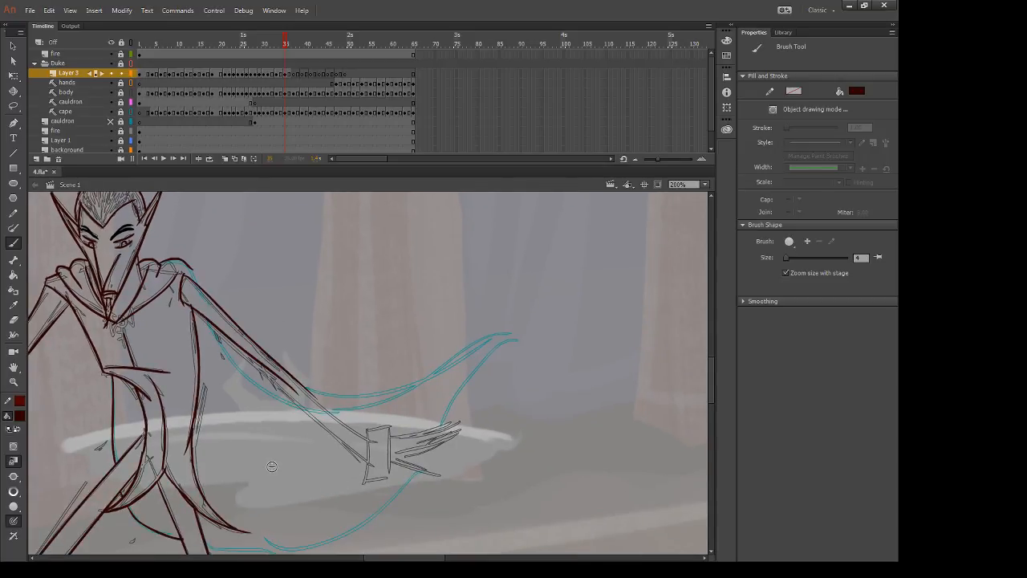
key(ctrl+z)
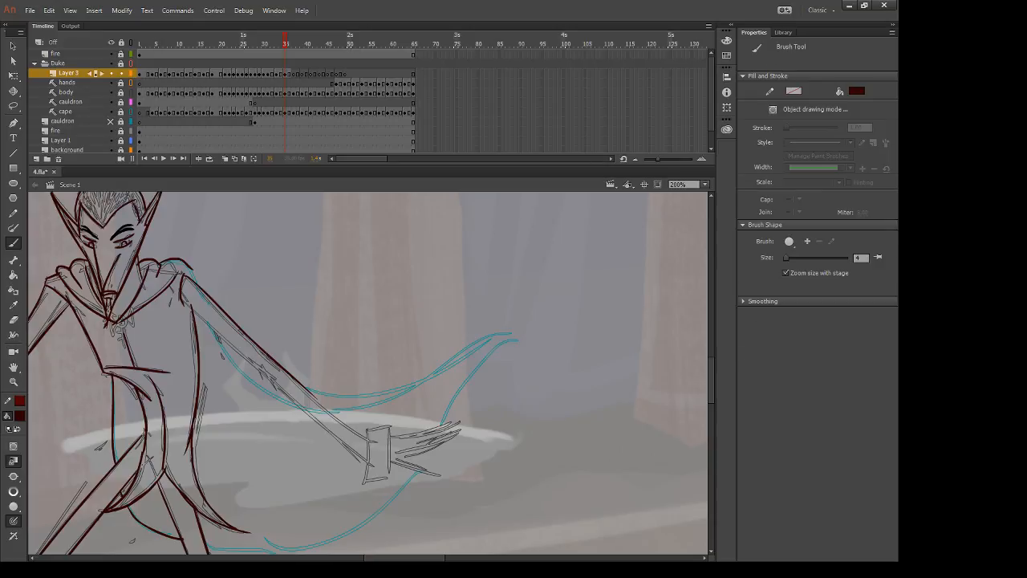
Step: Erase and redraw the sleeve seam and the collar's end at the outstretched arm's shoulder
key(e)
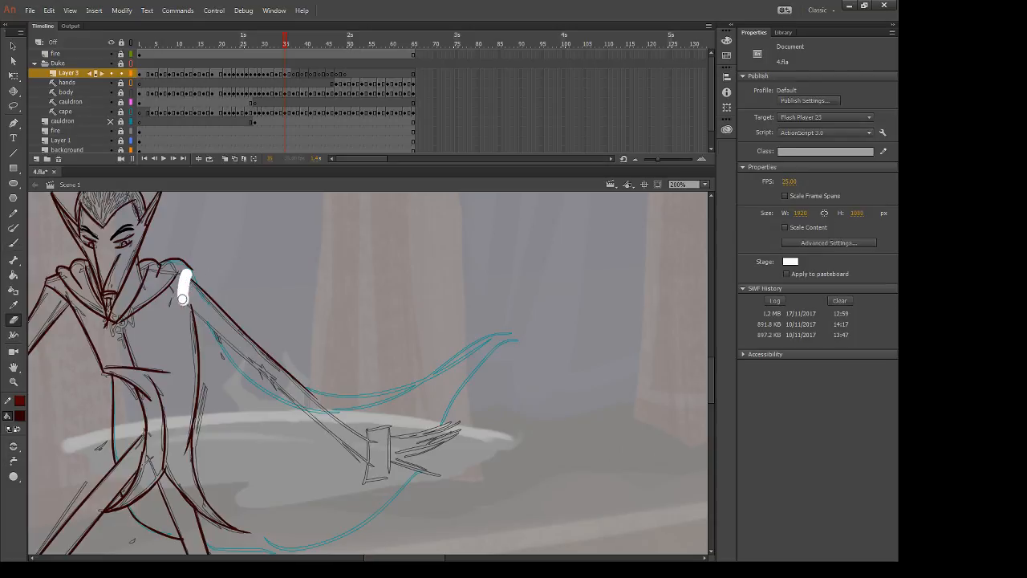
key(b)
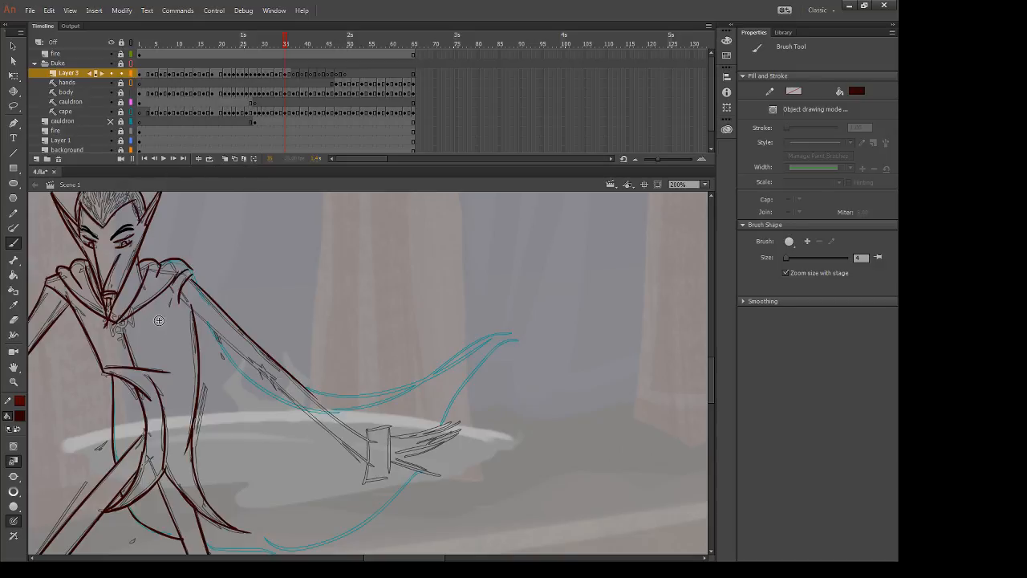
key(e)
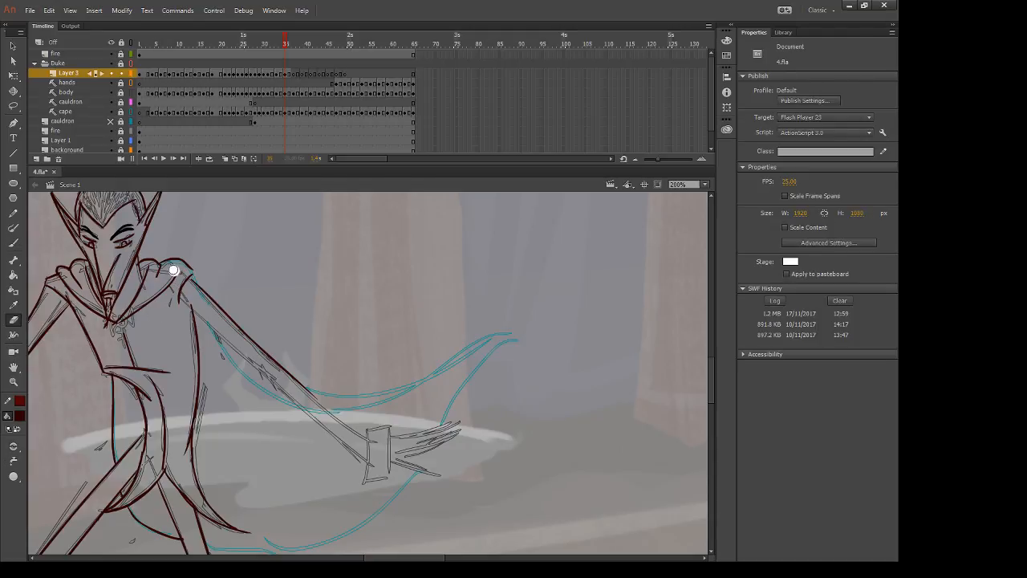
key(b)
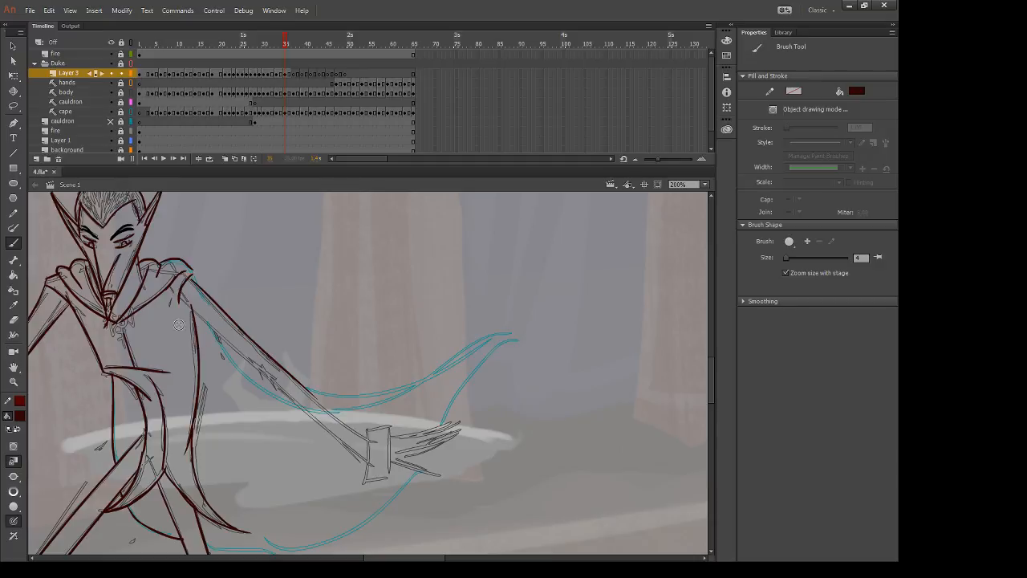
key(e)
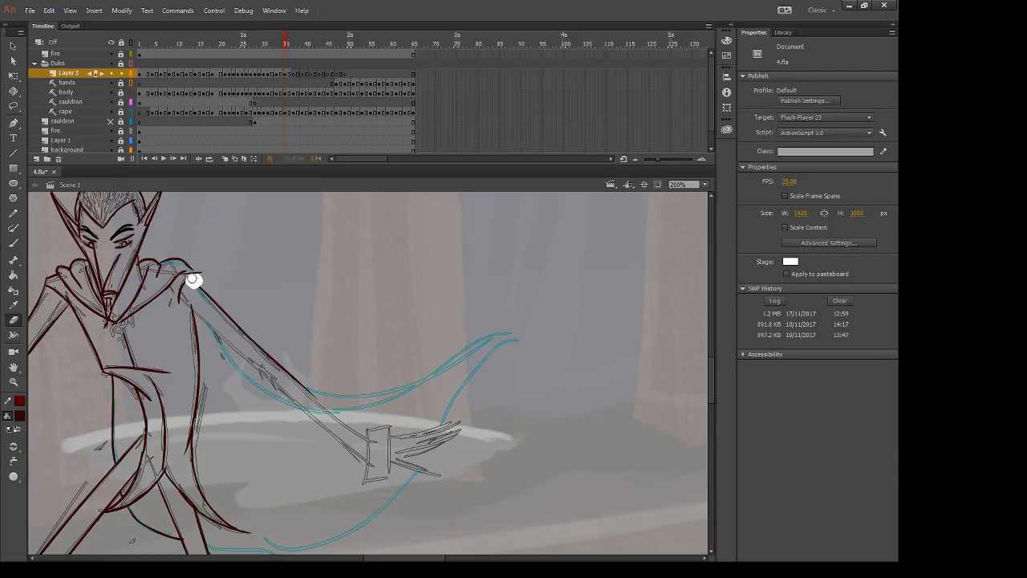
key(b)
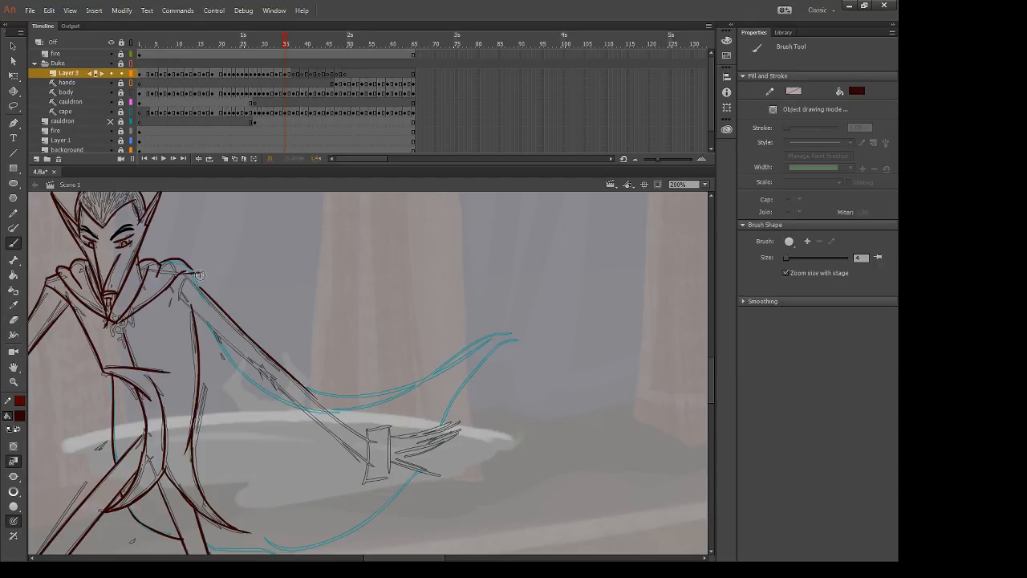
drag(200, 275, 183, 302)
Step: Erase and touch up the collar line at the opposite shoulder
drag(197, 496, 382, 493)
key(e)
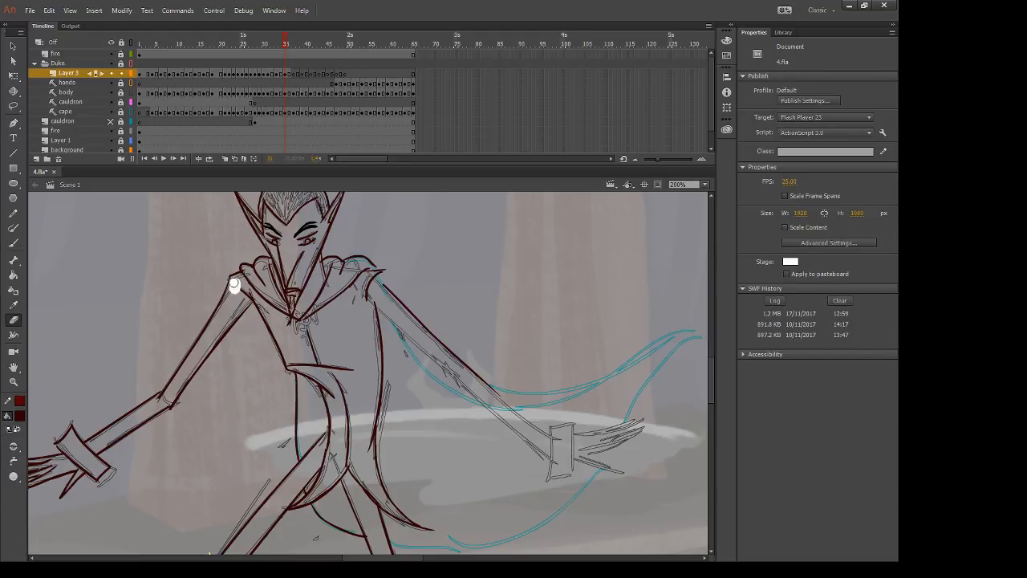
key(b)
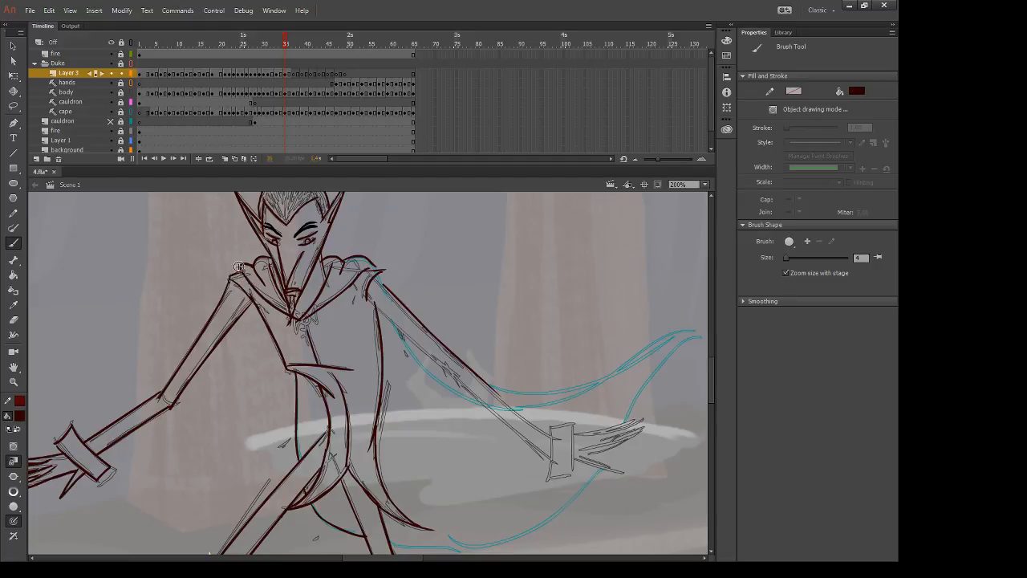
Step: Ink the lower edge of the outstretched upper arm from the armpit to the elbow
drag(644, 431, 385, 408)
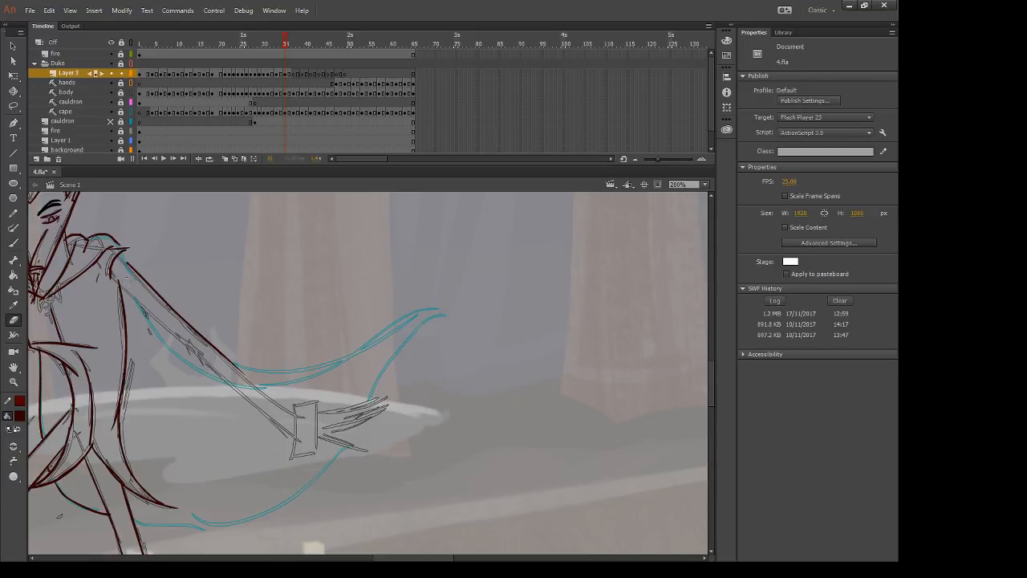
drag(116, 276, 214, 379)
key(ctrl+z)
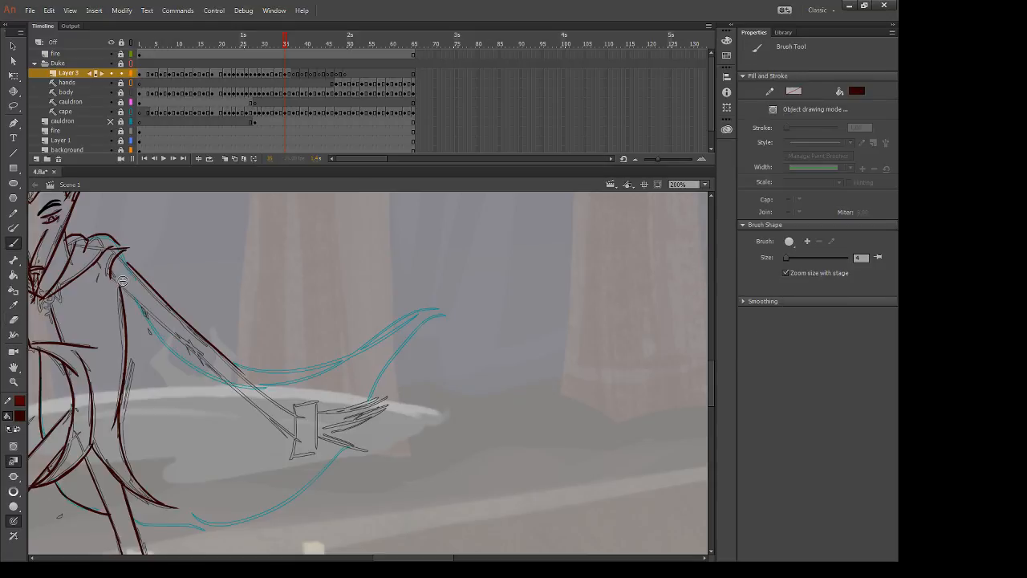
drag(112, 277, 212, 376)
key(ctrl+z)
drag(118, 285, 215, 381)
key(.)
Step: Ink the four sides of the cuff at the outstretched arm's wrist
drag(295, 405, 277, 479)
mouse_move(294, 403)
mouse_down()
mouse_move(321, 400)
mouse_move(314, 470)
mouse_up()
key(ctrl+z)
drag(319, 401, 315, 476)
key(ctrl+z)
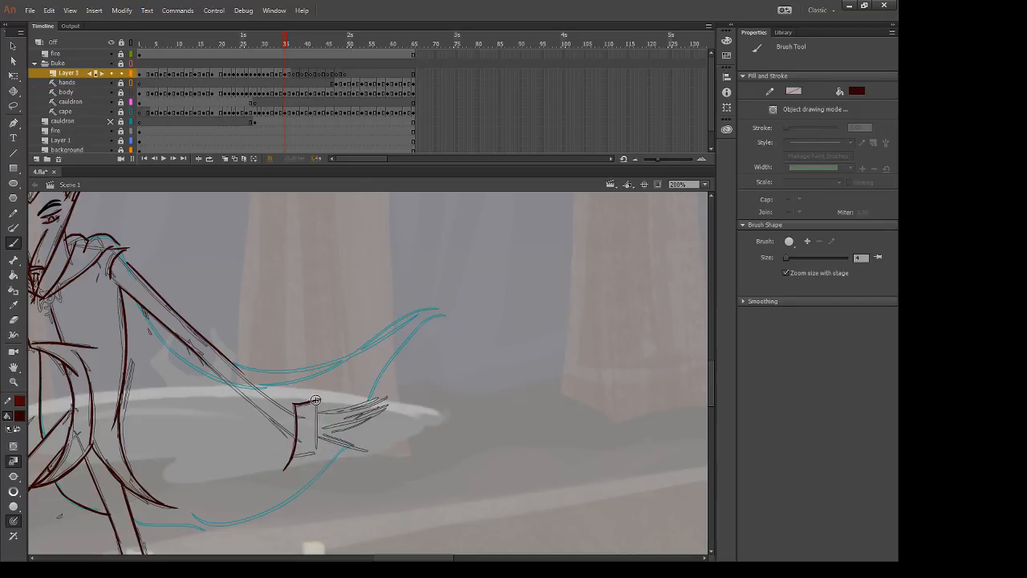
mouse_move(318, 401)
mouse_down()
mouse_move(306, 472)
mouse_move(292, 457)
mouse_move(315, 450)
mouse_move(304, 463)
mouse_move(292, 457)
mouse_move(314, 457)
mouse_move(295, 468)
mouse_move(284, 462)
mouse_move(316, 462)
mouse_up()
key(ctrl+z)
key(e)
key(b)
Step: Ink both edges of the outstretched forearm from the elbow to the cuff
drag(234, 365, 299, 420)
drag(201, 360, 300, 447)
key(ctrl+z)
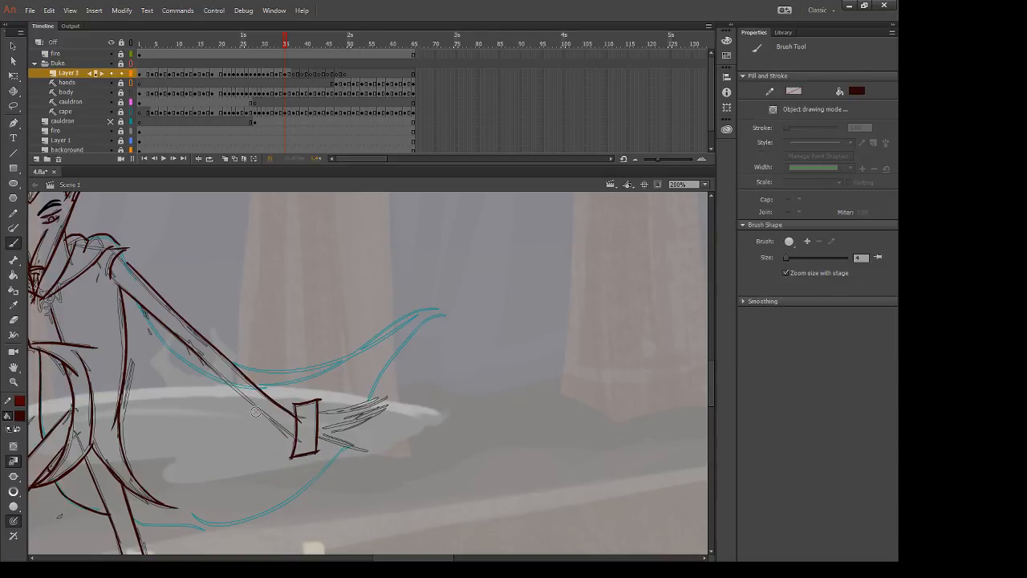
drag(202, 362, 301, 441)
key(ctrl+z)
drag(202, 361, 298, 447)
key(ctrl+z)
drag(200, 361, 303, 450)
key(e)
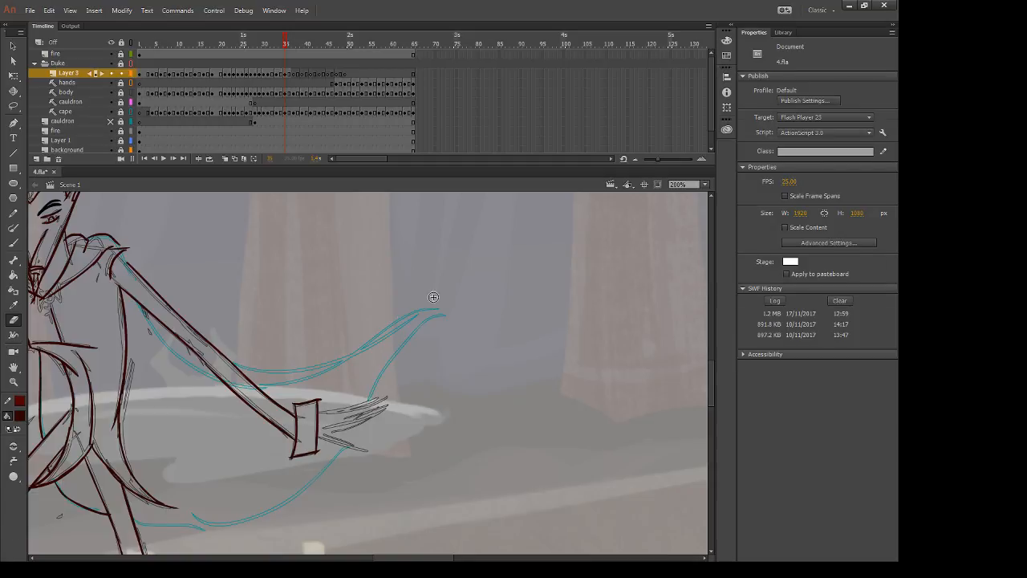
Step: Ink the thumb and the fingers of the outstretched hand
key(b)
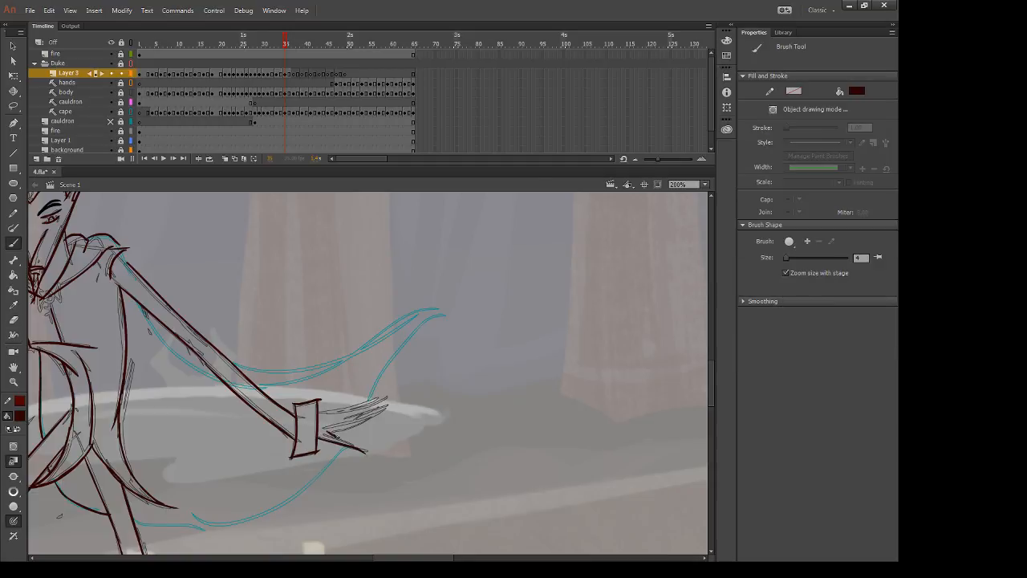
mouse_move(329, 433)
mouse_down()
mouse_move(365, 452)
mouse_move(385, 407)
mouse_up()
drag(328, 434, 391, 403)
key(ctrl+z)
key(ctrl+z)
drag(328, 414, 372, 402)
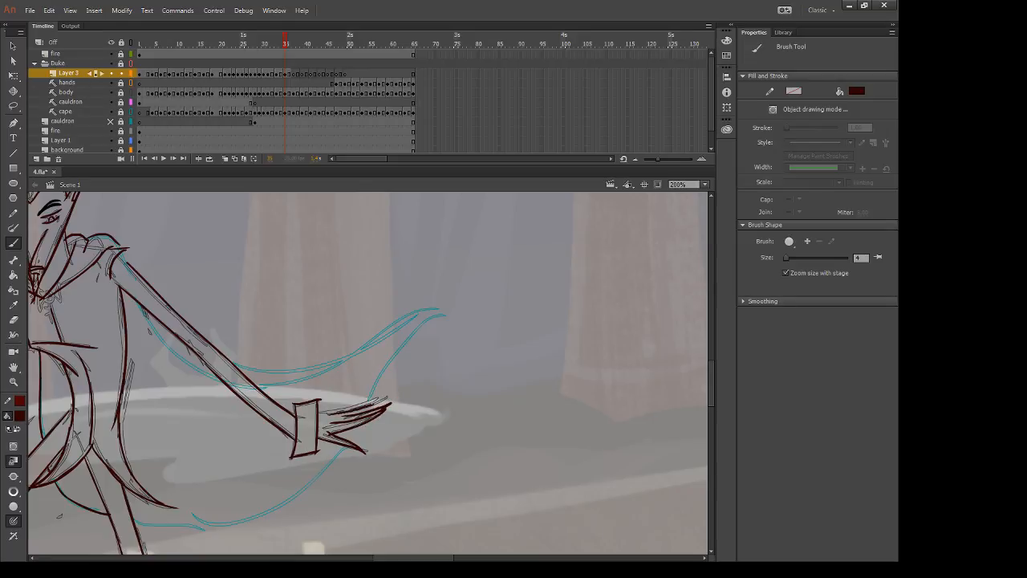
key(ctrl+y)
Step: Ink the cape's long edge from its flying tip to the forearm and on behind the arm to the armpit
drag(259, 386, 350, 353)
key(ctrl+z)
mouse_move(442, 314)
mouse_down()
mouse_move(405, 319)
mouse_move(307, 374)
mouse_up()
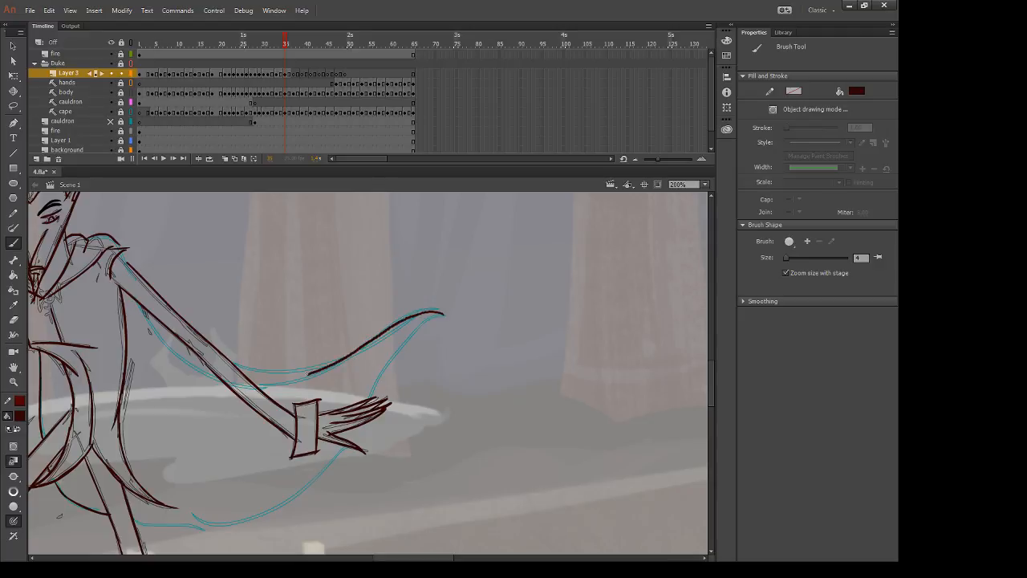
drag(136, 308, 228, 387)
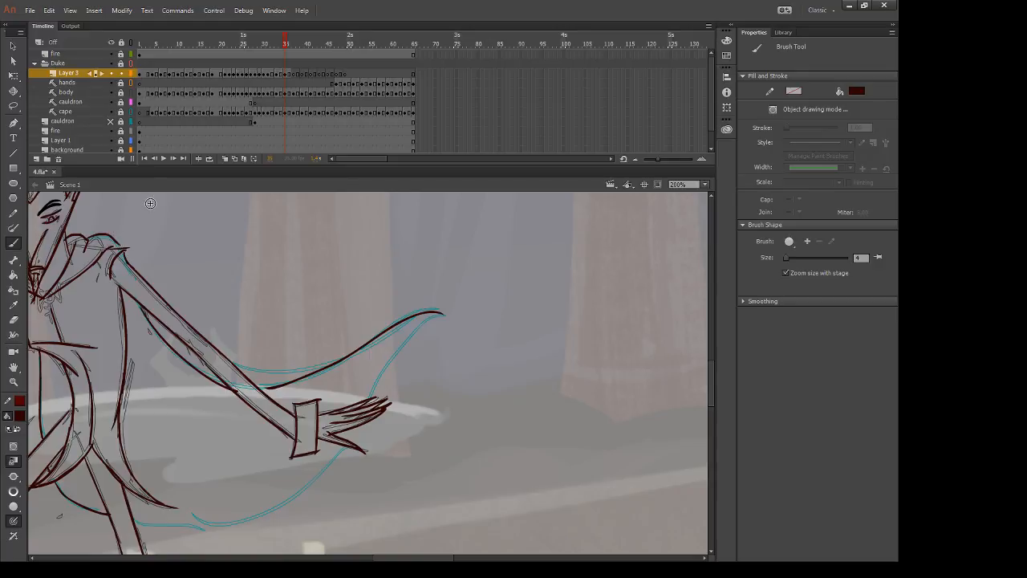
Step: Erase the overshooting line ends where the collar meets the outstretched arm's shoulder
key(e)
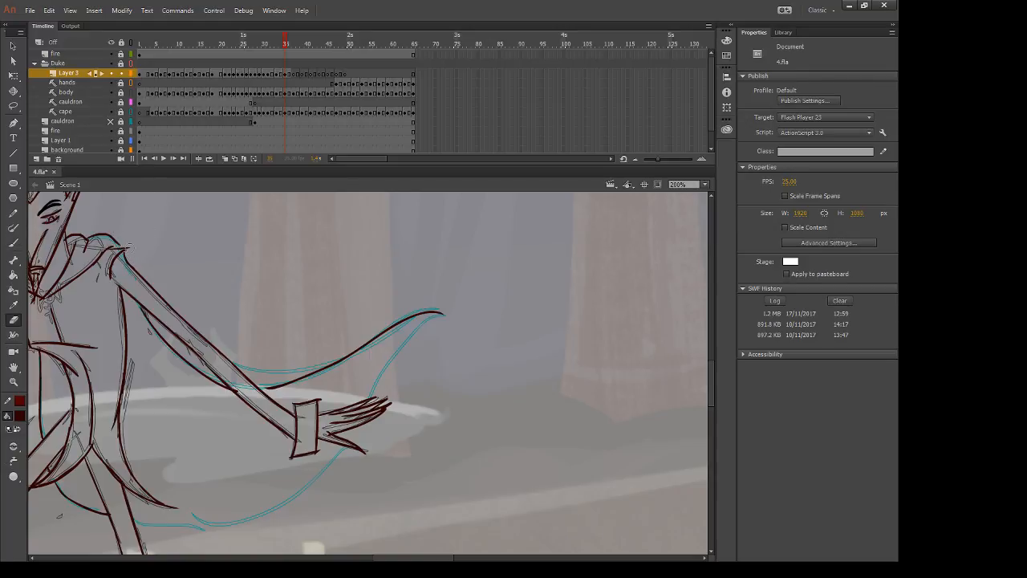
key(b)
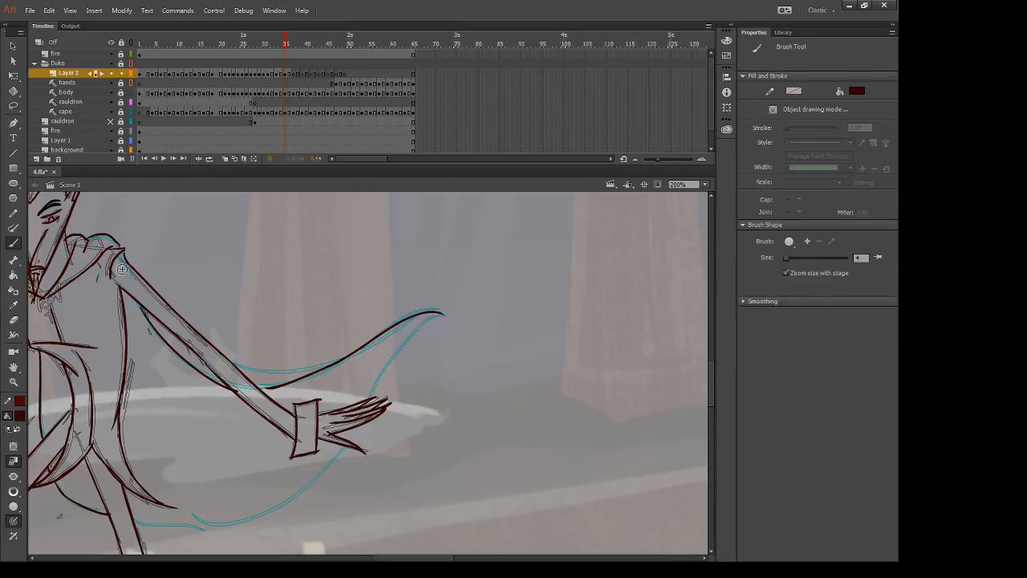
key(e)
drag(129, 252, 120, 261)
key(b)
Step: Ink the cape's fold line above the forearm, from the elbow to the flying upper edge
mouse_move(229, 363)
mouse_down()
mouse_move(297, 369)
mouse_move(406, 353)
mouse_move(243, 370)
mouse_move(352, 349)
mouse_up()
key(ctrl+z)
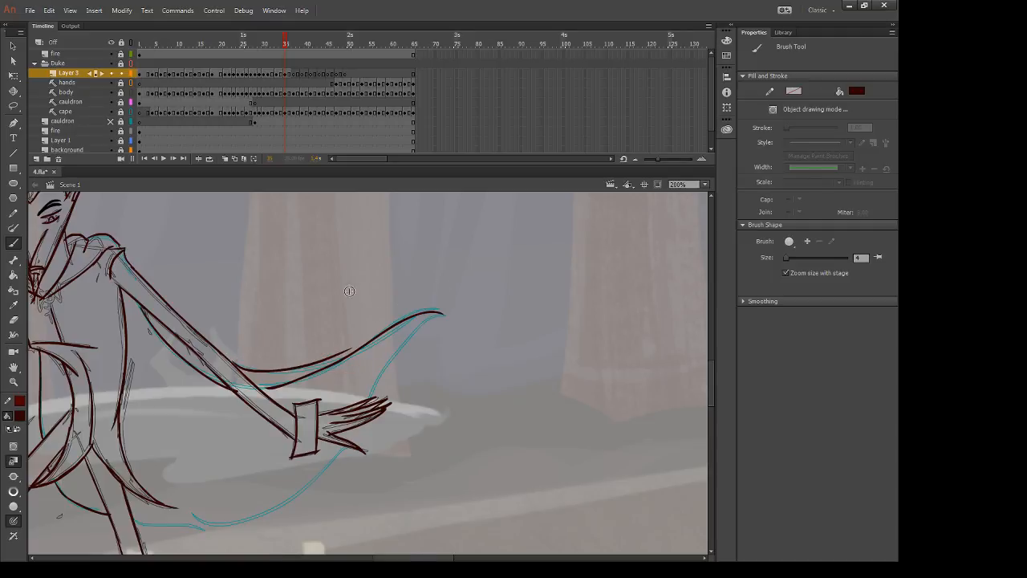
key(ctrl+z)
mouse_move(232, 364)
mouse_down()
mouse_move(314, 372)
mouse_move(364, 355)
mouse_up()
key(ctrl+z)
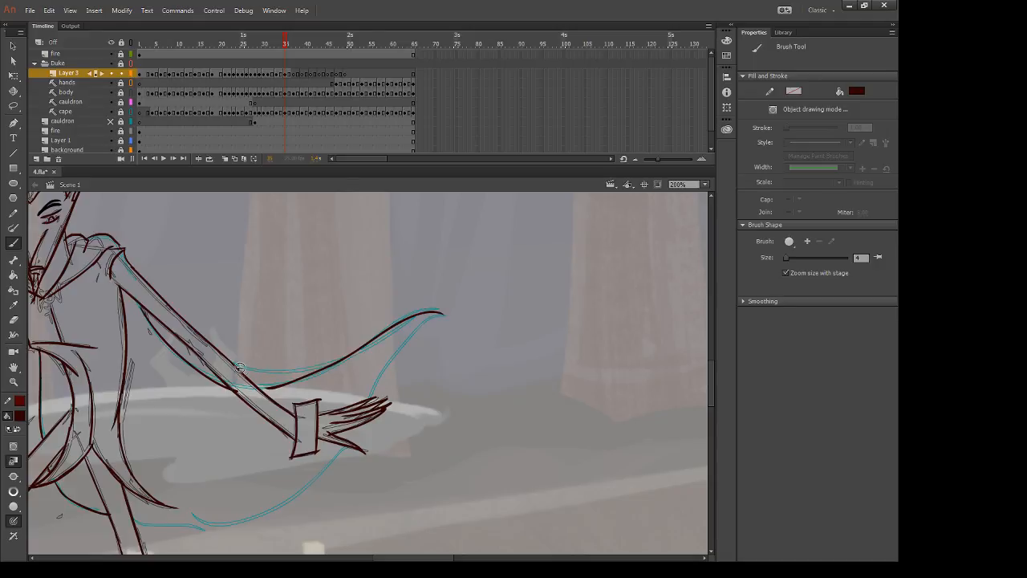
drag(233, 367, 351, 353)
key(e)
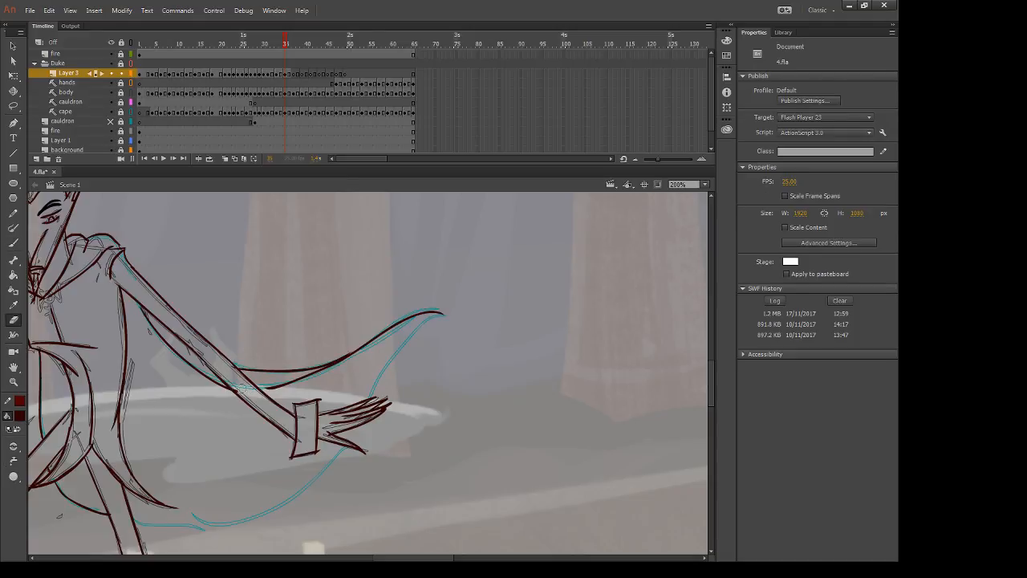
key(b)
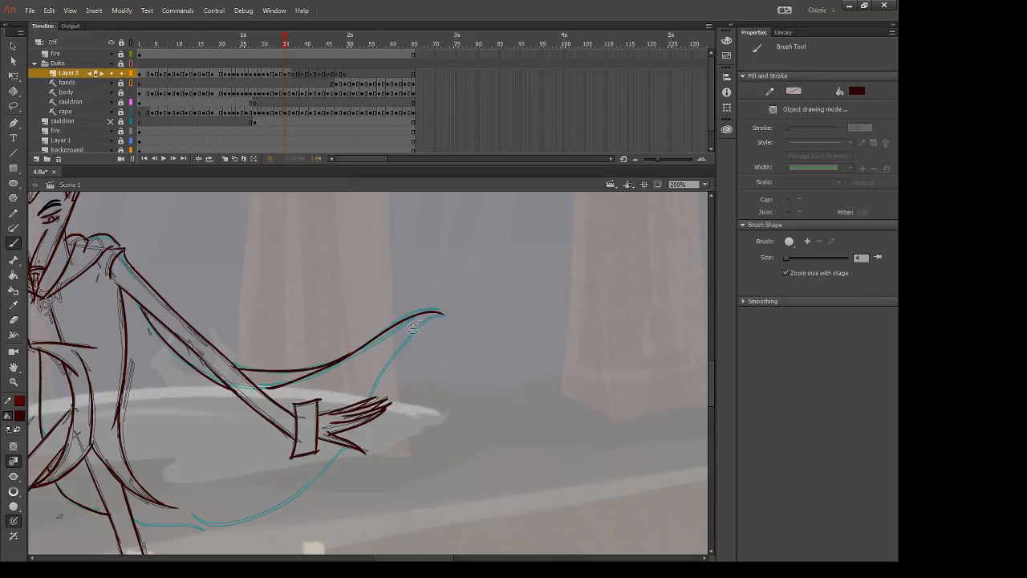
Step: Ink the cape's outer edge from the flying tip down to the fingers
drag(443, 315, 385, 385)
key(ctrl+z)
drag(443, 315, 386, 368)
Step: Ink the short stretch of cape hem beside the far leg, comparing the drawing with frame 34
drag(366, 438, 447, 410)
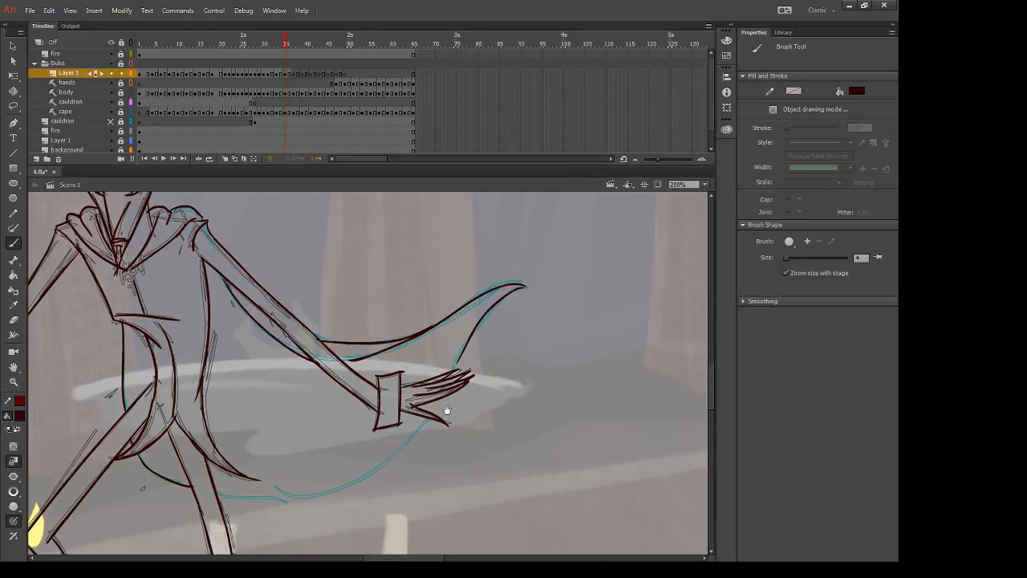
drag(208, 496, 279, 492)
key(comma)
key(period)
key(comma)
key(period)
drag(337, 359, 362, 365)
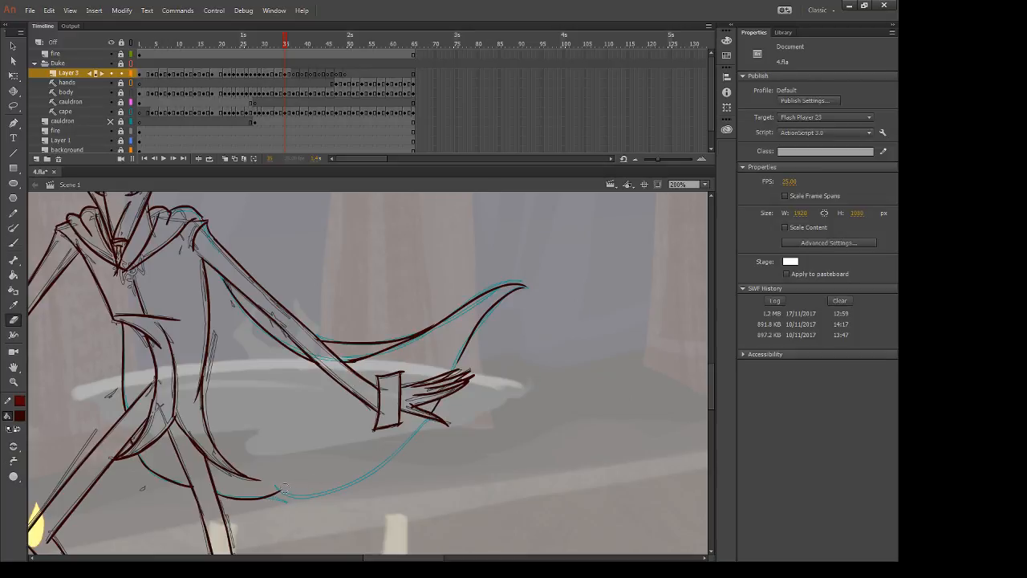
Step: Ink the cape's curved bottom hem up to the hand and trim the overshoot at the thumb's tip
mouse_move(273, 487)
mouse_down()
mouse_move(306, 496)
mouse_move(398, 444)
mouse_up()
key(ctrl+z)
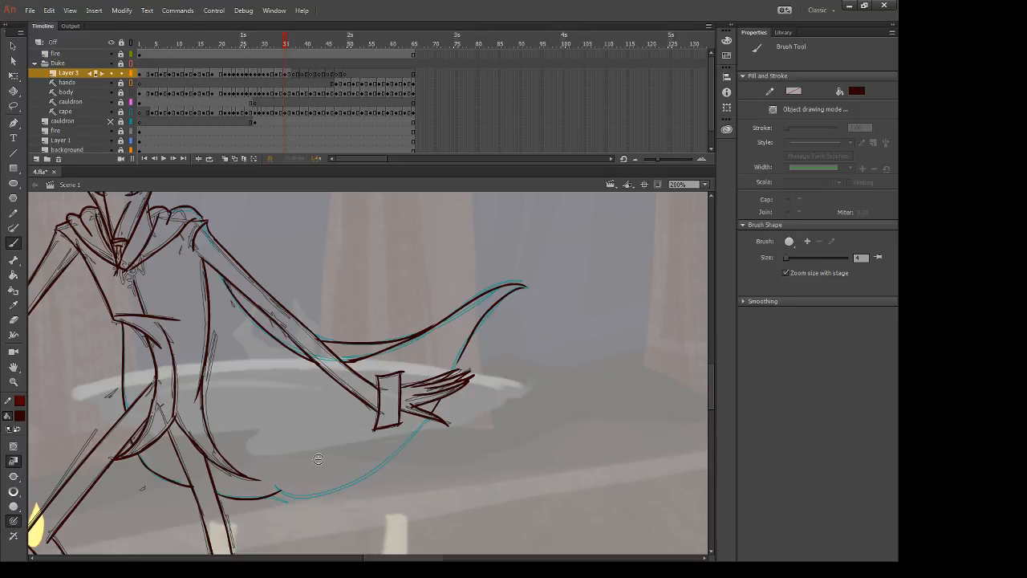
mouse_move(276, 488)
mouse_down()
mouse_move(331, 488)
mouse_move(379, 471)
mouse_up()
drag(431, 420, 346, 485)
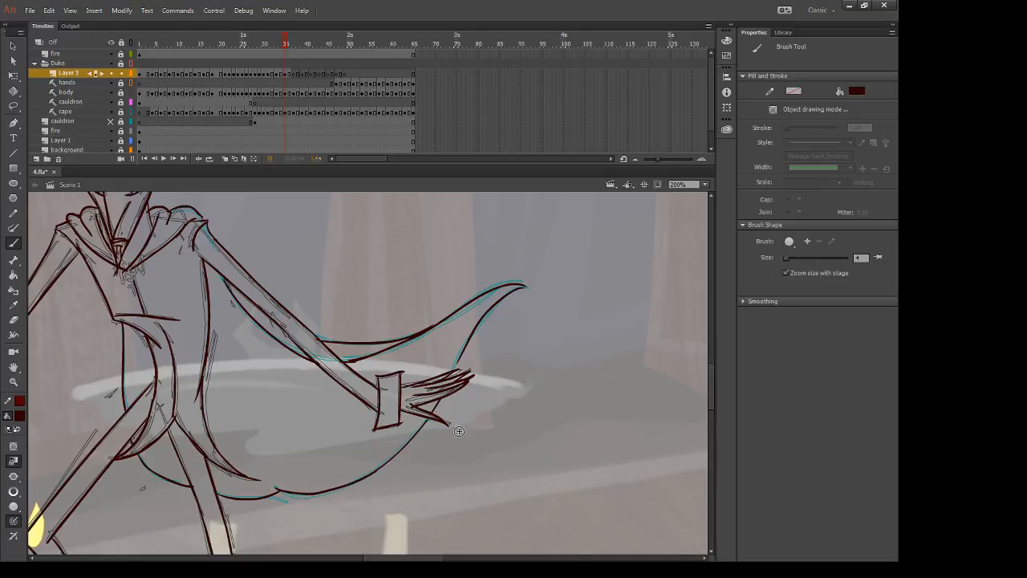
key(e)
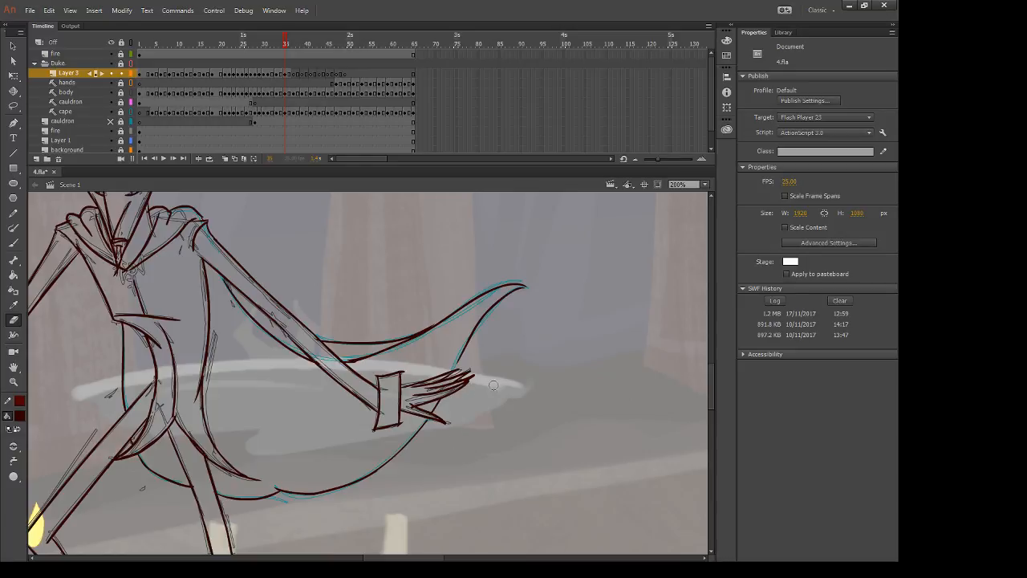
Step: Flip between frames 34 and 35 to compare the inked poses, stopping on frame 34
key(comma)
key(period)
key(b)
key(comma)
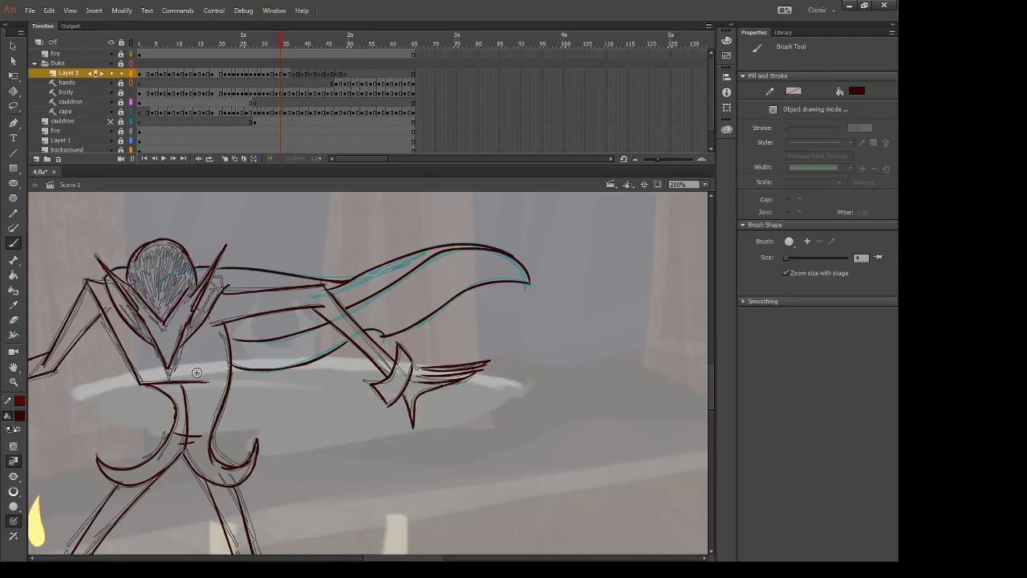
Step: Move on to frame 37 and ink the pointed toe and sole of the foot nearer the open book, trimming the overshooting ends
key(period)
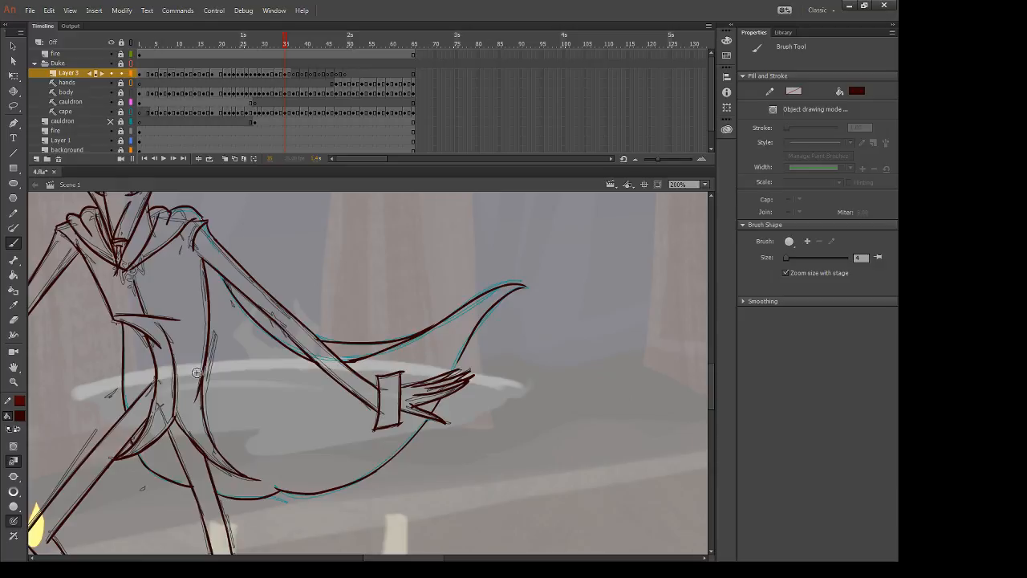
mouse_move(324, 476)
mouse_down()
mouse_move(422, 461)
mouse_move(393, 295)
mouse_up()
key(.)
key(.)
drag(385, 492, 376, 350)
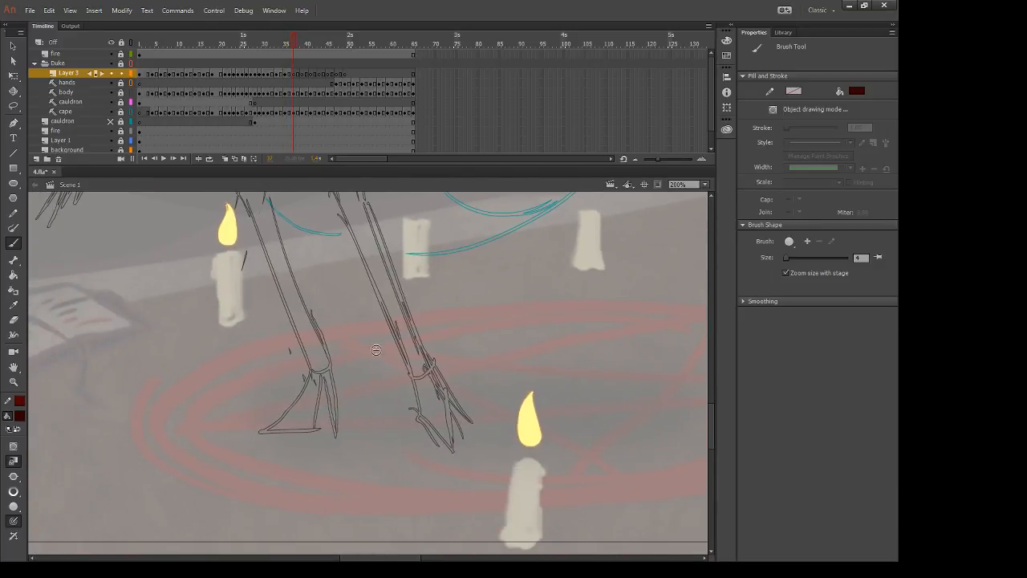
mouse_move(311, 369)
mouse_down()
mouse_move(281, 414)
mouse_move(249, 434)
mouse_up()
drag(324, 382, 318, 427)
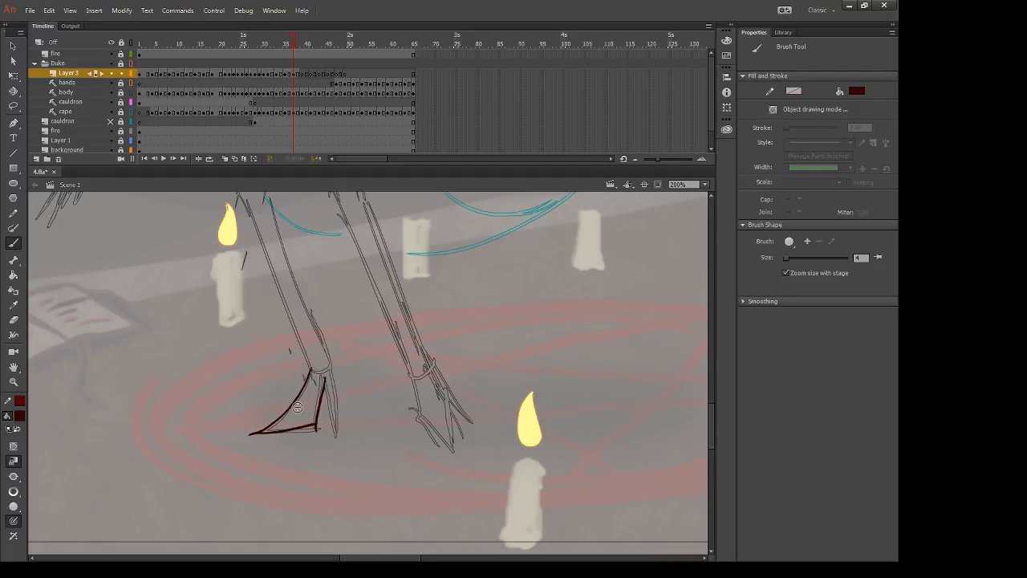
key(e)
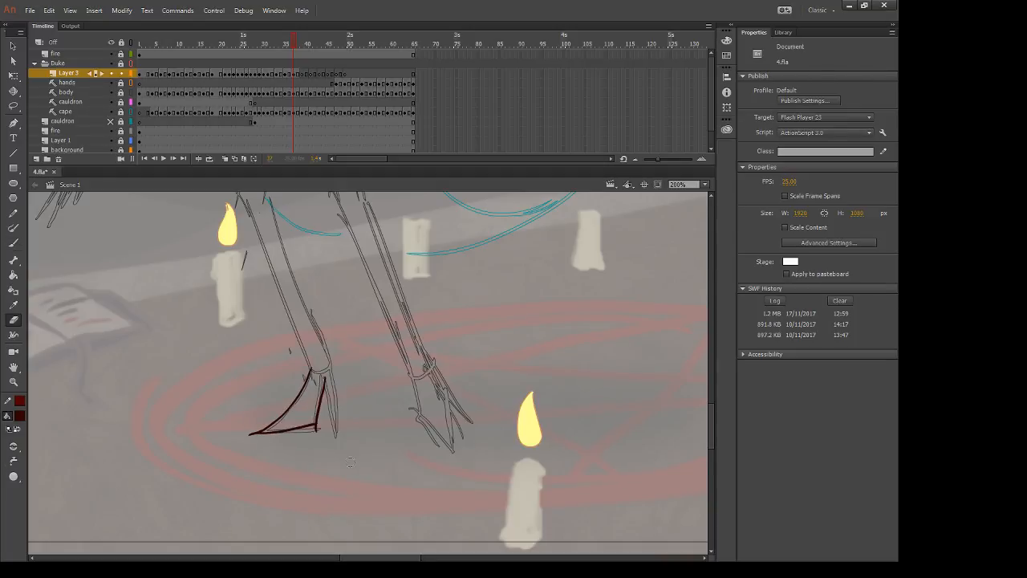
drag(328, 427, 316, 436)
click(247, 437)
key(b)
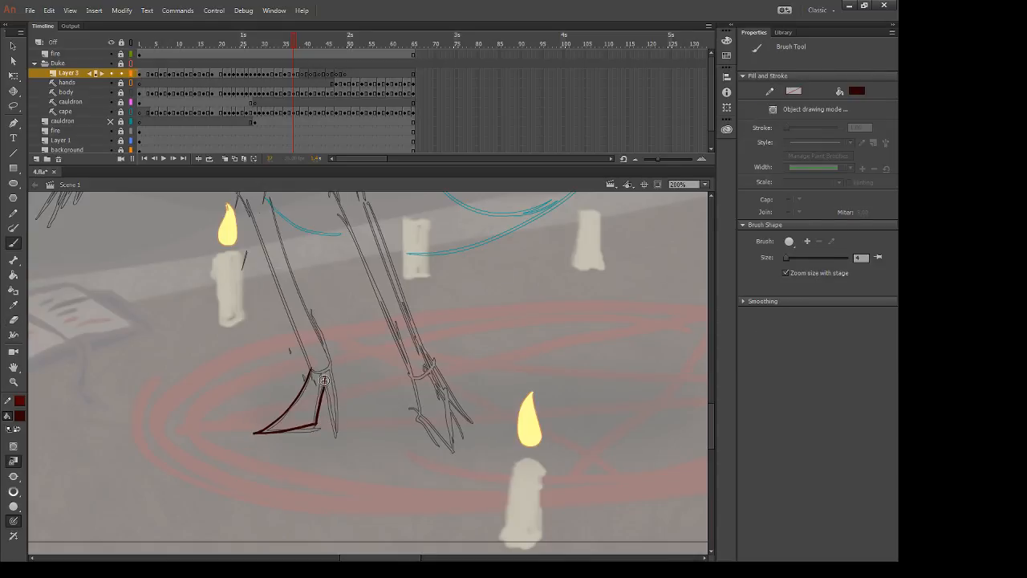
Step: Ink the narrow heel spike and the curved ankle line of the foot nearer the book
drag(325, 389, 335, 431)
drag(331, 367, 336, 430)
drag(306, 372, 333, 361)
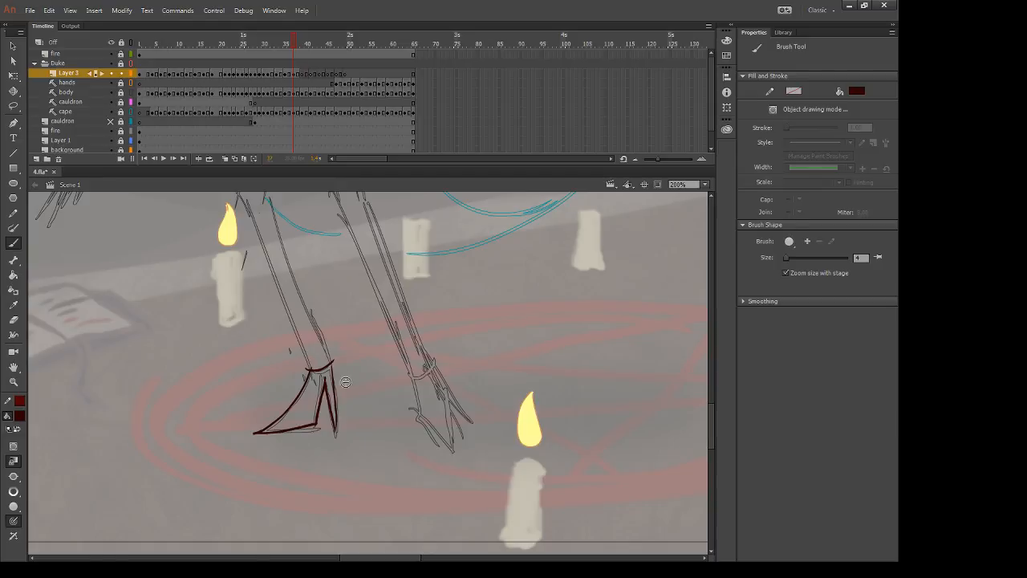
key(e)
key(b)
Step: Ink the other foot's front edge, sole and back edge, comparing the pose with the previous frame
drag(412, 367, 419, 433)
key(comma)
key(period)
drag(411, 373, 417, 431)
key(ctrl+z)
key(comma)
key(period)
mouse_move(411, 361)
mouse_down()
mouse_move(417, 433)
mouse_move(459, 461)
mouse_up()
drag(423, 358, 476, 424)
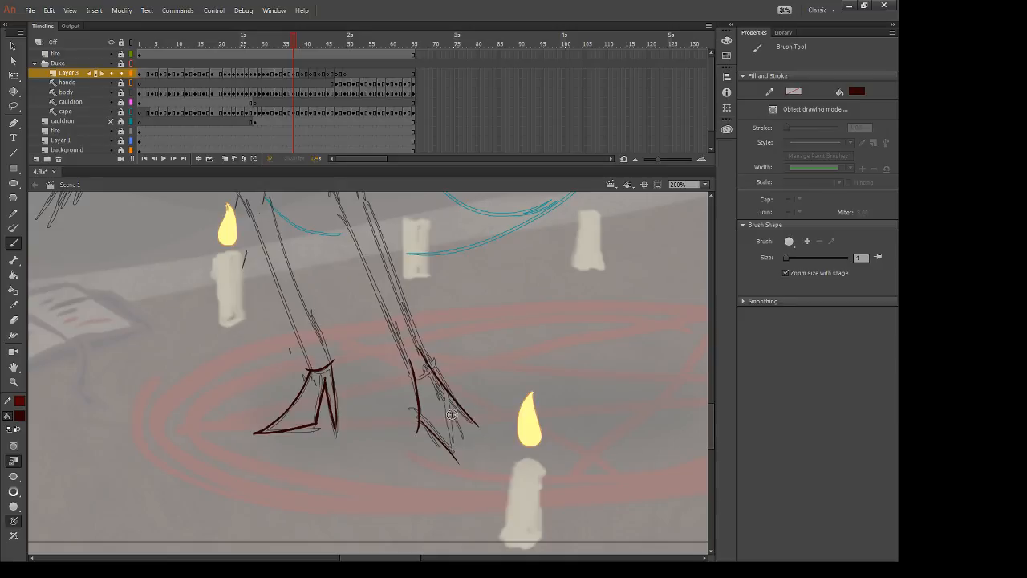
Step: Ink the other foot's heel line and trim the overshoots at its sole and toe
key(e)
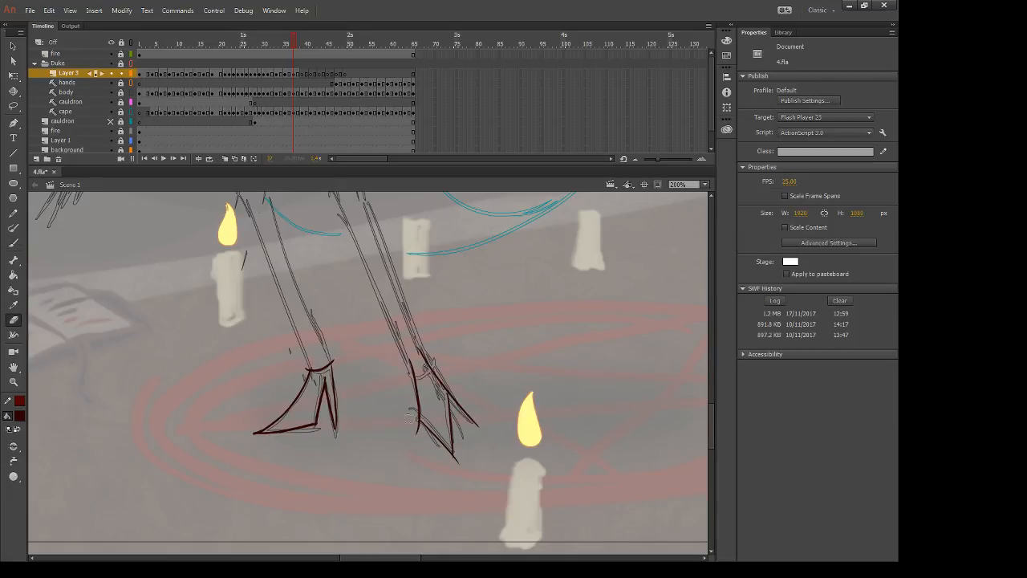
drag(410, 416, 415, 437)
mouse_move(456, 466)
mouse_down()
mouse_move(462, 454)
mouse_move(456, 464)
mouse_up()
key(b)
drag(446, 400, 484, 432)
key(ctrl+z)
mouse_move(447, 398)
mouse_down()
mouse_move(493, 443)
mouse_move(480, 429)
mouse_up()
key(e)
drag(423, 420, 487, 475)
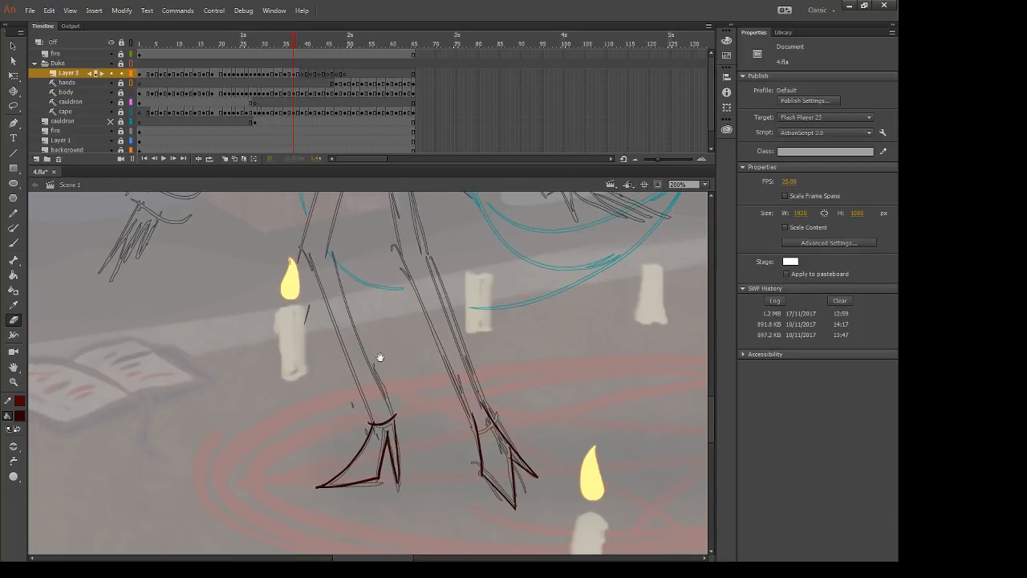
Step: Ink the inner edge of the leg nearer the book from the crotch through the bent knee to the ankle, trimming the knee overshoot
drag(361, 311, 369, 422)
key(b)
drag(381, 208, 332, 404)
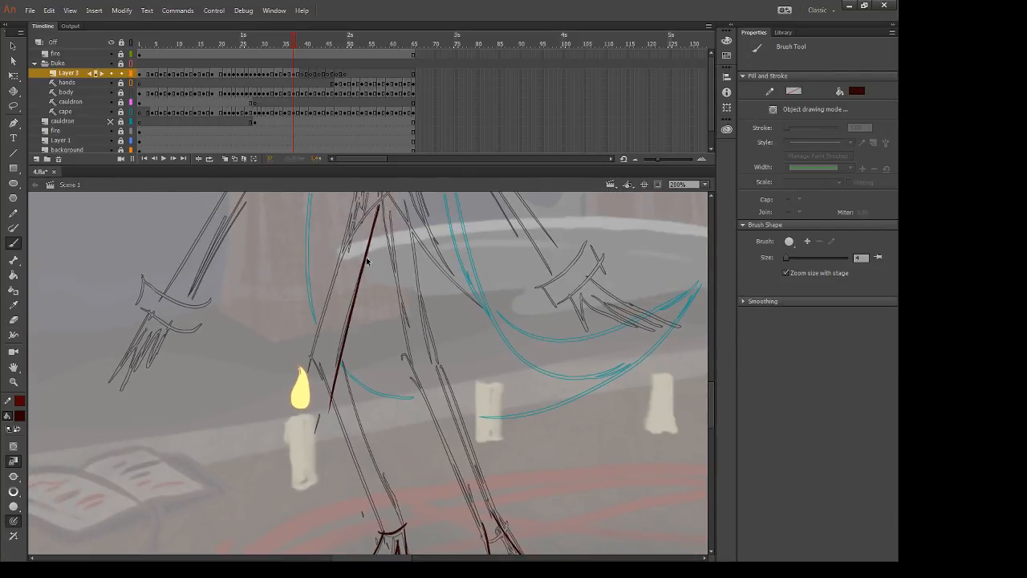
key(ctrl+z)
drag(378, 207, 322, 436)
key(e)
key(b)
key(e)
key(b)
drag(337, 356, 406, 523)
key(ctrl+z)
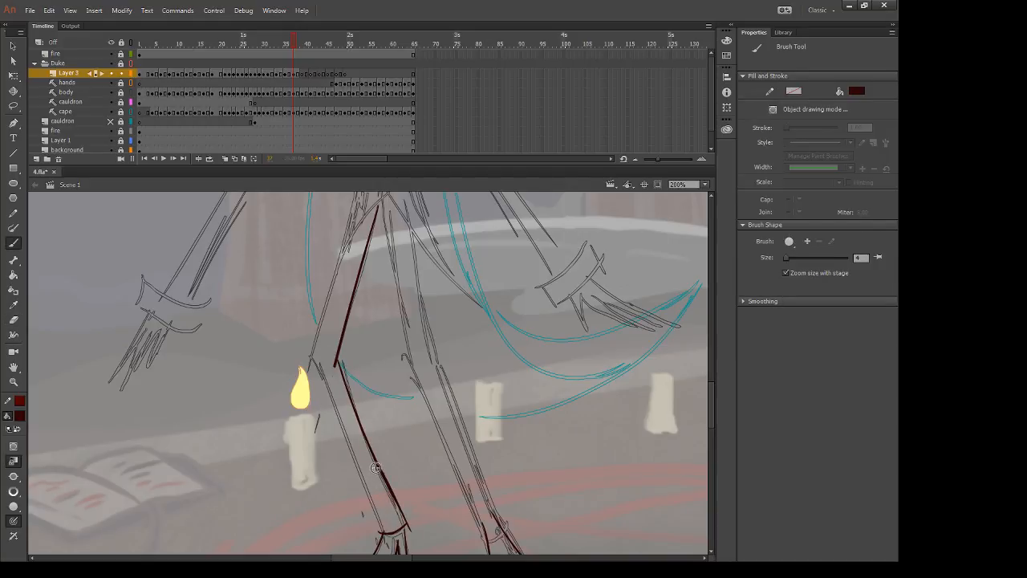
Step: Ink the outer thigh edge of the leg nearer the book from the hip past the knee
drag(389, 382, 382, 437)
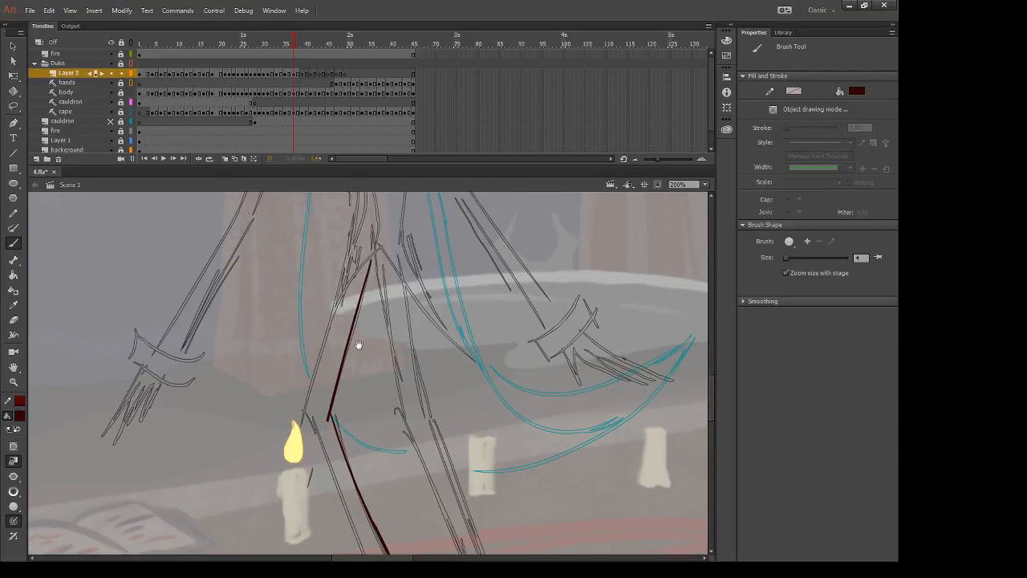
drag(342, 281, 282, 472)
drag(284, 470, 257, 386)
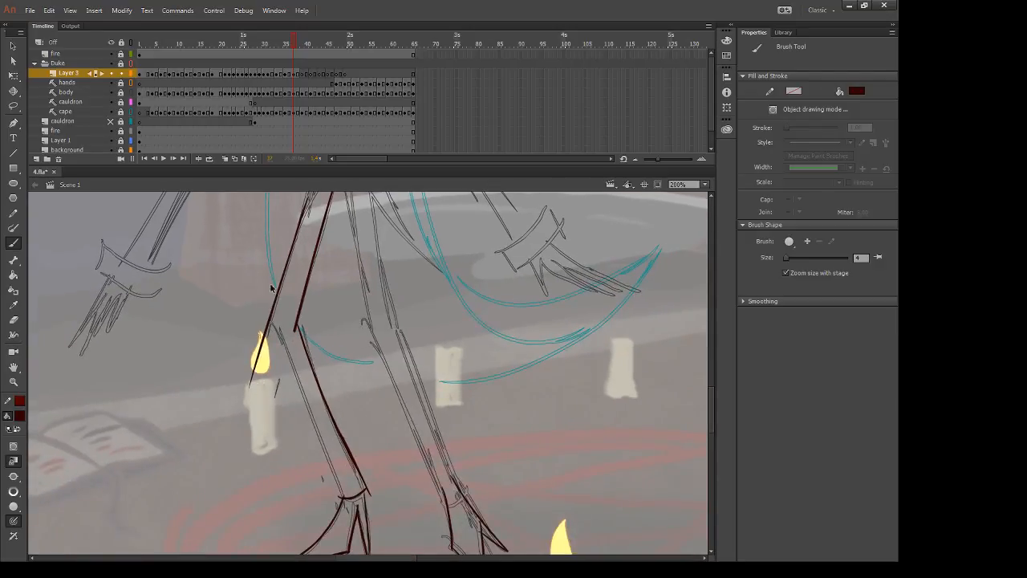
key(ctrl+z)
drag(277, 272, 277, 316)
Step: Erase the outer thigh line's overshoot below the knee and ink the outer shin edge down to the ankle
mouse_move(314, 234)
mouse_down()
mouse_move(267, 377)
mouse_move(255, 332)
mouse_move(326, 482)
mouse_up()
key(ctrl+z)
drag(249, 300, 319, 464)
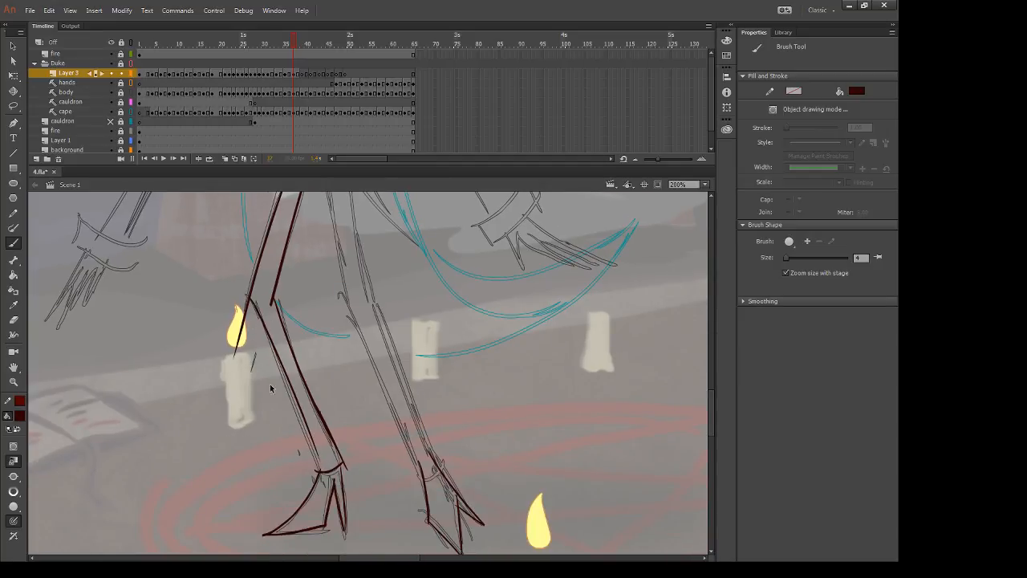
key(ctrl+z)
key(e)
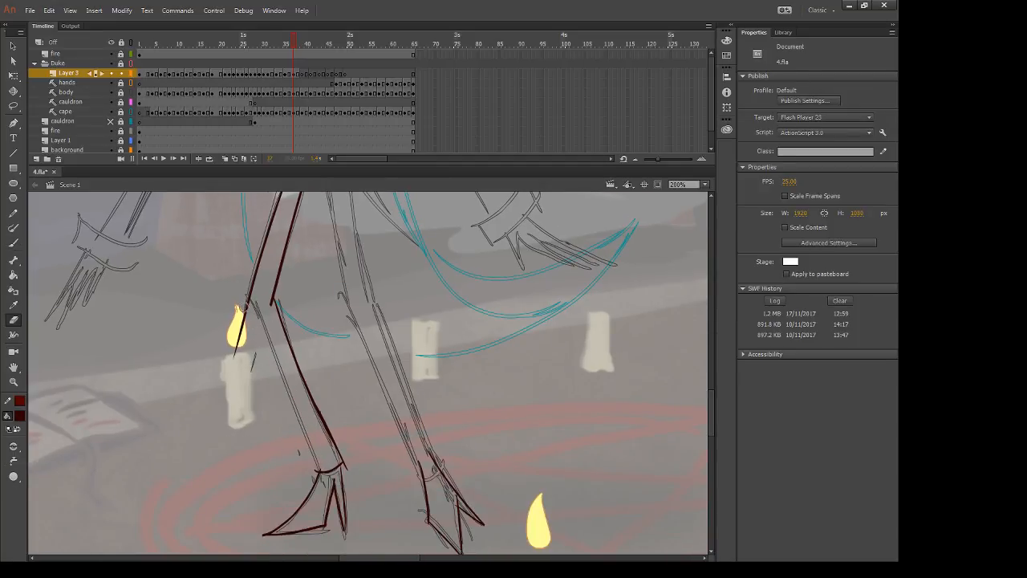
mouse_move(246, 307)
mouse_down()
mouse_move(229, 391)
mouse_move(225, 341)
mouse_move(306, 447)
mouse_up()
key(b)
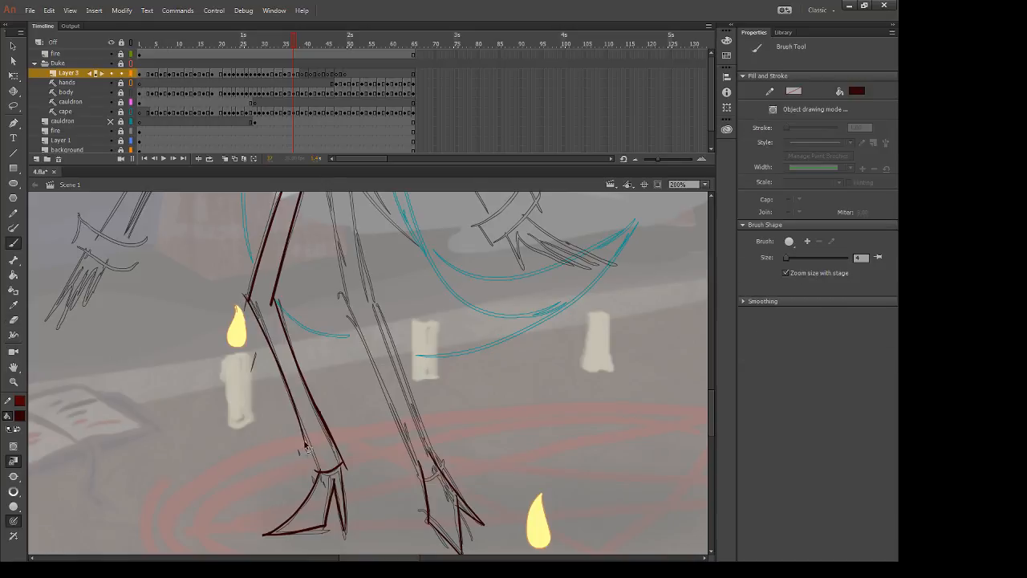
key(ctrl+z)
drag(244, 294, 311, 458)
key(ctrl+z)
drag(244, 292, 319, 469)
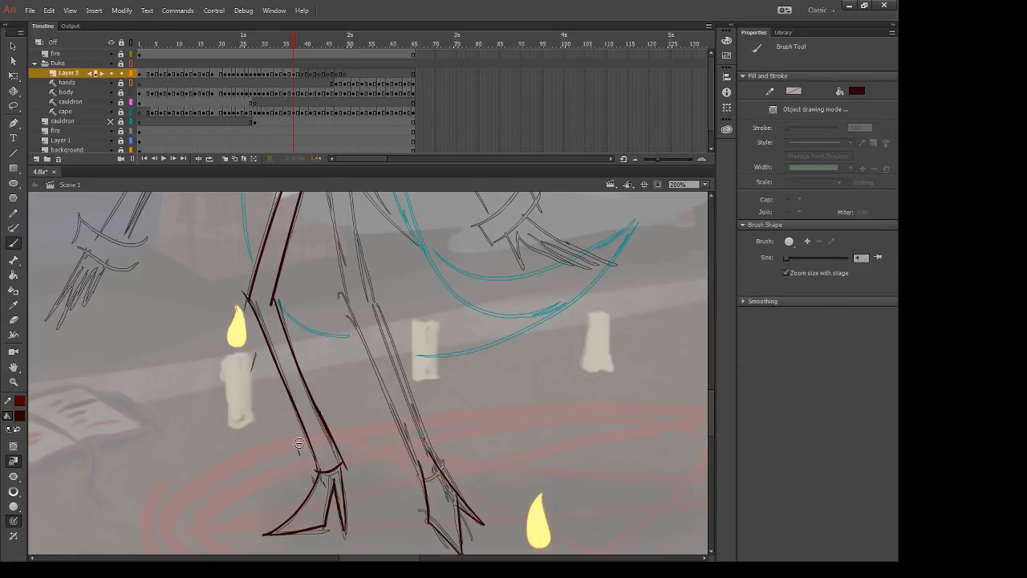
Step: Trim the overshooting line ends at that leg's knee and ankle, comparing the pose with the previous frame
key(e)
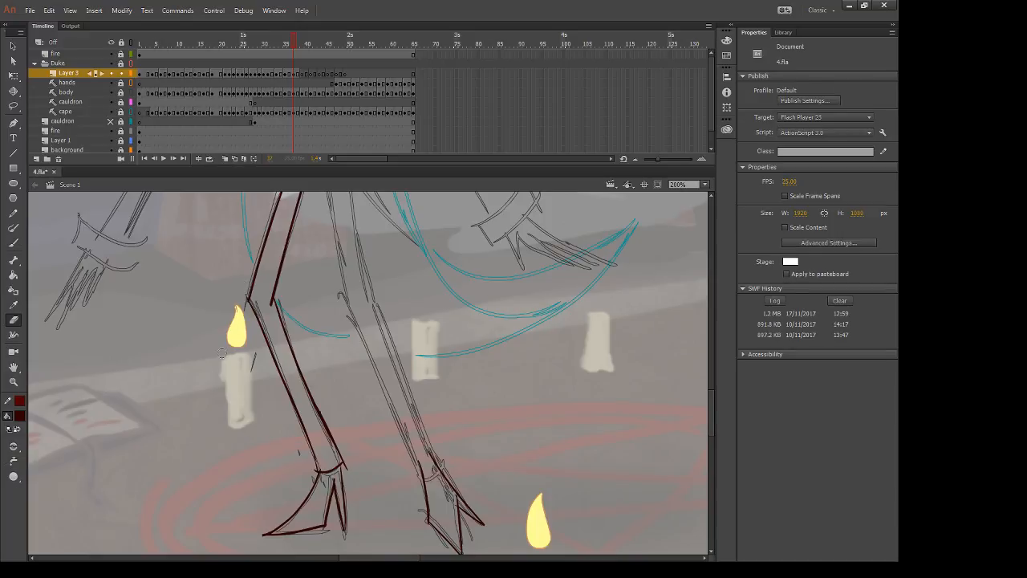
key(comma)
key(period)
drag(349, 467, 348, 460)
key(b)
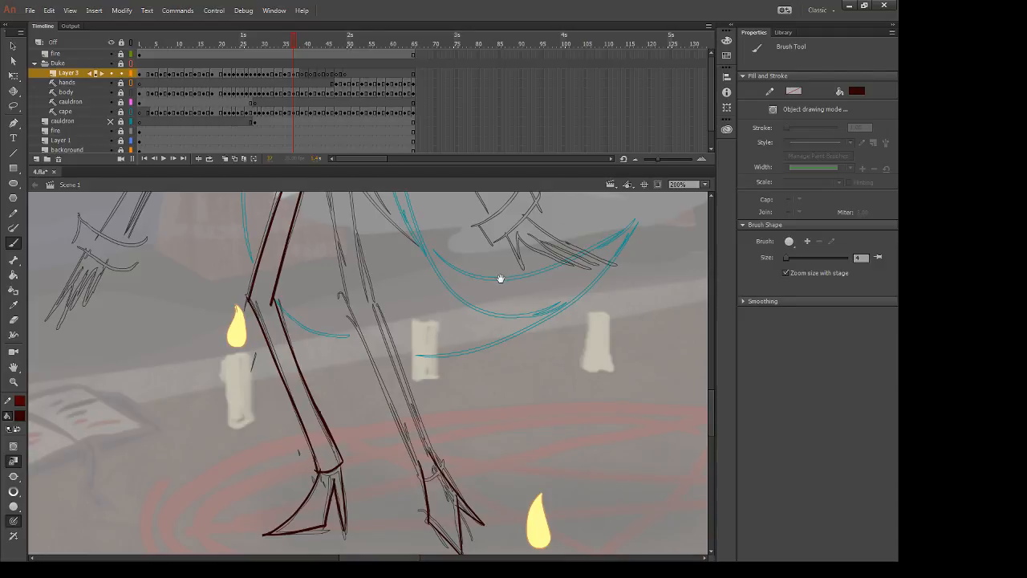
Step: Ink both edges of the other leg from hip to ankle, add its curved ankle line and trim the overshoots
drag(500, 279, 506, 403)
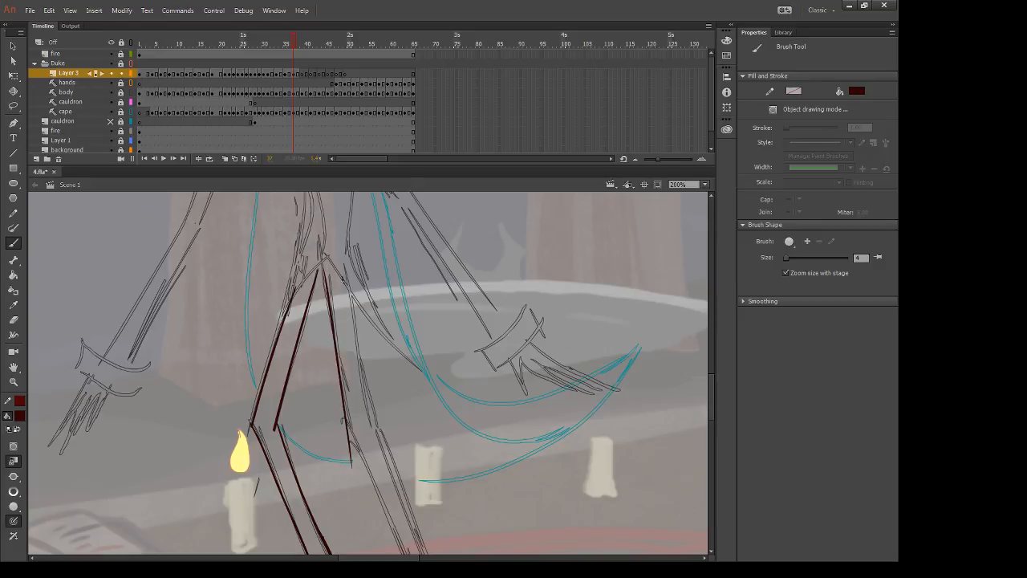
drag(396, 479, 330, 400)
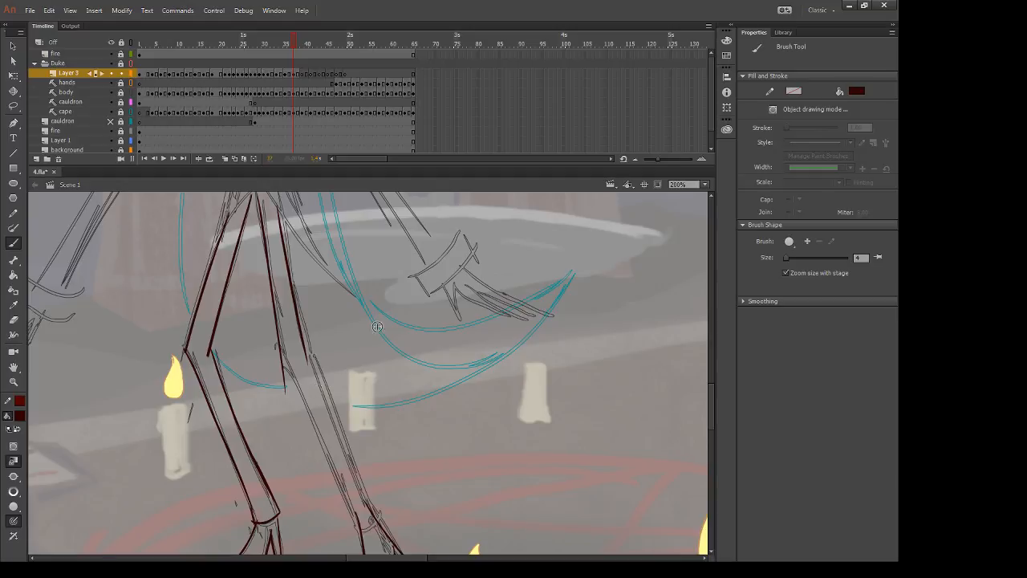
mouse_move(259, 347)
mouse_down()
mouse_move(321, 392)
mouse_move(281, 329)
mouse_move(341, 488)
mouse_up()
key(ctrl+z)
key(ctrl+z)
drag(277, 298, 339, 451)
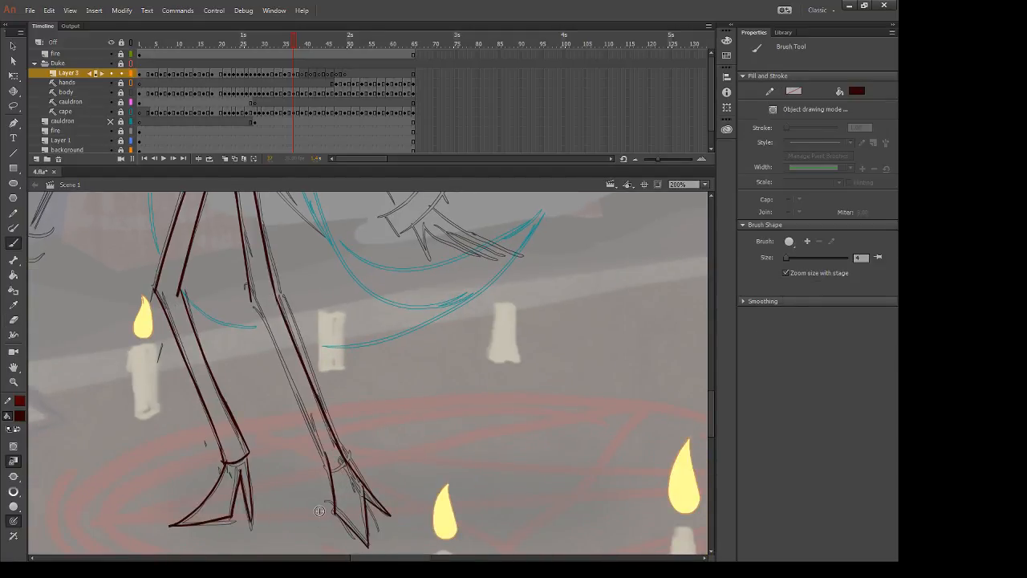
key(e)
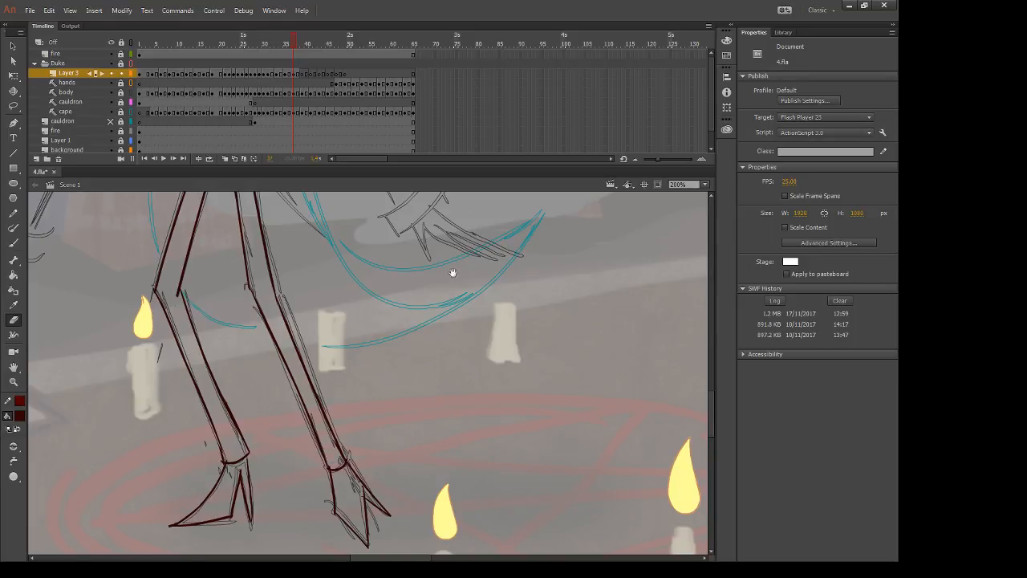
Step: Ink the arm-side edge and one short side of the sleeve cuff over the cauldron, comparing with the previous frame
drag(449, 294, 462, 398)
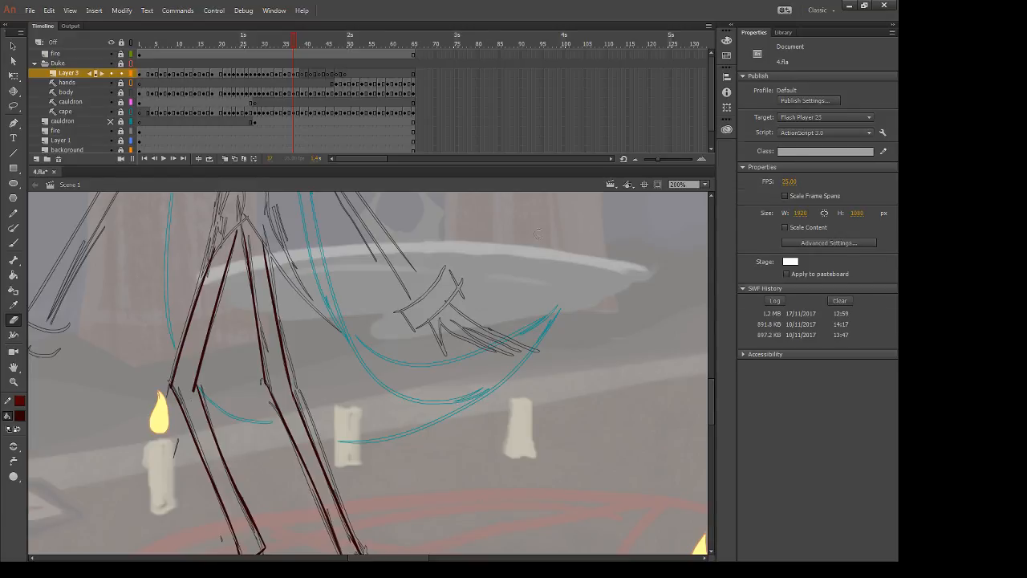
key(b)
mouse_move(400, 315)
mouse_down()
mouse_move(390, 364)
mouse_move(427, 401)
mouse_up()
key(comma)
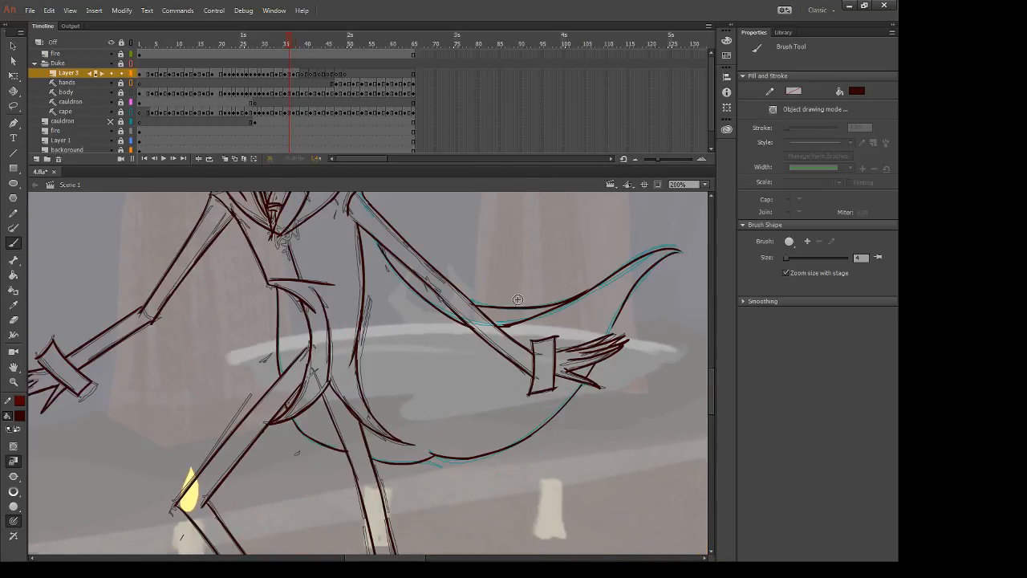
key(period)
drag(477, 342, 414, 395)
key(ctrl+z)
mouse_move(478, 342)
mouse_down()
mouse_move(400, 409)
mouse_move(429, 394)
mouse_move(452, 431)
mouse_up()
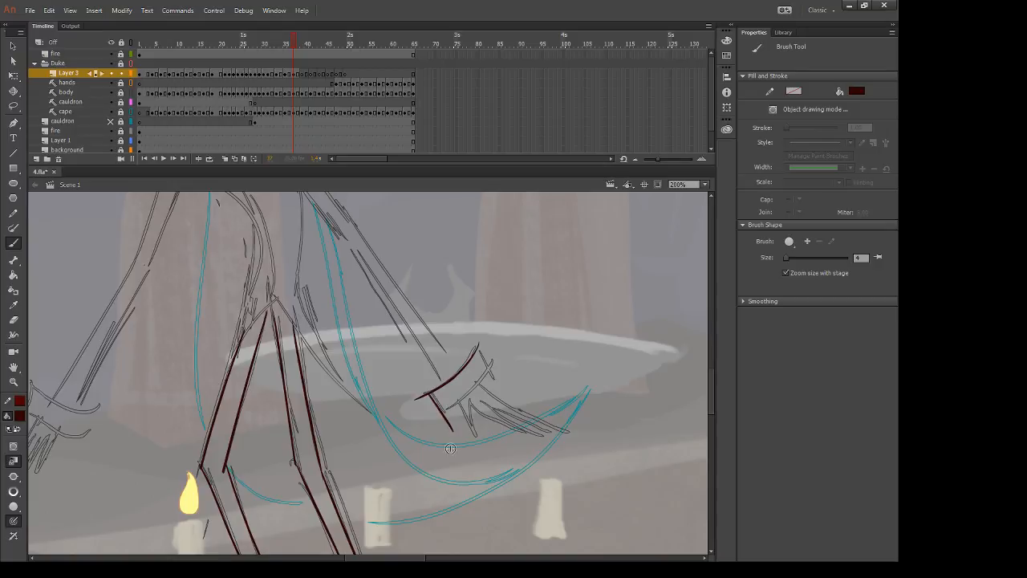
Step: Ink the cuff's hand-side edge and remaining short side, and trim the overshooting corners
drag(478, 347, 501, 386)
key(ctrl+z)
mouse_move(477, 342)
mouse_down()
mouse_move(500, 392)
mouse_move(434, 417)
mouse_up()
key(ctrl+z)
drag(496, 354, 487, 372)
drag(451, 405, 436, 416)
key(ctrl+z)
mouse_move(496, 358)
mouse_down()
mouse_move(440, 413)
mouse_move(408, 401)
mouse_move(416, 392)
mouse_up()
key(e)
drag(452, 441, 438, 416)
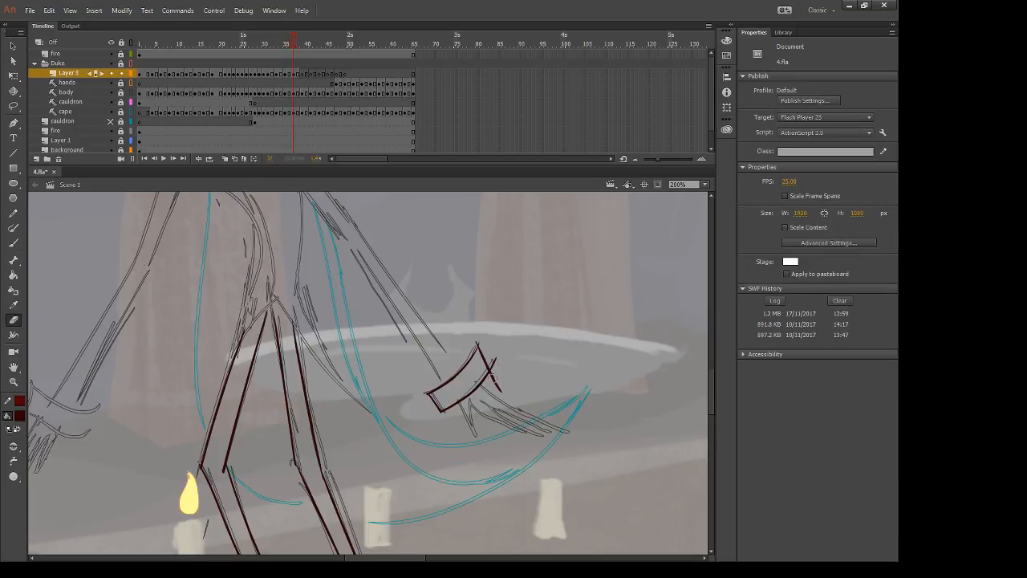
mouse_move(503, 351)
mouse_down()
mouse_move(498, 411)
mouse_move(397, 416)
mouse_up()
Step: Ink the hand's pointed thumb and lowest finger below the cuff, trimming their overshooting tips
key(b)
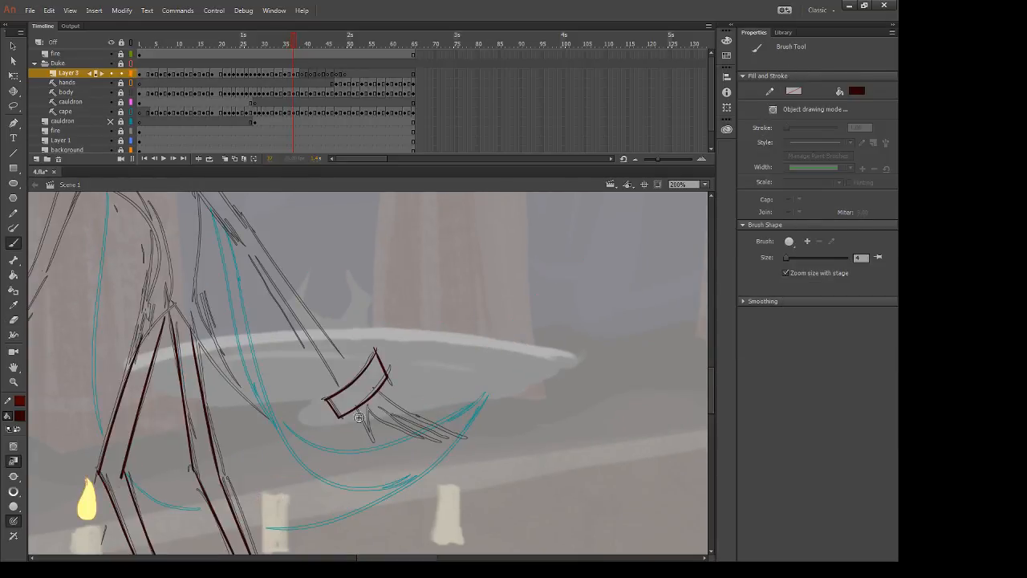
drag(367, 409, 384, 477)
key(e)
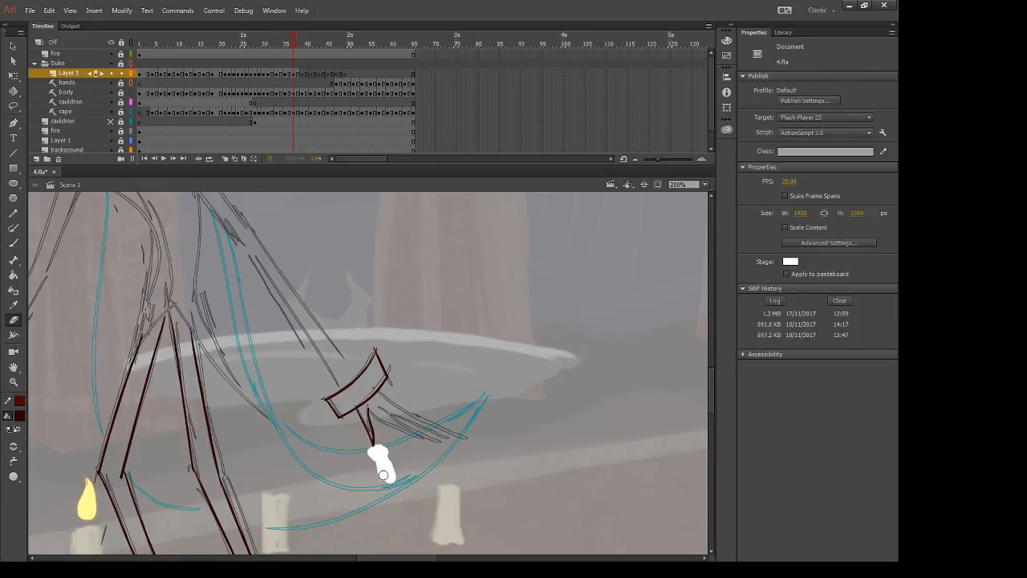
key(b)
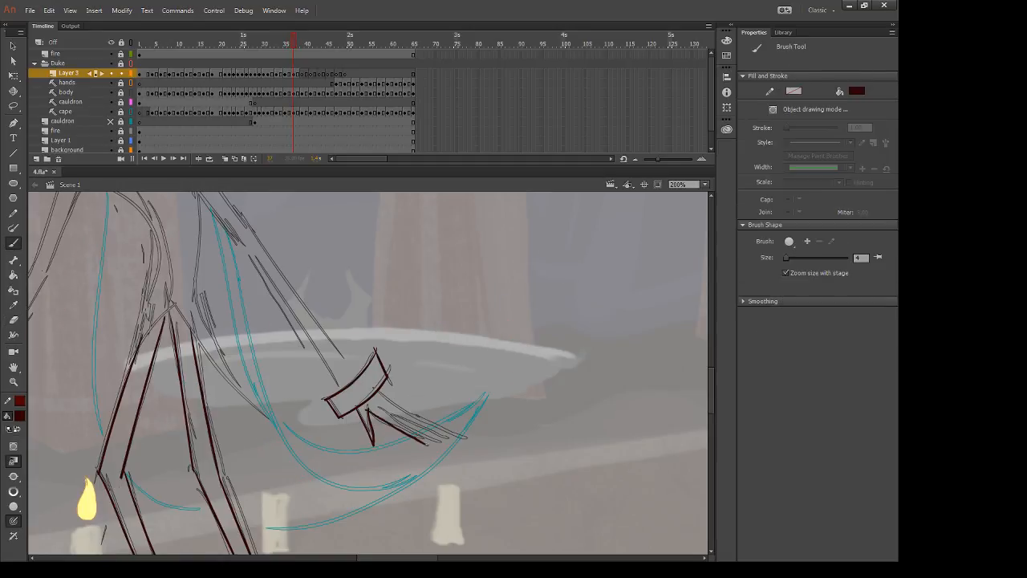
drag(376, 408, 449, 444)
drag(371, 401, 454, 444)
drag(377, 402, 445, 443)
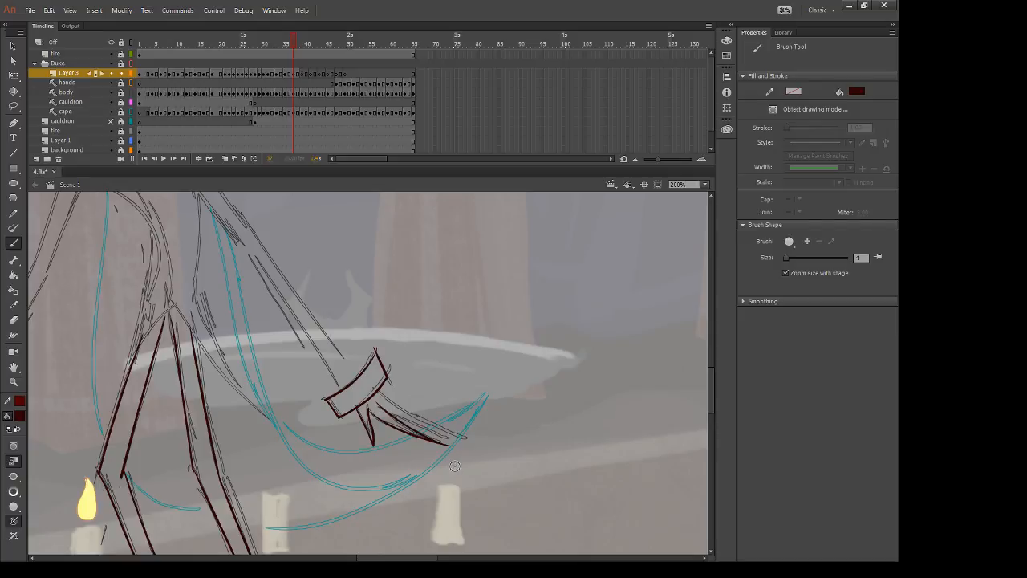
key(e)
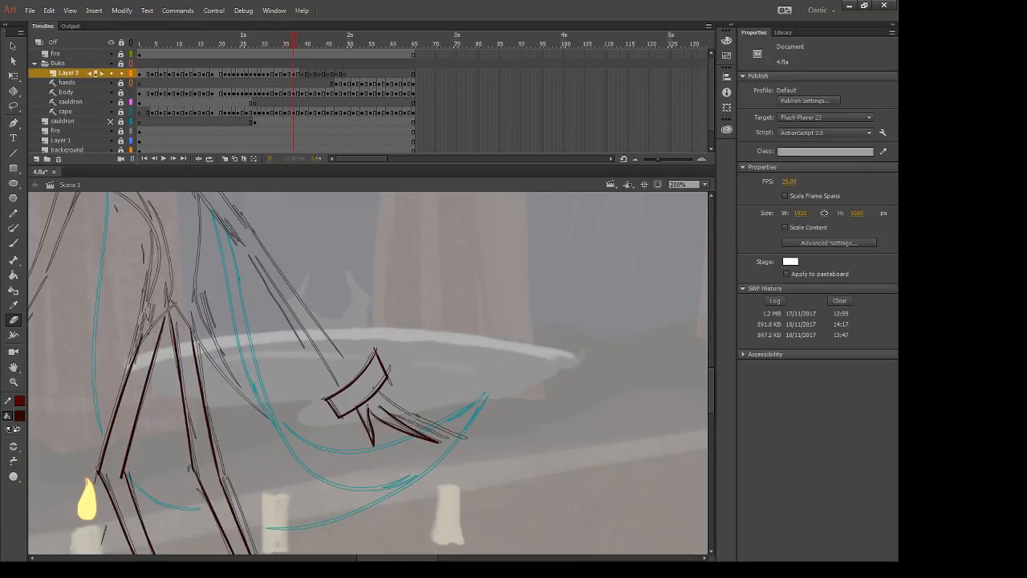
key(b)
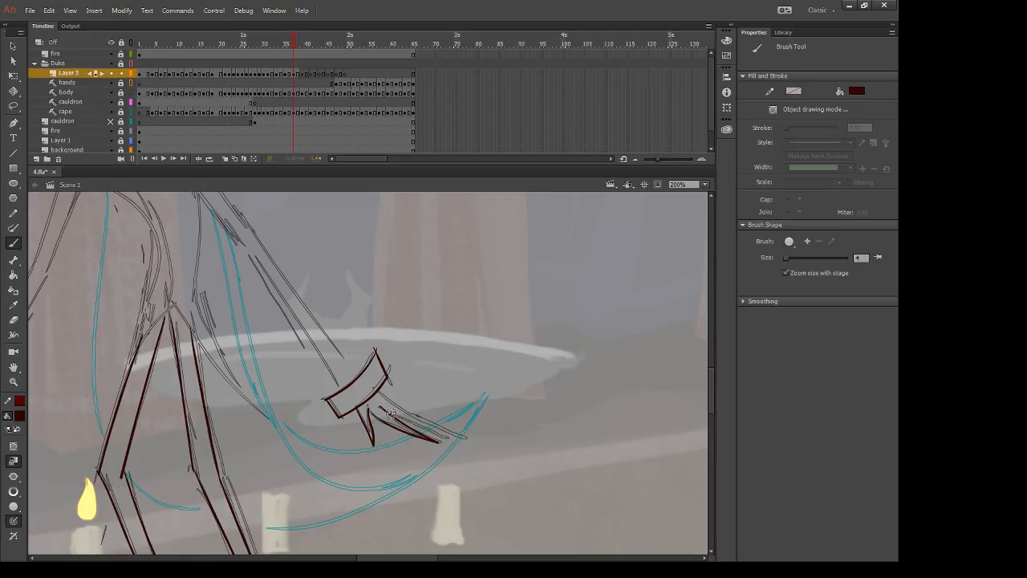
Step: Ink the upper fingers and the back of the hand from the cuff to the fingertips
drag(390, 413, 480, 438)
drag(377, 395, 477, 441)
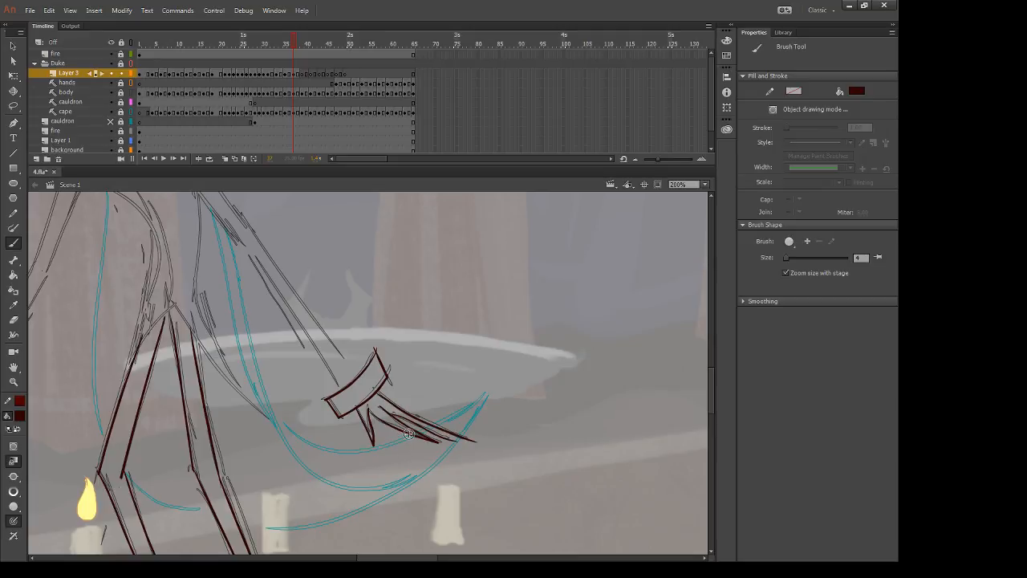
drag(425, 426, 463, 438)
key(e)
key(b)
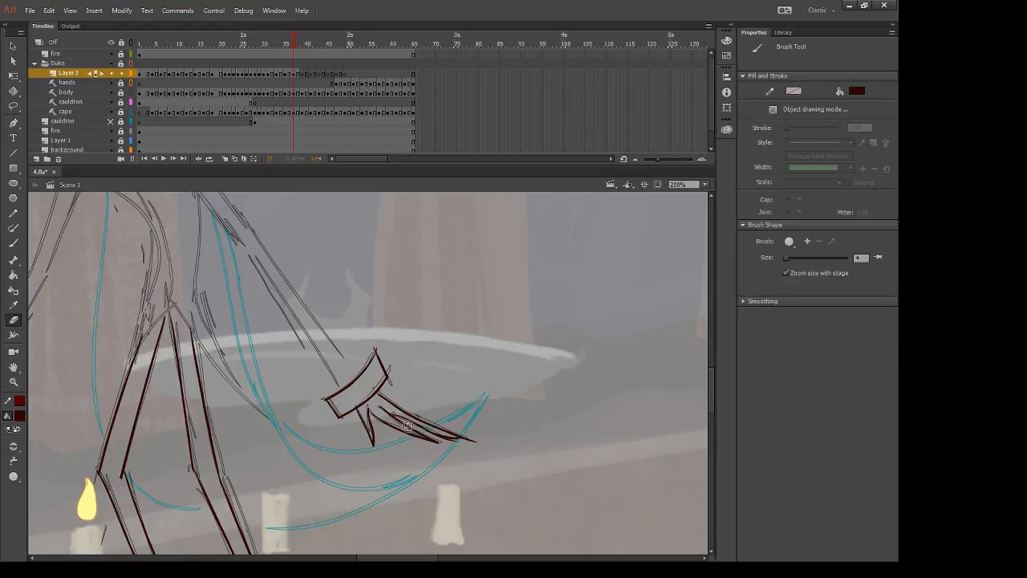
Step: Trim the overshooting fingertips and ink the shoulder and outer edge of the upper arm reaching over the cauldron
key(e)
drag(472, 438, 461, 448)
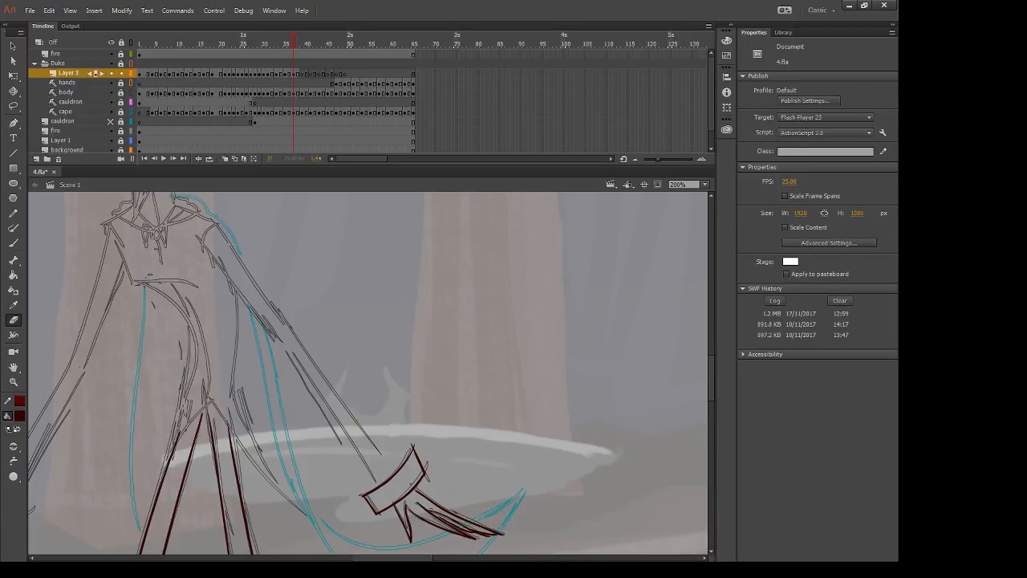
key(b)
mouse_move(223, 218)
mouse_down()
mouse_move(199, 249)
mouse_move(225, 212)
mouse_move(296, 338)
mouse_up()
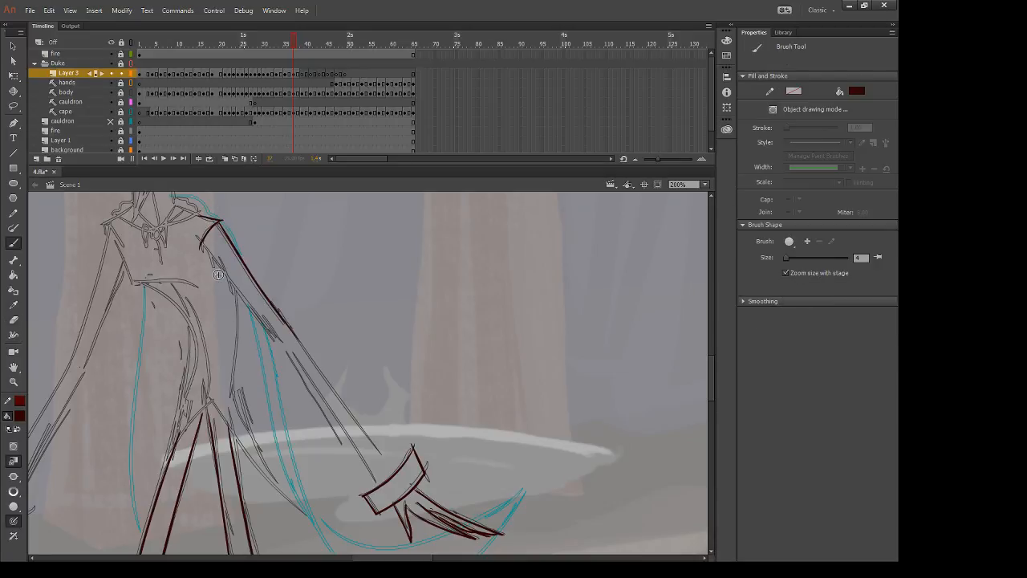
Step: Ink the inner edge of the same upper arm from the armpit to the elbow, comparing with the previous frame
drag(203, 243, 285, 347)
key(ctrl+z)
drag(202, 243, 281, 343)
key(ctrl+z)
drag(205, 248, 295, 352)
key(ctrl+z)
drag(205, 247, 295, 351)
key(comma)
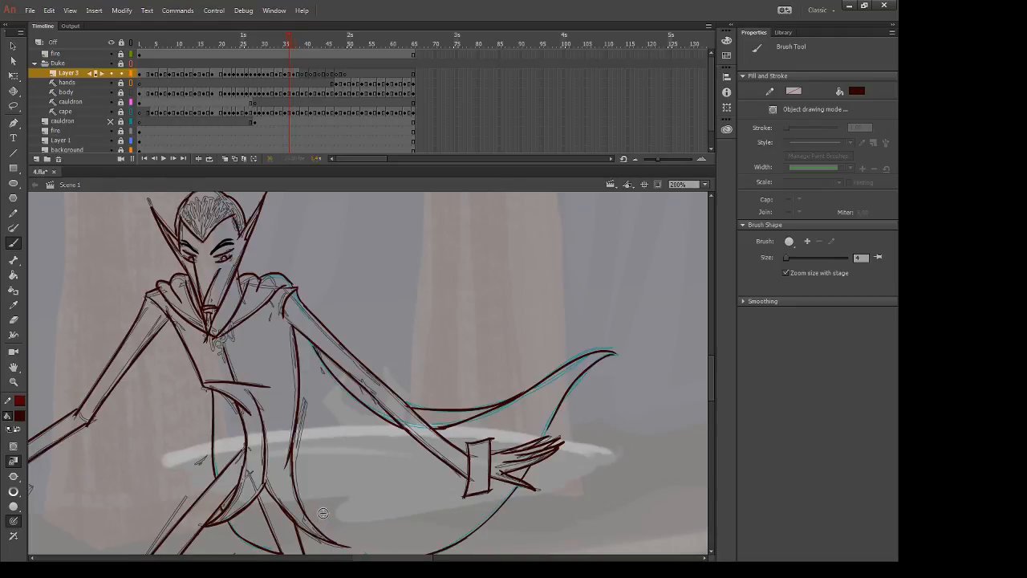
key(period)
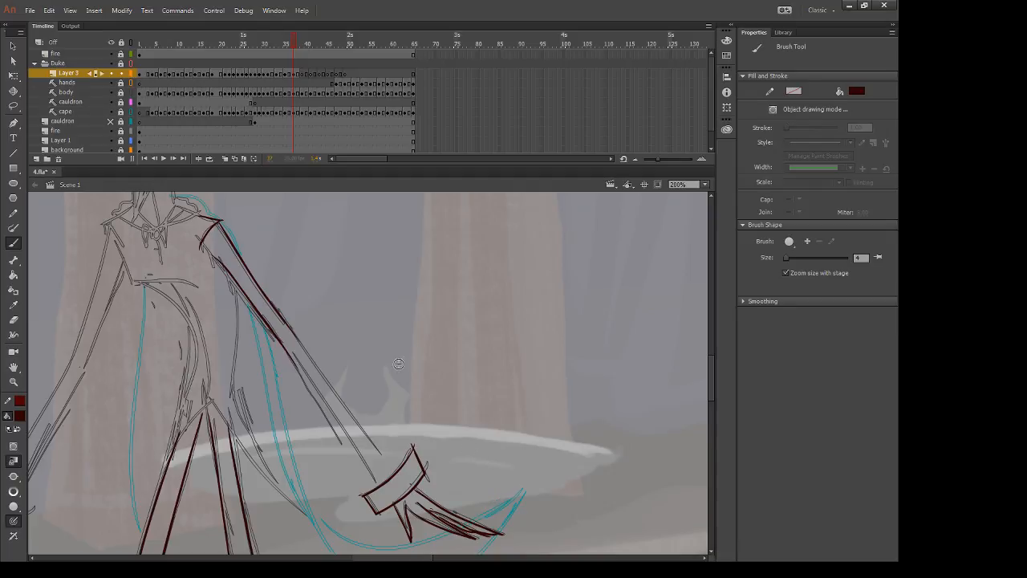
Step: Try to ink the forearm's lower edge from the elbow to the cuff, checking it against the previous frame
drag(278, 343, 377, 481)
key(ctrl+z)
drag(285, 346, 365, 479)
key(ctrl+z)
drag(287, 348, 377, 481)
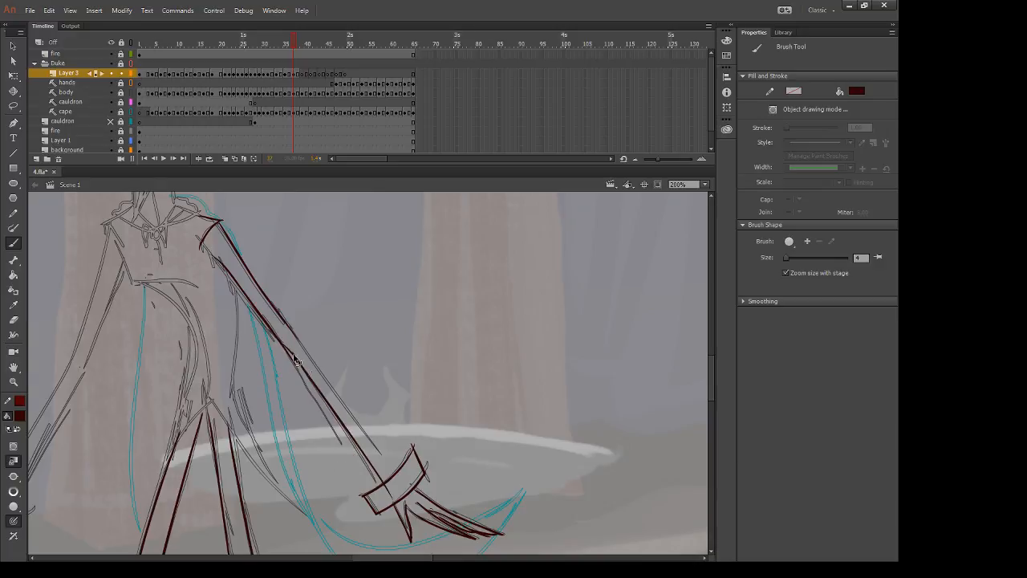
key(ctrl+z)
drag(289, 353, 372, 480)
key(ctrl+z)
key(period)
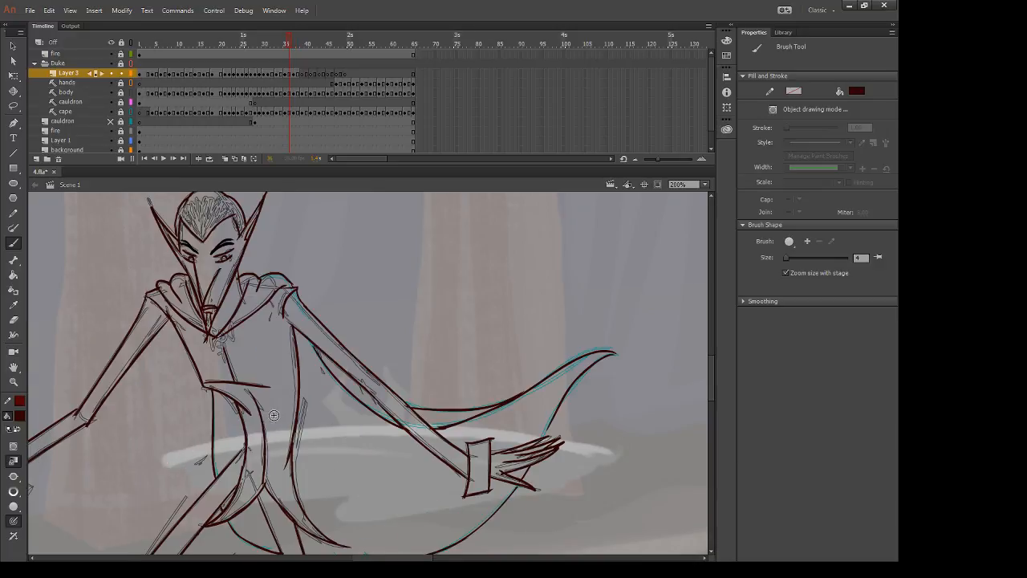
key(comma)
drag(282, 352, 377, 483)
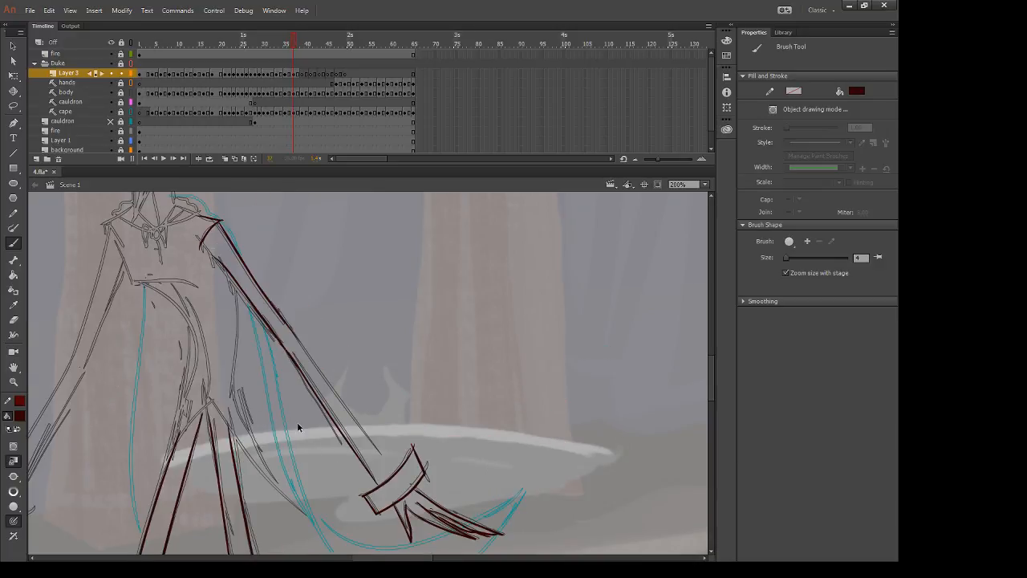
key(ctrl+z)
key(period)
key(comma)
Step: Ink the forearm's lower edge from the elbow to the cuff and clean up its overshoot inside the cuff
drag(280, 345, 374, 482)
key(ctrl+z)
mouse_move(277, 345)
mouse_down()
mouse_move(336, 417)
mouse_move(379, 483)
mouse_up()
key(ctrl+z)
drag(280, 349, 379, 484)
key(ctrl+z)
drag(278, 349, 381, 487)
key(e)
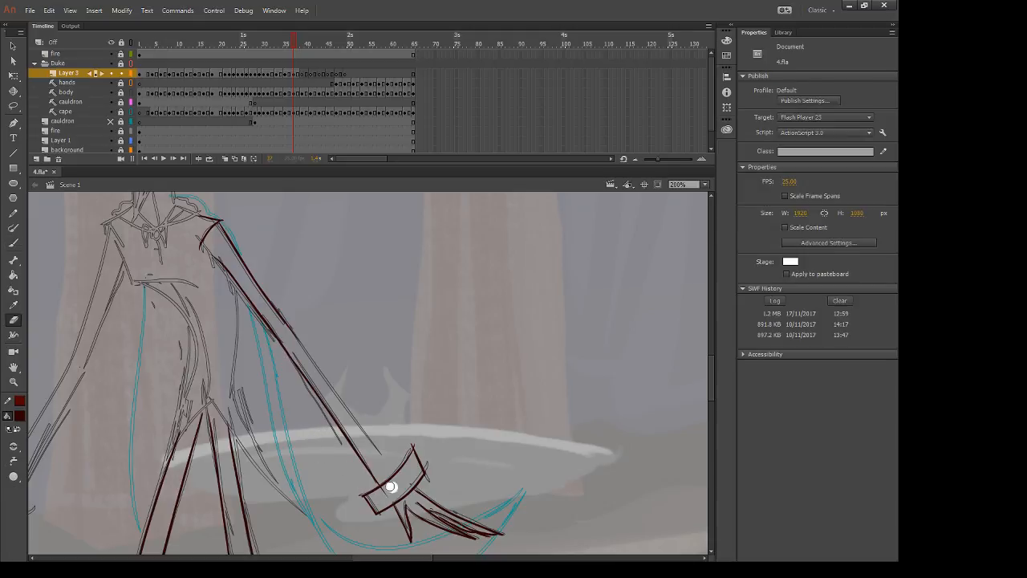
Step: Ink the forearm's upper edge from the elbow to the cuff and trim the end that runs into the cuff
key(b)
drag(293, 337, 391, 450)
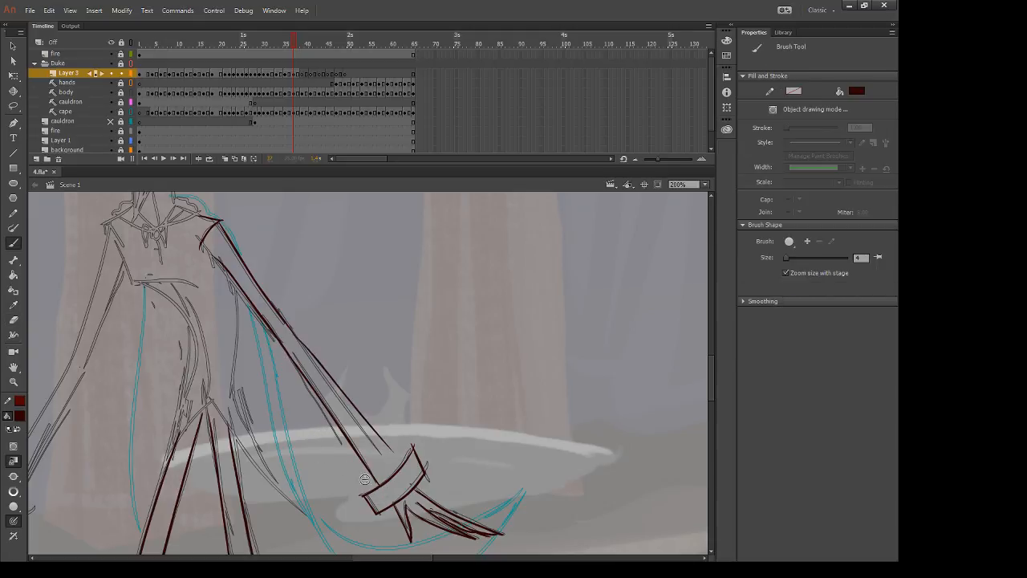
key(ctrl+z)
drag(288, 329, 379, 465)
key(ctrl+z)
key(comma)
key(period)
drag(290, 330, 376, 440)
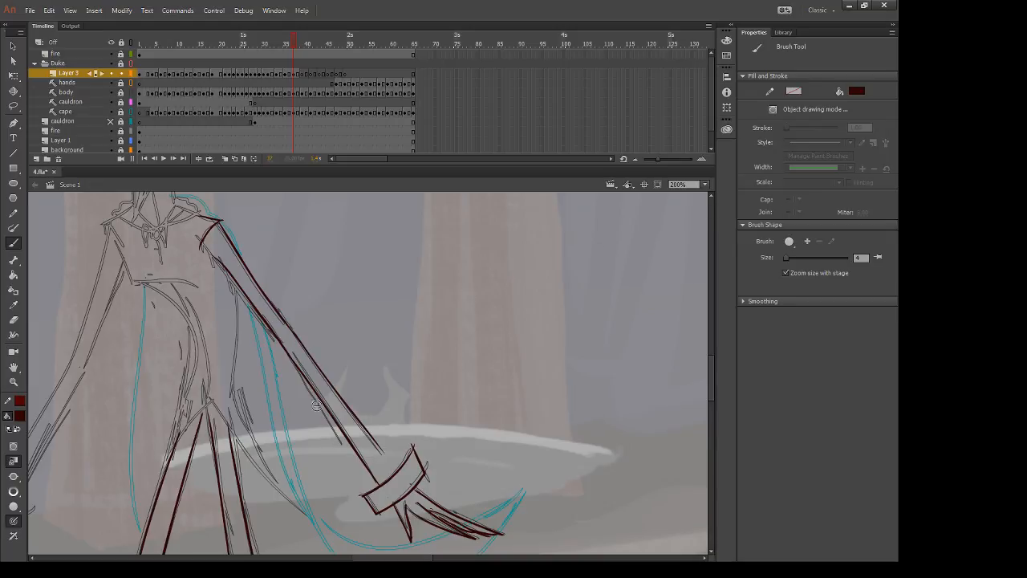
key(e)
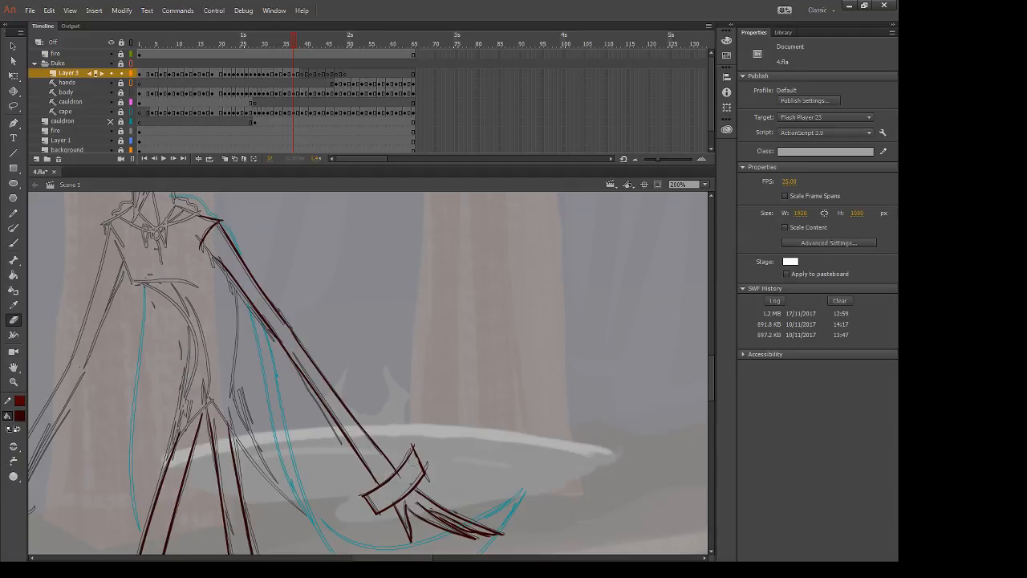
drag(402, 476, 402, 475)
Step: Ink the jacket's side edge from the opposite shoulder to the waist and the curved waist hem, trimming their overshooting corner
drag(218, 375, 334, 444)
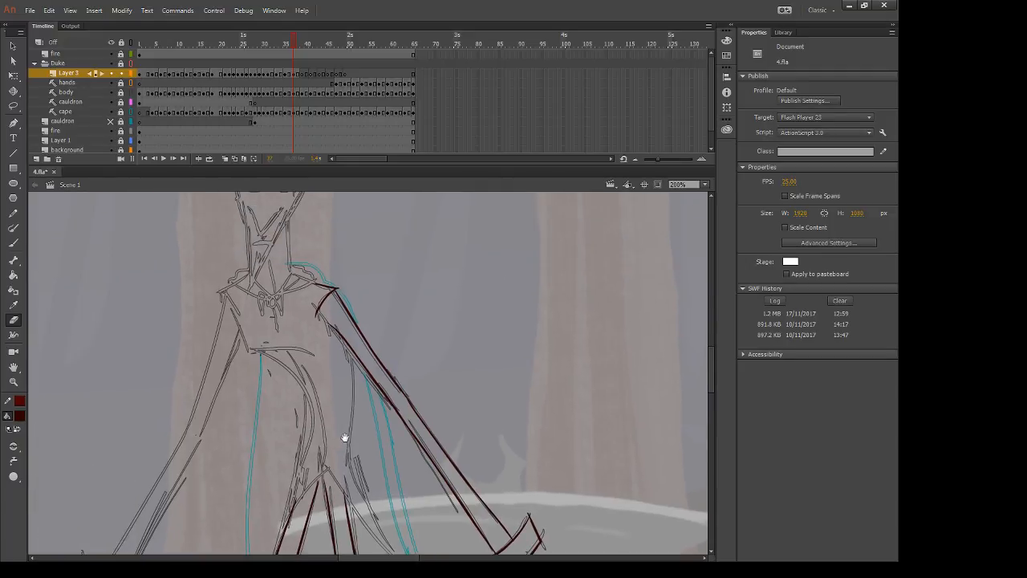
key(b)
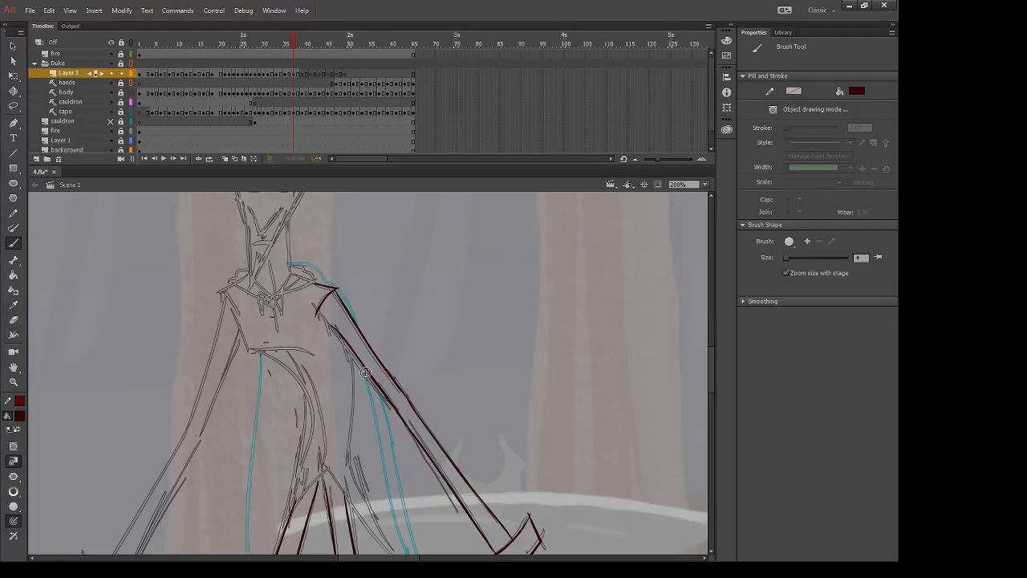
key(n)
key(b)
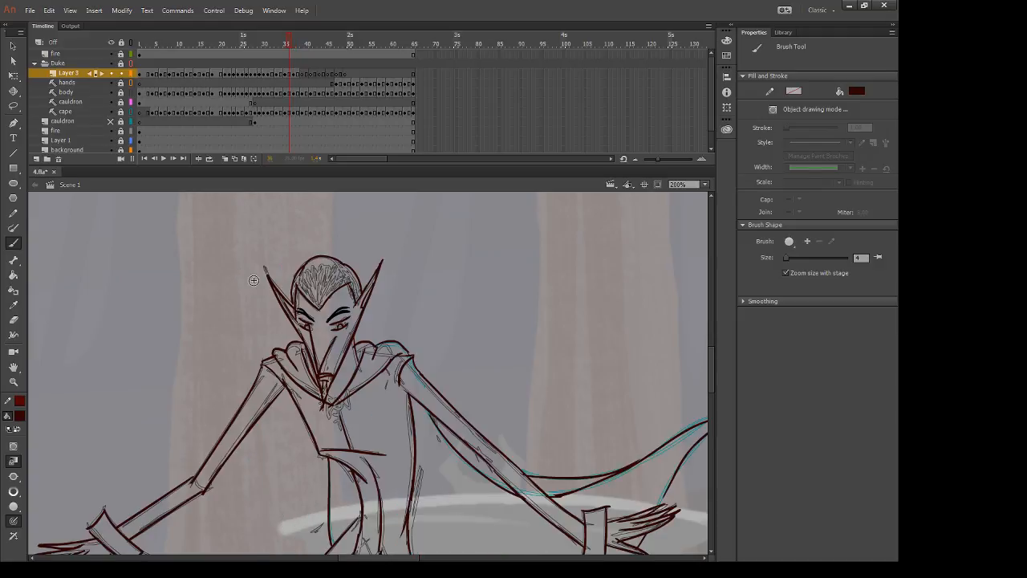
key(.)
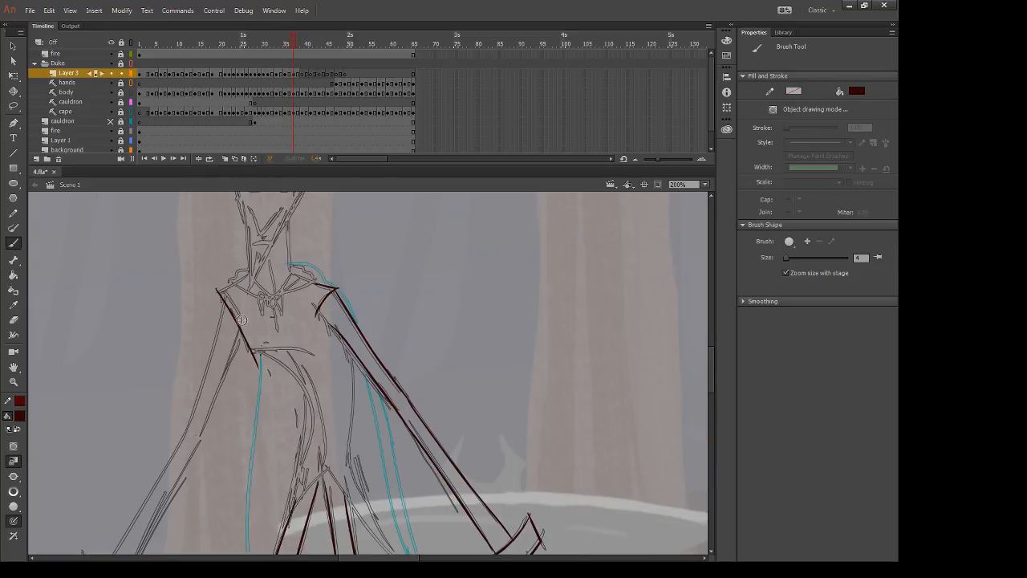
key(e)
mouse_move(221, 301)
mouse_down()
mouse_move(245, 373)
mouse_move(250, 356)
mouse_up()
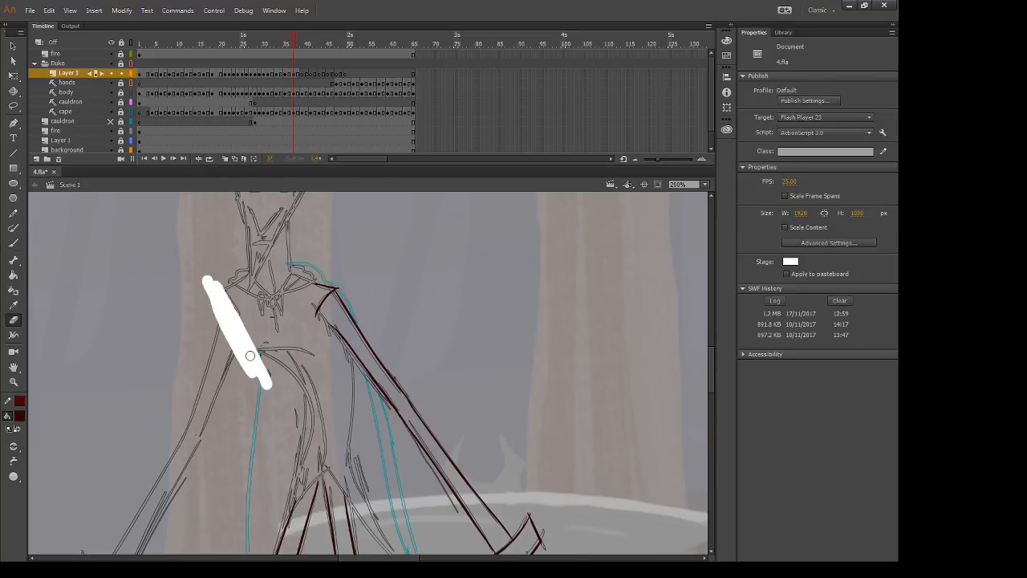
key(b)
mouse_move(219, 291)
mouse_down()
mouse_move(260, 373)
mouse_move(321, 365)
mouse_up()
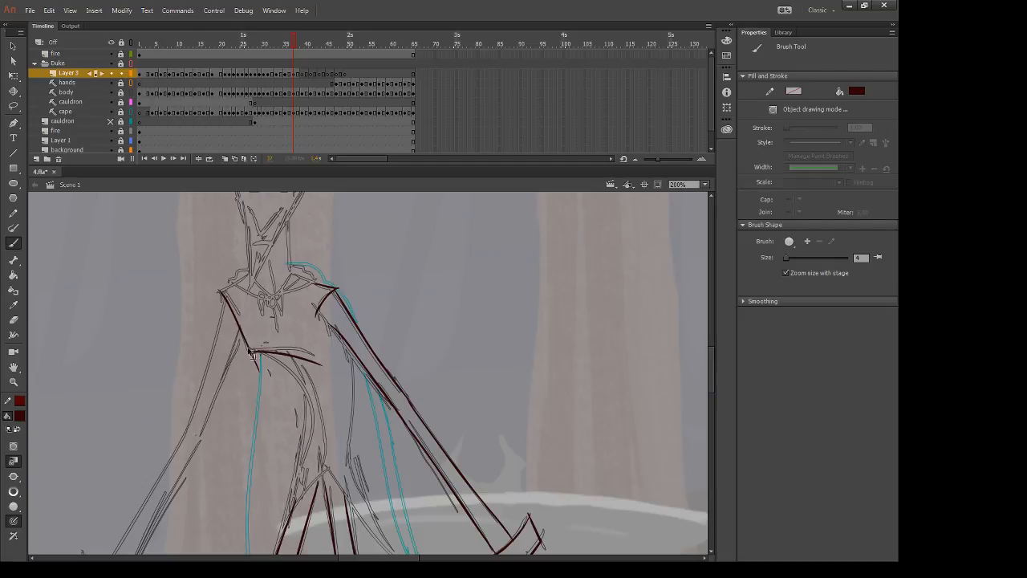
key(e)
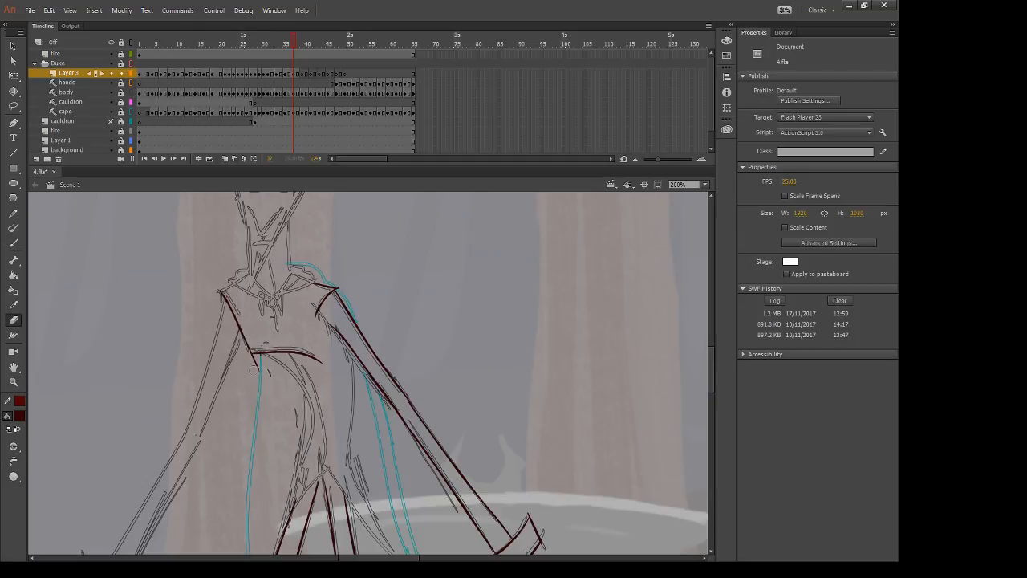
drag(267, 390, 244, 354)
key(b)
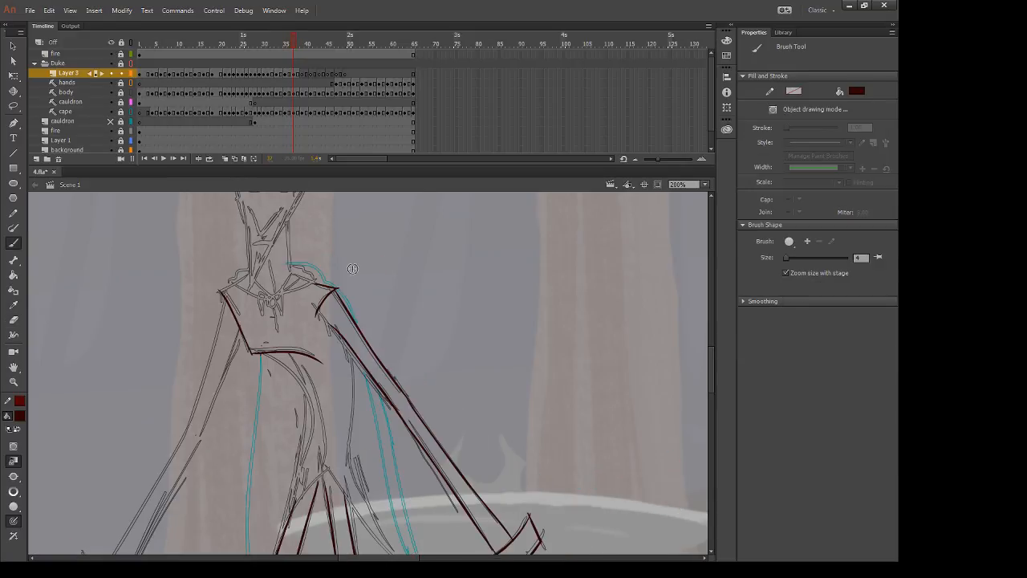
Step: Ink the jacket's centre front line from the collar down to the waist hem
drag(273, 312, 280, 350)
mouse_move(397, 467)
mouse_down()
mouse_move(378, 436)
mouse_move(358, 352)
mouse_up()
drag(315, 252, 309, 359)
key(ctrl+z)
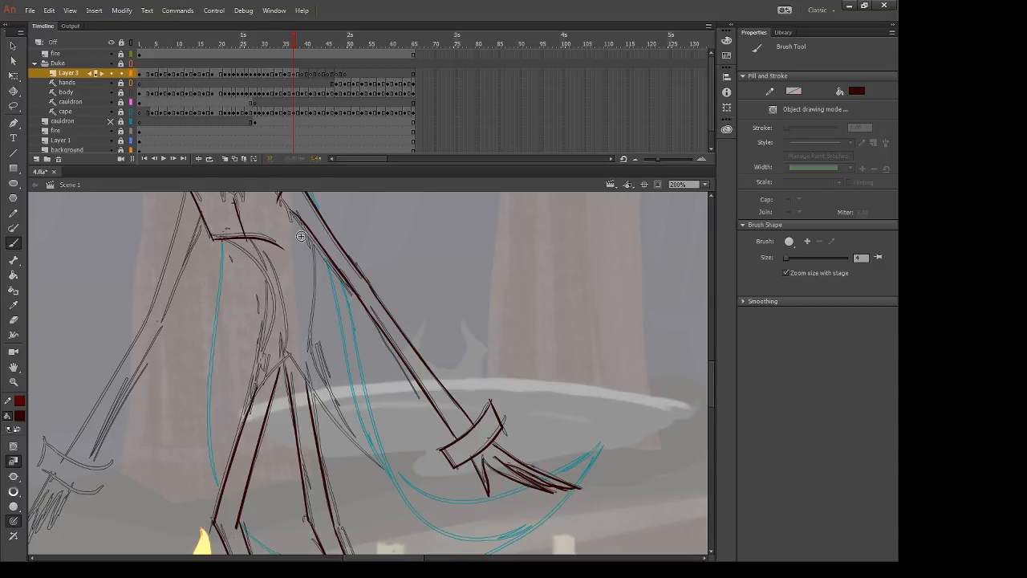
Step: Ink the coat's curved front edge from the waist hem down over the hip, comparing with the previous frame
mouse_move(222, 240)
mouse_down()
mouse_move(278, 305)
mouse_move(280, 324)
mouse_up()
key(ctrl+z)
drag(223, 241, 281, 327)
key(comma)
key(period)
Step: Try to ink the coat's back edge from under the arm down to the hip
drag(314, 241, 323, 371)
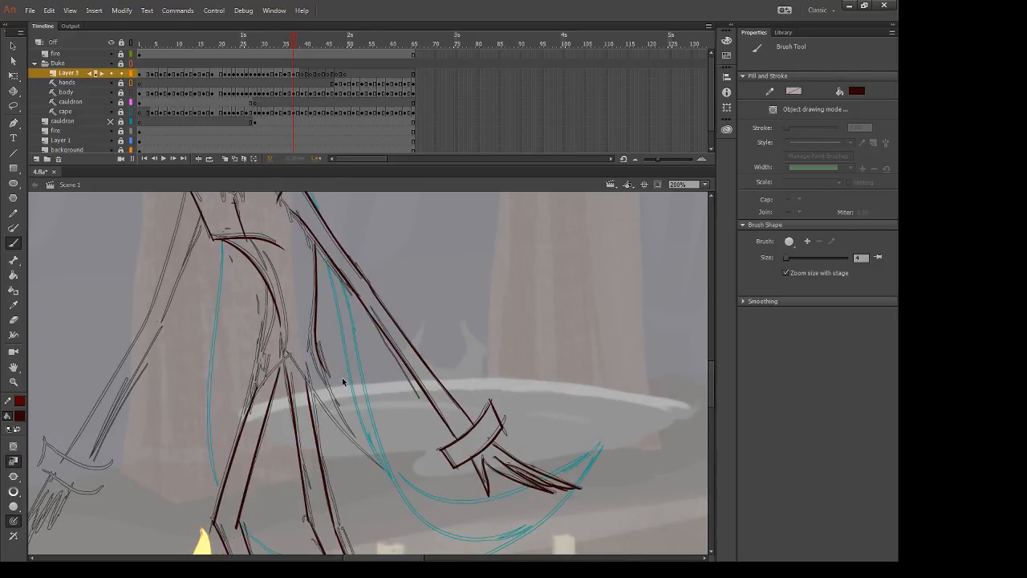
key(ctrl+z)
key(comma)
key(period)
Step: Clean up the lines at the top of the front thigh and try to ink the coat flap's lower edge from the crotch
key(e)
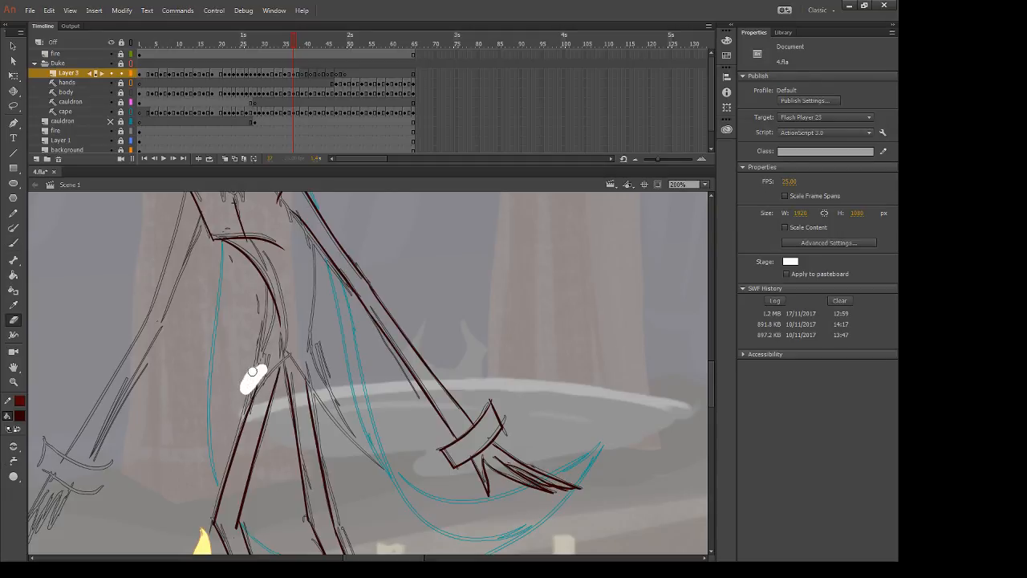
key(b)
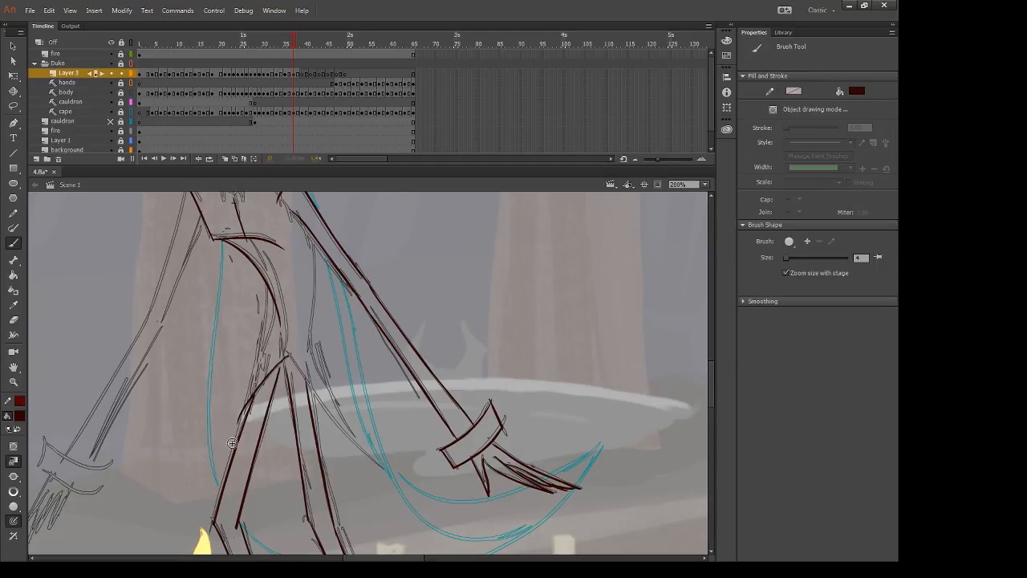
key(ctrl+z)
key(comma)
key(period)
drag(288, 354, 227, 451)
key(ctrl+z)
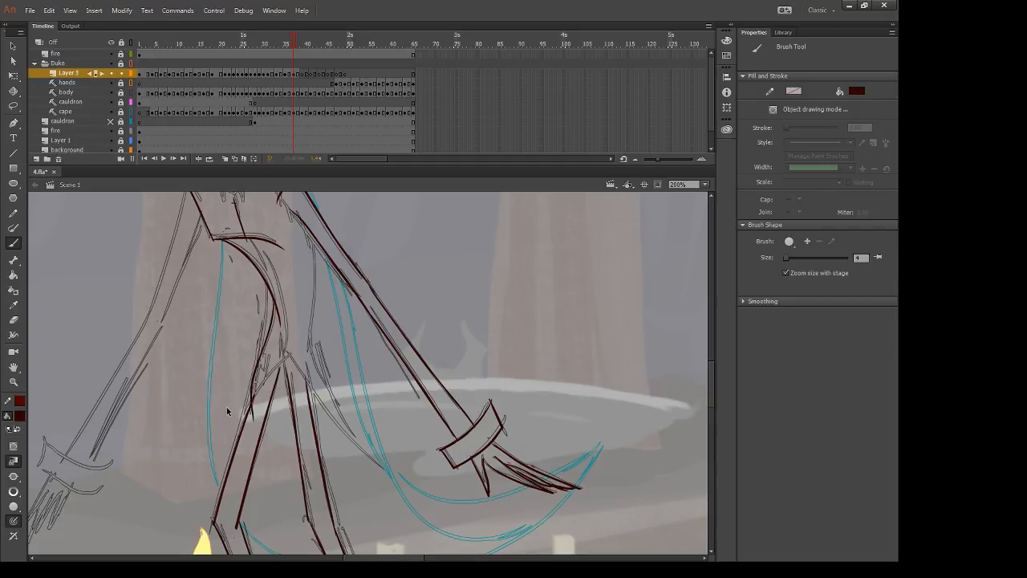
Step: Ink the front coat flap's lower edge from the crotch to the outer thigh, comparing with the previous frame
key(comma)
key(period)
key(ctrl+z)
key(comma)
key(period)
drag(287, 353, 242, 417)
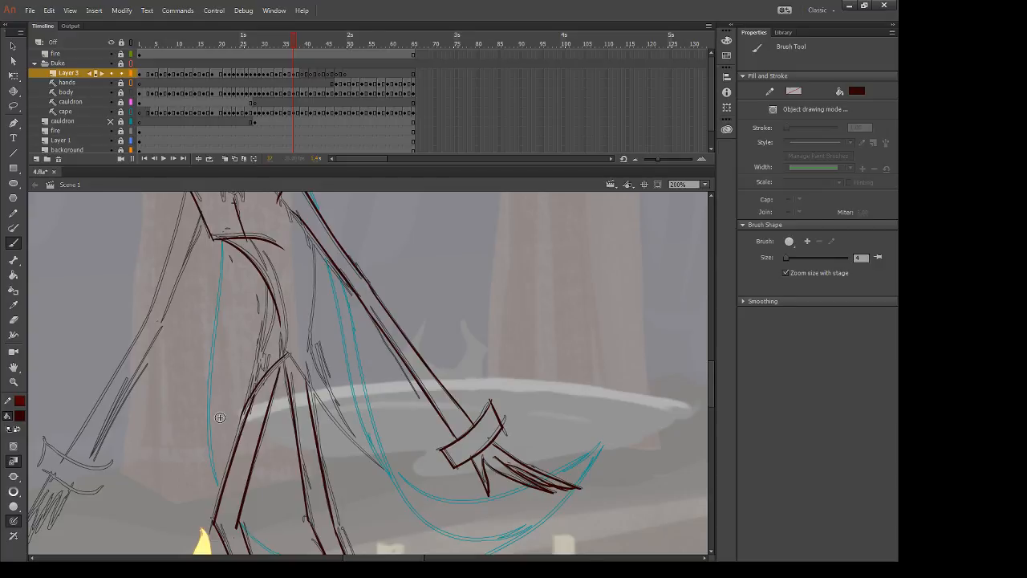
key(ctrl+z)
drag(287, 353, 241, 424)
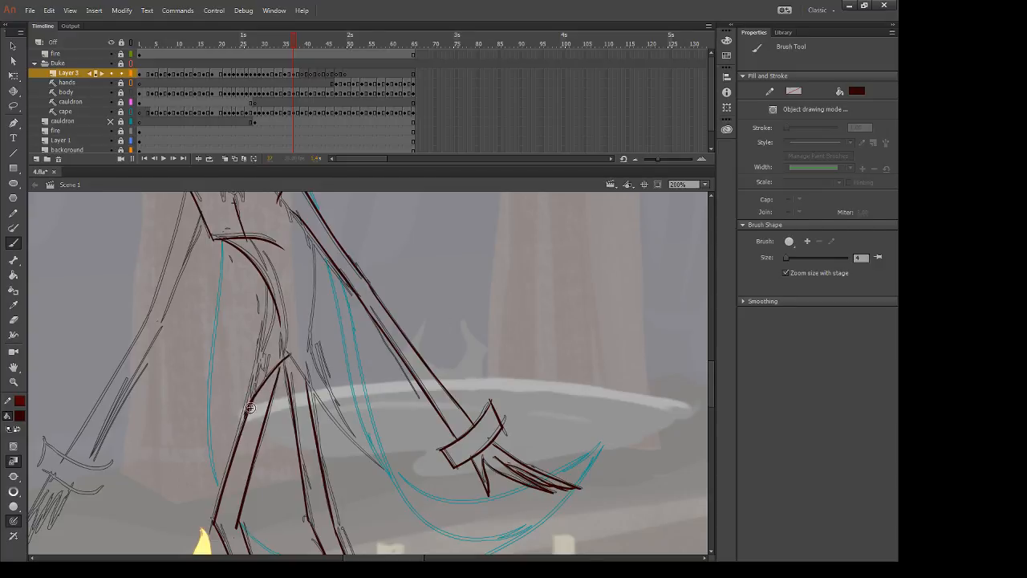
Step: Try to ink the front coat flap's outer edge from the hip curve to the thigh, comparing with neighbouring frames
drag(272, 301, 260, 377)
key(ctrl+z)
drag(273, 301, 236, 421)
key(ctrl+z)
key(period)
key(comma)
key(comma)
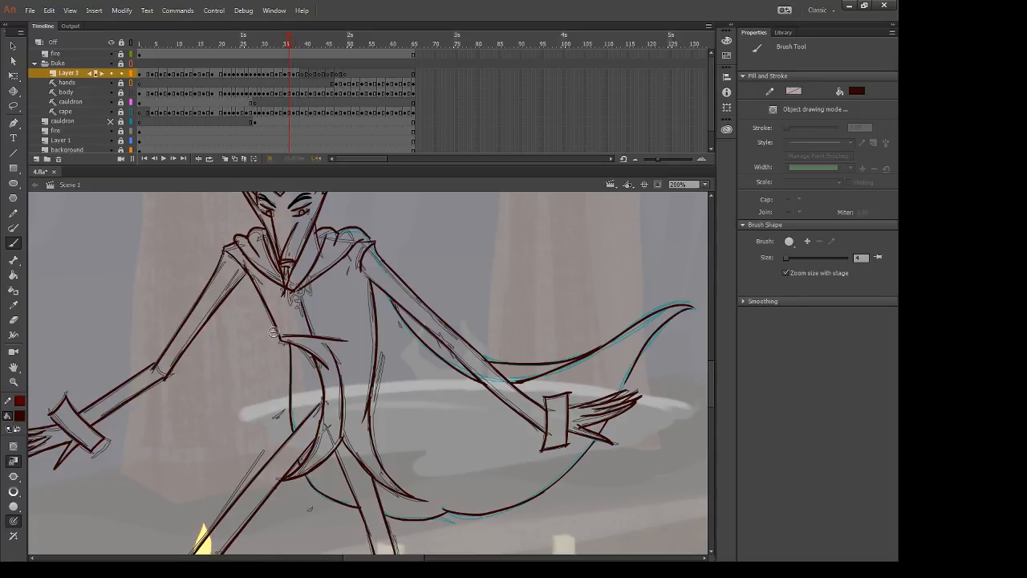
key(period)
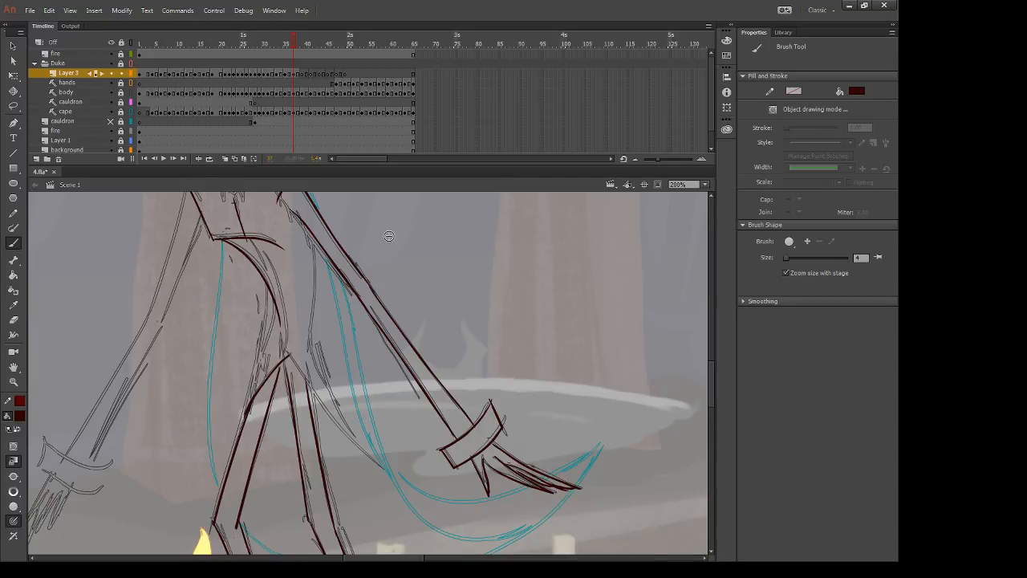
Step: Ink short crease lines across the coat just above the crotch, comparing with the previous frame
mouse_move(465, 472)
mouse_down()
mouse_move(489, 447)
mouse_move(486, 427)
mouse_up()
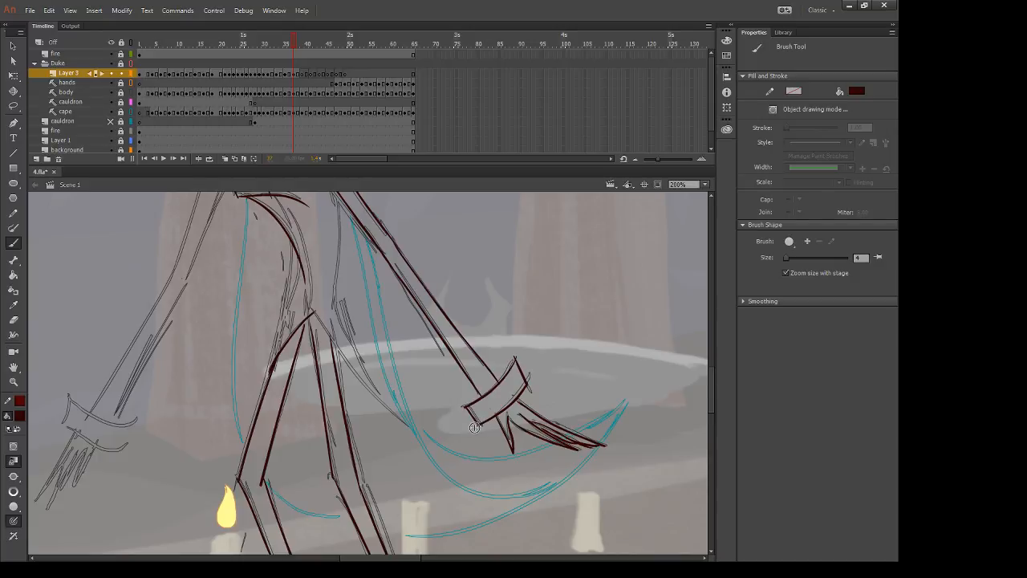
key(comma)
key(period)
mouse_move(297, 289)
mouse_down()
mouse_move(323, 285)
mouse_move(321, 293)
mouse_up()
key(comma)
key(period)
Step: Ink the front coat flap's outer edge from the hip curve down to its point on the thigh
drag(294, 255, 270, 339)
key(ctrl+z)
key(comma)
key(period)
drag(290, 247, 266, 388)
key(ctrl+z)
drag(291, 243, 266, 375)
key(ctrl+z)
drag(290, 243, 267, 378)
Step: Ink the coat's back edge from beneath the arm over the cauldron down to the hip
drag(258, 325, 266, 391)
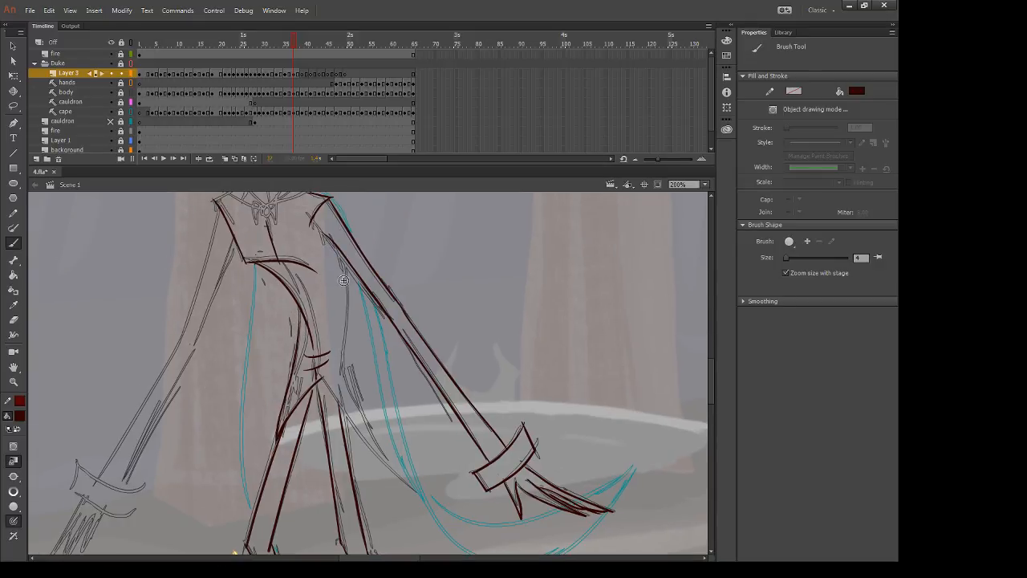
drag(345, 260, 349, 390)
key(ctrl+z)
mouse_move(348, 260)
mouse_down()
mouse_move(347, 393)
mouse_move(399, 475)
mouse_up()
key(ctrl+z)
Step: Trim the overshooting lines at the crotch and try to ink the rear coat tail's lower edge
drag(318, 377, 402, 483)
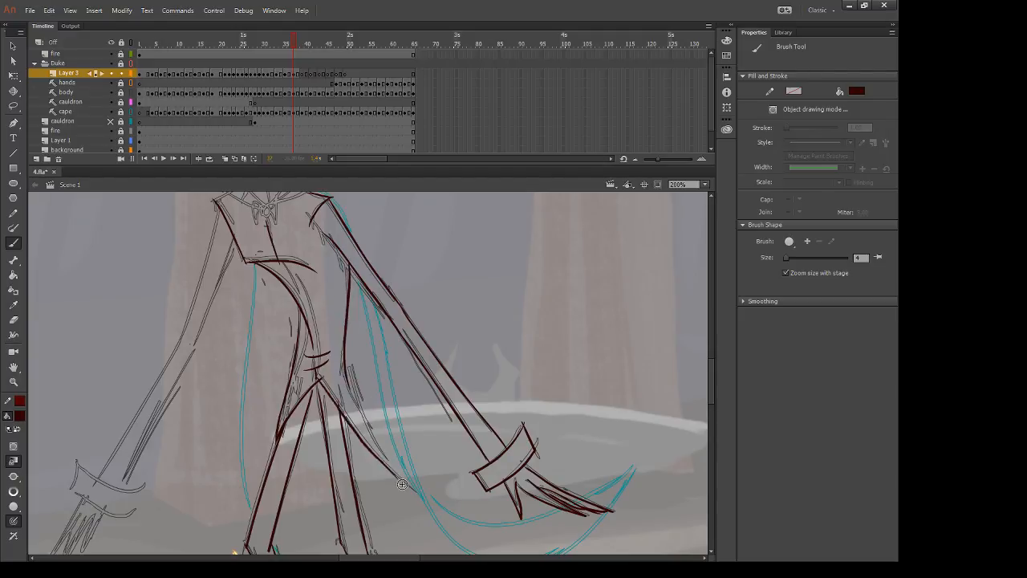
key(ctrl+z)
key(e)
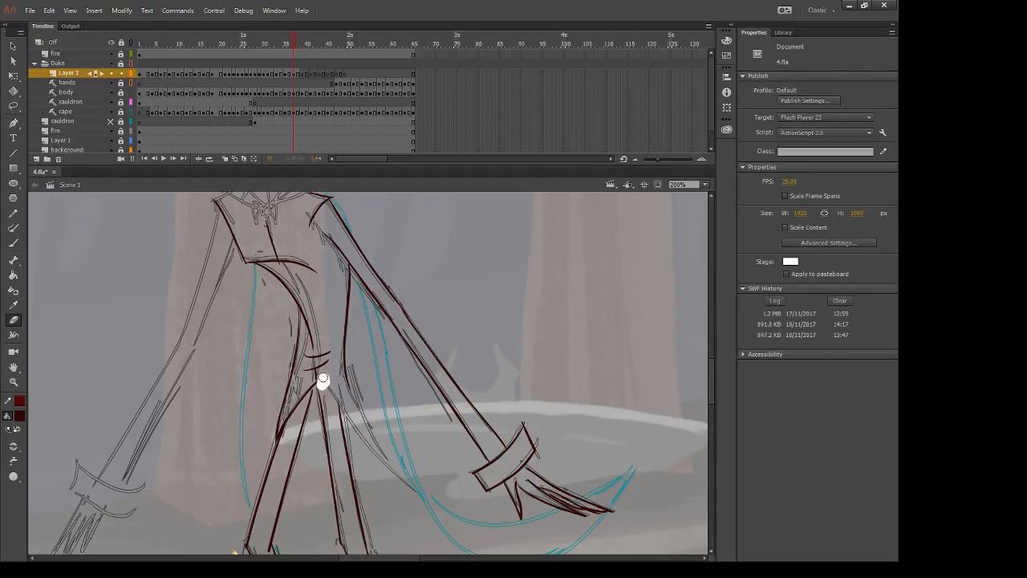
key(b)
drag(318, 376, 392, 477)
key(ctrl+z)
drag(320, 379, 406, 484)
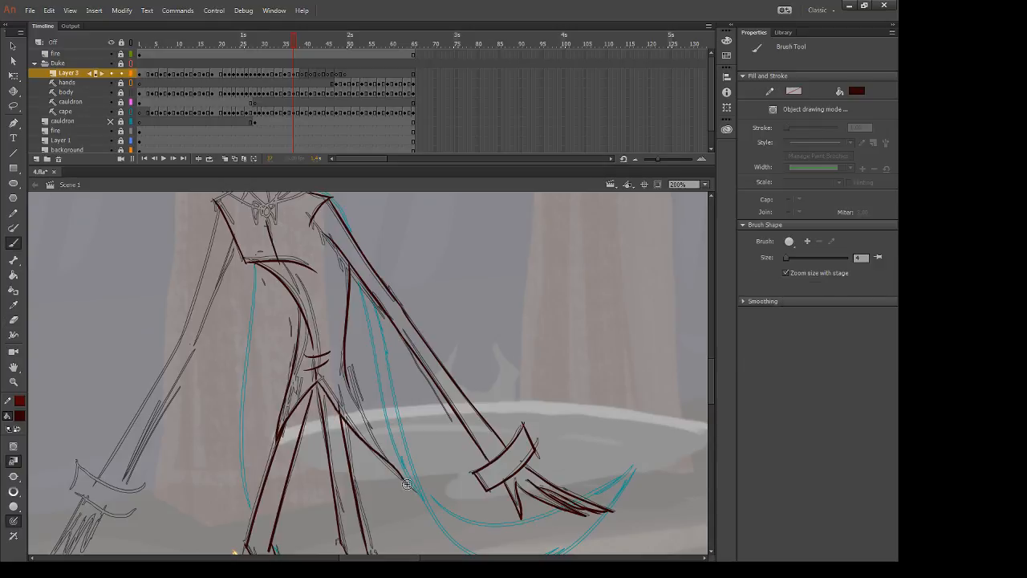
key(ctrl+z)
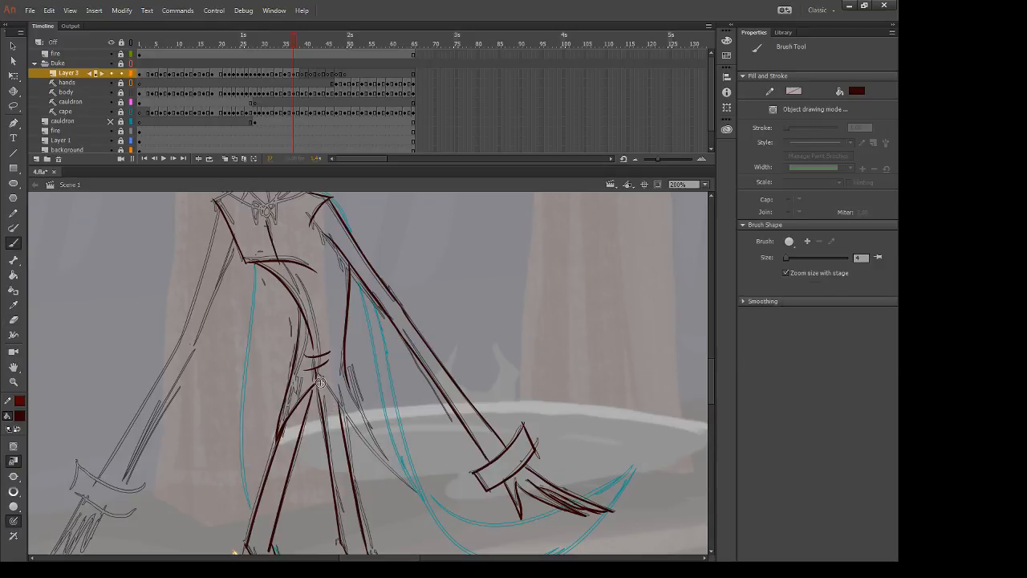
Step: Ink the rear coat tail's lower edge from the crotch to the tail's pointed tip
drag(320, 383, 407, 482)
key(ctrl+z)
drag(320, 381, 406, 486)
key(ctrl+z)
drag(317, 382, 419, 483)
key(ctrl+z)
drag(318, 383, 411, 488)
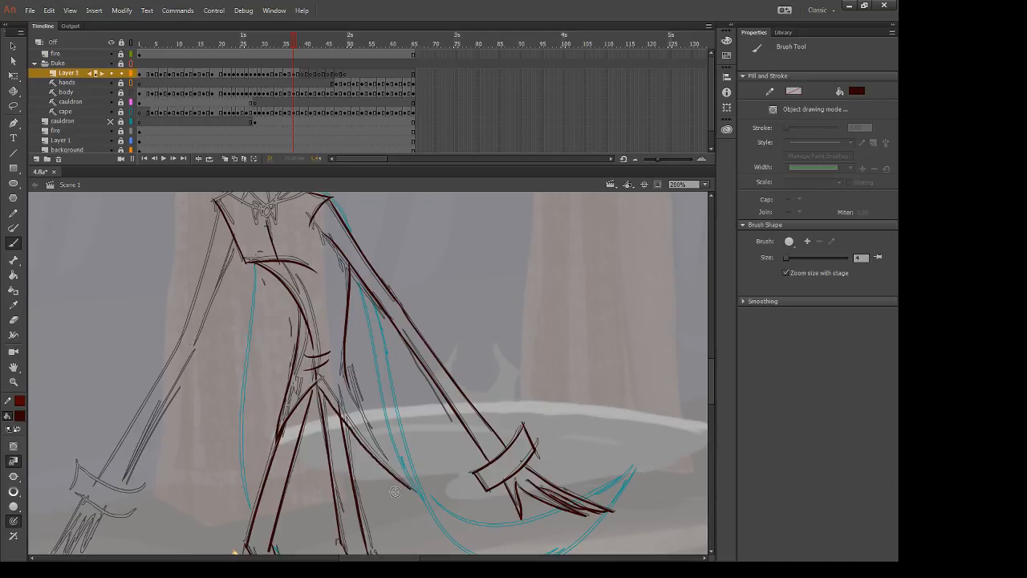
key(ctrl+z)
drag(317, 383, 411, 489)
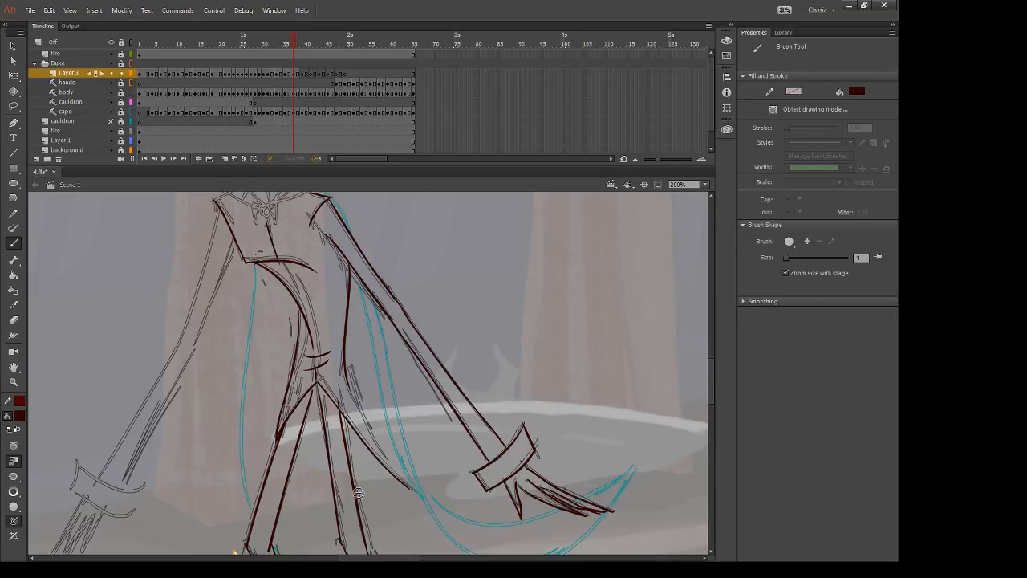
key(ctrl+z)
drag(317, 384, 405, 497)
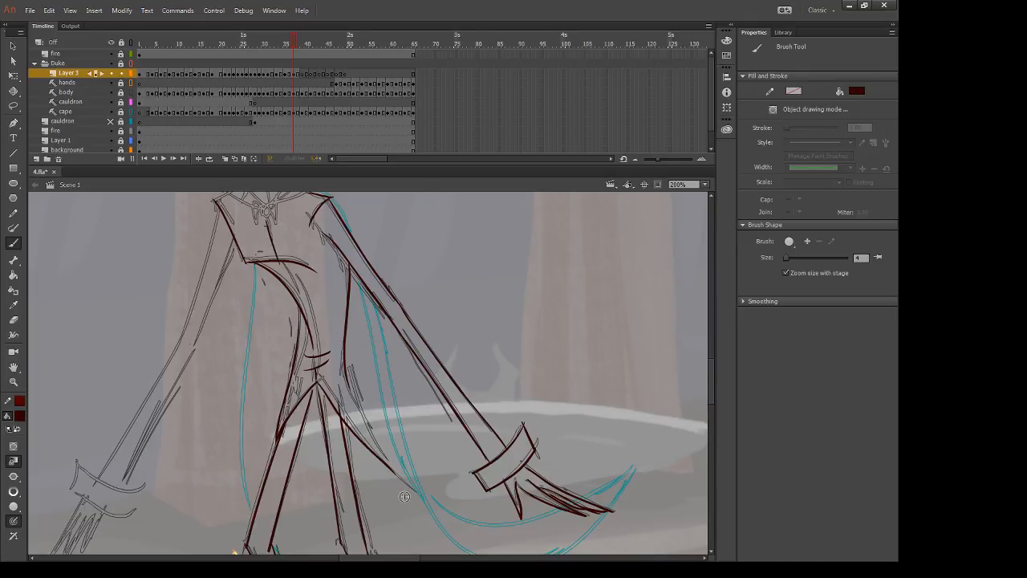
key(ctrl+z)
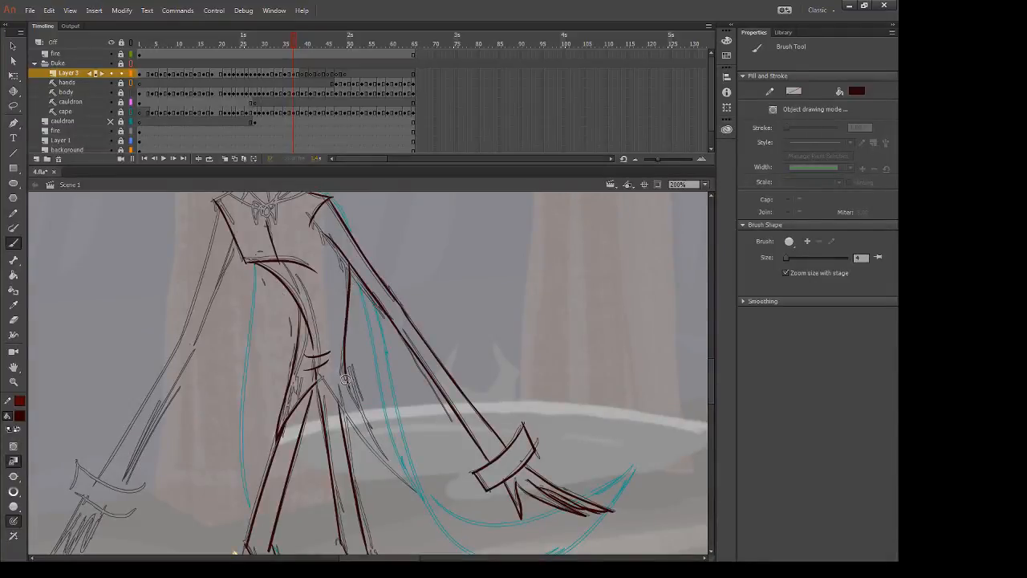
Step: Ink the rear coat tail's back edge from the hip and its lower edge from the crotch, meeting in a trimmed pointed tip
drag(341, 360, 389, 484)
key(ctrl+z)
drag(345, 376, 398, 481)
mouse_move(318, 381)
mouse_down()
mouse_move(387, 464)
mouse_move(425, 487)
mouse_up()
key(e)
key(b)
Step: Ink the cape's front edge from the vest's lower corner down to the front leg
drag(256, 263, 248, 498)
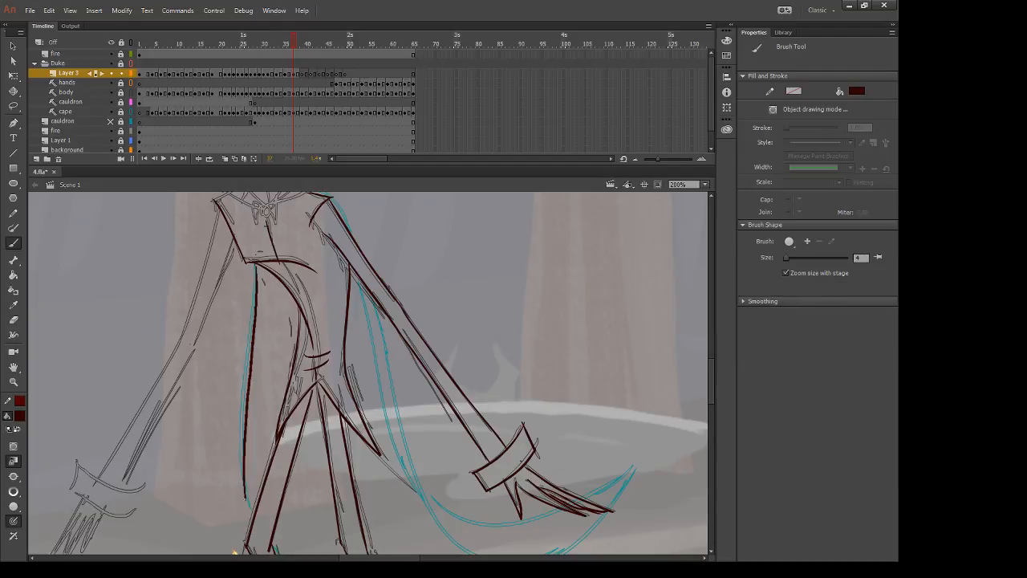
key(ctrl+z)
drag(256, 263, 243, 515)
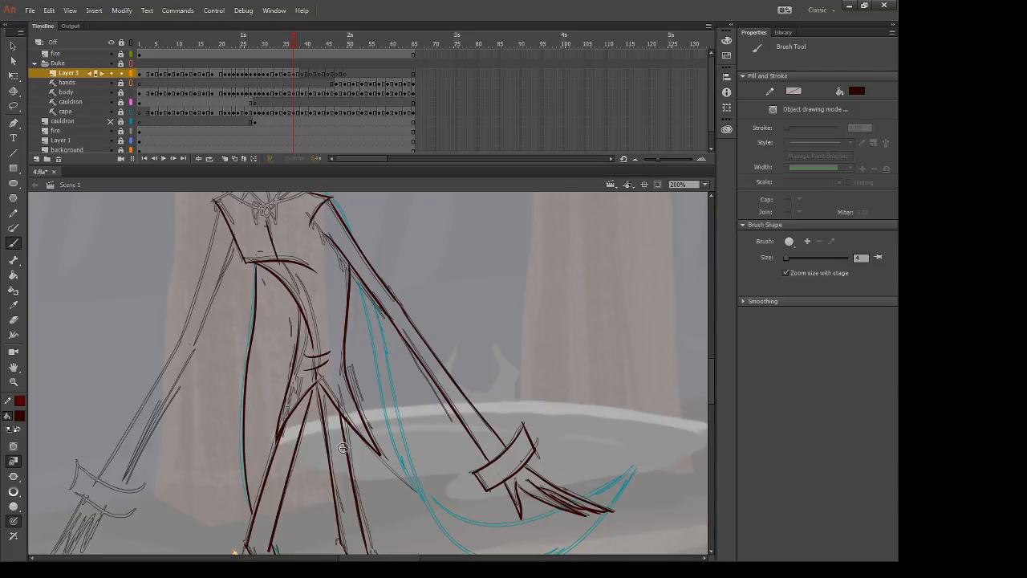
Step: Ink the cape's two hanging fold lines from beneath the arm over the cauldron down past the coat tail's tip
drag(316, 452, 340, 487)
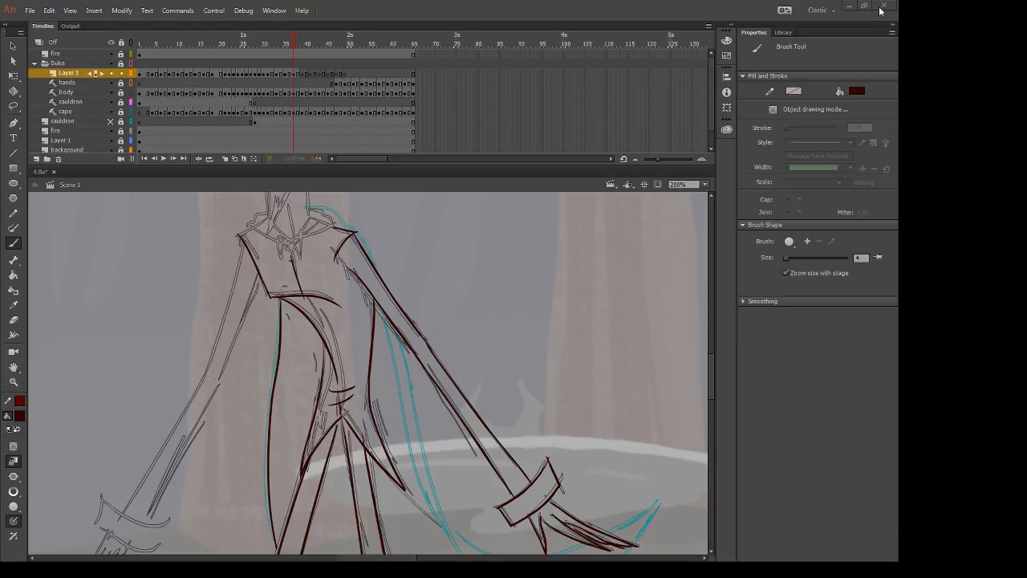
click(401, 232)
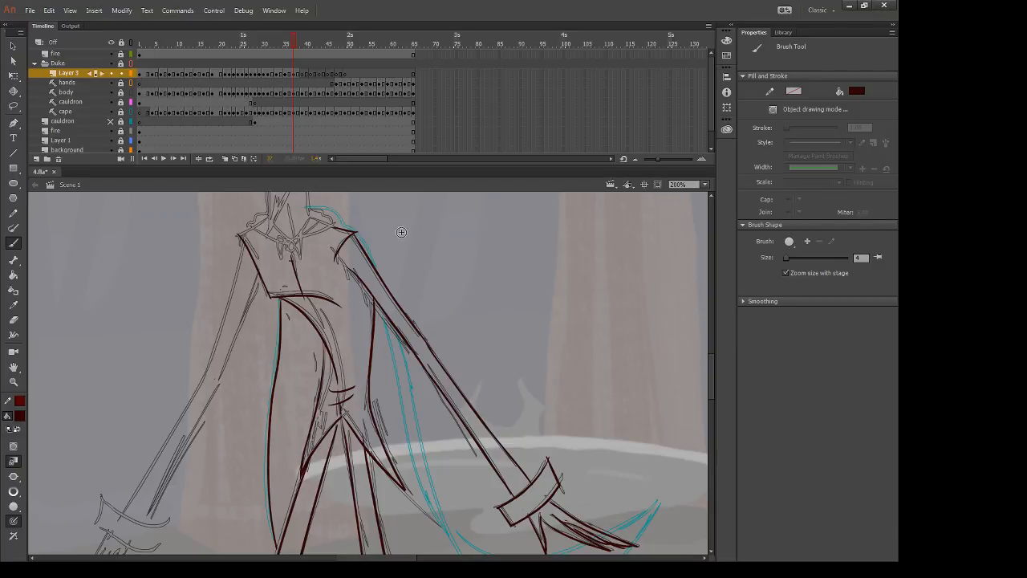
drag(455, 251, 379, 194)
drag(299, 247, 362, 471)
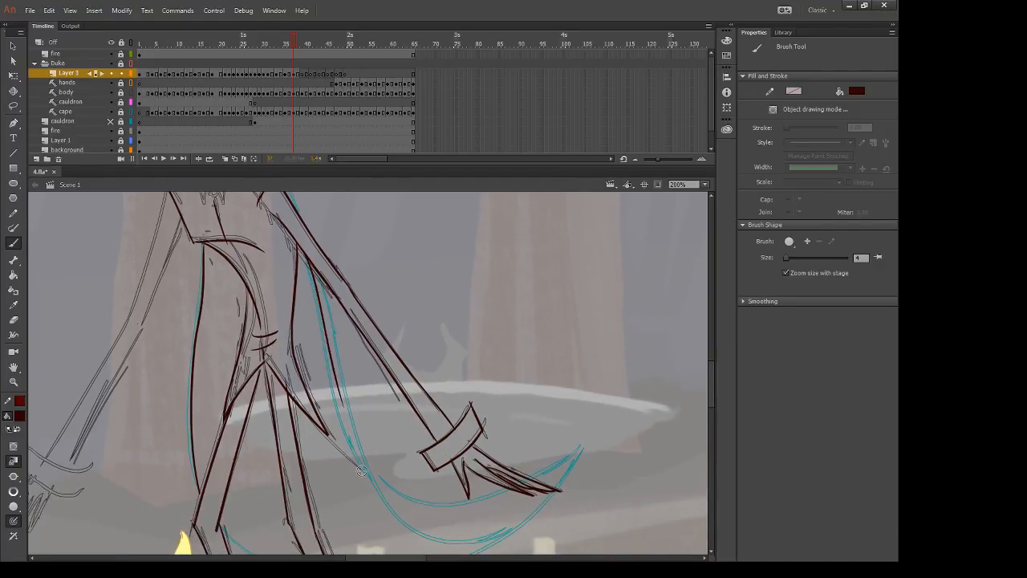
key(ctrl+z)
drag(302, 246, 360, 475)
key(ctrl+z)
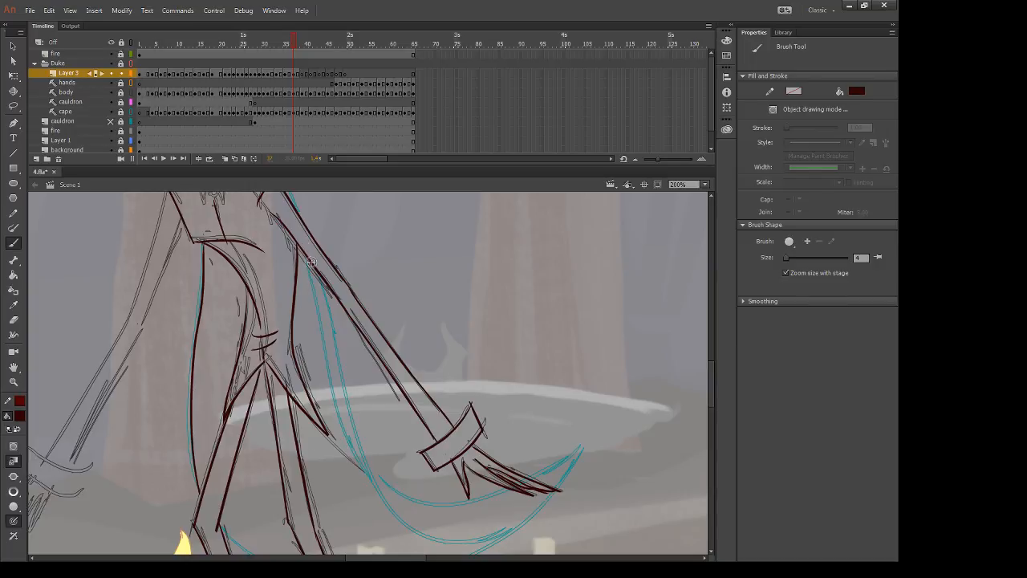
drag(306, 253, 370, 484)
mouse_move(321, 283)
mouse_down()
mouse_move(345, 389)
mouse_move(385, 457)
mouse_up()
mouse_move(351, 383)
mouse_down()
mouse_move(321, 319)
mouse_move(480, 481)
mouse_up()
key(ctrl+z)
drag(308, 321, 490, 479)
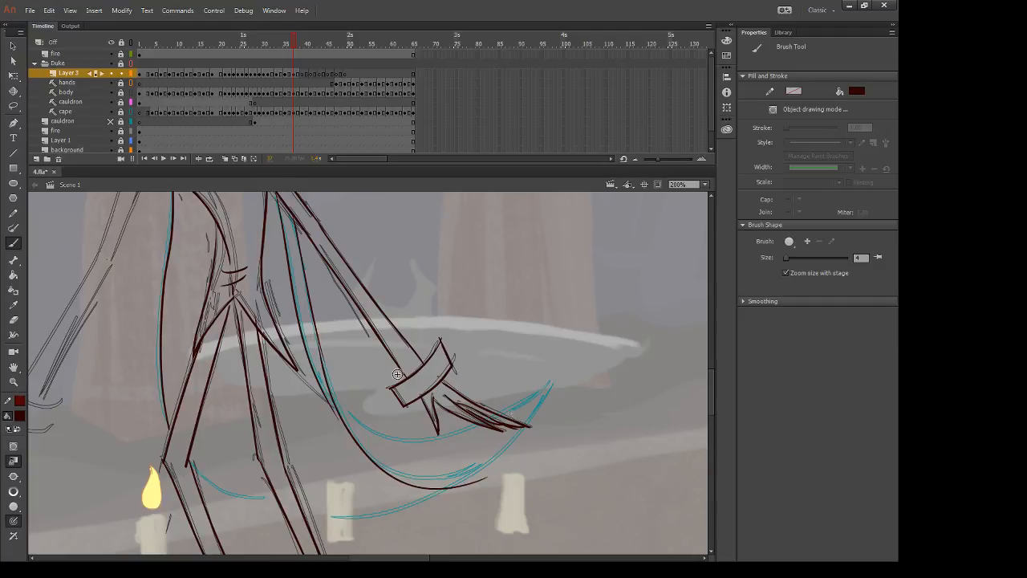
key(ctrl+z)
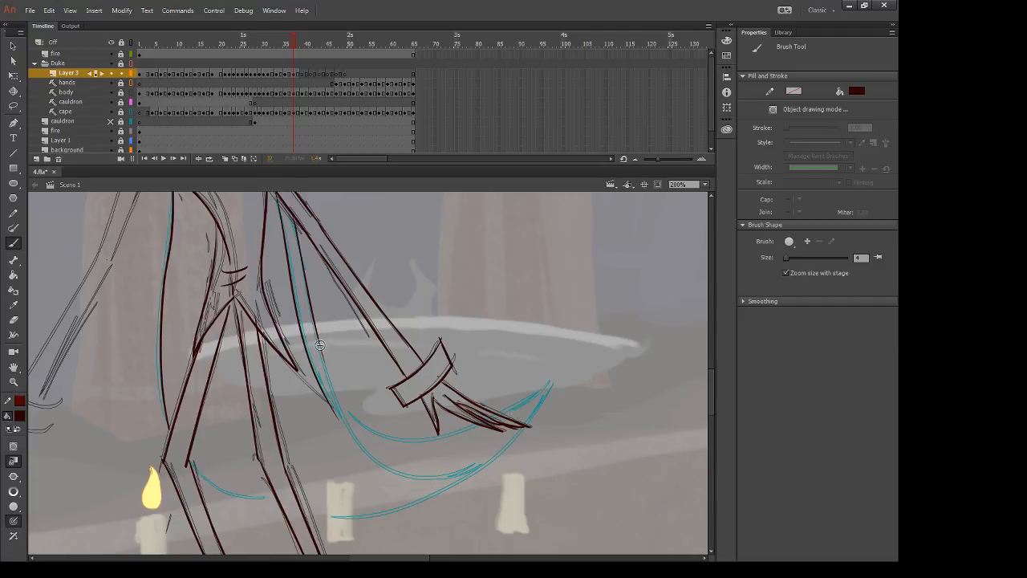
drag(320, 345, 511, 434)
key(ctrl+z)
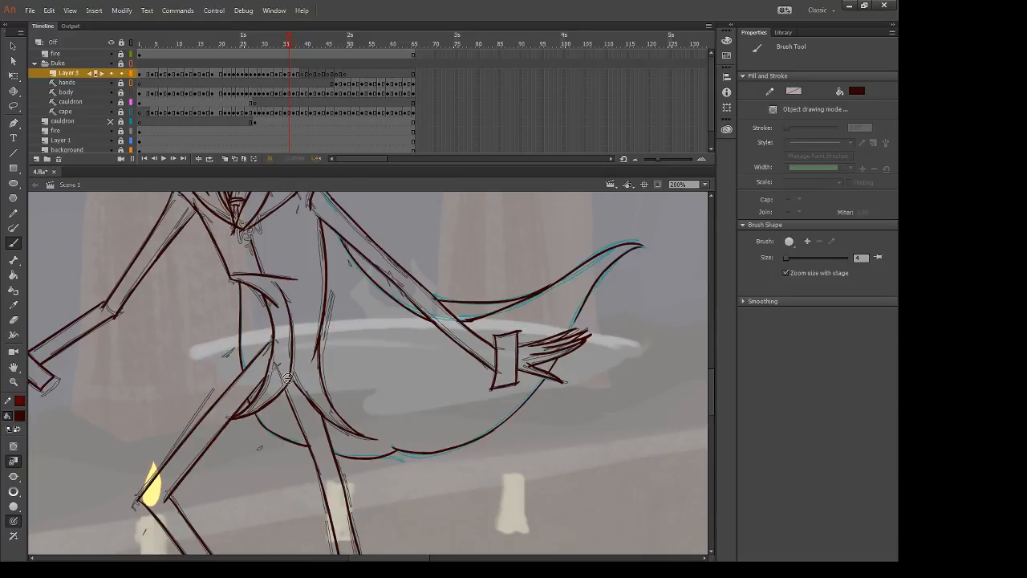
key(.)
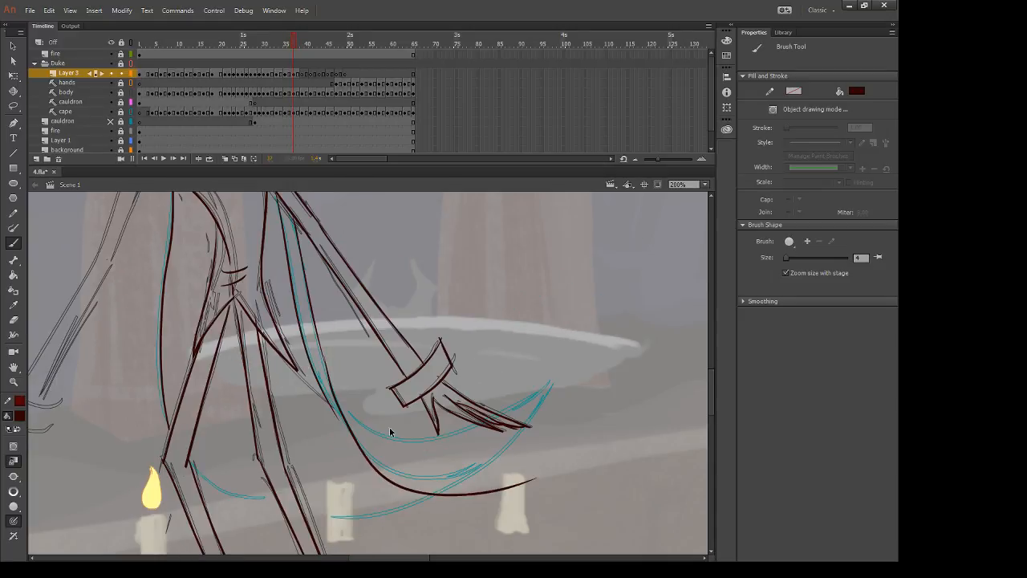
mouse_move(326, 357)
mouse_down()
mouse_move(350, 420)
mouse_move(410, 472)
mouse_up()
key(ctrl+z)
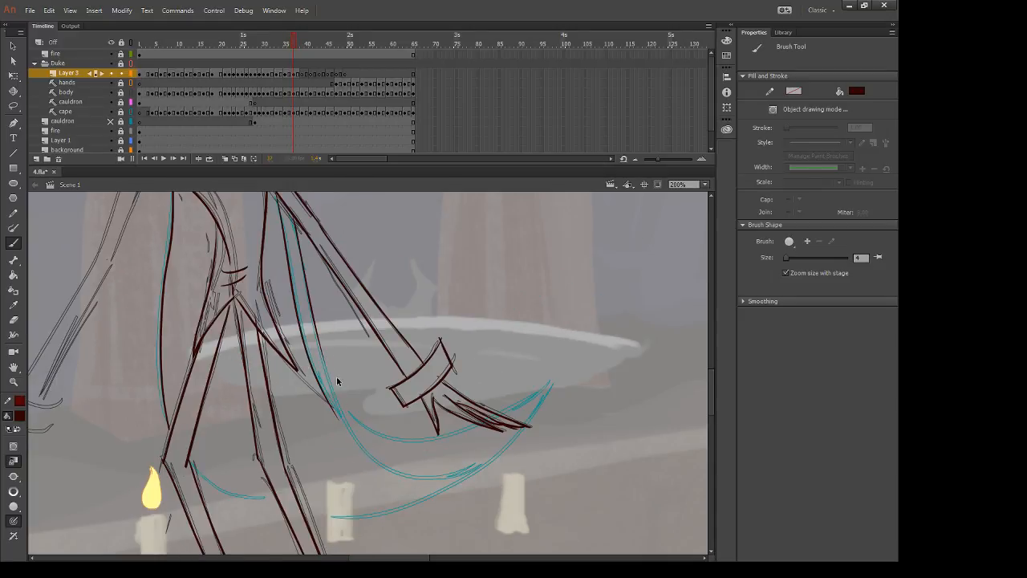
mouse_move(323, 370)
mouse_down()
mouse_move(356, 450)
mouse_move(440, 485)
mouse_up()
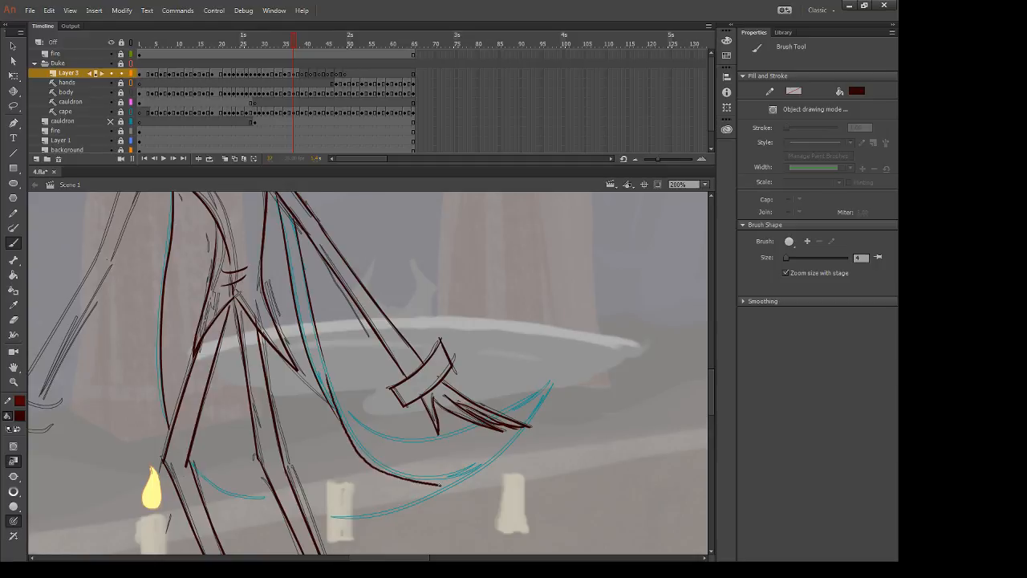
key(ctrl+z)
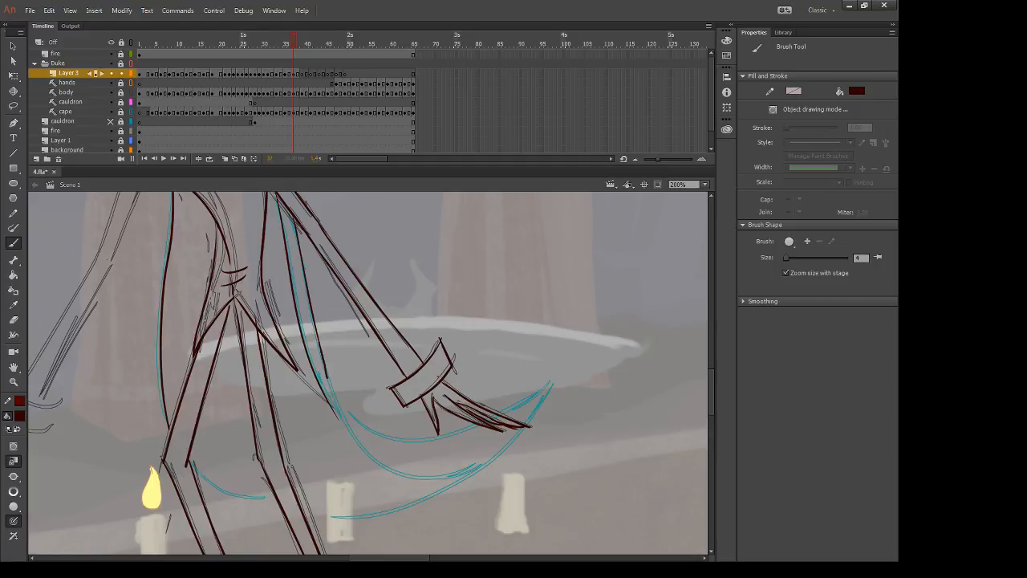
drag(328, 377, 387, 468)
key(ctrl+z)
key(comma)
key(period)
drag(328, 386, 517, 425)
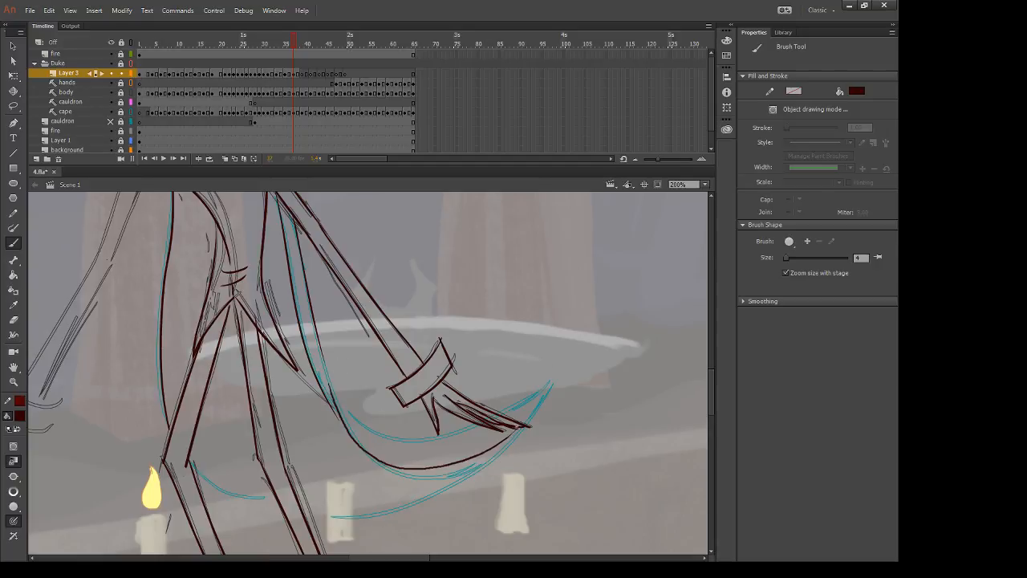
key(ctrl+z)
drag(321, 353, 429, 470)
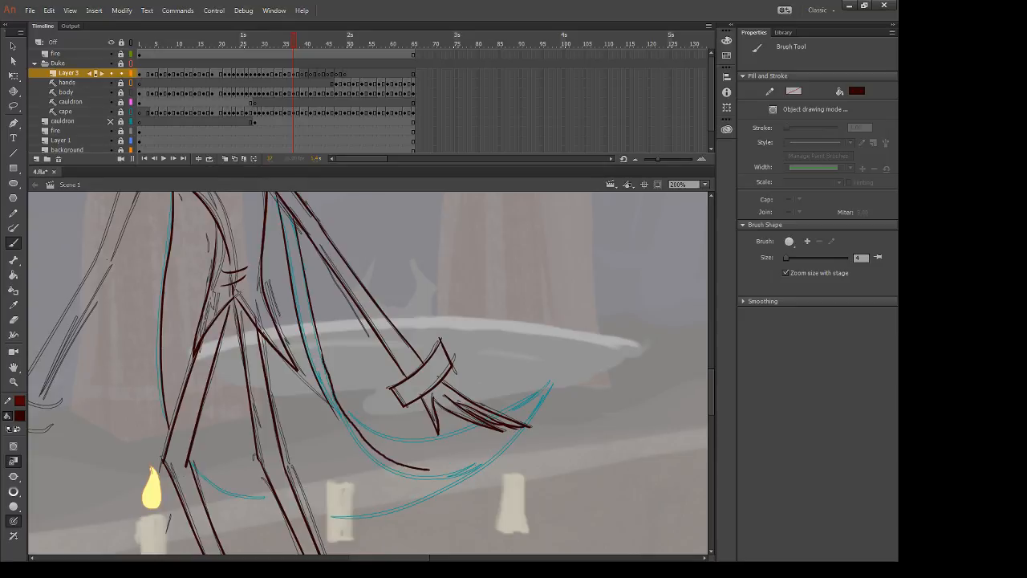
key(ctrl+z)
Step: Ink the cape's long lower swoop from the hanging fold line around to the area beneath the outstretched hand
mouse_move(321, 354)
mouse_down()
mouse_move(352, 432)
mouse_move(386, 466)
mouse_move(462, 476)
mouse_move(504, 461)
mouse_move(481, 475)
mouse_up()
key(e)
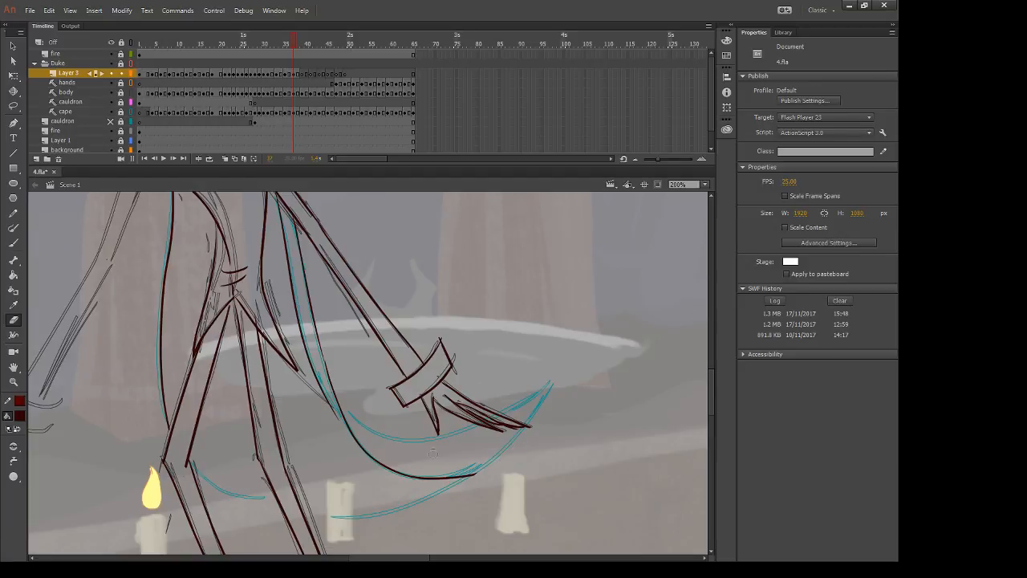
key(b)
key(ctrl+z)
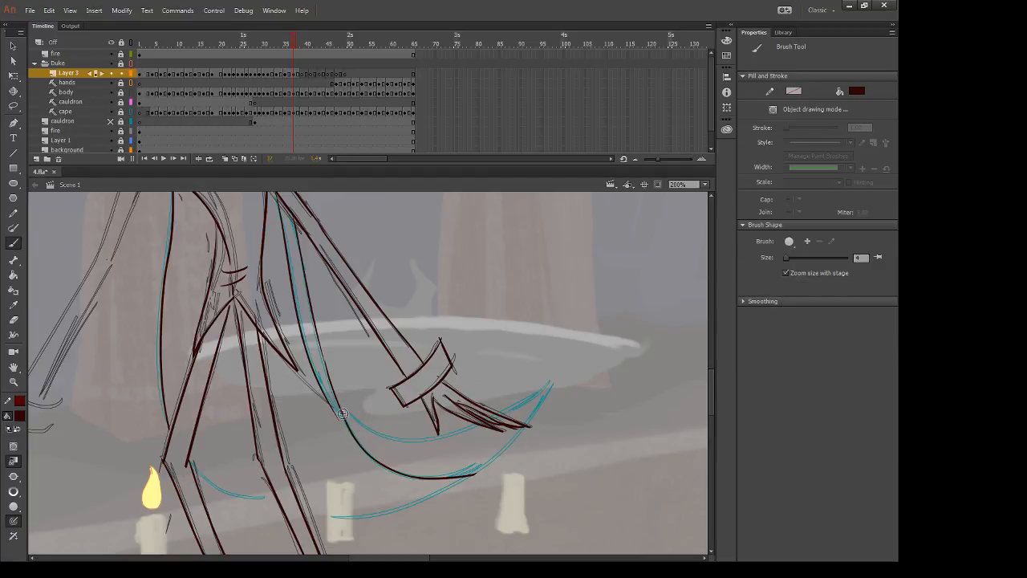
Step: Ink the cape's upper curve past the outstretched hand to its pointed tip and the outer edge back down from the tip
mouse_move(345, 407)
mouse_down()
mouse_move(448, 438)
mouse_move(560, 374)
mouse_up()
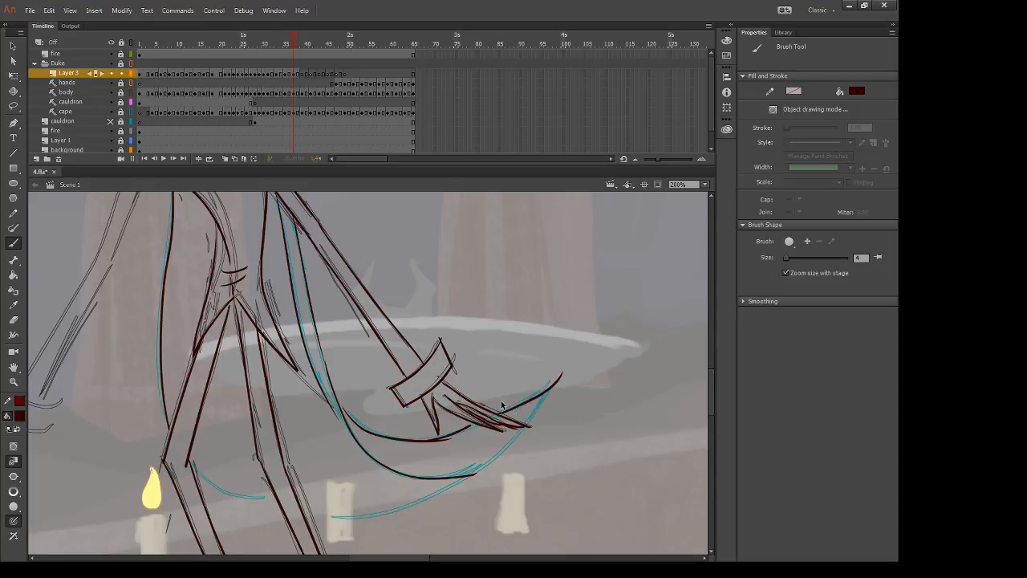
key(ctrl+z)
mouse_move(429, 440)
mouse_down()
mouse_move(506, 412)
mouse_move(561, 370)
mouse_up()
key(comma)
key(period)
mouse_move(531, 413)
mouse_down()
mouse_move(558, 376)
mouse_move(513, 436)
mouse_move(524, 412)
mouse_move(518, 431)
mouse_move(527, 427)
mouse_move(387, 513)
mouse_move(423, 462)
mouse_move(526, 423)
mouse_up()
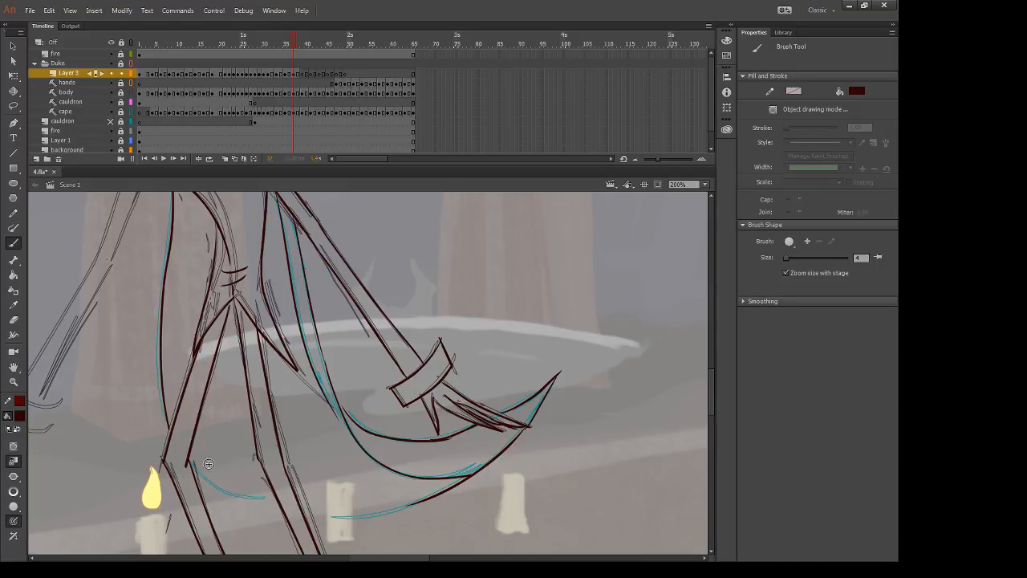
Step: Ink the cape's bottom hem from the front knee behind the legs and join it to the outer edge beneath the hand
mouse_move(195, 465)
mouse_down()
mouse_move(274, 504)
mouse_move(453, 488)
mouse_move(464, 479)
mouse_up()
key(ctrl+z)
drag(305, 515, 466, 480)
key(ctrl+z)
mouse_move(304, 508)
mouse_down()
mouse_move(385, 511)
mouse_move(453, 479)
mouse_up()
key(ctrl+z)
mouse_move(297, 505)
mouse_down()
mouse_move(464, 480)
mouse_move(426, 497)
mouse_move(470, 482)
mouse_move(411, 510)
mouse_up()
key(e)
key(b)
drag(477, 467, 414, 507)
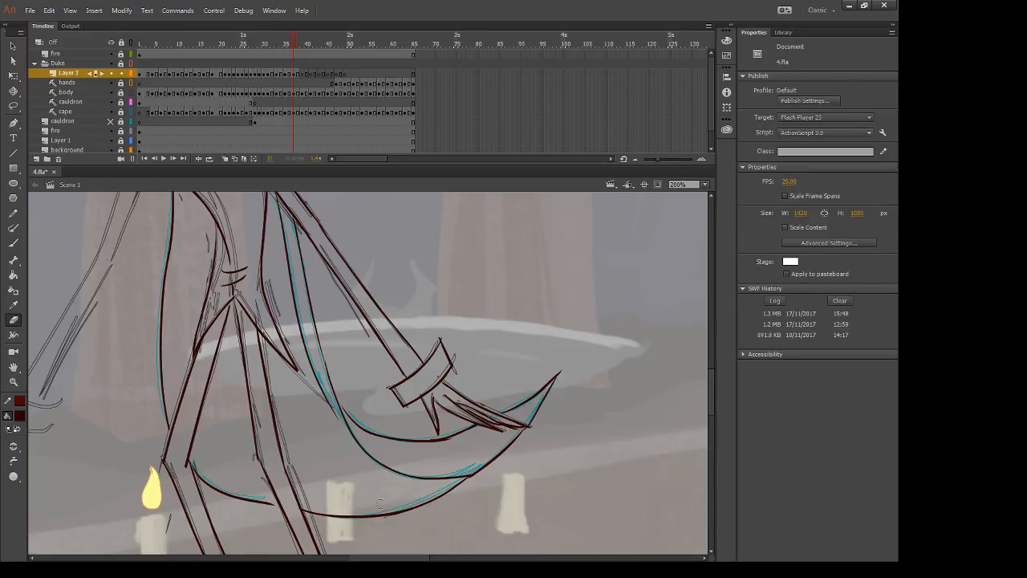
Step: Ink both edges of the upper arm away from the cauldron, from the shoulder and armpit down to the elbow
mouse_move(275, 341)
mouse_down()
mouse_move(299, 348)
mouse_move(447, 475)
mouse_up()
drag(321, 290, 235, 476)
key(ctrl+z)
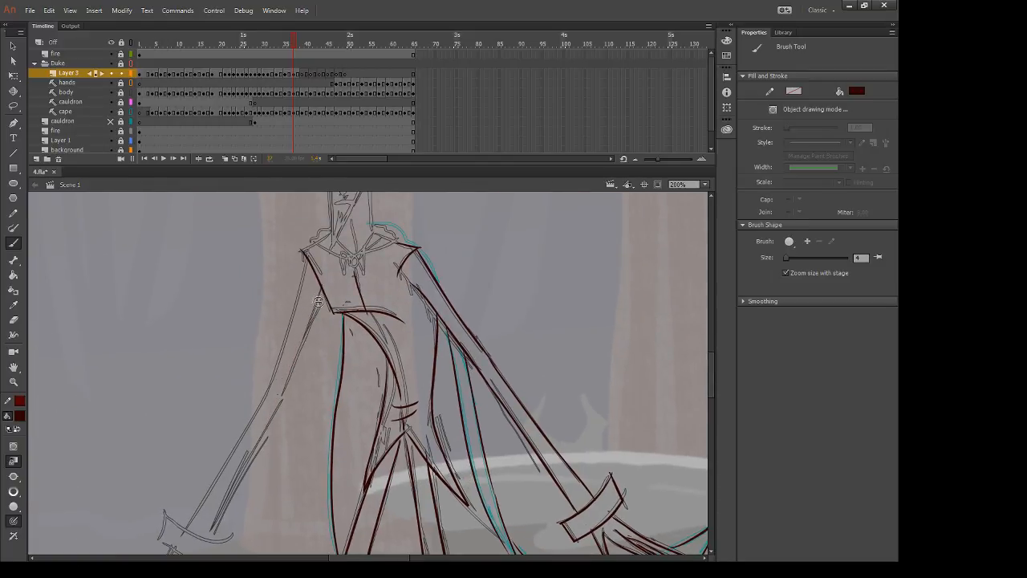
drag(318, 302, 273, 443)
drag(315, 247, 304, 251)
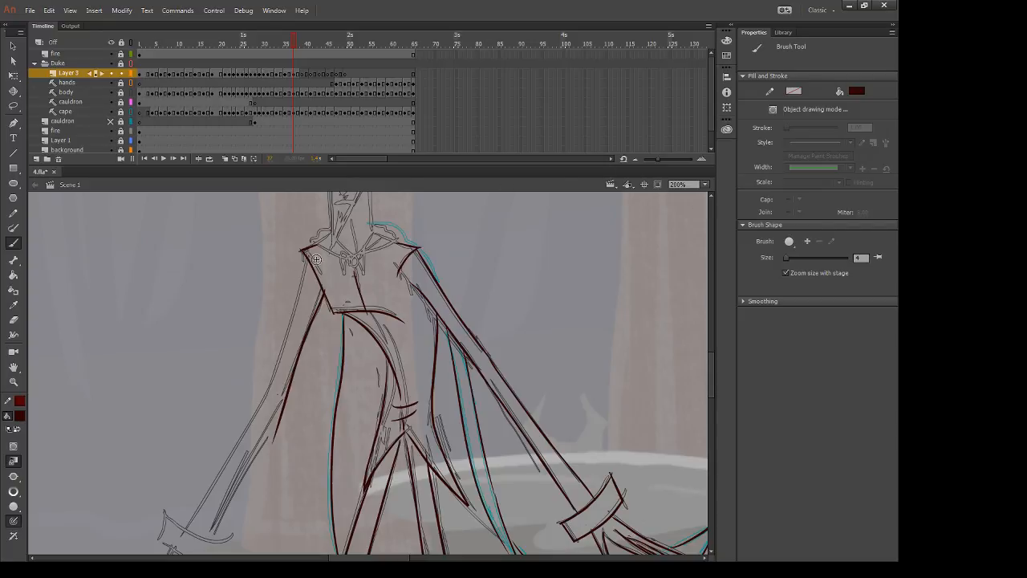
drag(305, 248, 258, 449)
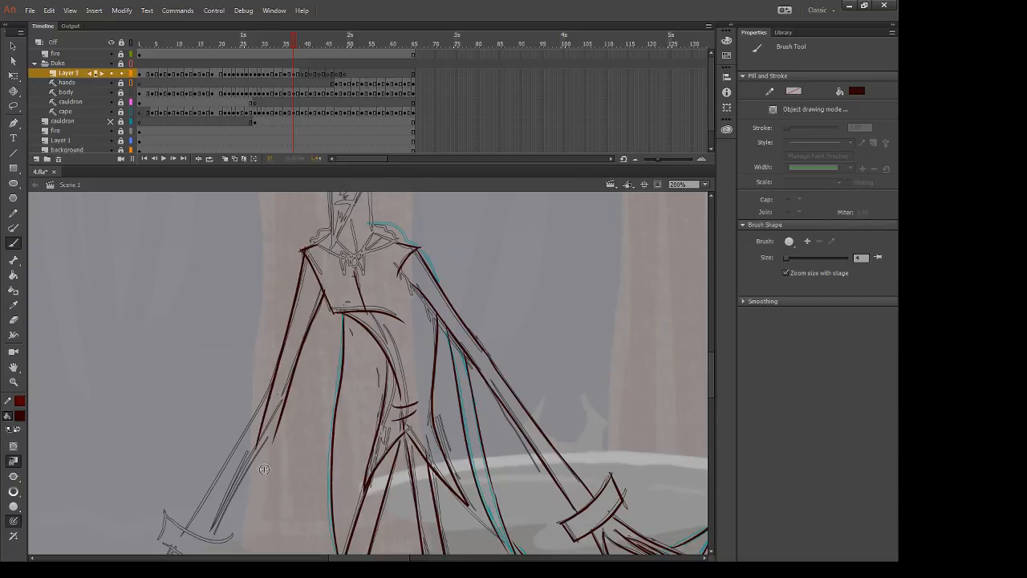
key(ctrl+z)
drag(303, 250, 263, 411)
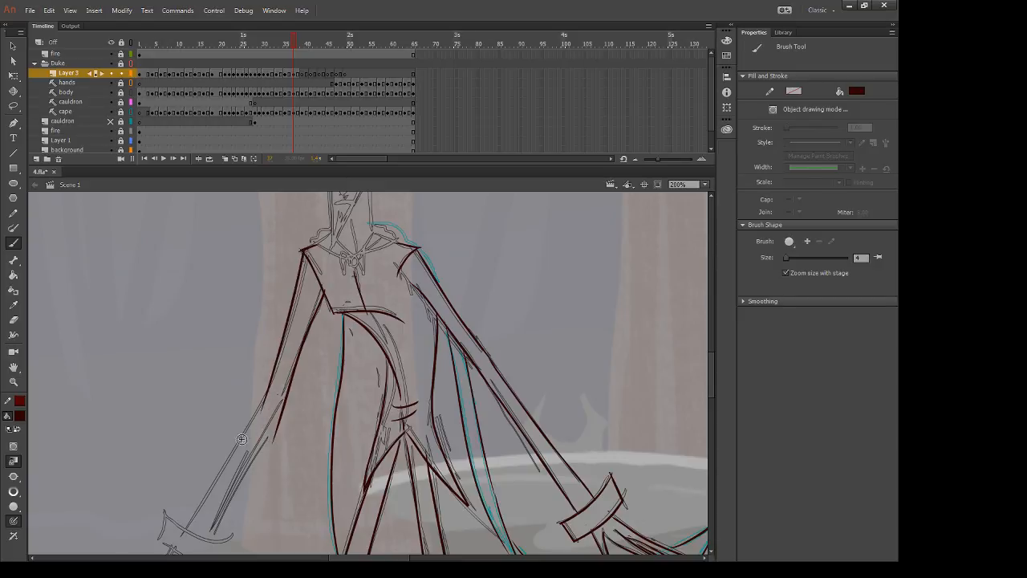
Step: Ink both edges of the lowered forearm from the elbow to the wrist and trim the ends overshooting into the cuff
drag(282, 474, 347, 395)
key(e)
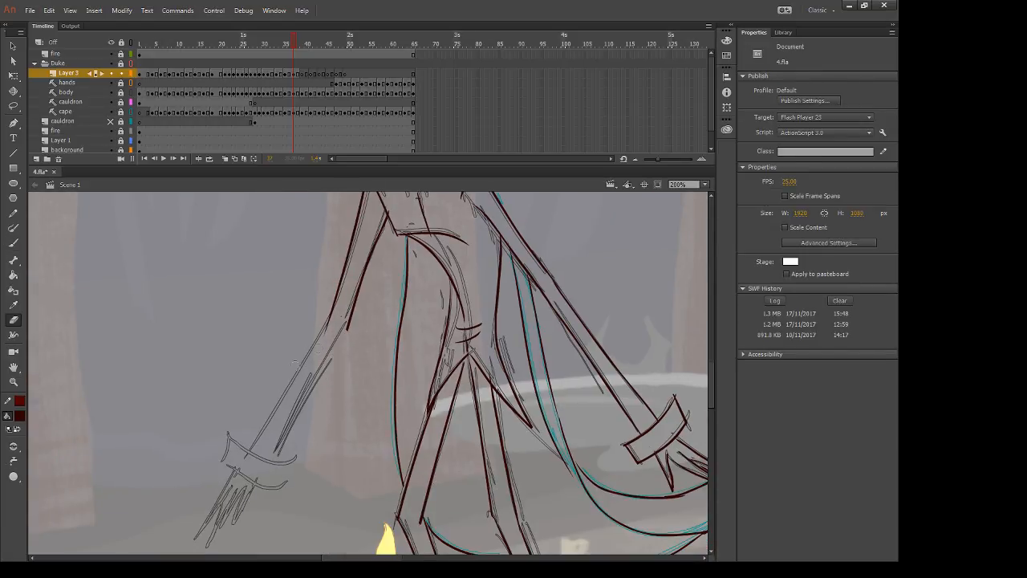
key(b)
drag(333, 321, 231, 459)
key(ctrl+z)
drag(335, 307, 244, 469)
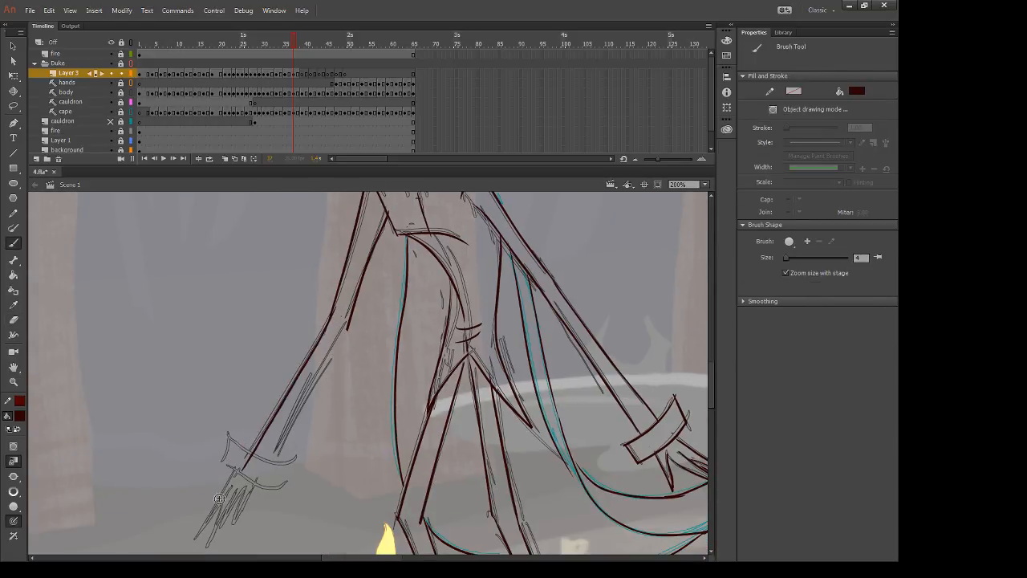
drag(344, 325, 265, 486)
key(ctrl+z)
drag(344, 325, 264, 486)
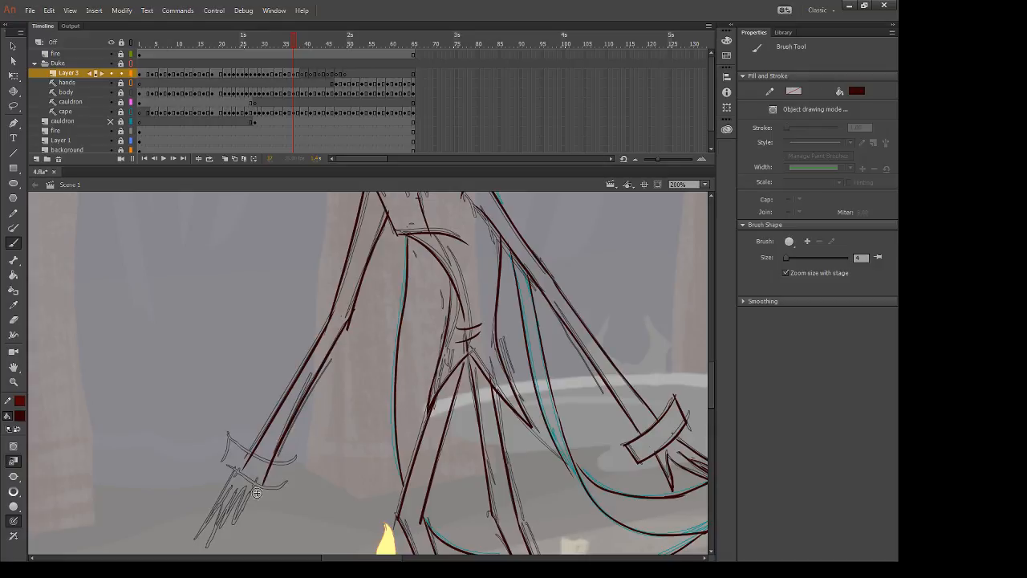
key(e)
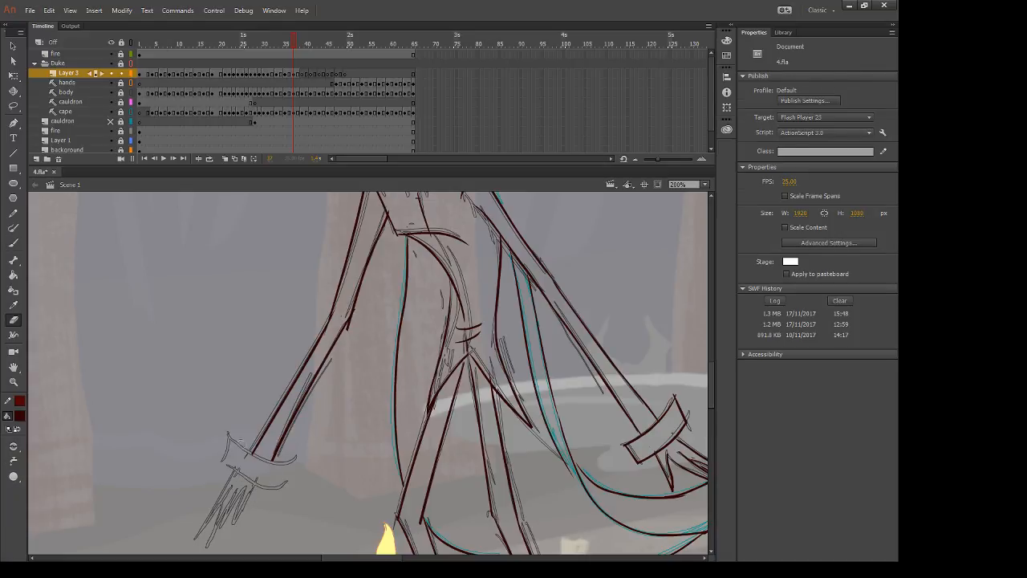
Step: Ink the lowered arm's cuff with trimmed corners and the fingers hanging below it
key(b)
drag(241, 446, 299, 462)
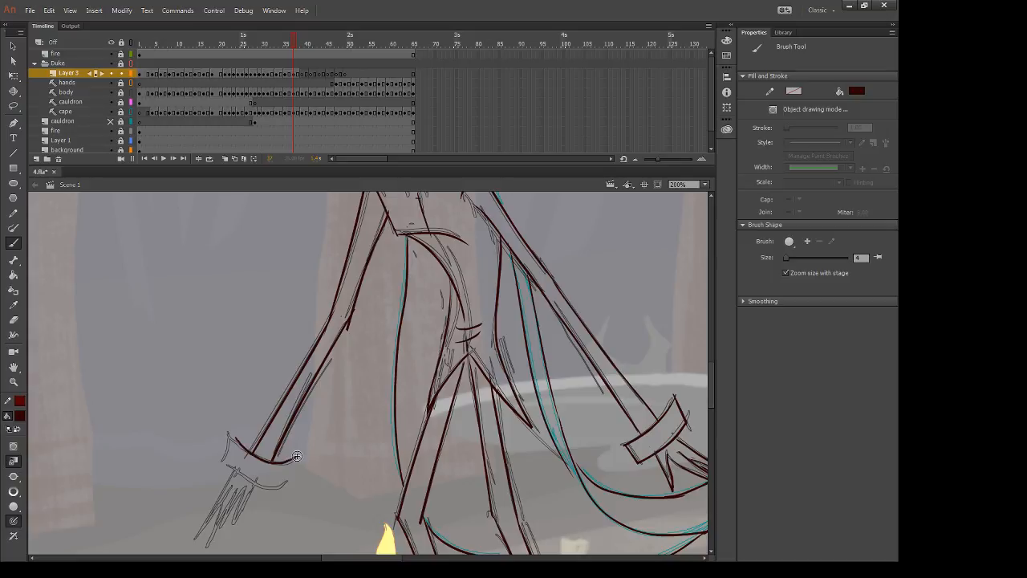
mouse_move(234, 433)
mouse_down()
mouse_move(229, 470)
mouse_move(225, 460)
mouse_move(286, 485)
mouse_up()
key(ctrl+z)
key(ctrl+z)
drag(223, 463, 256, 482)
key(e)
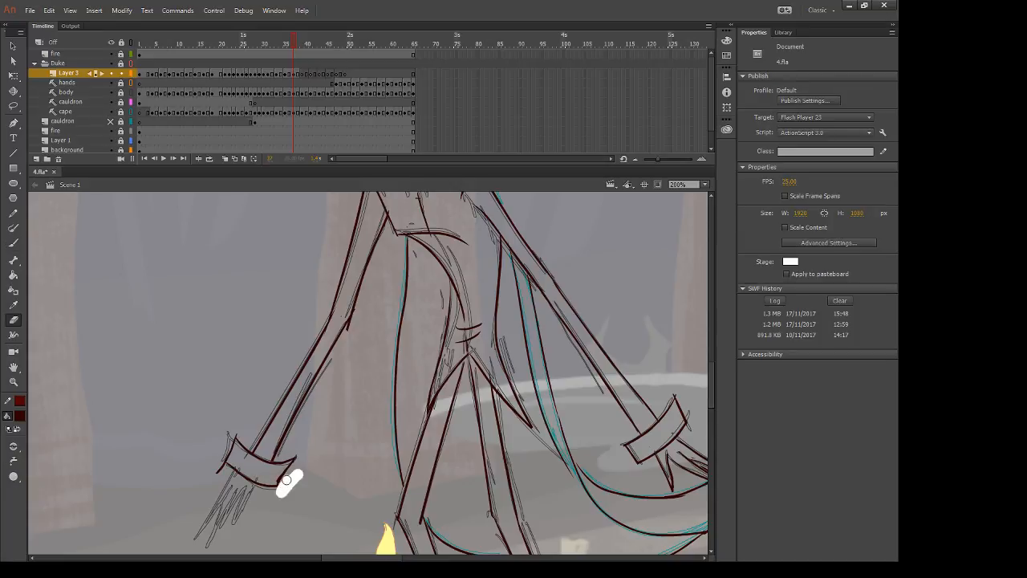
mouse_move(221, 467)
mouse_down()
mouse_move(210, 485)
mouse_move(232, 407)
mouse_move(255, 446)
mouse_move(272, 407)
mouse_move(228, 464)
mouse_move(253, 417)
mouse_up()
key(b)
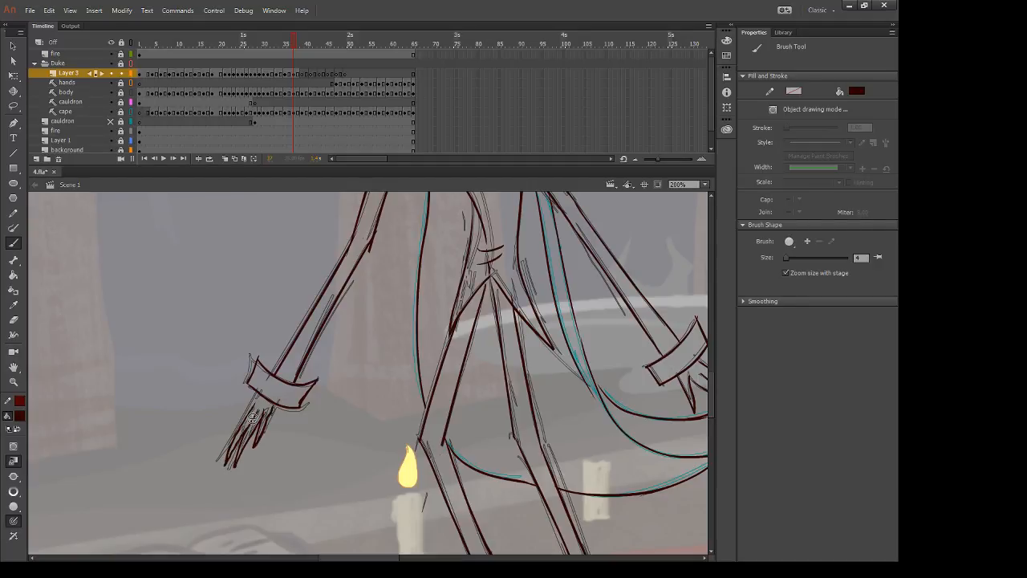
drag(443, 321, 325, 493)
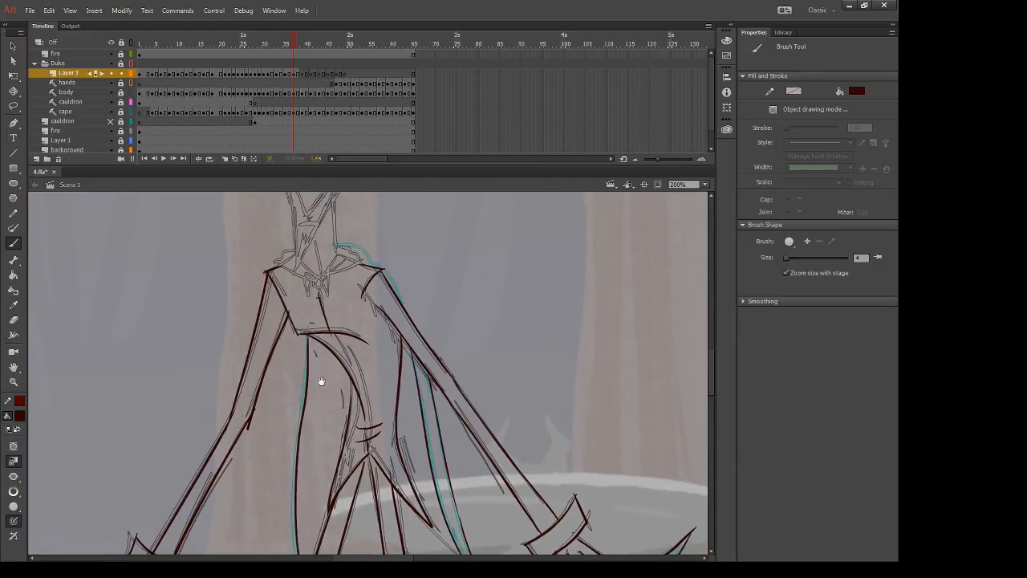
Step: Ink the V-shaped lines of the lower face between the eyes and the mouth on frame 37
drag(305, 294, 319, 398)
drag(309, 289, 325, 324)
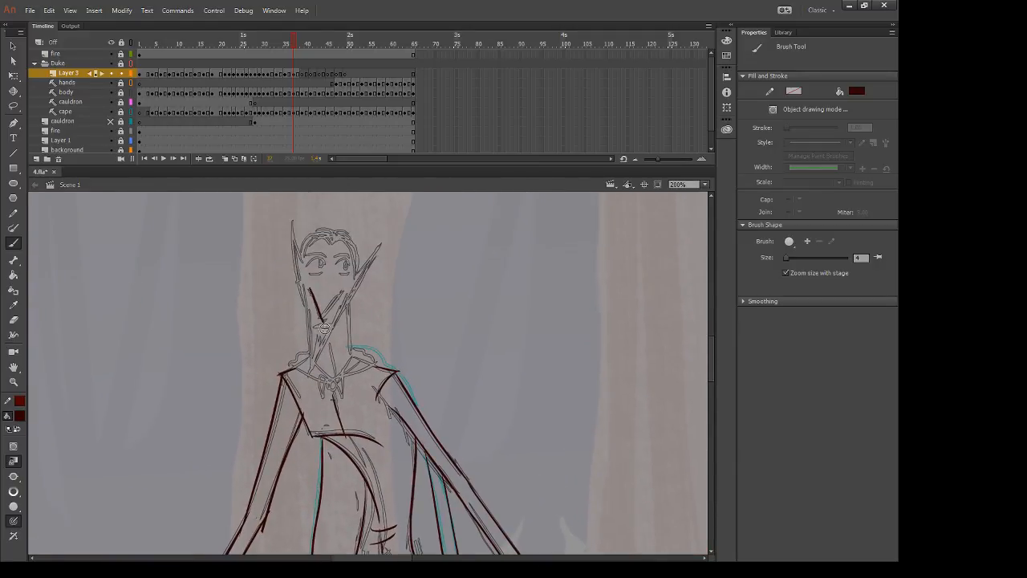
key(e)
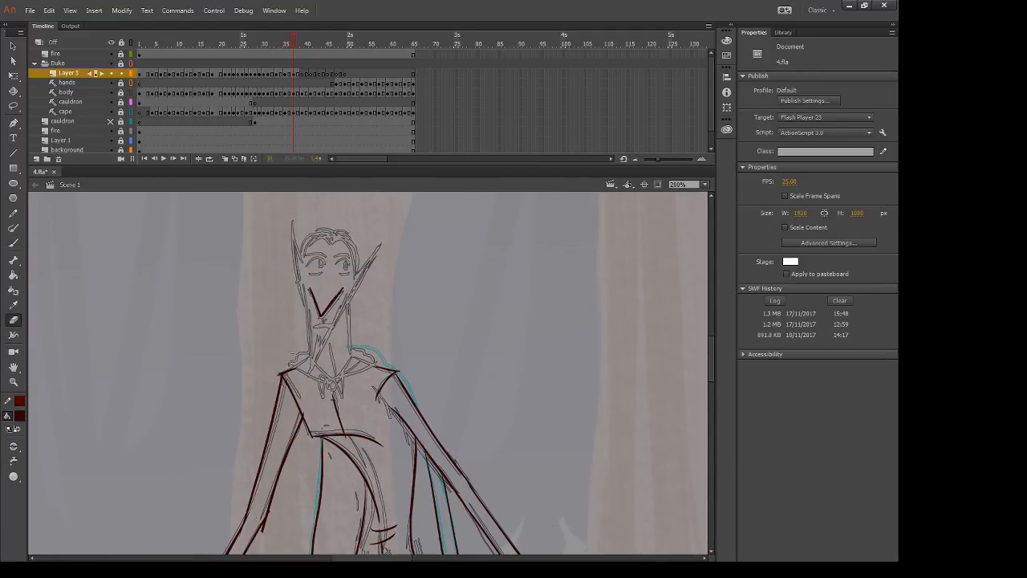
key(comma)
key(period)
key(b)
Step: Ink both edges of the two long pointed ears, from the tips down to the sides of the face
drag(356, 275, 380, 244)
drag(381, 244, 342, 313)
drag(291, 223, 293, 268)
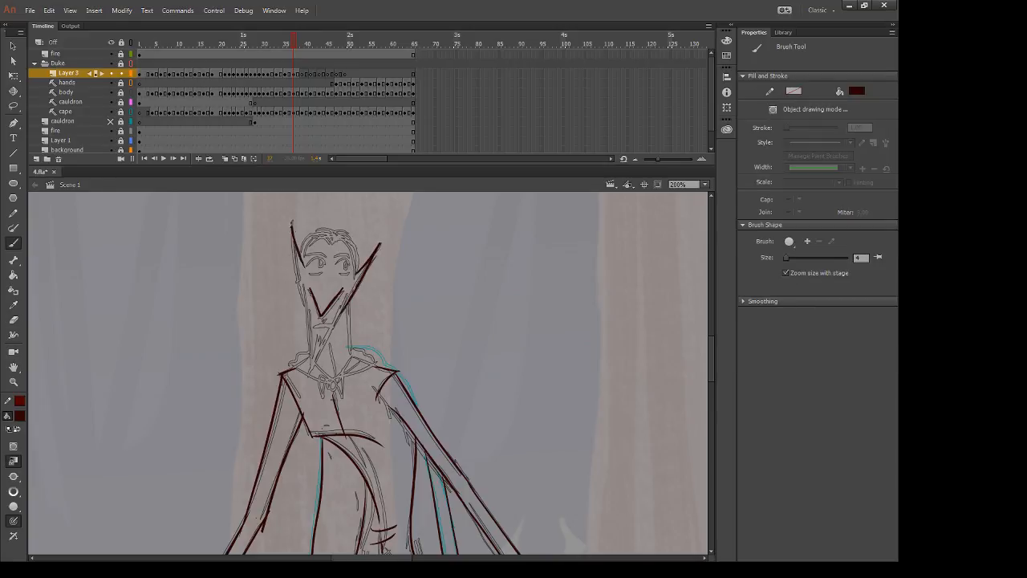
drag(292, 223, 299, 290)
key(ctrl+z)
drag(293, 229, 304, 295)
key(ctrl+z)
drag(293, 222, 305, 302)
Step: Ink the long jaw and beard edge down to its point and the folded collar around the neck
key(e)
key(b)
drag(306, 322, 308, 382)
key(ctrl+z)
mouse_move(306, 289)
mouse_down()
mouse_move(308, 381)
mouse_move(308, 351)
mouse_move(288, 369)
mouse_move(333, 388)
mouse_move(359, 349)
mouse_move(391, 366)
mouse_up()
key(ctrl+z)
key(ctrl+z)
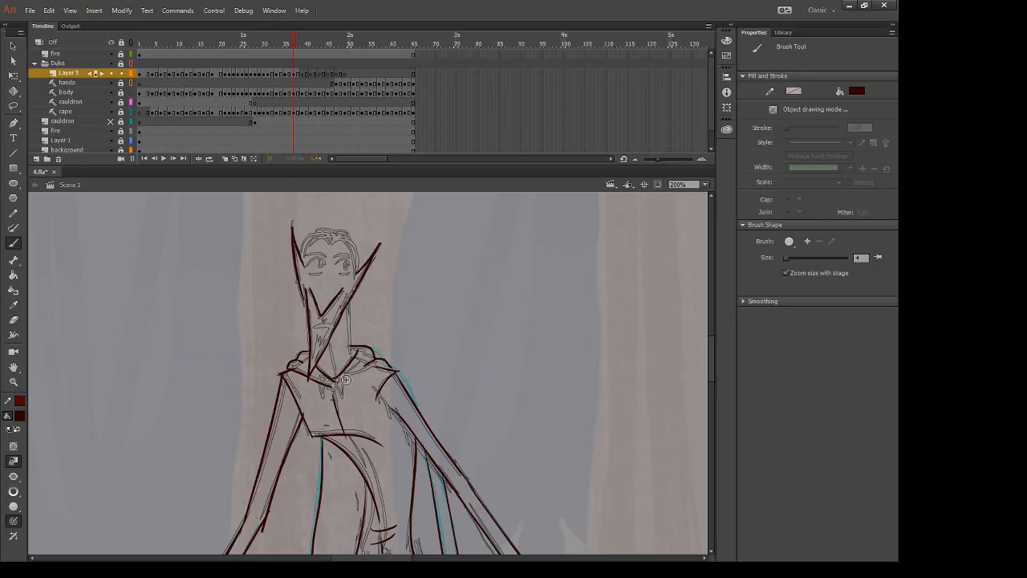
Step: Ink the collar's lower edge from the neckline point to the cauldron-side shoulder, and add the mouth and chin beard
key(n)
key(b)
drag(333, 388, 393, 371)
key(ctrl+z)
drag(335, 385, 398, 364)
key(ctrl+z)
drag(333, 388, 392, 368)
key(ctrl+z)
drag(334, 387, 390, 367)
key(ctrl+z)
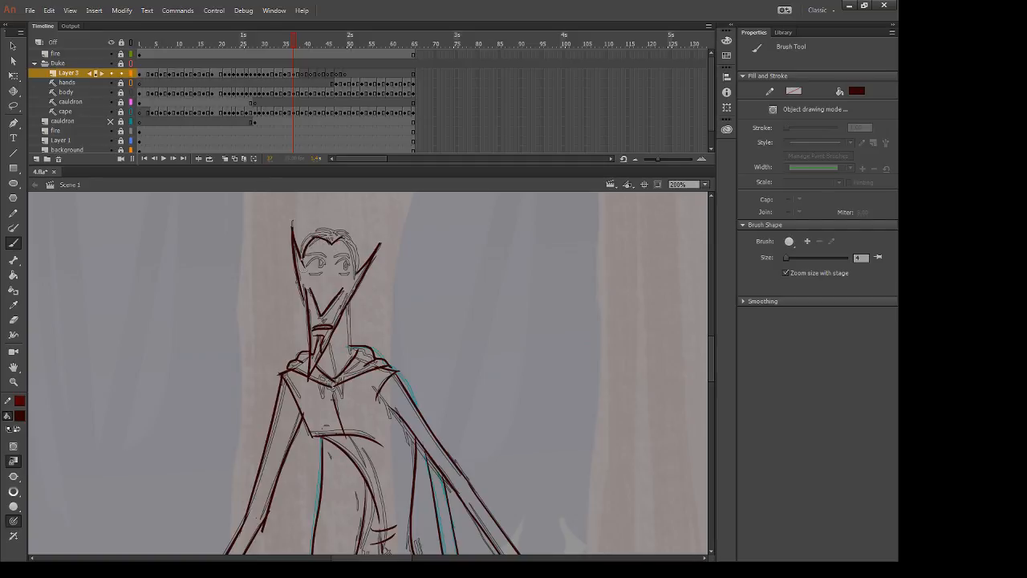
Step: Ink the hairline and the rounded outer edge of the hair down to the cauldron-side ear
drag(342, 238, 354, 271)
mouse_move(343, 230)
mouse_down()
mouse_move(300, 255)
mouse_move(361, 268)
mouse_up()
scroll(273, 458, up, 2)
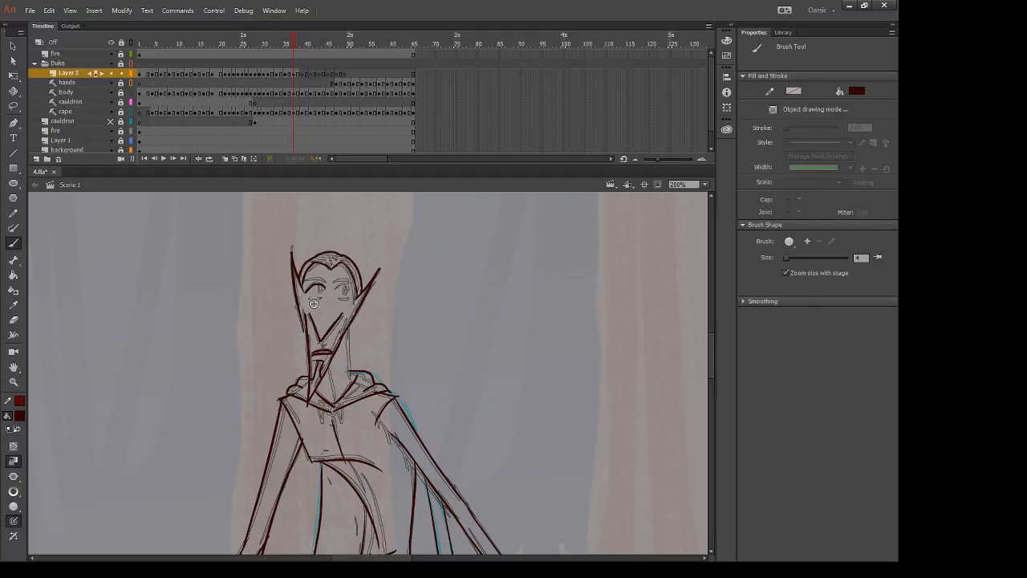
Step: Select all the inked lines on frame 37 and bring the collar and chest into a 400% close-up
key(ctrl+a)
key(ctrl+equal)
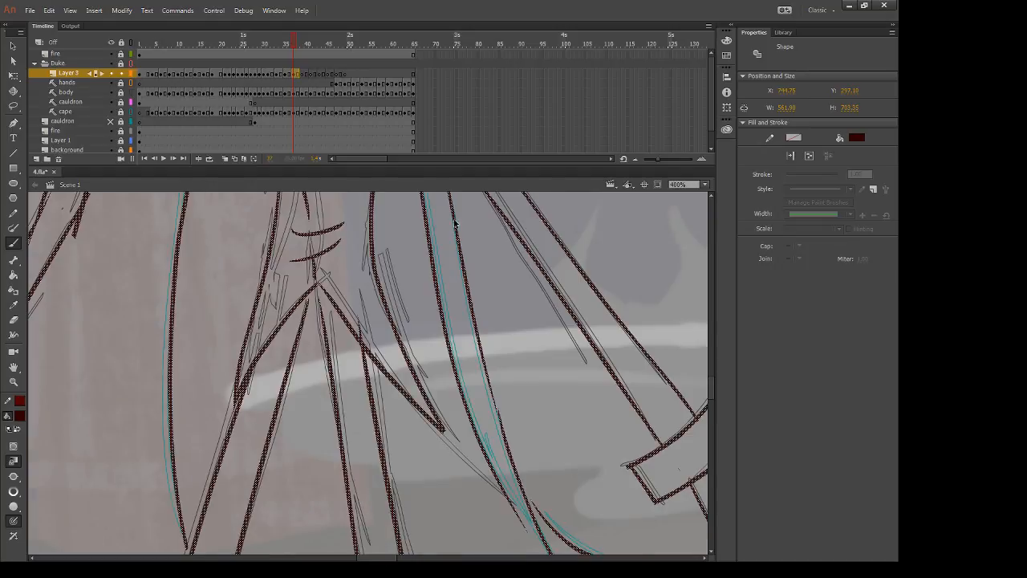
drag(390, 274, 336, 466)
drag(374, 310, 441, 402)
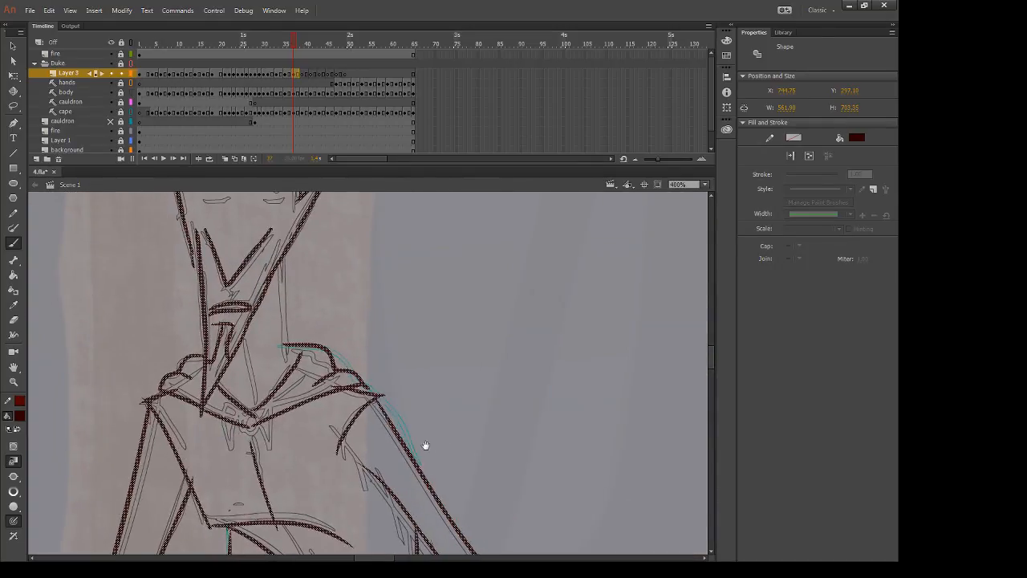
Step: Ink the neck's outer edge and inner contour over the sketch with the dark red brush, cleaning up where it meets the collar
drag(284, 255, 285, 363)
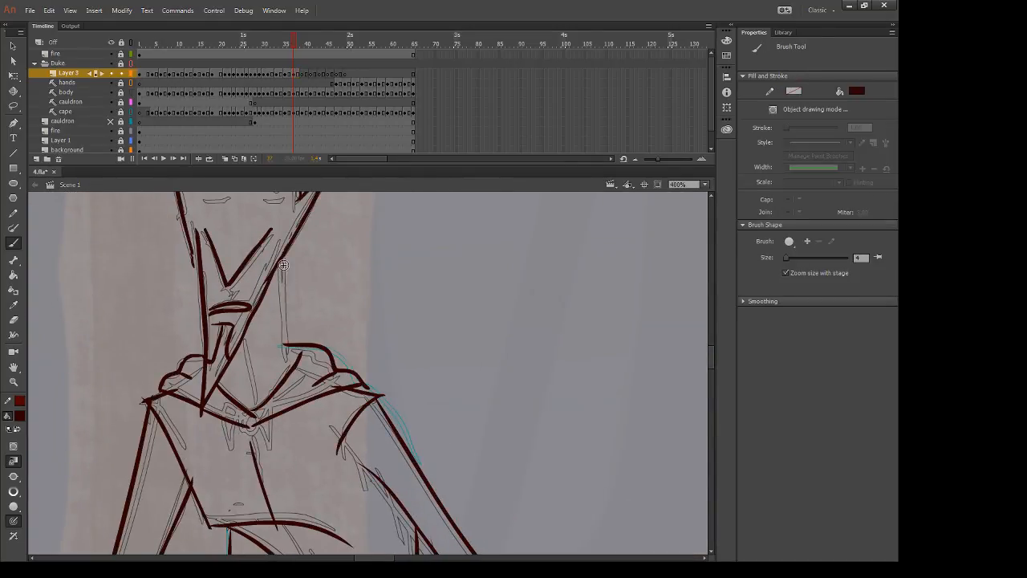
drag(283, 264, 293, 343)
key(ctrl+z)
drag(283, 257, 293, 344)
key(e)
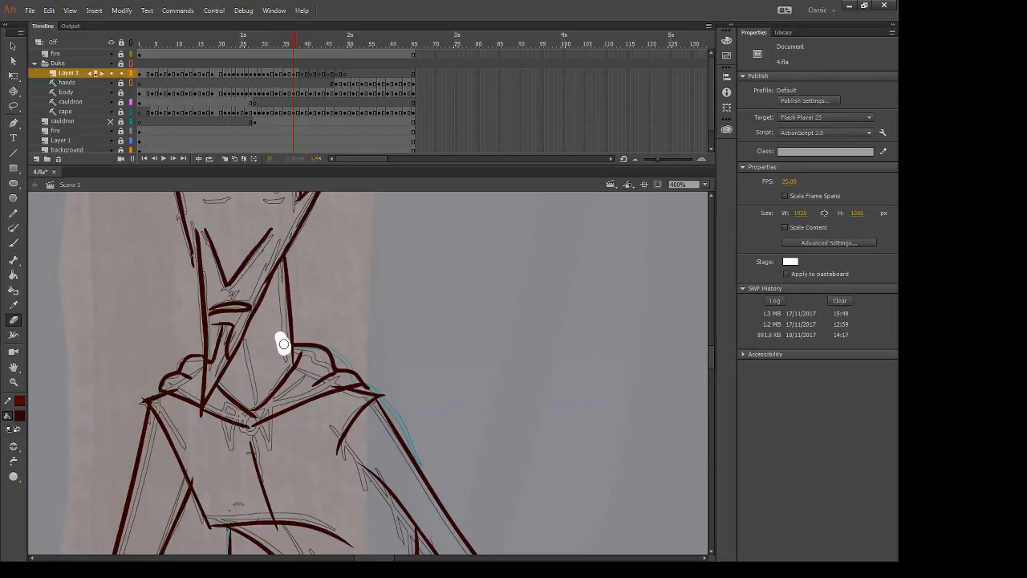
key(b)
drag(244, 333, 241, 409)
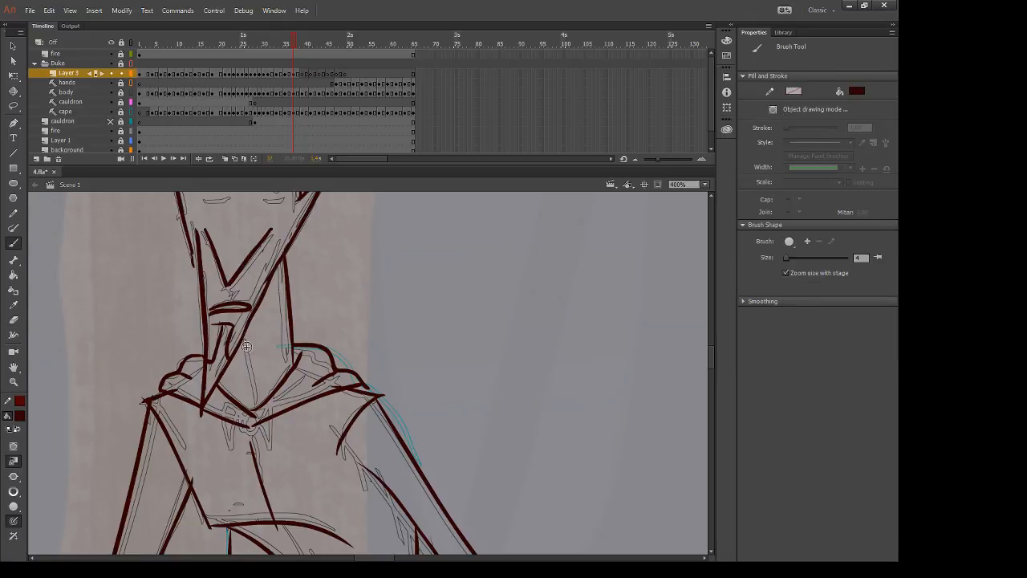
Step: Ink the face's upper eyelids, lower eyelids and irises over the sketched eyes
scroll(300, 312, up, 5)
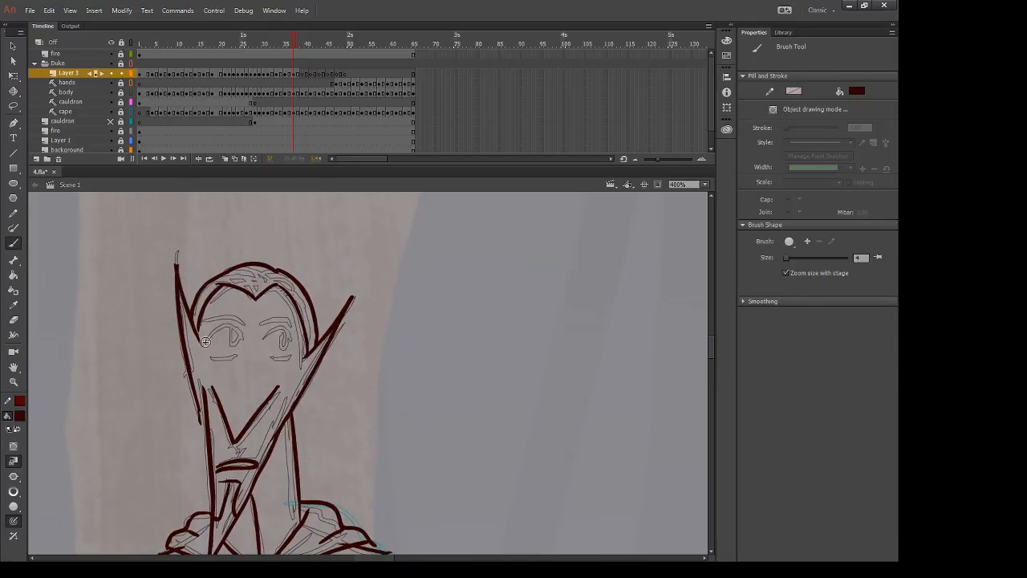
key(e)
key(b)
key(ctrl+z)
drag(204, 346, 213, 336)
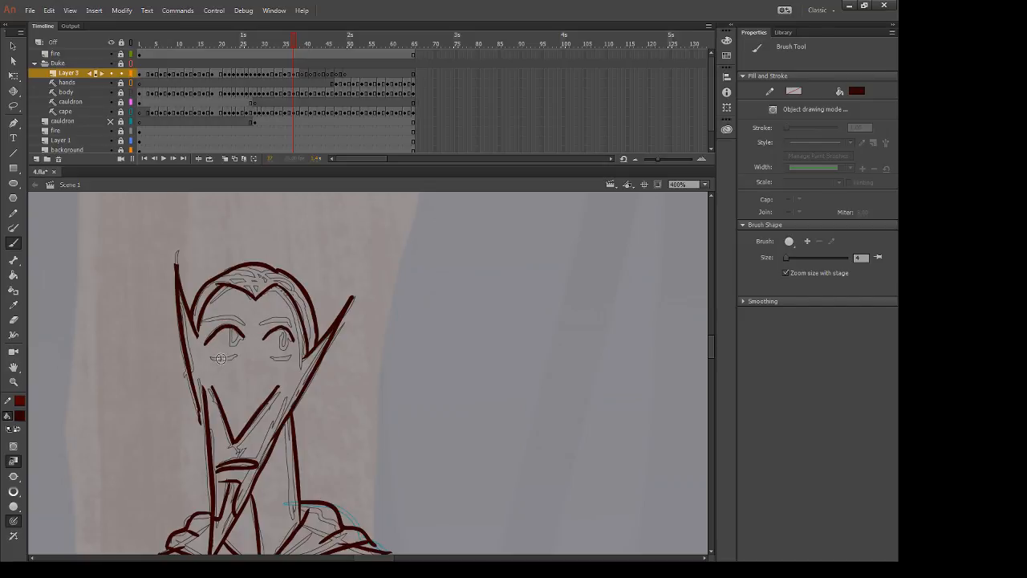
drag(210, 359, 293, 358)
key(ctrl+z)
drag(233, 330, 234, 346)
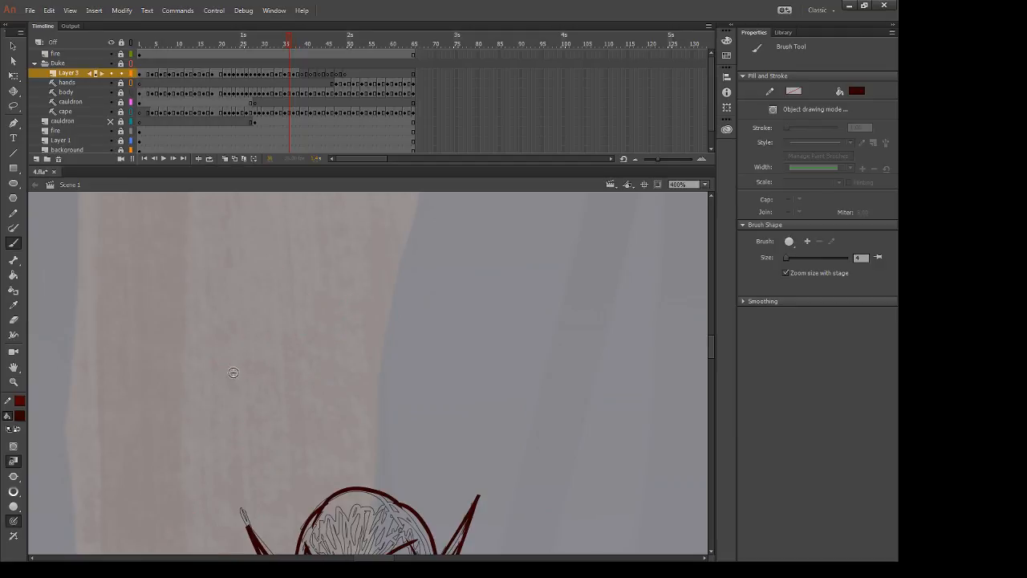
key(.)
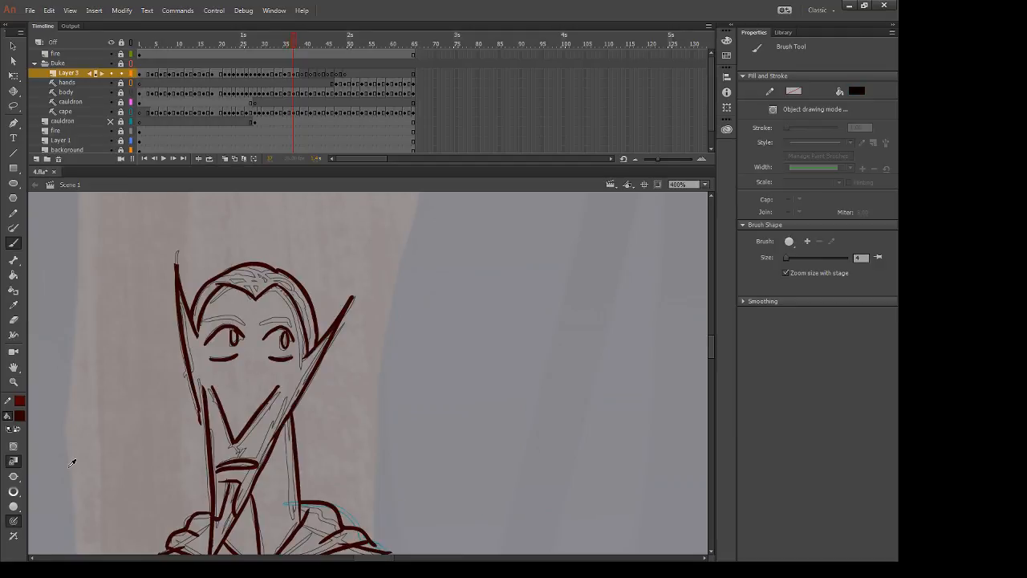
Step: Switch the brush fill to black and ink both eyebrows
click(70, 466)
mouse_move(203, 322)
mouse_down()
mouse_move(253, 325)
mouse_move(225, 316)
mouse_up()
key(ctrl+z)
drag(203, 318, 221, 314)
key(ctrl+z)
drag(206, 317, 297, 329)
key(ctrl+z)
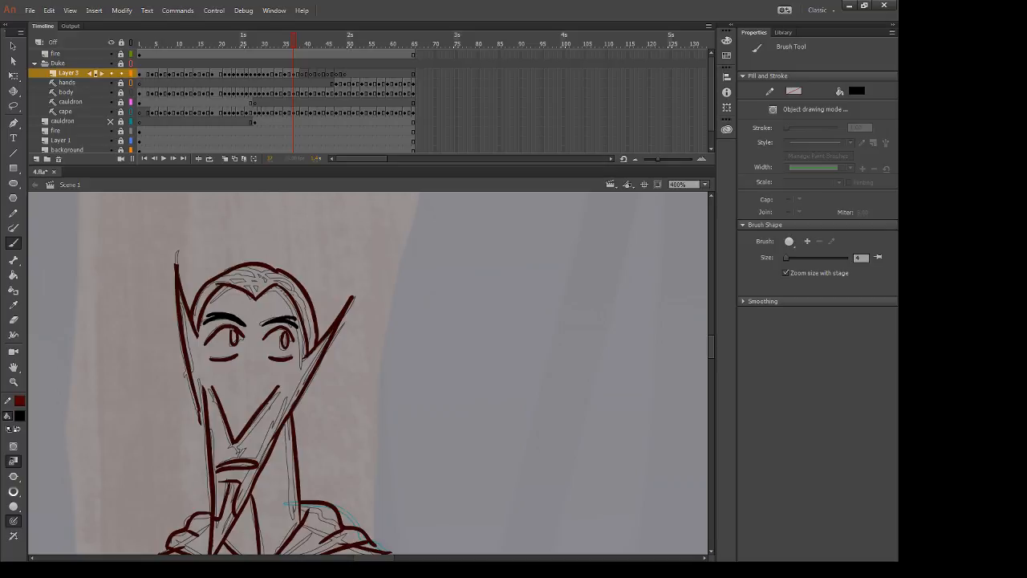
Step: Sample the dark red outline colour as the fill again and advance to frame 39
key(i)
click(179, 279)
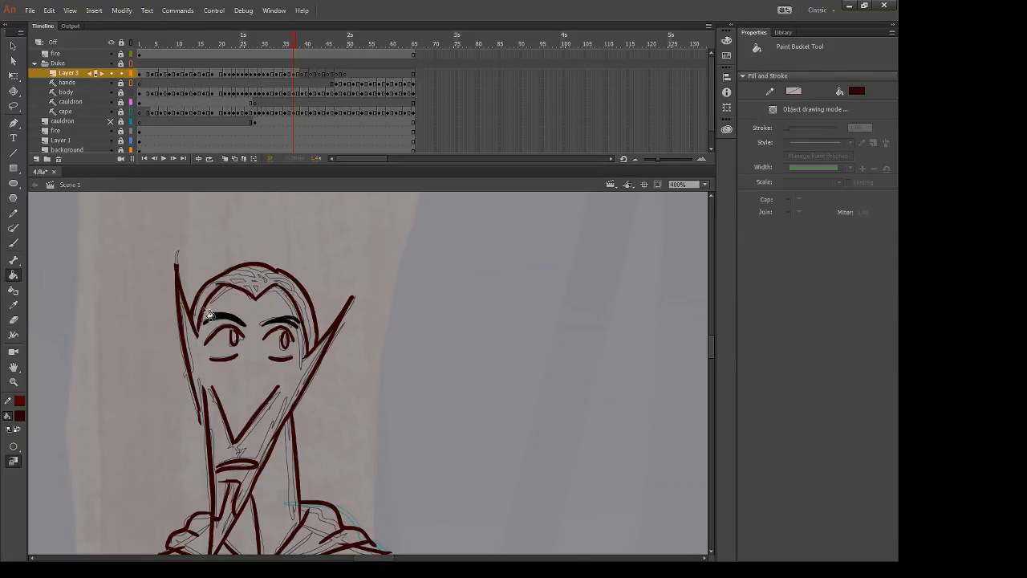
drag(443, 494, 396, 310)
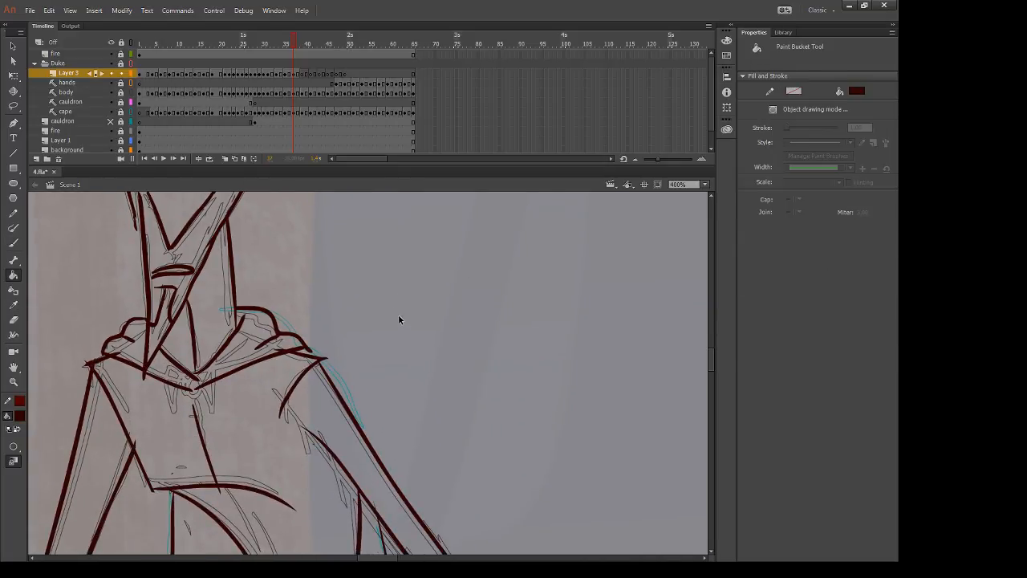
key(ctrl+minus)
drag(432, 467, 412, 240)
key(period)
key(period)
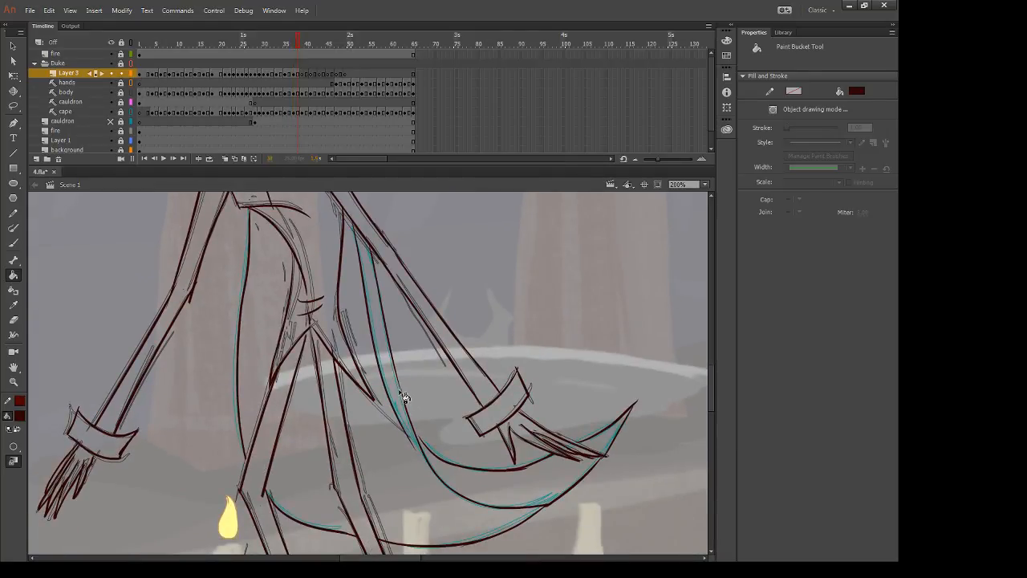
mouse_move(420, 299)
mouse_down()
mouse_move(525, 333)
mouse_move(526, 315)
mouse_up()
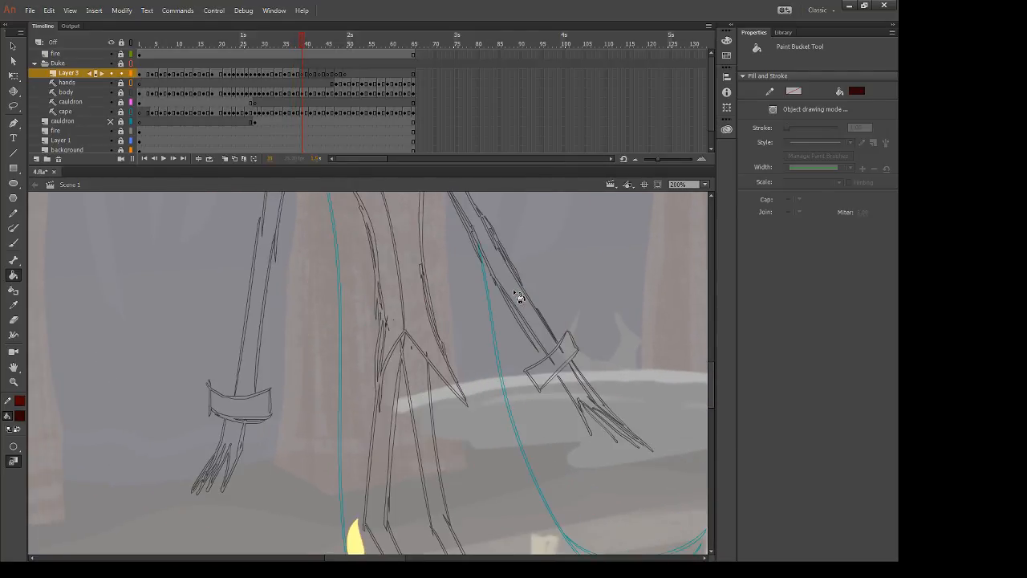
Step: Ink the left cuff's two sides and curved upper edge over the sketch on frame 39
key(b)
drag(209, 384, 207, 414)
drag(210, 389, 289, 374)
key(ctrl+z)
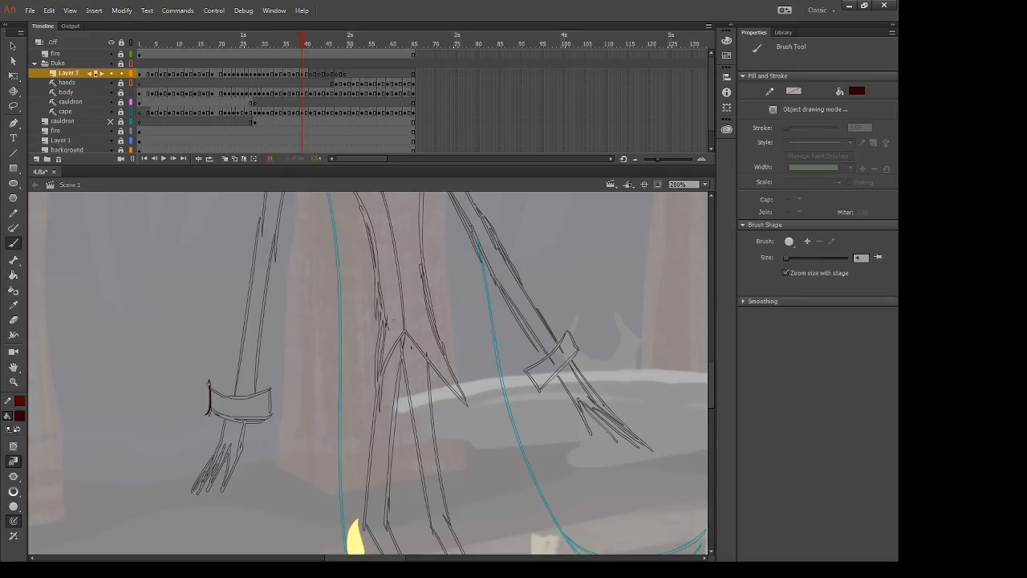
mouse_move(210, 389)
mouse_down()
mouse_move(290, 376)
mouse_move(278, 383)
mouse_move(270, 437)
mouse_up()
key(e)
key(b)
key(e)
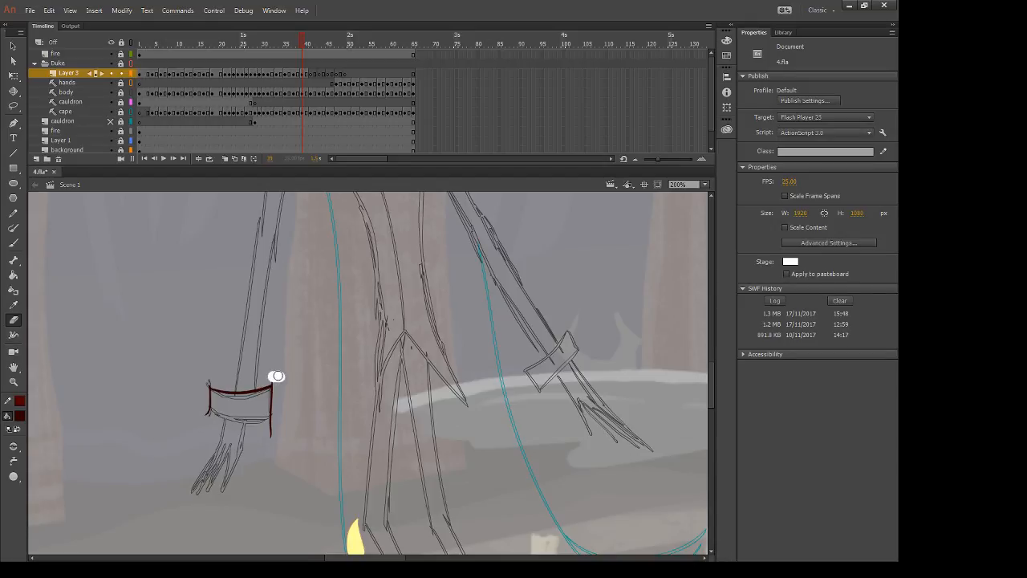
Step: Ink the left cuff's lower edge and erase the line ends that overshoot its corners
key(b)
drag(207, 416, 288, 410)
key(ctrl+z)
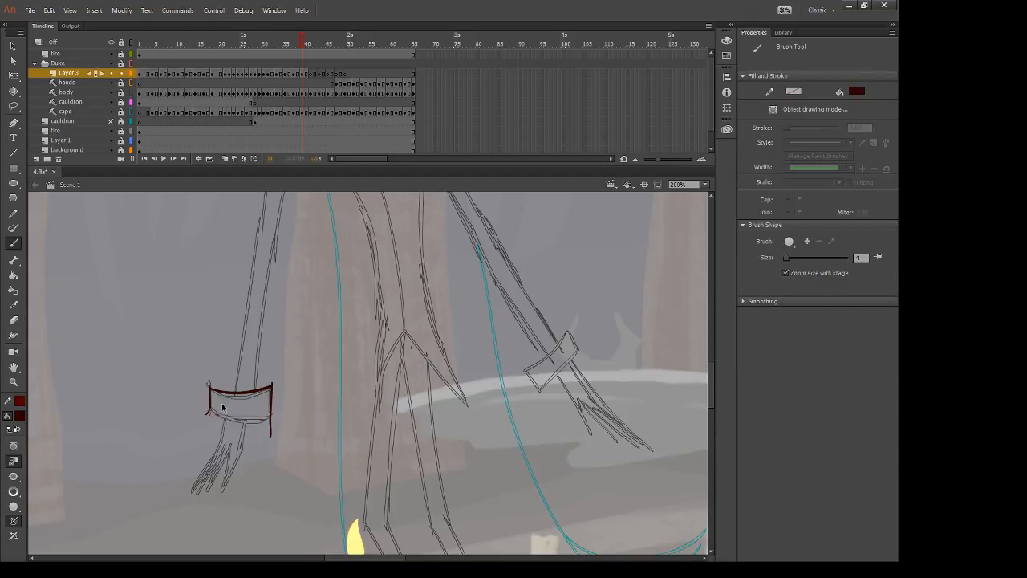
mouse_move(206, 415)
mouse_down()
mouse_move(301, 397)
mouse_move(271, 429)
mouse_move(305, 391)
mouse_up()
key(e)
key(k)
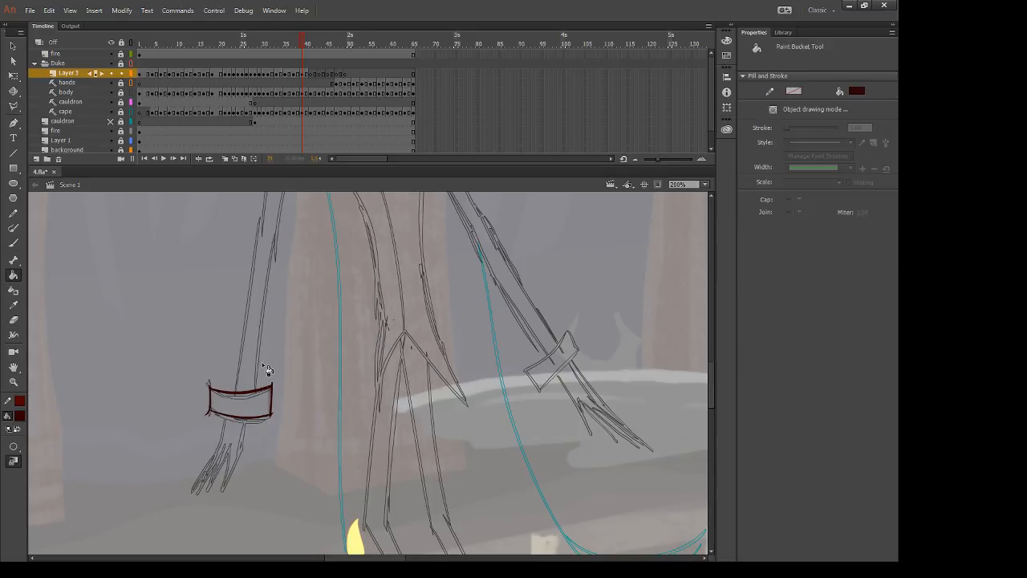
Step: Lasso the left cuff's inked lines and adjust them to fit the sketched cuff
key(l)
mouse_move(251, 342)
mouse_down()
mouse_move(179, 376)
mouse_move(201, 442)
mouse_move(306, 439)
mouse_move(174, 384)
mouse_up()
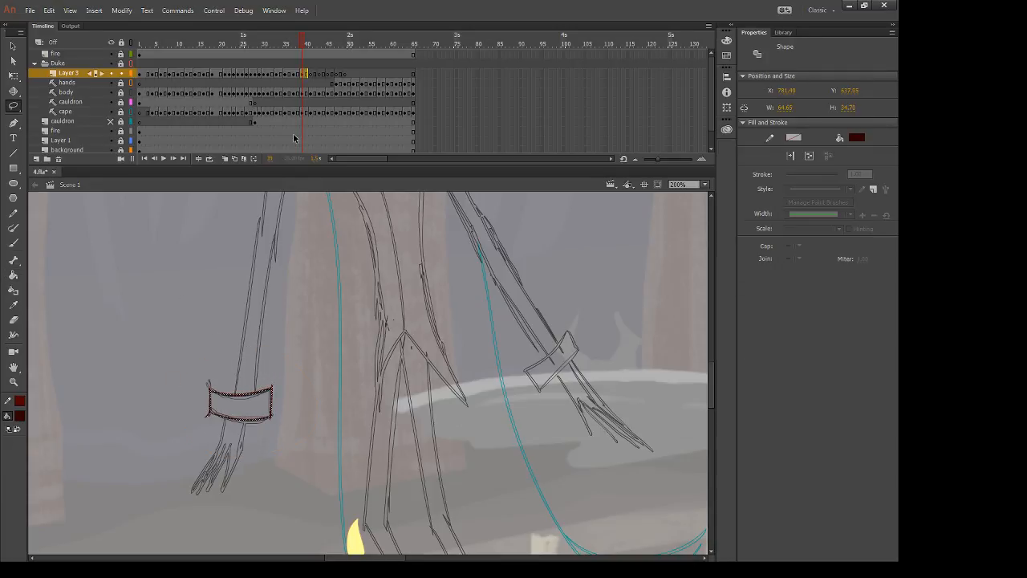
click(339, 345)
key(e)
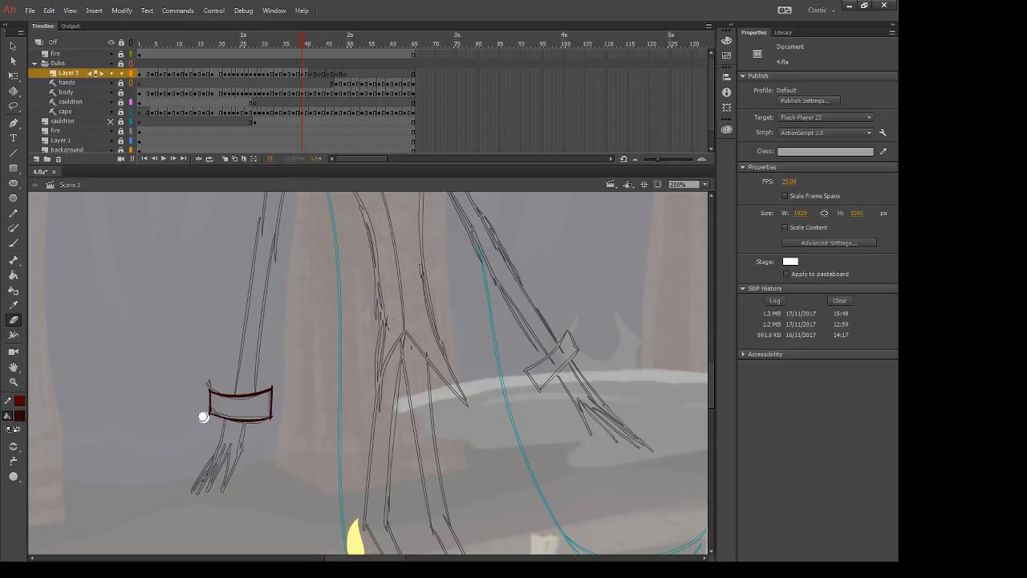
Step: Ink the left hand and its fingers below the cuff
key(b)
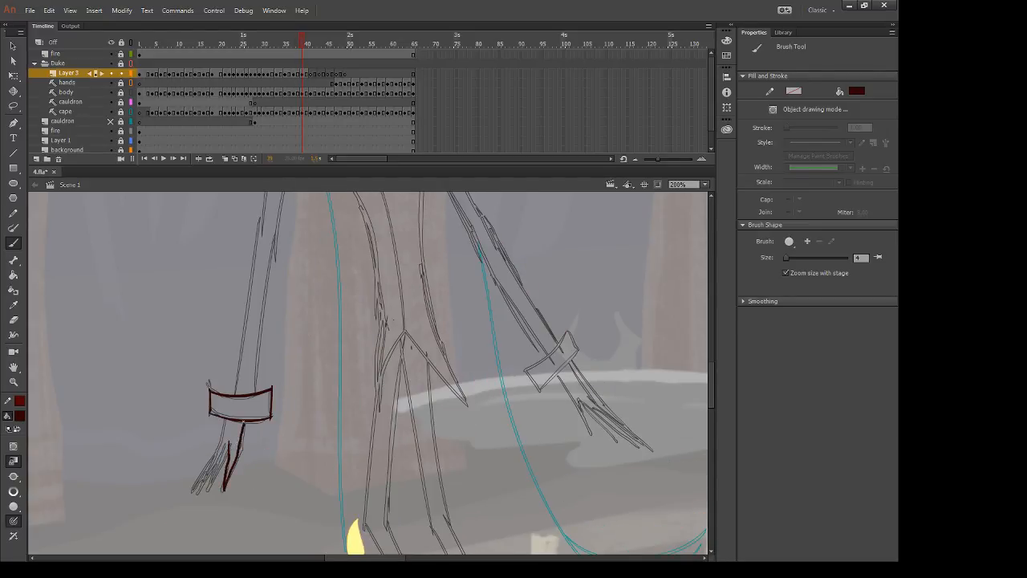
mouse_move(229, 435)
mouse_down()
mouse_move(199, 486)
mouse_move(210, 489)
mouse_up()
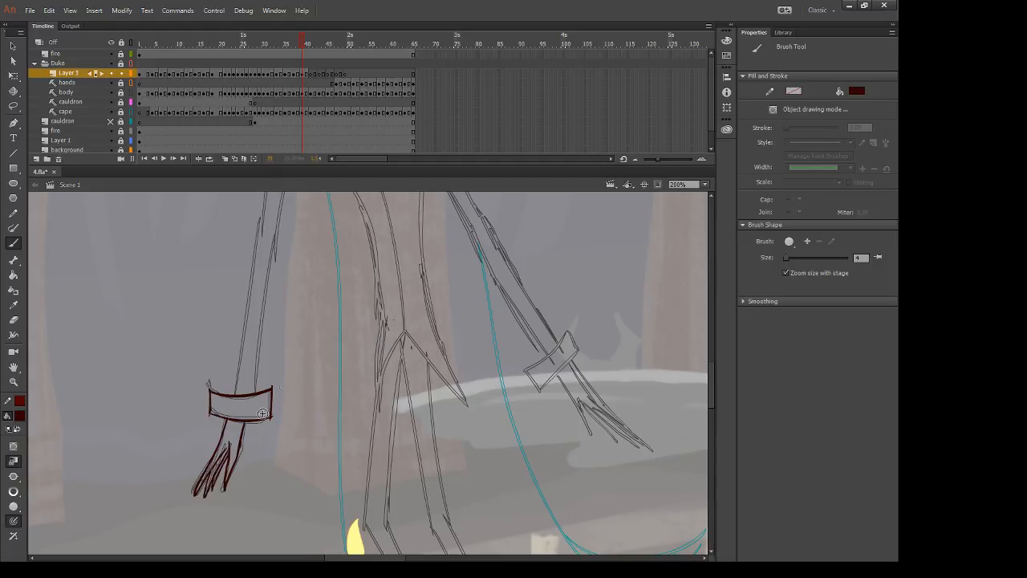
Step: Ink the left upper arm's outer and inner edges down from the shoulder
scroll(265, 450, up, 10)
drag(251, 256, 213, 474)
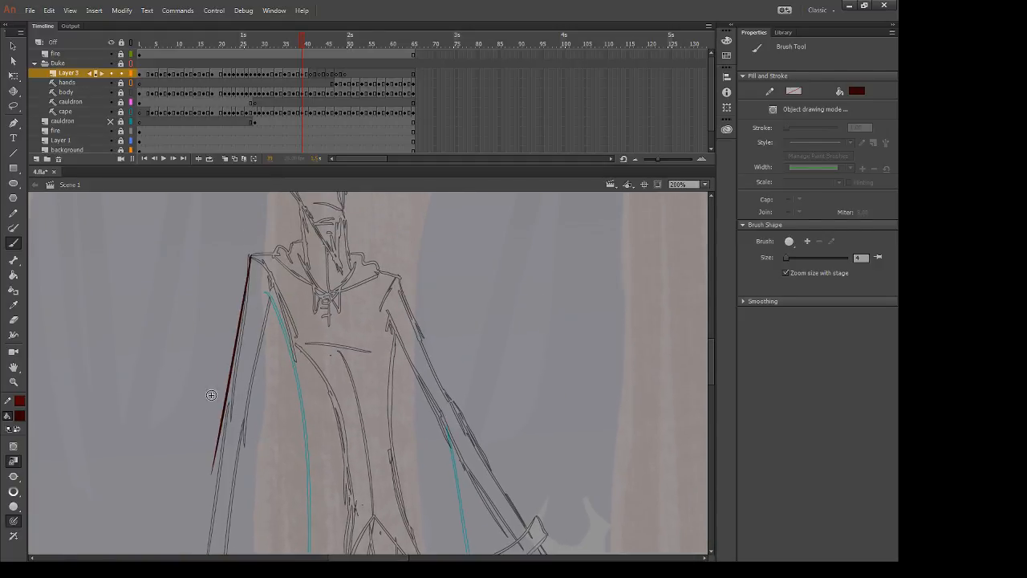
key(ctrl+z)
drag(252, 253, 212, 484)
key(ctrl+z)
drag(252, 254, 224, 433)
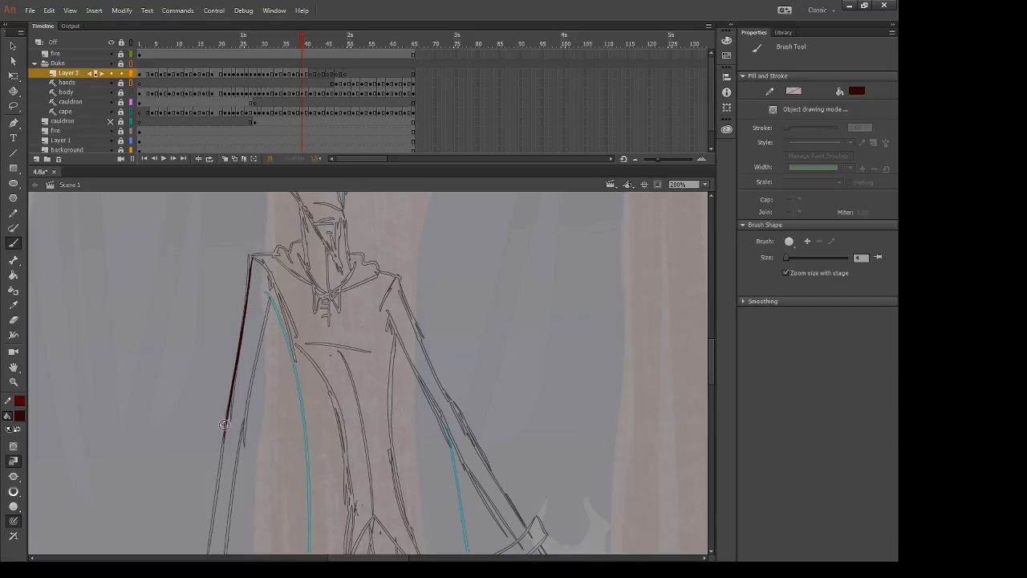
drag(273, 284, 240, 472)
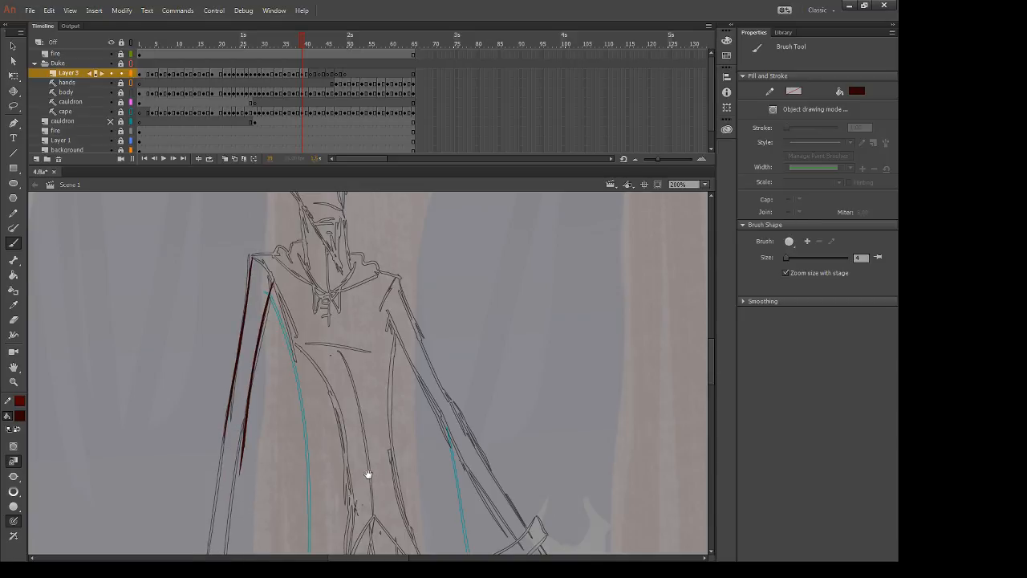
Step: Trim the left upper arm's inner line and continue that edge down the forearm to the cuff
drag(366, 475, 409, 424)
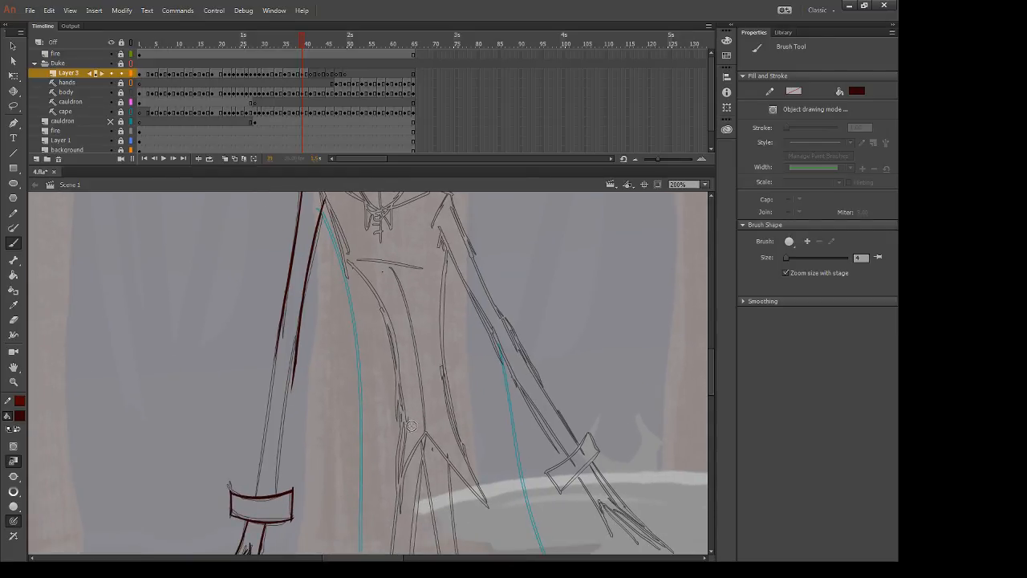
key(e)
drag(318, 485, 350, 483)
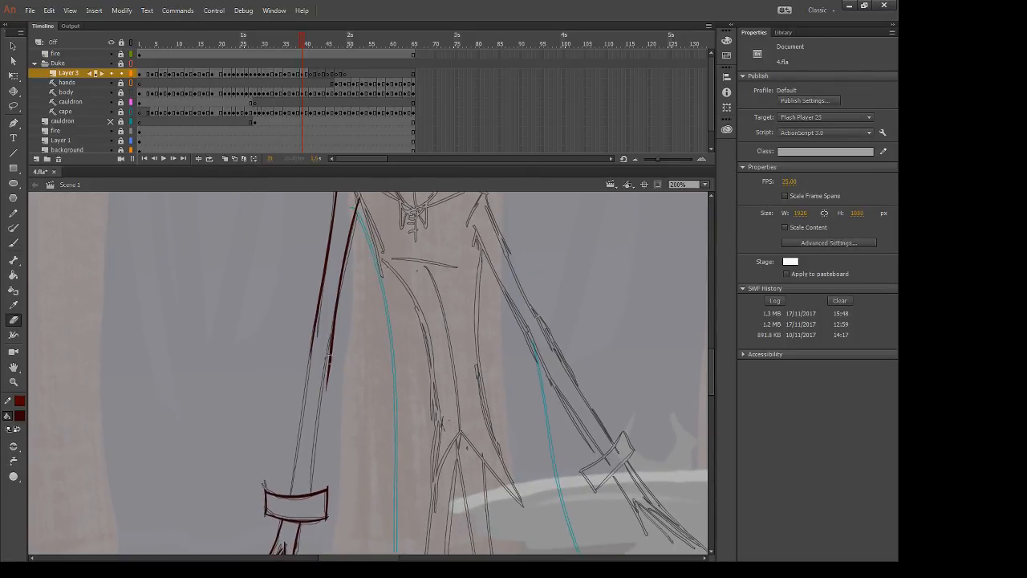
drag(330, 339, 309, 493)
key(b)
key(ctrl+z)
key(ctrl+z)
drag(334, 319, 309, 492)
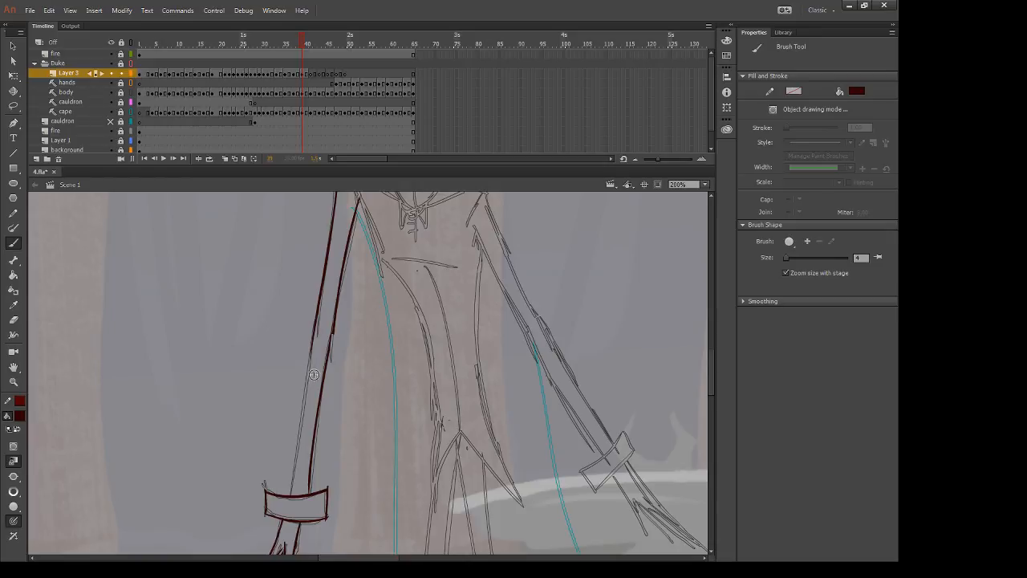
Step: Ink the left forearm's outer edge from the elbow down to the cuff
drag(313, 343, 291, 490)
key(ctrl+z)
drag(314, 340, 278, 495)
key(ctrl+z)
drag(313, 339, 279, 495)
key(e)
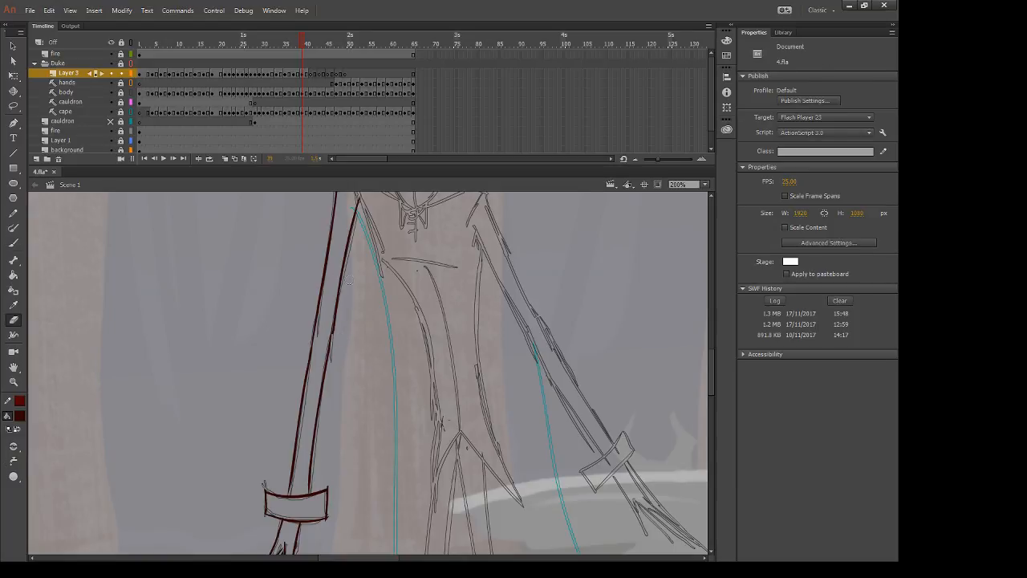
Step: Ink the left shoulder line from the shoulder tip to the armpit and erase its extension down the torso
drag(601, 418, 459, 488)
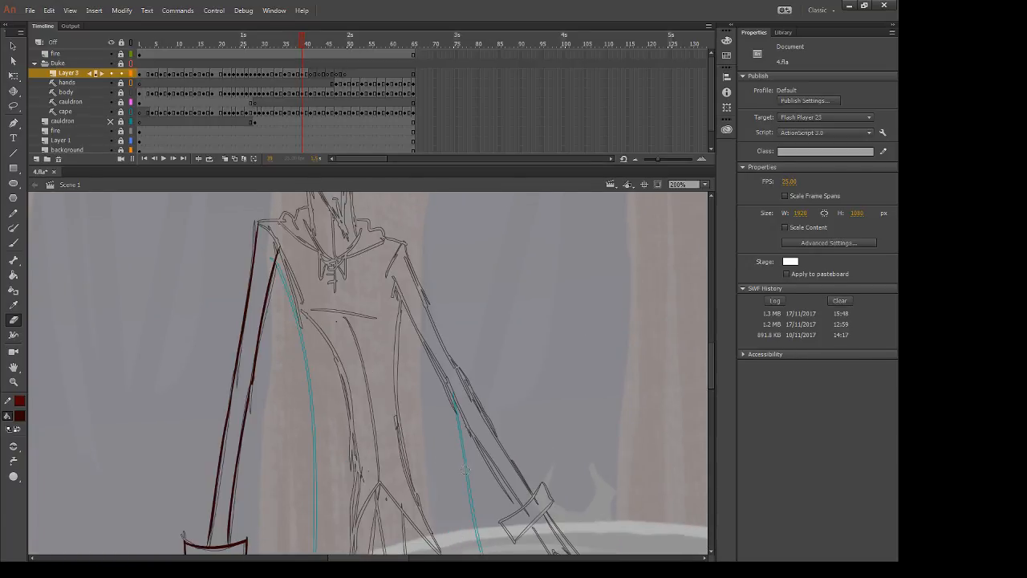
drag(497, 432, 478, 477)
key(b)
drag(241, 268, 286, 350)
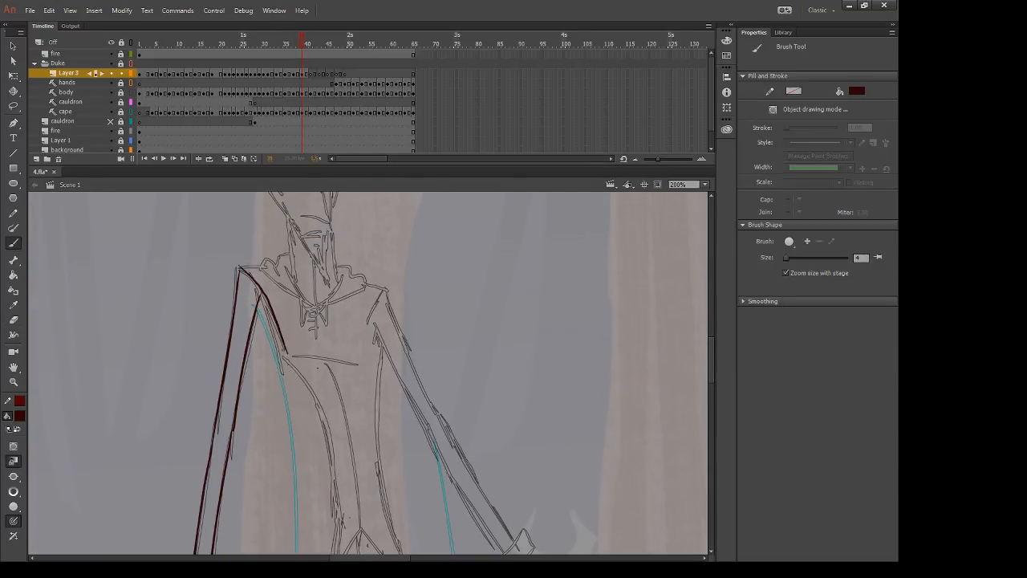
key(e)
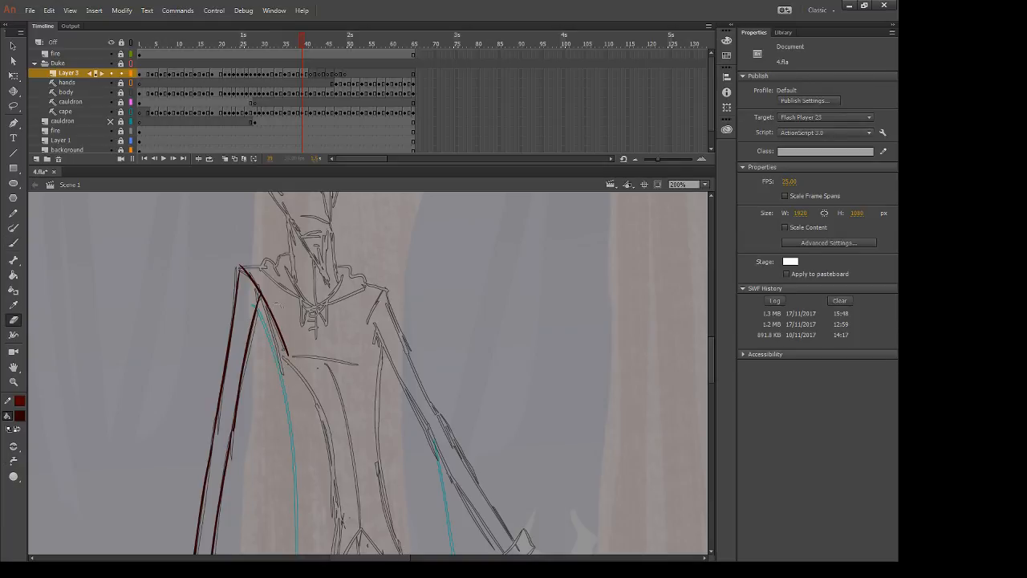
drag(268, 303, 299, 379)
key(b)
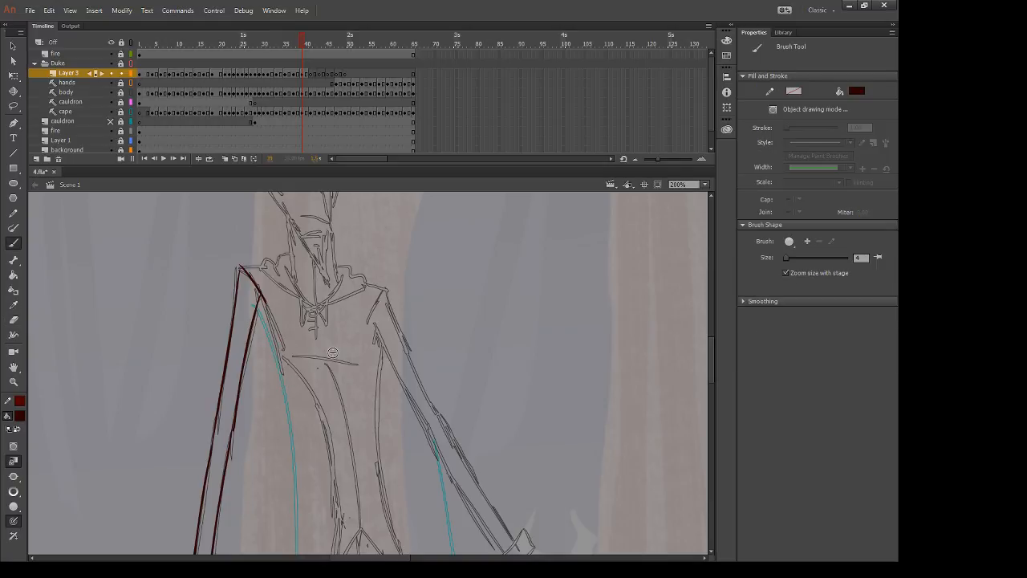
Step: Ink the short horizontal line across the chest, using the previous frame as reference
key(comma)
key(period)
drag(294, 355, 364, 372)
key(ctrl+z)
drag(294, 356, 360, 369)
key(e)
key(comma)
key(period)
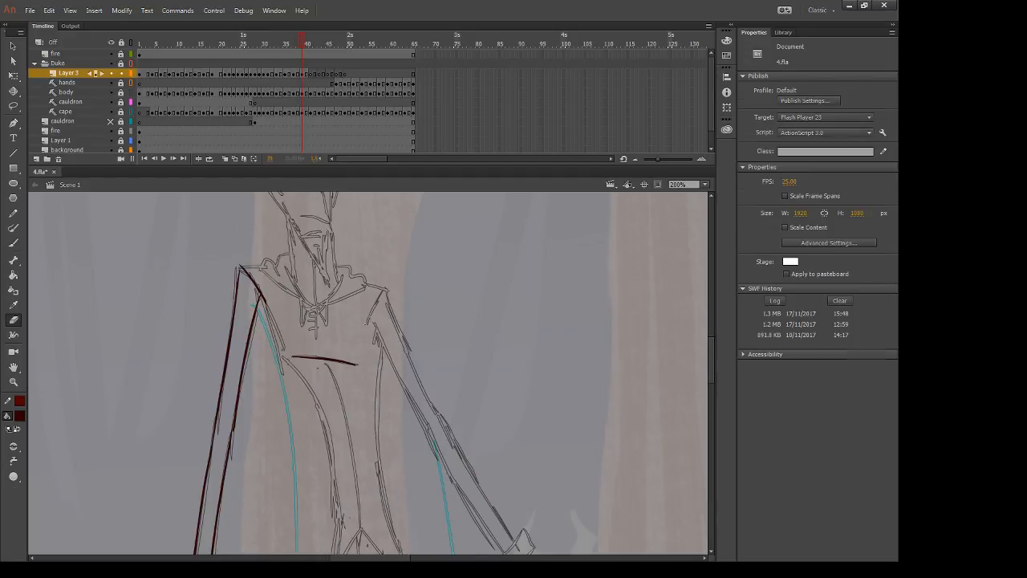
Step: Ink the right shoulder's top edge and armhole seam, checking them against the previous frame
key(b)
mouse_move(367, 321)
mouse_down()
mouse_move(405, 283)
mouse_move(424, 286)
mouse_move(370, 320)
mouse_move(400, 286)
mouse_move(365, 281)
mouse_move(387, 290)
mouse_move(367, 310)
mouse_move(392, 297)
mouse_move(388, 288)
mouse_move(375, 319)
mouse_move(397, 289)
mouse_move(369, 322)
mouse_up()
key(e)
key(b)
key(ctrl+z)
key(e)
key(m)
key(comma)
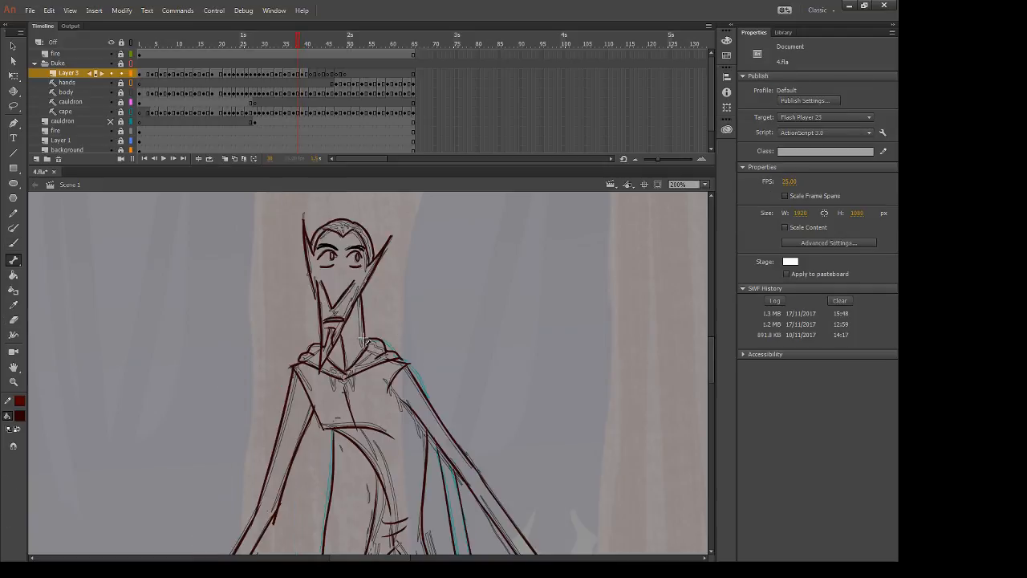
key(period)
Step: Ink the torso's left side from the armpit down to just below the chest line
key(b)
drag(260, 294, 279, 358)
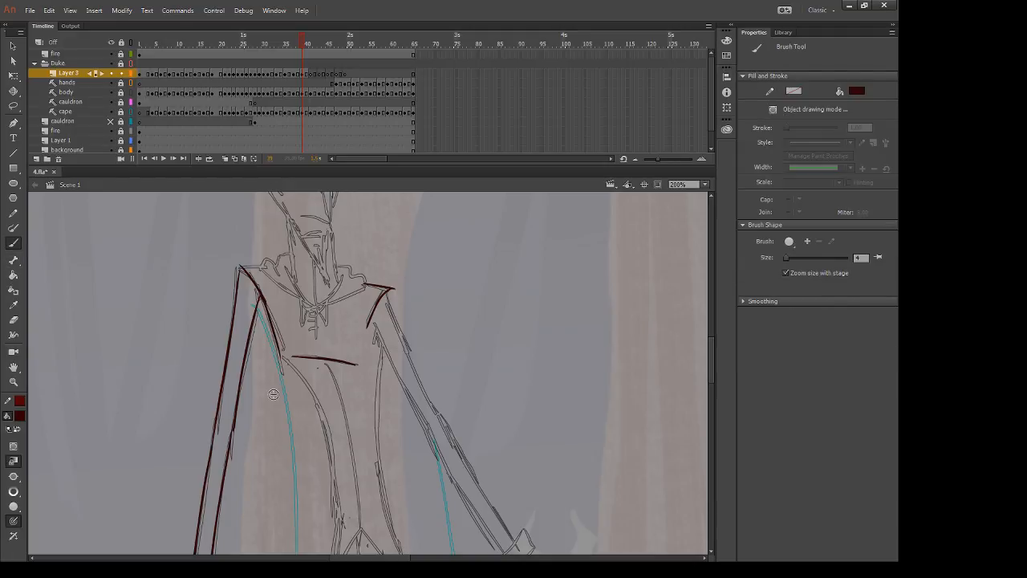
key(ctrl+z)
drag(261, 300, 285, 374)
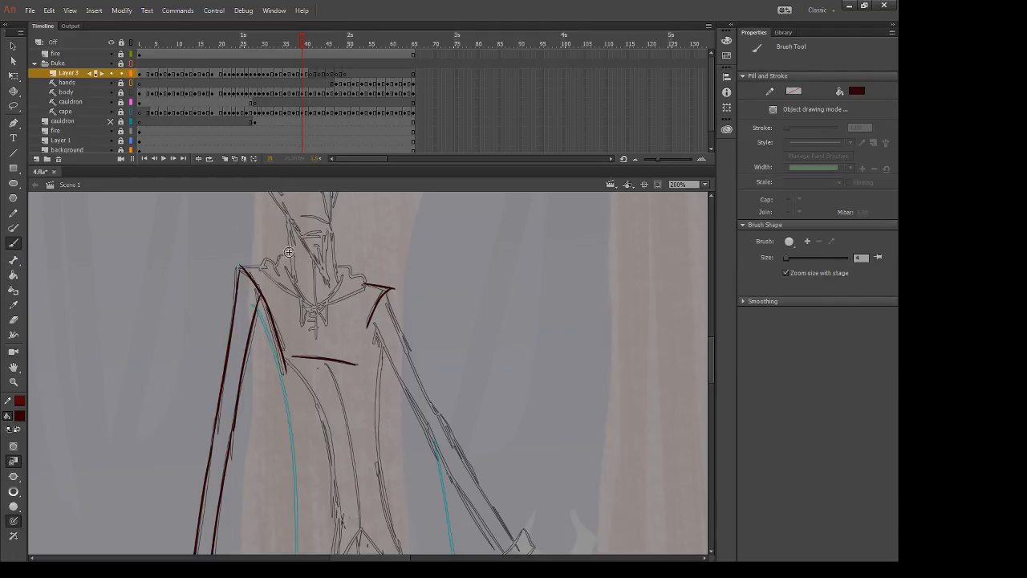
Step: Ink the left half of the collar, with its scalloped top edge and the two lines running down to the throat
mouse_move(288, 252)
mouse_down()
mouse_move(257, 263)
mouse_move(297, 297)
mouse_up()
key(ctrl+z)
key(ctrl+z)
drag(256, 267, 306, 302)
drag(285, 262, 306, 305)
key(ctrl+z)
drag(288, 263, 314, 309)
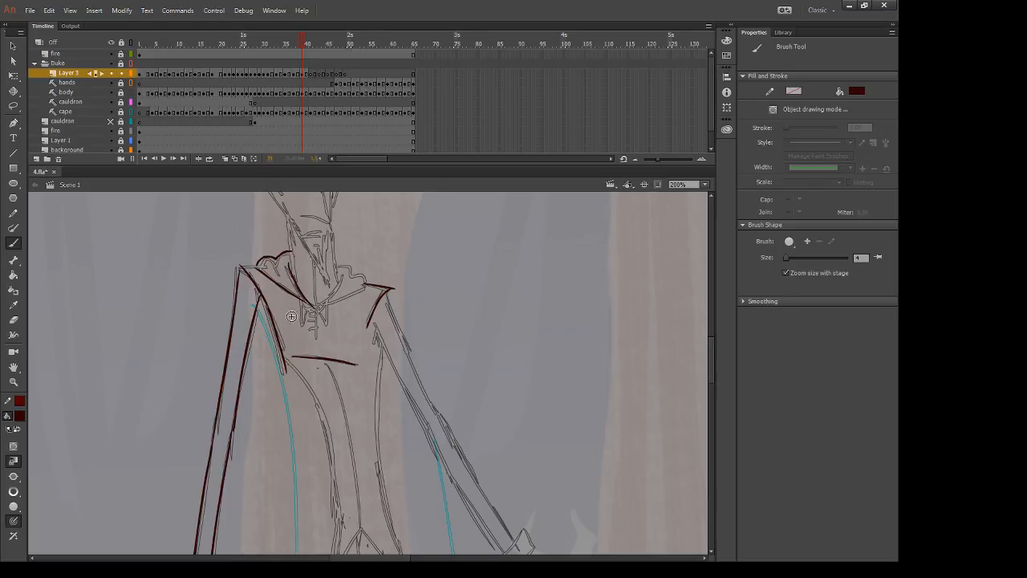
key(ctrl+z)
drag(287, 263, 318, 310)
Step: Ink the nose as a long slanted bridge line with a shorter underside line meeting it at the tip
scroll(440, 361, up, 3)
scroll(440, 360, right, 3)
key(e)
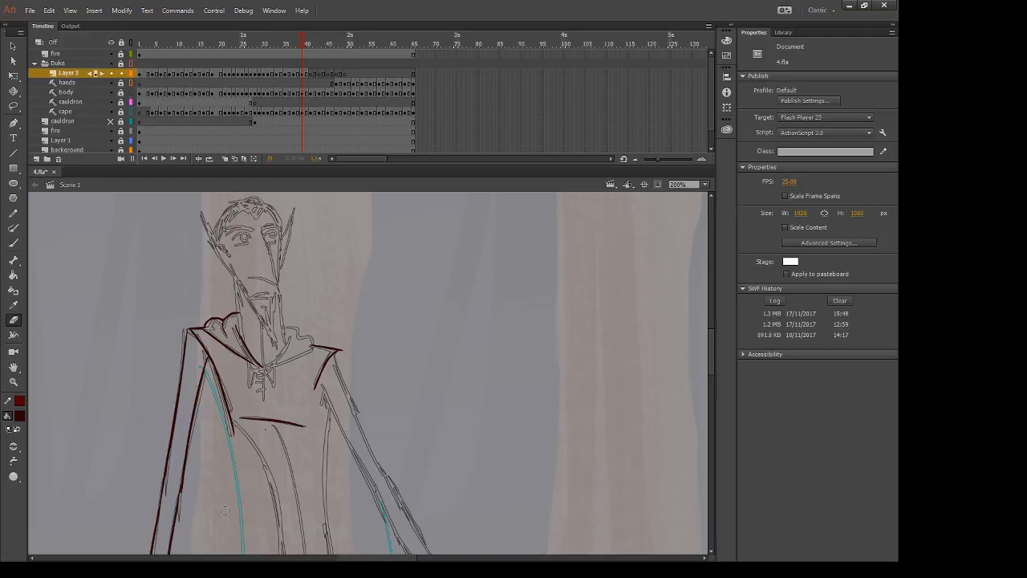
key(b)
key(ctrl+a)
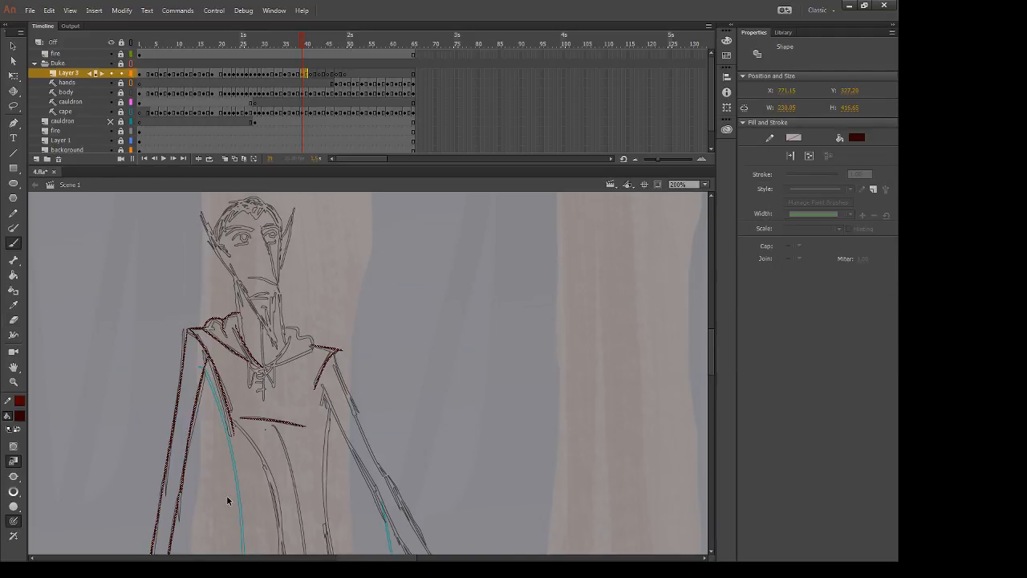
key(ctrl+equal)
drag(420, 259, 369, 513)
mouse_move(430, 314)
mouse_down()
mouse_move(396, 451)
mouse_move(450, 390)
mouse_up()
drag(399, 337, 399, 417)
key(ctrl+shift+a)
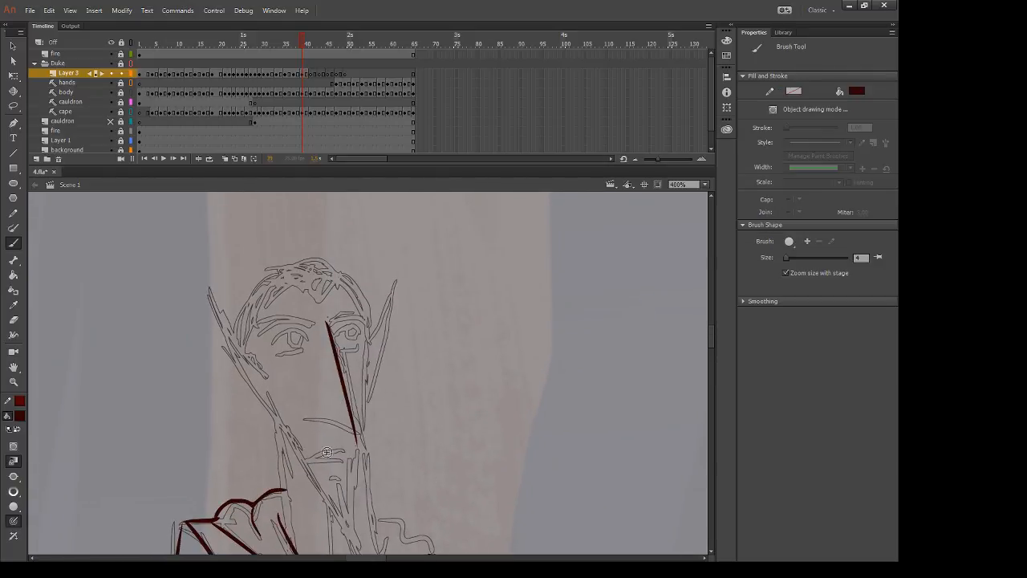
key(ctrl+z)
drag(329, 318, 365, 438)
mouse_move(305, 419)
mouse_down()
mouse_move(383, 443)
mouse_move(390, 430)
mouse_move(366, 459)
mouse_move(362, 441)
mouse_up()
key(e)
drag(366, 505, 354, 491)
key(b)
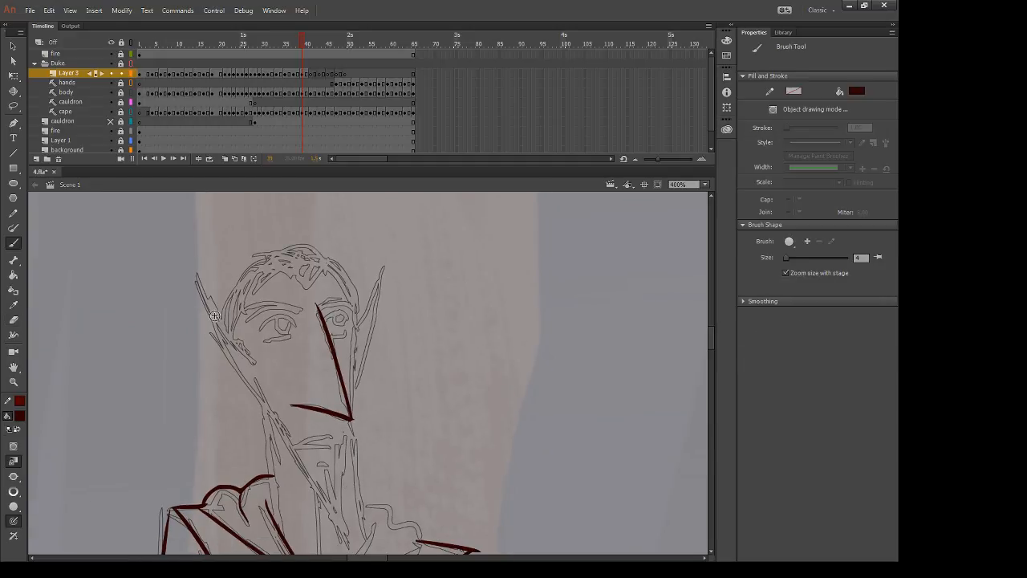
Step: Ink the left ear's inner edge and its long outer edge running from the tip down to the jaw
drag(196, 276, 257, 364)
drag(198, 282, 268, 431)
key(ctrl+z)
mouse_move(198, 282)
mouse_down()
mouse_move(274, 429)
mouse_move(271, 411)
mouse_up()
key(ctrl+z)
key(ctrl+z)
drag(199, 282, 274, 422)
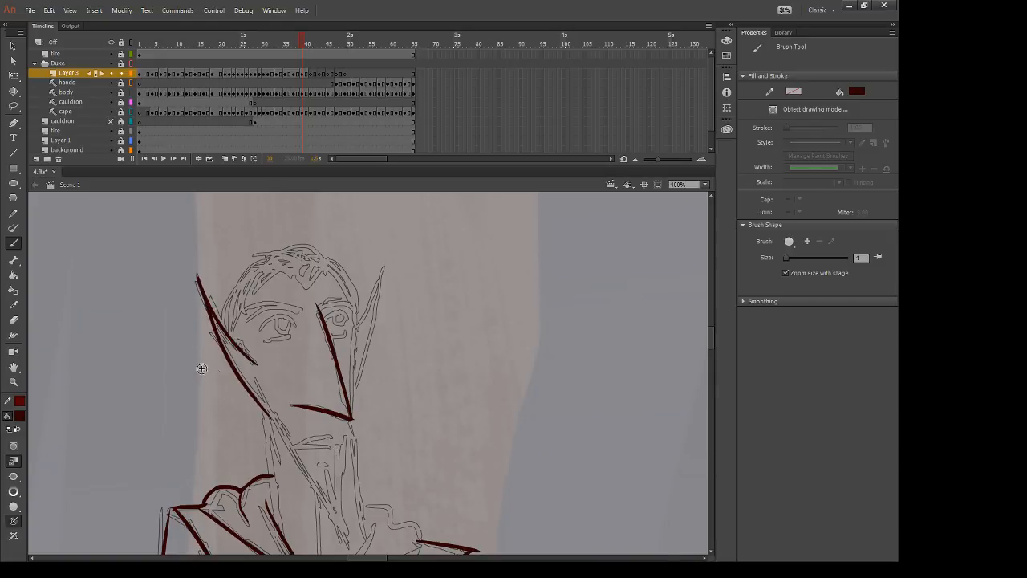
Step: Erase the left ear's rough tip, then lasso the ear and transform it so its point reaches the sketched tip
key(e)
drag(198, 272, 202, 289)
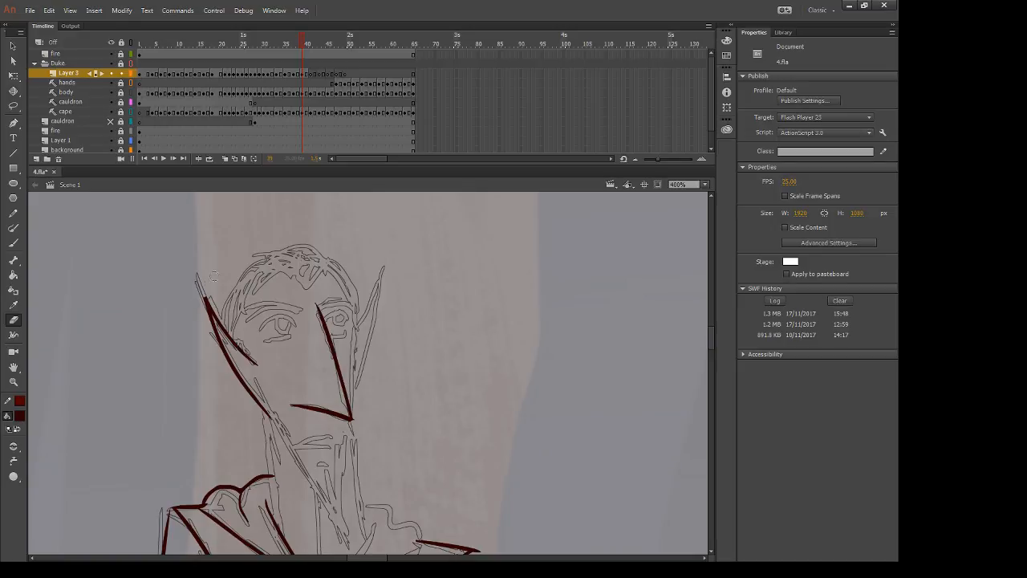
key(l)
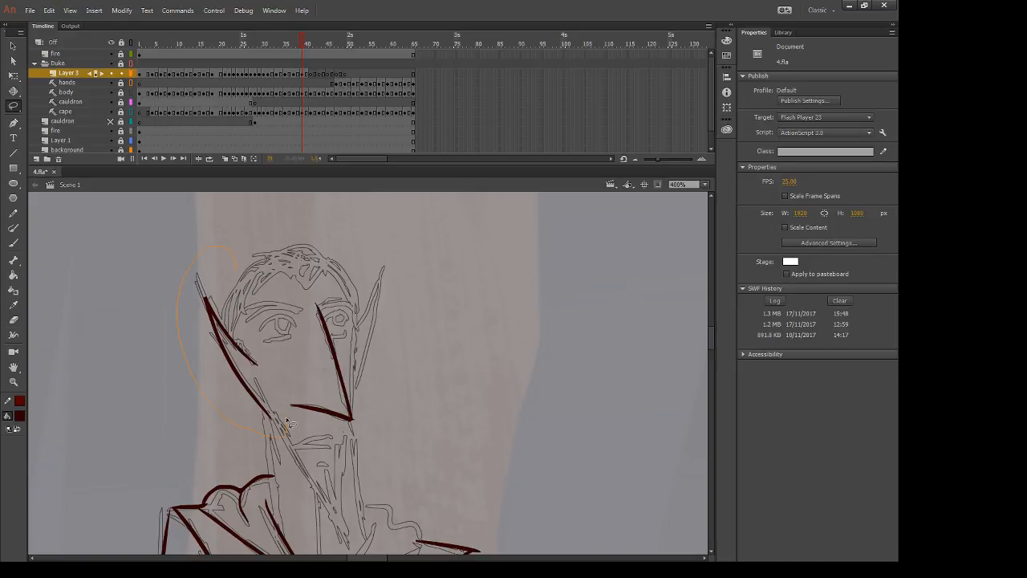
drag(289, 425, 287, 423)
key(q)
mouse_move(237, 296)
mouse_down()
mouse_move(238, 272)
mouse_move(251, 270)
mouse_up()
click(263, 242)
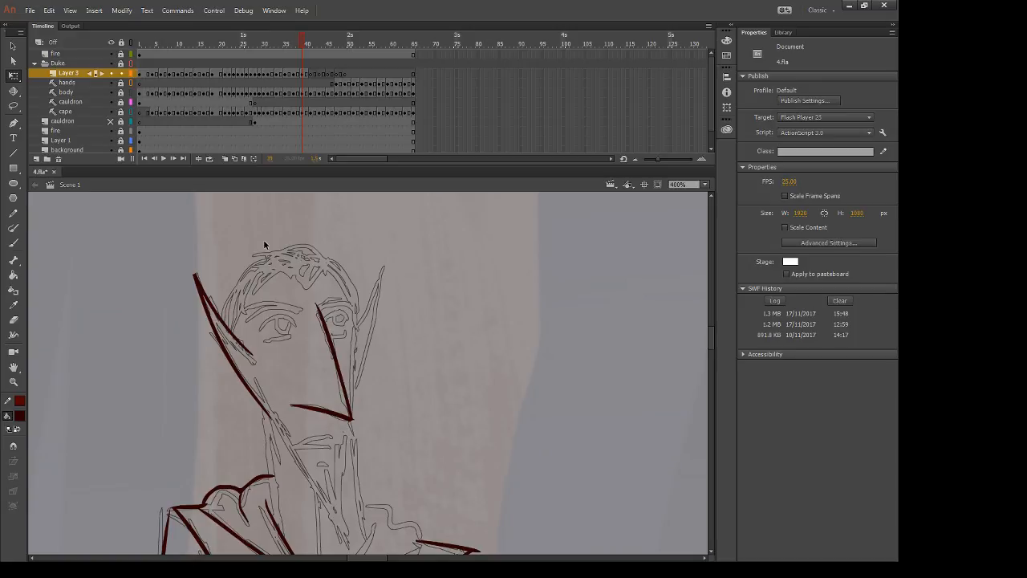
Step: Ink the short lower contour of the left ear where it joins the cheek
key(b)
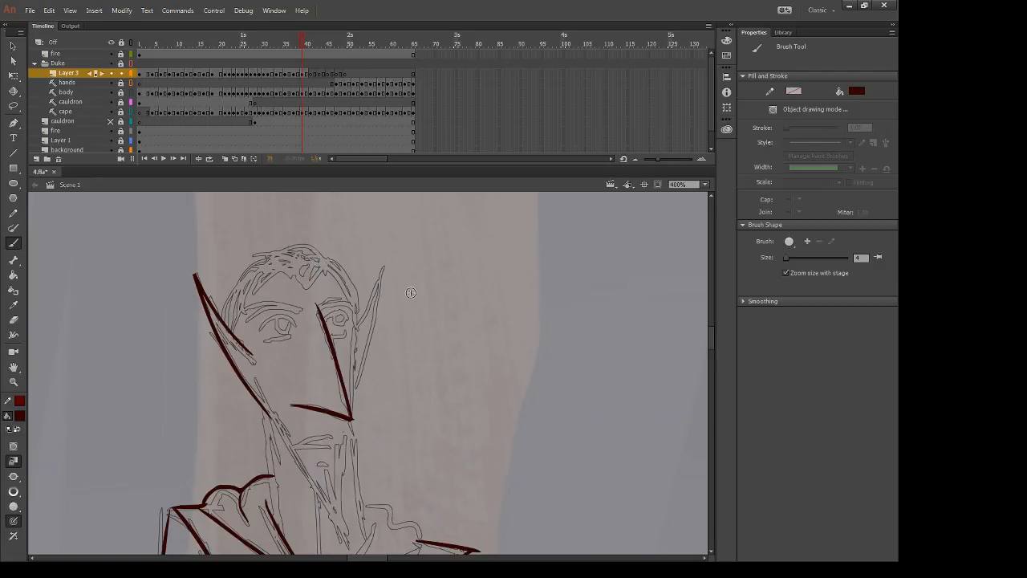
drag(227, 337, 256, 395)
key(ctrl+z)
drag(229, 342, 247, 370)
key(ctrl+z)
mouse_move(244, 360)
mouse_down()
mouse_move(234, 344)
mouse_move(255, 385)
mouse_up()
drag(281, 317, 297, 326)
key(ctrl+z)
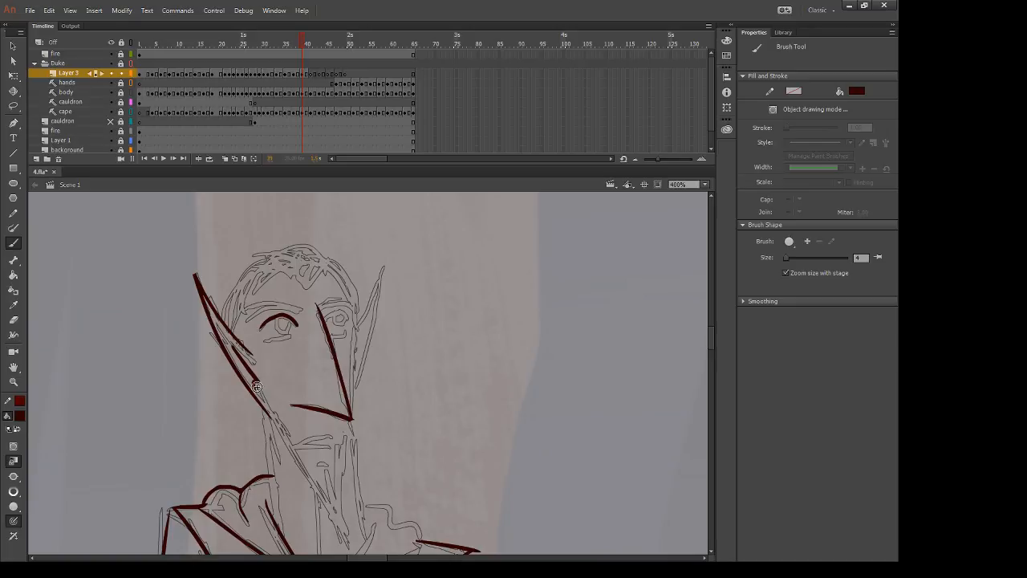
key(e)
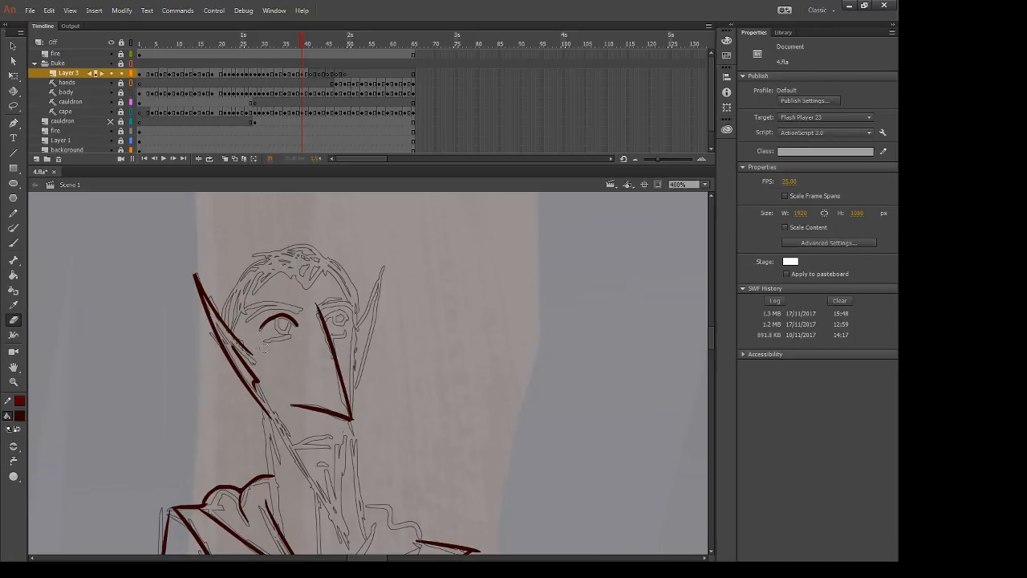
mouse_move(281, 314)
mouse_down()
mouse_move(267, 315)
mouse_move(295, 325)
mouse_move(285, 329)
mouse_up()
key(b)
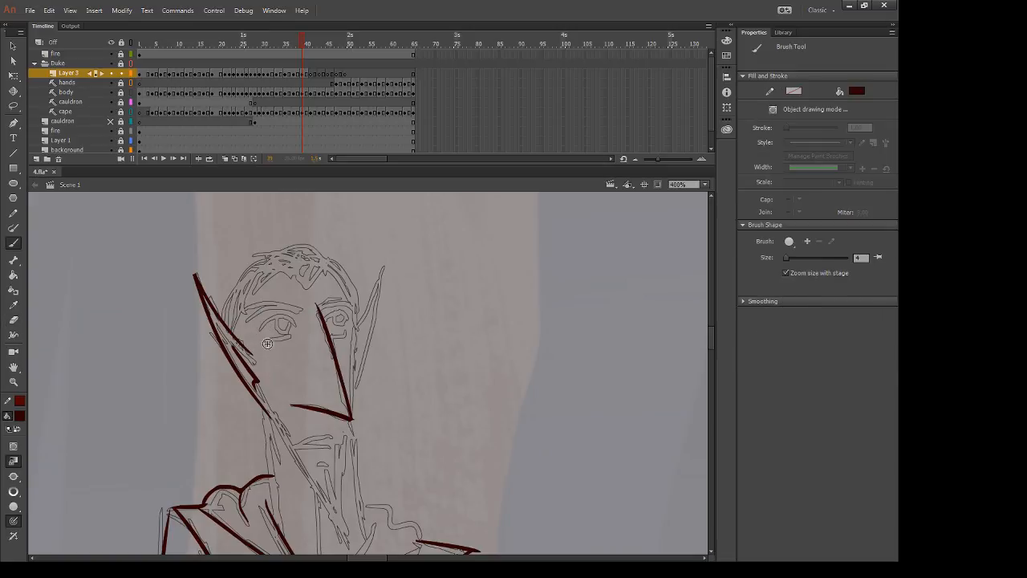
Step: Ink the left sideburn and the hairline curving across the forehead to the widow's peak
mouse_move(263, 277)
mouse_down()
mouse_move(237, 329)
mouse_move(252, 354)
mouse_up()
drag(261, 277, 313, 292)
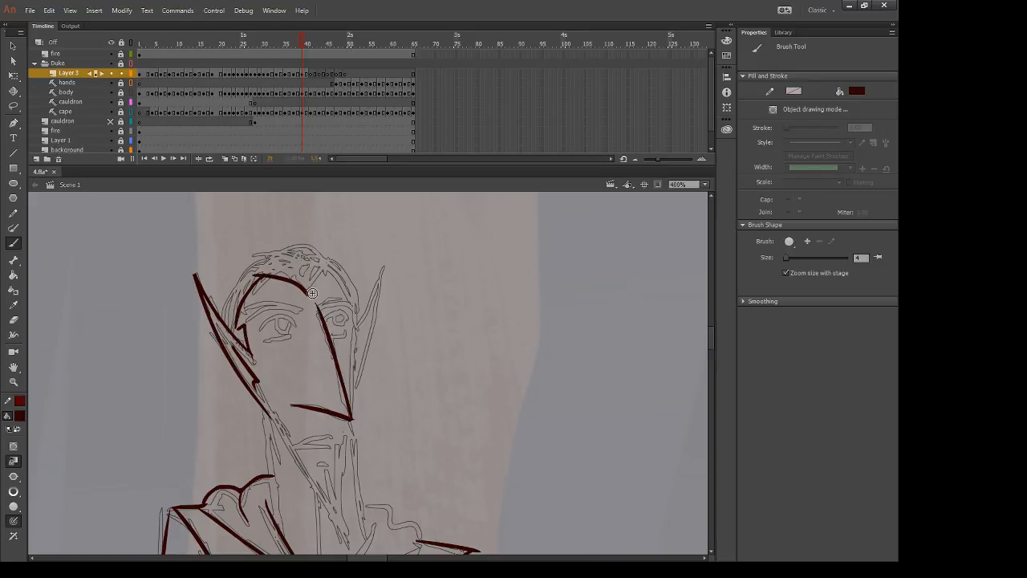
key(ctrl+z)
mouse_move(261, 274)
mouse_down()
mouse_move(313, 290)
mouse_move(325, 253)
mouse_move(305, 295)
mouse_up()
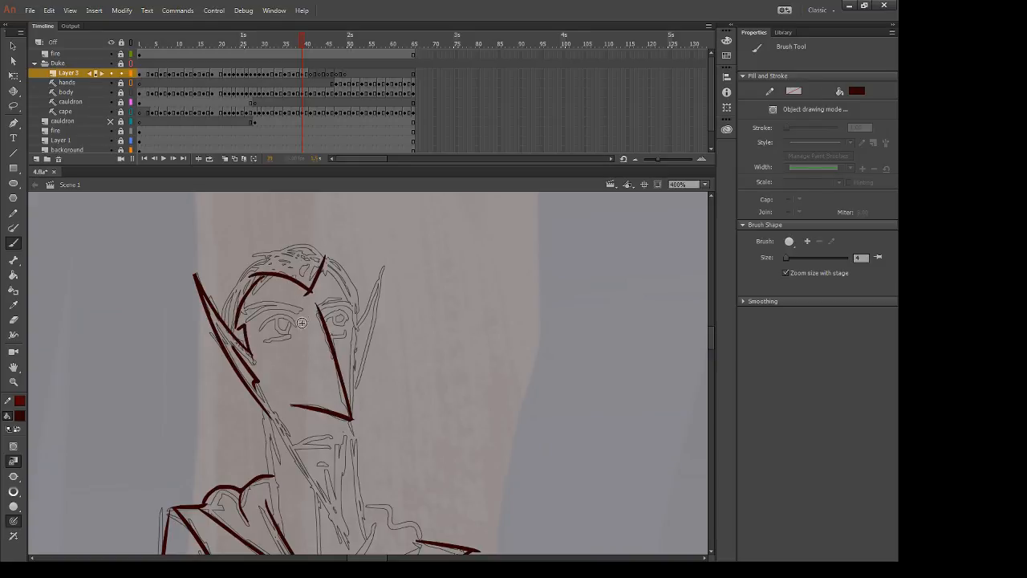
key(e)
key(b)
Step: Ink the crown of the head and the hair's left outer contour down to the ear, checking the previous frame
drag(250, 261, 314, 258)
key(ctrl+z)
drag(250, 260, 314, 253)
key(ctrl+z)
drag(246, 267, 313, 253)
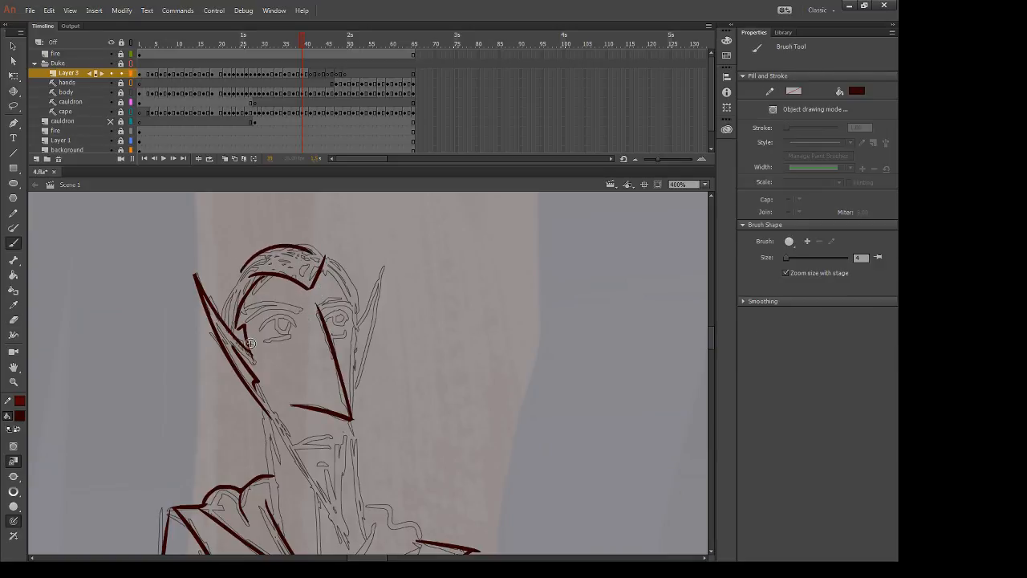
key(e)
key(comma)
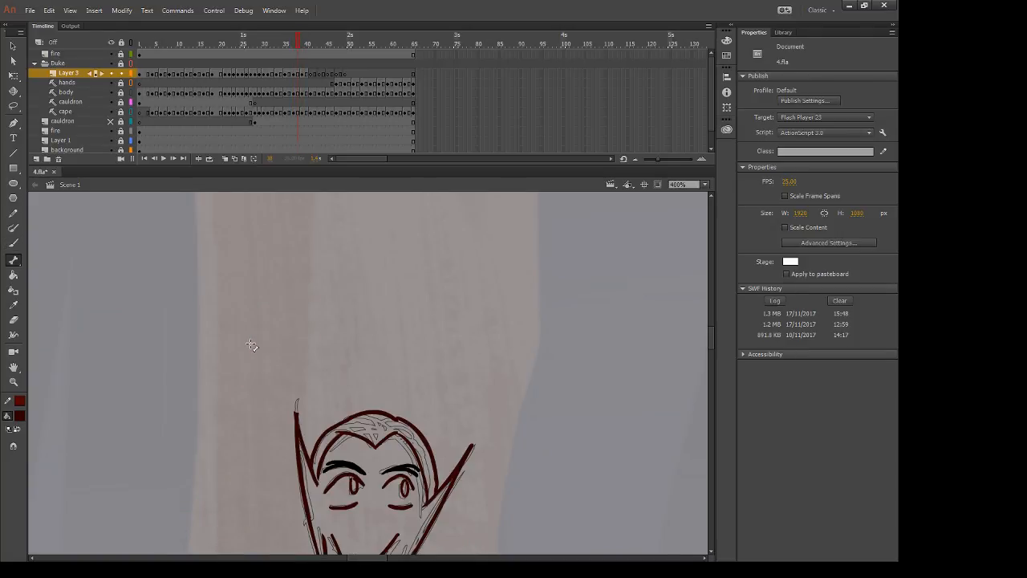
key(period)
key(b)
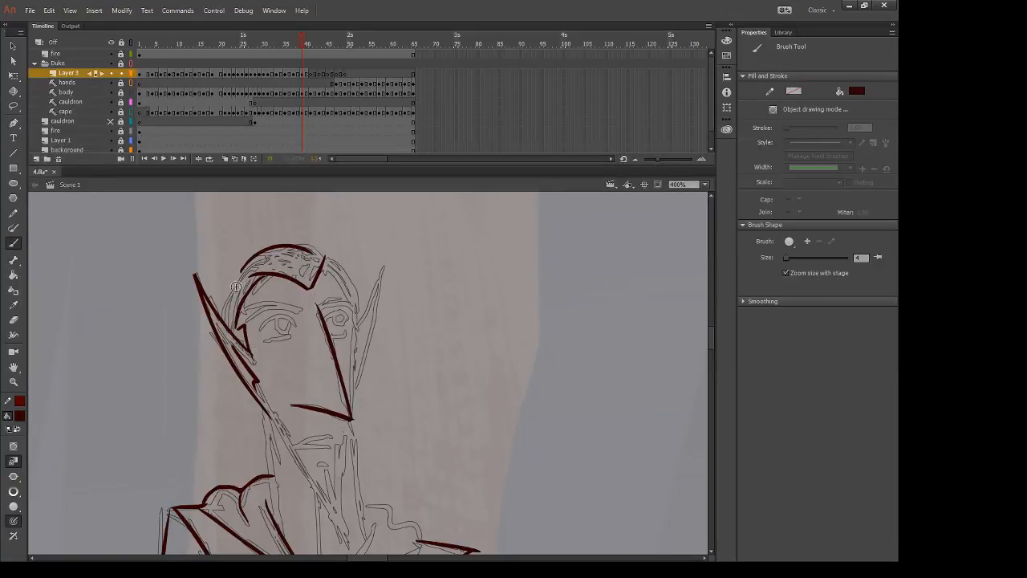
drag(244, 272, 224, 324)
drag(287, 243, 350, 299)
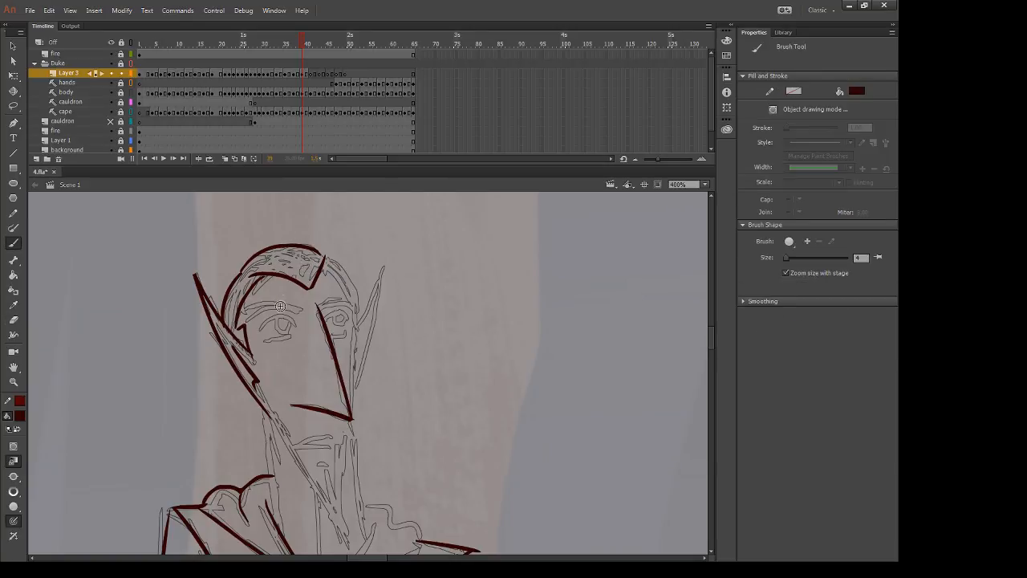
Step: Ink the right hairline and outer hair contour, then the face's right edge down to the nose tip
key(e)
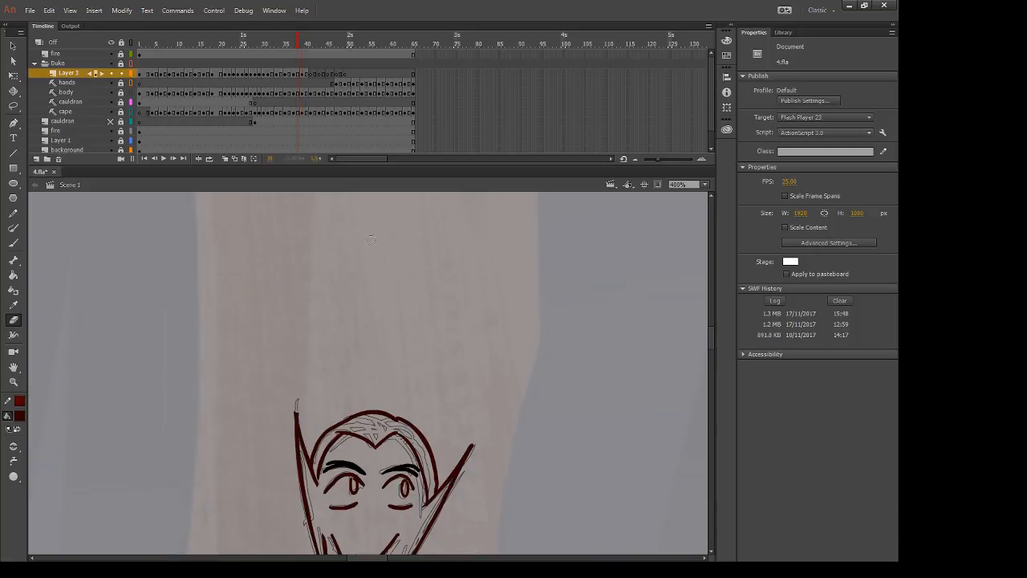
key(b)
drag(317, 260, 356, 310)
key(ctrl+z)
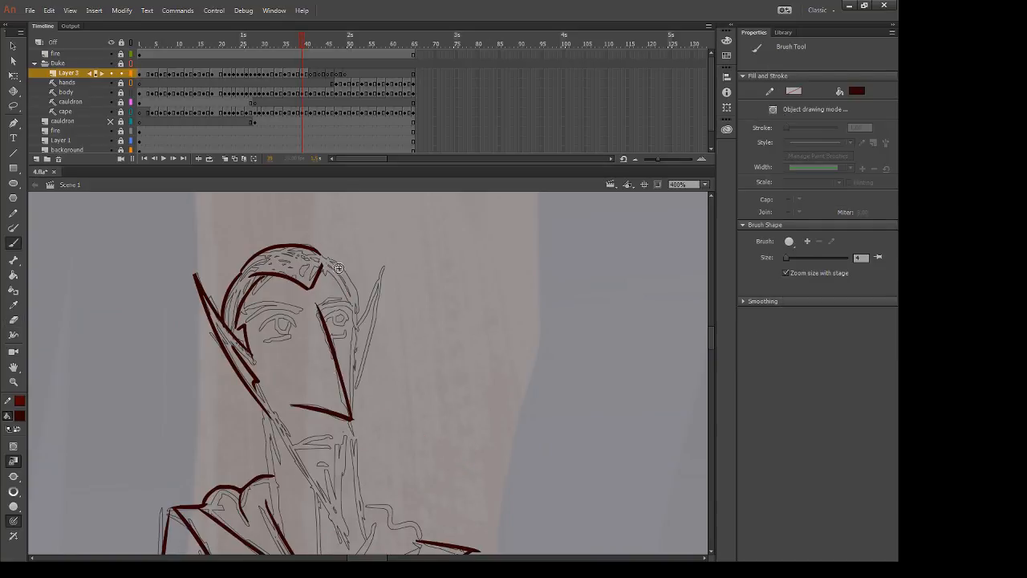
drag(322, 265, 357, 308)
key(ctrl+z)
drag(323, 271, 356, 309)
key(ctrl+z)
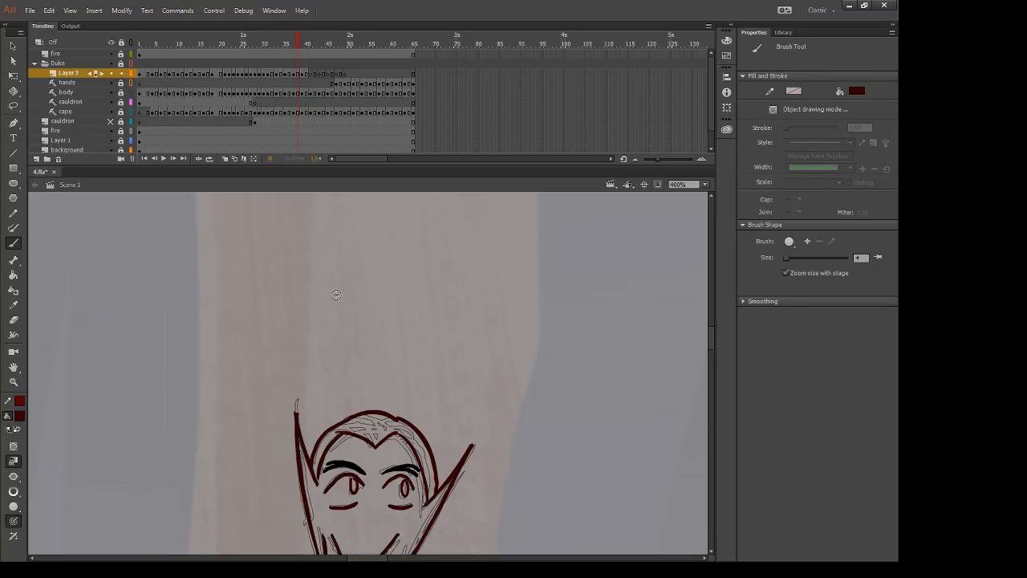
drag(322, 266, 357, 312)
key(ctrl+z)
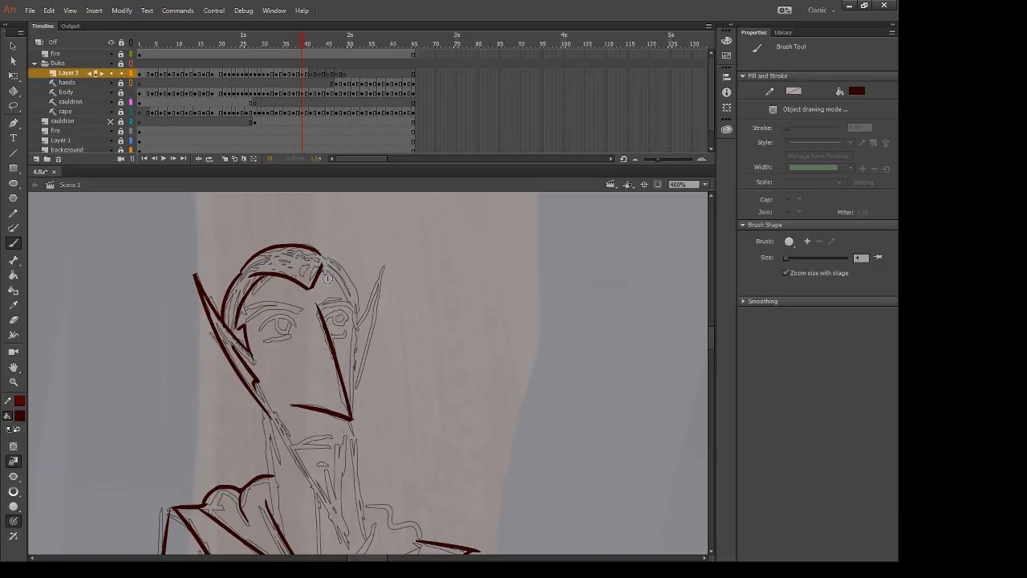
drag(323, 268, 362, 313)
key(ctrl+z)
drag(323, 267, 358, 311)
drag(317, 251, 358, 309)
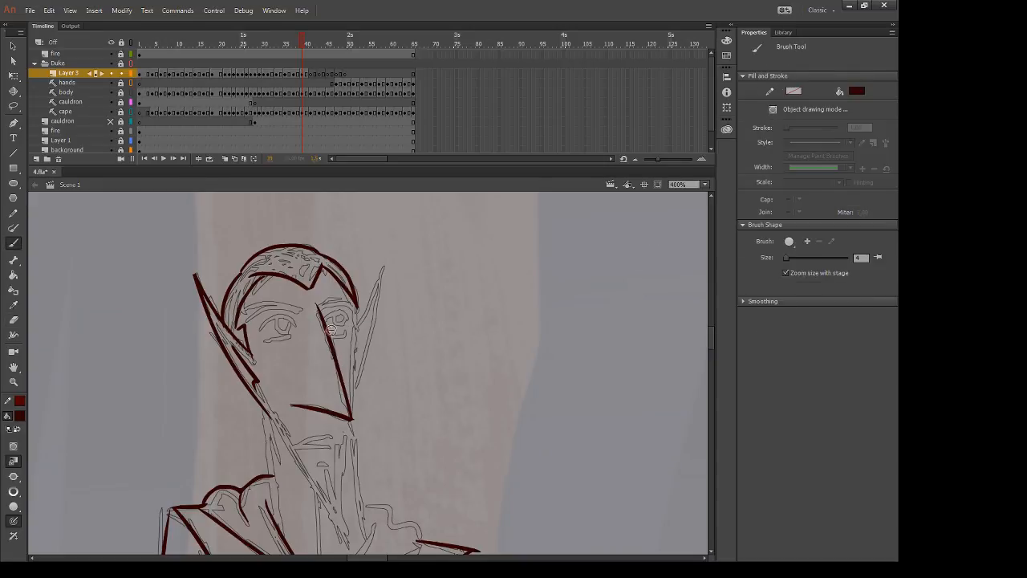
drag(354, 305, 354, 419)
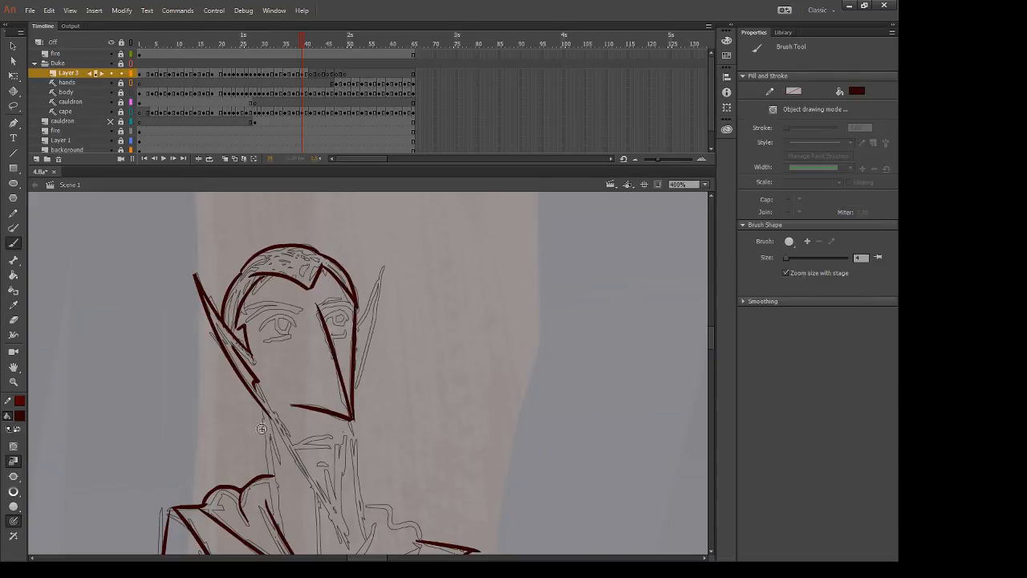
drag(263, 404, 344, 535)
drag(299, 458, 270, 392)
key(ctrl+z)
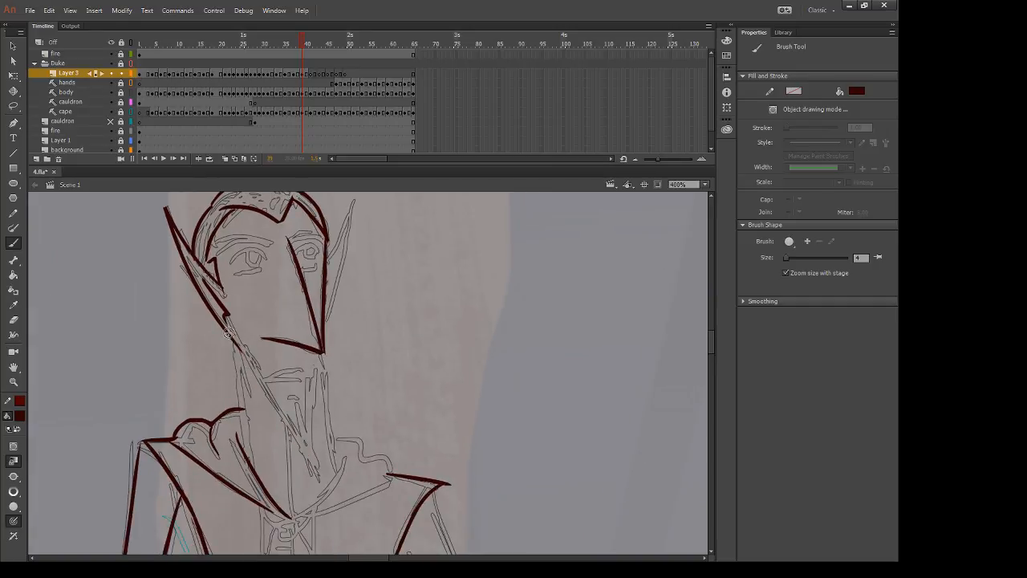
drag(228, 332, 303, 458)
key(ctrl+z)
drag(228, 333, 303, 461)
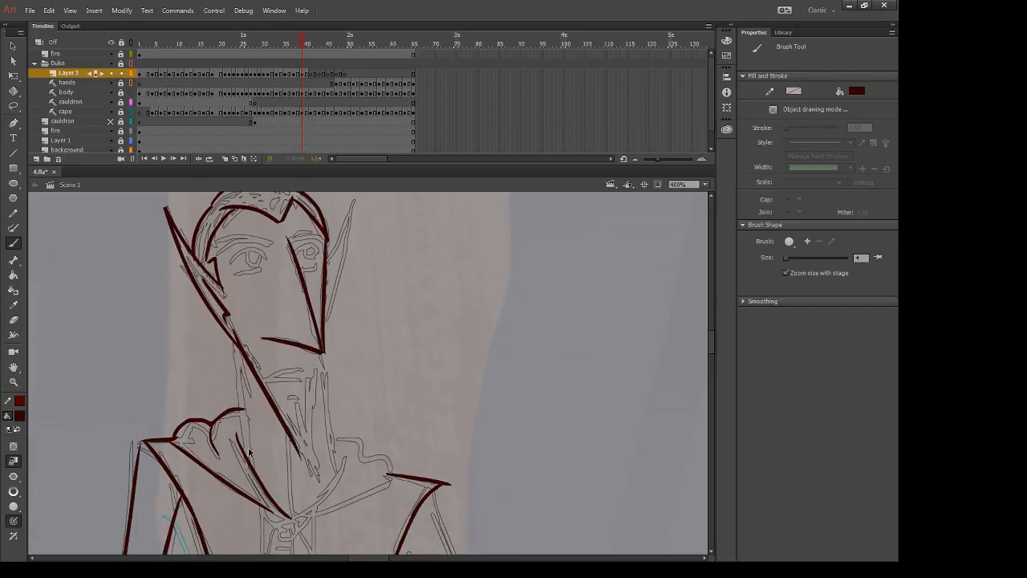
key(ctrl+z)
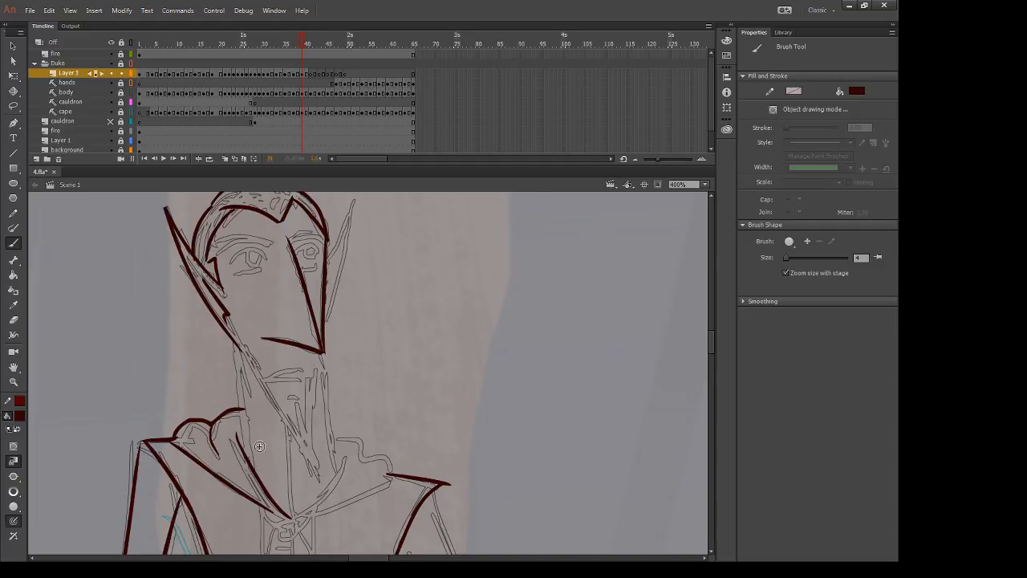
drag(320, 353, 305, 509)
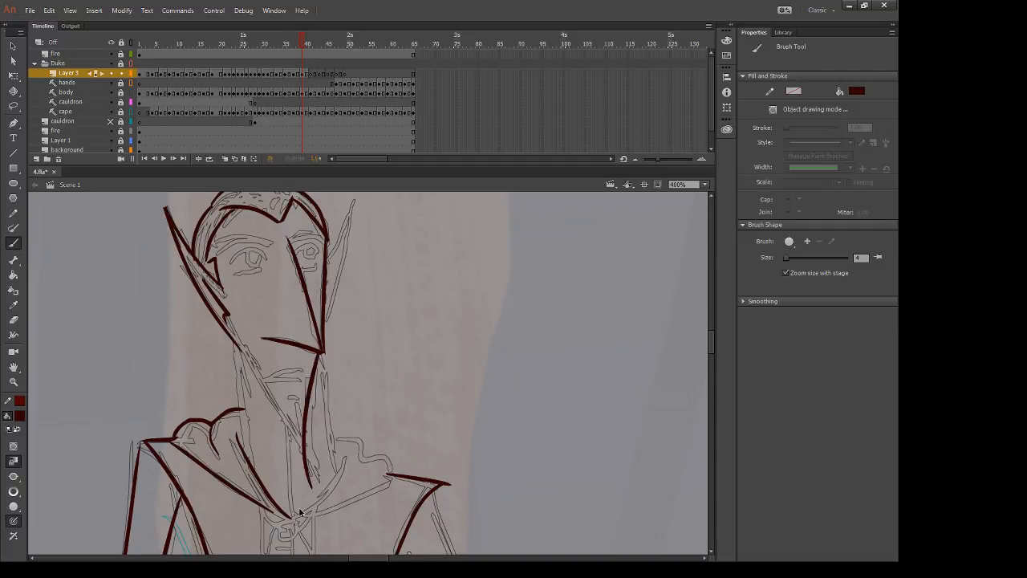
key(ctrl+z)
Step: Ink the pointed jaw from below the nose tip and from the left ear to the chin, erasing the overshoot
drag(317, 358, 324, 476)
mouse_move(237, 339)
mouse_down()
mouse_move(312, 454)
mouse_move(251, 366)
mouse_move(315, 481)
mouse_up()
key(ctrl+z)
key(ctrl+z)
drag(237, 337, 304, 455)
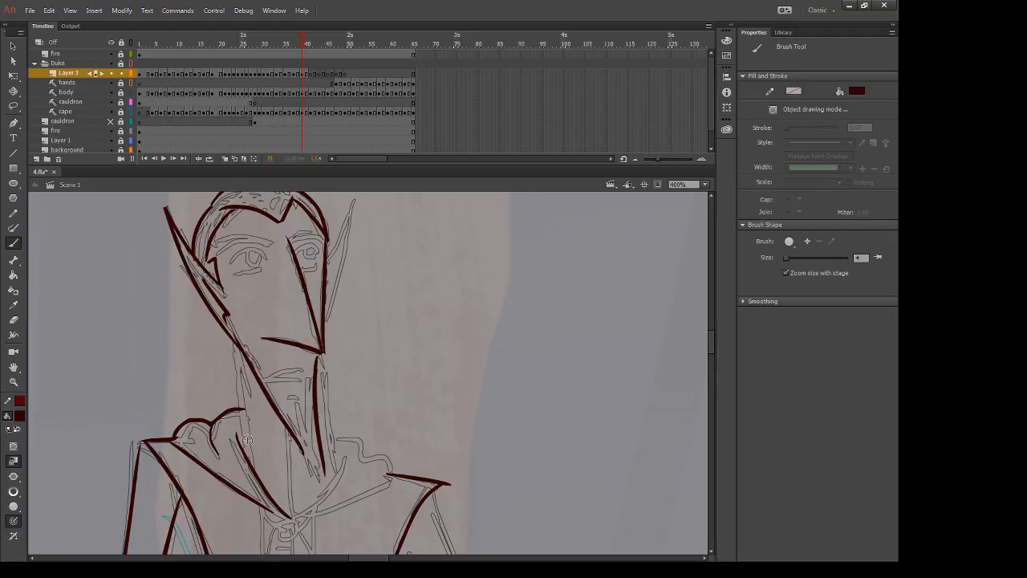
key(ctrl+z)
mouse_move(234, 337)
mouse_down()
mouse_move(311, 459)
mouse_move(263, 389)
mouse_move(279, 472)
mouse_up()
key(ctrl+z)
key(ctrl+z)
drag(235, 337, 319, 467)
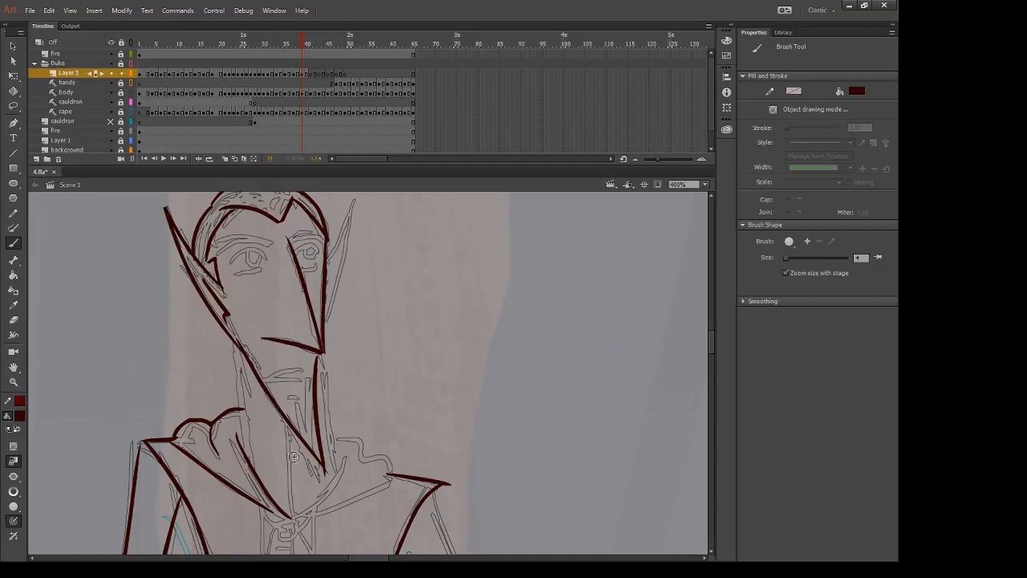
key(e)
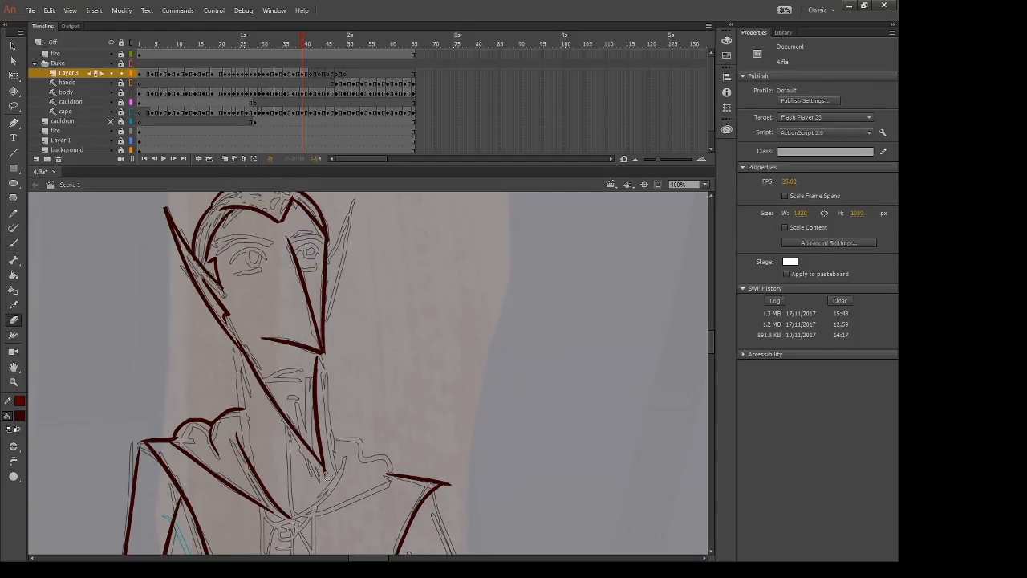
drag(323, 477, 337, 468)
key(b)
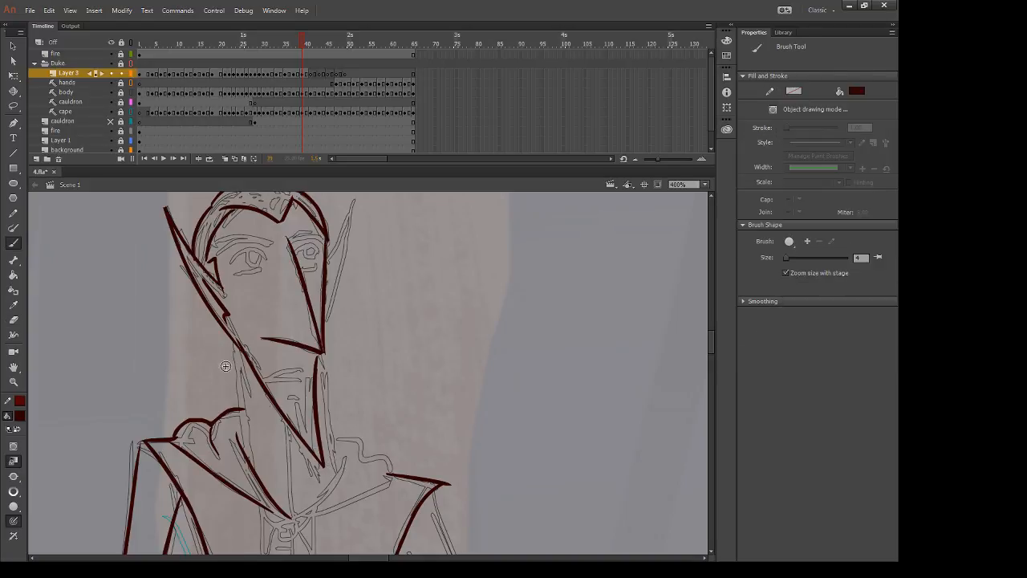
Step: Ink the left side of the neck from the jaw down into the collar
drag(237, 358, 244, 454)
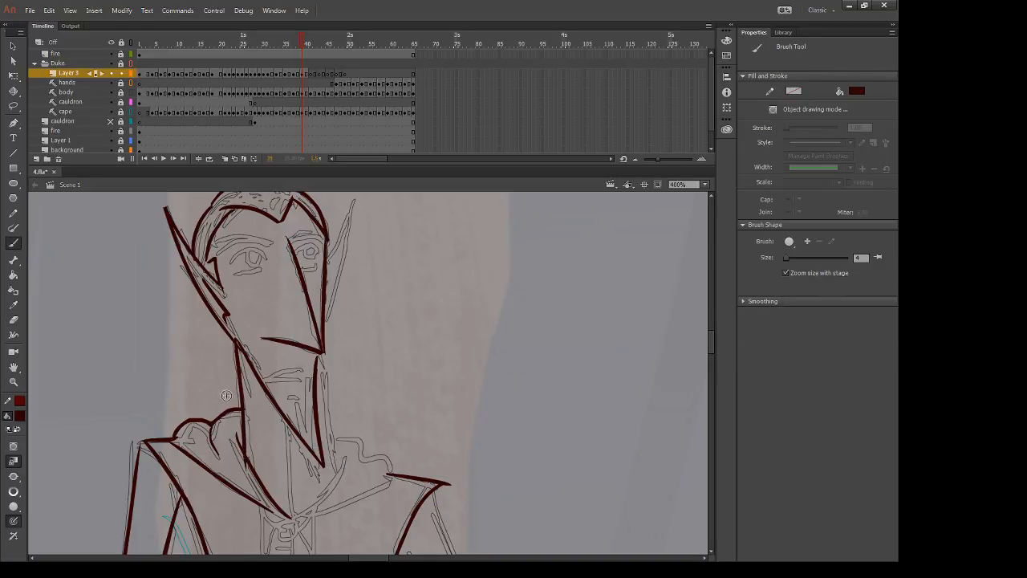
key(ctrl+z)
drag(235, 342, 244, 452)
key(e)
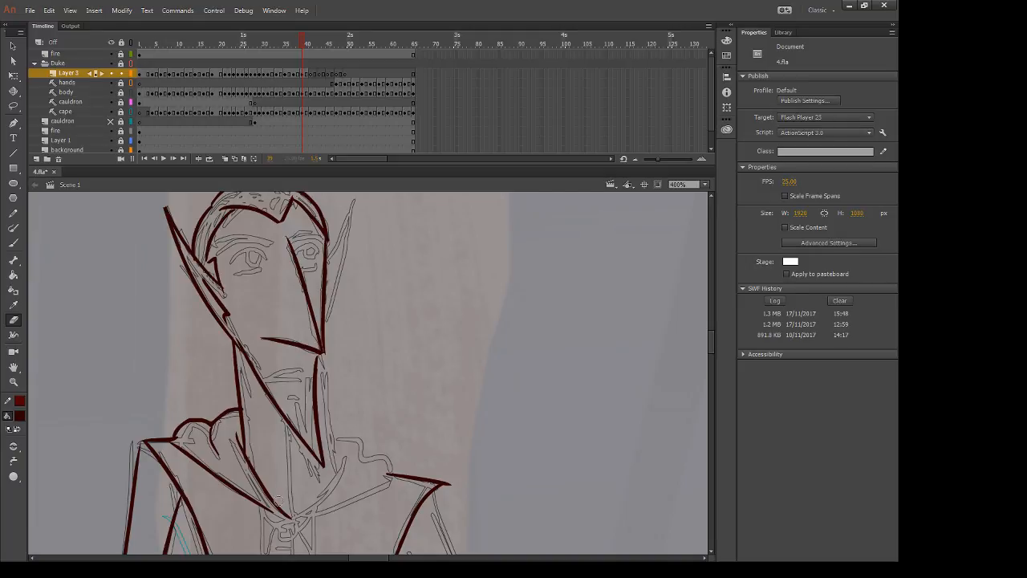
Step: Ink the collar's right inner edge up from the V point and the bumpy hood fold over the right shoulder
key(b)
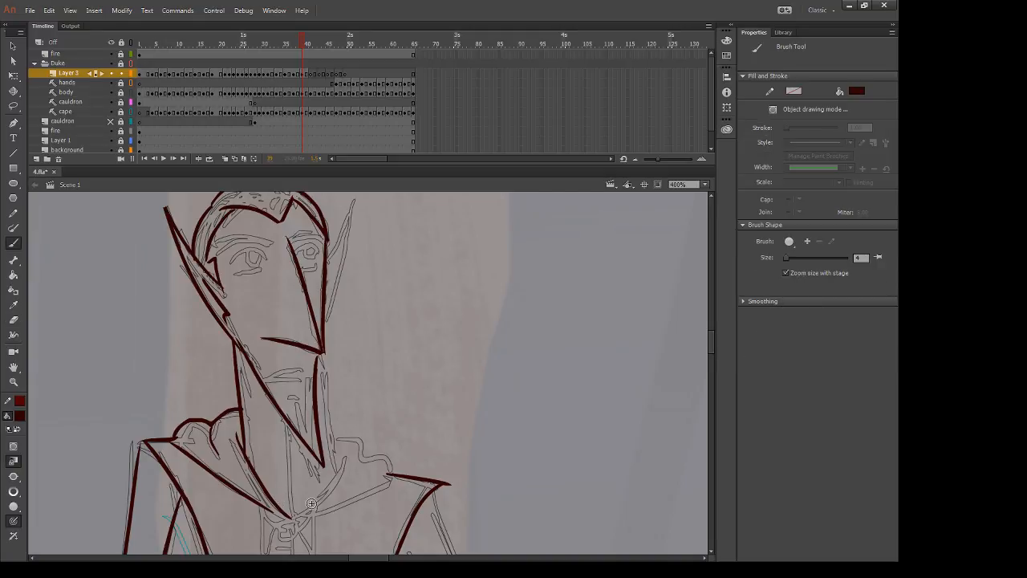
mouse_move(289, 515)
mouse_down()
mouse_move(327, 489)
mouse_move(339, 449)
mouse_up()
key(ctrl+z)
drag(288, 516, 344, 449)
drag(336, 429, 395, 470)
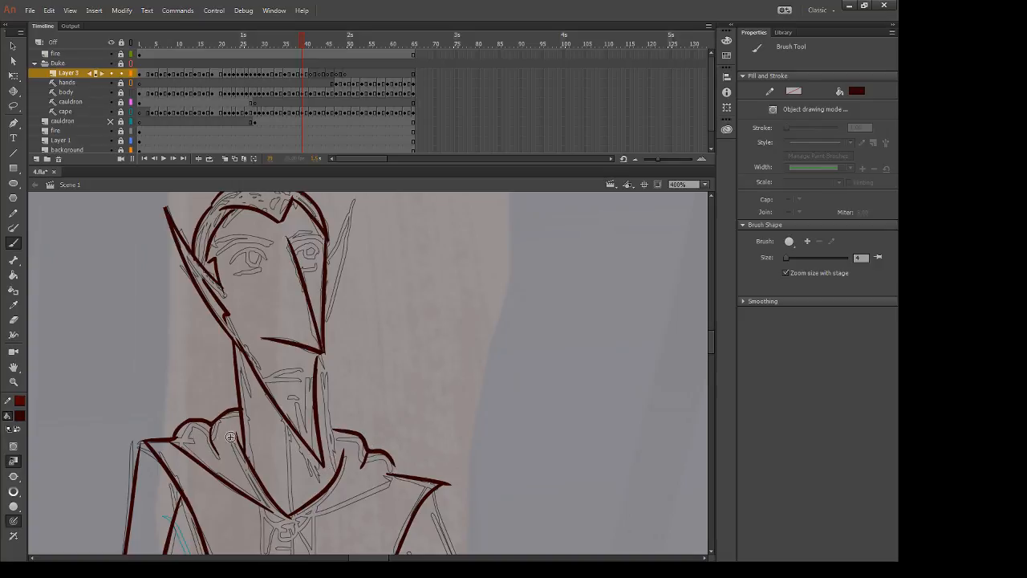
key(e)
key(b)
Step: Erase the straight lower-left edge of the hood collar and re-ink it as a smooth curve down to the centre point
drag(317, 457, 285, 386)
key(e)
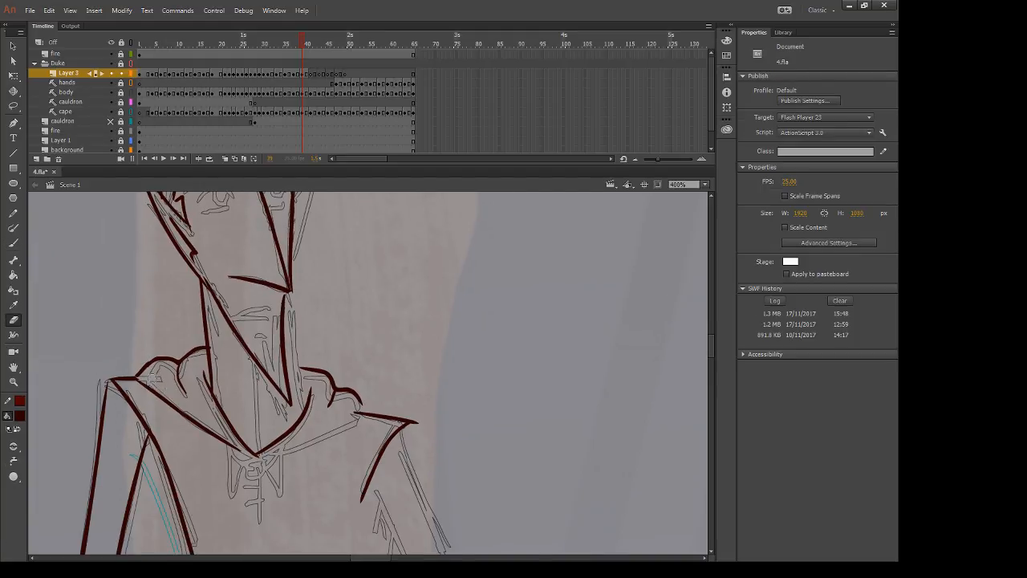
mouse_move(152, 374)
mouse_down()
mouse_move(229, 451)
mouse_move(240, 456)
mouse_up()
key(b)
mouse_move(140, 380)
mouse_down()
mouse_move(255, 463)
mouse_move(399, 395)
mouse_up()
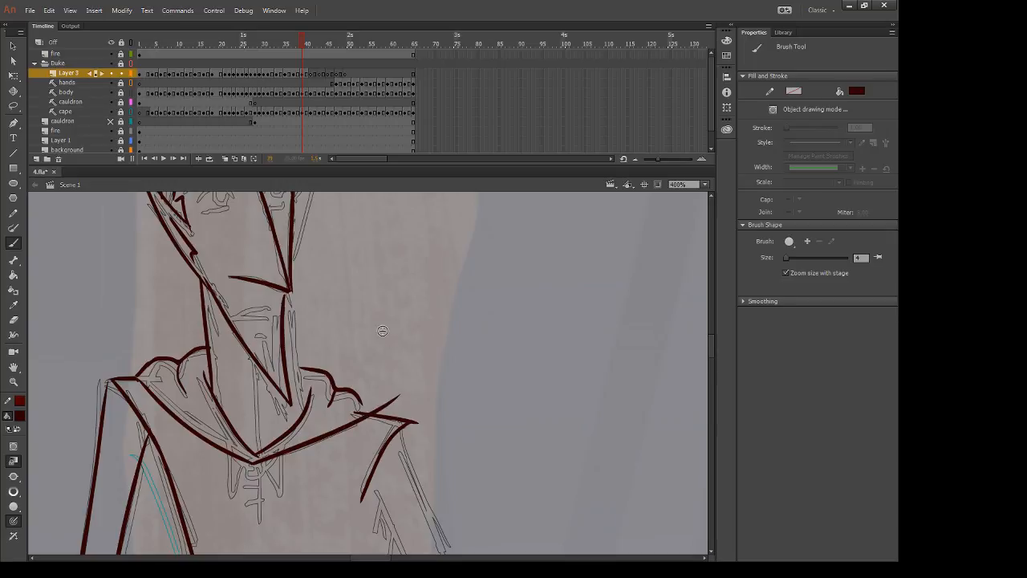
key(ctrl+z)
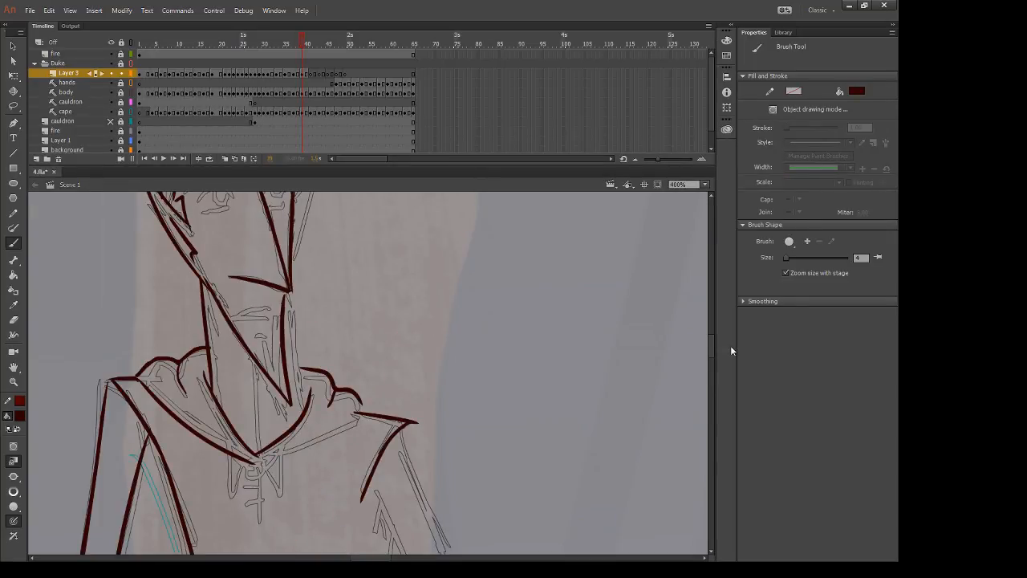
Step: Ink the hood collar's lower-right edge from the centre point to the right shoulder and close the fold onto it
drag(255, 461, 358, 418)
key(ctrl+z)
drag(265, 458, 347, 411)
key(ctrl+z)
drag(259, 462, 359, 416)
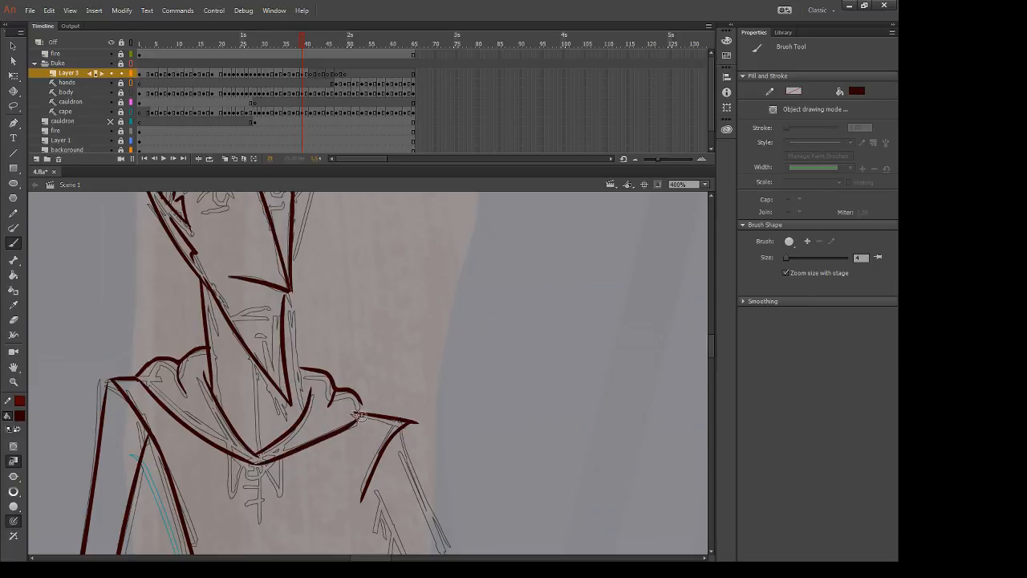
key(e)
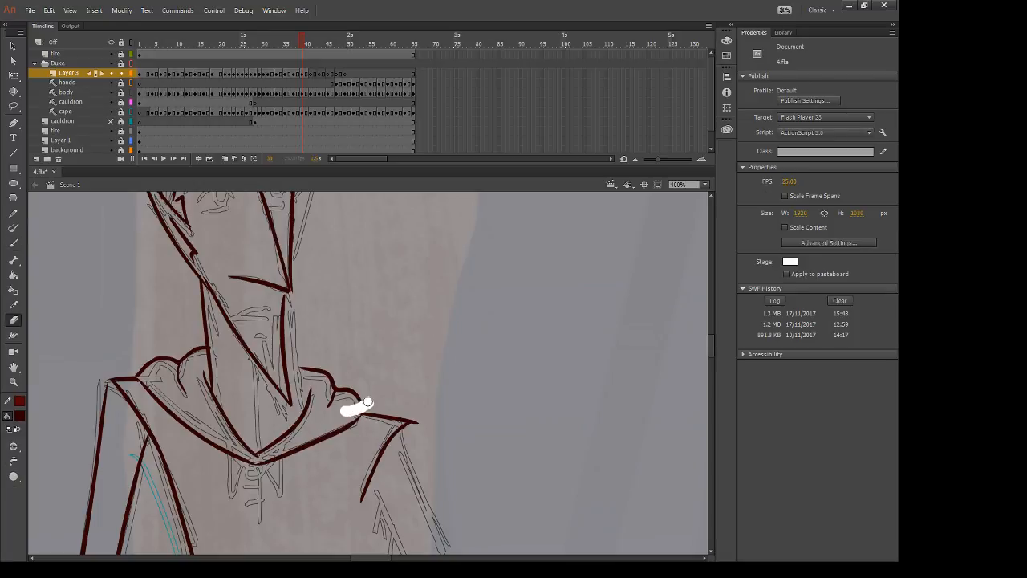
key(b)
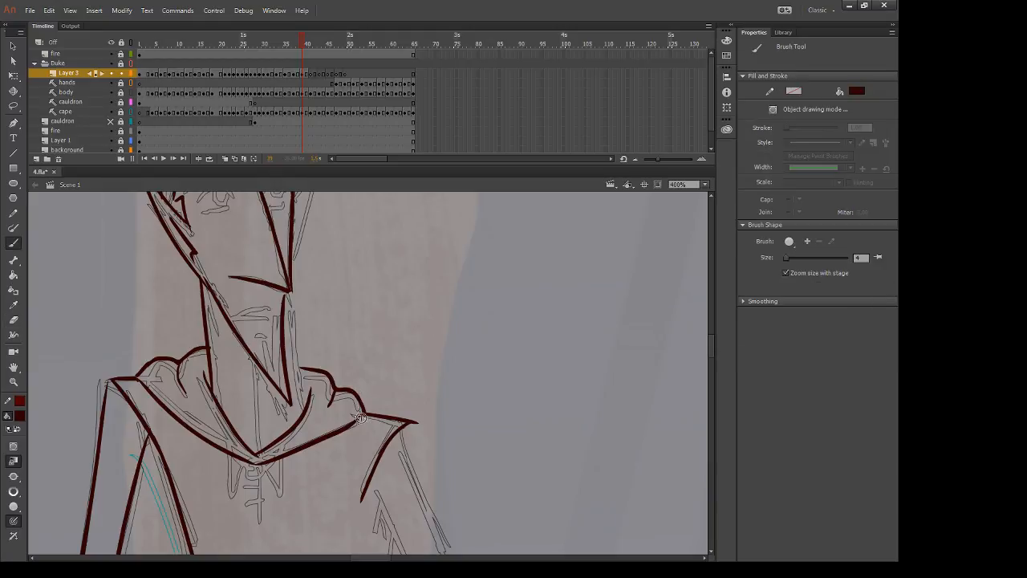
Step: Ink the centre line of the neck down to the collar point, and erase the stray jaw overshoot in the previous frame
drag(390, 377, 436, 424)
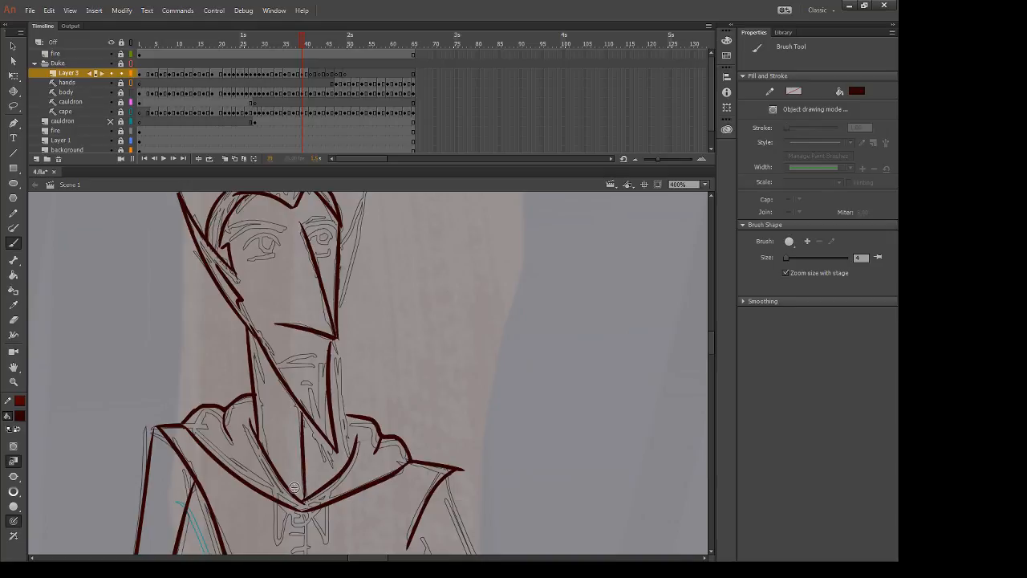
key(.)
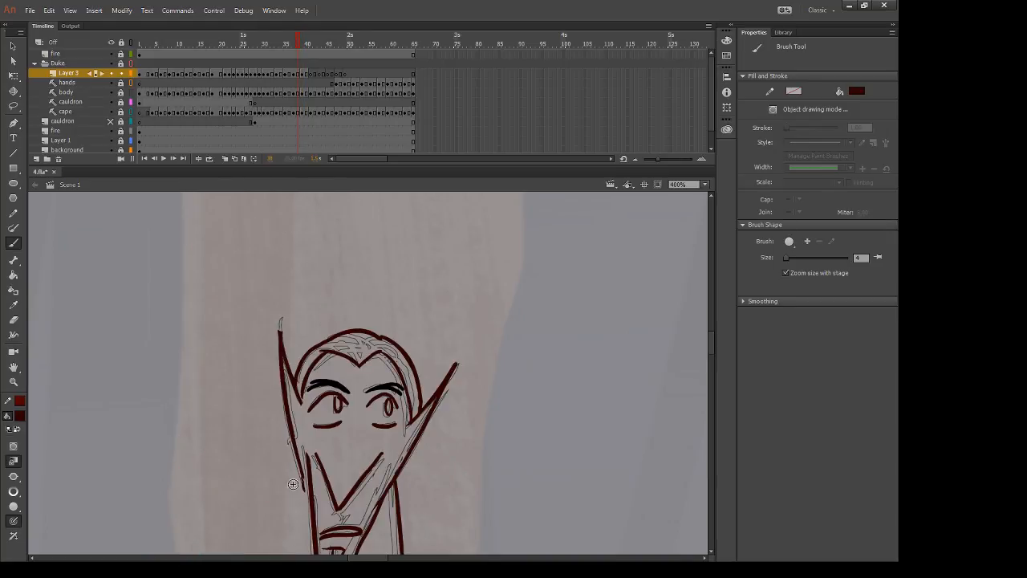
key(e)
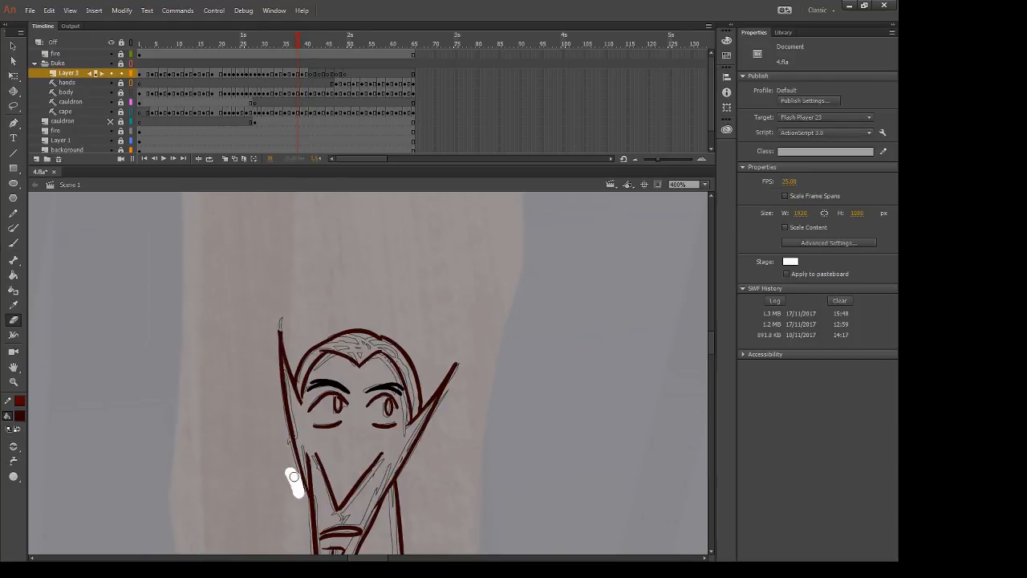
key(.)
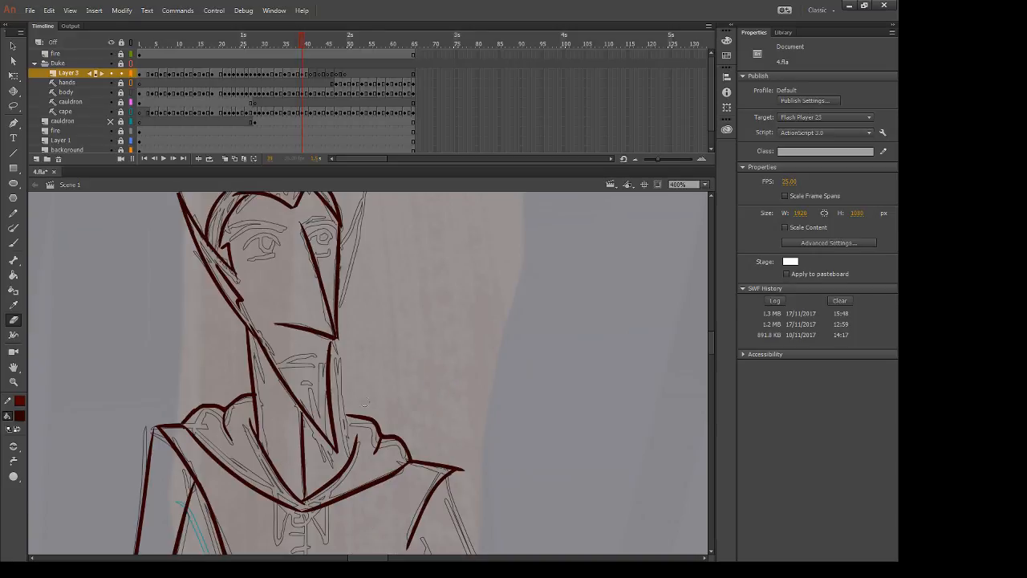
Step: Ink the neck's right side, plus the moustache and goatee lines above the chin
key(b)
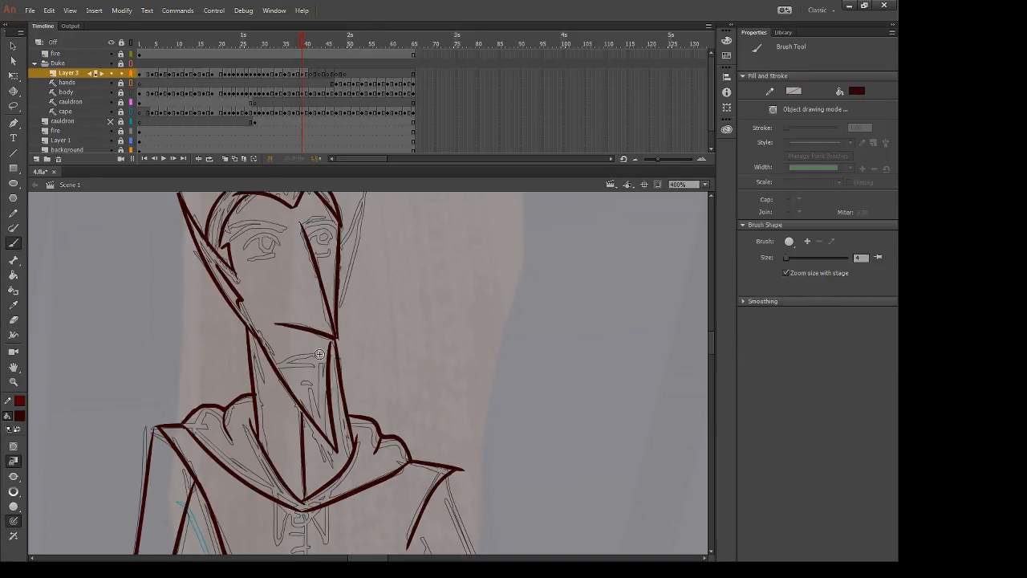
mouse_move(319, 354)
mouse_down()
mouse_move(282, 366)
mouse_move(305, 377)
mouse_move(310, 419)
mouse_up()
mouse_move(313, 379)
mouse_down()
mouse_move(320, 419)
mouse_move(313, 413)
mouse_up()
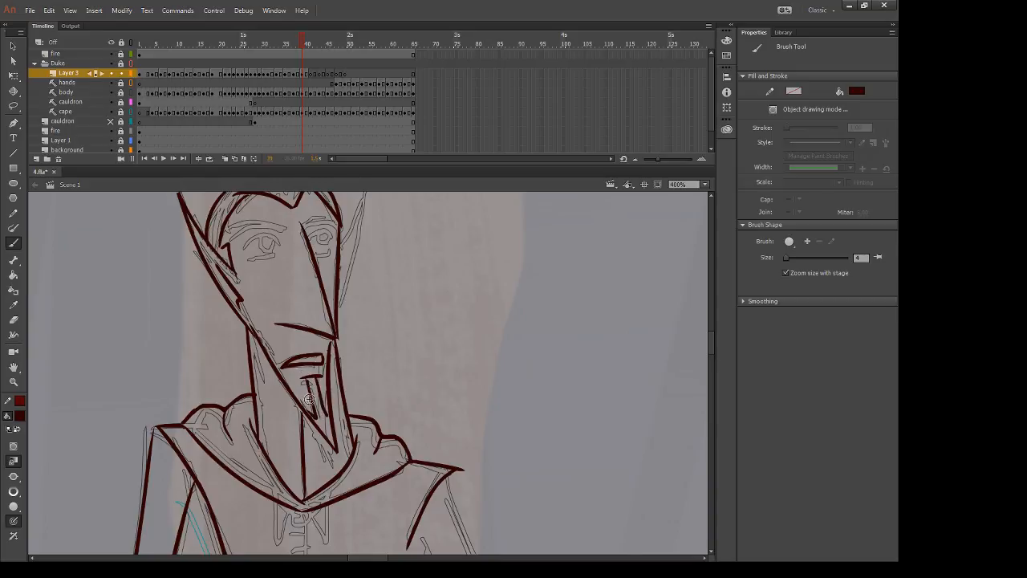
Step: Ink the pointed right ear, redoing the stroke after comparing with the neighbouring frame
scroll(418, 289, up, 3)
key(period)
key(comma)
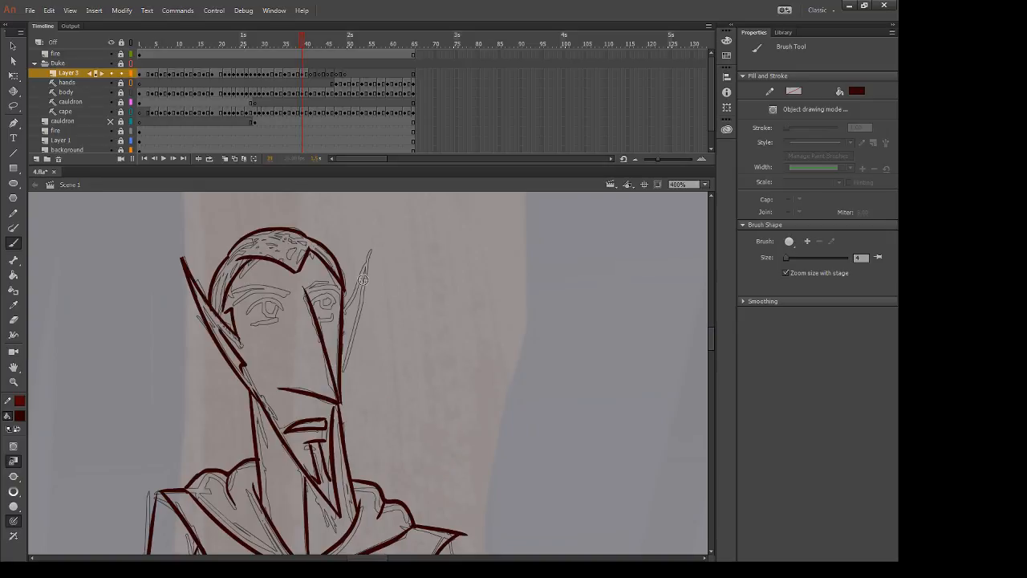
mouse_move(341, 309)
mouse_down()
mouse_move(369, 245)
mouse_move(343, 350)
mouse_up()
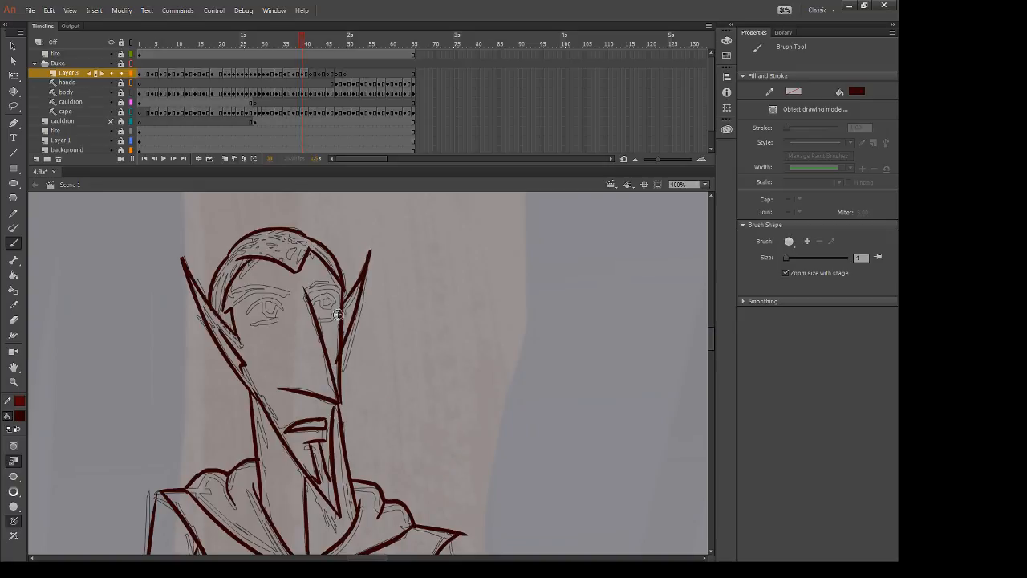
key(ctrl+z)
drag(370, 249, 331, 359)
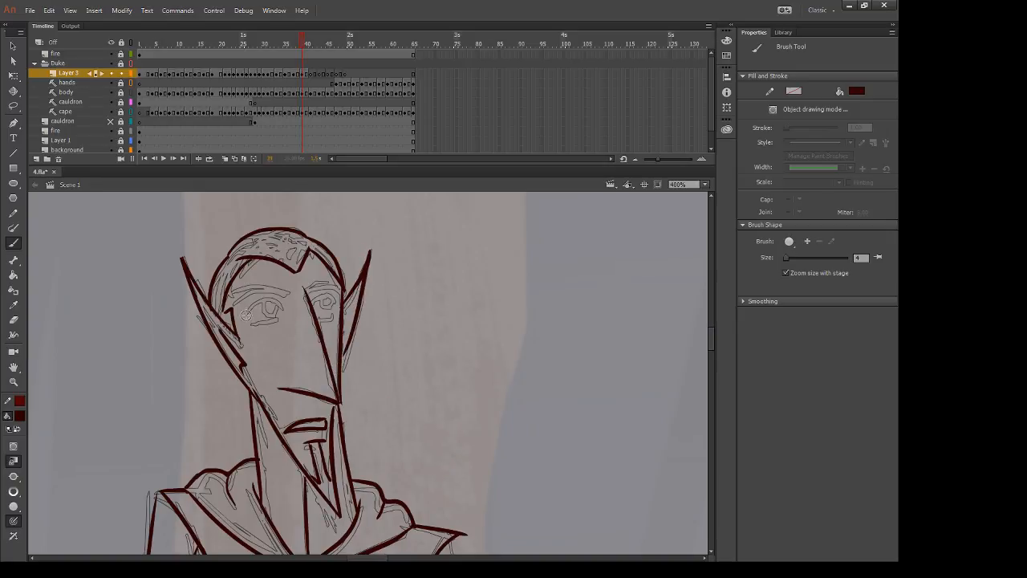
Step: Ink both eyes with their upper lids, pupils and lower lid lines
mouse_move(243, 318)
mouse_down()
mouse_move(281, 298)
mouse_move(277, 320)
mouse_up()
key(ctrl+z)
mouse_move(310, 303)
mouse_down()
mouse_move(331, 295)
mouse_move(337, 304)
mouse_move(321, 296)
mouse_move(336, 303)
mouse_move(331, 319)
mouse_move(325, 310)
mouse_up()
key(ctrl+z)
drag(324, 297, 325, 304)
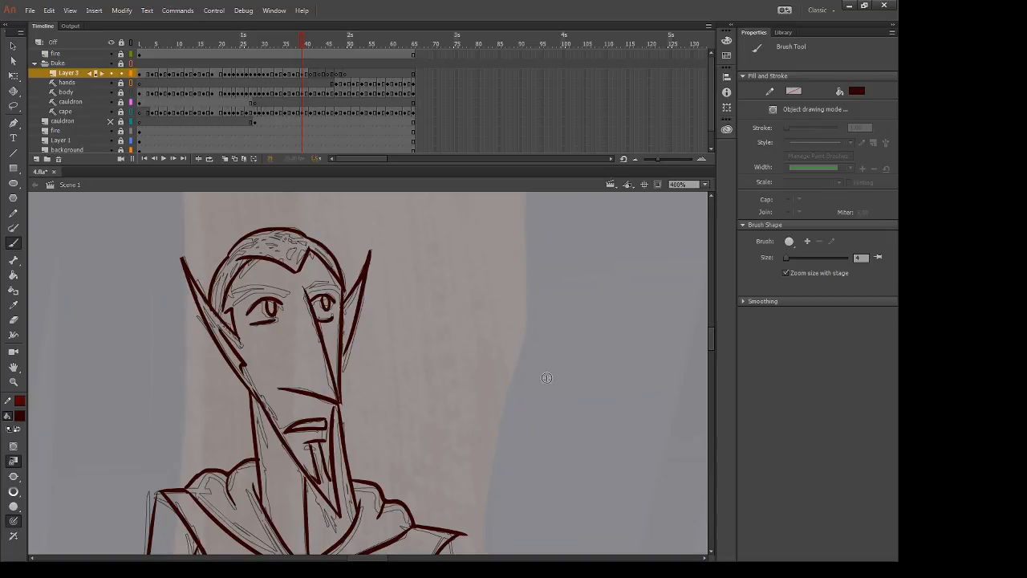
Step: Ink the inner line of the right ear alongside the face edge
mouse_move(437, 473)
mouse_down()
mouse_move(448, 503)
mouse_move(470, 489)
mouse_move(463, 473)
mouse_up()
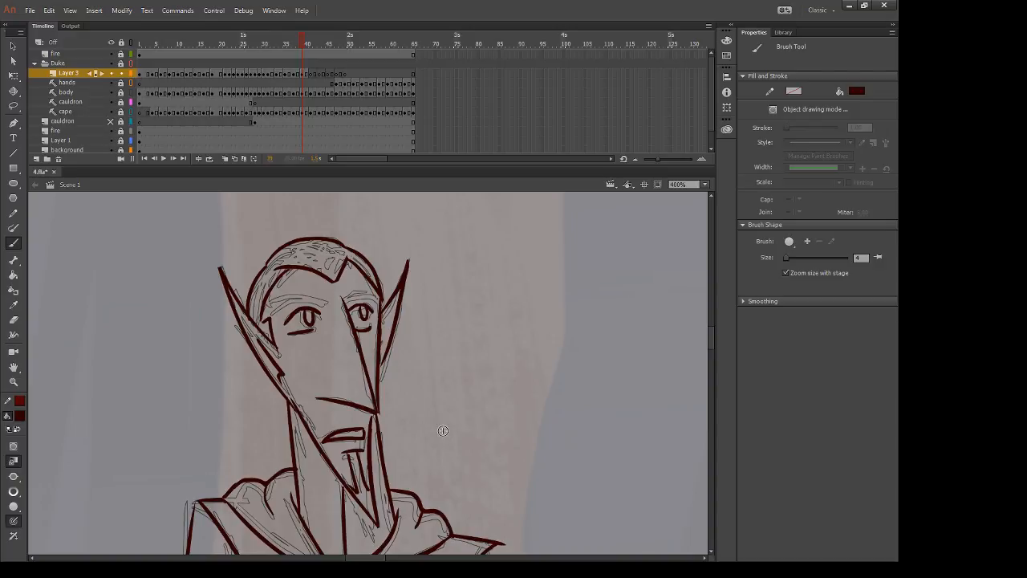
drag(440, 340, 514, 286)
key(ctrl+z)
drag(394, 312, 382, 351)
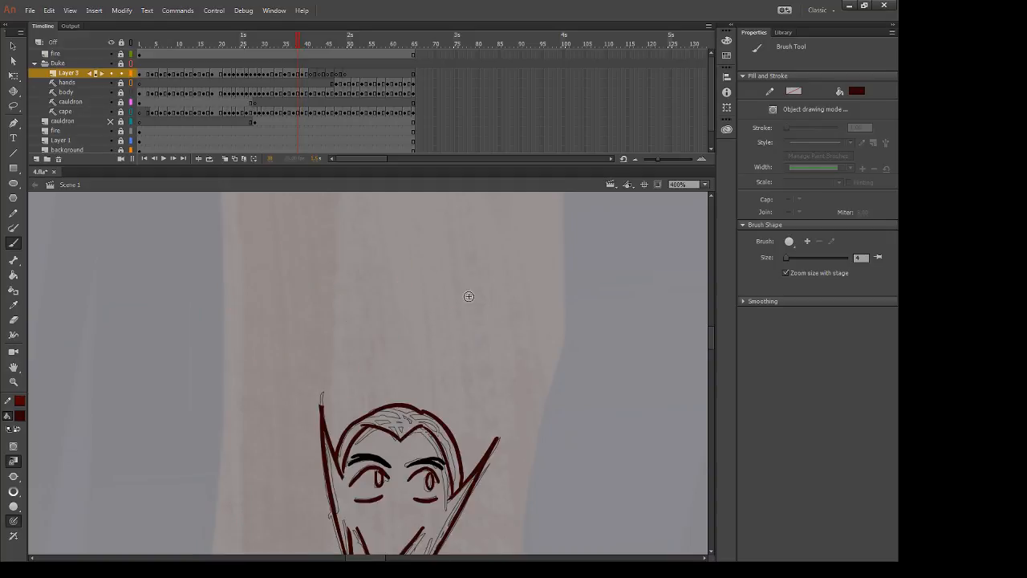
Step: Pick up the black eyebrow colour from the previous frame and ink two thick eyebrows above the eyes
key(.)
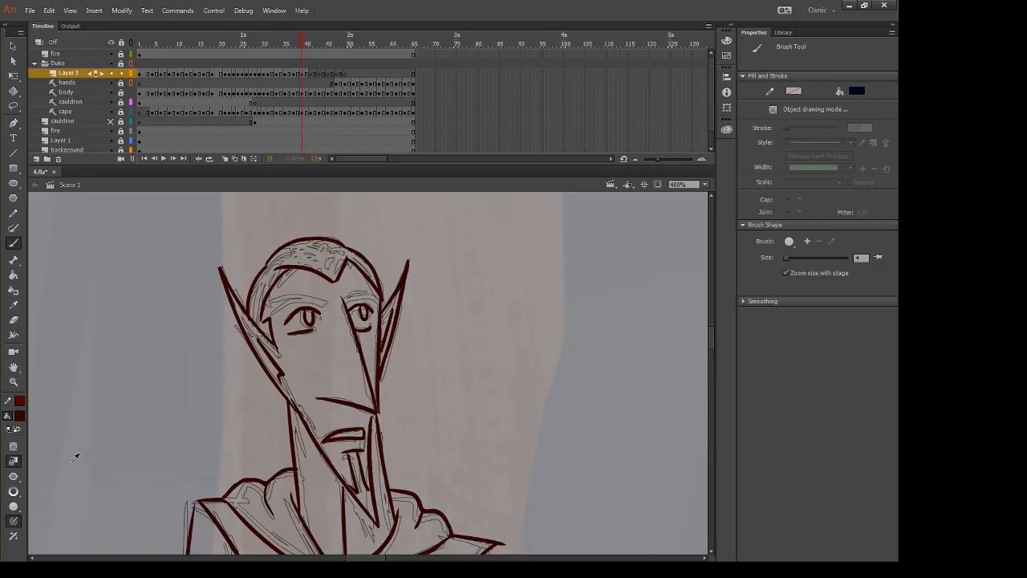
drag(327, 302, 262, 316)
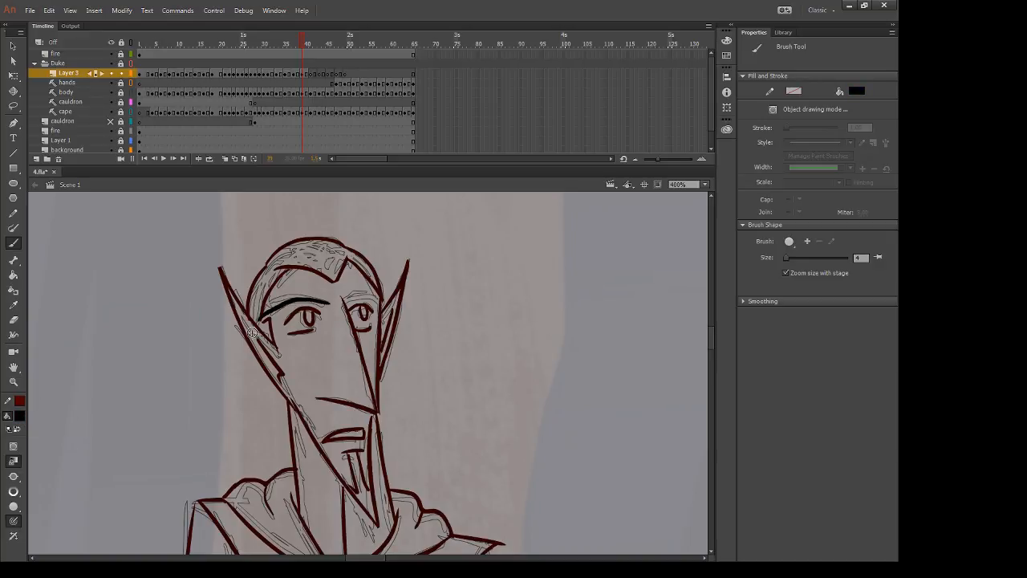
key(ctrl+z)
mouse_move(327, 303)
mouse_down()
mouse_move(271, 310)
mouse_move(381, 297)
mouse_up()
key(ctrl+z)
key(ctrl+z)
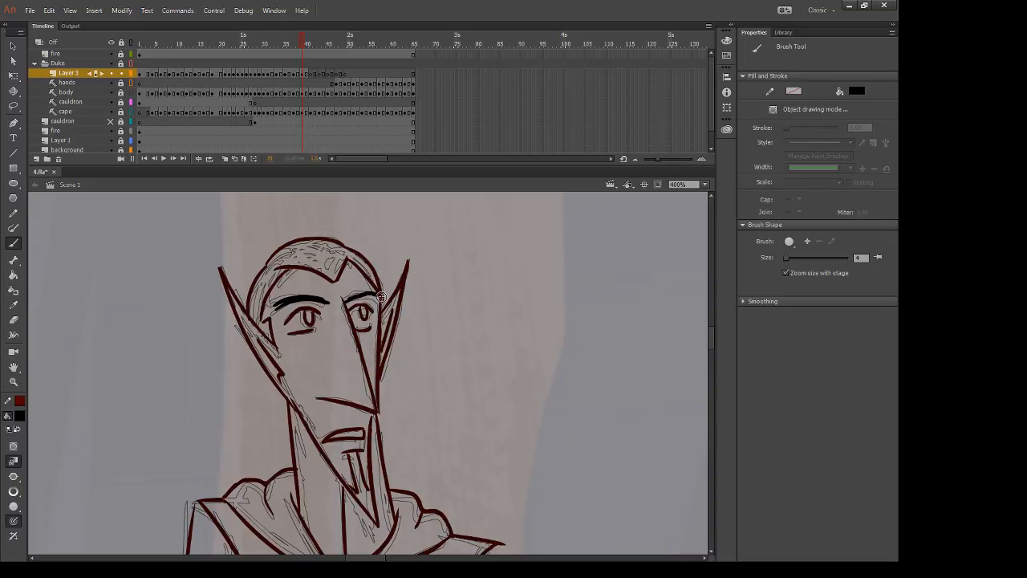
Step: Resample the dark red outline colour and ink the torso's left contour from the armpit, erasing the sleeve overshoot
key(i)
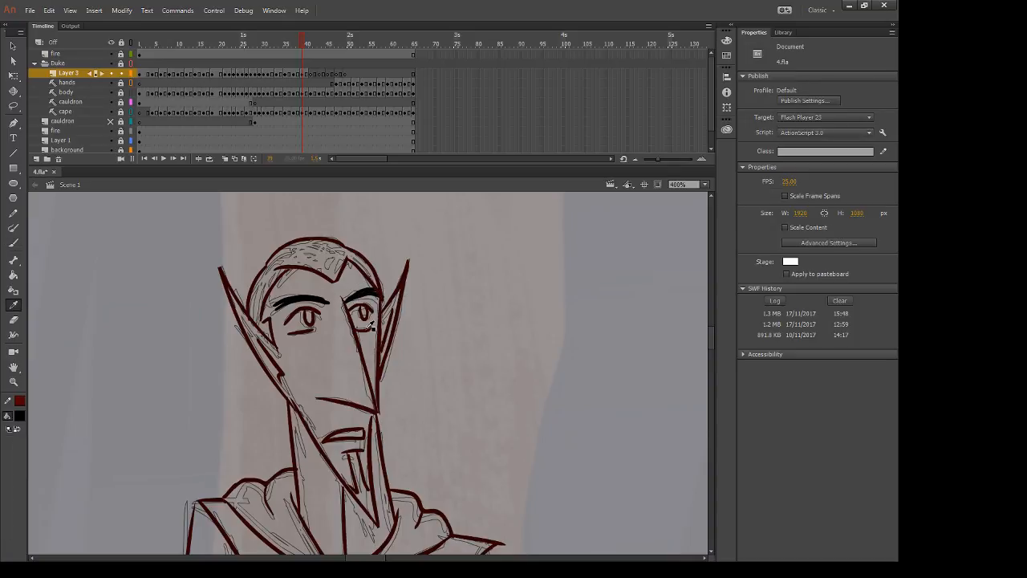
click(404, 283)
key(space)
mouse_move(337, 451)
mouse_down()
mouse_move(249, 300)
mouse_move(244, 271)
mouse_up()
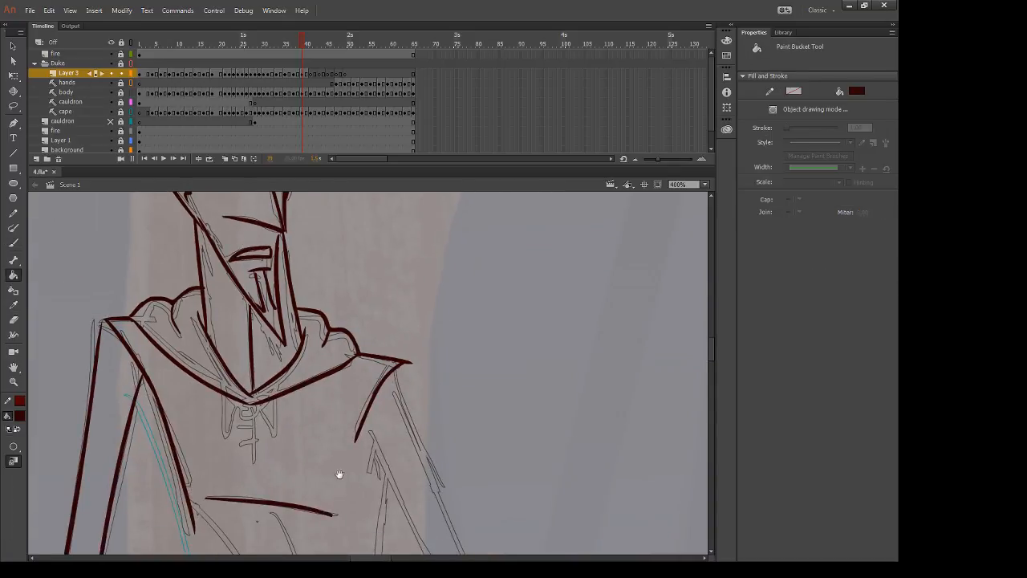
drag(339, 473, 275, 271)
key(b)
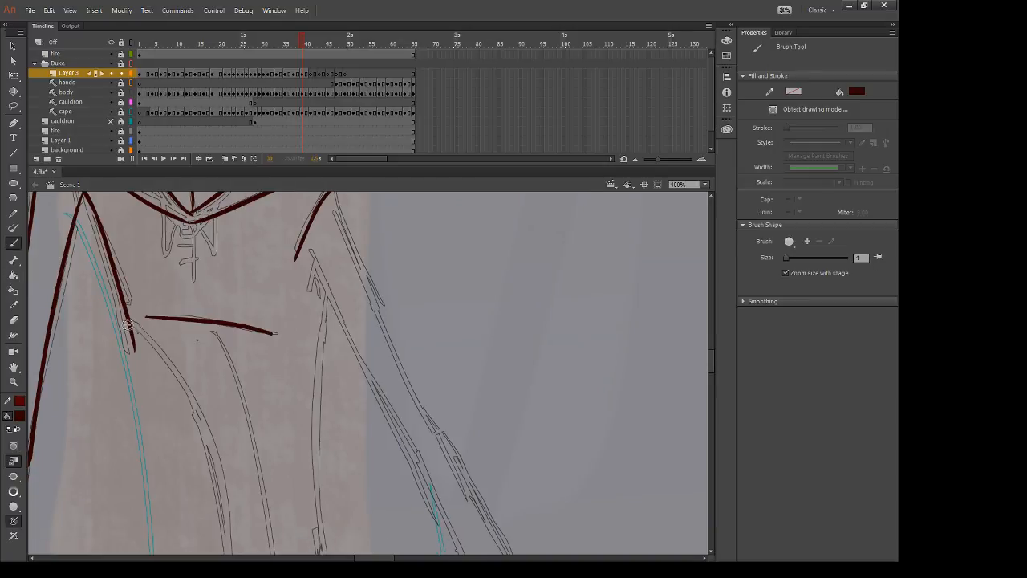
drag(127, 324, 209, 444)
key(e)
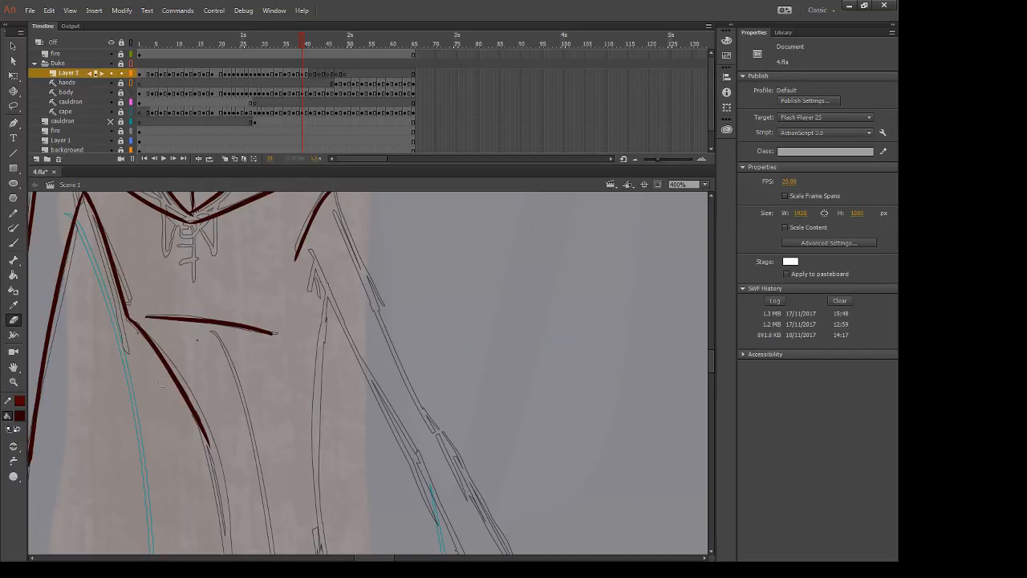
Step: Ink the curved centre fold of the robe from the chest down to the waist
key(ctrl+minus)
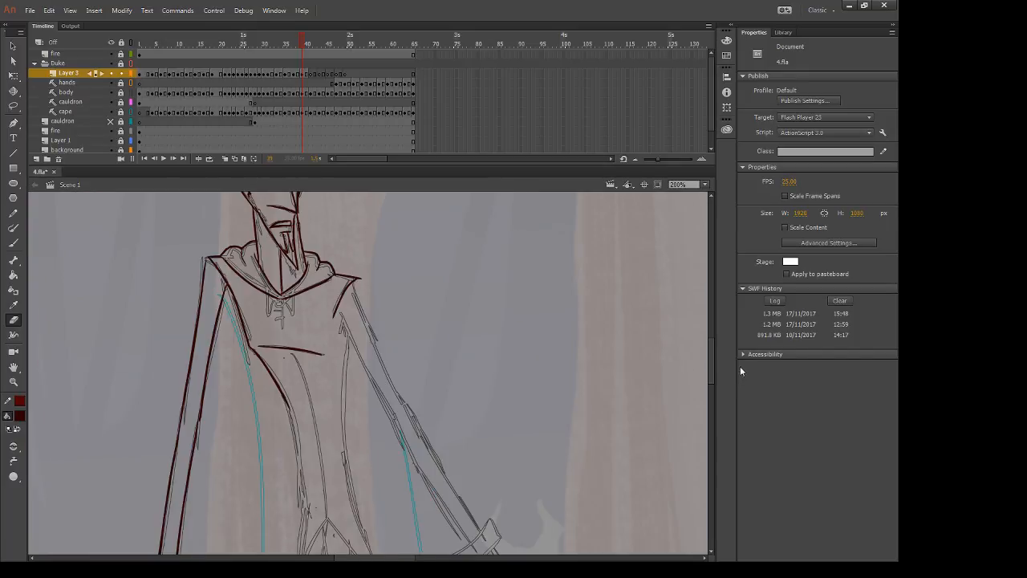
drag(484, 430, 418, 362)
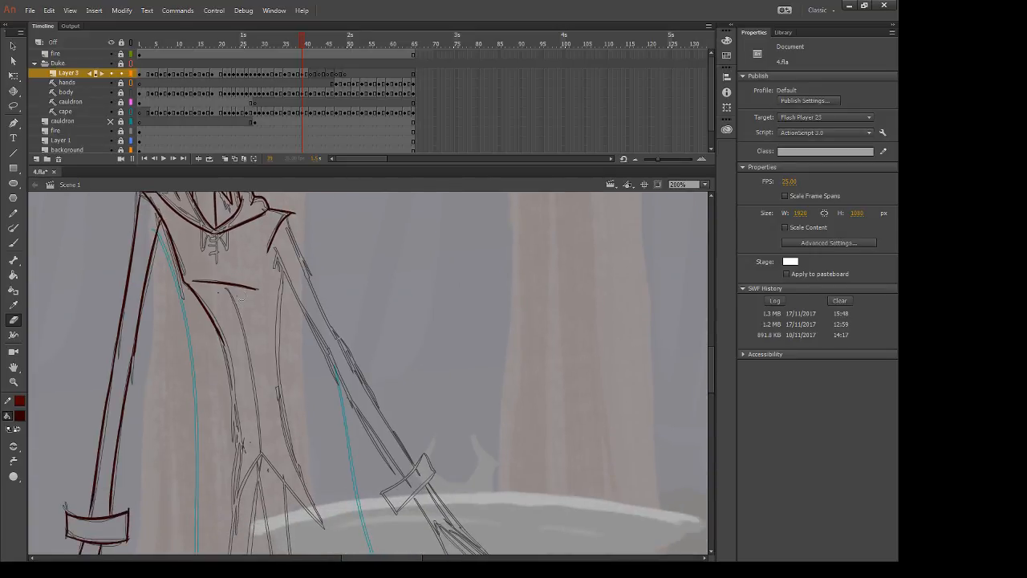
key(b)
key(ctrl+z)
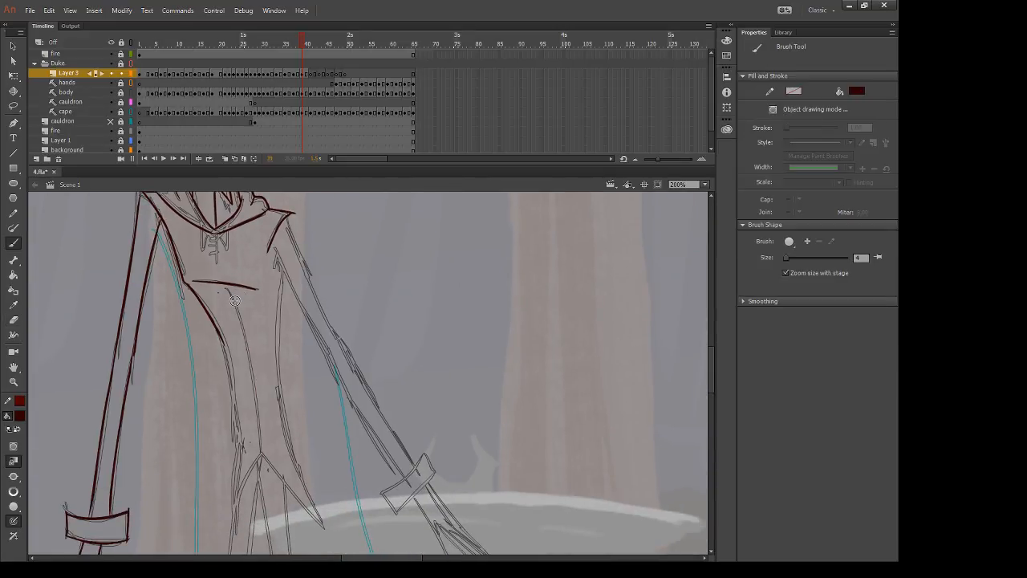
drag(230, 291, 259, 484)
Step: Ink the outer and inner contours of the right upper arm from the shoulder to the elbow, redoing strokes until they fit
drag(289, 219, 395, 462)
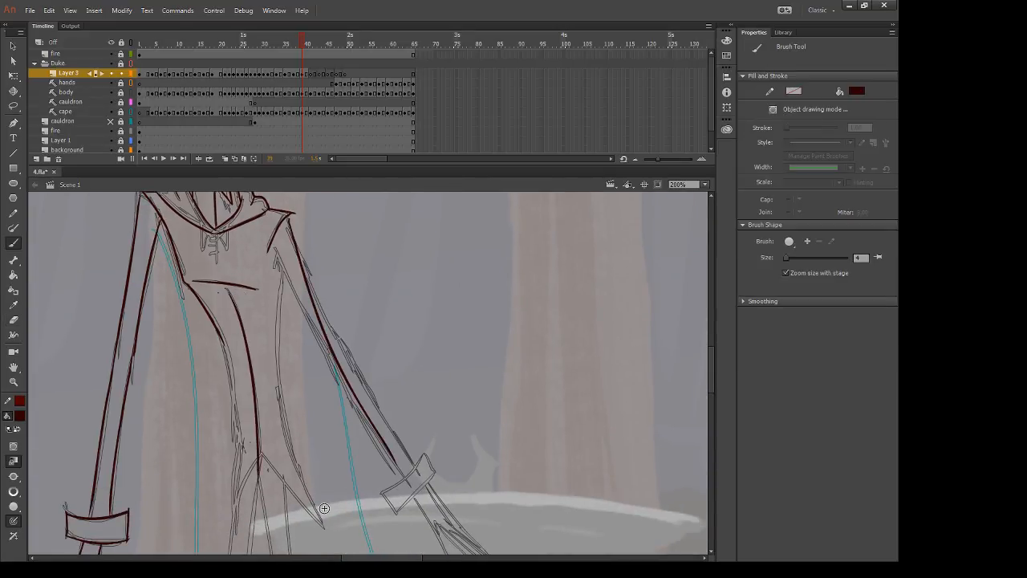
key(ctrl+z)
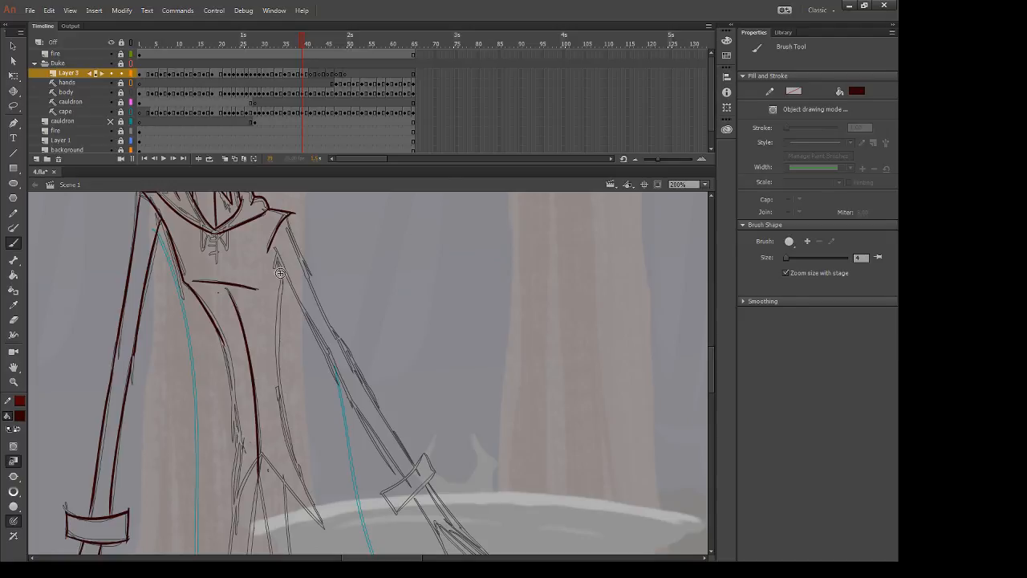
drag(279, 266, 327, 364)
key(ctrl+z)
drag(285, 215, 342, 350)
key(ctrl+z)
mouse_move(288, 215)
mouse_down()
mouse_move(354, 346)
mouse_move(306, 261)
mouse_move(341, 340)
mouse_up()
key(ctrl+z)
drag(276, 251, 352, 394)
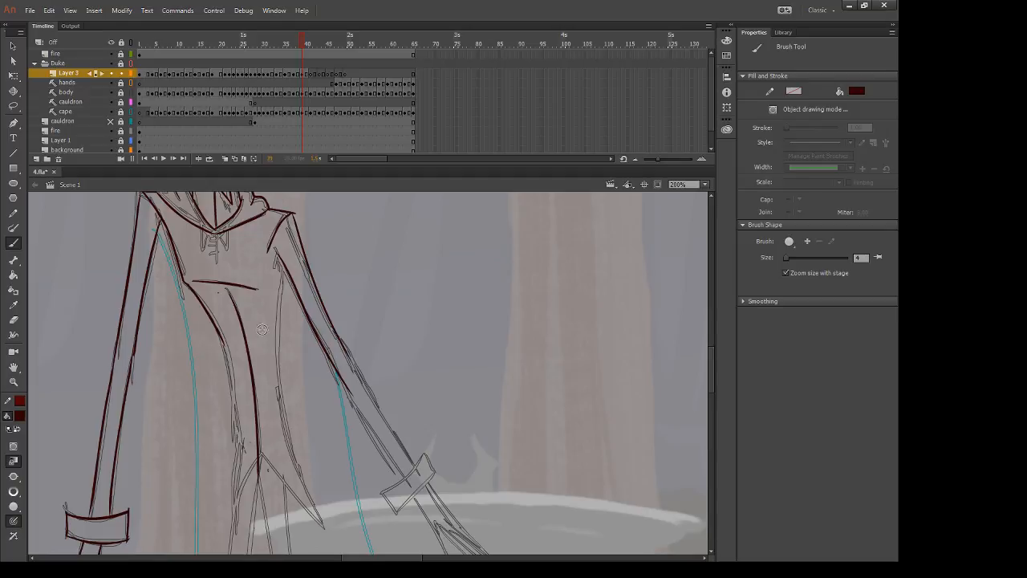
Step: Ink the torso's right contour from the armpit towards the waist and erase the centre fold's overshoot at the waist
drag(279, 266, 284, 427)
key(e)
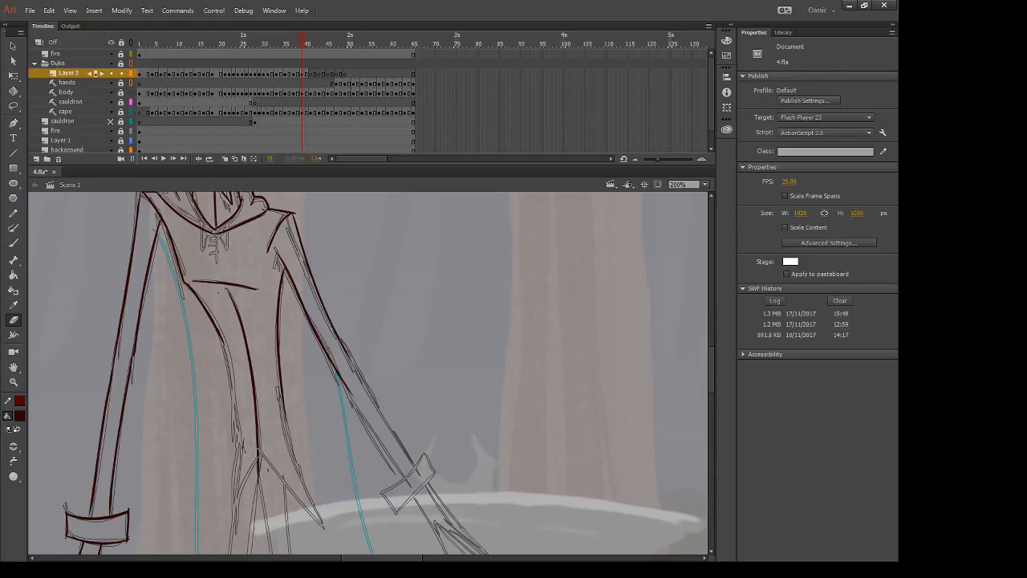
scroll(253, 486, down, 2)
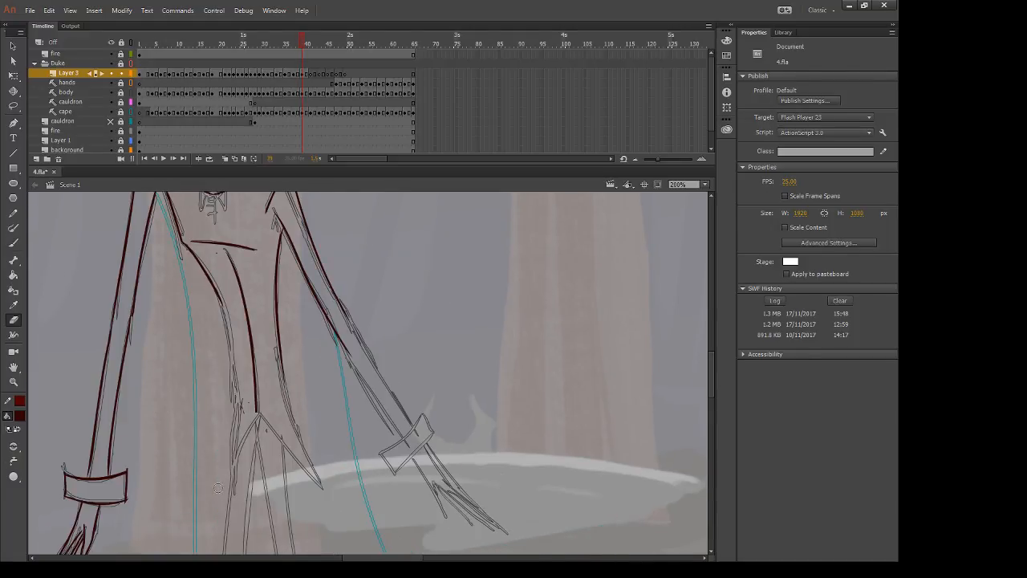
Step: Continue the torso's left contour in dark red down to the waist, redoing the stroke until it fits
key(b)
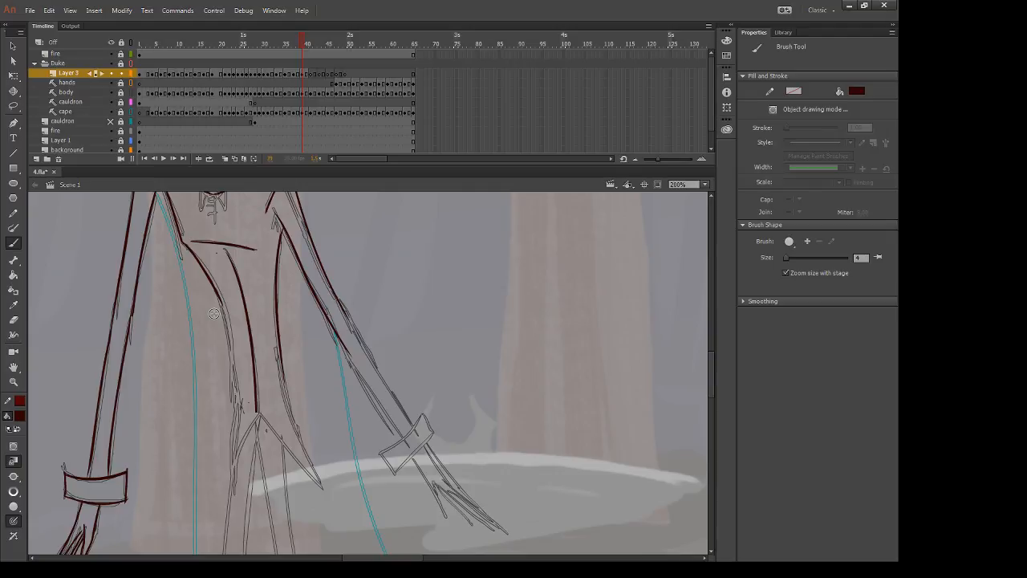
drag(227, 324, 232, 465)
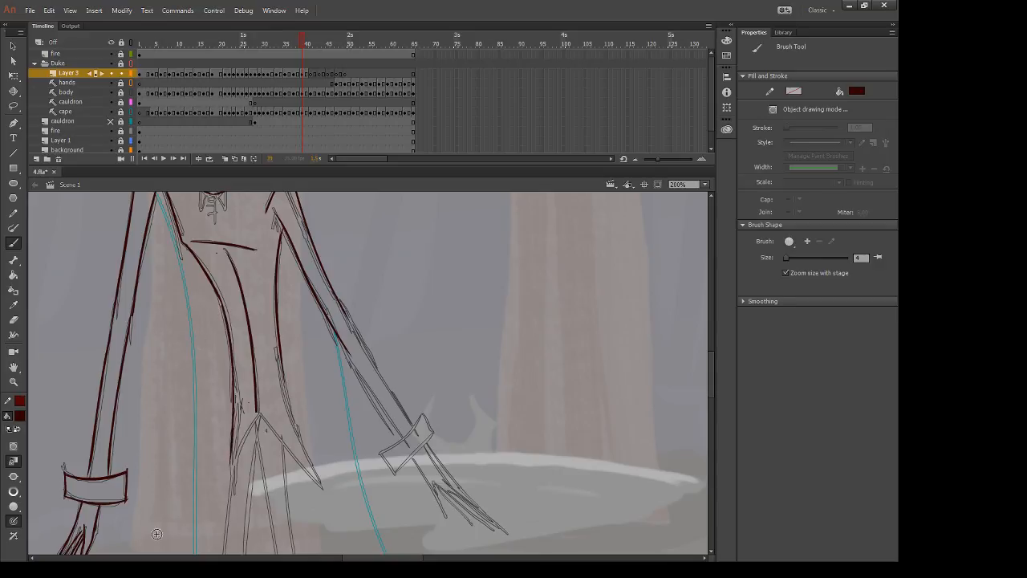
key(ctrl+z)
mouse_move(221, 297)
mouse_down()
mouse_move(235, 365)
mouse_move(233, 488)
mouse_up()
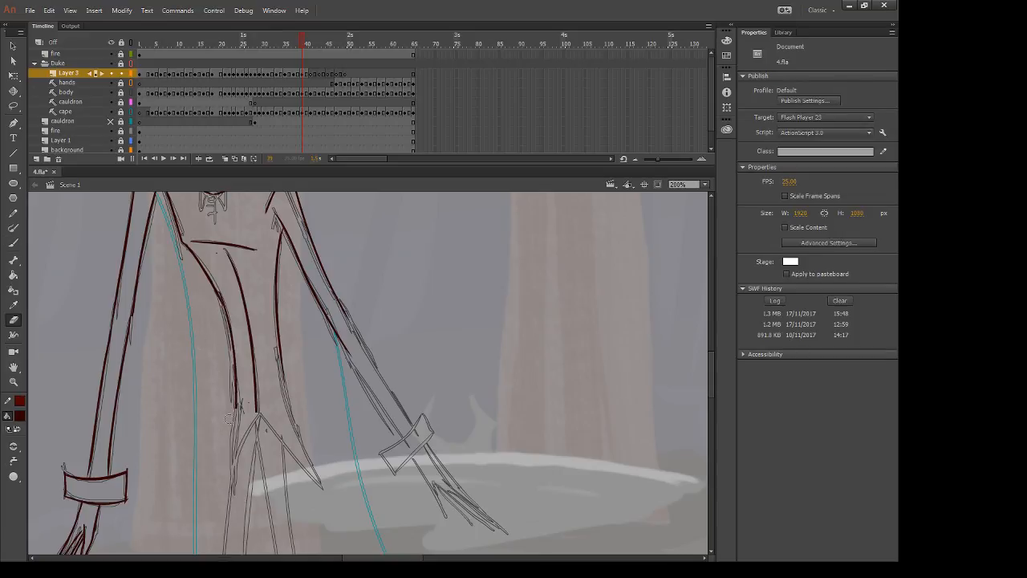
Step: Ink both edges of the robe's left hem point below the waist and erase the overshoot at its tip
drag(237, 399, 231, 485)
key(ctrl+z)
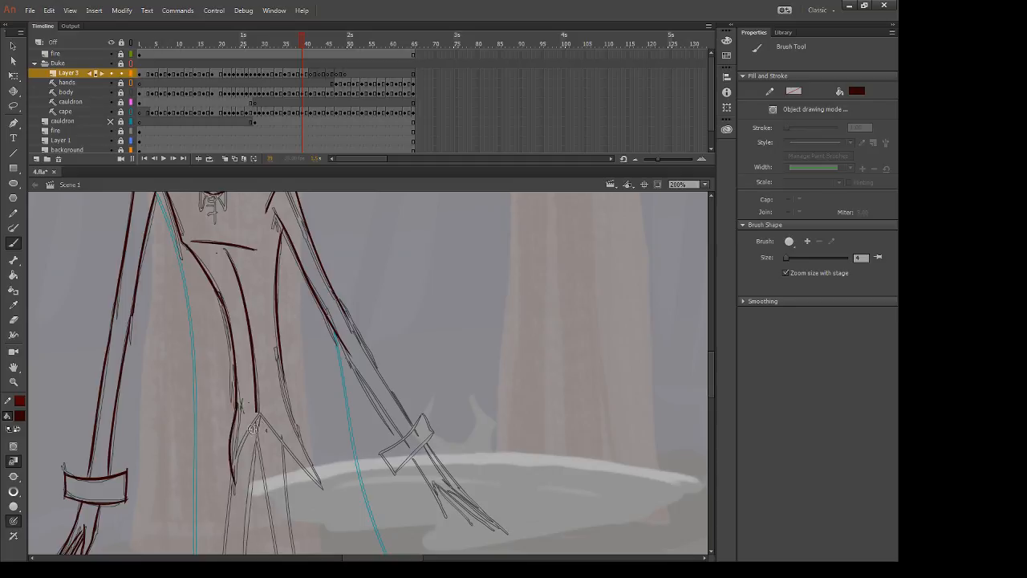
key(ctrl+z)
drag(239, 401, 228, 492)
drag(258, 414, 228, 490)
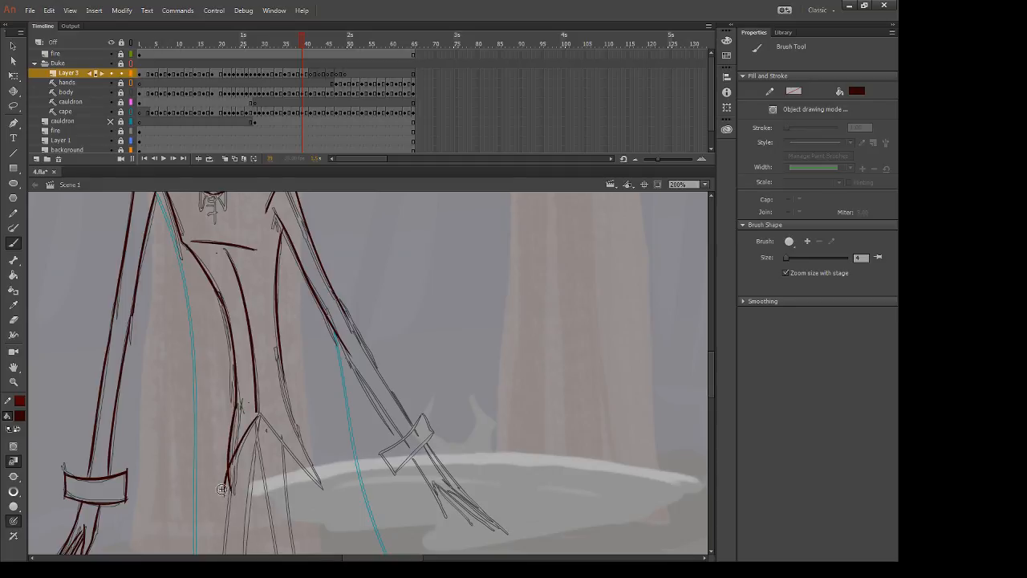
key(ctrl+z)
drag(257, 412, 228, 488)
key(e)
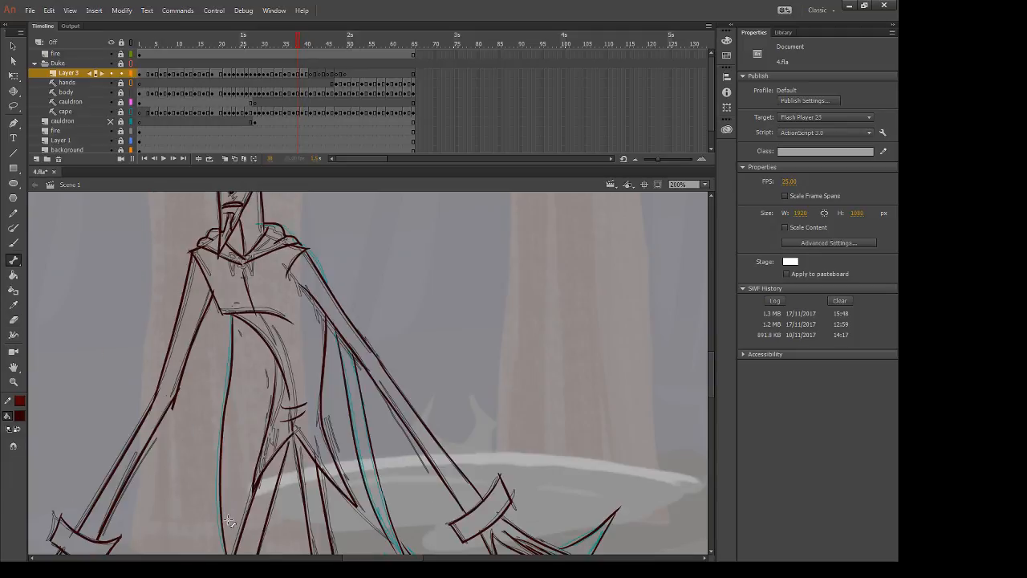
Step: Ink the inner and outer edges of the robe's right hem point and trim the overshoot at its tip
key(b)
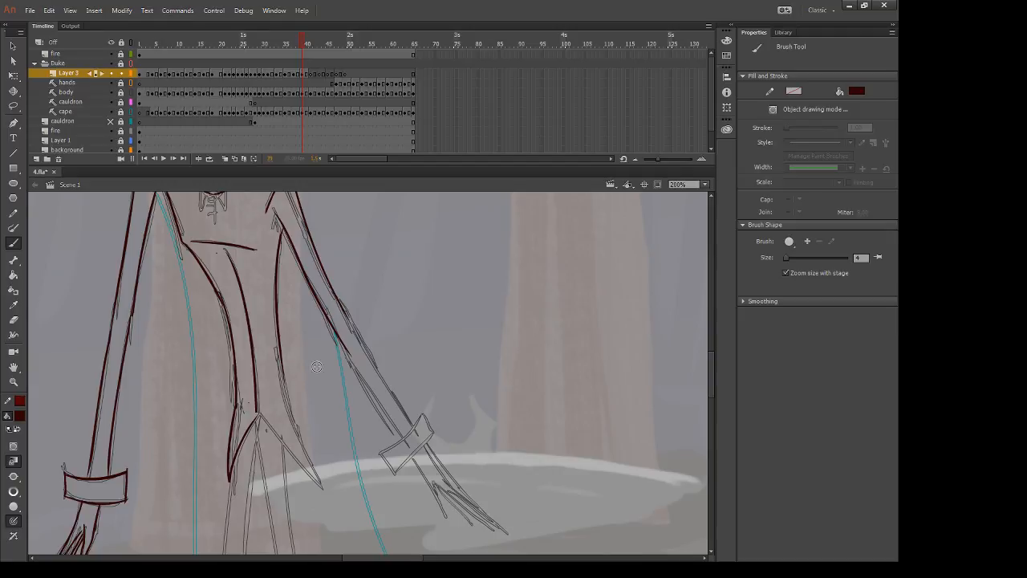
scroll(257, 337, down, 3)
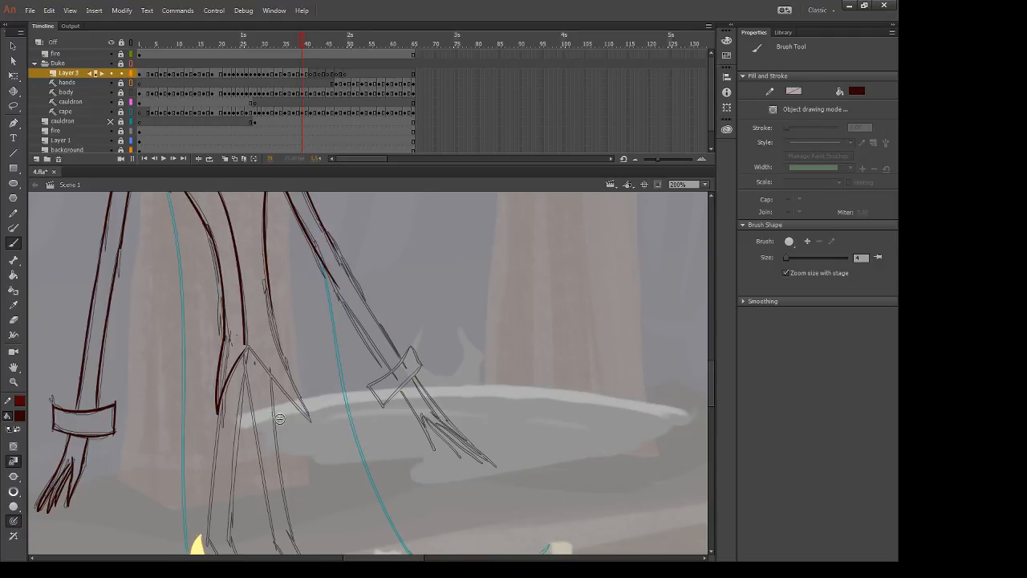
mouse_move(255, 380)
mouse_down()
mouse_move(285, 417)
mouse_move(325, 433)
mouse_up()
drag(272, 315, 305, 409)
key(ctrl+z)
drag(270, 308, 305, 414)
key(e)
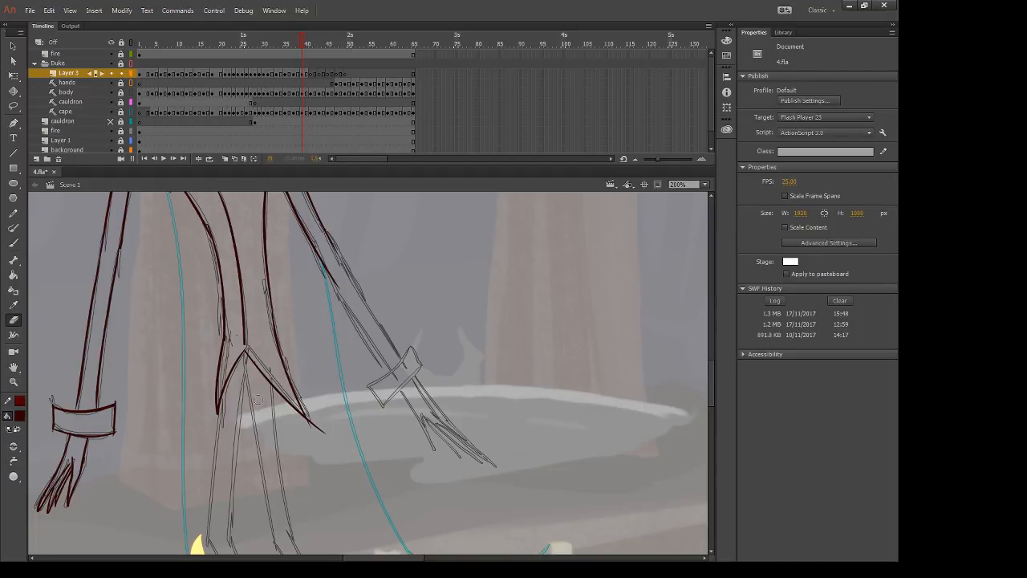
drag(345, 430, 321, 435)
Step: Ink both contours of the right thigh from the robe's hem to the knee and trim the overshoot there
key(b)
scroll(321, 436, down, 2)
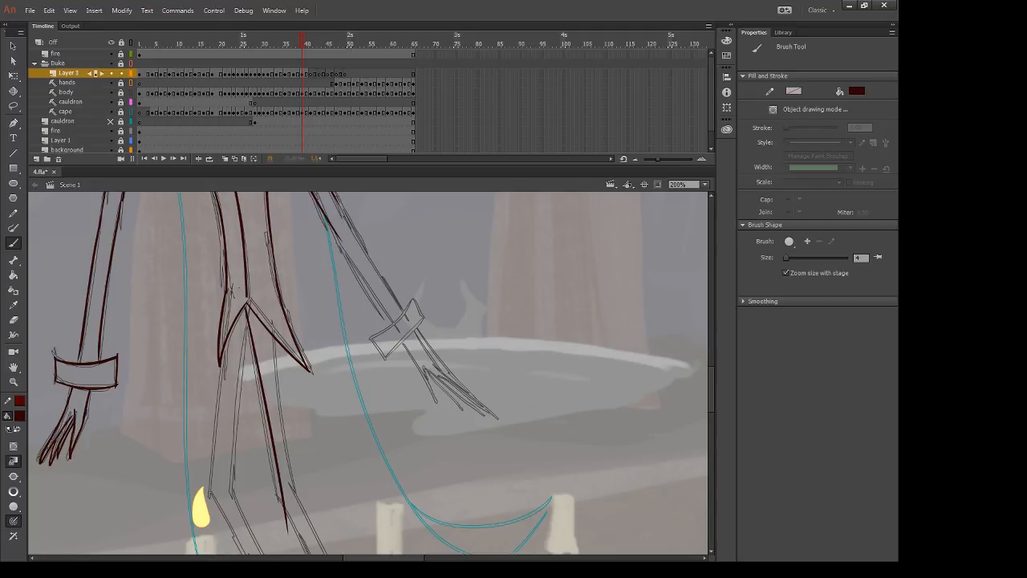
key(ctrl+z)
drag(247, 312, 283, 523)
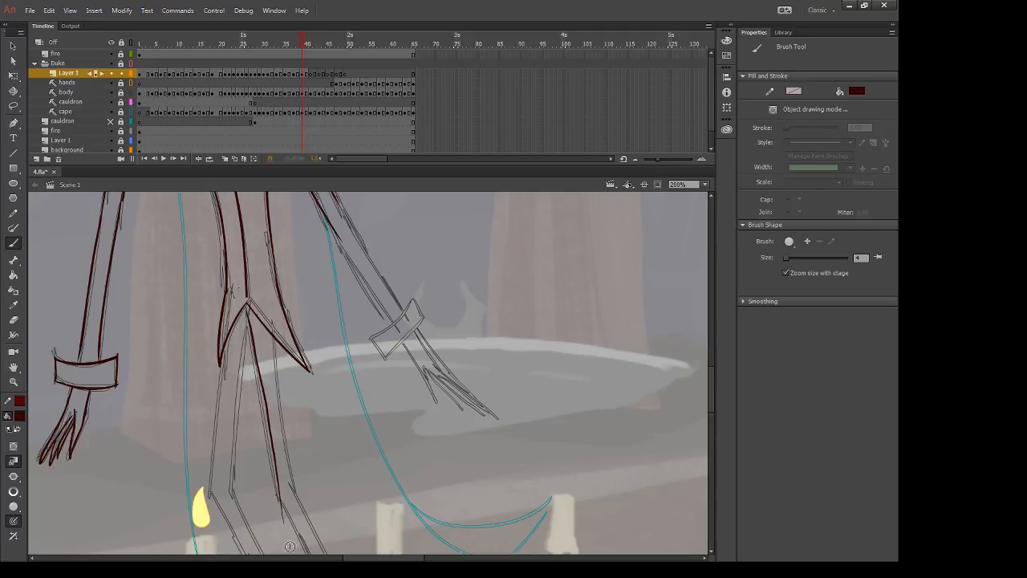
key(ctrl+z)
drag(249, 313, 272, 510)
key(ctrl+z)
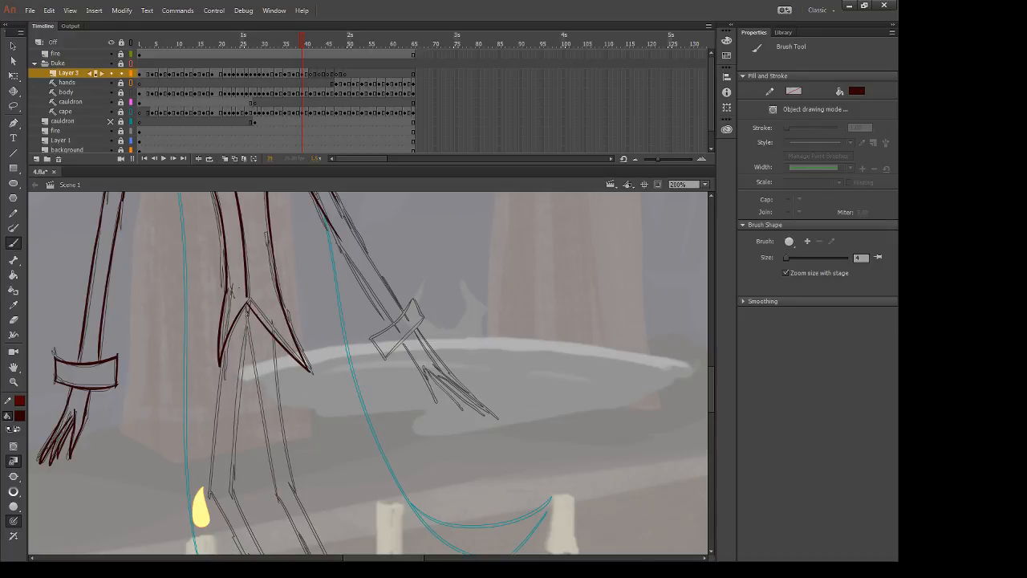
key(ctrl+y)
drag(323, 434, 264, 356)
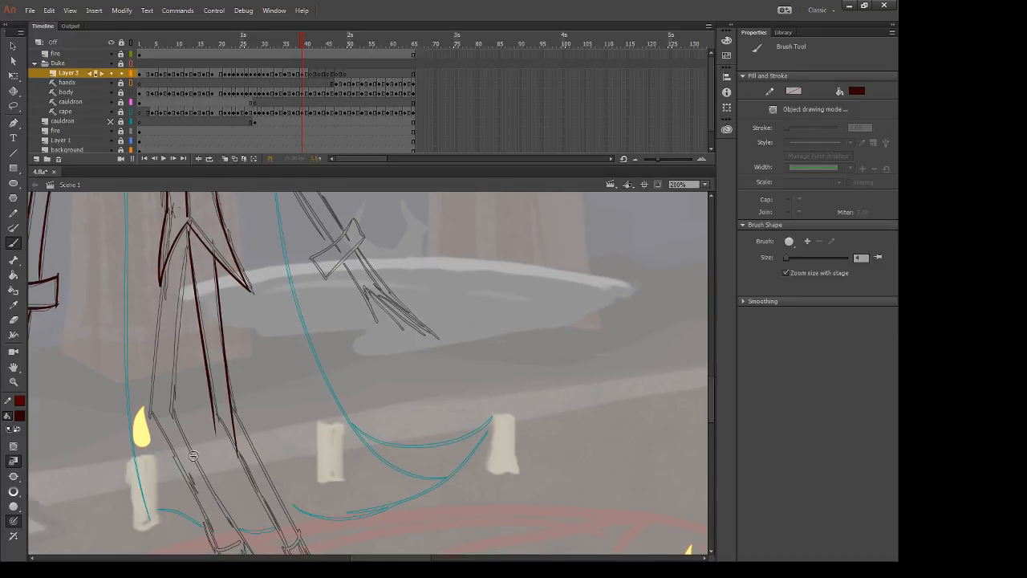
key(e)
drag(231, 419, 248, 475)
drag(260, 489, 206, 393)
Step: Trim the thigh line at the right knee and ink the lower leg's left contour towards the ankle, redoing strokes until one fits
key(b)
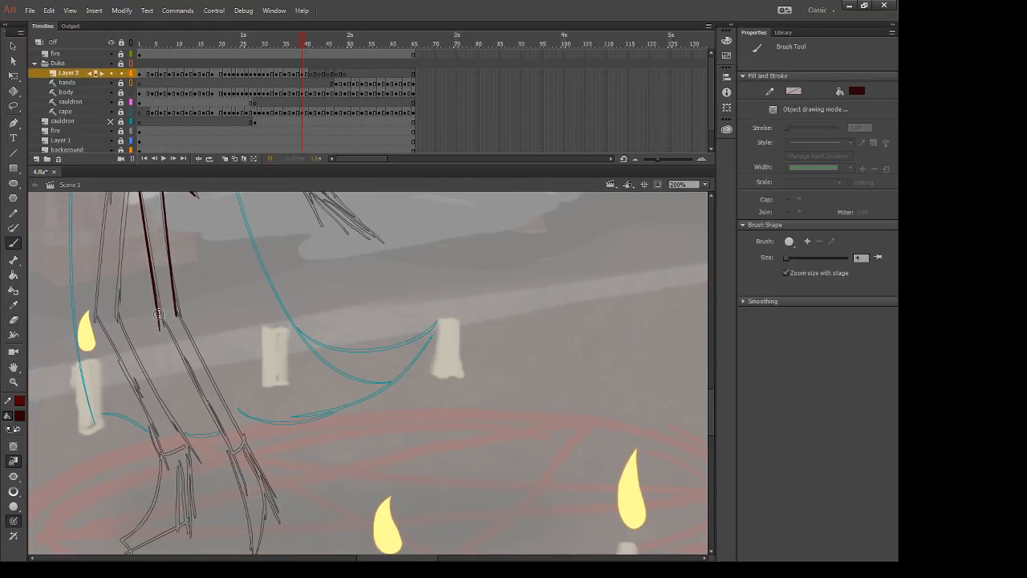
drag(161, 318, 256, 495)
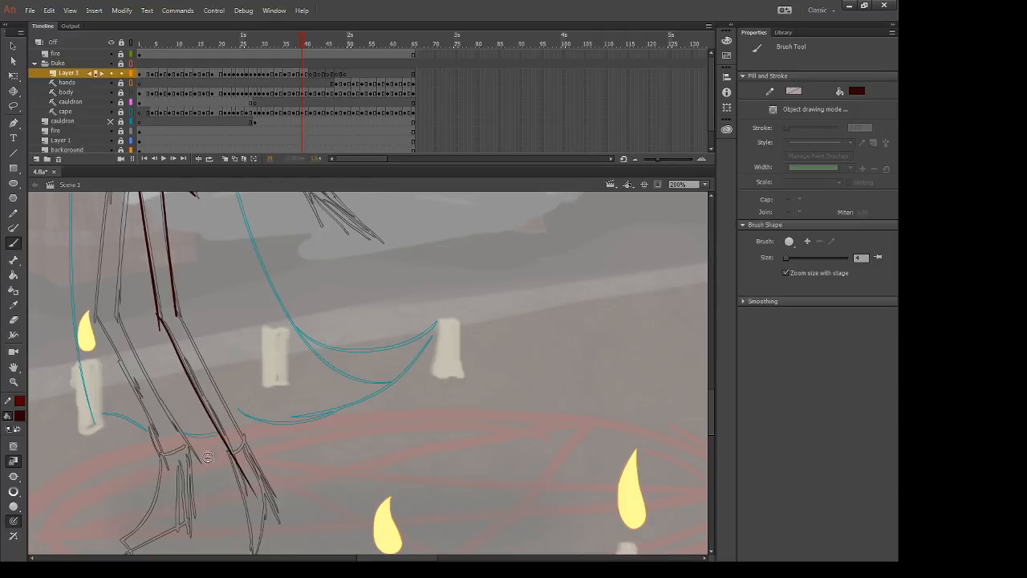
key(ctrl+z)
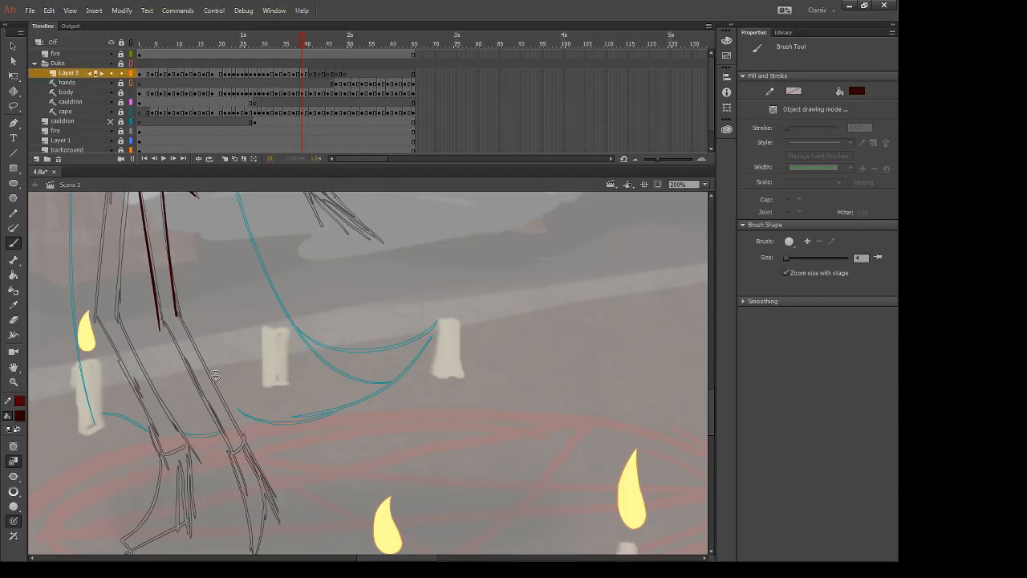
key(e)
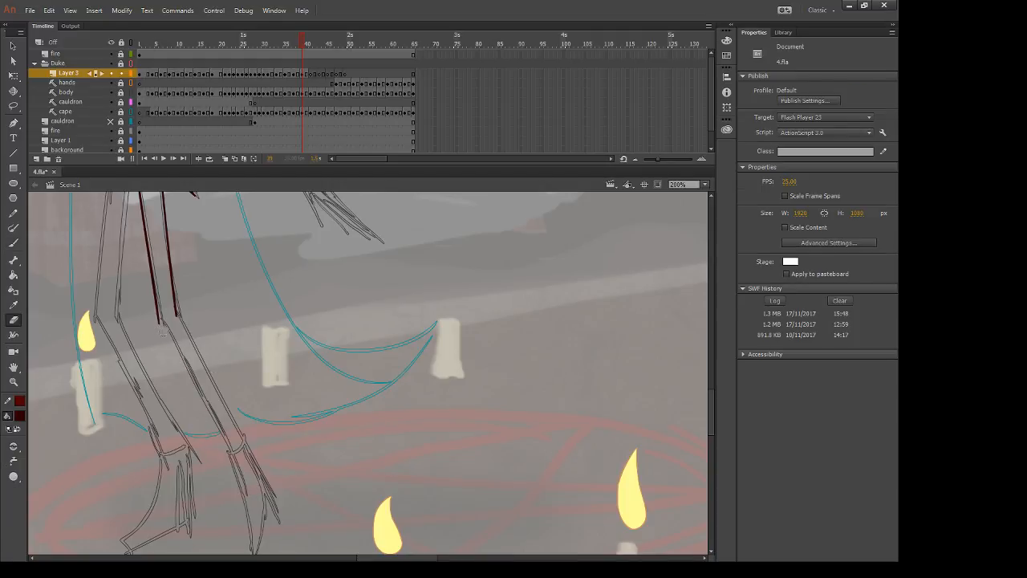
key(b)
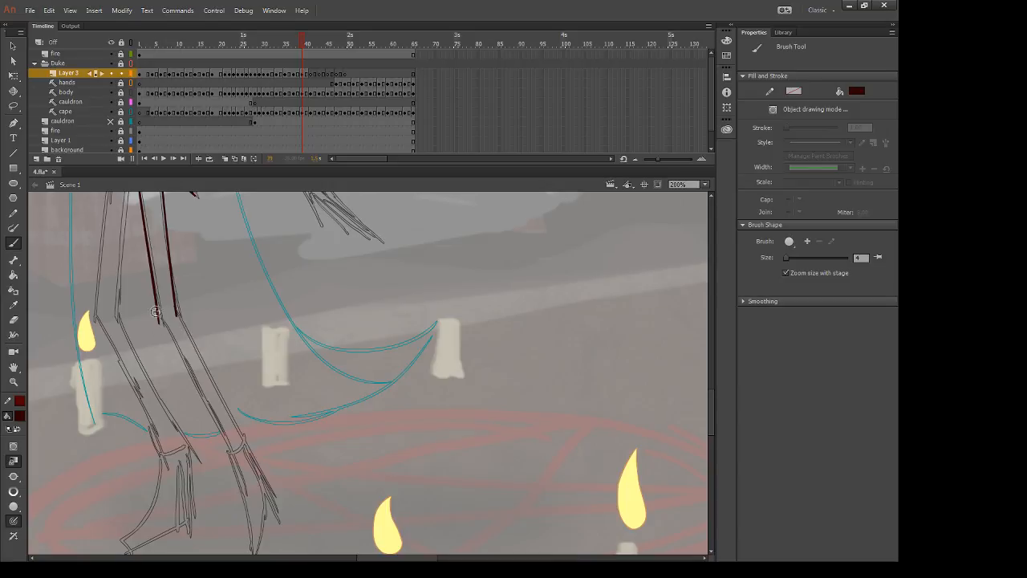
drag(161, 319, 248, 506)
key(ctrl+z)
scroll(270, 431, down, 3)
scroll(271, 431, right, 2)
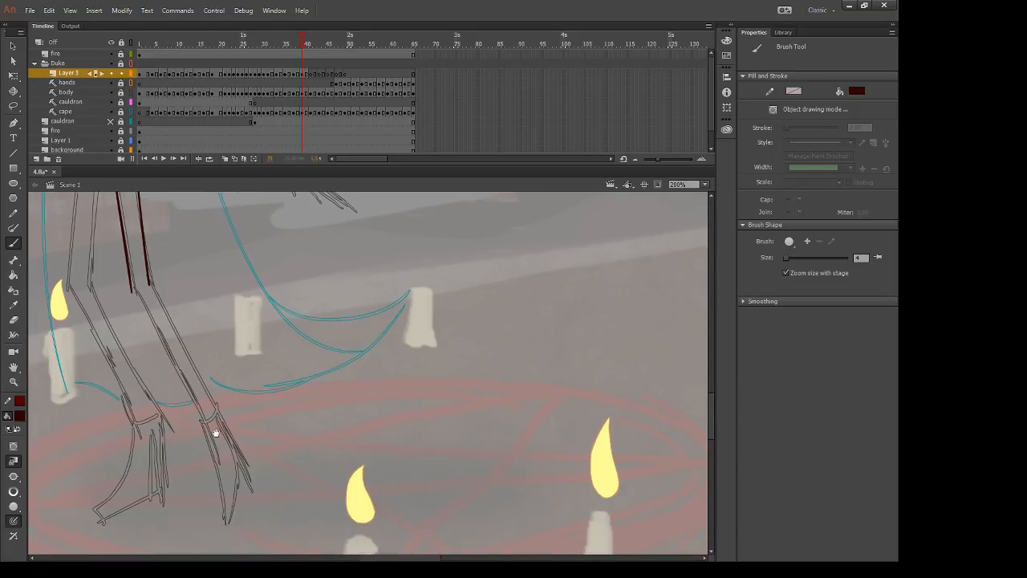
drag(242, 433, 355, 454)
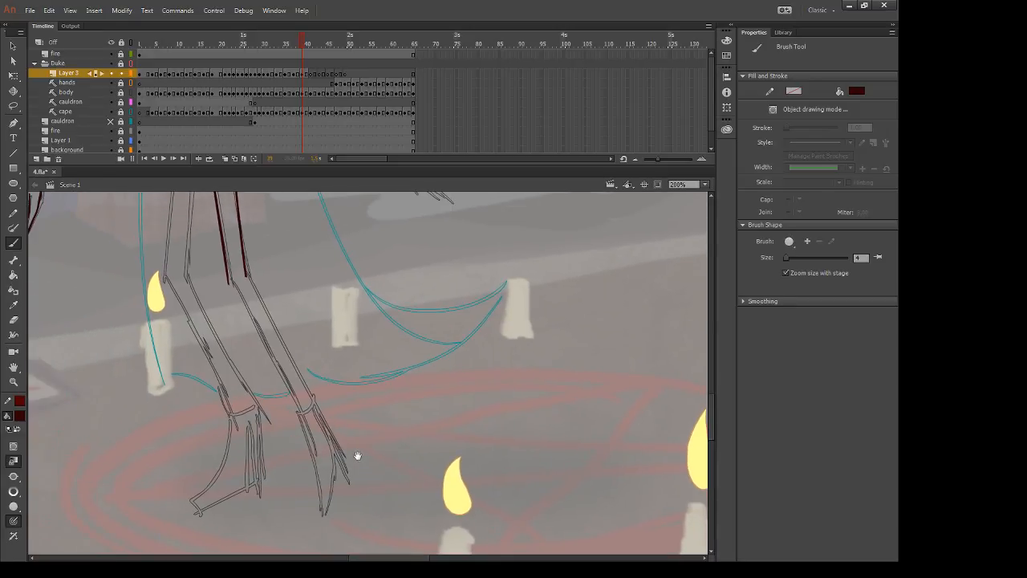
key(ctrl+z)
drag(218, 267, 317, 446)
key(ctrl+z)
drag(218, 258, 308, 451)
key(ctrl+z)
drag(219, 267, 322, 462)
key(ctrl+z)
mouse_move(221, 264)
mouse_down()
mouse_move(245, 291)
mouse_move(316, 459)
mouse_up()
key(ctrl+z)
mouse_move(223, 269)
mouse_down()
mouse_move(258, 311)
mouse_move(321, 478)
mouse_up()
key(ctrl+z)
drag(224, 273, 311, 475)
key(ctrl+z)
mouse_move(219, 261)
mouse_down()
mouse_move(301, 422)
mouse_move(327, 526)
mouse_up()
key(ctrl+z)
Step: Ink both edges of the right foot's long pointed toe from the ankle and erase the overshoot below its tip
drag(291, 404, 322, 538)
key(ctrl+z)
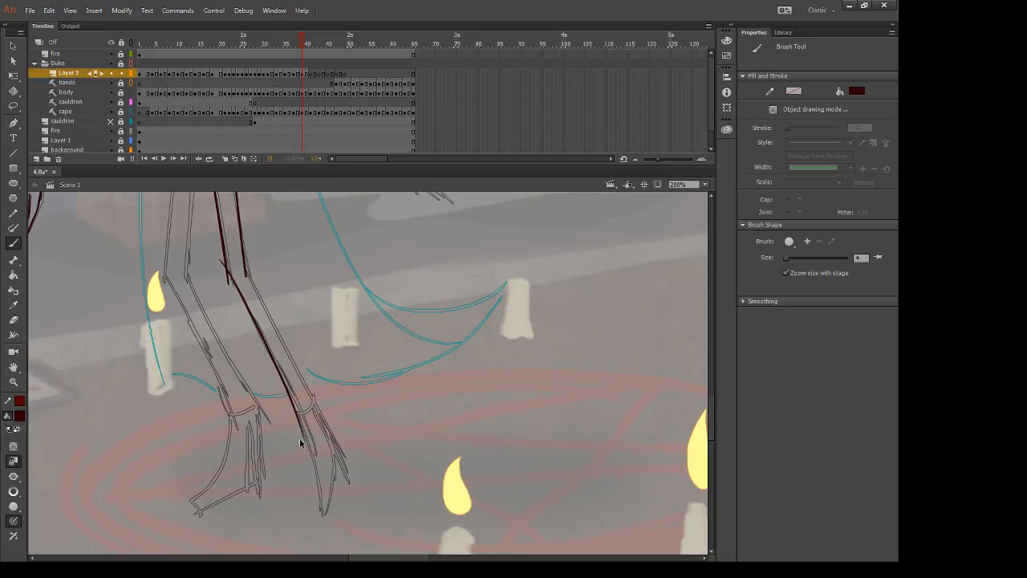
drag(290, 399, 324, 544)
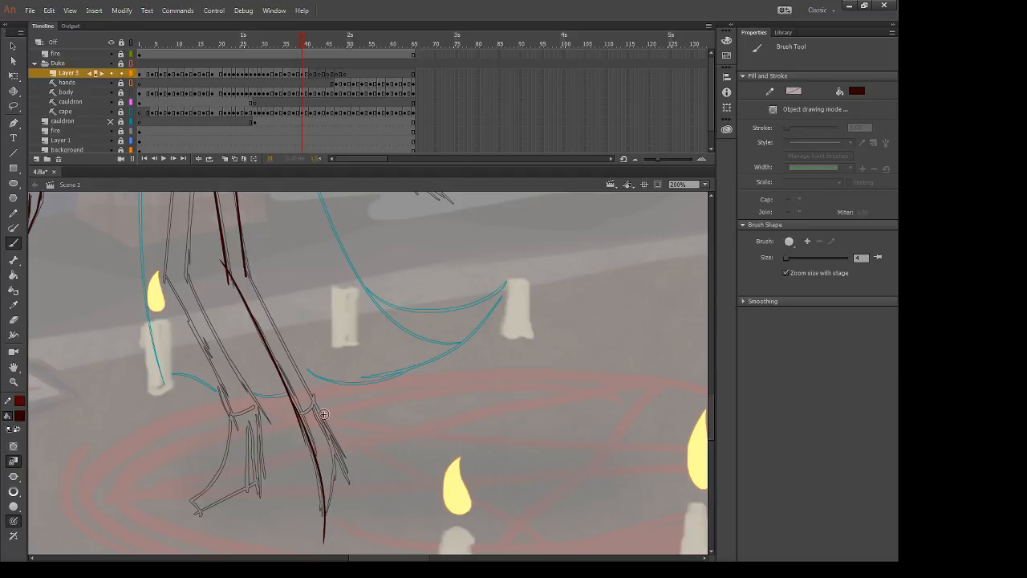
drag(311, 402, 344, 463)
key(ctrl+z)
drag(316, 414, 329, 510)
key(e)
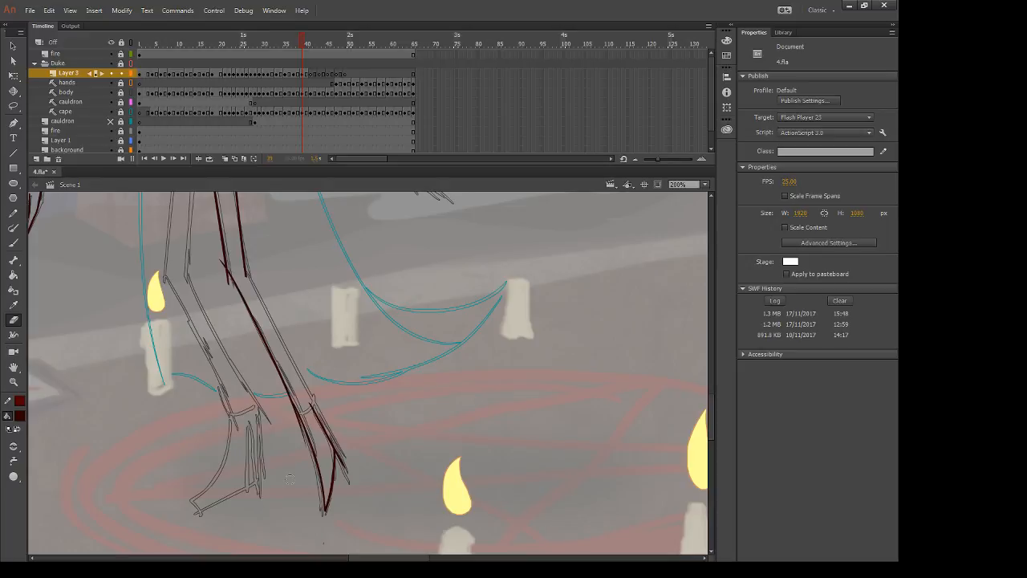
Step: Ink the right foot's outer spike from the ankle, trim its end, and compare the drawing with the previous frame
key(b)
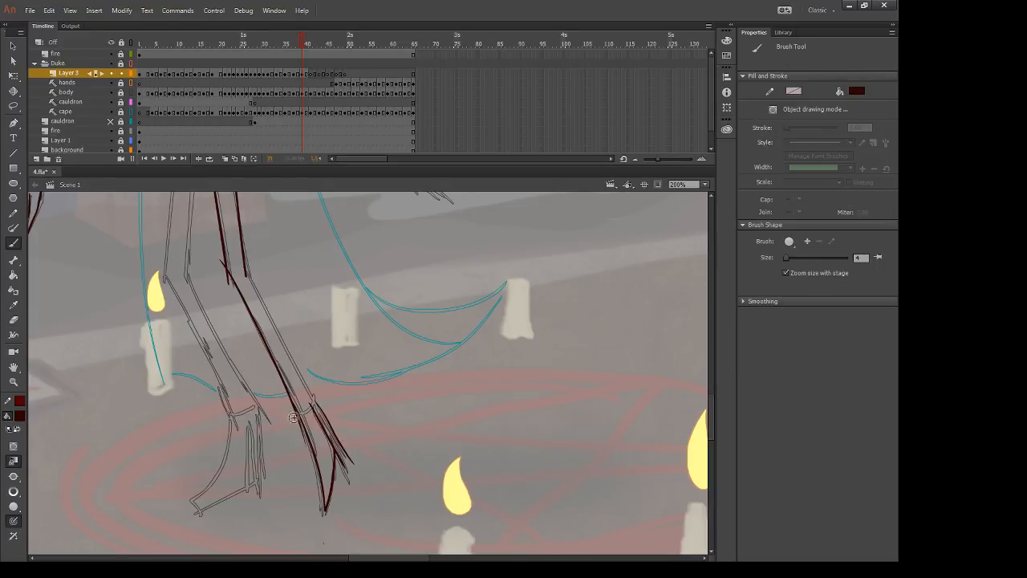
drag(314, 405, 347, 462)
key(ctrl+z)
drag(311, 403, 346, 467)
key(e)
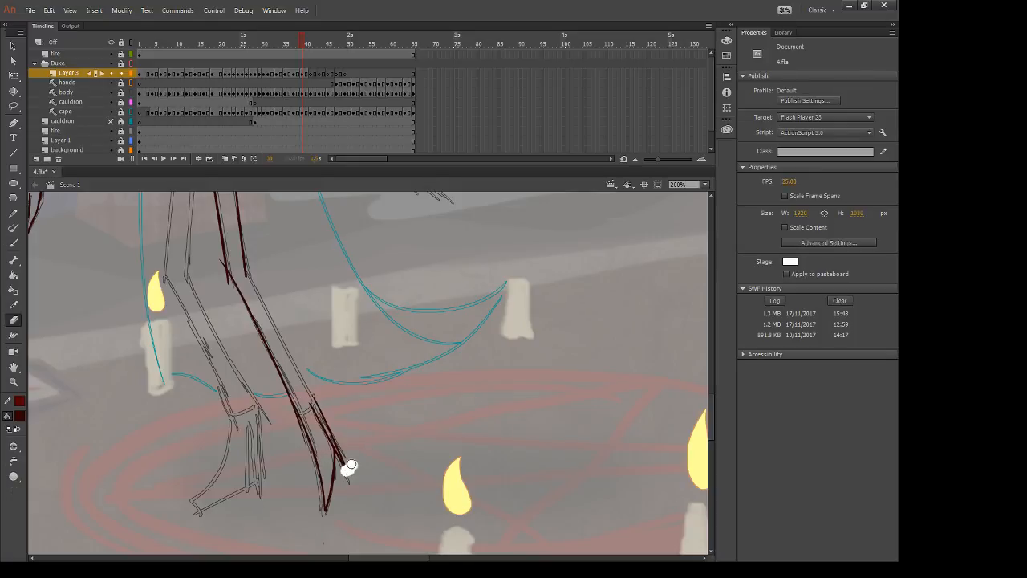
key(comma)
key(period)
Step: Ink the left foot's curved front edge, toe tip and sole, and erase the stray stroke ends
key(b)
mouse_move(230, 414)
mouse_down()
mouse_move(209, 481)
mouse_move(228, 448)
mouse_move(190, 500)
mouse_up()
key(ctrl+z)
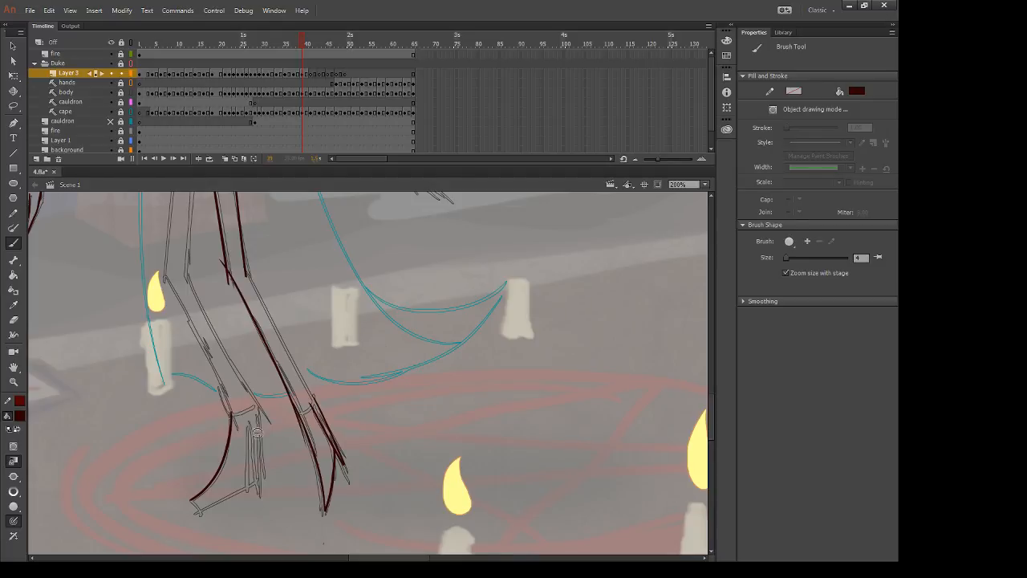
drag(291, 509, 381, 432)
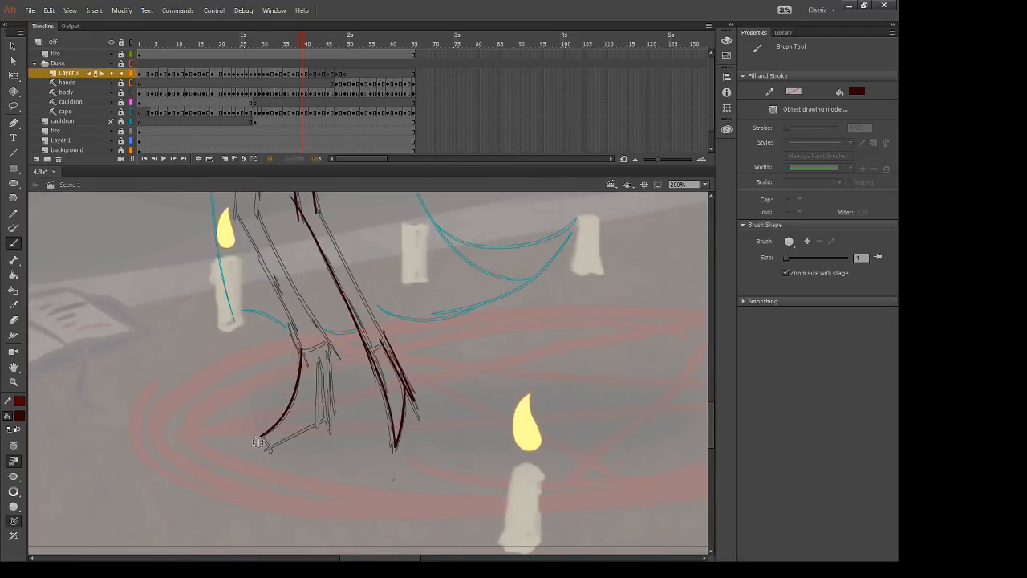
mouse_move(261, 436)
mouse_down()
mouse_move(278, 464)
mouse_move(273, 445)
mouse_move(331, 421)
mouse_up()
key(ctrl+z)
key(e)
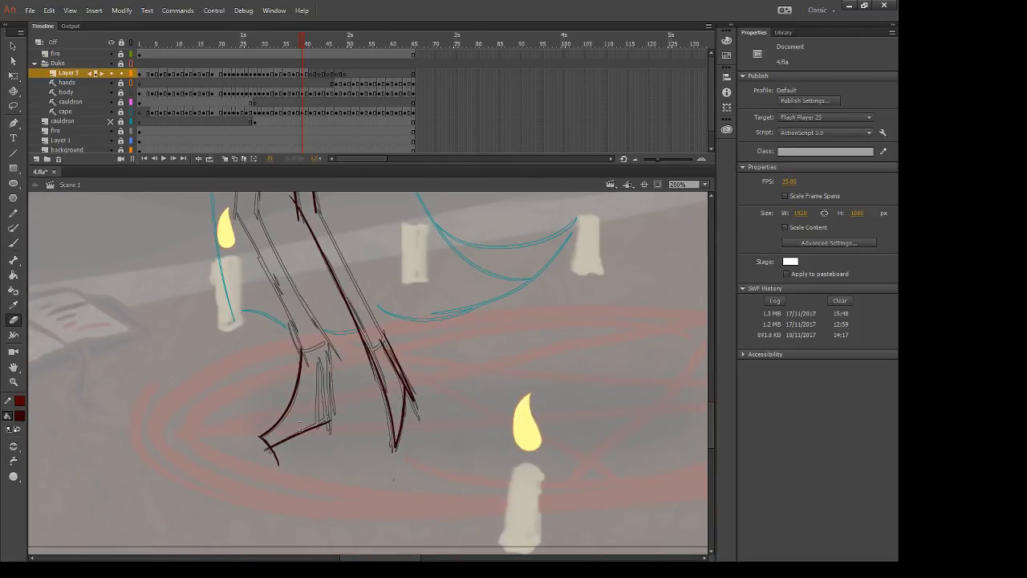
mouse_move(299, 455)
mouse_down()
mouse_move(264, 451)
mouse_move(281, 475)
mouse_up()
drag(340, 411, 327, 430)
Step: Ink the two inner lines of the left foot's narrow heel, redoing strokes, and erase the overshoot below the sole
key(b)
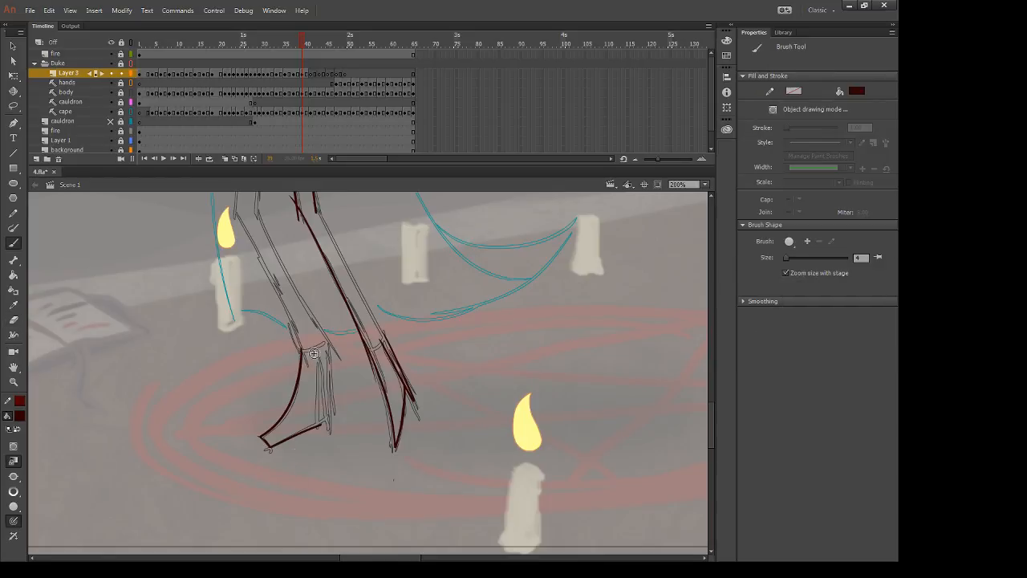
drag(323, 358, 321, 444)
key(comma)
key(period)
key(e)
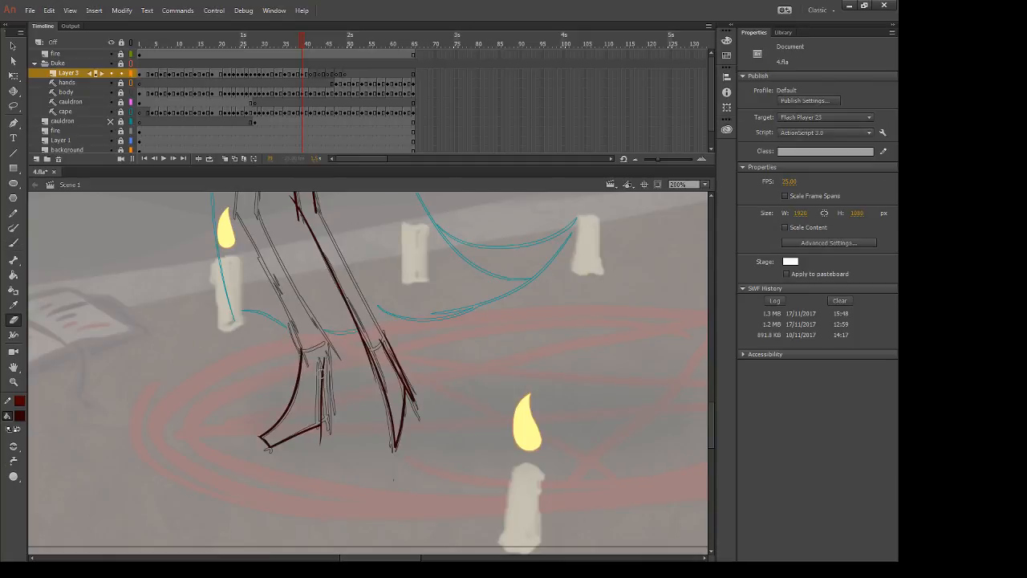
drag(325, 349, 323, 438)
key(b)
mouse_move(320, 358)
mouse_down()
mouse_move(319, 437)
mouse_move(324, 387)
mouse_move(328, 435)
mouse_up()
key(ctrl+z)
drag(320, 363, 327, 420)
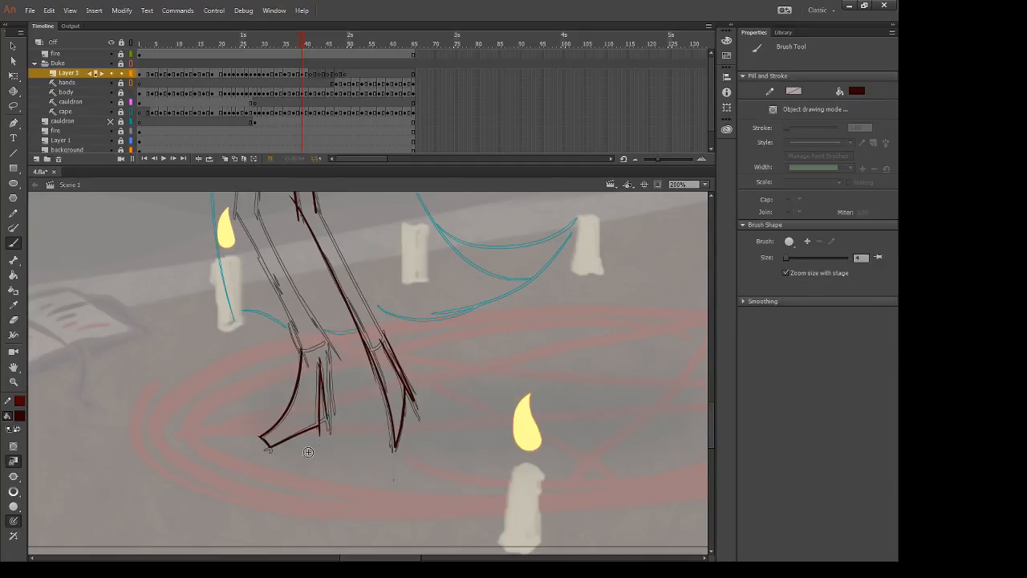
key(ctrl+z)
drag(319, 366, 327, 426)
key(ctrl+z)
drag(320, 372, 324, 432)
key(e)
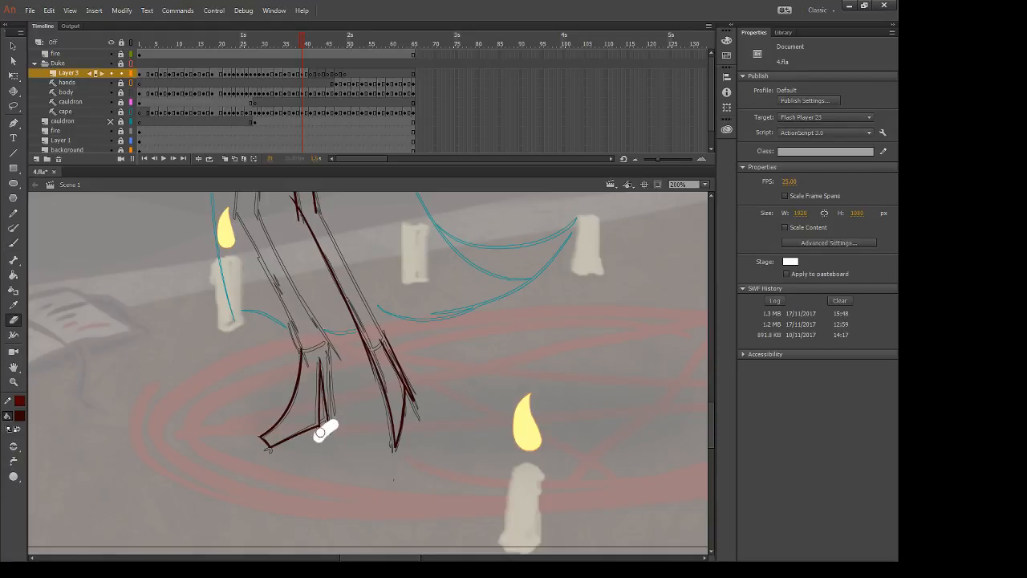
Step: Ink the outer edge of the left foot's heel from the ankle to the ground and trim its end
key(b)
drag(329, 347, 328, 446)
key(e)
drag(429, 296, 478, 343)
key(b)
Step: Check the previous frame, ink the ankle lines above both feet, and erase the crossing stroke end at the right knee
key(comma)
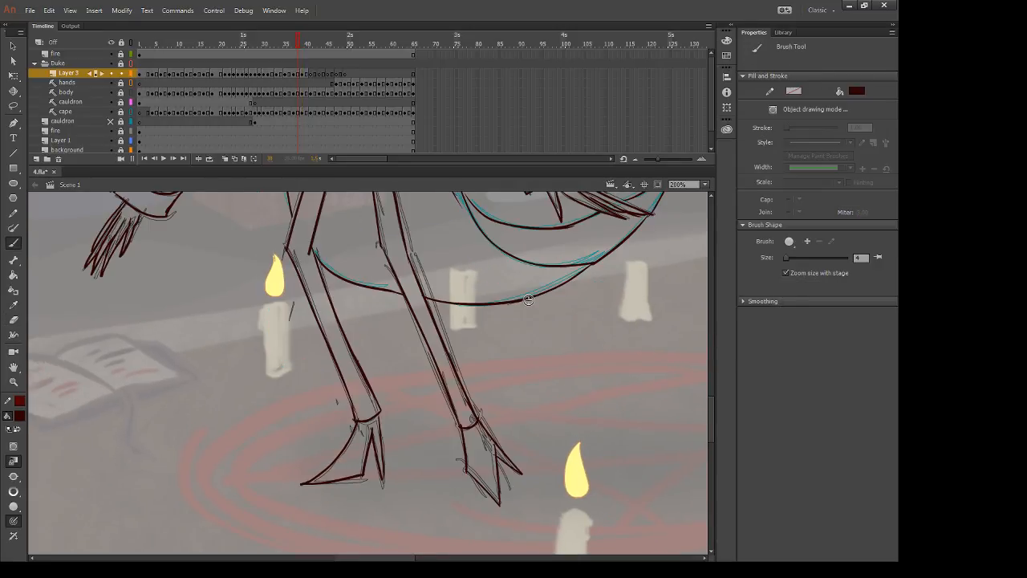
key(period)
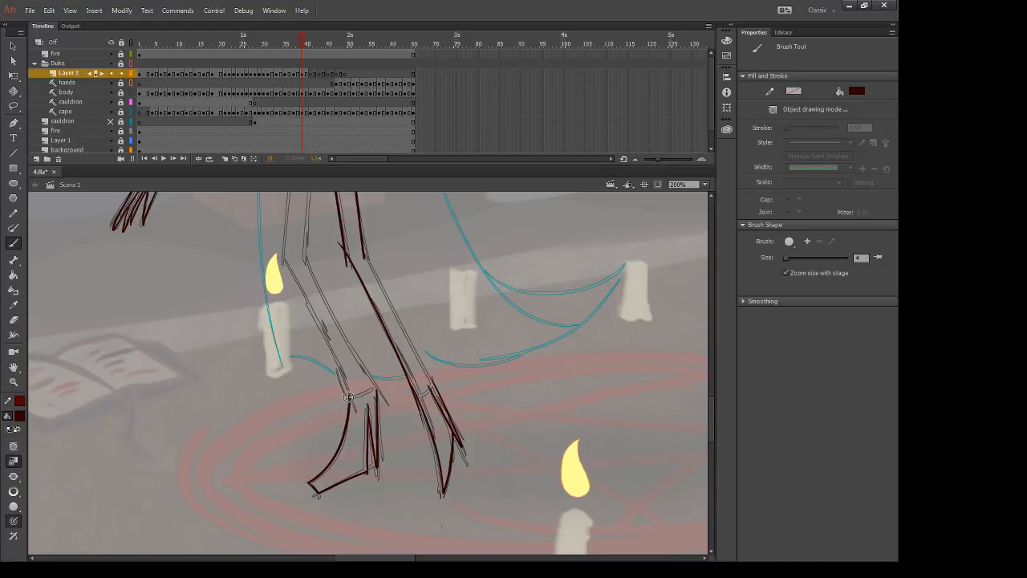
mouse_move(348, 397)
mouse_down()
mouse_move(425, 385)
mouse_move(415, 396)
mouse_up()
drag(418, 260, 419, 371)
key(e)
mouse_move(329, 334)
mouse_down()
mouse_move(344, 374)
mouse_move(328, 346)
mouse_up()
key(b)
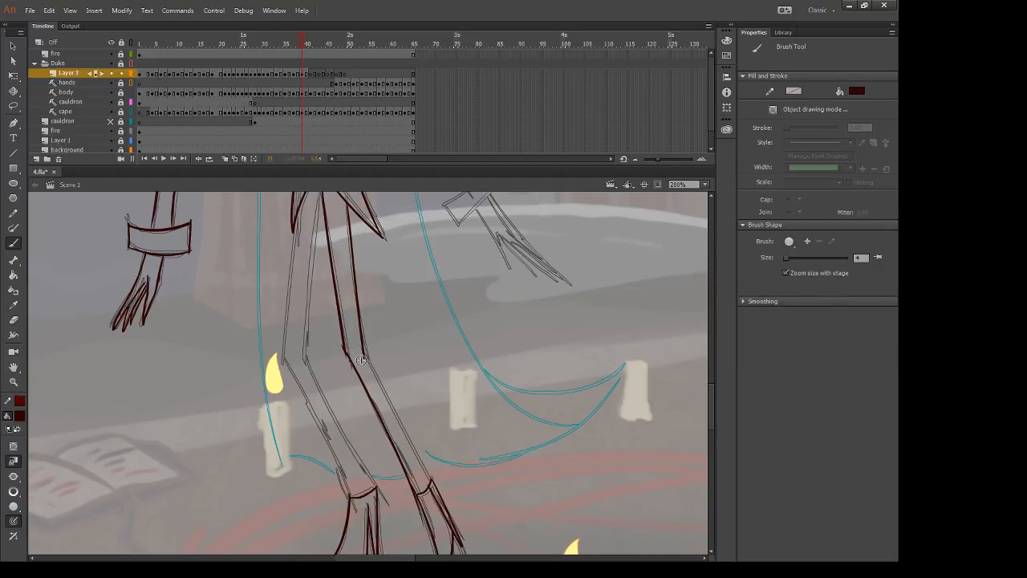
Step: Ink the outer edge of the right shin from the knee down to the ankle and erase its stray end
drag(362, 358, 431, 480)
drag(312, 232, 310, 279)
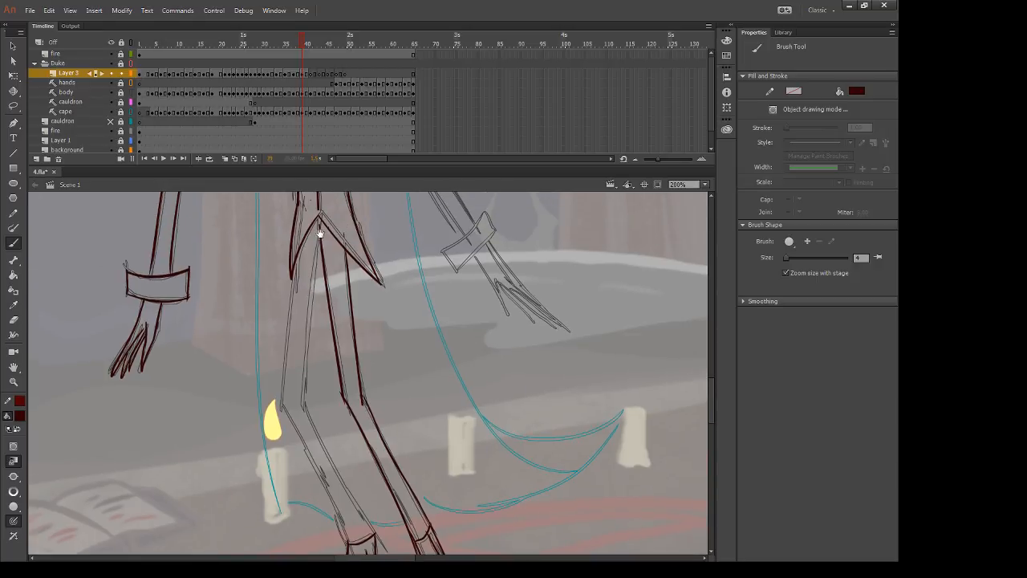
key(e)
key(b)
Step: Ink the inner edge of the left thigh from the crotch to the knee, redoing the stroke until it follows the sketch
key(ctrl+z)
drag(319, 240, 299, 422)
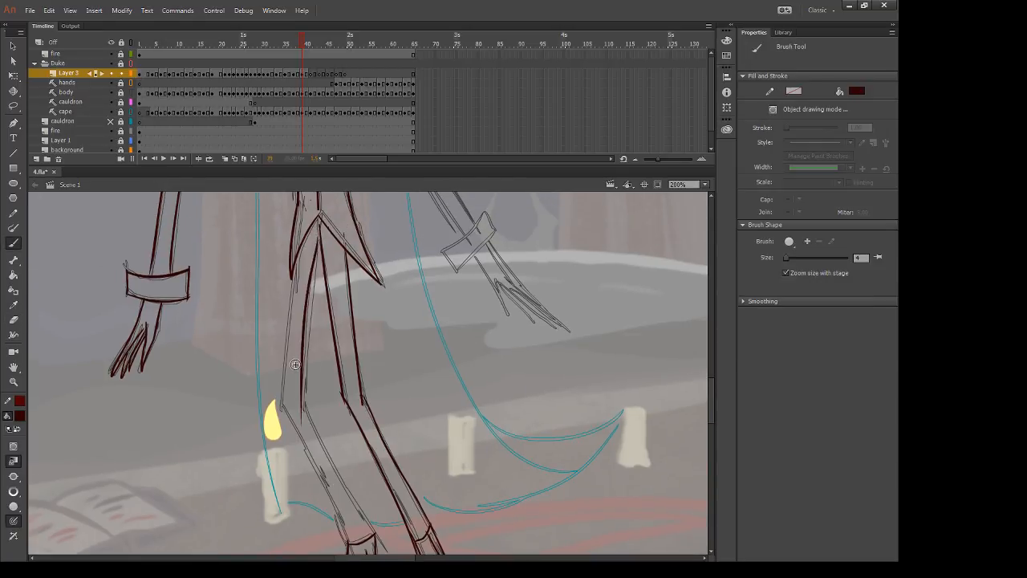
key(ctrl+z)
drag(321, 247, 302, 435)
key(ctrl+z)
drag(319, 243, 293, 438)
key(ctrl+z)
drag(318, 236, 289, 462)
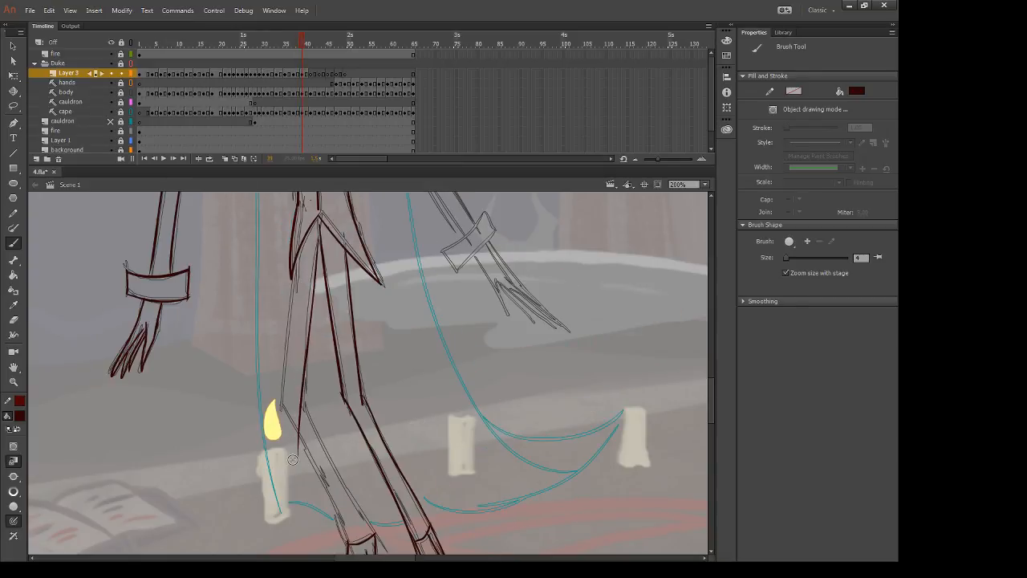
key(ctrl+z)
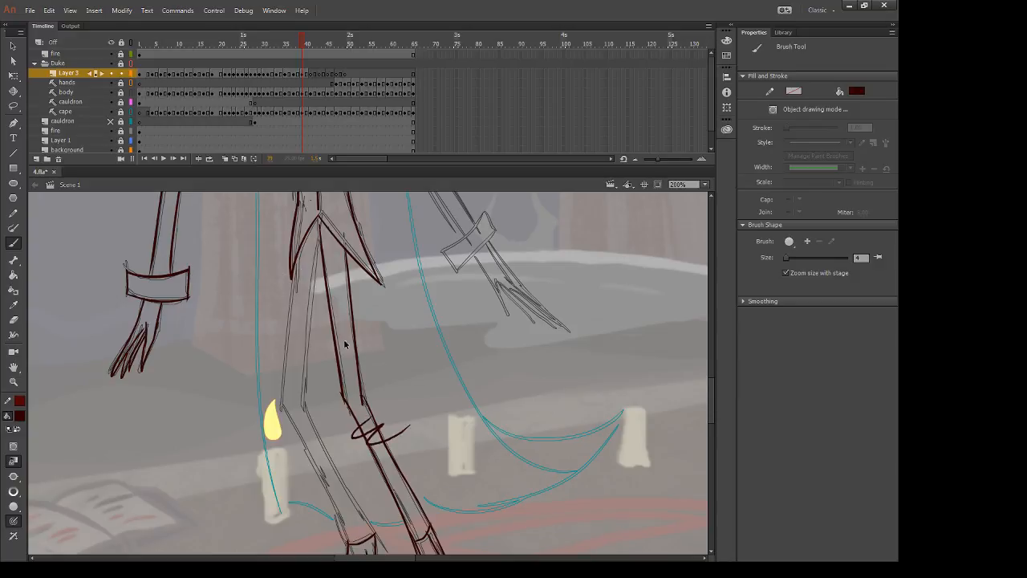
drag(319, 237, 292, 434)
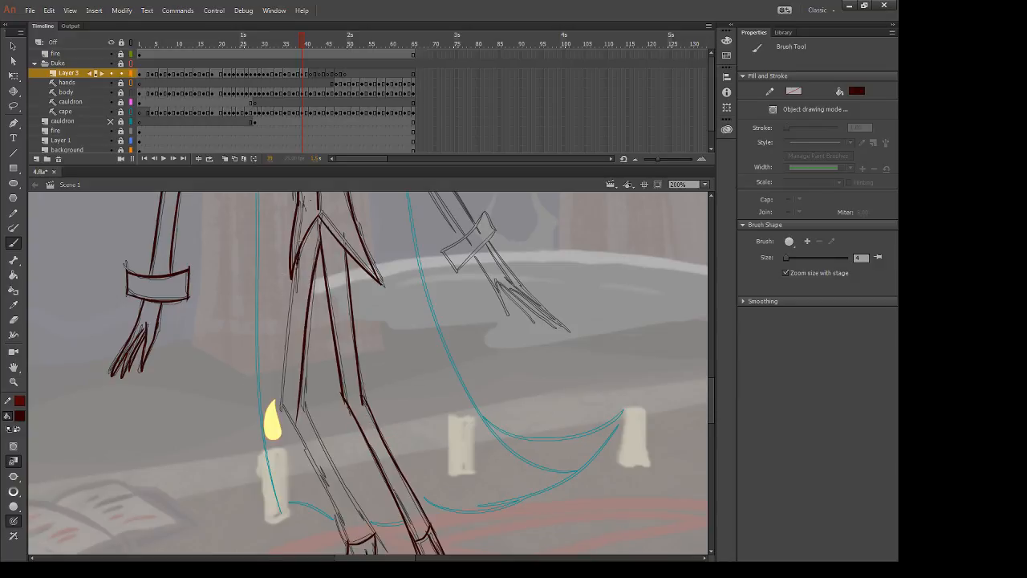
Step: Ink the outer edge of the left thigh down to the knee and erase the stroke ends overshooting there
drag(298, 258, 276, 487)
mouse_move(300, 443)
mouse_down()
mouse_move(258, 335)
mouse_move(240, 319)
mouse_move(233, 399)
mouse_up()
key(e)
key(b)
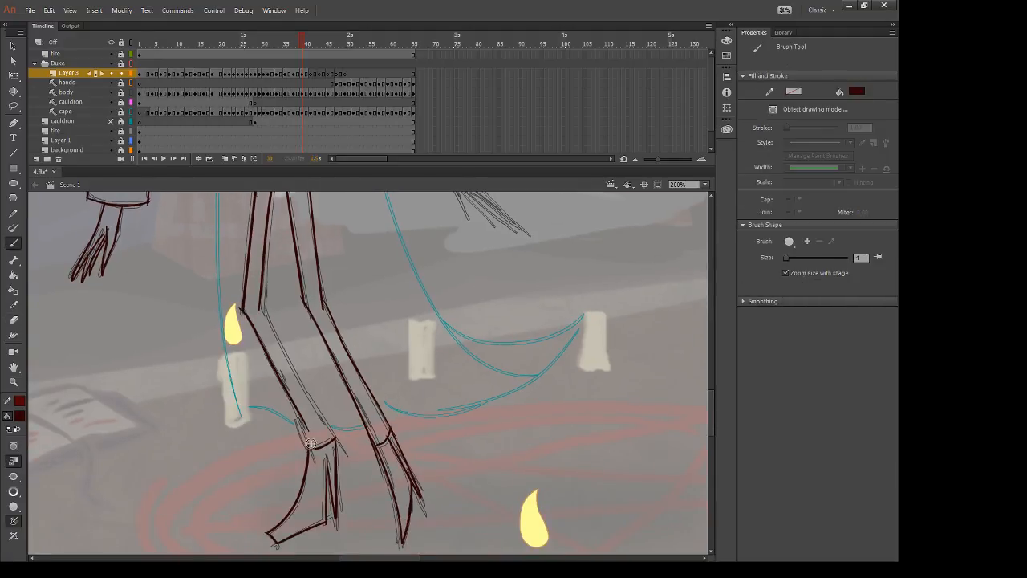
Step: Ink the outer and inner edges of the left shin from the knee to the ankle, redoing the outer stroke
drag(245, 312, 269, 368)
key(ctrl+z)
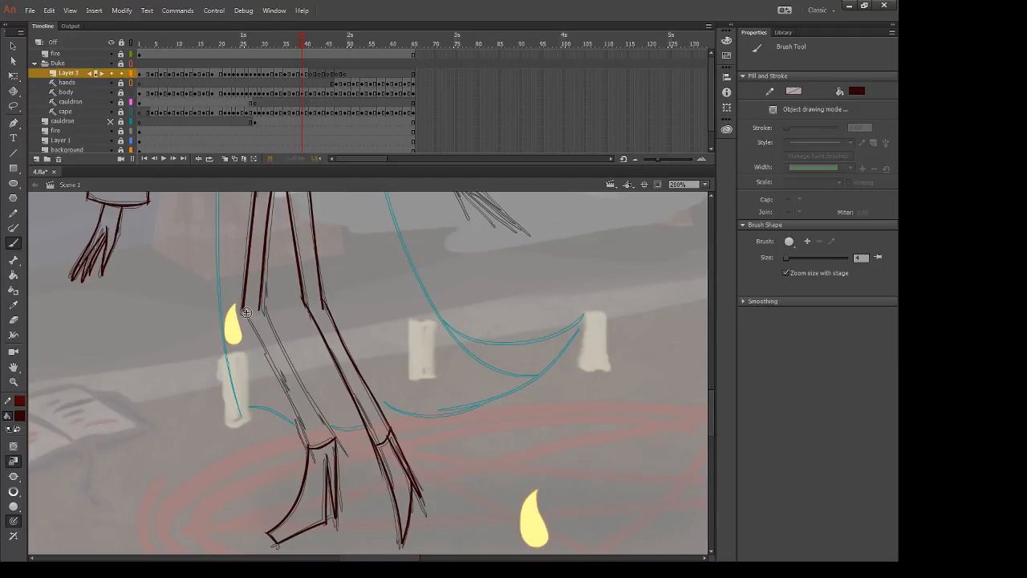
drag(241, 309, 298, 437)
key(ctrl+z)
drag(243, 309, 308, 446)
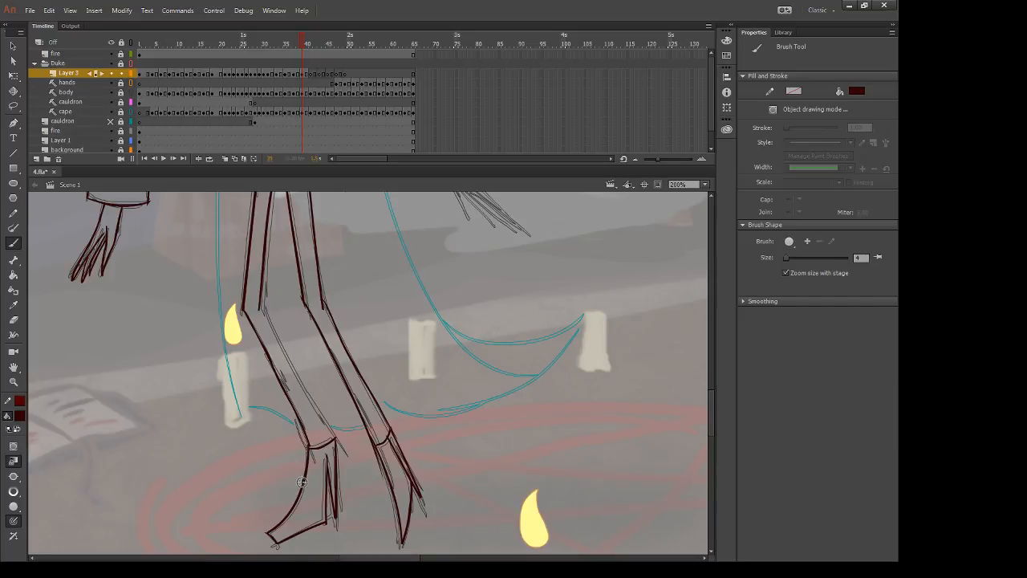
drag(354, 487, 441, 449)
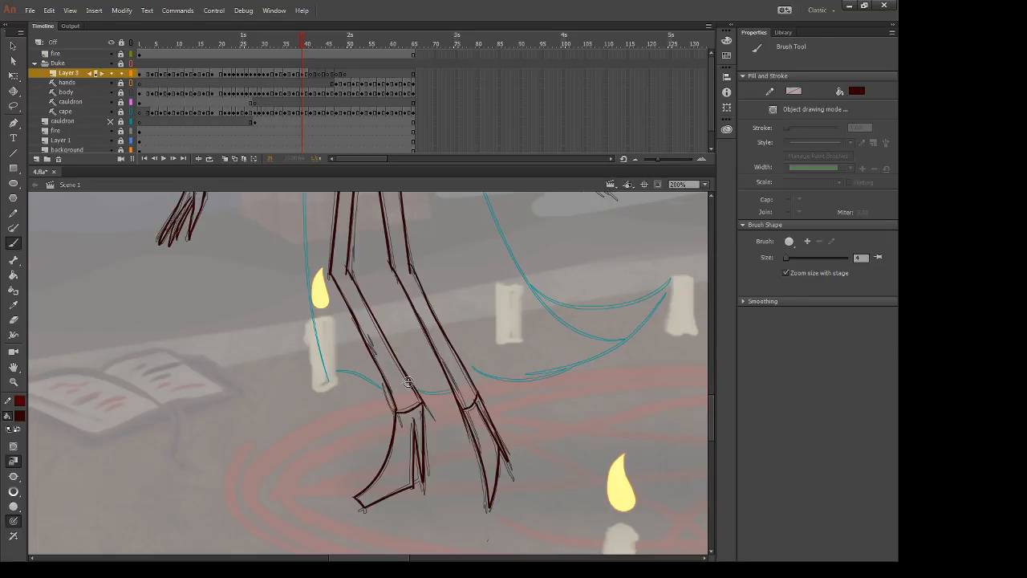
drag(367, 321, 391, 422)
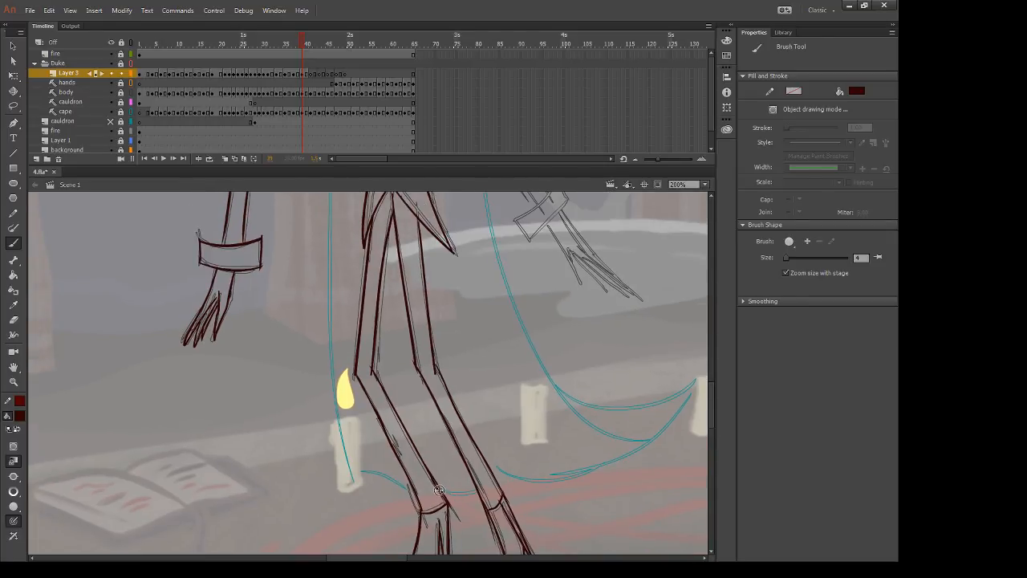
Step: Ink the short cape hem curve between the two shins, redoing the stroke and erasing its overshooting ends
key(e)
key(b)
drag(433, 480, 449, 506)
drag(426, 470, 455, 524)
key(ctrl+z)
mouse_move(424, 468)
mouse_down()
mouse_move(455, 510)
mouse_move(474, 484)
mouse_up()
key(e)
key(b)
key(ctrl+z)
drag(393, 510, 360, 475)
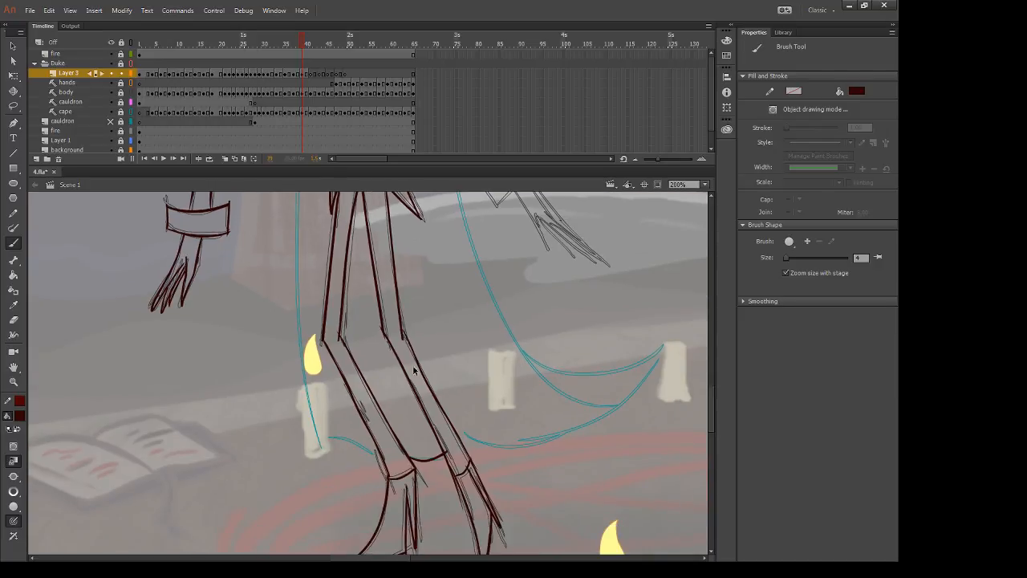
key(ctrl+z)
key(alt+Tab)
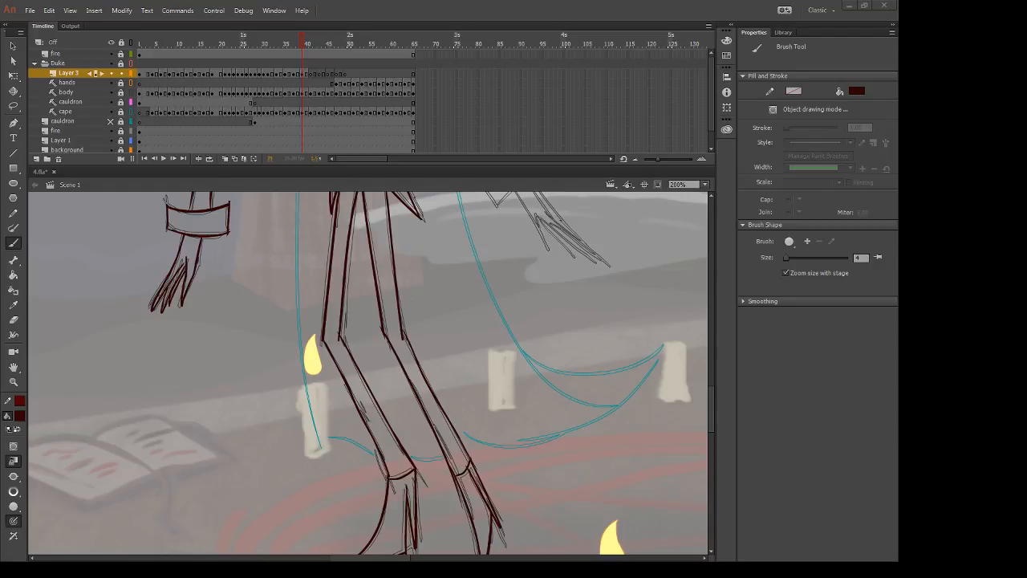
key(alt+Tab)
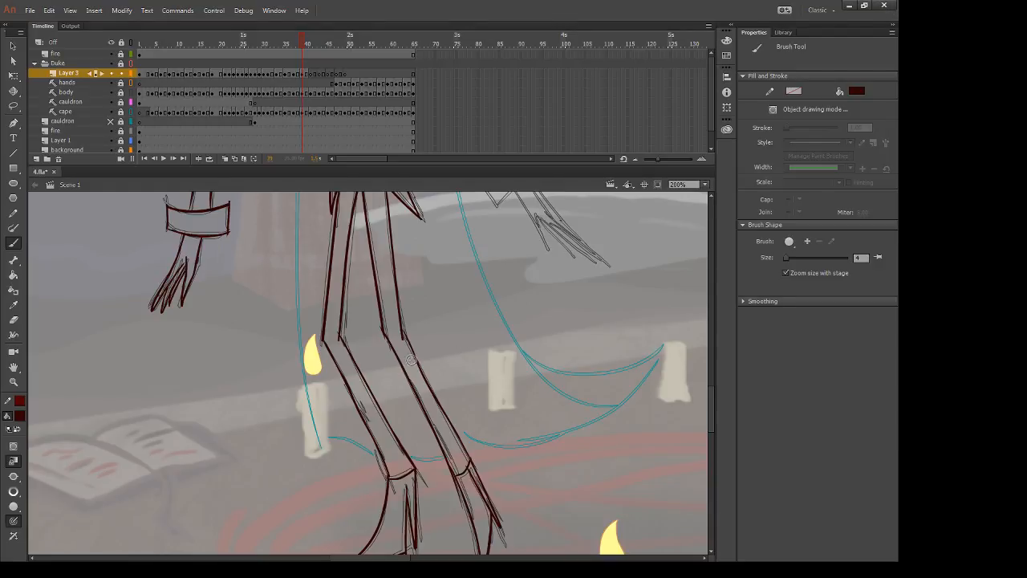
drag(403, 456, 443, 451)
key(ctrl+z)
key(e)
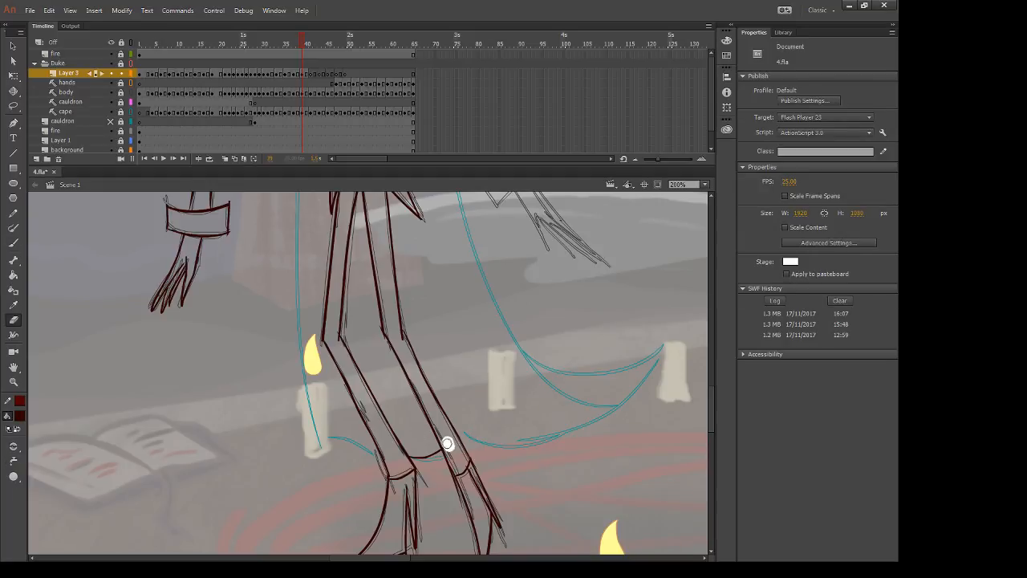
key(b)
Step: Ink the wavy cape hem beside the left shin and the long hem curve sweeping out from the right shin
mouse_move(377, 454)
mouse_down()
mouse_move(309, 470)
mouse_move(379, 454)
mouse_up()
key(ctrl+z)
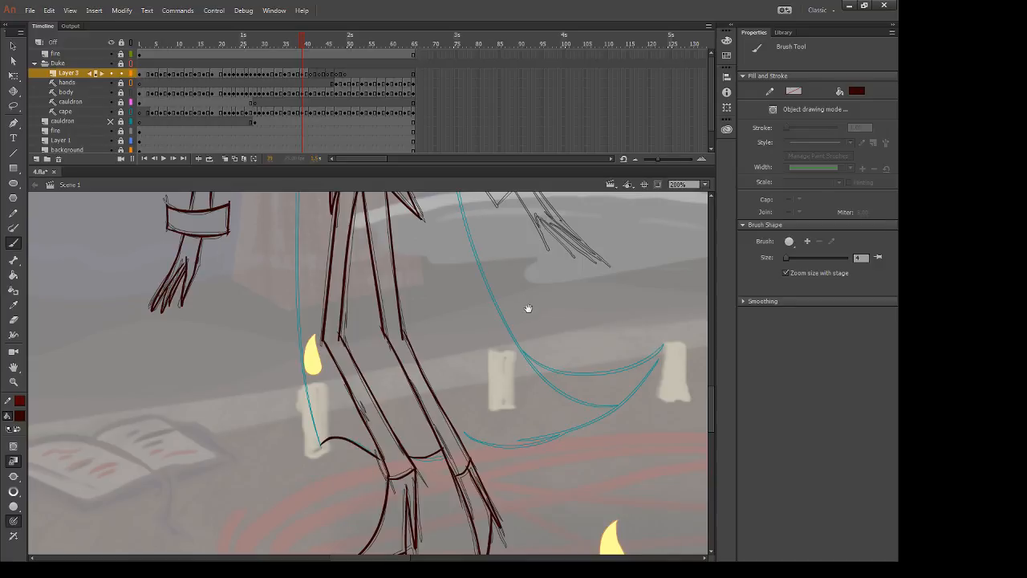
drag(508, 361, 382, 397)
drag(338, 479, 456, 463)
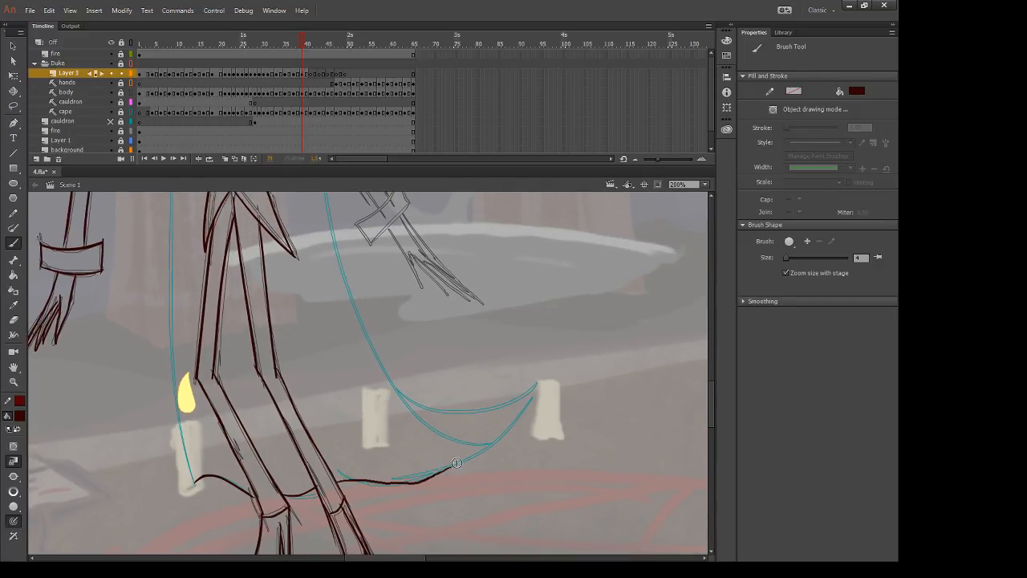
key(ctrl+z)
drag(338, 480, 493, 439)
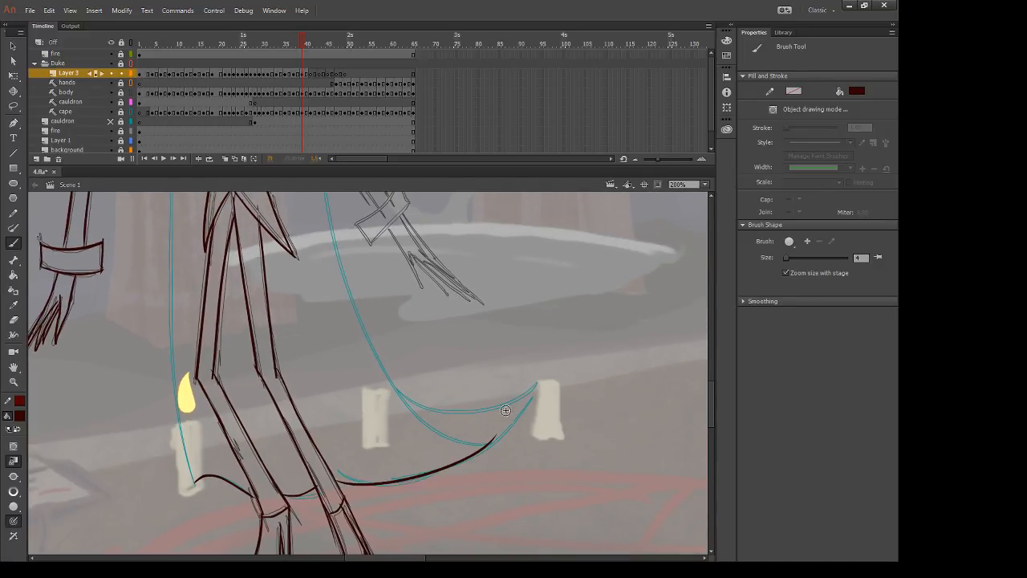
Step: Ink the hem's rising end up to the cape's pointed tip, redoing strokes and erasing the overlap where they join
drag(536, 386, 480, 446)
key(ctrl+z)
drag(536, 387, 480, 447)
key(ctrl+z)
drag(535, 388, 480, 447)
key(ctrl+z)
key(e)
drag(493, 431, 494, 430)
key(b)
drag(536, 383, 477, 454)
Step: Ink the sagging upper curve of the cape's fold, from the long right edge to the pointed tip
mouse_move(451, 394)
mouse_down()
mouse_move(429, 436)
mouse_move(520, 437)
mouse_up()
key(ctrl+z)
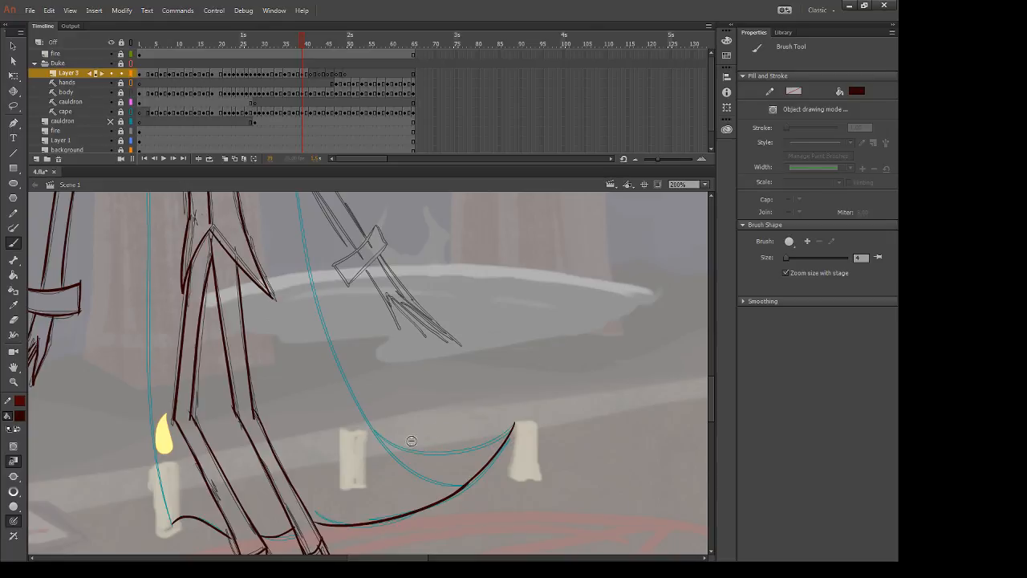
mouse_move(367, 428)
mouse_down()
mouse_move(394, 448)
mouse_move(526, 386)
mouse_up()
key(ctrl+z)
mouse_move(368, 427)
mouse_down()
mouse_move(481, 446)
mouse_move(521, 409)
mouse_up()
key(ctrl+z)
mouse_move(369, 428)
mouse_down()
mouse_move(400, 446)
mouse_move(493, 442)
mouse_move(514, 427)
mouse_up()
key(ctrl+z)
mouse_move(374, 433)
mouse_down()
mouse_move(436, 455)
mouse_move(513, 425)
mouse_up()
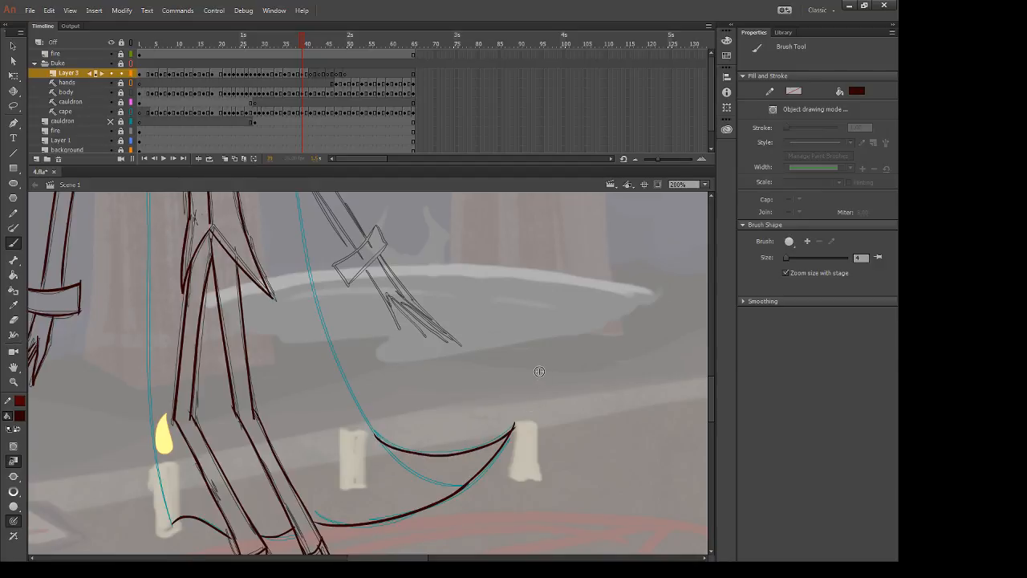
Step: Ink the cape's long right edge from the forearm down toward the fold, redoing the stroke until it fits the sketch
key(space)
drag(509, 366, 506, 442)
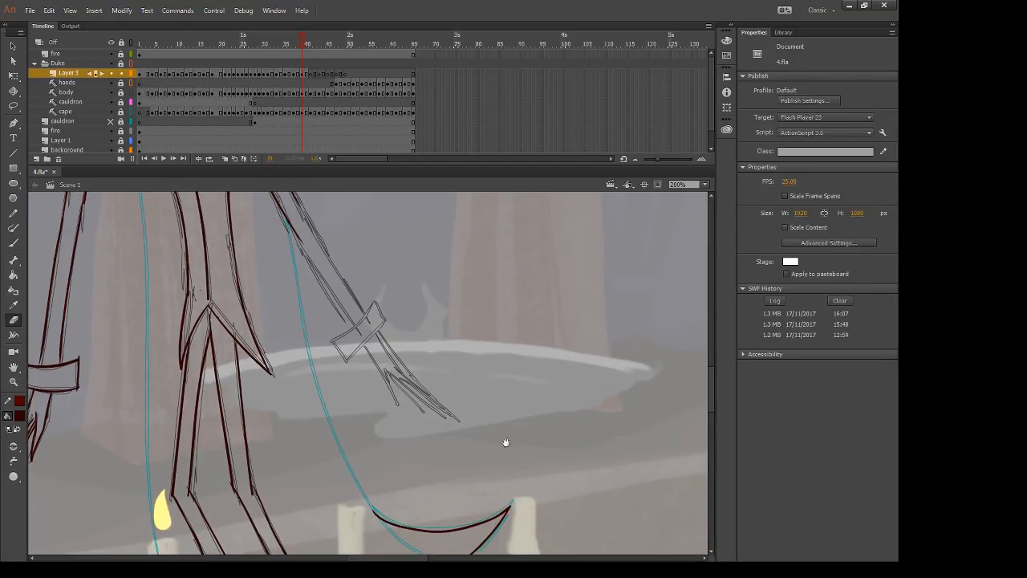
key(b)
drag(287, 222, 336, 456)
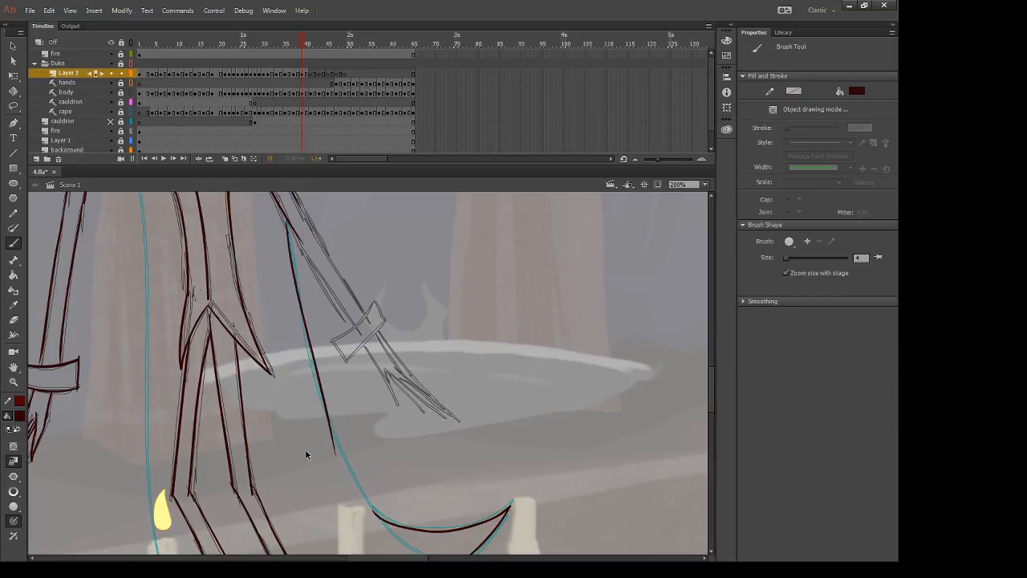
key(ctrl+z)
drag(286, 216, 345, 454)
key(ctrl+z)
mouse_move(287, 219)
mouse_down()
mouse_move(317, 394)
mouse_move(346, 491)
mouse_move(297, 282)
mouse_move(351, 495)
mouse_up()
key(ctrl+z)
key(space)
mouse_move(316, 420)
mouse_down()
mouse_move(284, 407)
mouse_move(261, 418)
mouse_up()
key(ctrl+z)
mouse_move(233, 222)
mouse_down()
mouse_move(261, 382)
mouse_move(318, 520)
mouse_up()
key(ctrl+z)
mouse_move(234, 222)
mouse_down()
mouse_move(270, 421)
mouse_move(342, 542)
mouse_up()
Step: Erase the lower stretch of the cape's right edge, keeping the inked part beside the hand
key(space)
drag(335, 503, 283, 428)
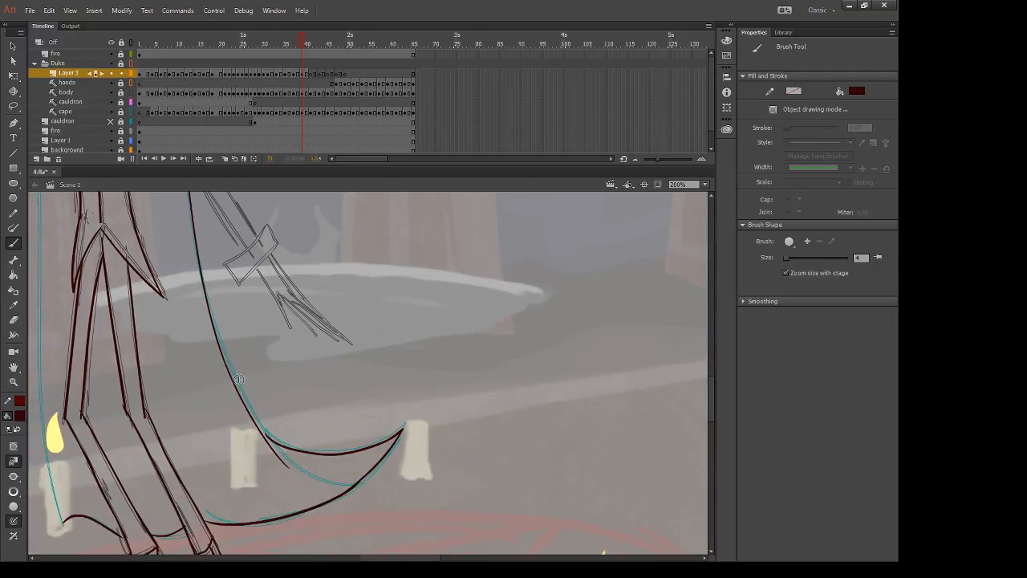
key(e)
drag(213, 335, 273, 461)
key(b)
key(ctrl+z)
key(e)
drag(248, 421, 244, 397)
Step: Ink the lower stretch of the cape's right edge past the fold to the hem, redoing it until the curve is smooth
key(b)
drag(213, 321, 270, 445)
key(ctrl+z)
drag(212, 324, 279, 458)
key(ctrl+z)
drag(212, 324, 274, 441)
key(ctrl+z)
drag(212, 324, 299, 480)
key(ctrl+z)
mouse_move(212, 324)
mouse_down()
mouse_move(249, 415)
mouse_move(345, 498)
mouse_up()
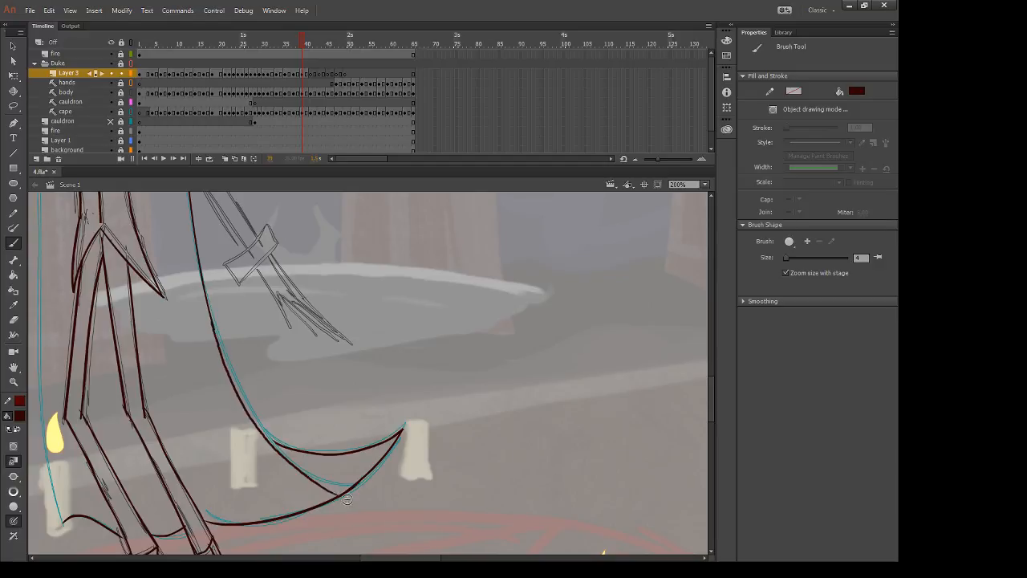
key(ctrl+z)
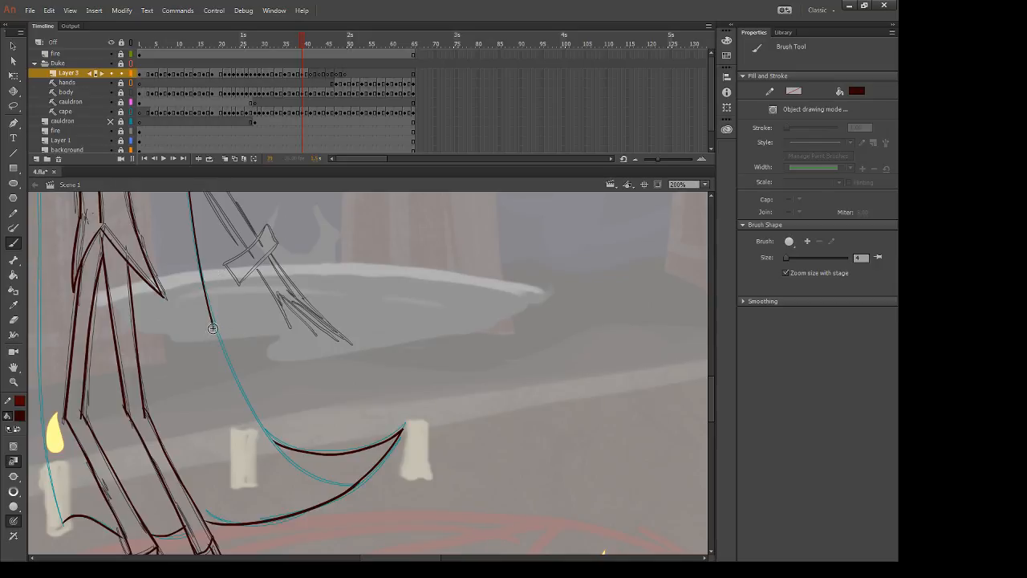
drag(213, 327, 321, 483)
key(ctrl+z)
drag(213, 325, 288, 464)
key(ctrl+z)
mouse_move(213, 323)
mouse_down()
mouse_move(266, 436)
mouse_move(367, 498)
mouse_up()
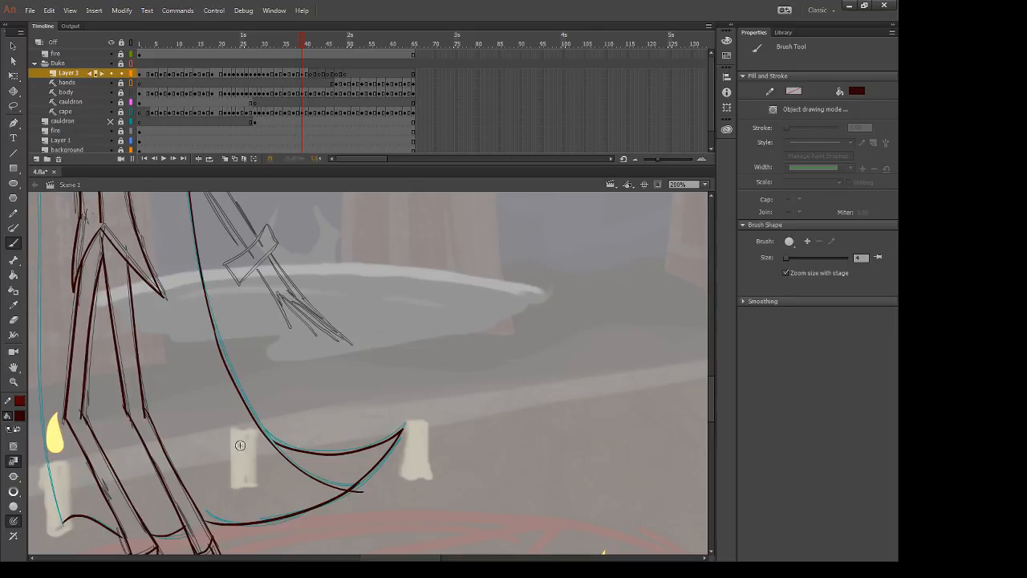
key(ctrl+z)
mouse_move(213, 323)
mouse_down()
mouse_move(250, 414)
mouse_move(298, 466)
mouse_move(353, 486)
mouse_up()
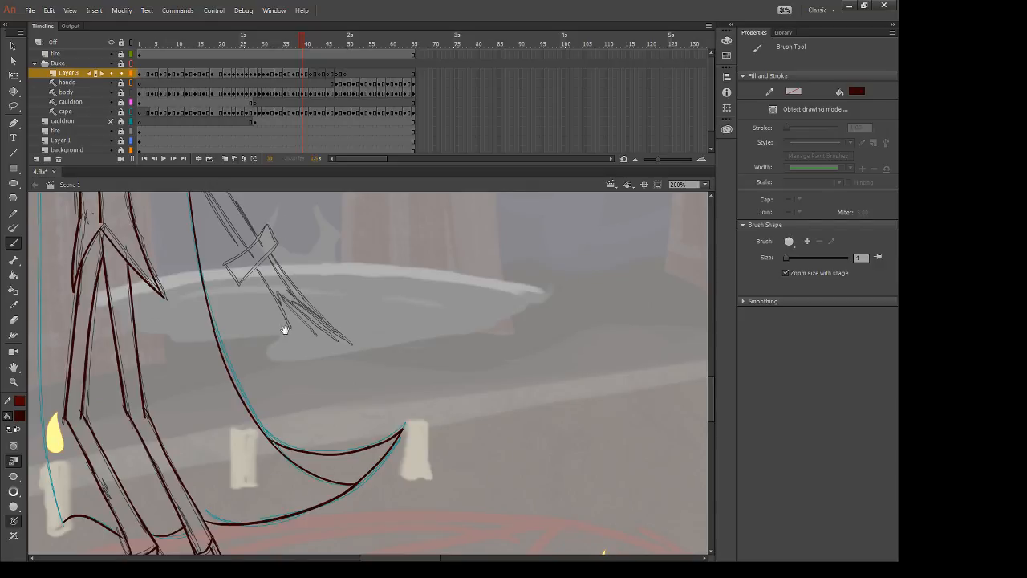
Step: Check the previous frame, ink the outline of the right sleeve's cuff, and erase the overshooting stroke end
mouse_move(285, 330)
mouse_down()
mouse_move(477, 486)
mouse_move(491, 479)
mouse_up()
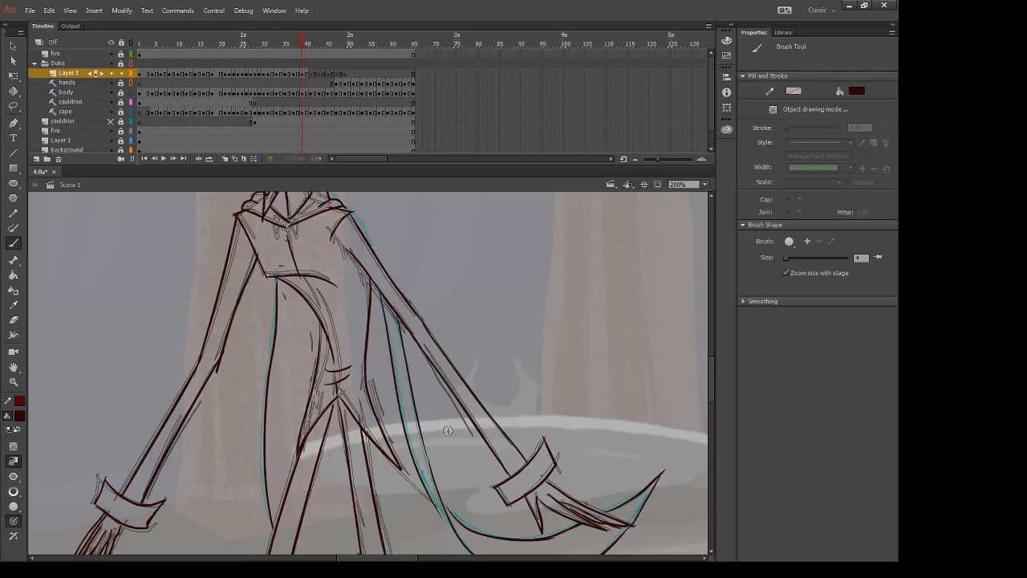
key(.)
mouse_move(463, 377)
mouse_down()
mouse_move(425, 420)
mouse_move(440, 443)
mouse_up()
mouse_move(466, 373)
mouse_down()
mouse_move(465, 427)
mouse_move(478, 397)
mouse_move(439, 437)
mouse_up()
key(e)
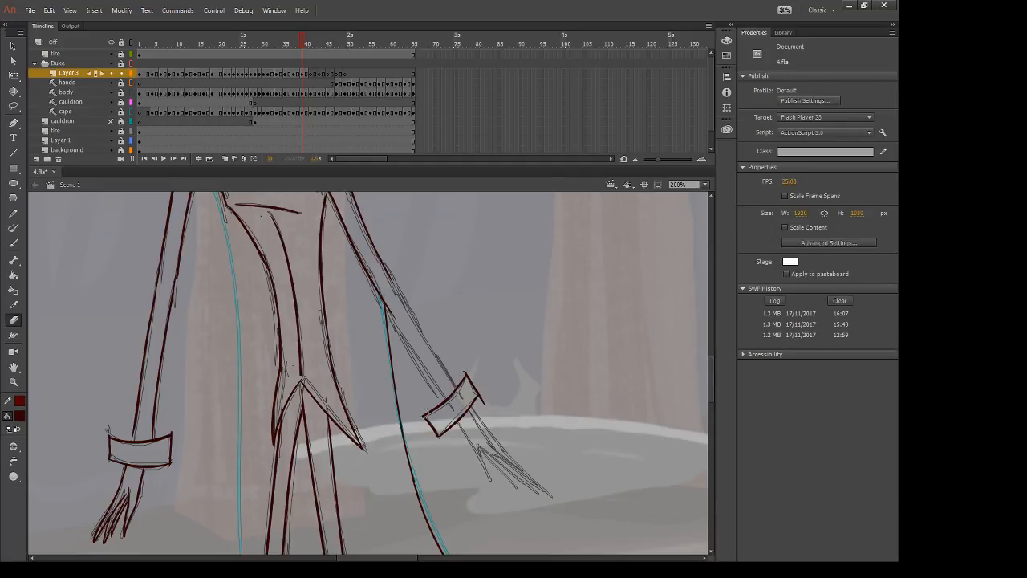
mouse_move(487, 409)
mouse_down()
mouse_move(486, 390)
mouse_move(482, 398)
mouse_up()
drag(542, 423, 441, 403)
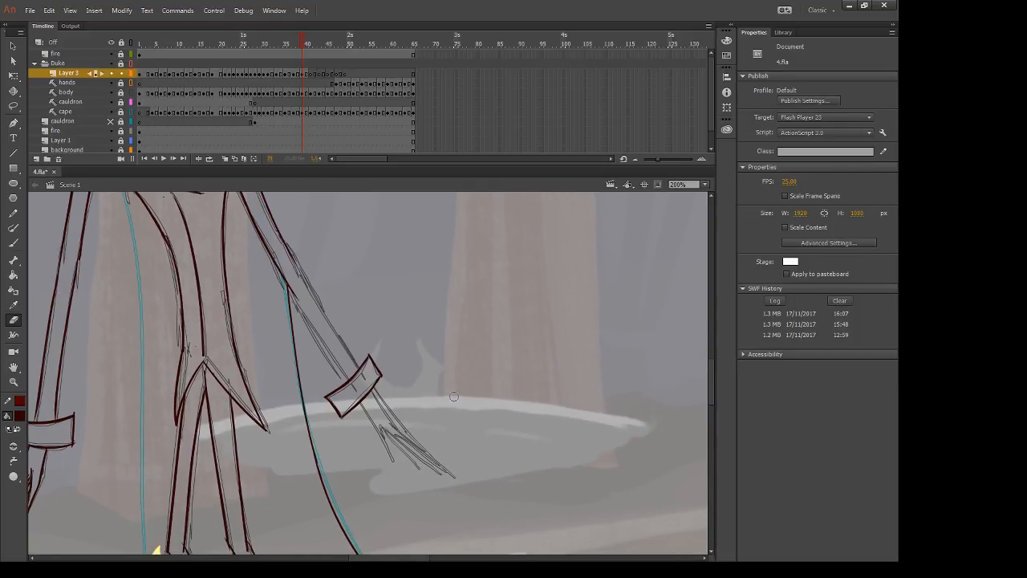
Step: Compare the right hand with the previous frame, and ink the hand's lower edge and the narrow pointed first finger
key(comma)
key(period)
key(comma)
key(period)
key(b)
drag(366, 406, 391, 477)
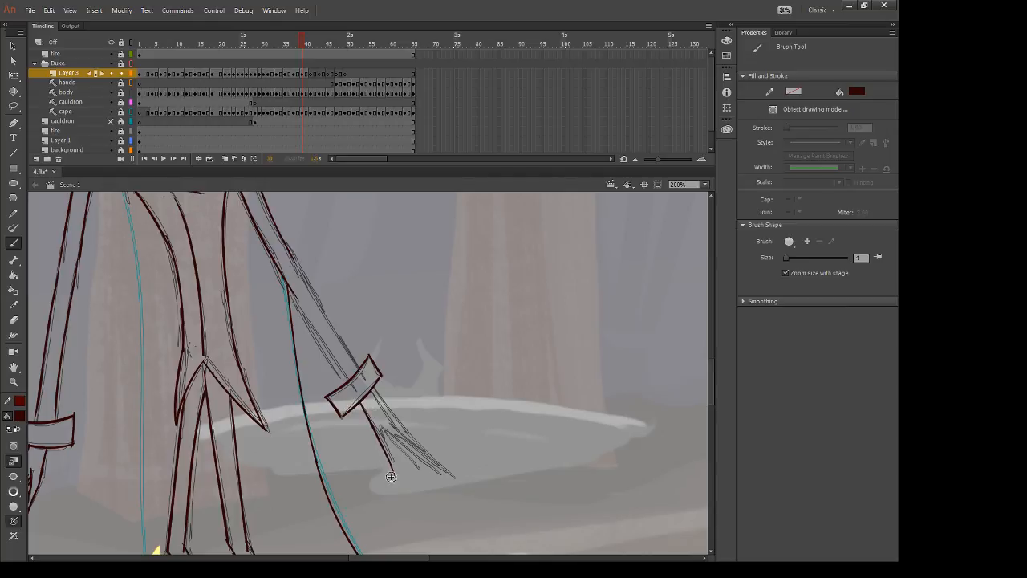
key(ctrl+z)
drag(360, 403, 396, 481)
drag(381, 419, 393, 469)
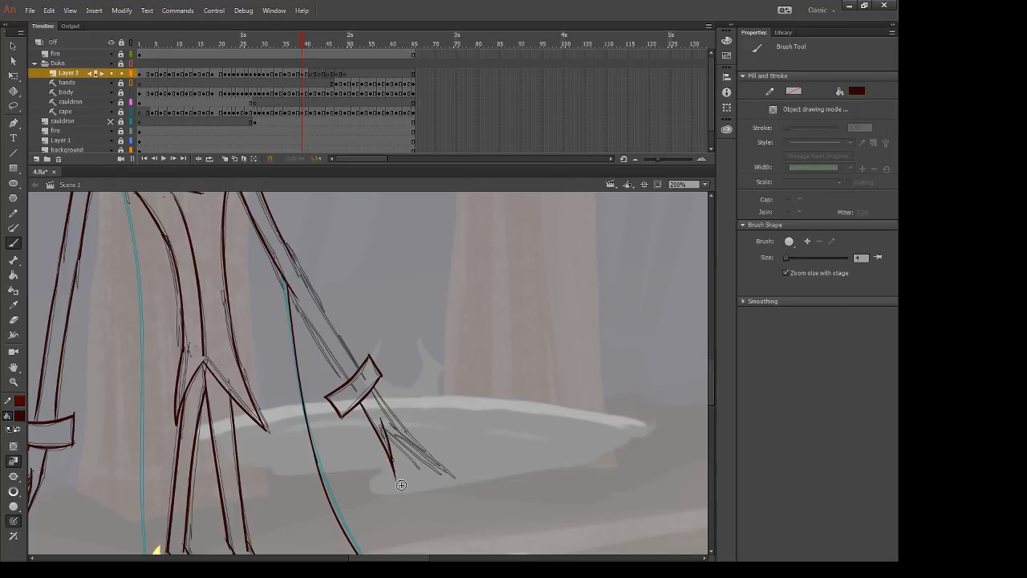
Step: Ink both edges of the right hand's long pointed finger, and erase the overshooting tips of the inked fingers
drag(383, 426, 465, 486)
key(ctrl+z)
key(e)
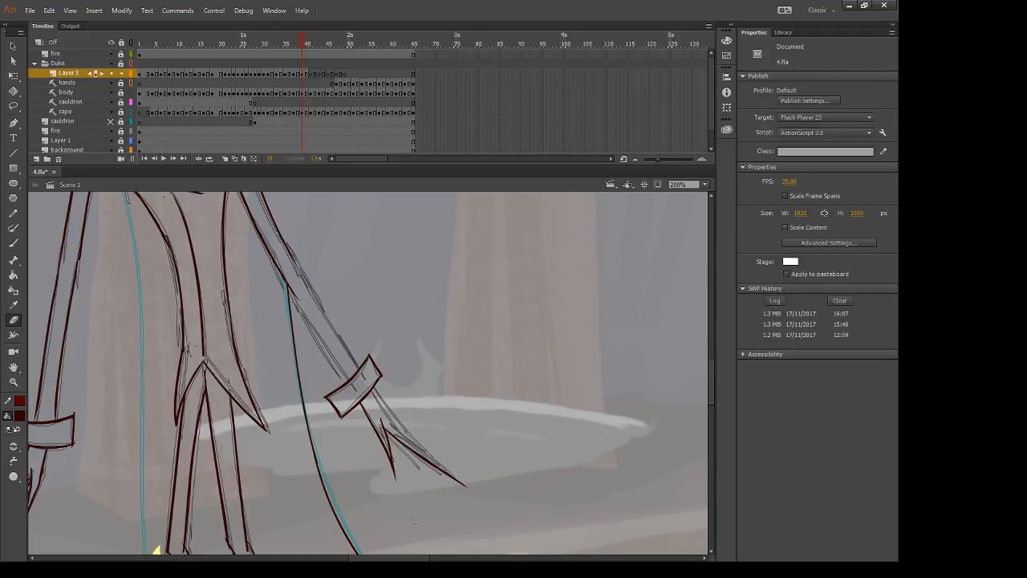
key(b)
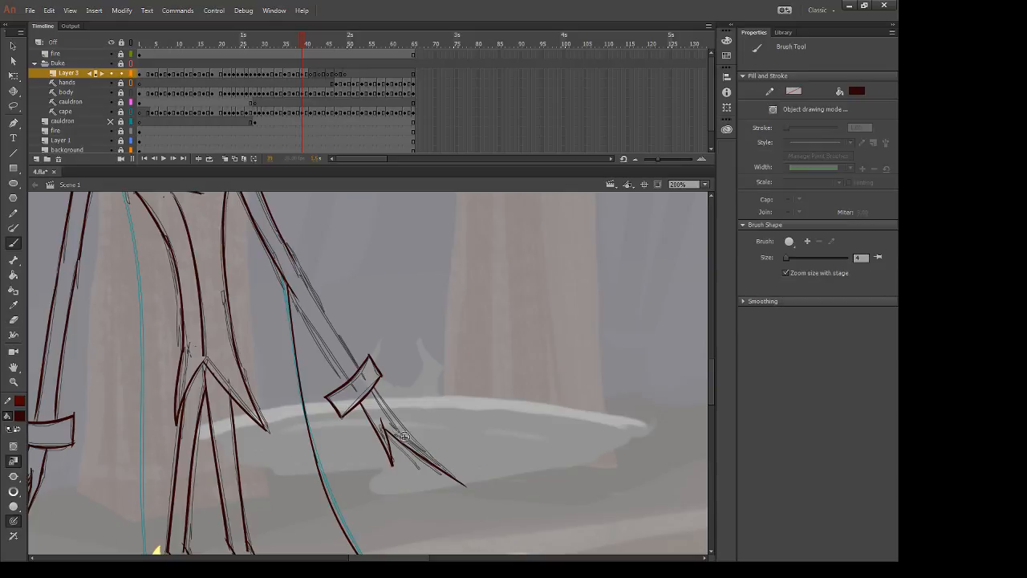
drag(400, 433, 464, 485)
key(ctrl+z)
drag(397, 430, 465, 482)
key(e)
mouse_move(455, 469)
mouse_down()
mouse_move(474, 487)
mouse_move(442, 449)
mouse_move(473, 489)
mouse_move(458, 486)
mouse_up()
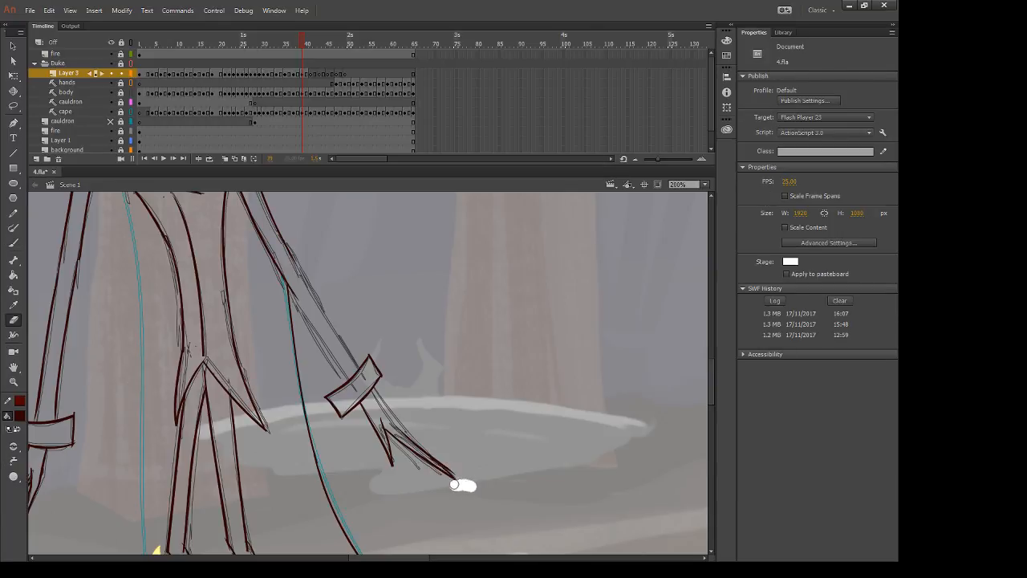
key(b)
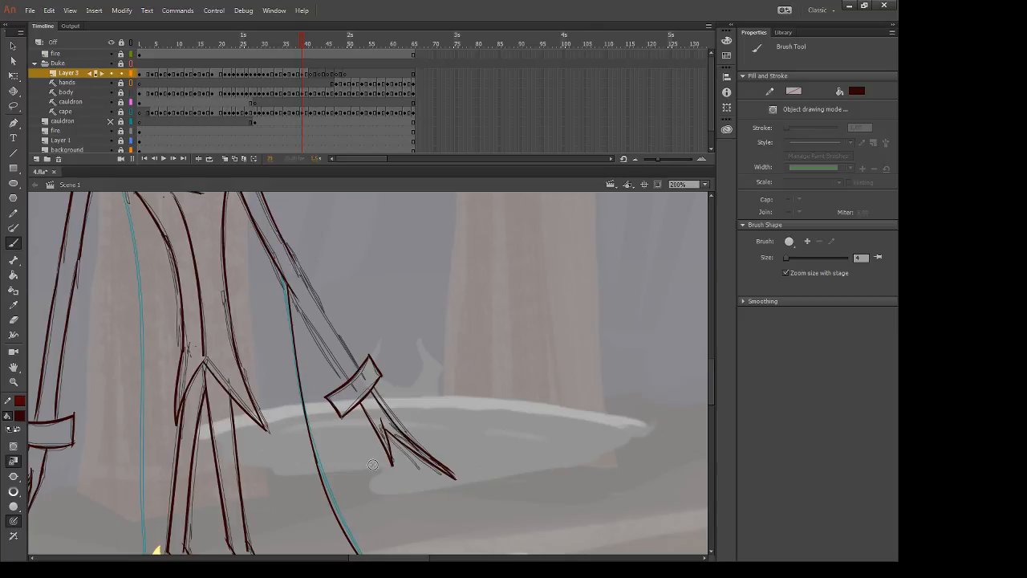
Step: Ink the lower edge of the right forearm from the elbow to the cuff, redoing the stroke until it is clean
mouse_move(425, 454)
mouse_down()
mouse_move(445, 465)
mouse_move(423, 554)
mouse_up()
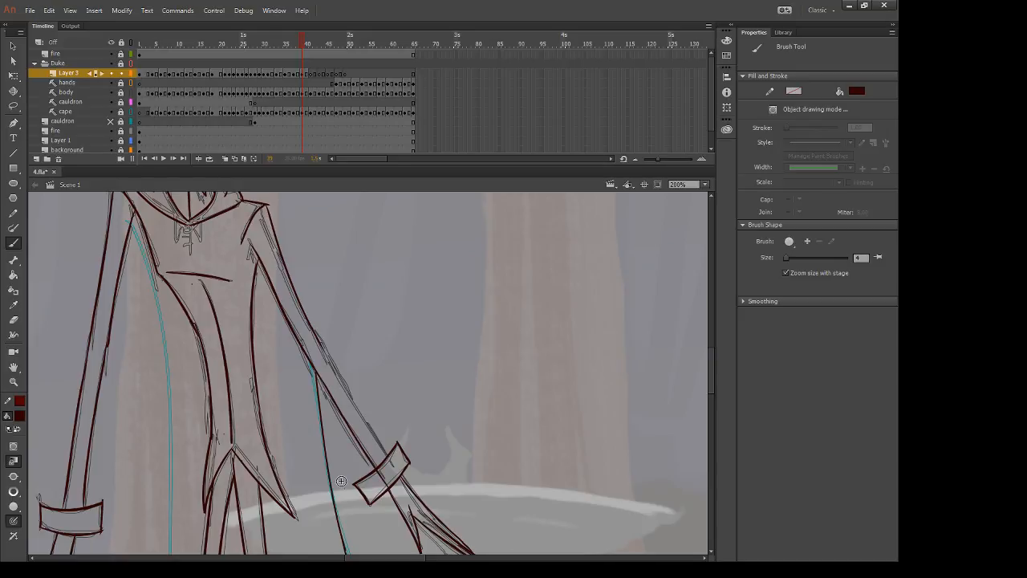
key(ctrl+z)
drag(315, 372, 386, 483)
key(ctrl+z)
drag(311, 367, 374, 468)
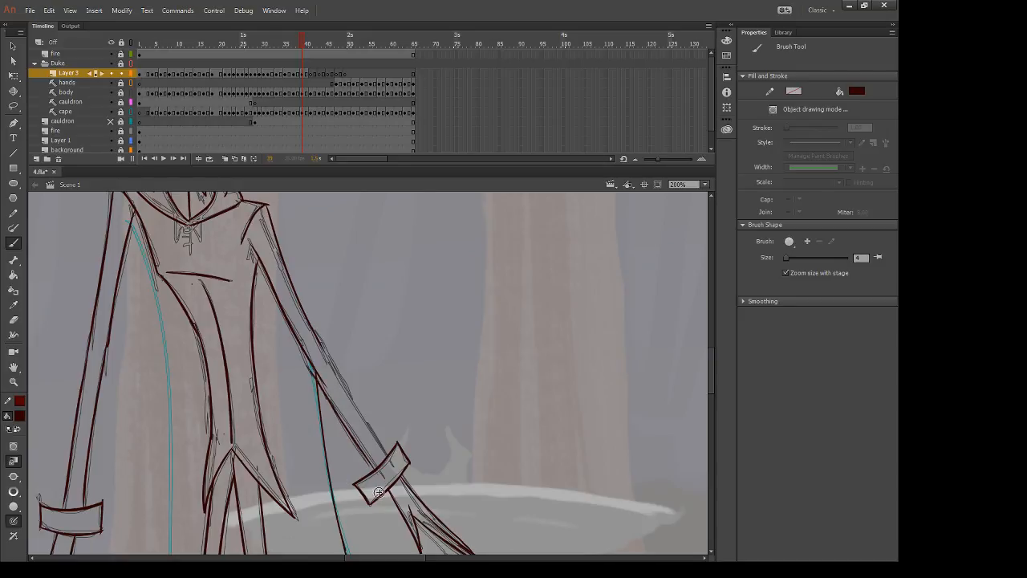
key(ctrl+z)
drag(312, 368, 374, 469)
key(ctrl+z)
key(m)
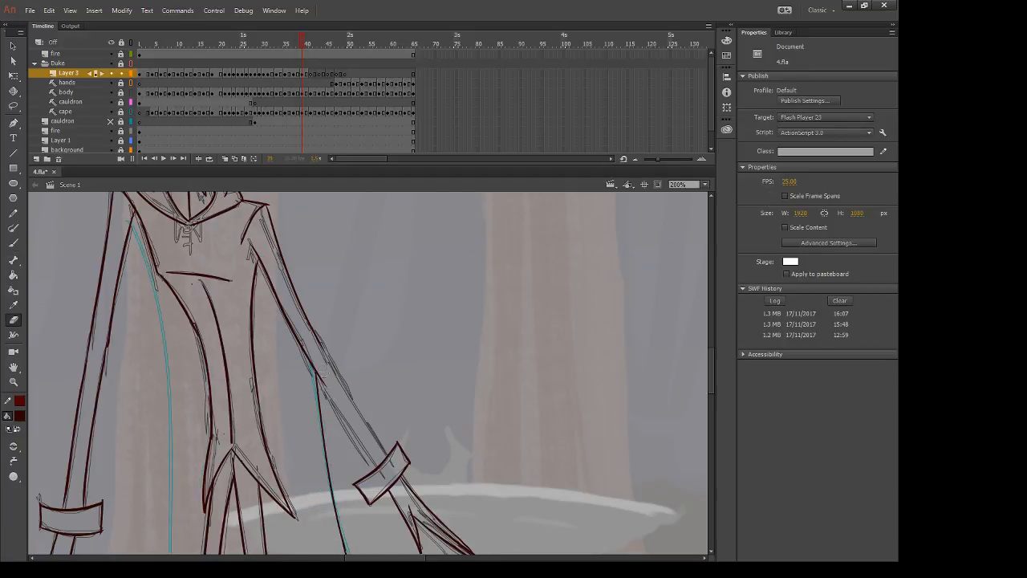
key(b)
drag(307, 367, 374, 474)
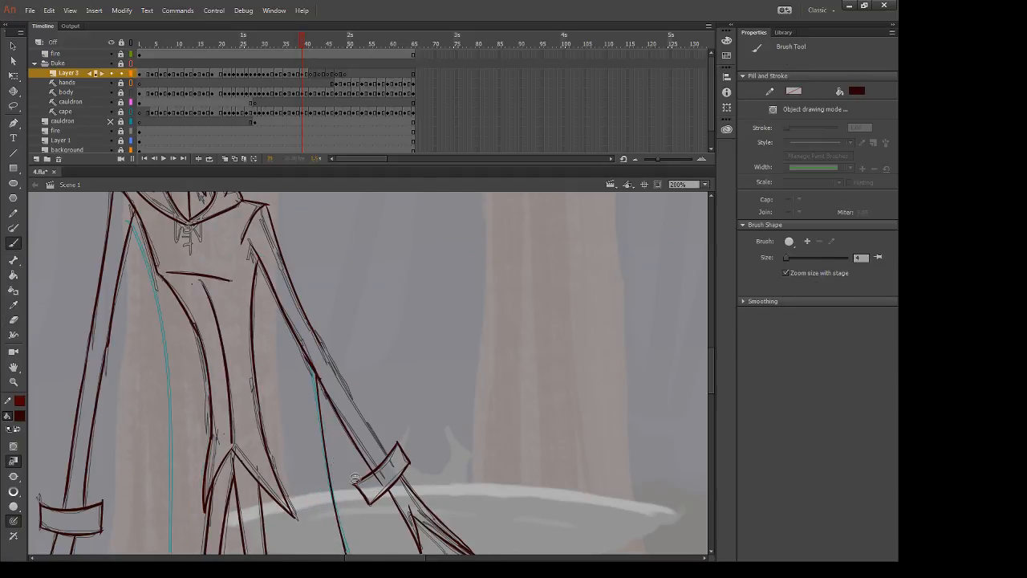
key(ctrl+z)
drag(313, 369, 372, 466)
key(ctrl+z)
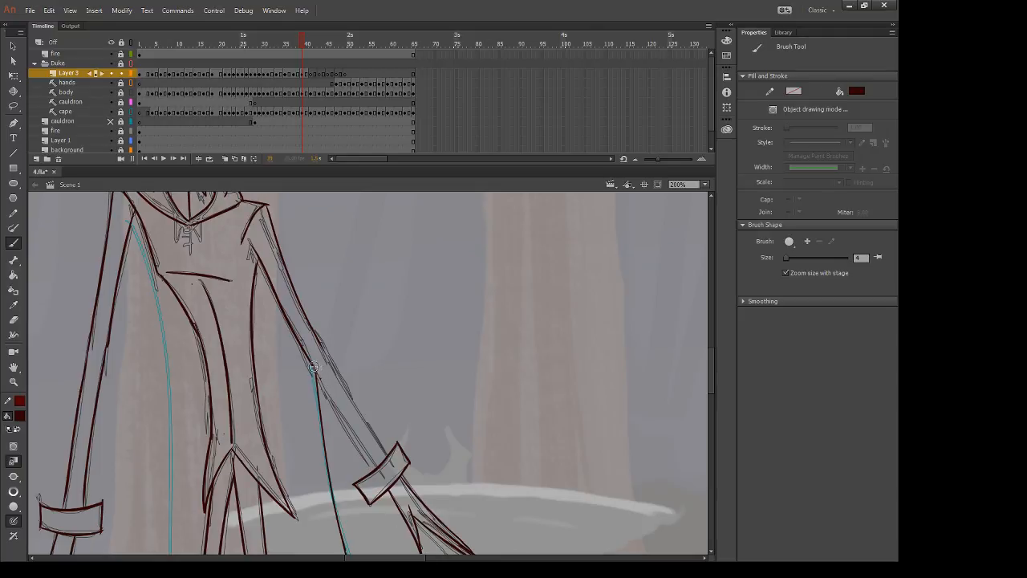
drag(315, 370, 374, 464)
Step: Ink the upper edge of the right forearm down to the cuff, redoing it until it follows the sketch
drag(315, 331, 390, 471)
key(ctrl+z)
drag(313, 329, 390, 470)
key(ctrl+z)
drag(310, 327, 389, 459)
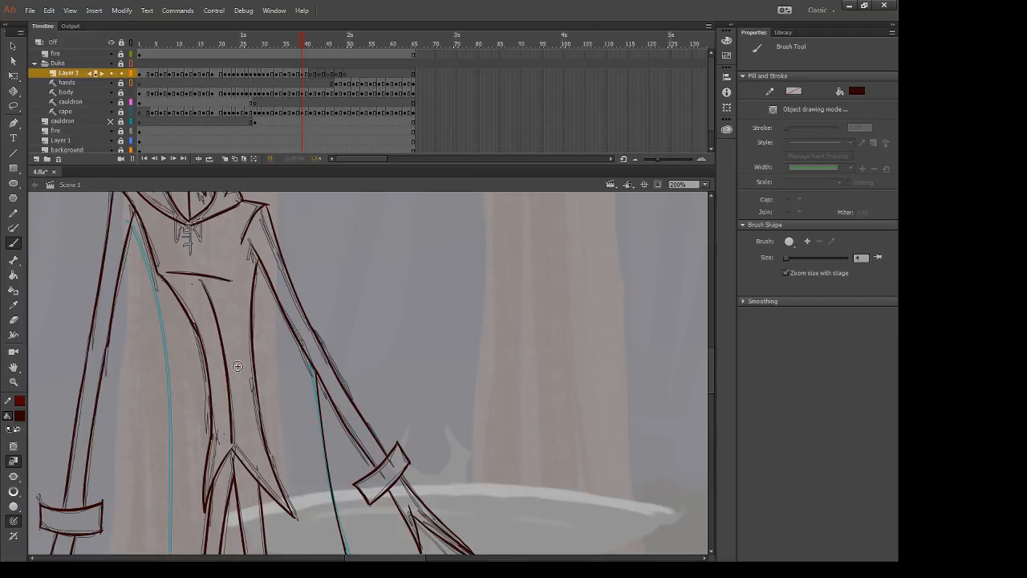
Step: Ink the upper stretch of the cape's left edge from the armpit downward, erasing the faulty part and redrawing it
drag(167, 322, 280, 409)
drag(397, 495, 354, 367)
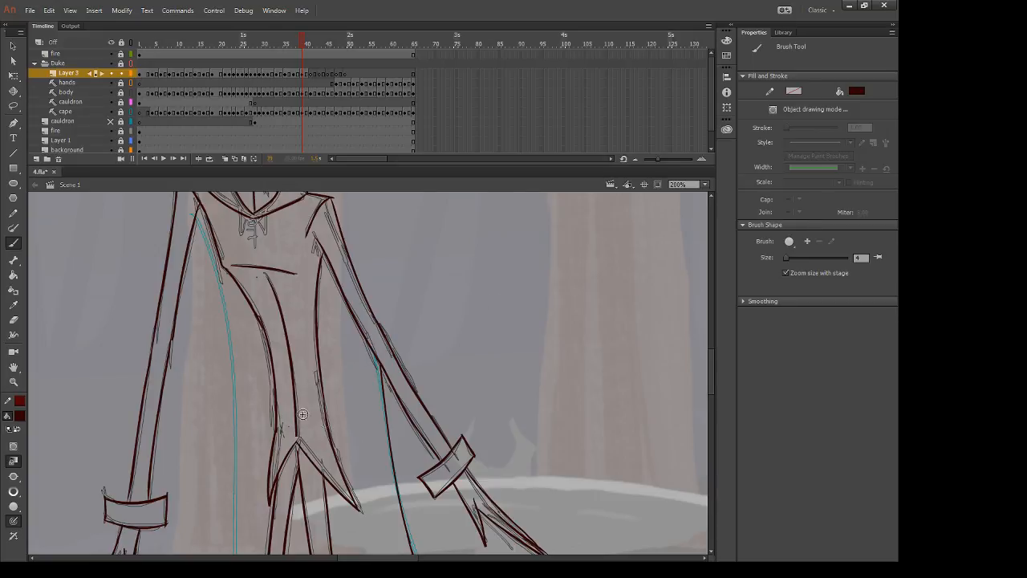
mouse_move(369, 445)
mouse_down()
mouse_move(417, 420)
mouse_move(415, 467)
mouse_up()
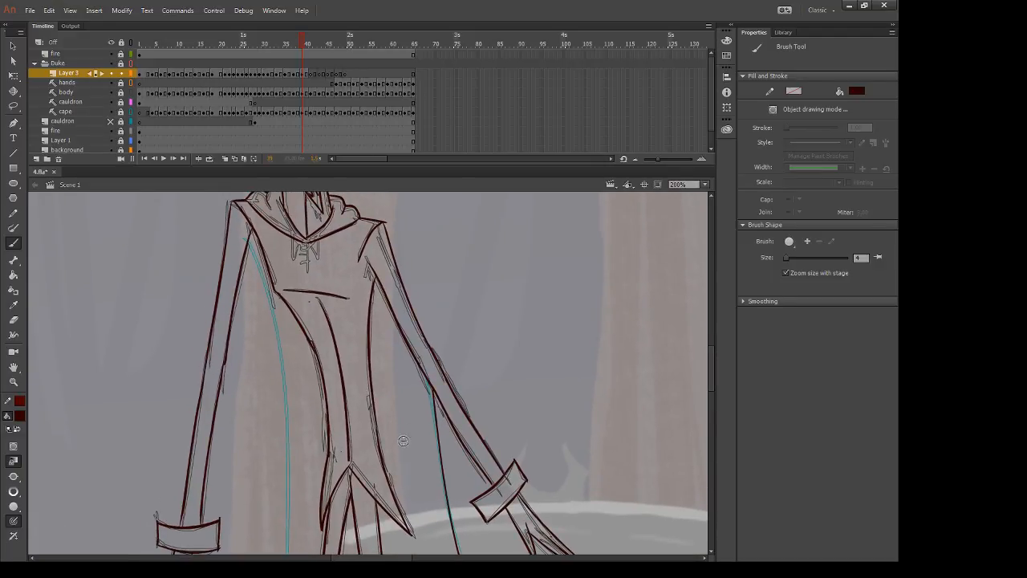
drag(248, 239, 288, 455)
key(ctrl+z)
mouse_move(249, 238)
mouse_down()
mouse_move(290, 411)
mouse_move(292, 510)
mouse_up()
drag(284, 402, 295, 332)
key(e)
drag(288, 261, 304, 440)
key(b)
drag(282, 244, 303, 513)
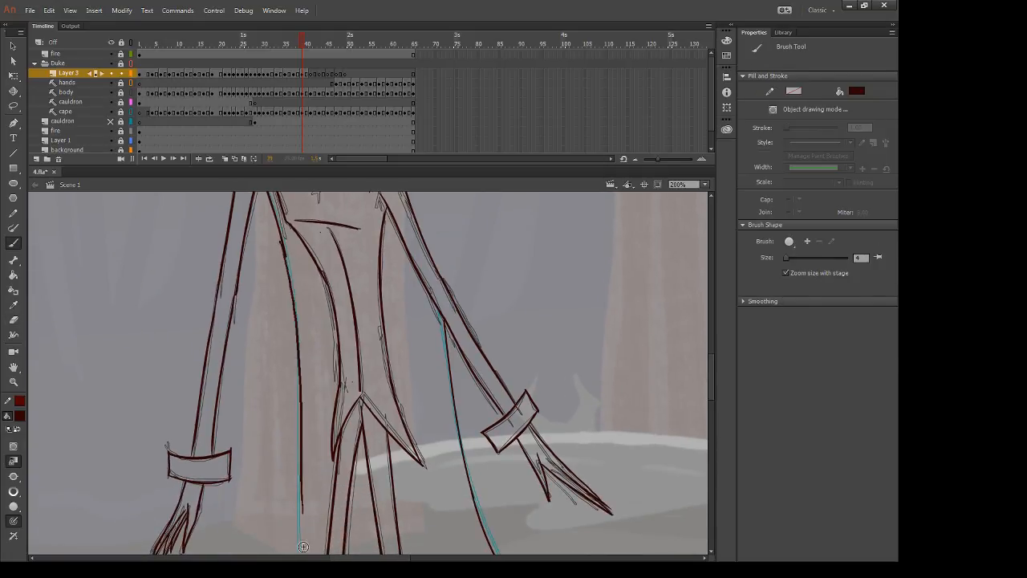
Step: Ink the lower stretch of the cape's left edge to the hem, and erase the excess where the strokes join
mouse_move(310, 459)
mouse_down()
mouse_move(314, 293)
mouse_move(301, 440)
mouse_move(317, 523)
mouse_up()
key(ctrl+z)
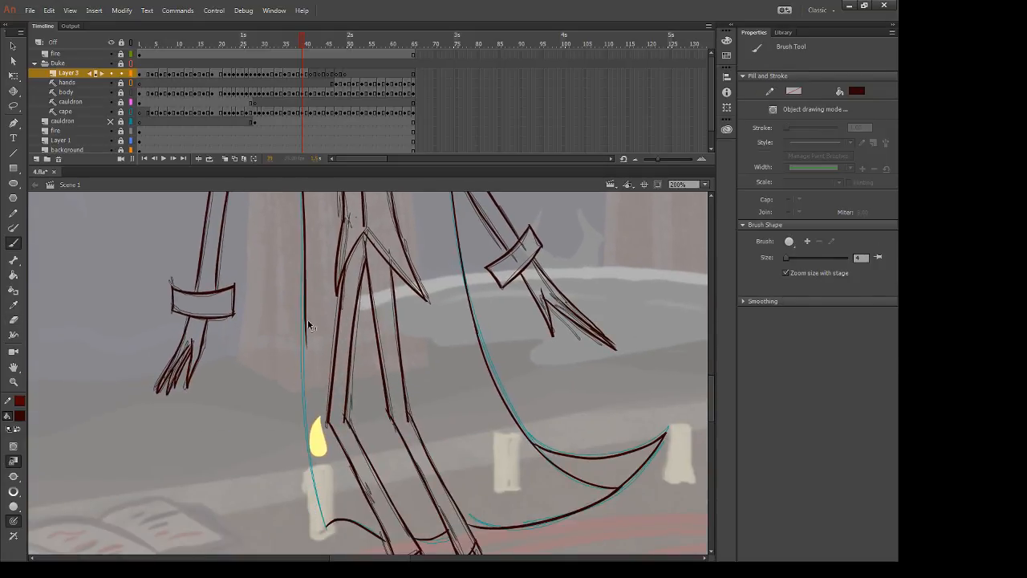
mouse_move(307, 250)
mouse_down()
mouse_move(306, 392)
mouse_move(334, 536)
mouse_up()
key(ctrl+z)
drag(304, 257, 329, 554)
mouse_move(320, 451)
mouse_down()
mouse_move(304, 402)
mouse_move(317, 499)
mouse_up()
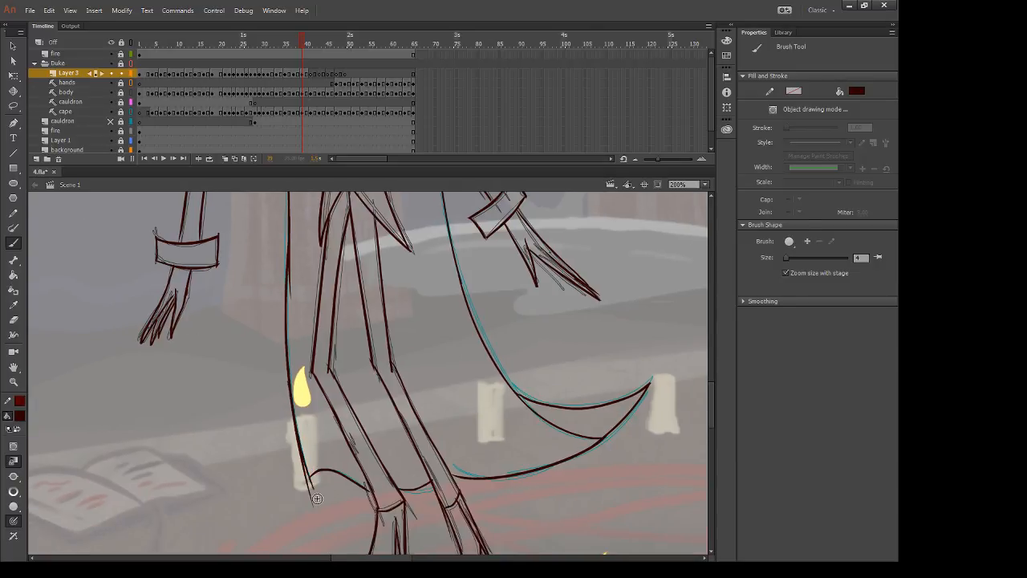
key(e)
mouse_move(278, 315)
mouse_down()
mouse_move(287, 402)
mouse_move(303, 318)
mouse_up()
key(b)
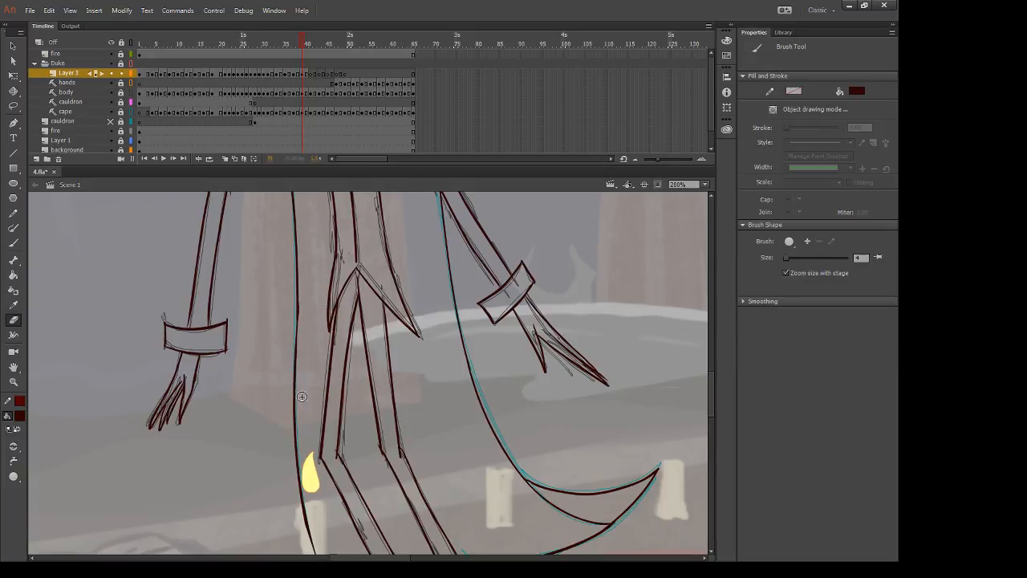
Step: Advance two frames to the next uninked drawing and ink the curved front edge of the left foot down to the toe
key(period)
key(period)
scroll(401, 385, down, 5)
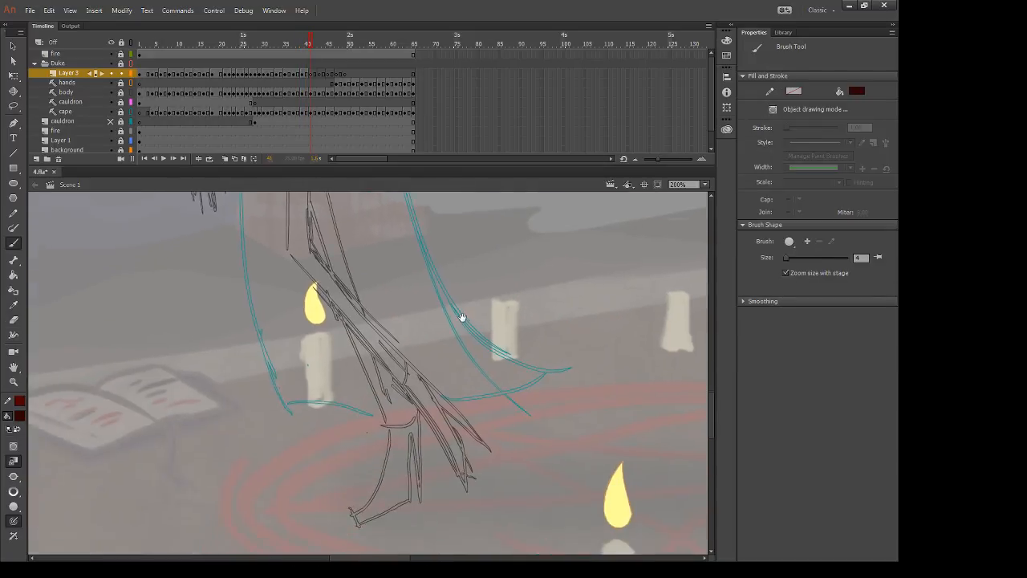
mouse_move(400, 405)
mouse_down()
mouse_move(390, 460)
mouse_move(362, 491)
mouse_up()
key(ctrl+z)
mouse_move(403, 405)
mouse_down()
mouse_move(393, 447)
mouse_move(362, 491)
mouse_up()
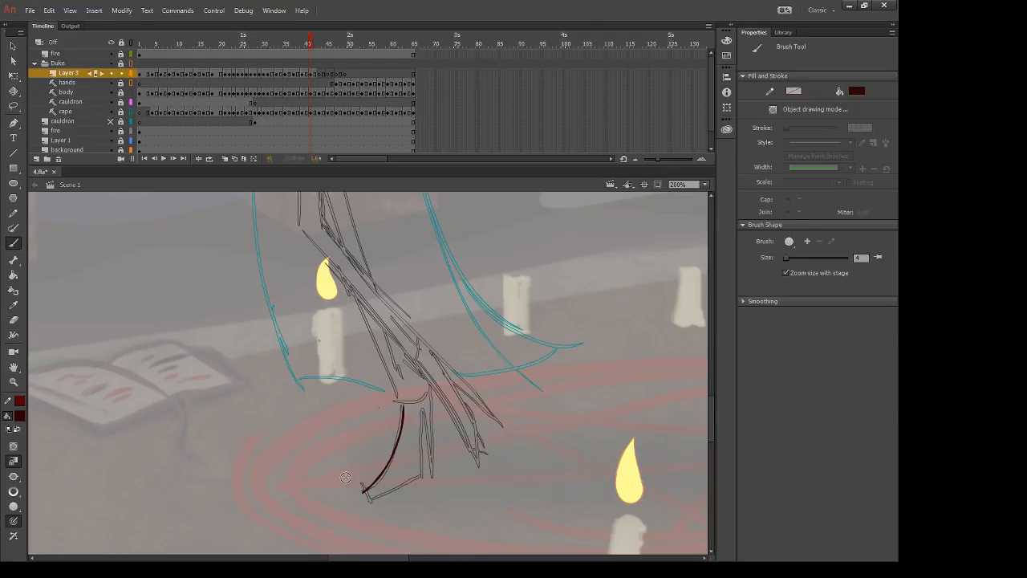
key(e)
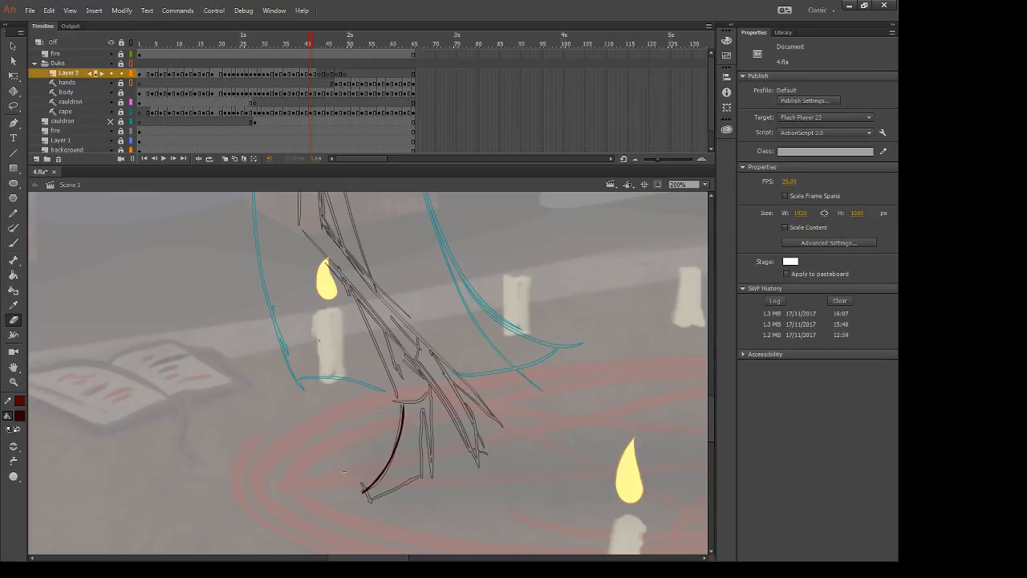
drag(406, 395, 363, 492)
key(b)
mouse_move(401, 398)
mouse_down()
mouse_move(398, 441)
mouse_move(362, 493)
mouse_move(370, 506)
mouse_up()
key(e)
key(b)
Step: Compare the left foot with the previous frame, ink its sole from toe to heel, and erase the overshoot at the toe
key(comma)
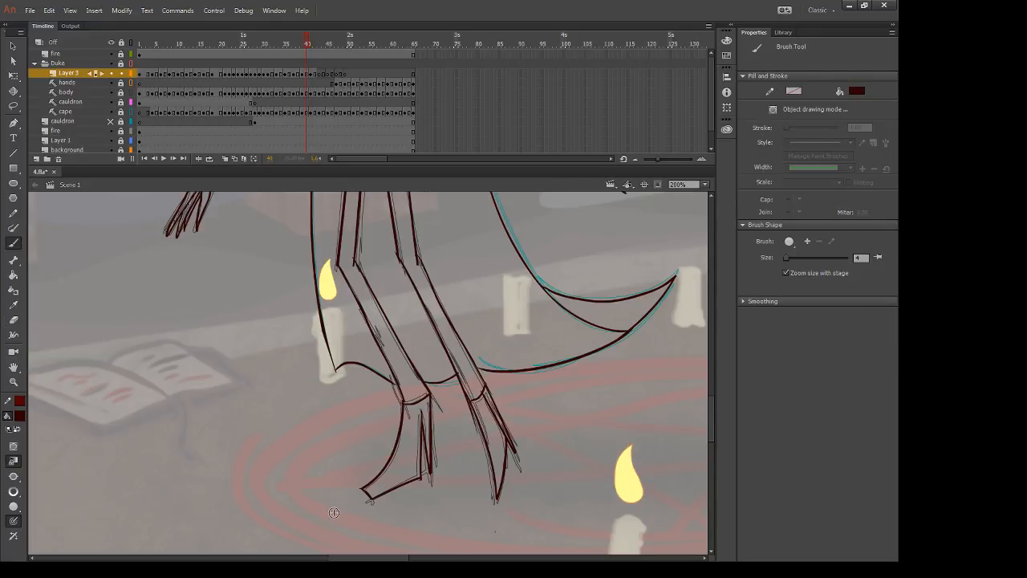
key(period)
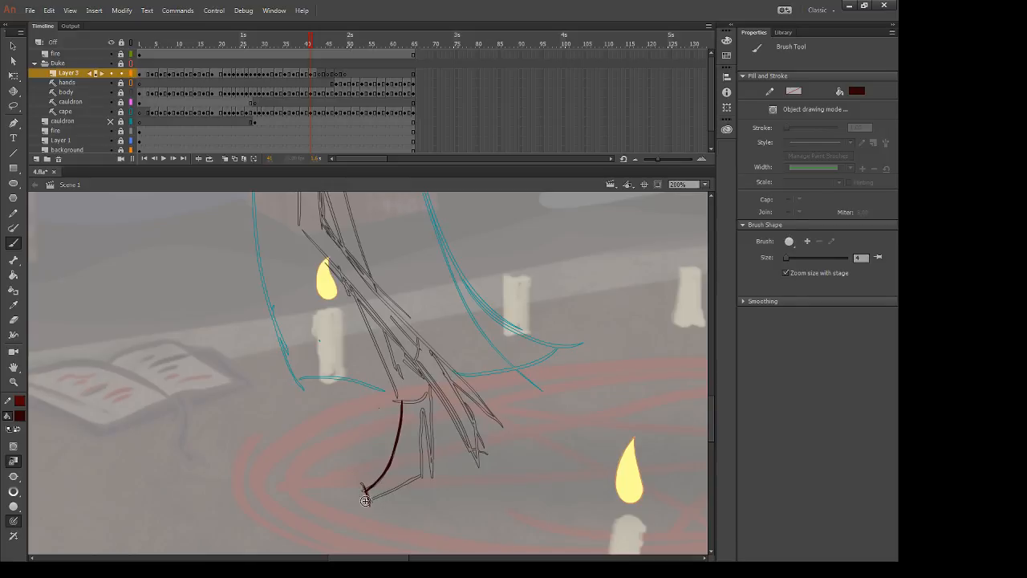
drag(370, 491, 423, 475)
key(e)
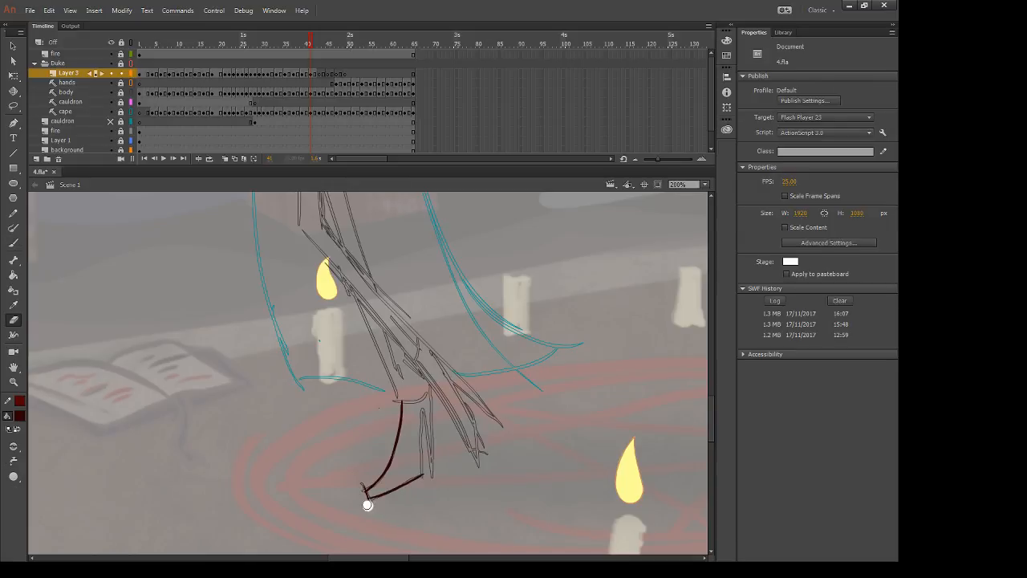
key(comma)
key(period)
key(b)
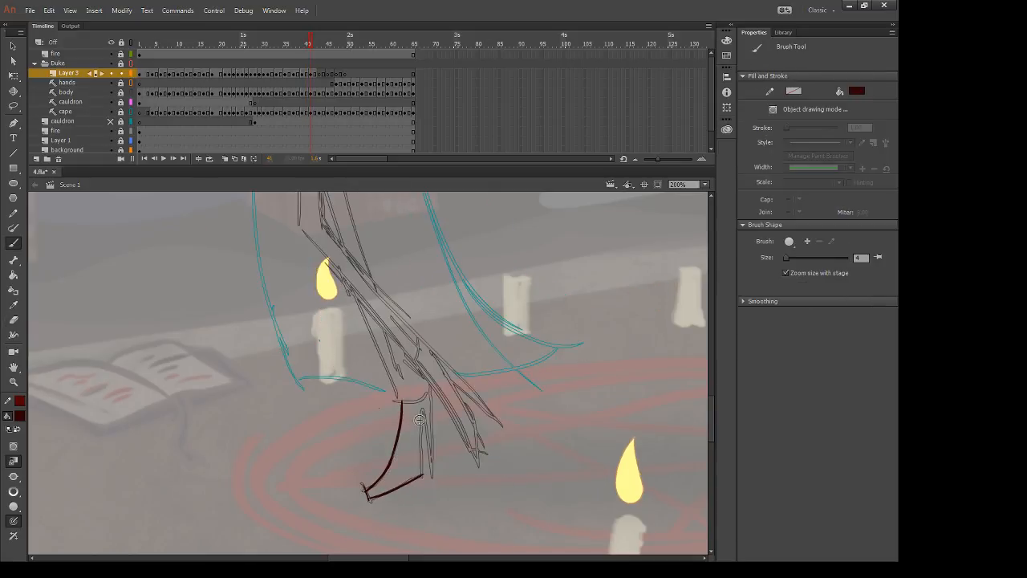
Step: Ink the vertical back edge of the left foot down to the sole, checking the previous frame, and trim the overshooting end
drag(423, 409, 422, 482)
key(ctrl+z)
drag(423, 401, 421, 487)
key(ctrl+z)
drag(423, 399, 422, 497)
key(ctrl+z)
key(comma)
key(period)
drag(423, 401, 421, 501)
key(ctrl+z)
drag(422, 404, 424, 484)
key(ctrl+z)
drag(423, 407, 426, 489)
key(ctrl+z)
drag(423, 407, 422, 495)
key(e)
key(ctrl+z)
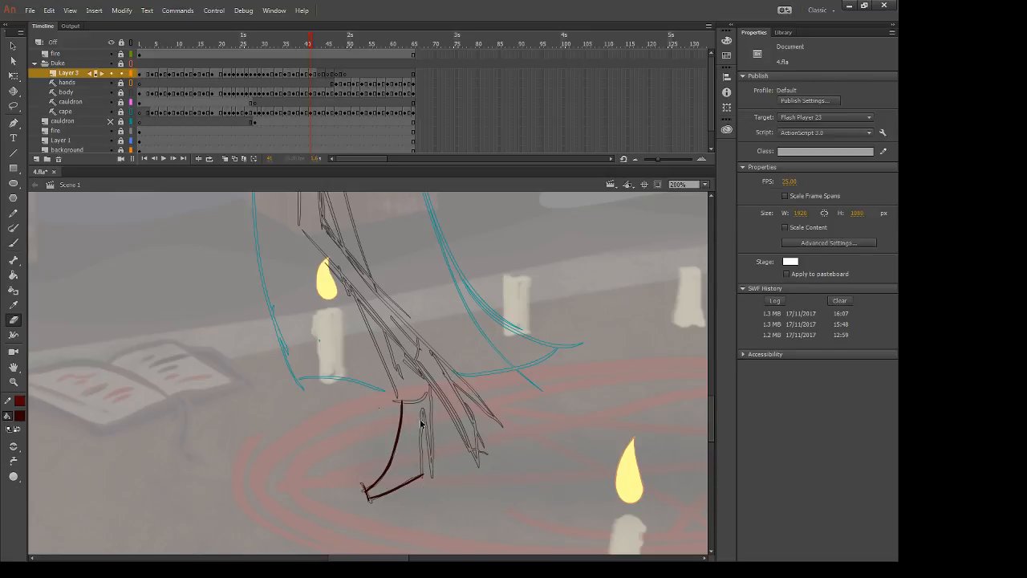
key(b)
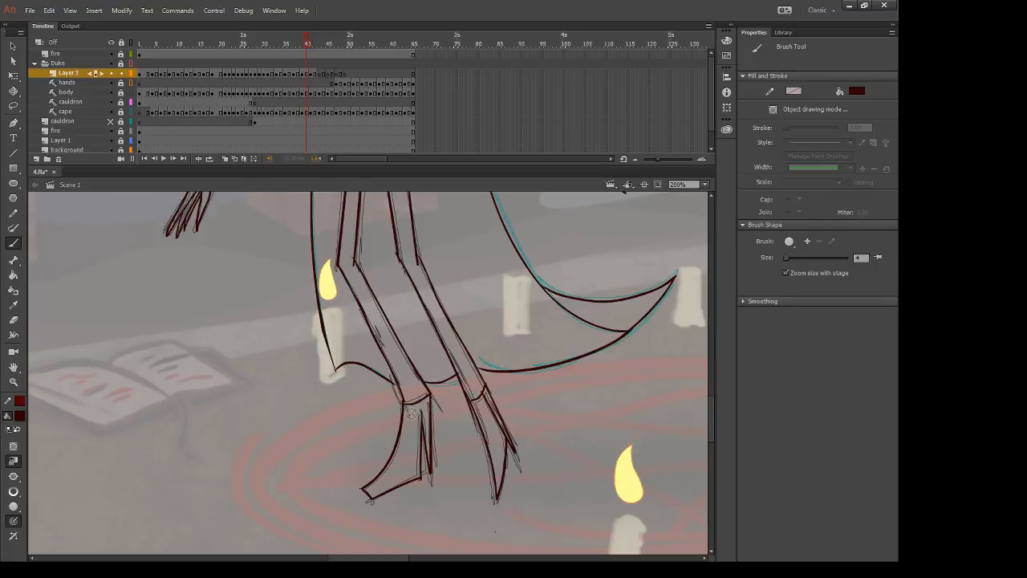
key(.)
drag(423, 403, 421, 491)
key(e)
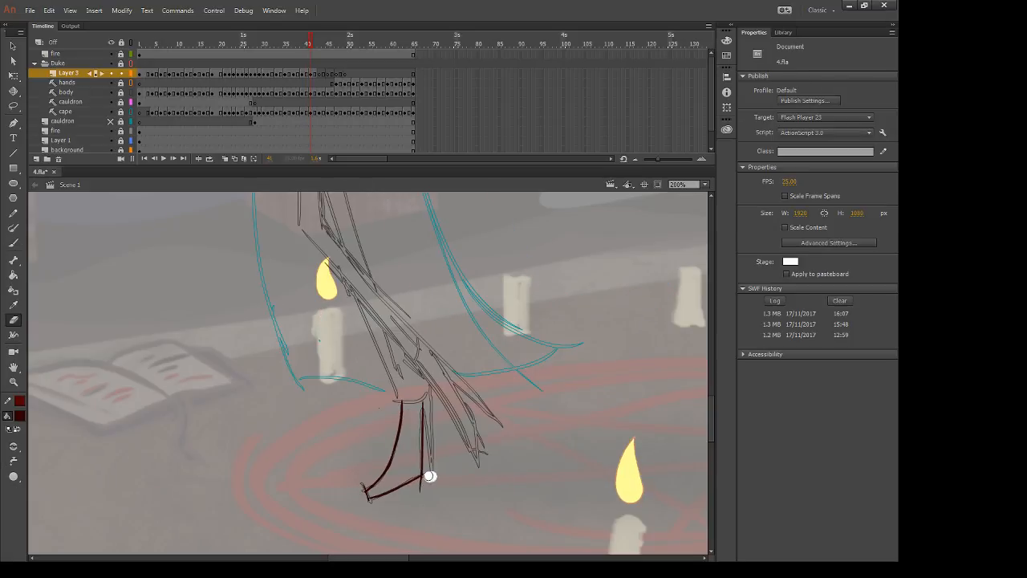
key(b)
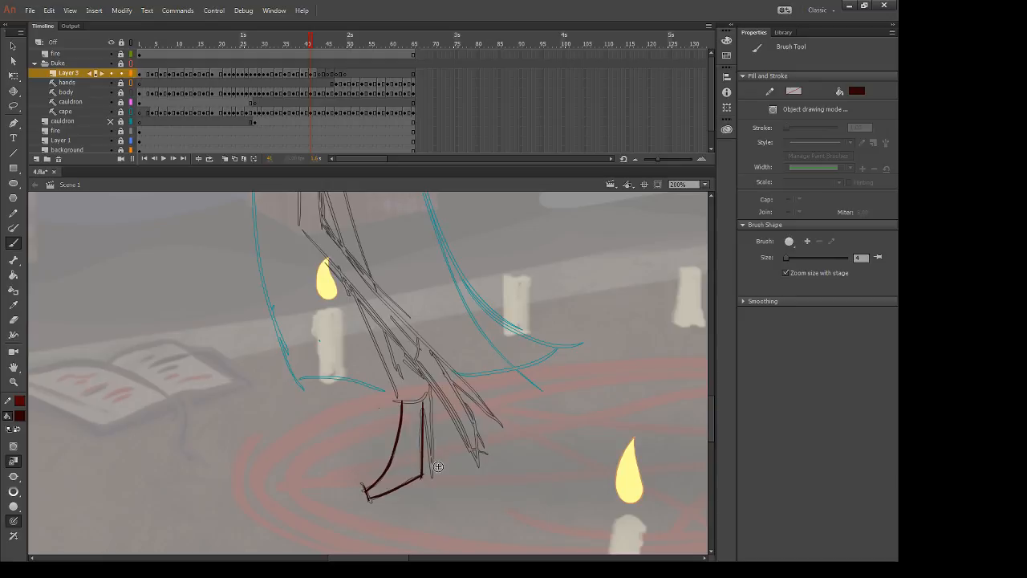
Step: Ink the slanted inner edge and straight outer edge of the left foot's narrow heel, and erase the overshooting tip
drag(426, 417, 431, 490)
key(ctrl+z)
drag(425, 419, 431, 491)
key(ctrl+z)
drag(423, 411, 431, 487)
key(ctrl+z)
drag(424, 416, 431, 473)
key(ctrl+z)
drag(423, 418, 426, 485)
drag(431, 390, 432, 483)
key(e)
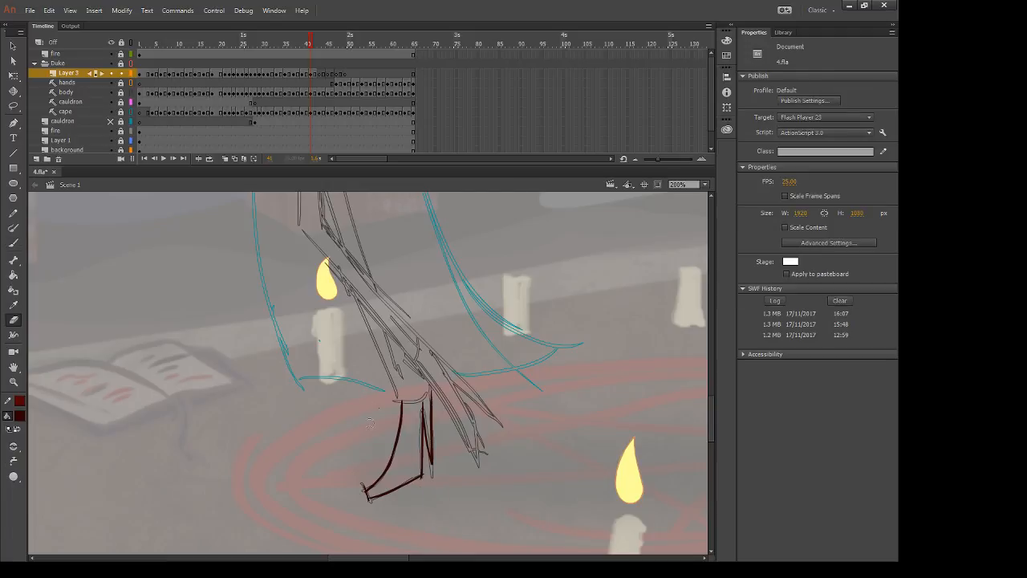
Step: Compare both feet with the previous frame, and ink the left ankle curve and the lower edge of the right foot
key(k)
key(comma)
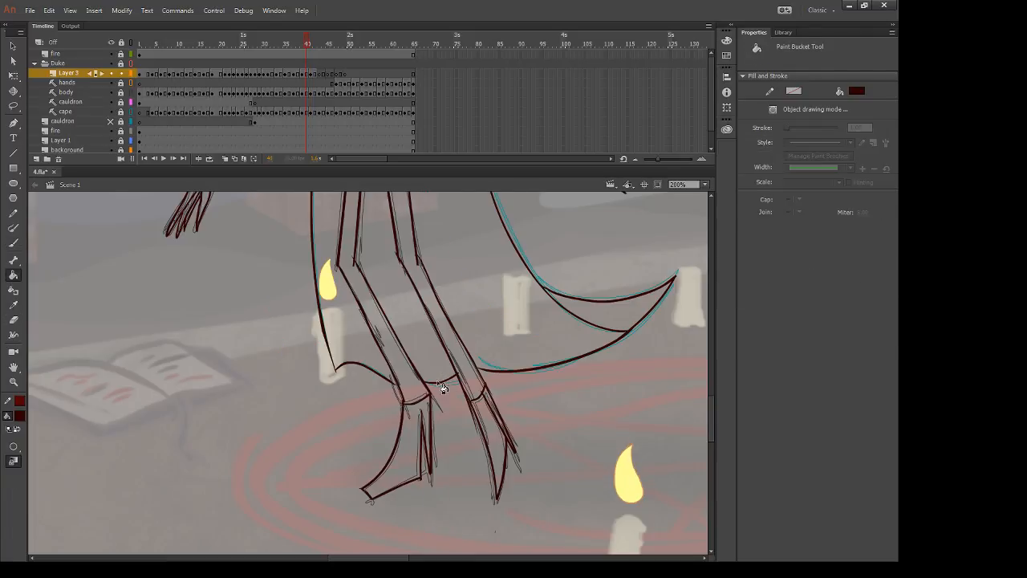
key(period)
key(comma)
key(period)
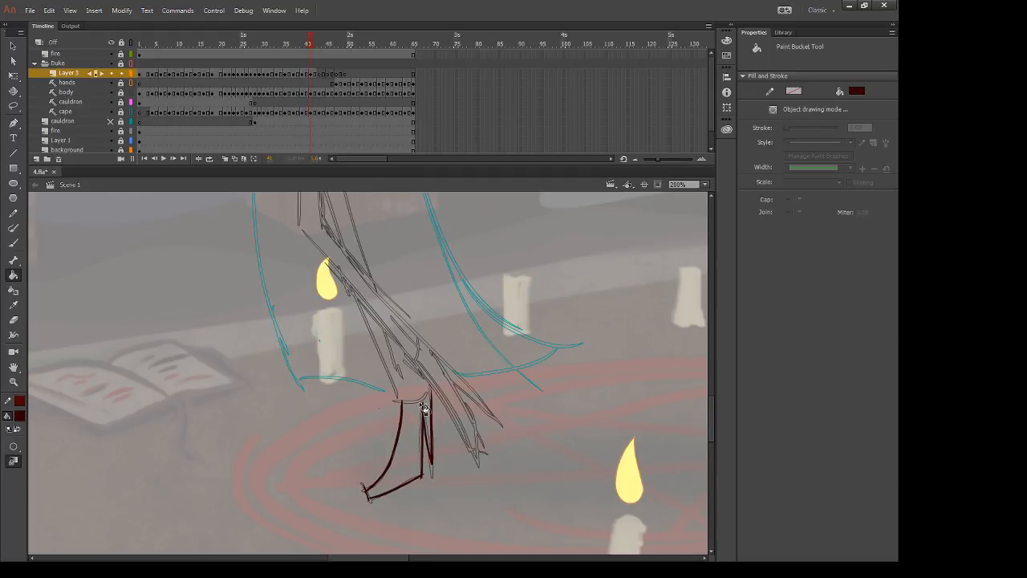
key(b)
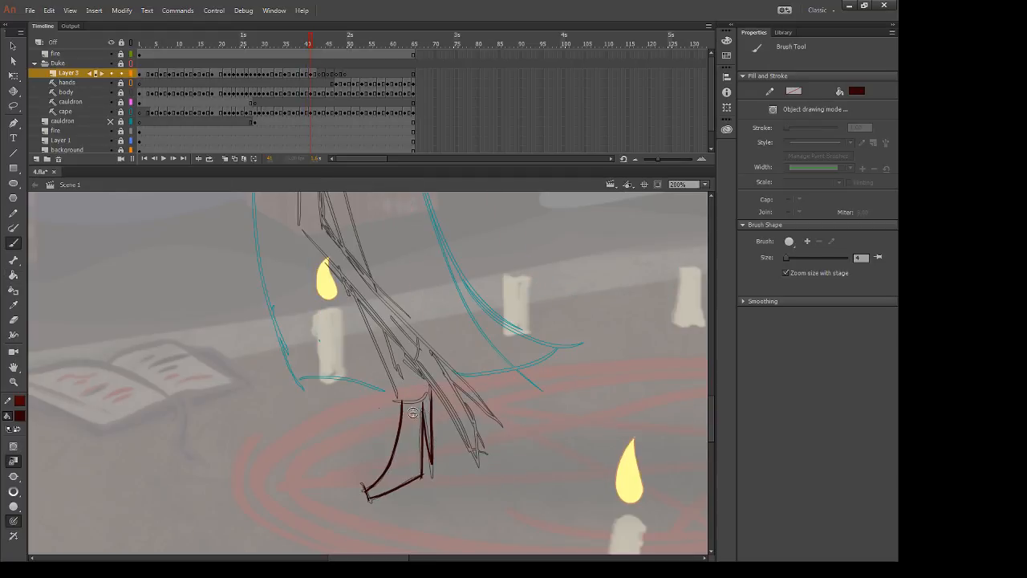
mouse_move(402, 399)
mouse_down()
mouse_move(430, 384)
mouse_move(473, 464)
mouse_up()
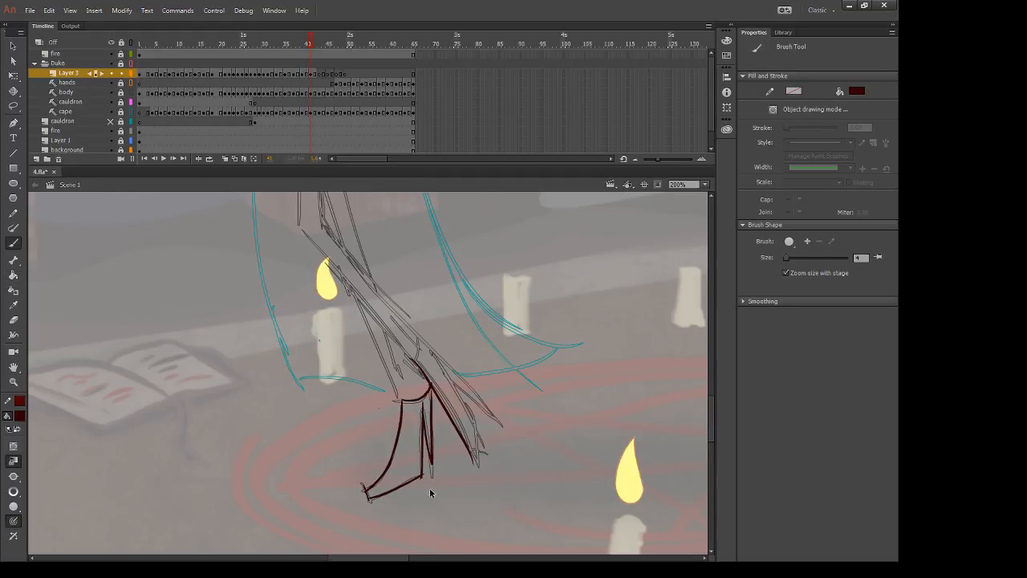
key(ctrl+z)
drag(431, 386, 477, 474)
Step: Ink the upper edge of the right foot from the ankle to the heel tip, redoing it until the curve fits
drag(418, 339, 502, 425)
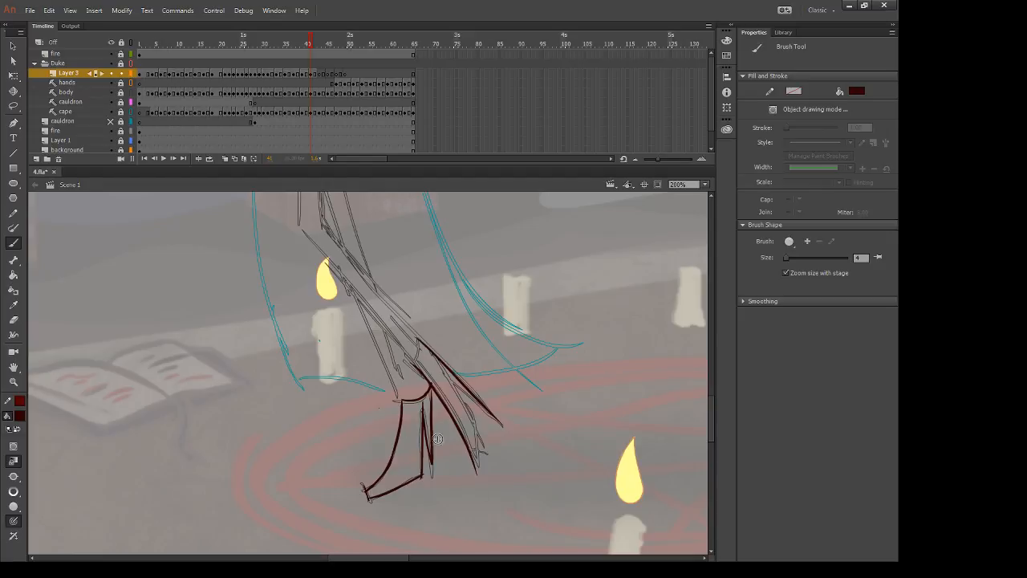
key(ctrl+z)
key(ctrl+y)
key(ctrl+z)
drag(423, 337, 502, 424)
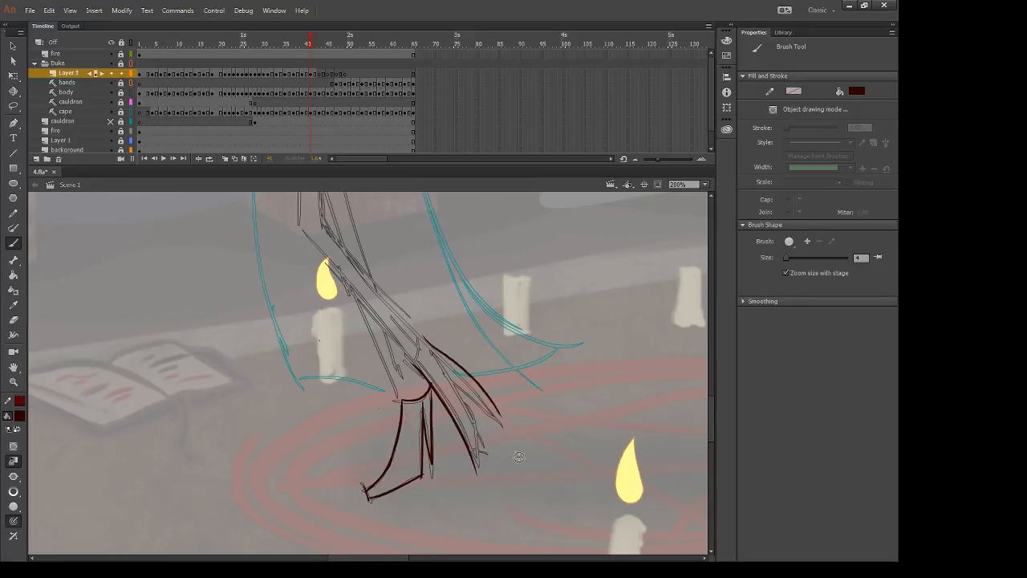
key(ctrl+z)
drag(417, 333, 504, 424)
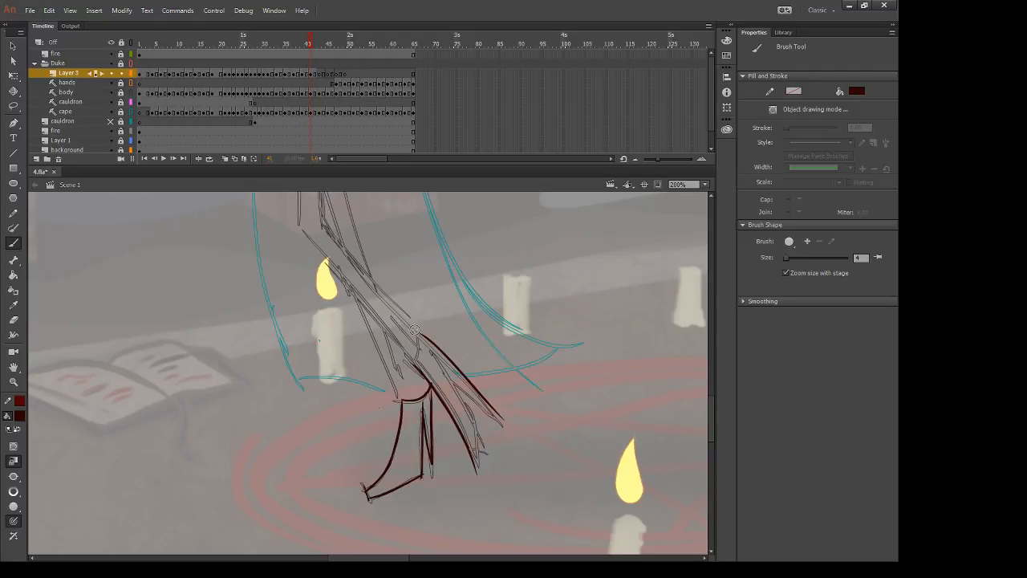
Step: Ink the inner heel line, back edge and ankle curve of the right foot, and erase the overshooting stroke ends
drag(423, 341, 482, 452)
key(ctrl+z)
drag(430, 351, 487, 434)
drag(460, 382, 475, 467)
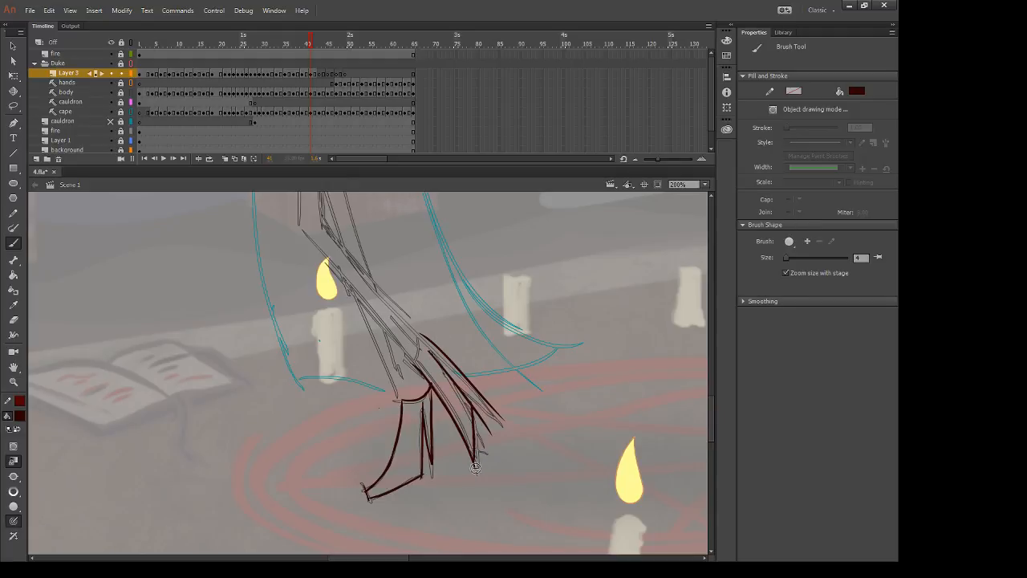
key(e)
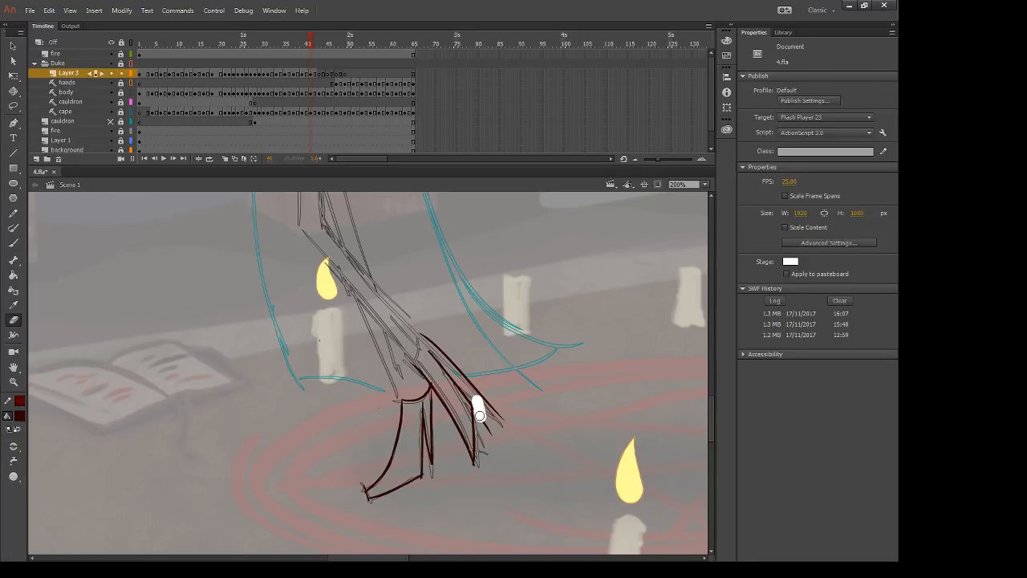
key(b)
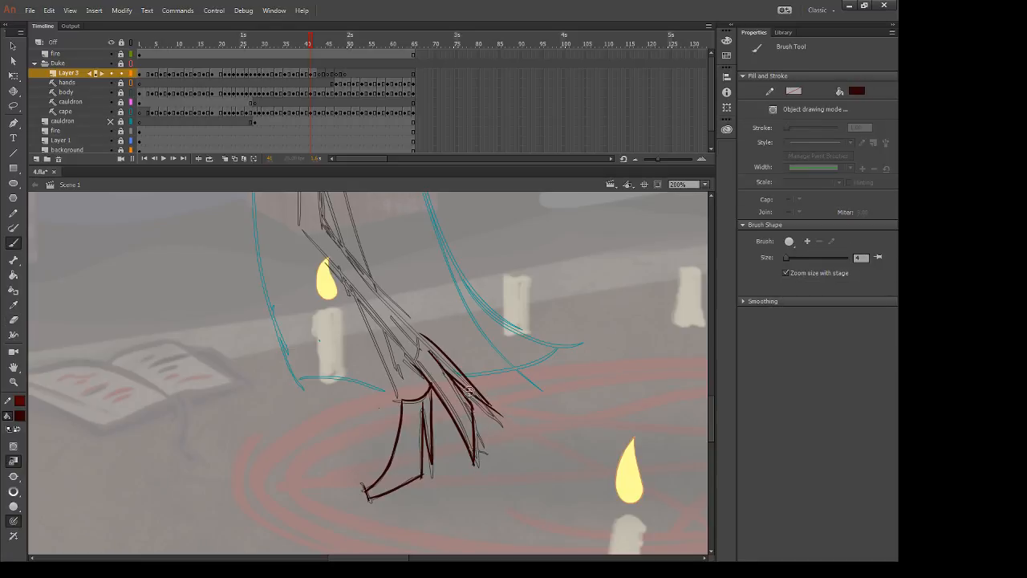
key(e)
mouse_move(466, 347)
mouse_down()
mouse_move(483, 399)
mouse_move(425, 434)
mouse_up()
key(b)
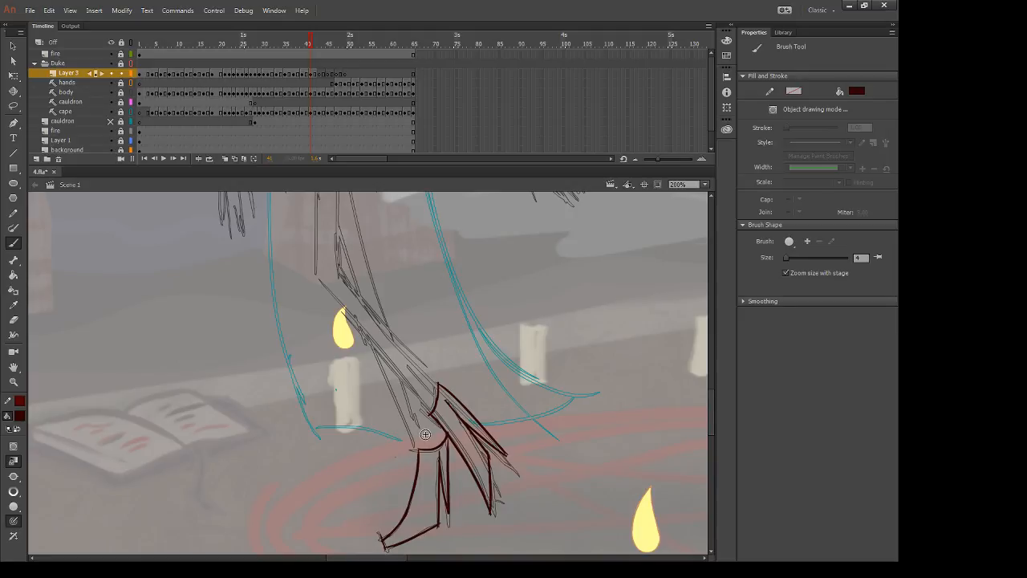
Step: Ink the right edge of the front thigh from the hip down to the knee, redoing the stroke until it fits
scroll(509, 369, up, 5)
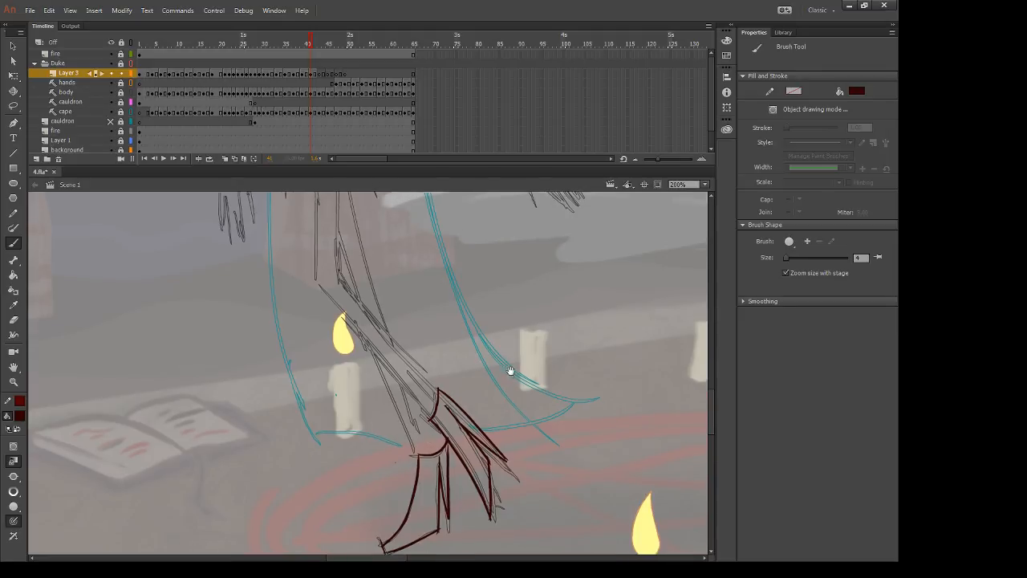
drag(349, 219, 351, 449)
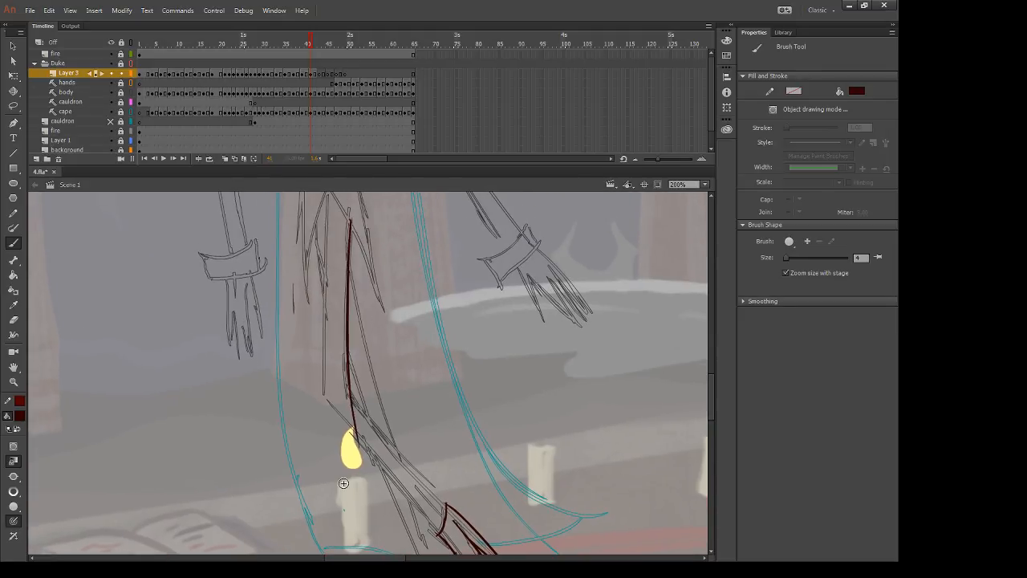
key(ctrl+z)
drag(349, 216, 344, 469)
key(ctrl+z)
drag(351, 215, 350, 438)
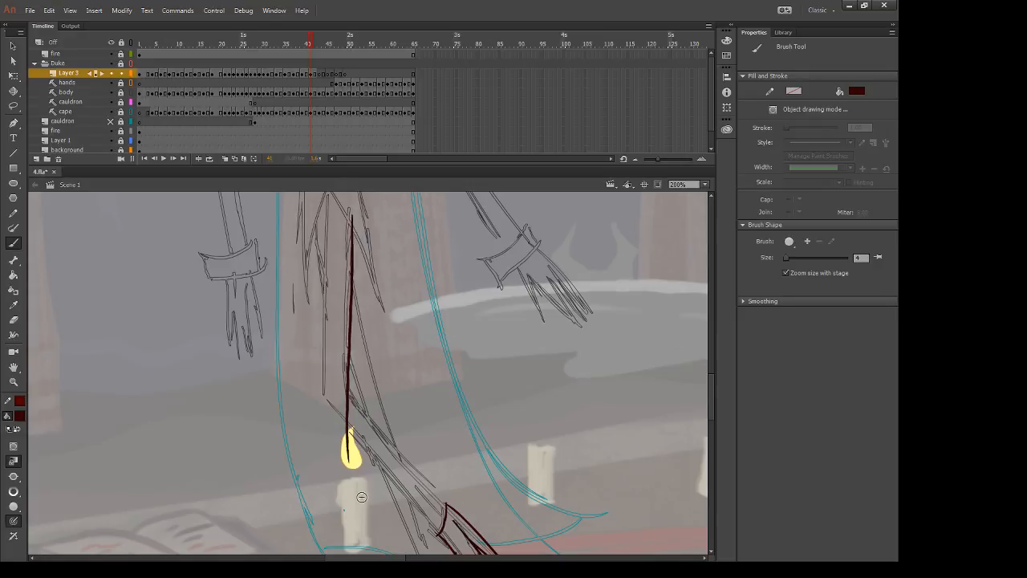
Step: Ink the left edge of the front thigh and clean up the lower ends of both thigh lines at the knee
scroll(327, 228, up, 1)
drag(329, 216, 334, 512)
key(ctrl+z)
mouse_move(330, 455)
mouse_down()
mouse_move(307, 363)
mouse_move(338, 468)
mouse_up()
key(e)
key(b)
drag(338, 468, 315, 423)
Step: Ink both slanted edges of the front shin from the knee to the right foot's ankle, and erase the overshooting end
drag(311, 301, 409, 409)
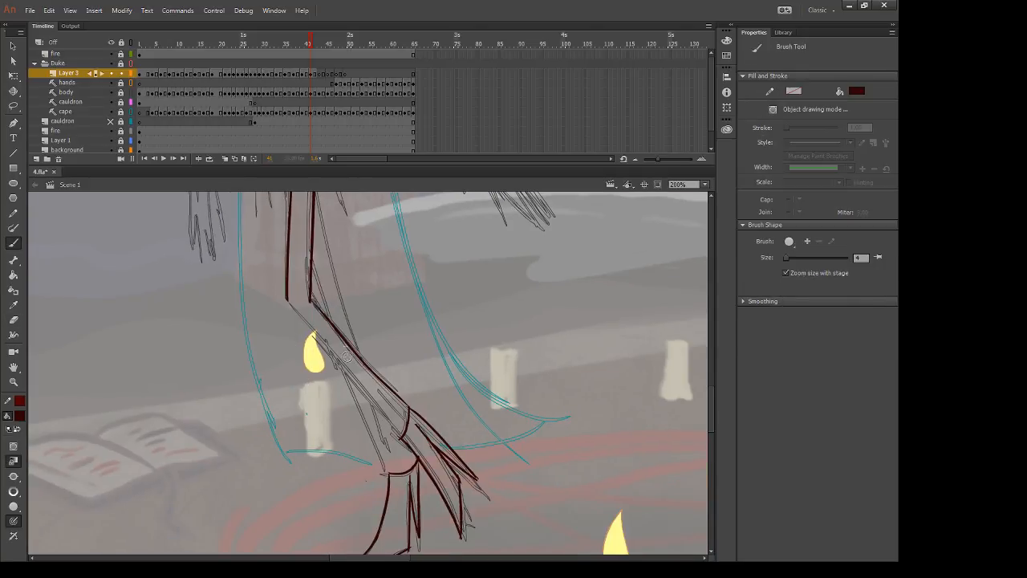
drag(288, 301, 385, 423)
key(ctrl+z)
drag(288, 301, 398, 447)
key(ctrl+z)
drag(287, 300, 401, 449)
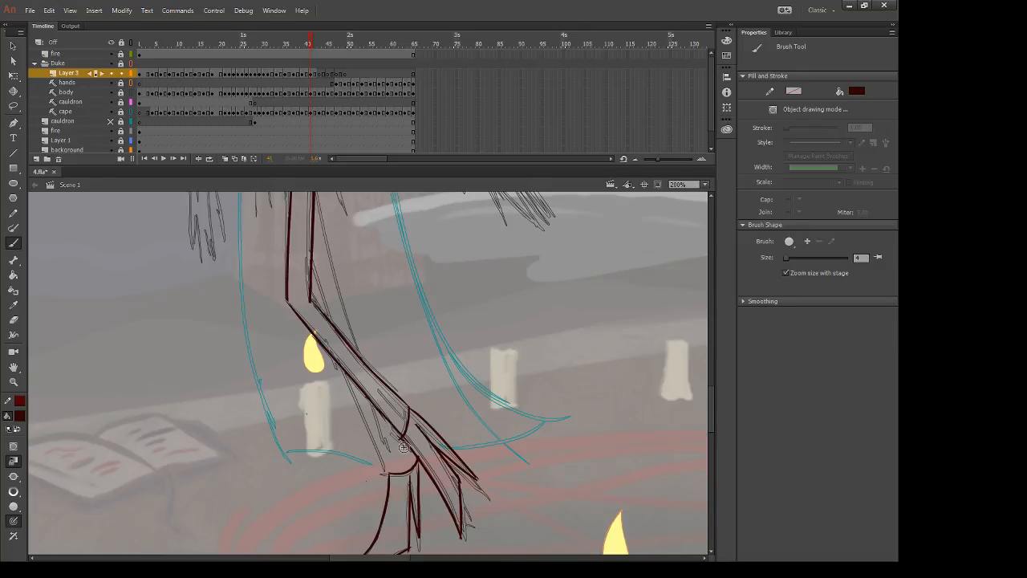
key(e)
key(b)
Step: Ink the back edge of the rear shin from behind the front leg down to the left foot's ankle
drag(349, 374, 384, 471)
key(ctrl+z)
key(ctrl+z)
drag(354, 380, 384, 472)
key(ctrl+z)
drag(356, 388, 385, 472)
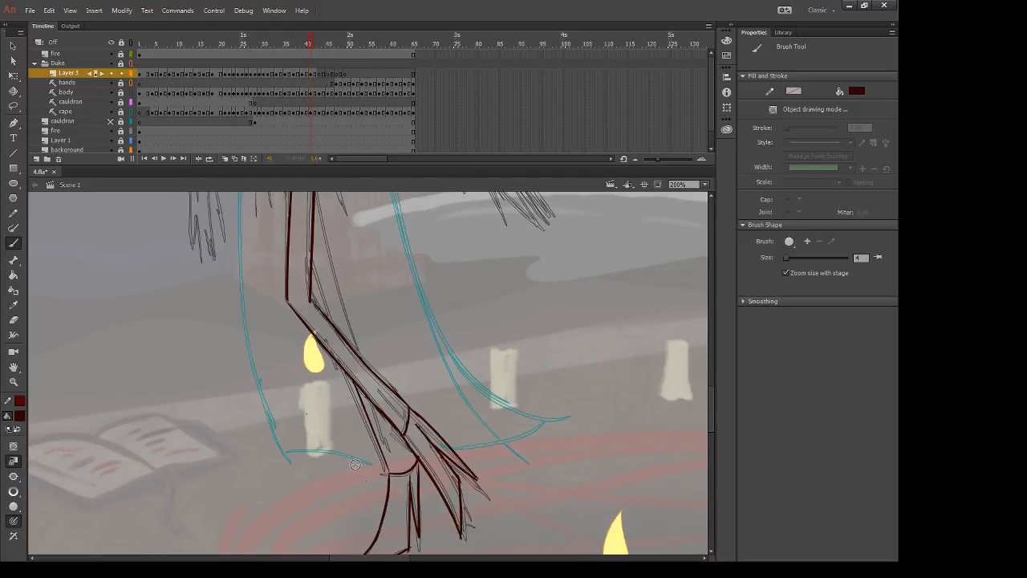
key(ctrl+z)
drag(354, 383, 387, 473)
Step: Ink the rear thigh's long outer edge and the short inner line beside the front knee
drag(327, 302, 344, 398)
drag(333, 282, 375, 449)
key(ctrl+z)
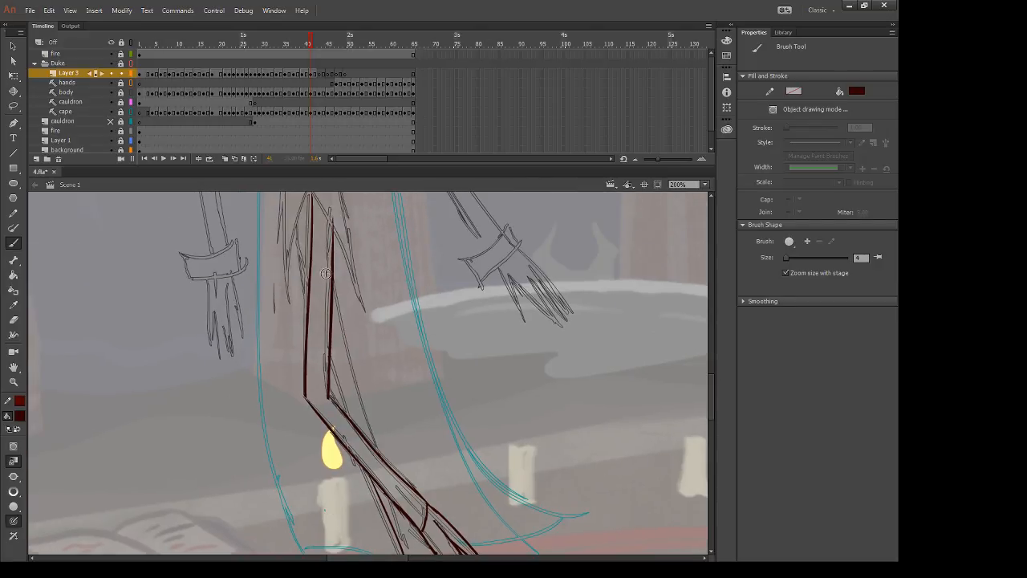
drag(332, 280, 377, 450)
drag(331, 361, 353, 427)
key(ctrl+z)
drag(330, 359, 355, 425)
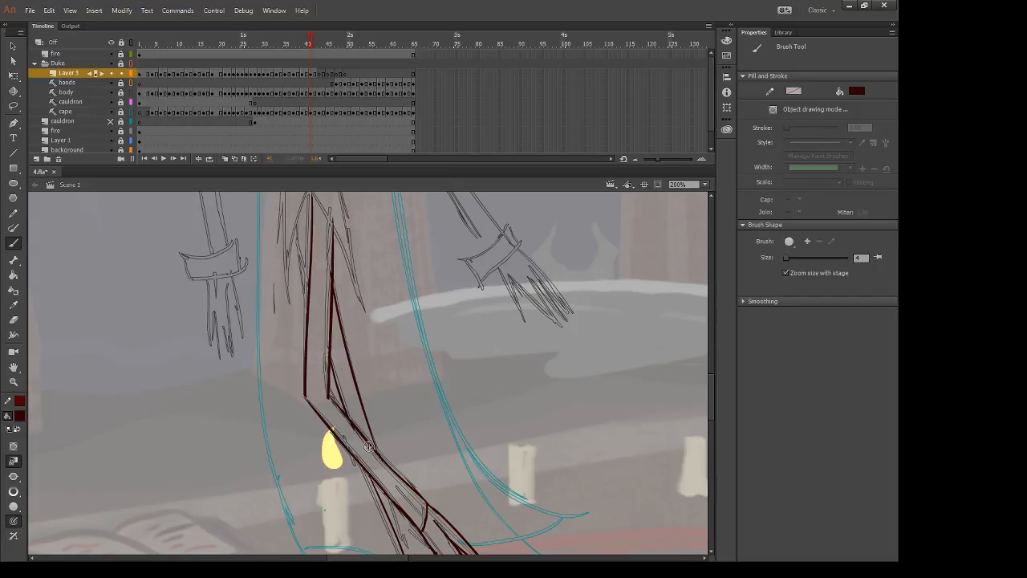
key(e)
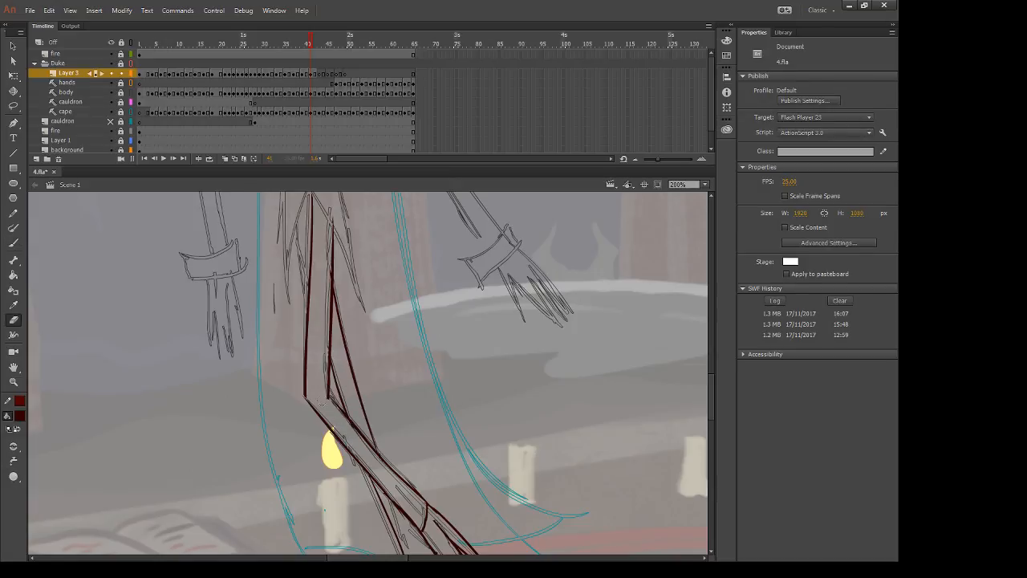
Step: Compare the hips with the previous frame, and ink the two coat hem edges splitting downward from the crotch point
key(comma)
key(period)
scroll(480, 282, up, 3)
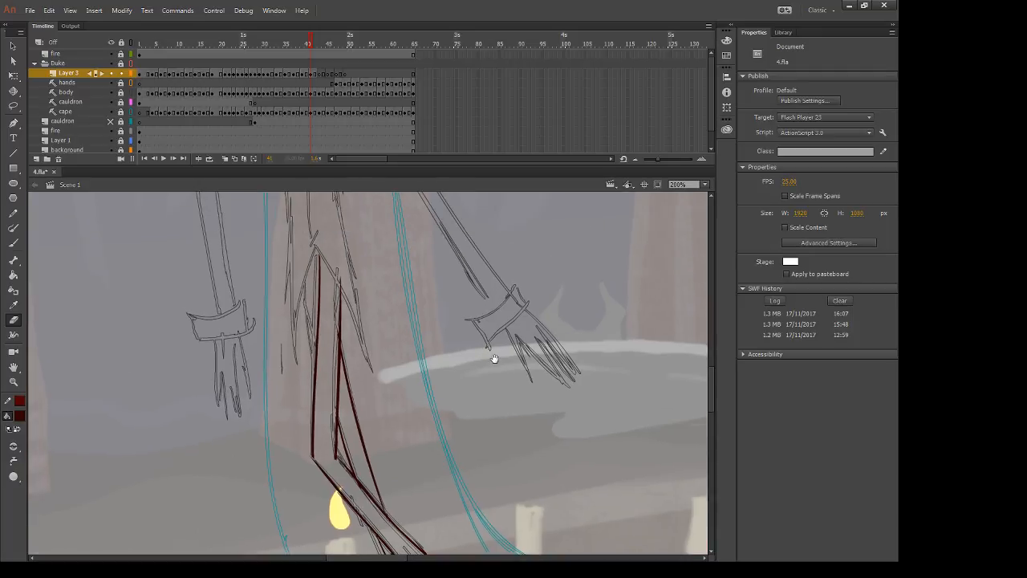
key(comma)
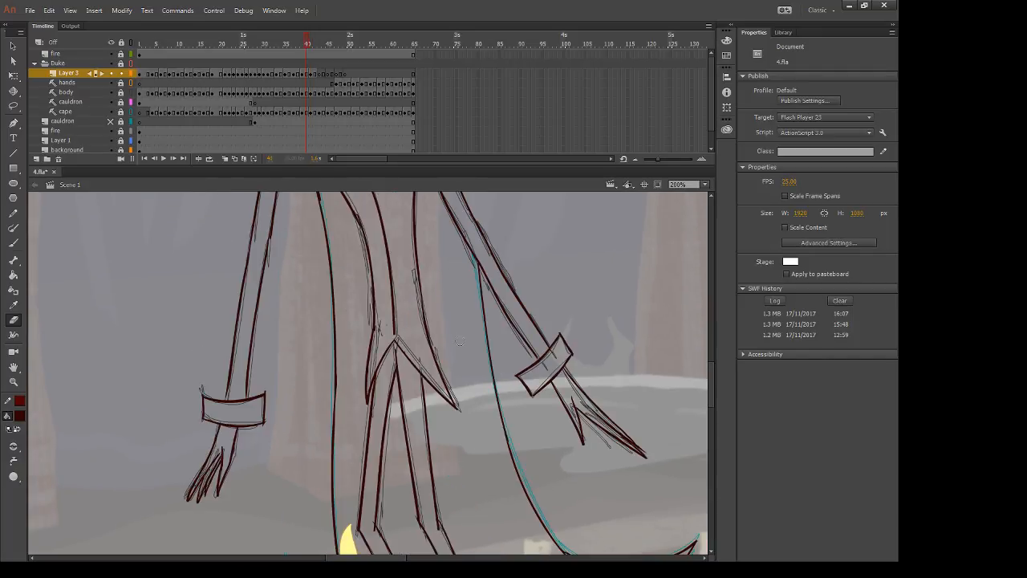
key(period)
key(b)
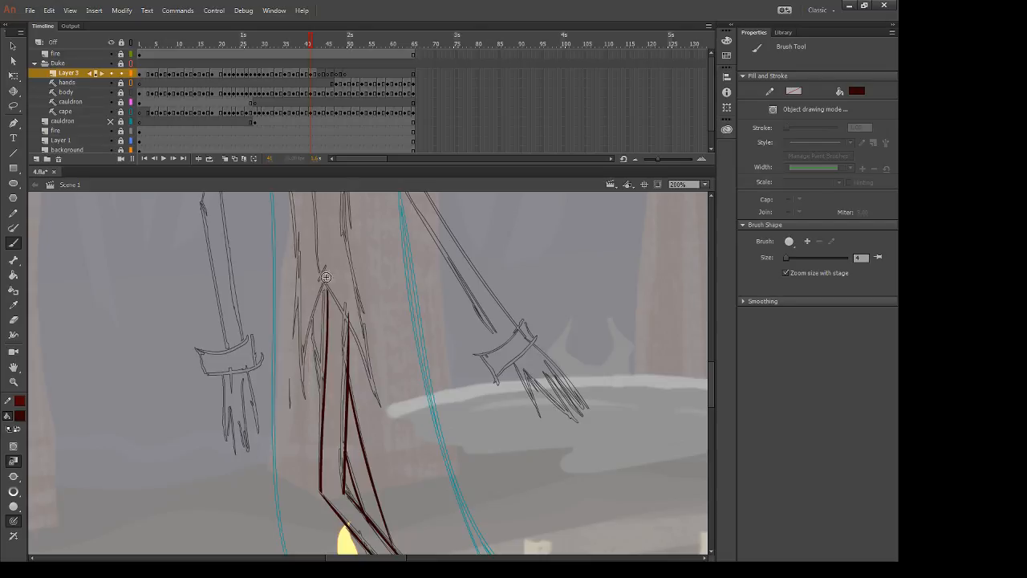
drag(326, 279, 303, 417)
drag(329, 286, 356, 468)
key(ctrl+z)
drag(325, 280, 382, 410)
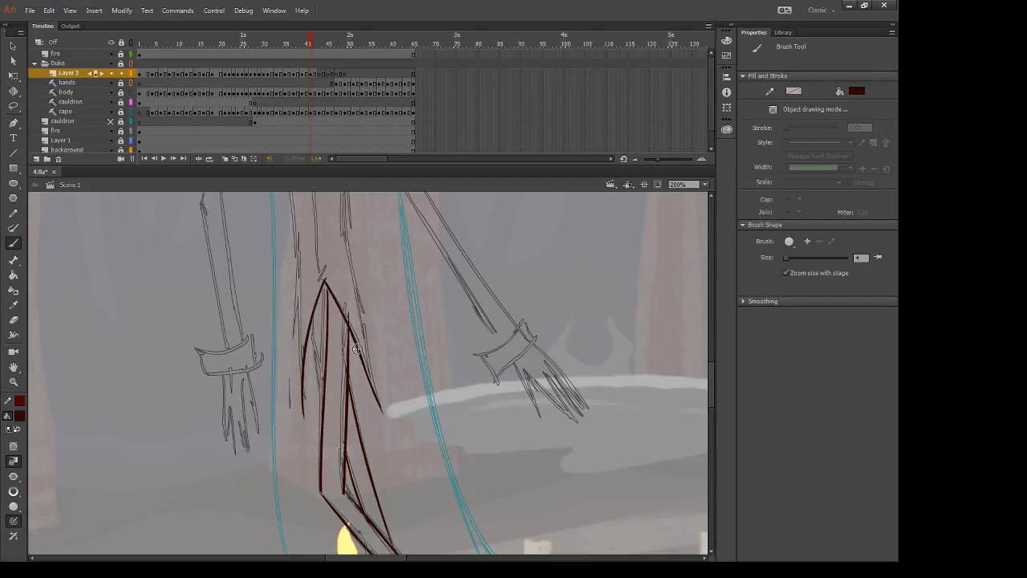
Step: Ink the coat's curved centre line down to the hem split and the short horizontal line across the chest
key(e)
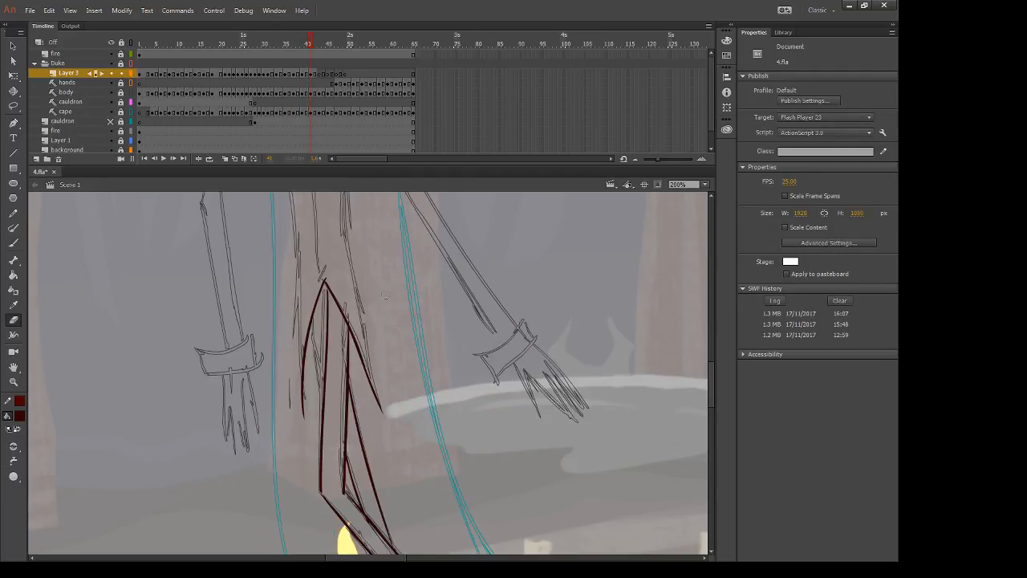
drag(409, 259, 420, 406)
key(b)
drag(315, 275, 335, 401)
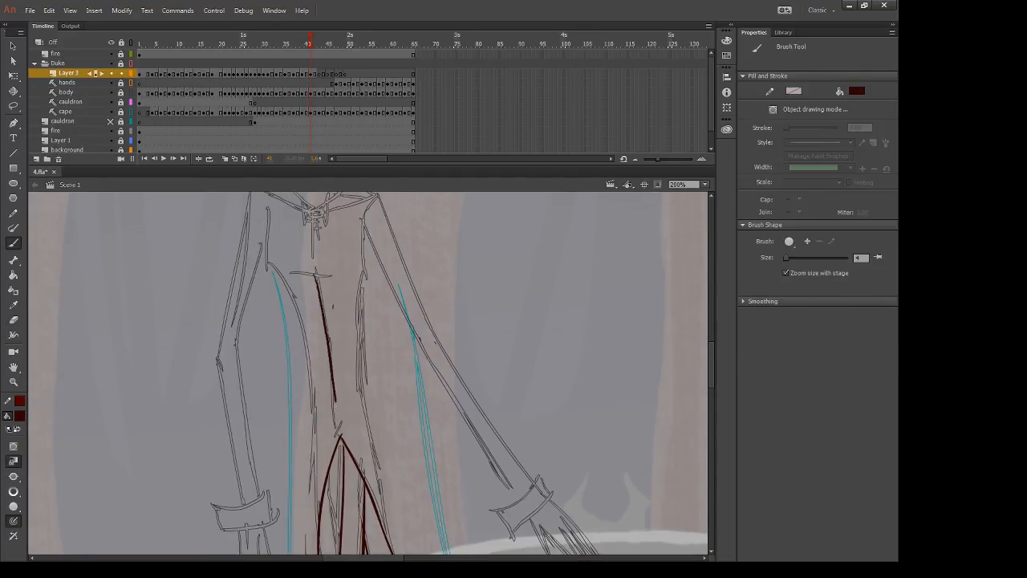
drag(287, 270, 341, 276)
key(ctrl+z)
drag(512, 435, 572, 465)
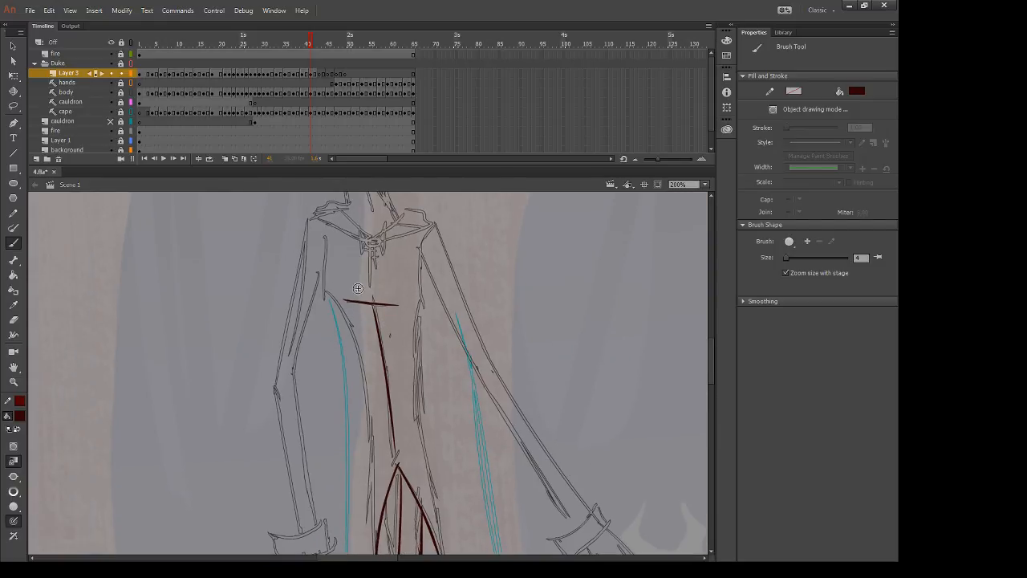
Step: Ink both armhole curves from the shoulders and the torso's right side down to the hip, redoing strokes until they fit
drag(309, 218, 324, 295)
drag(433, 227, 417, 374)
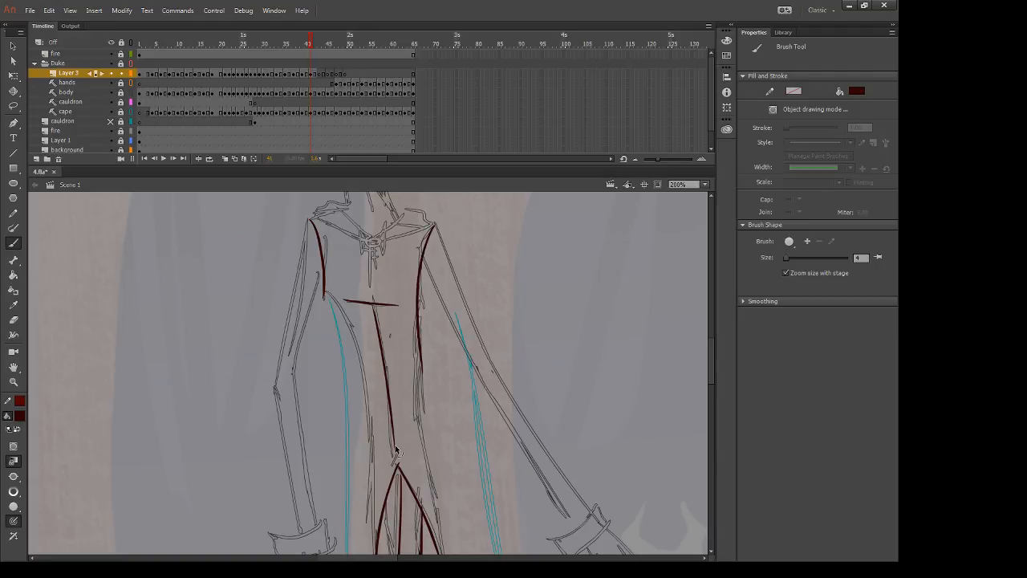
key(ctrl+z)
mouse_move(439, 220)
mouse_down()
mouse_move(419, 314)
mouse_move(411, 497)
mouse_up()
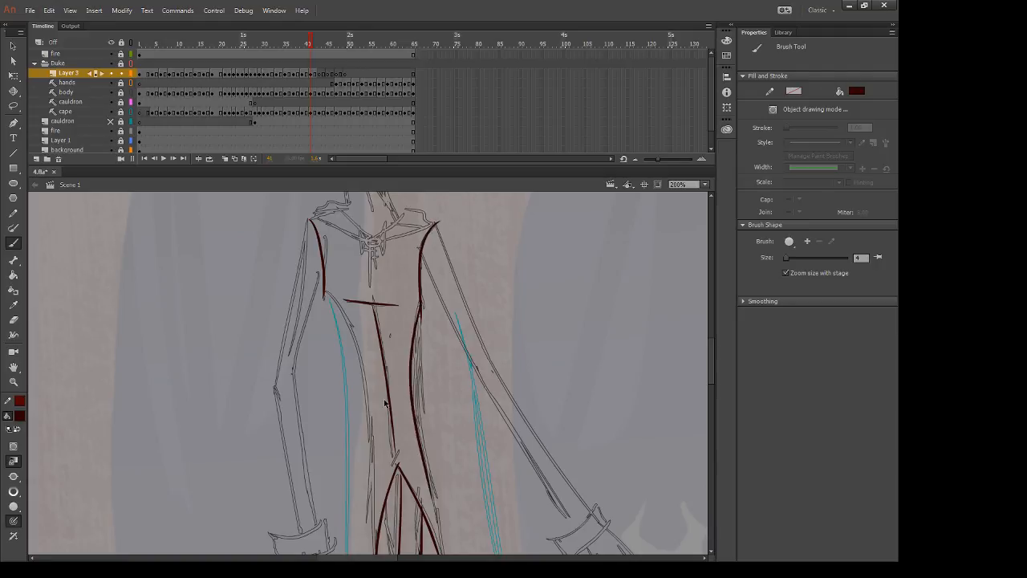
key(ctrl+z)
drag(420, 310, 425, 514)
key(ctrl+z)
drag(419, 303, 425, 461)
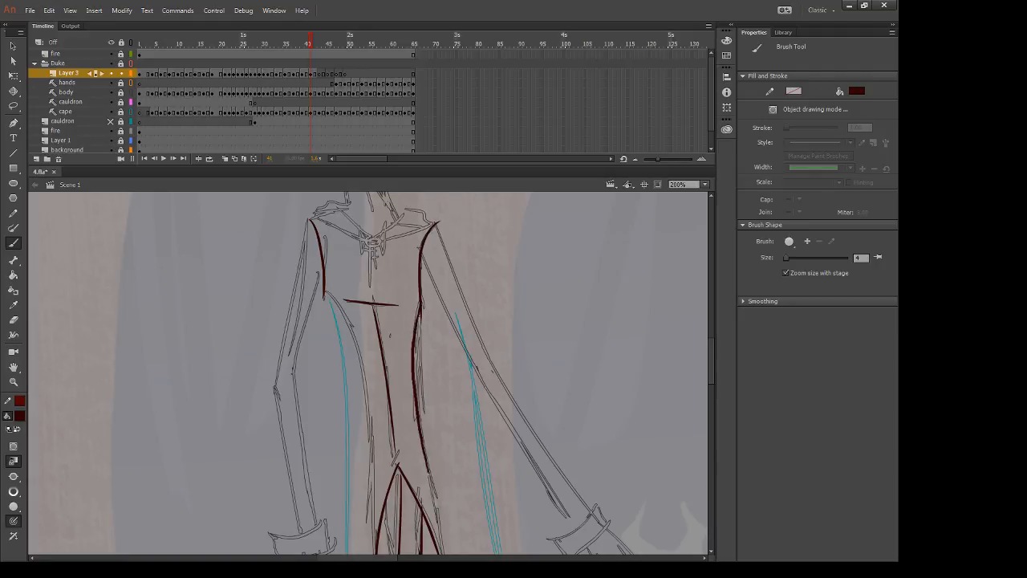
Step: Ink the torso's left side and both outer edges of the coat tails, and erase the overshooting hem tips
drag(325, 294, 369, 454)
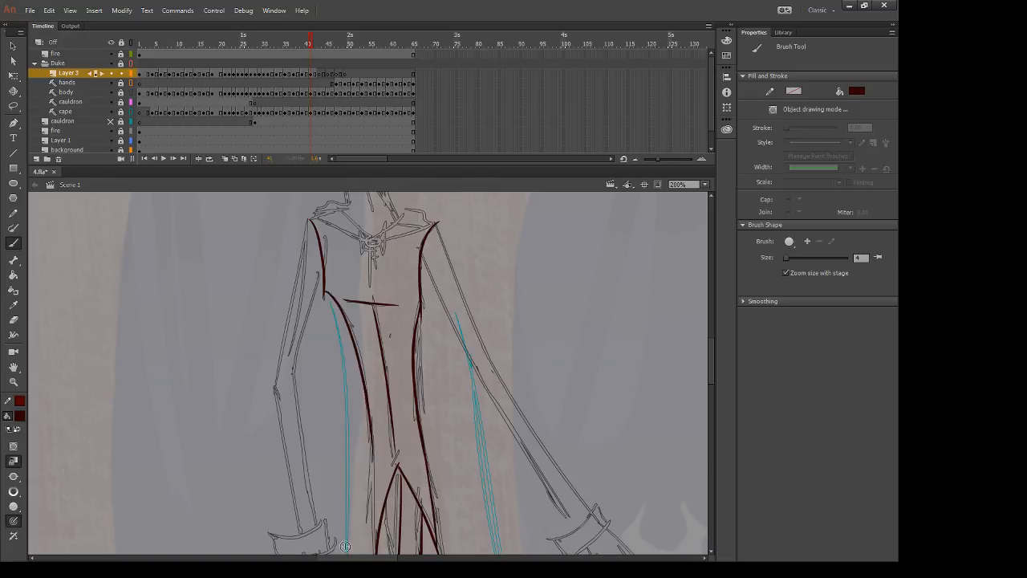
mouse_move(374, 532)
mouse_down()
mouse_move(362, 459)
mouse_move(362, 508)
mouse_up()
key(e)
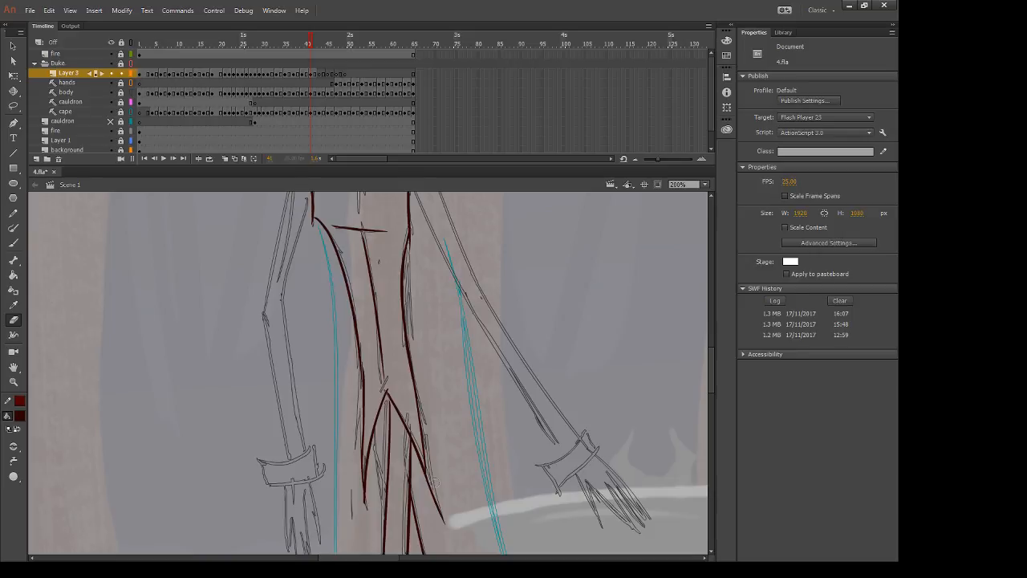
drag(445, 521, 431, 483)
key(b)
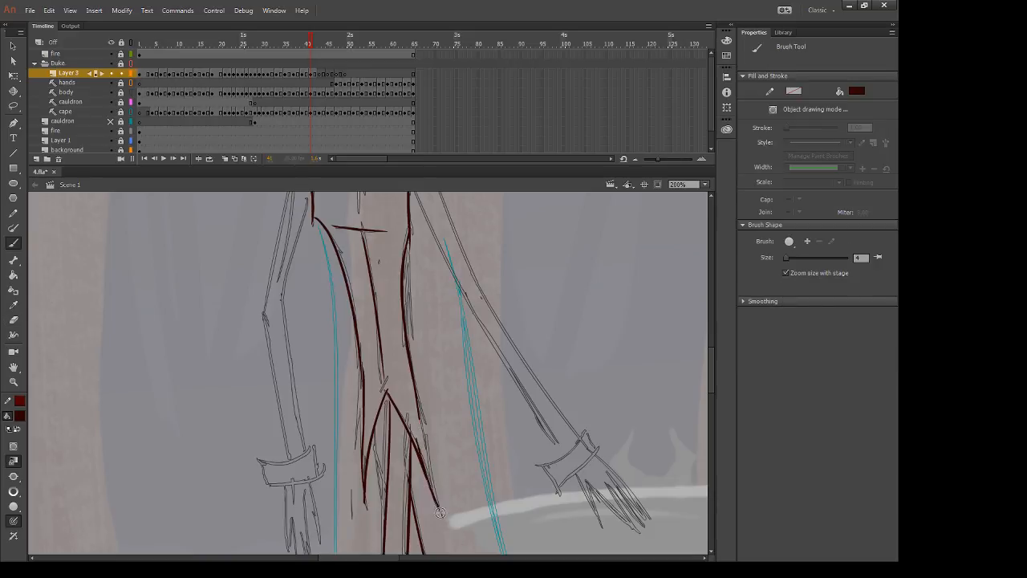
drag(414, 401, 431, 485)
key(e)
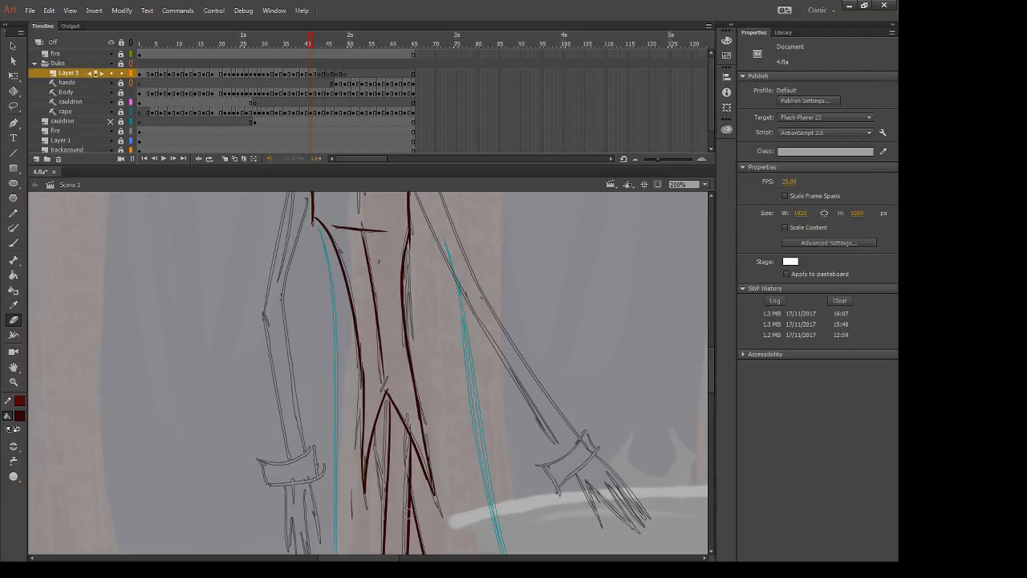
Step: Ink the V-shaped neckline and the folded collar around the neck, and trim the overlapping stroke ends
drag(572, 265, 516, 380)
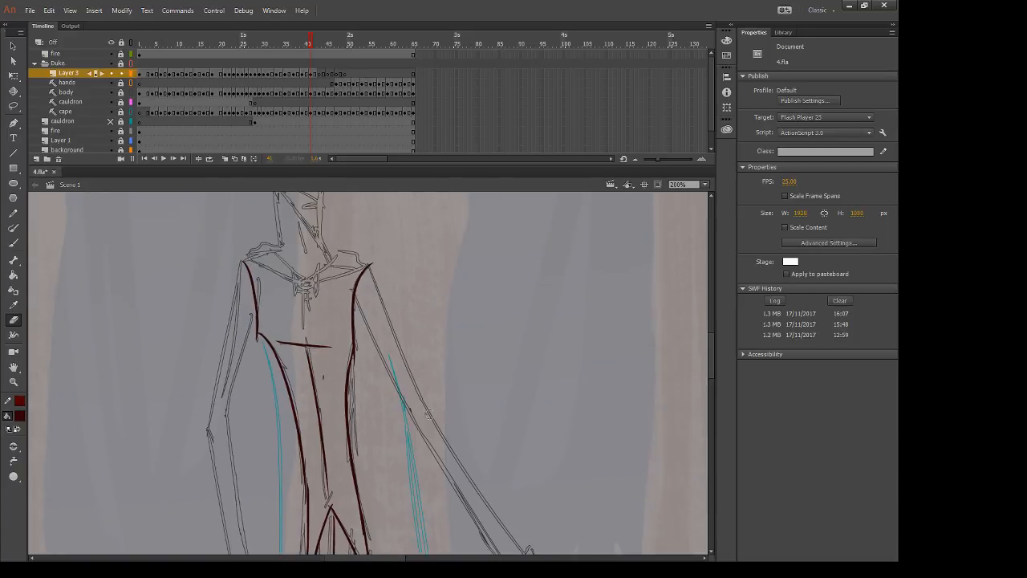
key(b)
mouse_move(283, 245)
mouse_down()
mouse_move(243, 260)
mouse_move(289, 259)
mouse_move(283, 279)
mouse_move(260, 254)
mouse_move(312, 272)
mouse_move(302, 281)
mouse_move(340, 246)
mouse_move(345, 324)
mouse_up()
key(e)
key(b)
key(e)
key(b)
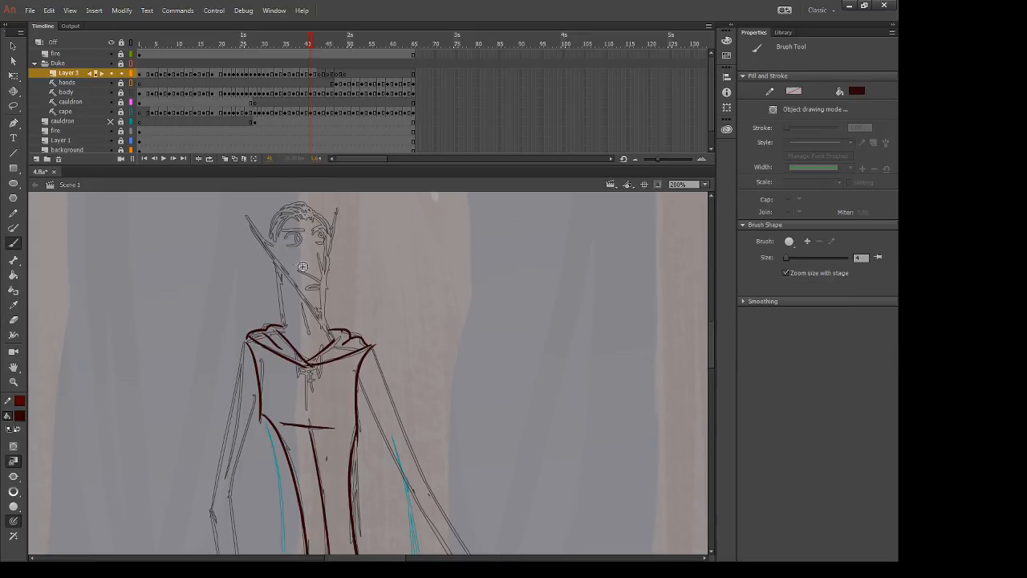
Step: Try inking the slanted underside of the nose and several versions of its bridge line
drag(297, 269, 332, 293)
drag(317, 248, 327, 288)
key(ctrl+z)
drag(314, 247, 326, 286)
key(ctrl+z)
drag(316, 248, 323, 287)
key(ctrl+z)
drag(315, 246, 324, 285)
key(ctrl+z)
key(ctrl+z)
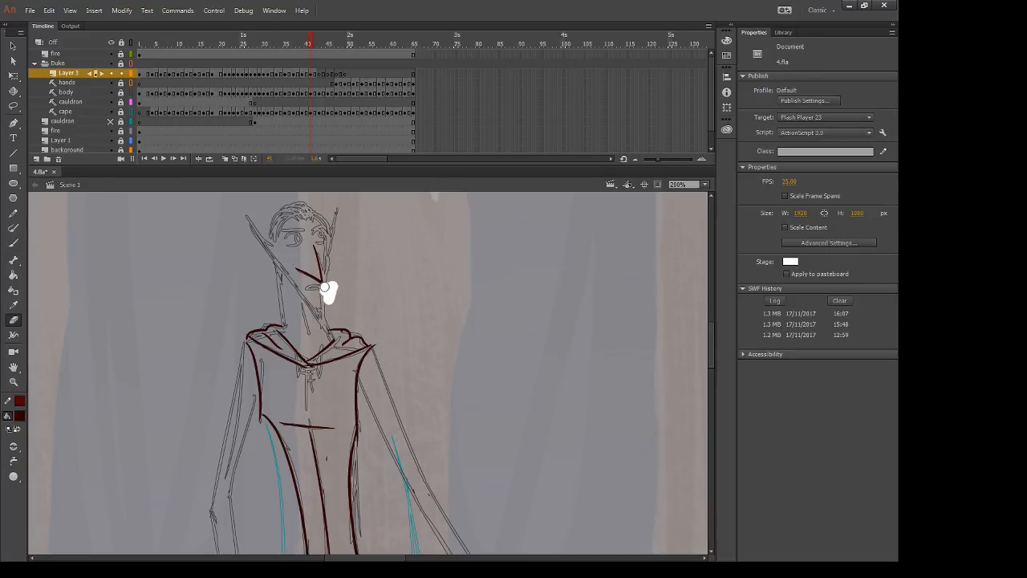
drag(313, 243, 324, 286)
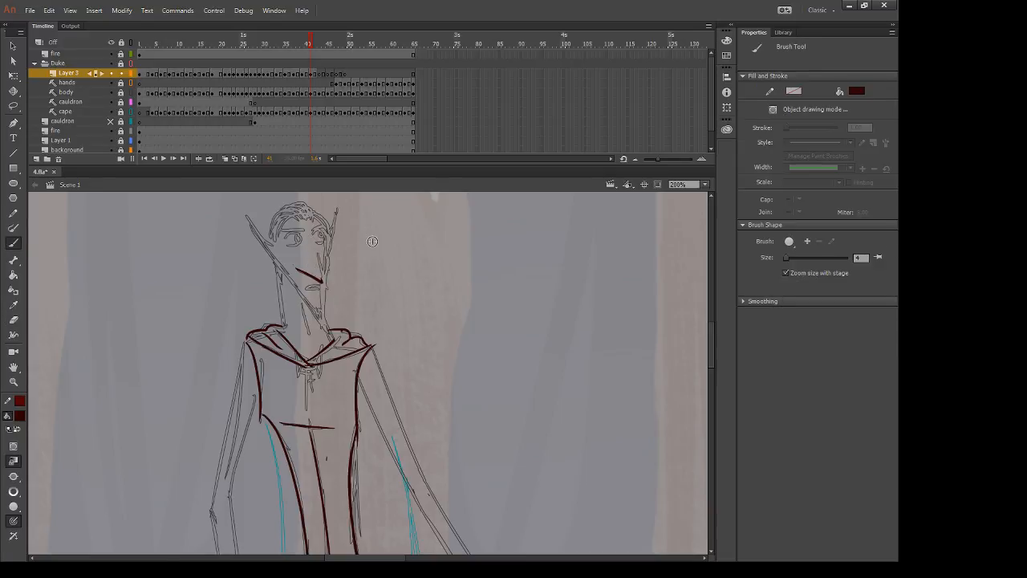
Step: Compare the face with the previous frame, redraw a shorter nose bridge and trim its tip
key(comma)
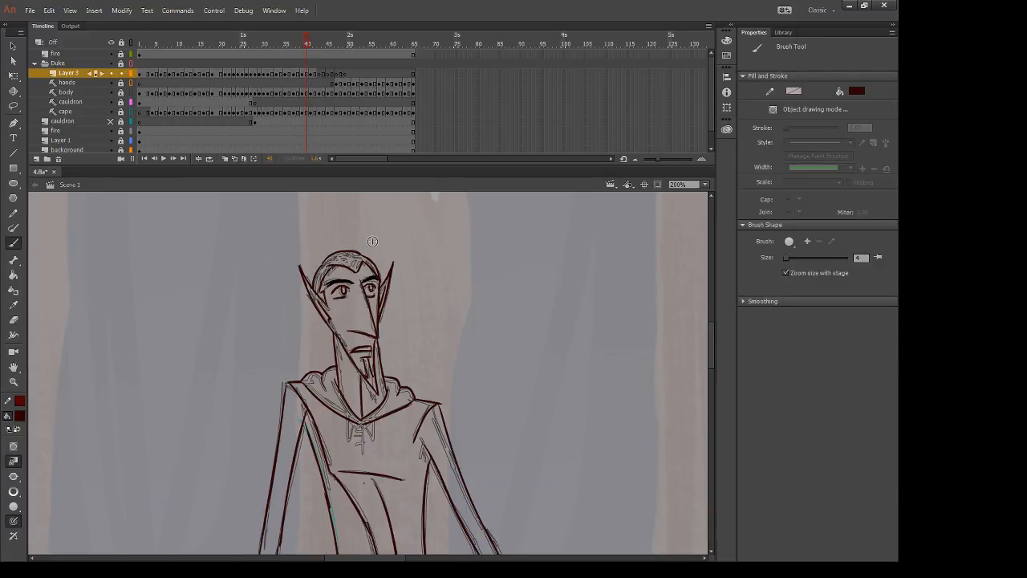
key(period)
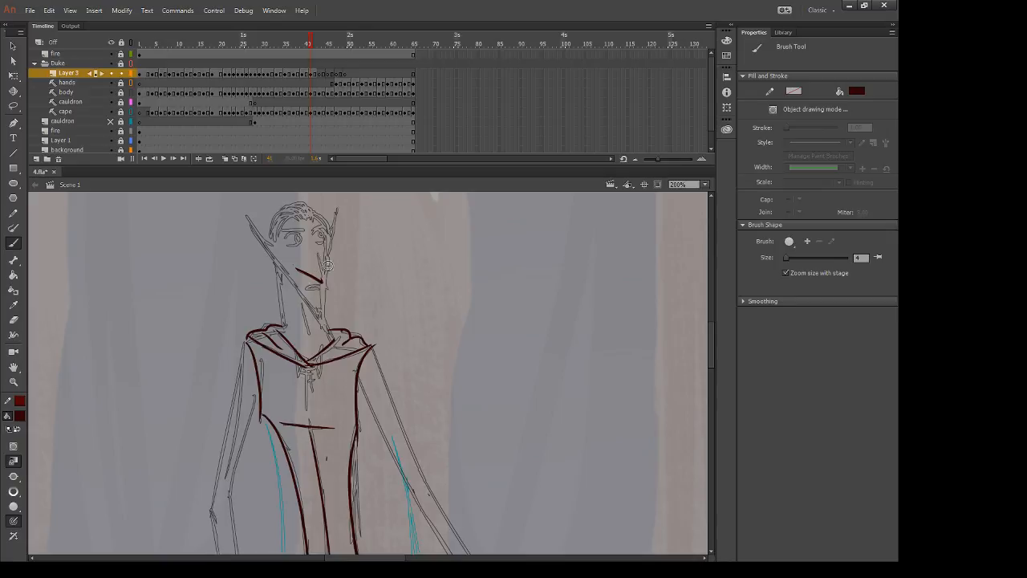
drag(317, 246, 324, 291)
key(ctrl+z)
drag(319, 252, 324, 295)
key(e)
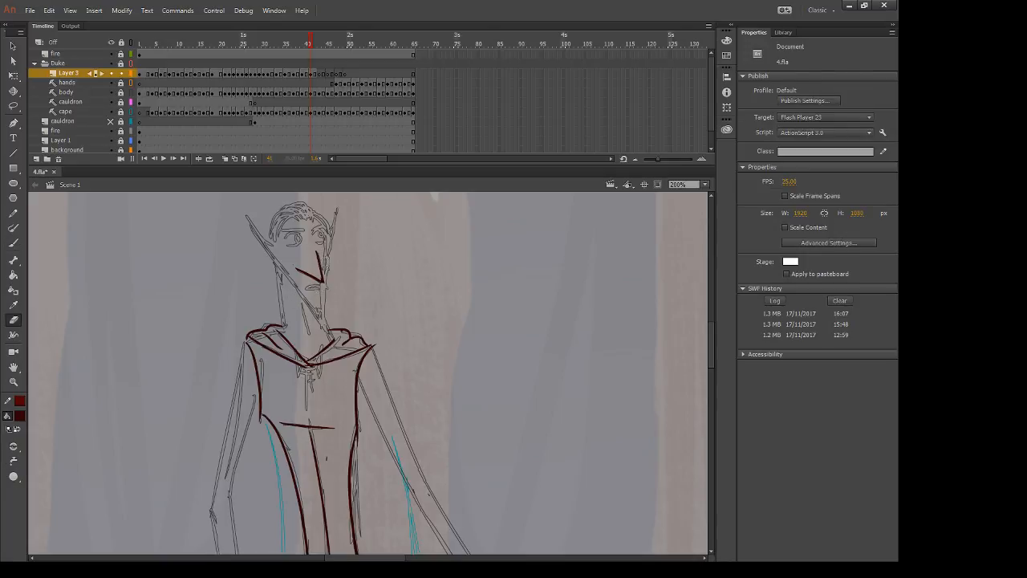
key(b)
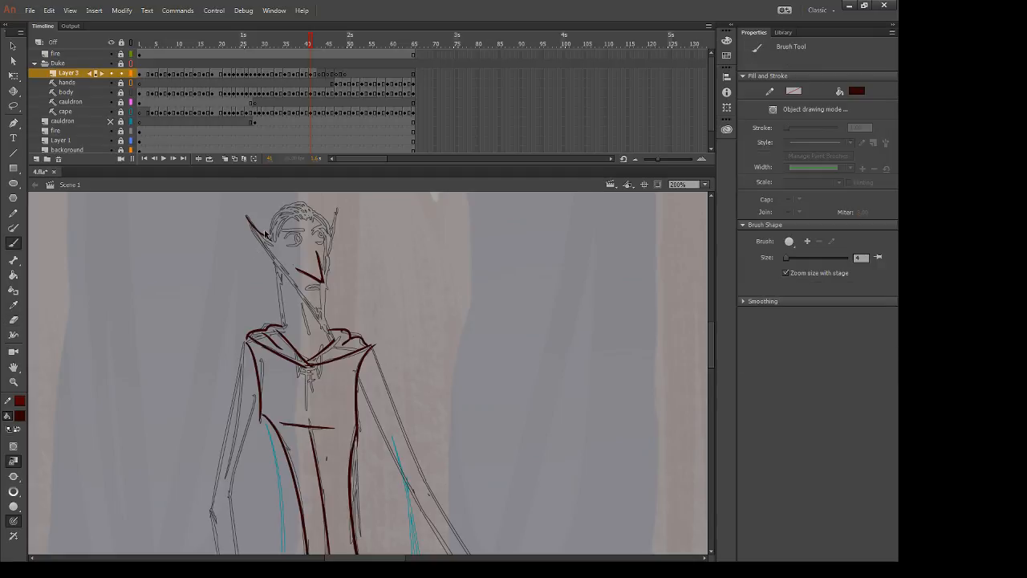
Step: Ink both pointed ears with the long jaw line to the chin and the face's right edge, checking the previous frame
key(comma)
key(period)
drag(245, 215, 297, 298)
key(ctrl+z)
drag(245, 215, 332, 347)
mouse_move(336, 209)
mouse_down()
mouse_move(325, 241)
mouse_move(328, 337)
mouse_up()
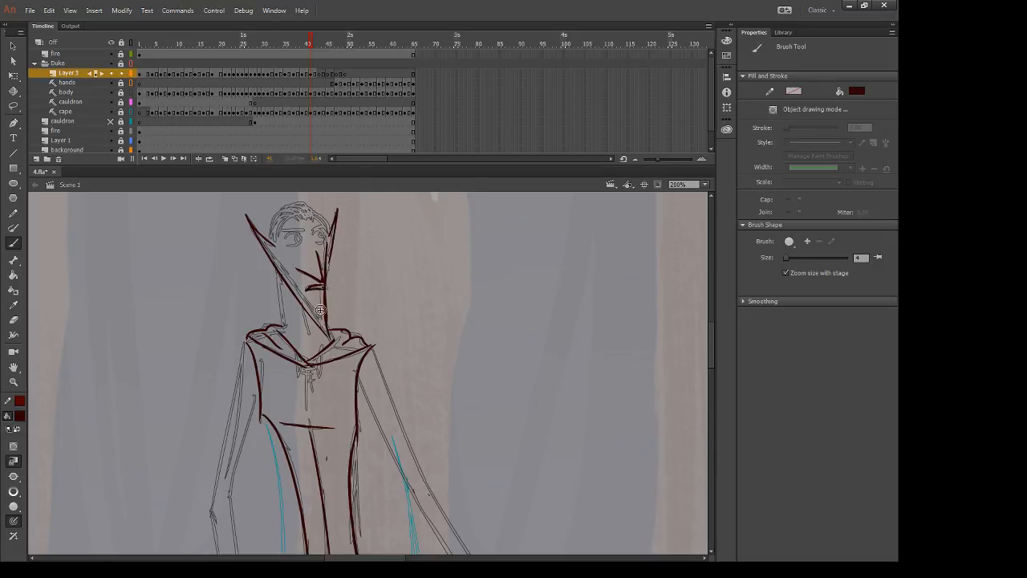
Step: Erase the nose and mouth lines, and re-ink a longer nose, the mouth and the goatee on the chin
key(e)
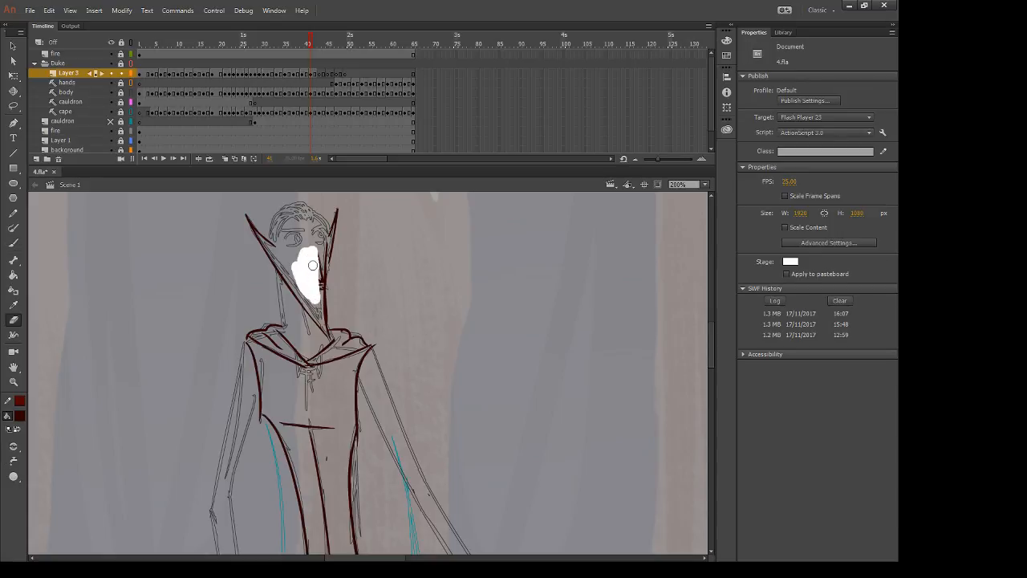
key(b)
drag(321, 248, 329, 288)
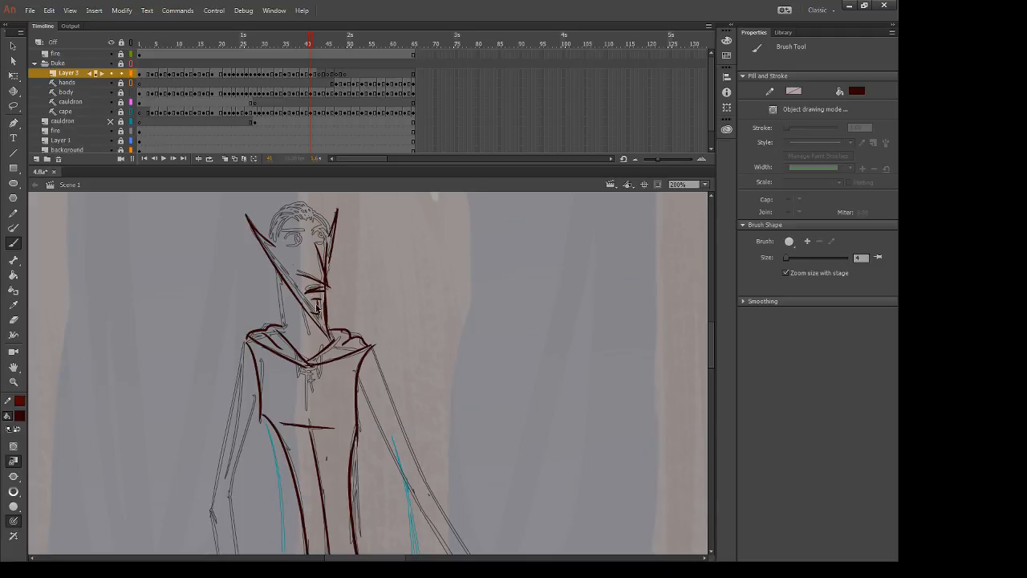
mouse_move(313, 313)
mouse_down()
mouse_move(321, 301)
mouse_move(326, 316)
mouse_up()
drag(351, 267, 365, 349)
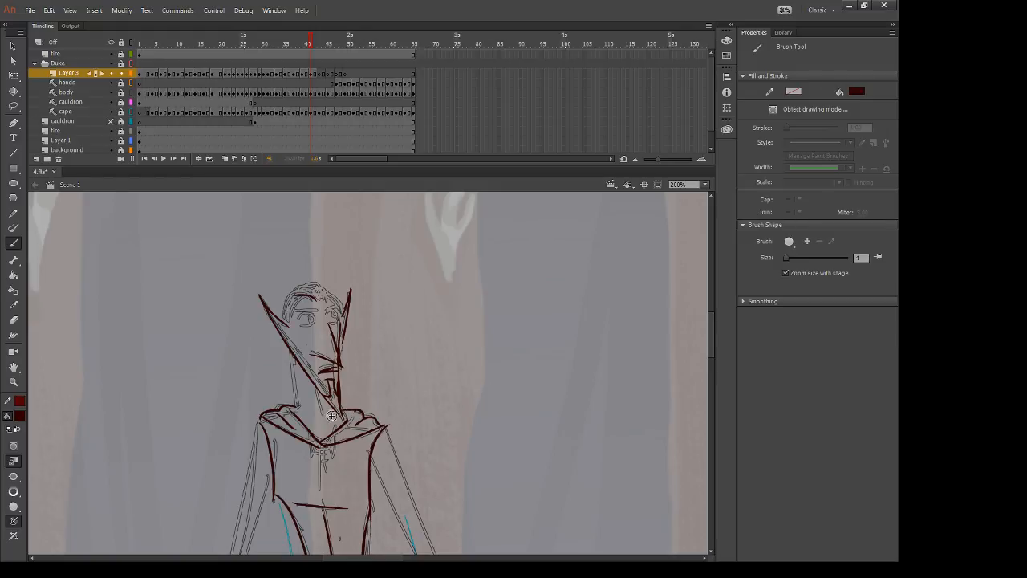
Step: Ink the neck lines down to the collar and the hair outline with its peaked hairline between the ears
drag(398, 407, 548, 375)
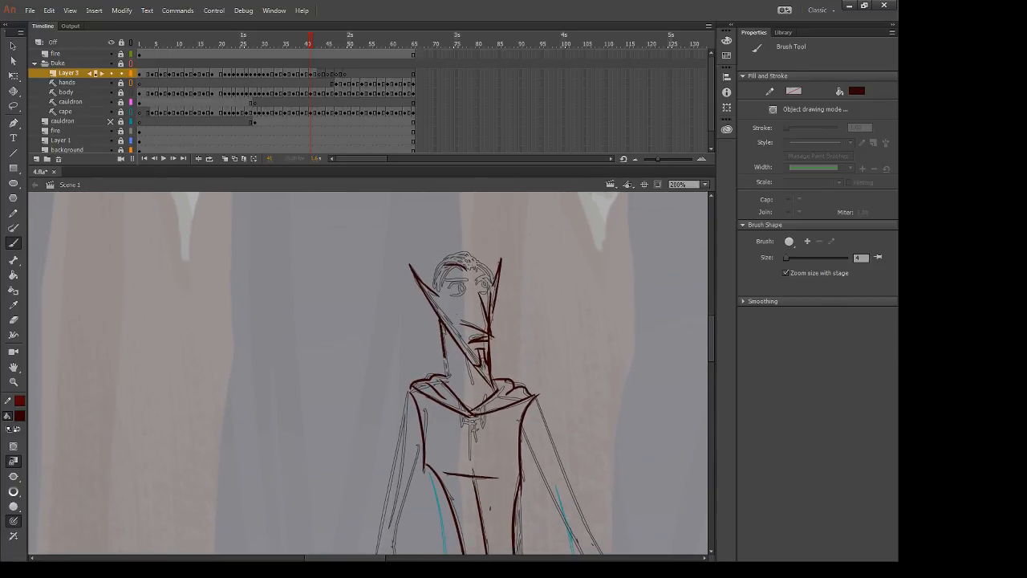
mouse_move(442, 323)
mouse_down()
mouse_move(450, 390)
mouse_move(475, 410)
mouse_up()
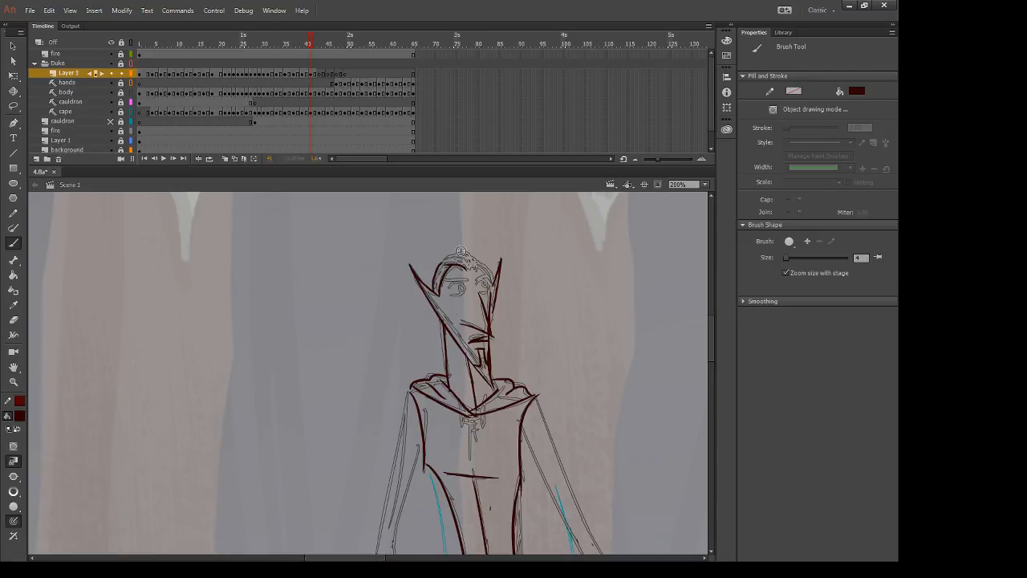
mouse_move(437, 280)
mouse_down()
mouse_move(449, 255)
mouse_move(477, 264)
mouse_up()
key(ctrl+z)
drag(473, 257, 494, 292)
key(ctrl+z)
mouse_move(474, 258)
mouse_down()
mouse_move(494, 285)
mouse_move(473, 260)
mouse_move(483, 278)
mouse_move(483, 261)
mouse_up()
key(e)
key(b)
key(ctrl+z)
key(e)
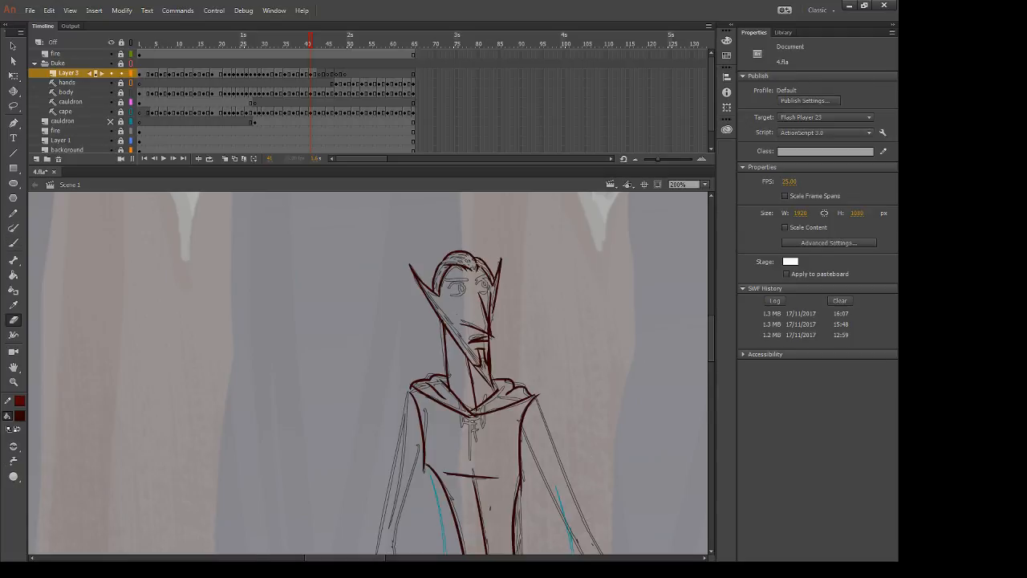
Step: Ink both eyes and the eyebrows, switch the fill to black for the pupils, and resample the dark red outline colour
key(b)
mouse_move(506, 429)
mouse_down()
mouse_move(488, 316)
mouse_move(475, 377)
mouse_up()
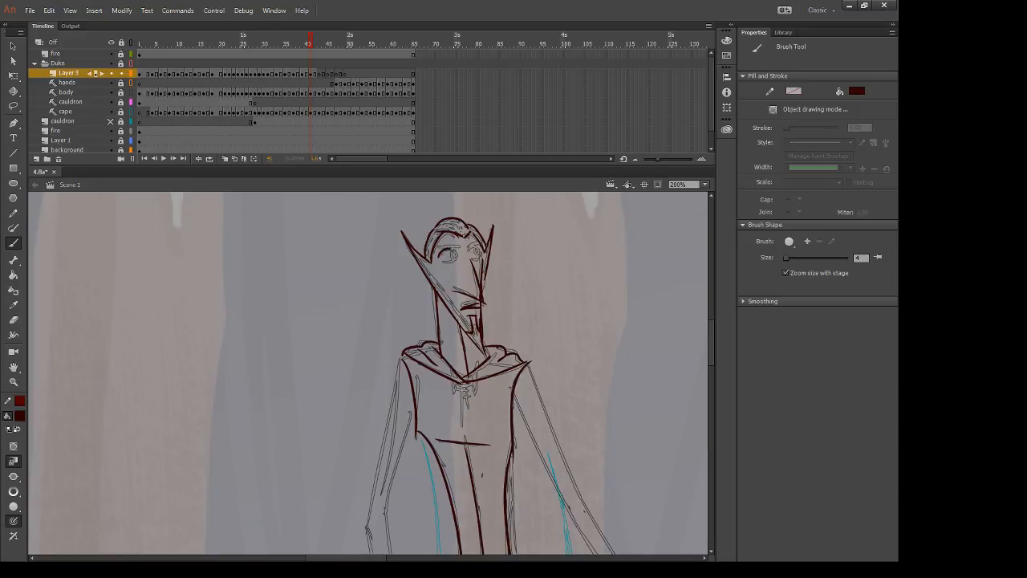
key(.)
drag(454, 258, 451, 255)
drag(478, 251, 476, 253)
click(22, 416)
click(58, 445)
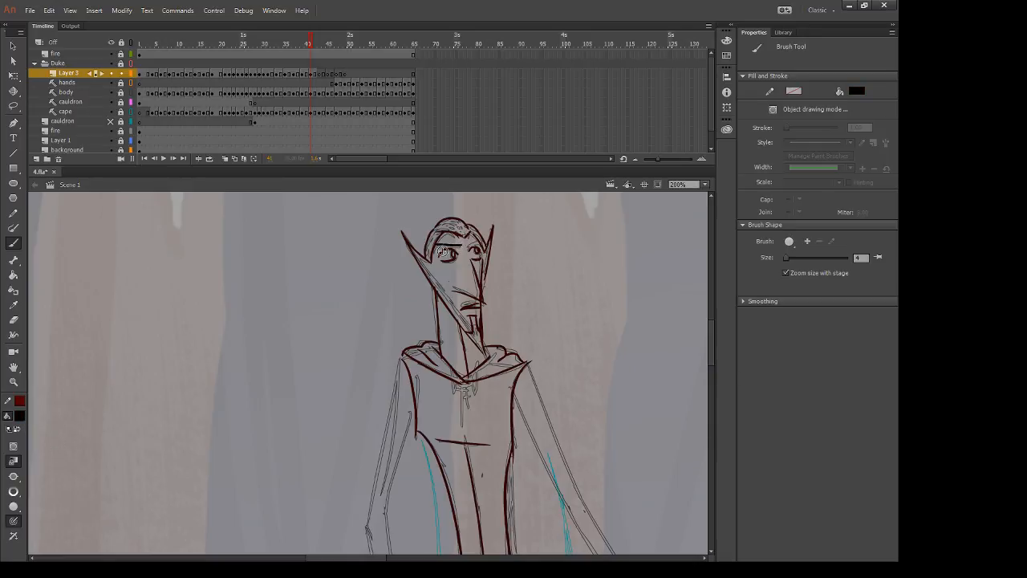
key(ctrl+z)
key(i)
key(b)
Step: Ink the outer and inner edges of the outstretched arm from the shoulder down past the elbow
mouse_move(569, 408)
mouse_down()
mouse_move(522, 350)
mouse_move(485, 327)
mouse_up()
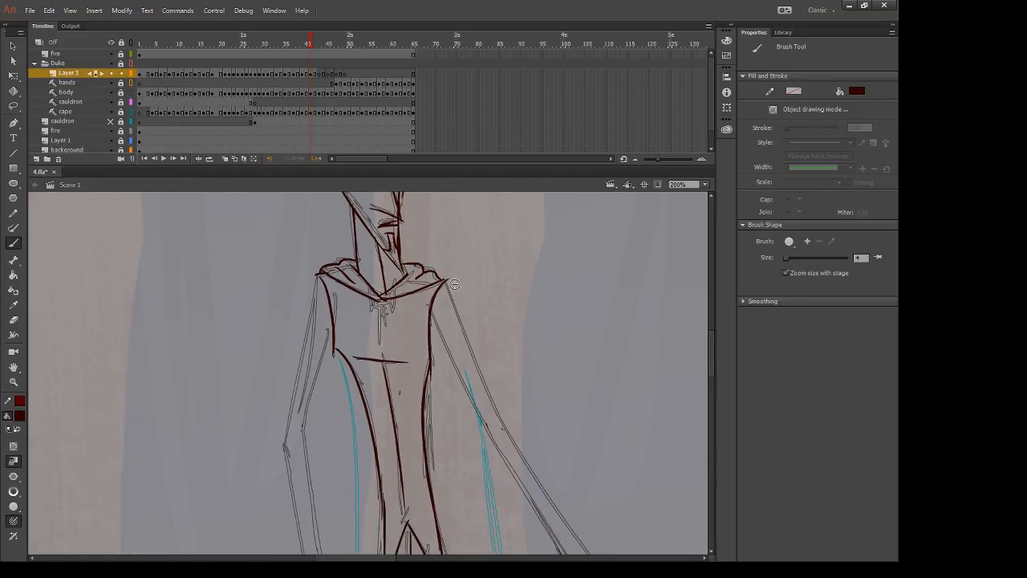
key(i)
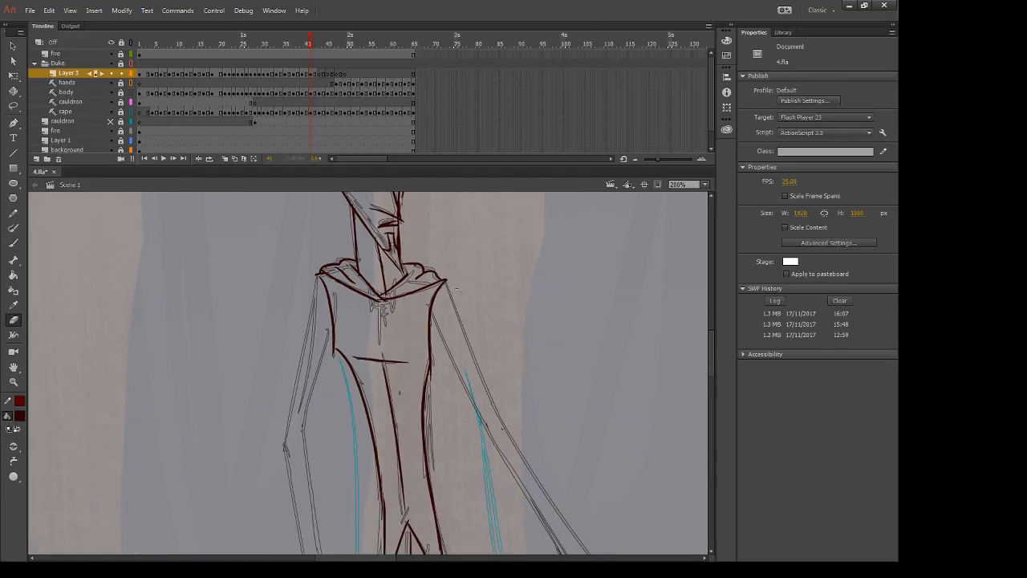
key(b)
drag(457, 293, 390, 230)
drag(380, 218, 459, 405)
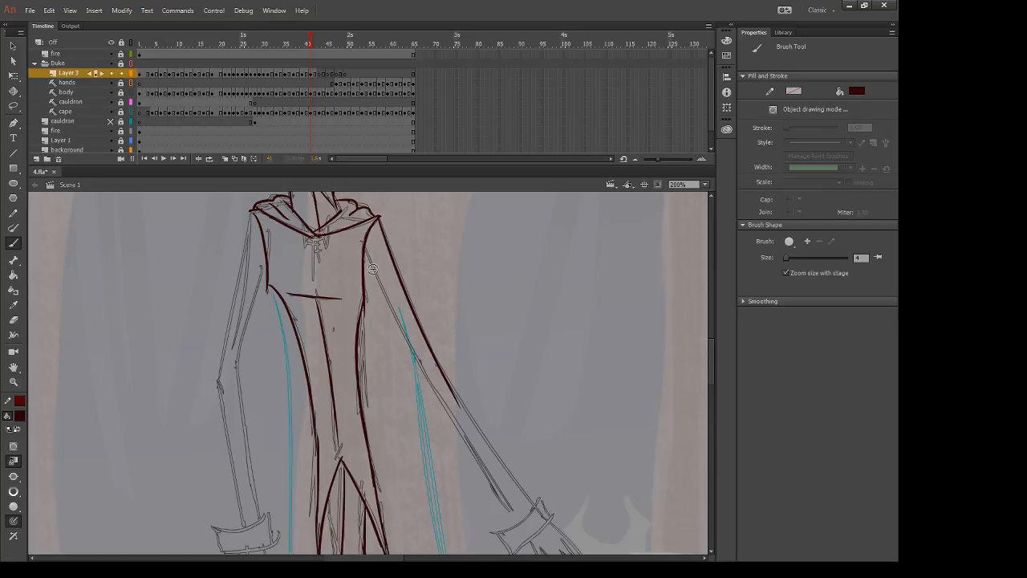
mouse_move(365, 247)
mouse_down()
mouse_move(465, 428)
mouse_move(425, 353)
mouse_up()
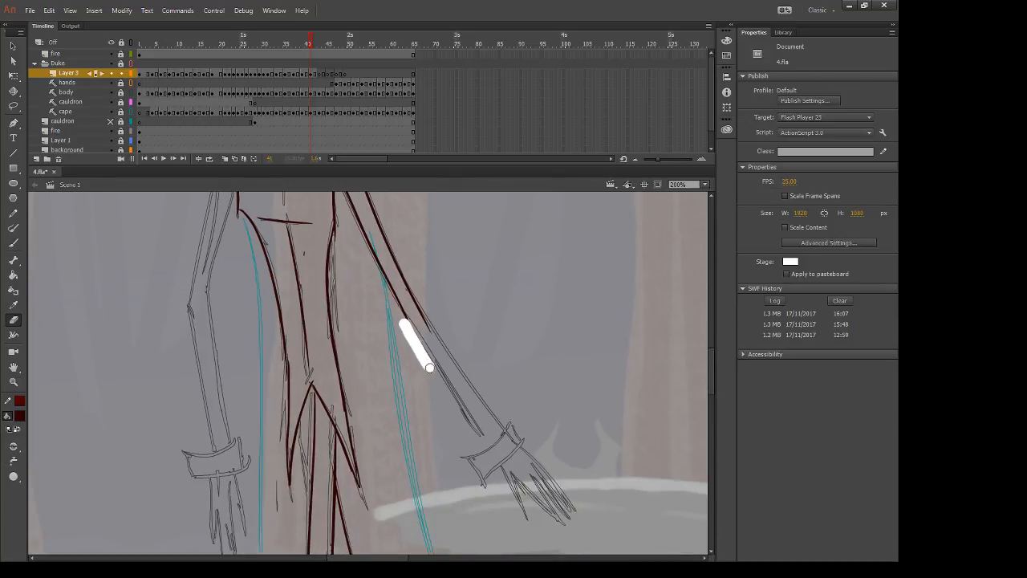
Step: Ink both forearm lines of the outstretched arm to the cuff, redoing the upper line and trimming the overlapping ends
drag(406, 312, 501, 484)
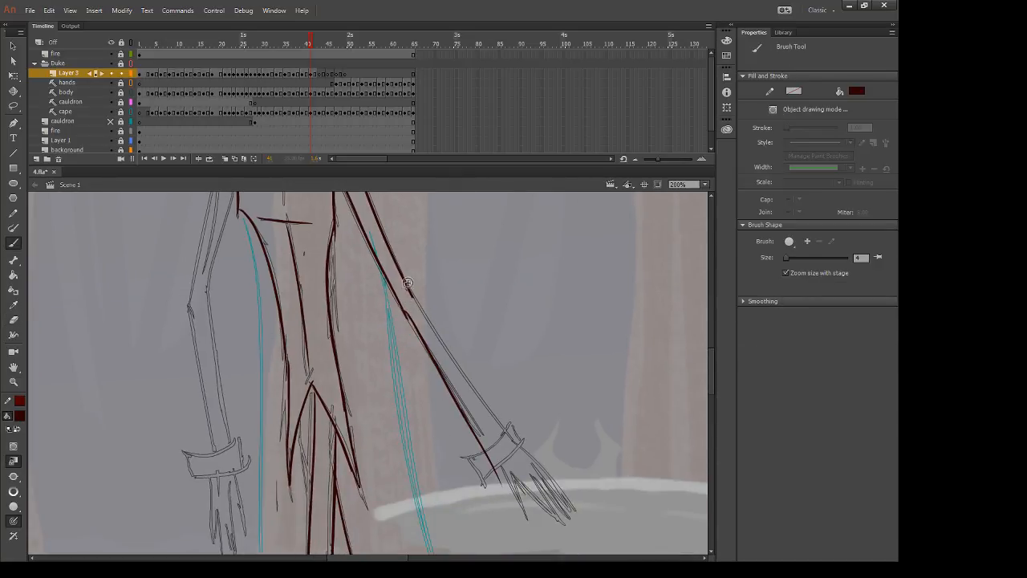
drag(407, 284, 518, 438)
key(ctrl+z)
drag(407, 287, 514, 456)
key(ctrl+z)
key(e)
key(b)
drag(419, 298, 518, 456)
key(ctrl+z)
drag(414, 302, 518, 466)
mouse_move(512, 427)
mouse_down()
mouse_move(485, 454)
mouse_move(480, 475)
mouse_move(502, 450)
mouse_up()
key(b)
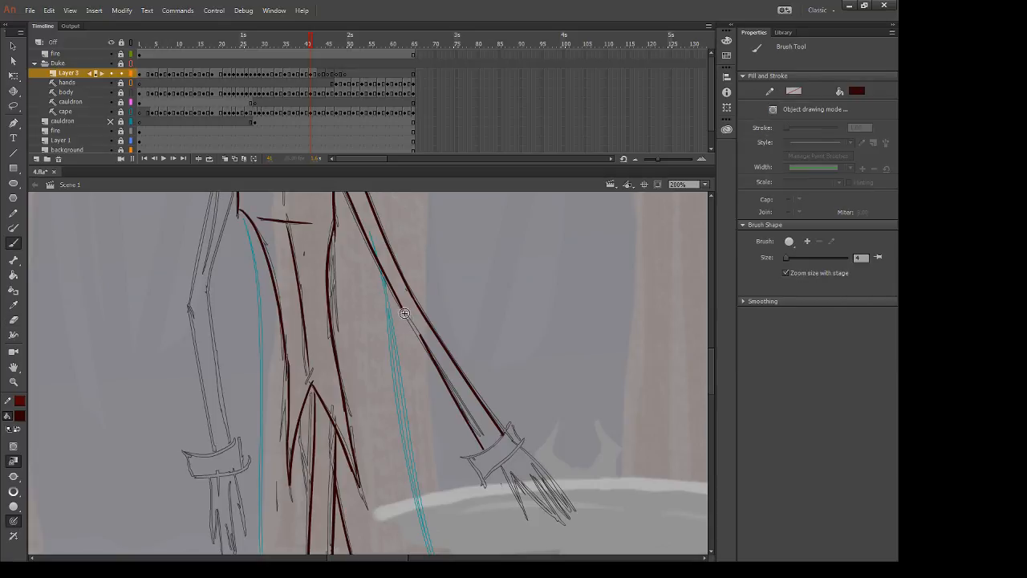
Step: Ink the flared cuff of the outstretched arm and clean up its lower corner
mouse_move(511, 425)
mouse_down()
mouse_move(467, 456)
mouse_move(485, 497)
mouse_up()
mouse_move(511, 425)
mouse_down()
mouse_move(518, 457)
mouse_move(525, 442)
mouse_move(483, 485)
mouse_up()
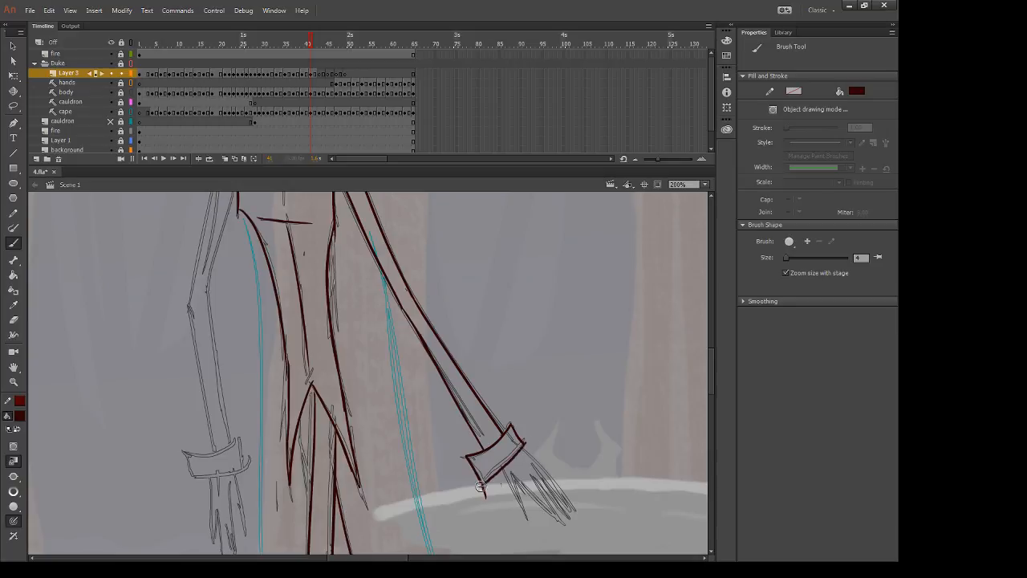
key(ctrl+z)
drag(525, 441, 479, 489)
key(ctrl+z)
key(e)
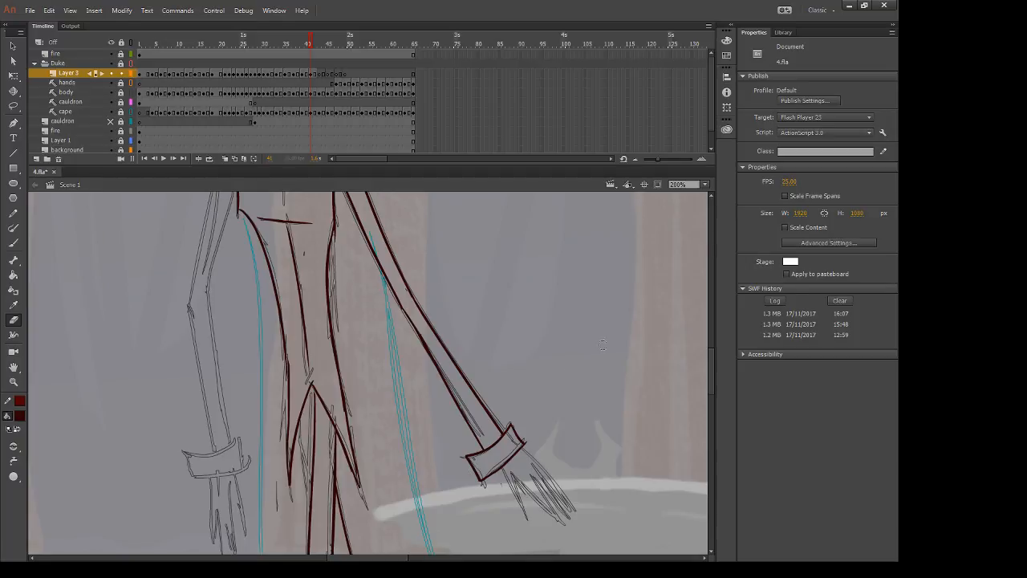
Step: Ink the spread, pointed fingers of the outstretched hand below its cuff
mouse_move(529, 459)
mouse_down()
mouse_move(429, 341)
mouse_move(427, 399)
mouse_move(468, 407)
mouse_up()
key(b)
drag(430, 363, 474, 406)
drag(433, 341, 470, 392)
mouse_move(438, 361)
mouse_down()
mouse_move(476, 397)
mouse_move(459, 384)
mouse_move(586, 452)
mouse_up()
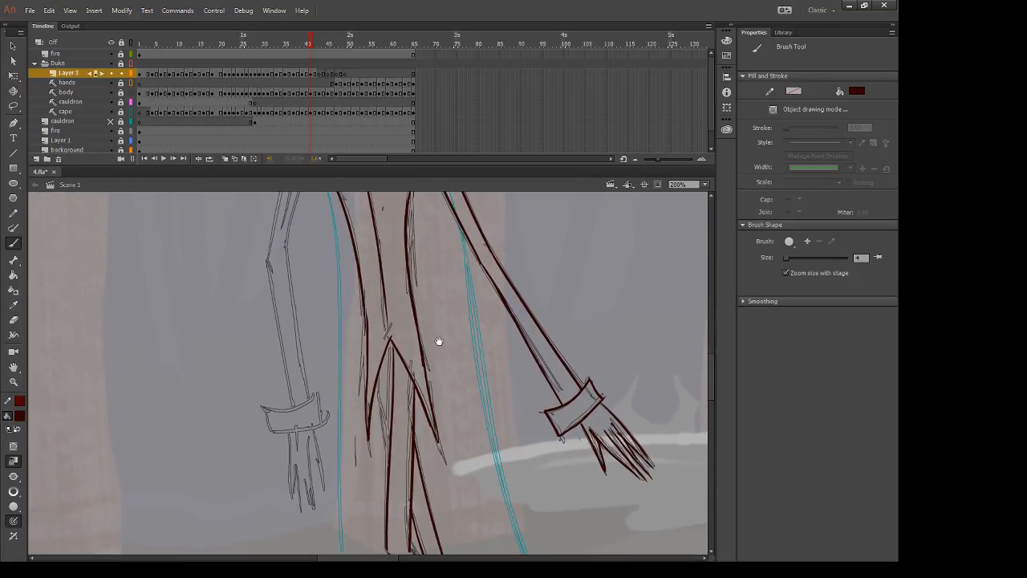
Step: Ink the outer and inner upper-arm lines of the hanging arm from the shoulder to the elbow
drag(381, 365, 376, 437)
drag(376, 342, 445, 482)
drag(370, 231, 322, 430)
drag(386, 277, 354, 423)
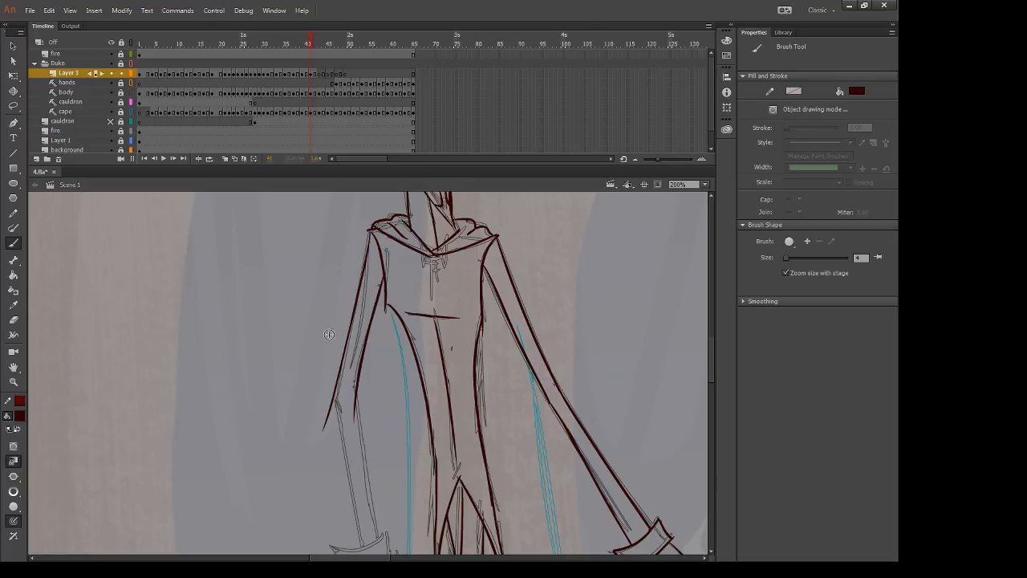
mouse_move(376, 427)
mouse_down()
mouse_move(433, 318)
mouse_move(419, 467)
mouse_up()
key(e)
Step: Ink both forearm lines of the hanging arm from the elbow to the wrist and erase the ends overlapping the cuff
key(b)
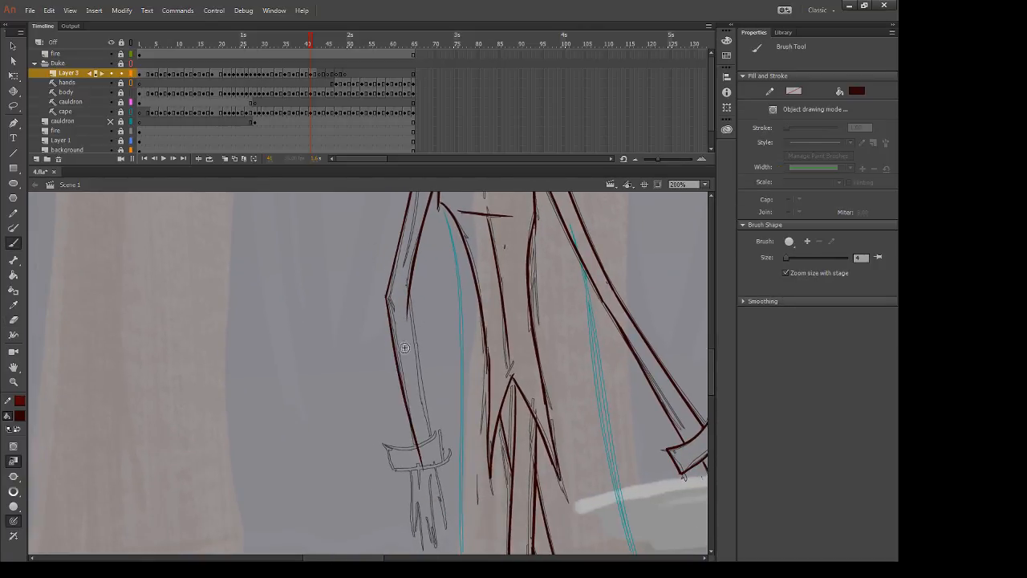
key(ctrl+z)
mouse_move(387, 297)
mouse_down()
mouse_move(416, 536)
mouse_move(395, 333)
mouse_move(414, 485)
mouse_up()
key(ctrl+z)
key(ctrl+z)
key(ctrl+z)
key(e)
drag(411, 448, 415, 516)
drag(431, 447, 439, 480)
drag(438, 442, 419, 451)
drag(429, 489, 416, 447)
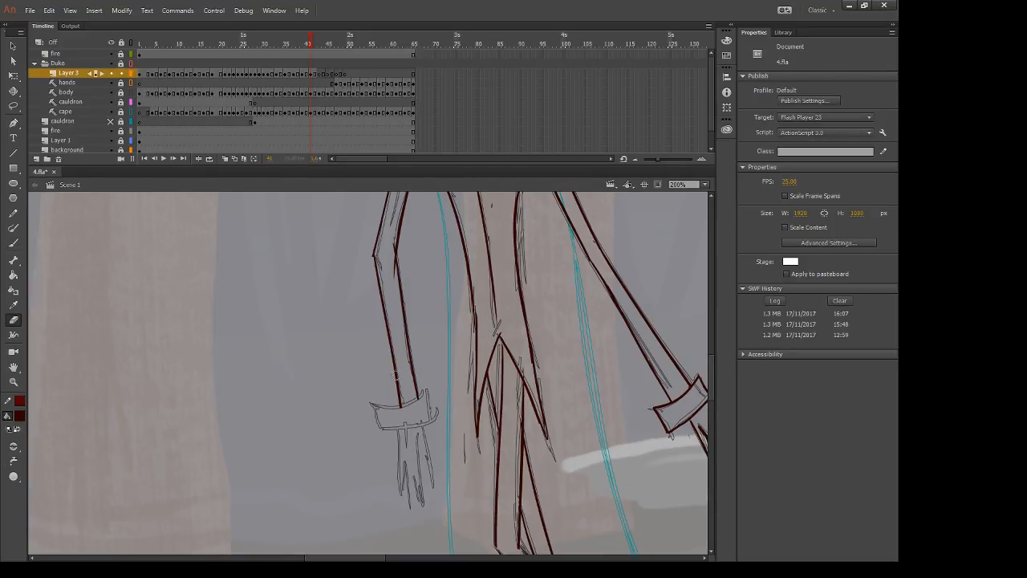
Step: Ink the four edges of the hanging arm's cuff and trim the corners that overshoot
key(b)
drag(371, 404, 382, 440)
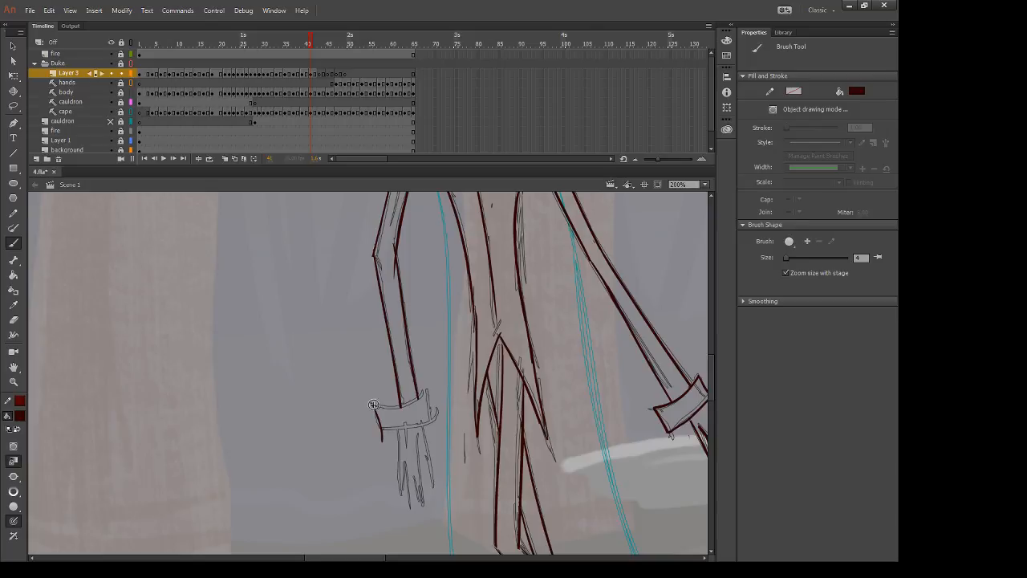
mouse_move(371, 405)
mouse_down()
mouse_move(419, 397)
mouse_move(432, 432)
mouse_move(429, 420)
mouse_up()
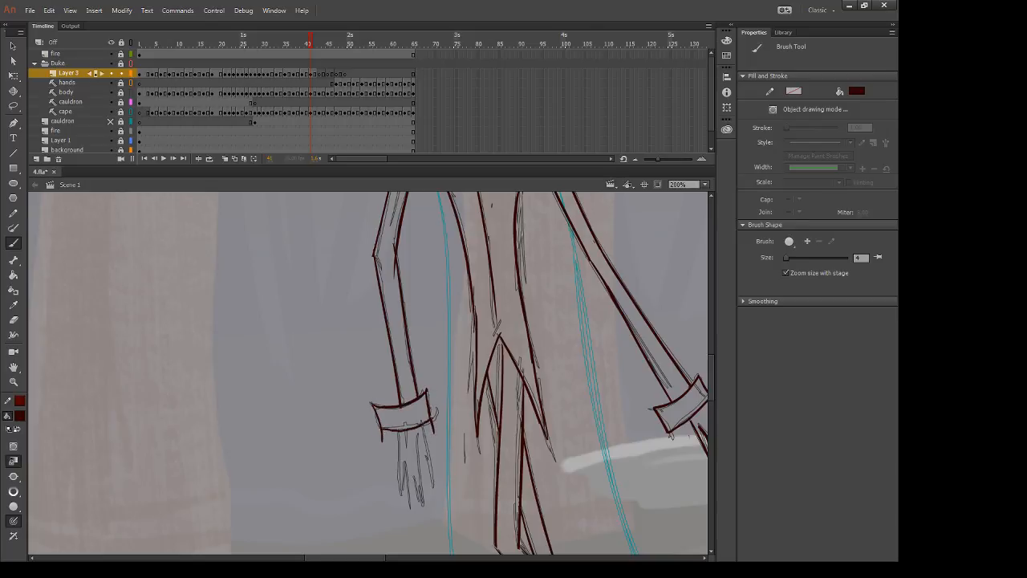
key(e)
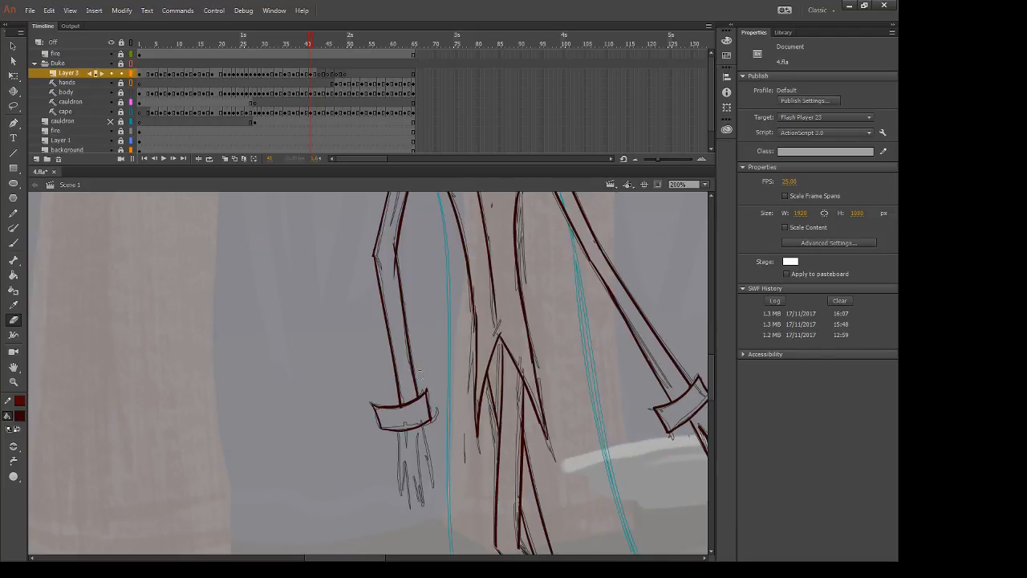
Step: Ink the long pointed fingers of the hanging hand below its cuff
key(b)
drag(421, 423, 433, 480)
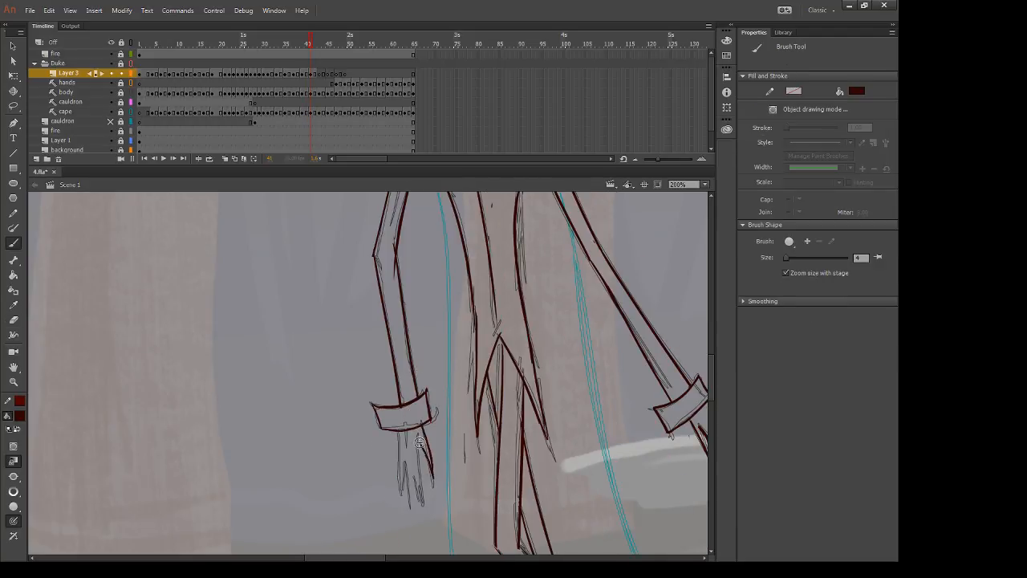
drag(416, 429, 426, 509)
mouse_move(413, 462)
mouse_down()
mouse_move(419, 515)
mouse_move(409, 502)
mouse_up()
mouse_move(401, 443)
mouse_down()
mouse_move(406, 502)
mouse_move(404, 481)
mouse_up()
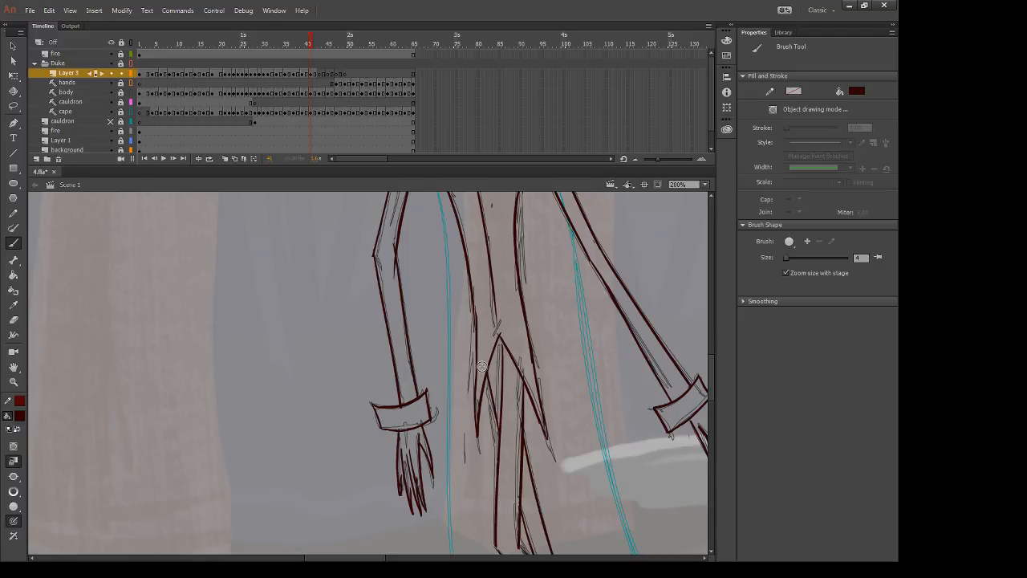
Step: Ink the short vertical line running down the chest from the collar's point
key(e)
scroll(481, 366, up, 5)
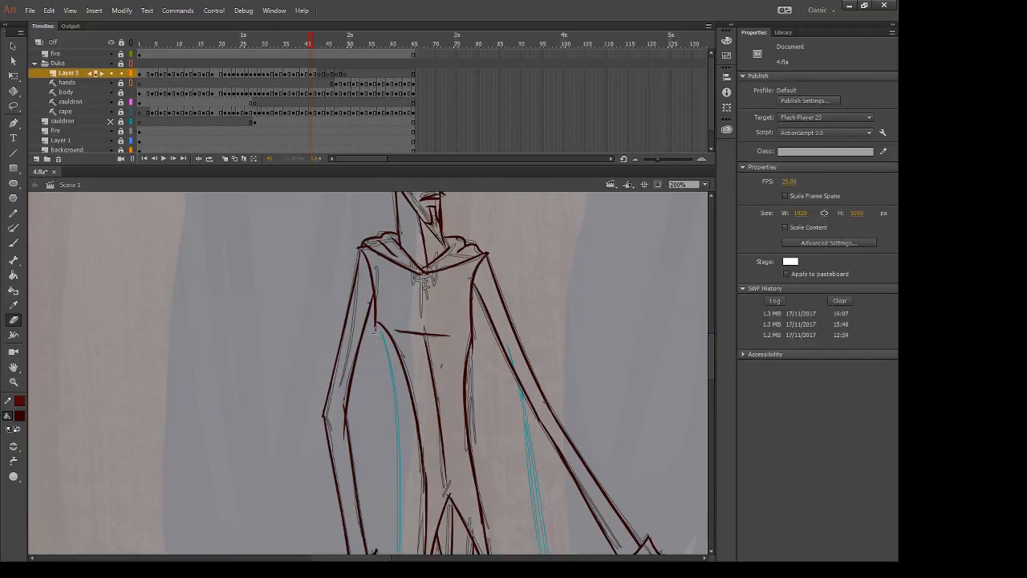
key(b)
drag(384, 366, 373, 317)
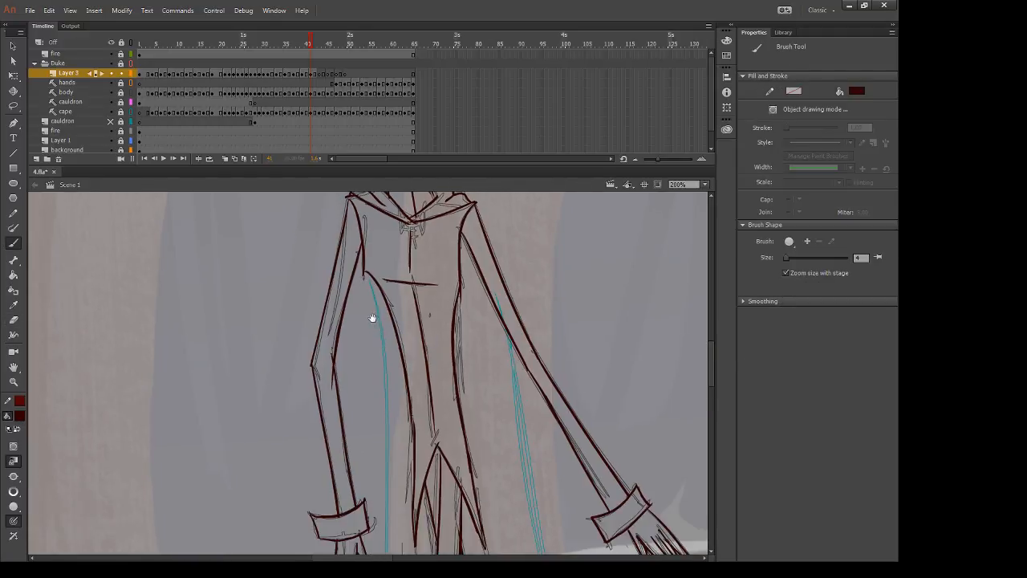
Step: Ink the cape edge beside the hanging arm from the armpit downward, redrawing it until it follows the blue guide
drag(365, 272, 388, 520)
key(ctrl+z)
drag(366, 277, 387, 498)
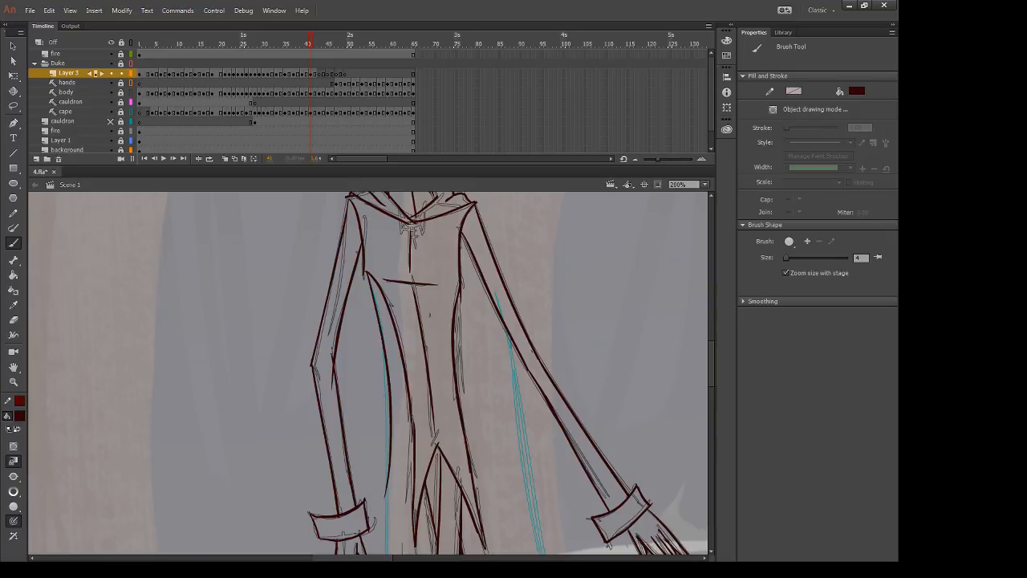
key(ctrl+z)
drag(363, 266, 390, 485)
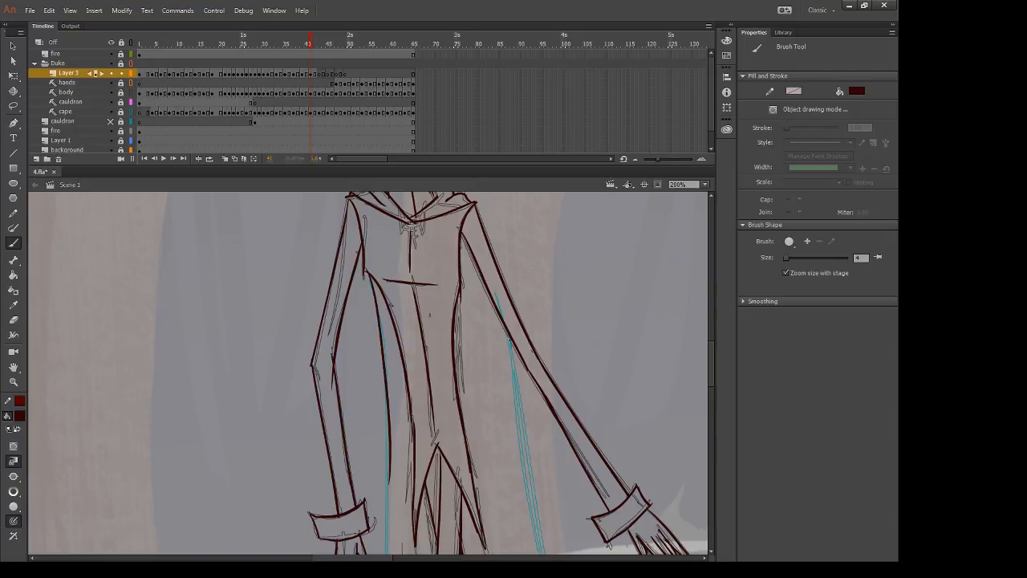
Step: Ink the cape edge that falls from beneath the outstretched arm along the blue guide
mouse_move(508, 338)
mouse_down()
mouse_move(529, 511)
mouse_move(505, 413)
mouse_up()
key(ctrl+z)
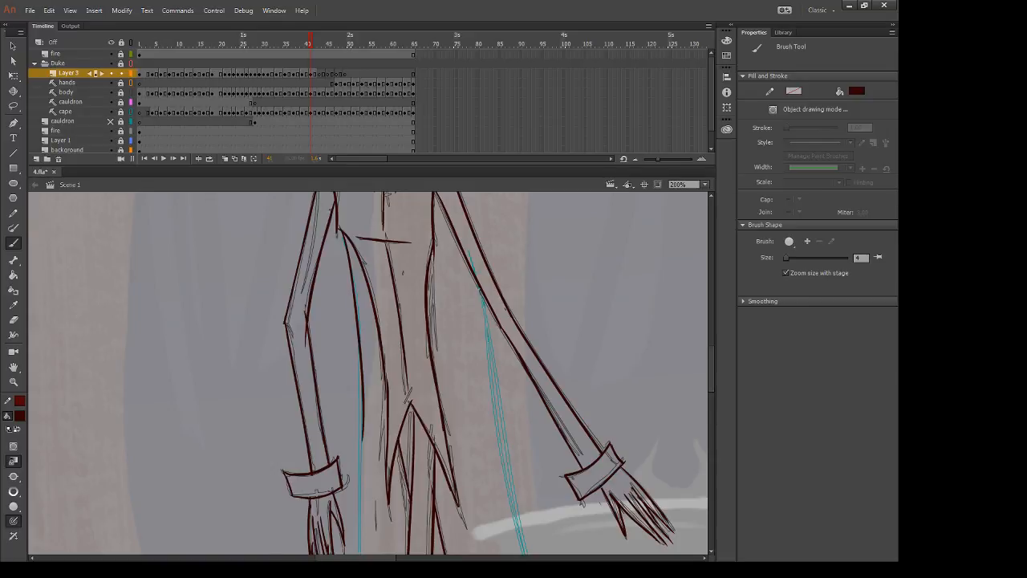
drag(479, 288, 514, 521)
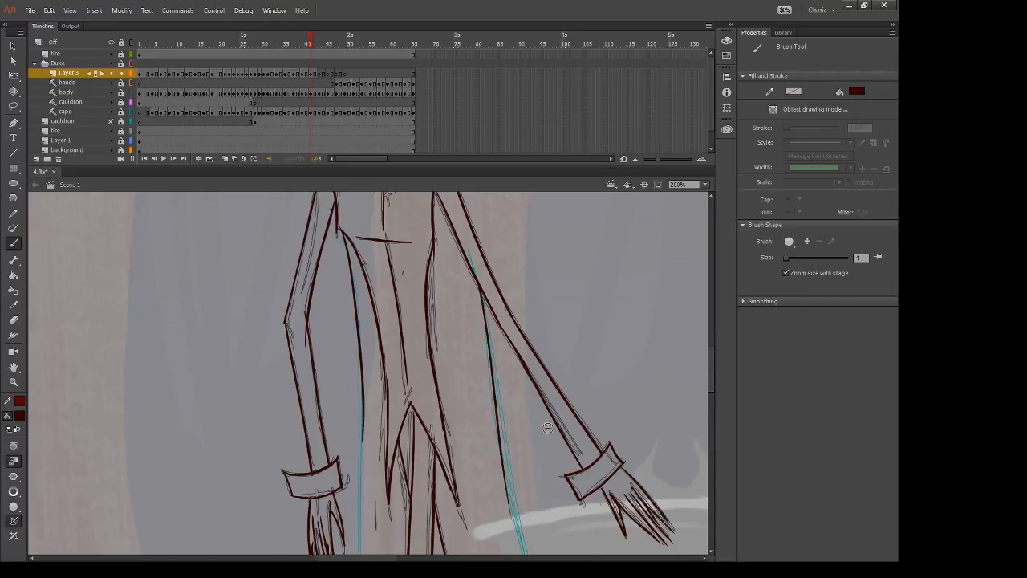
Step: Extend the cape edge beside the hanging arm down to the cape's bottom corner, redoing the stroke and smoothing its join
drag(426, 360, 420, 264)
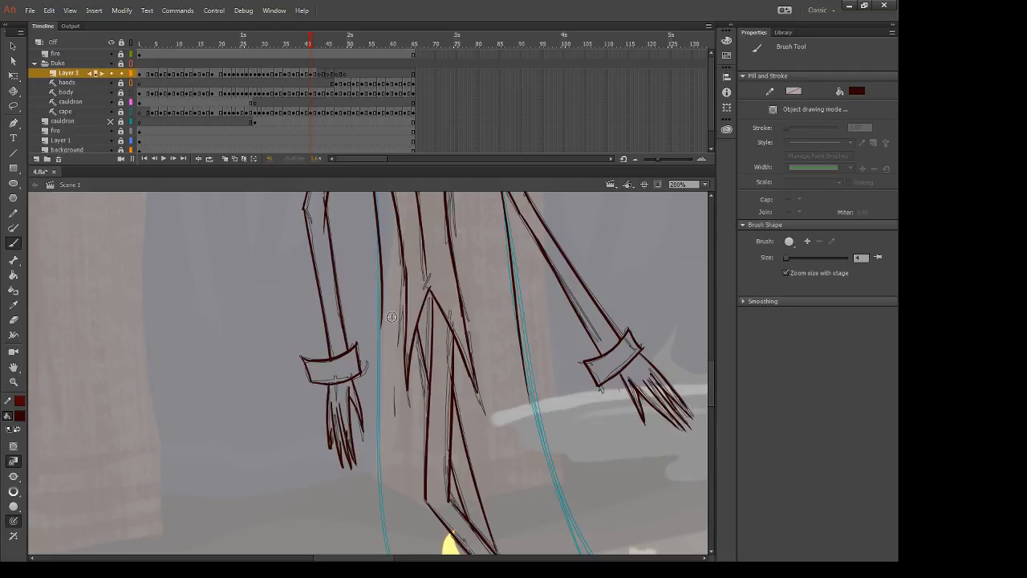
drag(382, 306, 384, 512)
drag(412, 472, 382, 414)
key(ctrl+z)
drag(352, 242, 362, 524)
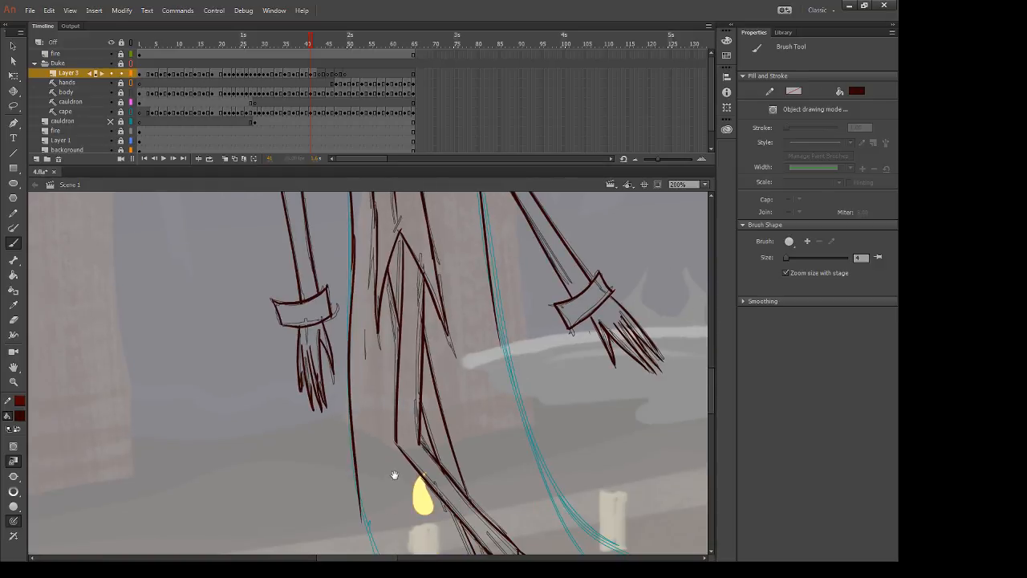
mouse_move(397, 473)
mouse_down()
mouse_move(386, 342)
mouse_move(392, 492)
mouse_up()
key(ctrl+z)
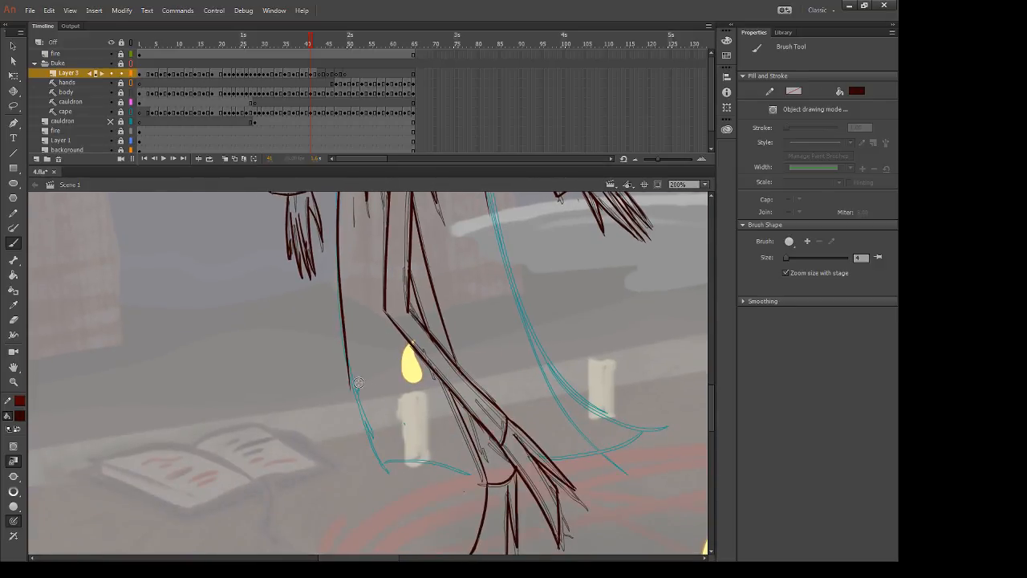
drag(347, 361, 392, 489)
key(ctrl+z)
key(e)
mouse_move(344, 366)
mouse_down()
mouse_move(359, 424)
mouse_move(352, 398)
mouse_up()
Step: Ink the cape's curved bottom hem from the corner to the lower leg, redrawing it and trimming the corner's overshoot
key(b)
drag(382, 462, 467, 475)
key(ctrl+z)
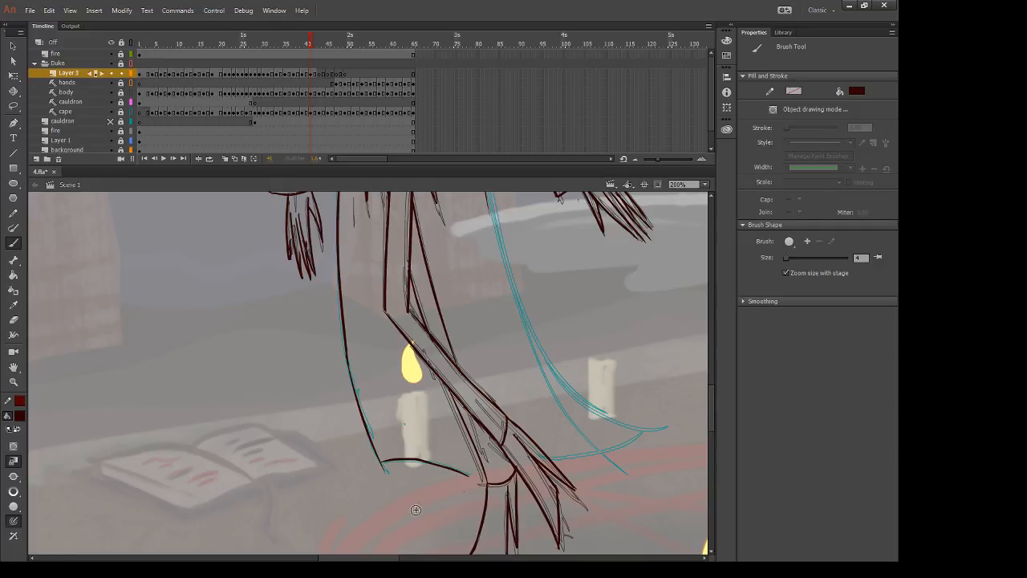
key(ctrl+z)
drag(381, 464, 469, 474)
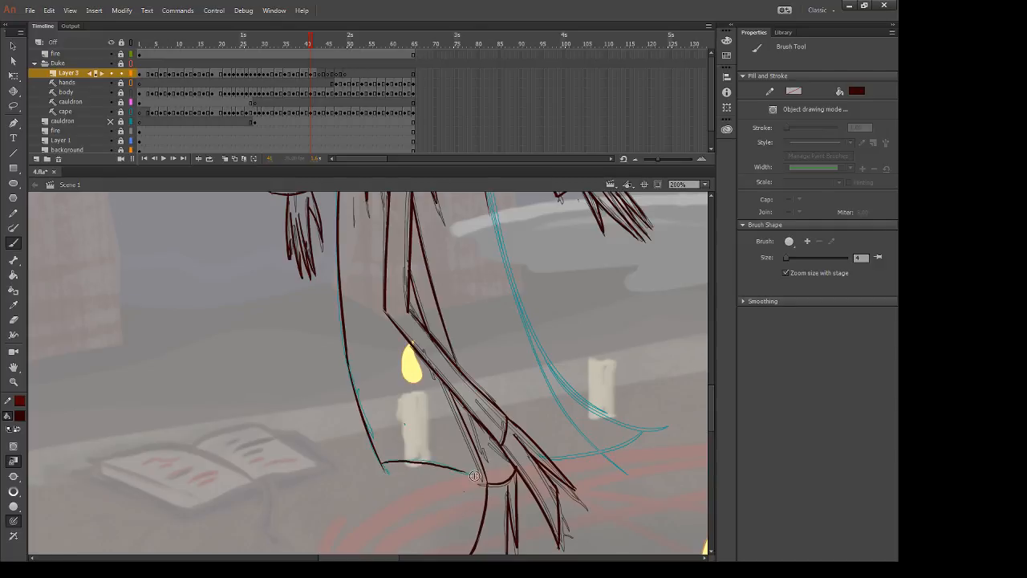
key(ctrl+z)
drag(382, 464, 482, 476)
key(e)
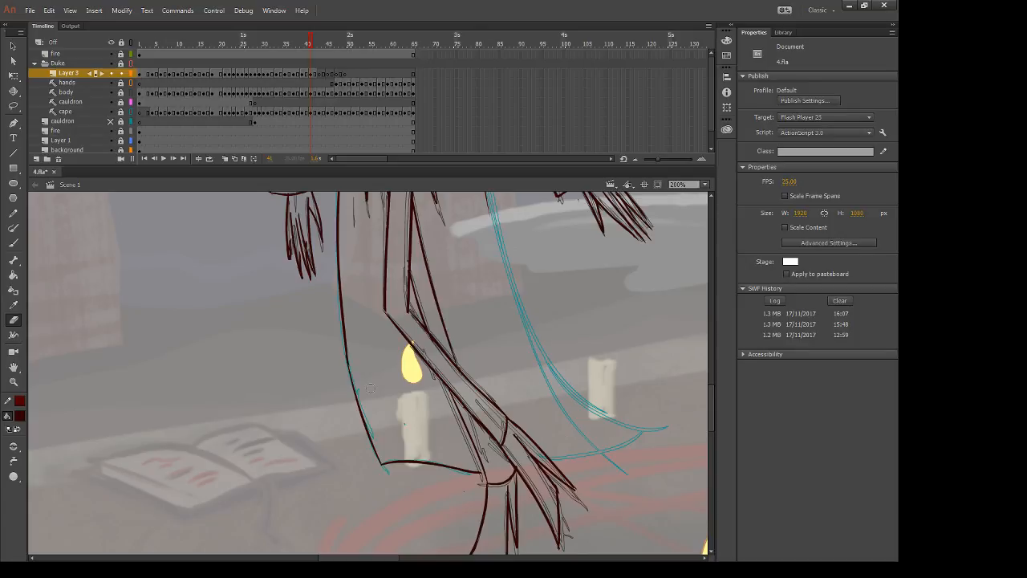
key(b)
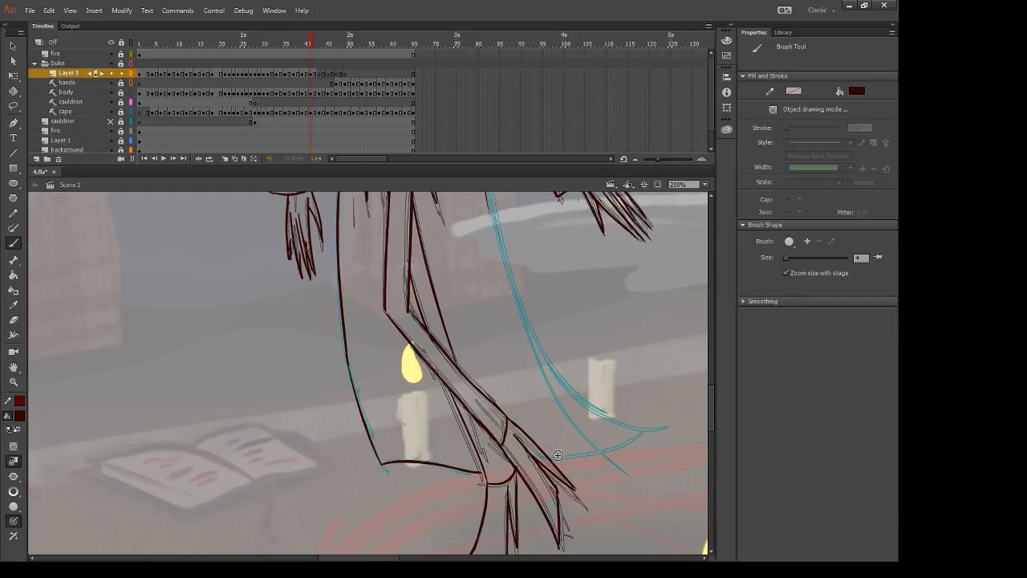
Step: Ink the cape's bottom hem from the lower leg to its far outer tip, redoing the stroke along the blue guide
drag(551, 460, 648, 416)
key(ctrl+z)
mouse_move(551, 460)
mouse_down()
mouse_move(611, 450)
mouse_move(652, 428)
mouse_up()
scroll(634, 433, right, 3)
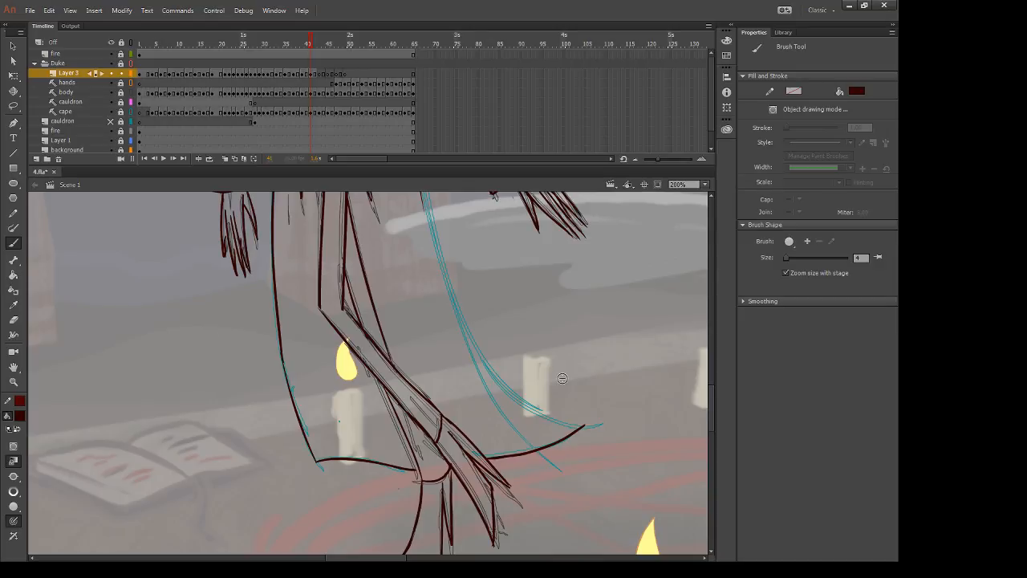
Step: Ink the cape's inner edge from below the outstretched arm down to the bottom hem
drag(614, 255, 567, 302)
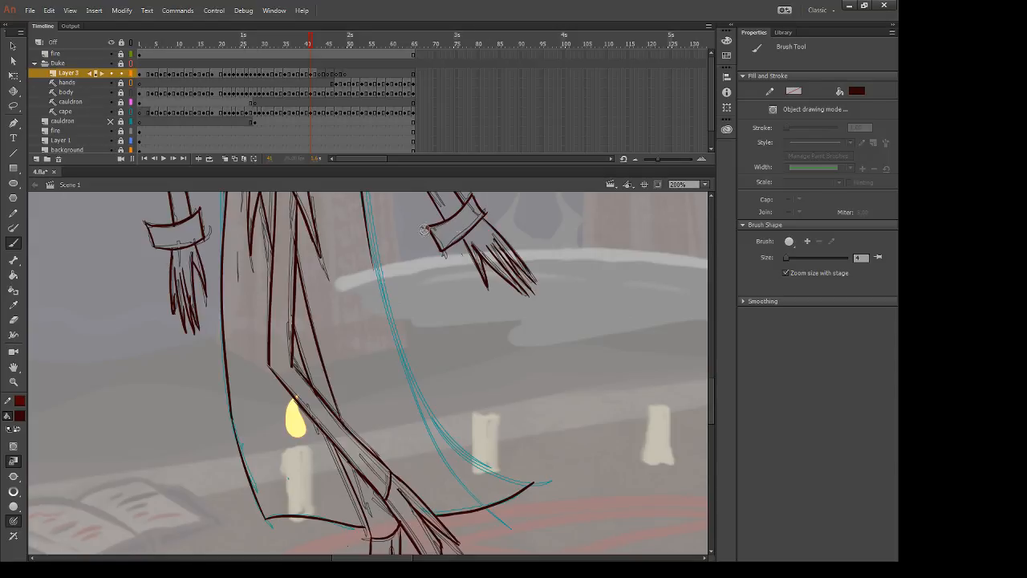
mouse_move(374, 263)
mouse_down()
mouse_move(384, 324)
mouse_move(493, 504)
mouse_up()
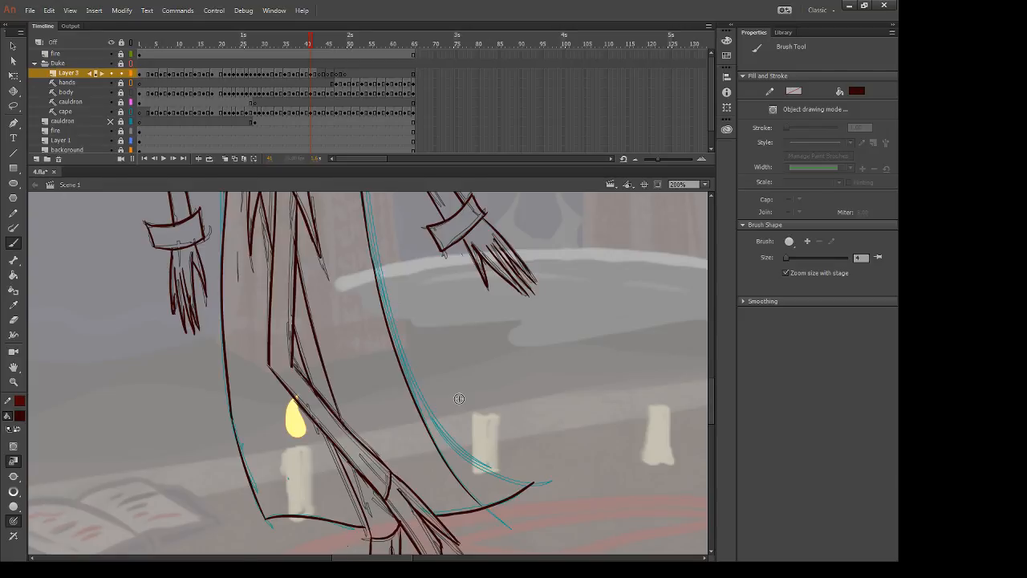
scroll(487, 316, up, 5)
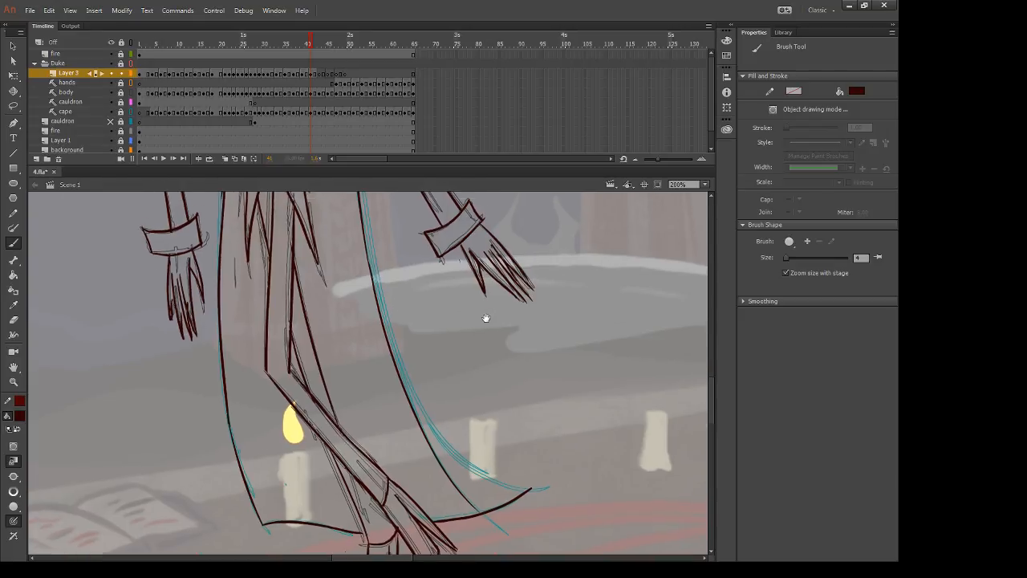
Step: Check the previous frame's cape and ink the upper part of the outer cape edge below the outstretched arm
key(comma)
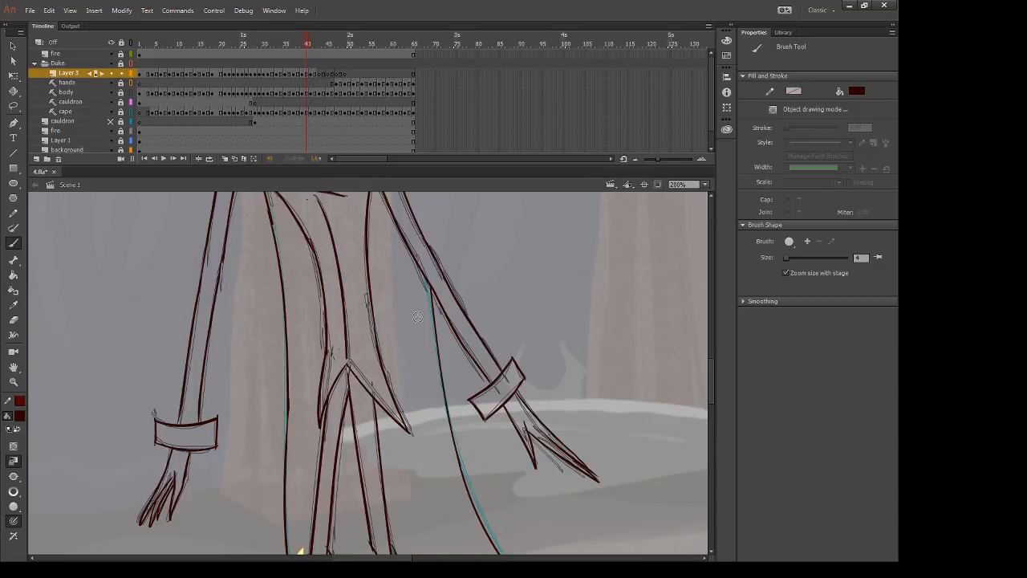
key(period)
drag(356, 230, 404, 484)
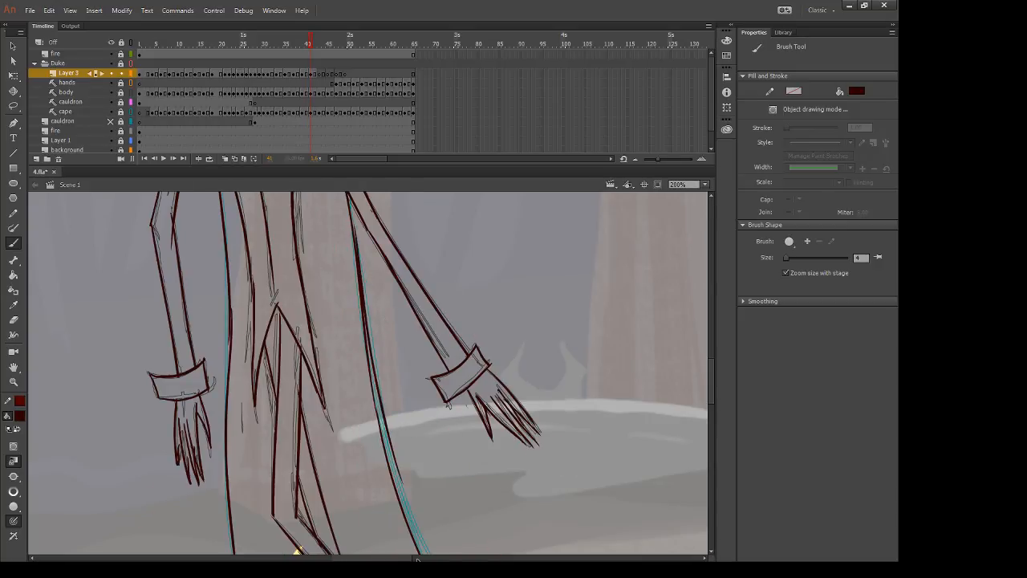
key(ctrl+z)
mouse_move(352, 237)
mouse_down()
mouse_move(430, 553)
mouse_move(342, 377)
mouse_move(414, 451)
mouse_up()
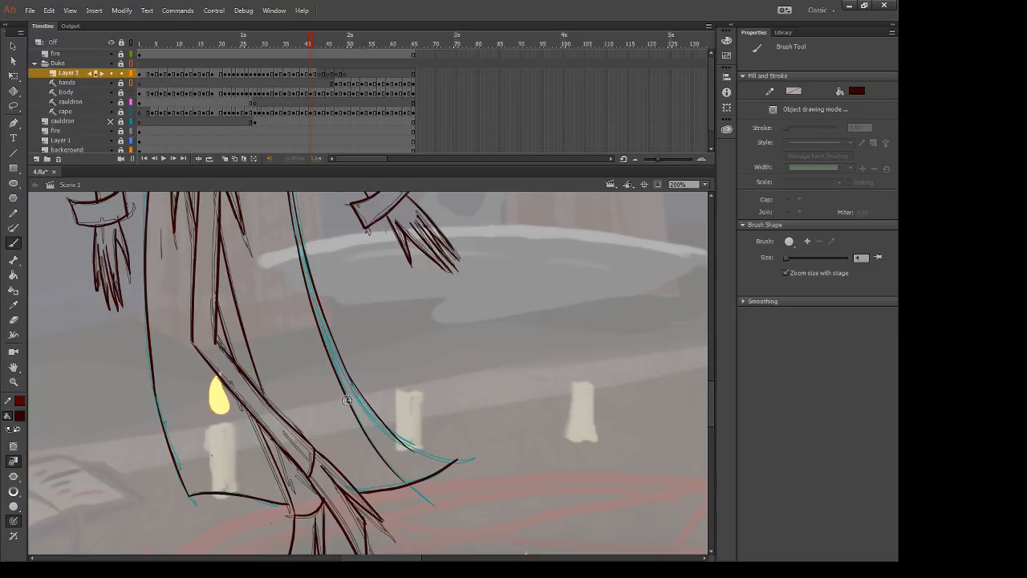
Step: Extend the outer cape edge down to the hem's tip, redrawing the curve and comparing it with the previous frame
key(ctrl+z)
drag(346, 370, 454, 462)
key(ctrl+z)
drag(340, 371, 449, 460)
key(ctrl+z)
key(comma)
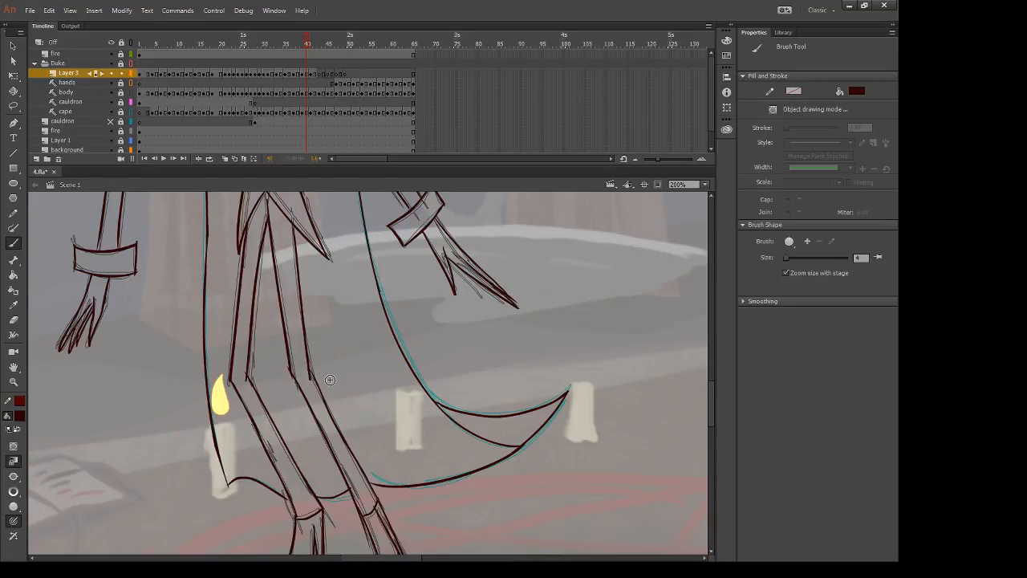
key(period)
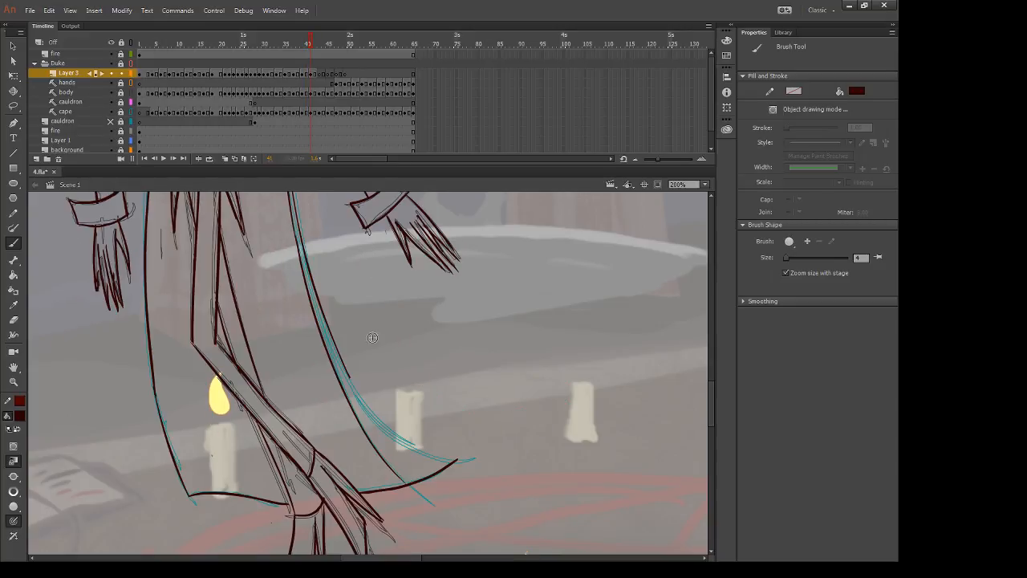
drag(342, 366, 426, 453)
key(ctrl+z)
drag(350, 377, 481, 461)
key(ctrl+z)
drag(353, 381, 477, 454)
key(ctrl+z)
drag(352, 378, 450, 460)
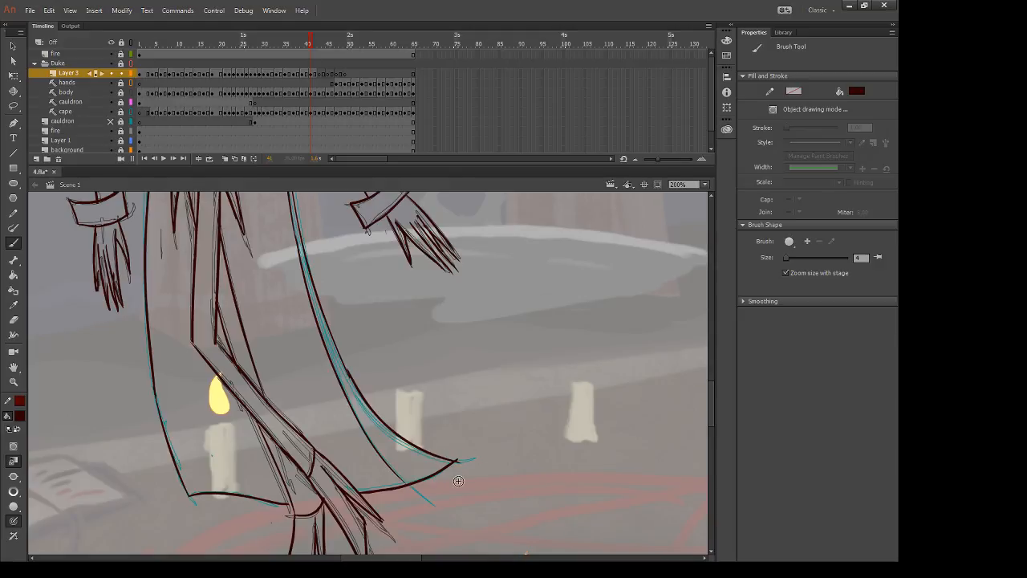
key(ctrl+z)
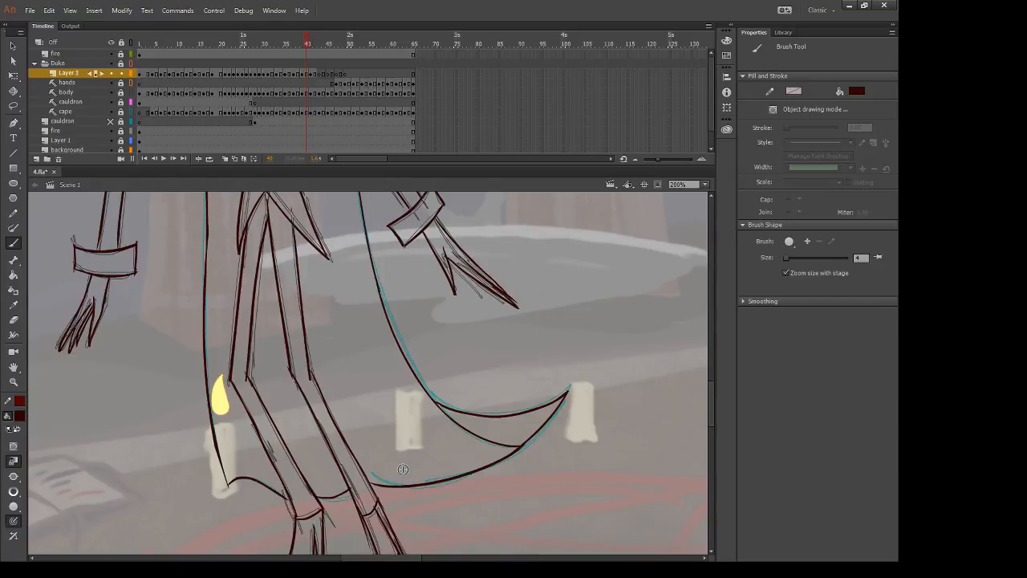
key(.)
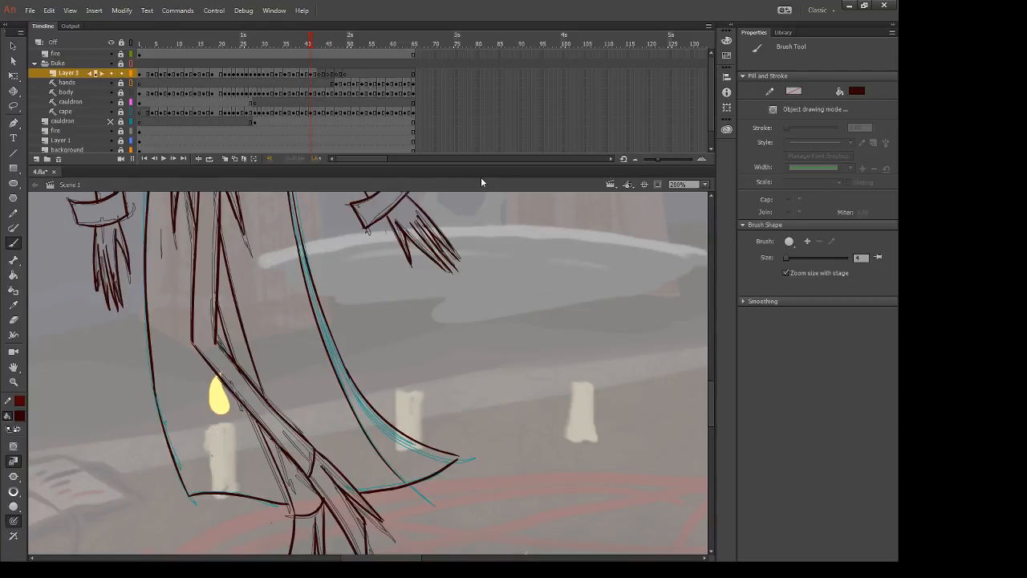
key(.)
Step: Redraw the lower part of the cape's fold line and join the outer edge to the hem at the tip
drag(347, 372, 399, 457)
key(ctrl+z)
key(ctrl+y)
key(ctrl+z)
key(ctrl+y)
key(ctrl+z)
key(ctrl+y)
drag(466, 454, 451, 464)
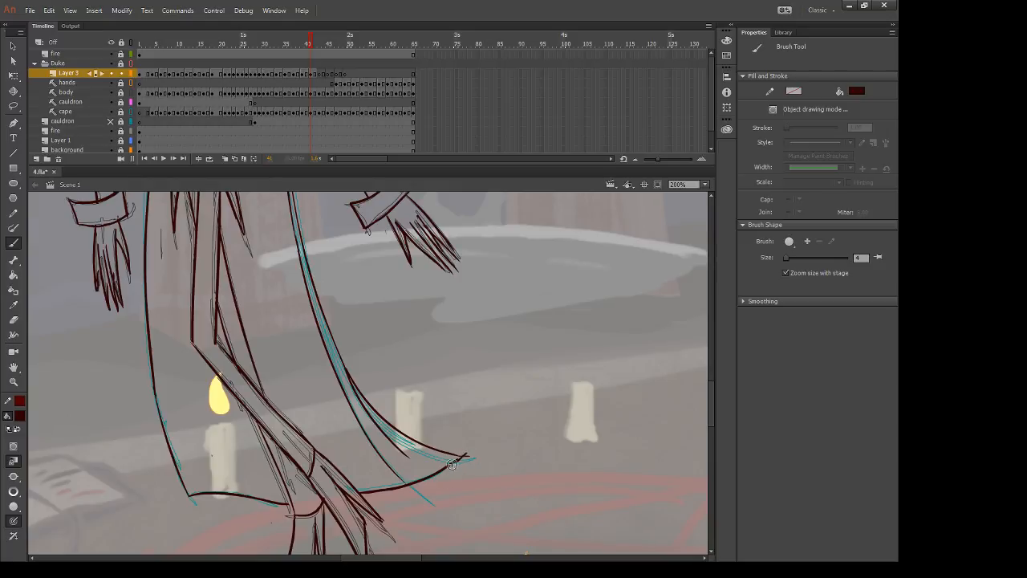
key(e)
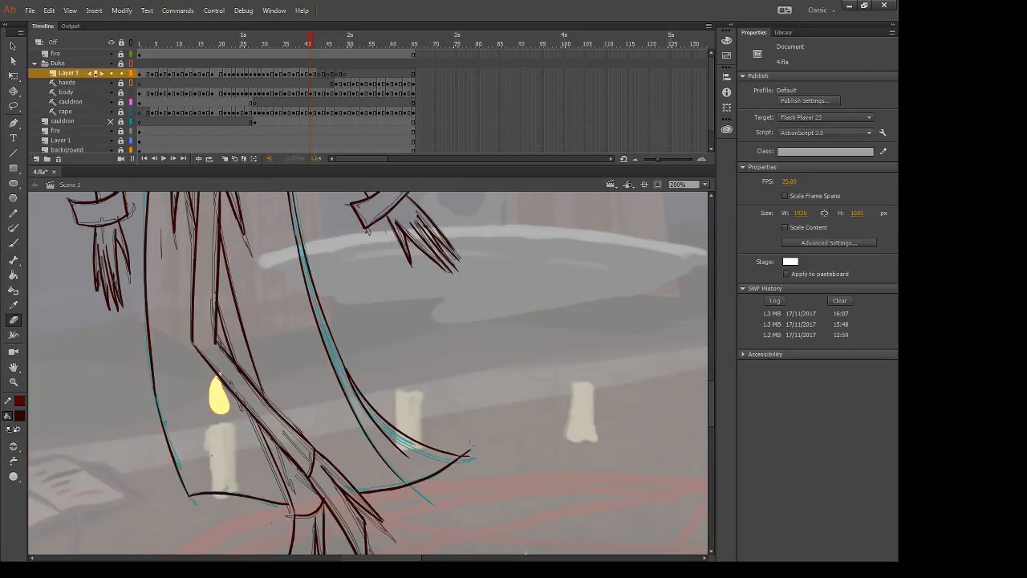
Step: Move to frame 43 and ink the outer cape edge from the hanging hand's fingertips to the hem's tip
key(period)
key(period)
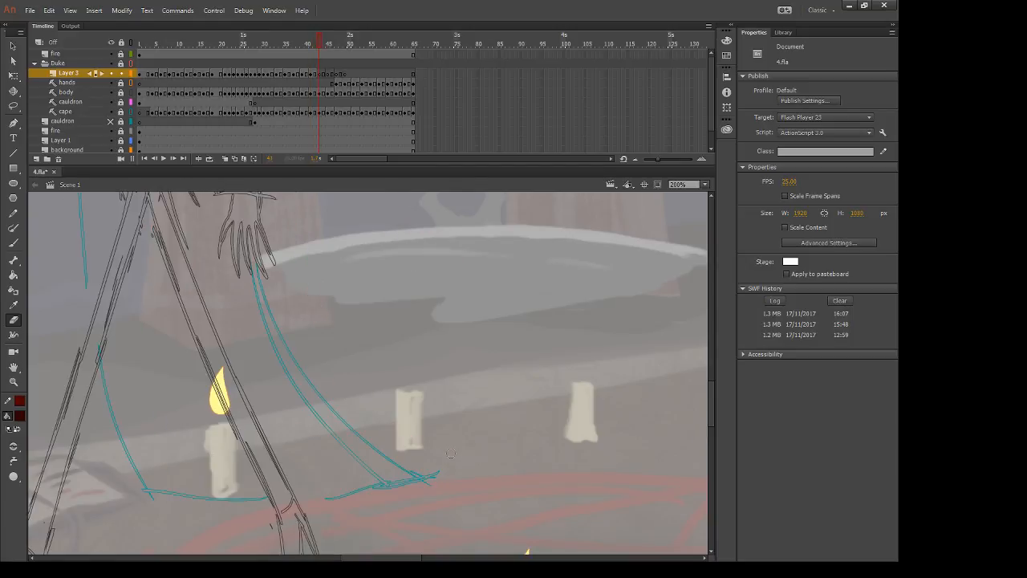
key(b)
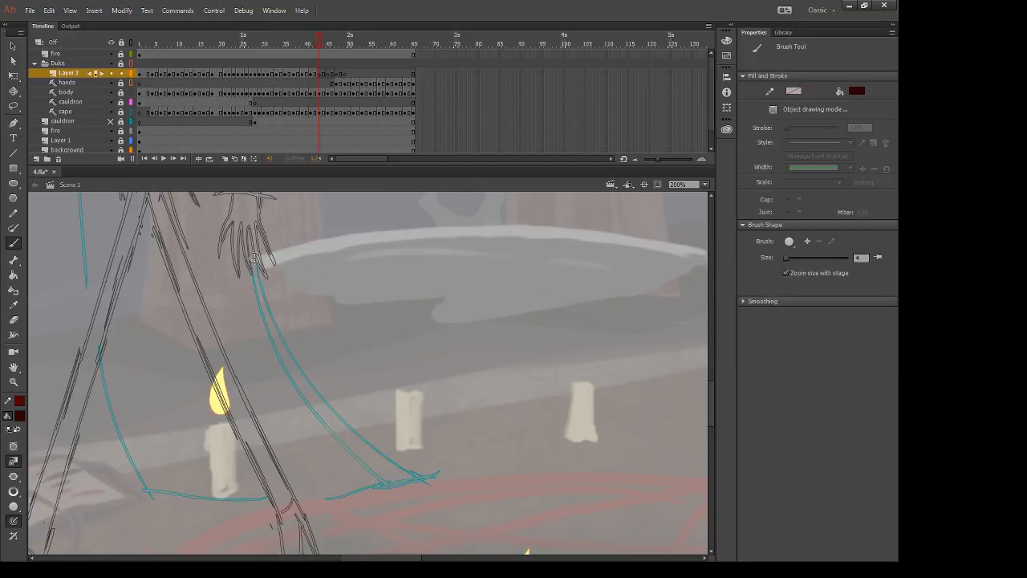
drag(257, 267, 409, 481)
key(ctrl+z)
mouse_move(258, 268)
mouse_down()
mouse_move(290, 353)
mouse_move(425, 480)
mouse_up()
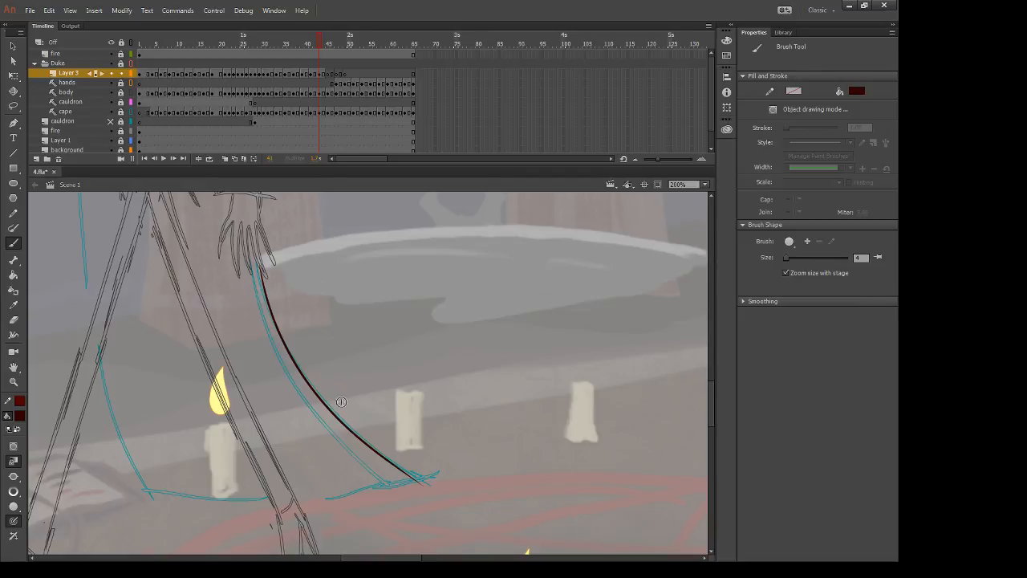
Step: Ink the inner cape edge beneath the hand and erase its lower half where it strays from the guide
drag(250, 263, 413, 473)
key(ctrl+z)
mouse_move(252, 271)
mouse_down()
mouse_move(295, 385)
mouse_move(382, 498)
mouse_up()
key(ctrl+z)
drag(249, 261, 376, 497)
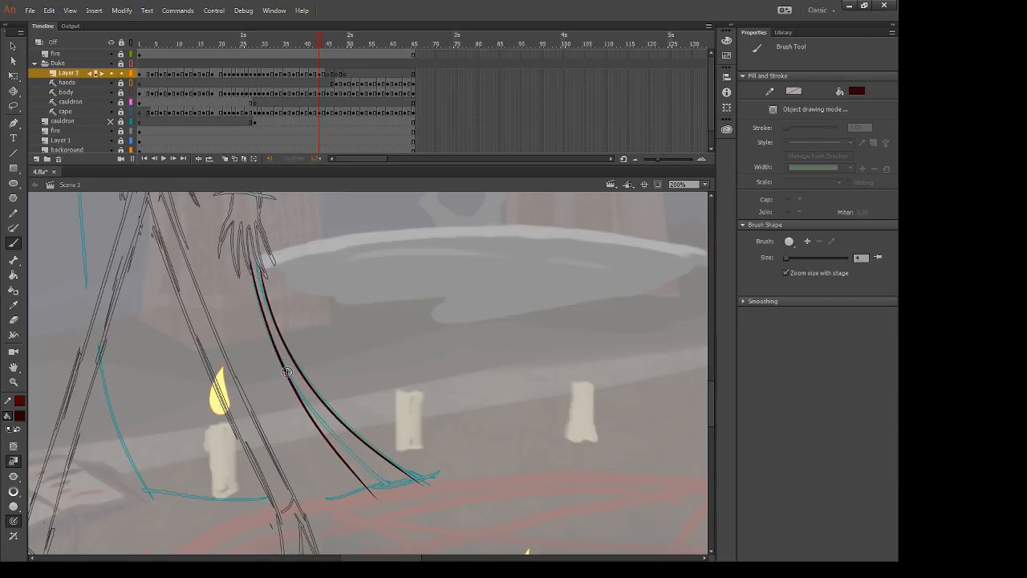
key(e)
drag(290, 399, 353, 477)
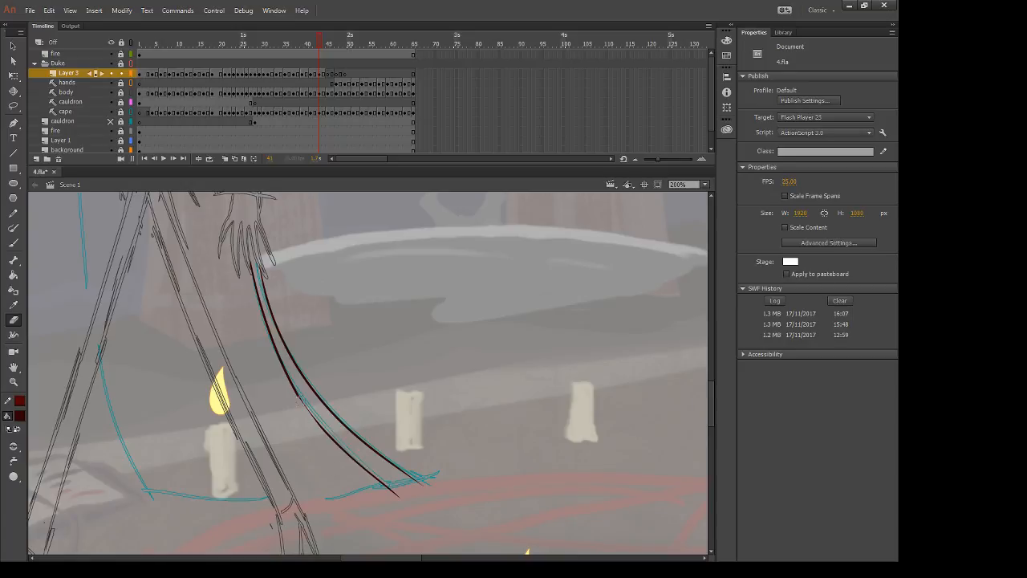
drag(299, 399, 401, 501)
Step: Redraw the inner cape edge's lower half, ink the hem from its tip to the leg, and clean up the join
key(b)
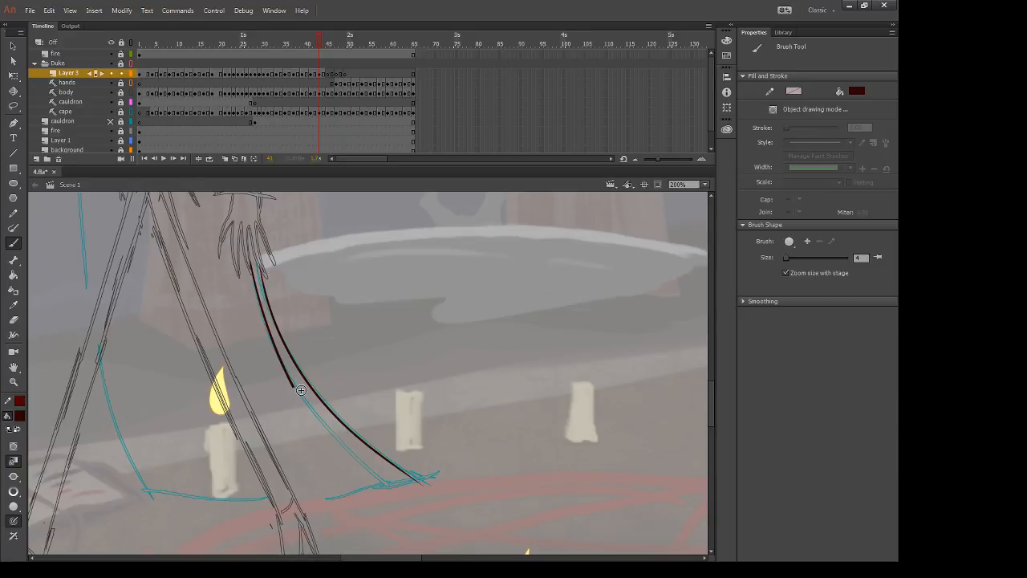
drag(294, 386, 406, 494)
key(ctrl+z)
mouse_move(292, 383)
mouse_down()
mouse_move(391, 467)
mouse_move(422, 483)
mouse_move(437, 475)
mouse_move(301, 496)
mouse_up()
key(e)
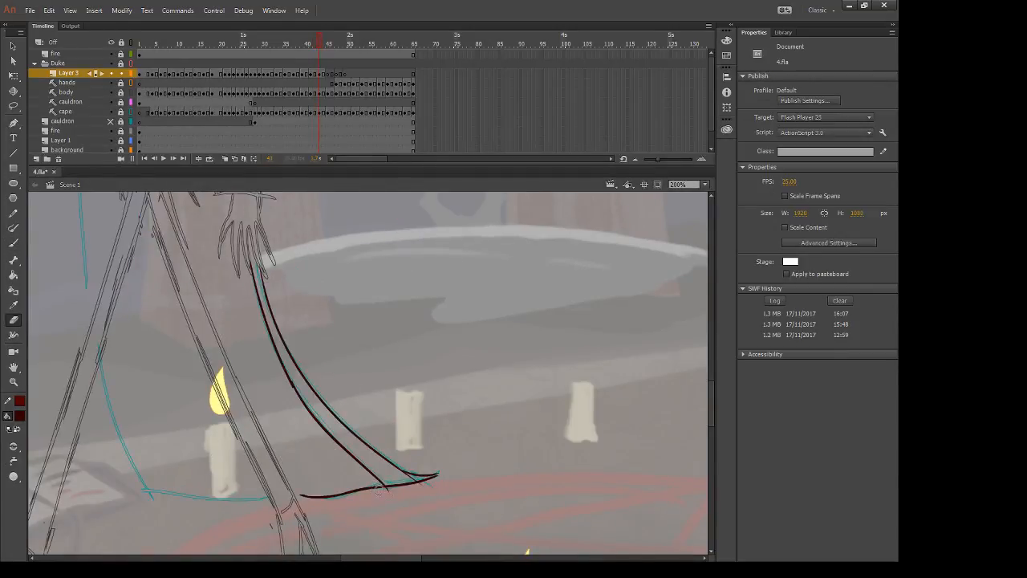
drag(305, 465, 393, 470)
key(b)
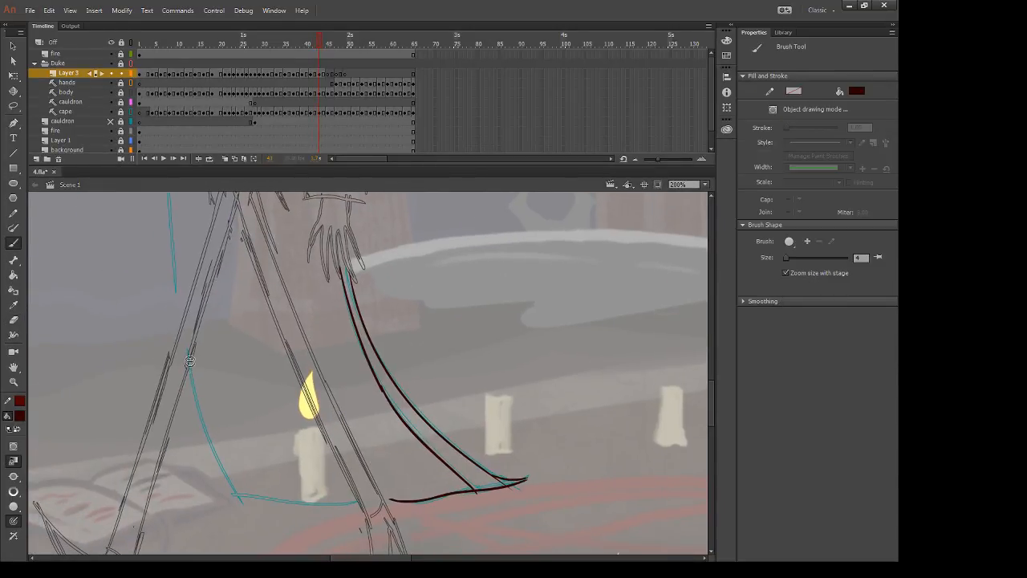
Step: Ink the opposite cape edge below the crossing leg and the curved hem from its corner to the other leg
mouse_move(189, 361)
mouse_down()
mouse_move(273, 530)
mouse_move(193, 390)
mouse_move(276, 536)
mouse_up()
key(ctrl+z)
drag(237, 495, 374, 515)
key(ctrl+z)
drag(237, 497, 369, 505)
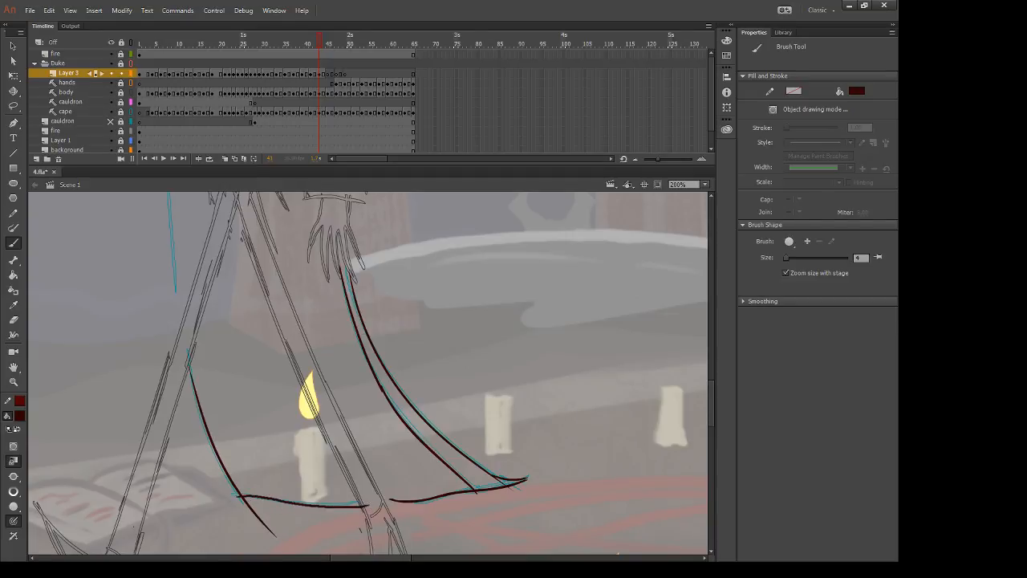
Step: Erase the cape edge's overshoot past the bottom corner and extend the hem to meet the lower leg
key(e)
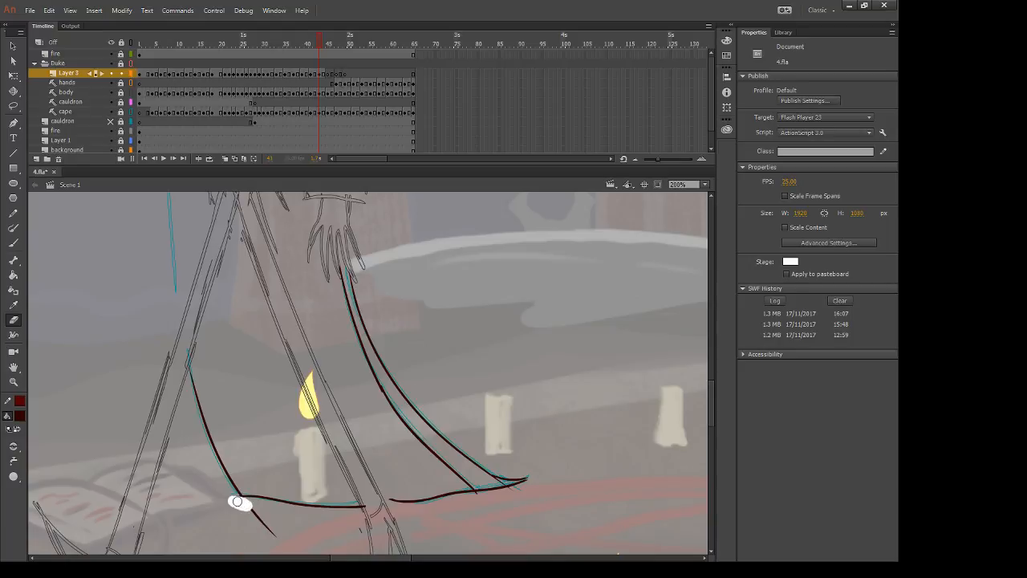
drag(238, 502, 264, 552)
key(b)
drag(383, 502, 405, 500)
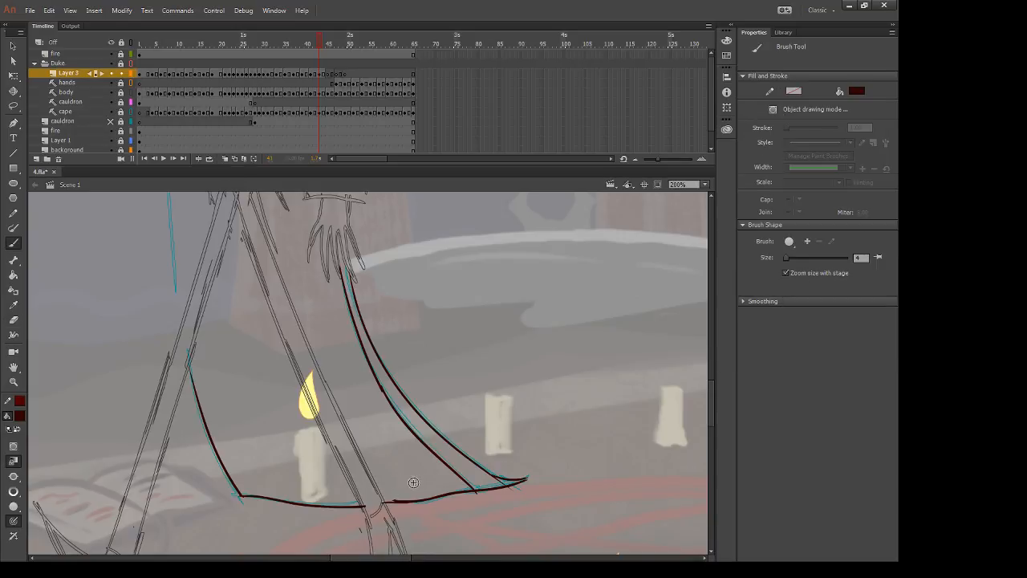
key(e)
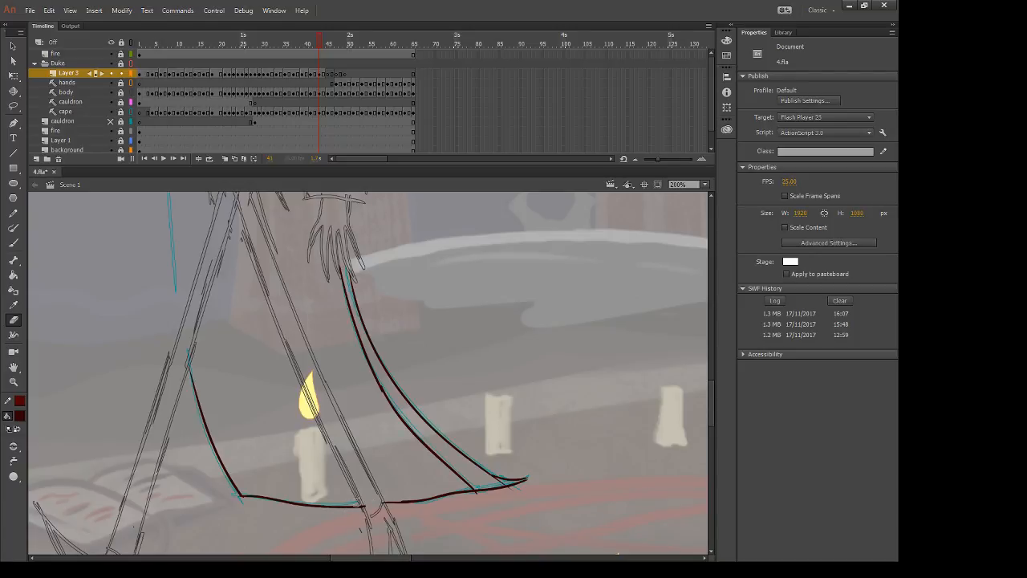
Step: Ink the slanted lower edge of the coat's pointed tail at the hip, redoing the stroke once
scroll(458, 397, up, 5)
scroll(457, 397, left, 2)
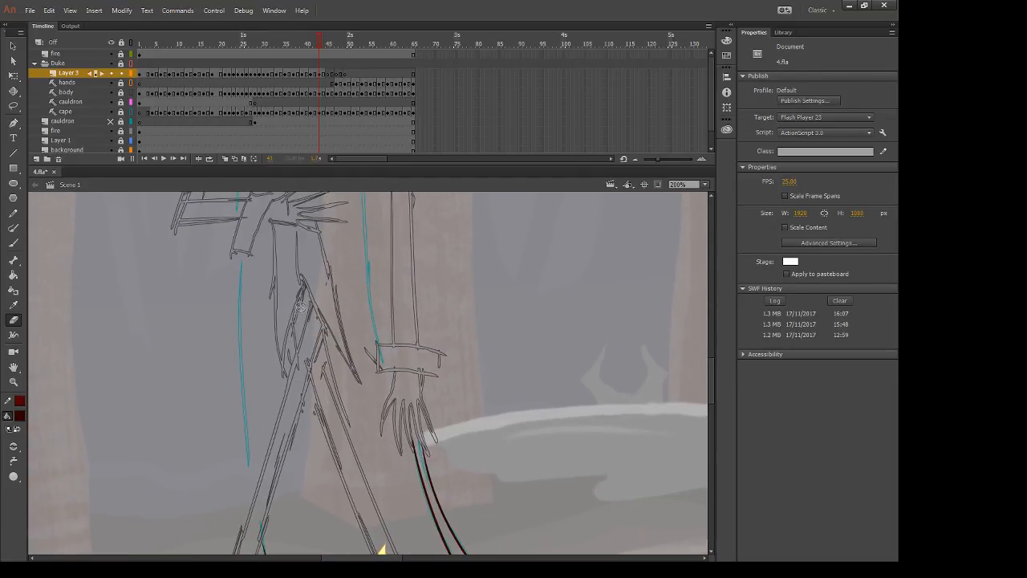
key(b)
drag(297, 286, 376, 398)
key(ctrl+z)
drag(304, 288, 366, 390)
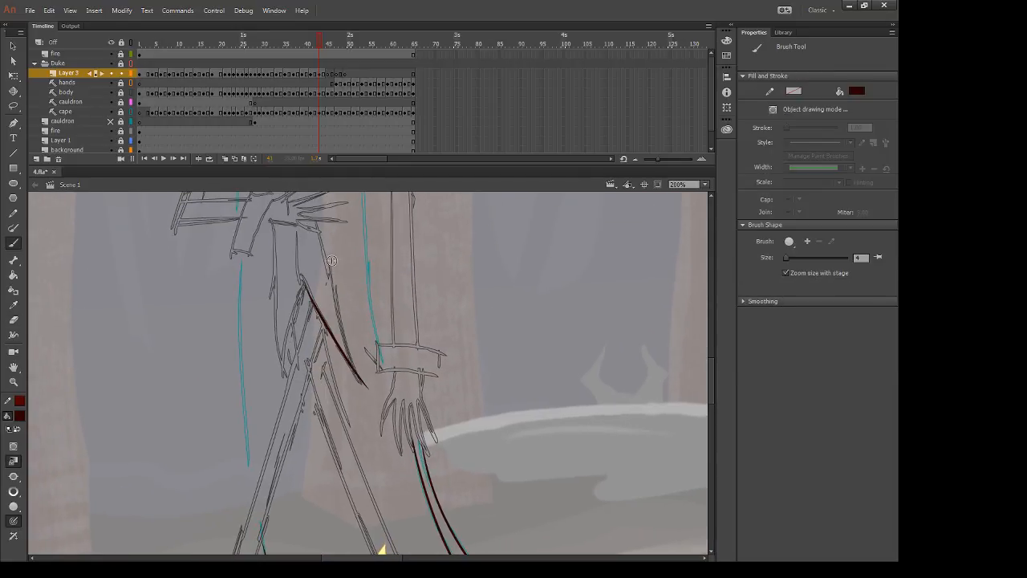
Step: Add blank keyframes on Layer 3 for the remaining drawings through to the end of the animation
drag(338, 257, 385, 393)
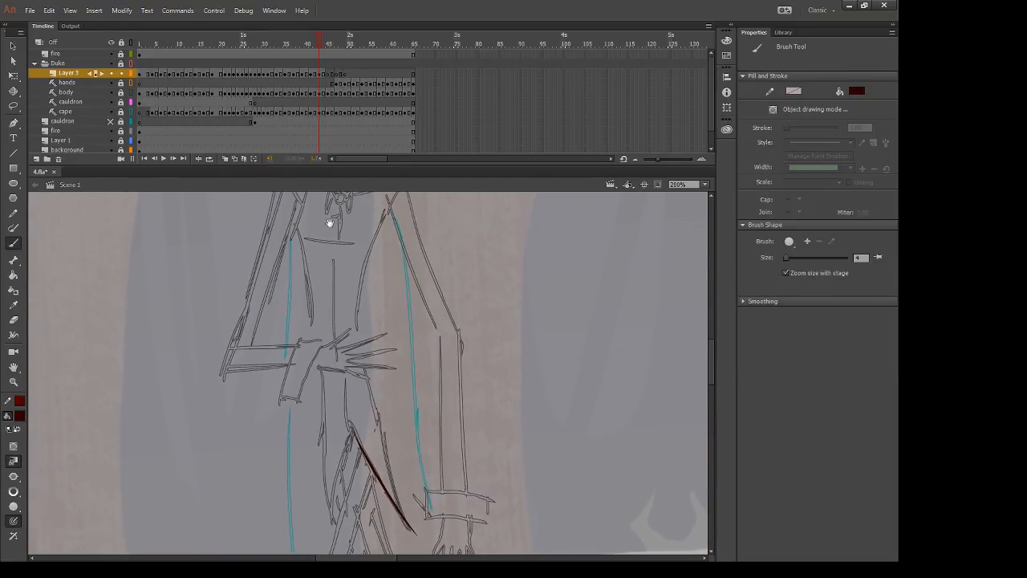
key(period)
key(period)
key(period)
key(period)
key(period)
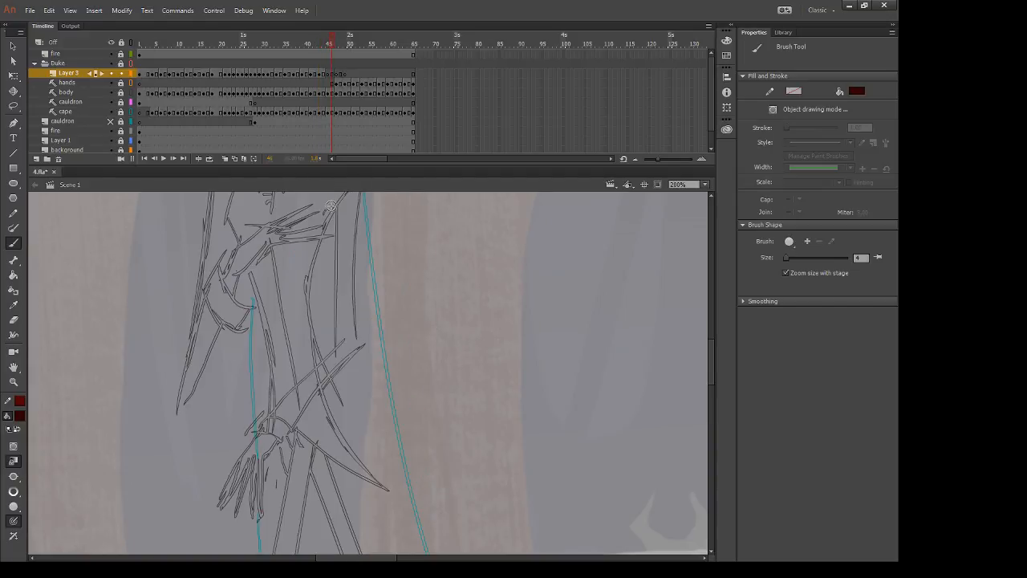
key(period)
key(period)
key(period)
key(period)
key(period)
key(period)
key(period)
key(period)
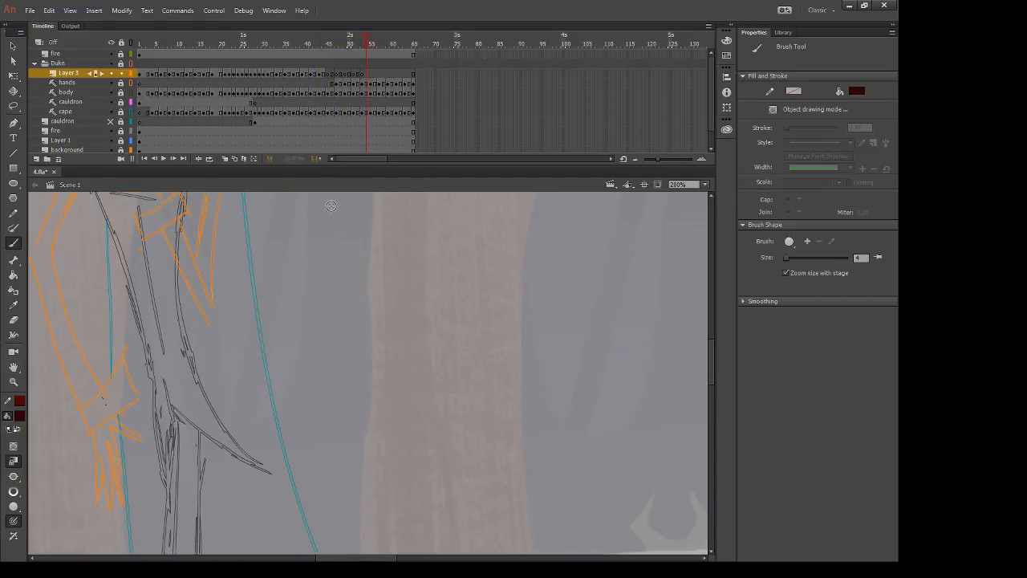
key(period)
key(period)
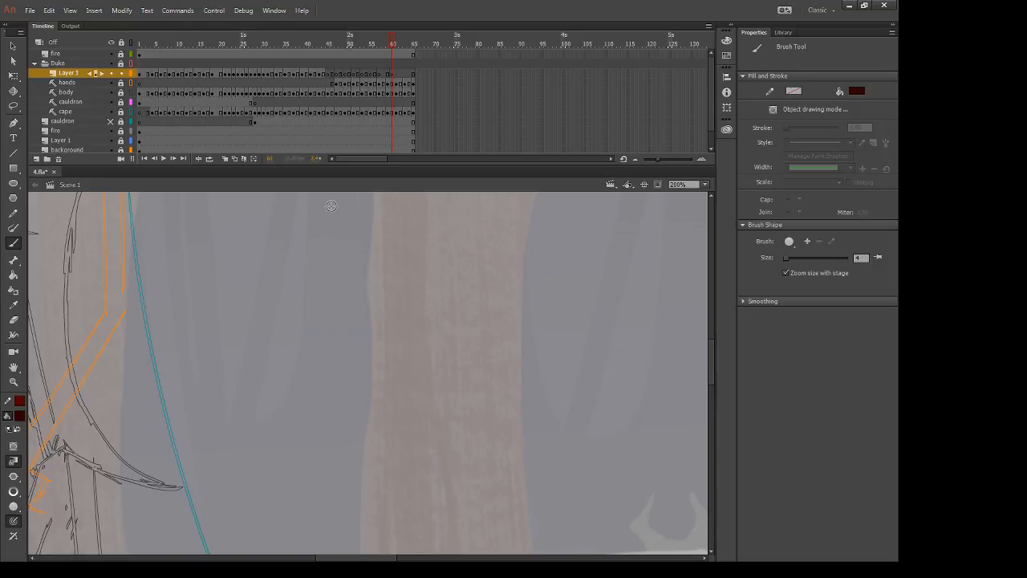
key(period)
key(period)
key(period)
key(period)
key(period)
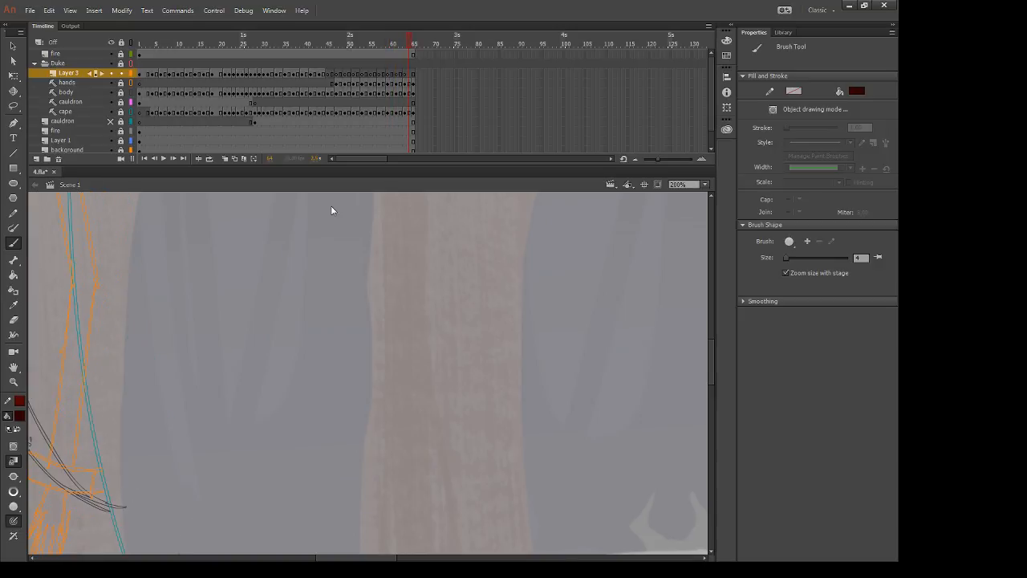
Step: Step back through the later frames to examine the rough poses and their keyframes
key(comma)
key(comma)
key(comma)
key(comma)
key(comma)
key(comma)
key(comma)
key(comma)
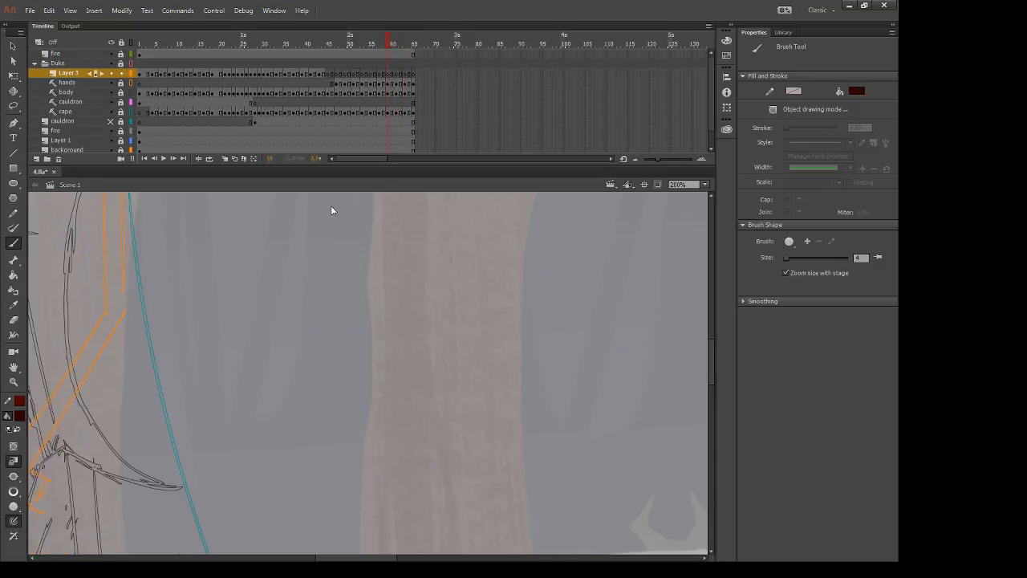
key(comma)
key(comma)
key(comma)
key(comma)
key(comma)
key(comma)
key(comma)
key(comma)
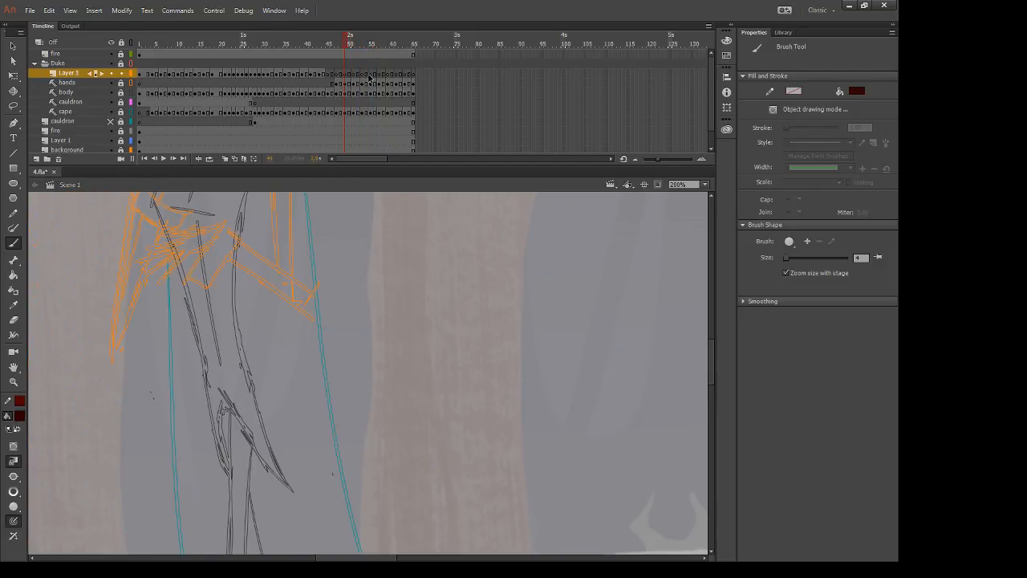
Step: Return to the frame 43 drawing and ink the chest edge below the near shoulder and the torso's long far side
click(328, 75)
key(comma)
key(comma)
key(comma)
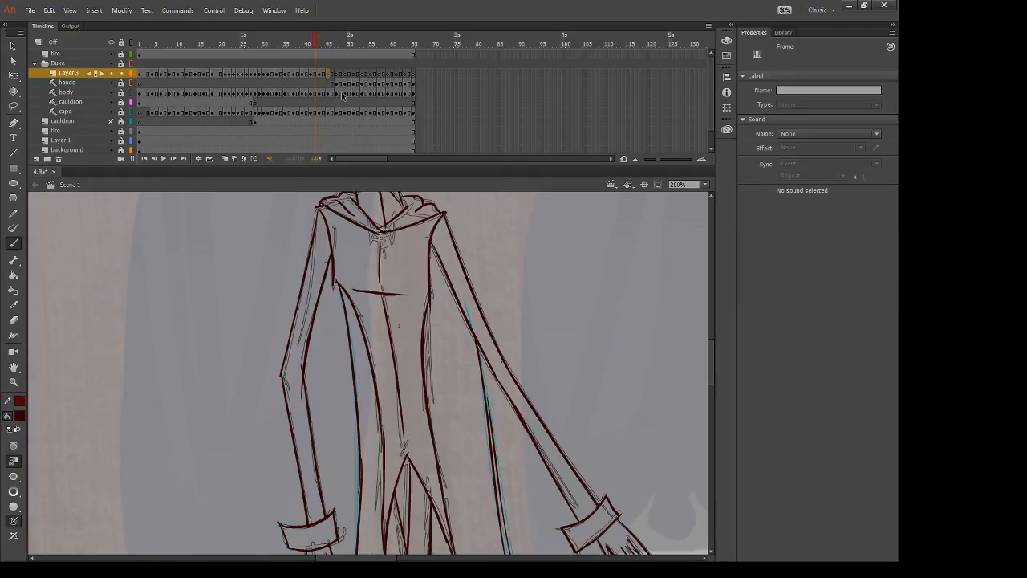
key(period)
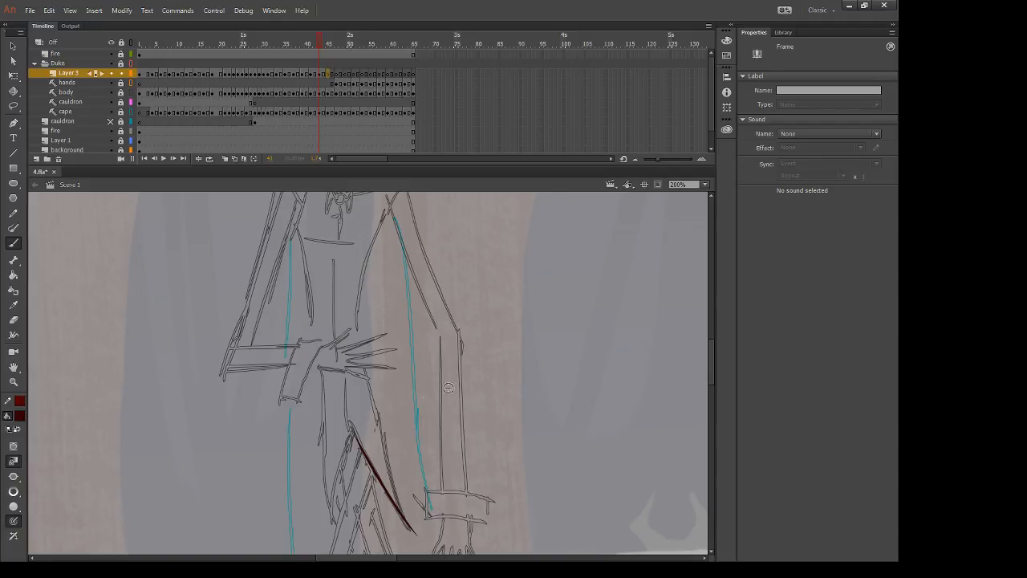
drag(460, 320, 524, 455)
drag(371, 327, 355, 377)
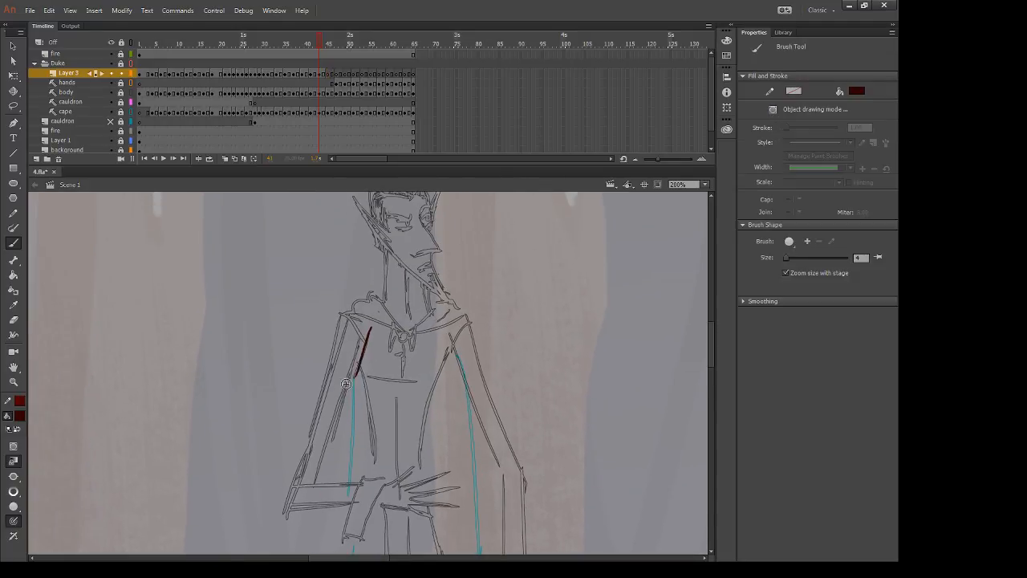
drag(464, 319, 419, 490)
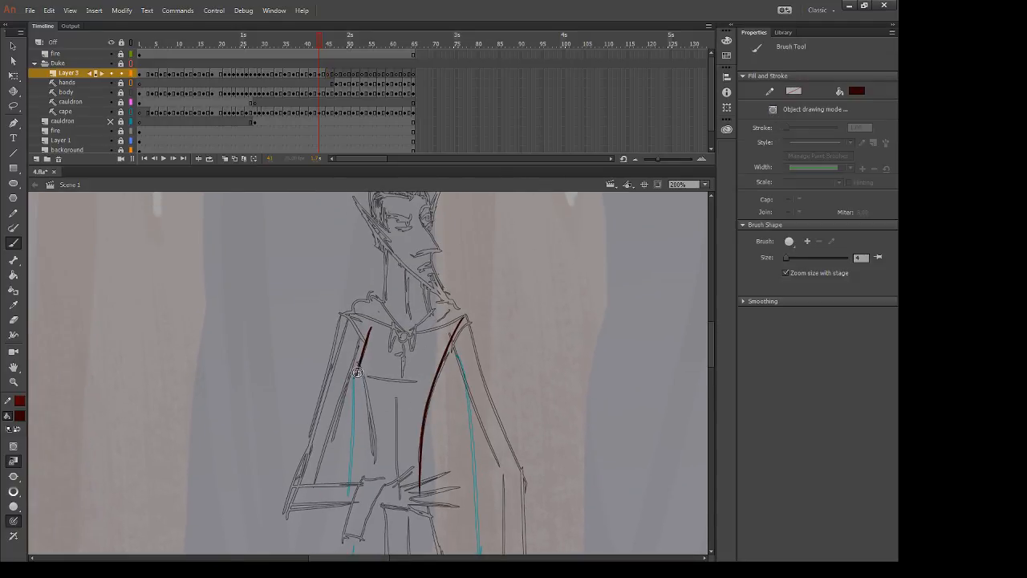
Step: Ink the torso's remaining side, the horizontal chest line and the centre line down the coat, redoing the chest line
mouse_move(357, 369)
mouse_down()
mouse_move(376, 507)
mouse_move(369, 420)
mouse_move(362, 512)
mouse_move(430, 384)
mouse_up()
key(ctrl+z)
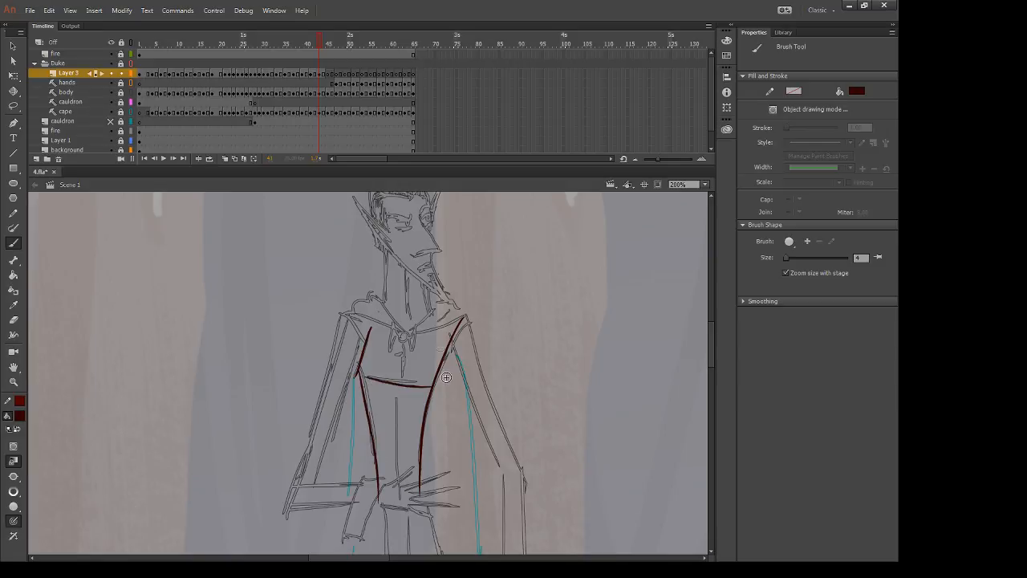
key(ctrl+z)
drag(366, 374, 418, 380)
key(ctrl+z)
drag(399, 336, 396, 353)
drag(393, 392, 398, 509)
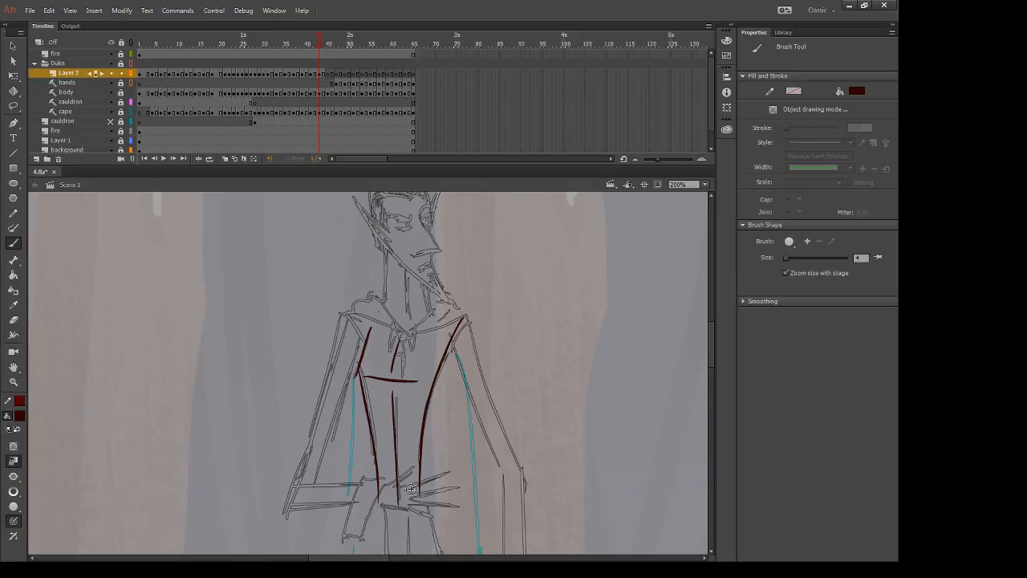
Step: Ink the bridge and underside of the pointed nose, redoing the bridge stroke until it fits the sketch
drag(390, 251, 400, 312)
drag(430, 281, 454, 321)
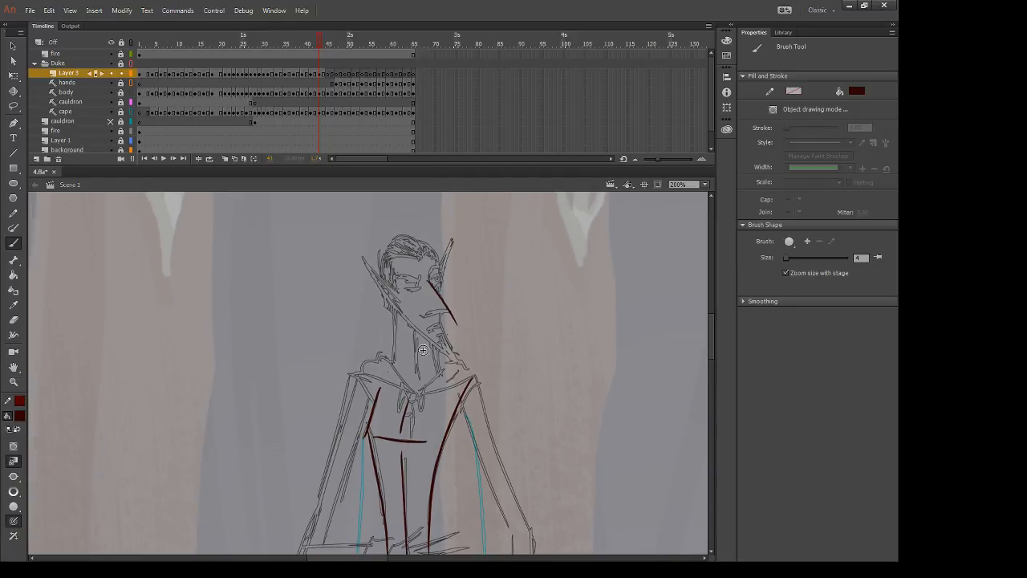
key(ctrl+z)
drag(428, 279, 454, 321)
key(ctrl+z)
key(e)
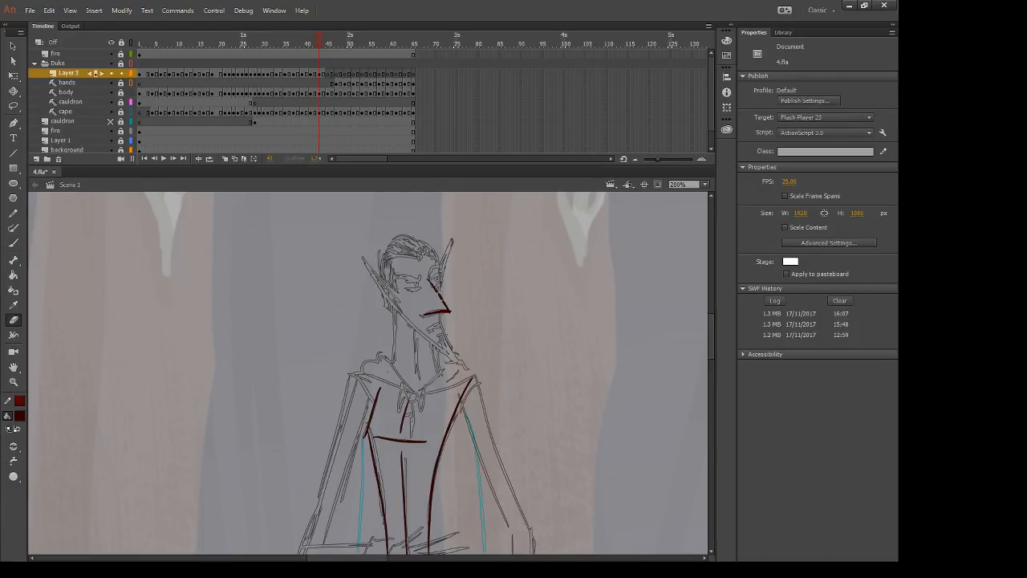
key(b)
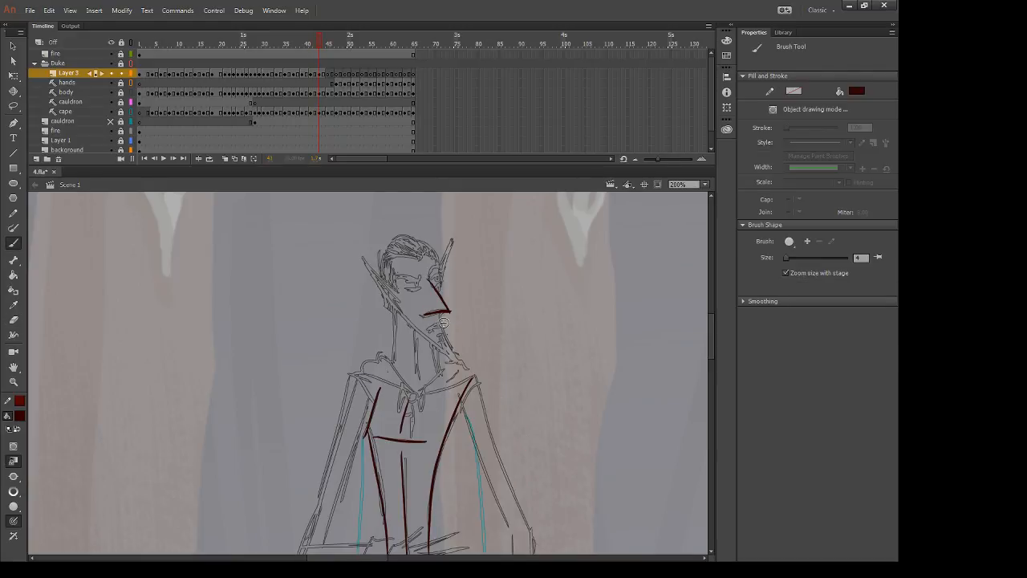
Step: Ink the near pointed ear, the long jawline down to the chin and the neck lines, checking against the previous drawing
drag(363, 259, 400, 295)
key(ctrl+z)
mouse_move(364, 258)
mouse_down()
mouse_move(409, 306)
mouse_move(380, 305)
mouse_move(372, 278)
mouse_move(438, 355)
mouse_up()
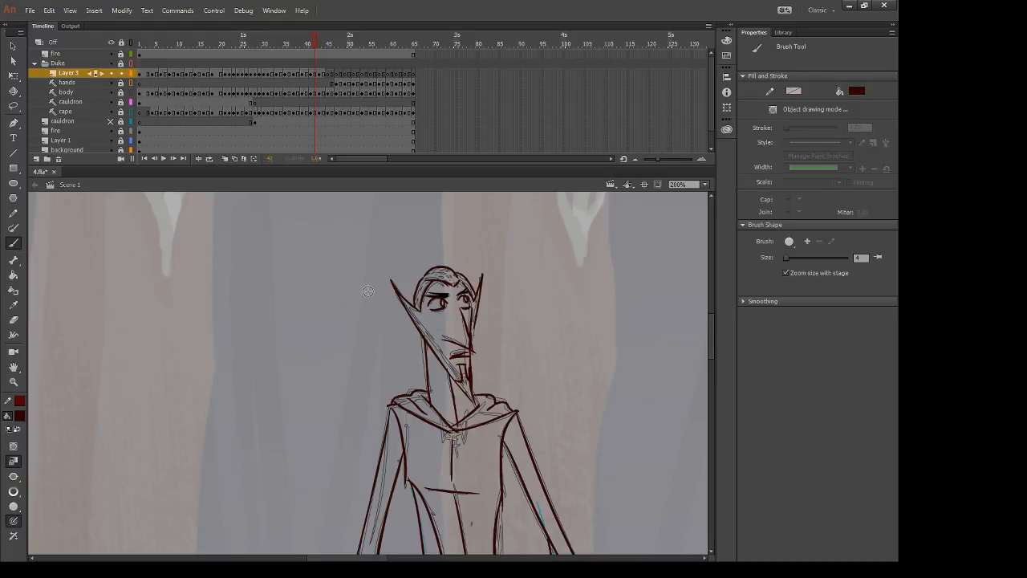
key(.)
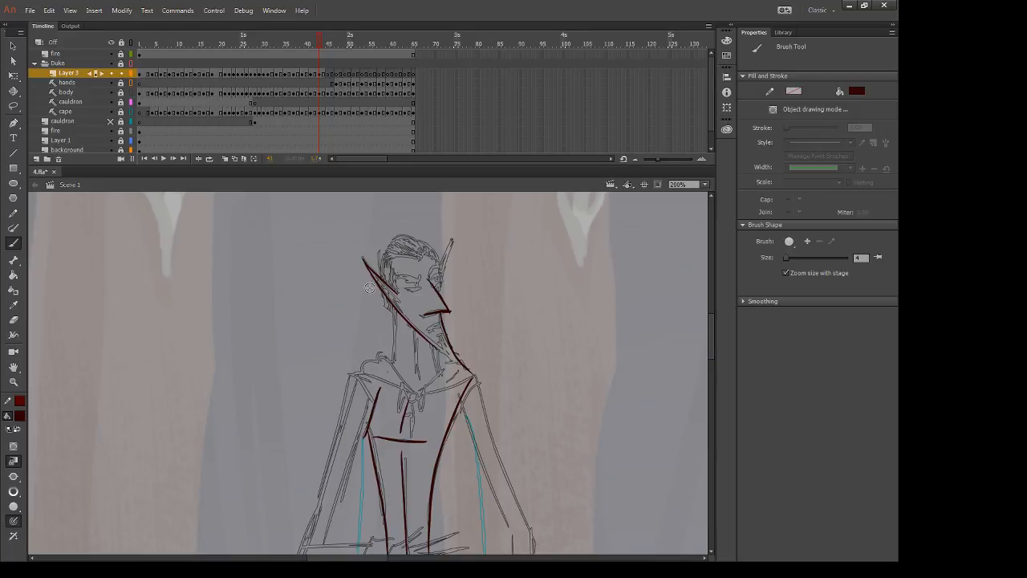
drag(429, 341, 472, 369)
drag(393, 312, 393, 365)
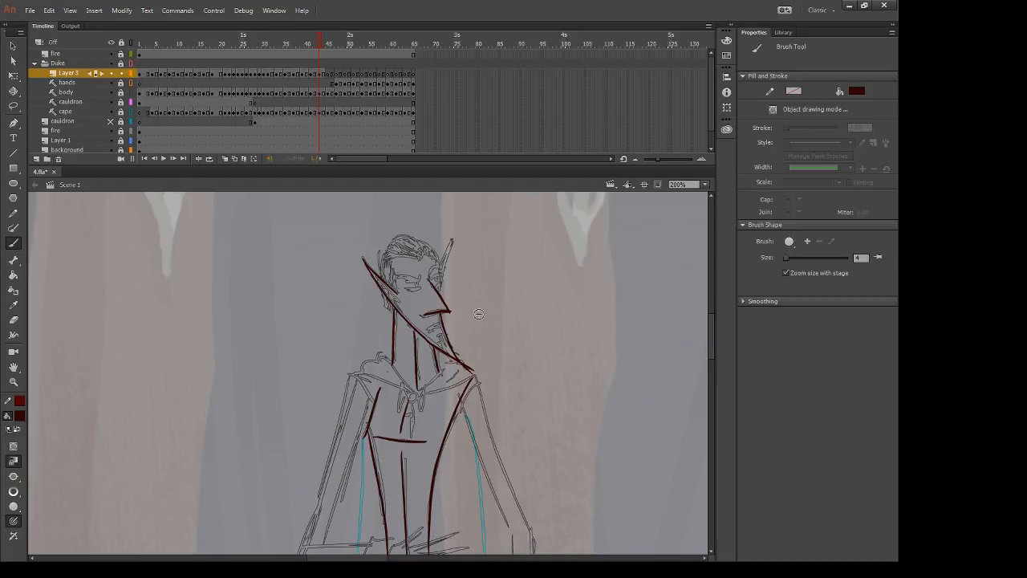
Step: Ink the folded cape collar around the neck on both sides, meeting in a point at the chest
drag(393, 353, 358, 371)
mouse_move(388, 357)
mouse_down()
mouse_move(415, 393)
mouse_move(393, 382)
mouse_up()
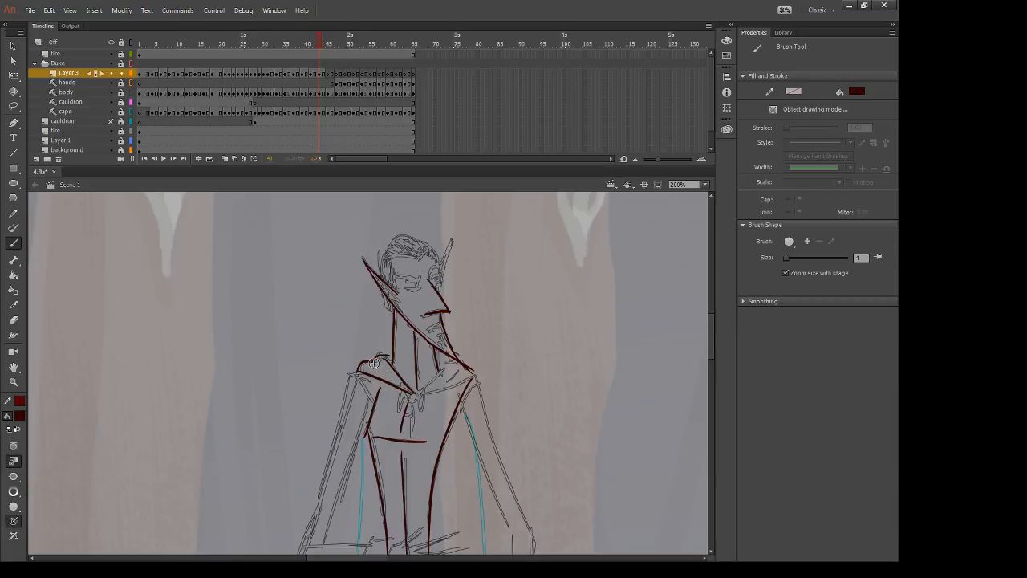
drag(438, 359, 473, 370)
drag(415, 394, 469, 380)
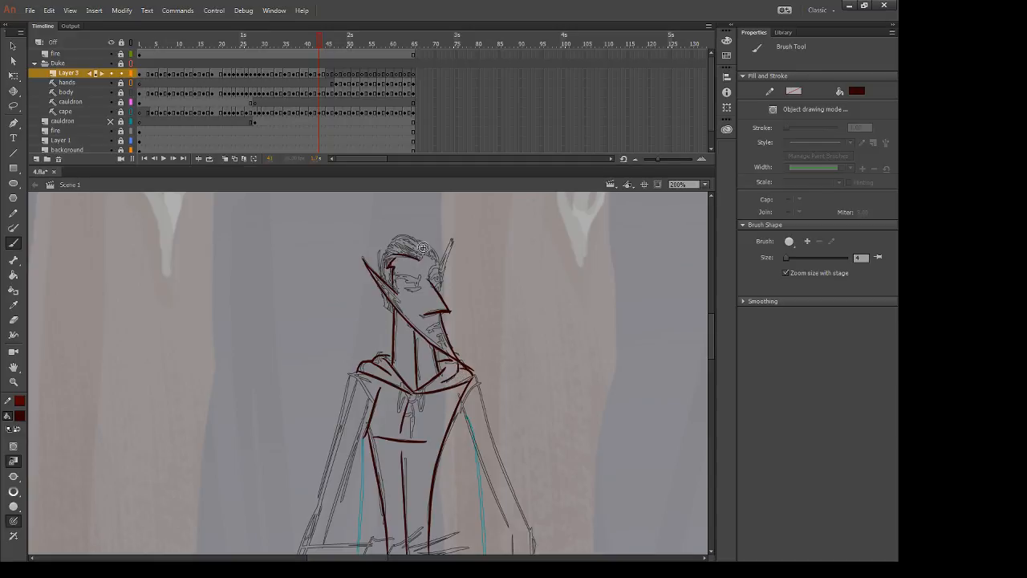
Step: Ink the rounded hair outline, the far side of the forehead and the far pointed ear
mouse_move(423, 254)
mouse_down()
mouse_move(436, 263)
mouse_move(421, 240)
mouse_move(379, 277)
mouse_up()
drag(418, 238, 440, 265)
key(e)
key(b)
drag(441, 262, 441, 289)
drag(452, 241, 443, 286)
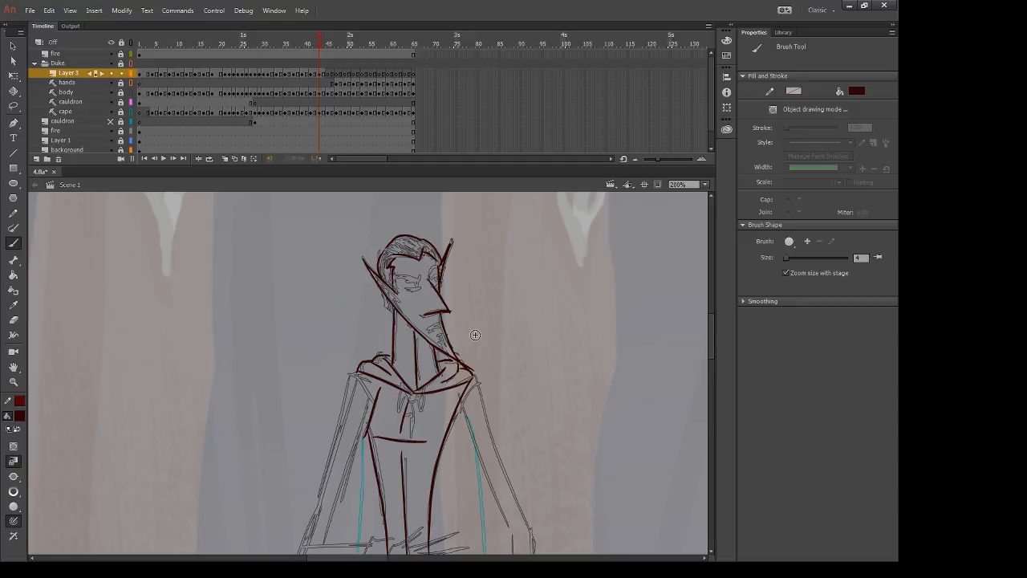
Step: Clean up the cape collar's far shoulder corner and re-ink its edge
key(.)
drag(459, 446, 439, 334)
key(e)
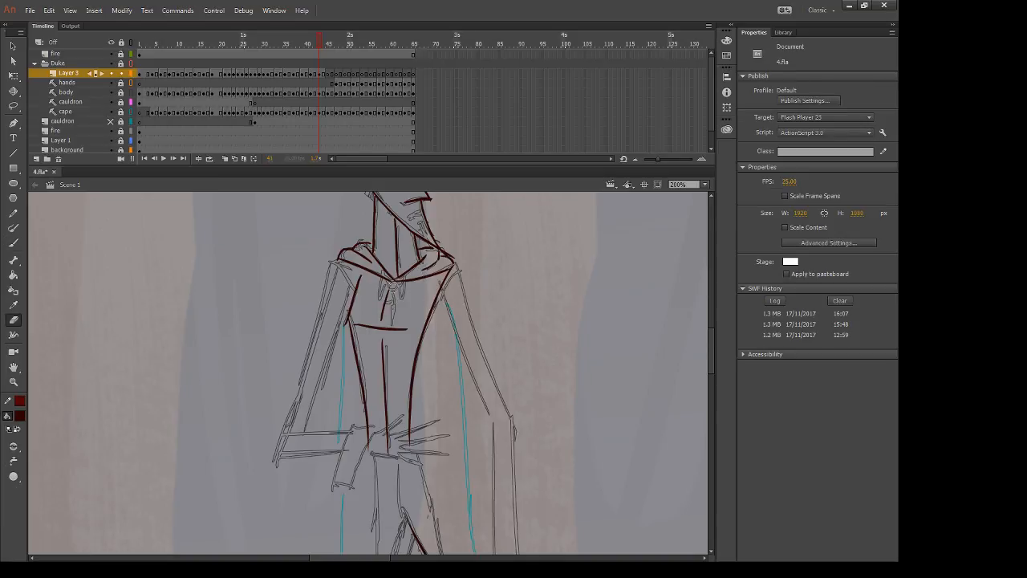
drag(411, 279, 461, 257)
key(b)
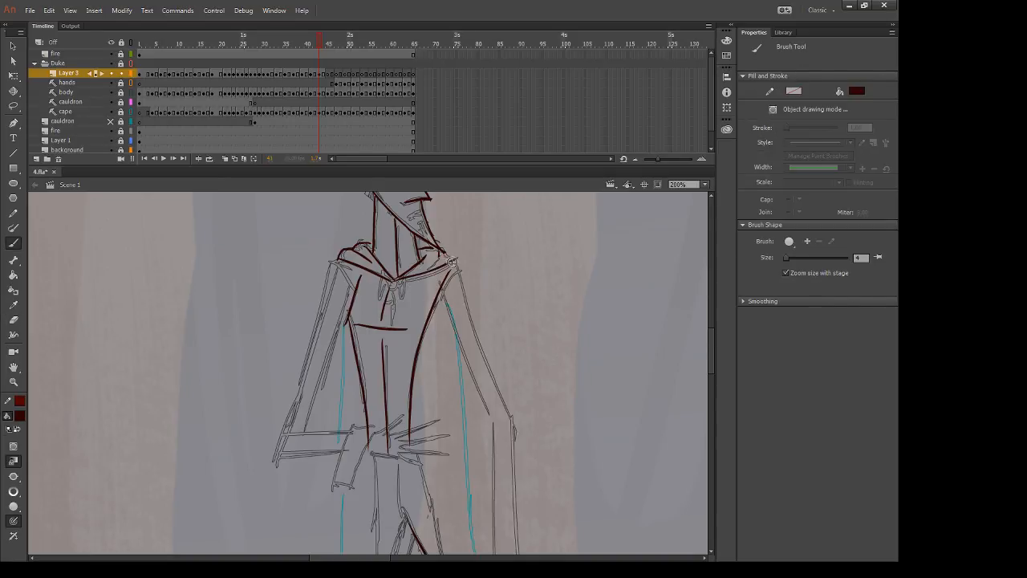
key(e)
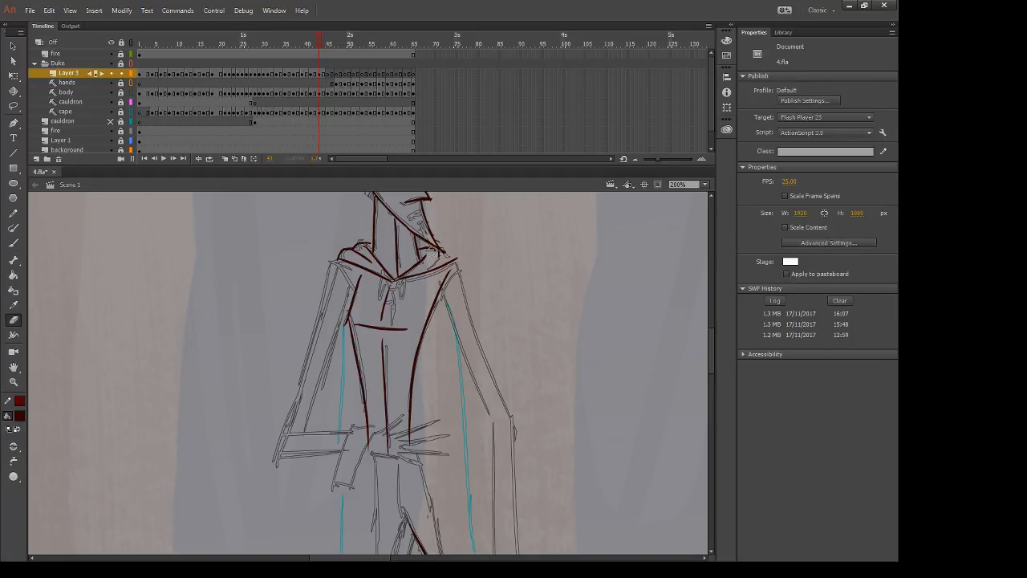
key(b)
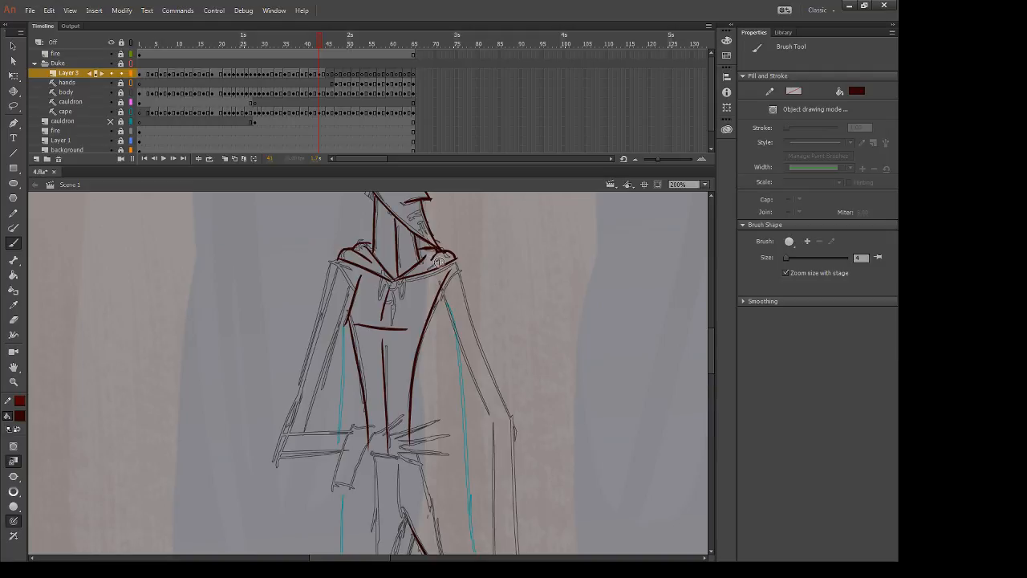
Step: Compare the face with the previous drawing and ink the mouth and goatee lines
key(comma)
key(period)
key(comma)
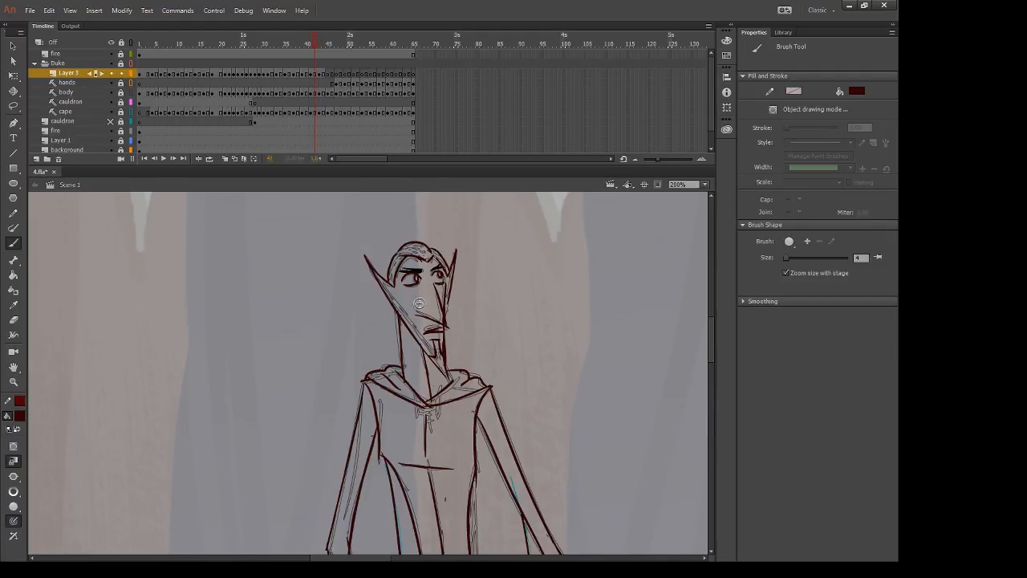
key(period)
key(comma)
key(period)
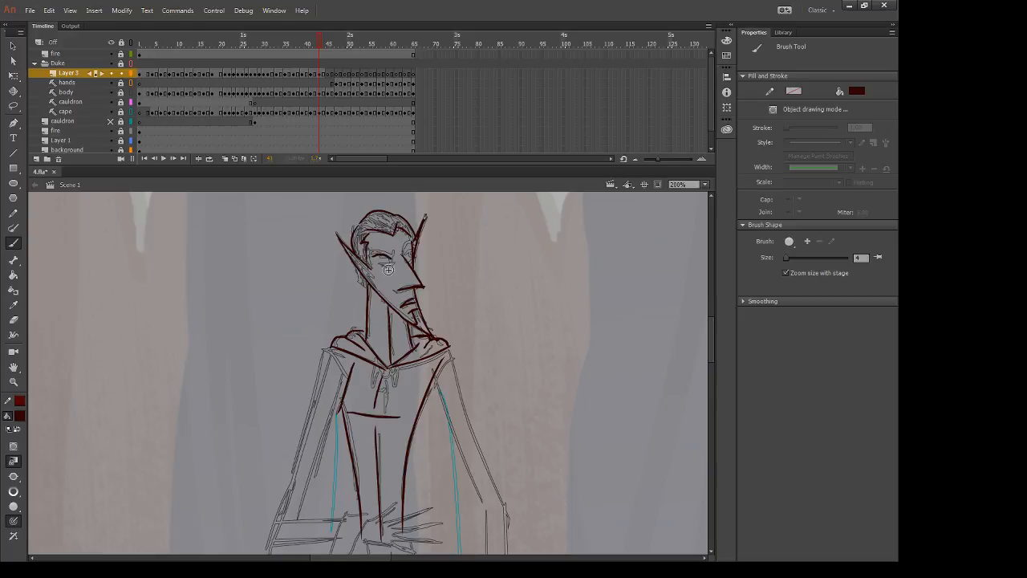
Step: Ink the narrowed eyes and slanted eyebrows, redoing one eye stroke and tidying the lines
drag(388, 255, 391, 263)
click(56, 455)
drag(367, 253, 374, 257)
key(ctrl+z)
drag(377, 250, 399, 257)
key(o)
key(i)
click(419, 231)
key(b)
key(e)
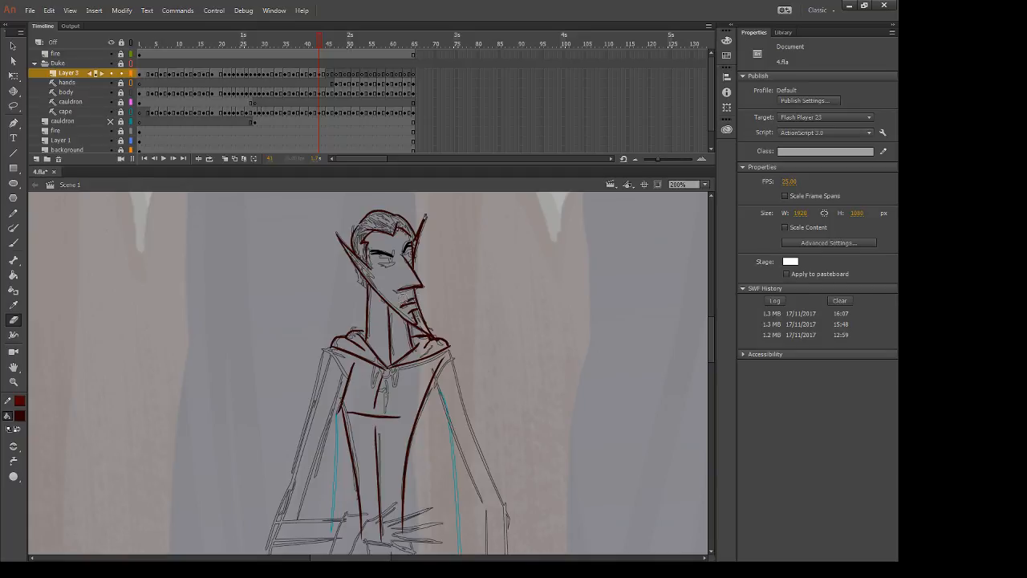
key(b)
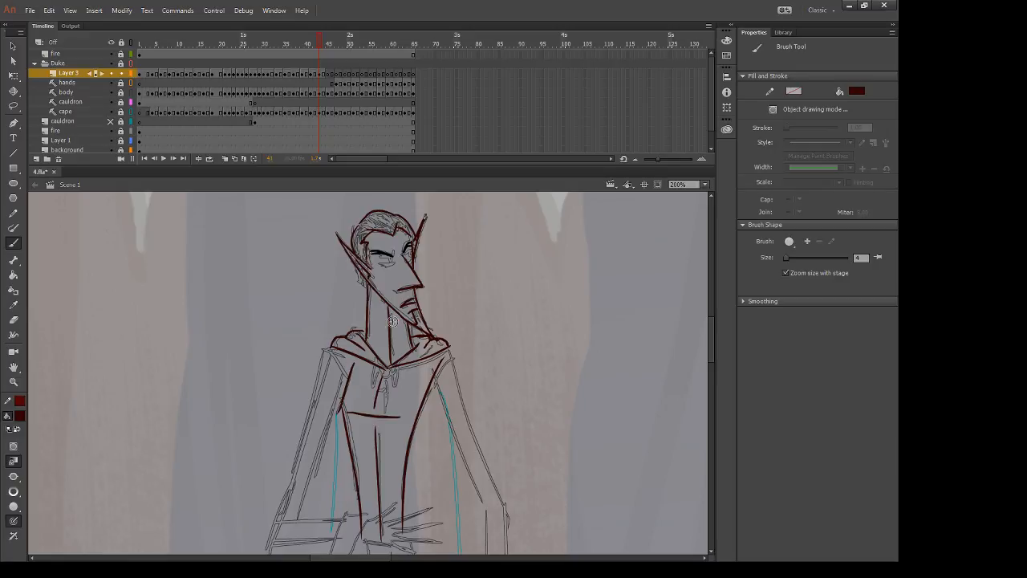
Step: Ink the slanted line from the near shoulder tip to the armpit, redoing it until it fits the sketch
key(comma)
key(period)
drag(405, 393, 364, 252)
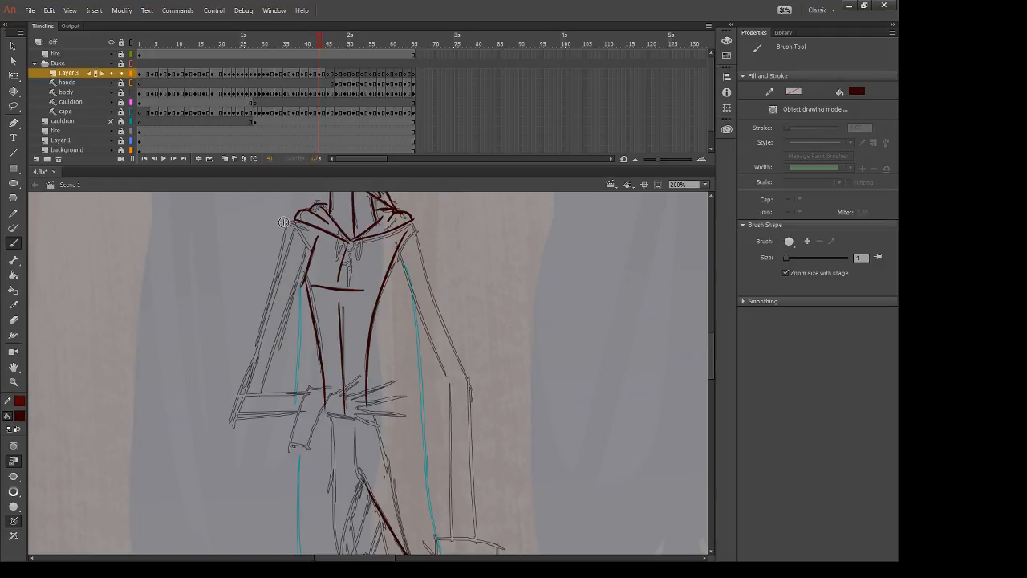
drag(286, 222, 311, 250)
key(ctrl+z)
key(comma)
key(period)
key(e)
drag(297, 291, 297, 281)
key(b)
drag(287, 223, 310, 249)
key(ctrl+z)
drag(289, 224, 314, 255)
key(ctrl+z)
drag(285, 221, 318, 261)
Step: Ink the short stroke joining the near shoulder tip to the cape collar, redoing it once
drag(286, 223, 302, 220)
key(ctrl+z)
key(.)
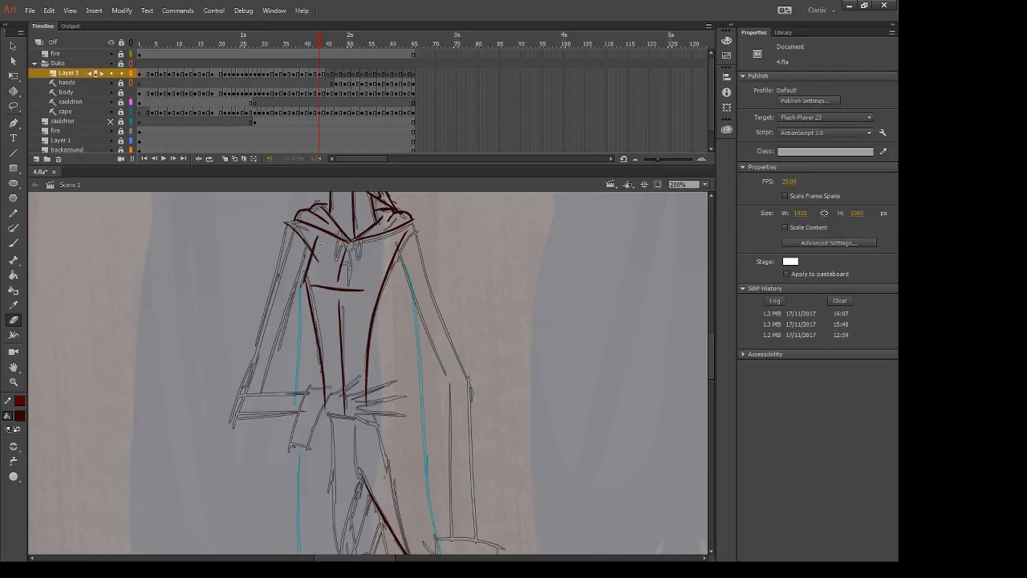
key(.)
drag(284, 222, 298, 219)
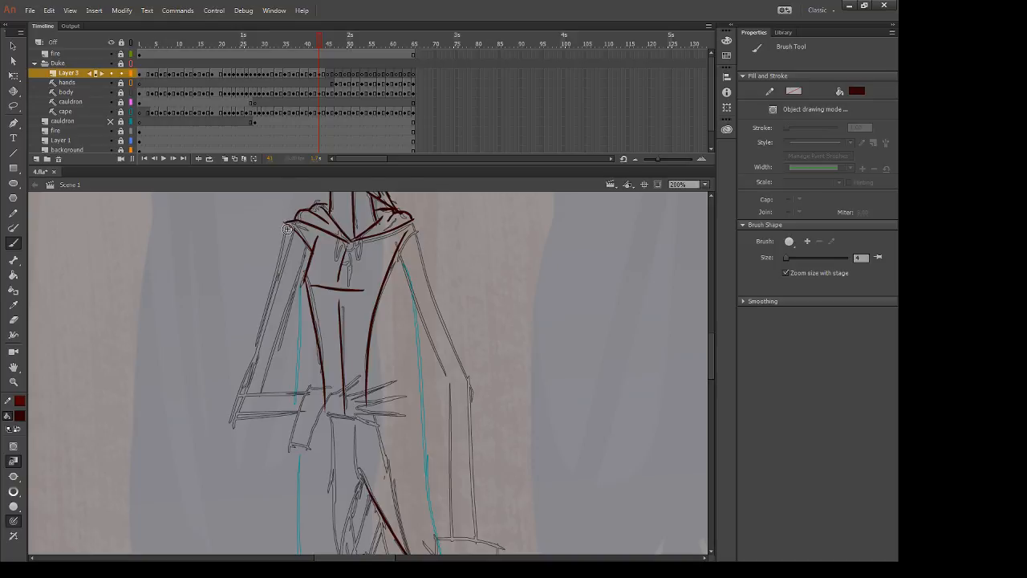
Step: Ink the outer and inner edges of the bent arm's upper sleeve, redoing the outer stroke several times
drag(288, 225, 200, 458)
key(ctrl+z)
drag(288, 228, 209, 463)
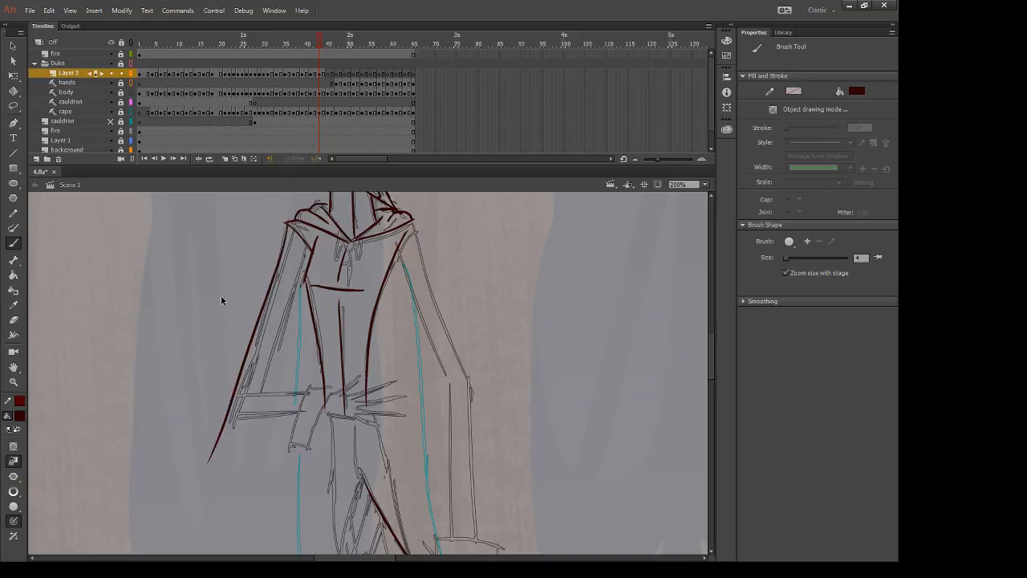
key(ctrl+z)
drag(288, 226, 207, 486)
key(ctrl+z)
mouse_move(289, 223)
mouse_down()
mouse_move(234, 400)
mouse_move(208, 462)
mouse_up()
drag(309, 261, 252, 429)
key(e)
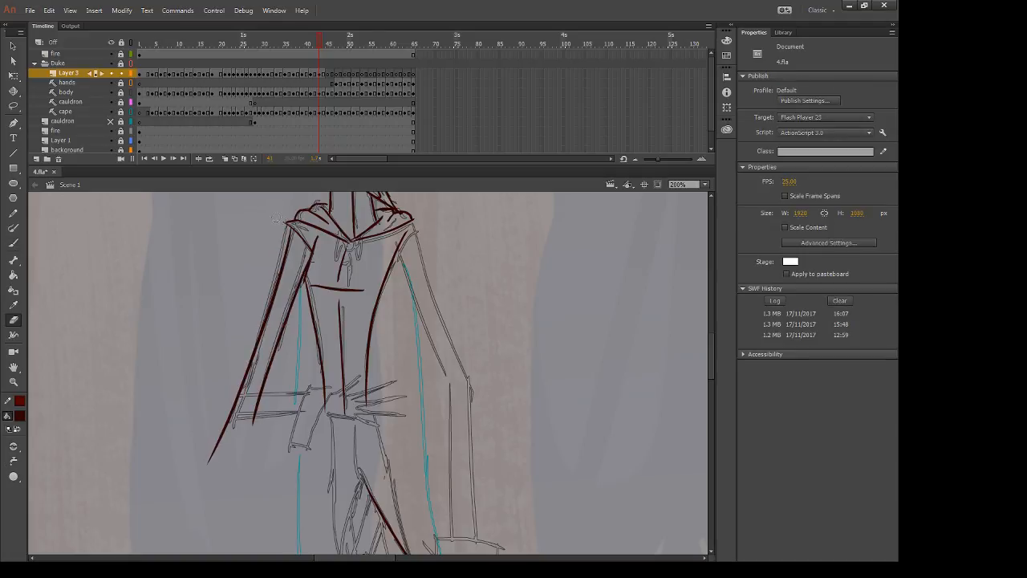
key(b)
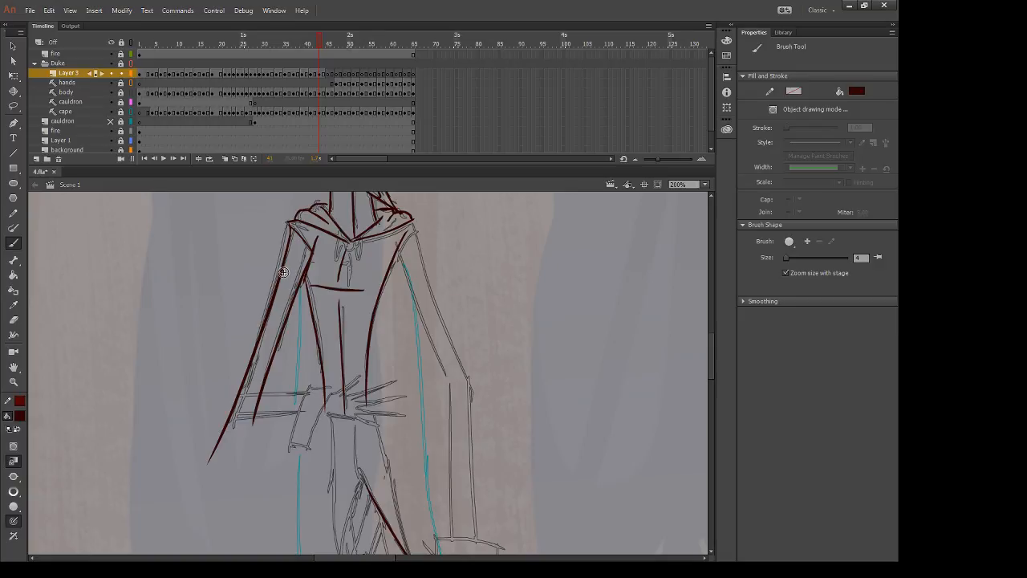
Step: Trim the upper sleeve's inner edge at the elbow and ink the forearm's lower edge up to the cuff
key(e)
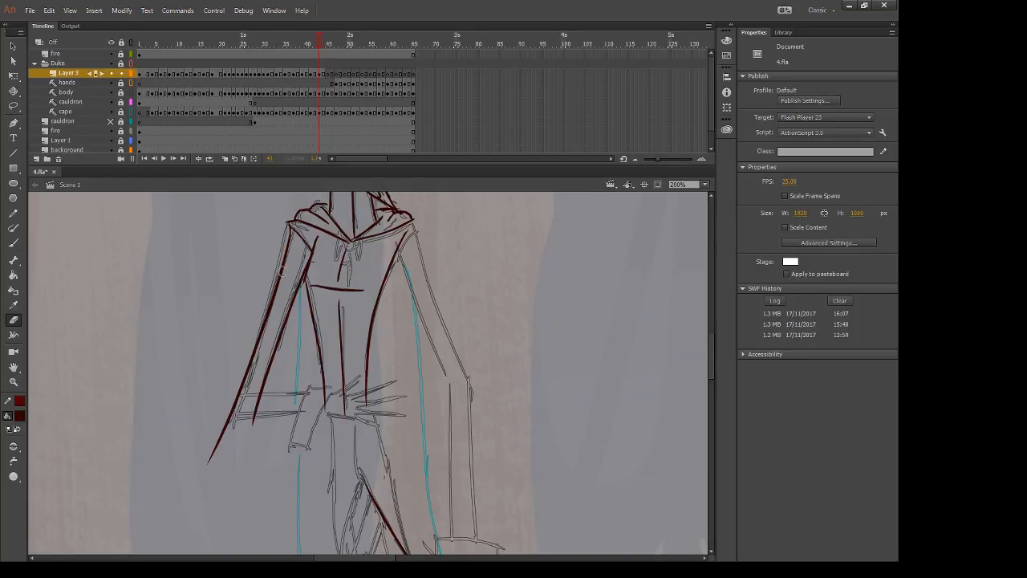
mouse_move(261, 403)
mouse_down()
mouse_move(255, 422)
mouse_move(322, 410)
mouse_up()
key(b)
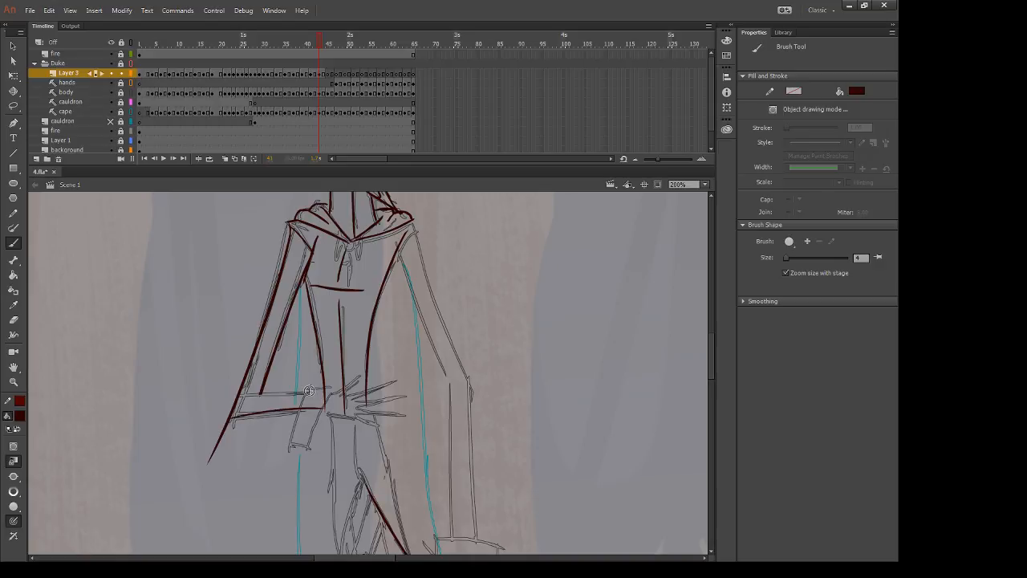
key(ctrl+z)
drag(230, 416, 305, 410)
Step: Erase the outer sleeve line's overshoot past the elbow corner
key(e)
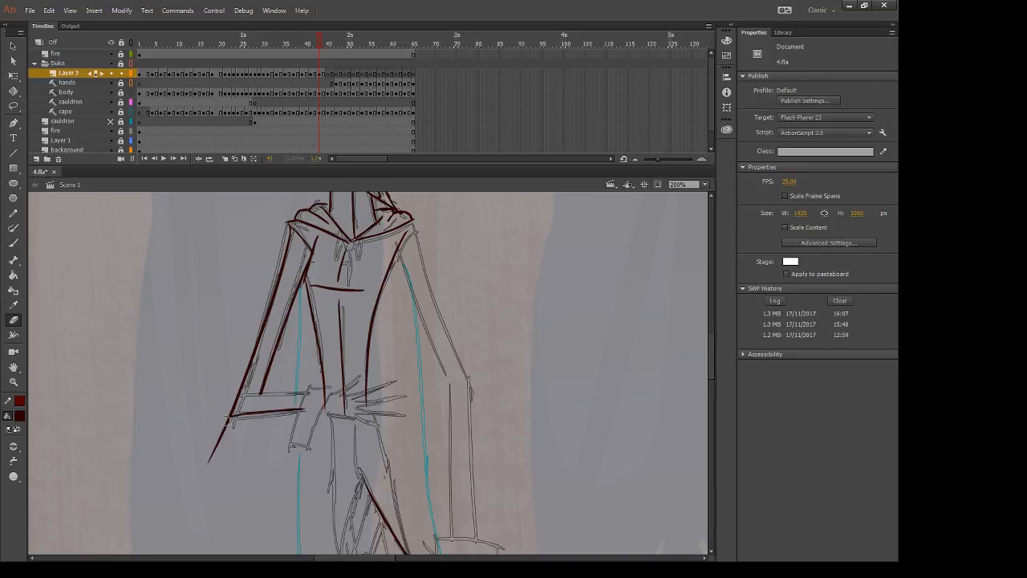
drag(231, 419, 208, 463)
key(b)
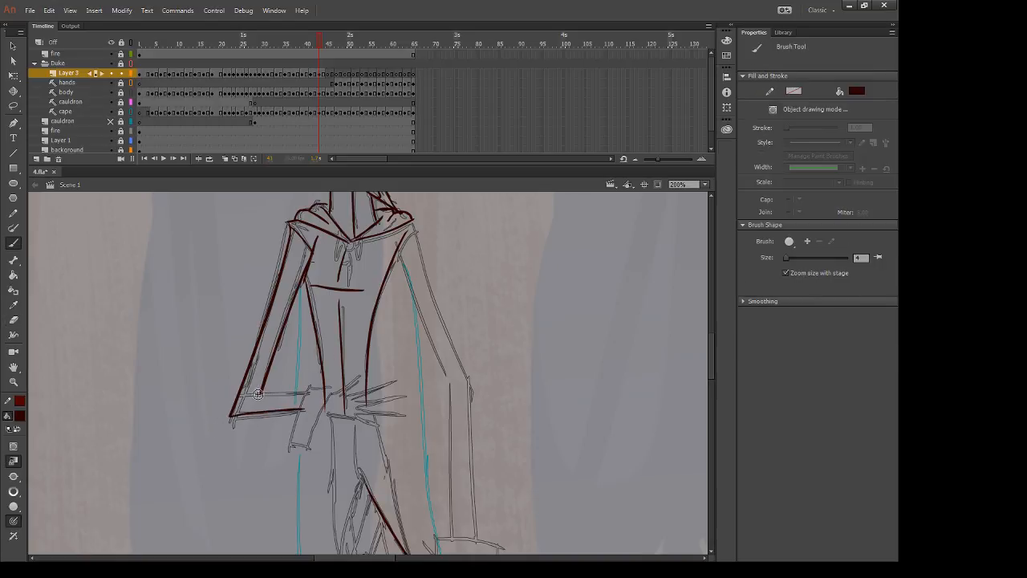
Step: Ink the upper edge of the bent forearm from the elbow to the cuff, redoing the stroke
drag(252, 395, 324, 390)
key(ctrl+z)
key(ctrl+z)
Step: Trim the torso side line at the forearm and ink the outer edge and lower end of the bent arm's cuff
key(e)
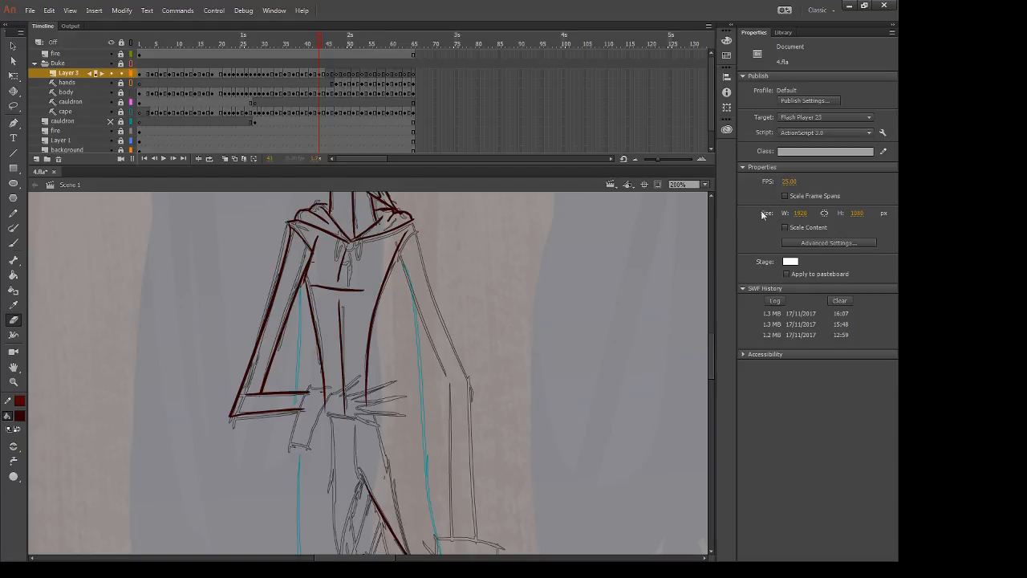
drag(325, 394, 321, 398)
key(b)
key(e)
key(b)
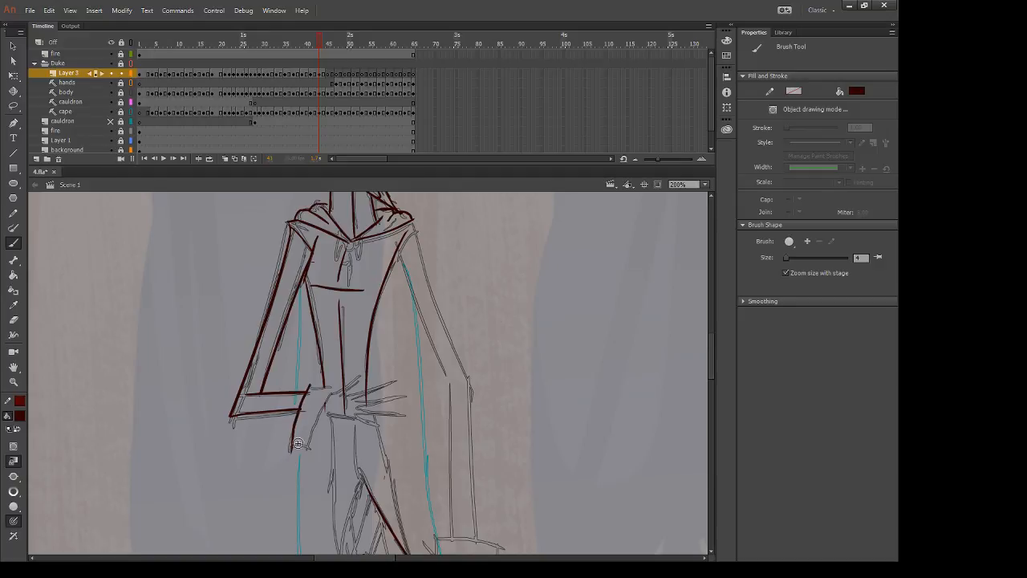
drag(290, 440, 312, 447)
Step: Check frame 42, ink the bent arm cuff's inner edge, and erase the torso centre line where the hand overlaps it
key(.)
key(e)
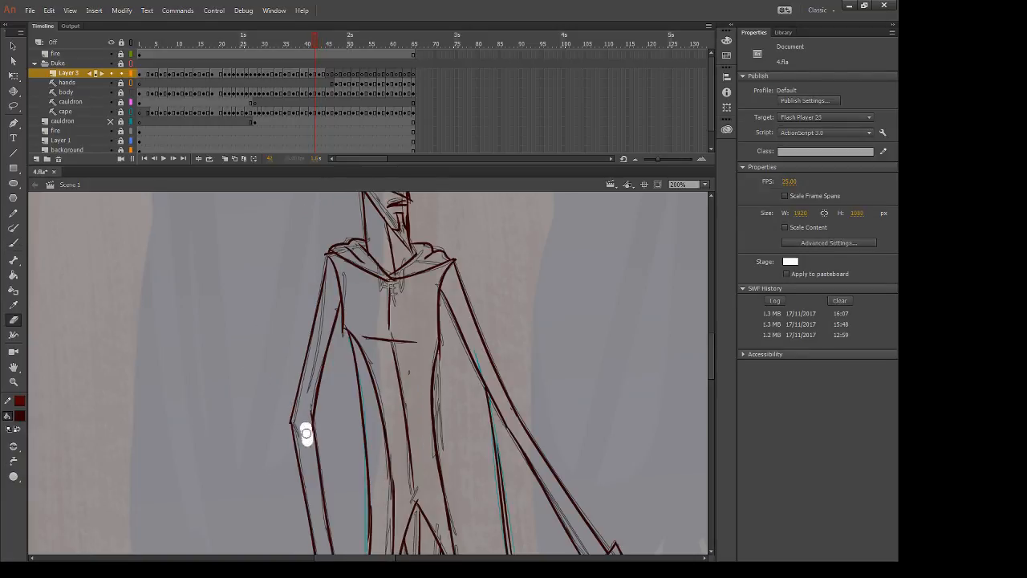
key(.)
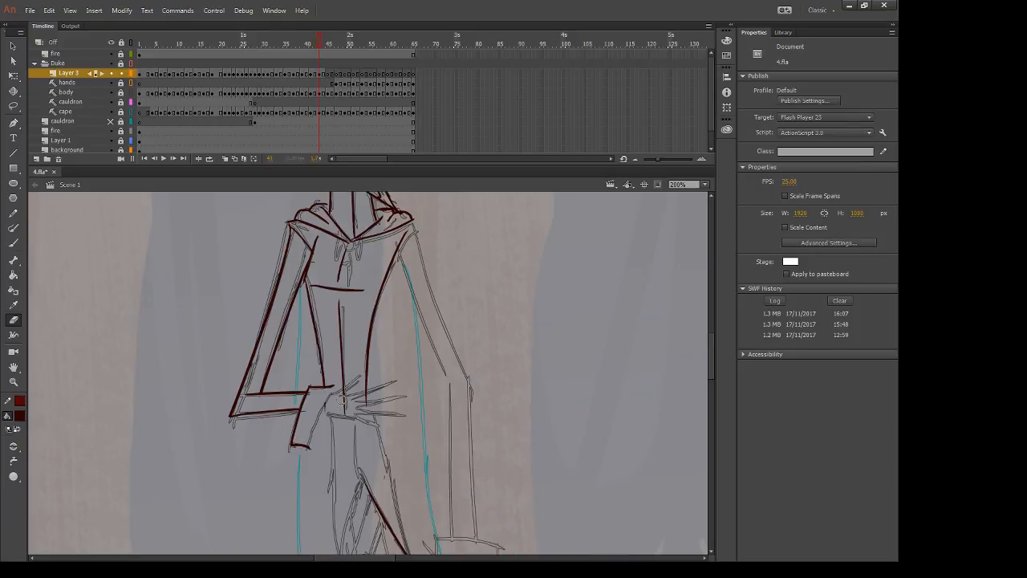
key(b)
drag(333, 386, 309, 447)
key(e)
drag(329, 408, 341, 414)
key(b)
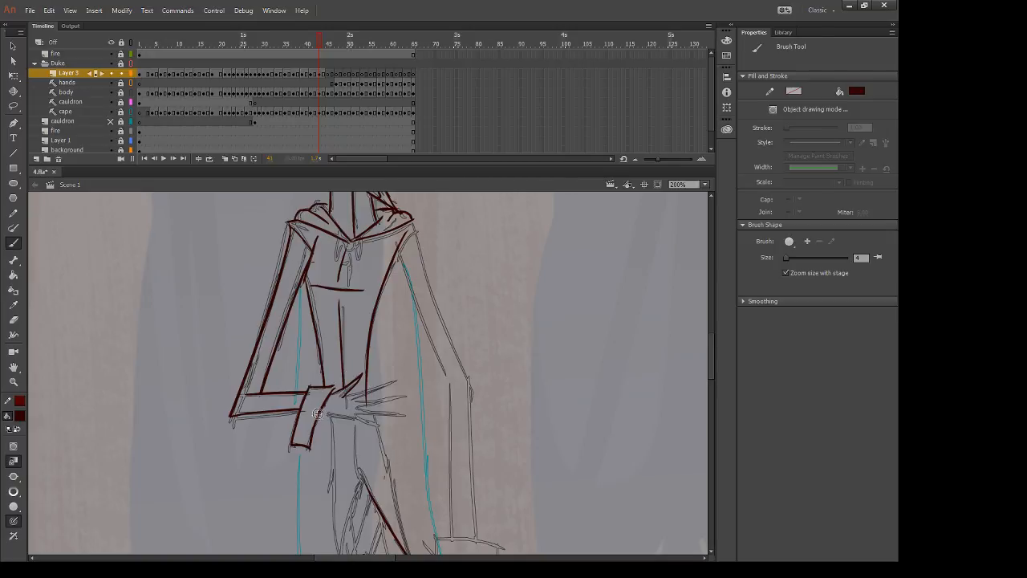
Step: Ink the lower edge and spread fingers of the hand resting on the waist, trimming the fingertips
drag(317, 414, 390, 432)
drag(346, 418, 412, 405)
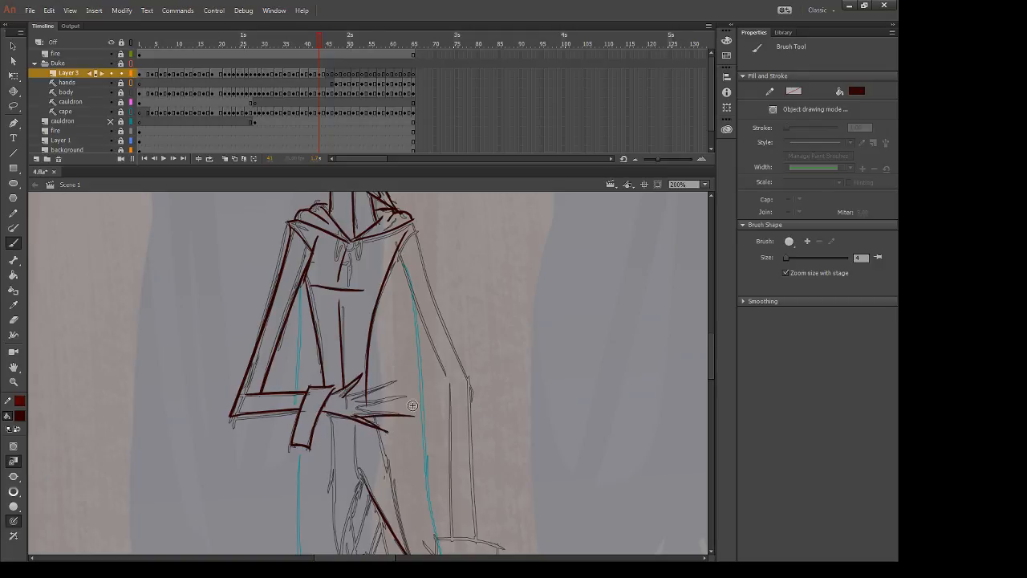
mouse_move(351, 414)
mouse_down()
mouse_move(418, 422)
mouse_move(393, 434)
mouse_move(411, 426)
mouse_move(409, 415)
mouse_move(387, 432)
mouse_move(364, 399)
mouse_move(419, 393)
mouse_up()
key(e)
key(b)
key(e)
key(b)
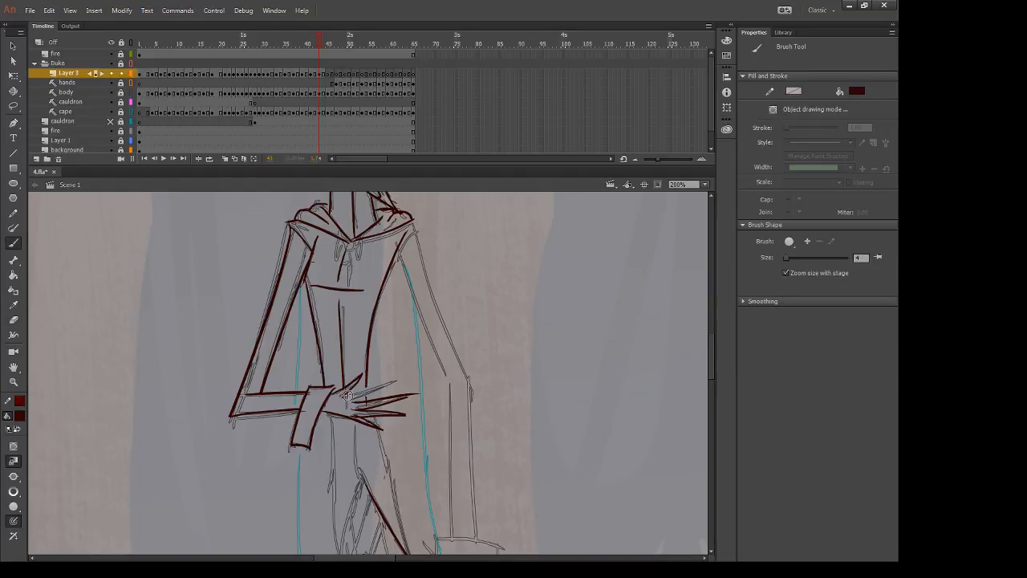
drag(348, 395, 382, 381)
Step: Ink both edges of the hanging arm's upper sleeve, redoing strokes, and erase the overshoot past the elbow
mouse_move(390, 255)
mouse_down()
mouse_move(482, 448)
mouse_move(454, 378)
mouse_move(481, 437)
mouse_move(465, 416)
mouse_up()
key(ctrl+z)
key(ctrl+z)
drag(409, 241, 499, 443)
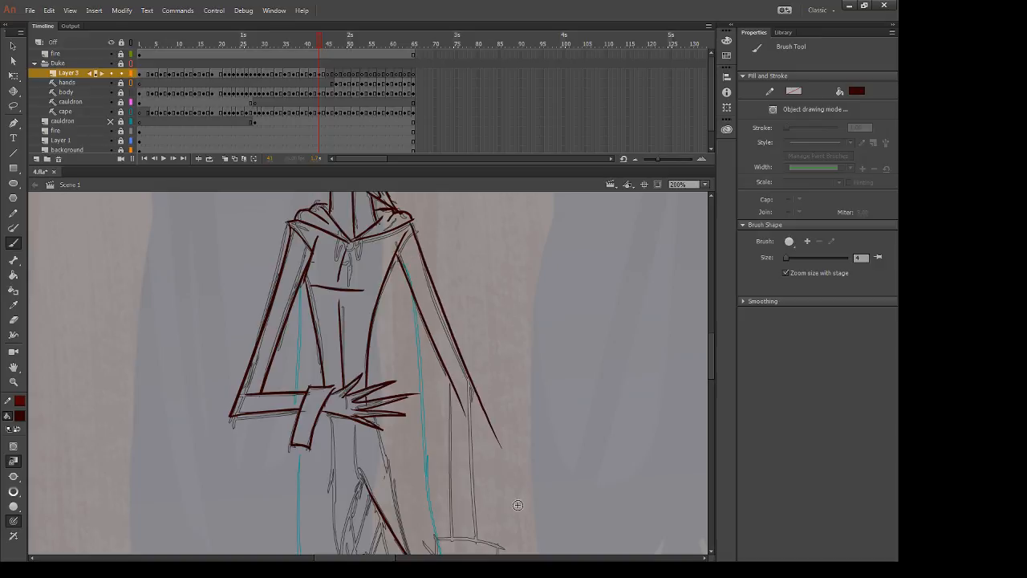
mouse_move(460, 404)
mouse_down()
mouse_move(439, 298)
mouse_move(505, 360)
mouse_up()
drag(443, 279, 487, 348)
Step: Ink both edges of the hanging arm's forearm from the elbow to the wrist, redoing each stroke
key(b)
drag(448, 264, 459, 465)
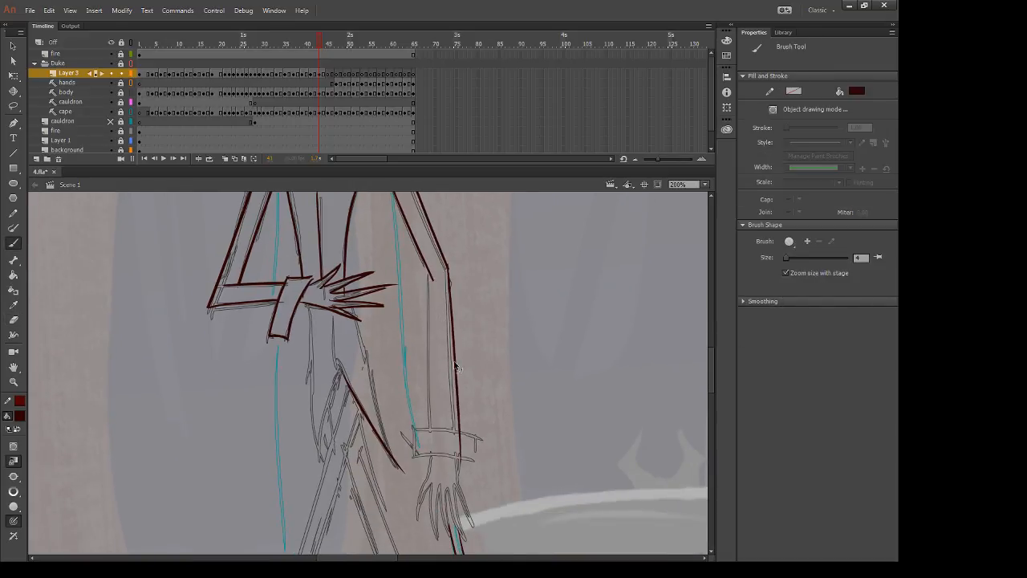
key(ctrl+z)
drag(447, 268, 459, 514)
drag(429, 273, 431, 506)
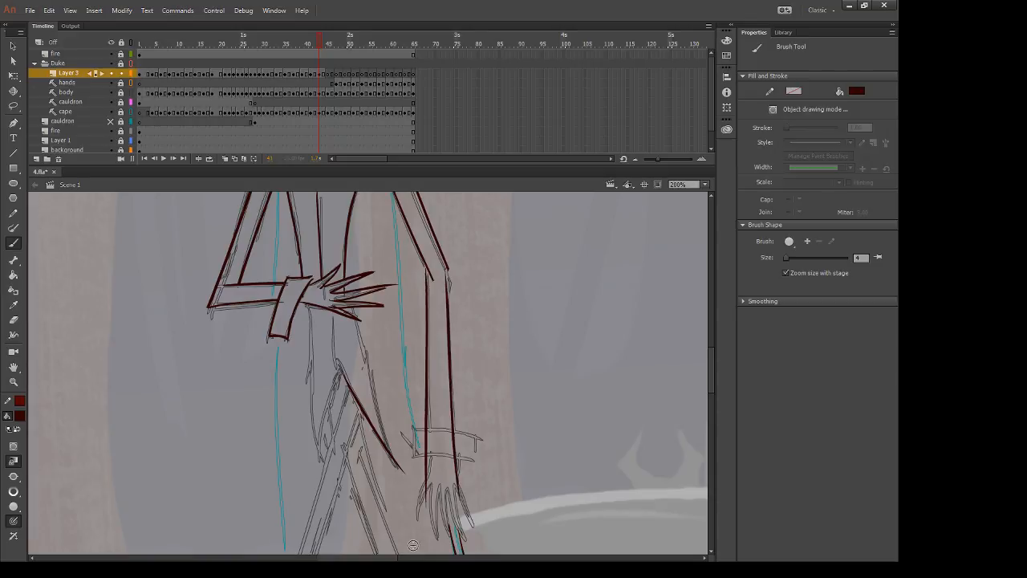
key(ctrl+z)
drag(430, 269, 432, 493)
Step: Erase the forearm lines below the cuff, ink the hanging arm's cuff outline, and trim its corners
key(e)
drag(429, 432, 432, 523)
drag(451, 441, 493, 442)
key(b)
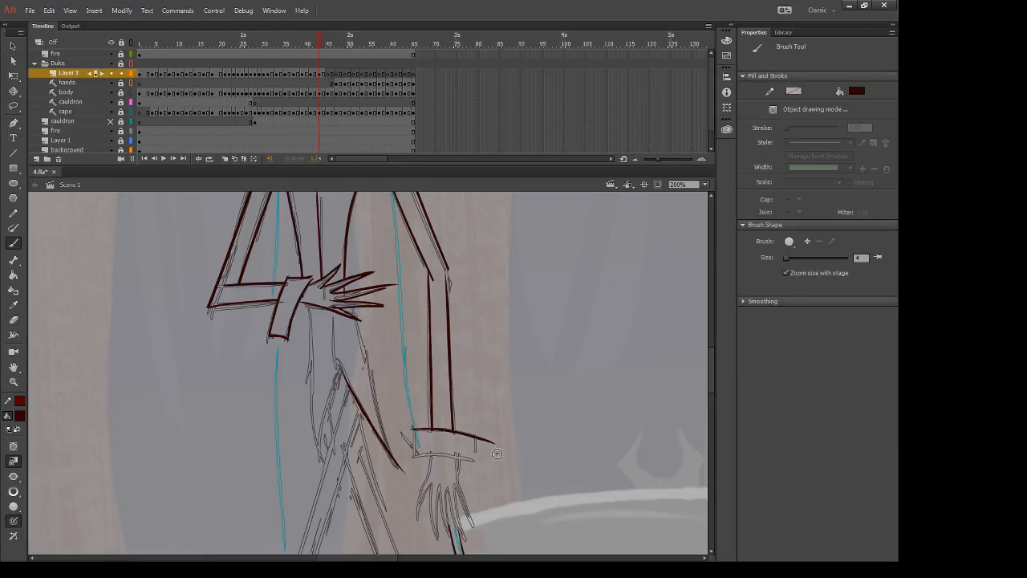
key(ctrl+z)
drag(412, 430, 493, 442)
mouse_move(415, 428)
mouse_down()
mouse_move(409, 472)
mouse_move(489, 467)
mouse_up()
key(ctrl+z)
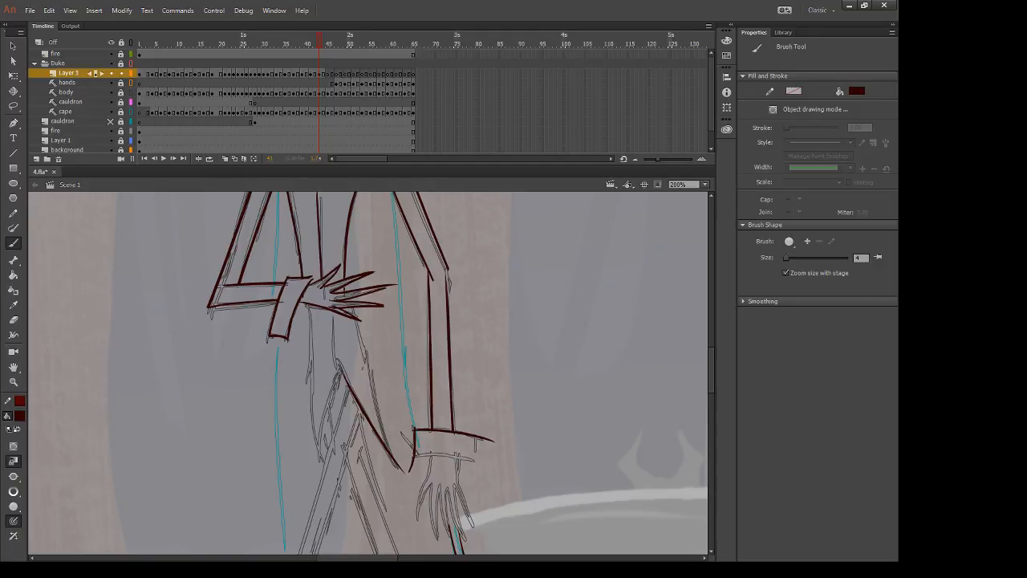
drag(415, 454, 480, 470)
key(e)
mouse_move(493, 435)
mouse_down()
mouse_move(478, 431)
mouse_move(498, 445)
mouse_up()
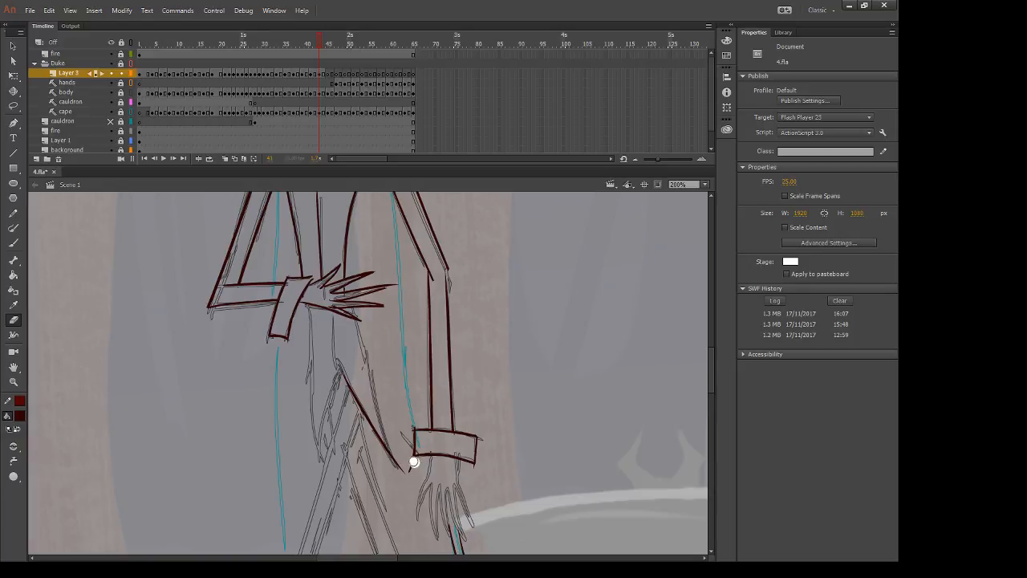
Step: Ink the tunic's pointed tails below the waist, redoing the side and inner strokes, and trim the tip
key(b)
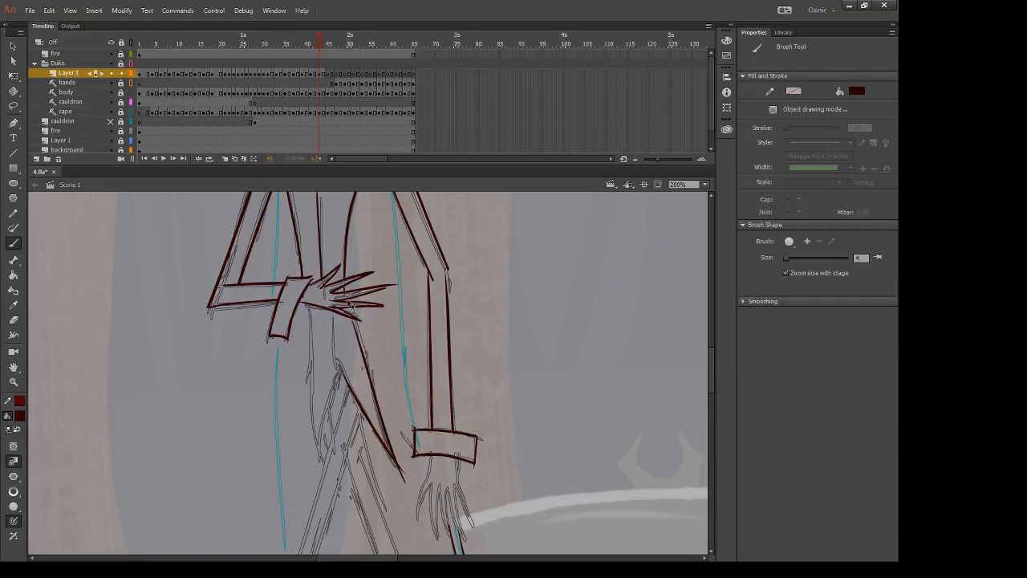
mouse_move(328, 316)
mouse_down()
mouse_move(304, 309)
mouse_move(330, 480)
mouse_up()
key(ctrl+z)
drag(309, 306, 336, 483)
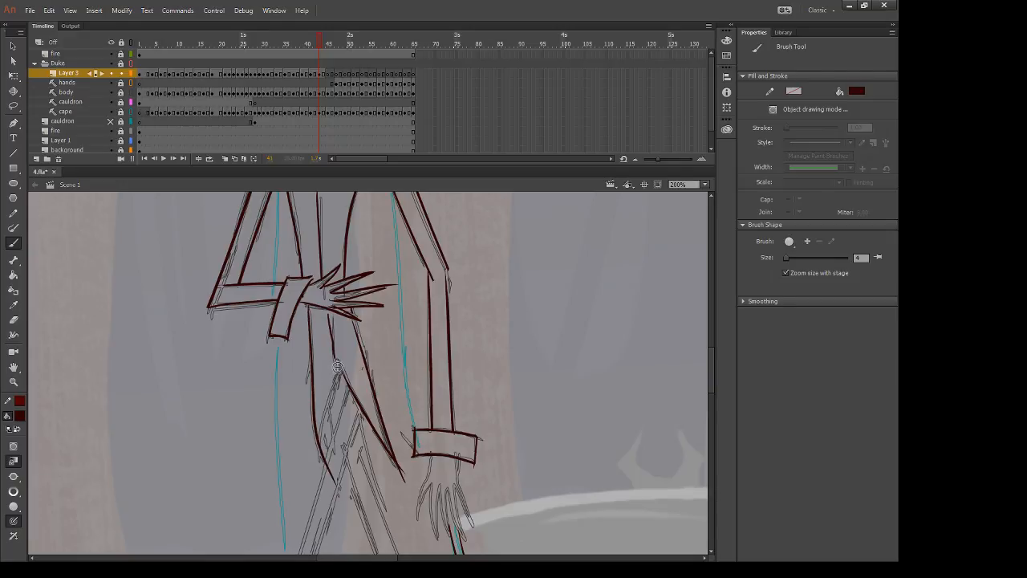
mouse_move(339, 362)
mouse_down()
mouse_move(326, 464)
mouse_move(318, 436)
mouse_up()
key(ctrl+z)
key(ctrl+z)
mouse_move(339, 368)
mouse_down()
mouse_move(319, 443)
mouse_move(340, 492)
mouse_up()
key(e)
drag(399, 468, 405, 482)
Step: Ink the cape edges visible between the arms and torso and down behind the legs
key(b)
drag(276, 262, 284, 343)
drag(402, 256, 426, 500)
key(ctrl+z)
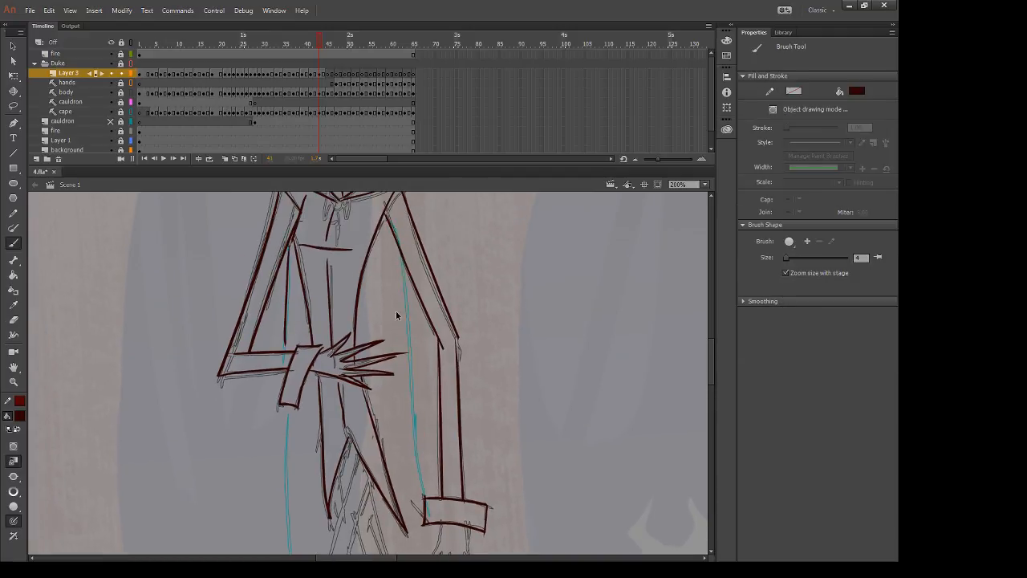
mouse_move(402, 257)
mouse_down()
mouse_move(406, 475)
mouse_move(351, 328)
mouse_up()
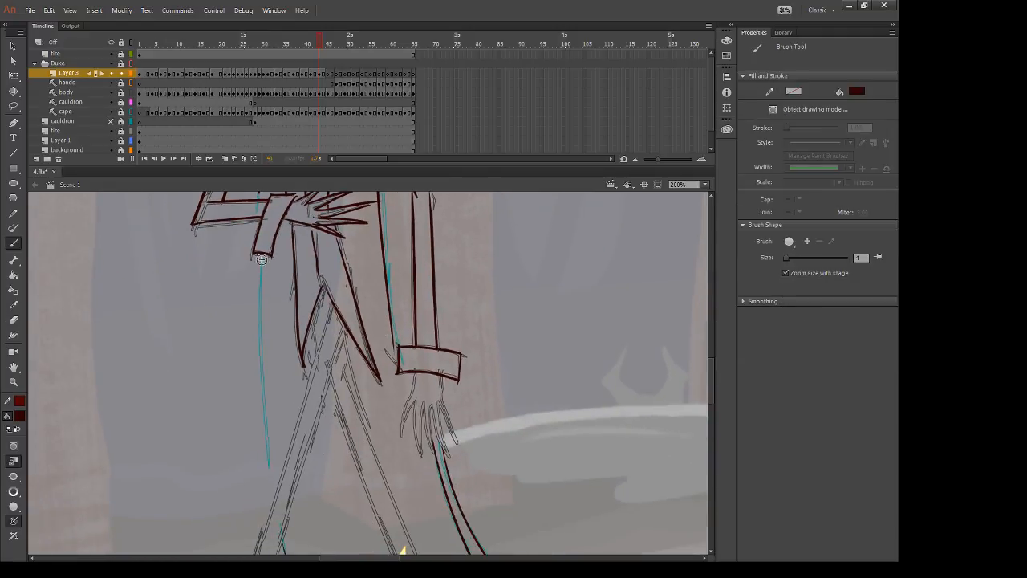
drag(262, 260, 273, 522)
Step: Ink both edges of the back leg from the tunic down to the ankle
drag(329, 425, 322, 337)
drag(327, 218, 247, 472)
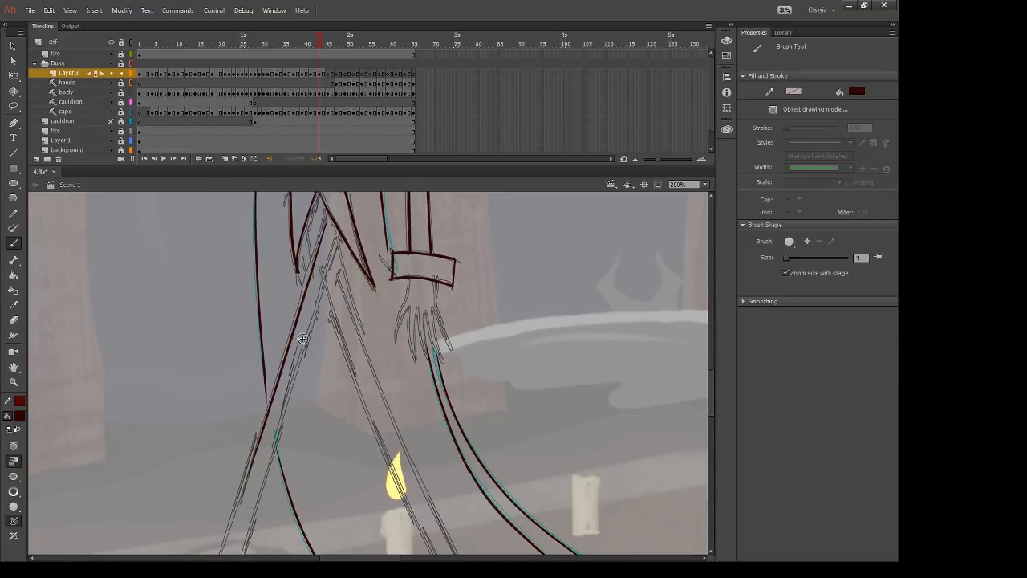
drag(338, 238, 262, 510)
drag(269, 474, 348, 356)
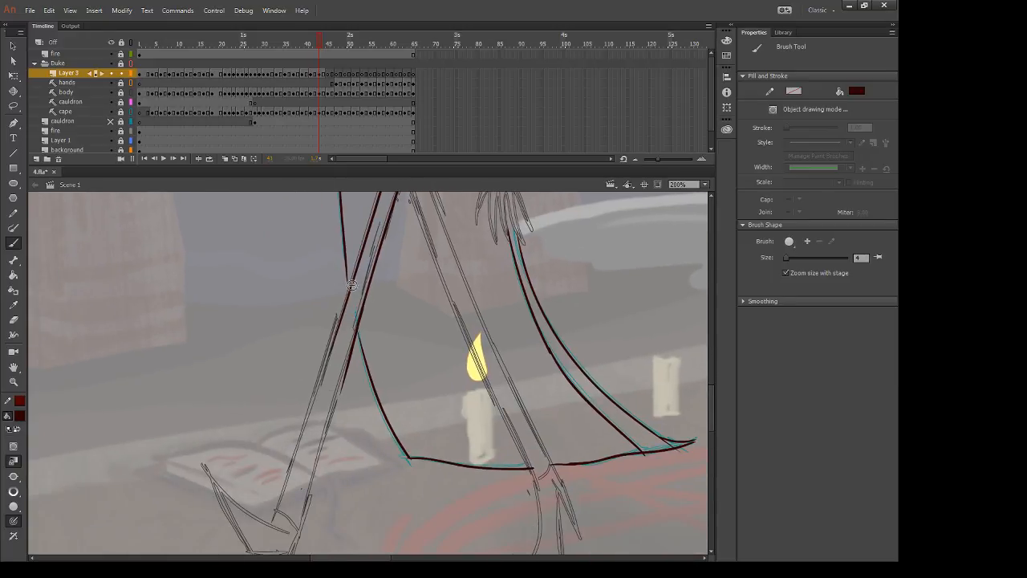
drag(353, 285, 272, 520)
drag(351, 359, 294, 550)
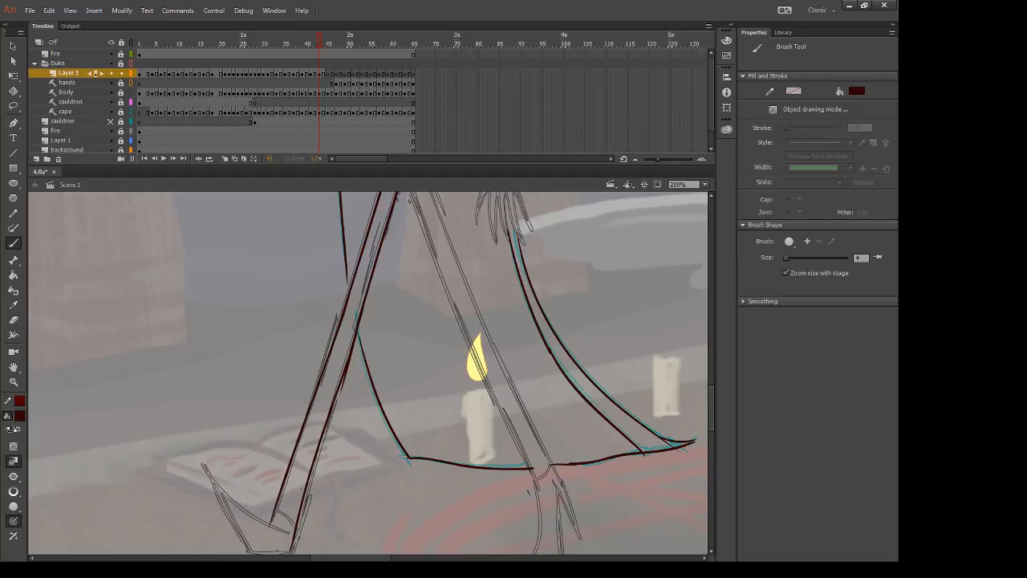
Step: Ink the back foot's pointed shoe, including its sole, heel and ankle line, redoing the first strokes
mouse_move(361, 397)
mouse_down()
mouse_move(394, 344)
mouse_move(405, 253)
mouse_up()
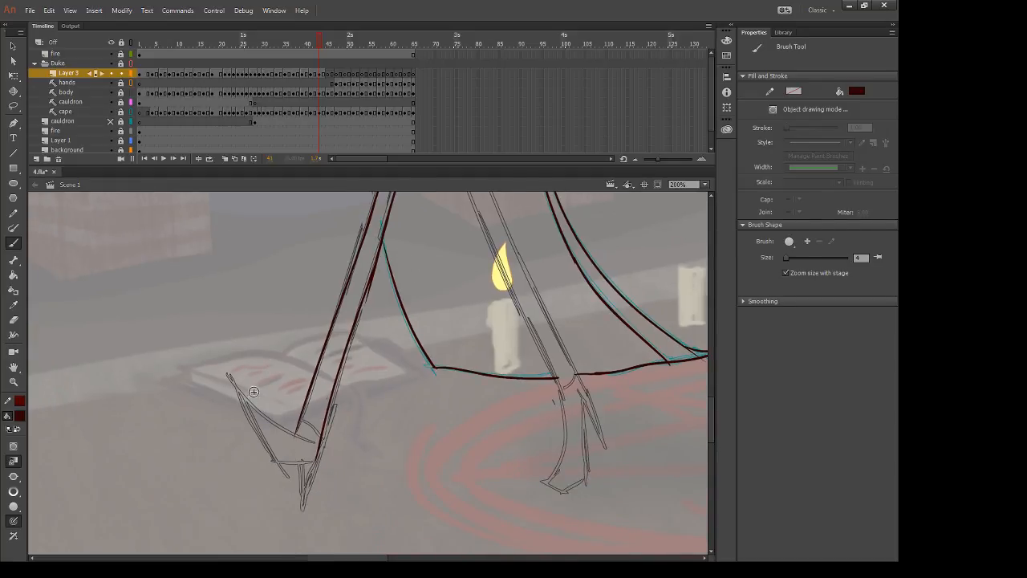
drag(229, 378, 302, 440)
key(ctrl+z)
drag(238, 390, 303, 438)
drag(231, 382, 286, 486)
key(ctrl+z)
mouse_move(235, 388)
mouse_down()
mouse_move(293, 484)
mouse_move(311, 462)
mouse_move(302, 511)
mouse_up()
mouse_move(319, 455)
mouse_down()
mouse_move(303, 509)
mouse_move(281, 469)
mouse_up()
key(e)
key(b)
drag(301, 421, 321, 435)
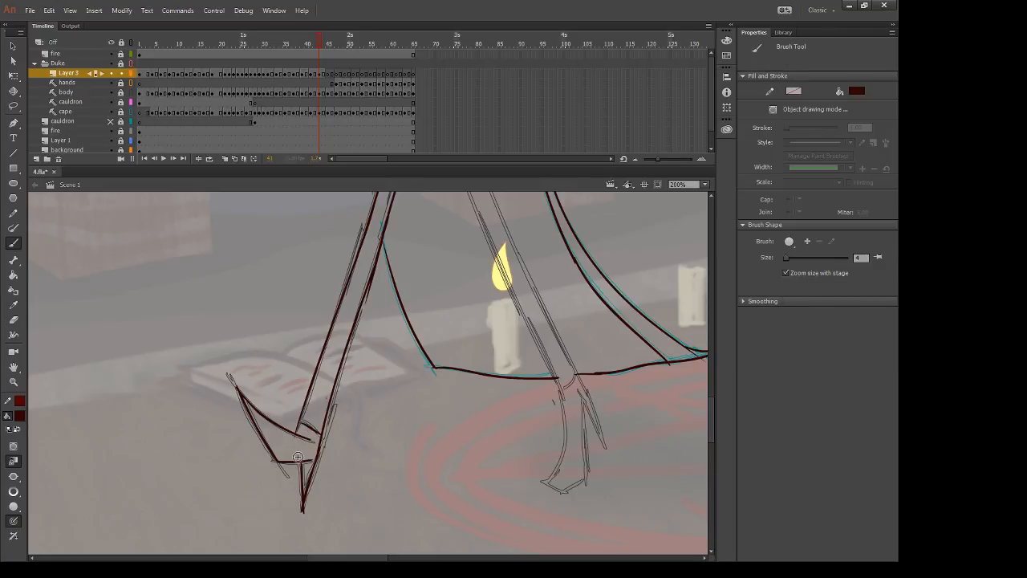
Step: Ink the front foot's shoe with its toe, inner edge and pointed heel, redoing the inner stroke
mouse_move(560, 392)
mouse_down()
mouse_move(563, 453)
mouse_move(542, 484)
mouse_move(581, 482)
mouse_up()
drag(582, 406, 580, 483)
key(ctrl+z)
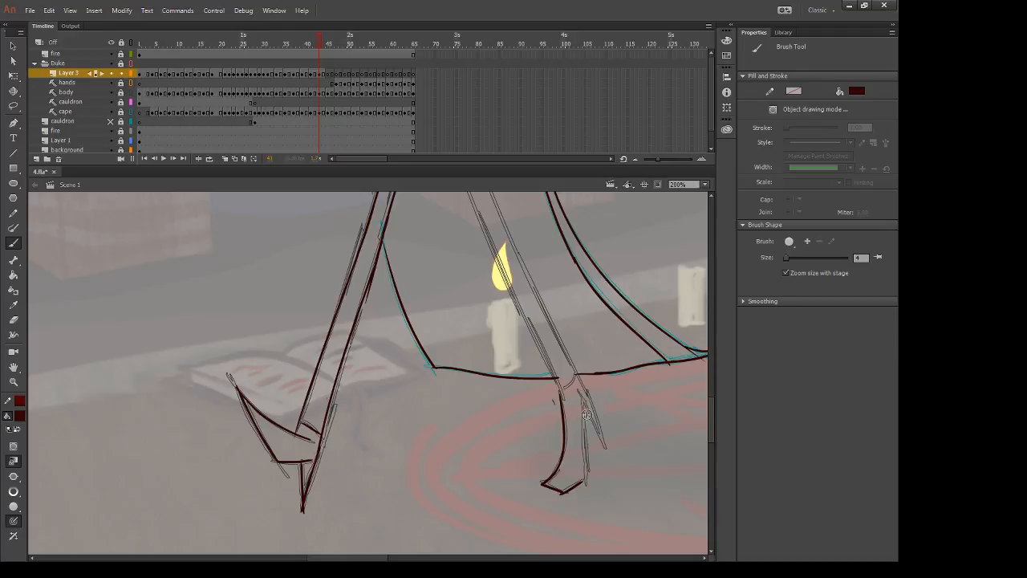
drag(585, 399, 580, 483)
key(ctrl+z)
drag(585, 397, 581, 483)
drag(576, 389, 601, 442)
drag(577, 375, 605, 447)
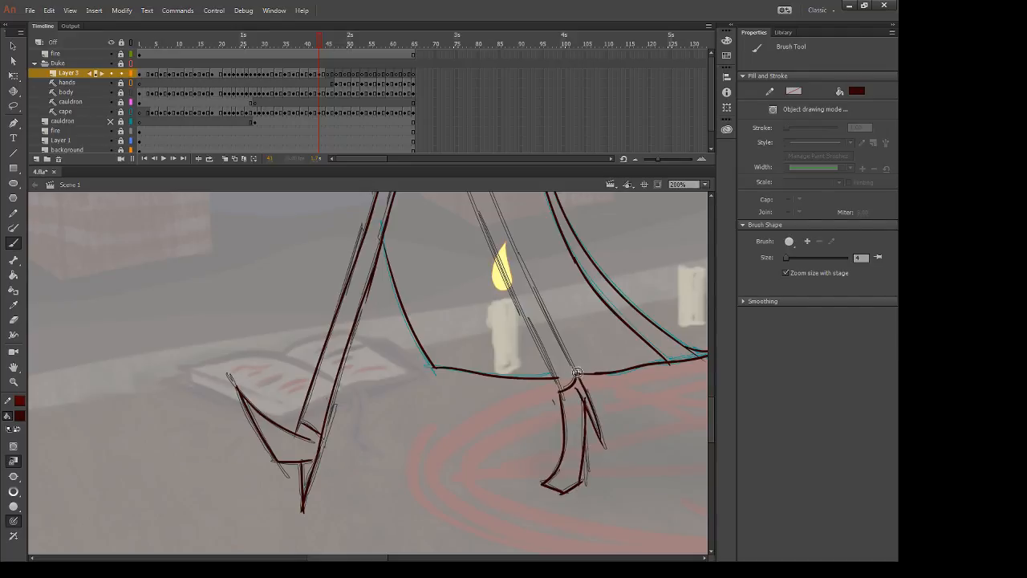
Step: Ink the short tunic lines between the tails, just above the back leg
scroll(561, 391, up, 5)
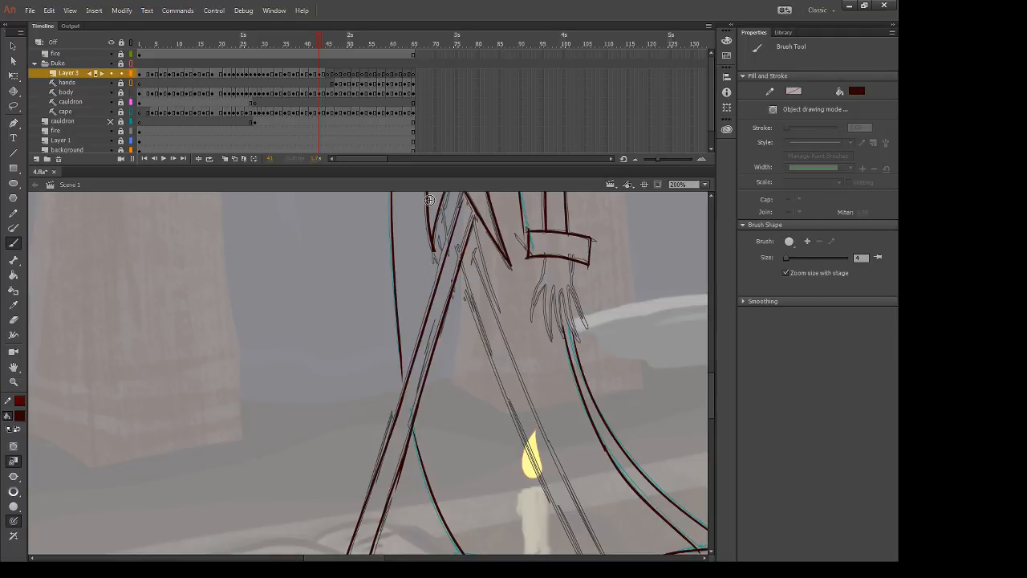
drag(457, 310, 441, 378)
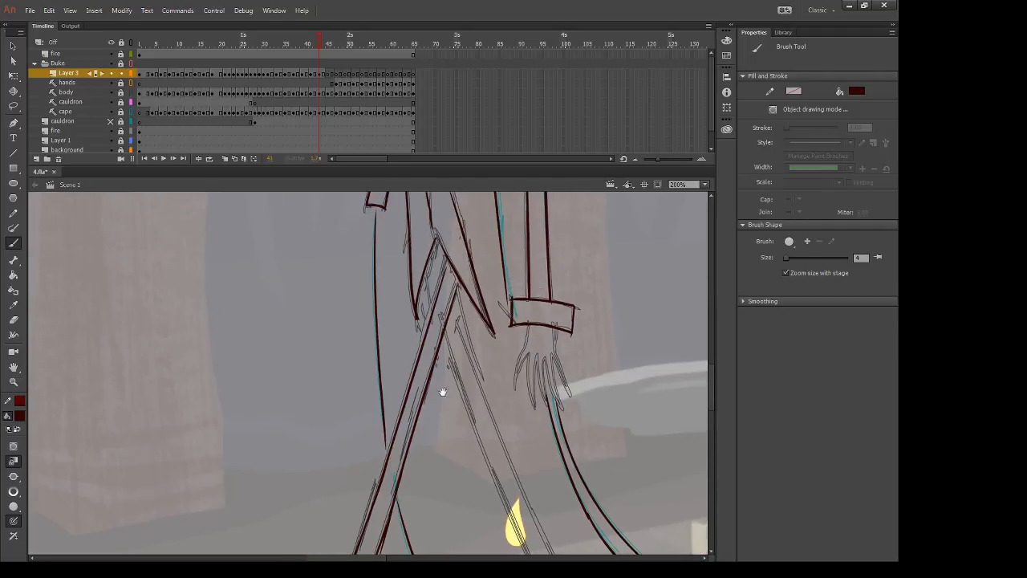
drag(427, 265, 446, 257)
drag(480, 386, 435, 362)
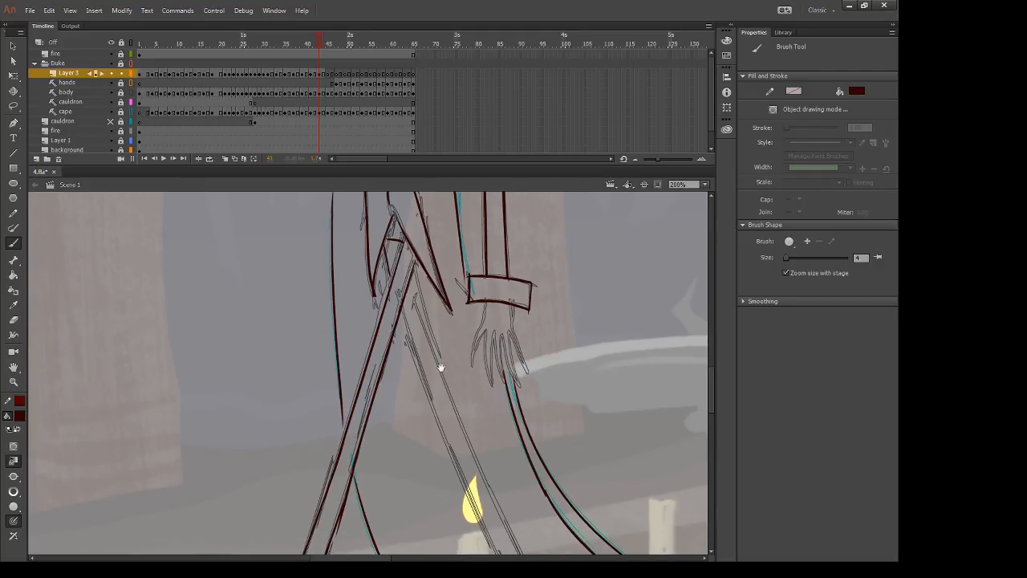
Step: Ink the upper portions of the front leg's two edges, redoing the strokes several times
key(ctrl+z)
drag(412, 273, 469, 475)
key(ctrl+z)
drag(408, 279, 480, 490)
key(ctrl+z)
drag(409, 284, 460, 421)
mouse_move(402, 313)
mouse_down()
mouse_move(474, 521)
mouse_move(413, 454)
mouse_up()
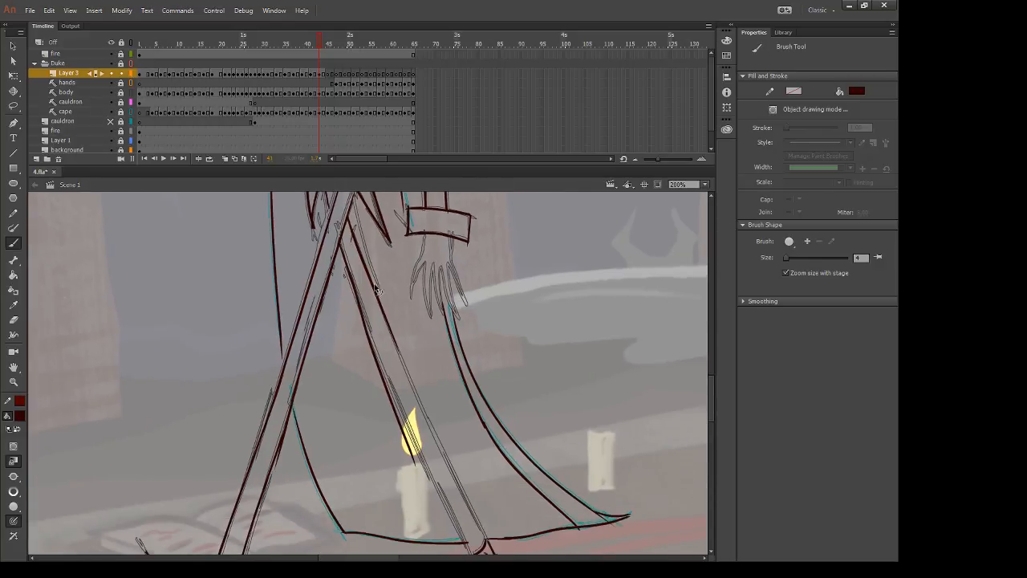
Step: Redo the front leg's edges down to the ankle and erase the stray overlaps where they meet the shoe
key(ctrl+z)
drag(341, 246, 440, 502)
mouse_move(407, 335)
mouse_down()
mouse_move(477, 475)
mouse_move(427, 390)
mouse_up()
key(e)
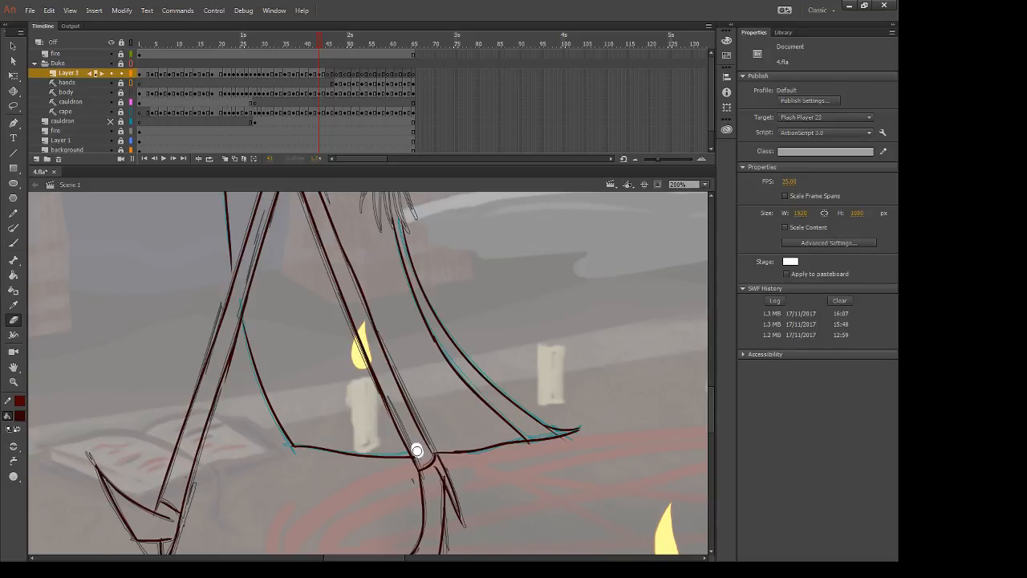
drag(386, 356, 433, 451)
drag(345, 258, 397, 371)
key(b)
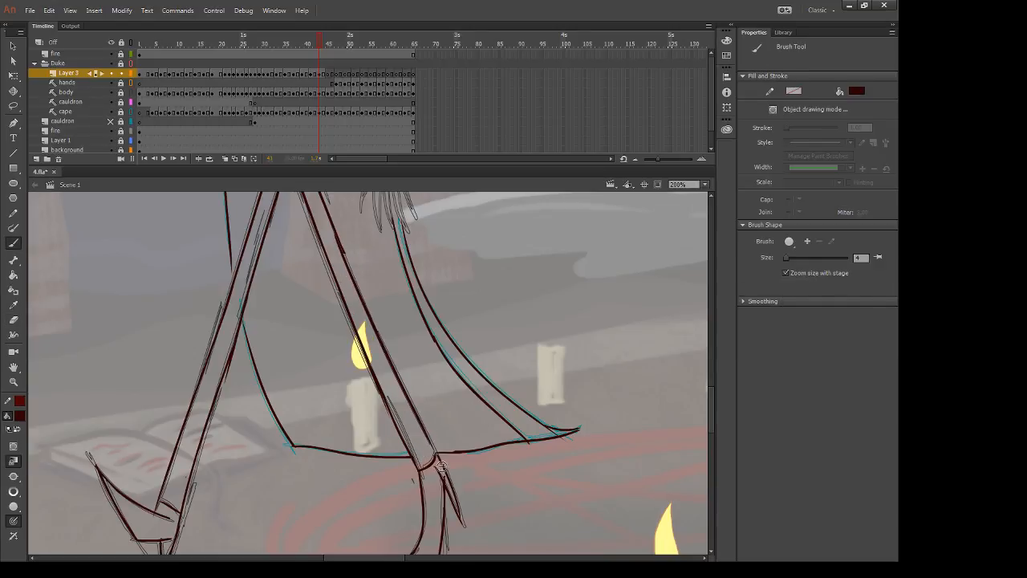
Step: Ink the hanging hand and its pointed fingers below the cuff
scroll(554, 323, up, 5)
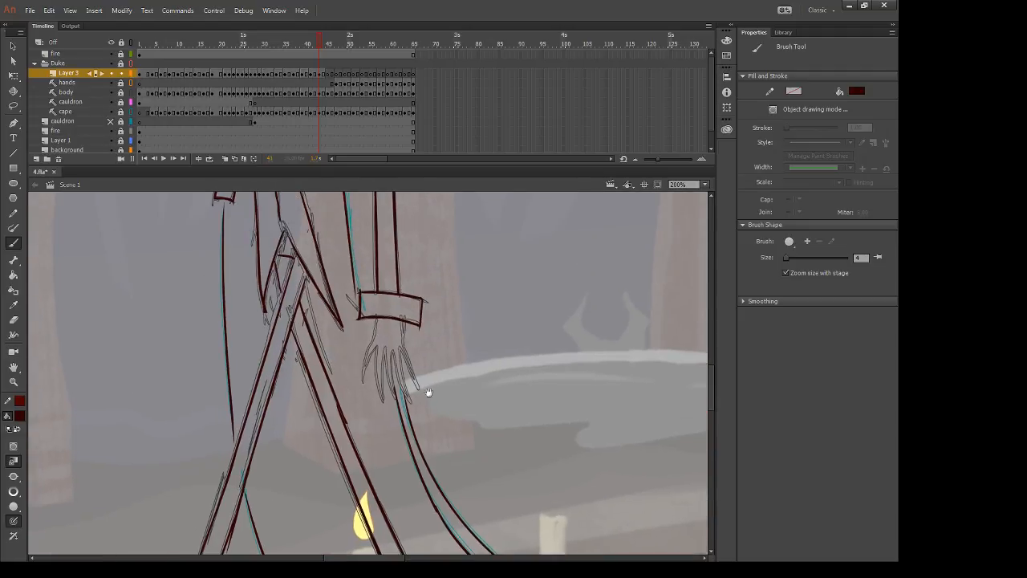
key(e)
key(b)
drag(376, 313, 362, 384)
mouse_move(375, 349)
mouse_down()
mouse_move(380, 401)
mouse_move(405, 403)
mouse_up()
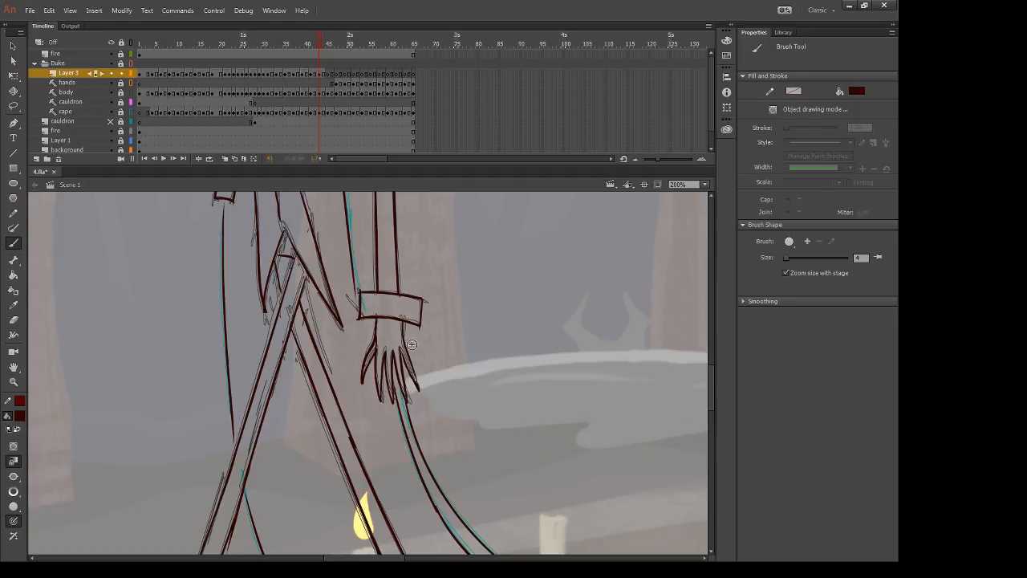
drag(414, 215, 421, 375)
drag(432, 293, 431, 479)
drag(405, 371, 418, 399)
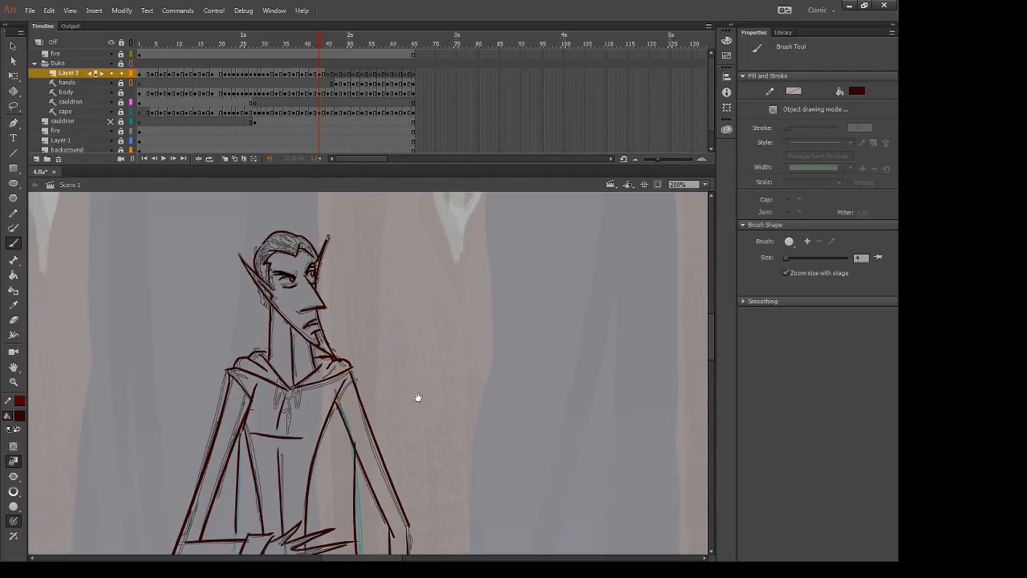